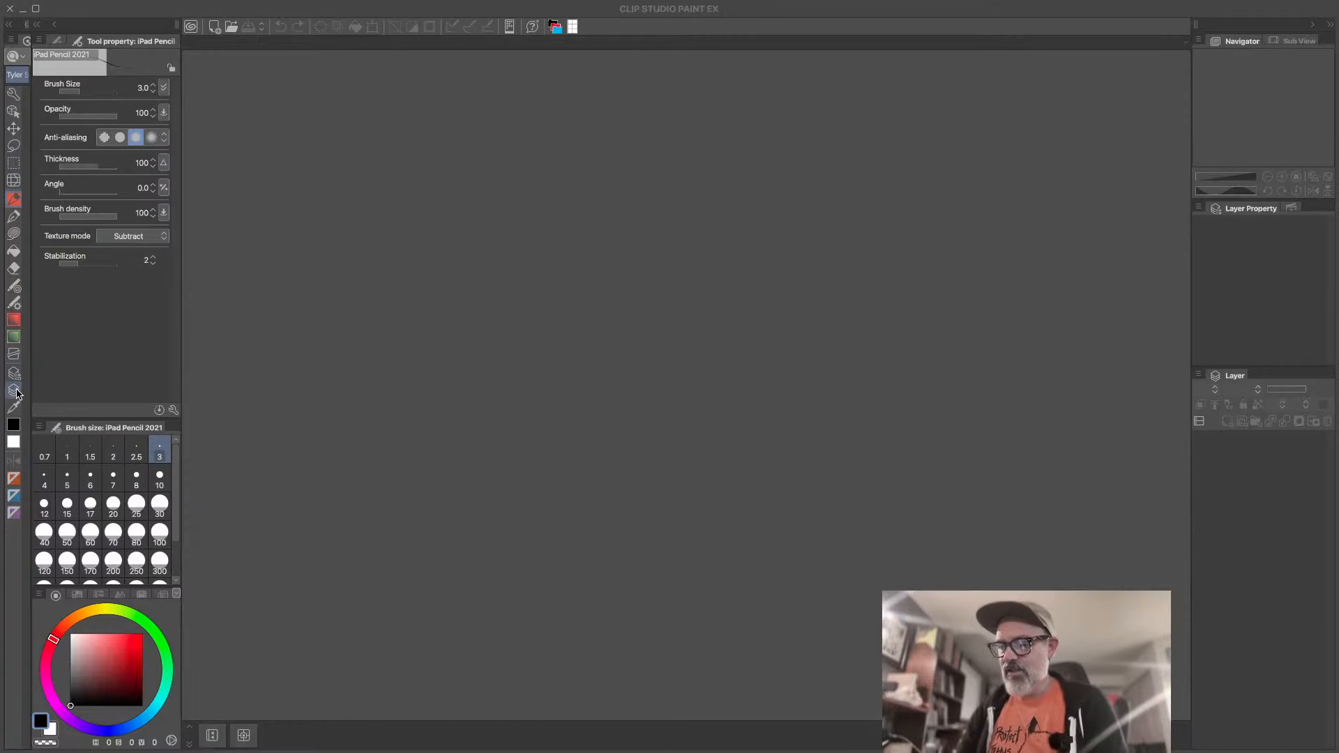
{"action": "left_click", "coordinate": [15, 393]}
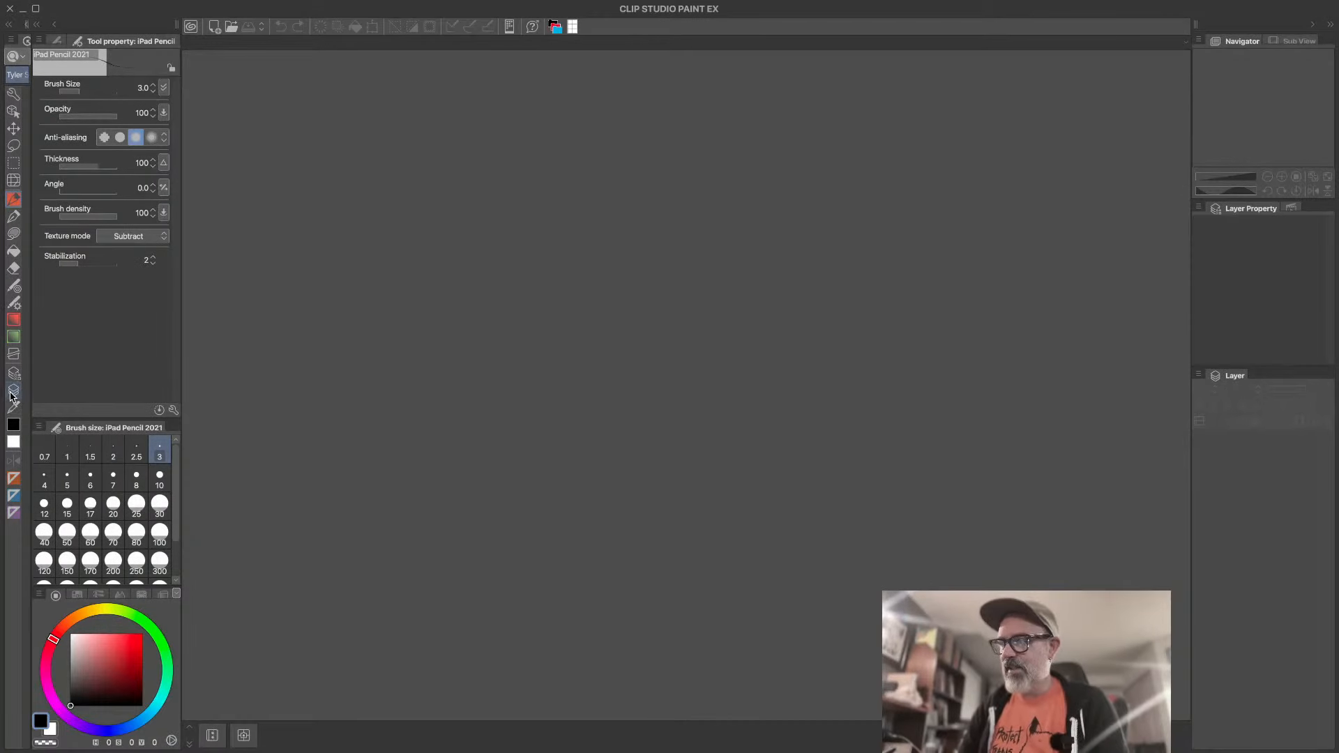
{"action": "left_click", "coordinate": [12, 395]}
{"action": "left_click", "coordinate": [13, 378]}
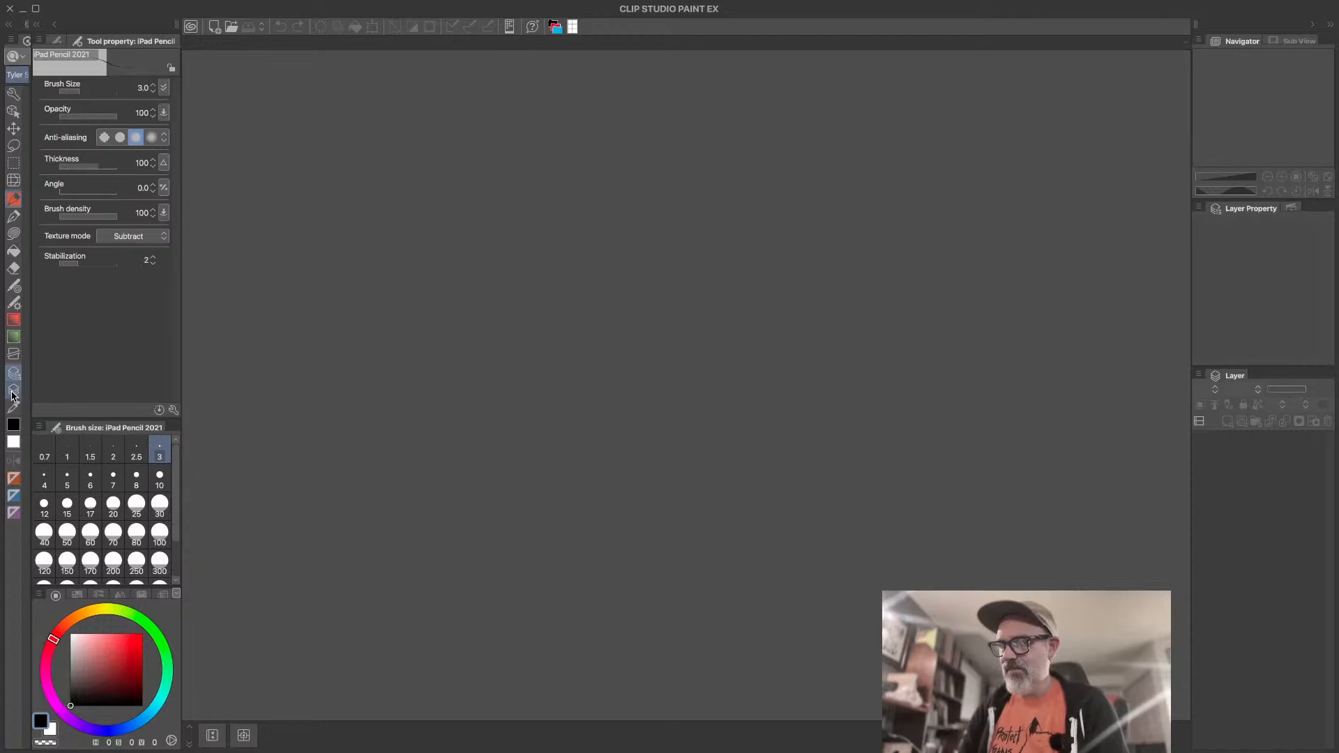
{"action": "left_click", "coordinate": [12, 395]}
{"action": "left_click", "coordinate": [14, 376]}
{"action": "left_click", "coordinate": [14, 392]}
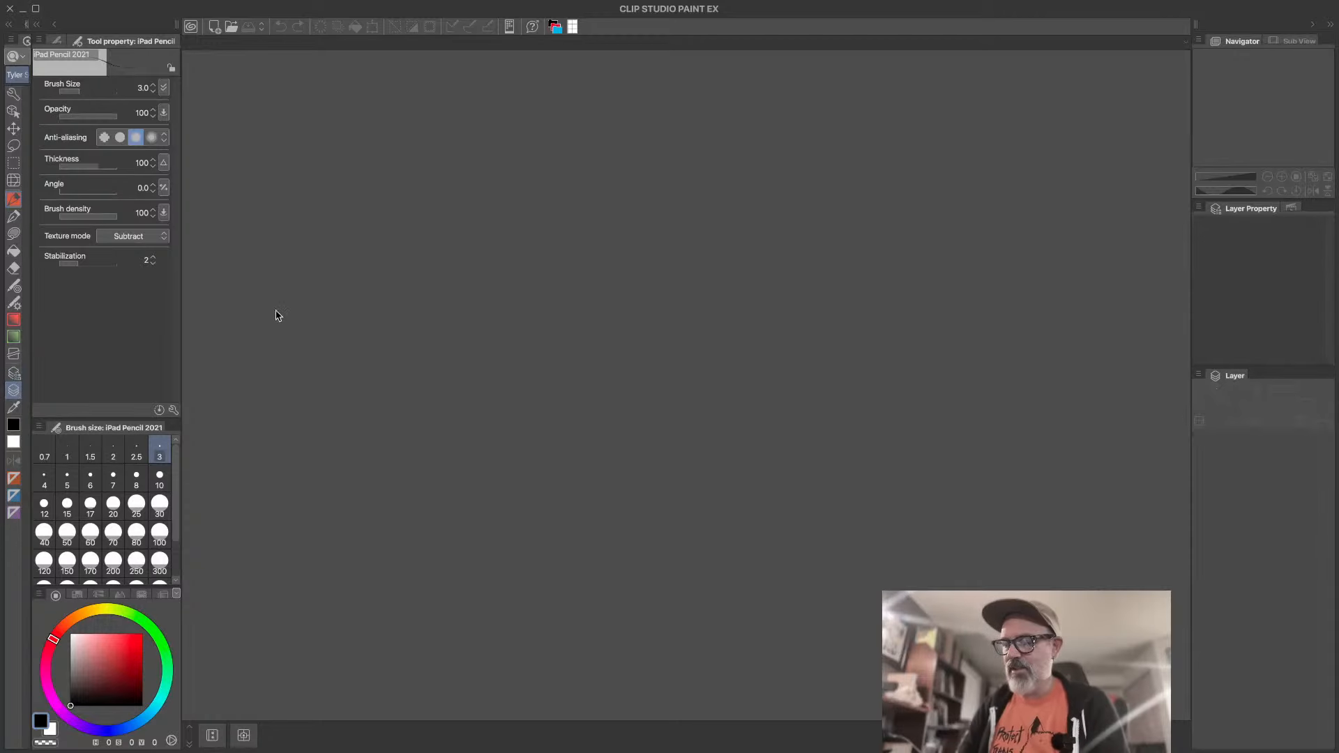
{"action": "left_click", "coordinate": [309, 380]}
- Widen the Quick Access palette until its icons sit in rows, and narrow it back to a single icon column
{"action": "left_click_drag", "start_coordinate": [32, 360], "coordinate": [39, 361]}
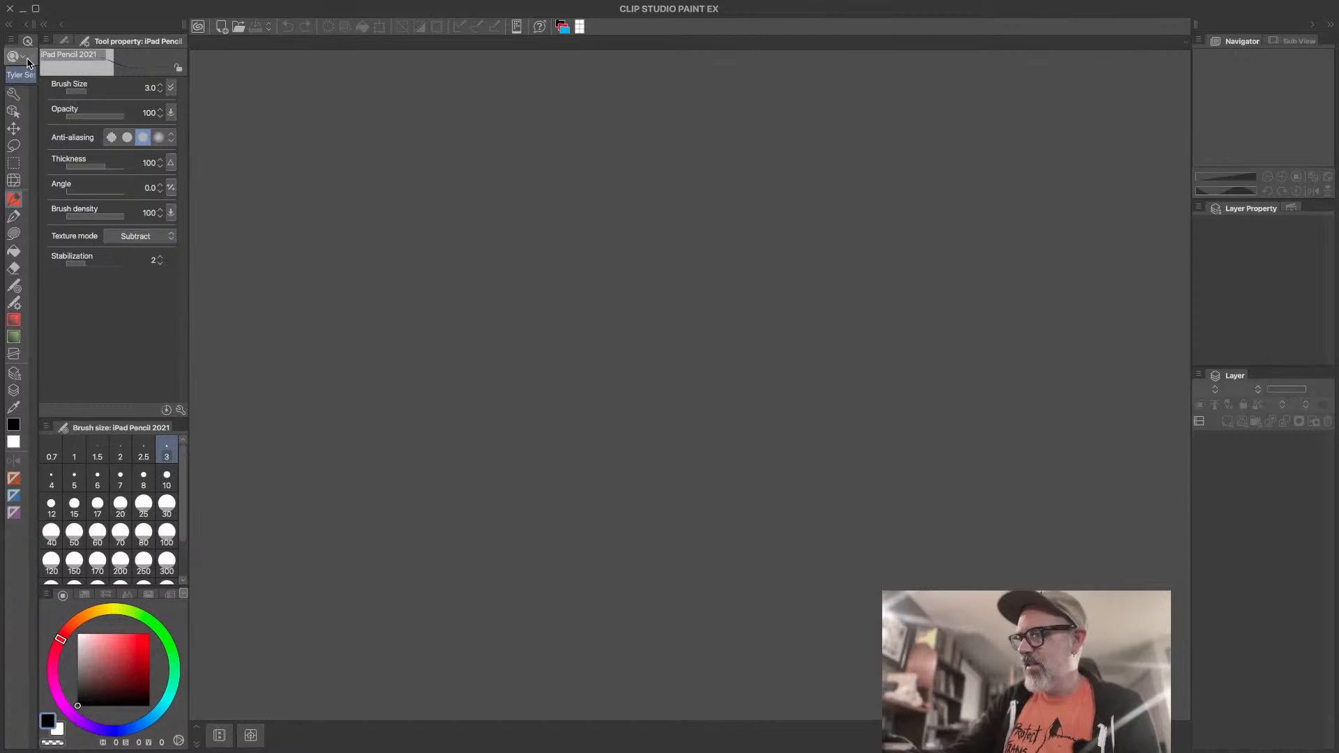
{"action": "left_click_drag", "start_coordinate": [43, 124], "coordinate": [156, 125]}
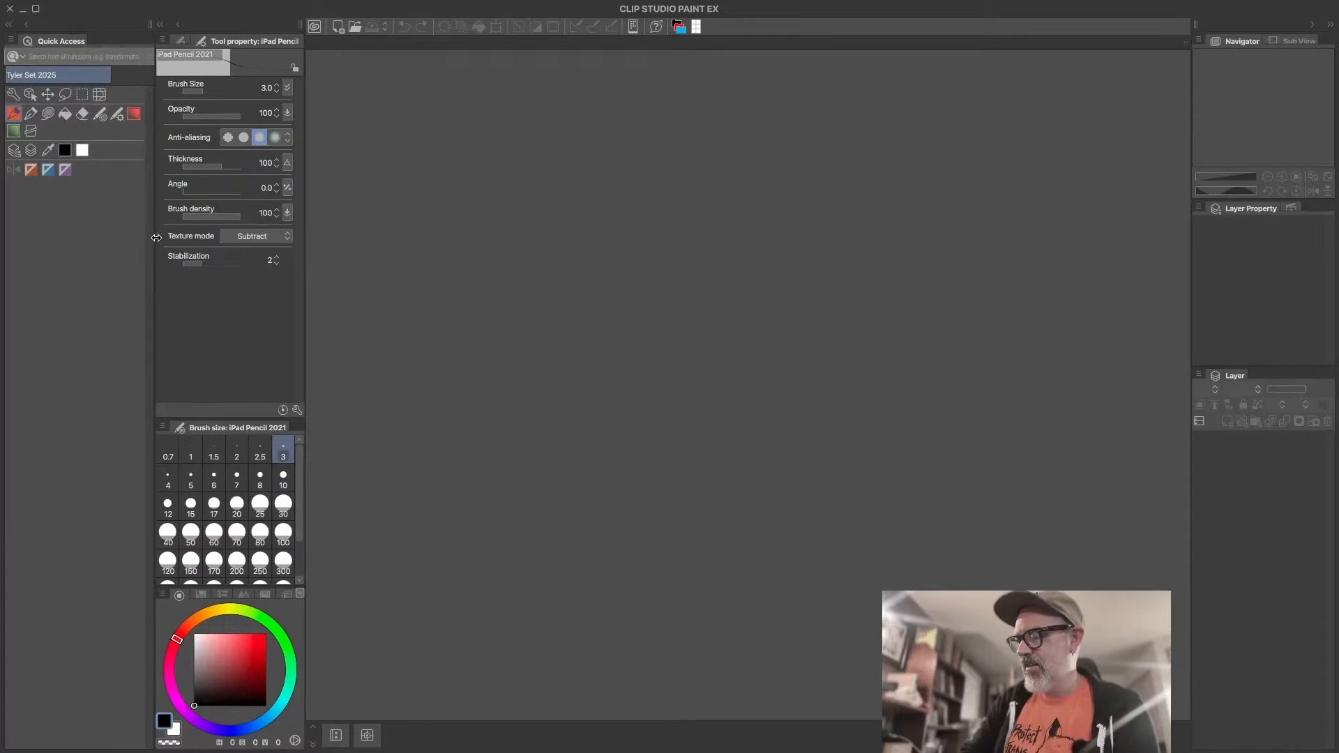
{"action": "left_click_drag", "start_coordinate": [157, 237], "coordinate": [34, 243]}
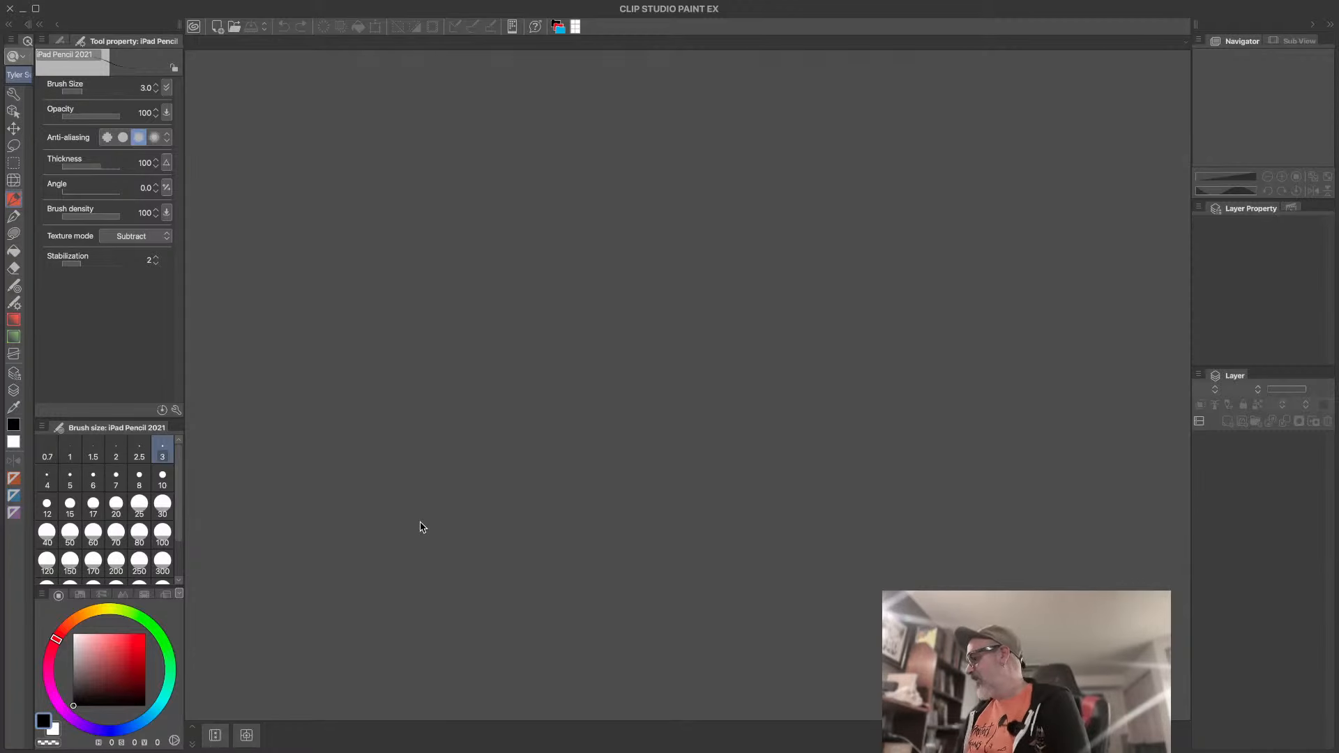
- Create a new Comic document of 7.17 x 10.69 in with a 6.63 x 10.19 in trim size at 300 dpi
{"action": "left_click", "coordinate": [218, 31]}
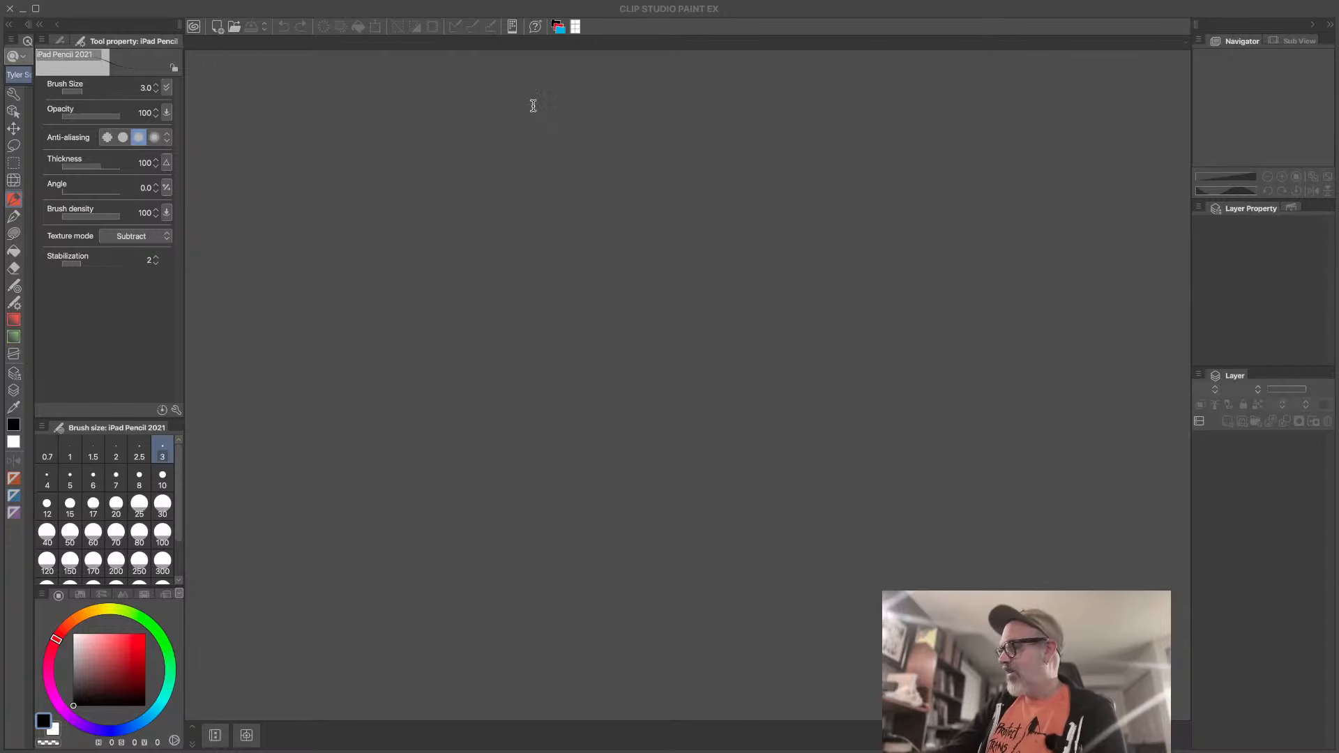
{"action": "left_click", "coordinate": [858, 83]}
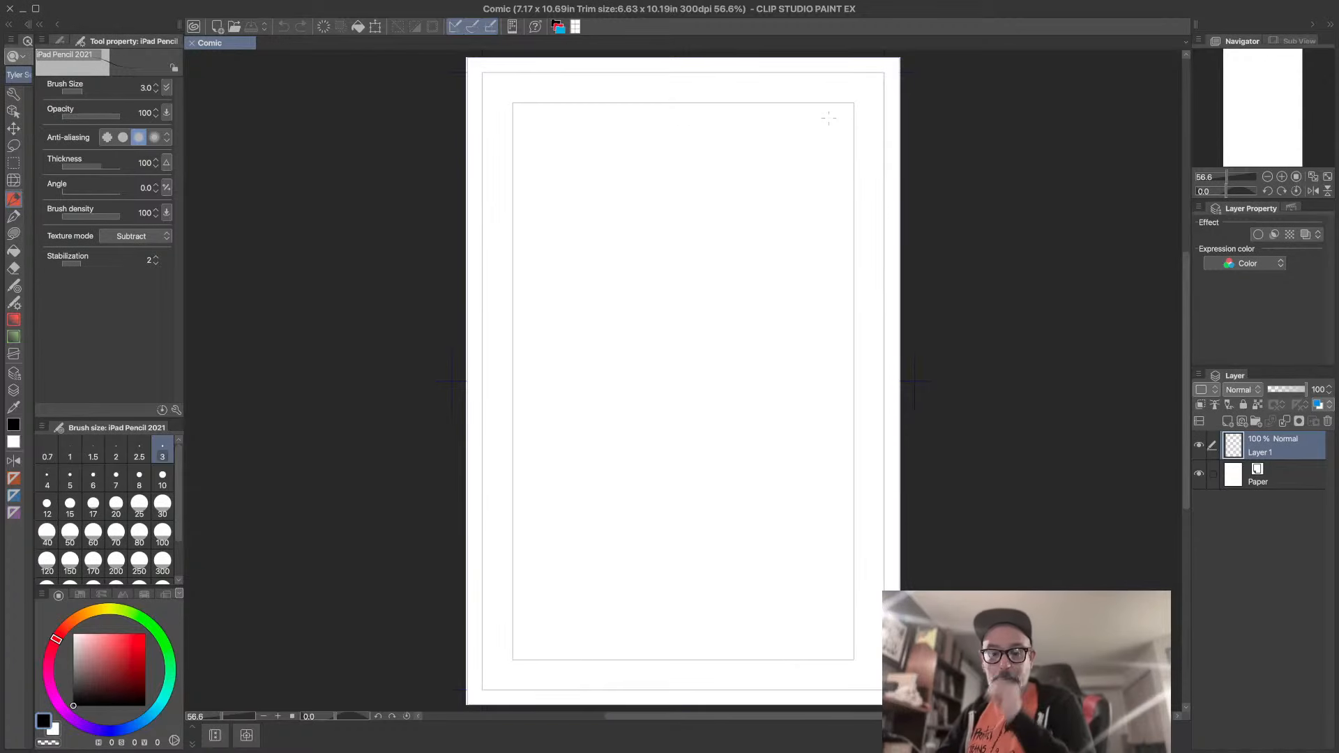
- Generate the comic layer set with a FRAME folder holding the pencil and layout layers, plus a REFERENCE folder
{"action": "left_click_drag", "start_coordinate": [796, 203], "coordinate": [744, 354]}
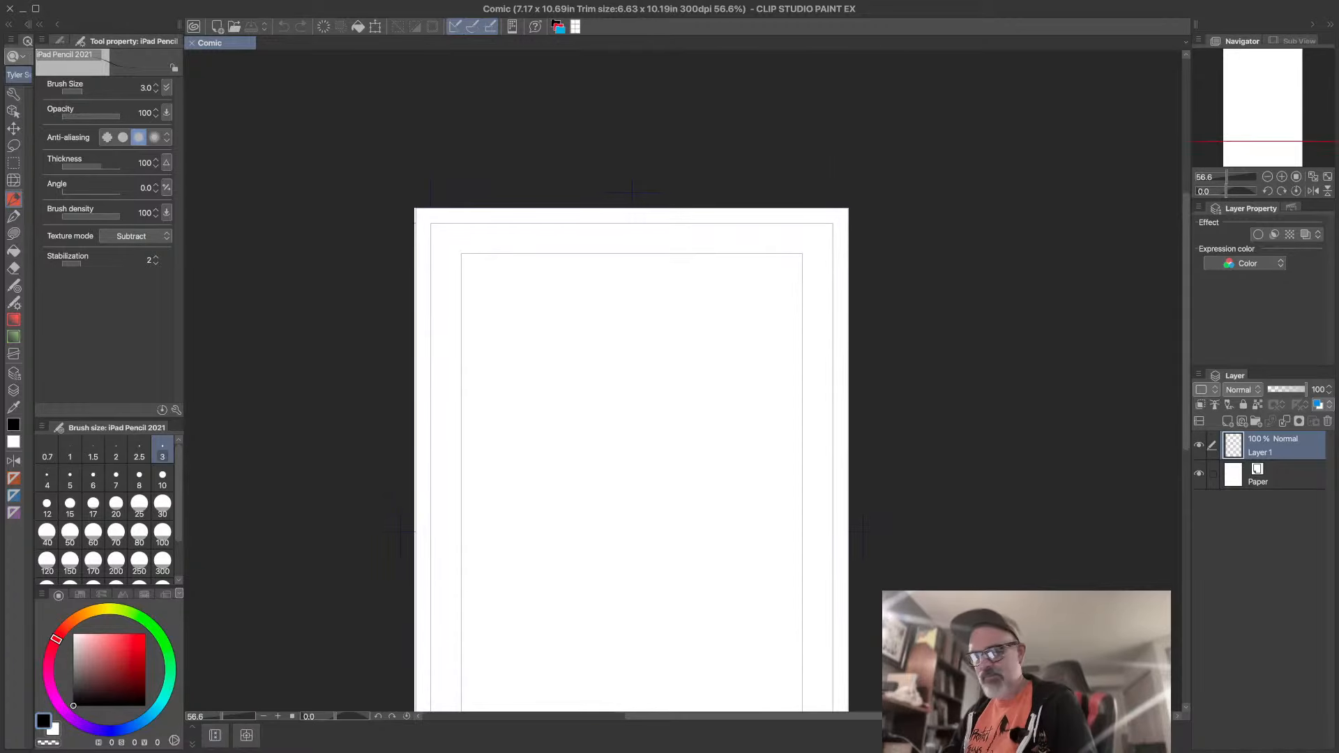
{"action": "key", "text": "super+plus"}
{"action": "key", "text": "super+plus"}
{"action": "left_click_drag", "start_coordinate": [724, 301], "coordinate": [838, 296]}
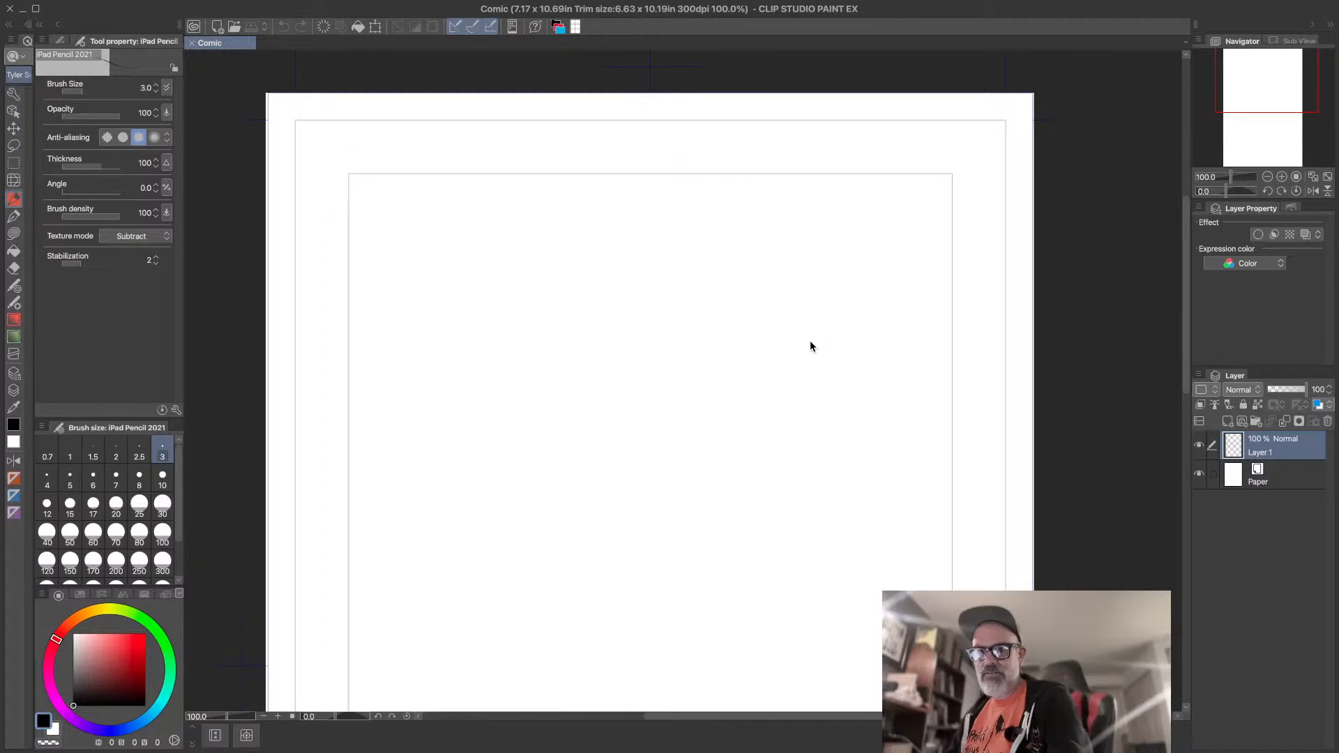
{"action": "key", "text": "super+minus"}
{"action": "left_click_drag", "start_coordinate": [815, 374], "coordinate": [780, 344]}
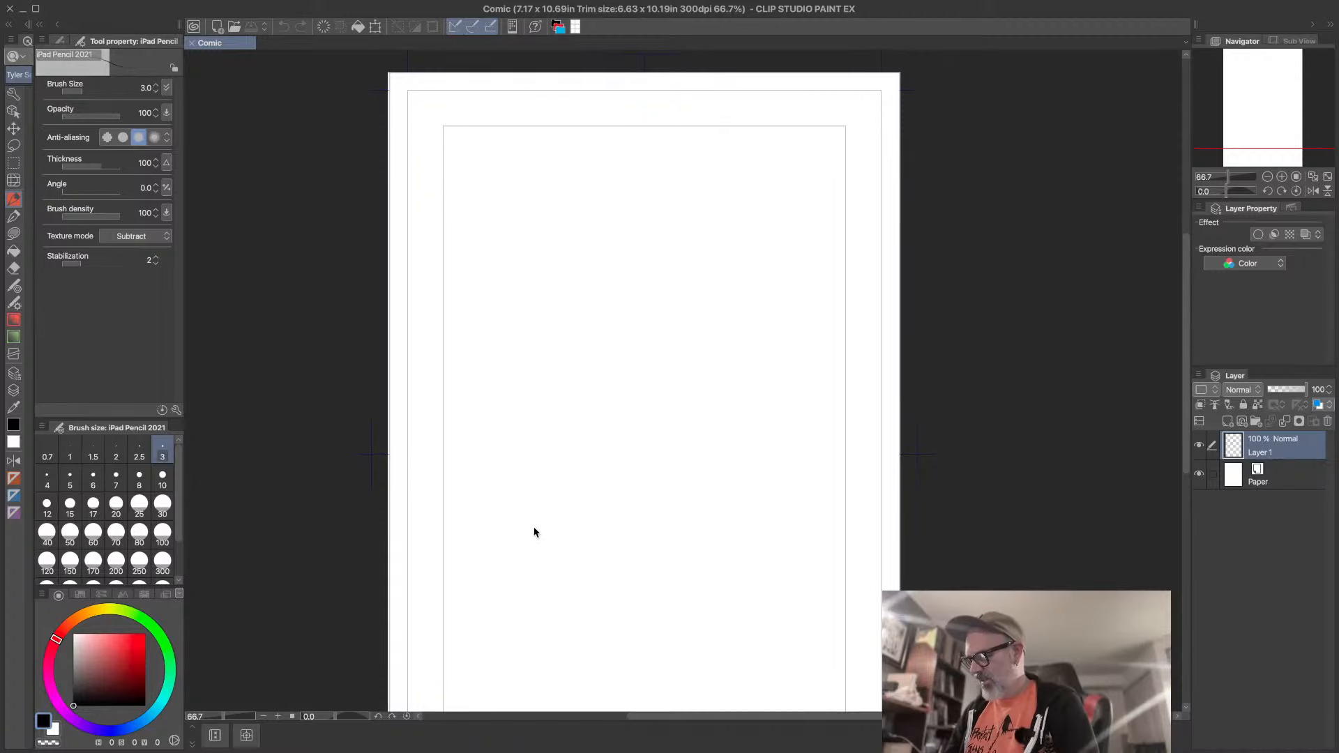
{"action": "left_click", "coordinate": [558, 30]}
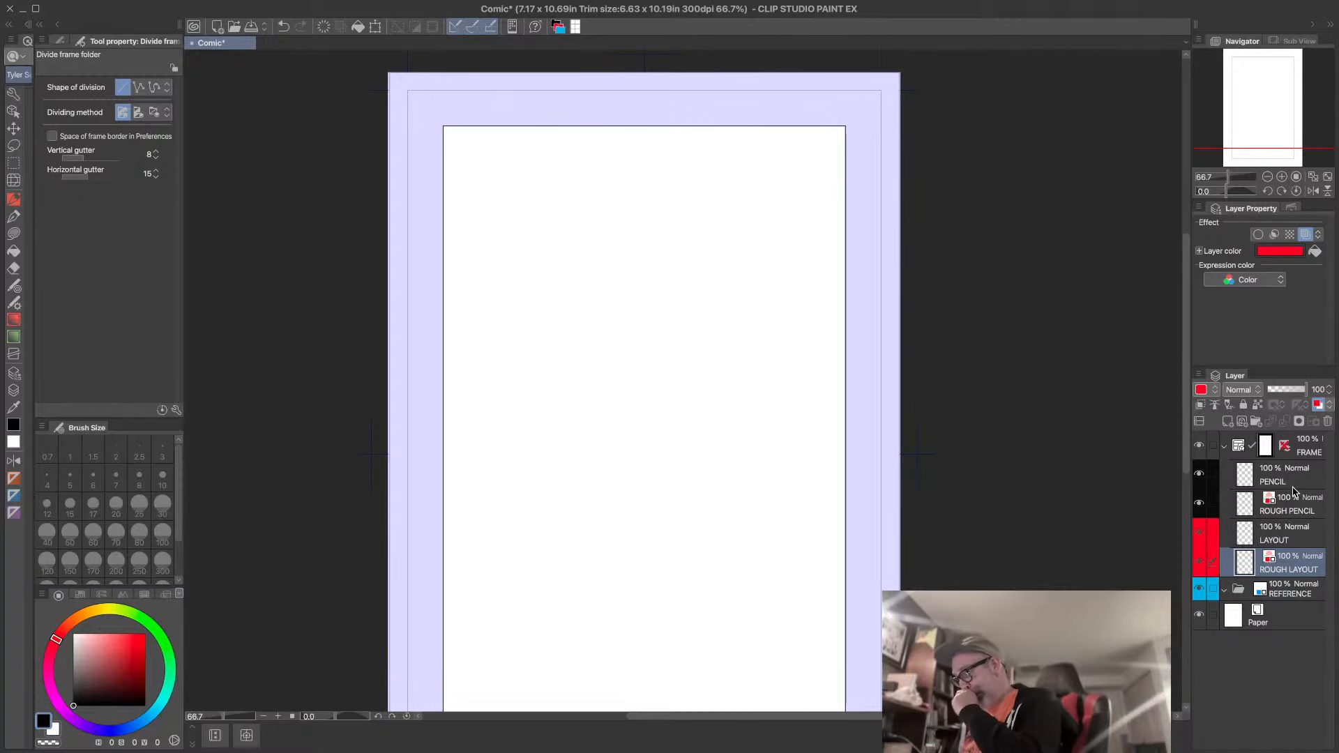
- Examine the REFERENCE folder, the layout and pencil layers and the FRAME folder, toggling the frame's visibility off and on
{"action": "left_click", "coordinate": [1294, 593]}
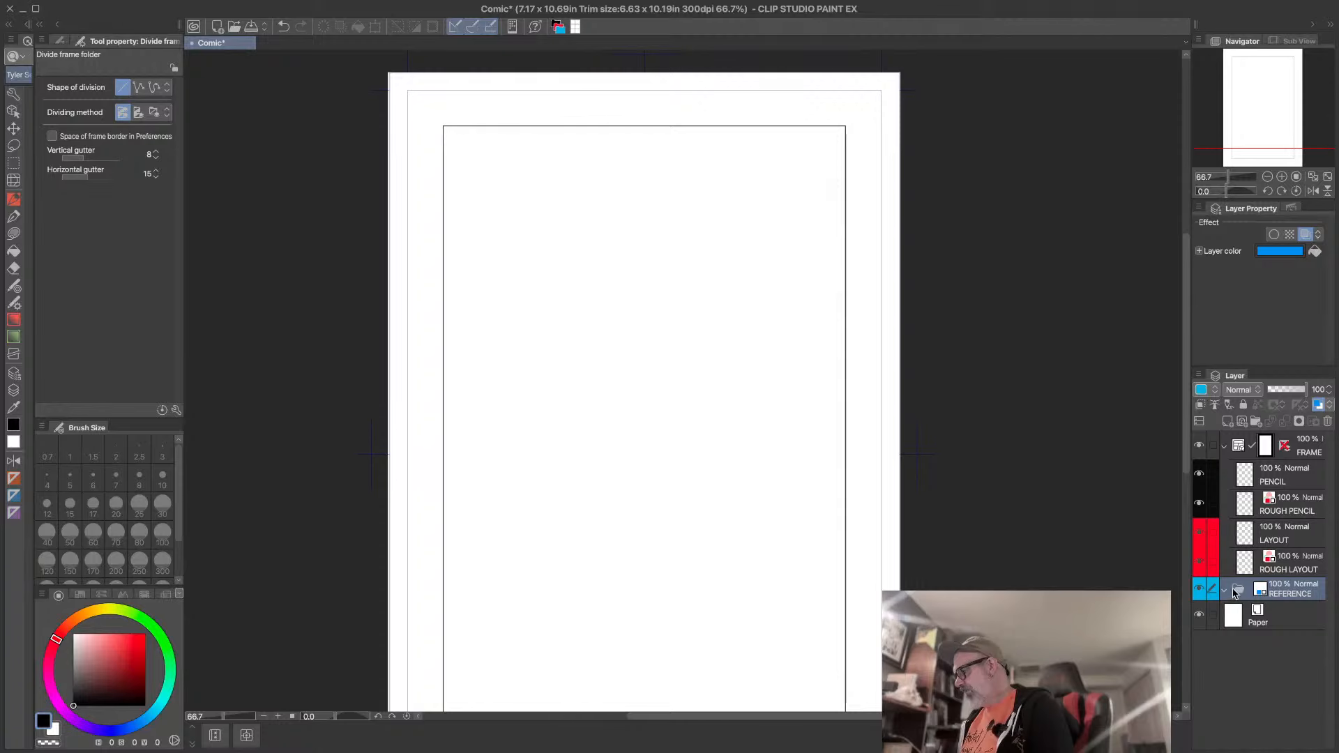
{"action": "left_click", "coordinate": [1300, 567]}
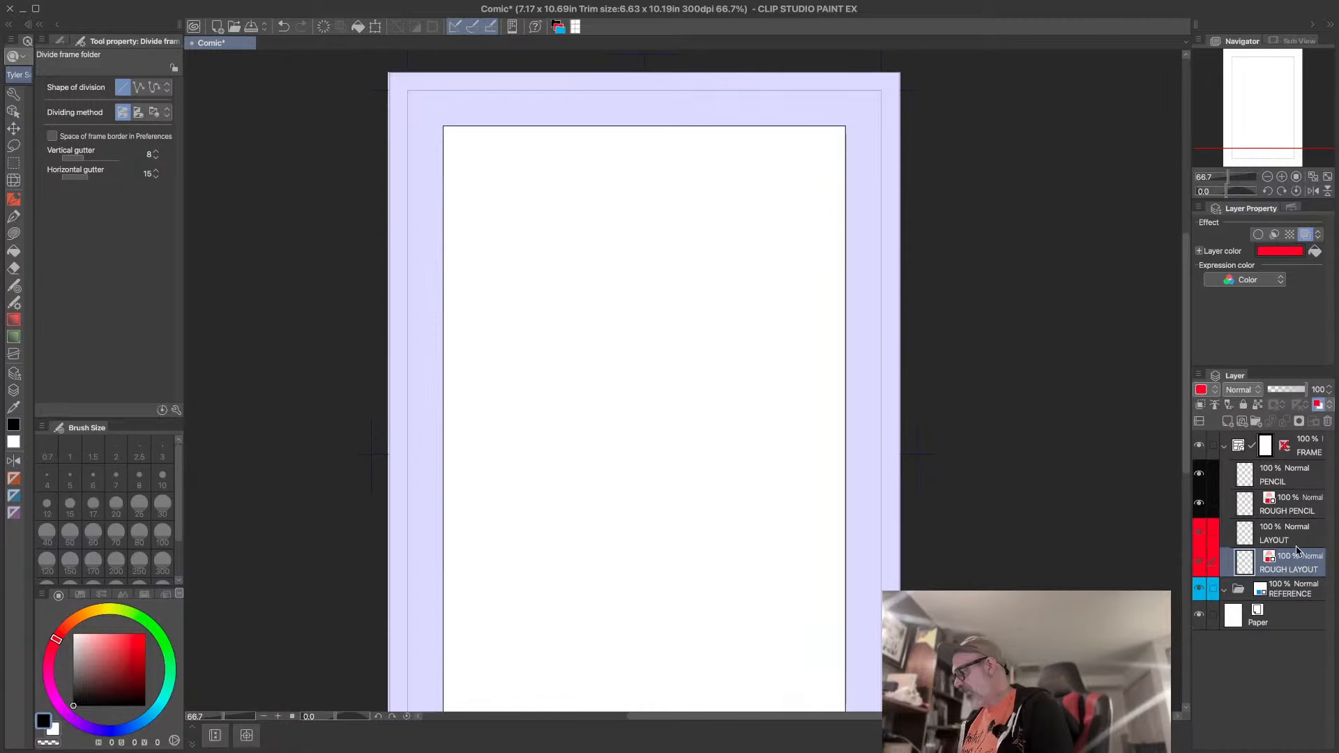
{"action": "left_click", "coordinate": [1298, 538]}
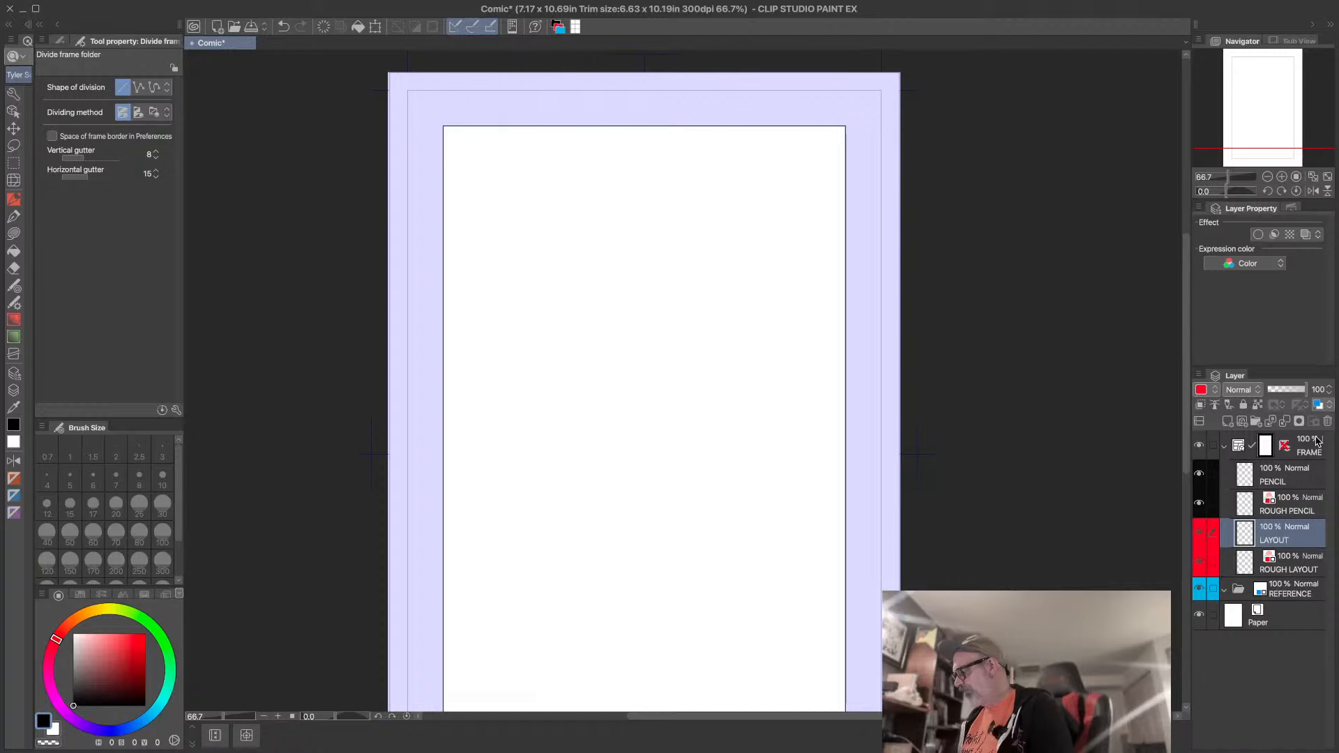
{"action": "left_click", "coordinate": [1296, 510]}
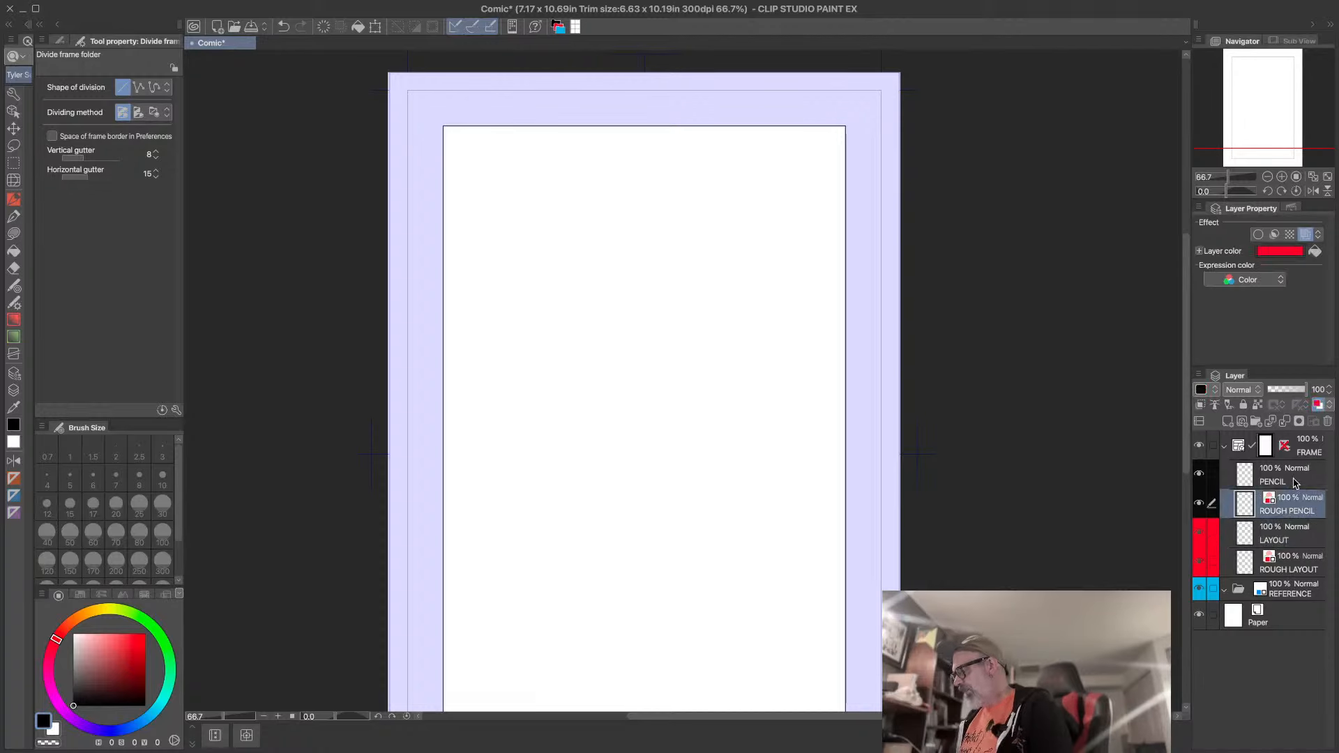
{"action": "left_click", "coordinate": [1290, 481]}
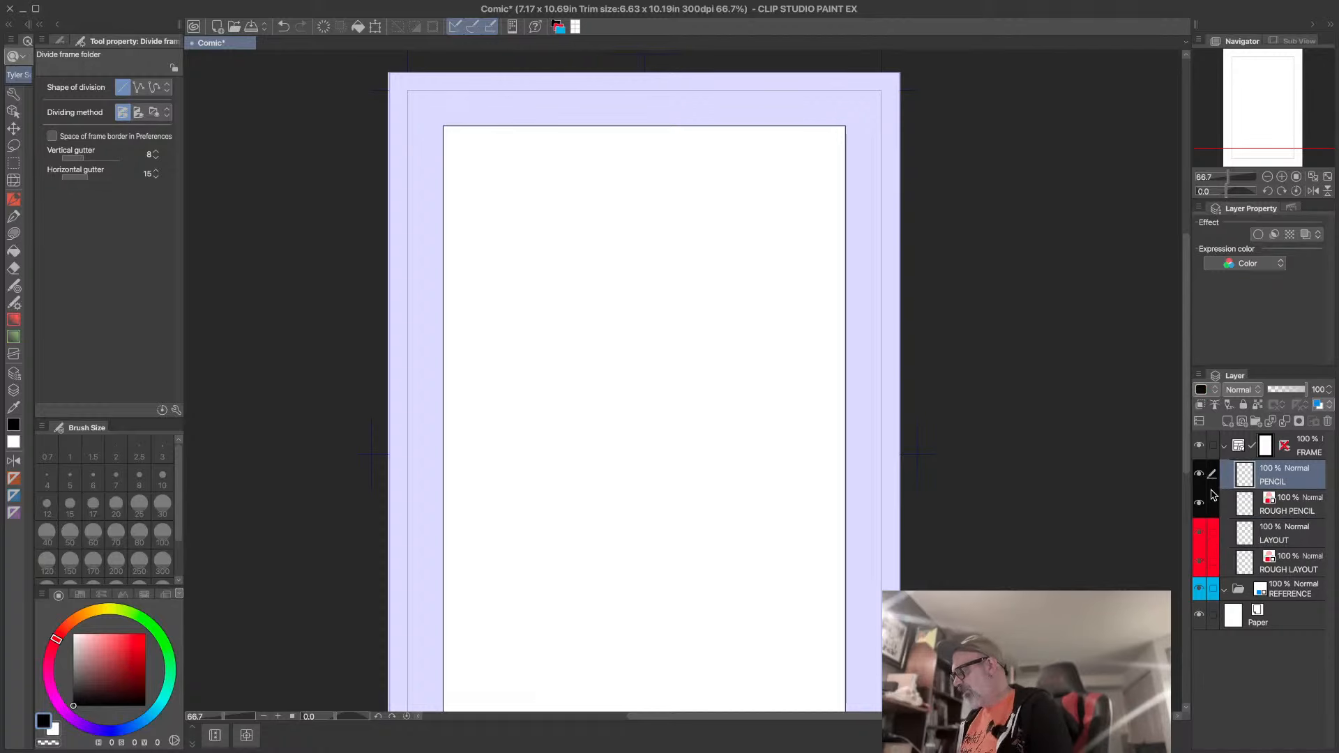
{"action": "left_click", "coordinate": [1305, 447]}
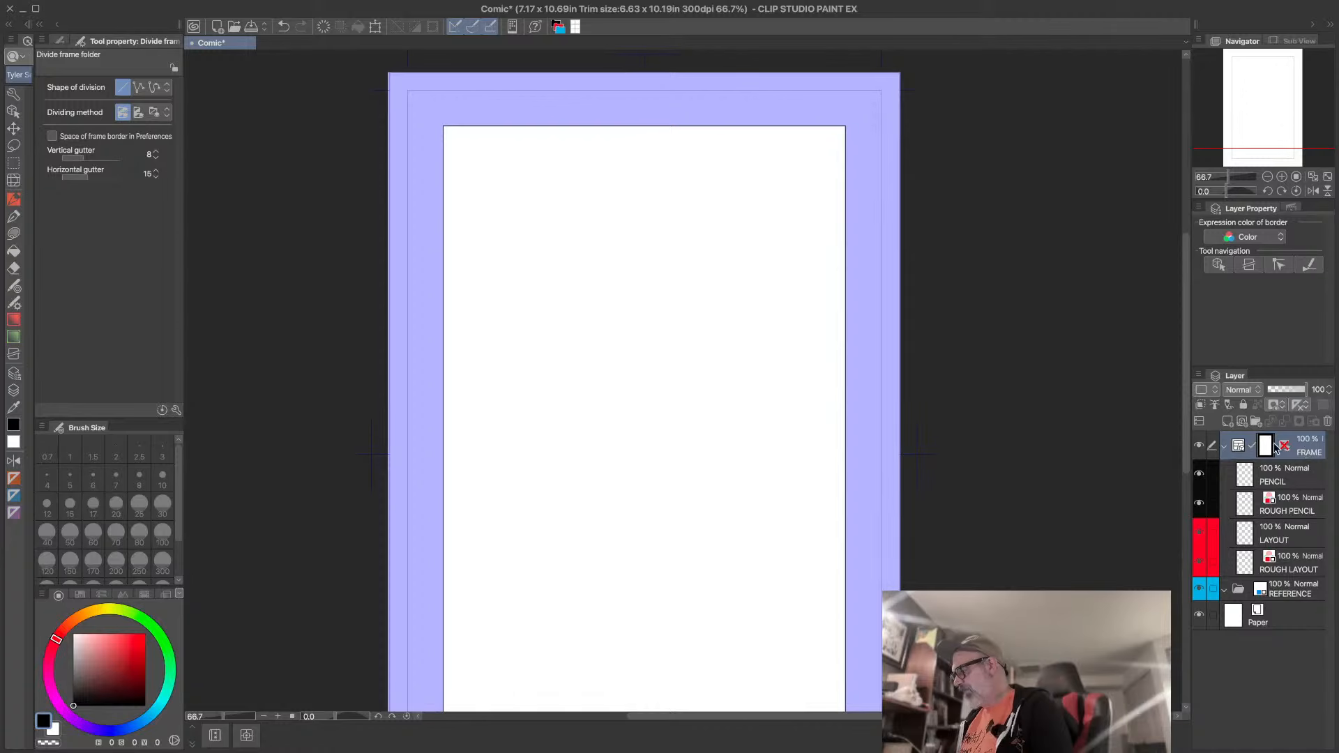
{"action": "left_click", "coordinate": [1199, 446]}
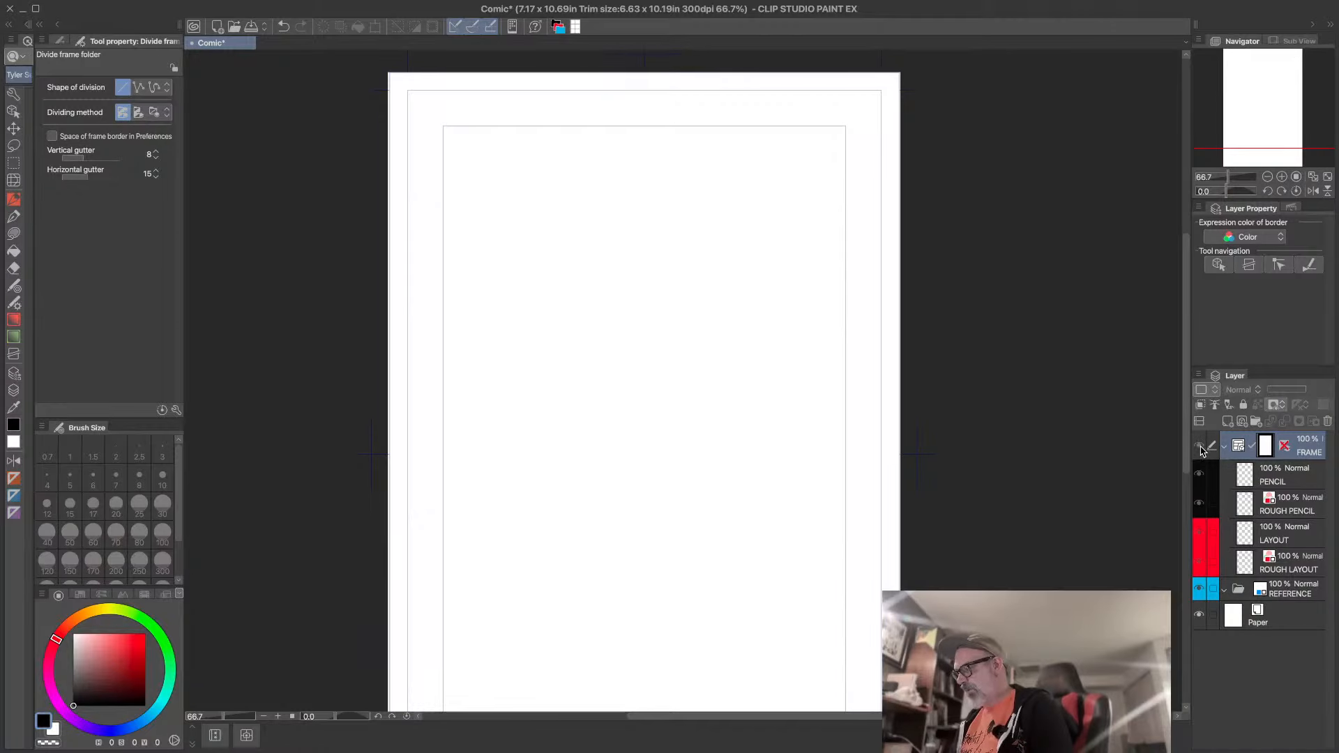
{"action": "left_click", "coordinate": [1199, 446]}
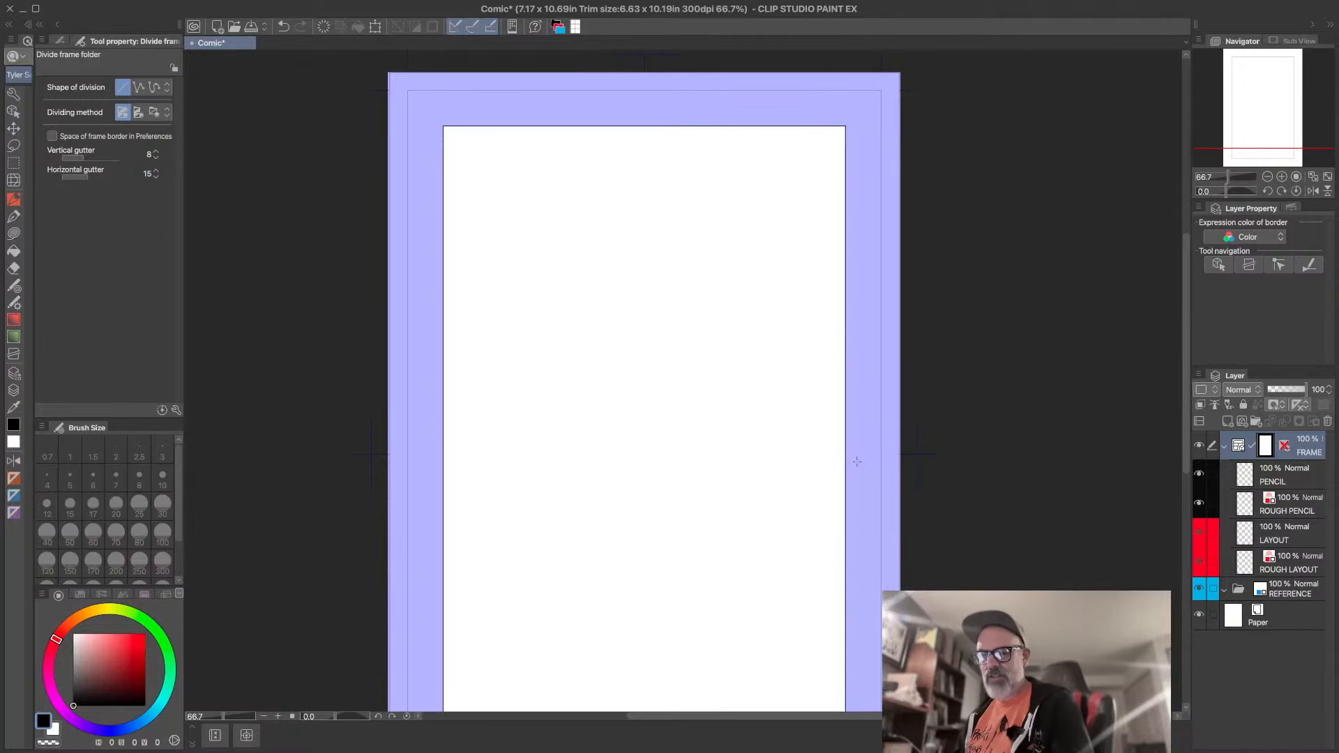
- Try Divide frame border on the page: two wide panels above, a tall panel lower left and two stacked panels lower right
{"action": "key", "text": "ctrl+minus"}
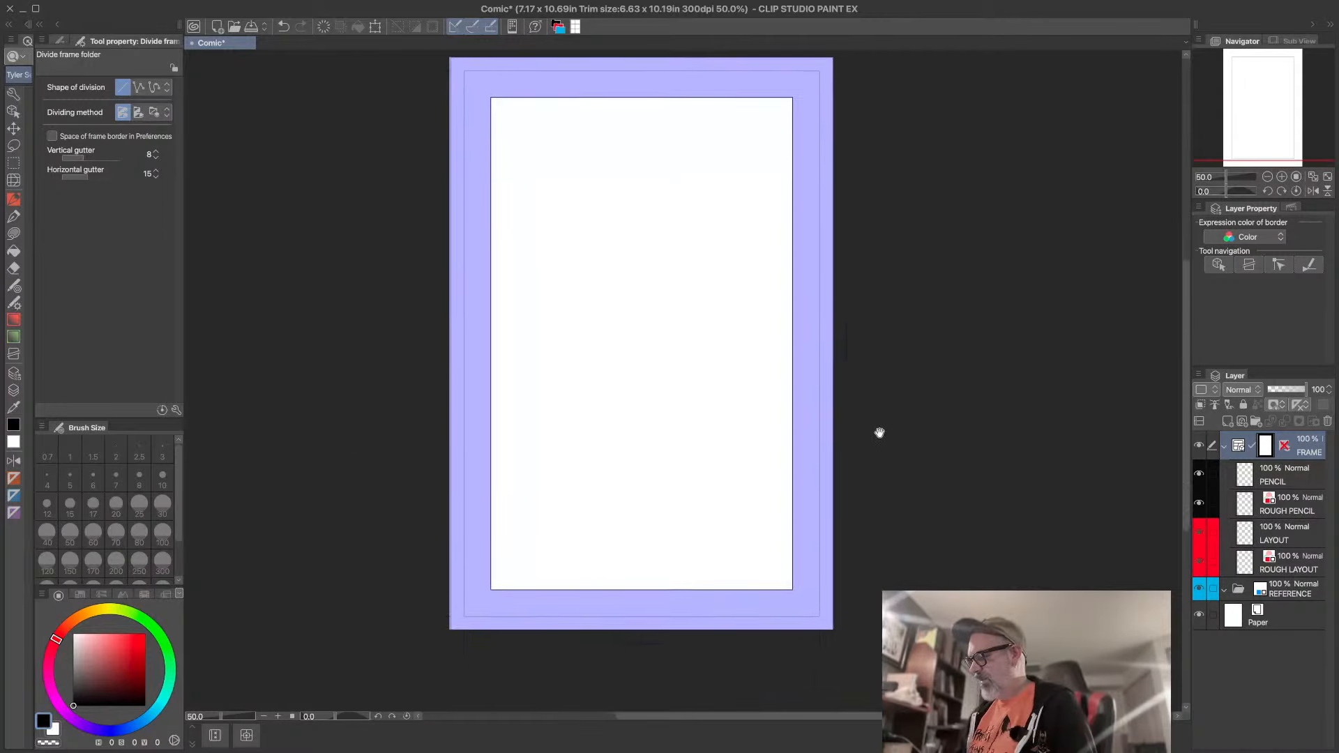
{"action": "left_click_drag", "start_coordinate": [880, 433], "coordinate": [875, 466]}
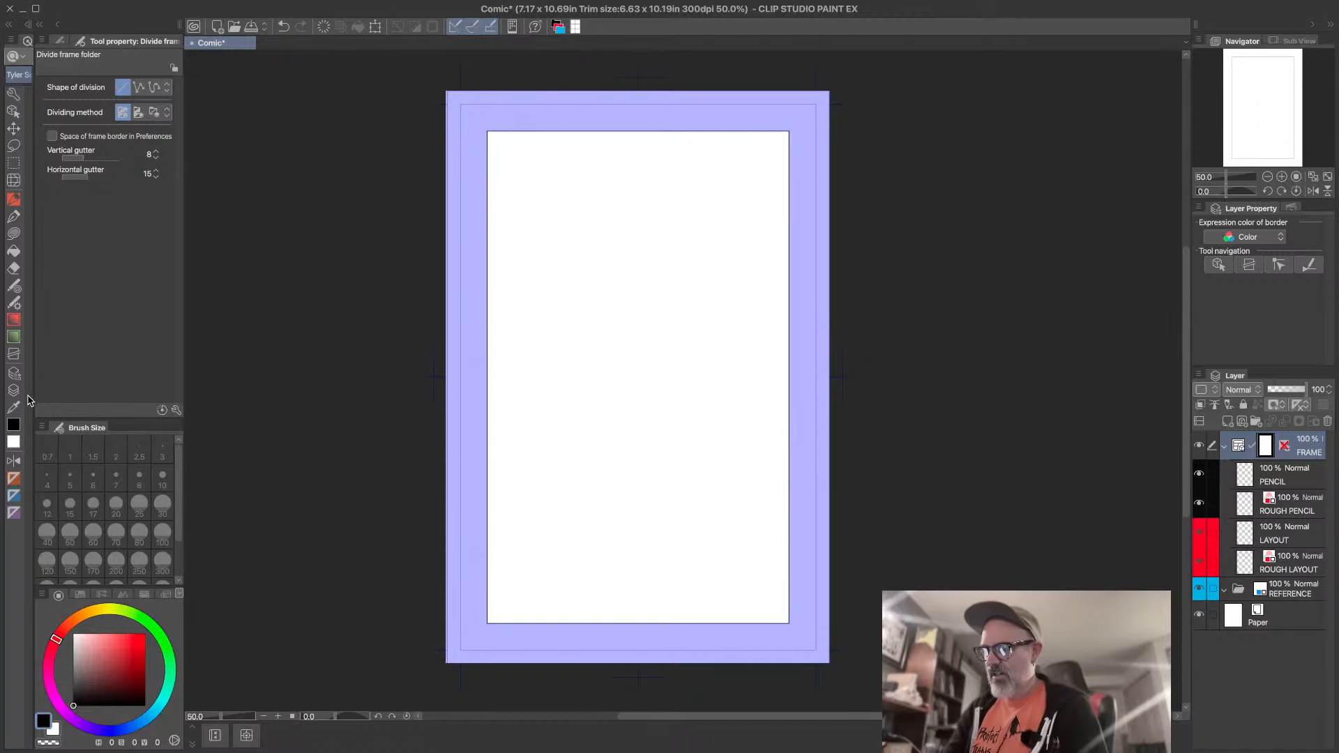
{"action": "left_click", "coordinate": [13, 354]}
{"action": "left_click_drag", "start_coordinate": [592, 346], "coordinate": [652, 347]}
{"action": "left_click_drag", "start_coordinate": [626, 443], "coordinate": [630, 496]}
{"action": "left_click_drag", "start_coordinate": [682, 482], "coordinate": [699, 484]}
{"action": "left_click_drag", "start_coordinate": [679, 242], "coordinate": [694, 243]}
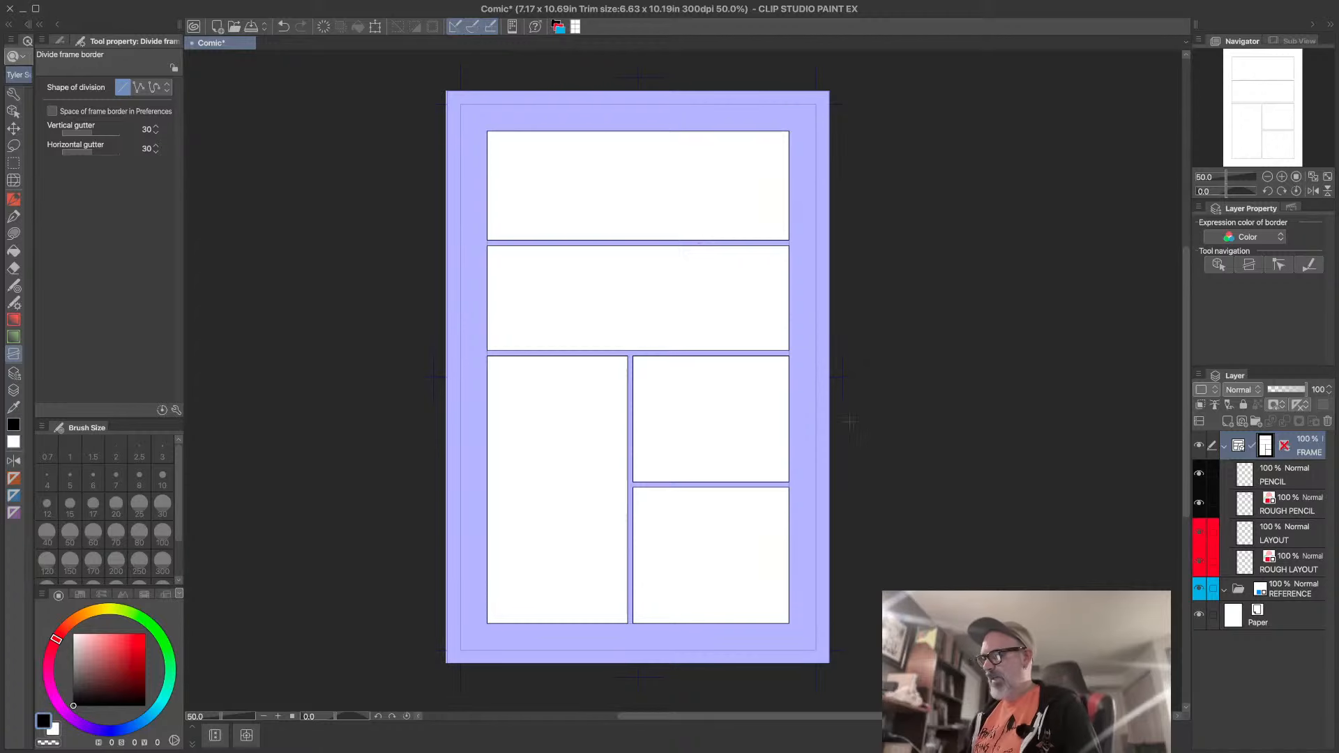
- Undo all the panel divisions, and try splitting the whole frame into two tall columns before undoing that as well
{"action": "key", "text": "ctrl+z"}
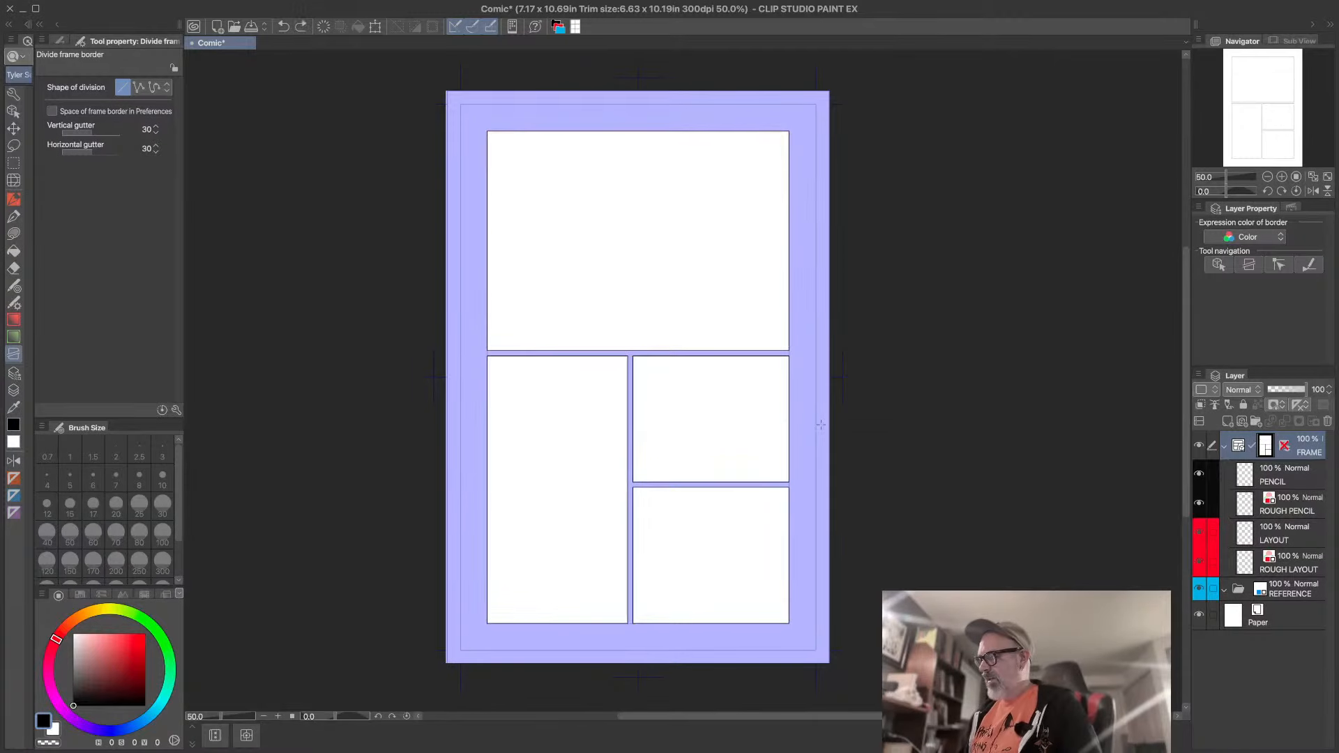
{"action": "key", "text": "ctrl+z"}
{"action": "key", "text": "ctrl+z"}
{"action": "key", "text": "ctrl+z"}
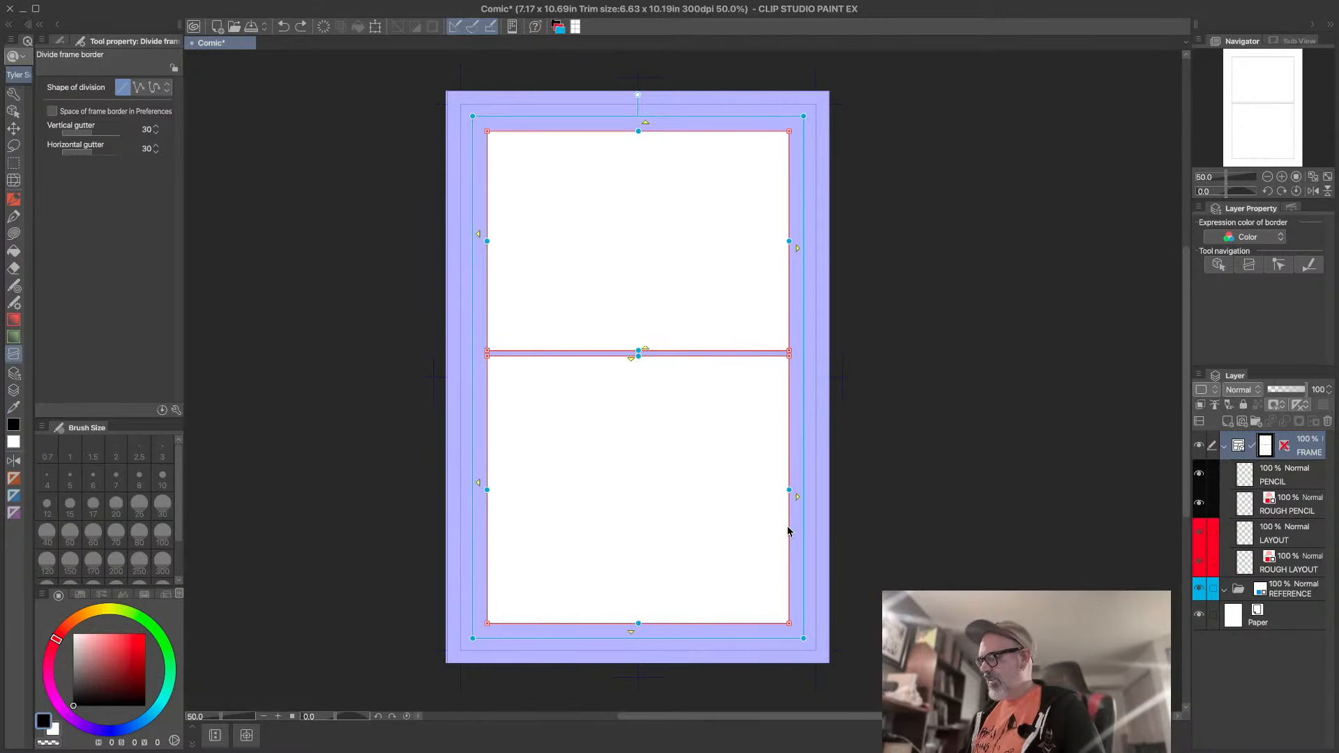
{"action": "left_click_drag", "start_coordinate": [642, 340], "coordinate": [642, 368]}
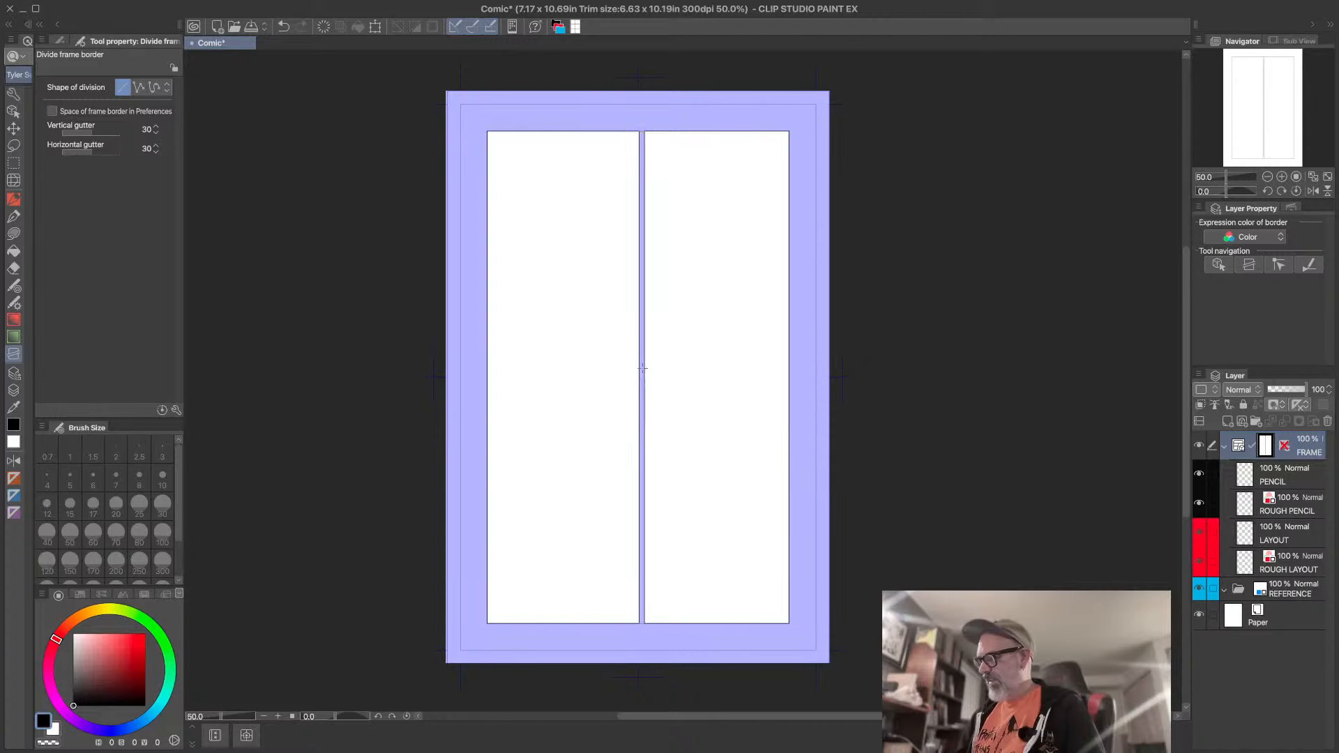
{"action": "key", "text": "ctrl+z"}
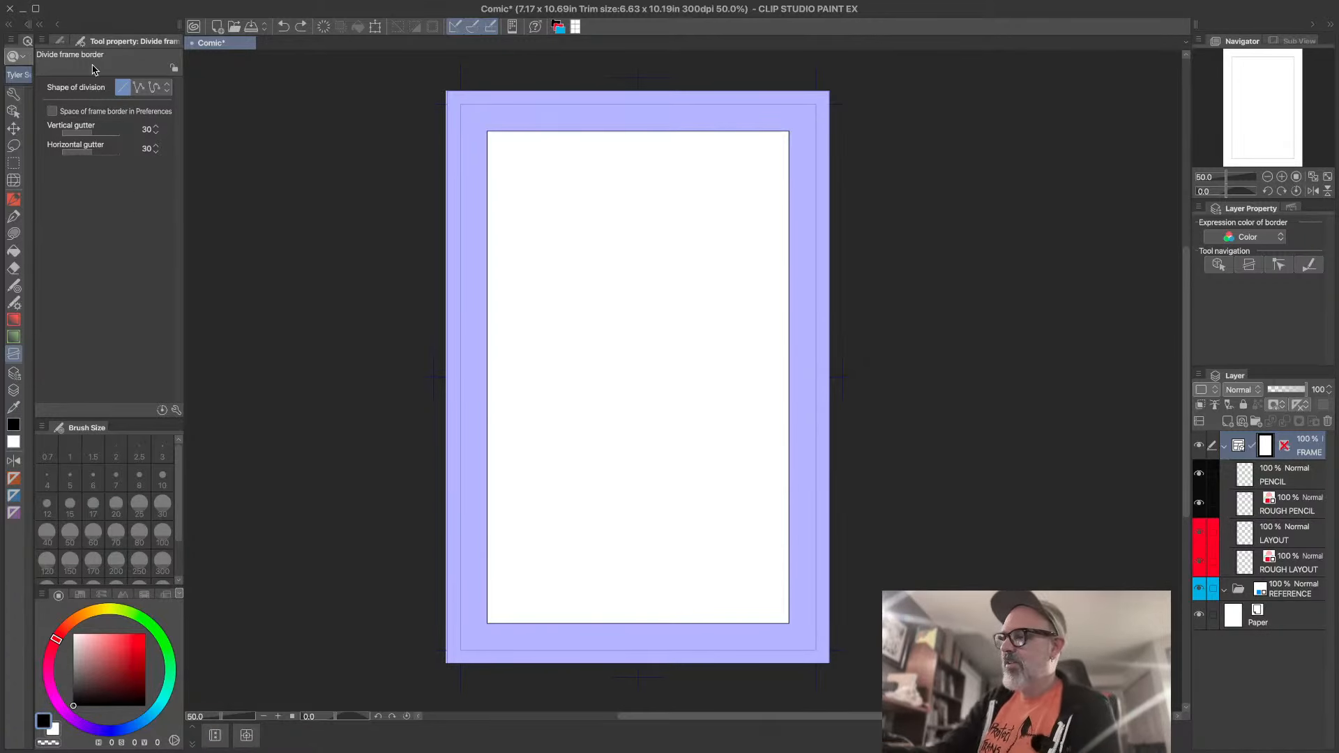
- Split the FRAME folder horizontally with the Divide frame folder sub tool into an upper panel and a taller lower panel
{"action": "left_click", "coordinate": [60, 40]}
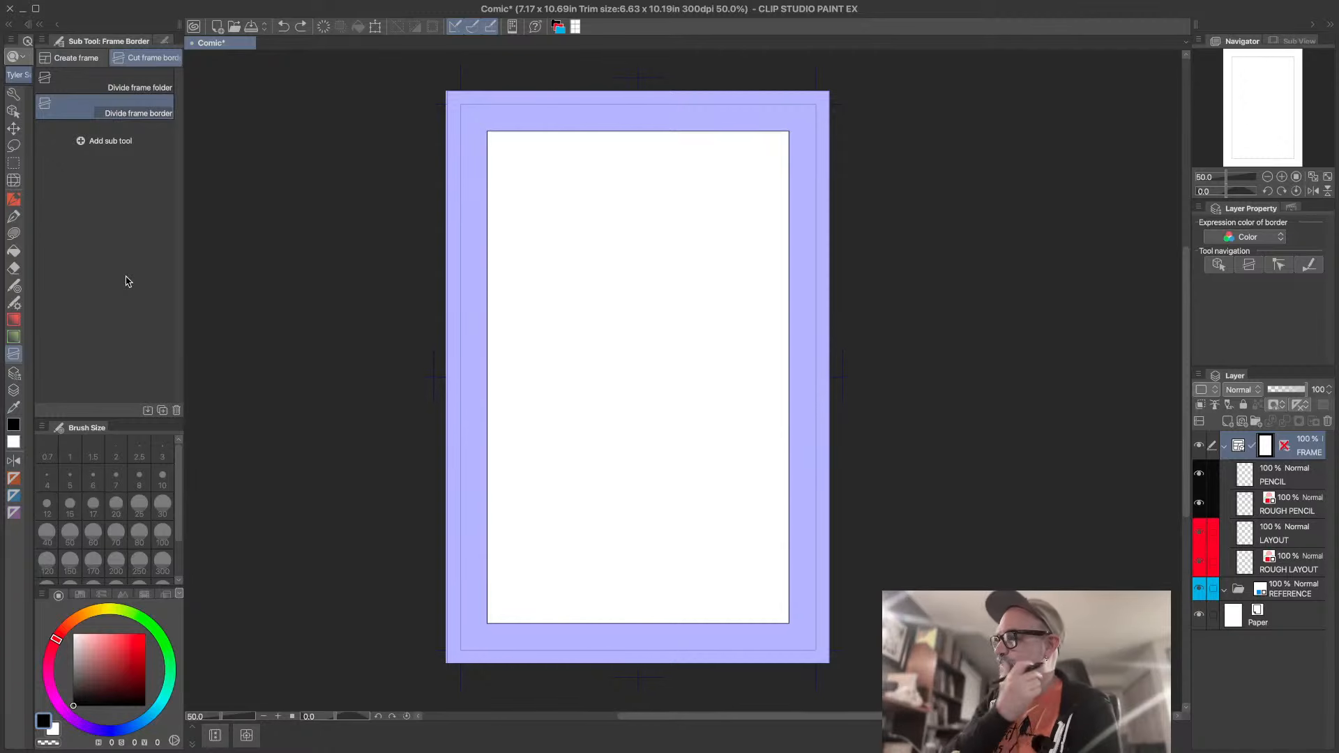
{"action": "left_click", "coordinate": [145, 85]}
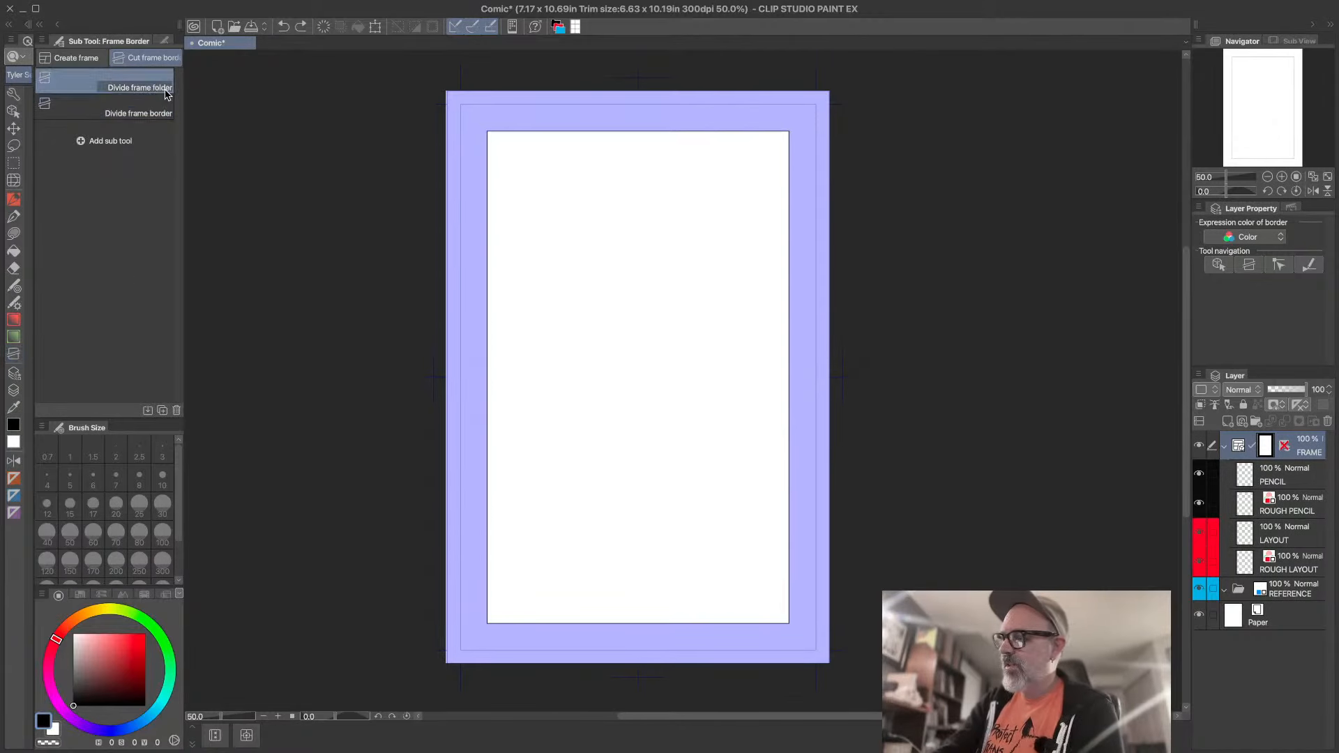
{"action": "left_click", "coordinate": [152, 110]}
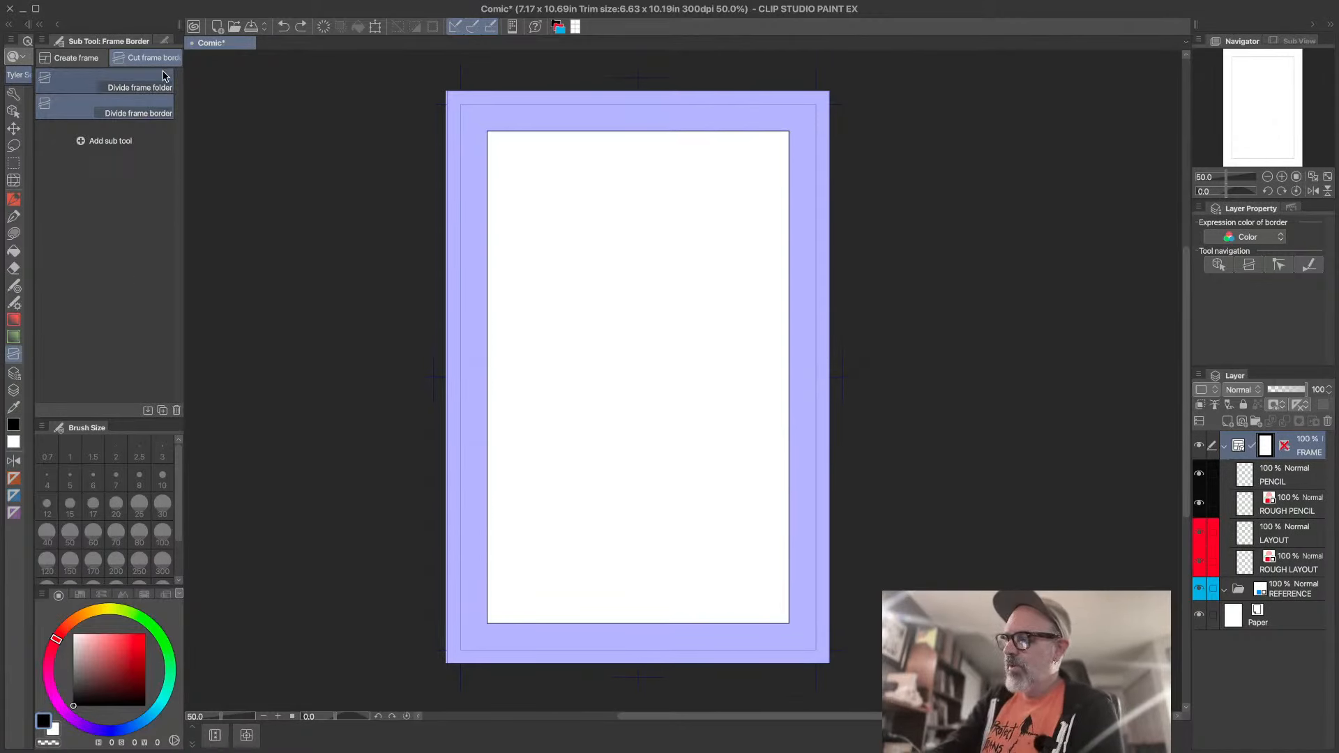
{"action": "left_click", "coordinate": [158, 89]}
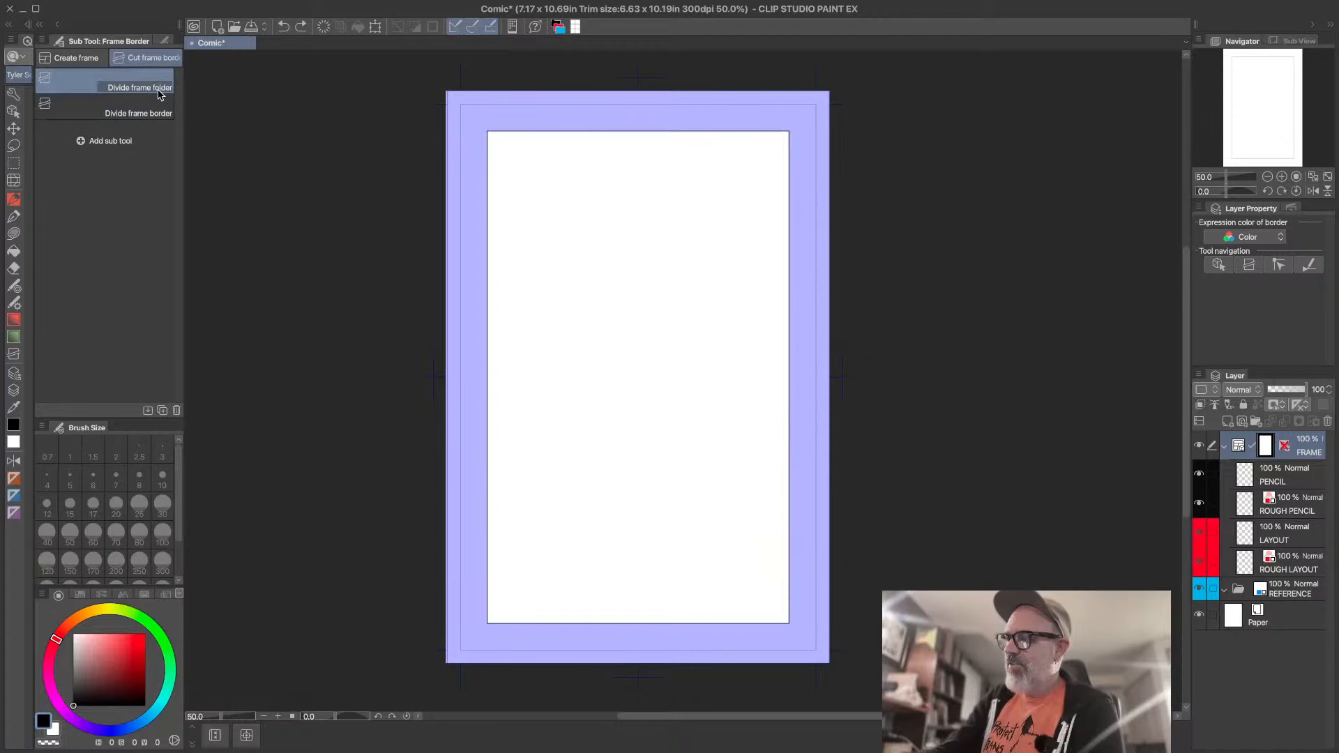
{"action": "left_click", "coordinate": [160, 113]}
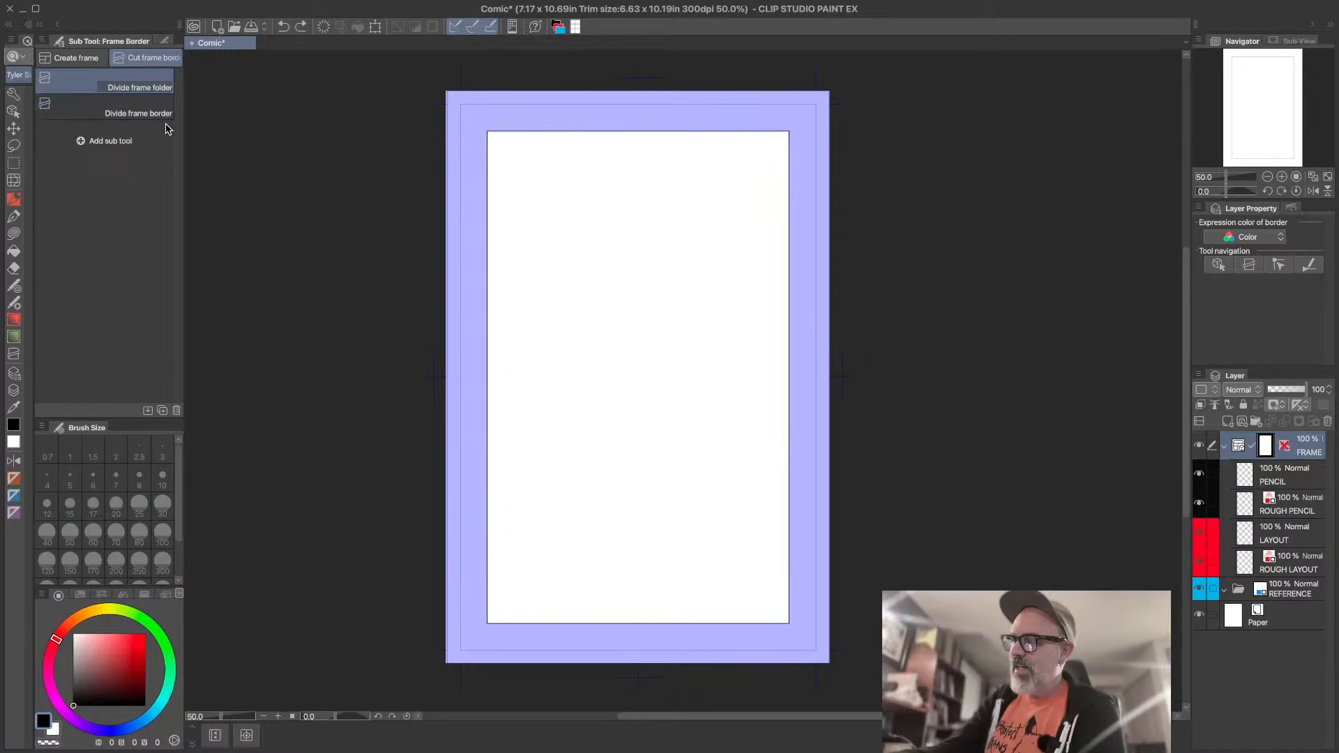
{"action": "left_click", "coordinate": [156, 83]}
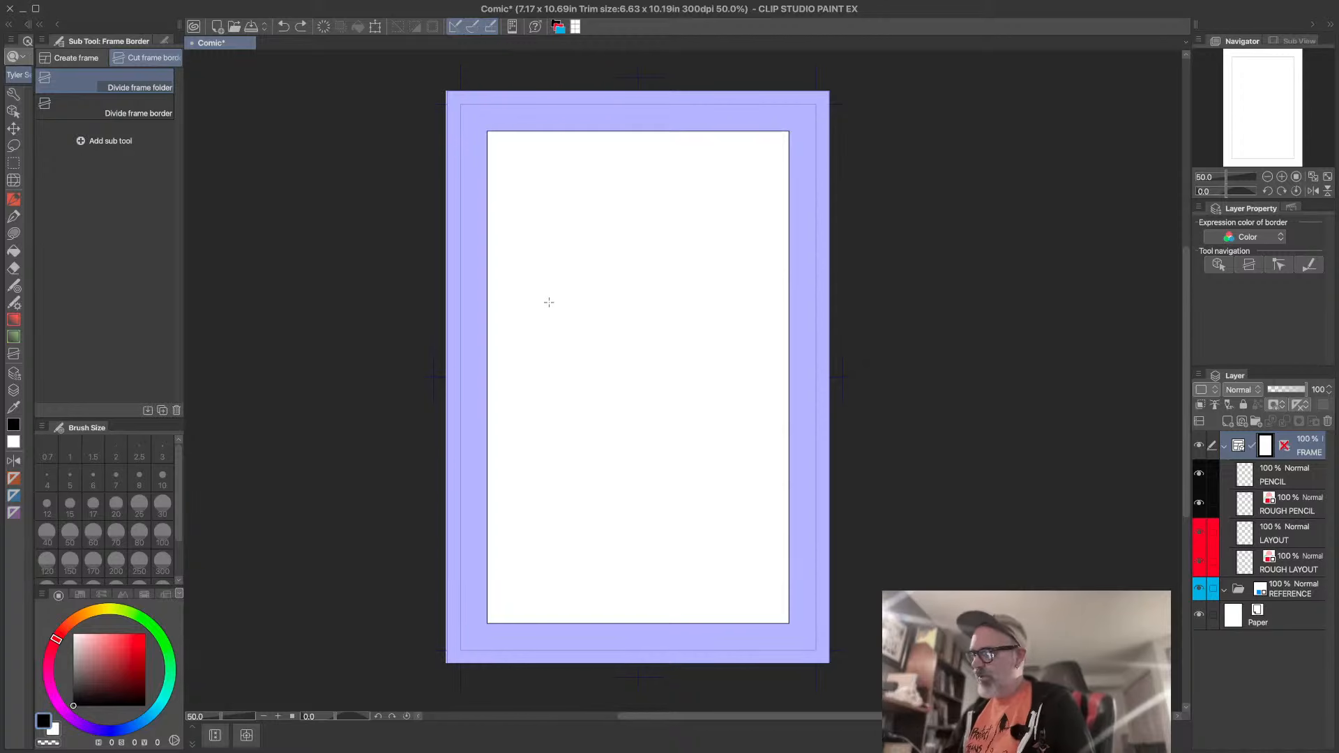
{"action": "left_click_drag", "start_coordinate": [554, 315], "coordinate": [602, 315]}
{"action": "left_click_drag", "start_coordinate": [694, 308], "coordinate": [696, 308]}
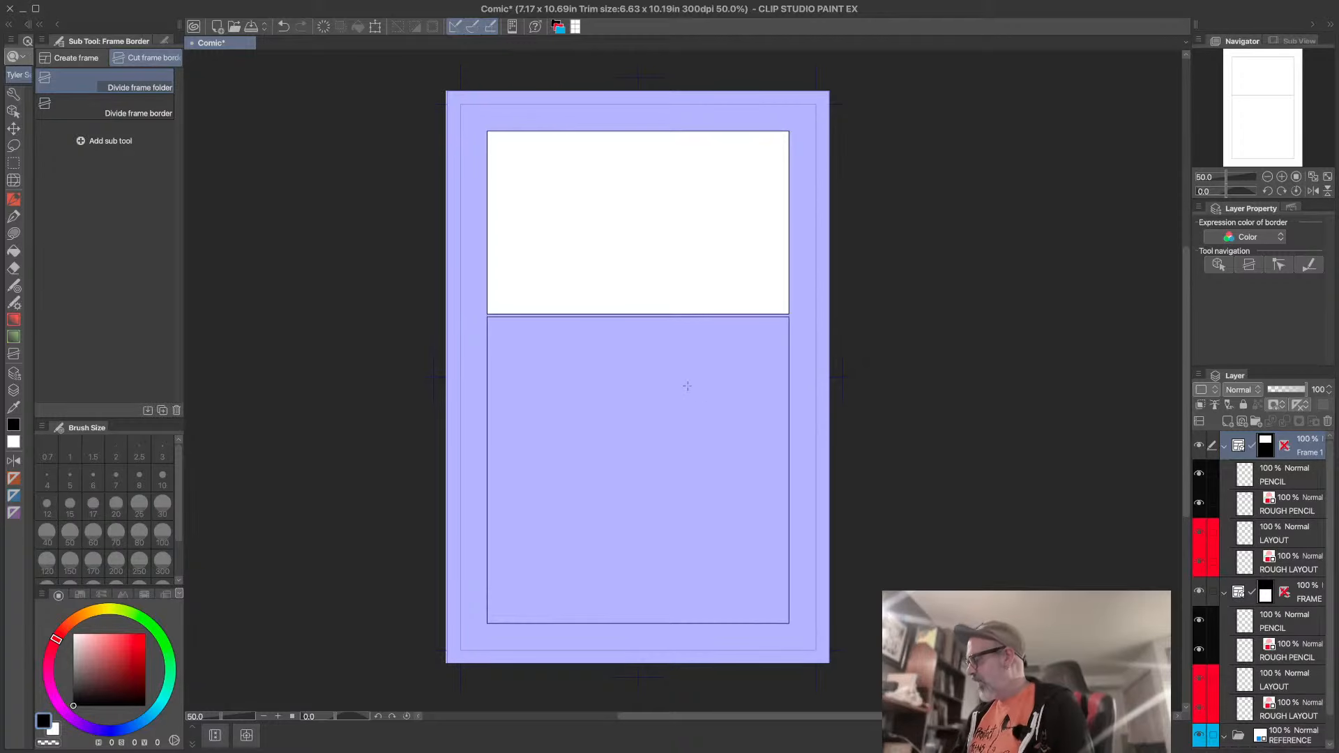
{"action": "mouse_move", "coordinate": [1328, 514]}
{"action": "left_mouse_down"}
{"action": "mouse_move", "coordinate": [1330, 576]}
{"action": "mouse_move", "coordinate": [1335, 505]}
{"action": "left_mouse_up"}
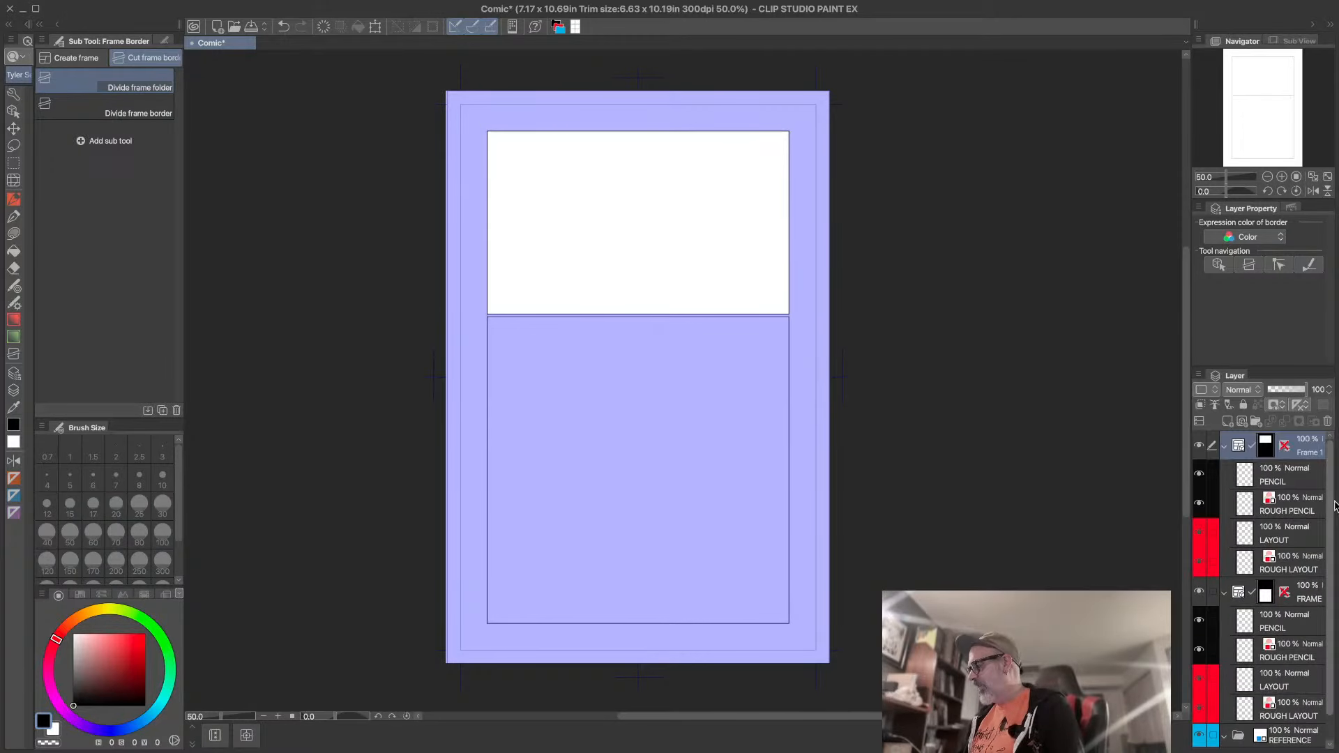
- Undo the frame folder division and divide the frame border horizontally into an upper panel and a taller lower panel instead
{"action": "left_click", "coordinate": [1199, 446]}
{"action": "left_click", "coordinate": [1199, 446]}
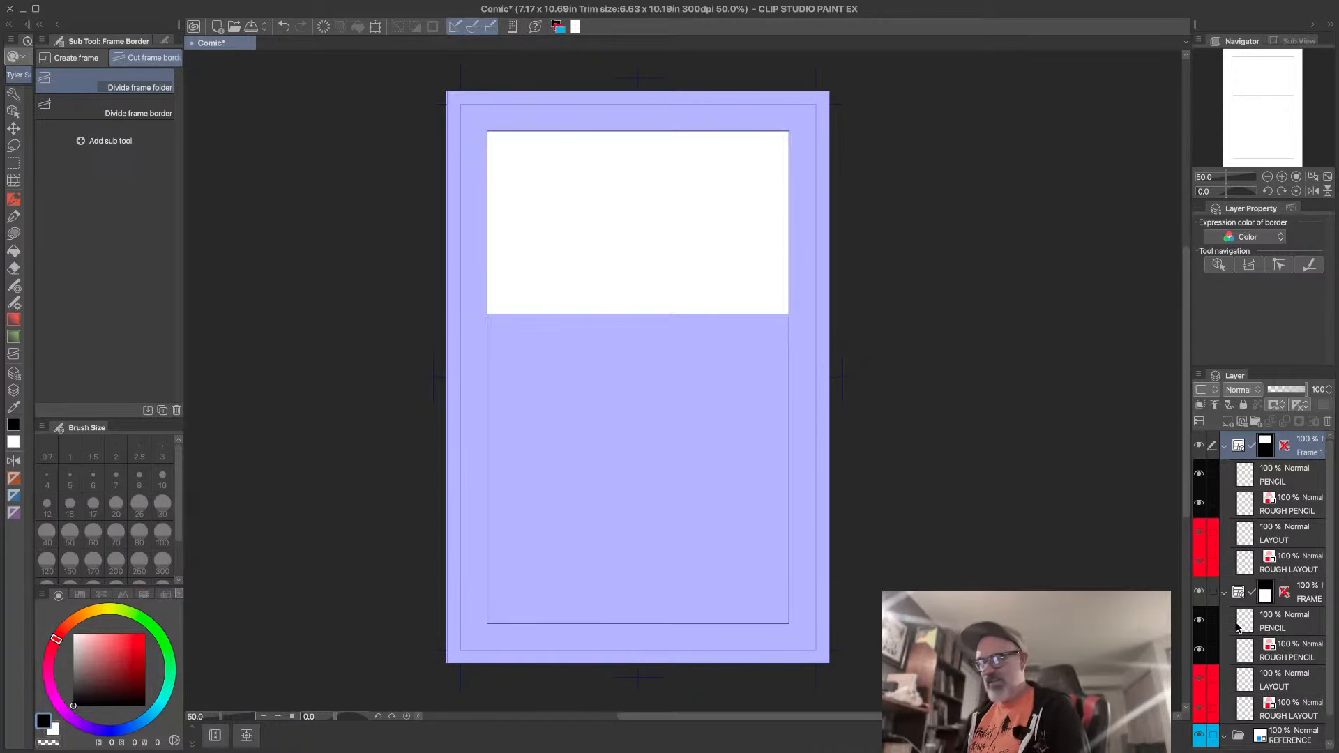
{"action": "key", "text": "ctrl+z"}
{"action": "key", "text": "ctrl+z"}
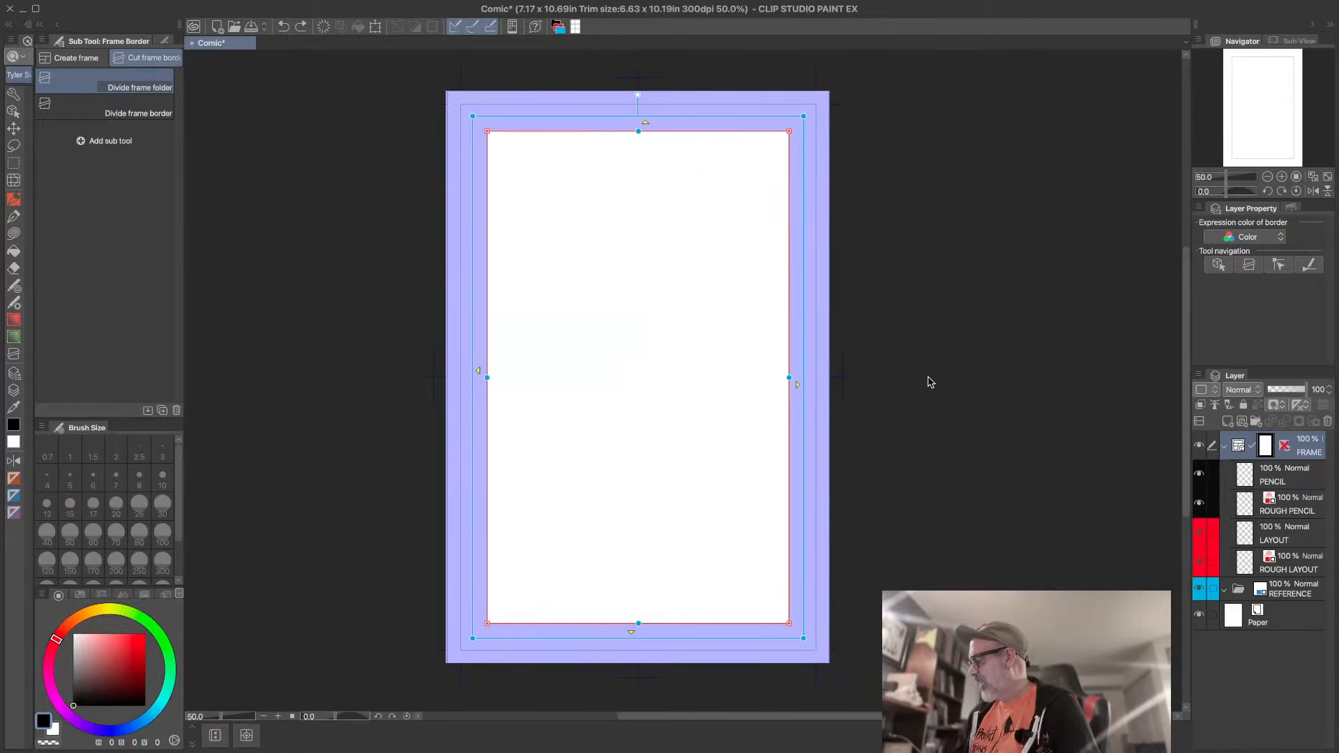
{"action": "left_click", "coordinate": [139, 108]}
{"action": "left_click_drag", "start_coordinate": [546, 329], "coordinate": [658, 335]}
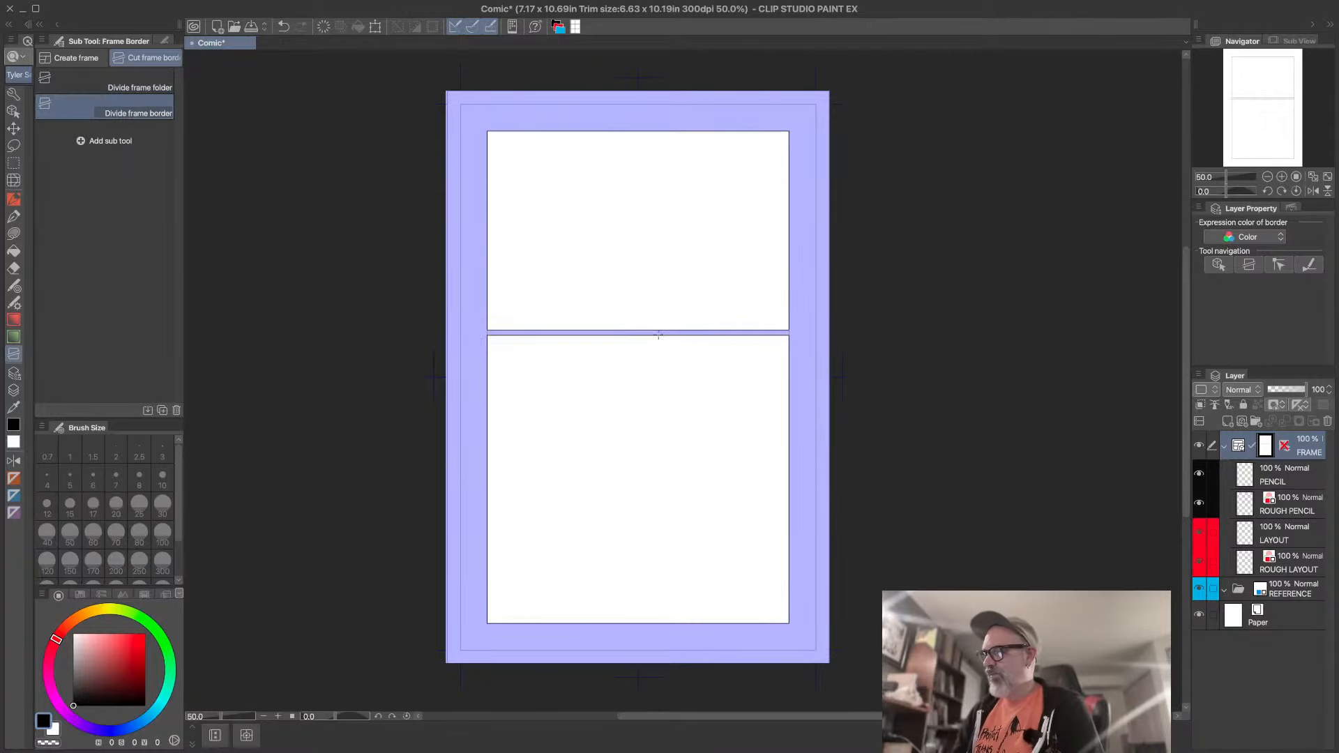
- Scribble test strokes across both panels on the PENCIL layer with the iPad Pencil 2021 brush
{"action": "left_click", "coordinate": [1298, 481]}
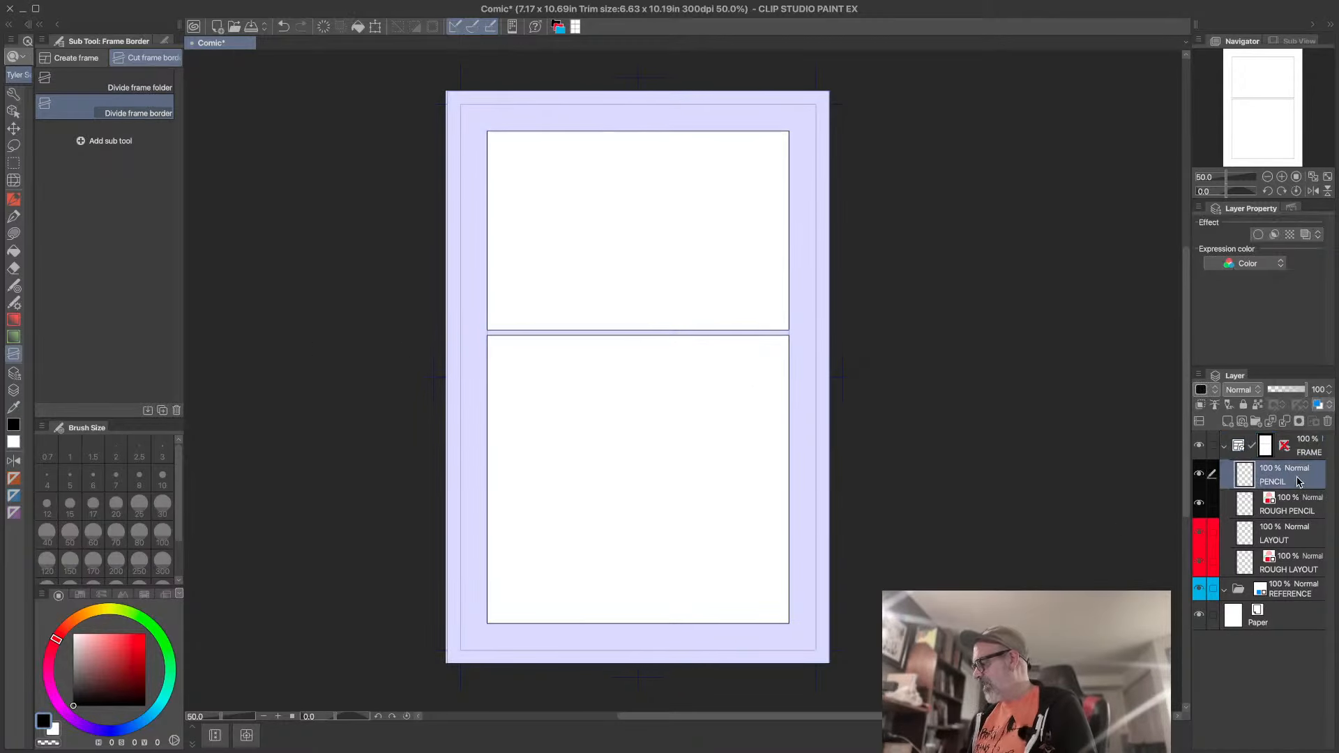
{"action": "left_click", "coordinate": [13, 199]}
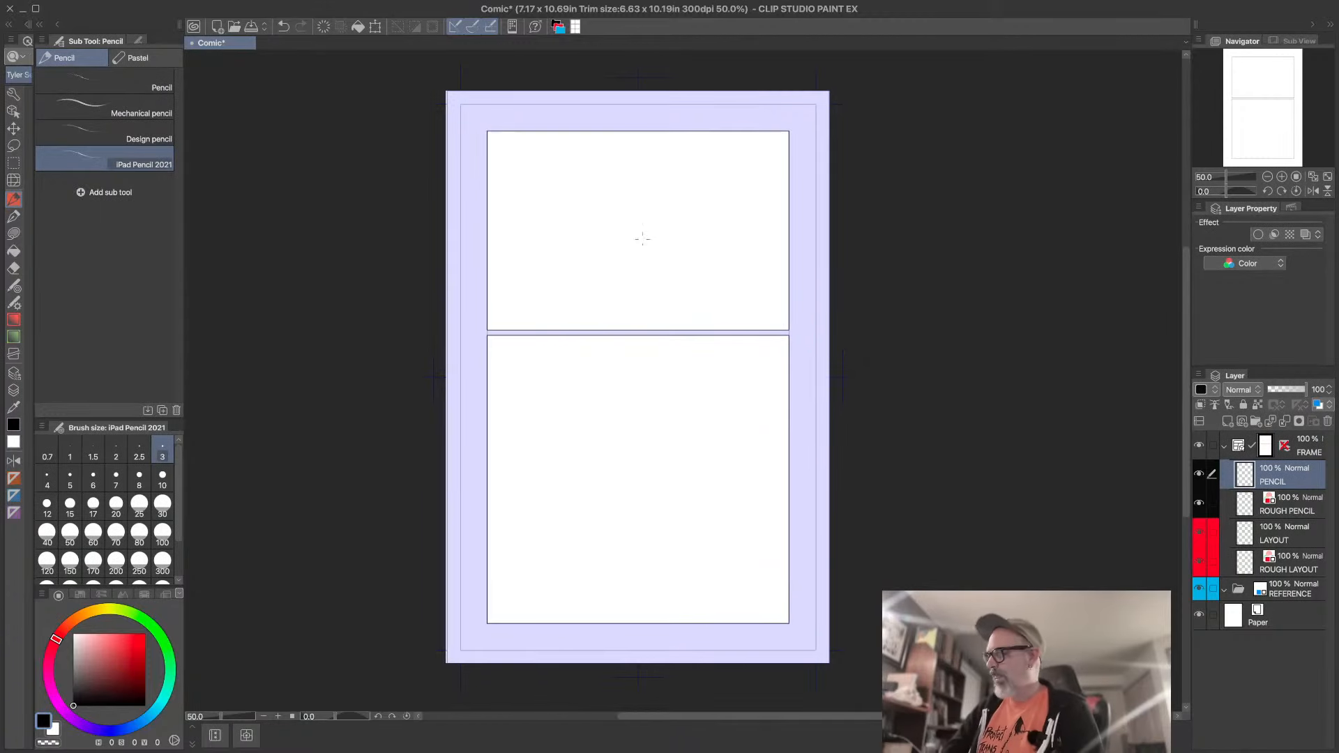
{"action": "mouse_move", "coordinate": [638, 255]}
{"action": "left_mouse_down"}
{"action": "mouse_move", "coordinate": [622, 301]}
{"action": "mouse_move", "coordinate": [621, 431]}
{"action": "mouse_move", "coordinate": [663, 253]}
{"action": "mouse_move", "coordinate": [642, 459]}
{"action": "left_mouse_up"}
{"action": "left_click_drag", "start_coordinate": [695, 239], "coordinate": [674, 418]}
{"action": "left_click_drag", "start_coordinate": [718, 277], "coordinate": [728, 338]}
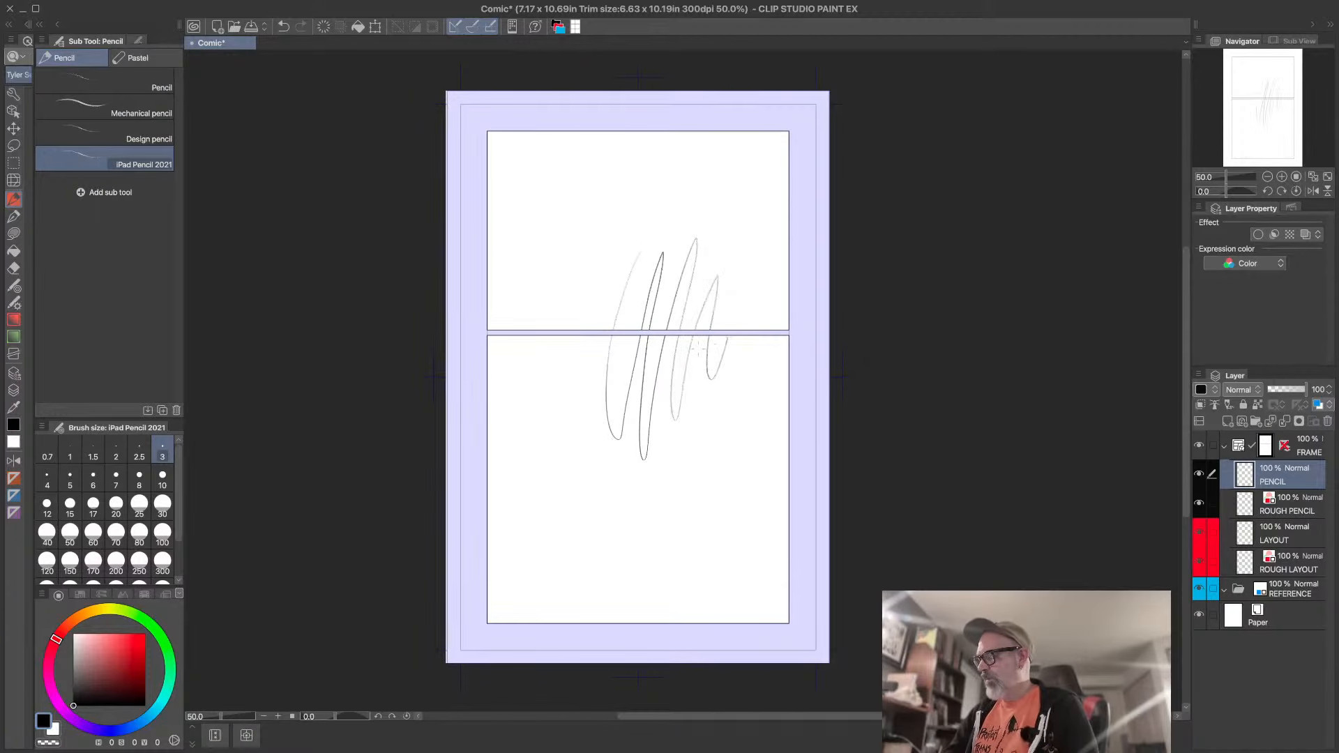
{"action": "left_click_drag", "start_coordinate": [556, 272], "coordinate": [547, 390]}
{"action": "mouse_move", "coordinate": [585, 286]}
{"action": "left_mouse_down"}
{"action": "mouse_move", "coordinate": [560, 386]}
{"action": "mouse_move", "coordinate": [572, 401]}
{"action": "left_mouse_up"}
{"action": "left_click_drag", "start_coordinate": [785, 279], "coordinate": [711, 380]}
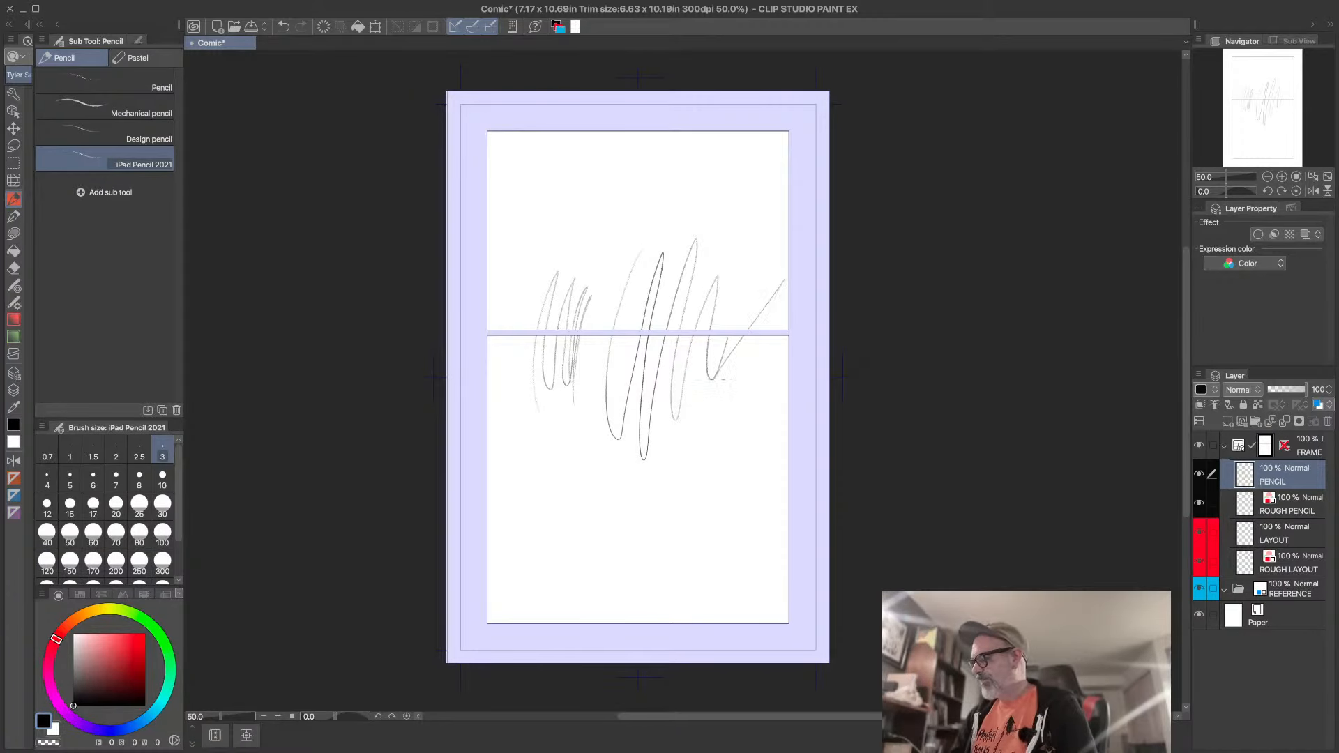
{"action": "left_click_drag", "start_coordinate": [787, 313], "coordinate": [718, 380]}
{"action": "left_click_drag", "start_coordinate": [782, 337], "coordinate": [731, 411]}
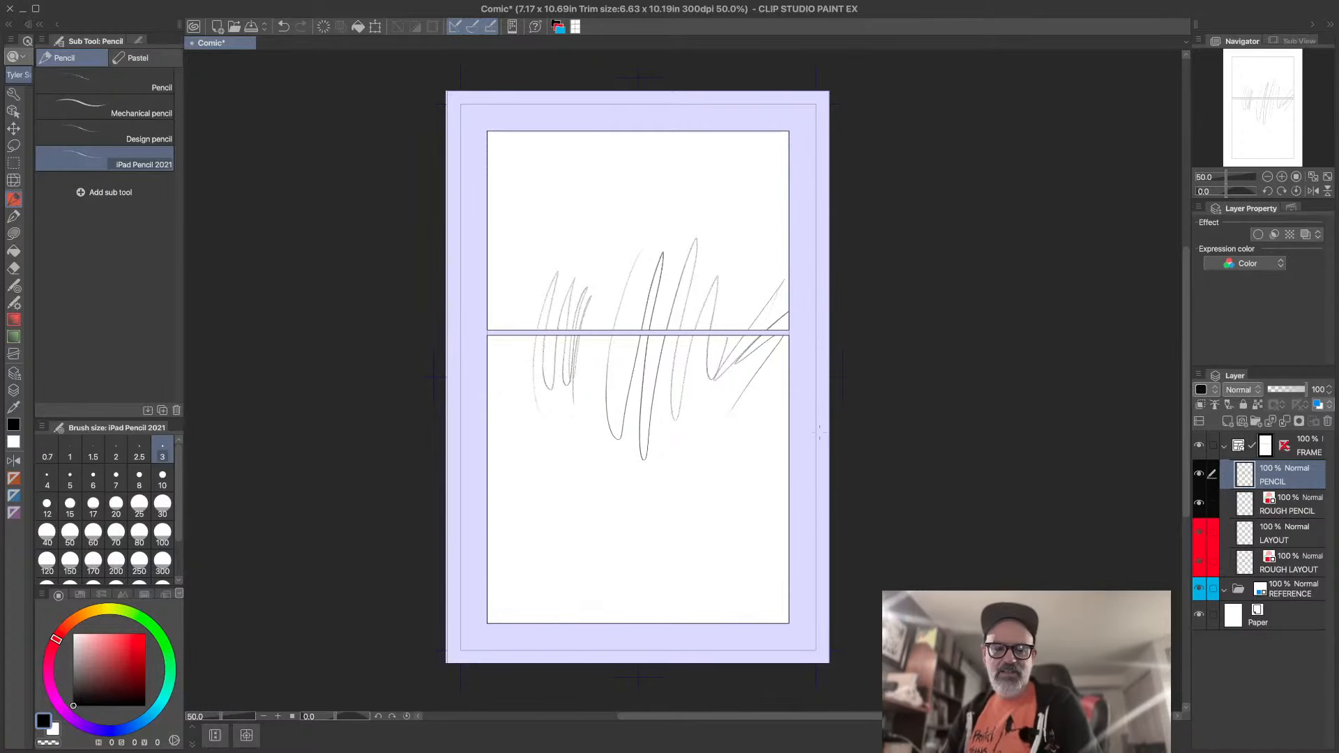
- Undo all the test pencil strokes drawn across the two panels
{"action": "key", "text": "ctrl+z"}
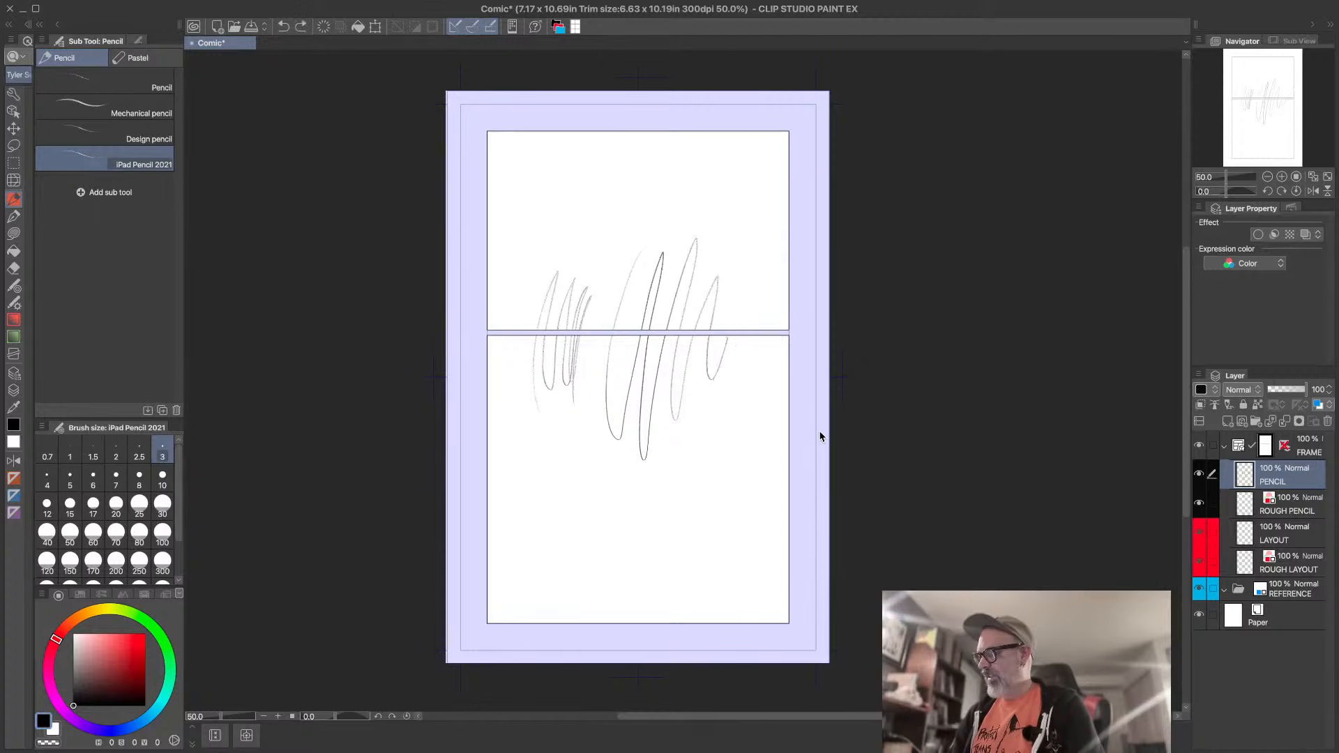
{"action": "key", "text": "ctrl+z"}
{"action": "key", "text": "ctrl+z"}
{"action": "key", "text": "ctrl+z"}
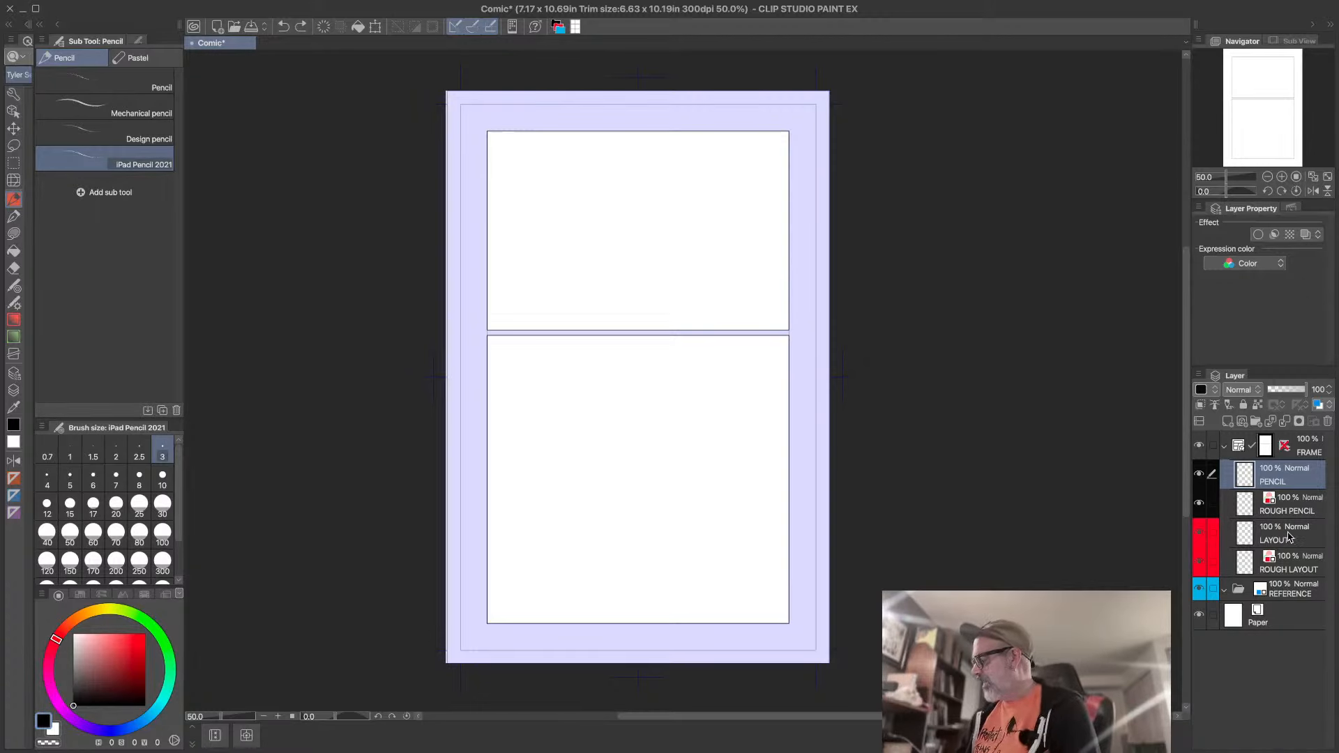
- Examine the ROUGH PENCIL, LAYOUT, ROUGH LAYOUT and PENCIL layers inside the FRAME folder one after another
{"action": "left_click", "coordinate": [1304, 509]}
{"action": "left_click", "coordinate": [1301, 538]}
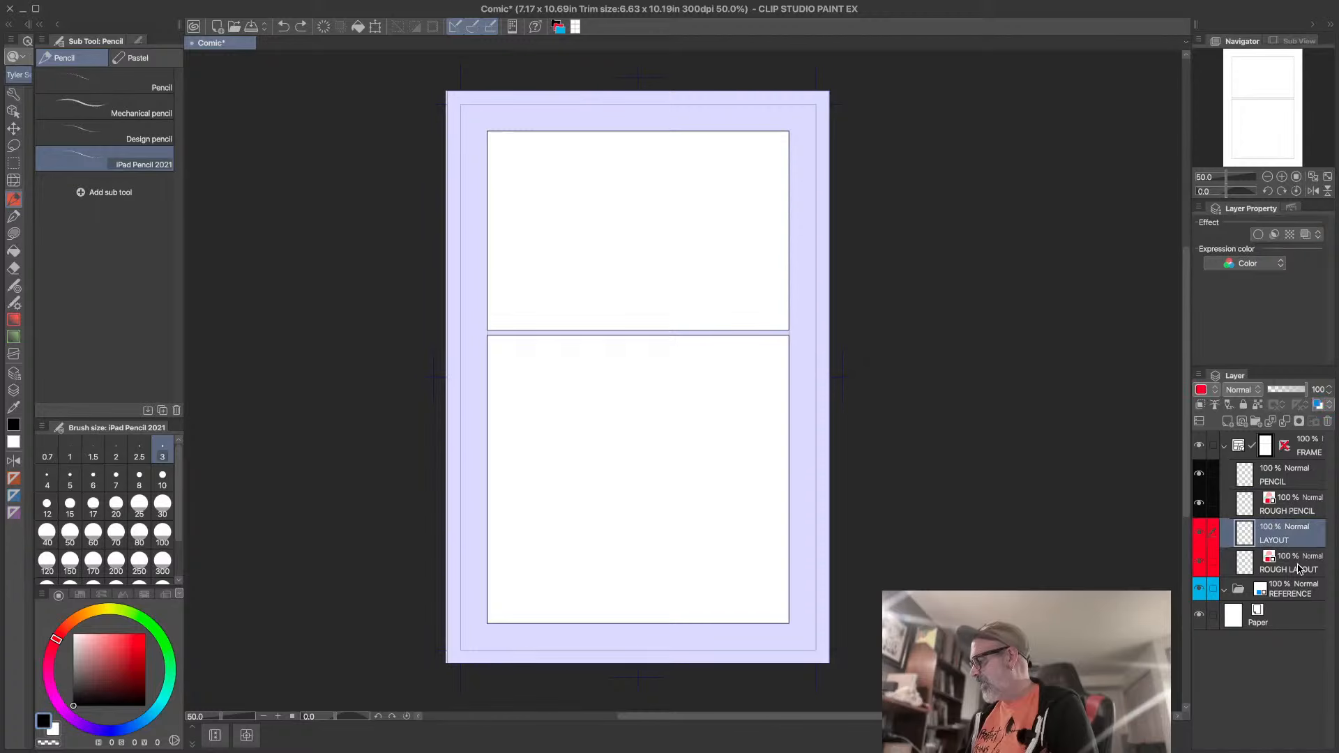
{"action": "left_click", "coordinate": [1301, 566]}
{"action": "left_click", "coordinate": [1301, 539]}
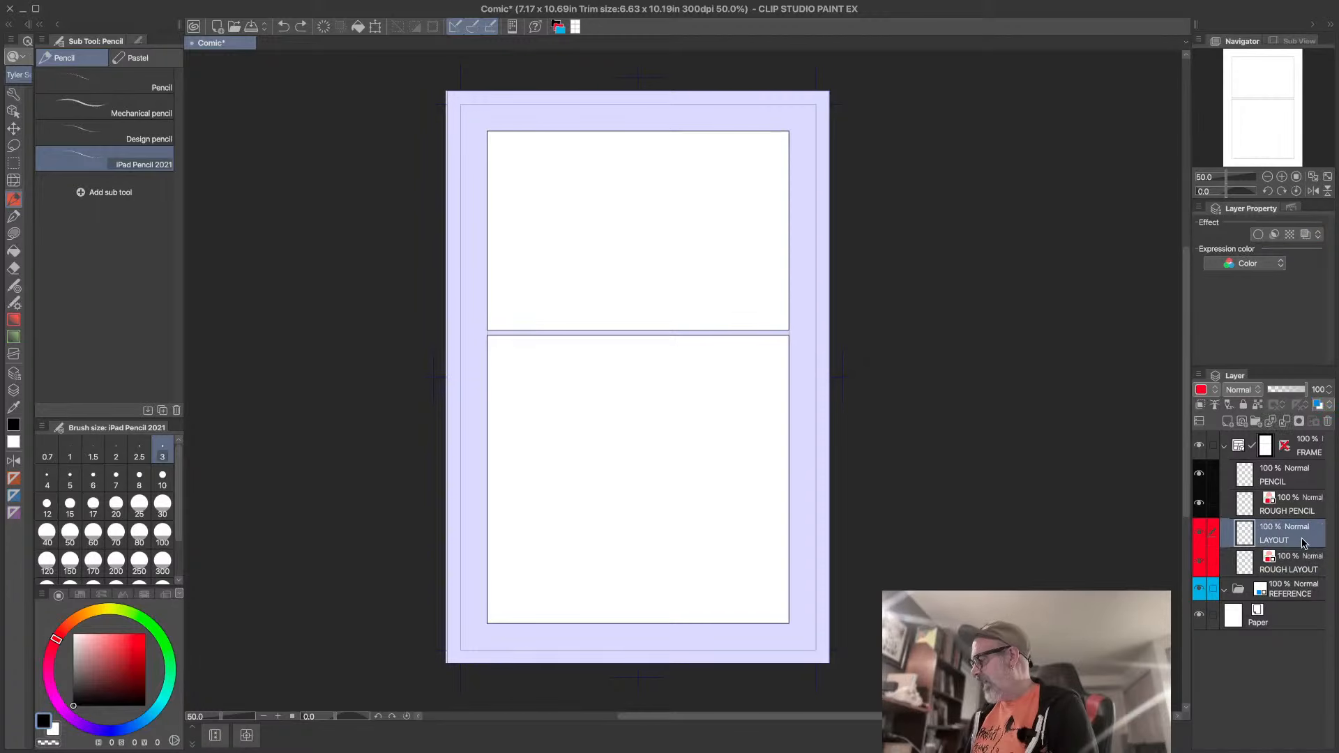
{"action": "left_click", "coordinate": [1302, 482]}
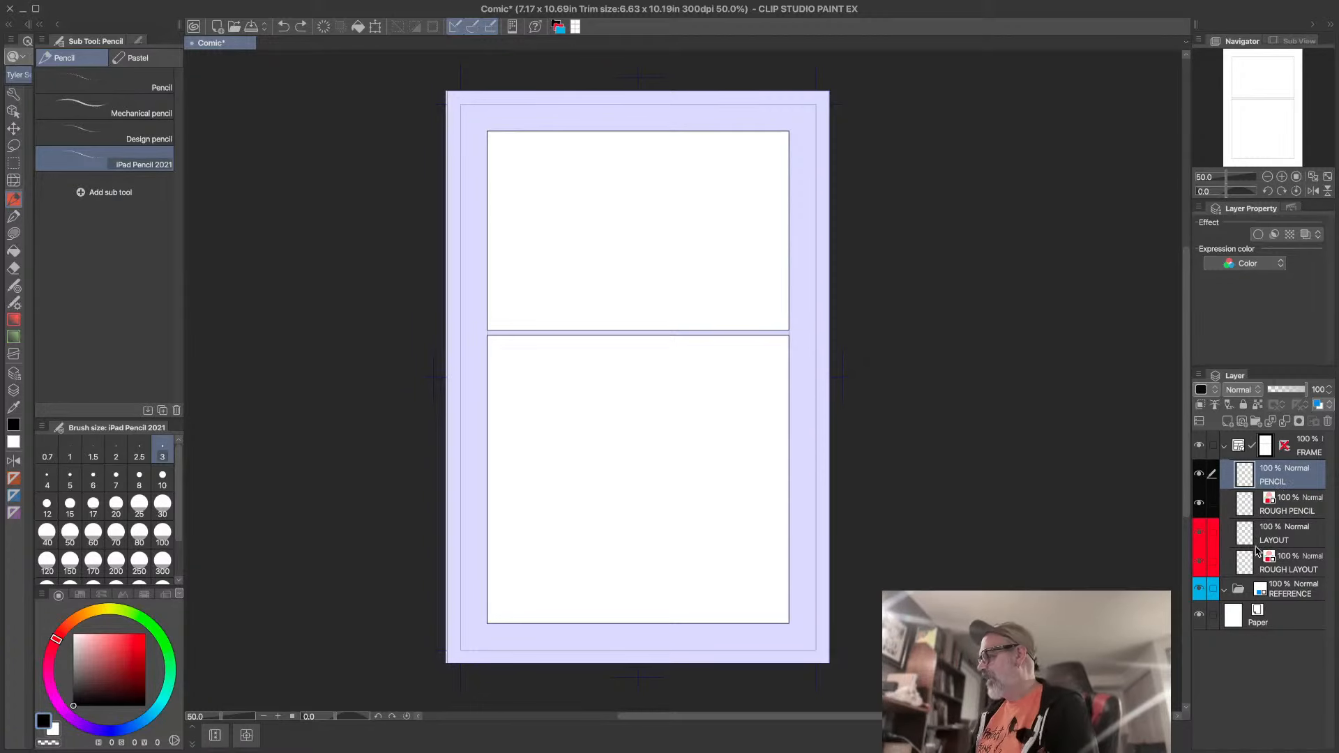
{"action": "left_click", "coordinate": [1301, 510]}
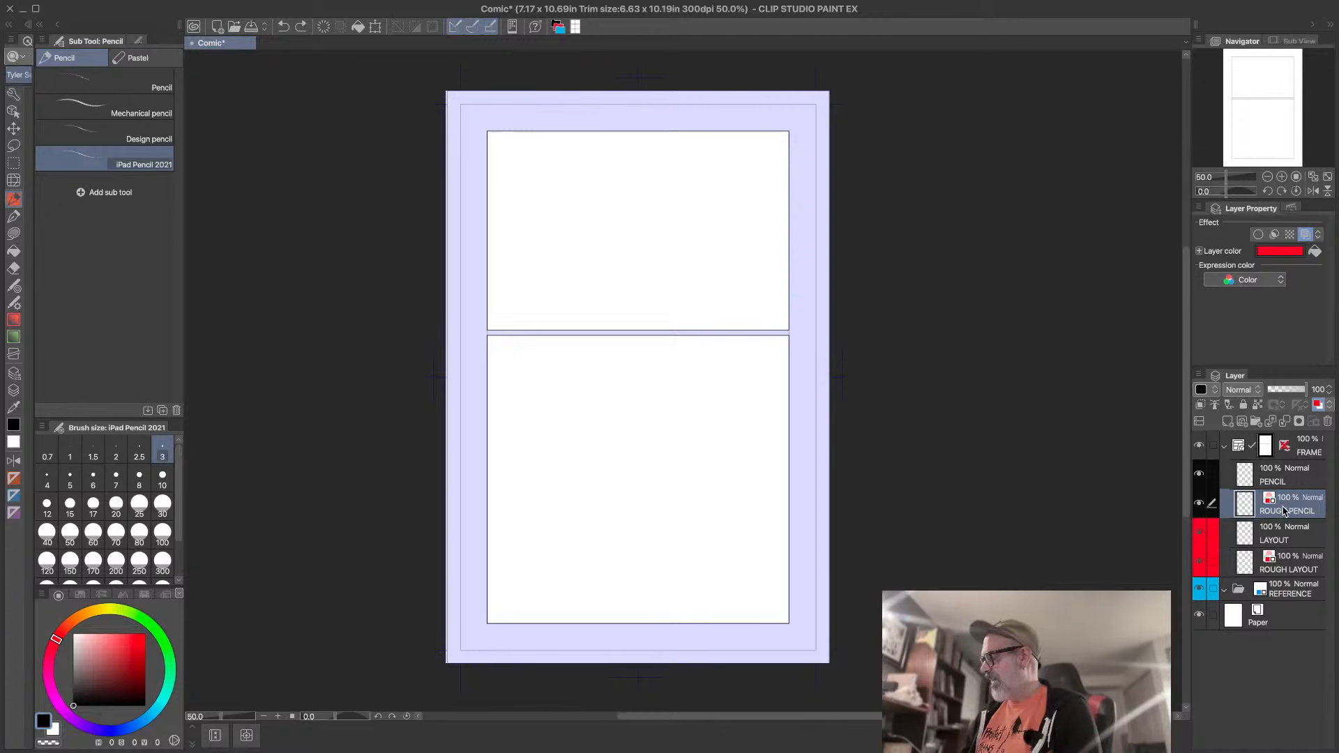
{"action": "left_click", "coordinate": [1278, 479]}
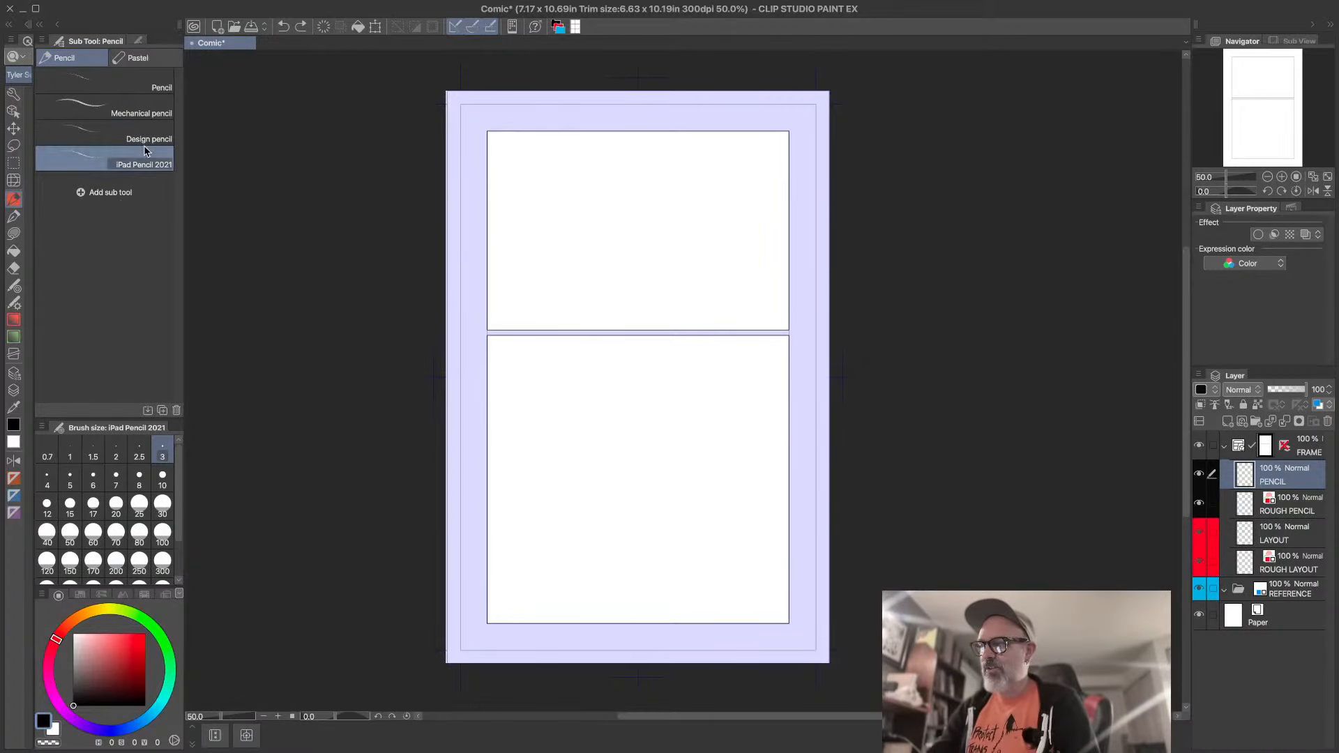
- Try Divide frame border with one slanted cut in each panel and a vertical cut in each of the two lowest rows
{"action": "left_click", "coordinate": [14, 357]}
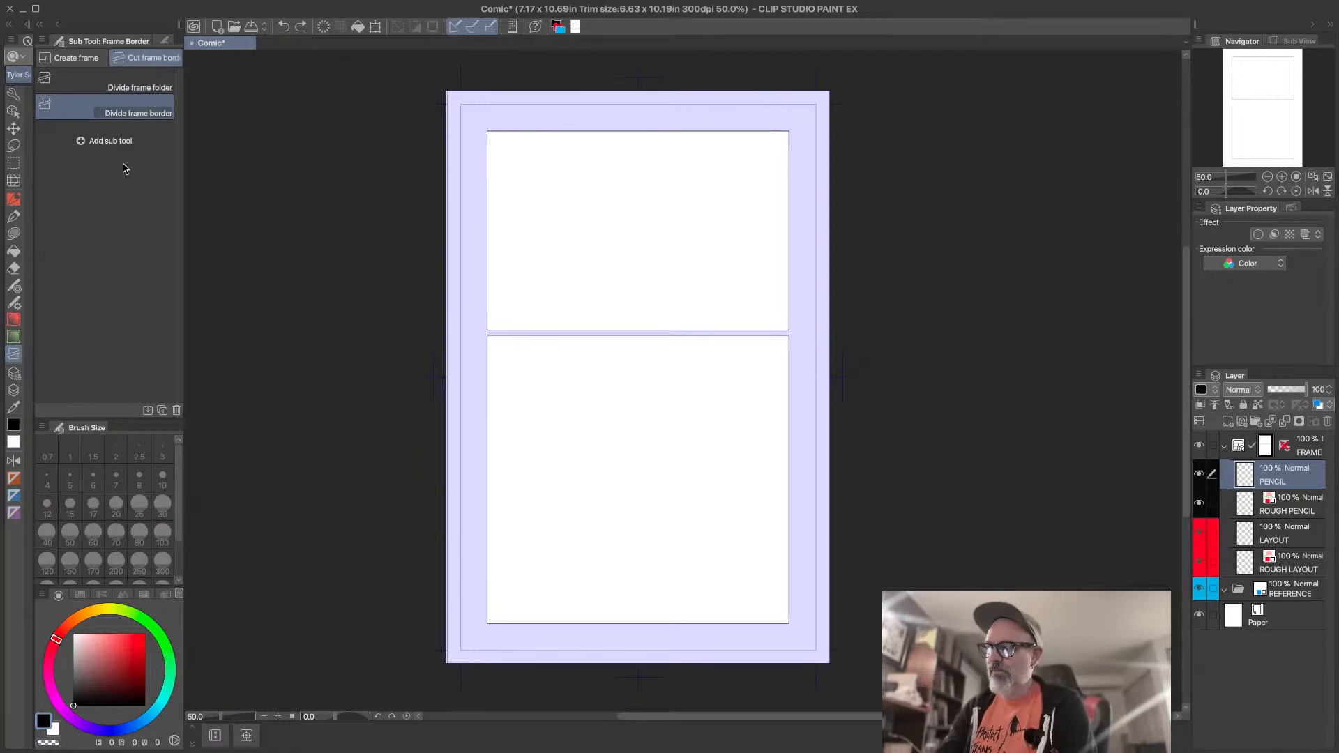
{"action": "left_click", "coordinate": [131, 87]}
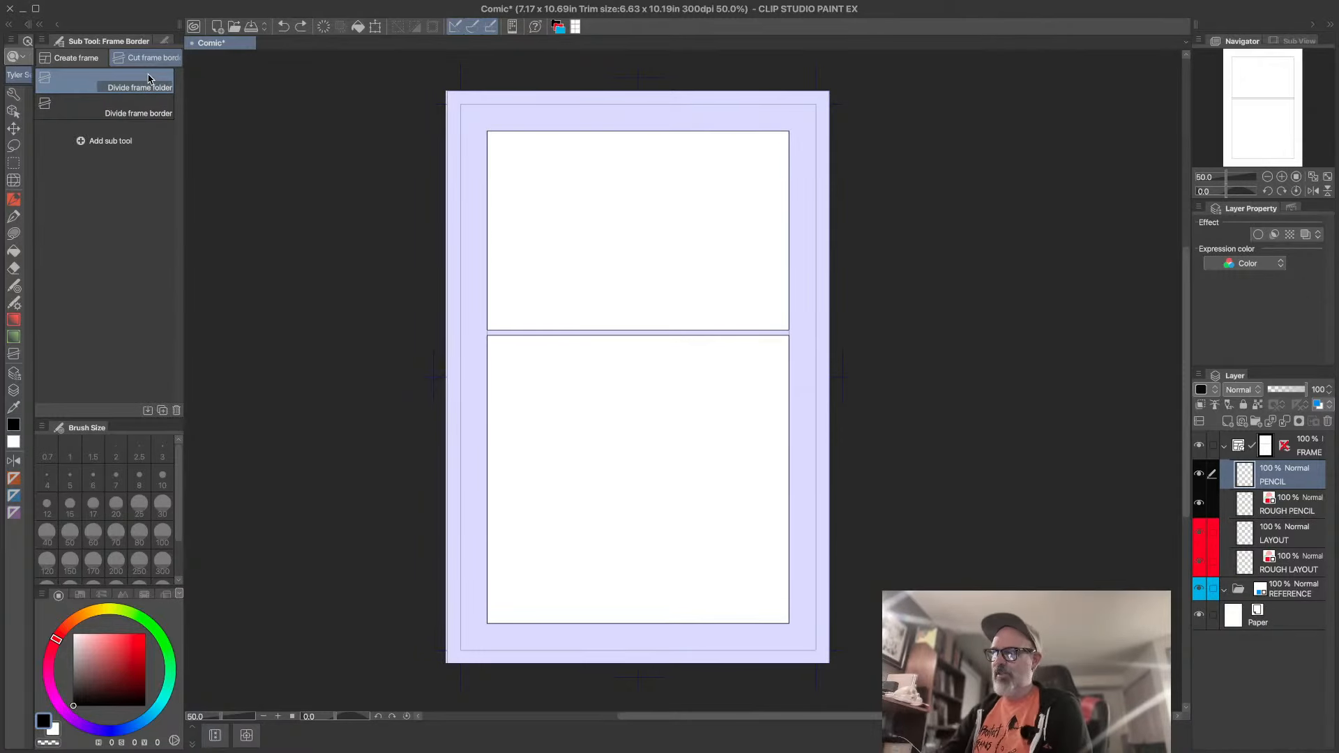
{"action": "left_click", "coordinate": [148, 111]}
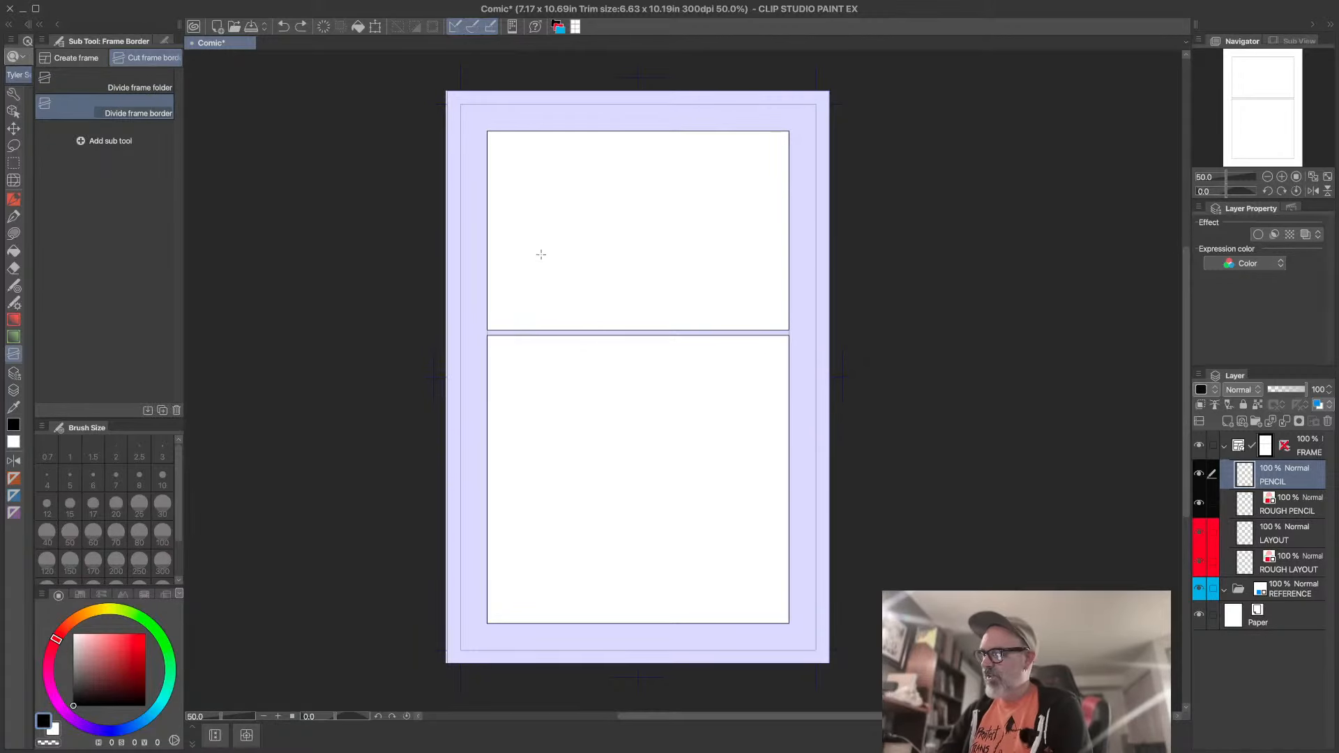
{"action": "left_click_drag", "start_coordinate": [541, 254], "coordinate": [778, 220]}
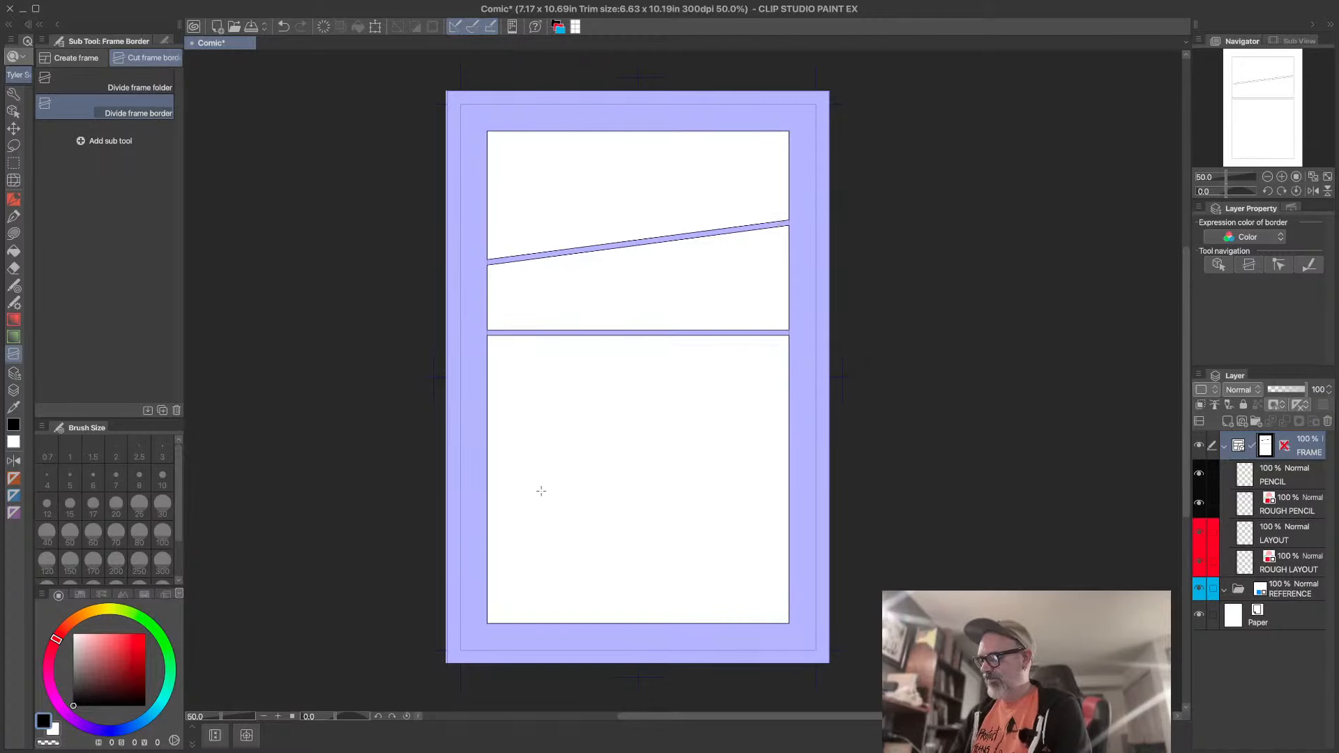
{"action": "left_click_drag", "start_coordinate": [541, 491], "coordinate": [743, 518]}
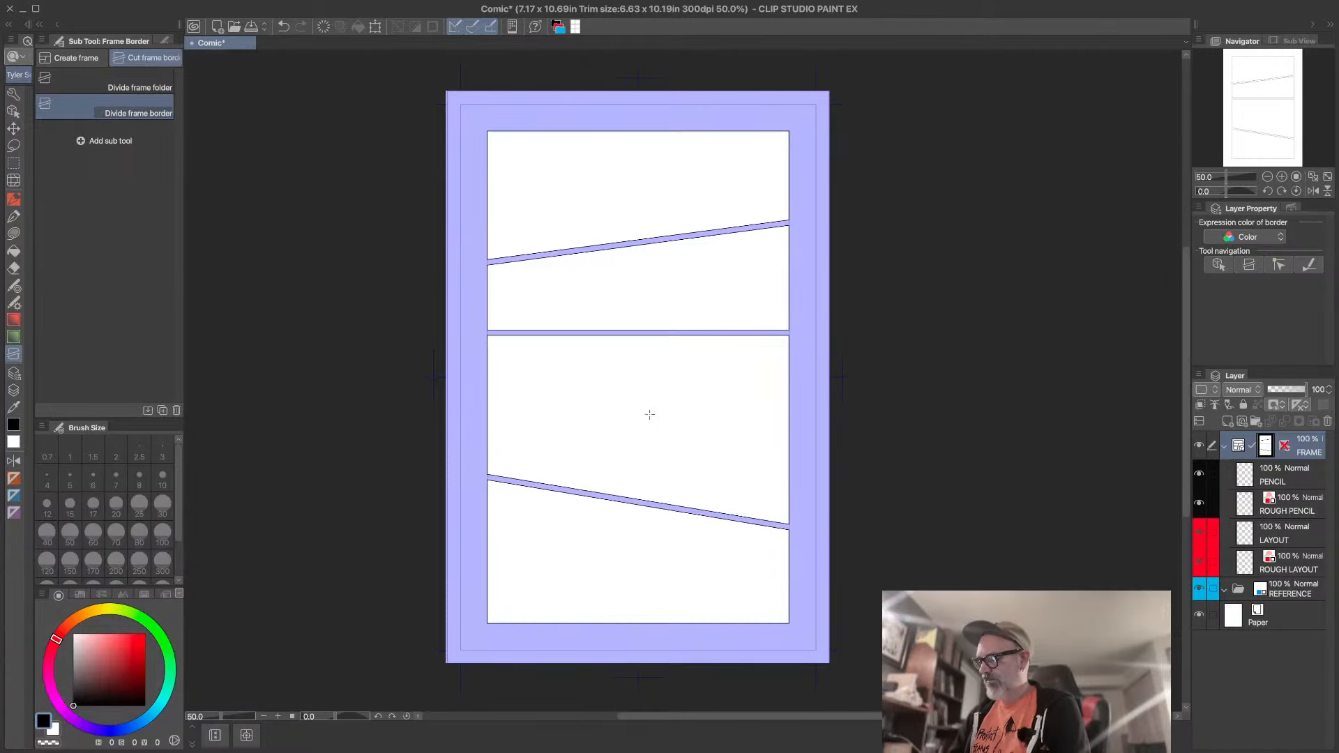
{"action": "left_click_drag", "start_coordinate": [649, 414], "coordinate": [649, 481]}
{"action": "left_click_drag", "start_coordinate": [578, 617], "coordinate": [574, 496]}
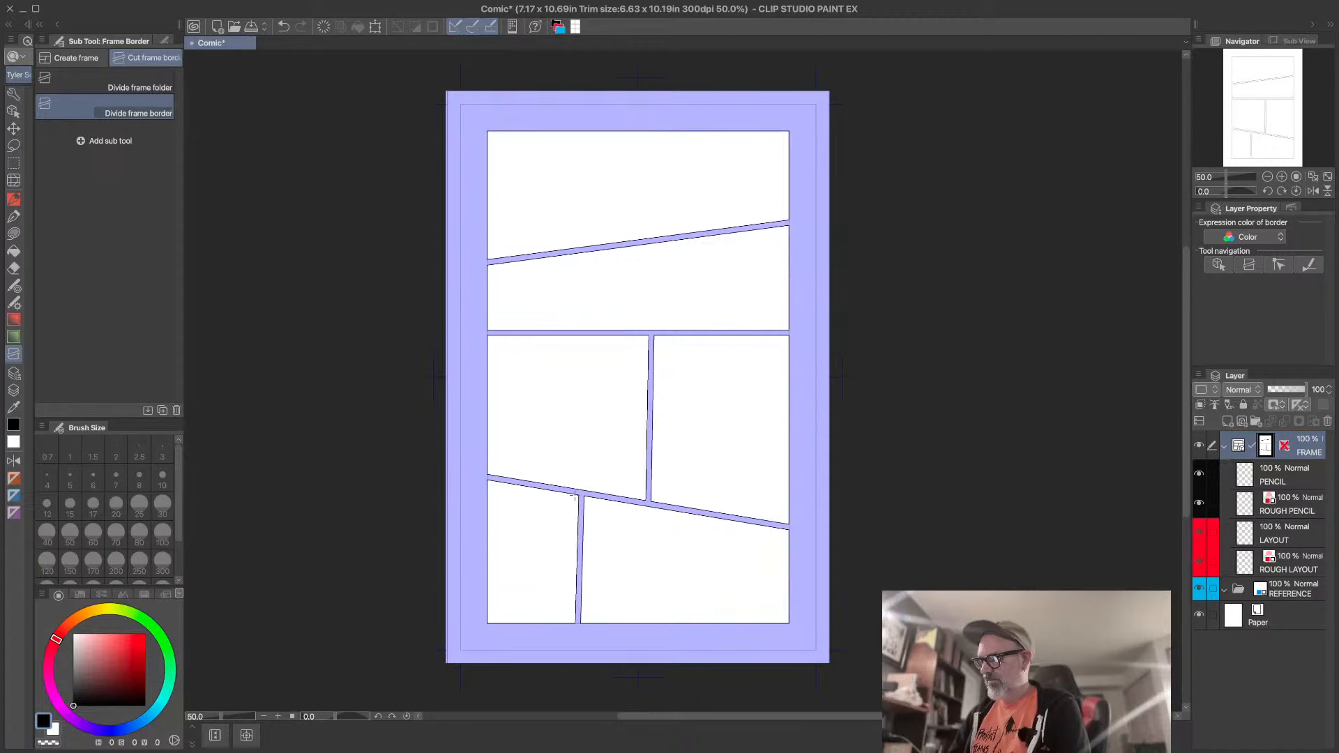
- Undo all the frame border divisions back to a single full-page frame
{"action": "key", "text": "ctrl+z"}
{"action": "key", "text": "ctrl+z"}
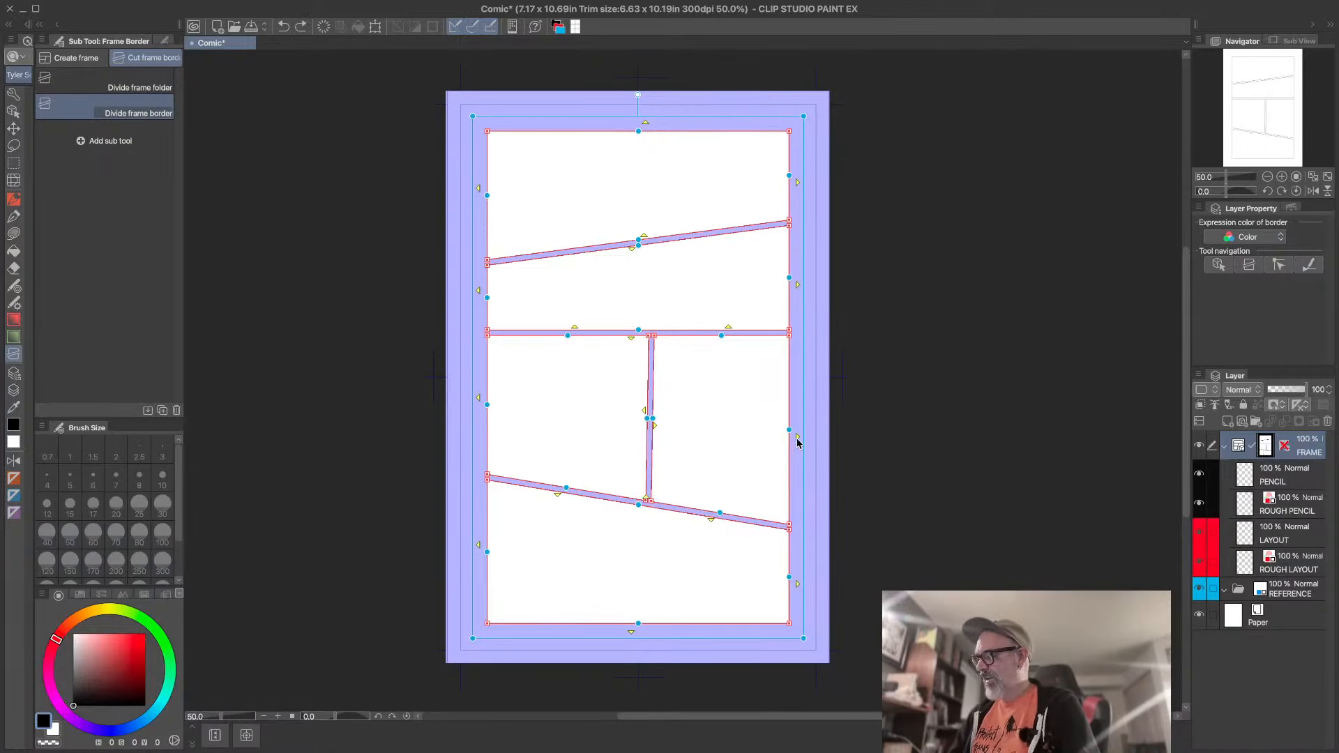
{"action": "key", "text": "ctrl+z"}
{"action": "key", "text": "ctrl+z"}
{"action": "key", "text": "ctrl+z"}
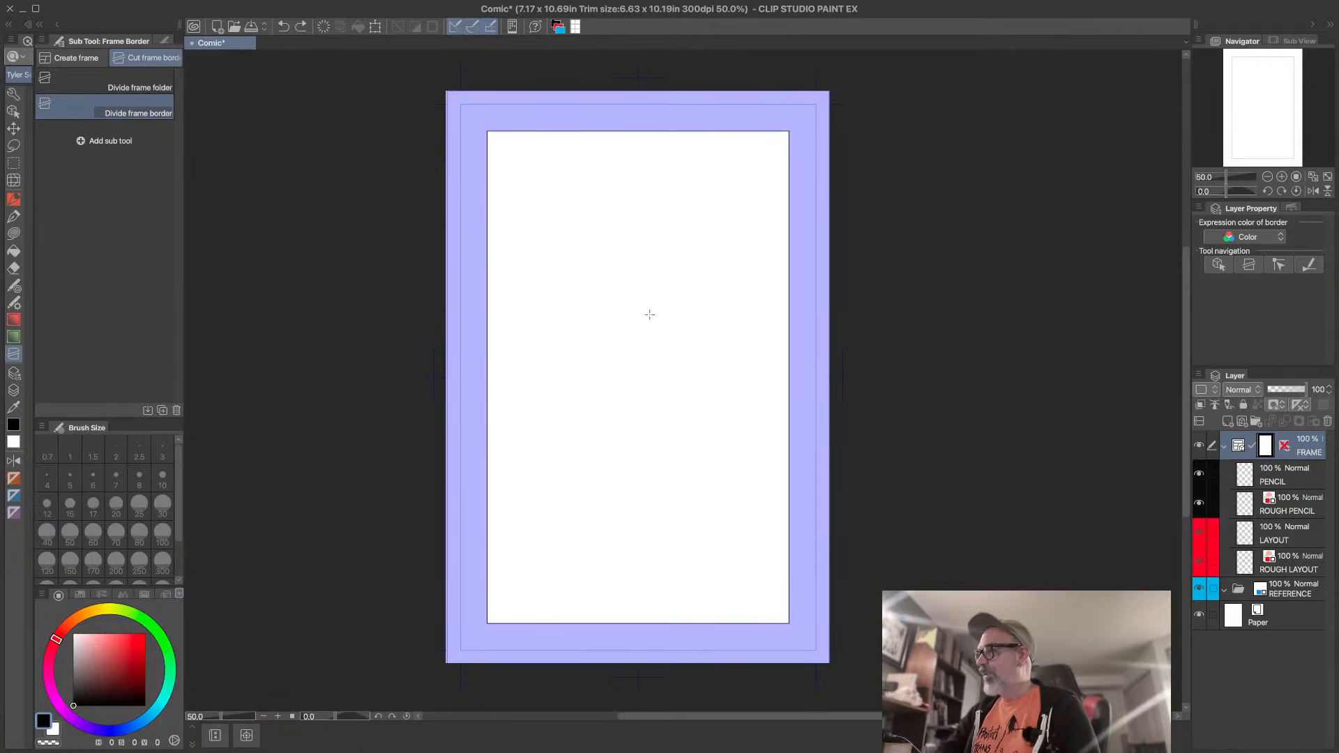
- Try dividing the frame into a preset grid of two columns by three rows, and with one slanted vertical cut, undoing each attempt
{"action": "left_click", "coordinate": [575, 27]}
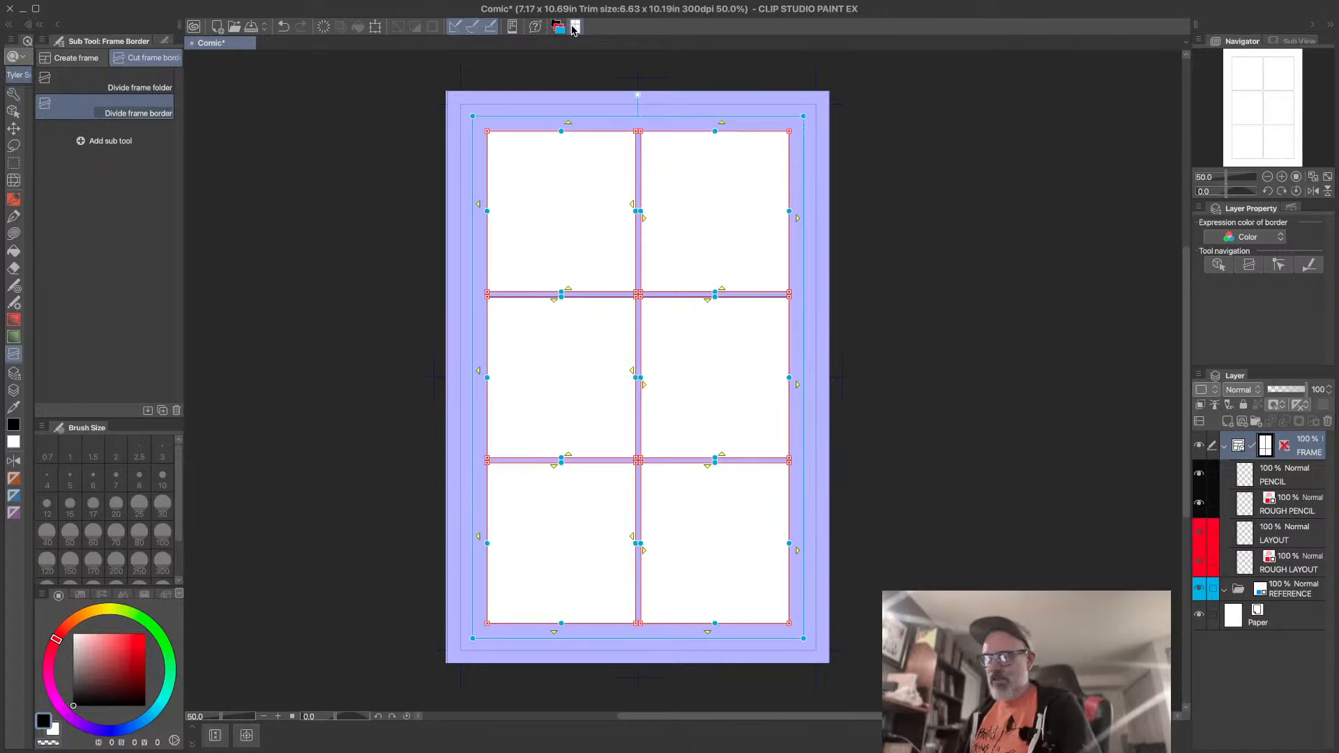
{"action": "key", "text": "super+z"}
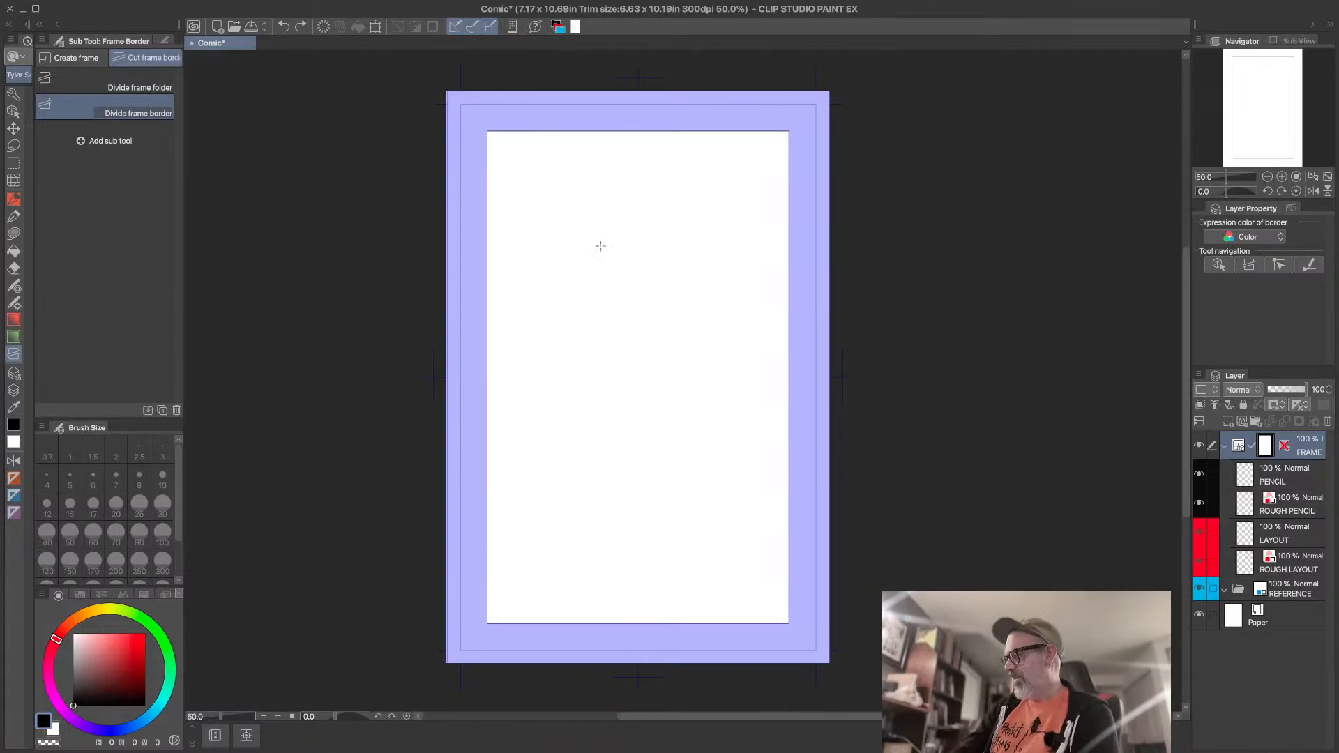
{"action": "left_click_drag", "start_coordinate": [598, 239], "coordinate": [580, 359]}
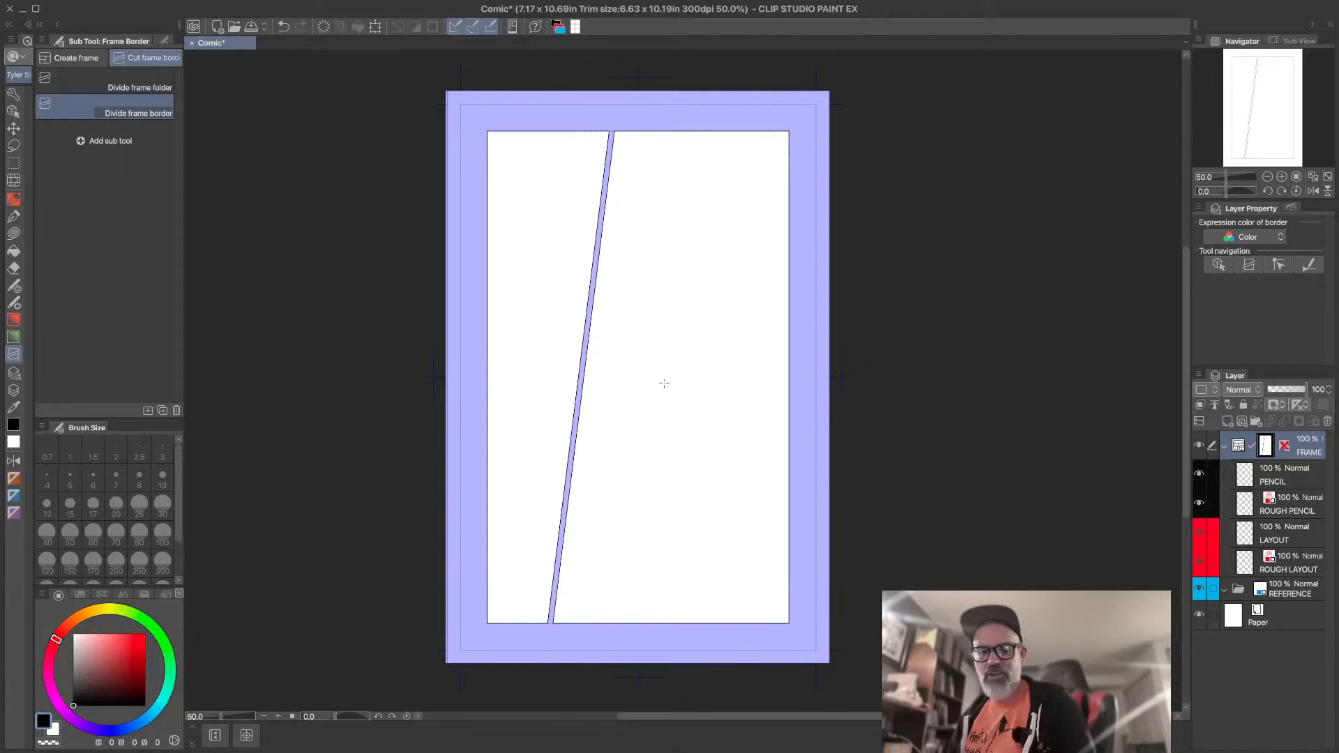
{"action": "key", "text": "ctrl+z"}
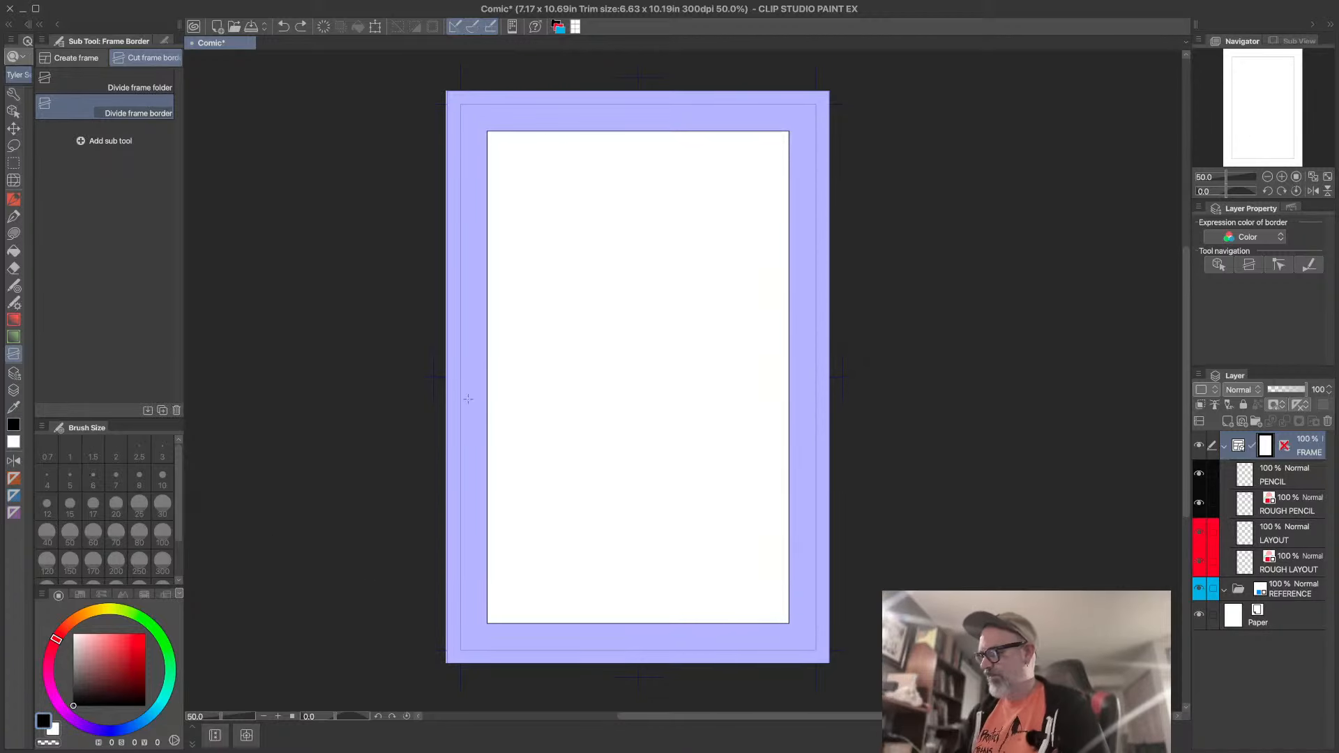
- Try dividing the frame into a large top panel, a middle row with a wide left and narrow right panel, and two bottom panels
{"action": "left_click_drag", "start_coordinate": [621, 353], "coordinate": [651, 356]}
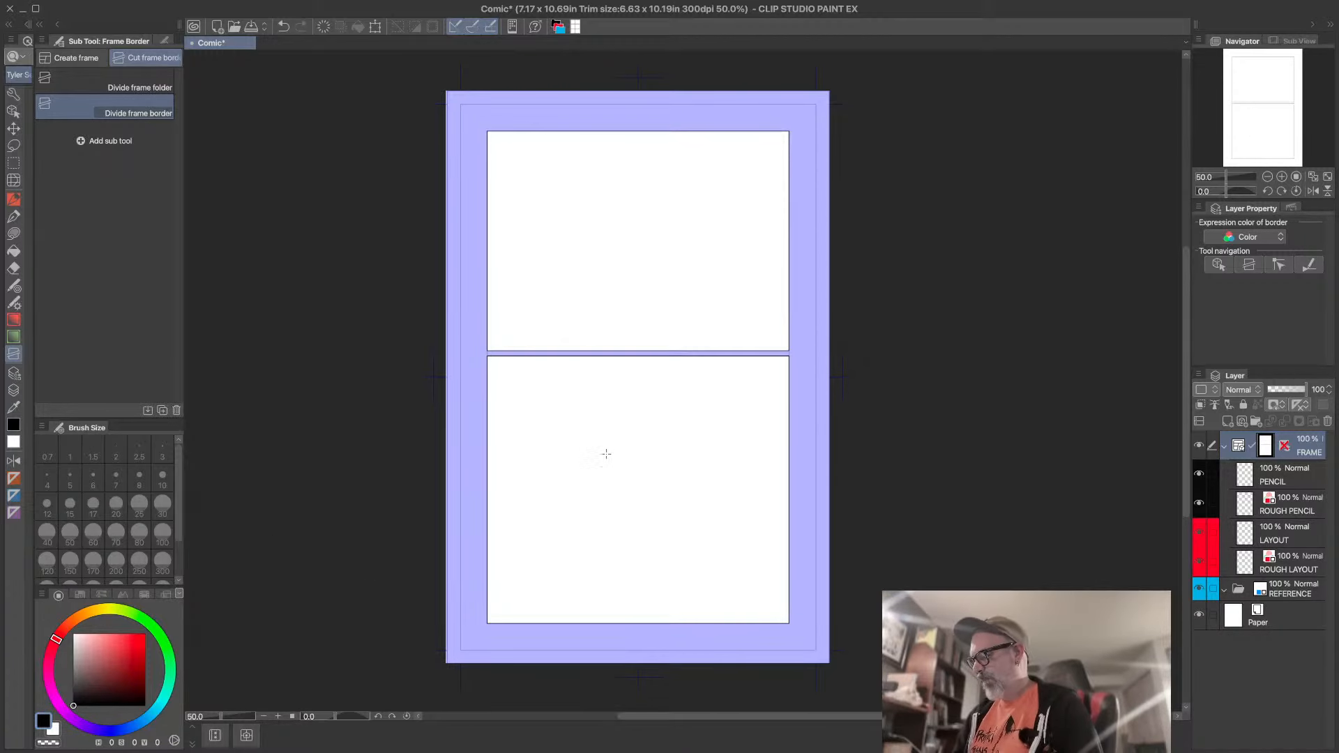
{"action": "left_click_drag", "start_coordinate": [611, 495], "coordinate": [615, 497]}
{"action": "left_click_drag", "start_coordinate": [679, 386], "coordinate": [680, 417]}
{"action": "left_click_drag", "start_coordinate": [615, 546], "coordinate": [638, 562]}
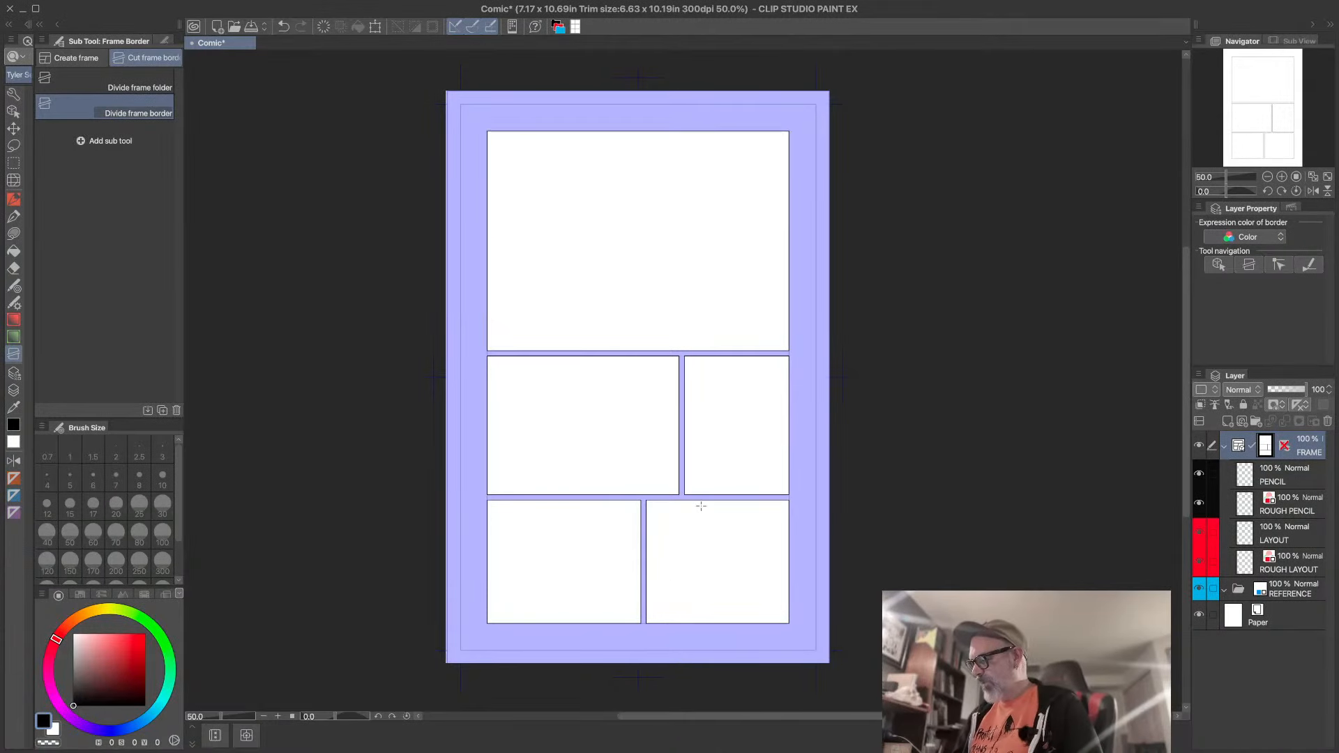
- Undo the five-panel layout back to the undivided frame
{"action": "key", "text": "ctrl+z"}
{"action": "key", "text": "ctrl+z"}
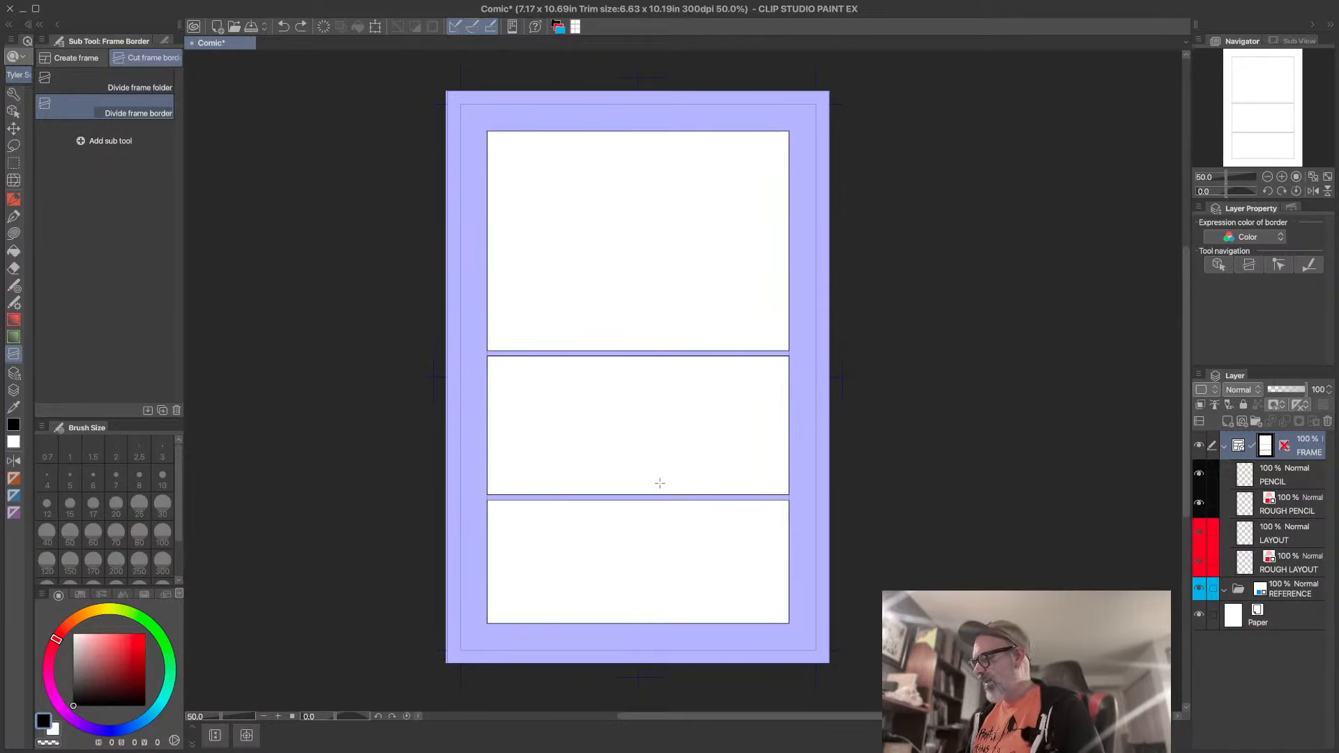
{"action": "key", "text": "ctrl+z"}
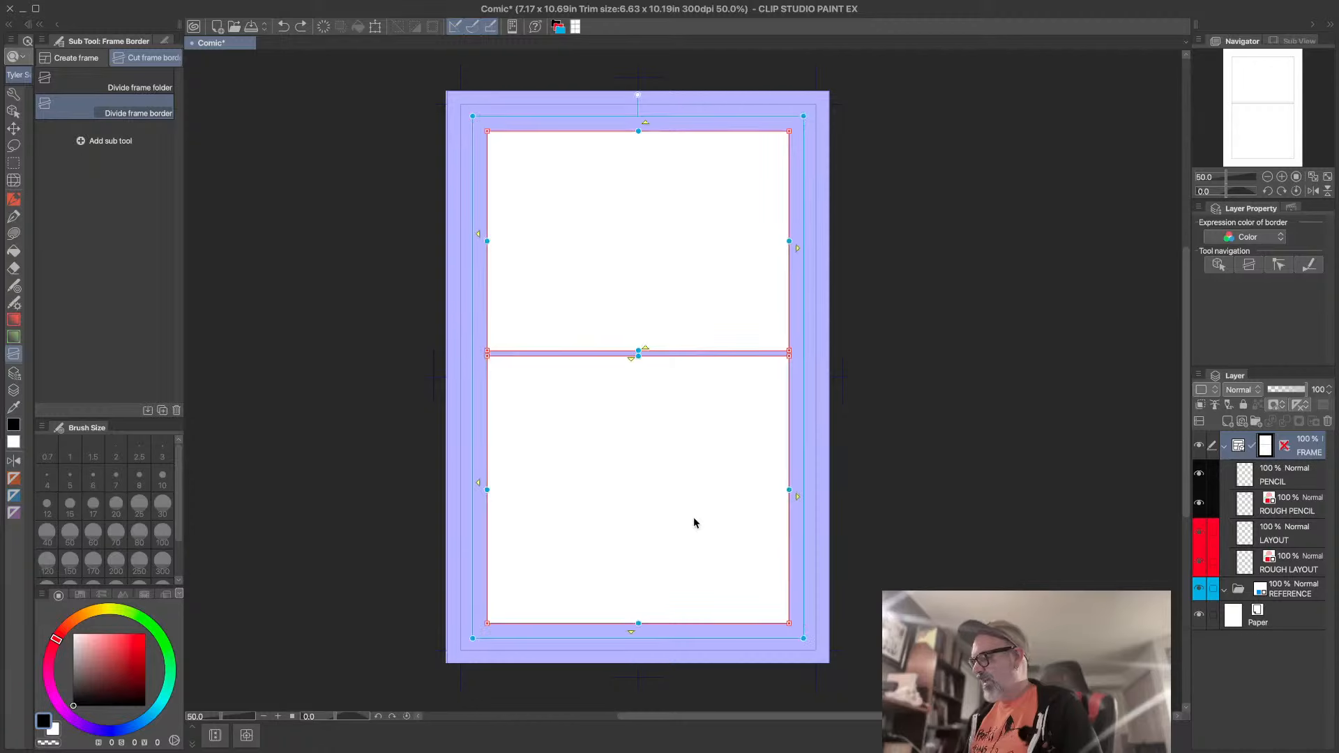
{"action": "key", "text": "ctrl+z"}
- Divide the frame border into a large top panel above two rows of two nearly equal panels, and switch to the Object sub tool
{"action": "left_click_drag", "start_coordinate": [572, 330], "coordinate": [614, 334]}
{"action": "left_click_drag", "start_coordinate": [601, 482], "coordinate": [690, 475]}
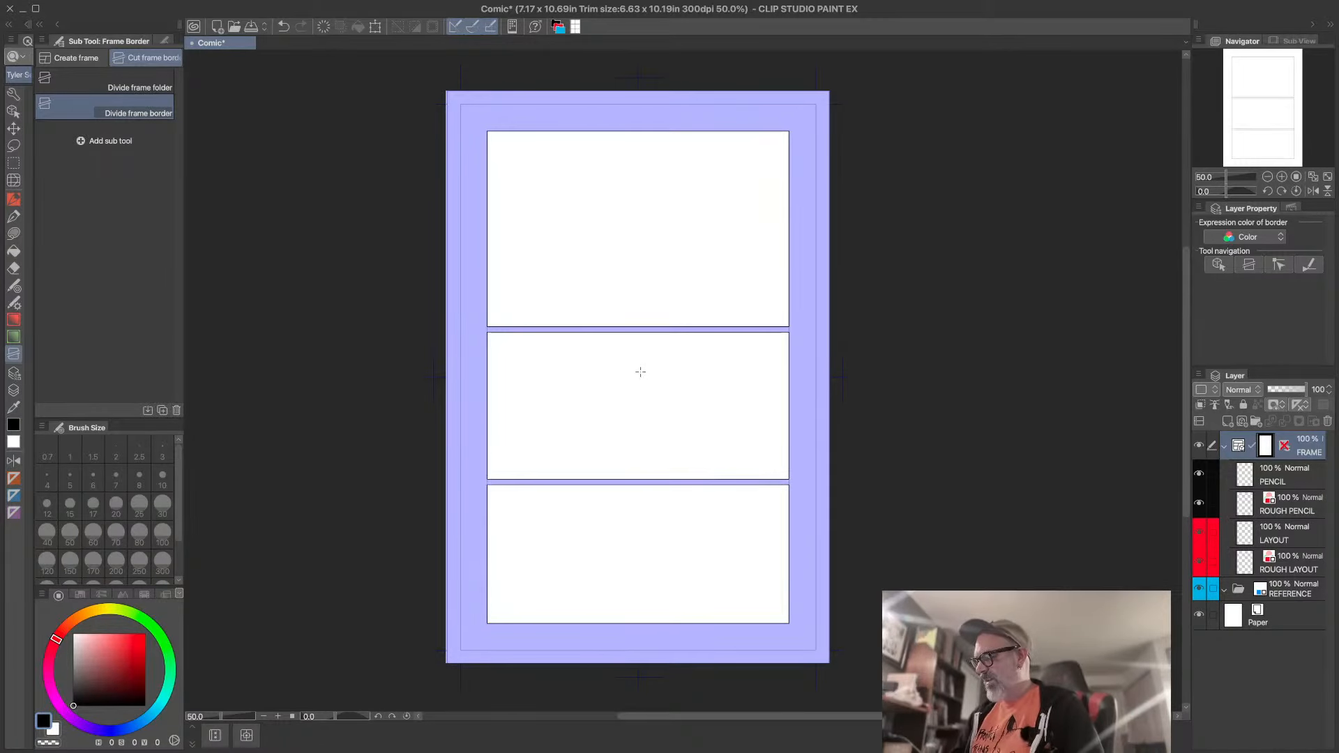
{"action": "left_click_drag", "start_coordinate": [637, 374], "coordinate": [636, 422]}
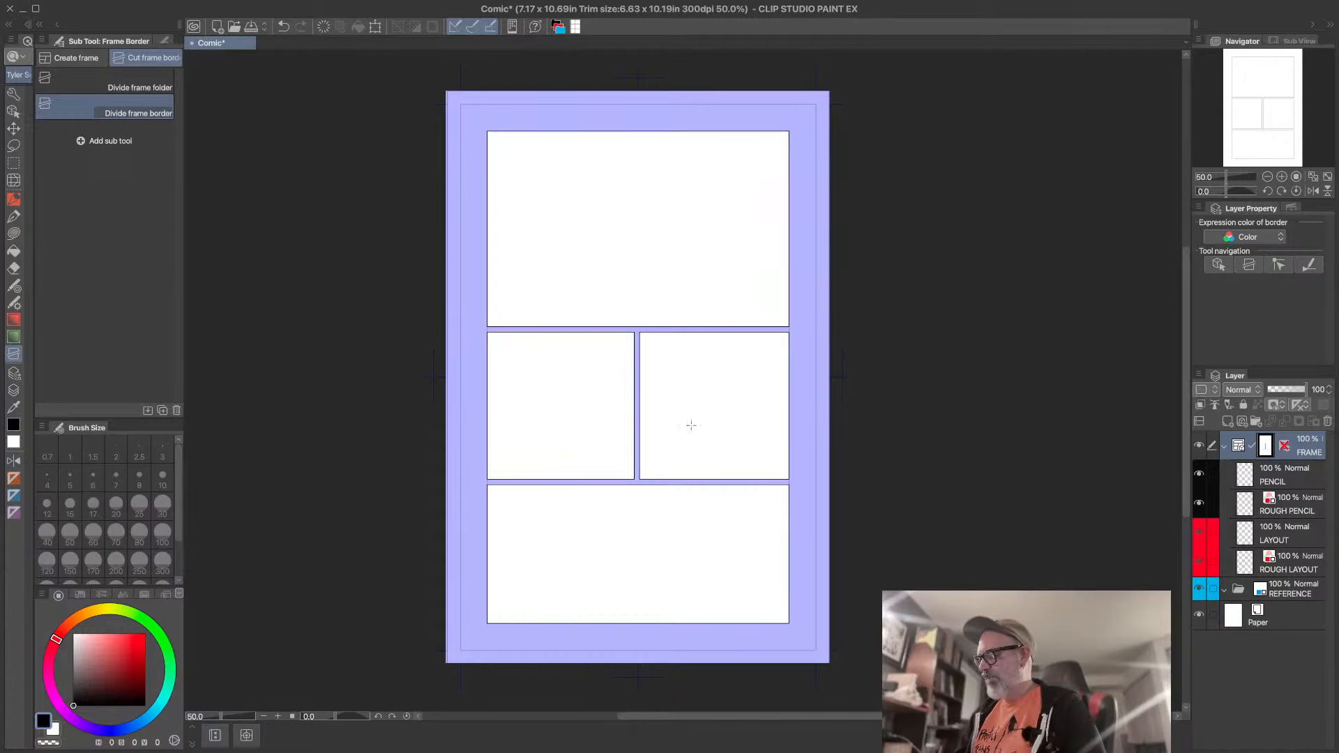
{"action": "left_click_drag", "start_coordinate": [638, 492], "coordinate": [646, 574]}
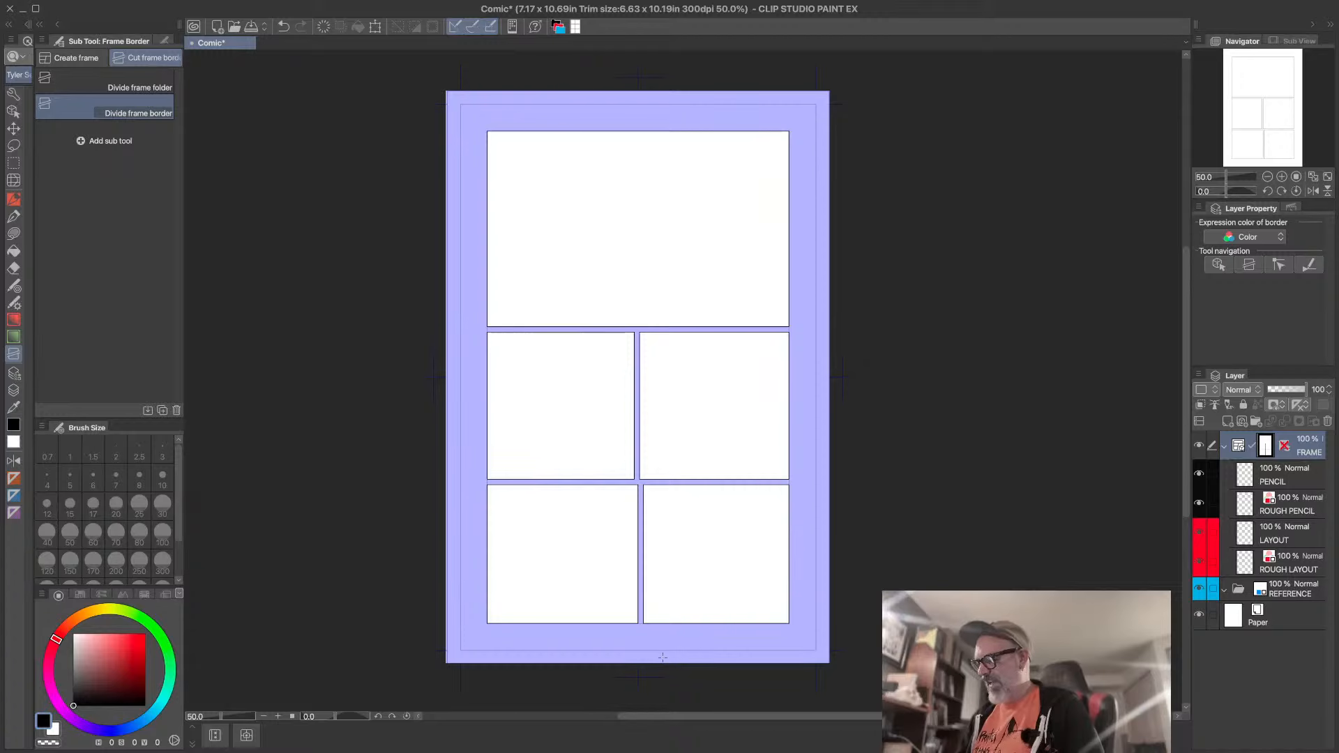
{"action": "left_click", "coordinate": [14, 112]}
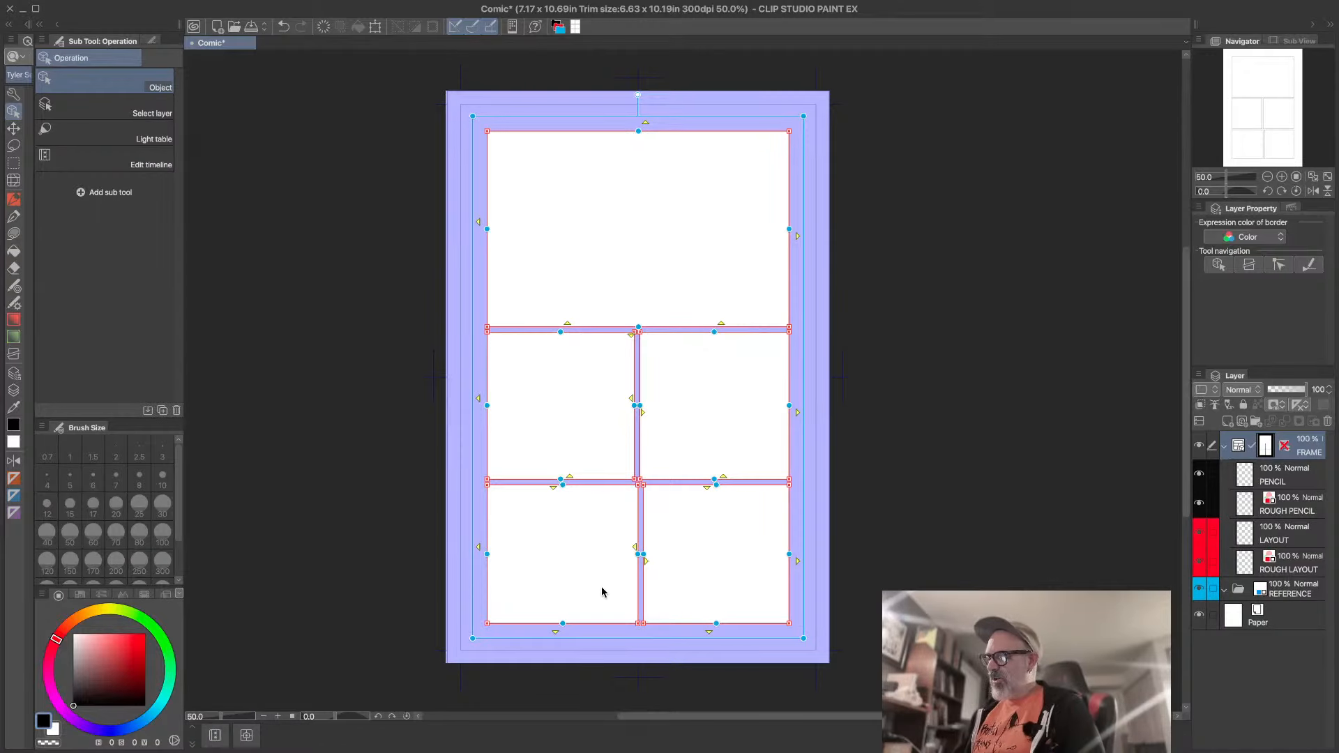
- Offset the vertical gutter between the two bottom panels to the right of the middle row's gutter, and select the PENCIL layer
{"action": "left_click_drag", "start_coordinate": [642, 554], "coordinate": [640, 555]}
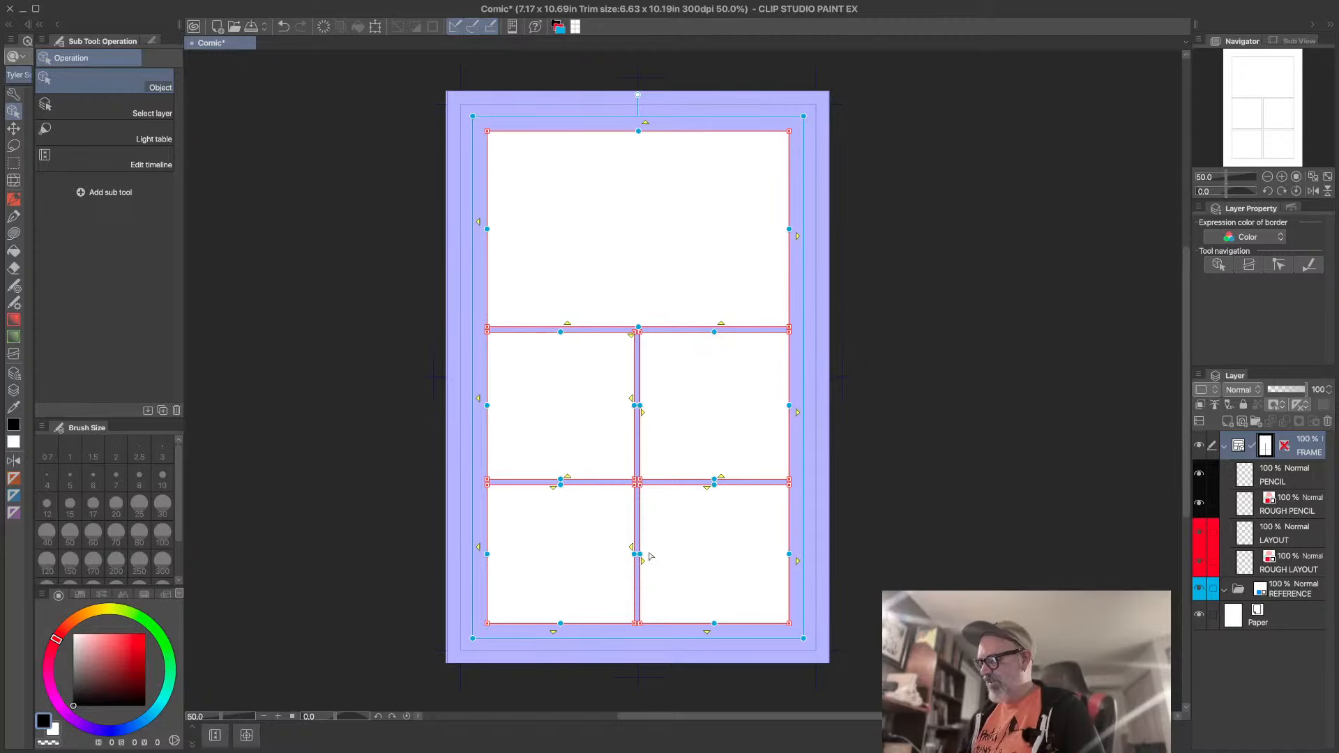
{"action": "mouse_move", "coordinate": [648, 555]}
{"action": "left_mouse_down"}
{"action": "mouse_move", "coordinate": [680, 554]}
{"action": "mouse_move", "coordinate": [660, 551]}
{"action": "left_mouse_up"}
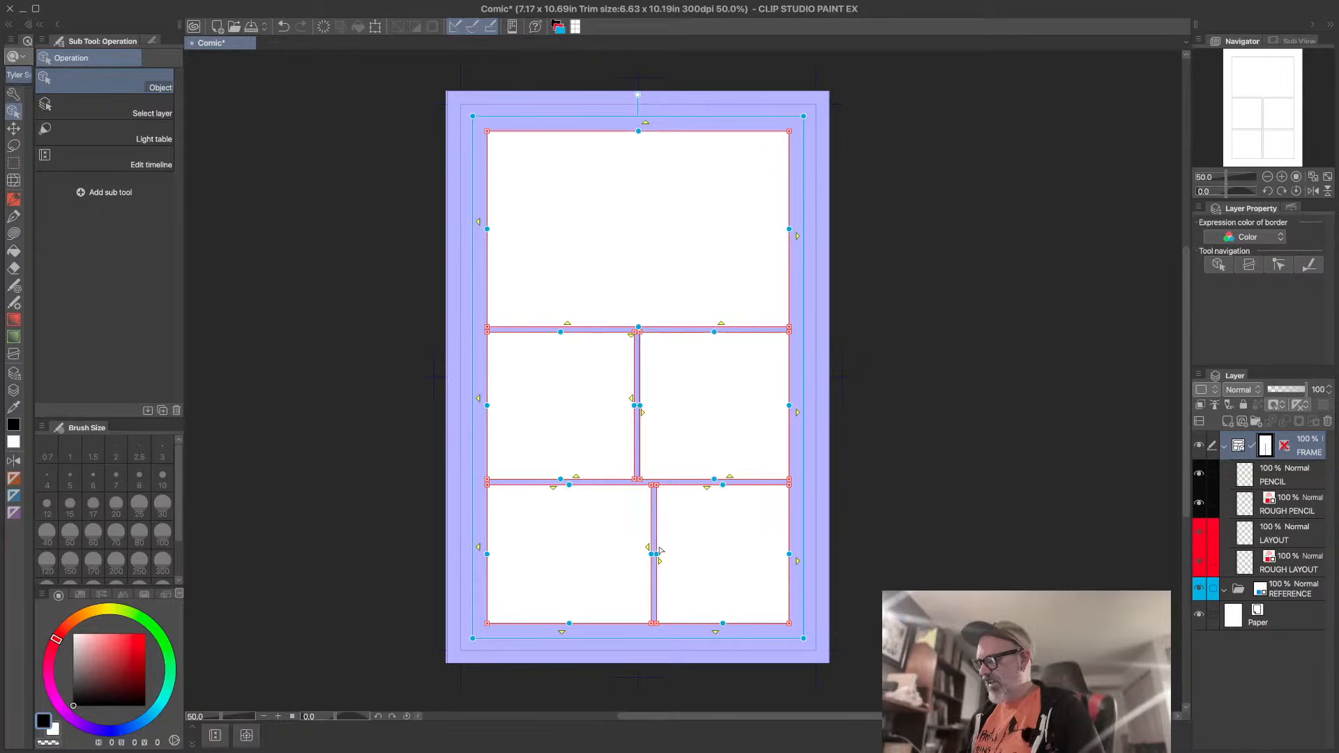
{"action": "left_click", "coordinate": [1285, 481]}
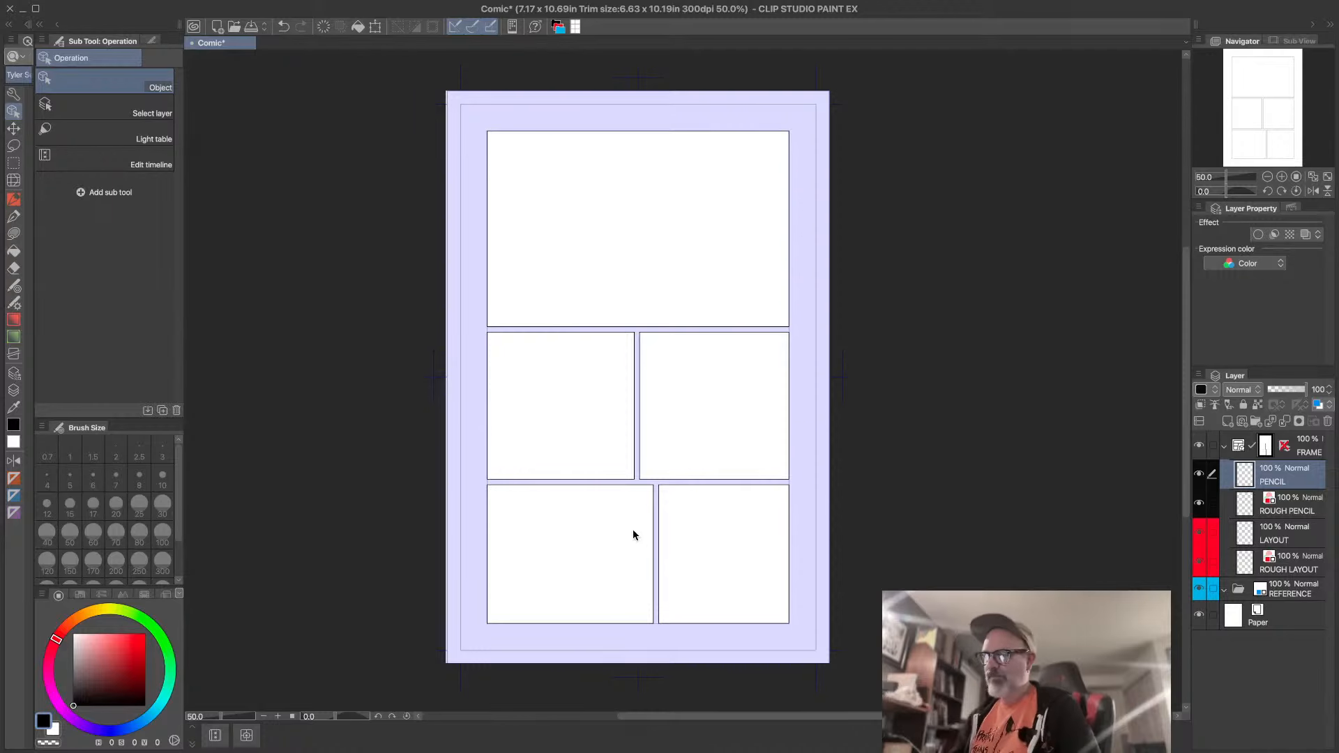
- Reselect all the frame borders and move both horizontal gutters down the page, making the top panel taller and the bottom row shorter
{"action": "left_click", "coordinate": [647, 343]}
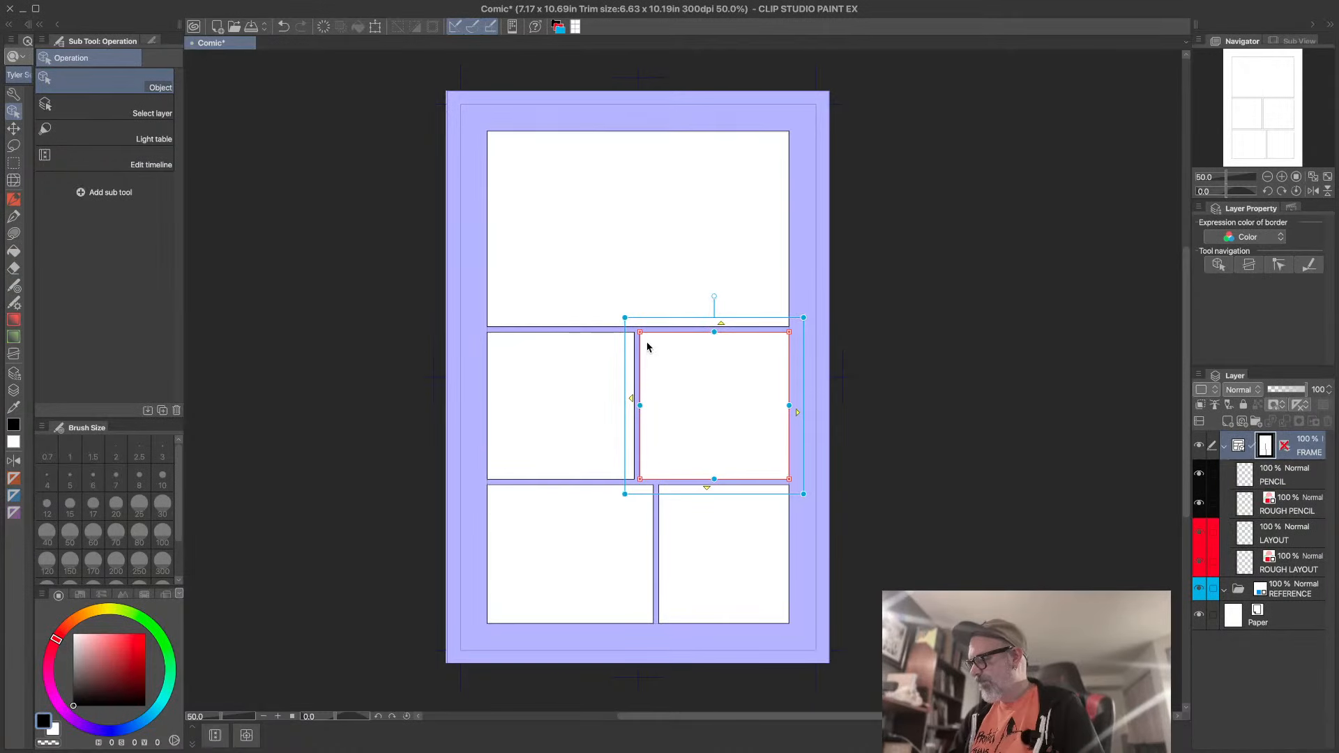
{"action": "left_click", "coordinate": [616, 329]}
{"action": "left_click", "coordinate": [819, 377]}
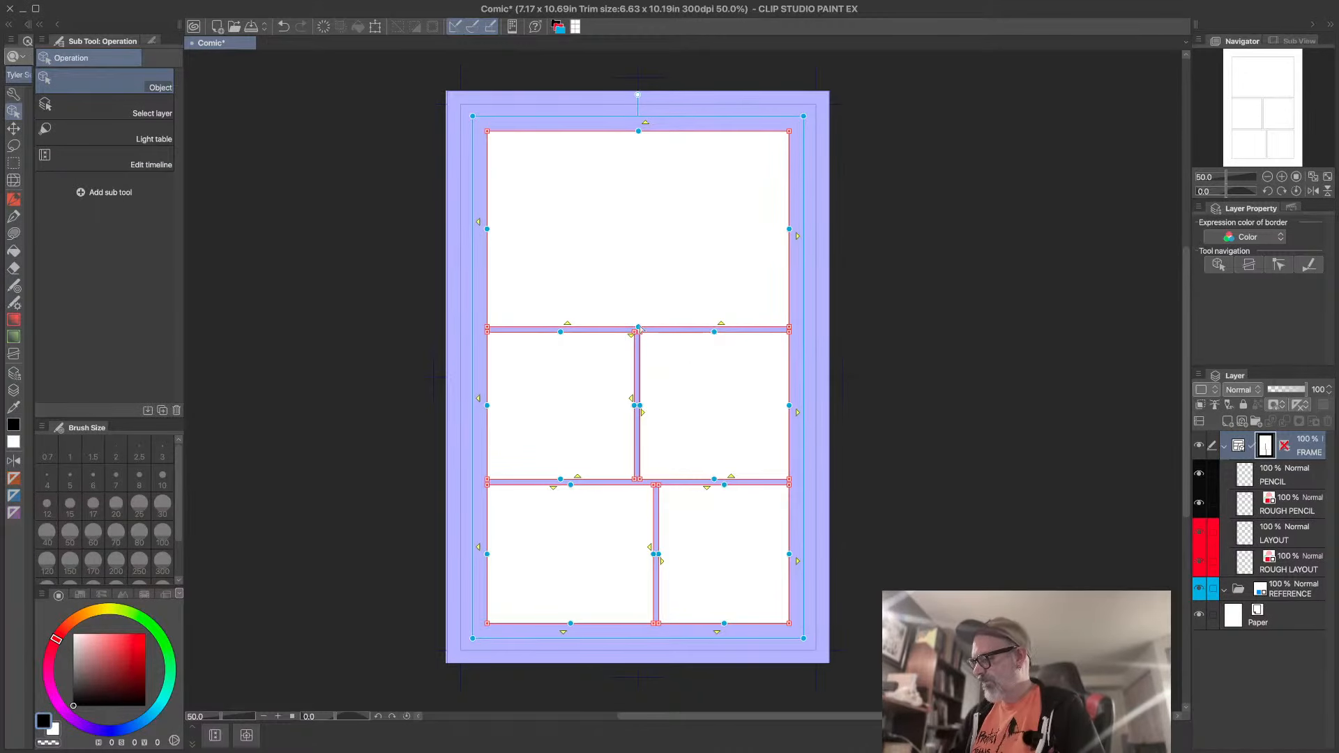
{"action": "left_click_drag", "start_coordinate": [638, 329], "coordinate": [639, 376]}
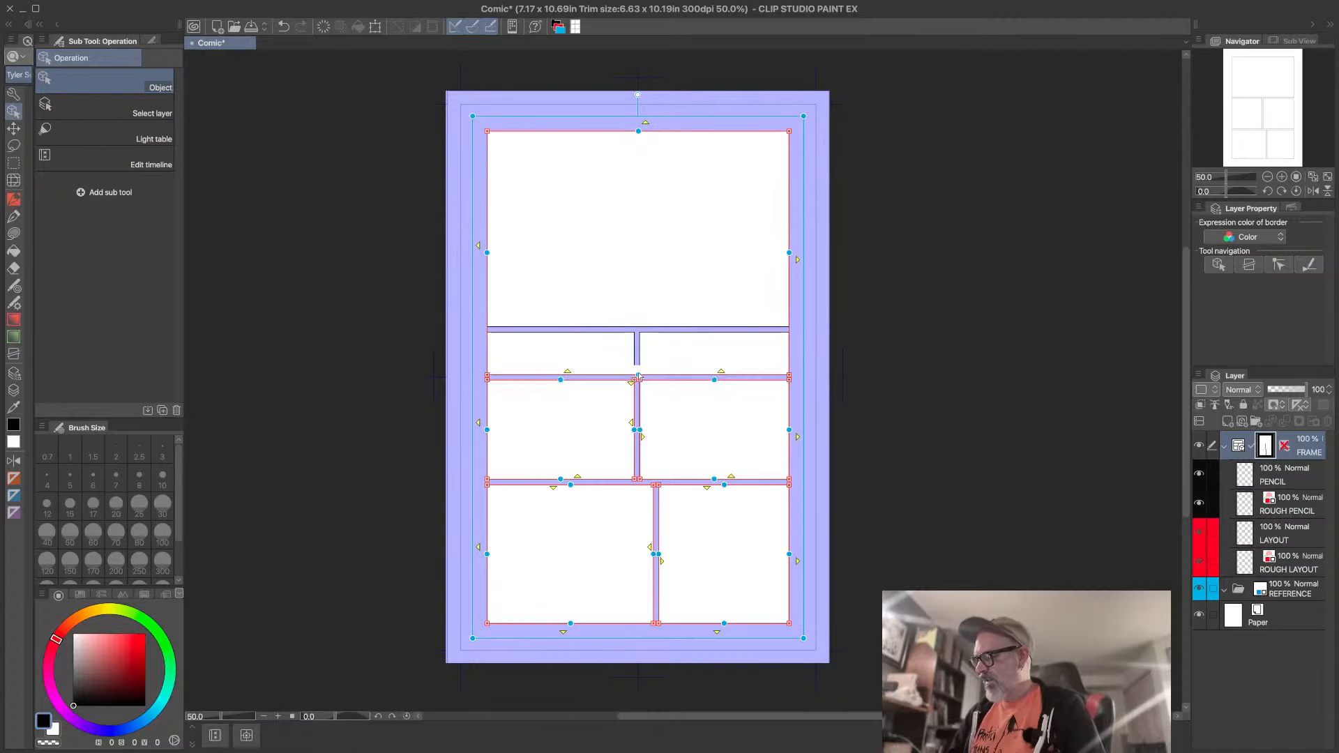
{"action": "left_click_drag", "start_coordinate": [712, 483], "coordinate": [711, 503]}
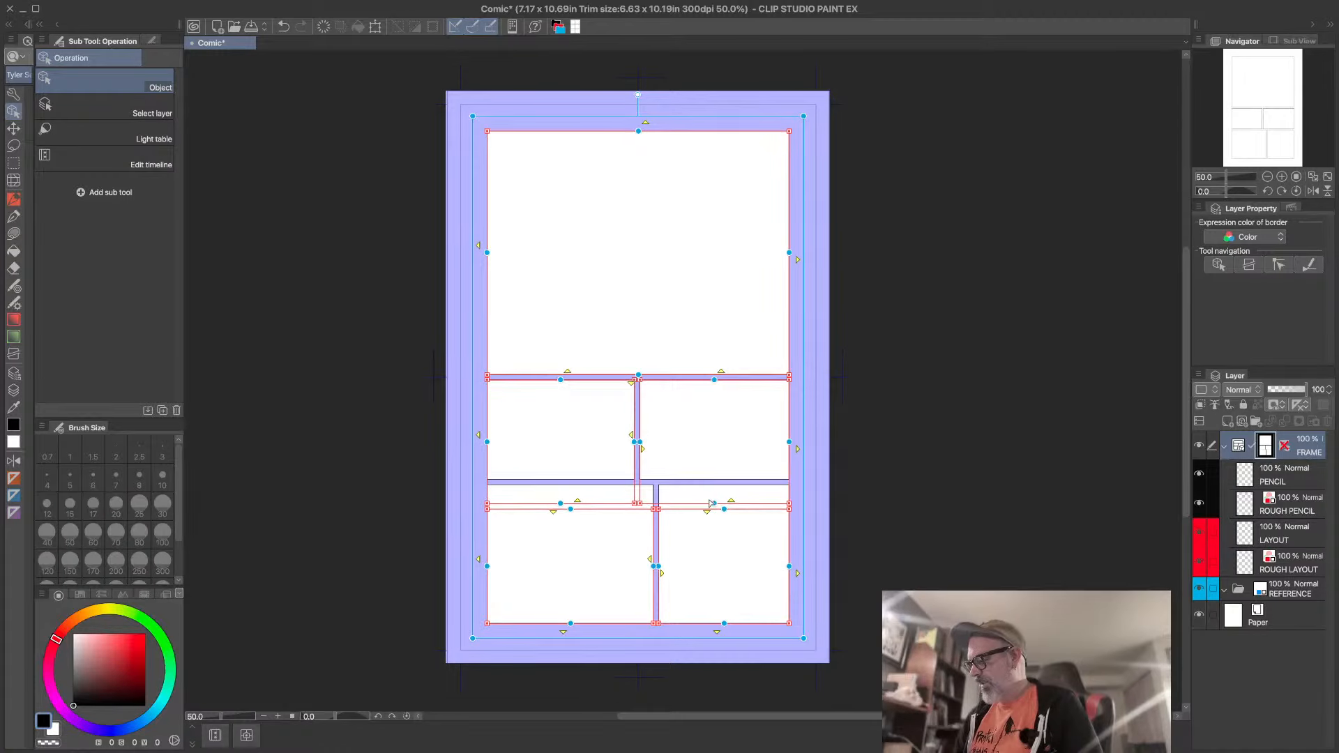
{"action": "left_click_drag", "start_coordinate": [637, 377], "coordinate": [638, 359]}
{"action": "key", "text": "ctrl+z"}
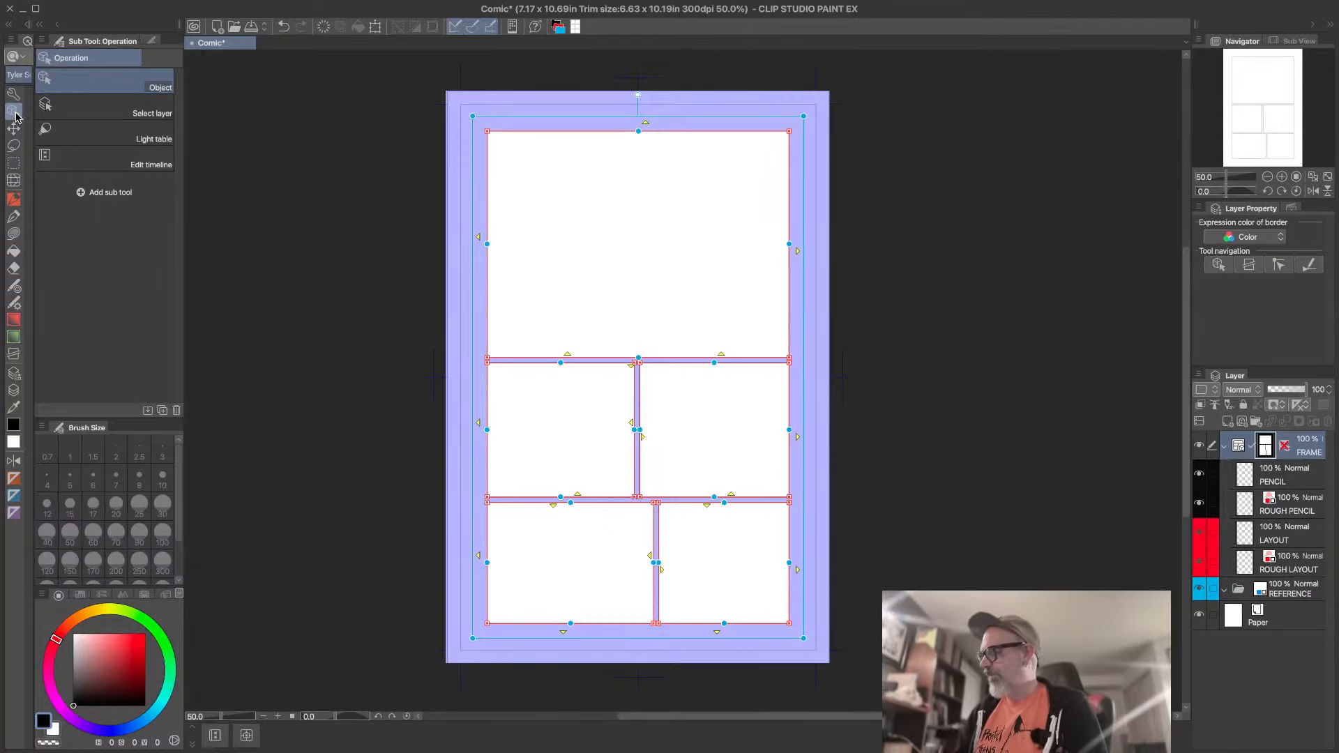
- Reselect the FRAME folder and raise the gutter beneath the top panel to make the middle row taller
{"action": "left_click", "coordinate": [1298, 488]}
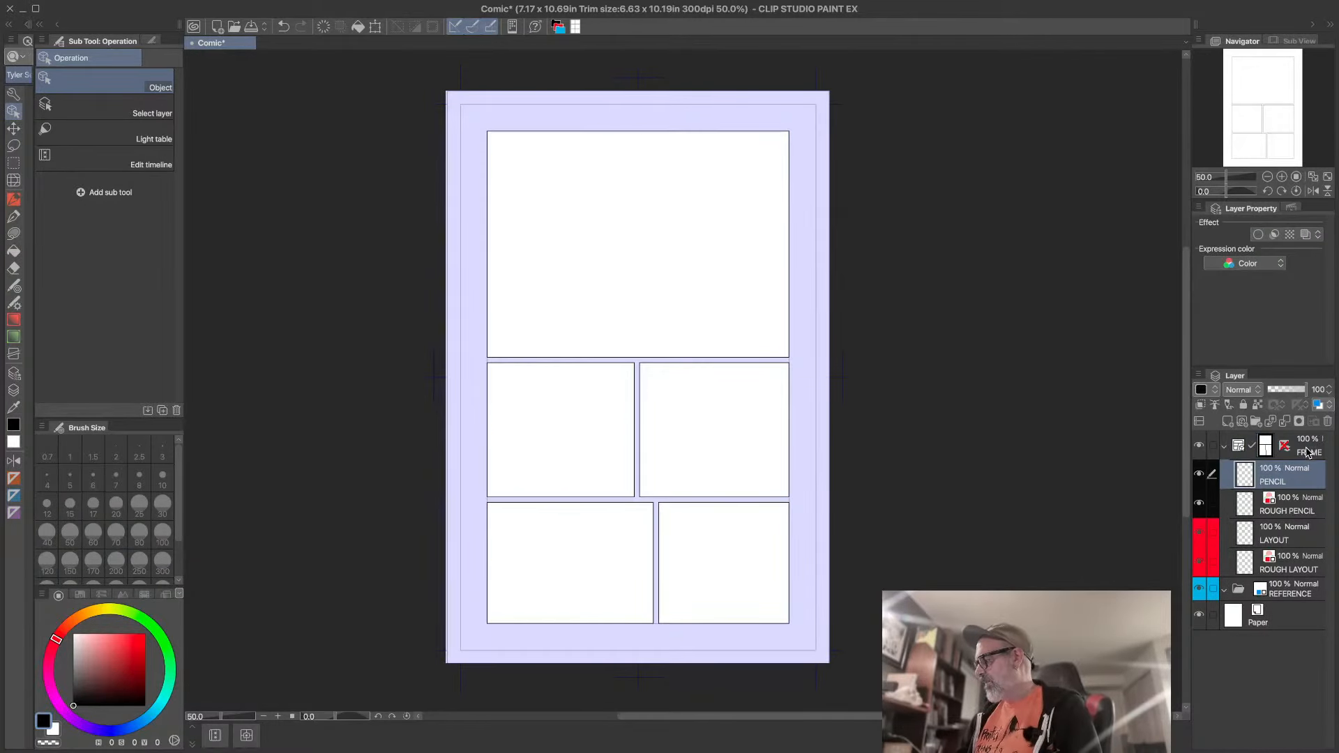
{"action": "left_click", "coordinate": [1307, 454]}
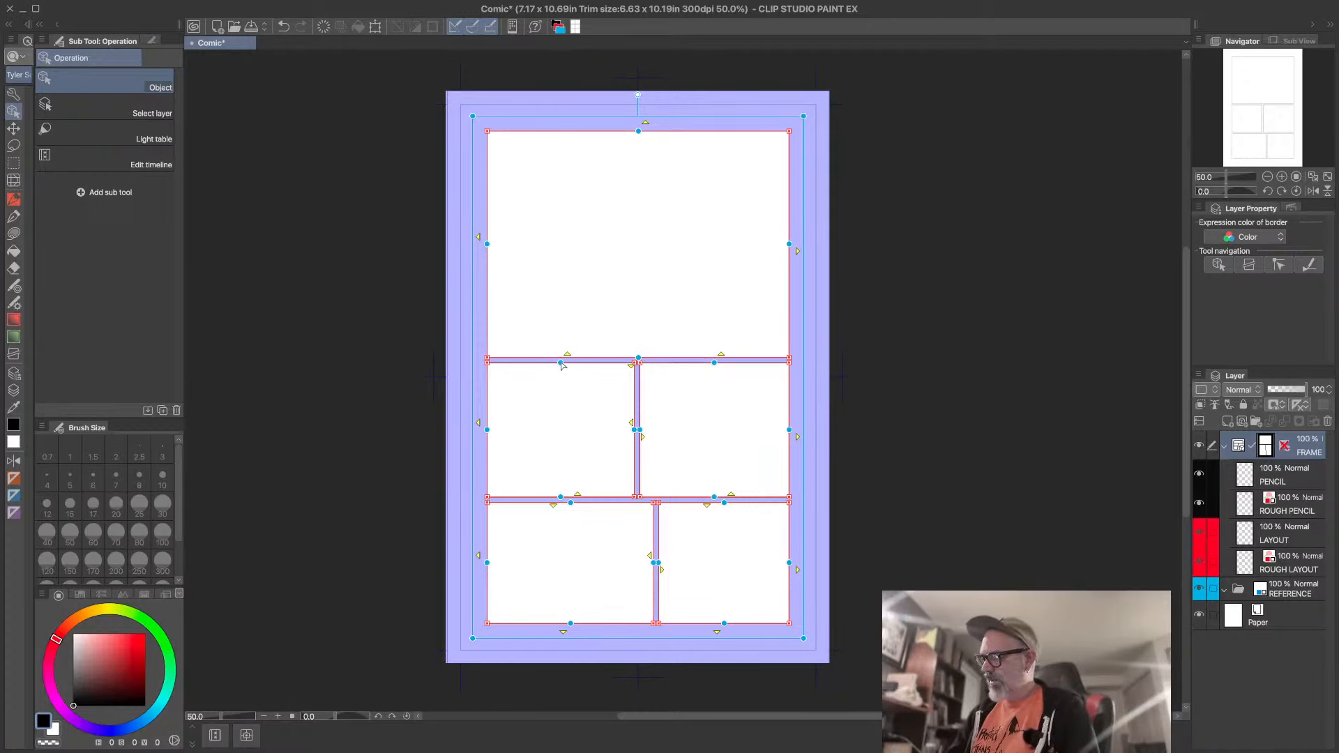
{"action": "left_click_drag", "start_coordinate": [563, 368], "coordinate": [572, 342]}
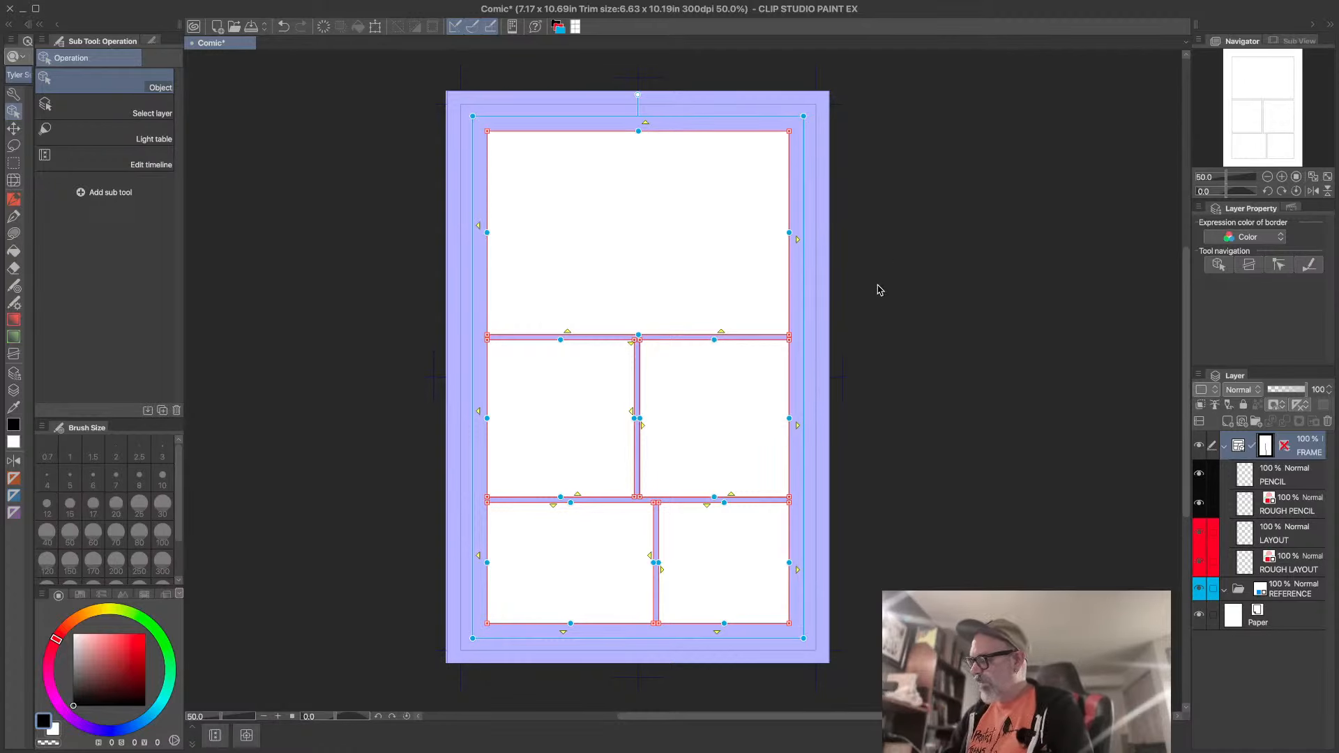
- Try narrowing the top panel on its own from its right side and raising its lower edge, undoing the height change
{"action": "left_click", "coordinate": [788, 169]}
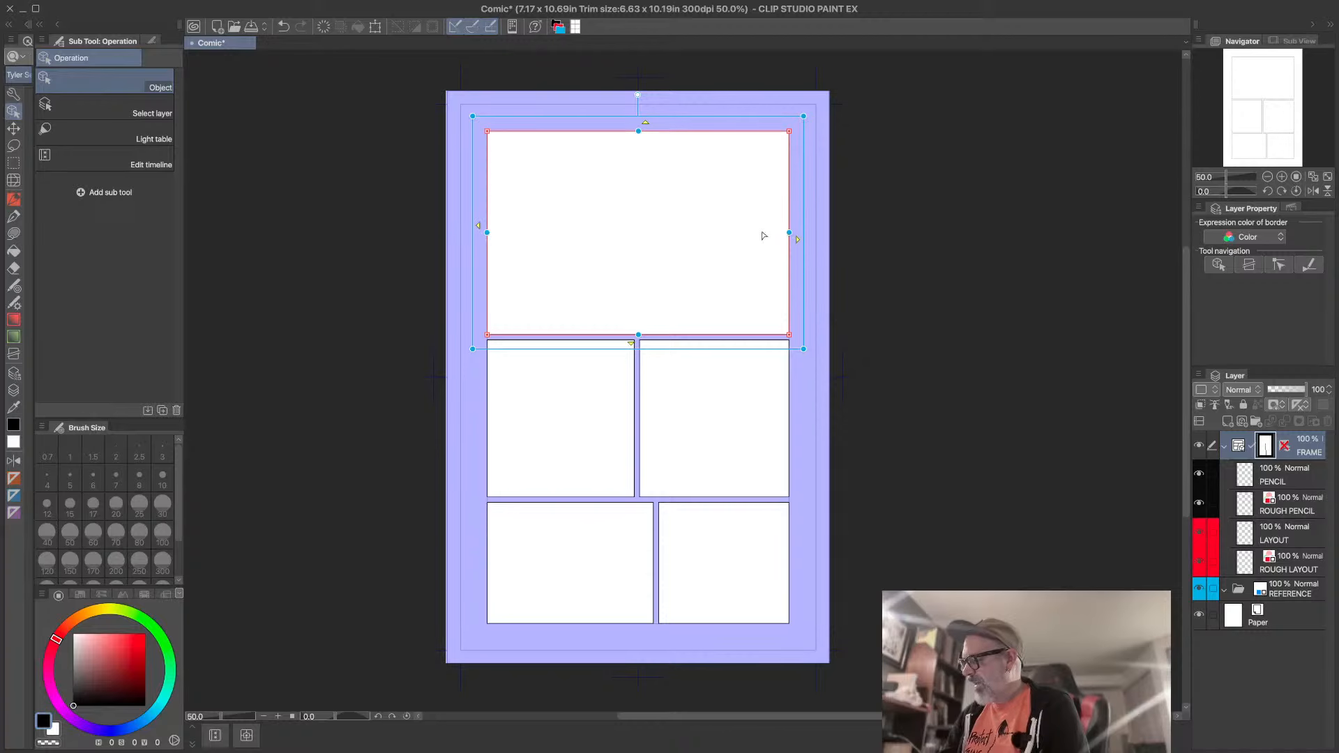
{"action": "left_click_drag", "start_coordinate": [789, 232], "coordinate": [720, 227]}
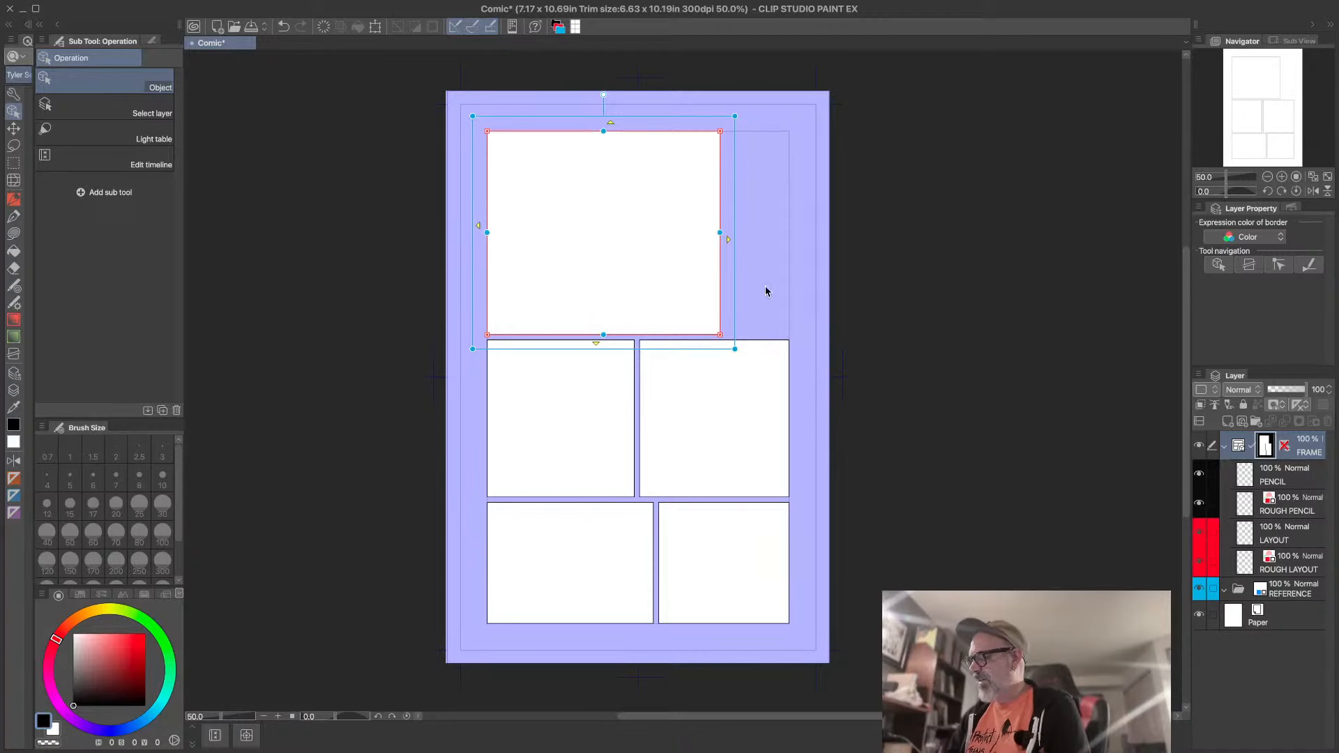
{"action": "left_click_drag", "start_coordinate": [603, 335], "coordinate": [604, 277]}
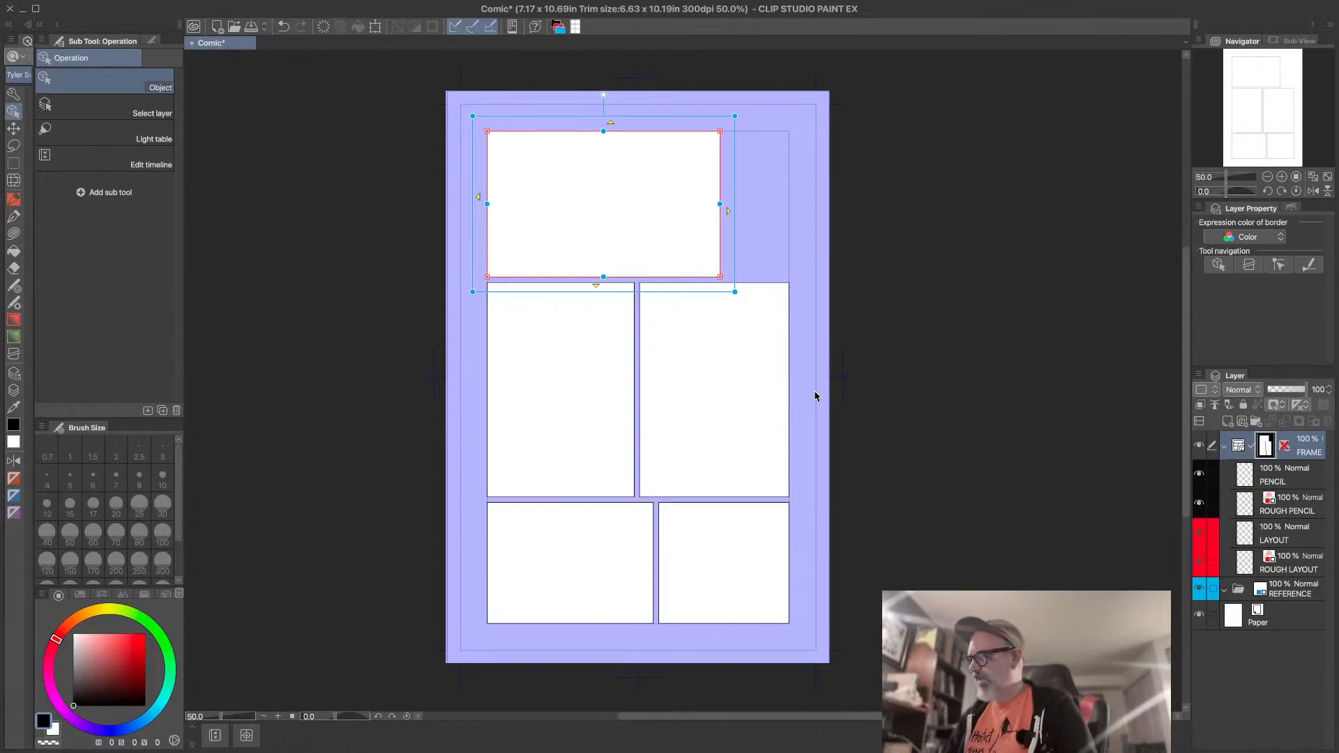
{"action": "key", "text": "ctrl+z"}
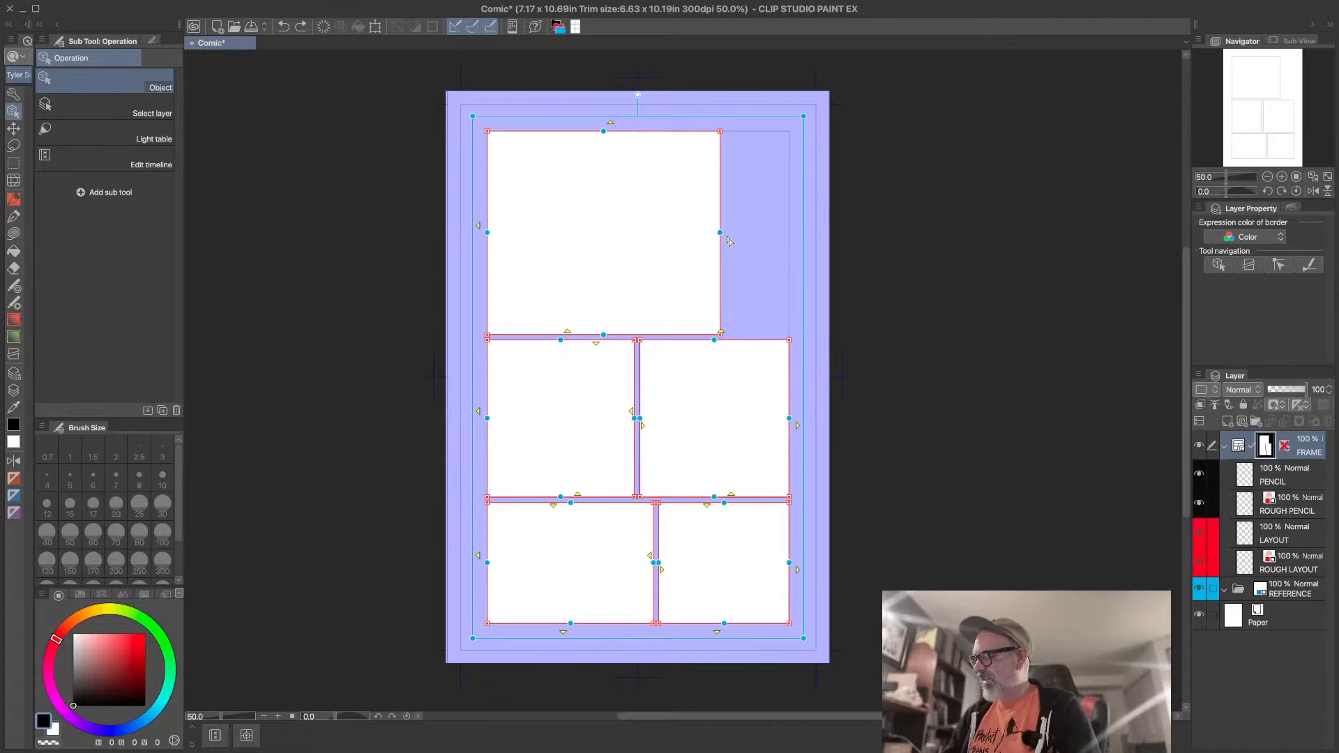
- Extend the top panel past the right and upper page edges so it bleeds off the page
{"action": "left_click_drag", "start_coordinate": [728, 241], "coordinate": [802, 246]}
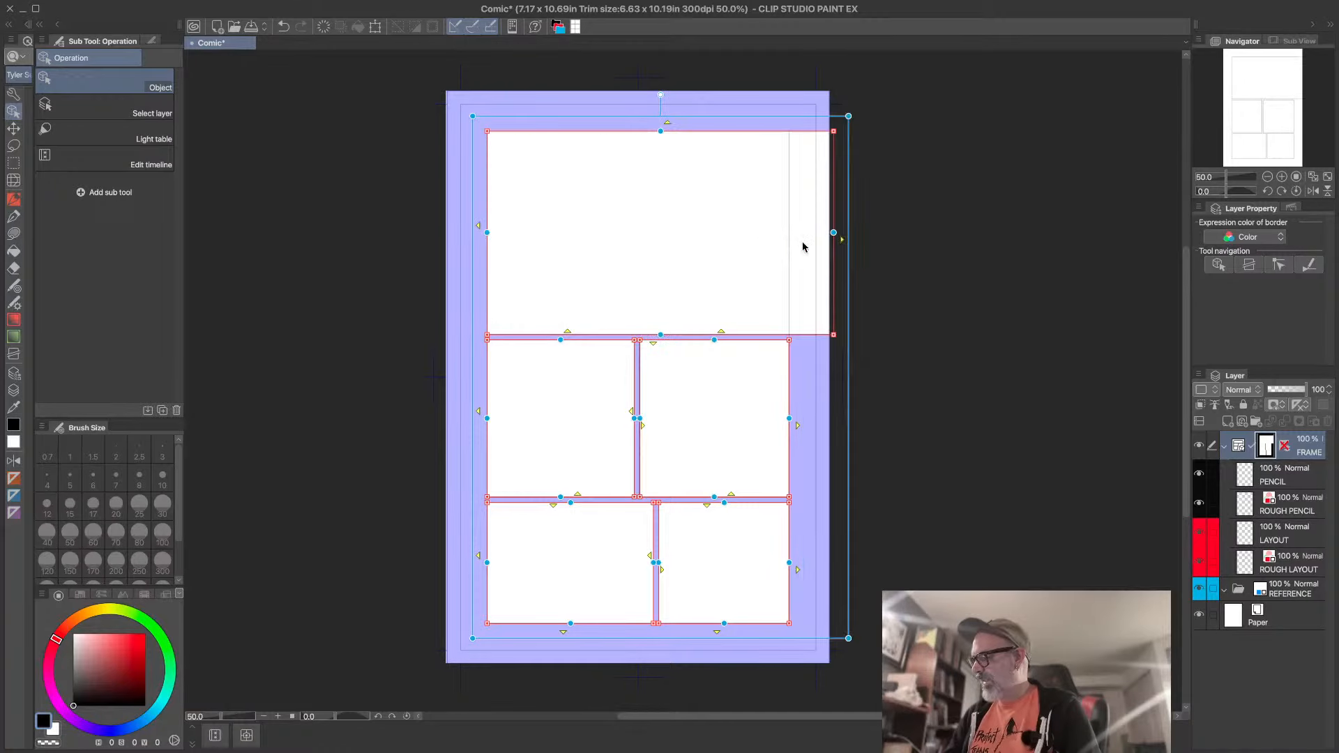
{"action": "left_click", "coordinate": [667, 123]}
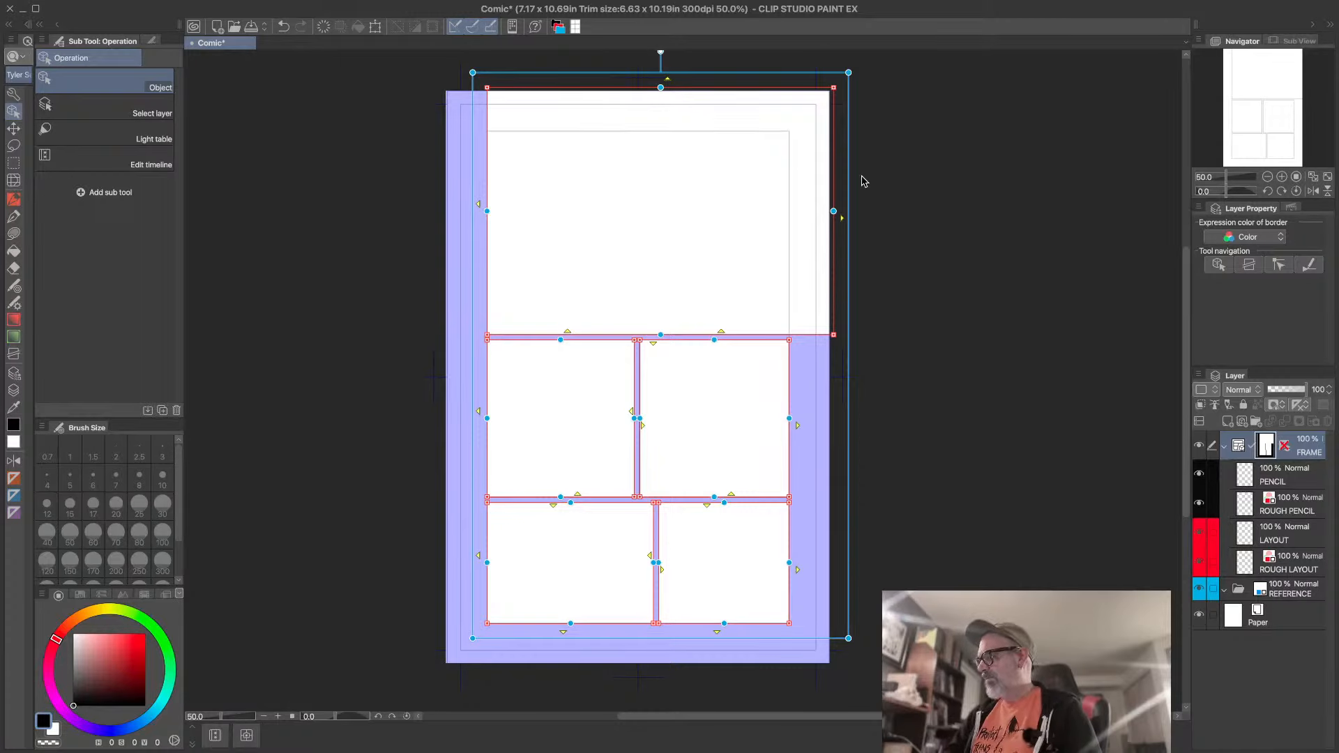
- Try pulling the top panel's right and upper edges back to the inner border, and undo both changes
{"action": "left_click_drag", "start_coordinate": [833, 211], "coordinate": [788, 211]}
{"action": "left_click_drag", "start_coordinate": [635, 113], "coordinate": [636, 133]}
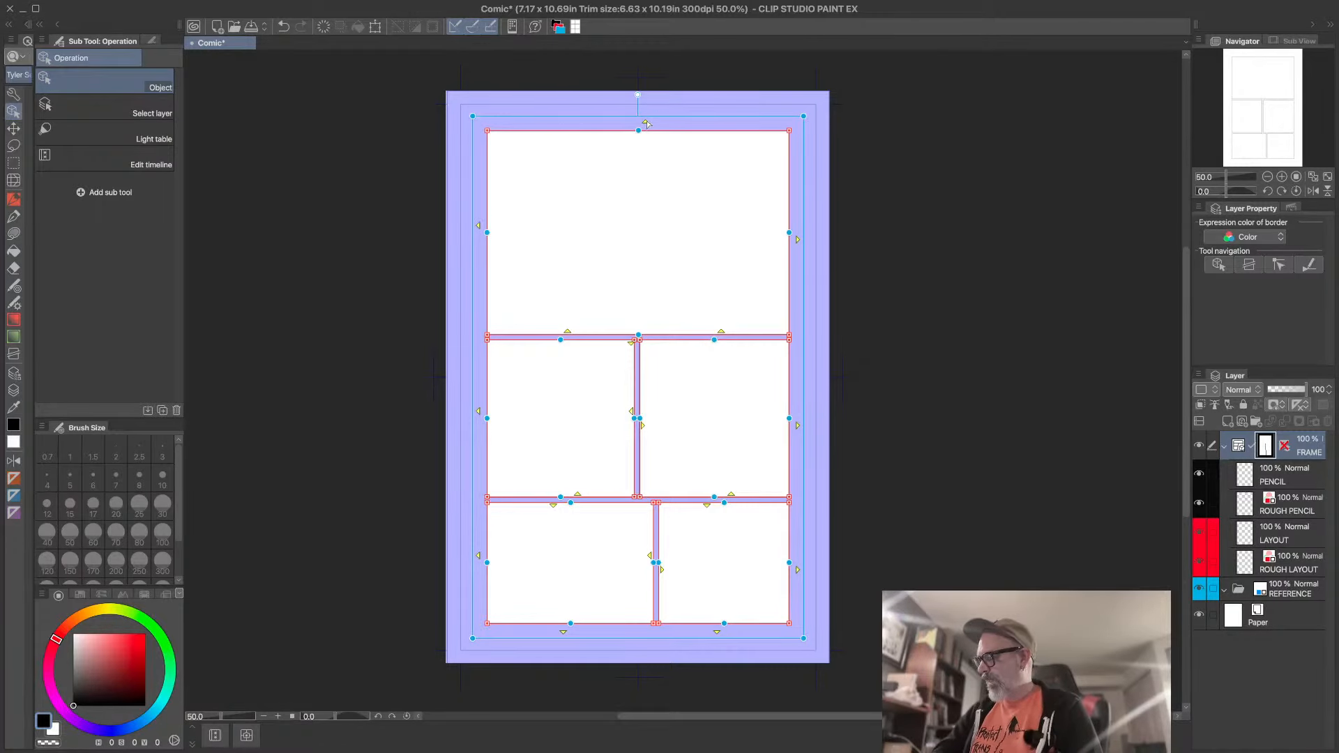
{"action": "key", "text": "ctrl+z"}
{"action": "key", "text": "ctrl+z"}
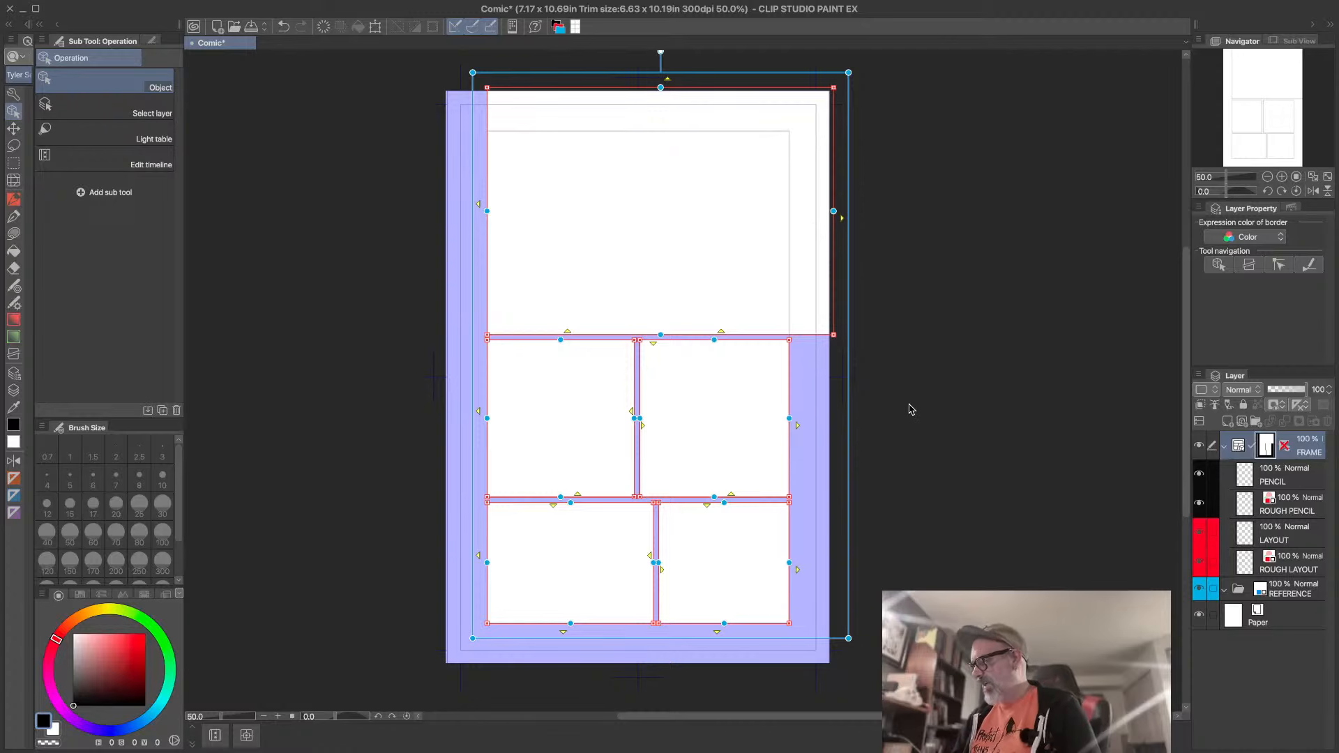
- On the LAYOUT layer, rough in a character's head and shoulders in the left middle panel with the iPad Pencil 2021 at size 10
{"action": "left_click", "coordinate": [1302, 509]}
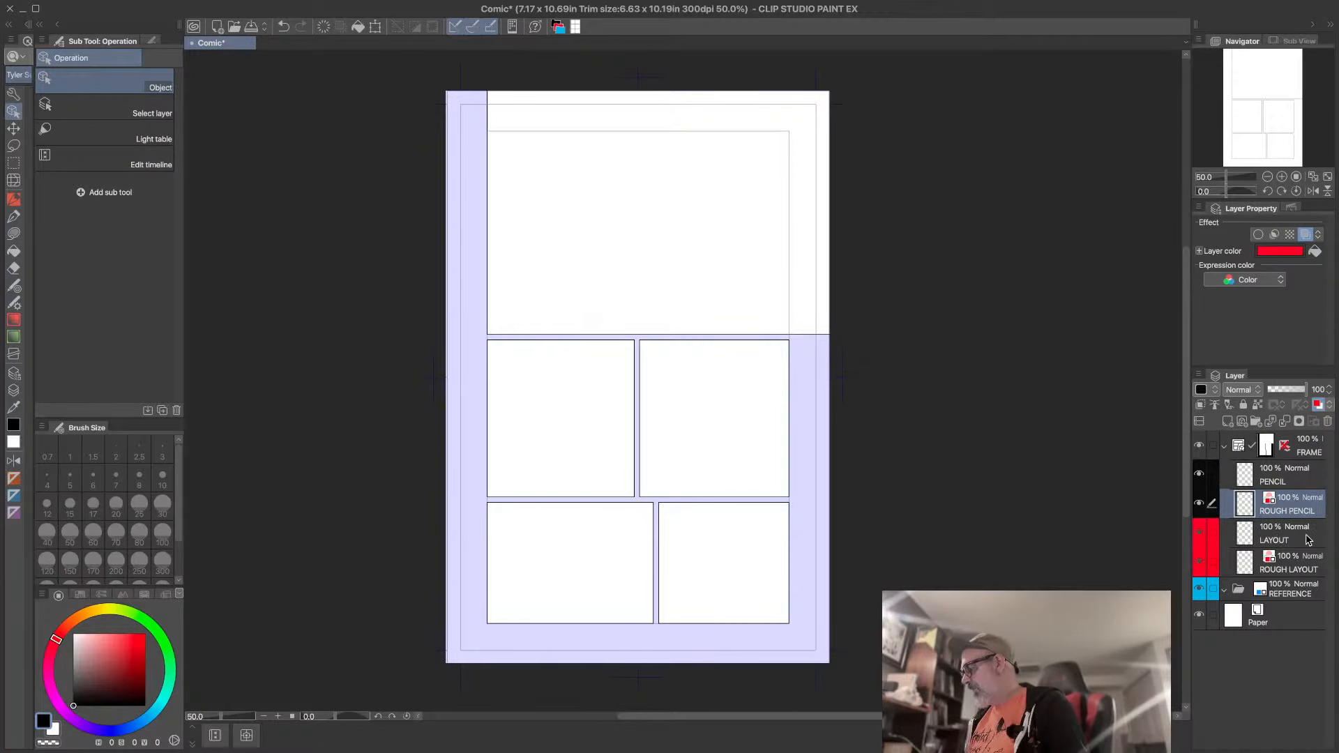
{"action": "left_click", "coordinate": [1307, 540]}
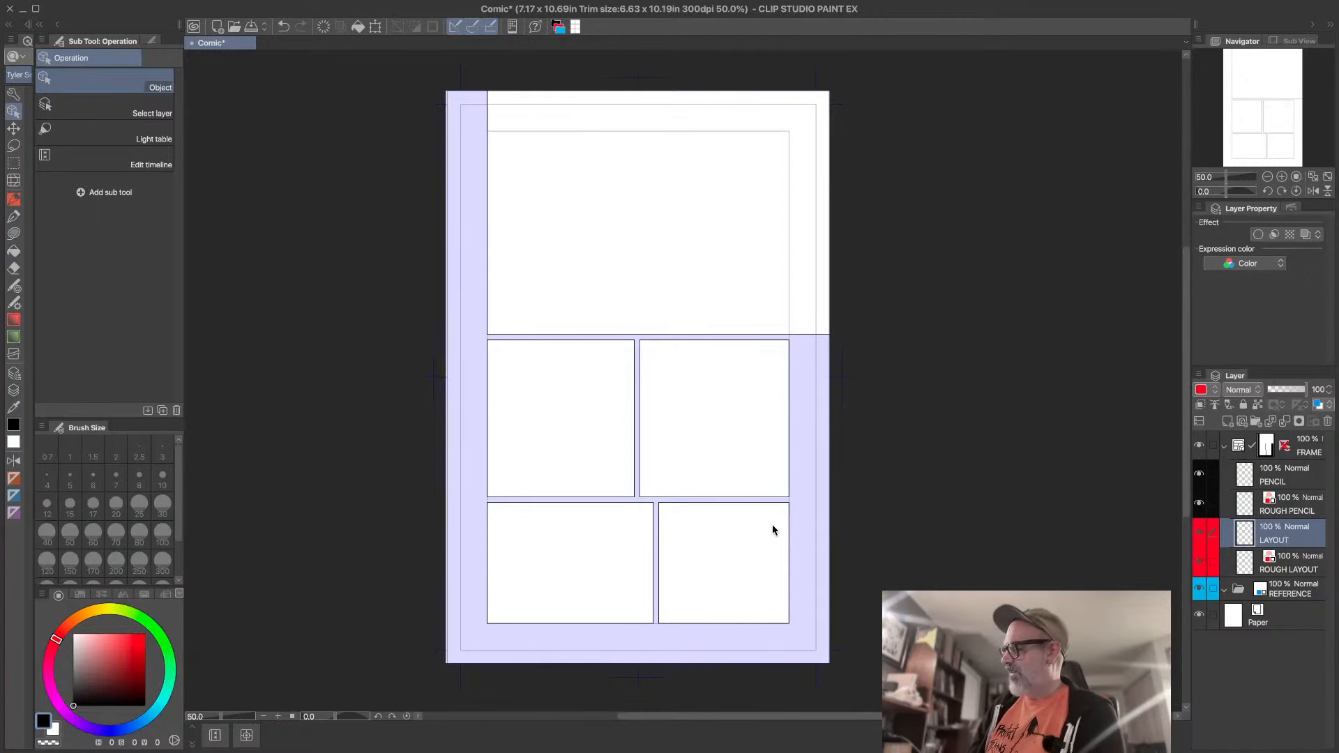
{"action": "left_click", "coordinate": [13, 198]}
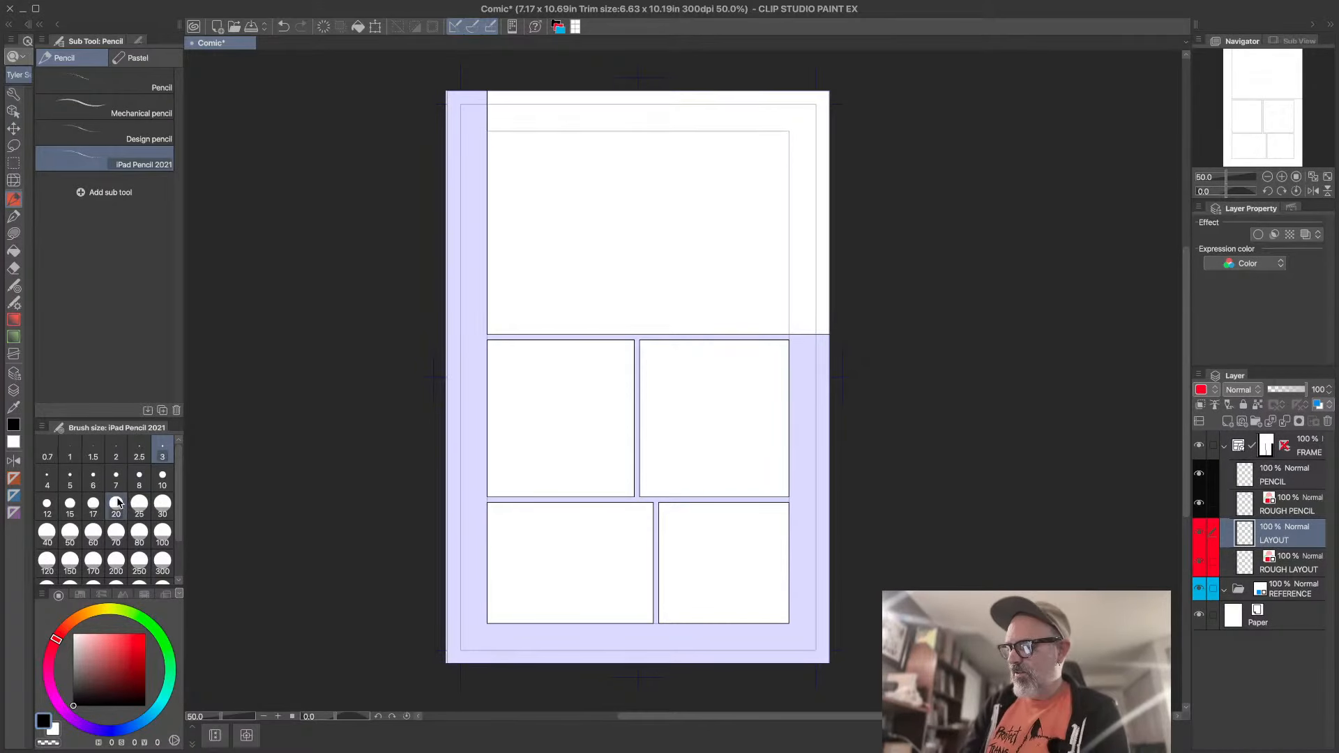
{"action": "left_click", "coordinate": [161, 484]}
{"action": "mouse_move", "coordinate": [553, 380]}
{"action": "left_mouse_down"}
{"action": "mouse_move", "coordinate": [529, 392]}
{"action": "mouse_move", "coordinate": [563, 424]}
{"action": "mouse_move", "coordinate": [568, 365]}
{"action": "mouse_move", "coordinate": [591, 394]}
{"action": "mouse_move", "coordinate": [586, 417]}
{"action": "mouse_move", "coordinate": [579, 430]}
{"action": "mouse_move", "coordinate": [539, 433]}
{"action": "left_mouse_up"}
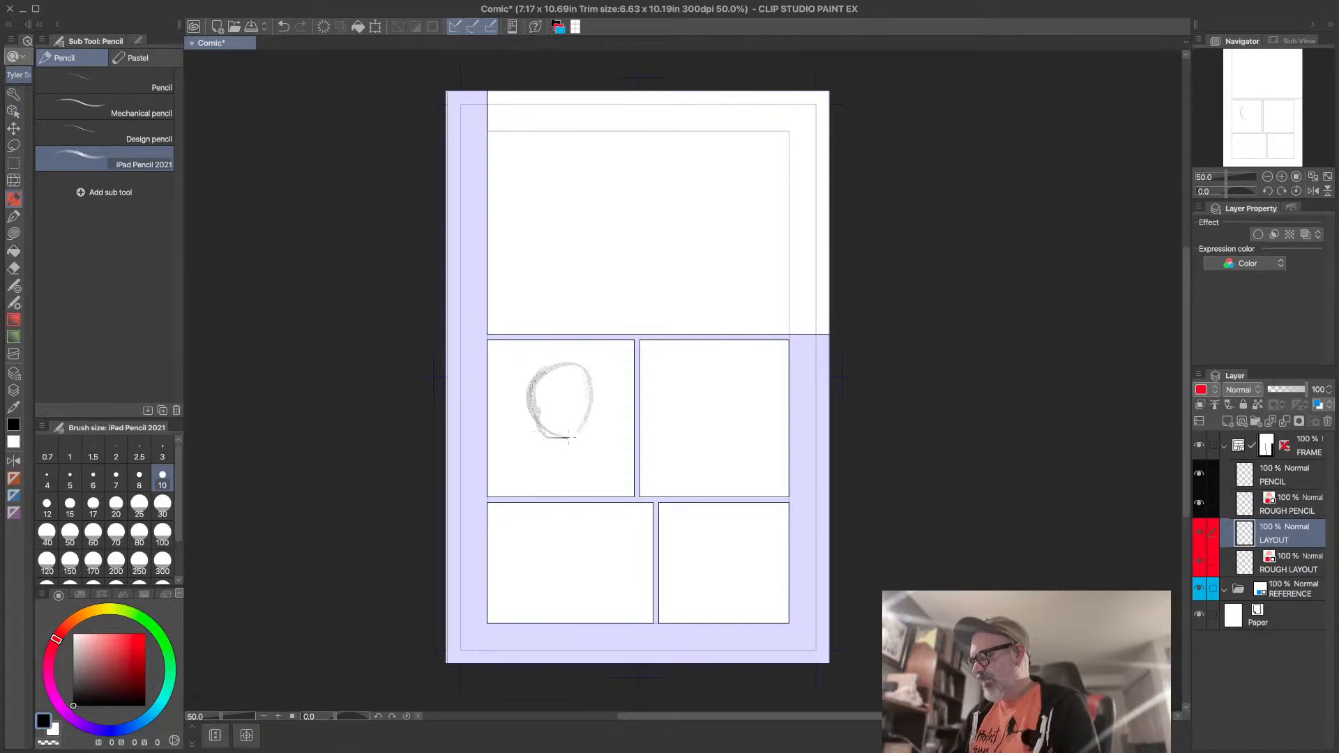
{"action": "mouse_move", "coordinate": [560, 380]}
{"action": "left_mouse_down"}
{"action": "mouse_move", "coordinate": [564, 407]}
{"action": "mouse_move", "coordinate": [587, 397]}
{"action": "mouse_move", "coordinate": [573, 358]}
{"action": "mouse_move", "coordinate": [589, 426]}
{"action": "mouse_move", "coordinate": [557, 441]}
{"action": "mouse_move", "coordinate": [568, 449]}
{"action": "mouse_move", "coordinate": [503, 457]}
{"action": "left_mouse_up"}
{"action": "left_click_drag", "start_coordinate": [582, 427], "coordinate": [606, 497]}
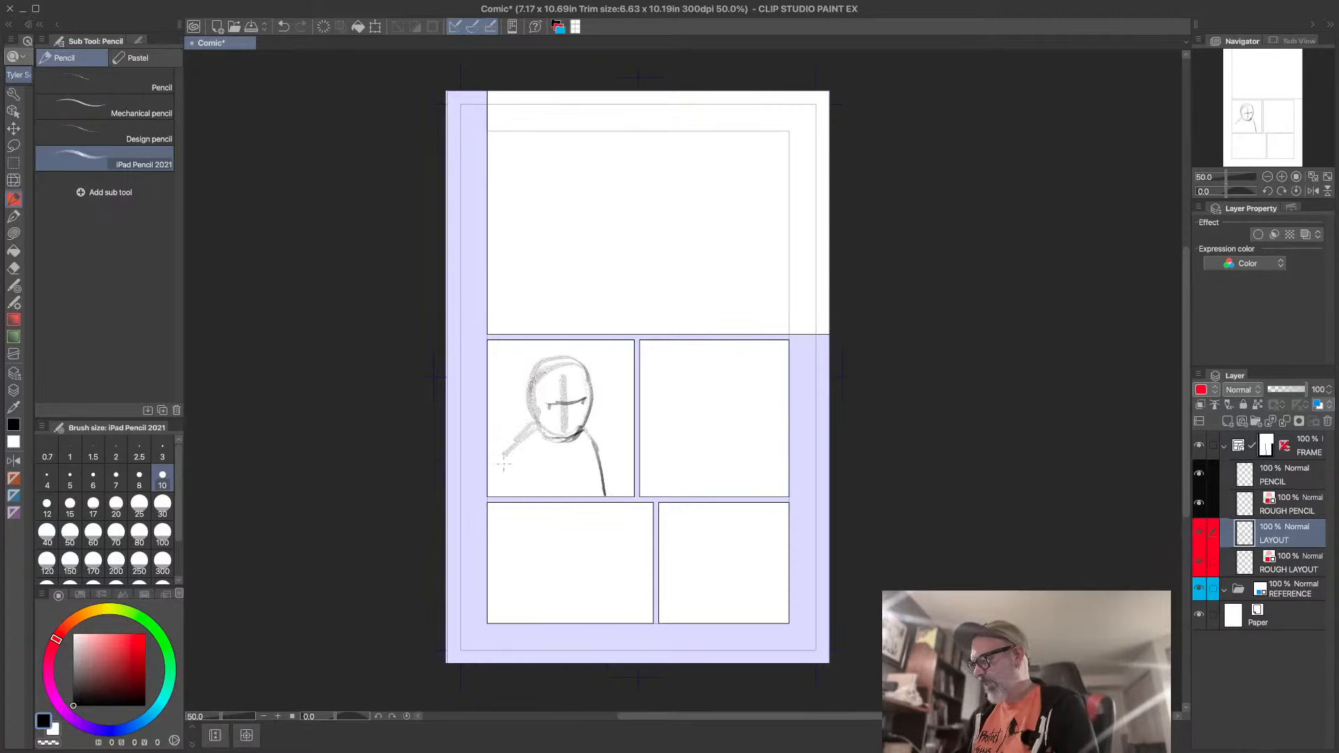
{"action": "left_click_drag", "start_coordinate": [506, 449], "coordinate": [488, 493]}
- Sketch a worried character with an open mouth, ear, collar and shoulders in the right middle panel
{"action": "mouse_move", "coordinate": [722, 359]}
{"action": "left_mouse_down"}
{"action": "mouse_move", "coordinate": [714, 440]}
{"action": "mouse_move", "coordinate": [758, 394]}
{"action": "mouse_move", "coordinate": [755, 445]}
{"action": "left_mouse_up"}
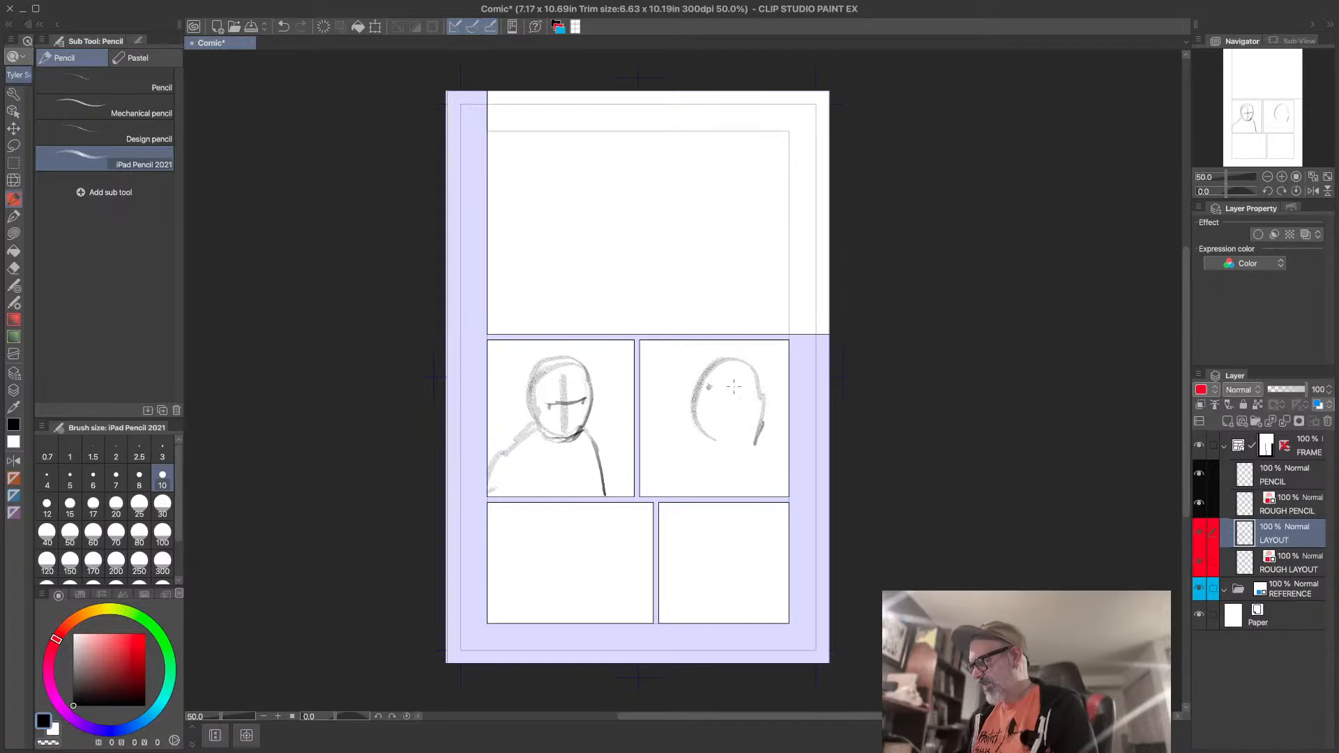
{"action": "left_click_drag", "start_coordinate": [702, 377], "coordinate": [740, 369]}
{"action": "mouse_move", "coordinate": [709, 424]}
{"action": "left_mouse_down"}
{"action": "mouse_move", "coordinate": [731, 424]}
{"action": "mouse_move", "coordinate": [717, 394]}
{"action": "mouse_move", "coordinate": [744, 440]}
{"action": "mouse_move", "coordinate": [765, 398]}
{"action": "mouse_move", "coordinate": [760, 422]}
{"action": "mouse_move", "coordinate": [748, 363]}
{"action": "mouse_move", "coordinate": [722, 352]}
{"action": "mouse_move", "coordinate": [739, 360]}
{"action": "mouse_move", "coordinate": [750, 460]}
{"action": "mouse_move", "coordinate": [726, 458]}
{"action": "mouse_move", "coordinate": [693, 488]}
{"action": "left_mouse_up"}
{"action": "mouse_move", "coordinate": [764, 424]}
{"action": "left_mouse_down"}
{"action": "mouse_move", "coordinate": [789, 460]}
{"action": "mouse_move", "coordinate": [712, 466]}
{"action": "left_mouse_up"}
{"action": "left_click_drag", "start_coordinate": [711, 450], "coordinate": [749, 470]}
{"action": "left_click_drag", "start_coordinate": [708, 453], "coordinate": [689, 492]}
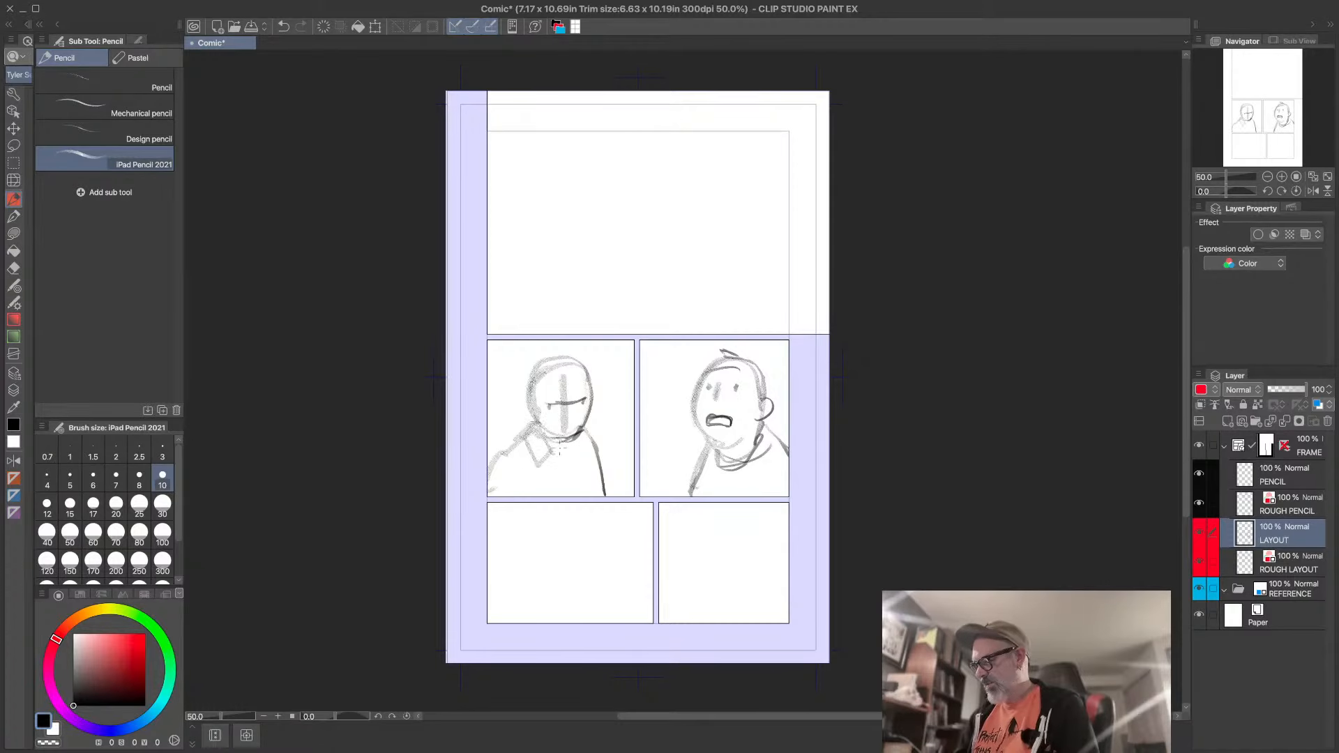
- Add the collar, jacket opening, ear and hair to the left middle panel's character, and darken the face and shoulder lines
{"action": "mouse_move", "coordinate": [562, 450]}
{"action": "left_mouse_down"}
{"action": "mouse_move", "coordinate": [559, 496]}
{"action": "mouse_move", "coordinate": [590, 457]}
{"action": "mouse_move", "coordinate": [578, 435]}
{"action": "left_mouse_up"}
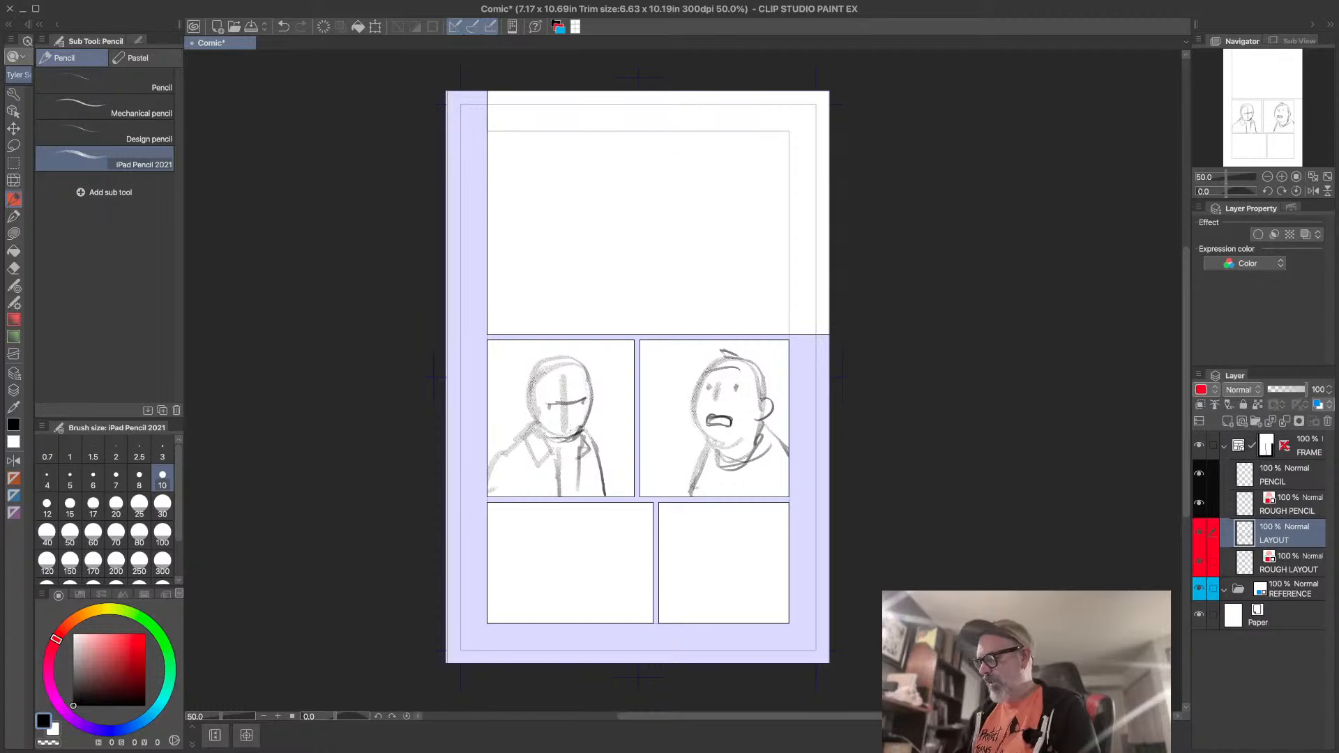
{"action": "left_click_drag", "start_coordinate": [536, 388], "coordinate": [536, 426]}
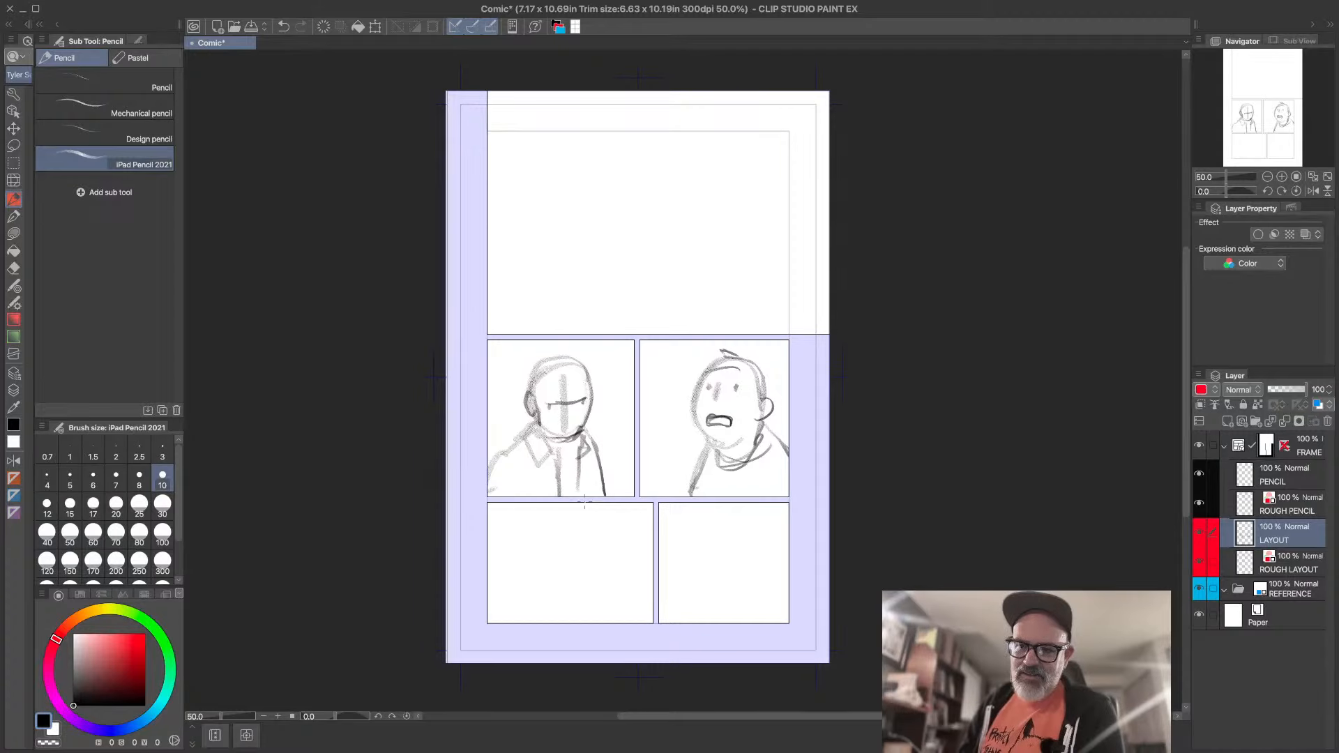
{"action": "mouse_move", "coordinate": [533, 382]}
{"action": "left_mouse_down"}
{"action": "mouse_move", "coordinate": [538, 411]}
{"action": "mouse_move", "coordinate": [549, 354]}
{"action": "mouse_move", "coordinate": [586, 364]}
{"action": "mouse_move", "coordinate": [585, 426]}
{"action": "left_mouse_up"}
{"action": "mouse_move", "coordinate": [571, 377]}
{"action": "left_mouse_down"}
{"action": "mouse_move", "coordinate": [576, 463]}
{"action": "mouse_move", "coordinate": [551, 462]}
{"action": "mouse_move", "coordinate": [561, 497]}
{"action": "left_mouse_up"}
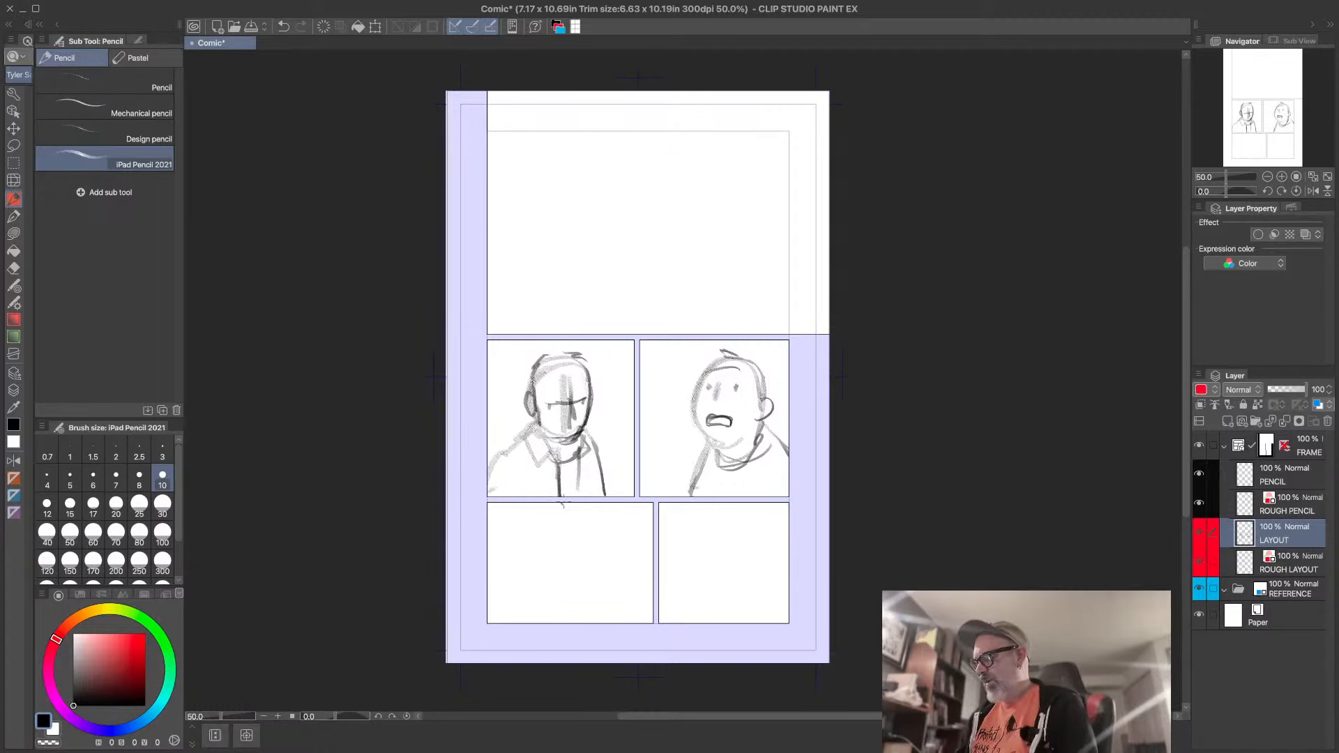
{"action": "left_click_drag", "start_coordinate": [589, 444], "coordinate": [598, 496]}
{"action": "left_click_drag", "start_coordinate": [537, 422], "coordinate": [489, 474]}
{"action": "left_click_drag", "start_coordinate": [587, 428], "coordinate": [607, 495]}
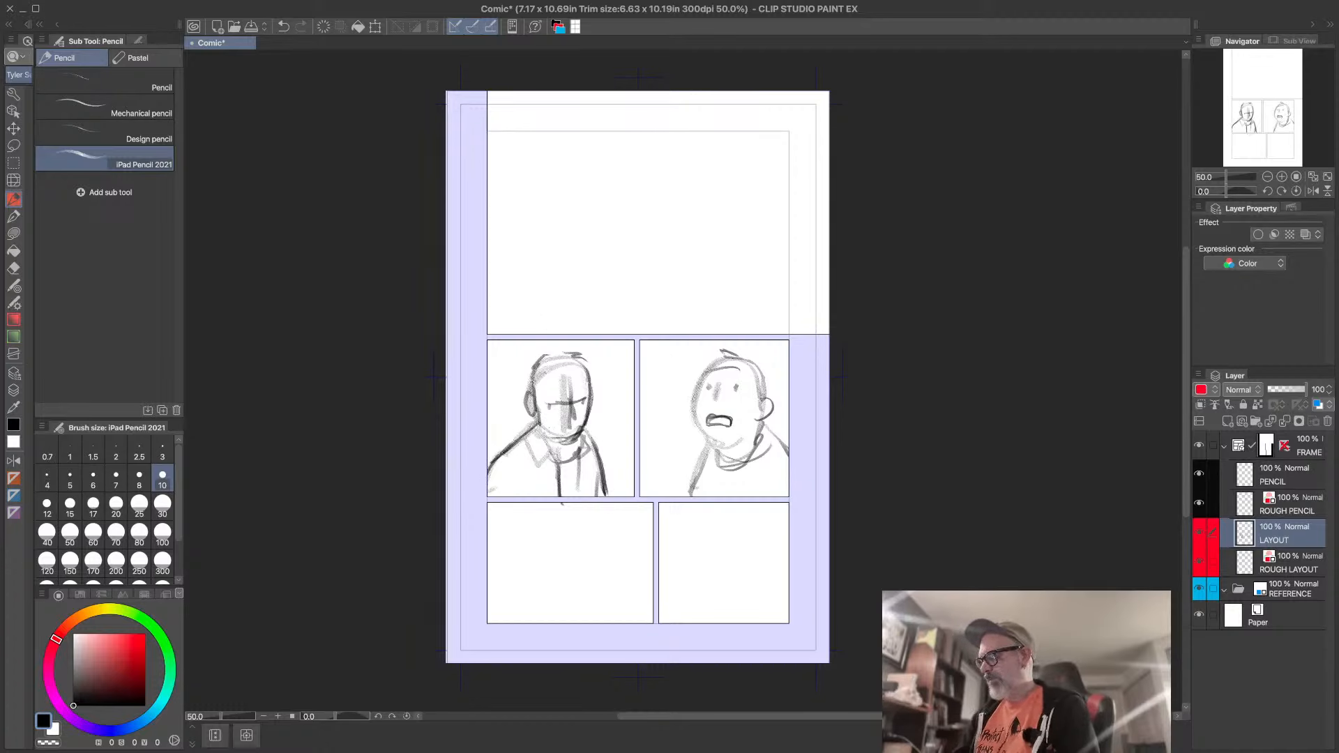
{"action": "mouse_move", "coordinate": [541, 420]}
{"action": "left_mouse_down"}
{"action": "mouse_move", "coordinate": [580, 453]}
{"action": "mouse_move", "coordinate": [564, 444]}
{"action": "left_mouse_up"}
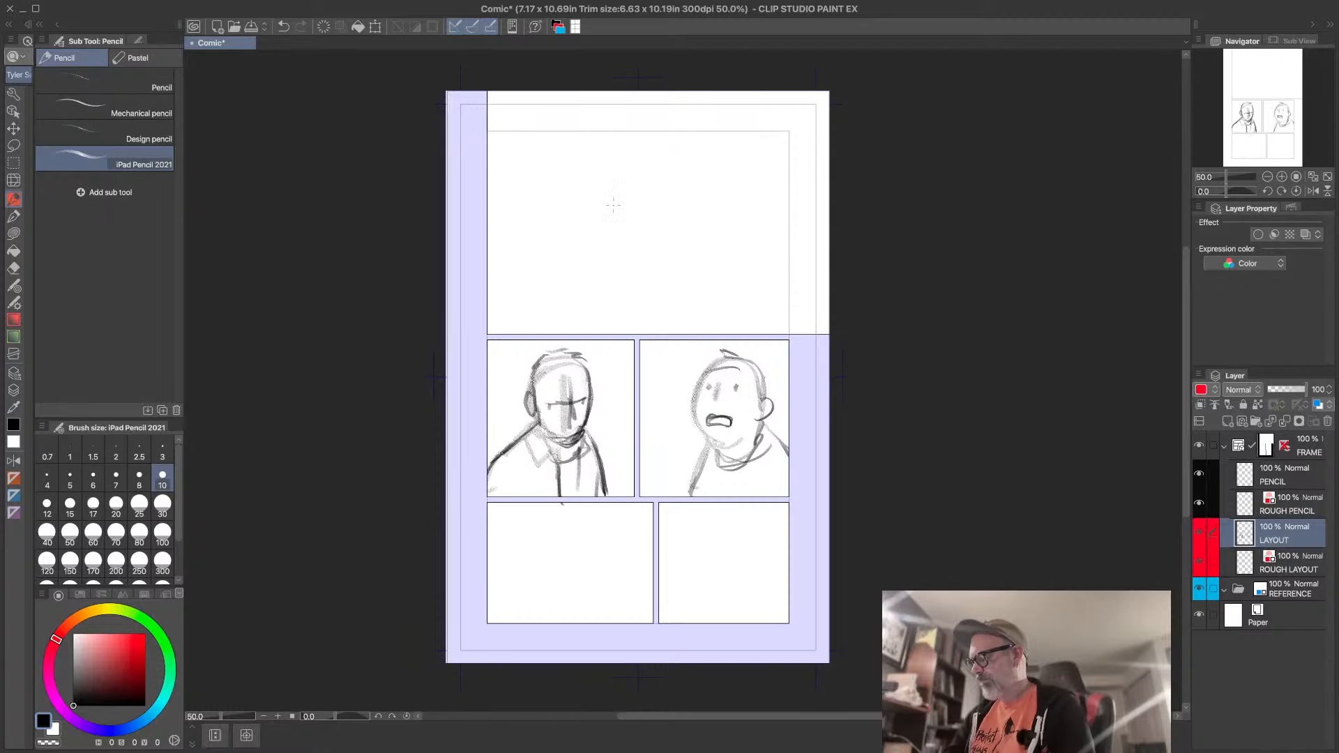
- Rough in a large figure's head and body and a smaller second figure's round head in the top panel
{"action": "mouse_move", "coordinate": [597, 137]}
{"action": "left_mouse_down"}
{"action": "mouse_move", "coordinate": [610, 166]}
{"action": "mouse_move", "coordinate": [606, 120]}
{"action": "mouse_move", "coordinate": [624, 139]}
{"action": "mouse_move", "coordinate": [576, 166]}
{"action": "mouse_move", "coordinate": [629, 192]}
{"action": "mouse_move", "coordinate": [630, 293]}
{"action": "left_mouse_up"}
{"action": "mouse_move", "coordinate": [582, 165]}
{"action": "left_mouse_down"}
{"action": "mouse_move", "coordinate": [536, 203]}
{"action": "mouse_move", "coordinate": [520, 293]}
{"action": "mouse_move", "coordinate": [537, 202]}
{"action": "left_mouse_up"}
{"action": "mouse_move", "coordinate": [554, 178]}
{"action": "left_mouse_down"}
{"action": "mouse_move", "coordinate": [601, 167]}
{"action": "mouse_move", "coordinate": [628, 202]}
{"action": "mouse_move", "coordinate": [647, 312]}
{"action": "left_mouse_up"}
{"action": "mouse_move", "coordinate": [715, 183]}
{"action": "left_mouse_down"}
{"action": "mouse_move", "coordinate": [728, 237]}
{"action": "mouse_move", "coordinate": [706, 223]}
{"action": "mouse_move", "coordinate": [746, 192]}
{"action": "left_mouse_up"}
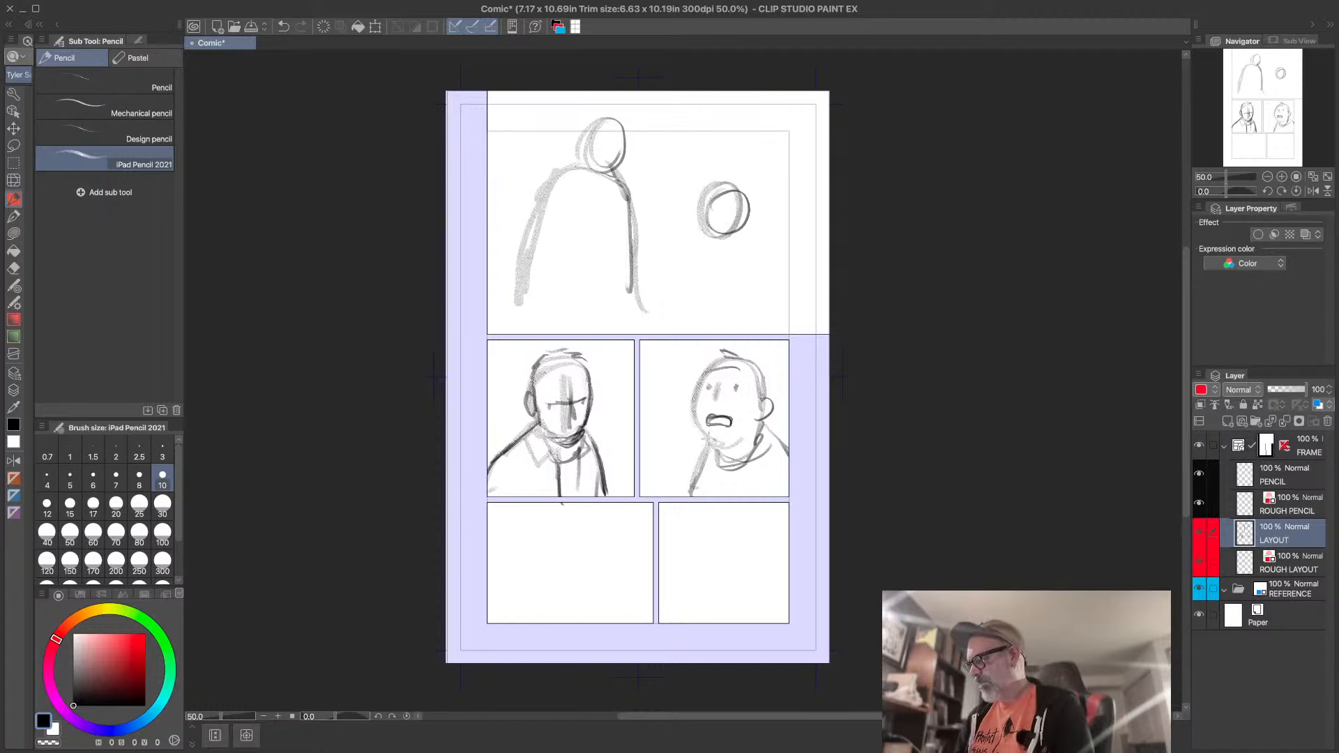
- Extend the shoulder and arm lines of the worried character toward the lower left corner of the right middle panel
{"action": "left_click_drag", "start_coordinate": [682, 468], "coordinate": [641, 494]}
{"action": "left_click_drag", "start_coordinate": [702, 447], "coordinate": [666, 470]}
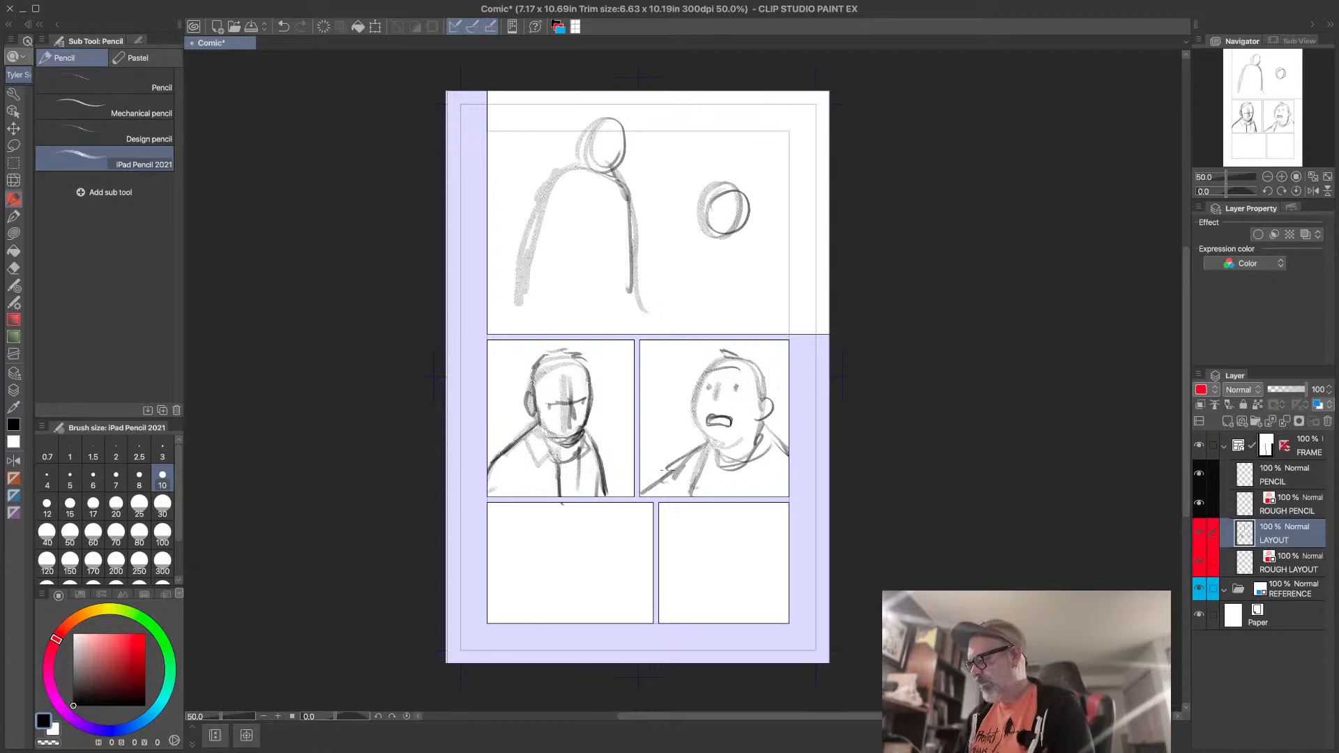
- Sketch the face, torso and bent arms of the smaller figure in the top panel
{"action": "mouse_move", "coordinate": [718, 187]}
{"action": "left_mouse_down"}
{"action": "mouse_move", "coordinate": [725, 244]}
{"action": "mouse_move", "coordinate": [725, 223]}
{"action": "mouse_move", "coordinate": [664, 264]}
{"action": "left_mouse_up"}
{"action": "left_click_drag", "start_coordinate": [662, 265], "coordinate": [700, 284]}
{"action": "left_click_drag", "start_coordinate": [693, 232], "coordinate": [673, 283]}
{"action": "mouse_move", "coordinate": [673, 281]}
{"action": "left_mouse_down"}
{"action": "mouse_move", "coordinate": [706, 275]}
{"action": "mouse_move", "coordinate": [685, 283]}
{"action": "left_mouse_up"}
{"action": "mouse_move", "coordinate": [710, 278]}
{"action": "left_mouse_down"}
{"action": "mouse_move", "coordinate": [661, 279]}
{"action": "mouse_move", "coordinate": [706, 266]}
{"action": "mouse_move", "coordinate": [706, 289]}
{"action": "left_mouse_up"}
{"action": "mouse_move", "coordinate": [743, 234]}
{"action": "left_mouse_down"}
{"action": "mouse_move", "coordinate": [746, 304]}
{"action": "mouse_move", "coordinate": [764, 270]}
{"action": "left_mouse_up"}
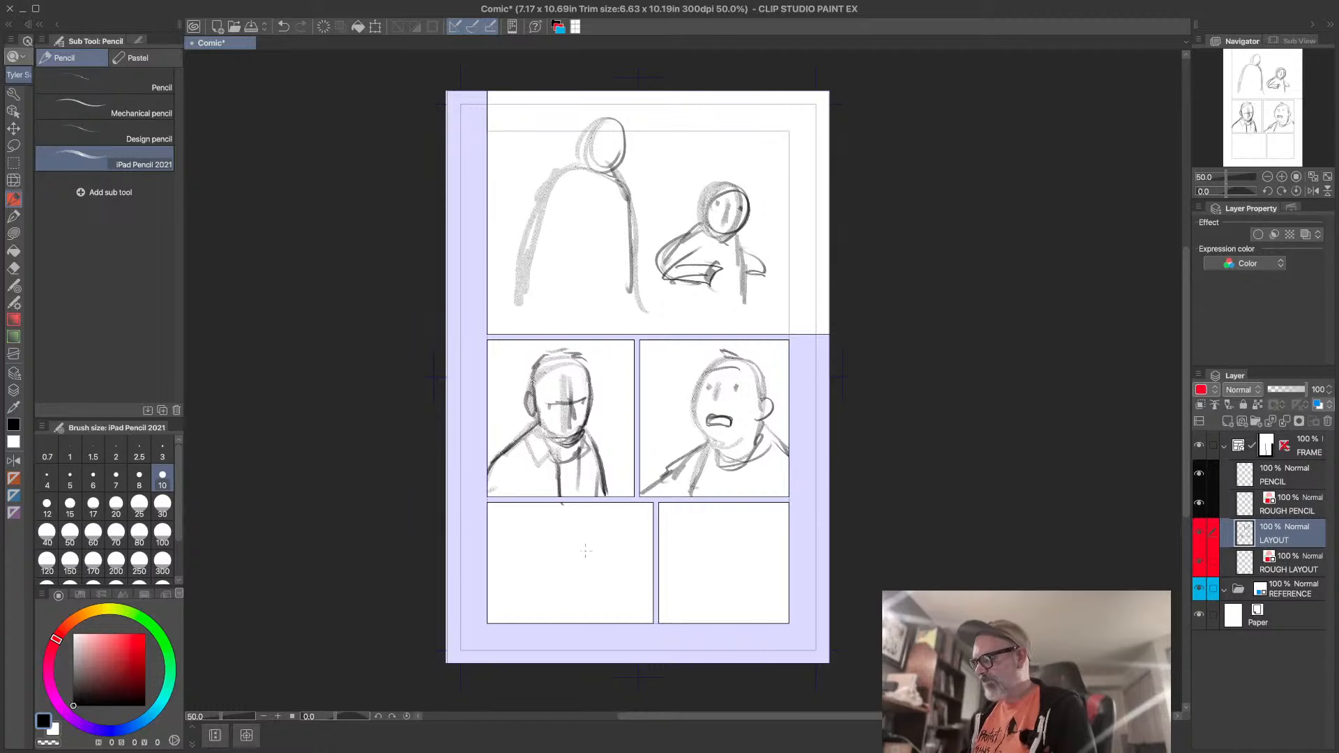
- Sketch a tiny full-body figure with outstretched arms in the left panel of the bottom row
{"action": "mouse_move", "coordinate": [568, 556]}
{"action": "left_mouse_down"}
{"action": "mouse_move", "coordinate": [562, 570]}
{"action": "mouse_move", "coordinate": [592, 569]}
{"action": "mouse_move", "coordinate": [563, 579]}
{"action": "left_mouse_up"}
{"action": "mouse_move", "coordinate": [559, 575]}
{"action": "left_mouse_down"}
{"action": "mouse_move", "coordinate": [562, 608]}
{"action": "mouse_move", "coordinate": [586, 607]}
{"action": "mouse_move", "coordinate": [557, 605]}
{"action": "left_mouse_up"}
{"action": "left_click_drag", "start_coordinate": [556, 606], "coordinate": [587, 604]}
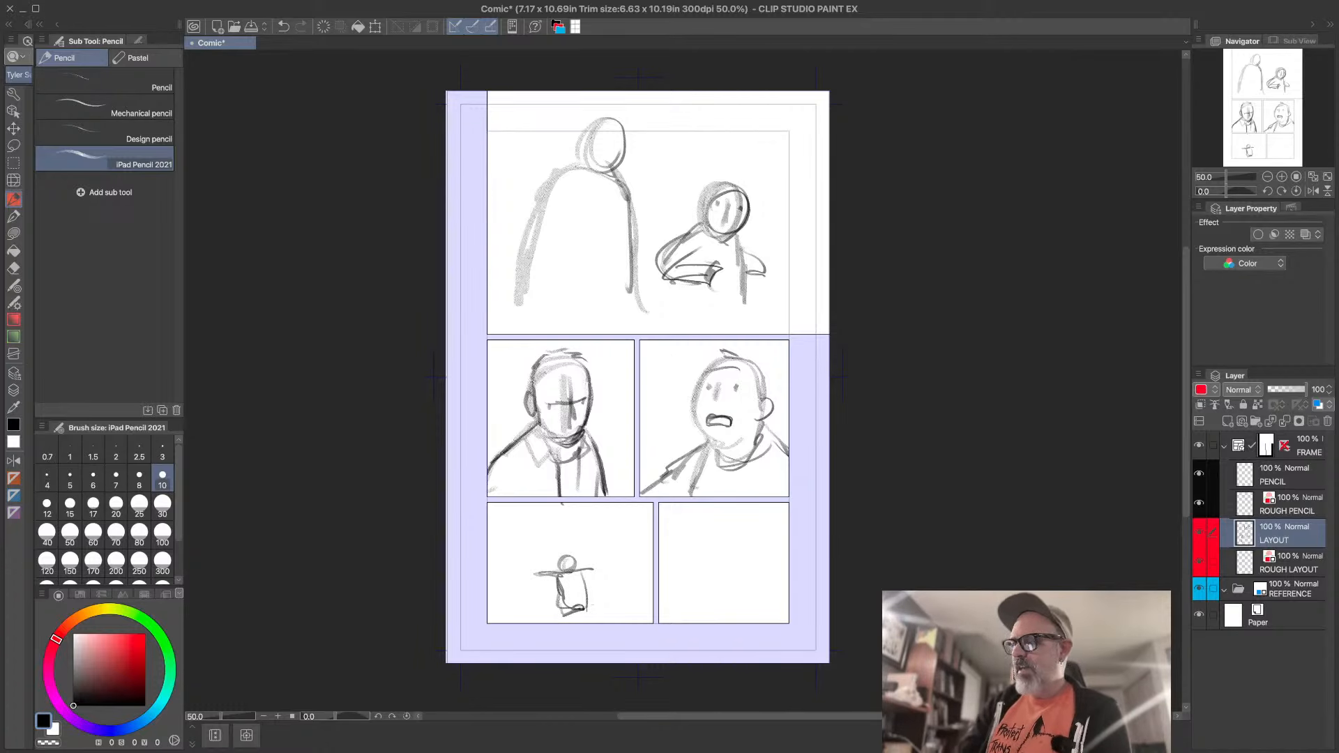
{"action": "left_click", "coordinate": [13, 354]}
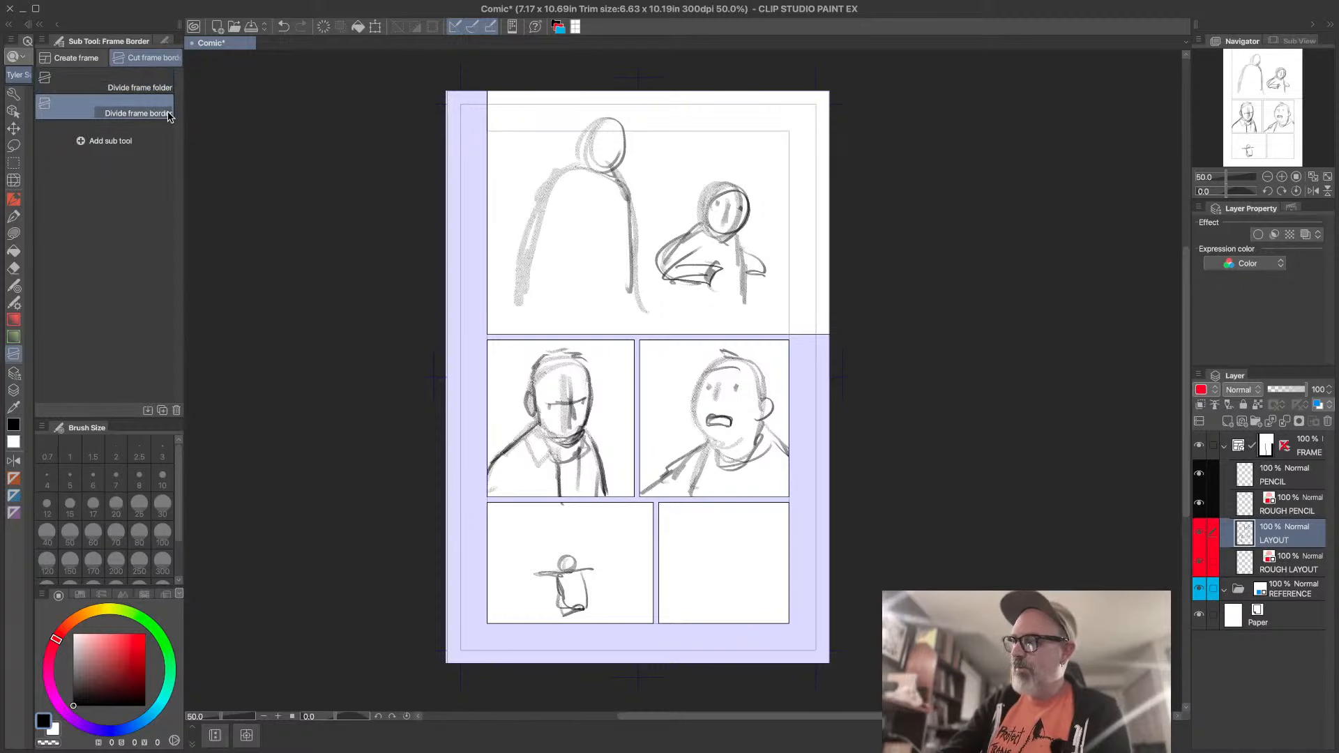
{"action": "left_click", "coordinate": [155, 87]}
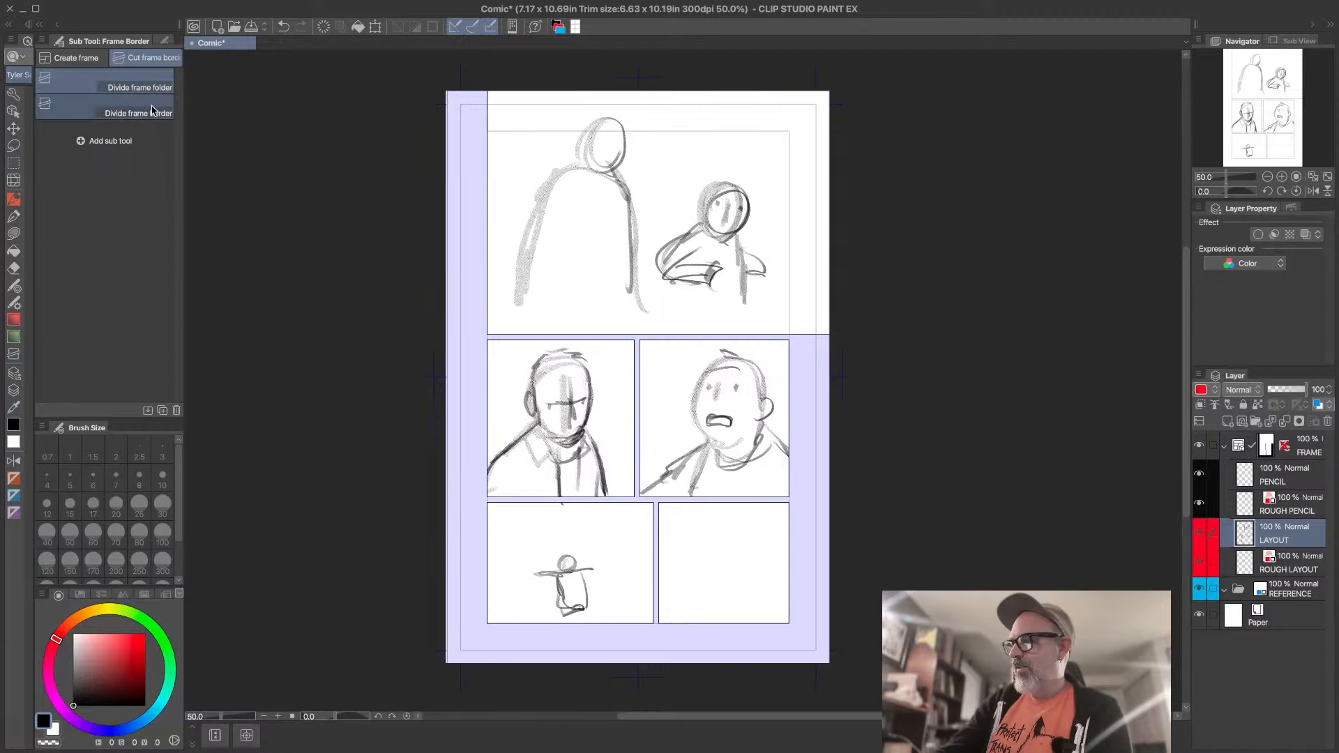
{"action": "left_click", "coordinate": [152, 106]}
{"action": "left_click", "coordinate": [153, 79]}
{"action": "left_click", "coordinate": [154, 107]}
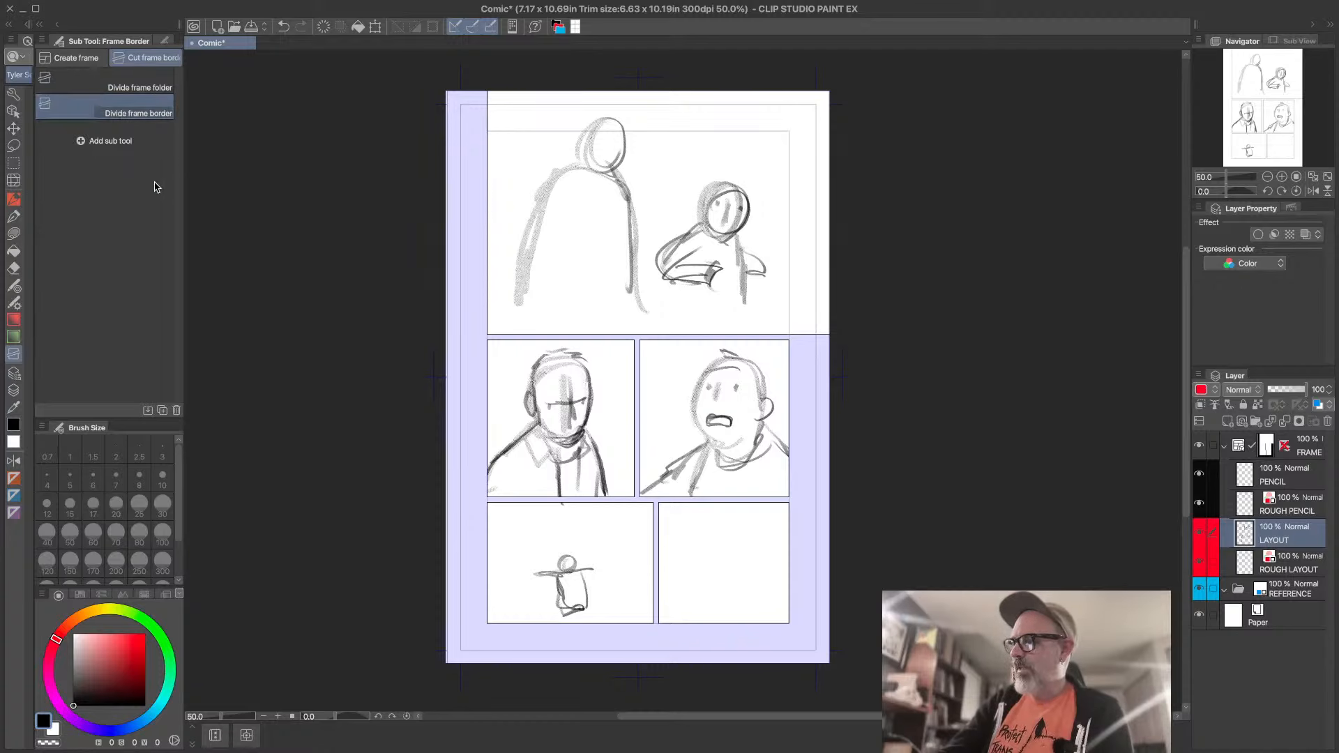
- With the iPad Pencil 2021, sketch the tiny figure's legs and darken its outstretched left-hand arm in the bottom-left panel
{"action": "left_click", "coordinate": [13, 199]}
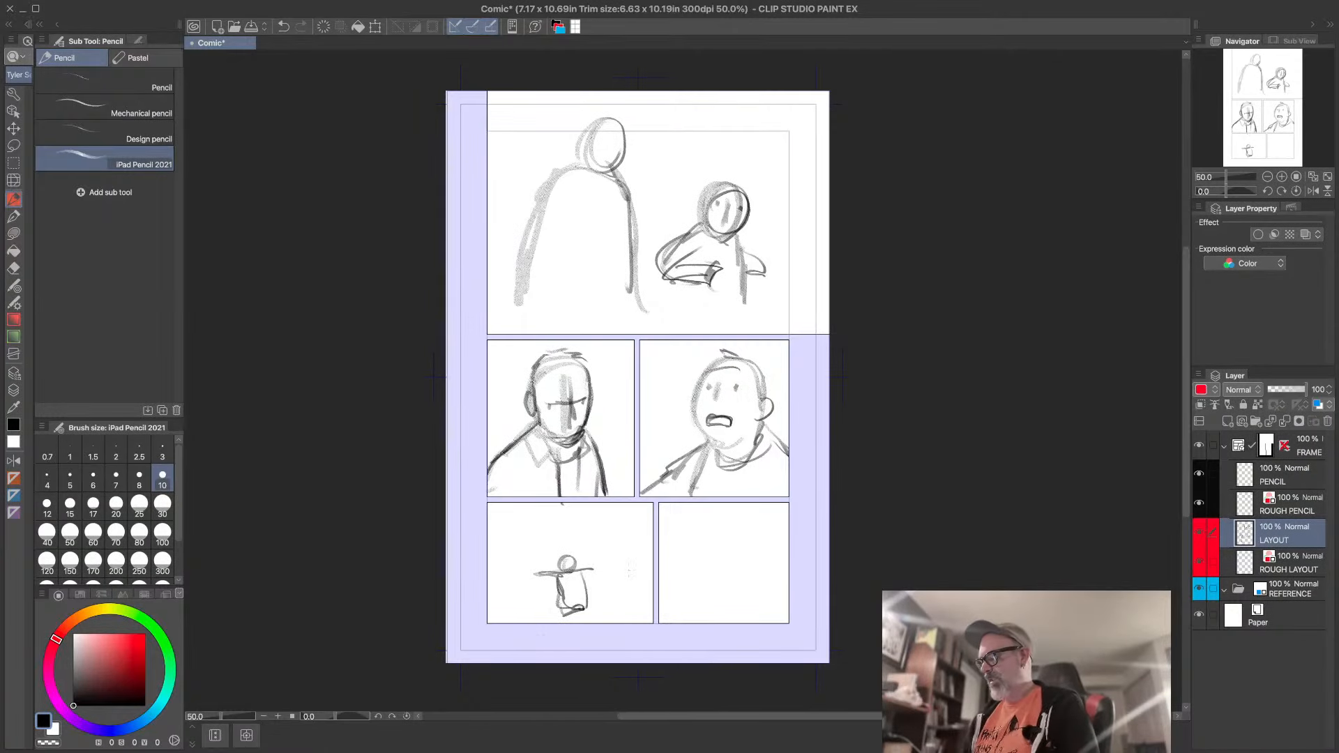
{"action": "mouse_move", "coordinate": [562, 597]}
{"action": "left_mouse_down"}
{"action": "mouse_move", "coordinate": [557, 627]}
{"action": "mouse_move", "coordinate": [594, 626]}
{"action": "left_mouse_up"}
{"action": "left_click_drag", "start_coordinate": [558, 573], "coordinate": [532, 576]}
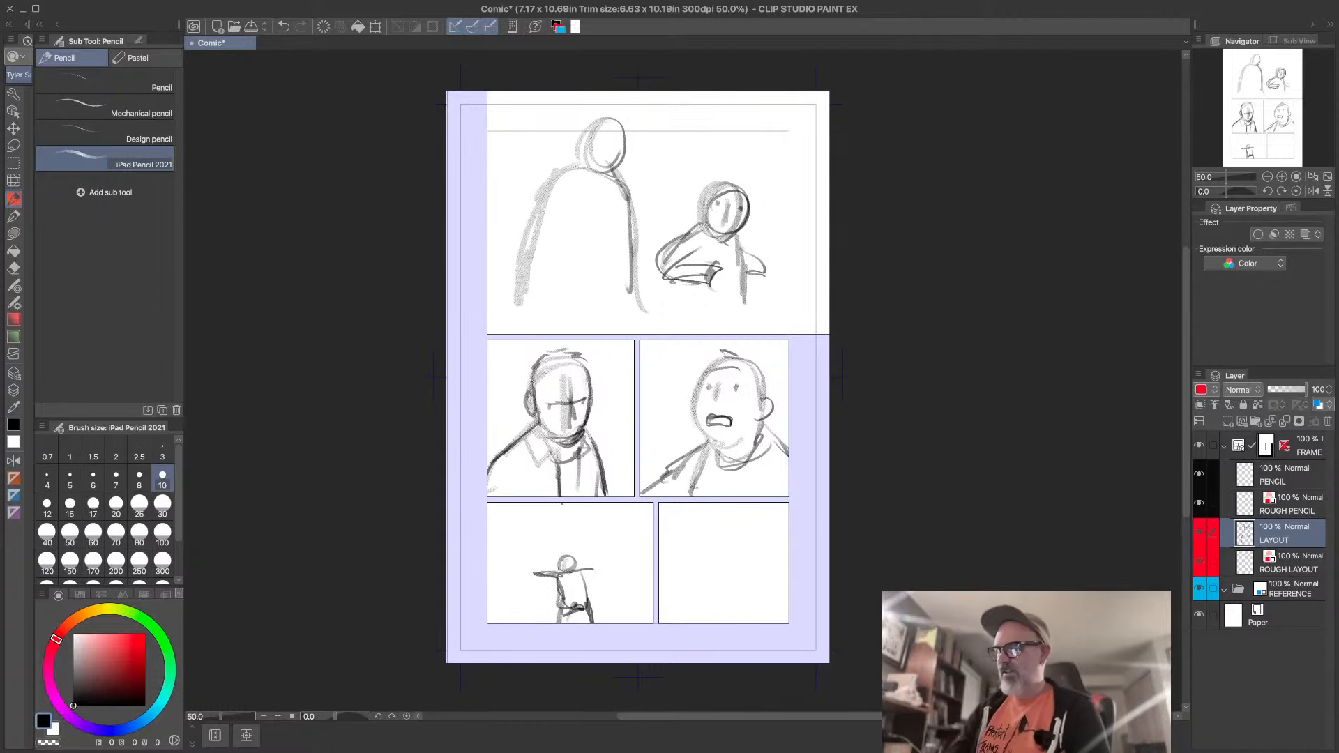
{"action": "left_click", "coordinate": [13, 353]}
{"action": "left_click", "coordinate": [155, 115]}
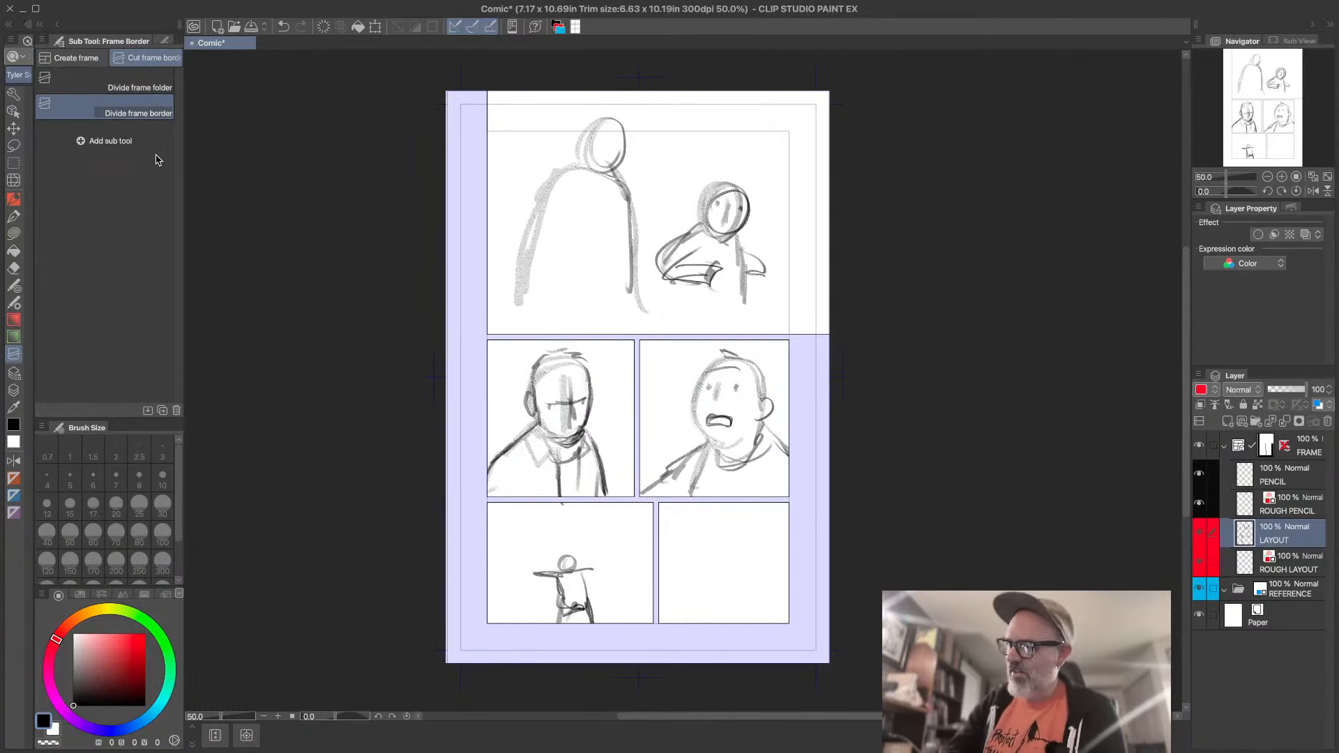
{"action": "left_click", "coordinate": [95, 58]}
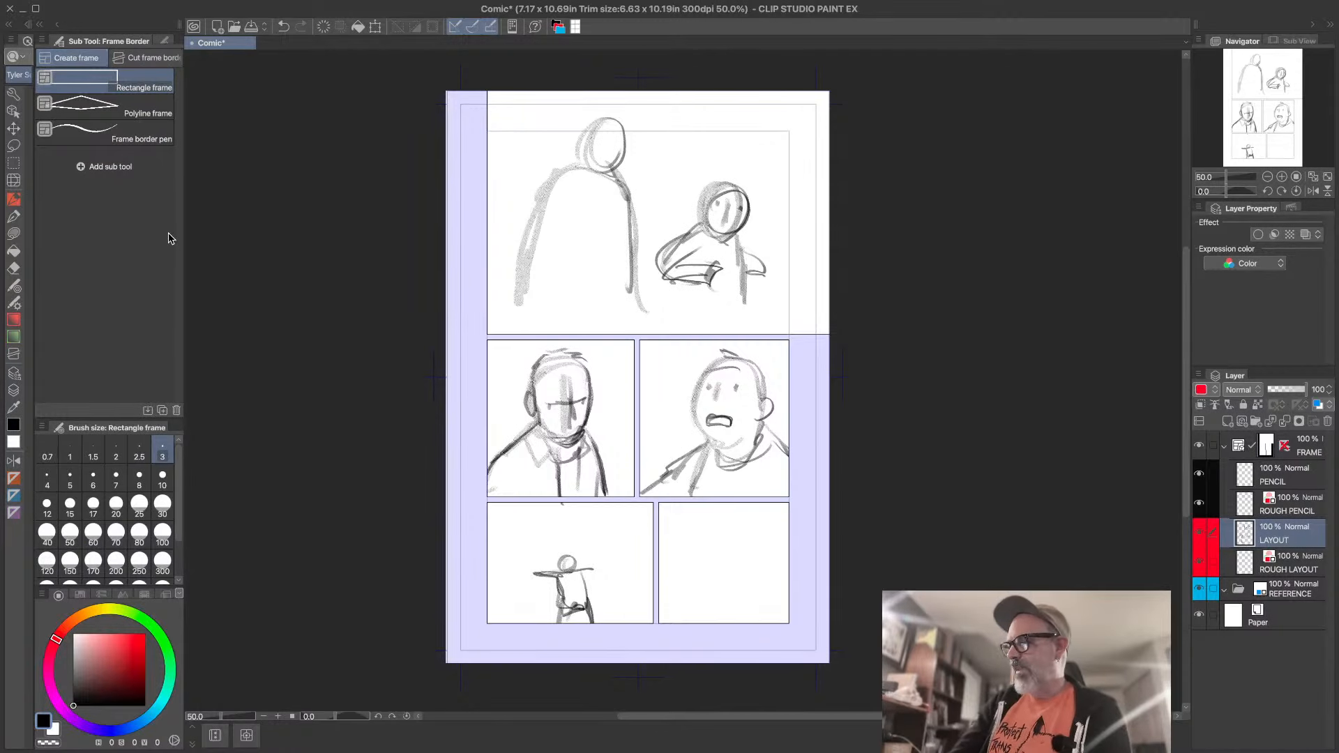
{"action": "left_click", "coordinate": [141, 59]}
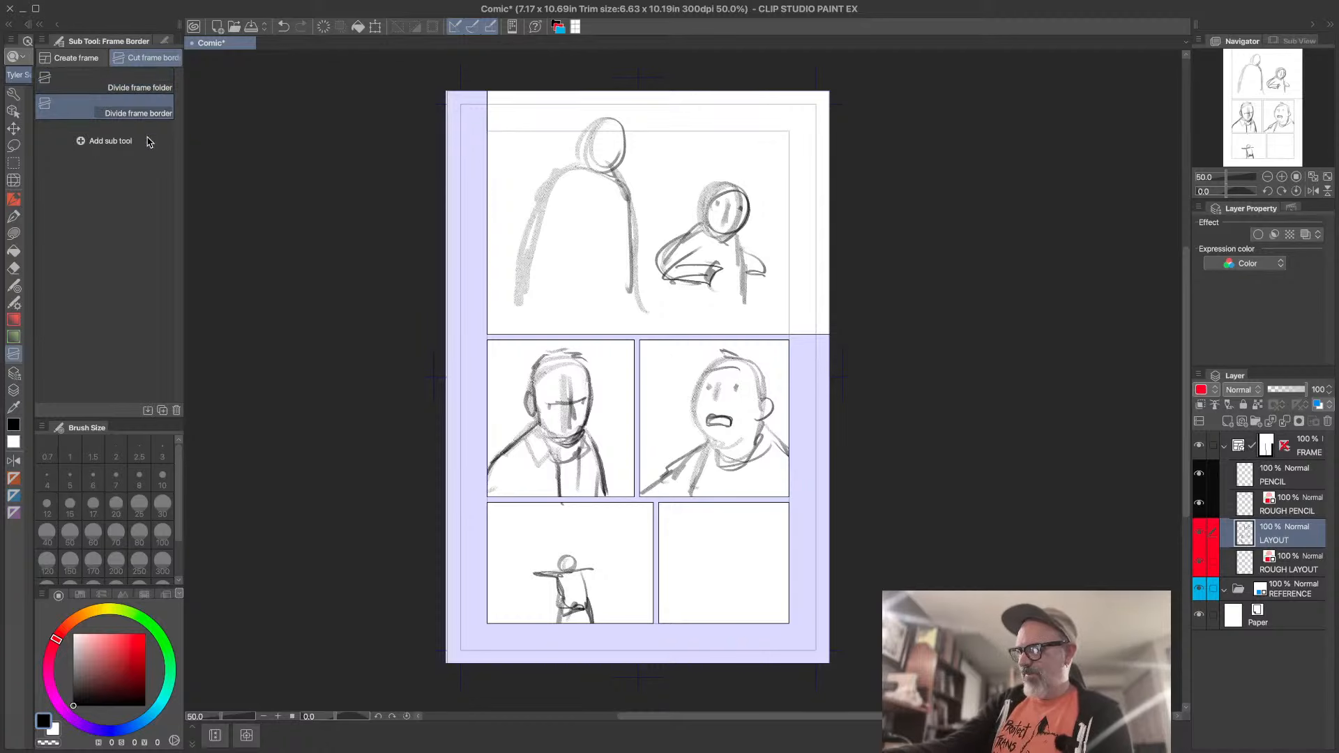
- Lengthen the tiny figure's right-hand arm with the pencil and sketch the small hand at its end
{"action": "left_click", "coordinate": [14, 200]}
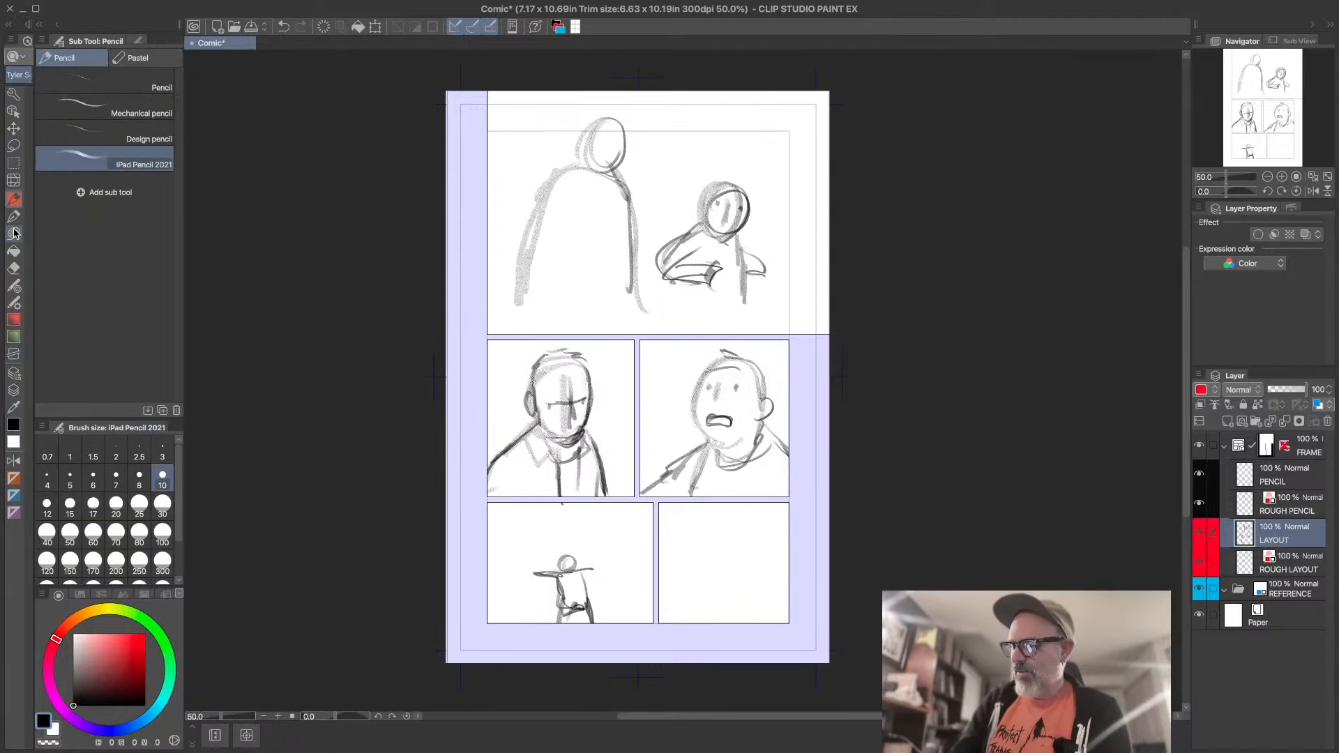
{"action": "left_click_drag", "start_coordinate": [583, 572], "coordinate": [603, 570]}
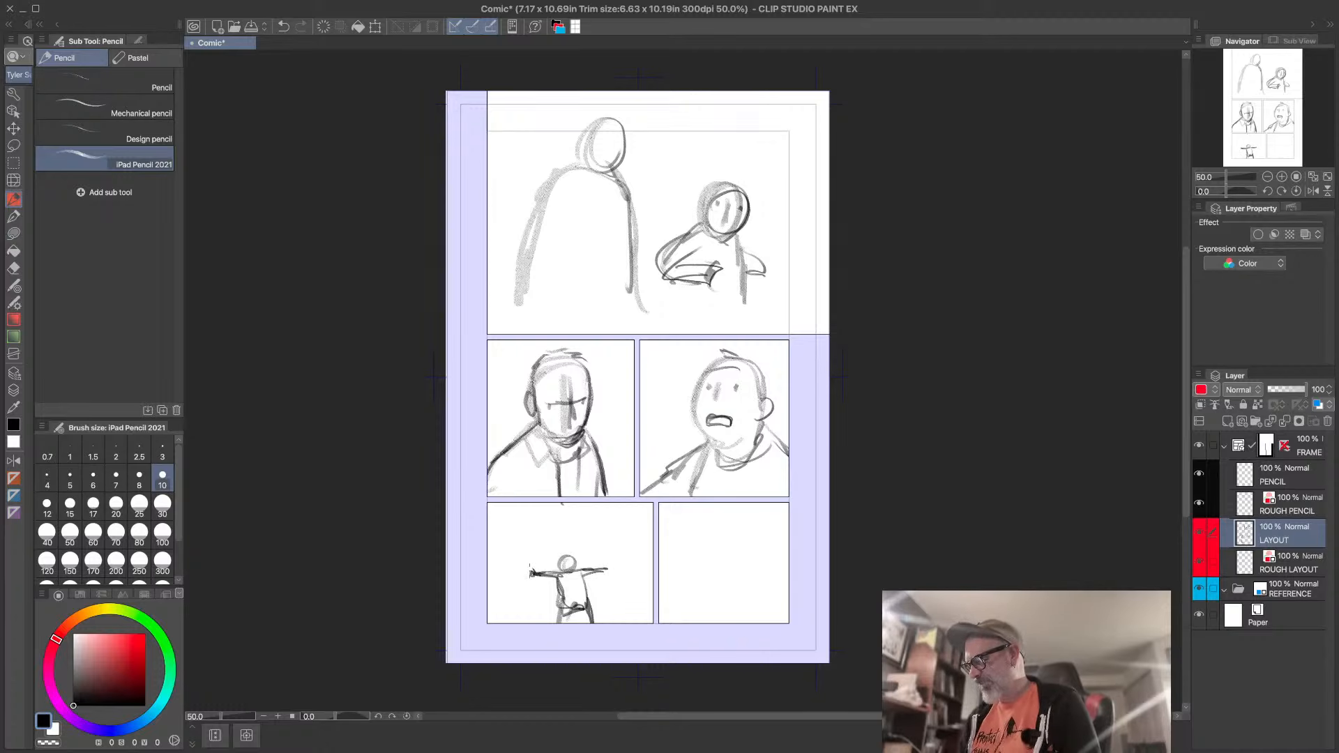
{"action": "left_click_drag", "start_coordinate": [605, 562], "coordinate": [611, 573]}
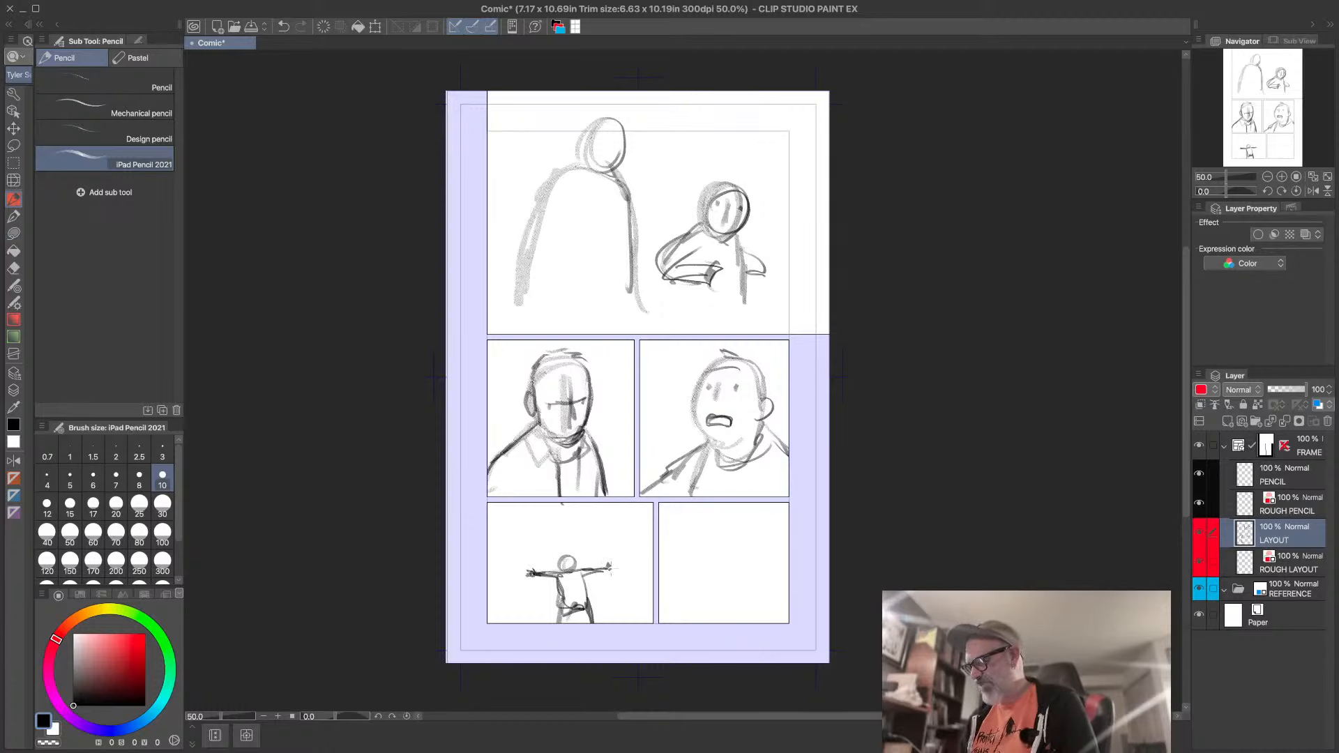
- Sketch a taller second figure behind the tiny one in the bottom-left panel, from its head down to the panel's lower edge
{"action": "mouse_move", "coordinate": [556, 524]}
{"action": "left_mouse_down"}
{"action": "mouse_move", "coordinate": [530, 621]}
{"action": "mouse_move", "coordinate": [559, 561]}
{"action": "mouse_move", "coordinate": [562, 626]}
{"action": "left_mouse_up"}
{"action": "left_click_drag", "start_coordinate": [565, 580], "coordinate": [566, 624]}
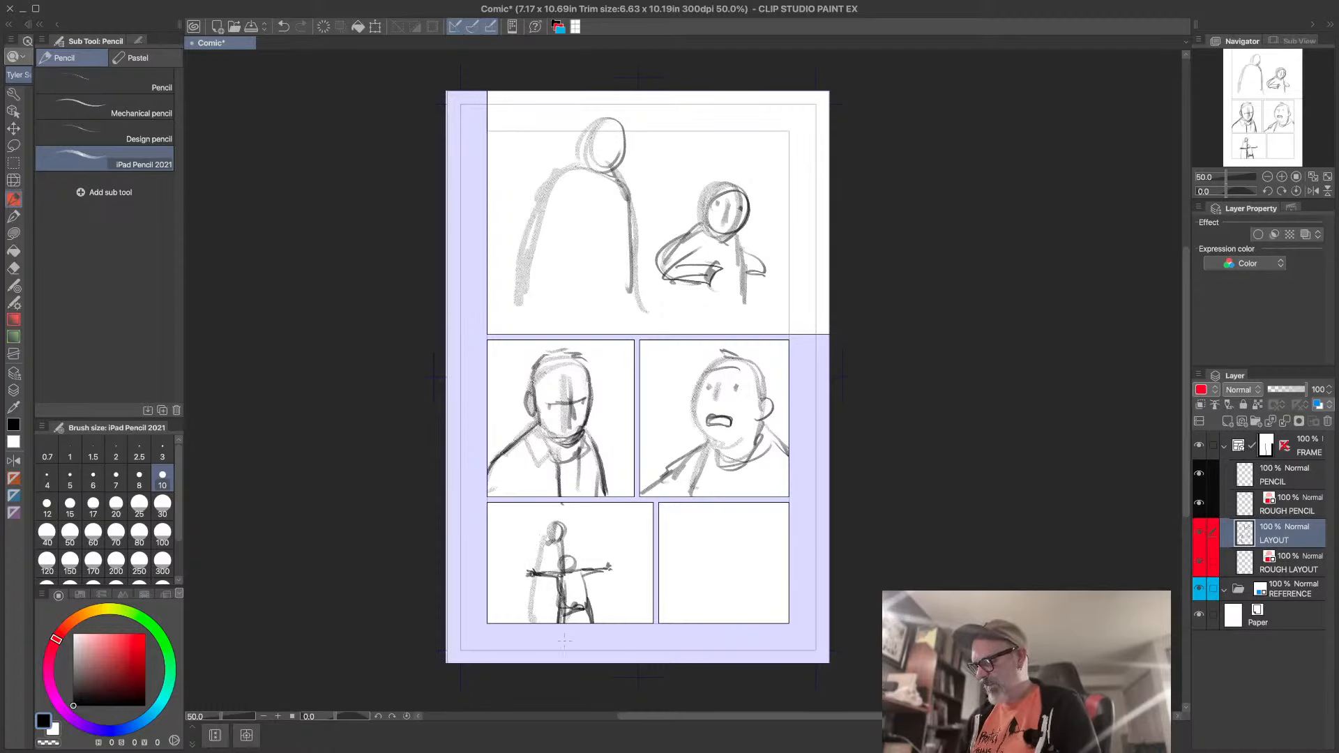
- Add an arm line to the large figure in the top panel and darken its back, shoulder and neck contours
{"action": "mouse_move", "coordinate": [628, 200]}
{"action": "left_mouse_down"}
{"action": "mouse_move", "coordinate": [630, 293]}
{"action": "mouse_move", "coordinate": [606, 222]}
{"action": "mouse_move", "coordinate": [621, 270]}
{"action": "mouse_move", "coordinate": [636, 267]}
{"action": "left_mouse_up"}
{"action": "left_click_drag", "start_coordinate": [558, 181], "coordinate": [515, 320]}
{"action": "left_click_drag", "start_coordinate": [533, 214], "coordinate": [512, 306]}
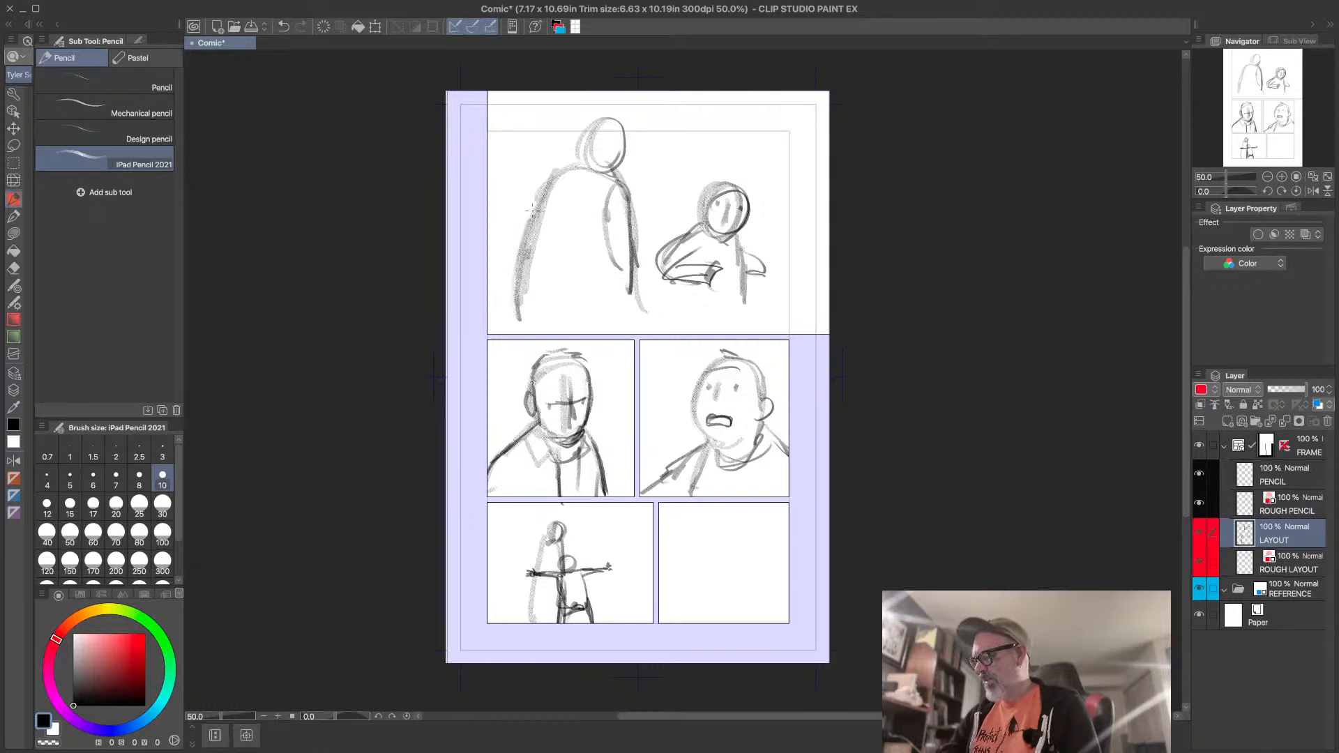
{"action": "left_click_drag", "start_coordinate": [548, 183], "coordinate": [527, 219]}
{"action": "left_click_drag", "start_coordinate": [546, 178], "coordinate": [608, 164]}
- Add the taller figure's shoulder and bent arm in the bottom-left panel and darken the smaller figure's head and body
{"action": "mouse_move", "coordinate": [545, 538]}
{"action": "left_mouse_down"}
{"action": "mouse_move", "coordinate": [520, 574]}
{"action": "mouse_move", "coordinate": [579, 572]}
{"action": "mouse_move", "coordinate": [530, 577]}
{"action": "mouse_move", "coordinate": [531, 604]}
{"action": "mouse_move", "coordinate": [577, 550]}
{"action": "mouse_move", "coordinate": [571, 568]}
{"action": "left_mouse_up"}
{"action": "mouse_move", "coordinate": [582, 568]}
{"action": "left_mouse_down"}
{"action": "mouse_move", "coordinate": [597, 622]}
{"action": "mouse_move", "coordinate": [577, 620]}
{"action": "left_mouse_up"}
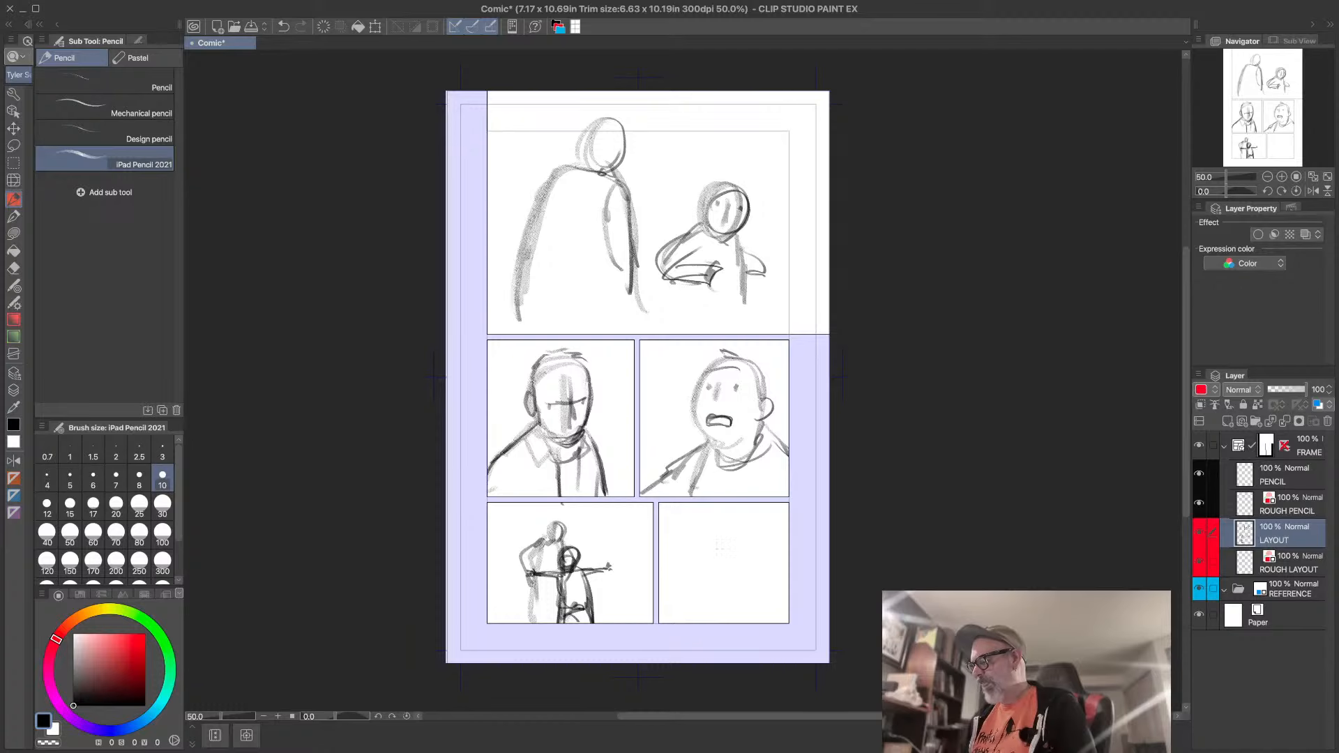
- Rough in the brow line, eyes and nose of a close-up face filling the bottom-right panel
{"action": "left_click_drag", "start_coordinate": [684, 525], "coordinate": [783, 513]}
{"action": "mouse_move", "coordinate": [668, 521]}
{"action": "left_mouse_down"}
{"action": "mouse_move", "coordinate": [771, 518]}
{"action": "mouse_move", "coordinate": [714, 525]}
{"action": "left_mouse_up"}
{"action": "left_click_drag", "start_coordinate": [725, 524], "coordinate": [721, 594]}
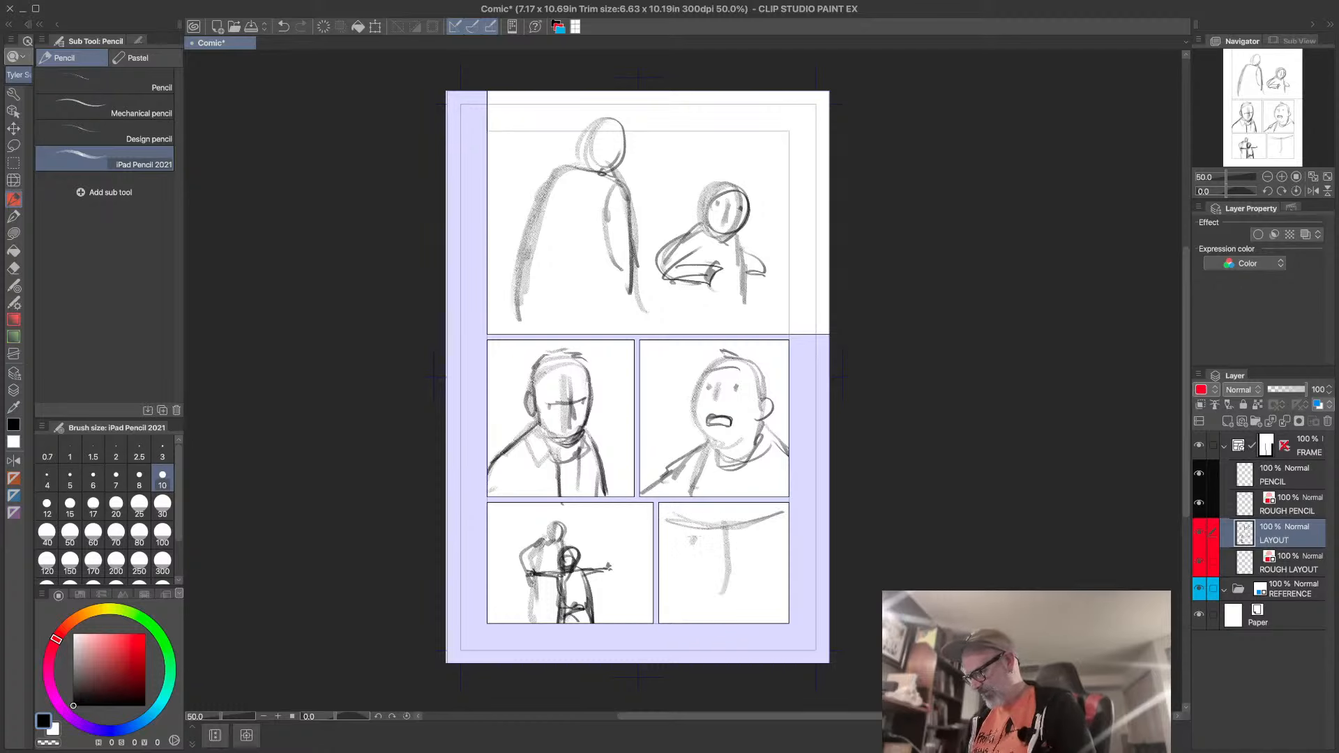
{"action": "mouse_move", "coordinate": [678, 533]}
{"action": "left_mouse_down"}
{"action": "mouse_move", "coordinate": [693, 520]}
{"action": "mouse_move", "coordinate": [753, 538]}
{"action": "left_mouse_up"}
{"action": "left_click_drag", "start_coordinate": [742, 535], "coordinate": [765, 521]}
{"action": "mouse_move", "coordinate": [674, 510]}
{"action": "left_mouse_down"}
{"action": "mouse_move", "coordinate": [748, 500]}
{"action": "mouse_move", "coordinate": [760, 527]}
{"action": "mouse_move", "coordinate": [735, 554]}
{"action": "mouse_move", "coordinate": [716, 532]}
{"action": "mouse_move", "coordinate": [734, 591]}
{"action": "left_mouse_up"}
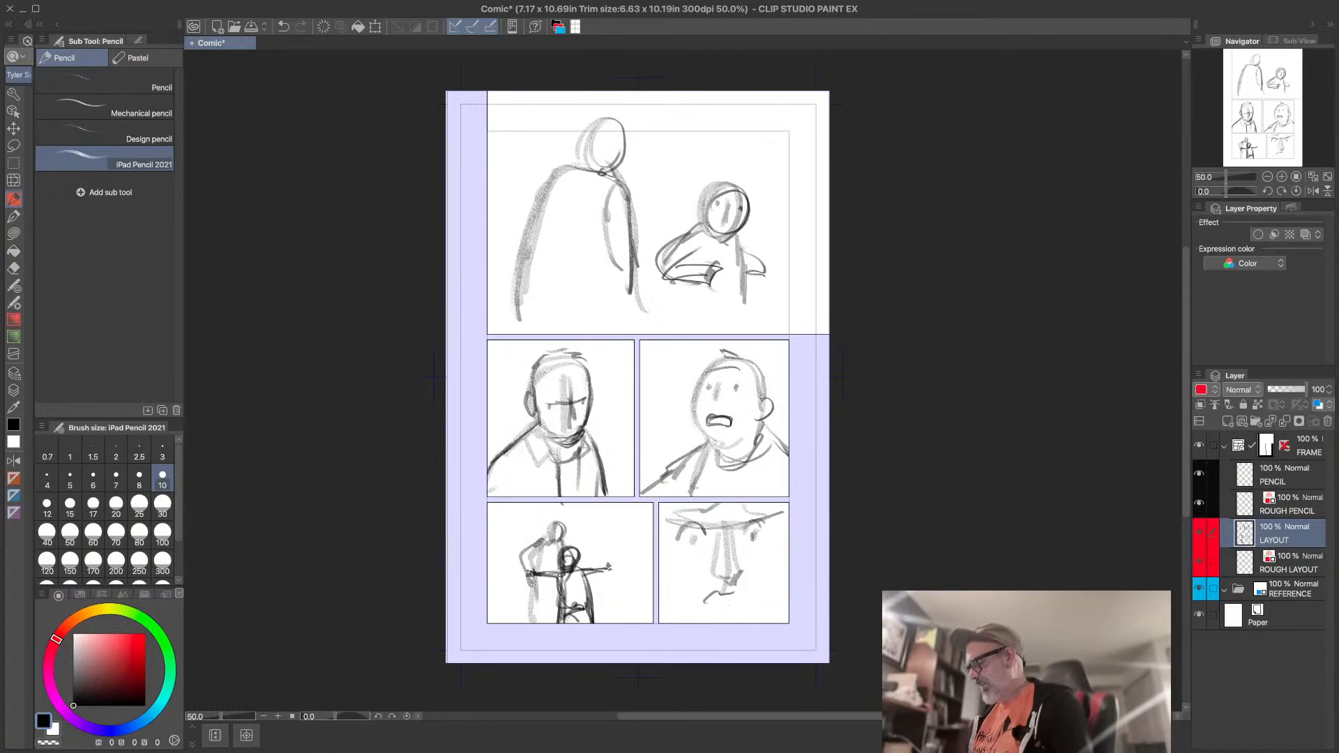
- Sketch the close-up face's mouth and the cheek and jaw contours along both sides of the bottom-right panel
{"action": "mouse_move", "coordinate": [701, 606]}
{"action": "left_mouse_down"}
{"action": "mouse_move", "coordinate": [754, 598]}
{"action": "mouse_move", "coordinate": [703, 607]}
{"action": "mouse_move", "coordinate": [762, 611]}
{"action": "left_mouse_up"}
{"action": "left_click_drag", "start_coordinate": [681, 580], "coordinate": [695, 622]}
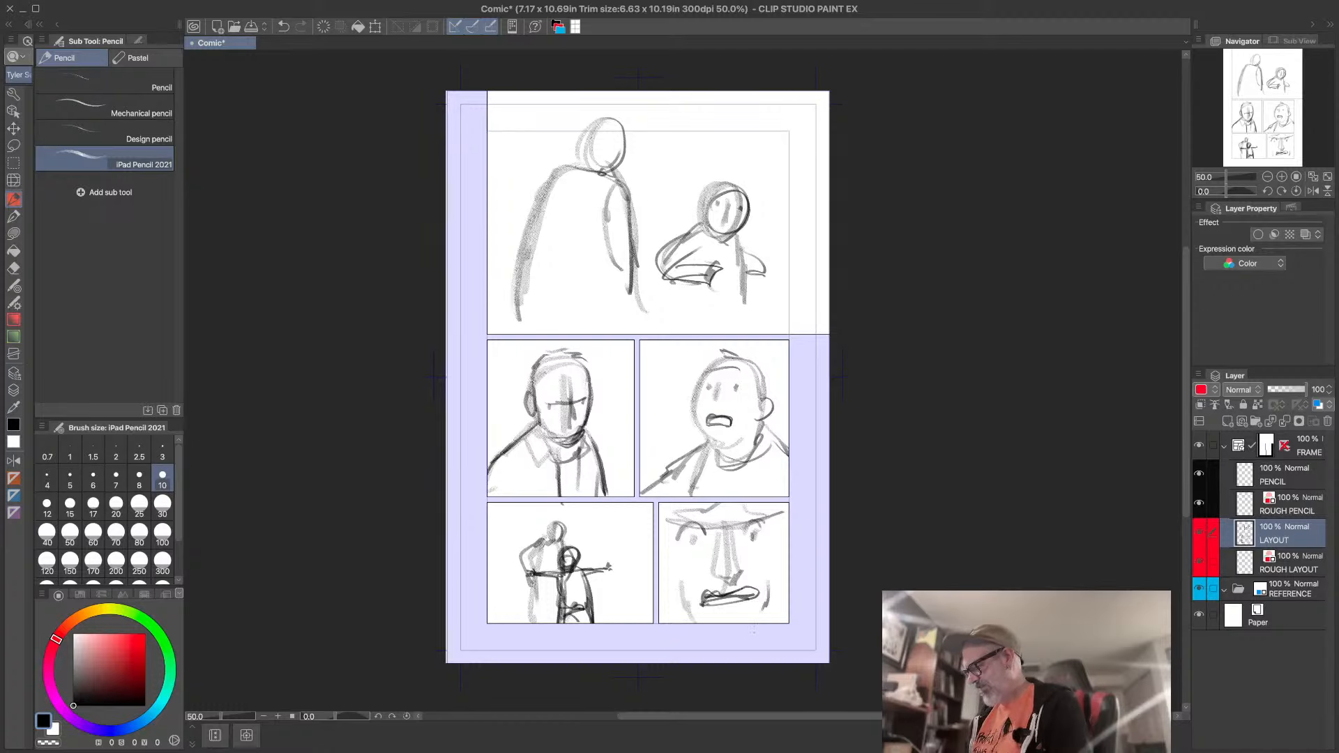
{"action": "left_click_drag", "start_coordinate": [773, 574], "coordinate": [761, 622]}
{"action": "left_click_drag", "start_coordinate": [783, 502], "coordinate": [760, 629]}
{"action": "left_click_drag", "start_coordinate": [687, 593], "coordinate": [666, 622]}
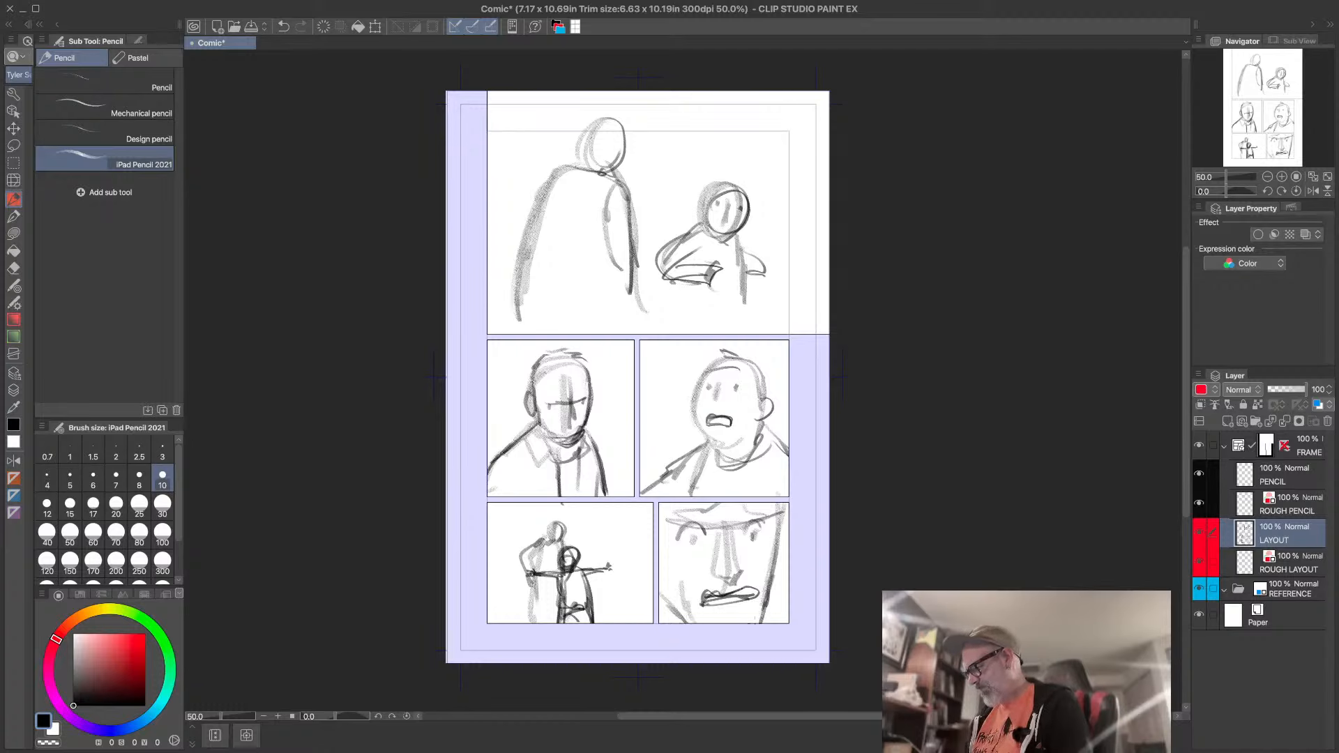
{"action": "left_click_drag", "start_coordinate": [772, 574], "coordinate": [755, 620]}
{"action": "left_click_drag", "start_coordinate": [679, 586], "coordinate": [660, 622]}
- Darken the close-up face's eyes, brows, nose and mouth, and add the chin and heavier side contours
{"action": "mouse_move", "coordinate": [687, 533]}
{"action": "left_mouse_down"}
{"action": "mouse_move", "coordinate": [761, 540]}
{"action": "mouse_move", "coordinate": [757, 521]}
{"action": "mouse_move", "coordinate": [764, 537]}
{"action": "mouse_move", "coordinate": [671, 536]}
{"action": "left_mouse_up"}
{"action": "left_click_drag", "start_coordinate": [780, 522], "coordinate": [708, 577]}
{"action": "mouse_move", "coordinate": [735, 520]}
{"action": "left_mouse_down"}
{"action": "mouse_move", "coordinate": [738, 582]}
{"action": "mouse_move", "coordinate": [717, 593]}
{"action": "mouse_move", "coordinate": [754, 585]}
{"action": "mouse_move", "coordinate": [753, 600]}
{"action": "left_mouse_up"}
{"action": "mouse_move", "coordinate": [718, 605]}
{"action": "left_mouse_down"}
{"action": "mouse_move", "coordinate": [753, 595]}
{"action": "mouse_move", "coordinate": [740, 605]}
{"action": "left_mouse_up"}
{"action": "mouse_move", "coordinate": [728, 605]}
{"action": "left_mouse_down"}
{"action": "mouse_move", "coordinate": [753, 604]}
{"action": "mouse_move", "coordinate": [739, 604]}
{"action": "mouse_move", "coordinate": [758, 623]}
{"action": "left_mouse_up"}
{"action": "left_click_drag", "start_coordinate": [788, 516], "coordinate": [765, 593]}
{"action": "left_click_drag", "start_coordinate": [671, 576], "coordinate": [662, 622]}
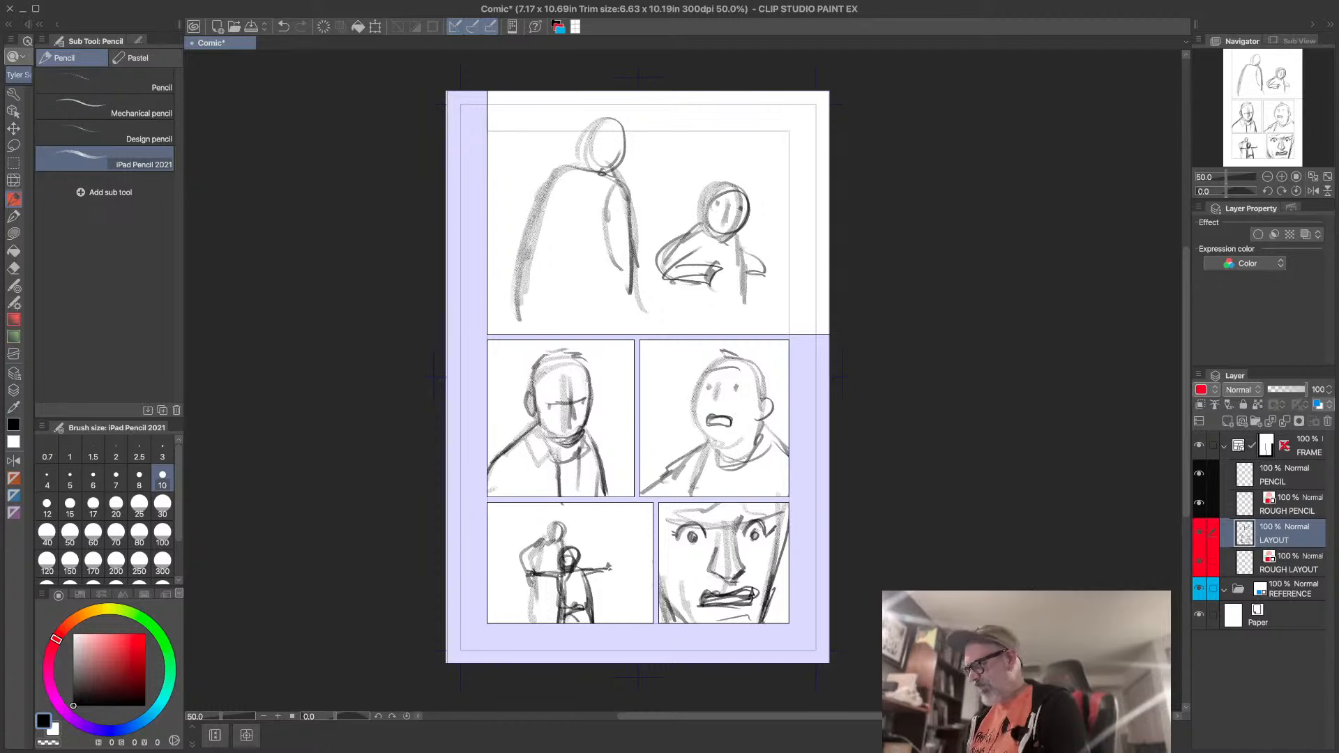
- Extend the large figure's right-hand body line down to the lower edge of the top panel
{"action": "left_click_drag", "start_coordinate": [635, 284], "coordinate": [624, 334]}
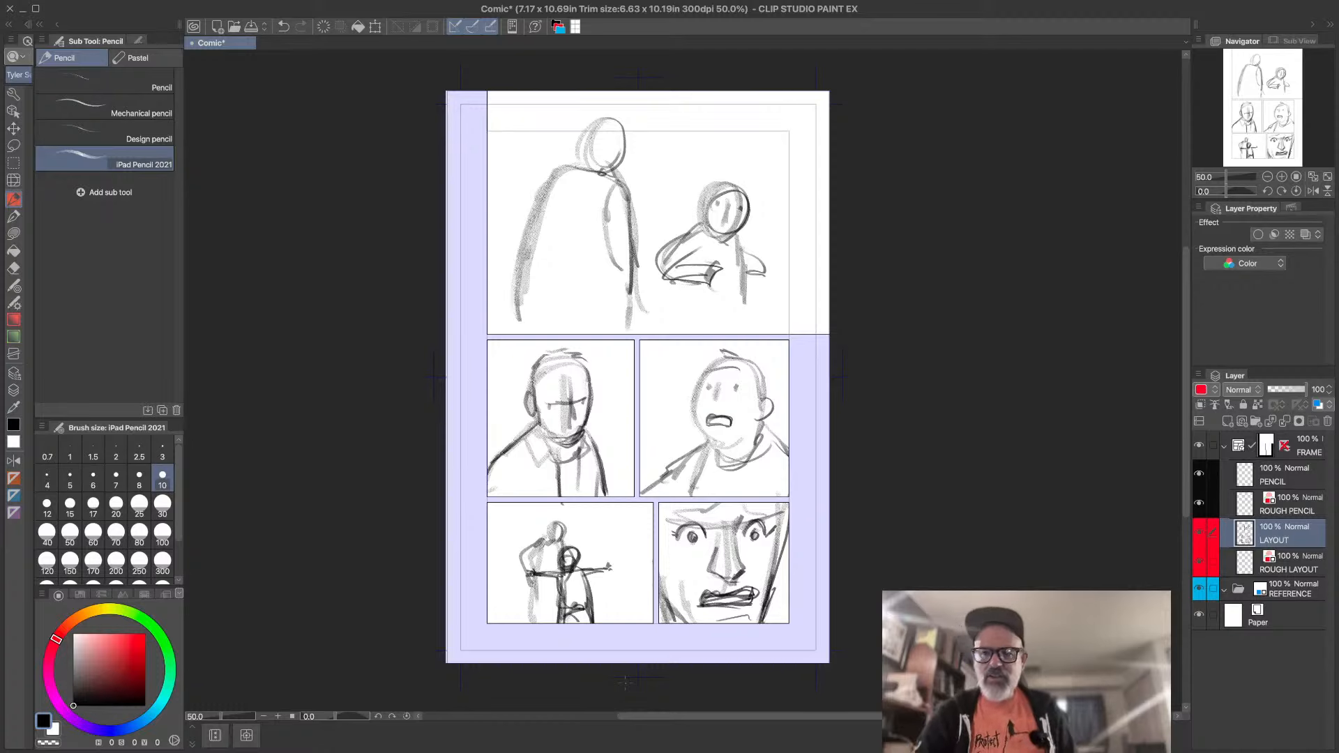
- Select the FRAME folder's borders with the Object tool and try pulling the top panel's lower-right corner up and inward, undoing each attempt
{"action": "left_click", "coordinate": [1306, 453]}
{"action": "left_click", "coordinate": [13, 110]}
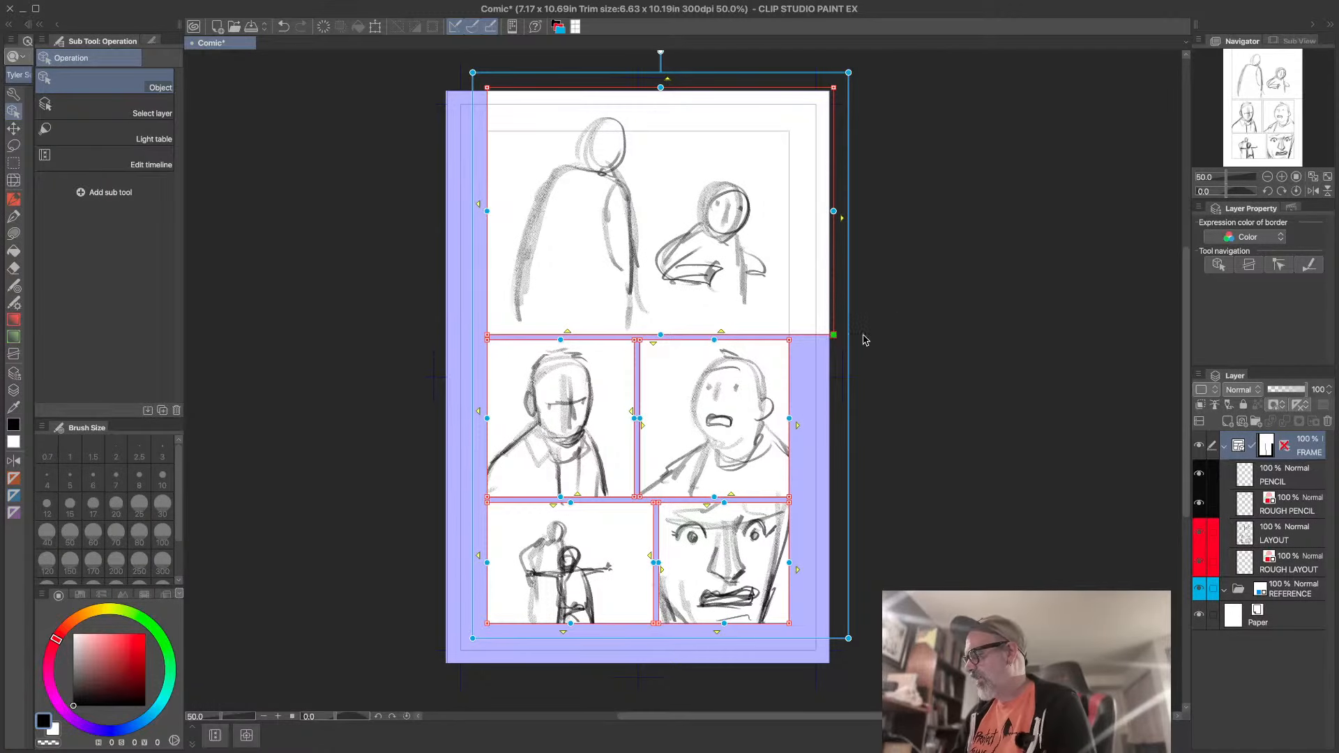
{"action": "left_click_drag", "start_coordinate": [835, 337], "coordinate": [789, 262]}
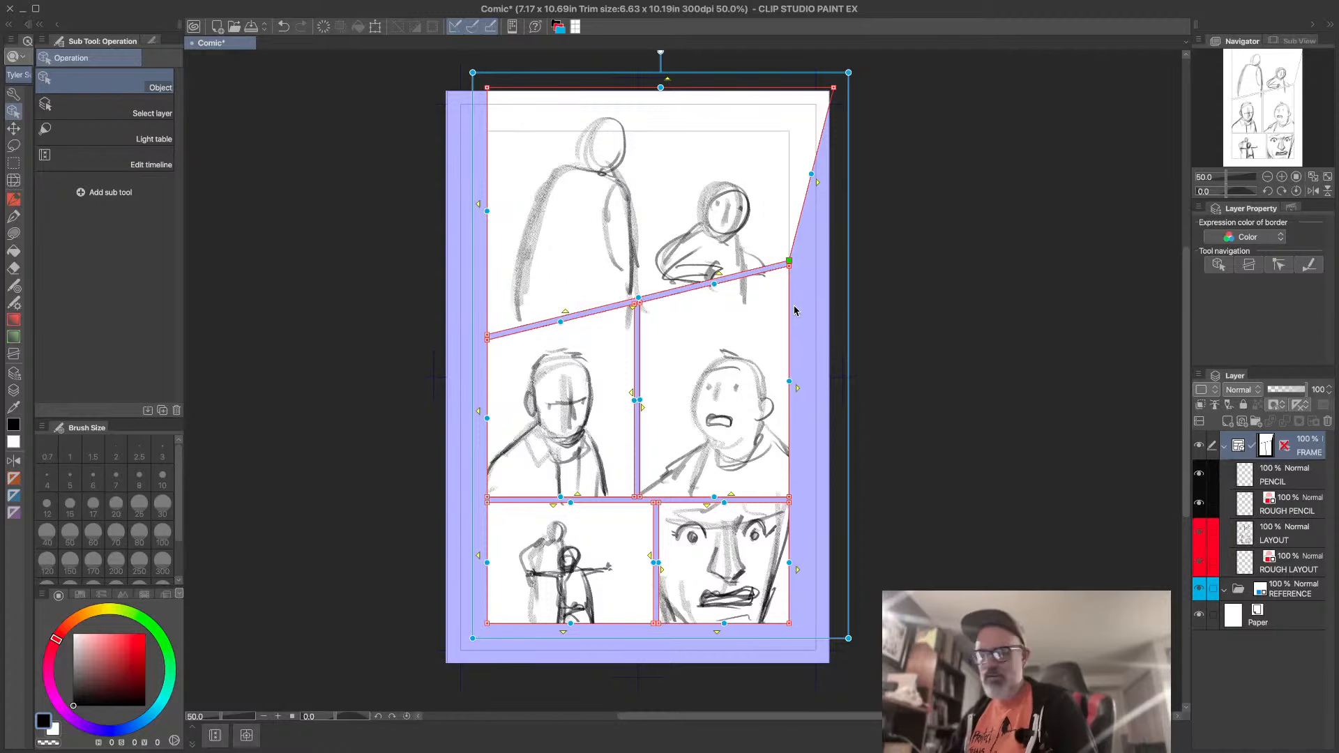
{"action": "key", "text": "ctrl+z"}
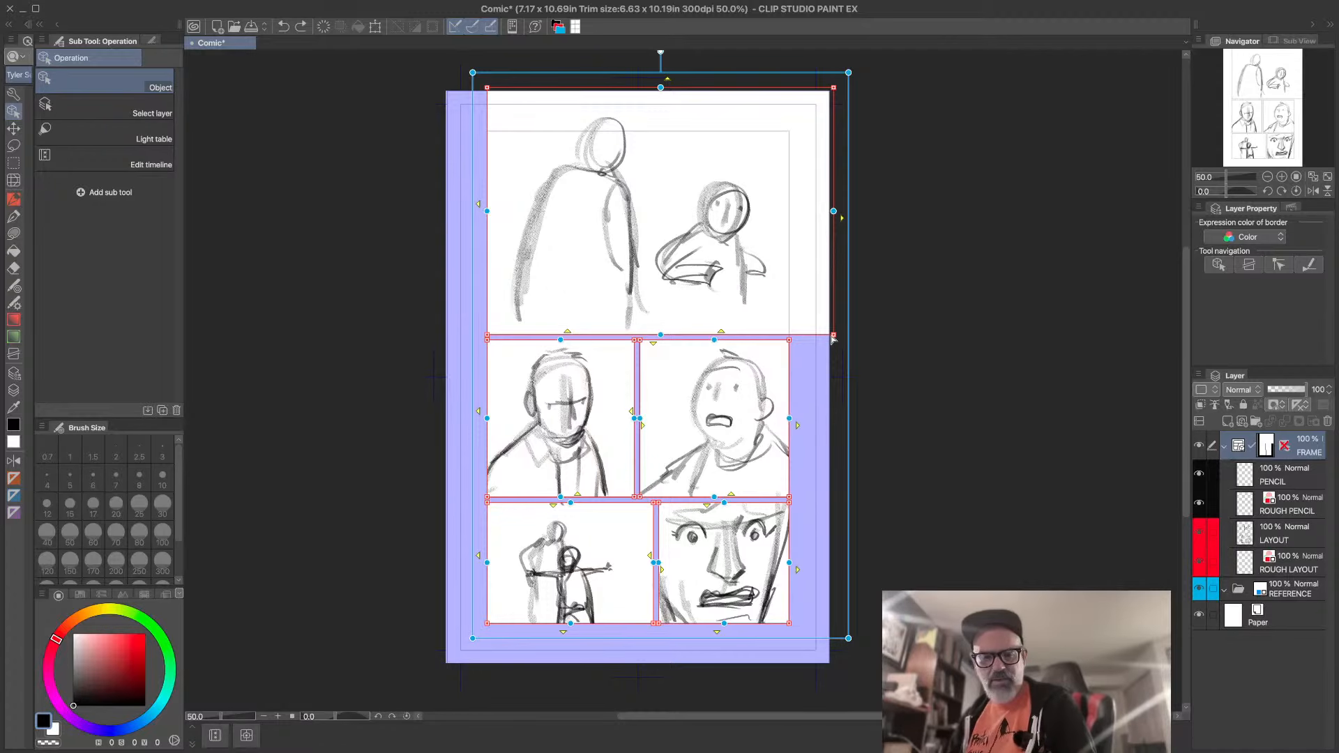
{"action": "left_click_drag", "start_coordinate": [832, 336], "coordinate": [822, 290]}
{"action": "key", "text": "ctrl+z"}
{"action": "key", "text": "ctrl+z"}
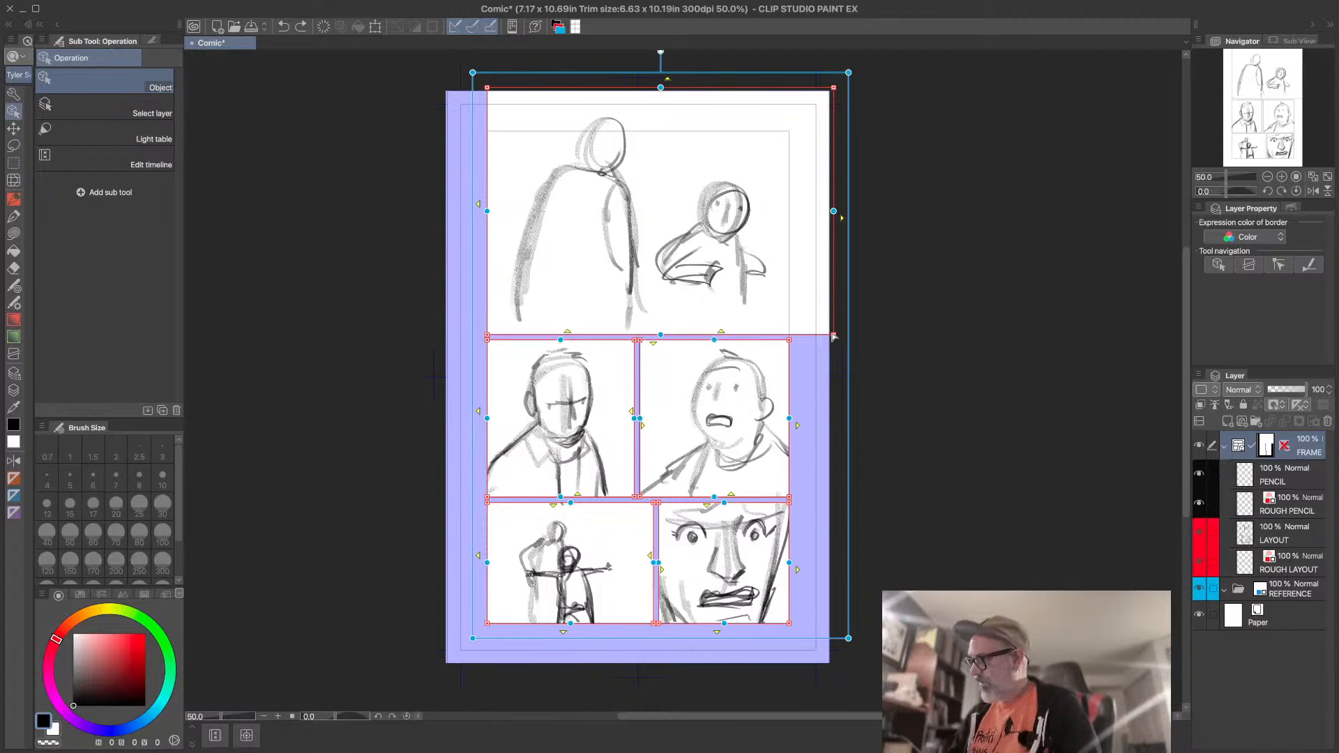
- Try slanting the gutter by raising the top panel's lower-right corner and lowering the right middle panel's upper-right corner, undoing both
{"action": "left_click_drag", "start_coordinate": [834, 337], "coordinate": [834, 286]}
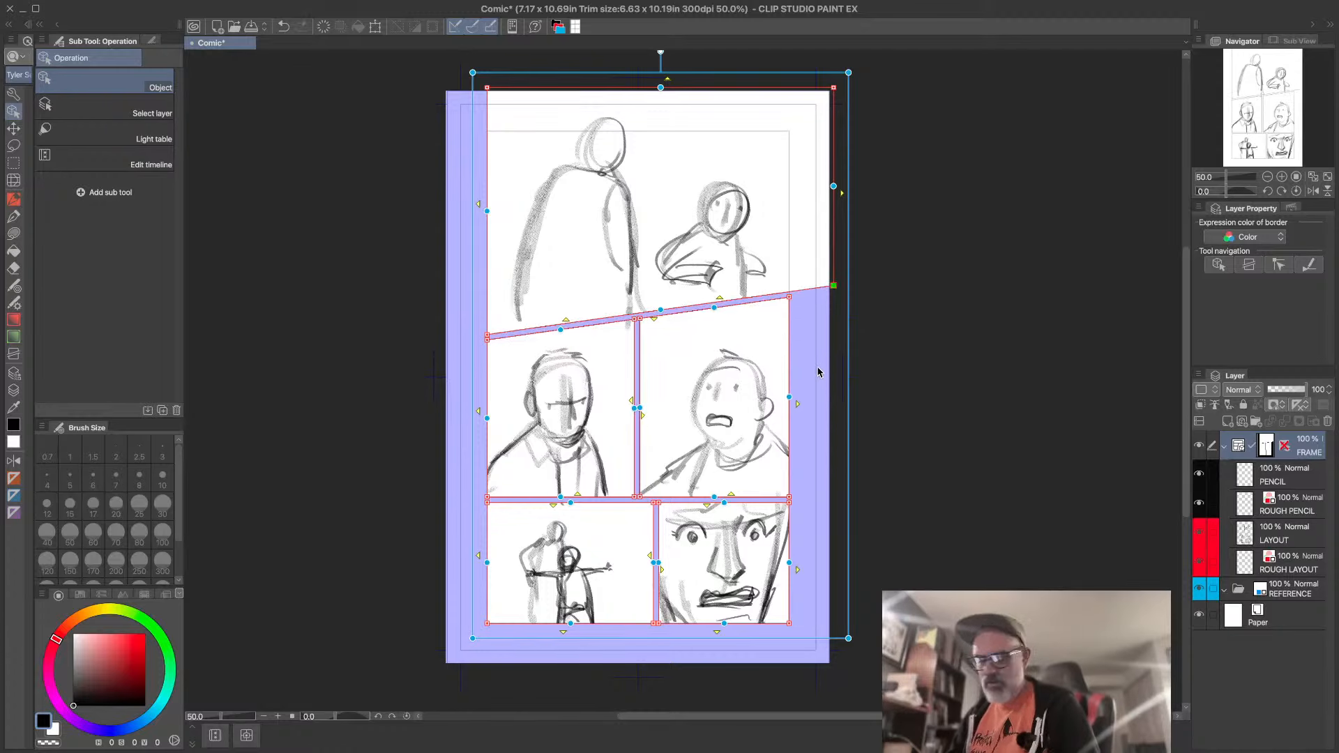
{"action": "key", "text": "ctrl+z"}
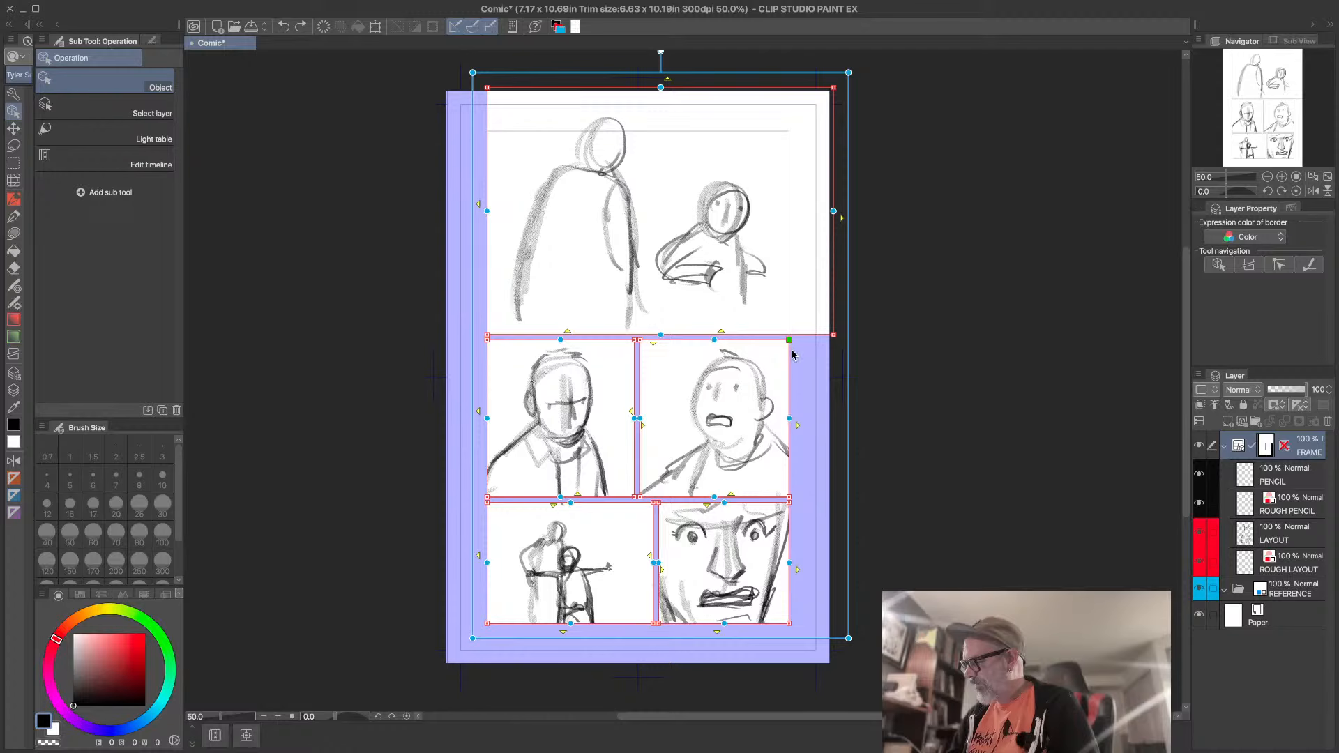
{"action": "left_click_drag", "start_coordinate": [789, 339], "coordinate": [769, 359]}
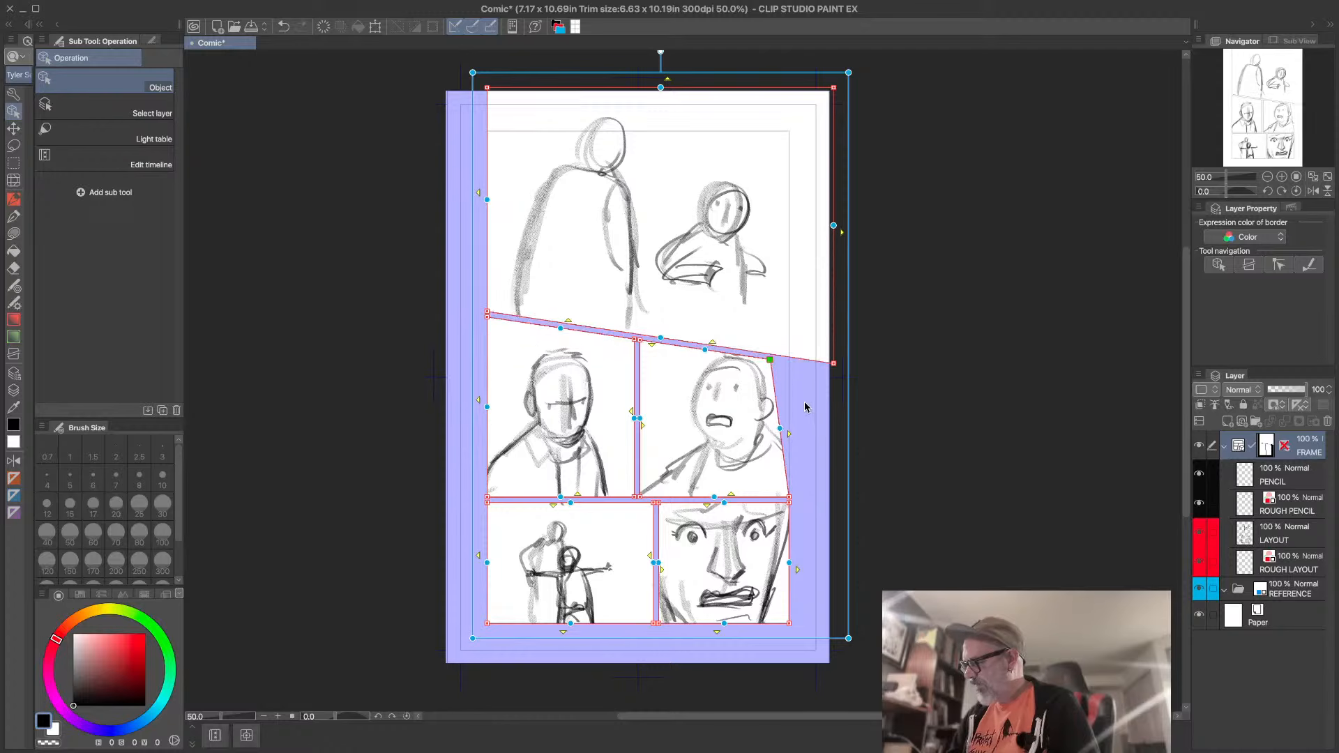
{"action": "key", "text": "ctrl+z"}
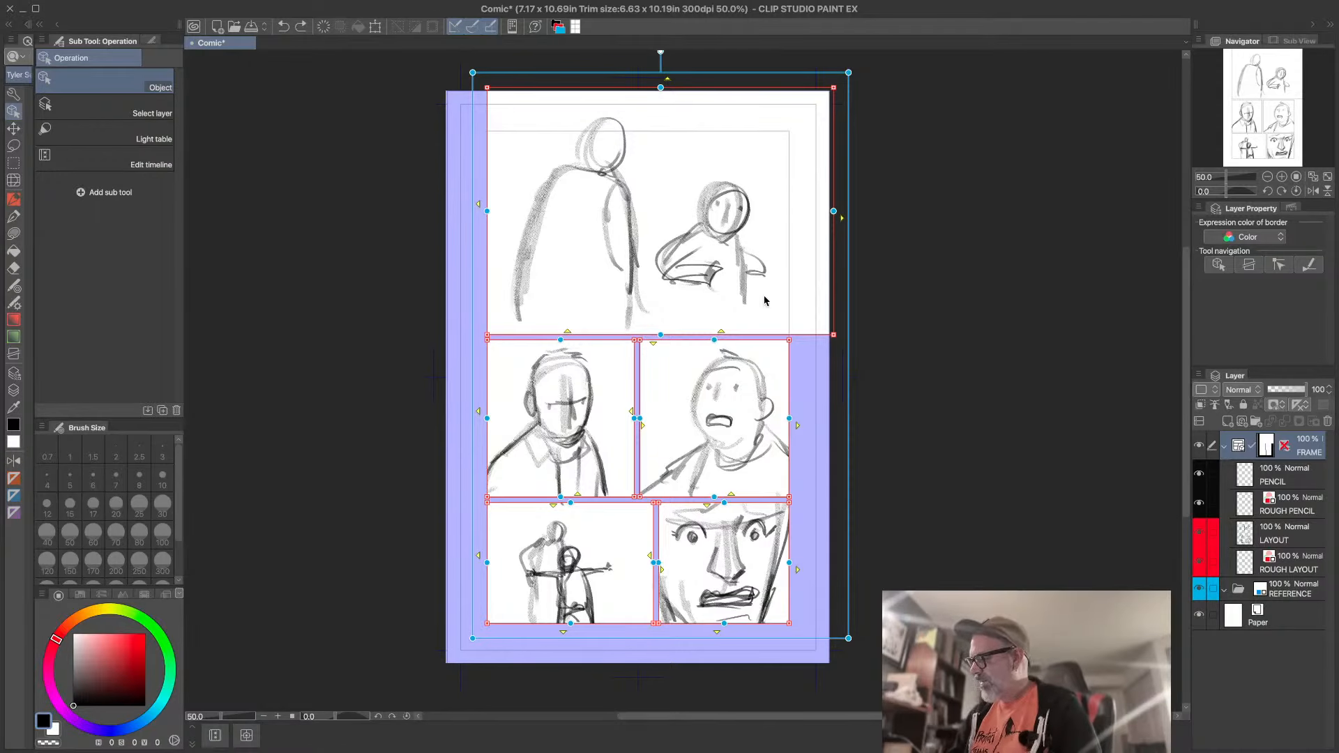
- Select only the top panel's border and try moving its lower-right corner up and inward, and undo the change
{"action": "left_click", "coordinate": [640, 370]}
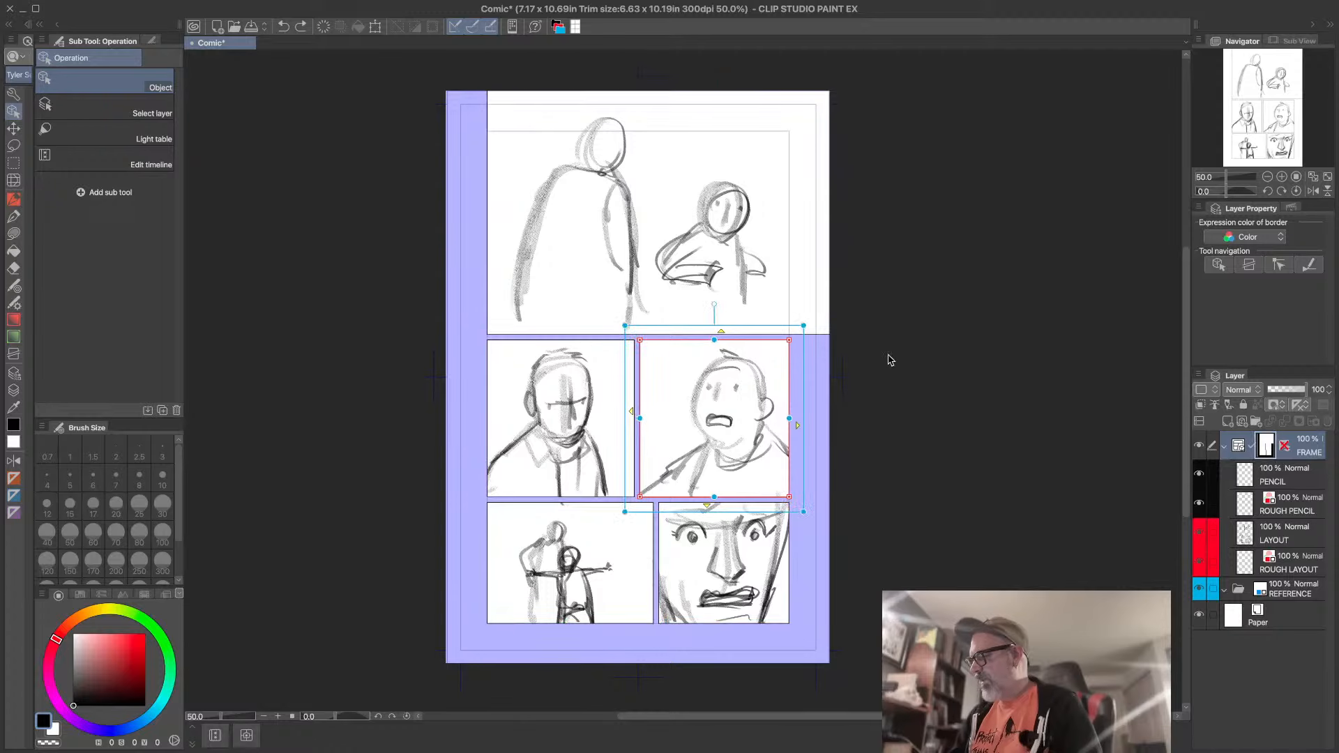
{"action": "left_click", "coordinate": [874, 354]}
{"action": "left_click", "coordinate": [812, 334]}
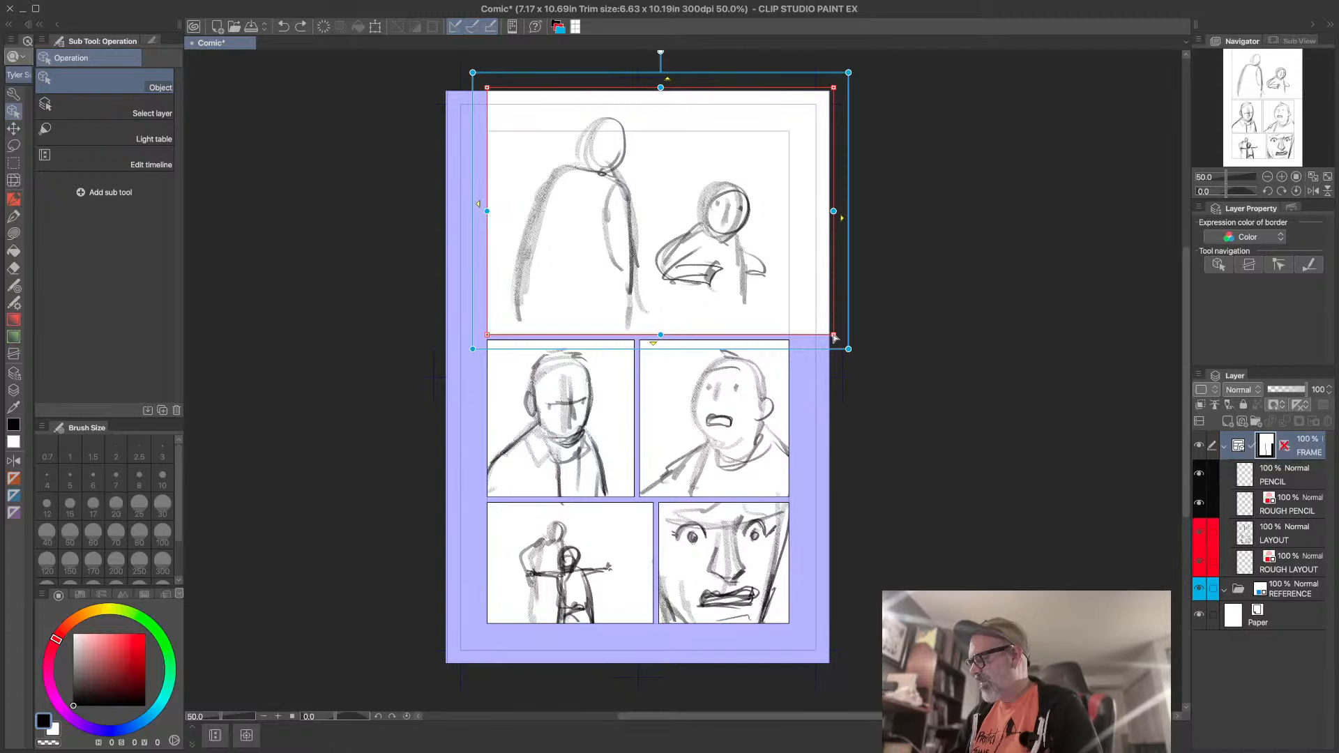
{"action": "left_click_drag", "start_coordinate": [835, 337], "coordinate": [806, 269]}
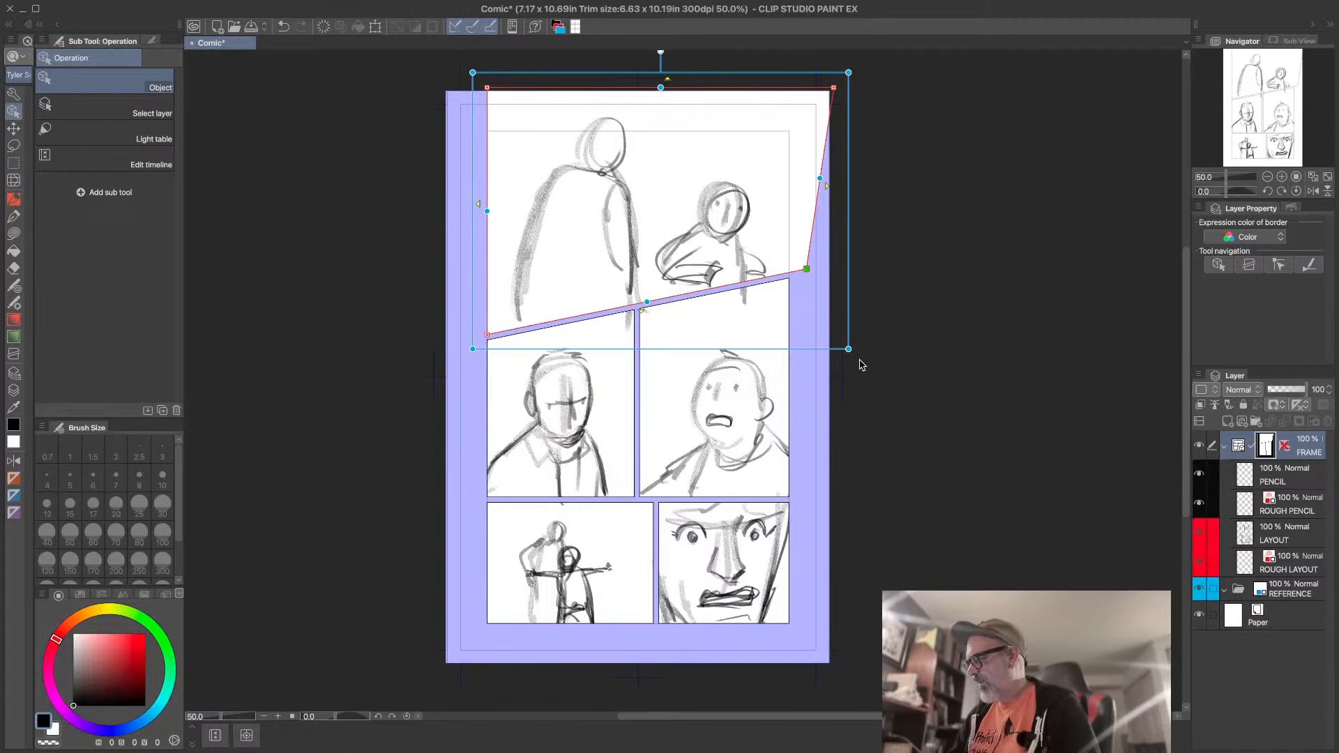
{"action": "key", "text": "ctrl+z"}
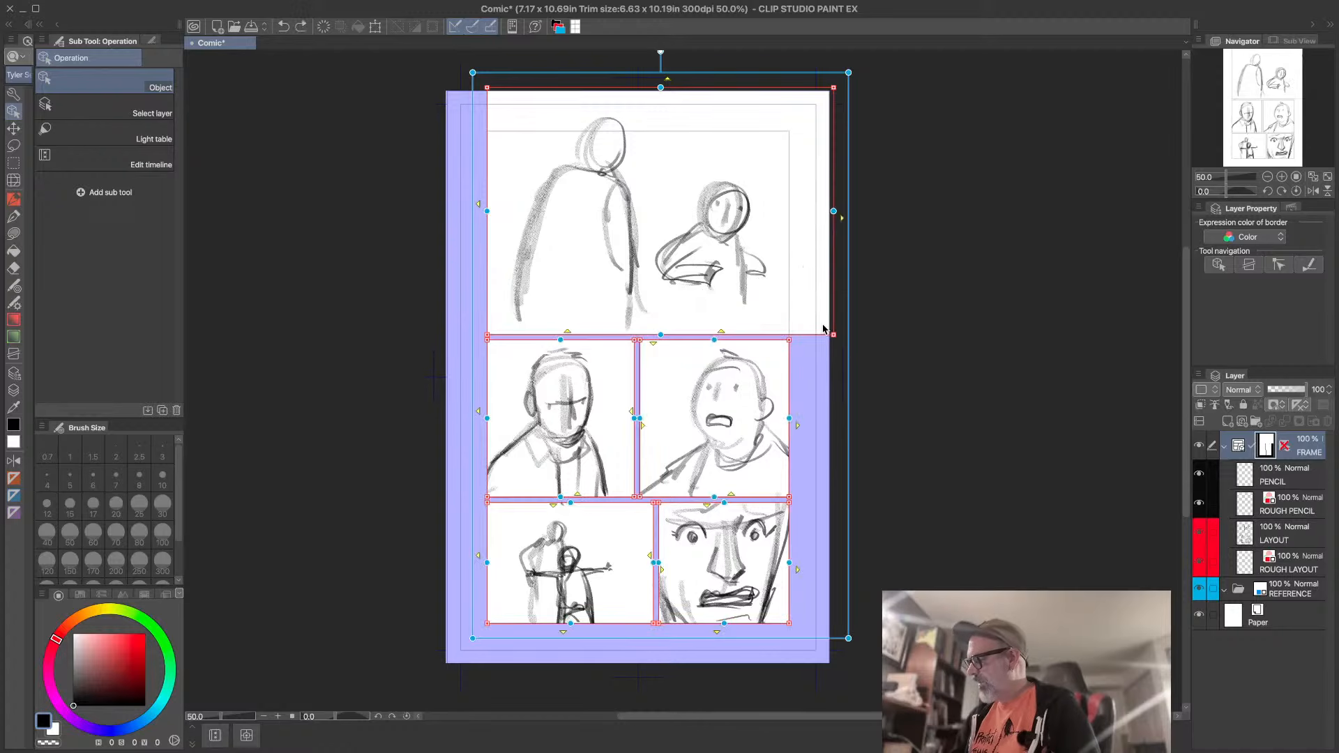
- Select only the right middle panel's border and try pulling its upper-right corner down and inward, and undo the change
{"action": "left_click", "coordinate": [788, 384]}
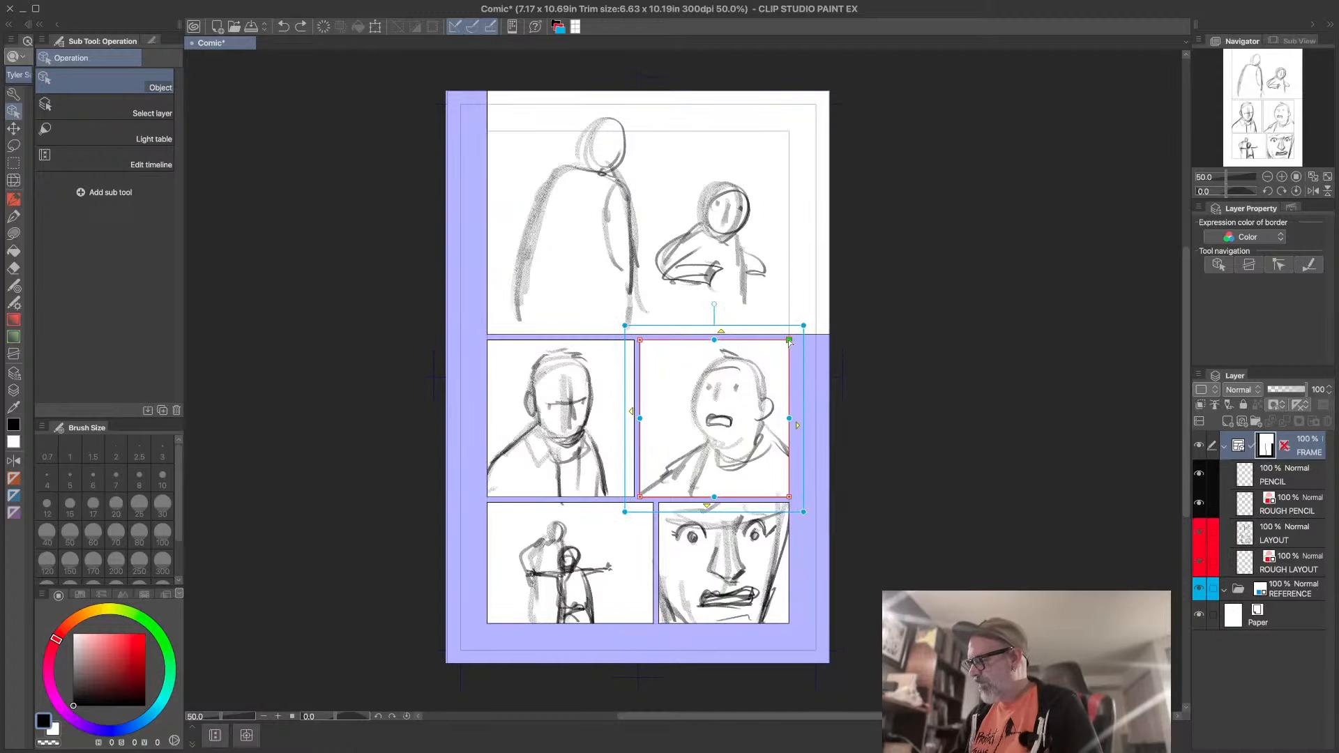
{"action": "left_click_drag", "start_coordinate": [789, 341], "coordinate": [755, 374]}
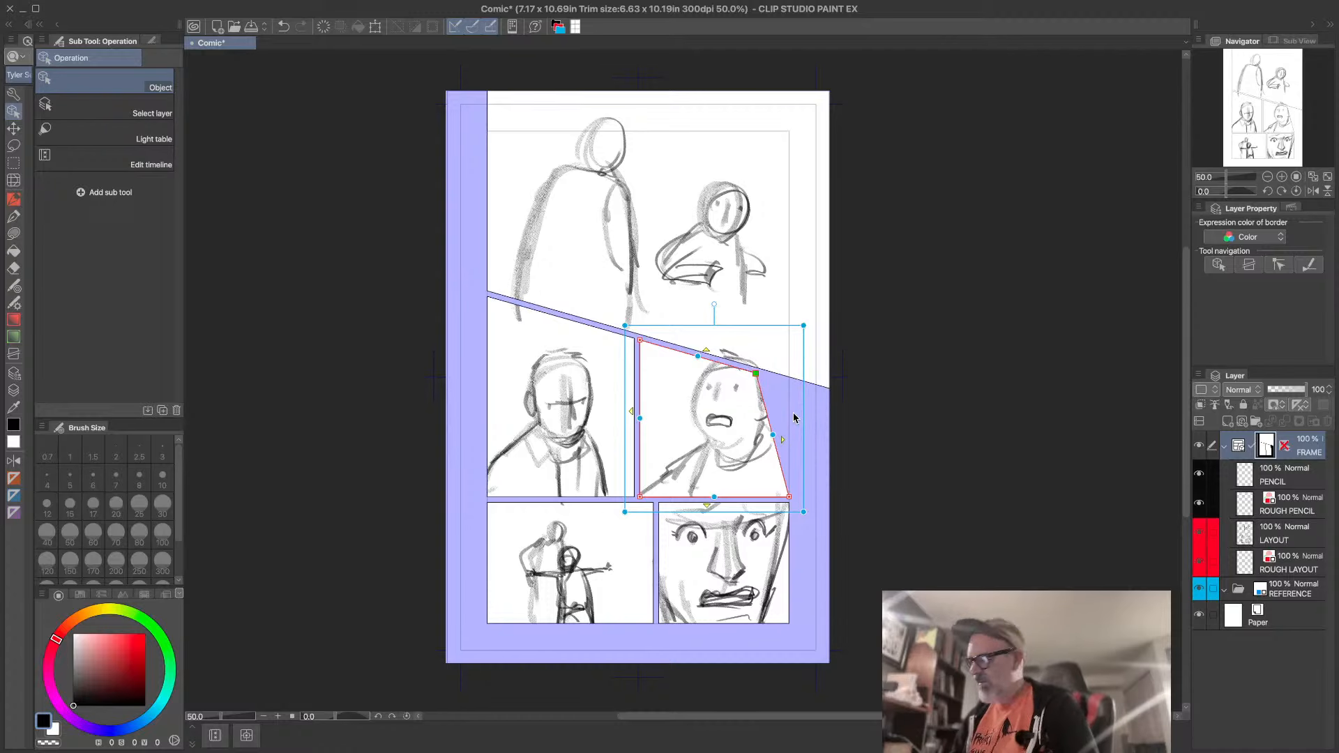
{"action": "key", "text": "ctrl+z"}
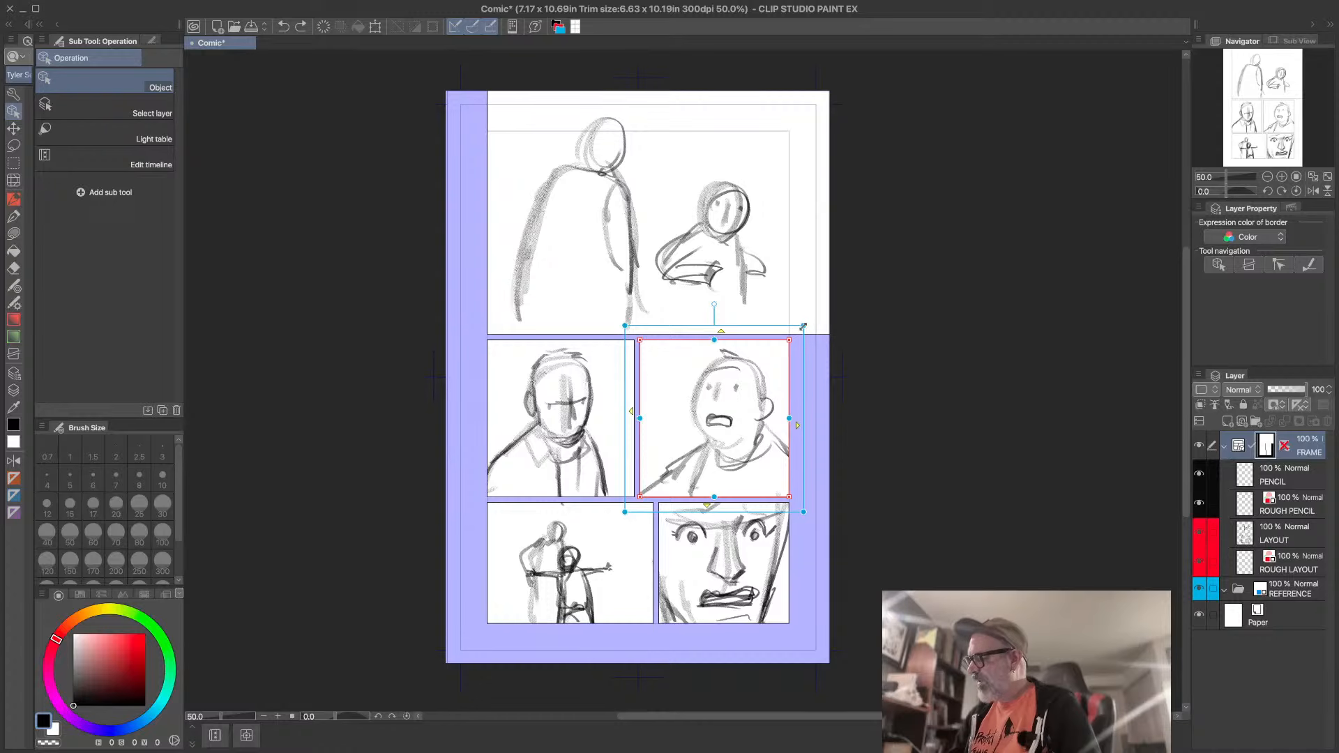
- Try shrinking the right middle panel from its upper-right corner, undo it, and toggle between selecting that border alone and all borders
{"action": "left_click_drag", "start_coordinate": [803, 325], "coordinate": [772, 375]}
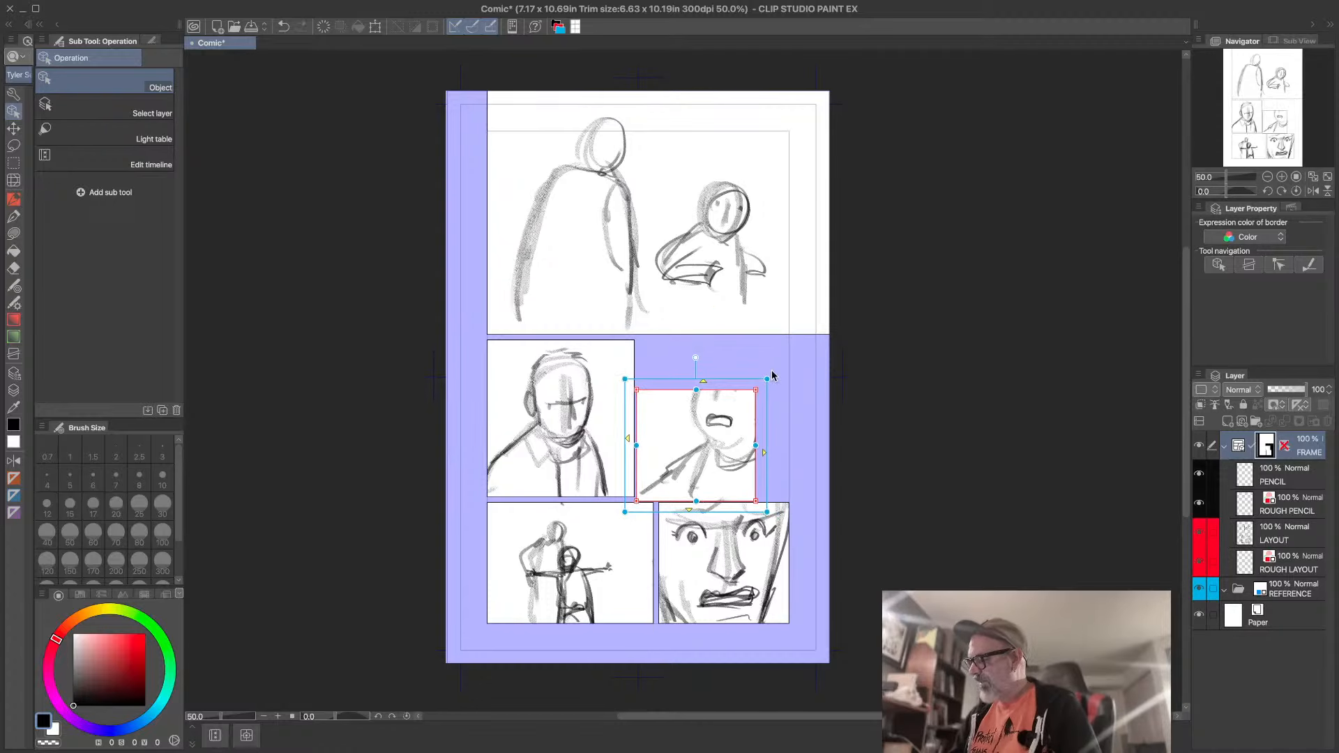
{"action": "key", "text": "ctrl+z"}
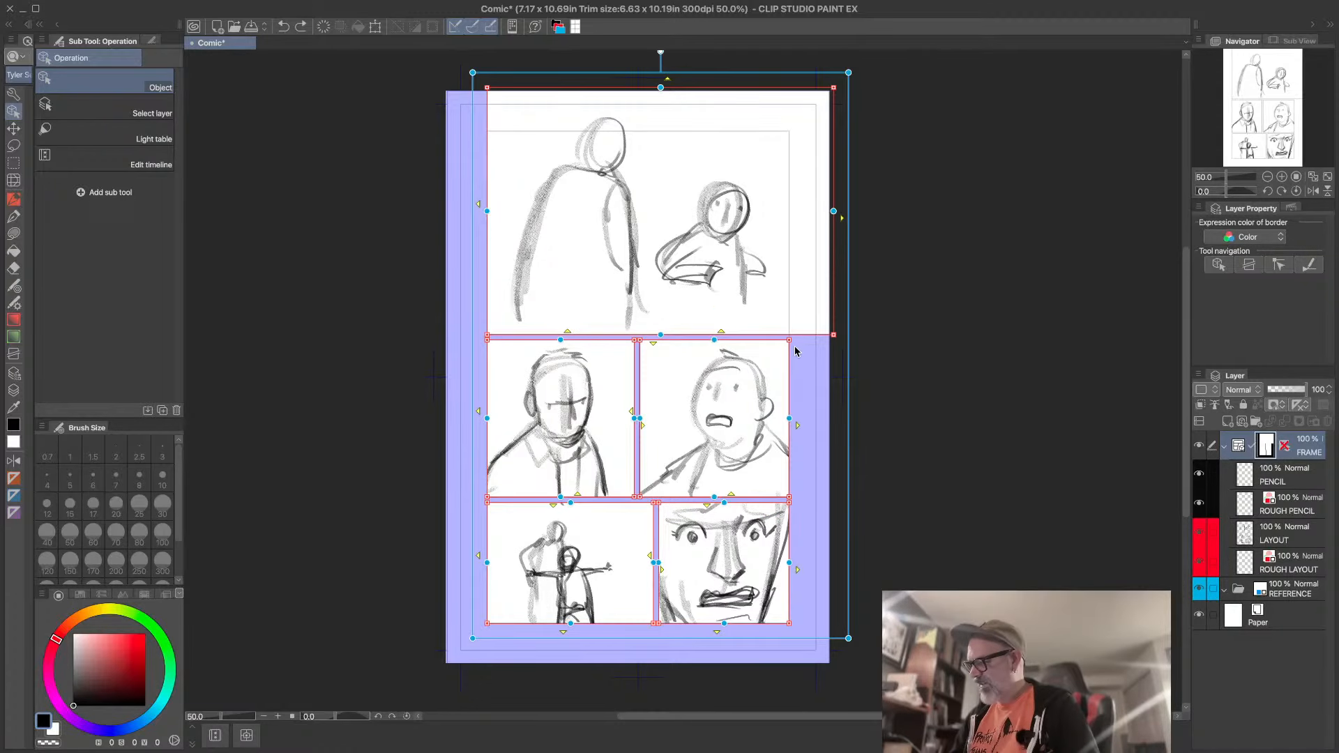
{"action": "left_click", "coordinate": [788, 385]}
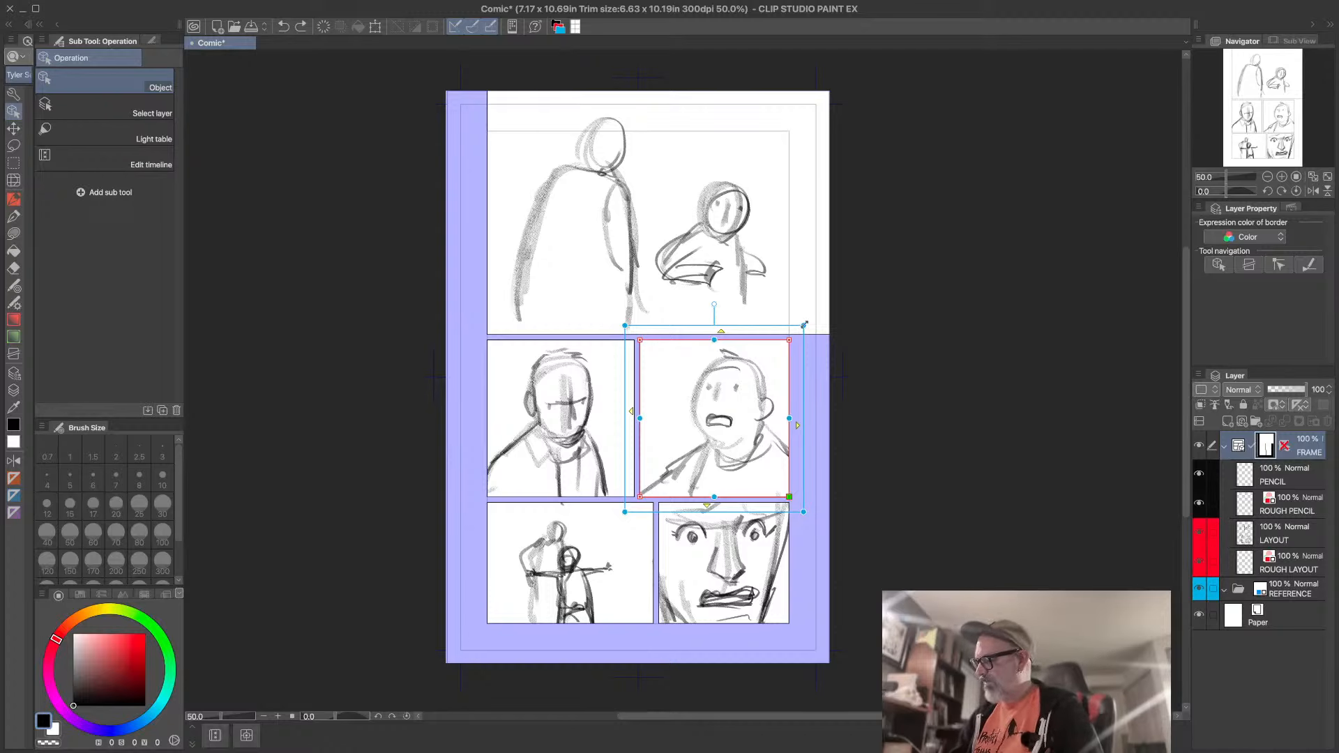
{"action": "left_click", "coordinate": [830, 357]}
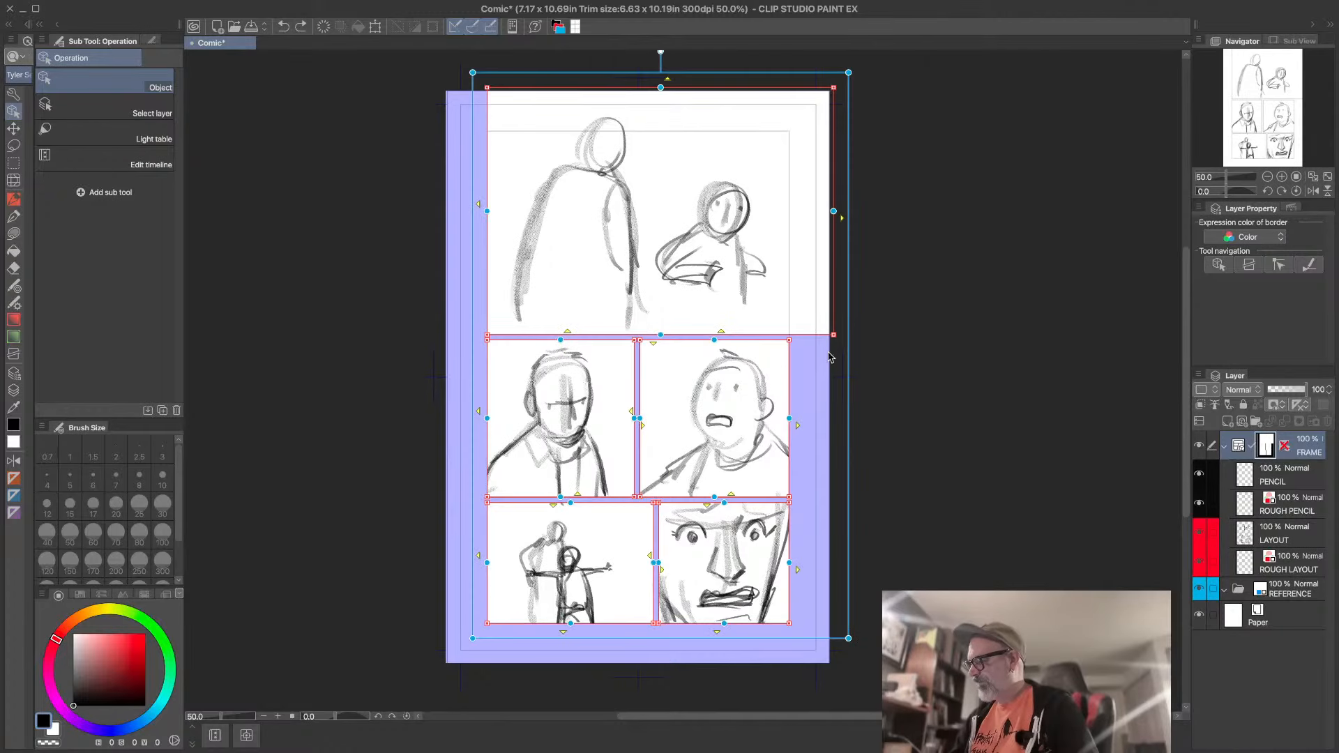
{"action": "left_click", "coordinate": [789, 379]}
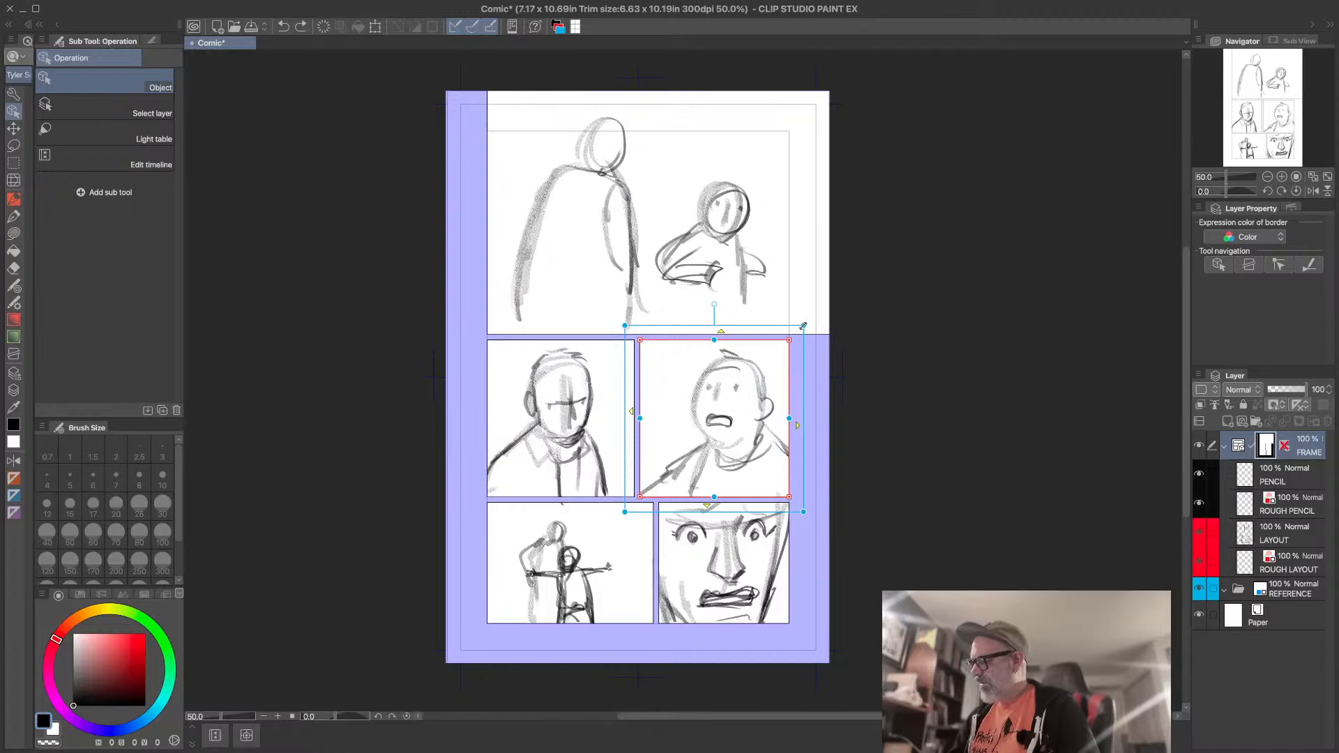
{"action": "left_click", "coordinate": [806, 340]}
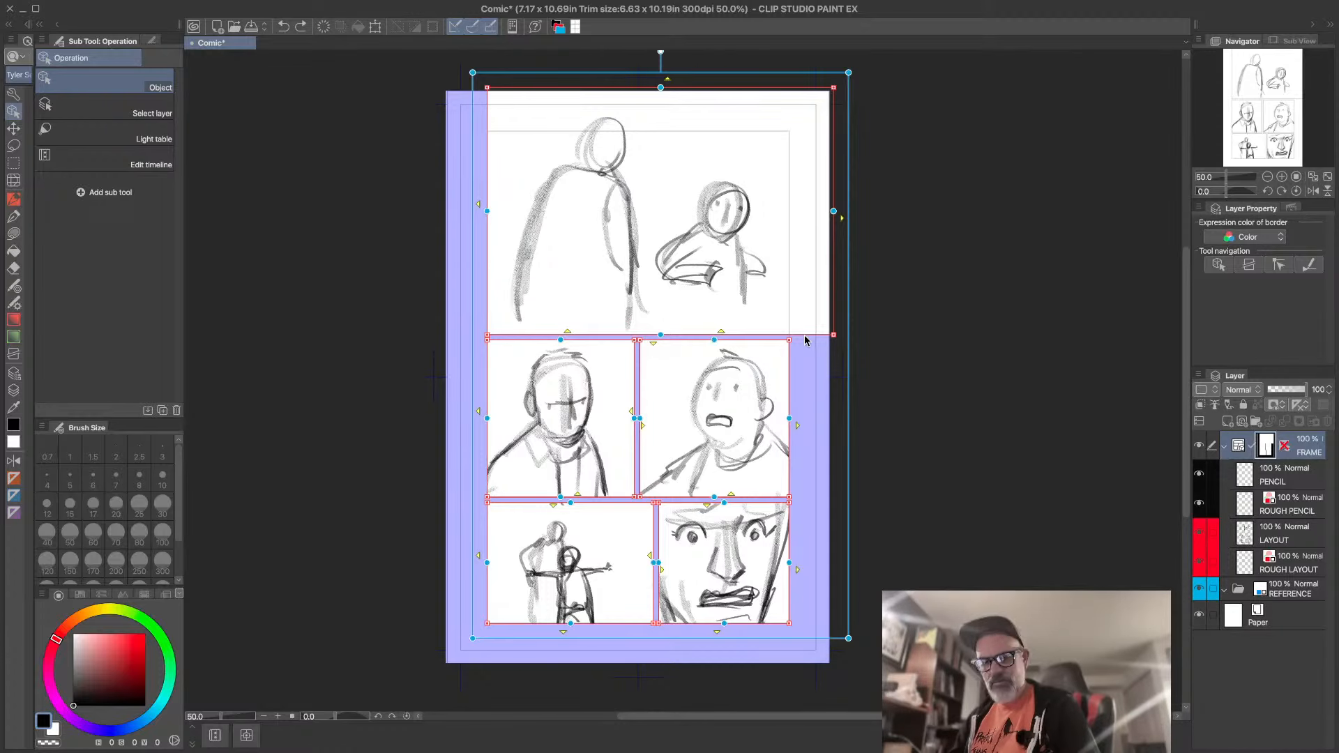
- Select only the right middle panel's border, try shrinking it and tilting its top and bottom edges by the corners, and undo the changes
{"action": "left_click", "coordinate": [790, 349]}
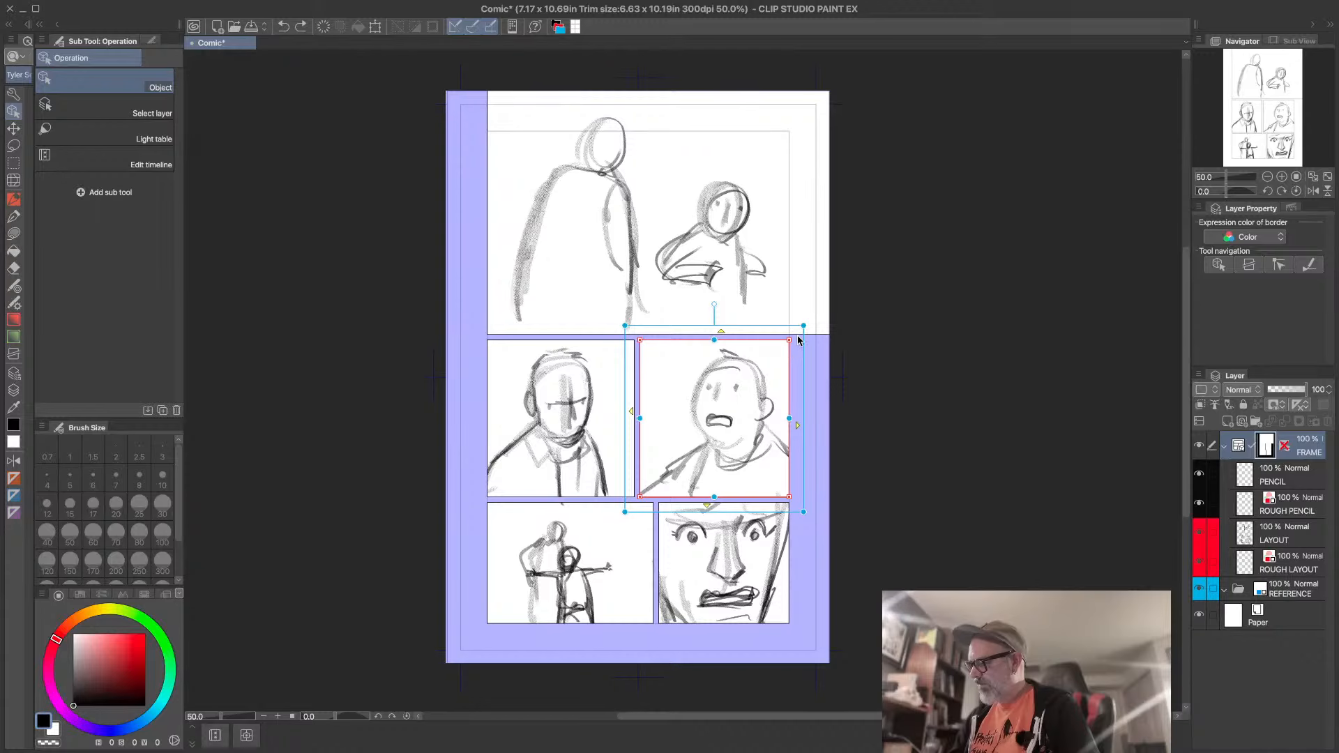
{"action": "left_click_drag", "start_coordinate": [804, 326], "coordinate": [781, 341]}
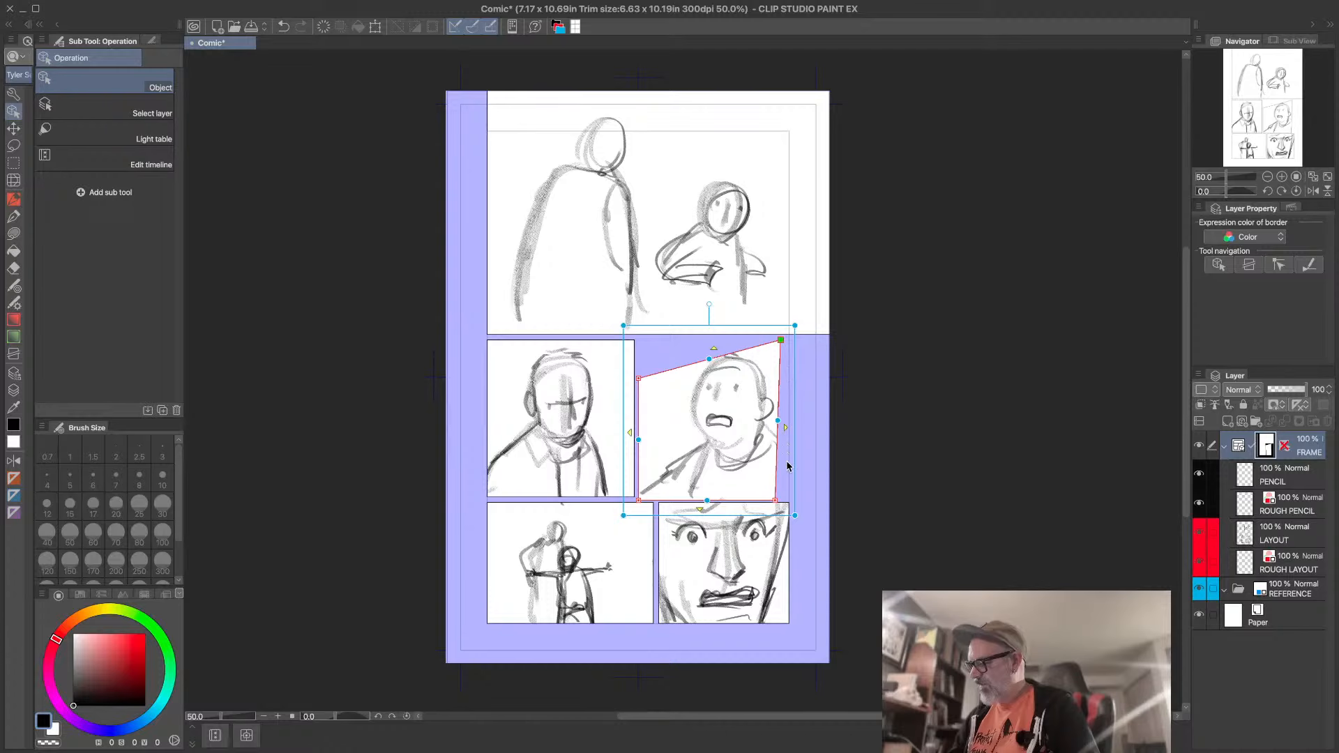
{"action": "left_click_drag", "start_coordinate": [775, 500], "coordinate": [819, 464]}
{"action": "left_click", "coordinate": [884, 440]}
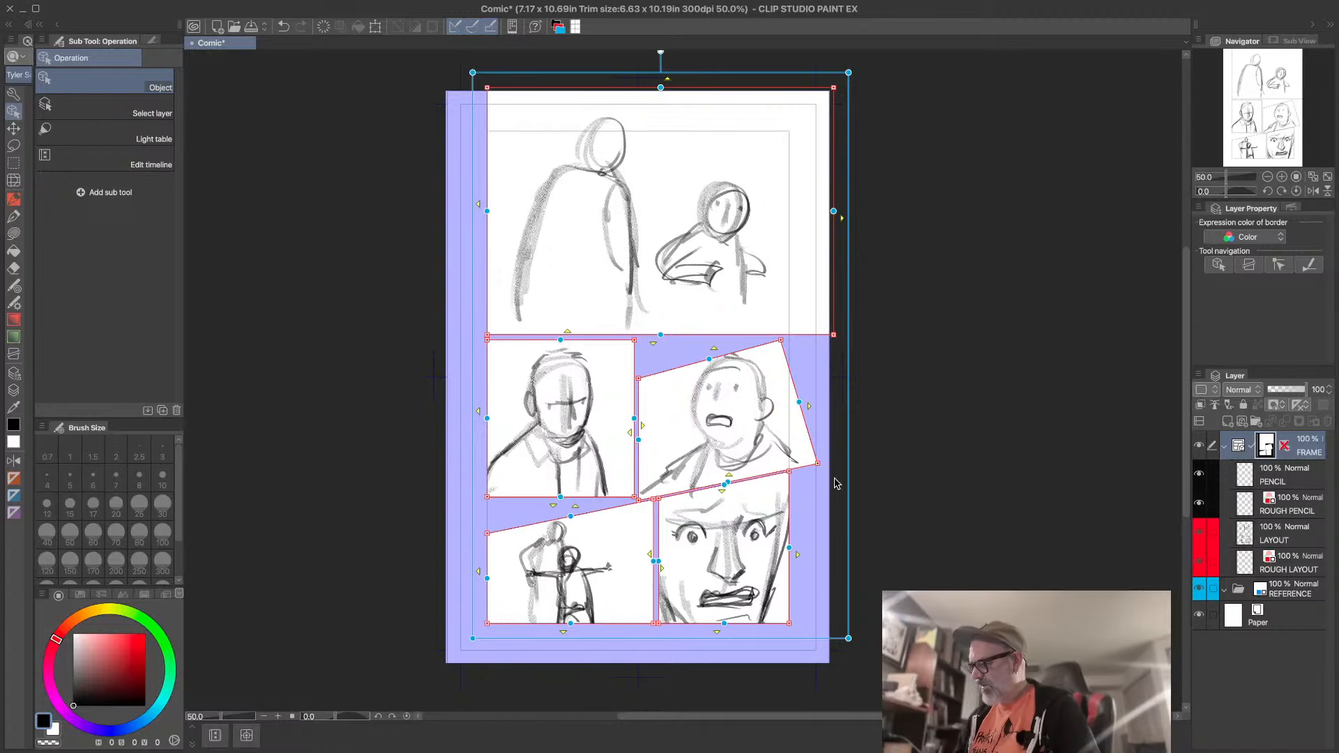
{"action": "key", "text": "ctrl+z"}
{"action": "key", "text": "ctrl+z"}
{"action": "key", "text": "ctrl+z"}
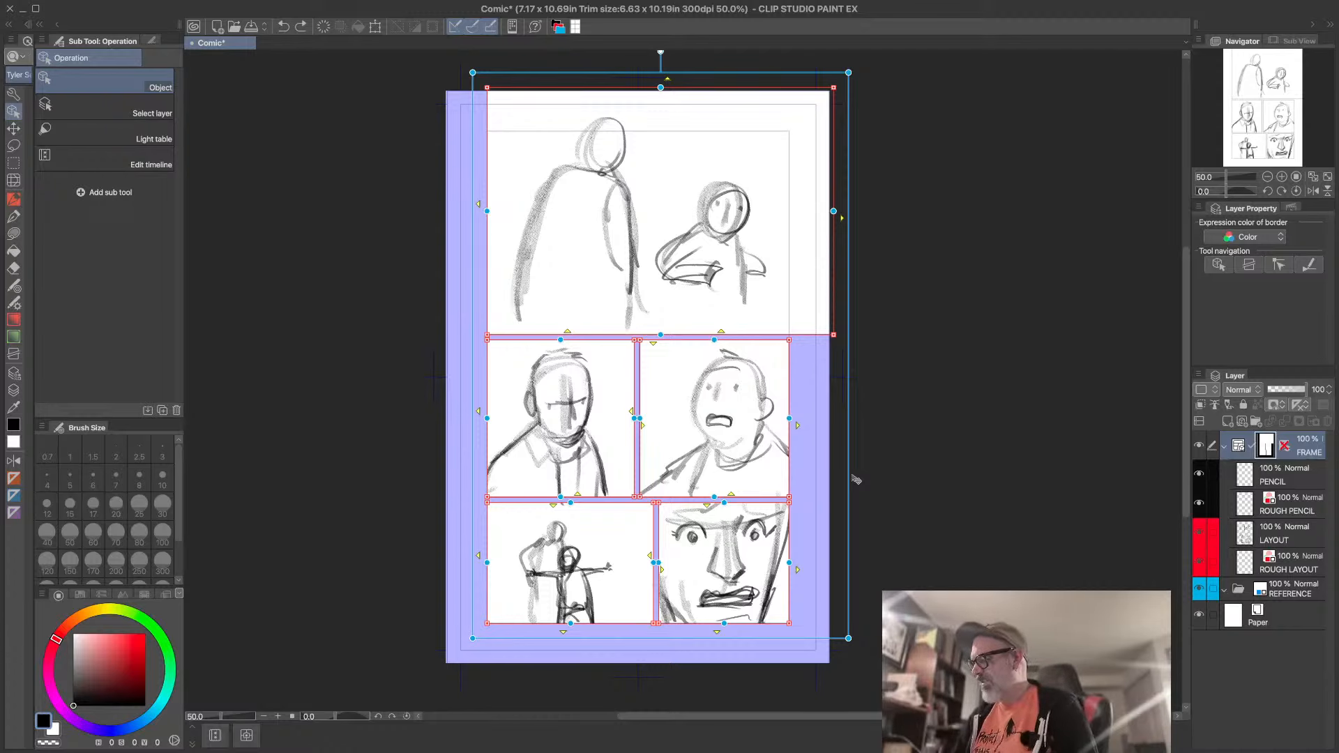
- Try shrinking the right middle panel away from its neighbours and raising both its right-hand corners to slant the gutters, and undo everything
{"action": "left_click", "coordinate": [790, 395]}
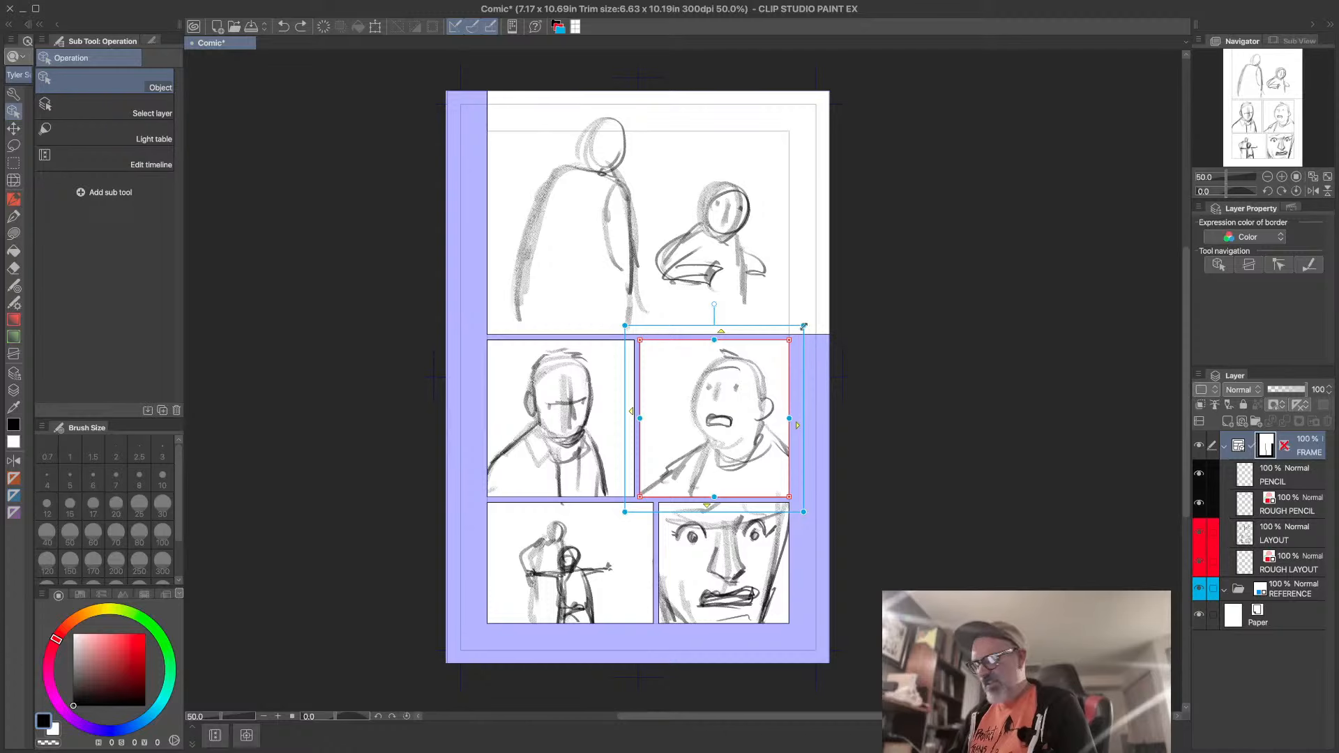
{"action": "left_click_drag", "start_coordinate": [804, 326], "coordinate": [790, 343]}
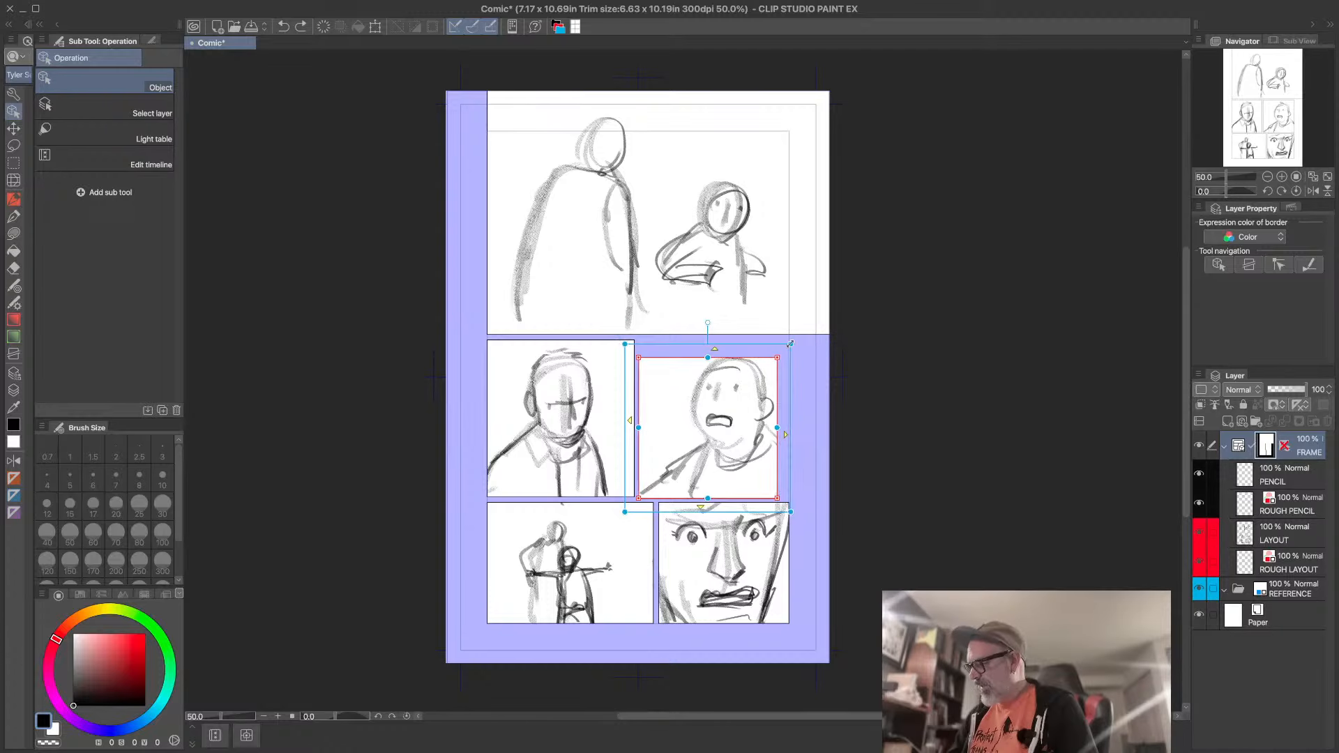
{"action": "left_click_drag", "start_coordinate": [625, 510], "coordinate": [634, 493]}
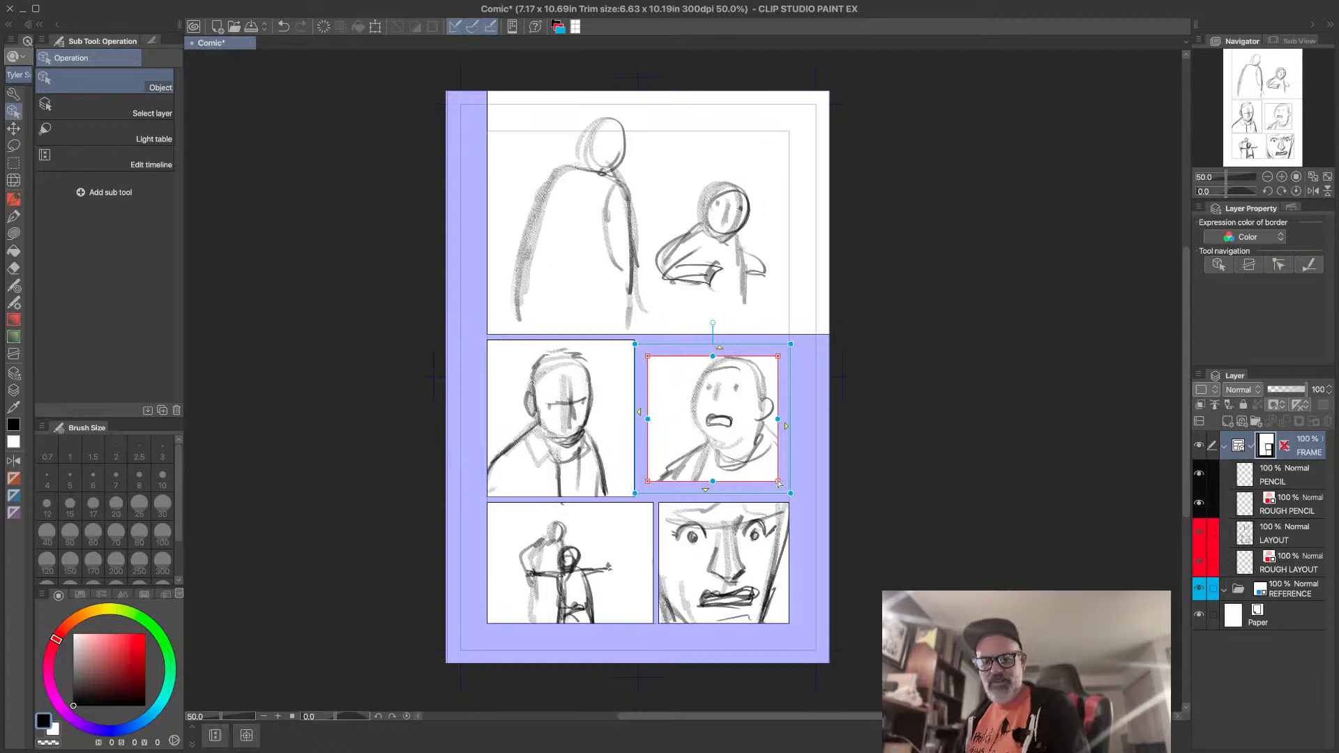
{"action": "left_click_drag", "start_coordinate": [779, 482], "coordinate": [815, 449]}
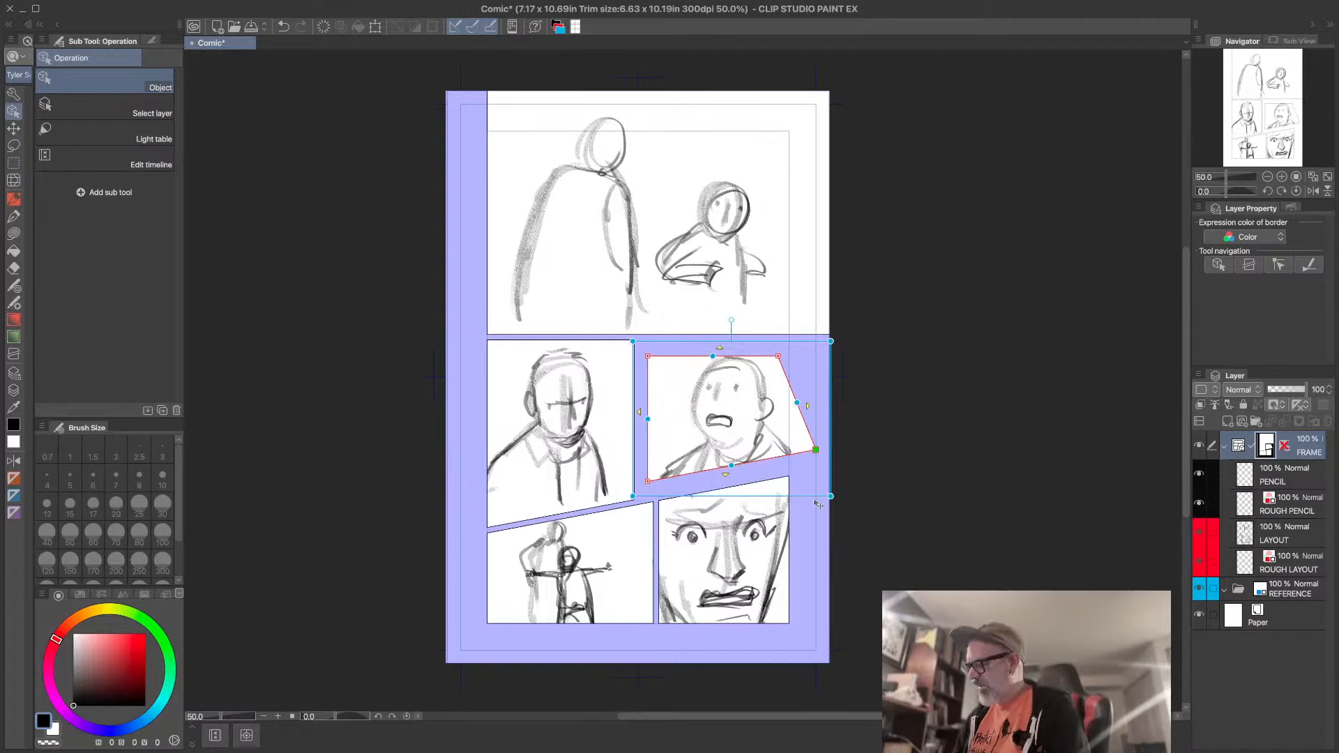
{"action": "left_click_drag", "start_coordinate": [782, 358], "coordinate": [789, 335]}
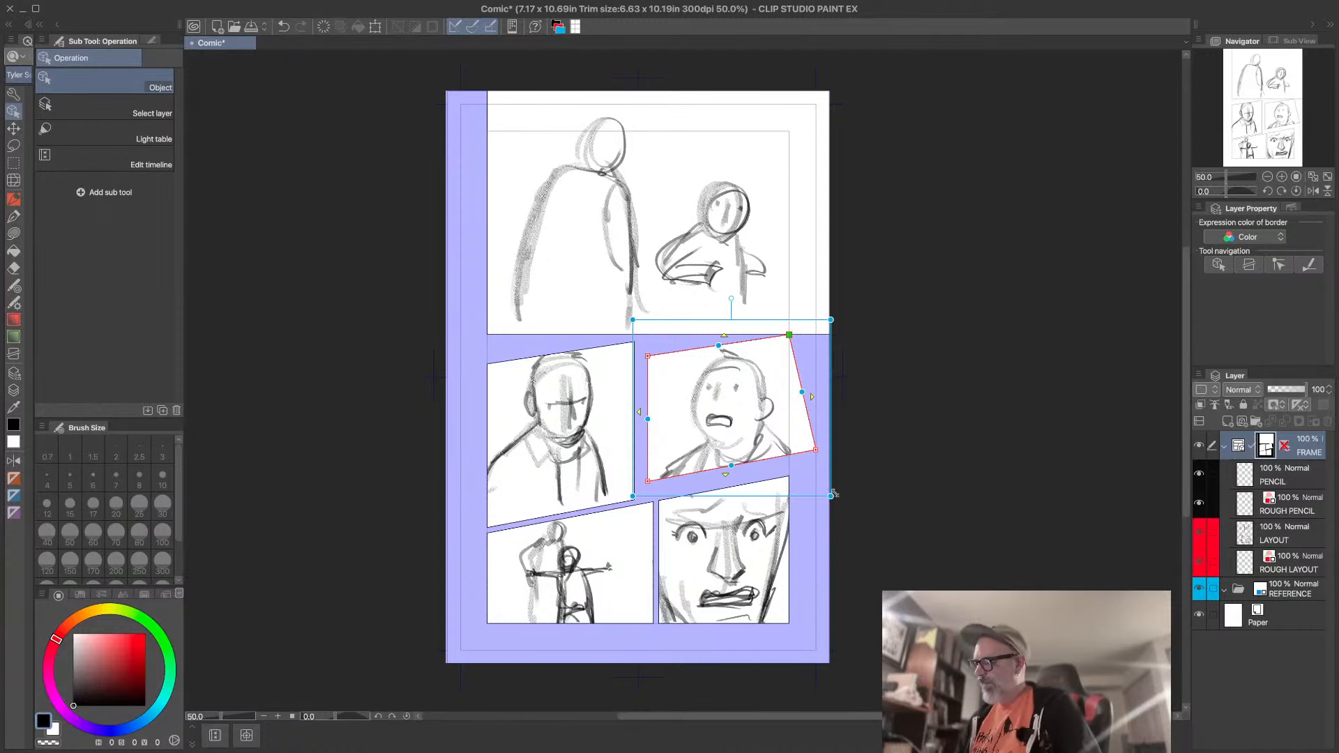
{"action": "key", "text": "ctrl+z"}
{"action": "key", "text": "ctrl+z"}
{"action": "key", "text": "ctrl+z"}
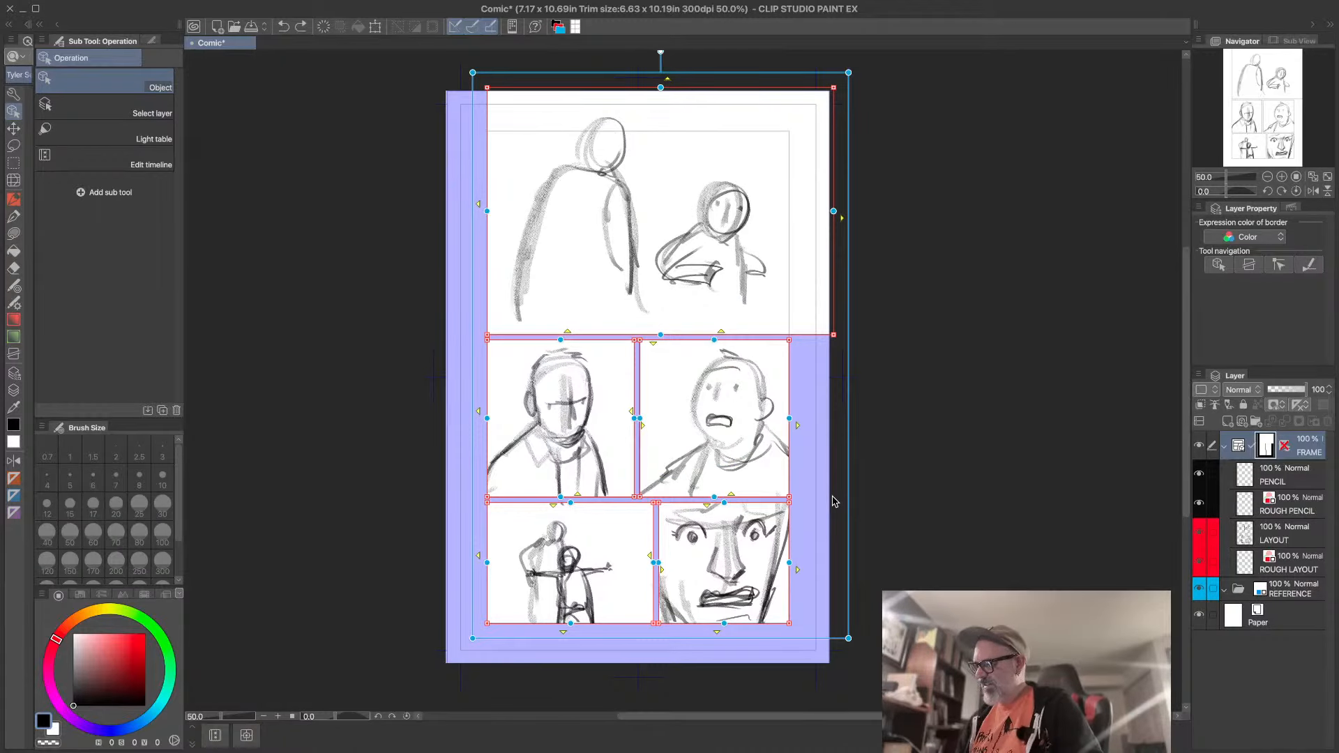
- Select the right middle panel's border, shrink it from its upper-right and lower-left corners, and nudge it clear of the surrounding panels
{"action": "left_click", "coordinate": [790, 387]}
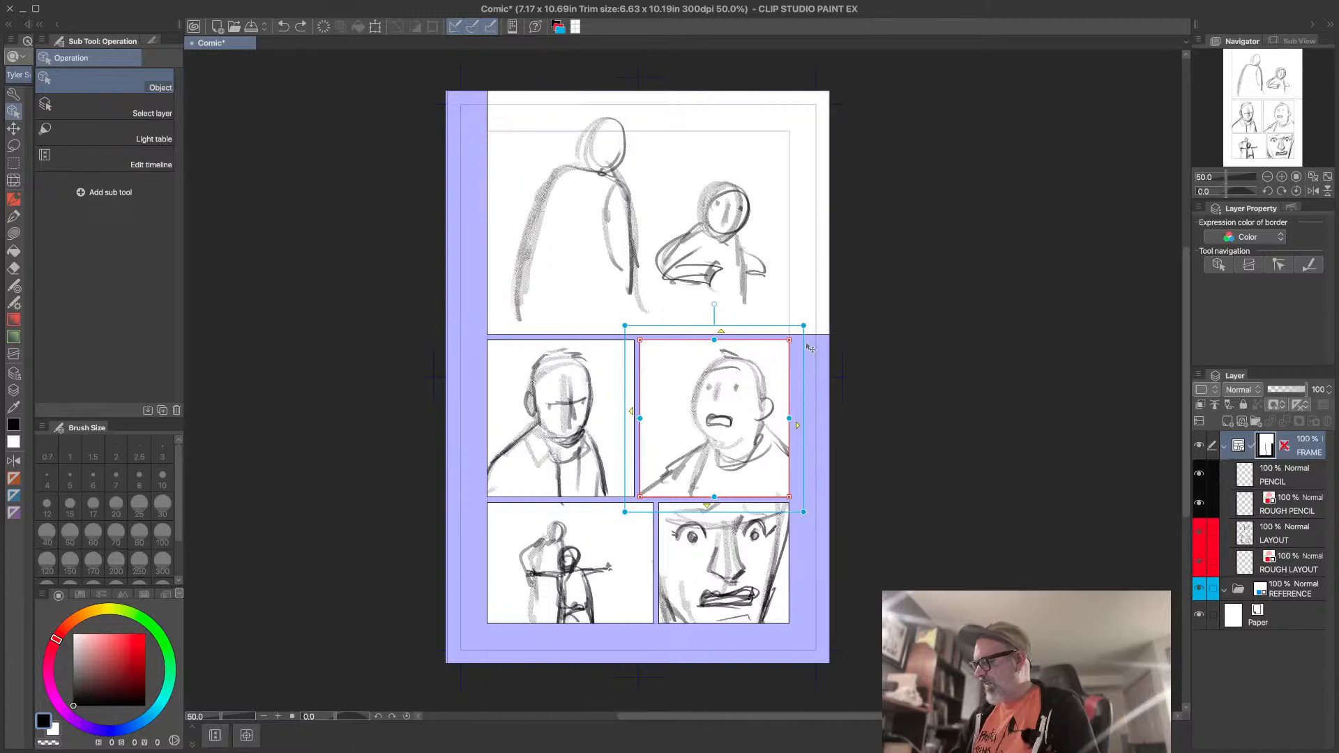
{"action": "left_click_drag", "start_coordinate": [805, 325], "coordinate": [778, 346]}
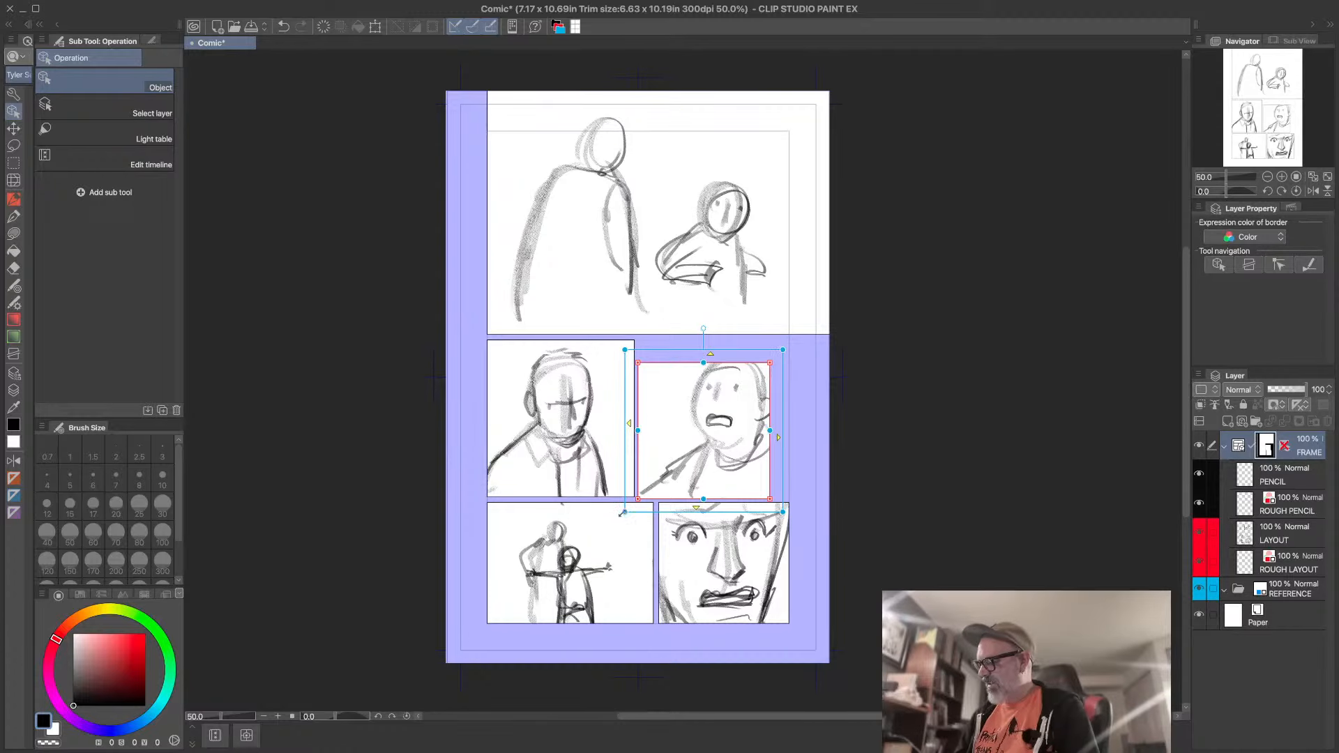
{"action": "left_click_drag", "start_coordinate": [622, 513], "coordinate": [646, 476]}
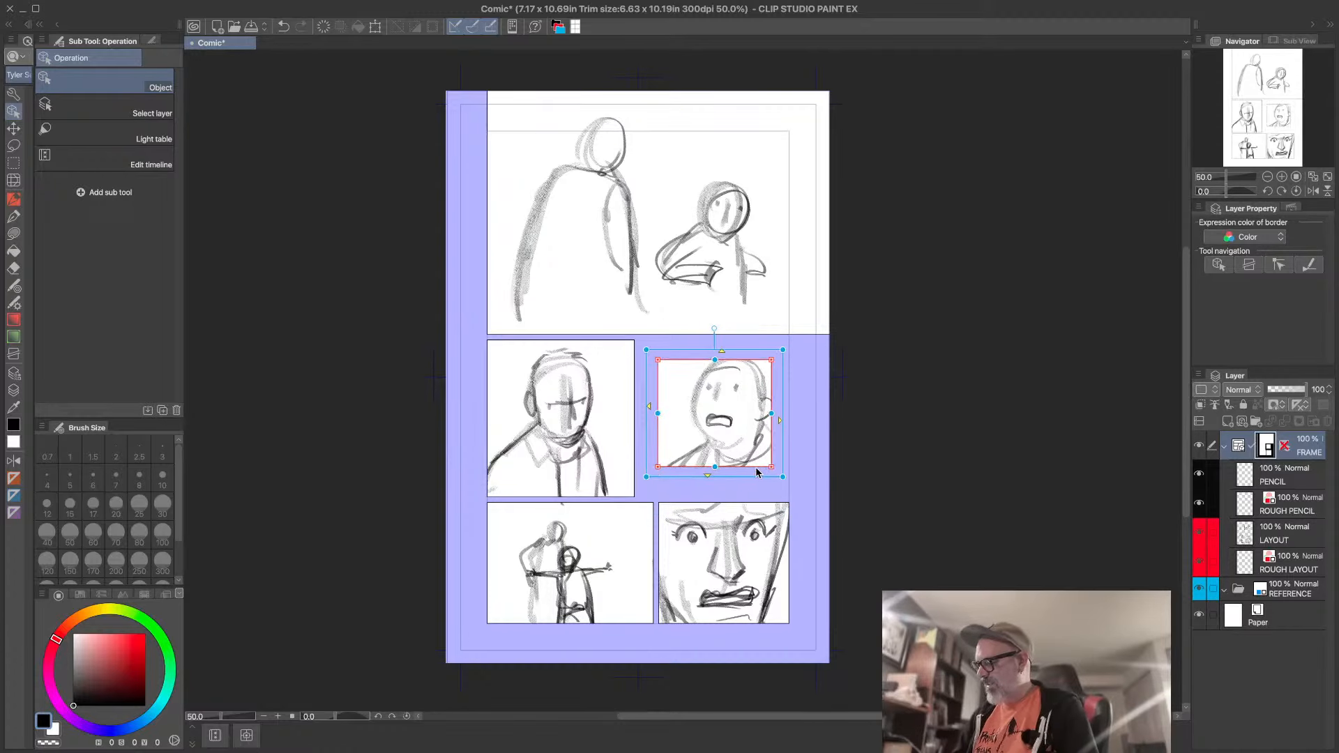
{"action": "mouse_move", "coordinate": [757, 483]}
{"action": "left_mouse_down"}
{"action": "mouse_move", "coordinate": [795, 457]}
{"action": "mouse_move", "coordinate": [762, 469]}
{"action": "mouse_move", "coordinate": [762, 493]}
{"action": "mouse_move", "coordinate": [795, 495]}
{"action": "mouse_move", "coordinate": [767, 492]}
{"action": "left_mouse_up"}
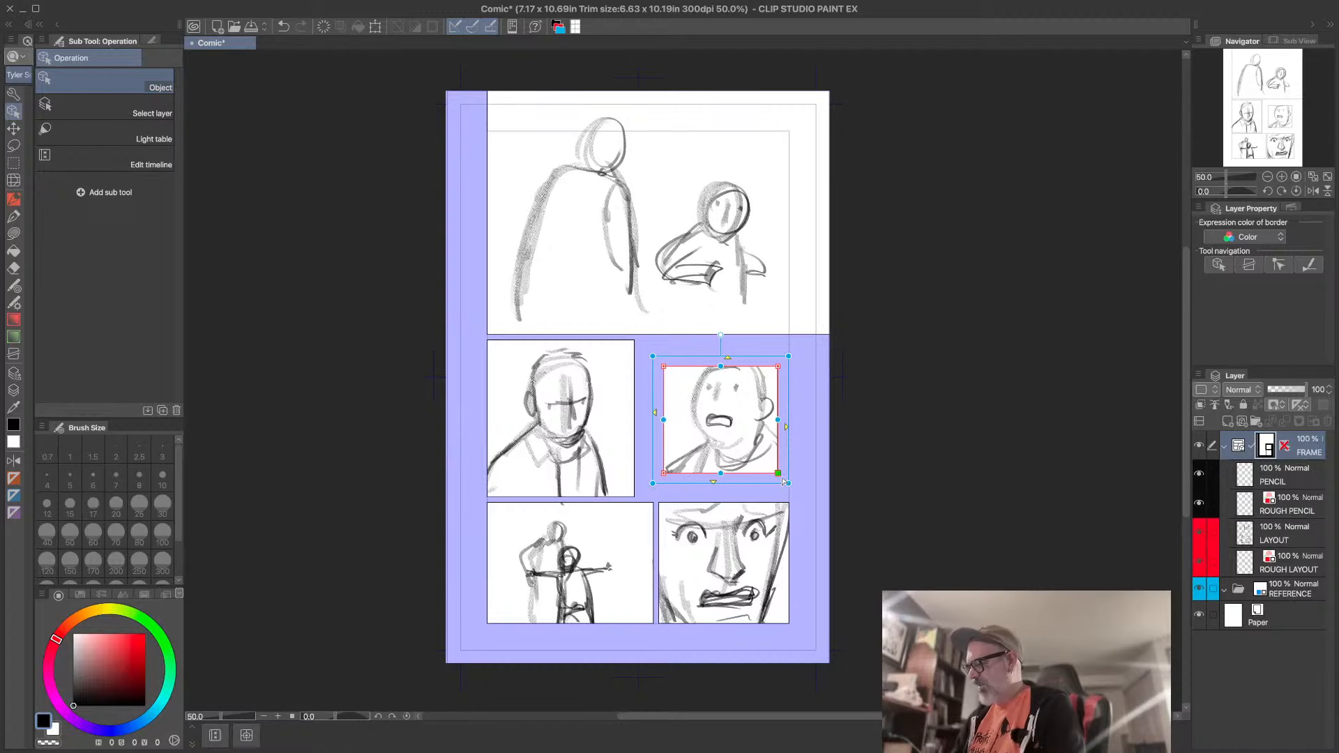
- Reshape the right middle panel corner by corner into a tilted irregular quadrilateral extending past the inner margin, and switch to the PENCIL layer
{"action": "left_click_drag", "start_coordinate": [779, 474], "coordinate": [788, 454]}
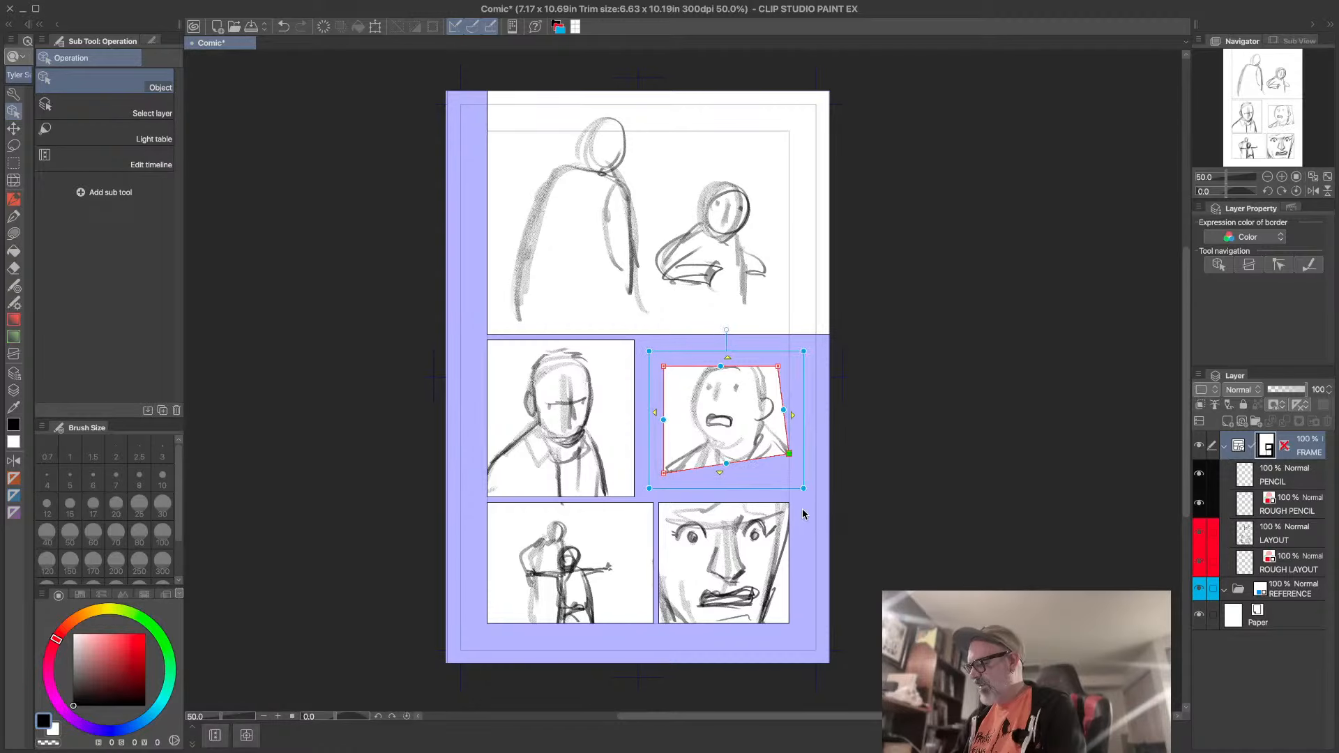
{"action": "left_click_drag", "start_coordinate": [778, 367], "coordinate": [790, 394]}
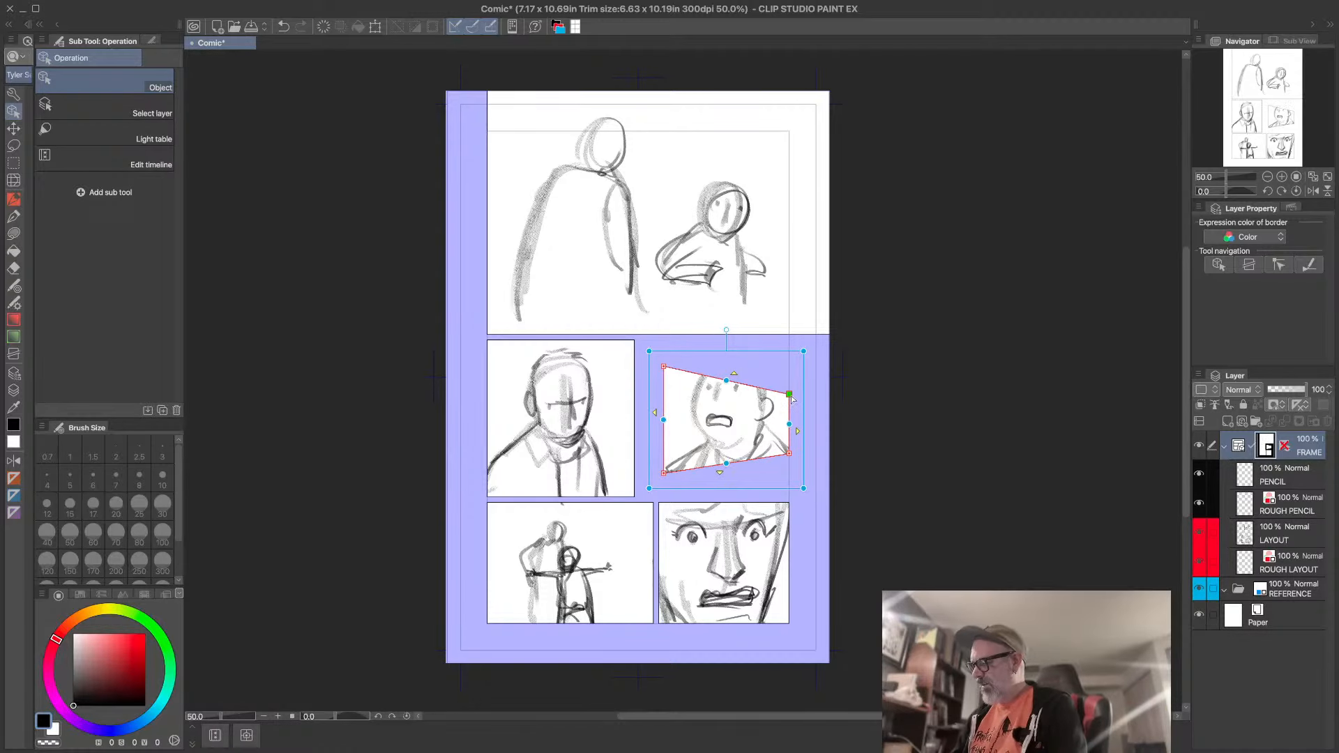
{"action": "left_click_drag", "start_coordinate": [663, 473], "coordinate": [640, 453]}
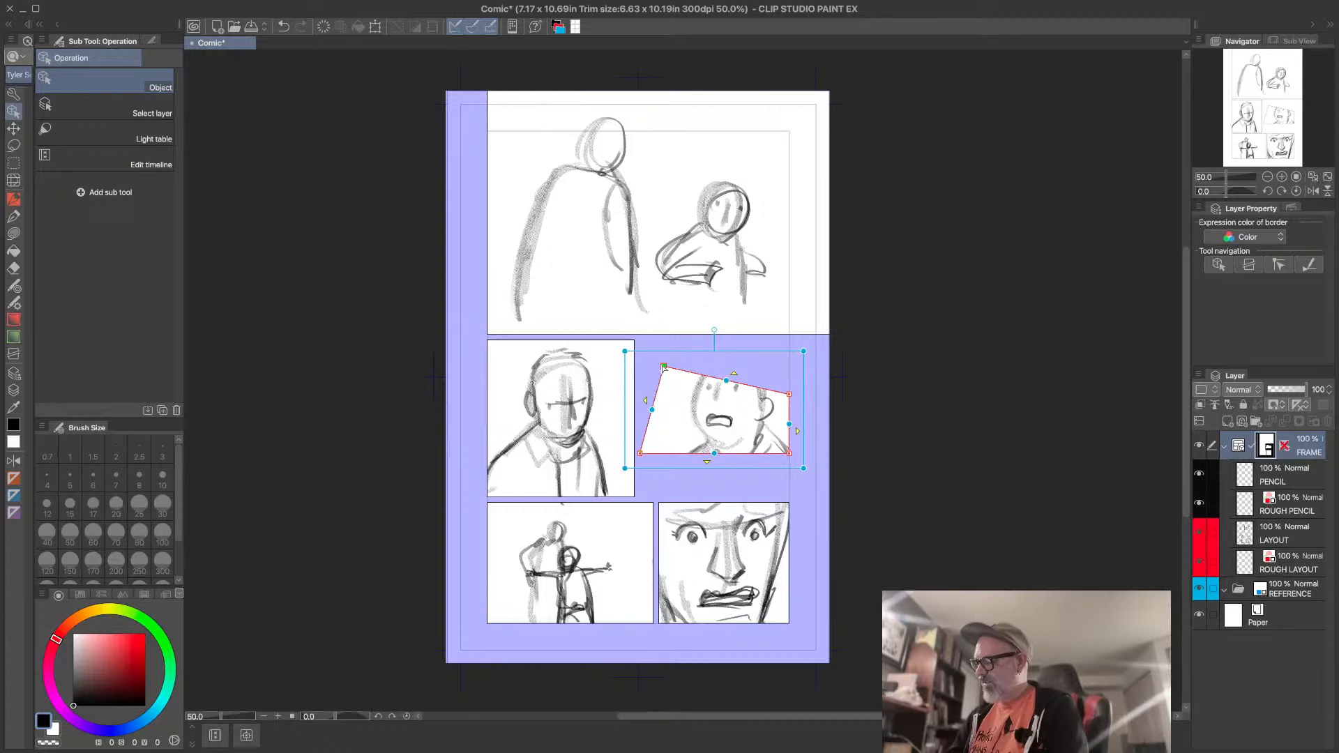
{"action": "left_click_drag", "start_coordinate": [663, 366], "coordinate": [664, 347]}
{"action": "left_click_drag", "start_coordinate": [790, 457], "coordinate": [807, 525]}
{"action": "left_click_drag", "start_coordinate": [805, 386], "coordinate": [835, 352]}
{"action": "left_click_drag", "start_coordinate": [808, 530], "coordinate": [807, 499]}
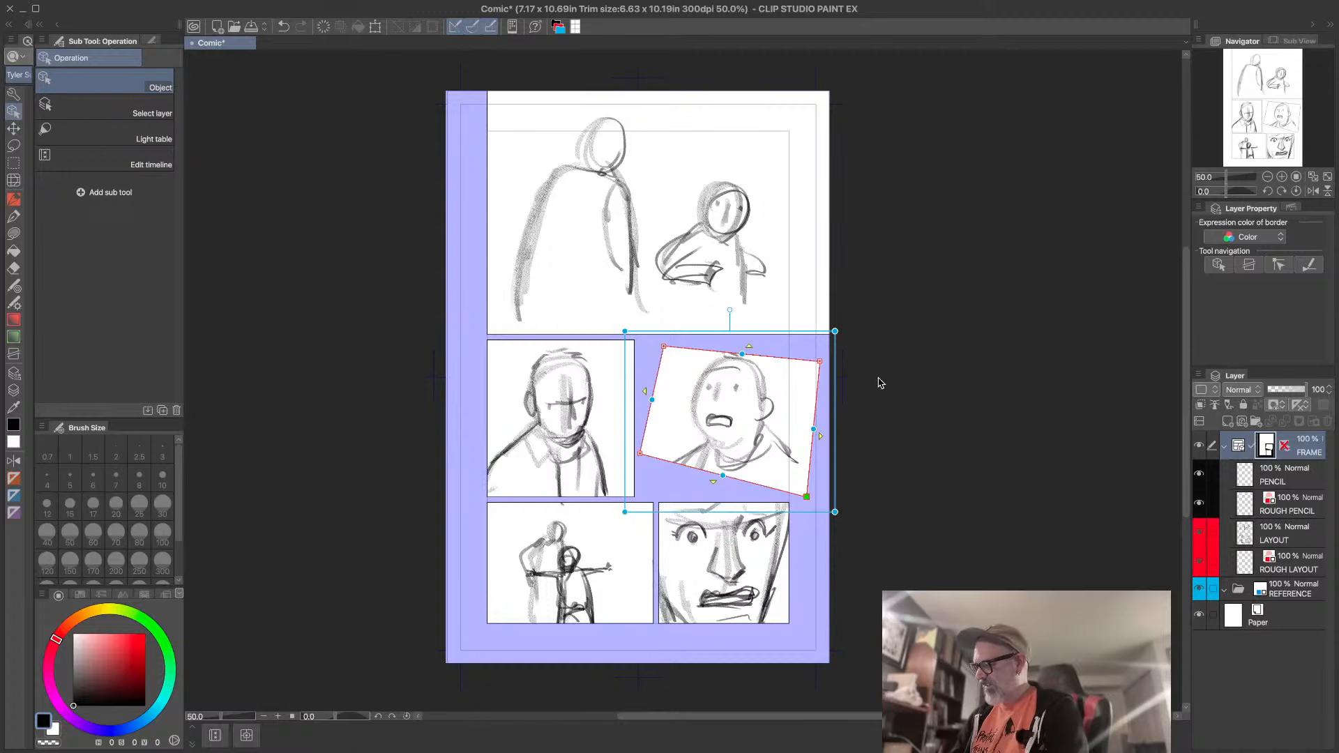
{"action": "key", "text": "ctrl+a"}
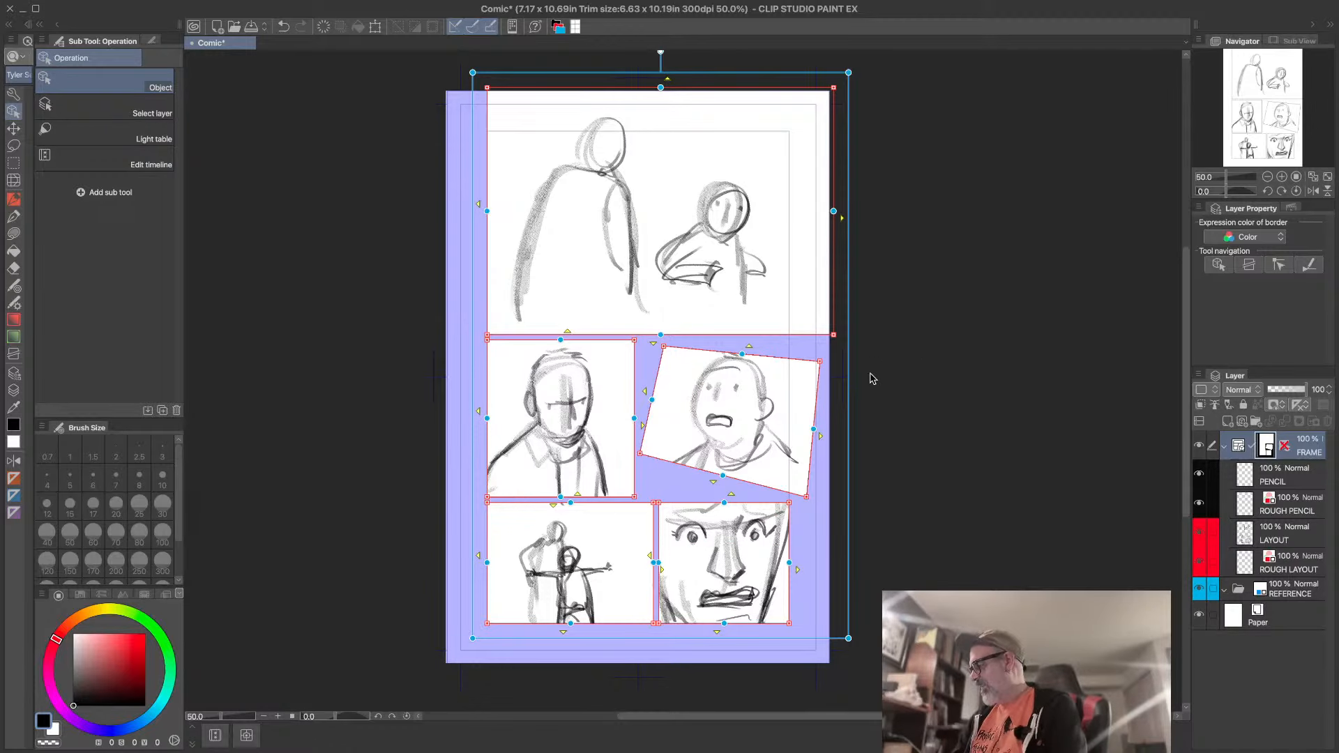
{"action": "left_click", "coordinate": [1273, 474]}
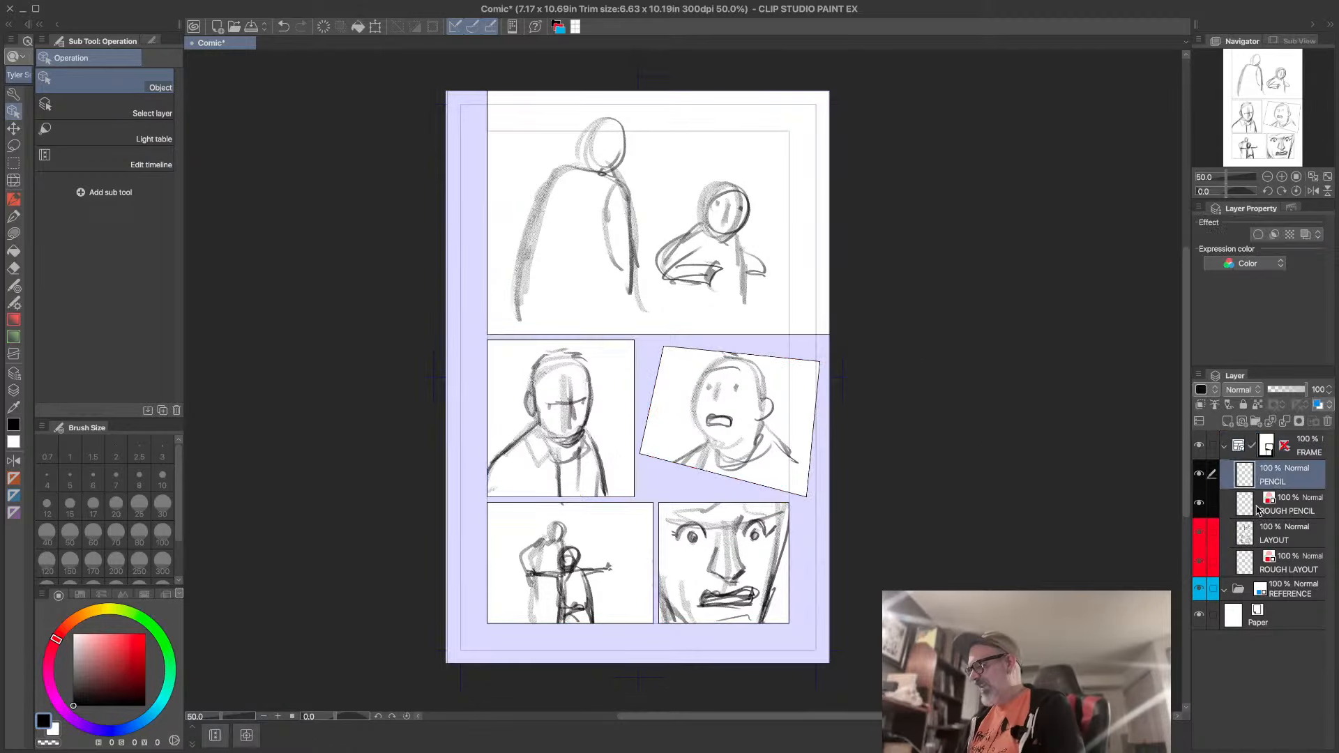
- Try shrinking the left middle panel from its upper-right corner and raising the gutter above the bottom row, and undo both changes
{"action": "left_click", "coordinate": [634, 490]}
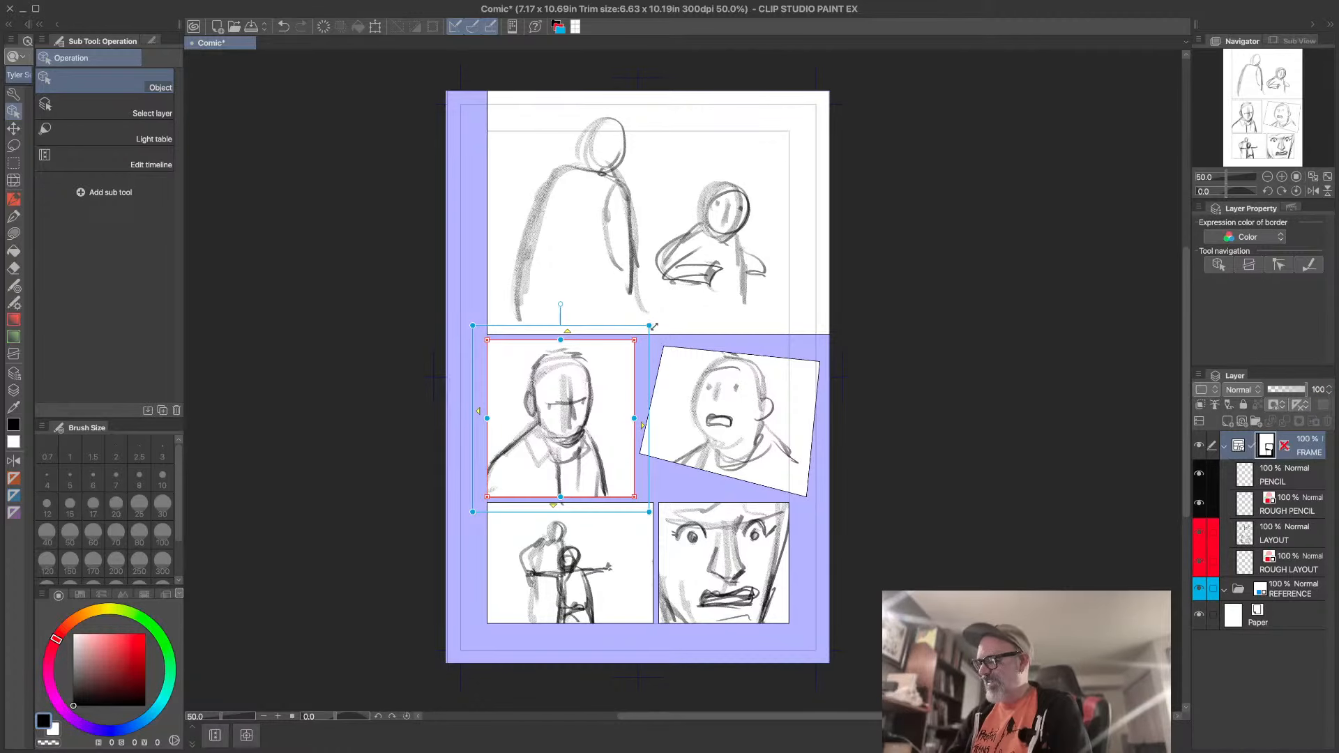
{"action": "left_click_drag", "start_coordinate": [647, 326], "coordinate": [616, 368]}
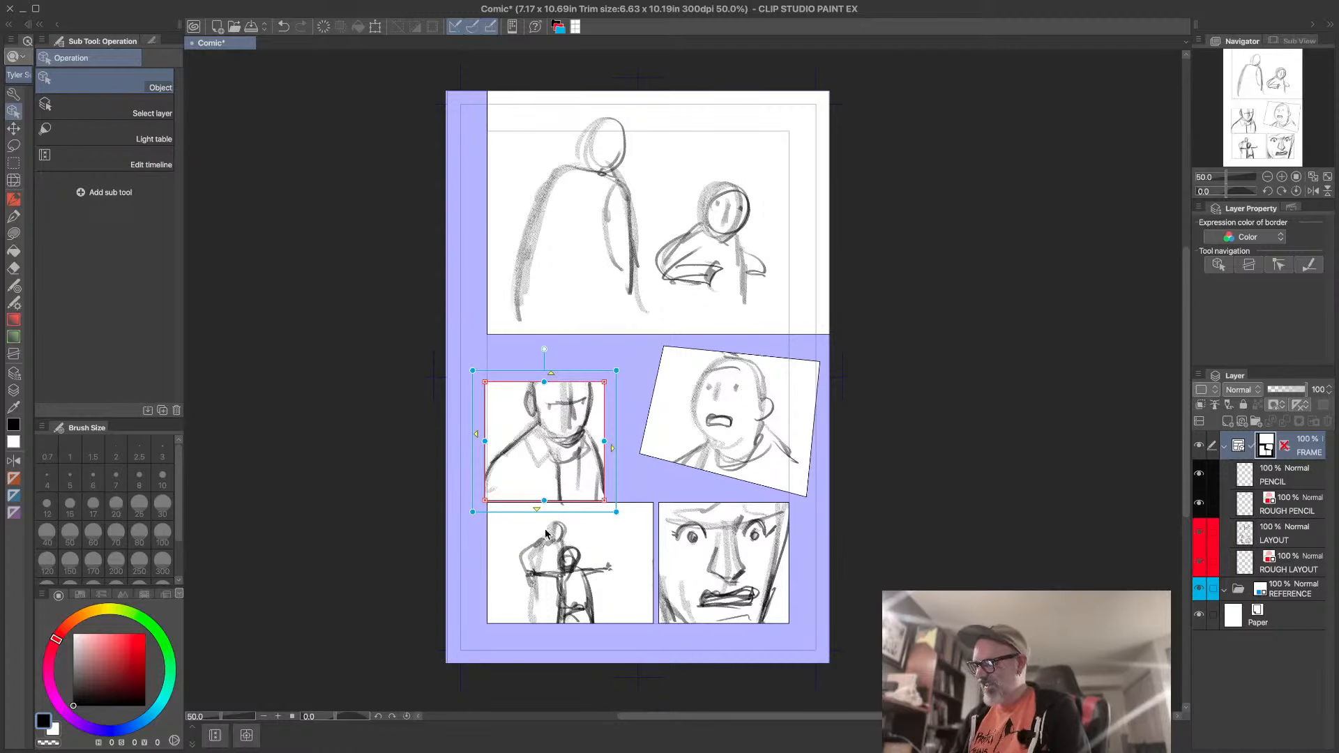
{"action": "key", "text": "ctrl+a"}
{"action": "left_click_drag", "start_coordinate": [544, 500], "coordinate": [590, 492]}
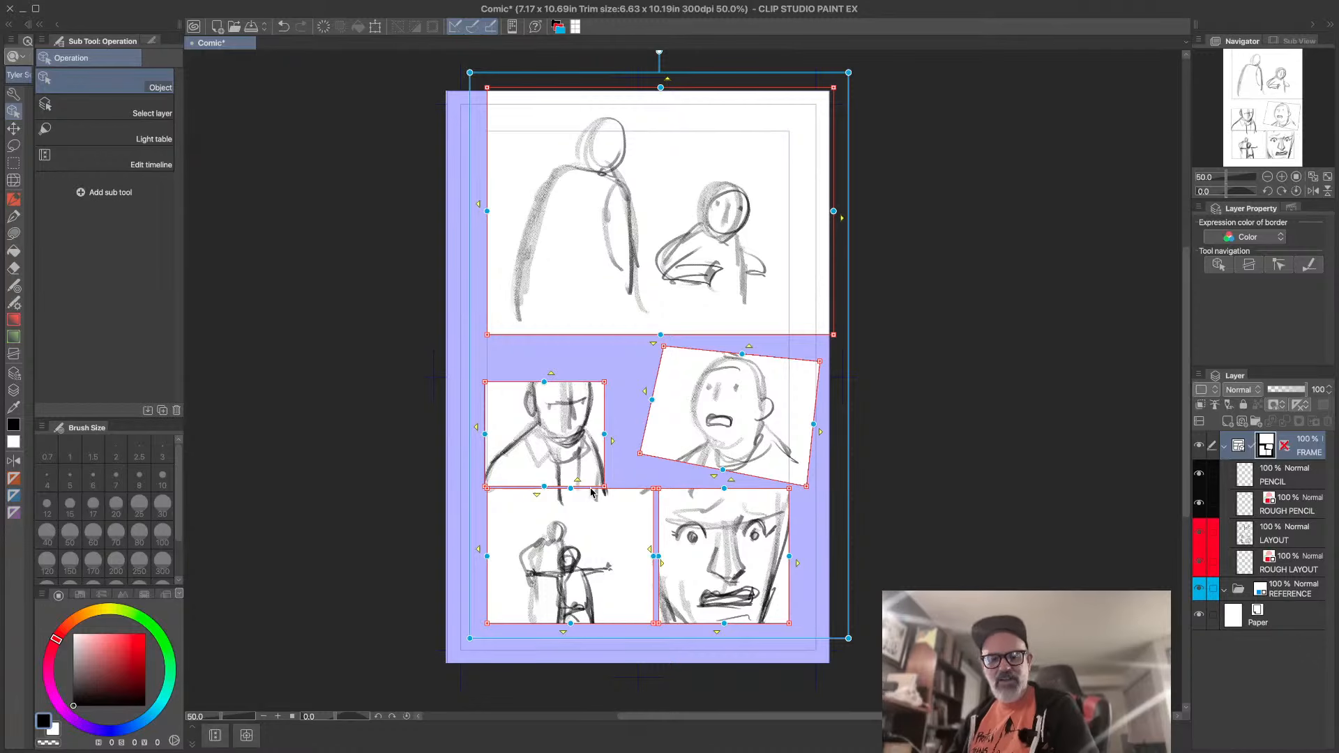
{"action": "key", "text": "ctrl+z"}
{"action": "key", "text": "ctrl+z"}
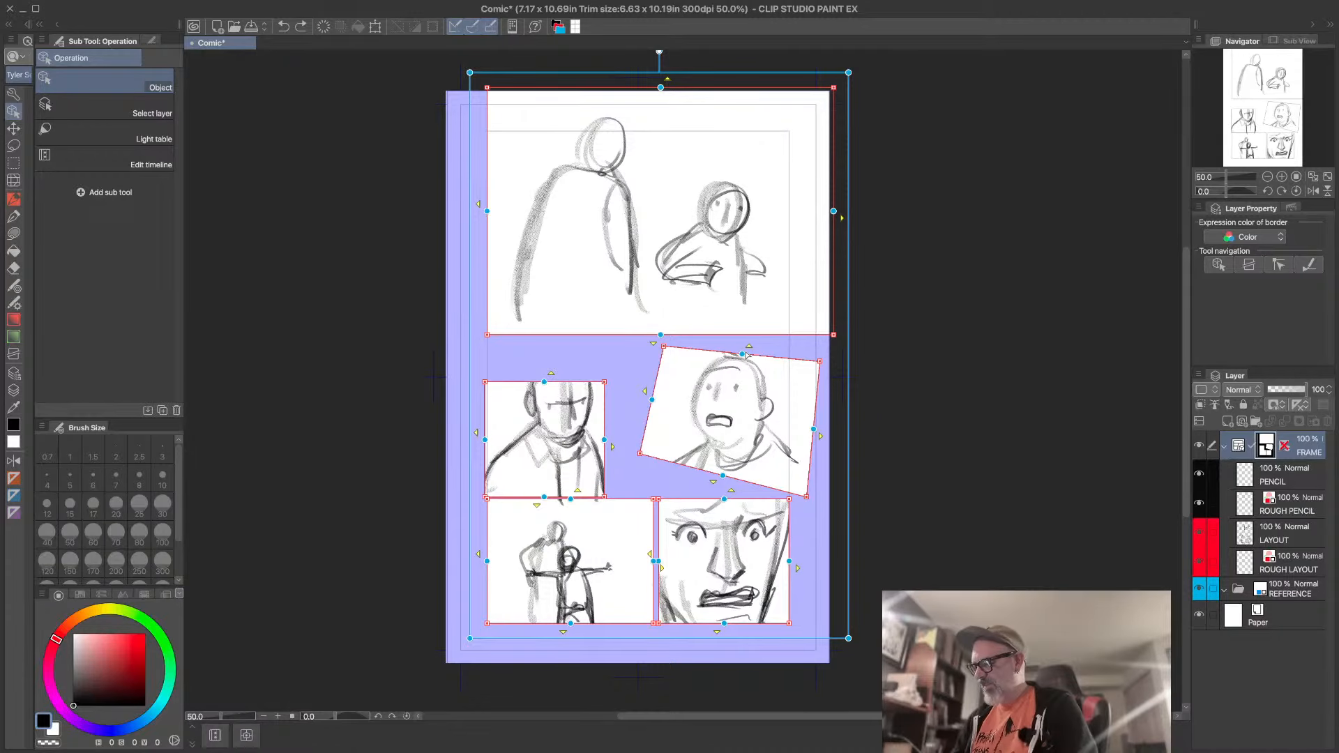
{"action": "key", "text": "ctrl+z"}
{"action": "key", "text": "ctrl+z"}
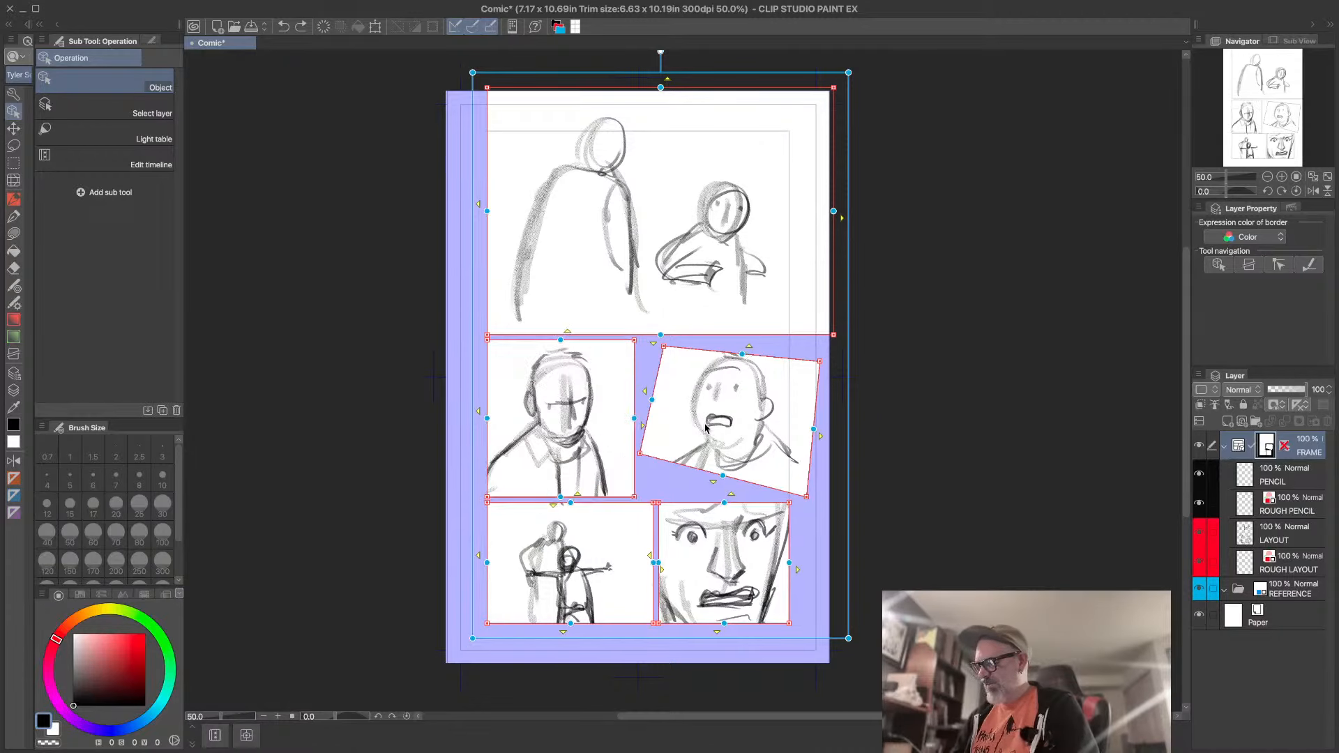
- Try shrinking the left middle panel from its lower-left and upper-right corners and slanting its top and bottom borders, and undo everything
{"action": "left_click", "coordinate": [634, 376]}
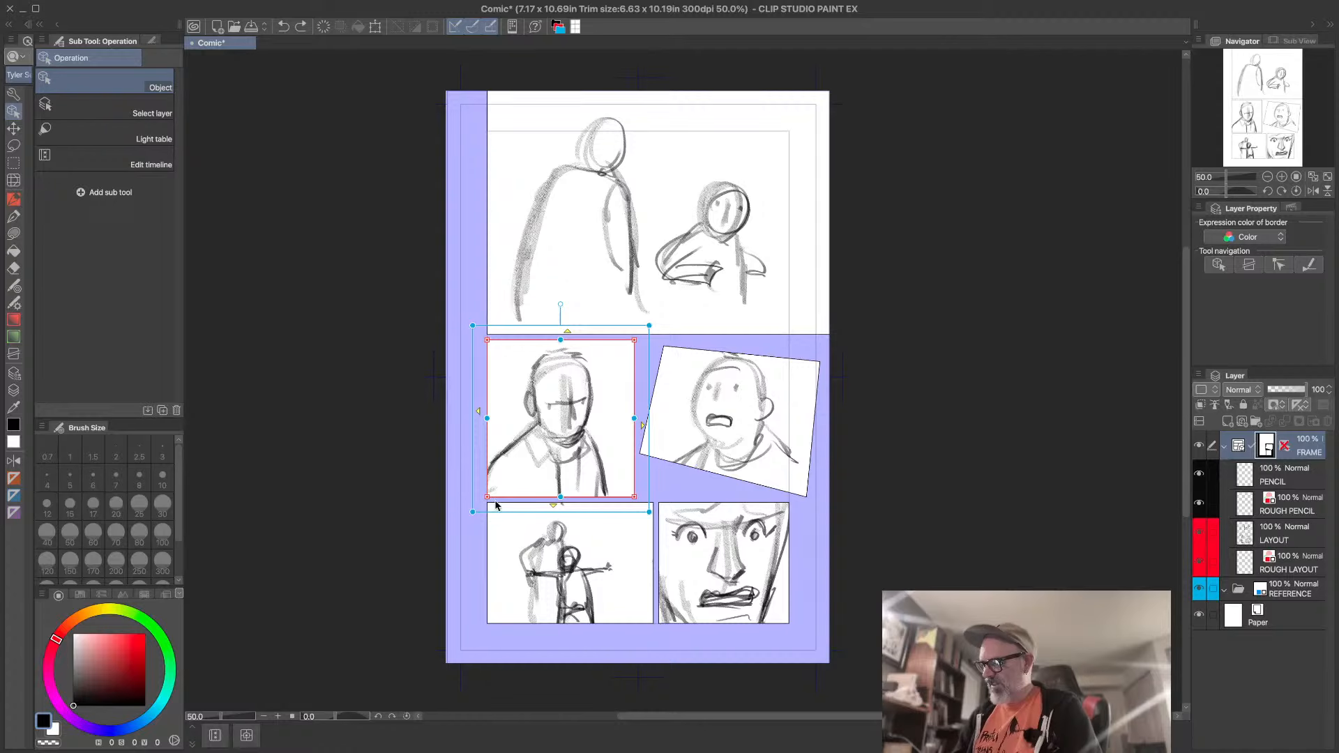
{"action": "left_click_drag", "start_coordinate": [495, 502], "coordinate": [490, 480]}
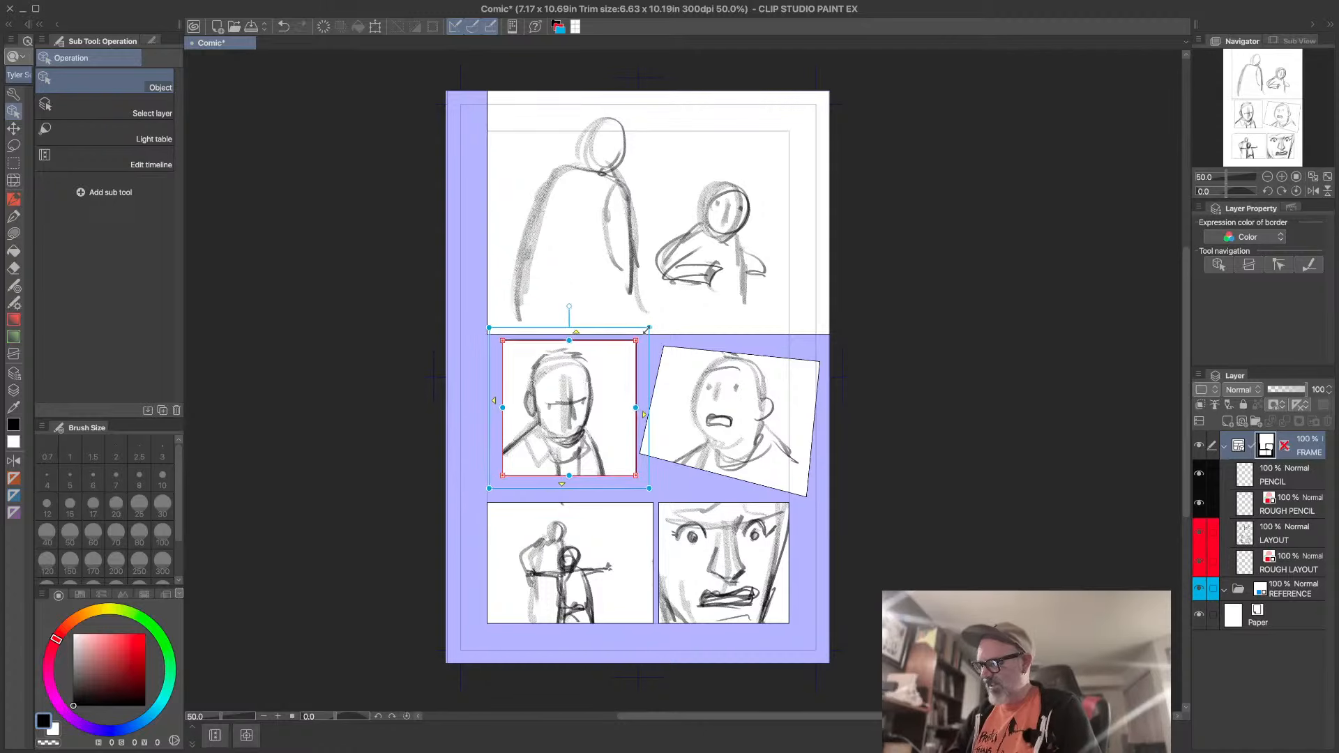
{"action": "left_click_drag", "start_coordinate": [647, 329], "coordinate": [641, 339]}
{"action": "mouse_move", "coordinate": [628, 384]}
{"action": "left_mouse_down"}
{"action": "mouse_move", "coordinate": [614, 390]}
{"action": "mouse_move", "coordinate": [623, 381]}
{"action": "left_mouse_up"}
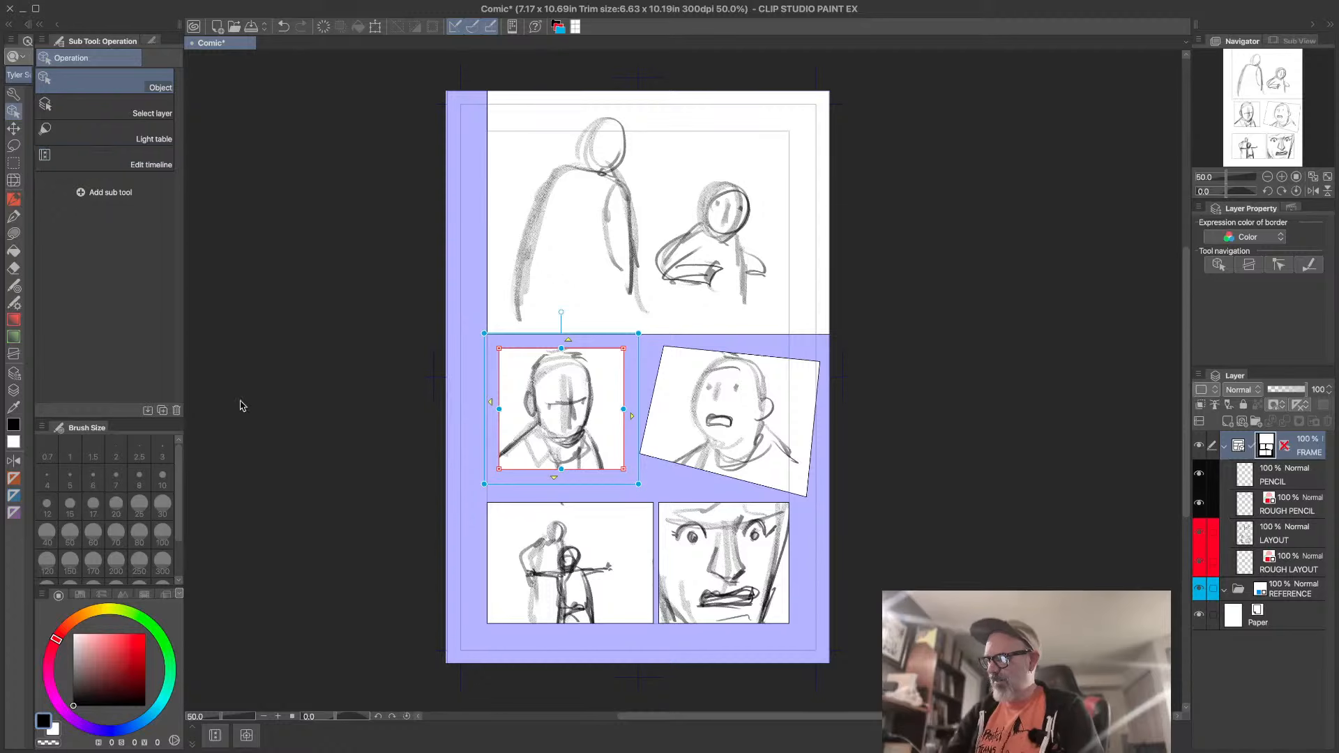
{"action": "left_click_drag", "start_coordinate": [623, 469], "coordinate": [623, 449]}
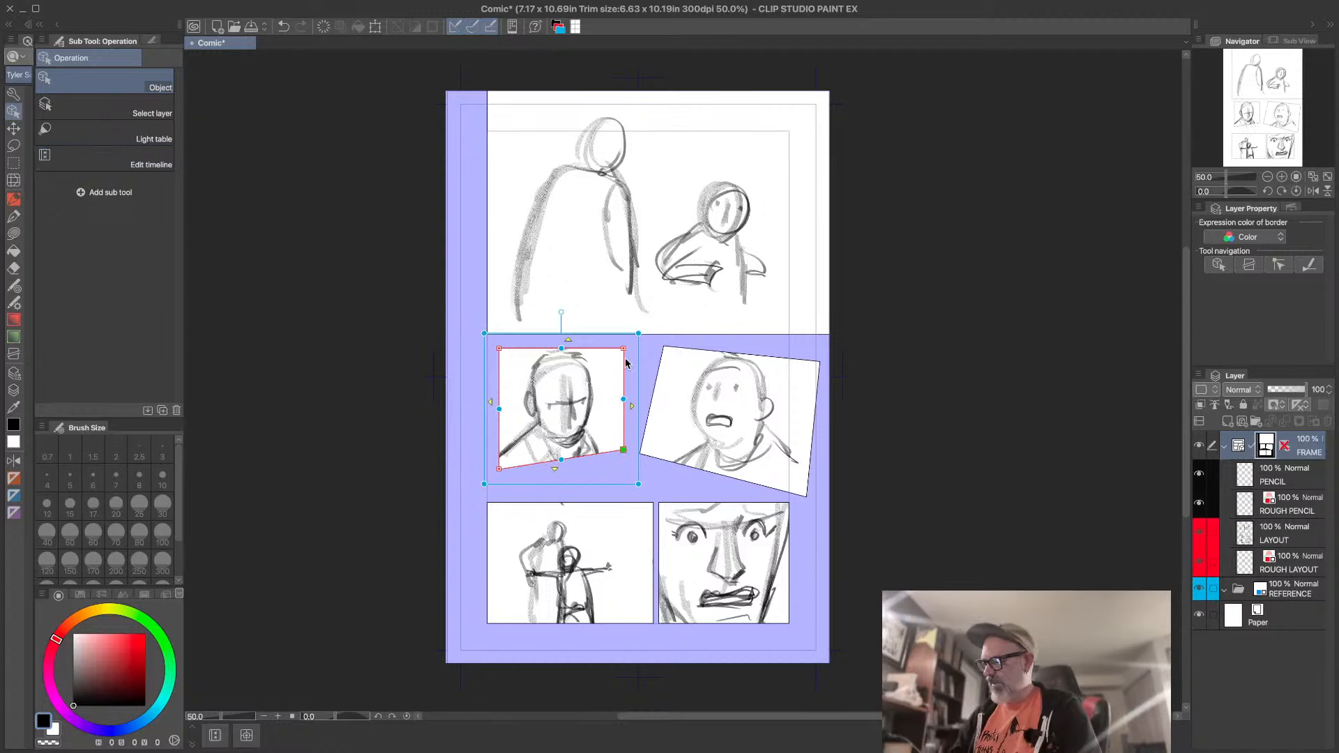
{"action": "left_click_drag", "start_coordinate": [622, 349], "coordinate": [629, 376]}
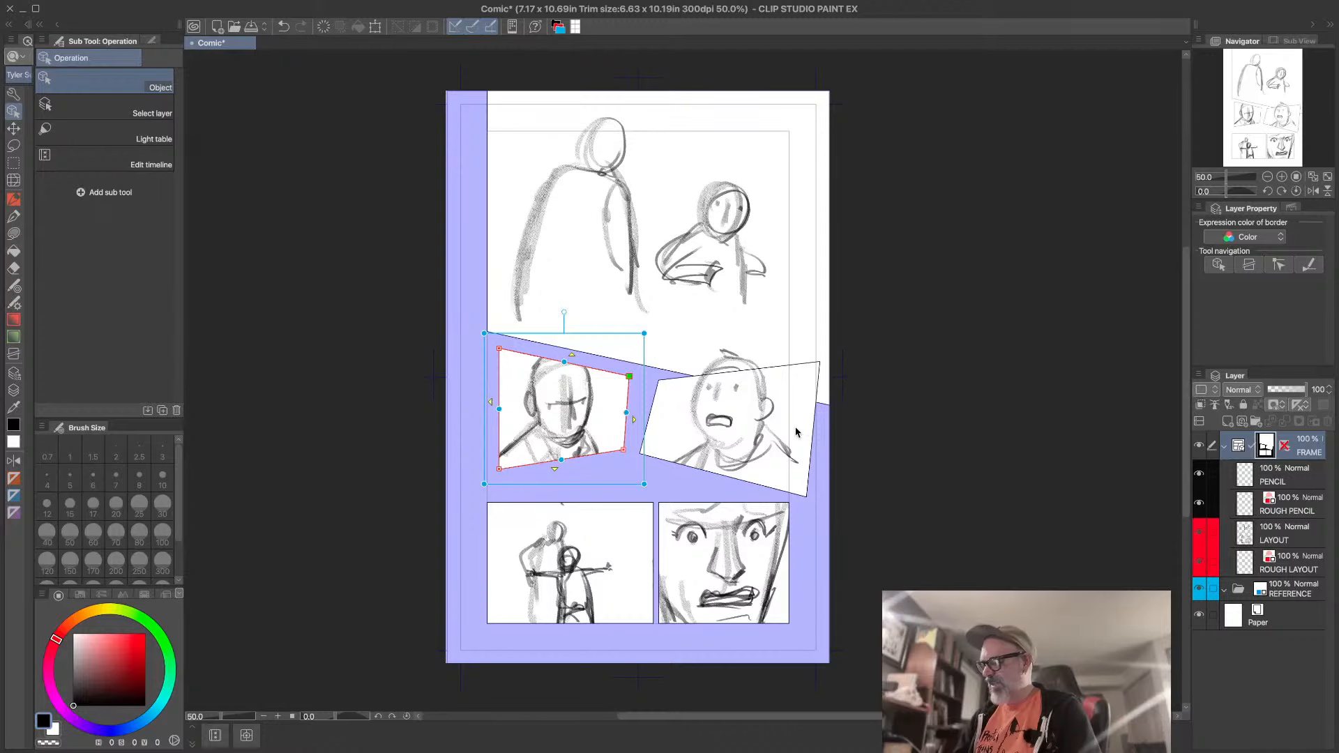
{"action": "key", "text": "ctrl+z"}
{"action": "key", "text": "ctrl+z"}
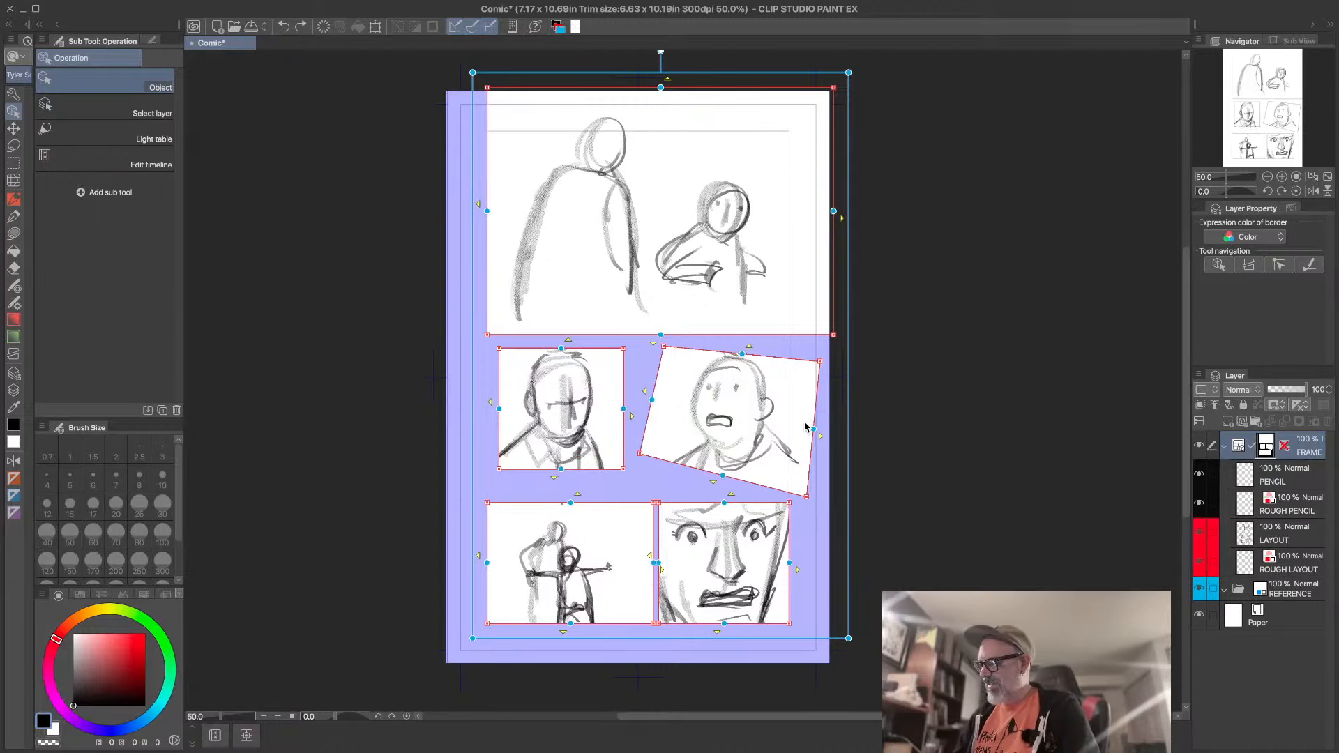
{"action": "key", "text": "ctrl+z"}
{"action": "key", "text": "ctrl+z"}
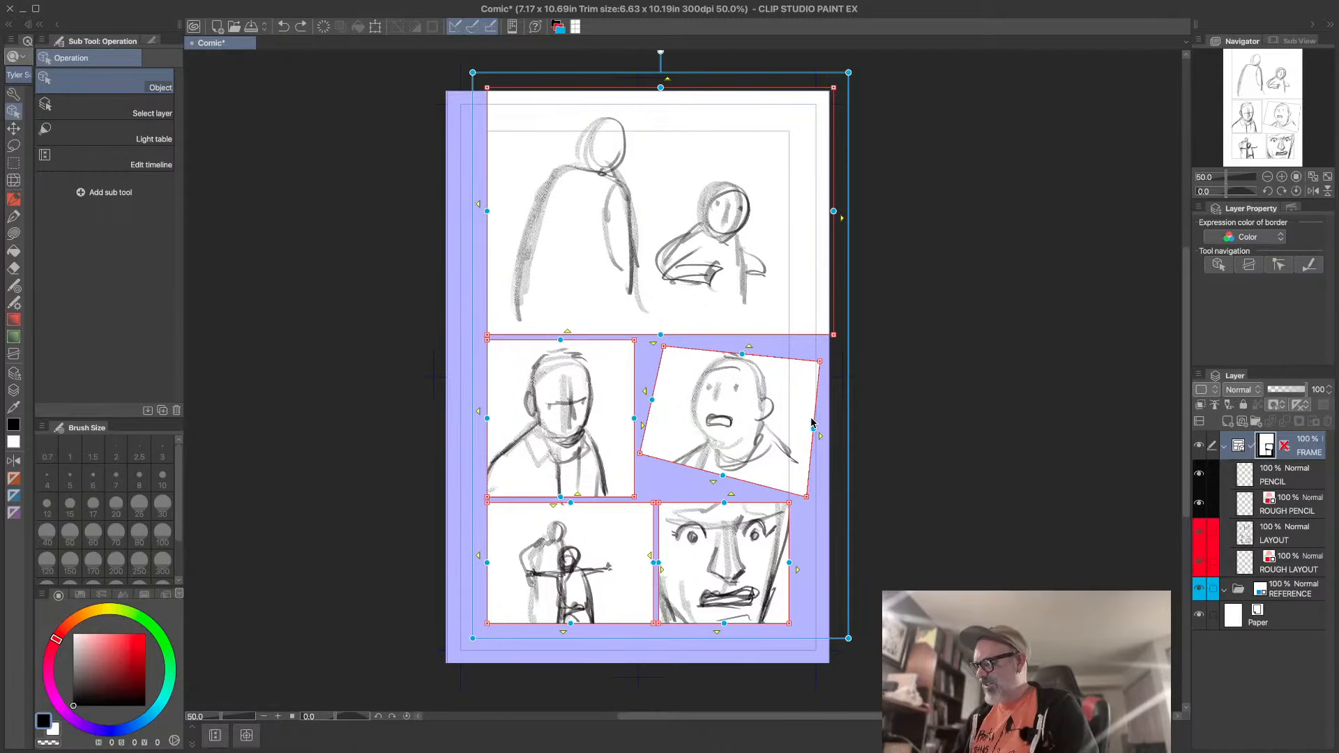
- Undo all reshaping of the right middle panel back to its original rectangle aligned with the neighbouring panels
{"action": "key", "text": "ctrl+z"}
{"action": "key", "text": "ctrl+z"}
{"action": "key", "text": "ctrl+z"}
{"action": "key", "text": "ctrl+z"}
{"action": "key", "text": "ctrl+z"}
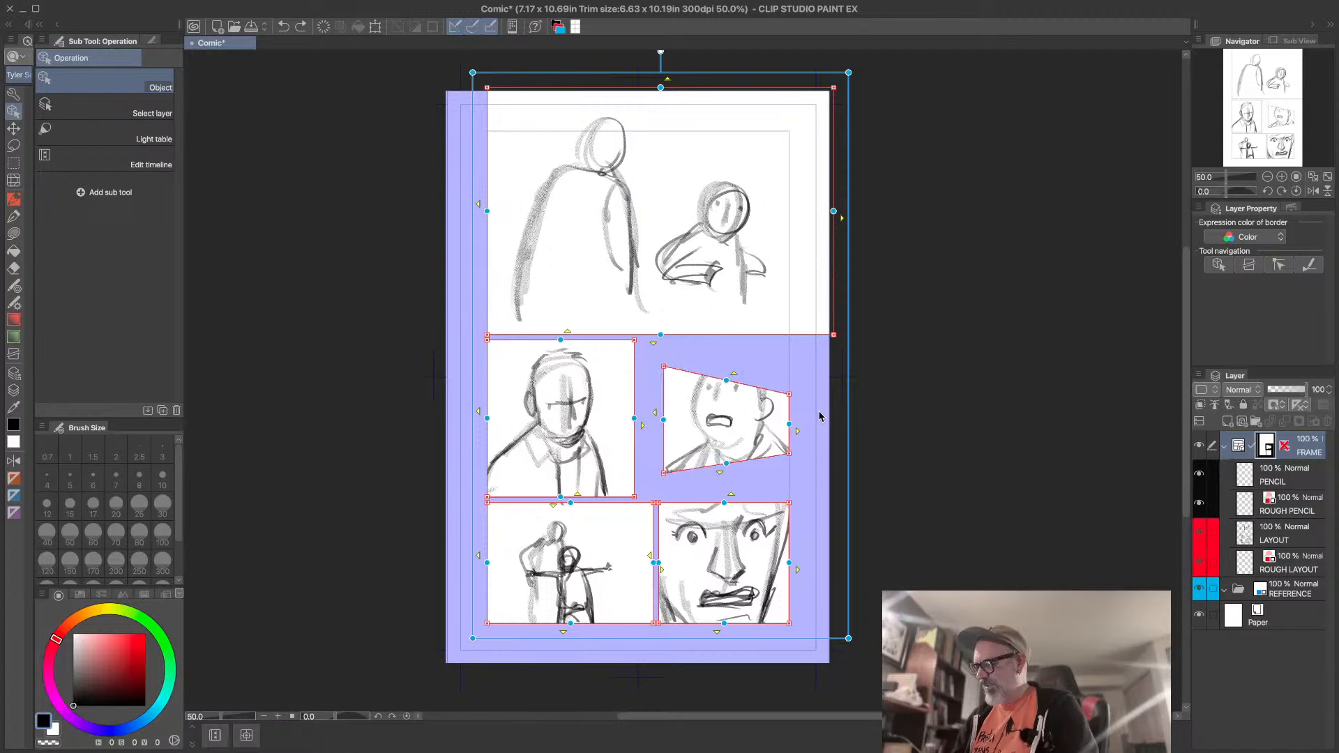
{"action": "key", "text": "ctrl+z"}
{"action": "key", "text": "ctrl+z"}
{"action": "key", "text": "ctrl+z"}
{"action": "key", "text": "ctrl+z"}
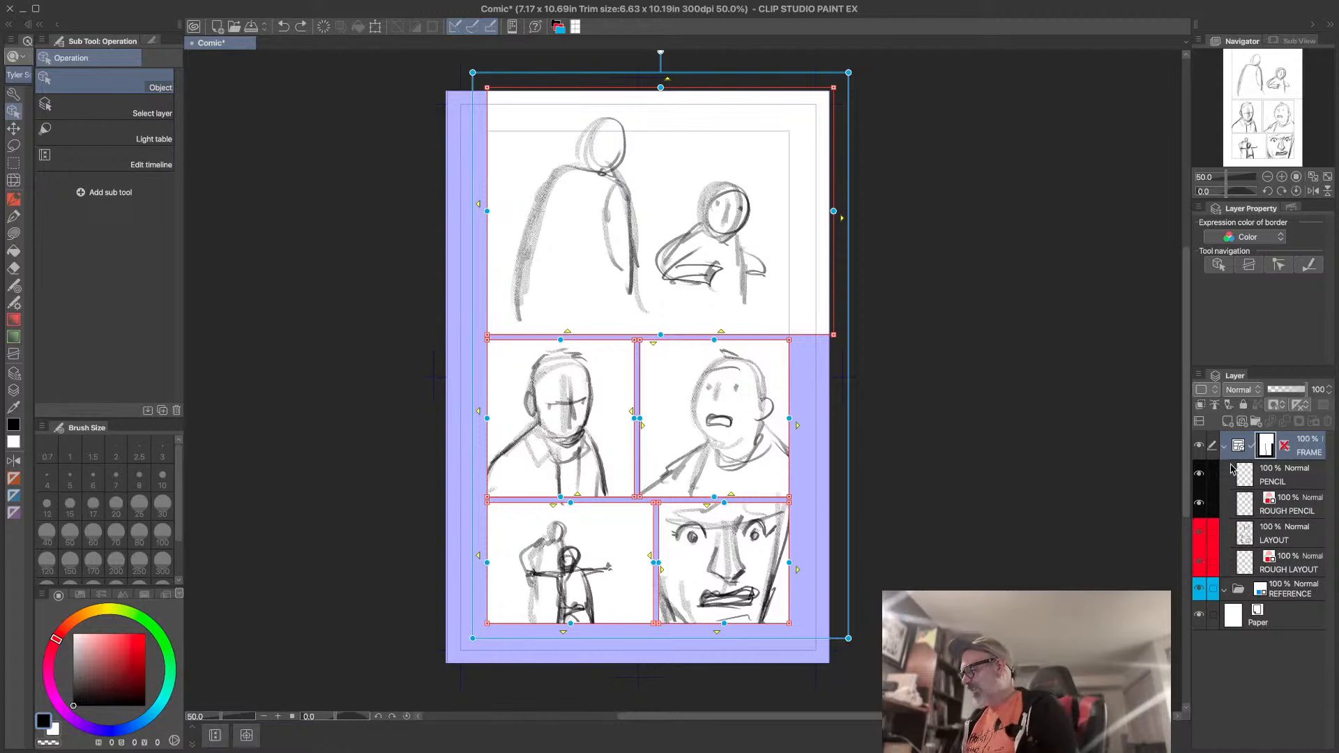
- On the LAYOUT layer, rework both figures in the top panel with the iPad Pencil 2021, adding strokes to the head, bodies and crossed hands
{"action": "left_click", "coordinate": [1280, 483]}
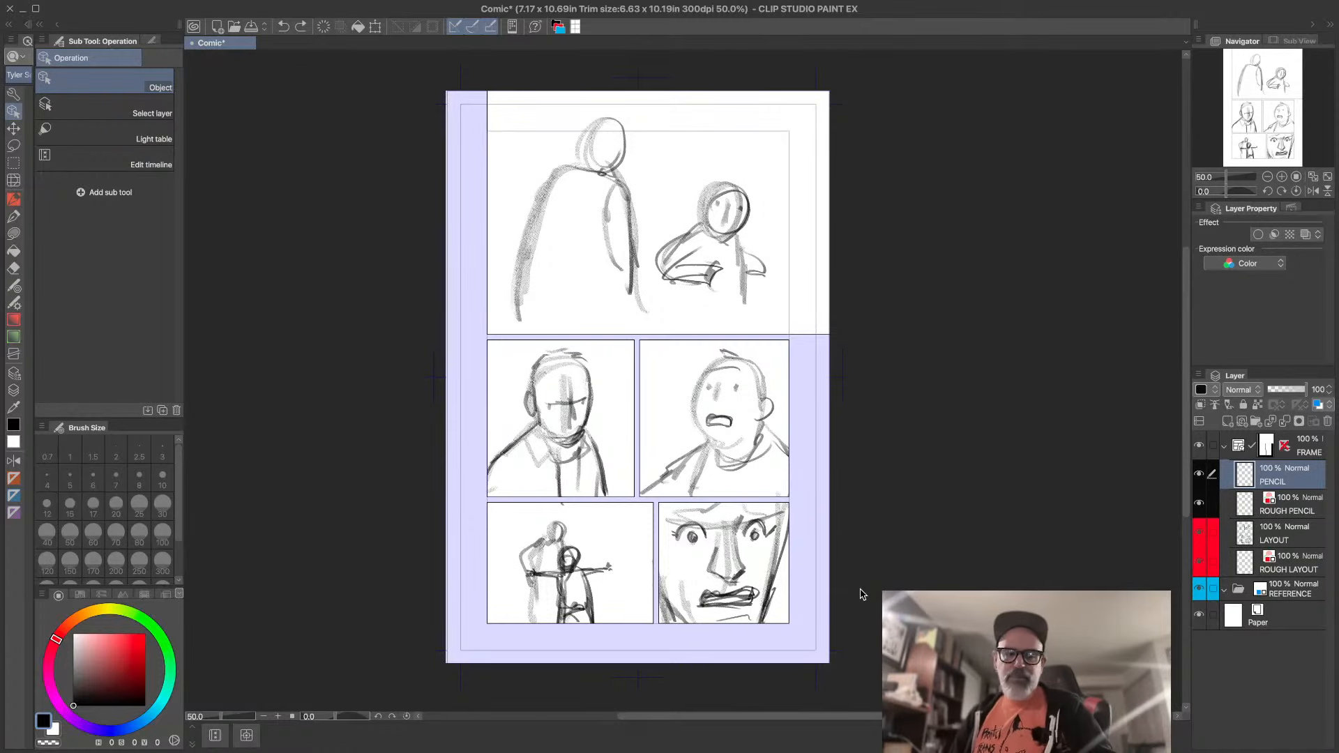
{"action": "left_click", "coordinate": [1298, 539]}
{"action": "left_click", "coordinate": [1201, 534]}
{"action": "left_click", "coordinate": [1200, 535]}
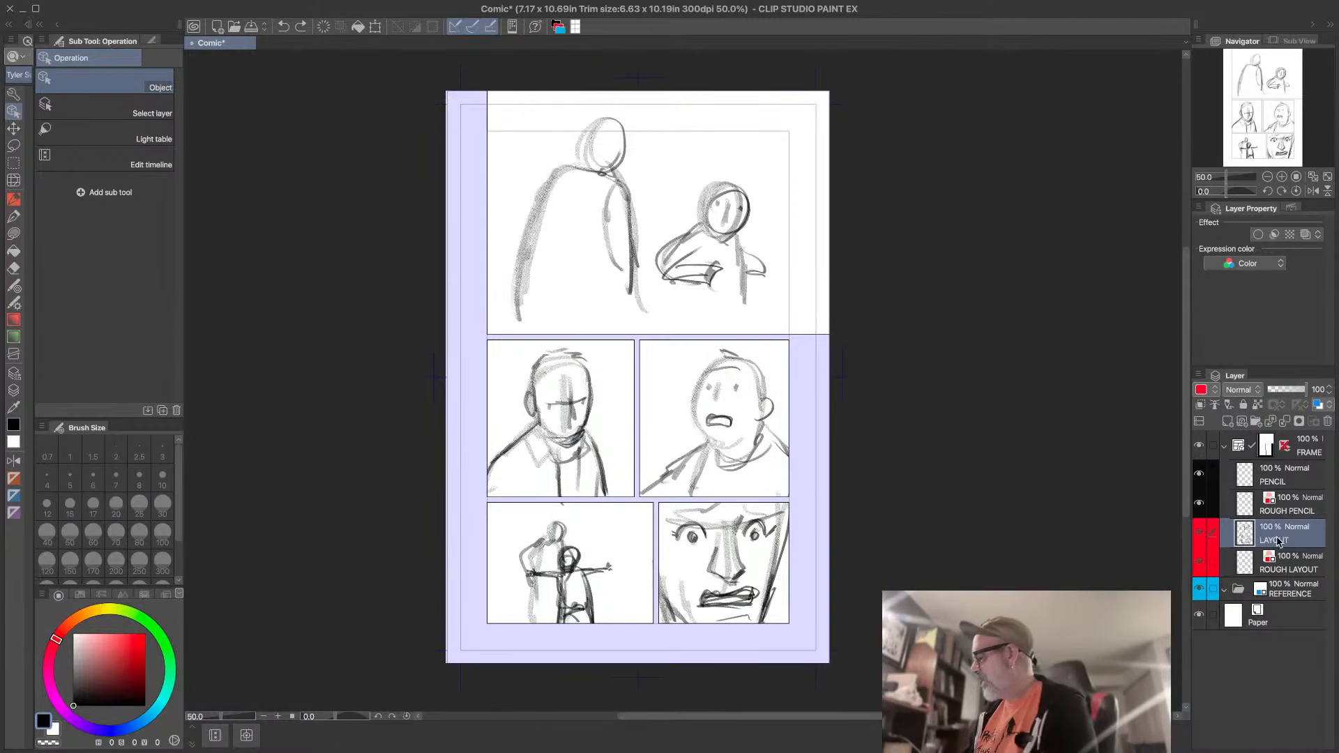
{"action": "left_click", "coordinate": [14, 200]}
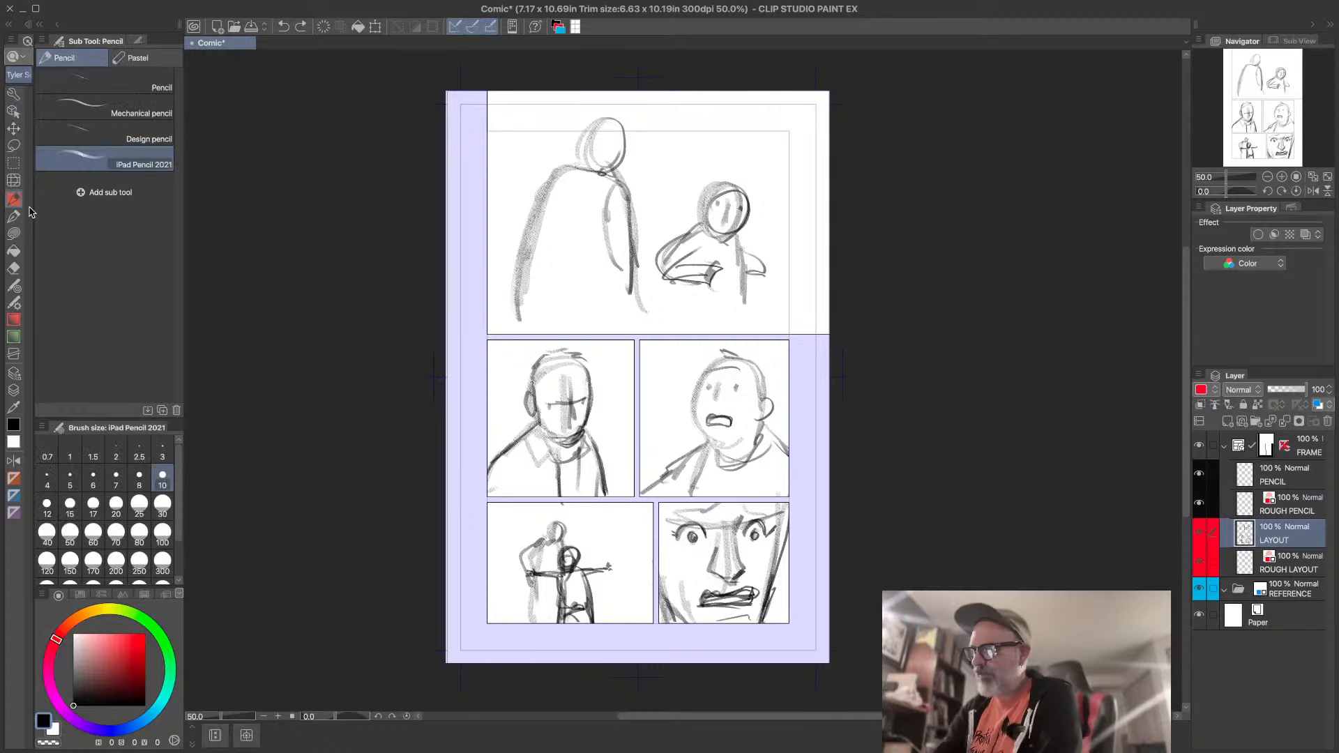
{"action": "mouse_move", "coordinate": [515, 334]}
{"action": "left_mouse_down"}
{"action": "mouse_move", "coordinate": [508, 286]}
{"action": "mouse_move", "coordinate": [560, 165]}
{"action": "mouse_move", "coordinate": [617, 193]}
{"action": "mouse_move", "coordinate": [633, 325]}
{"action": "mouse_move", "coordinate": [615, 176]}
{"action": "mouse_move", "coordinate": [631, 120]}
{"action": "mouse_move", "coordinate": [584, 146]}
{"action": "mouse_move", "coordinate": [640, 147]}
{"action": "mouse_move", "coordinate": [603, 174]}
{"action": "left_mouse_up"}
{"action": "mouse_move", "coordinate": [677, 245]}
{"action": "left_mouse_down"}
{"action": "mouse_move", "coordinate": [640, 322]}
{"action": "mouse_move", "coordinate": [675, 327]}
{"action": "mouse_move", "coordinate": [739, 257]}
{"action": "mouse_move", "coordinate": [717, 316]}
{"action": "left_mouse_up"}
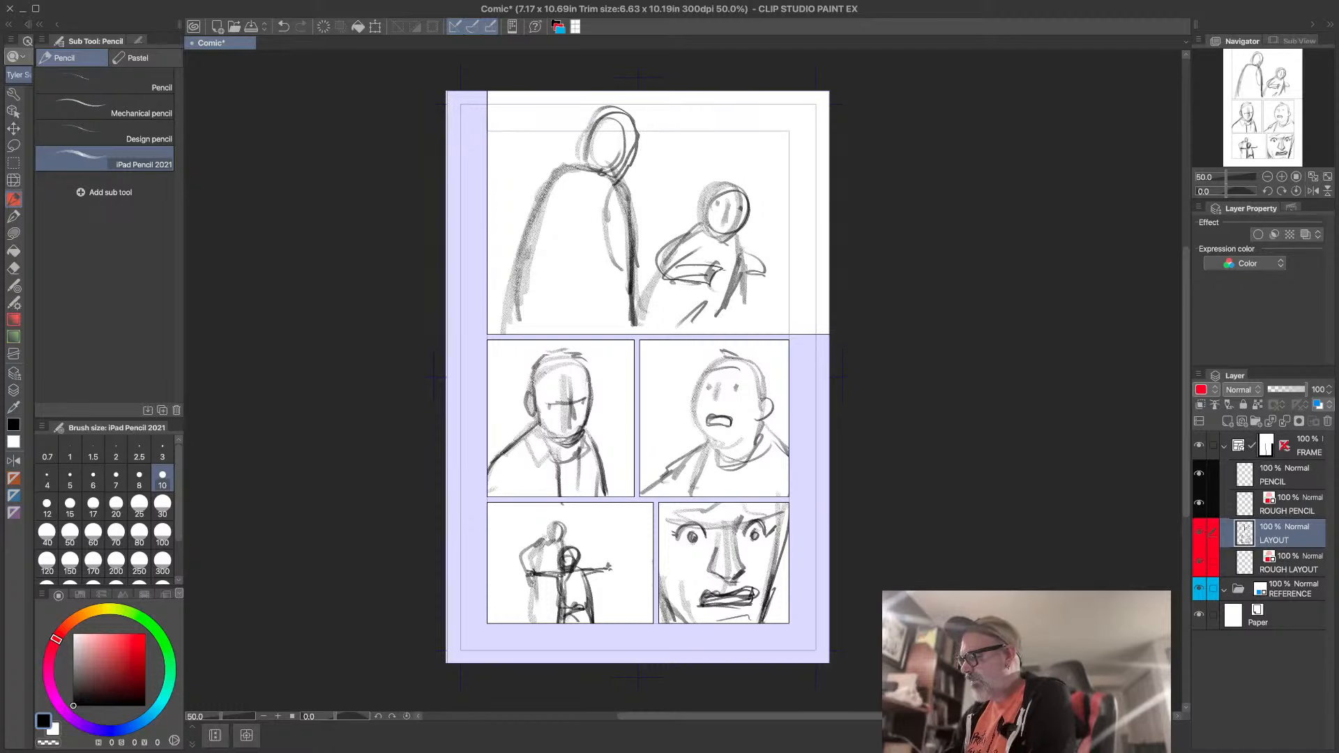
{"action": "left_click_drag", "start_coordinate": [713, 270], "coordinate": [743, 260]}
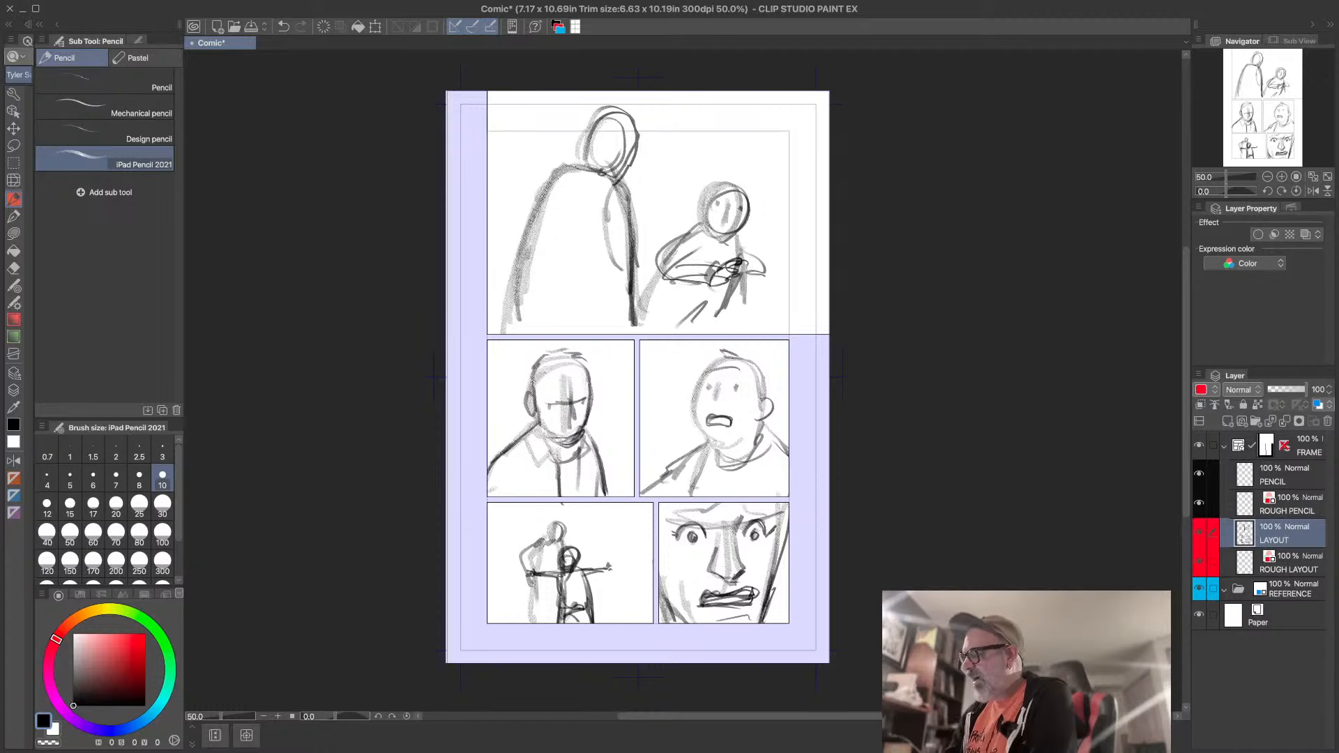
- Hatch loose strokes above and beside the smaller figure in the top panel using the Design pencil at brush size 7
{"action": "left_click", "coordinate": [158, 135]}
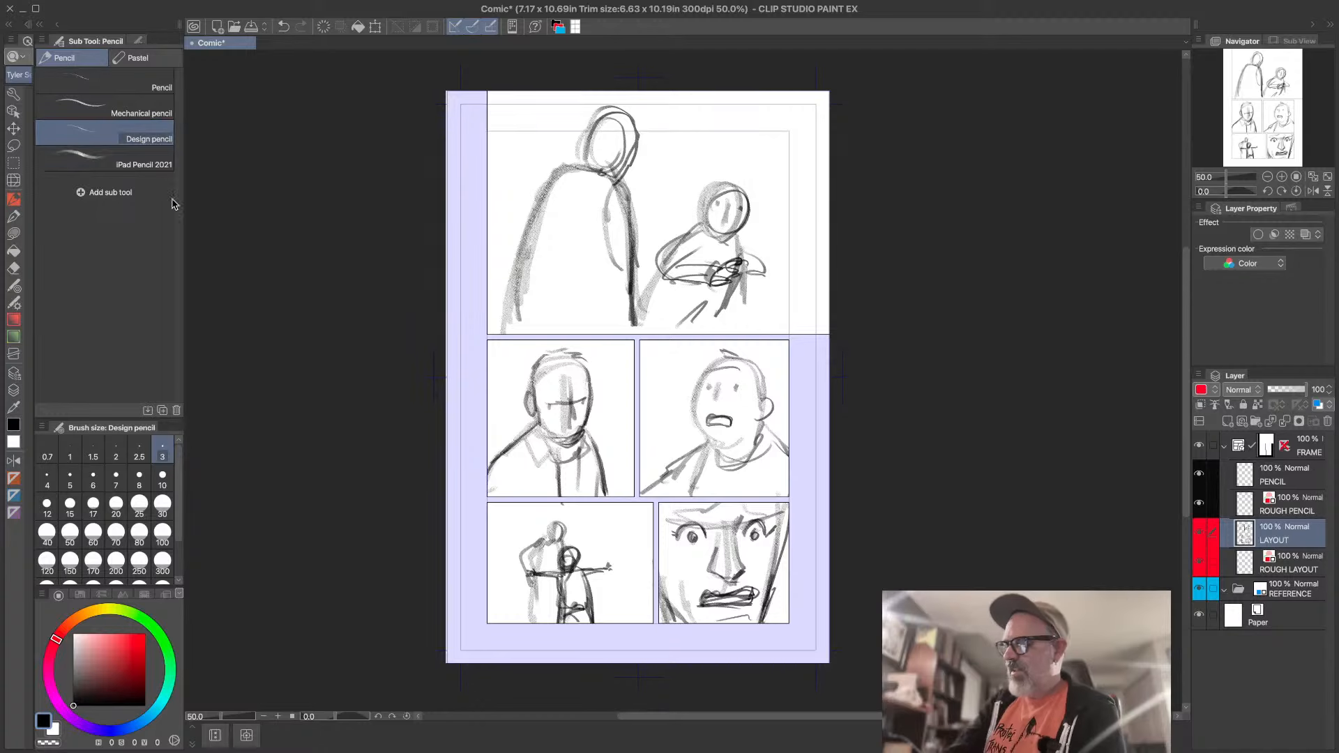
{"action": "left_click", "coordinate": [116, 477]}
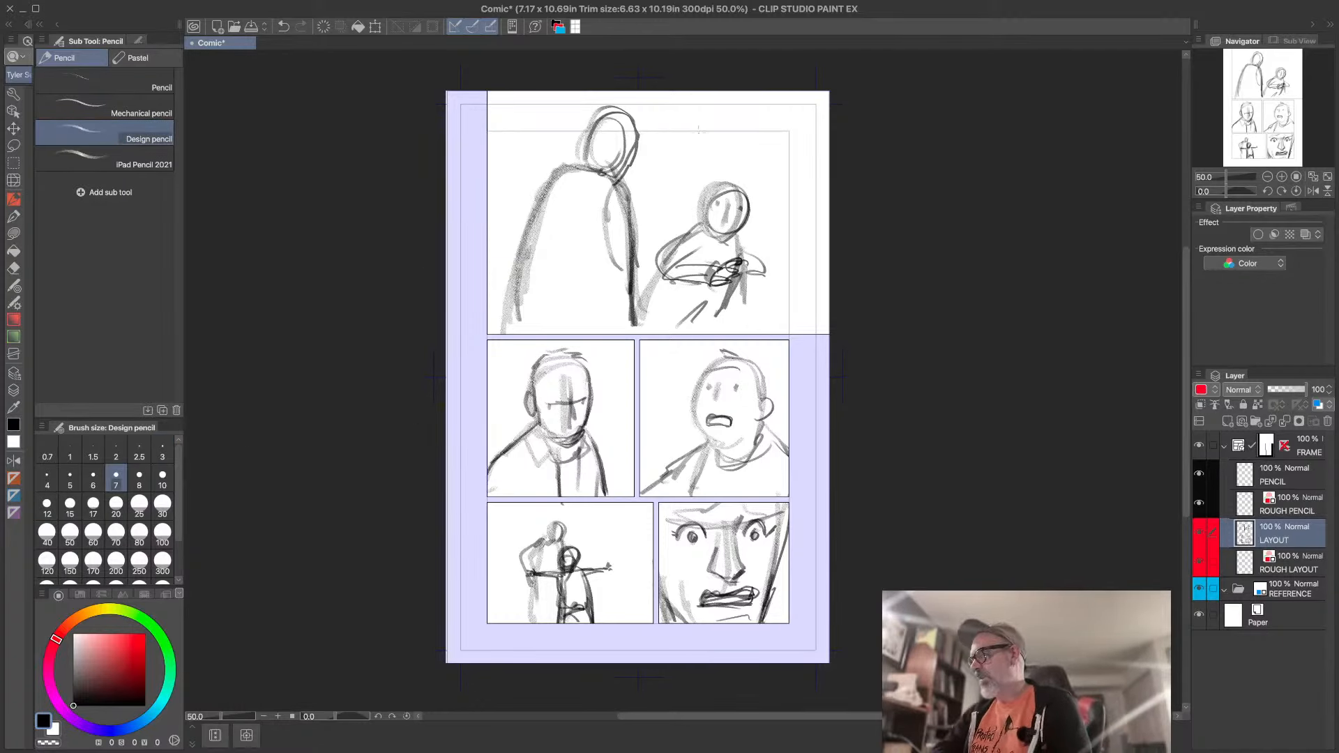
{"action": "mouse_move", "coordinate": [678, 171]}
{"action": "left_mouse_down"}
{"action": "mouse_move", "coordinate": [730, 128]}
{"action": "mouse_move", "coordinate": [733, 150]}
{"action": "mouse_move", "coordinate": [762, 153]}
{"action": "mouse_move", "coordinate": [783, 127]}
{"action": "mouse_move", "coordinate": [769, 148]}
{"action": "mouse_move", "coordinate": [795, 163]}
{"action": "mouse_move", "coordinate": [769, 181]}
{"action": "mouse_move", "coordinate": [794, 209]}
{"action": "left_mouse_up"}
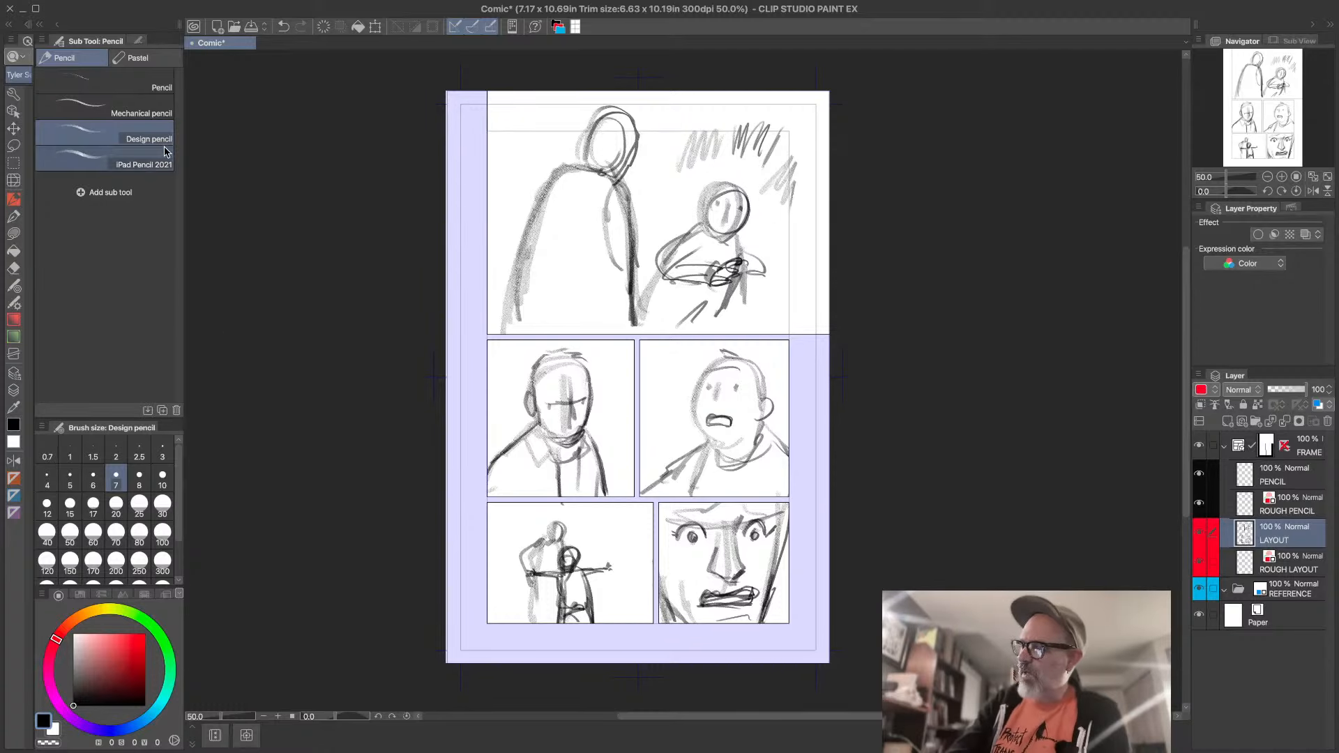
- Switch back to the iPad Pencil 2021 and review its brush settings
{"action": "left_click", "coordinate": [148, 157]}
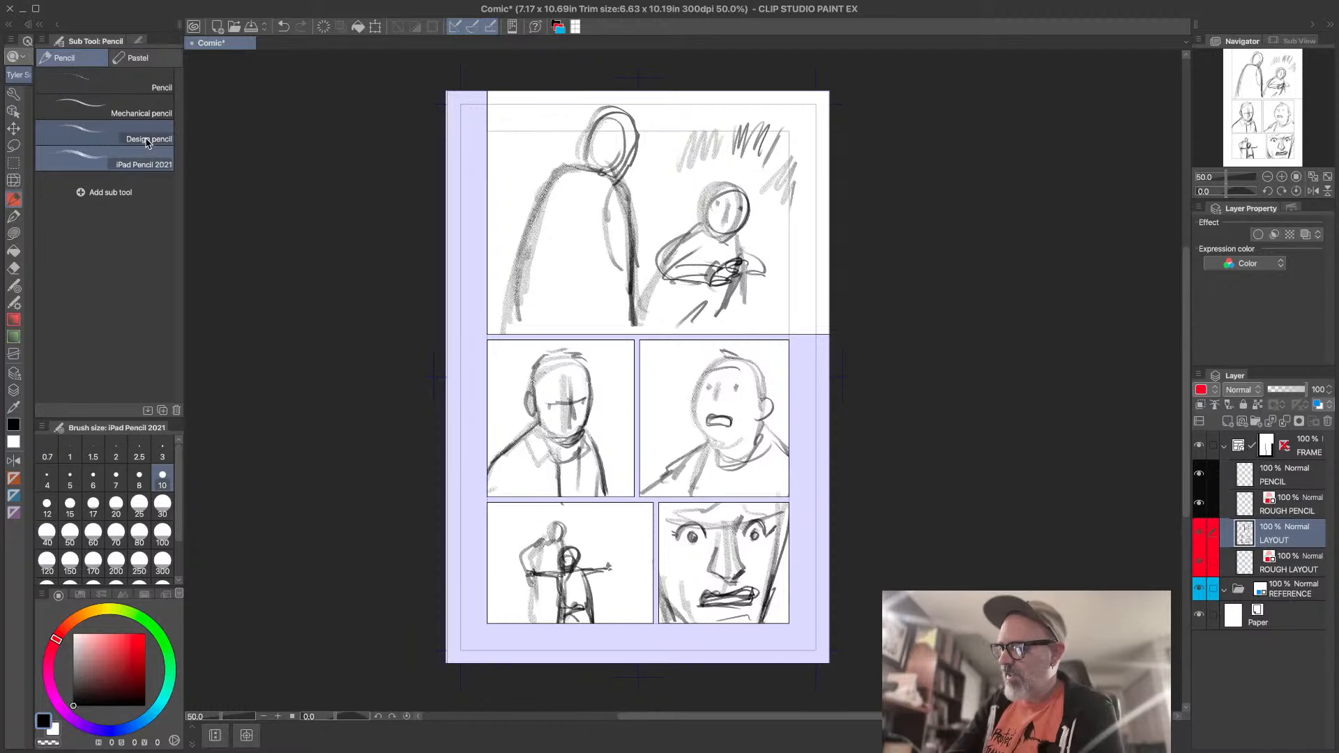
{"action": "left_click", "coordinate": [138, 40]}
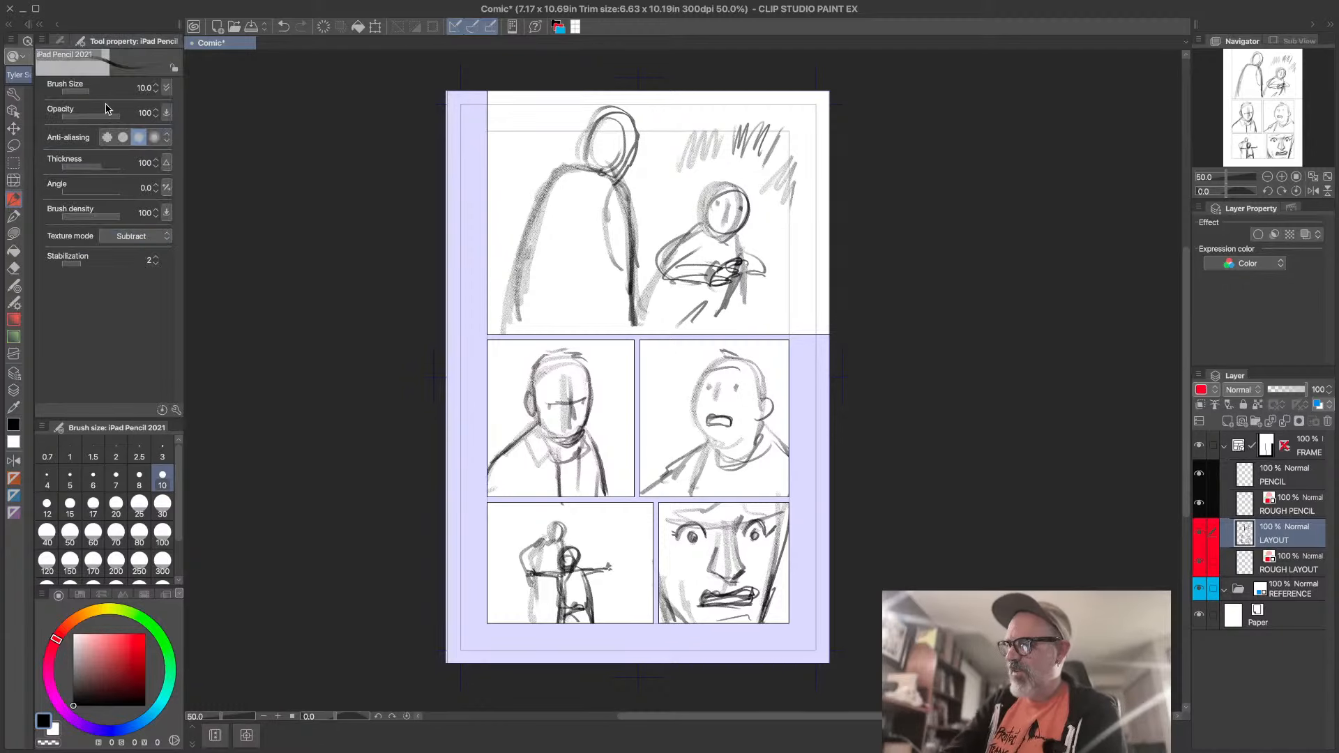
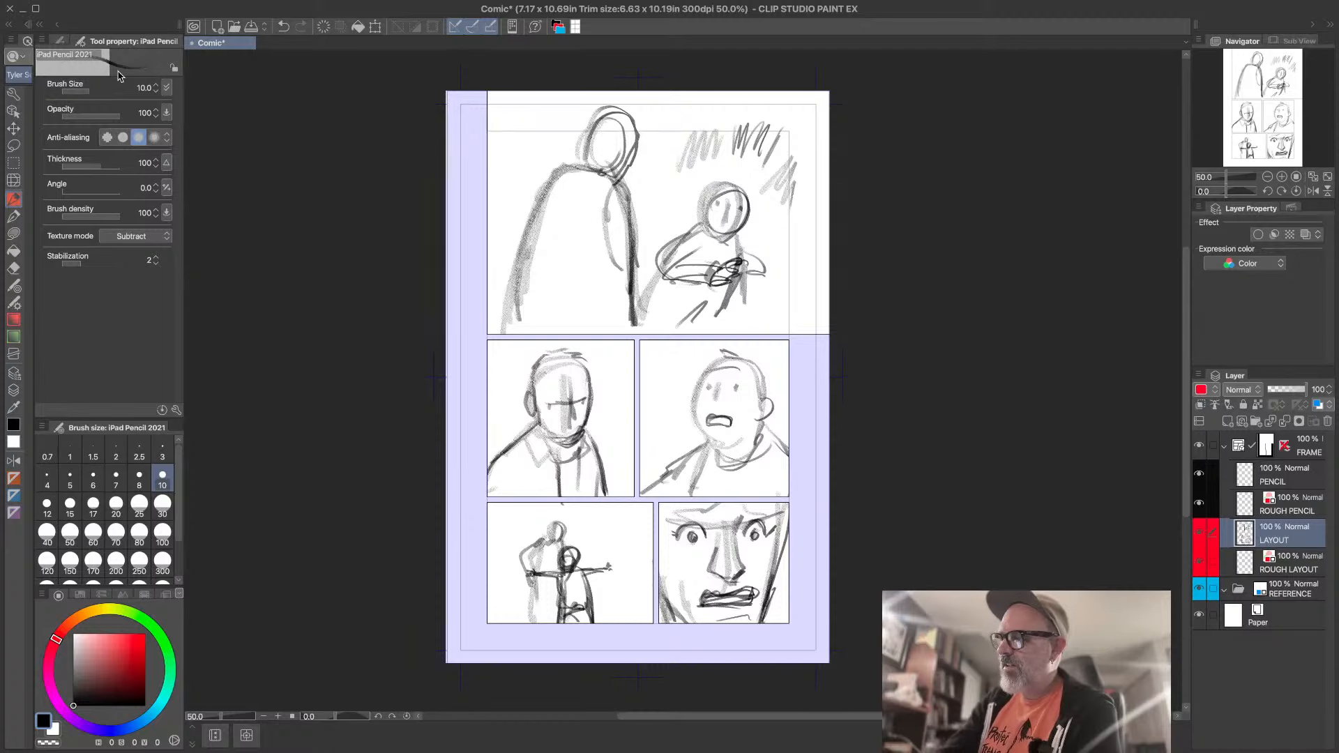
{"action": "left_click", "coordinate": [60, 42]}
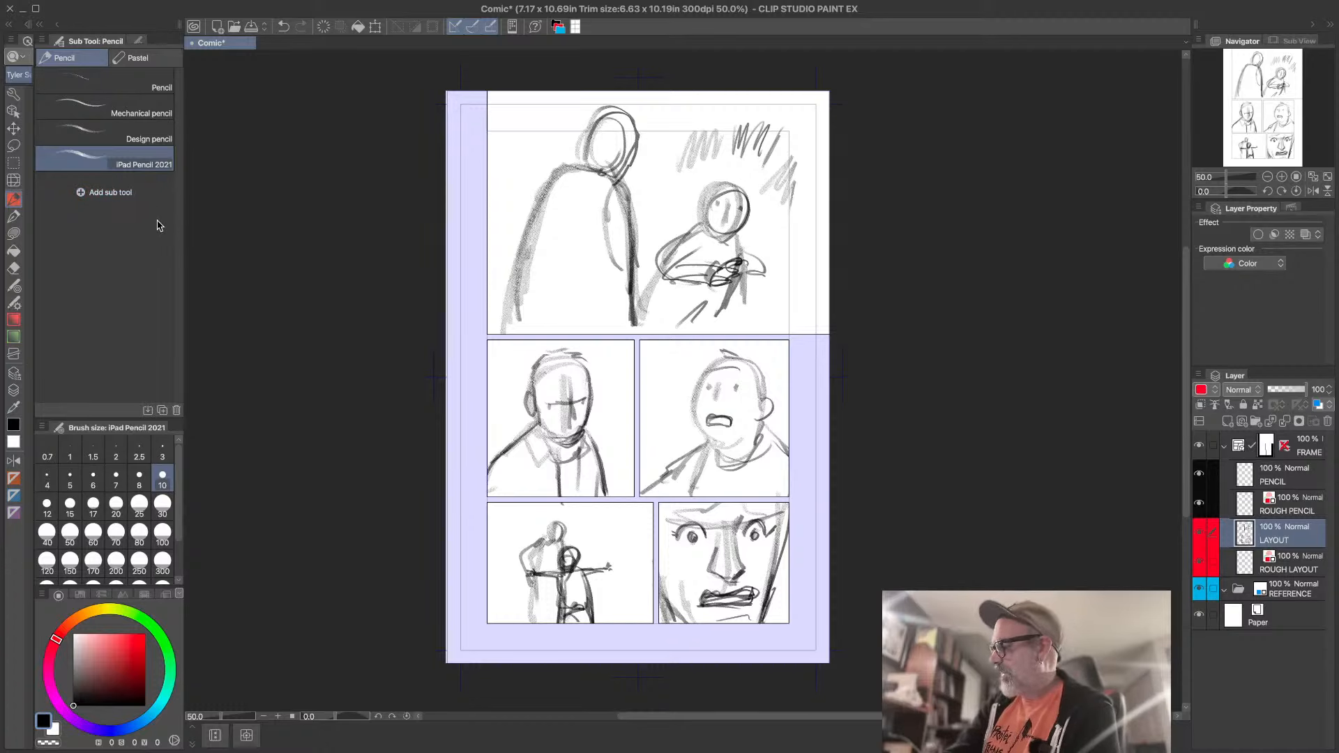
- Rough in the shoulder line, hanging arm and hand of the standing figure in the top panel
{"action": "left_click_drag", "start_coordinate": [551, 173], "coordinate": [588, 164]}
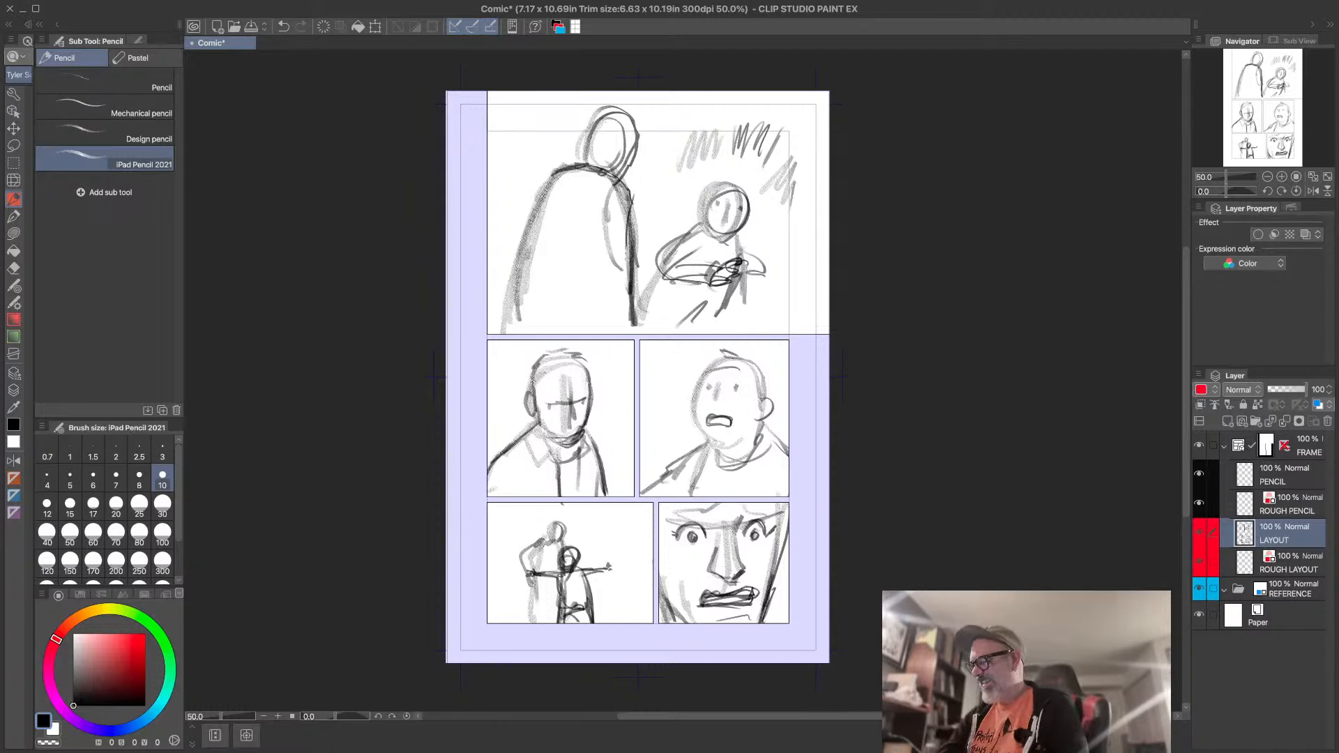
{"action": "left_click_drag", "start_coordinate": [625, 247], "coordinate": [623, 284]}
{"action": "left_click_drag", "start_coordinate": [613, 187], "coordinate": [598, 280]}
{"action": "left_click_drag", "start_coordinate": [599, 287], "coordinate": [629, 269]}
{"action": "mouse_move", "coordinate": [599, 269]}
{"action": "left_mouse_down"}
{"action": "mouse_move", "coordinate": [628, 260]}
{"action": "mouse_move", "coordinate": [633, 296]}
{"action": "left_mouse_up"}
{"action": "mouse_move", "coordinate": [610, 293]}
{"action": "left_mouse_down"}
{"action": "mouse_move", "coordinate": [639, 287]}
{"action": "mouse_move", "coordinate": [638, 300]}
{"action": "left_mouse_up"}
{"action": "left_click_drag", "start_coordinate": [608, 292], "coordinate": [626, 329]}
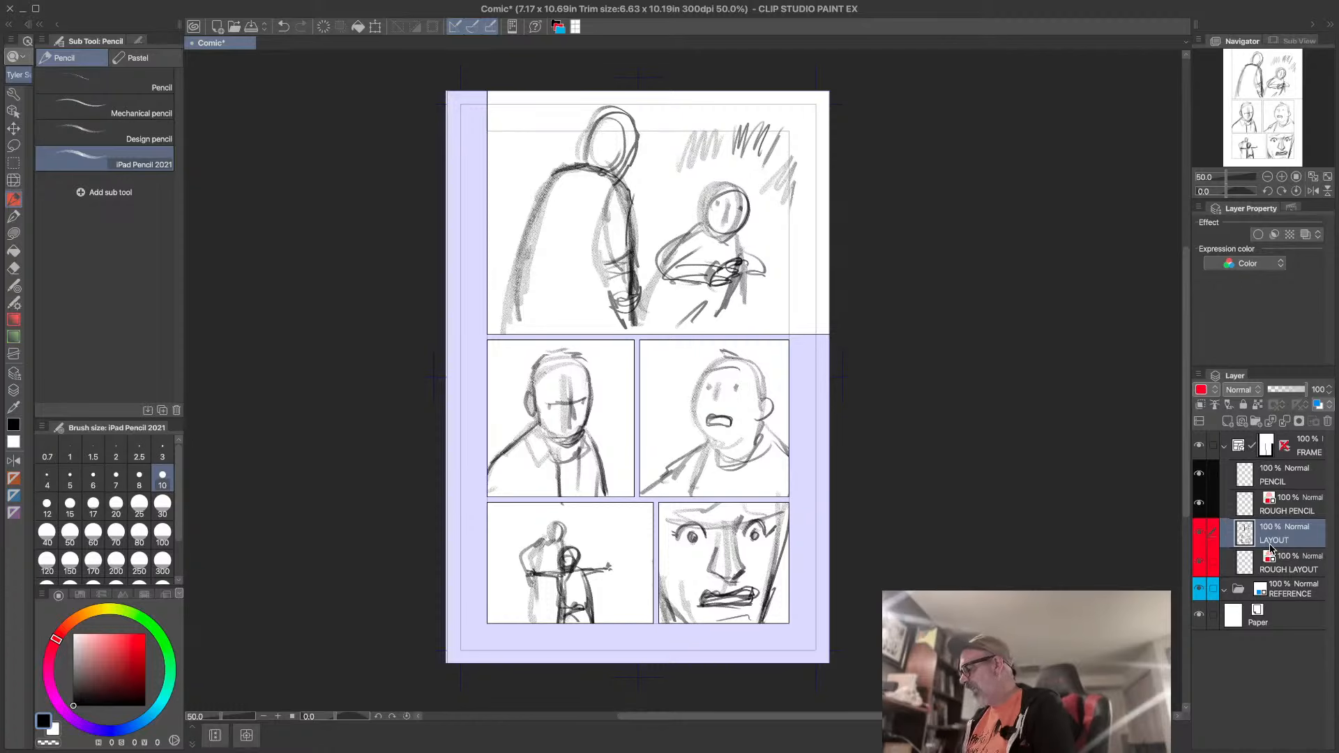
- Sketch a large cartoon head with its tongue out on the ROUGH LAYOUT layer in the top panel, hiding the LAYOUT layer while drawing
{"action": "left_click", "coordinate": [1199, 534]}
{"action": "left_click", "coordinate": [1288, 568]}
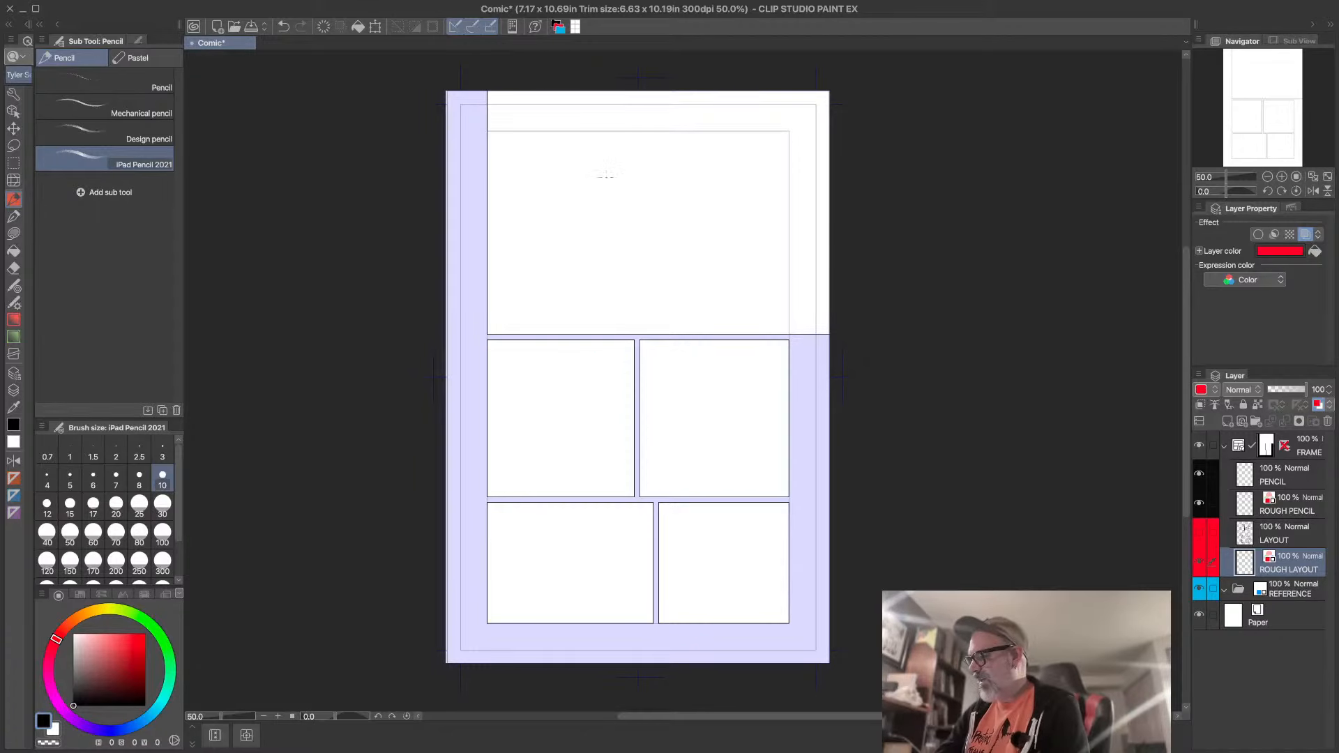
{"action": "mouse_move", "coordinate": [606, 173]}
{"action": "left_mouse_down"}
{"action": "mouse_move", "coordinate": [588, 249]}
{"action": "mouse_move", "coordinate": [633, 143]}
{"action": "mouse_move", "coordinate": [652, 240]}
{"action": "mouse_move", "coordinate": [598, 173]}
{"action": "mouse_move", "coordinate": [651, 263]}
{"action": "mouse_move", "coordinate": [624, 152]}
{"action": "left_mouse_up"}
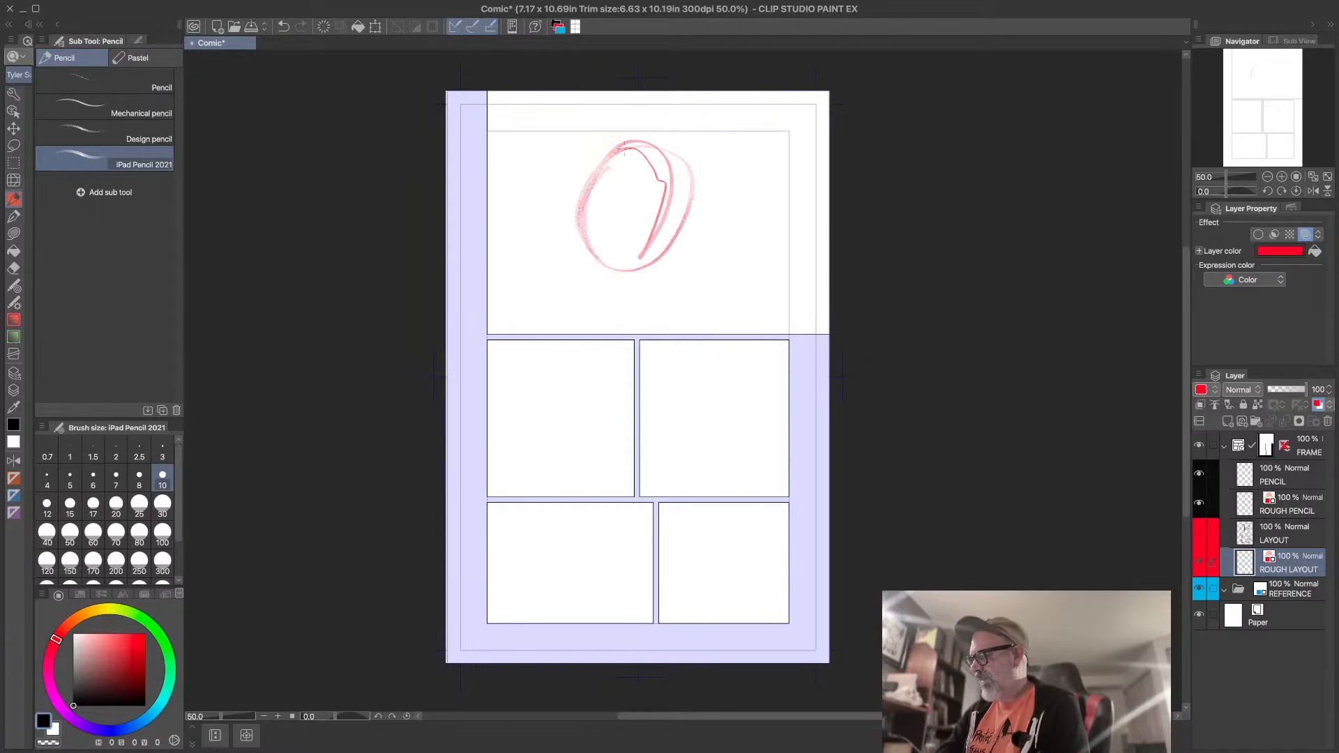
{"action": "left_click_drag", "start_coordinate": [613, 198], "coordinate": [591, 250]}
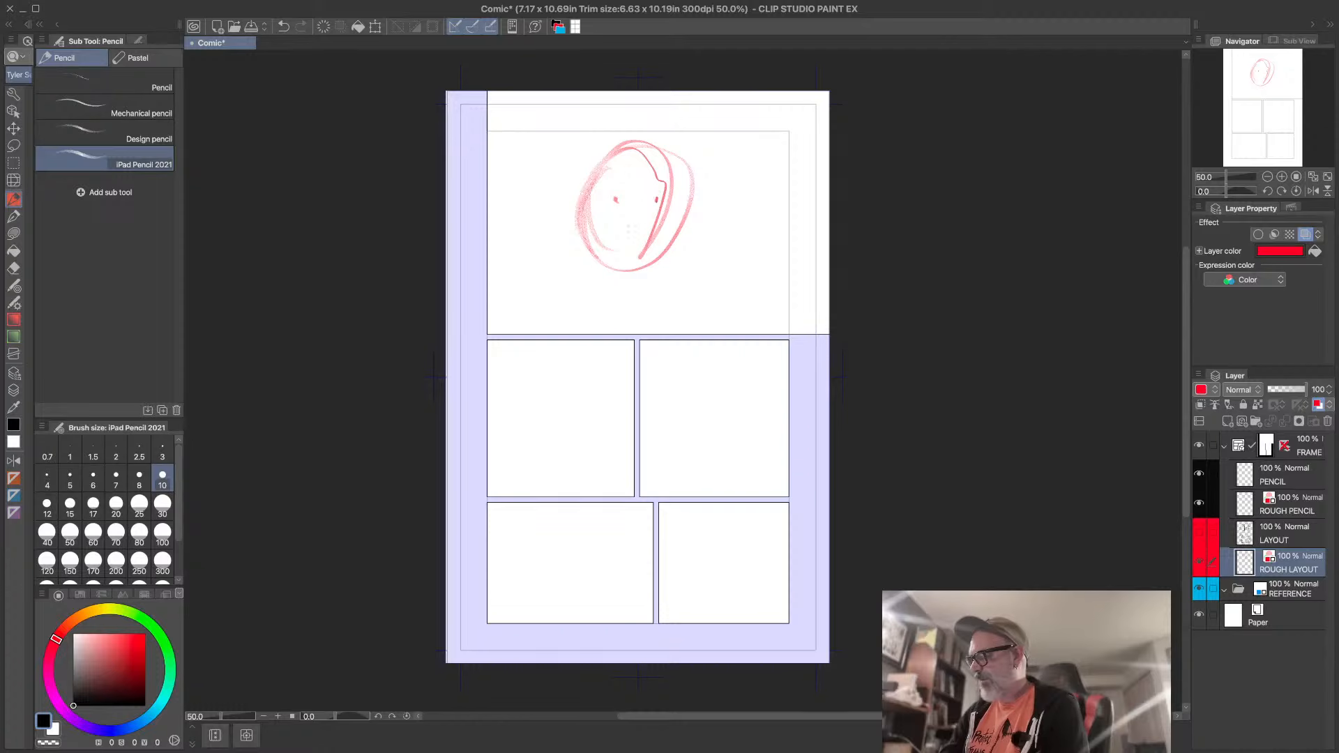
{"action": "left_click_drag", "start_coordinate": [659, 222], "coordinate": [610, 228]}
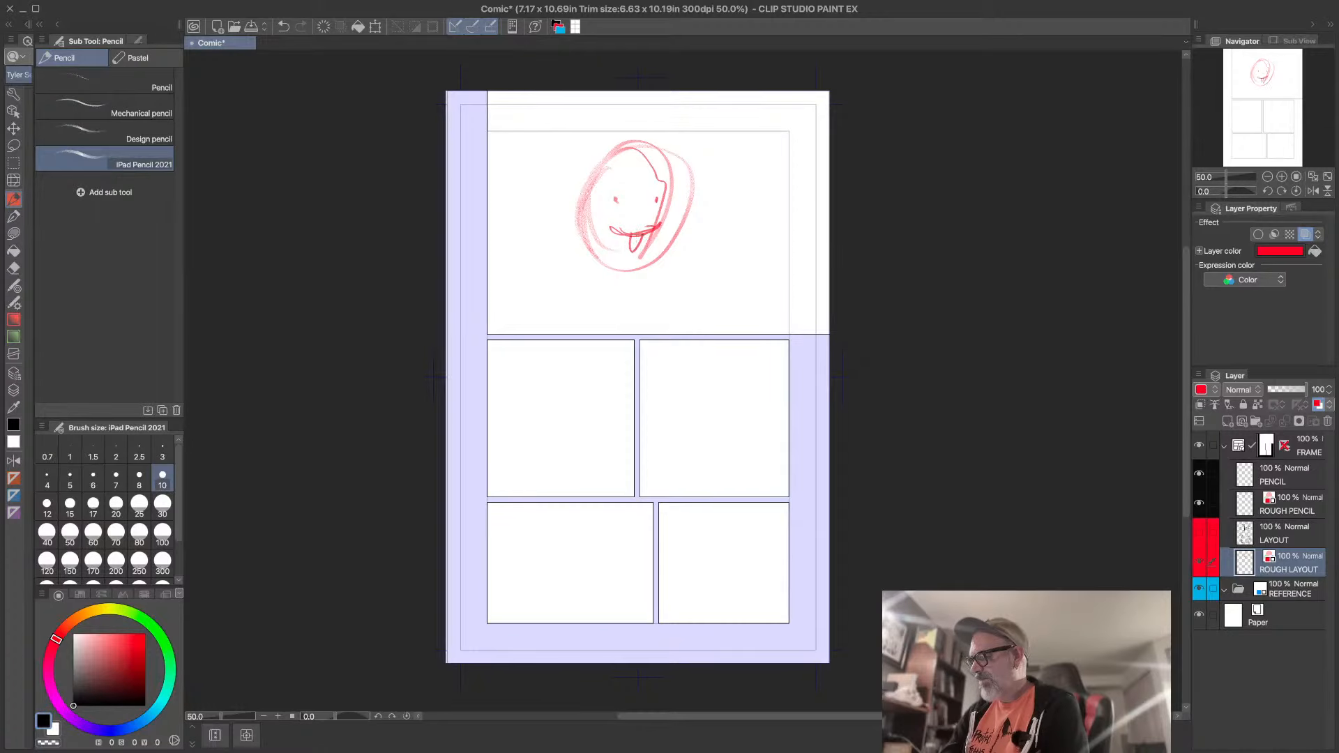
{"action": "left_click_drag", "start_coordinate": [594, 178], "coordinate": [674, 164]}
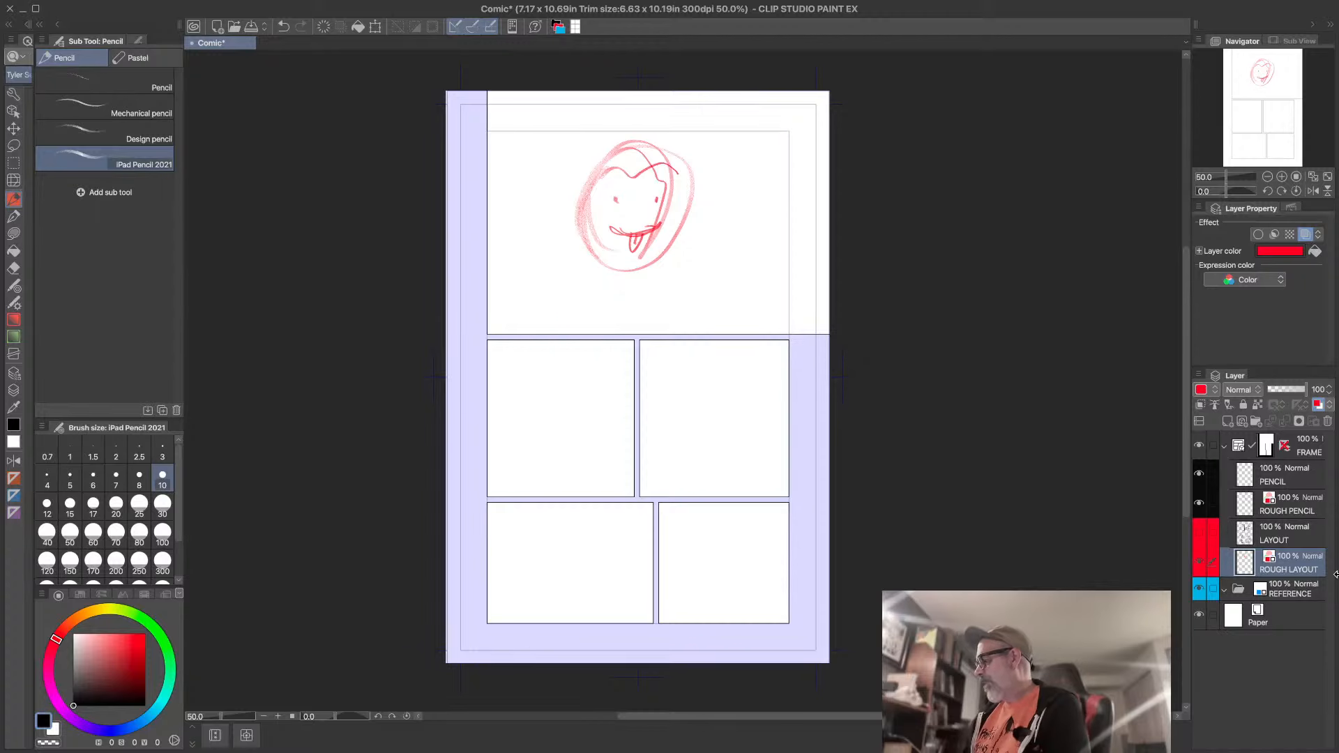
{"action": "left_click", "coordinate": [1199, 533]}
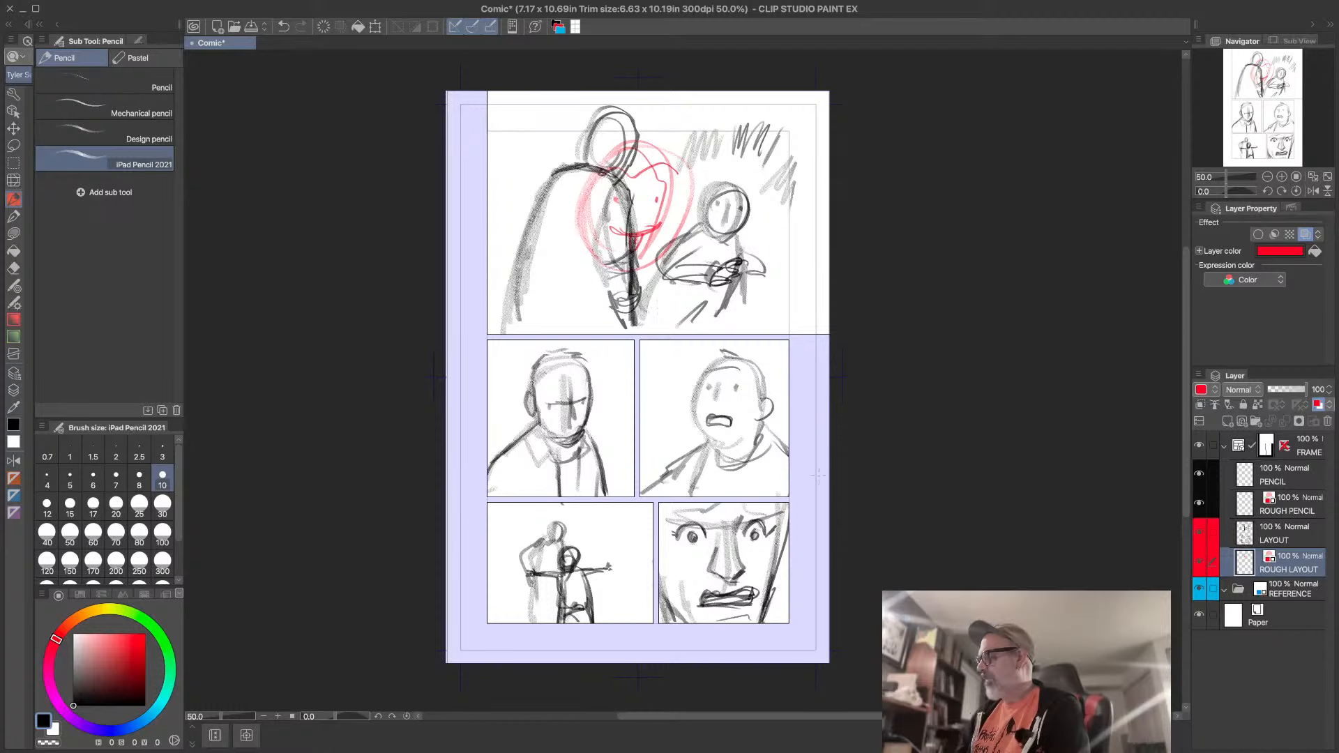
- Change the layer colour of the ROUGH LAYOUT layer to blue
{"action": "left_click", "coordinate": [1285, 530]}
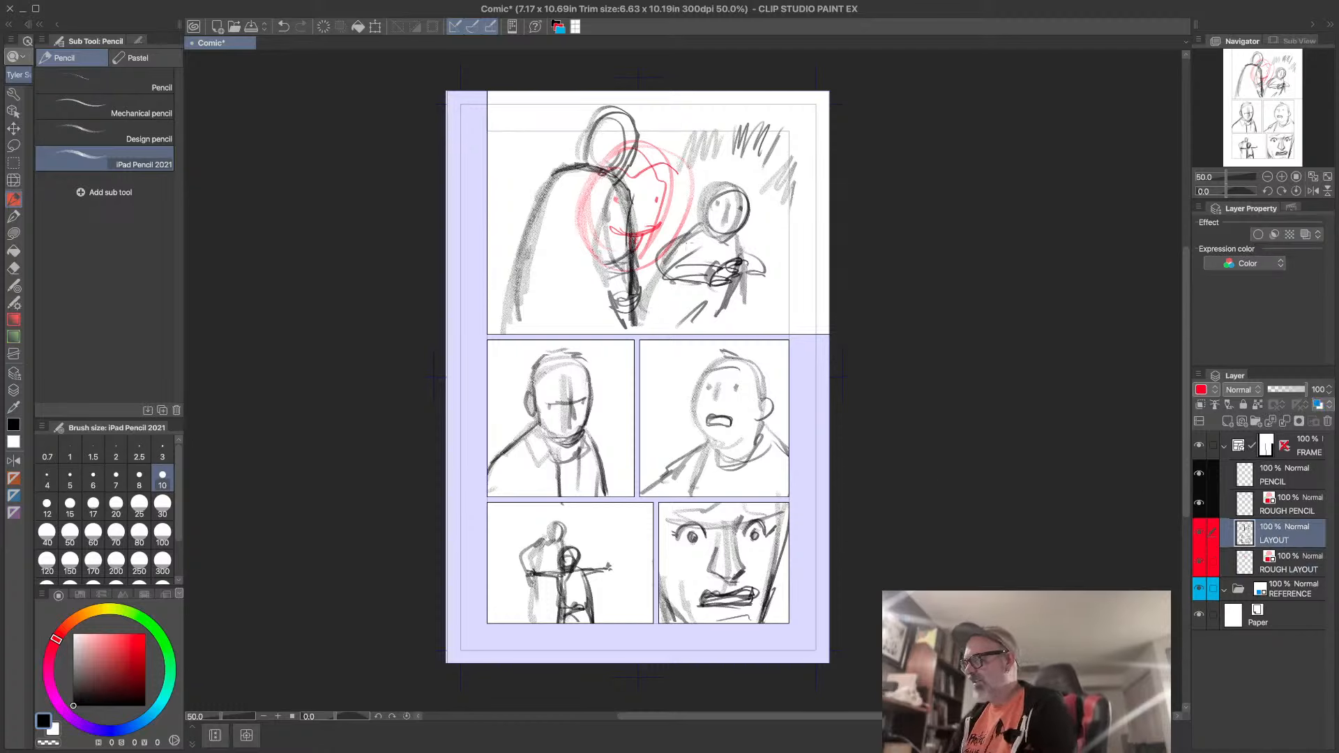
{"action": "left_click", "coordinate": [1310, 564]}
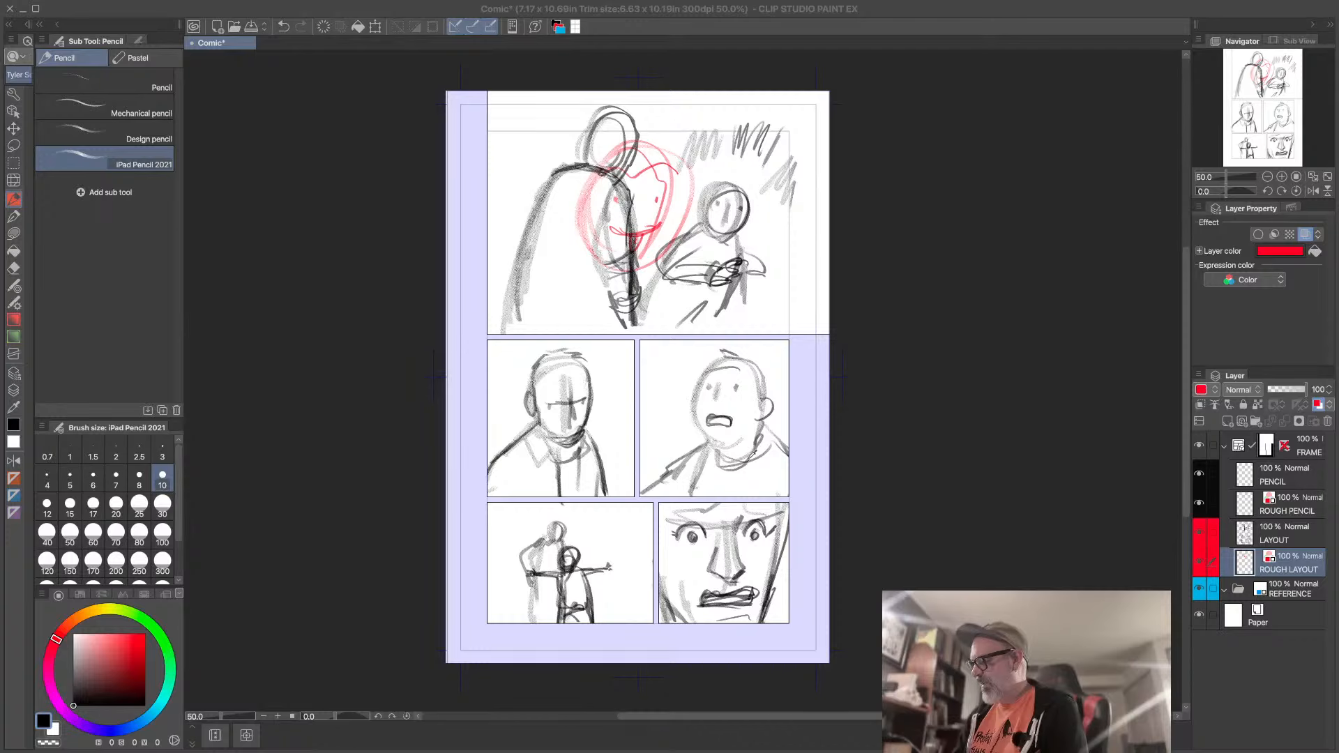
{"action": "left_click", "coordinate": [939, 313]}
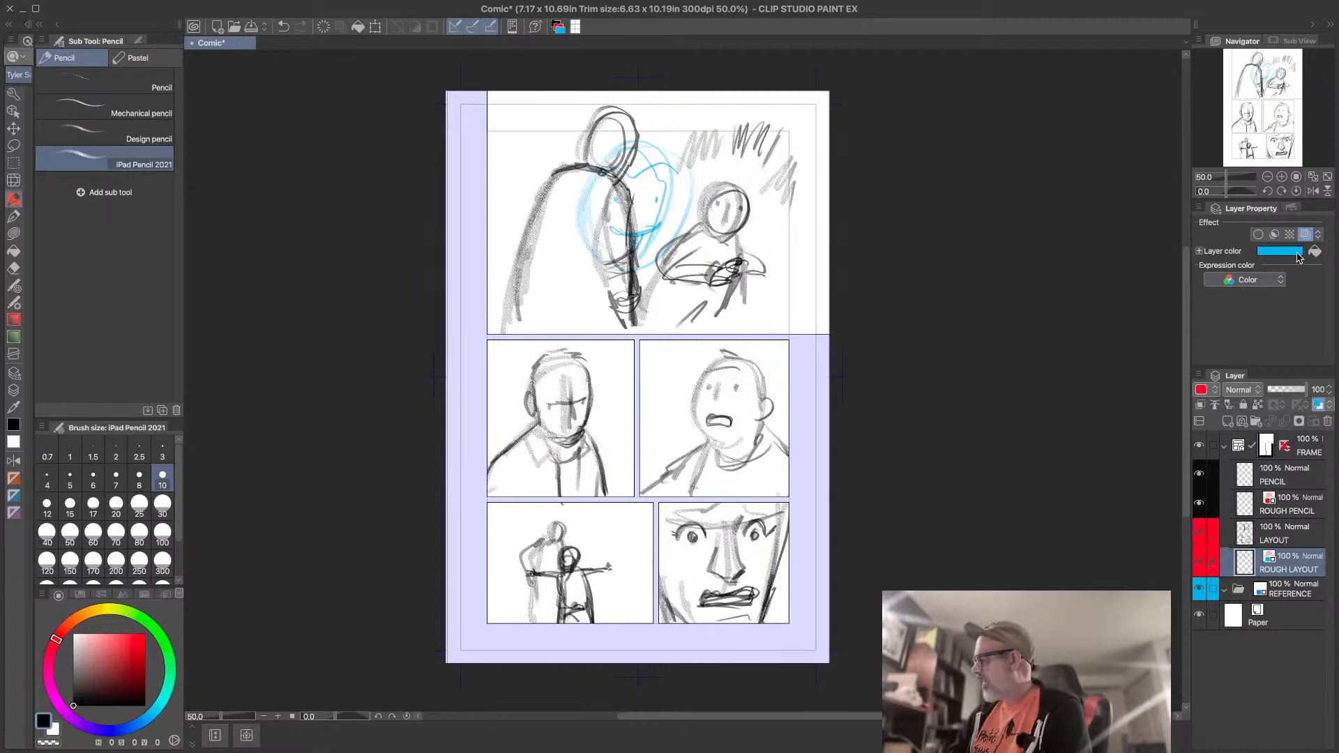
- Set the ROUGH LAYOUT layer's colour to red and turn its layer colour effect off
{"action": "left_click", "coordinate": [1286, 253]}
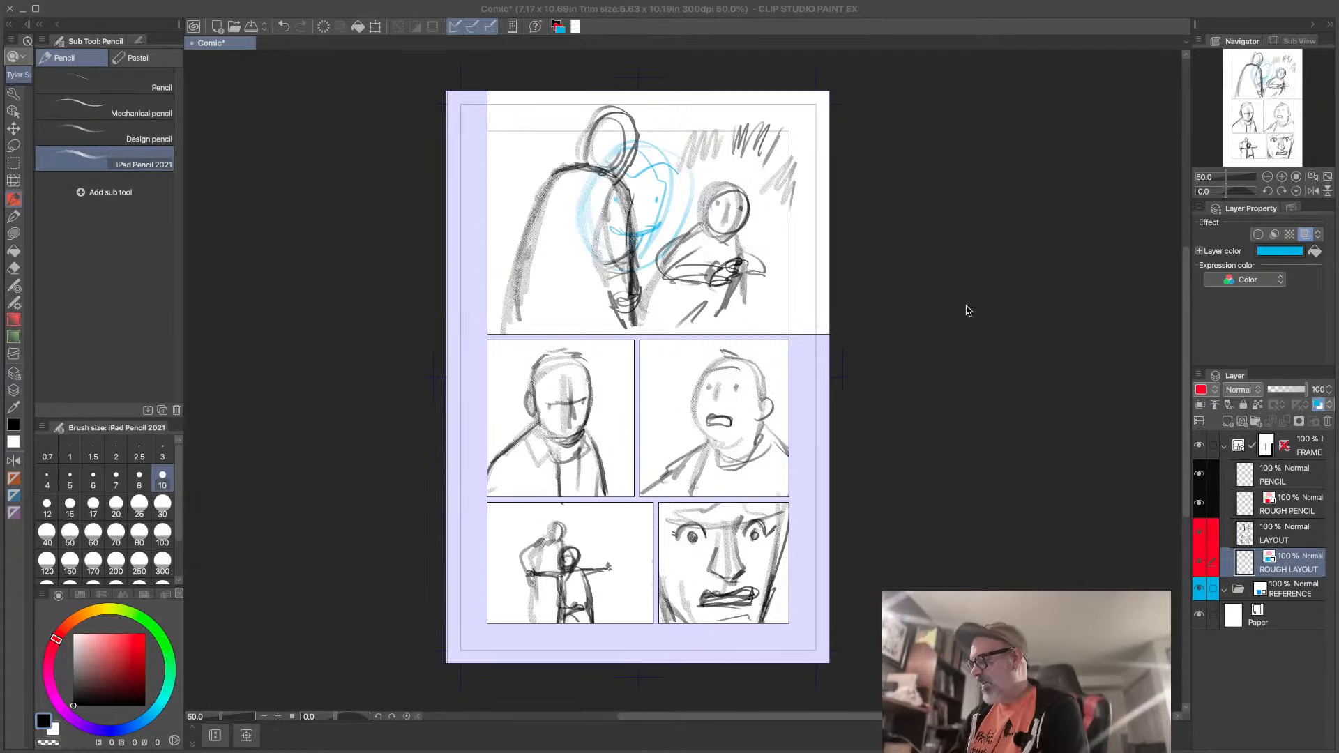
{"action": "left_click", "coordinate": [935, 325]}
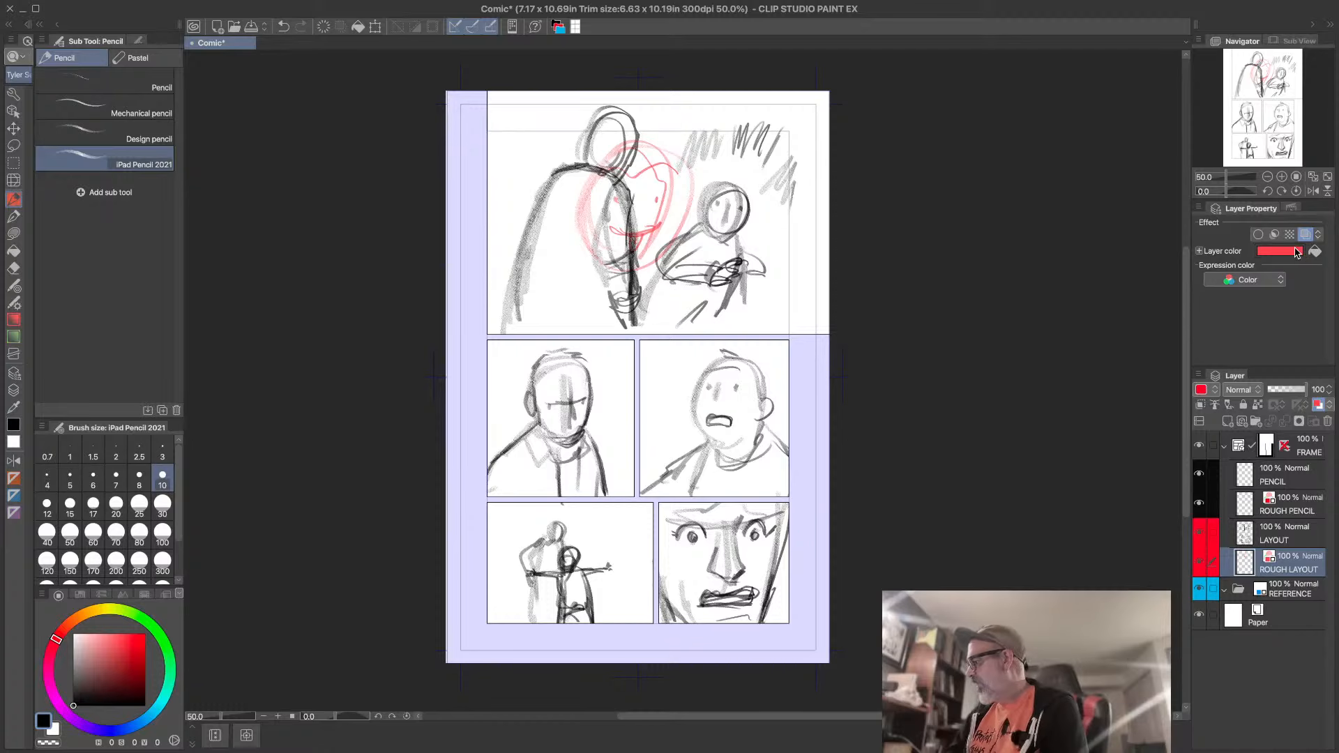
{"action": "left_click", "coordinate": [1318, 405]}
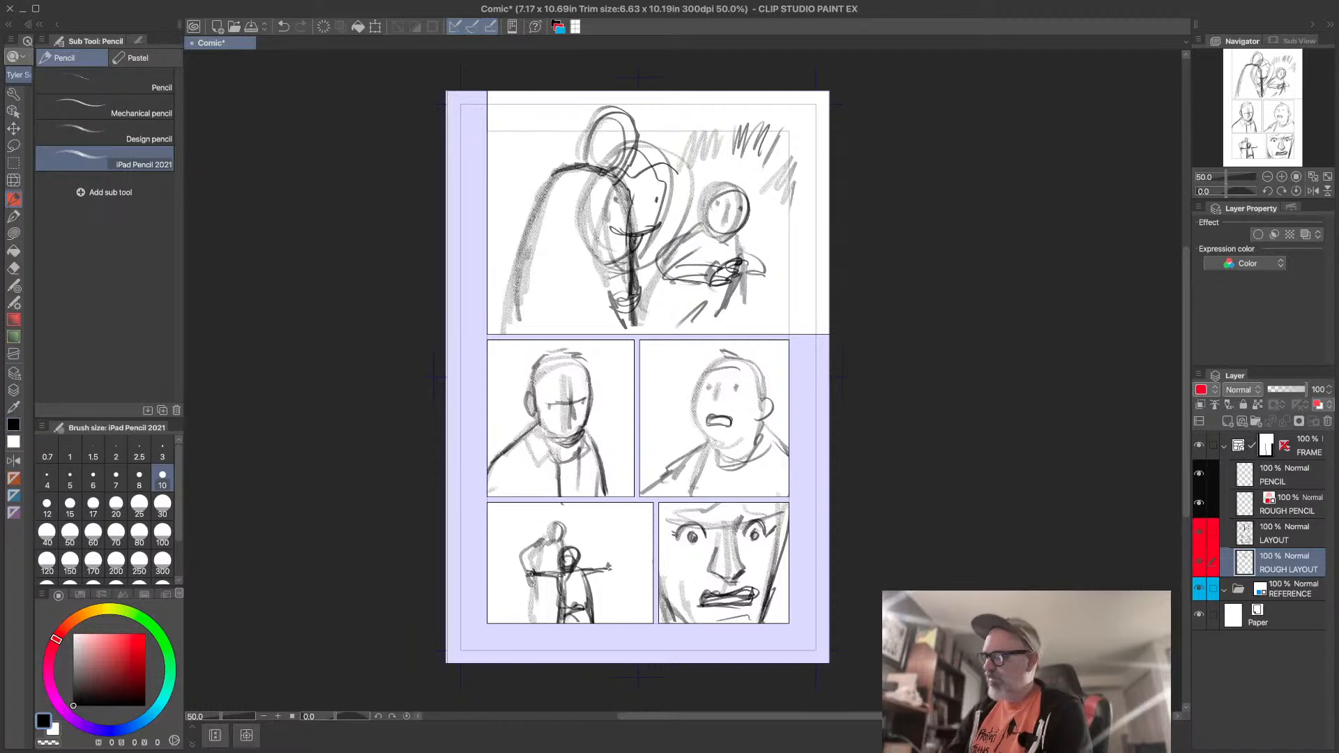
- Scribble on the ROUGH LAYOUT layer in the top panel, turn its red layer colour effect back on, and add strokes around the cartoon head
{"action": "mouse_move", "coordinate": [564, 281]}
{"action": "left_mouse_down"}
{"action": "mouse_move", "coordinate": [559, 309]}
{"action": "mouse_move", "coordinate": [590, 277]}
{"action": "mouse_move", "coordinate": [593, 309]}
{"action": "left_mouse_up"}
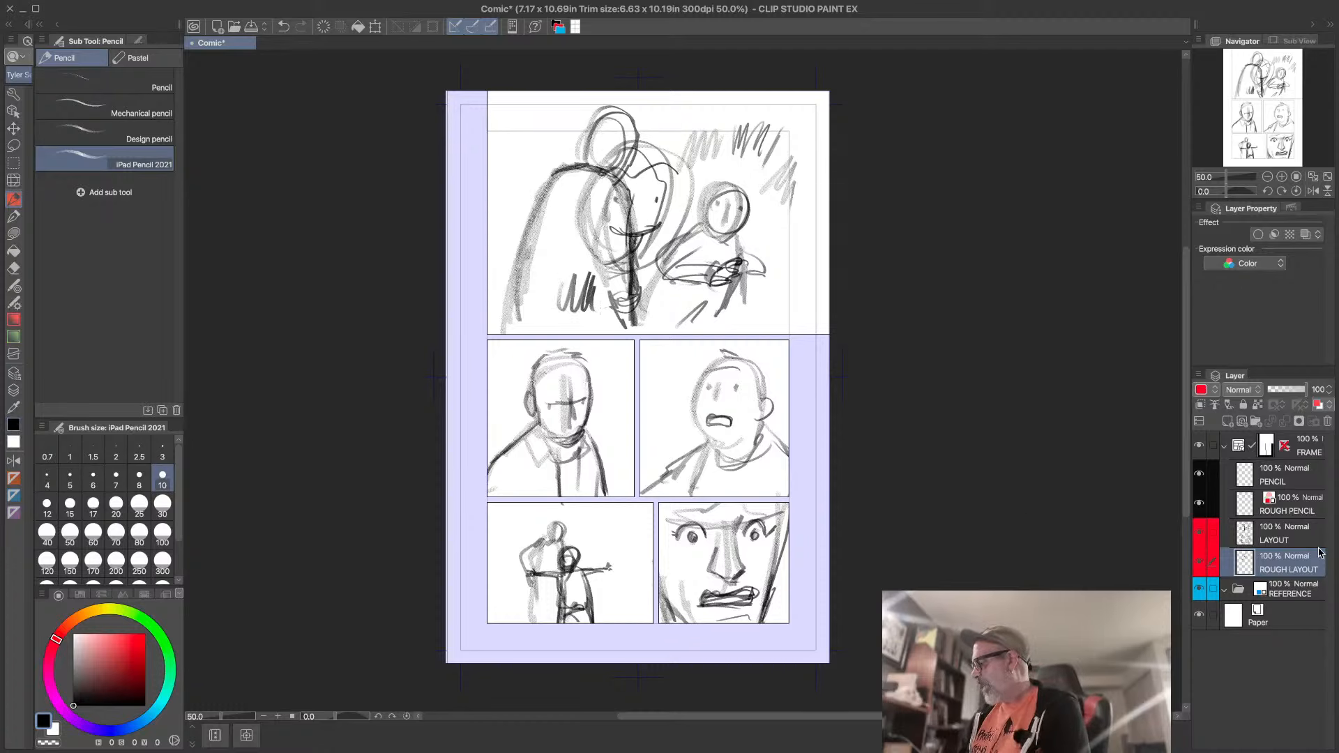
{"action": "left_click", "coordinate": [1317, 406]}
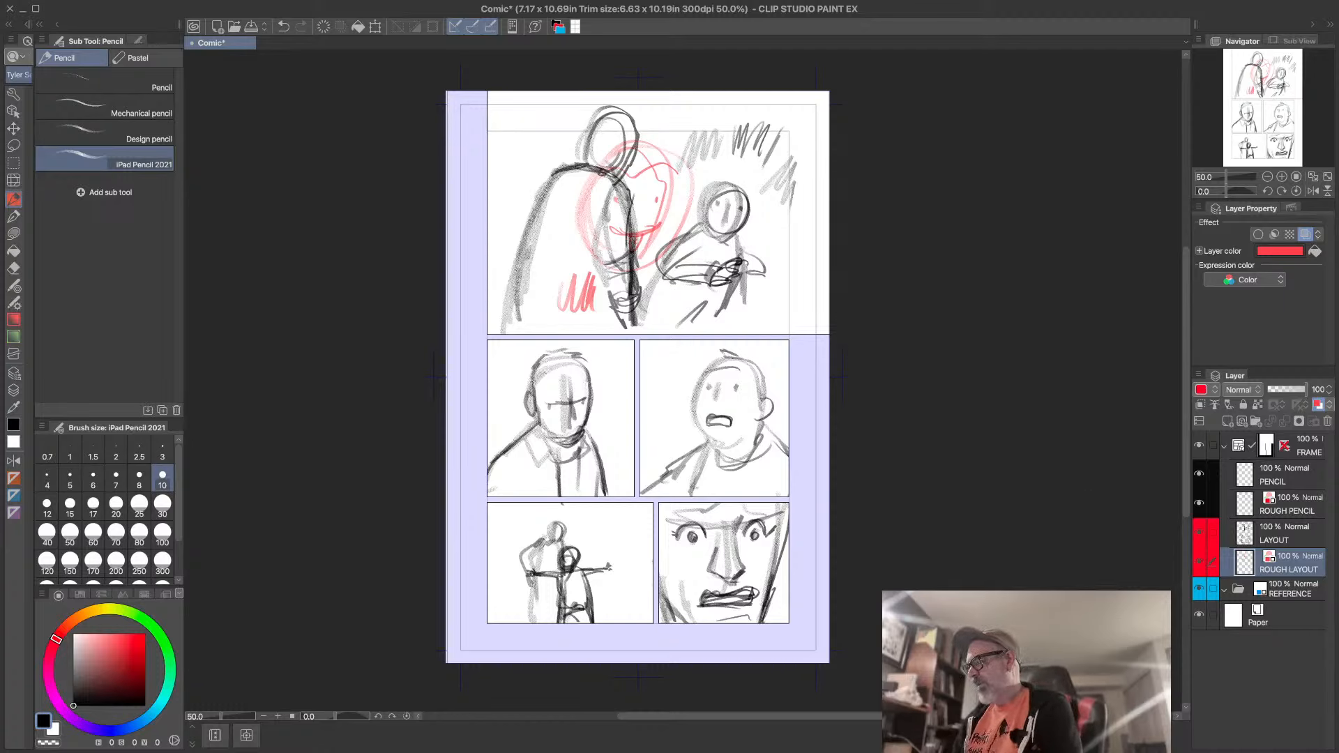
{"action": "mouse_move", "coordinate": [593, 237]}
{"action": "left_mouse_down"}
{"action": "mouse_move", "coordinate": [597, 164]}
{"action": "mouse_move", "coordinate": [642, 136]}
{"action": "mouse_move", "coordinate": [681, 157]}
{"action": "mouse_move", "coordinate": [692, 199]}
{"action": "mouse_move", "coordinate": [646, 279]}
{"action": "left_mouse_up"}
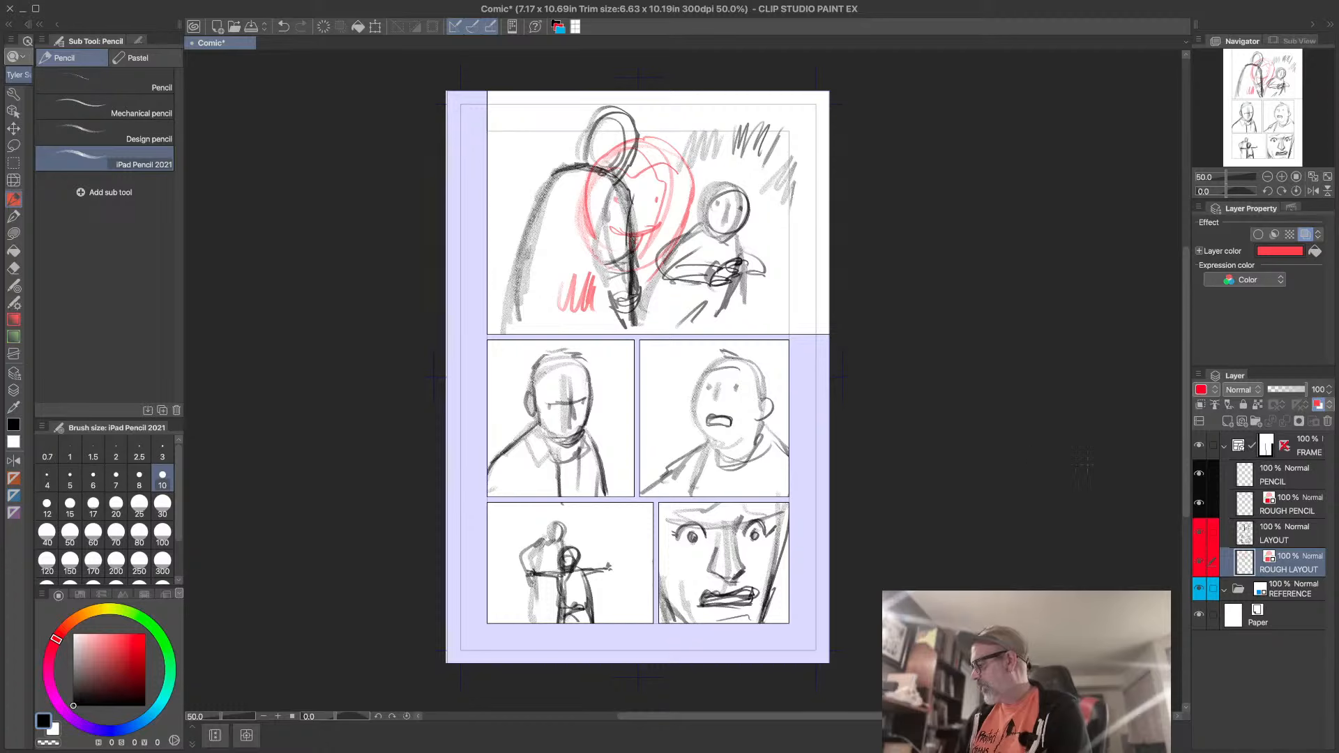
- Compare the page with the ROUGH LAYOUT layer hidden and shown, and look through the pencil and layout layers
{"action": "left_click", "coordinate": [1199, 561]}
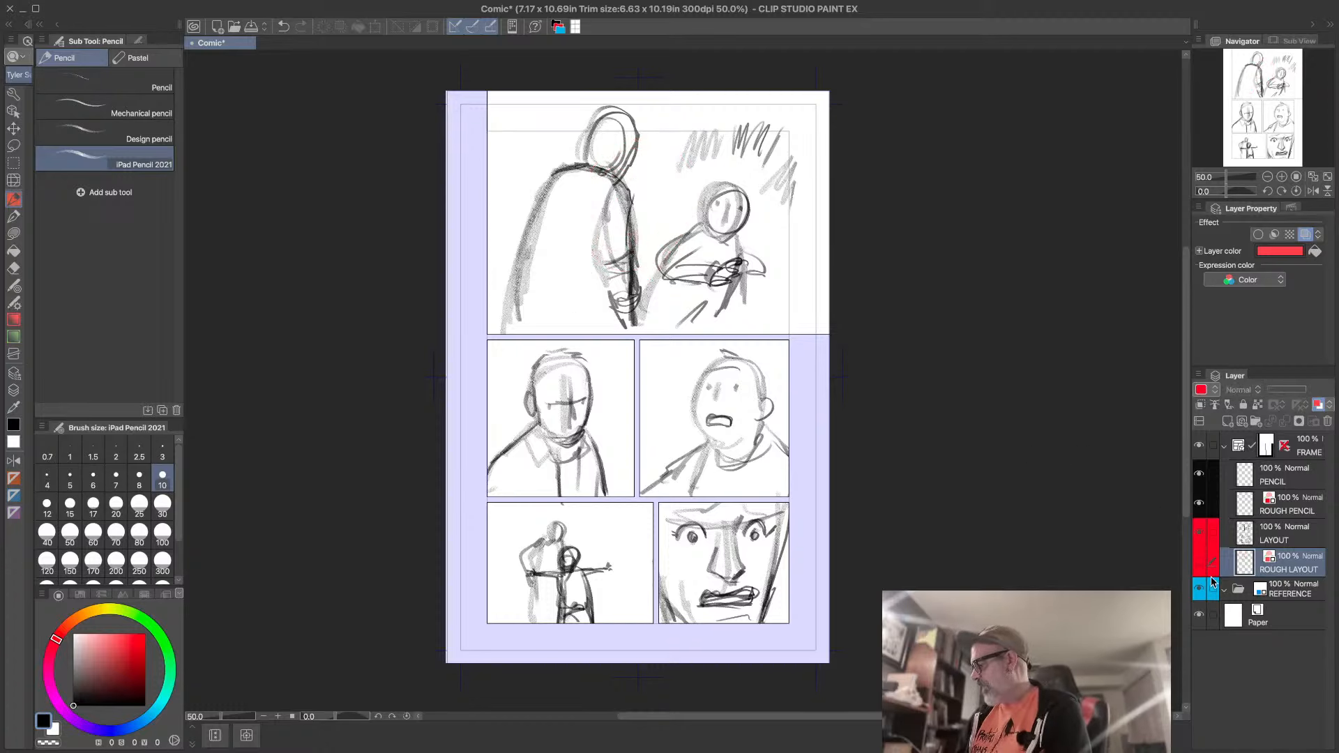
{"action": "left_click", "coordinate": [1200, 562]}
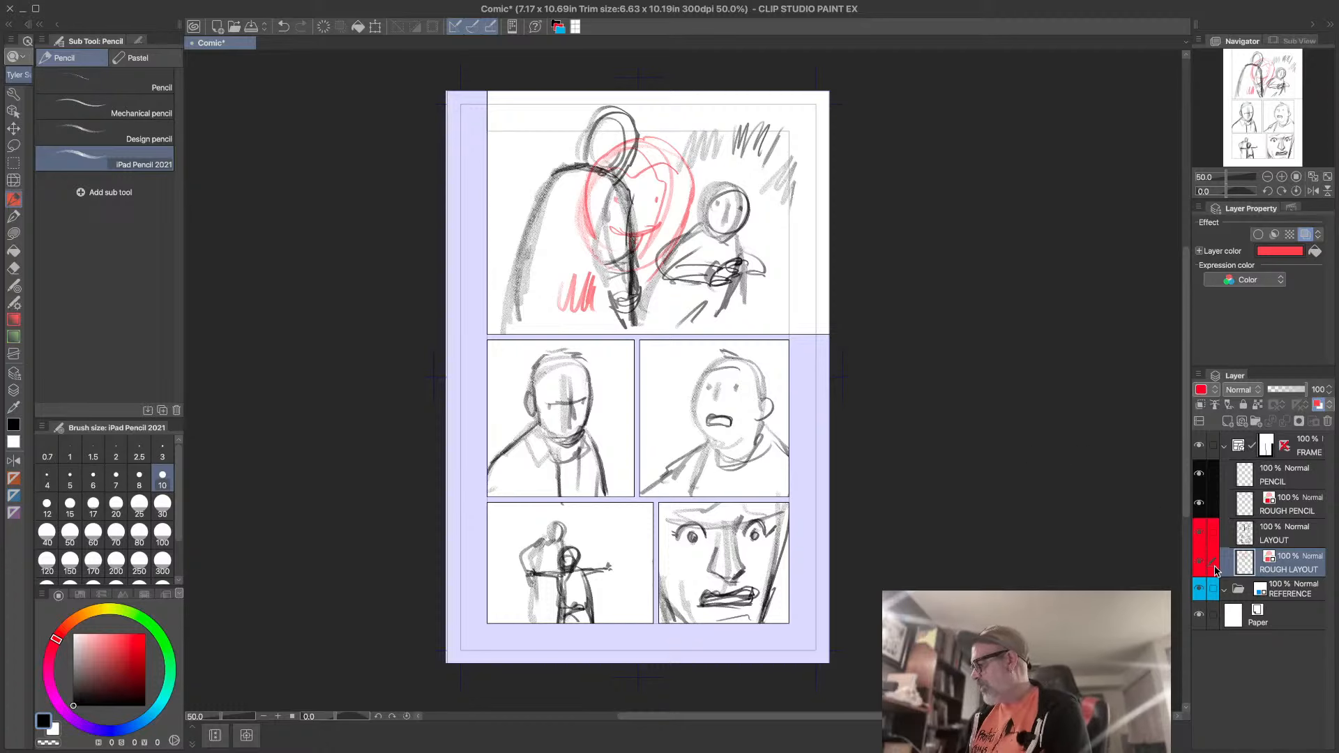
{"action": "left_click", "coordinate": [1294, 506]}
{"action": "left_click", "coordinate": [1296, 565]}
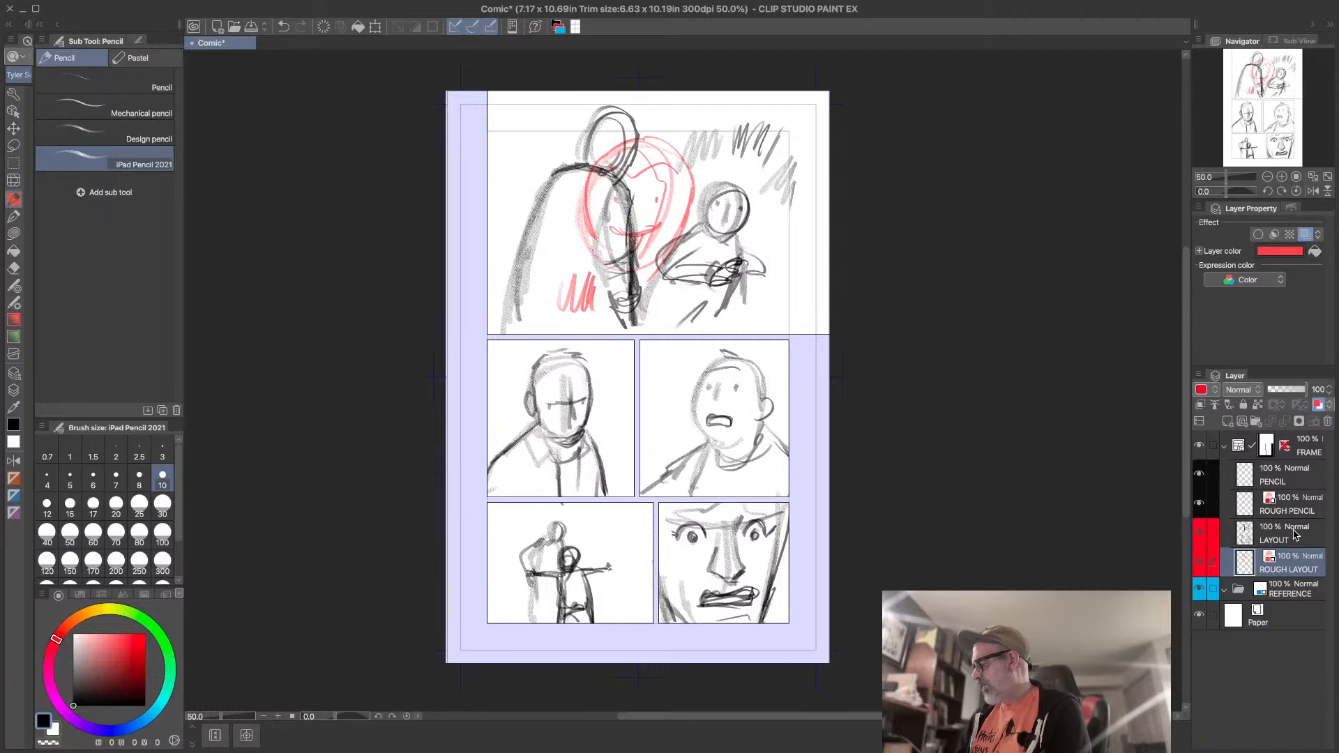
{"action": "left_click", "coordinate": [1294, 534]}
{"action": "left_click", "coordinate": [1301, 479]}
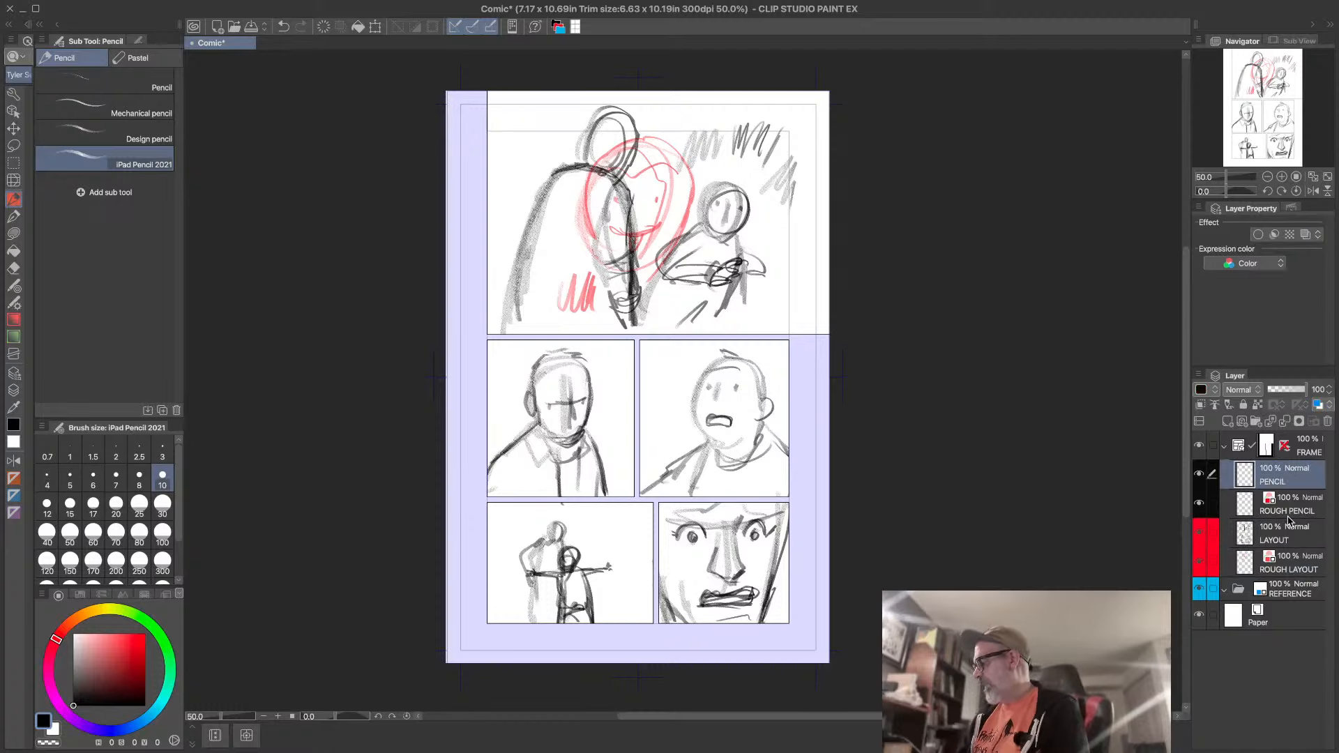
- Clear everything drawn on the ROUGH LAYOUT layer
{"action": "left_click", "coordinate": [1293, 566]}
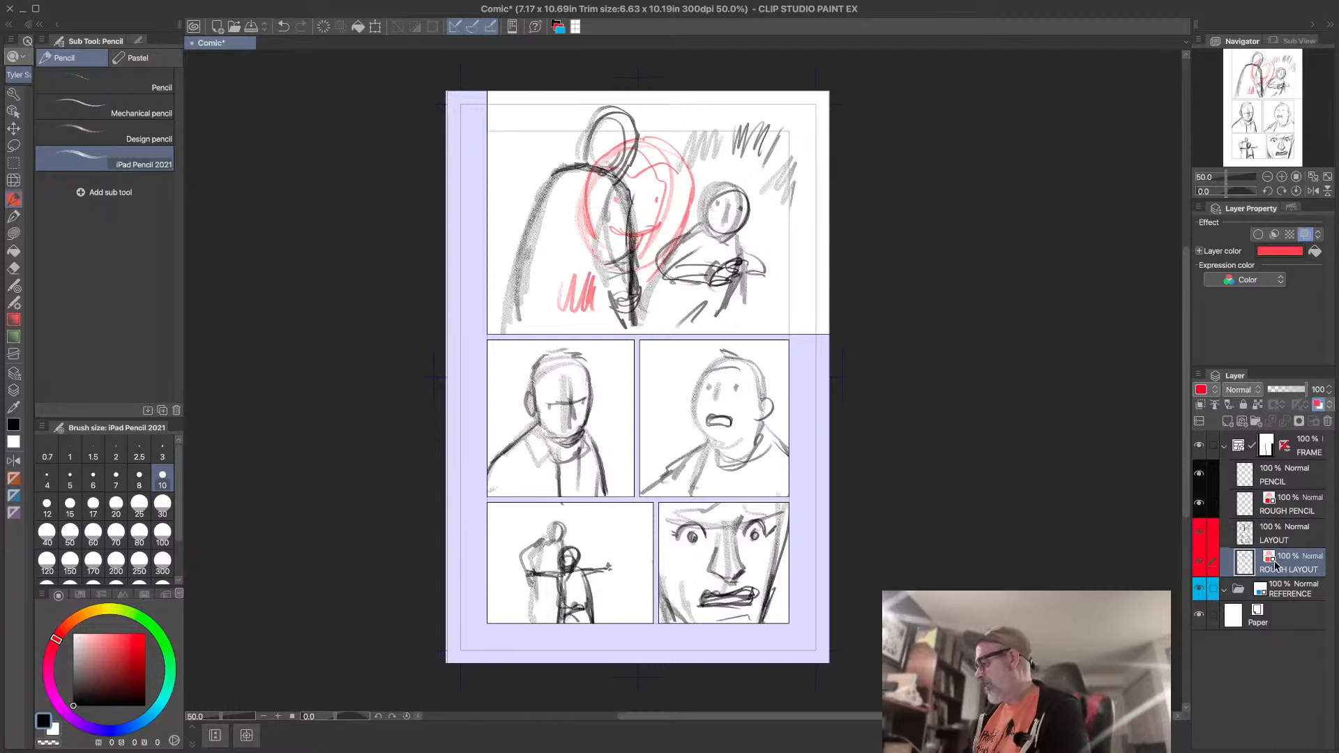
{"action": "left_click", "coordinate": [324, 26]}
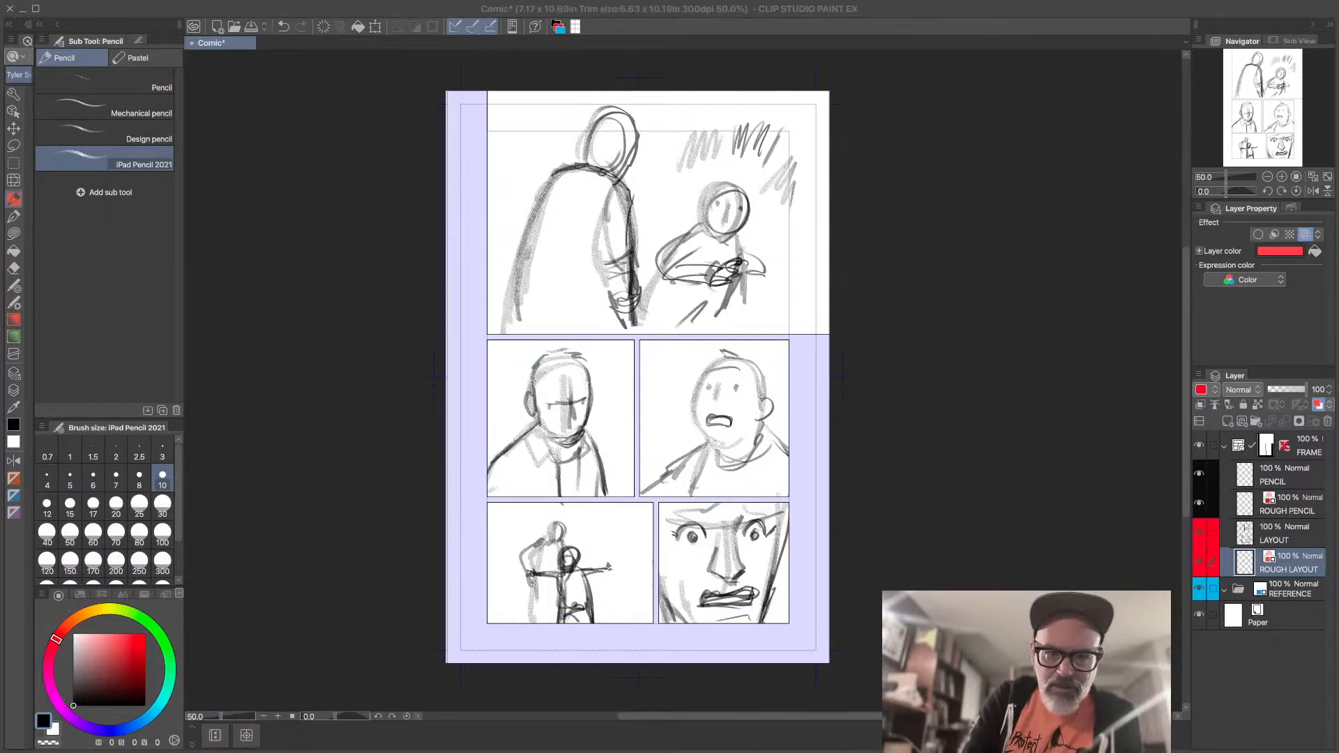
- Switch to OBS and set the Screen source to capture the 1920x1080 Cintiq Pro display
{"action": "left_click", "coordinate": [452, 339]}
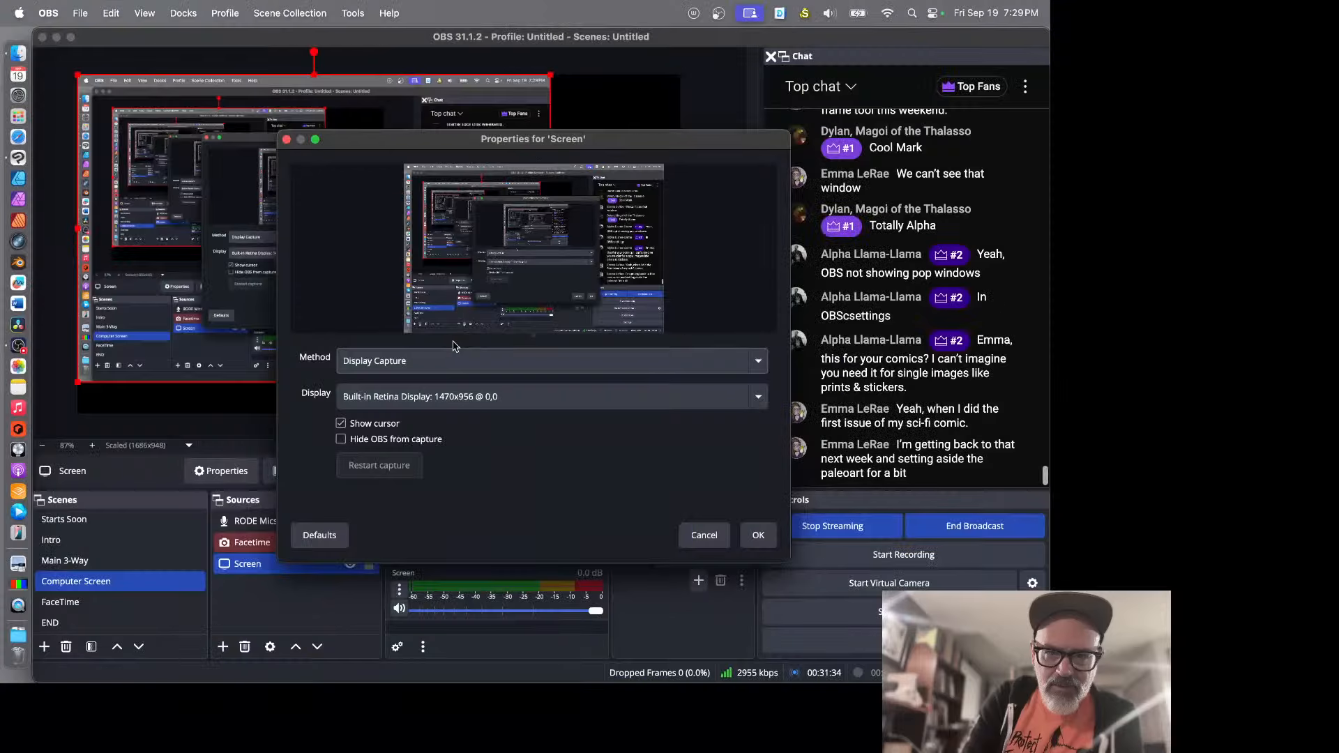
{"action": "left_click", "coordinate": [390, 396]}
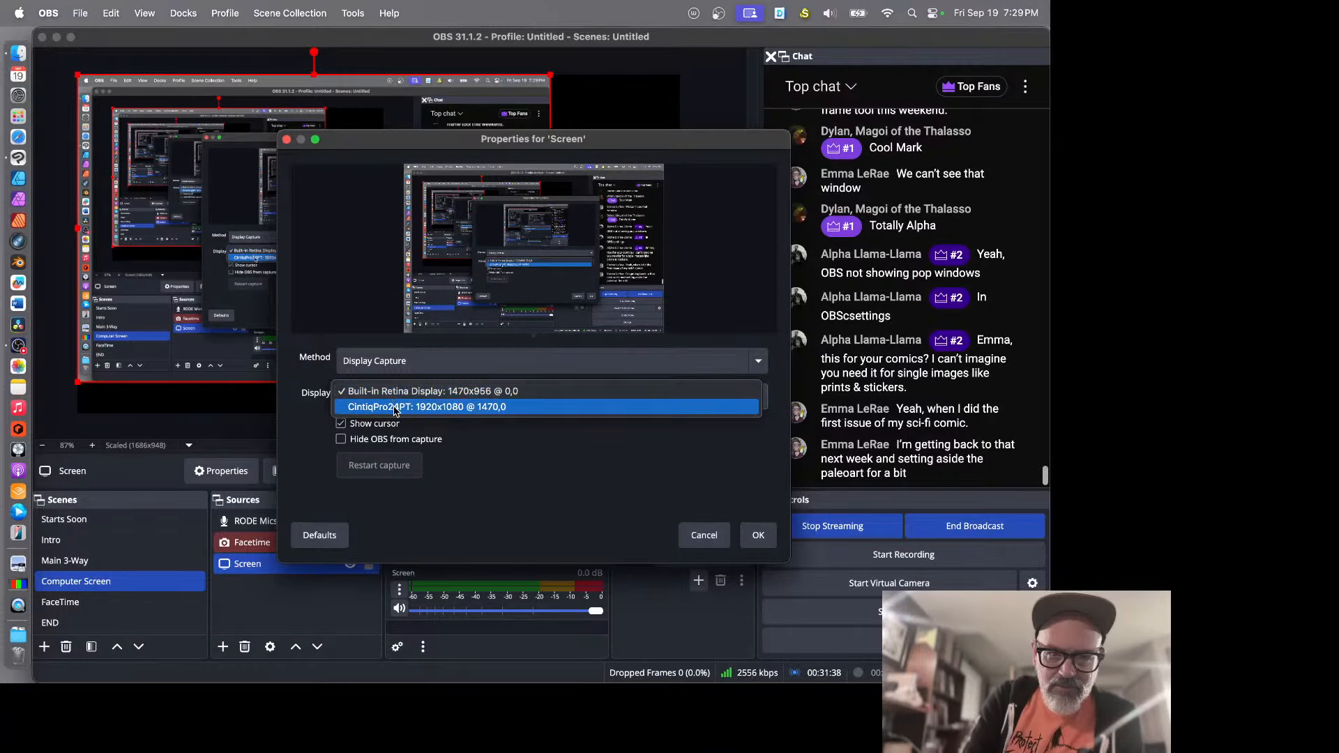
{"action": "left_click", "coordinate": [391, 405]}
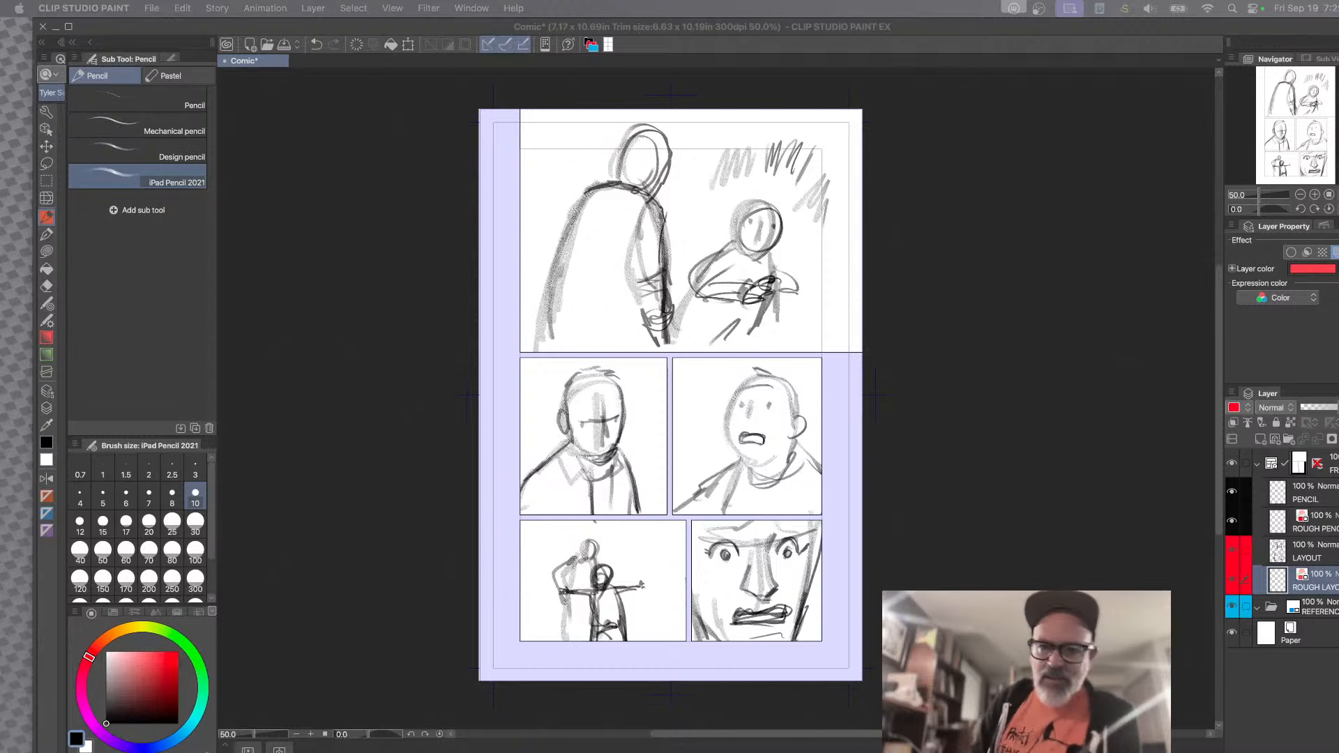
- Return to Clip Studio Paint and view the blending modes available for the ROUGH LAYOUT layer
{"action": "left_click", "coordinate": [1284, 409]}
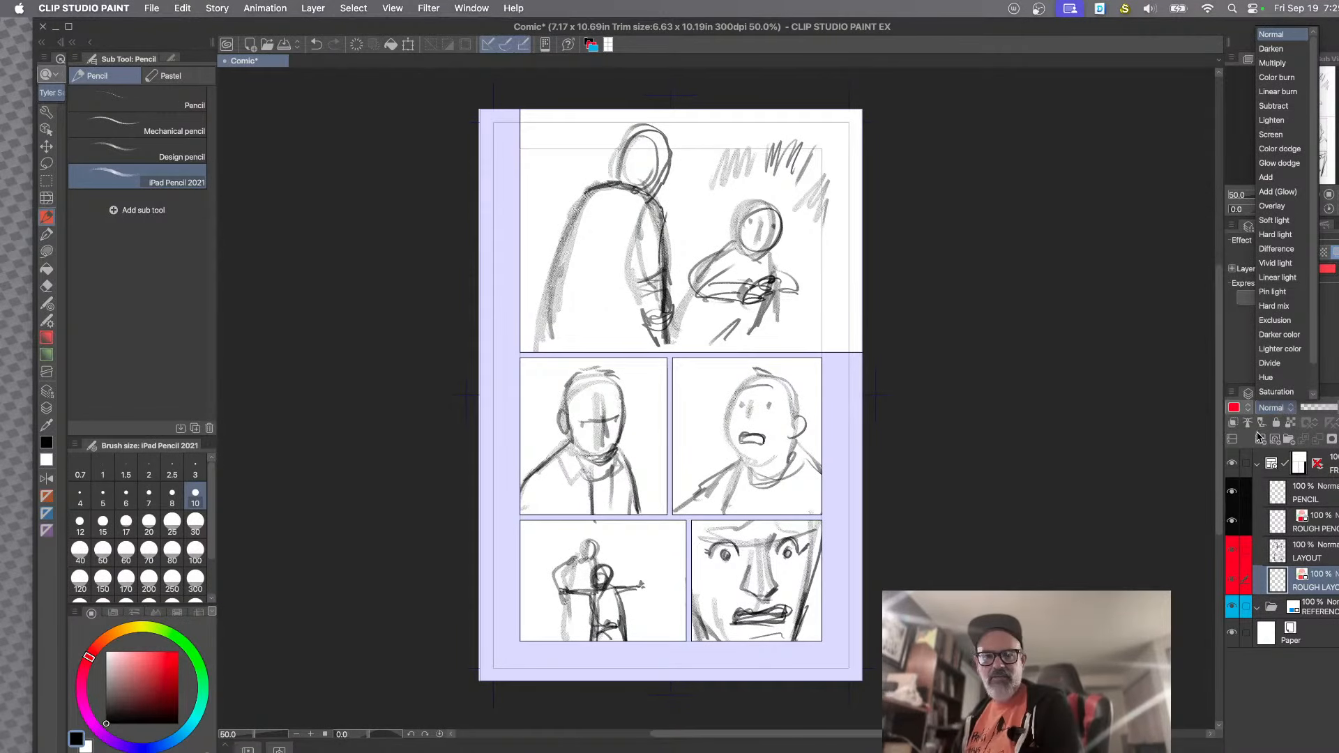
{"action": "left_click", "coordinate": [1096, 497]}
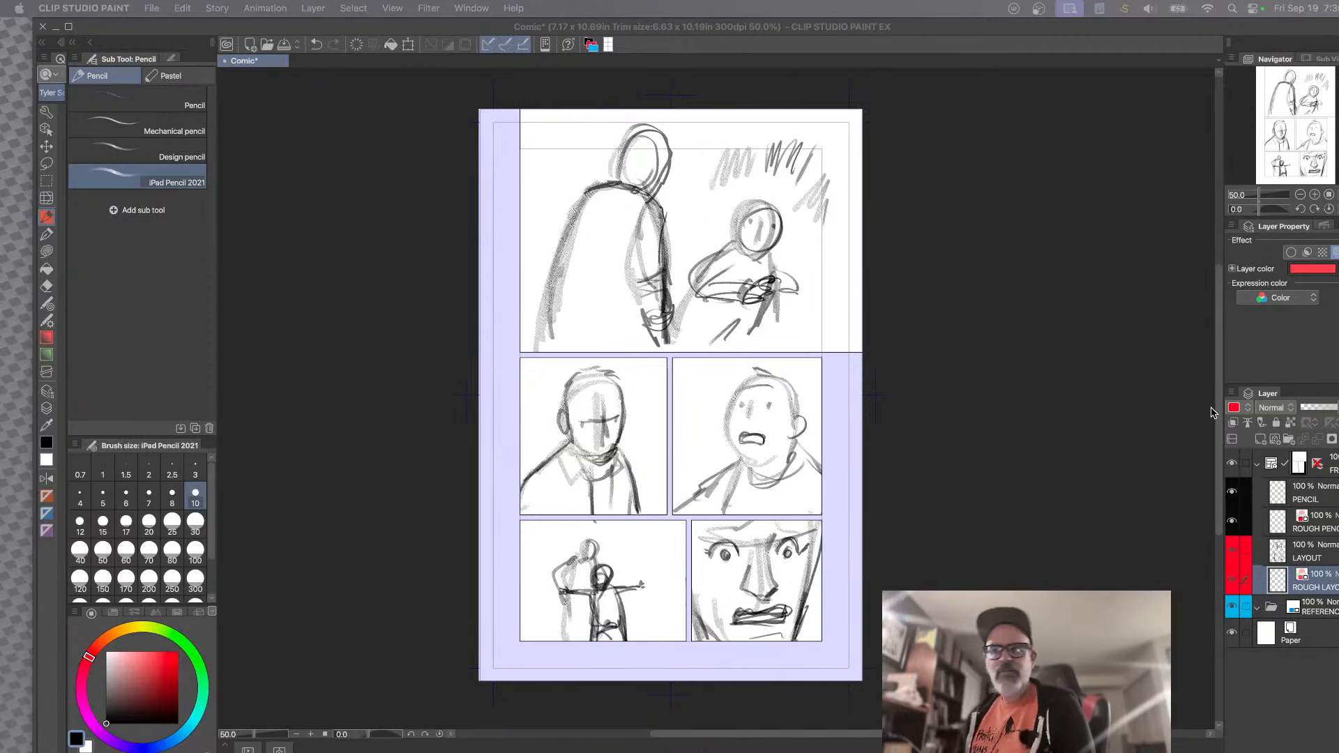
{"action": "left_click", "coordinate": [904, 339]}
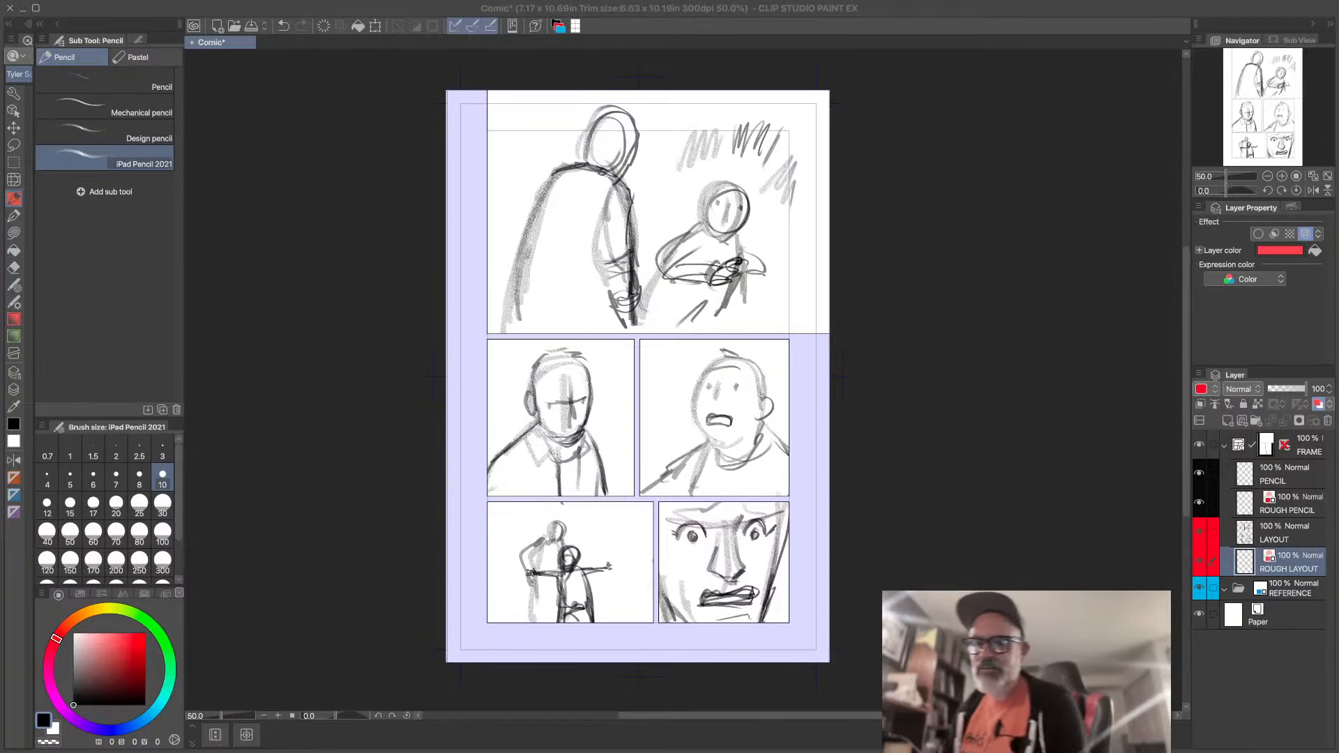
{"action": "left_click", "coordinate": [1242, 391]}
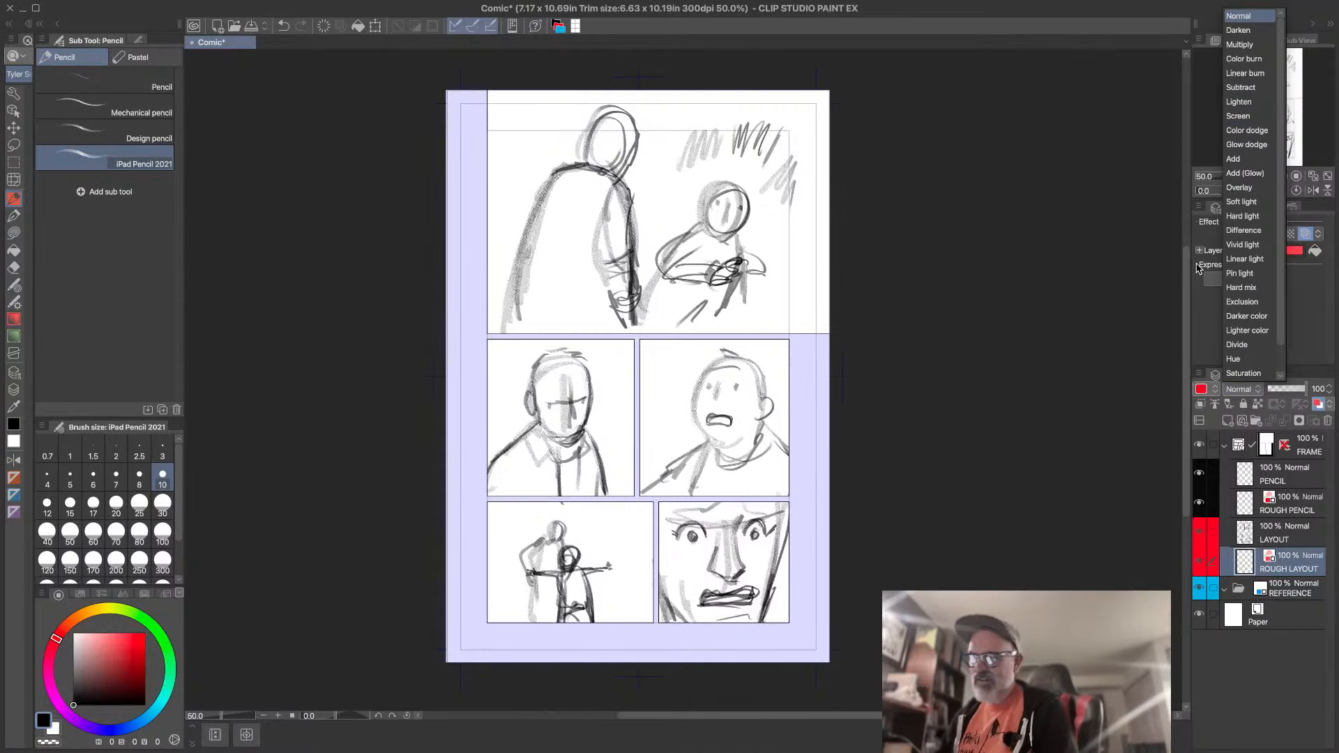
{"action": "left_click", "coordinate": [251, 266]}
- Examine the iPad Pencil 2021 brush's tool properties and its Ink settings in the Sub Tool Detail window
{"action": "left_click", "coordinate": [139, 41]}
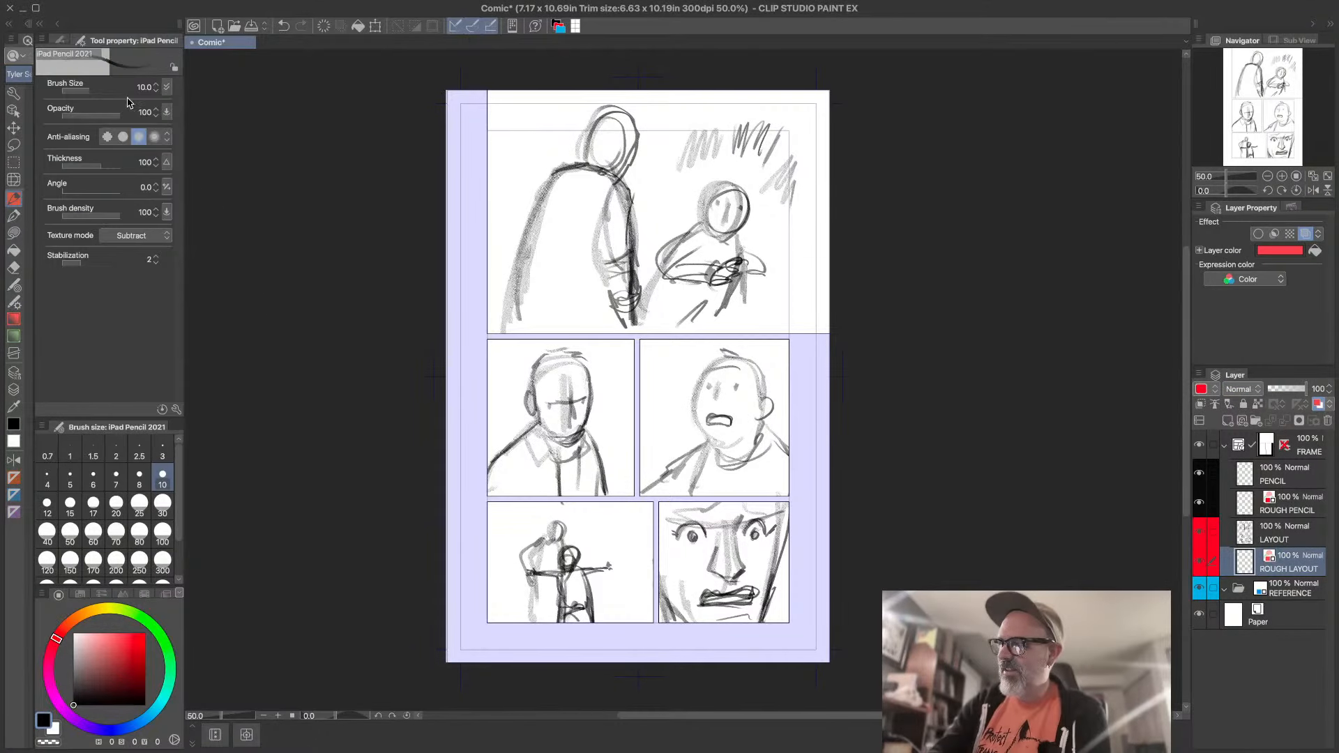
{"action": "left_click", "coordinate": [176, 410]}
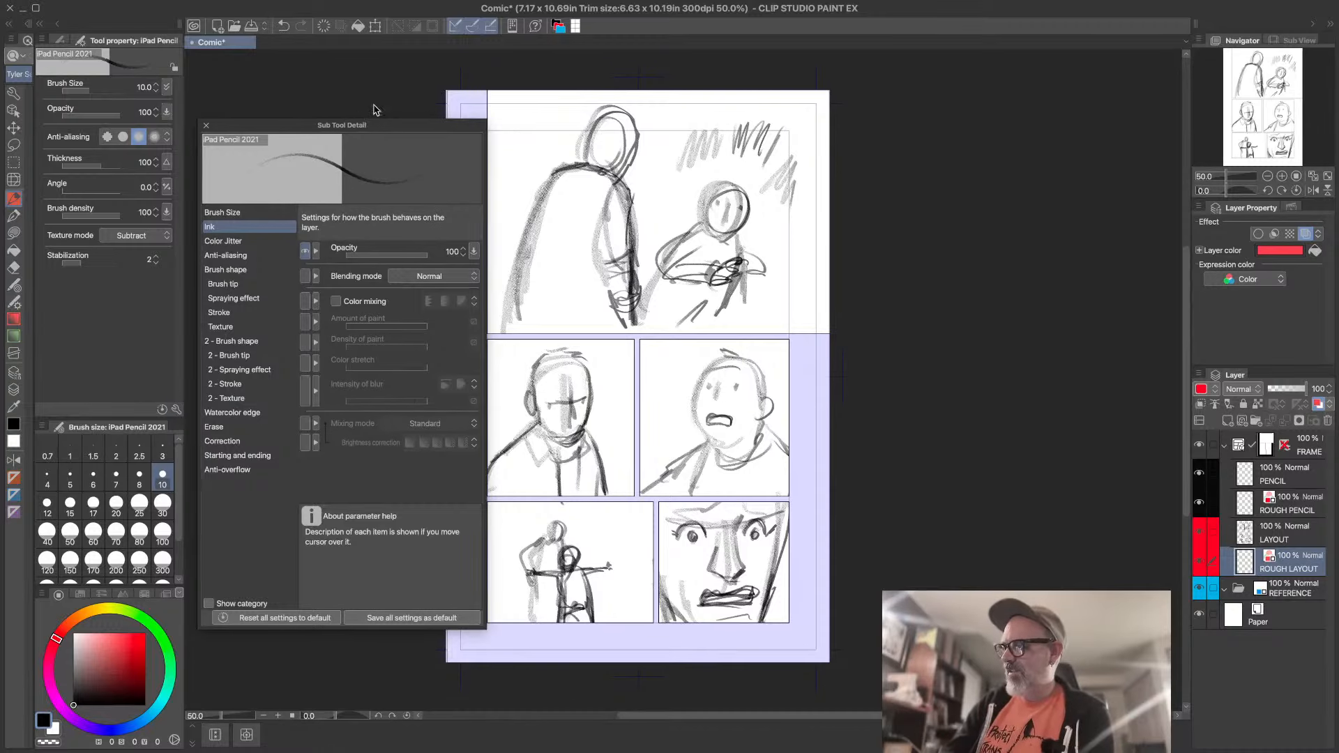
{"action": "left_click_drag", "start_coordinate": [374, 124], "coordinate": [370, 81]}
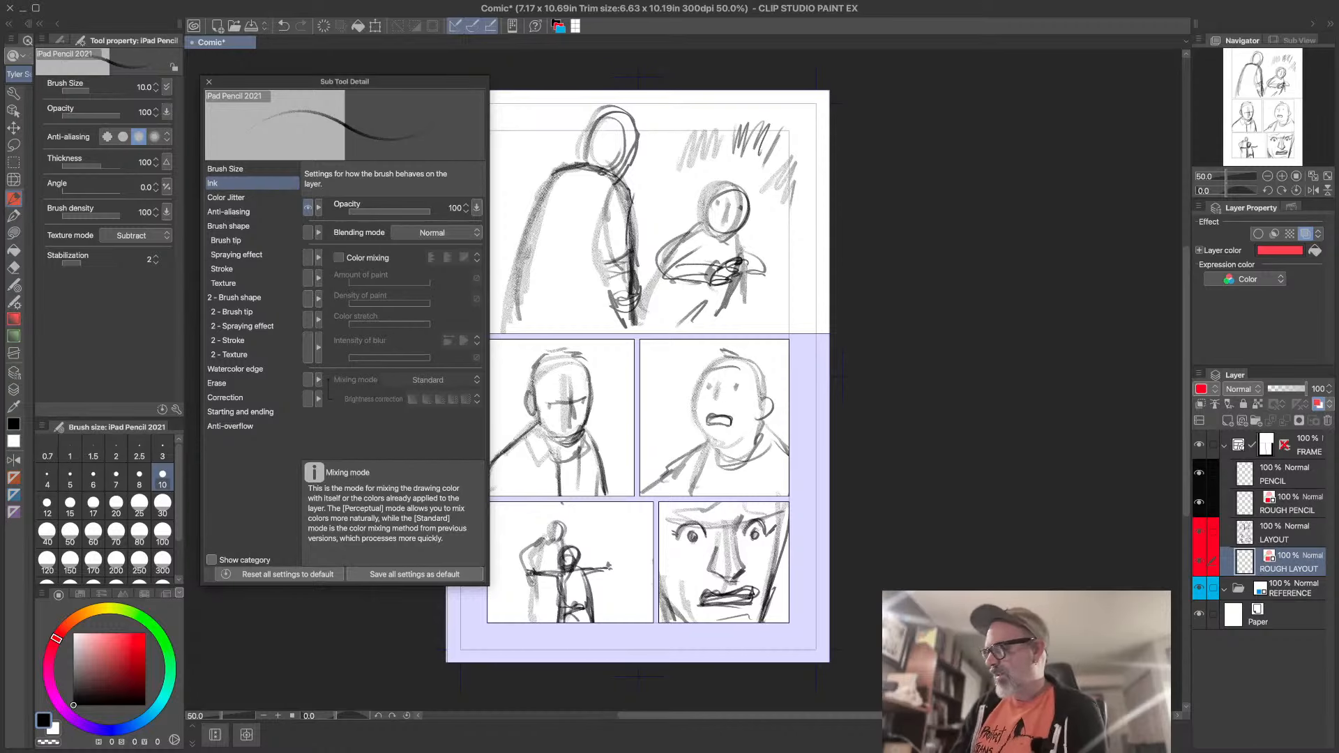
{"action": "left_click", "coordinate": [209, 82]}
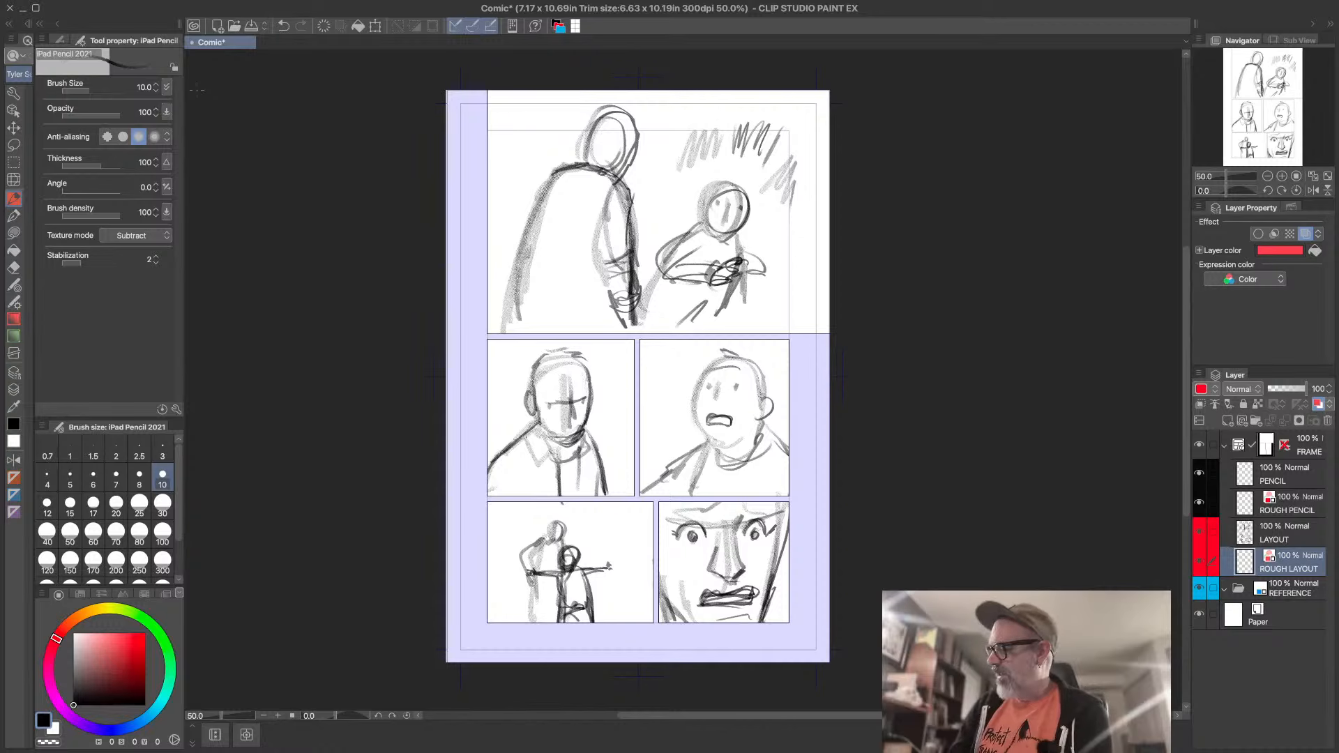
- Undo a short test stroke on the ROUGH LAYOUT layer, and make PENCIL the active layer with LAYOUT hidden
{"action": "left_click_drag", "start_coordinate": [557, 260], "coordinate": [558, 286]}
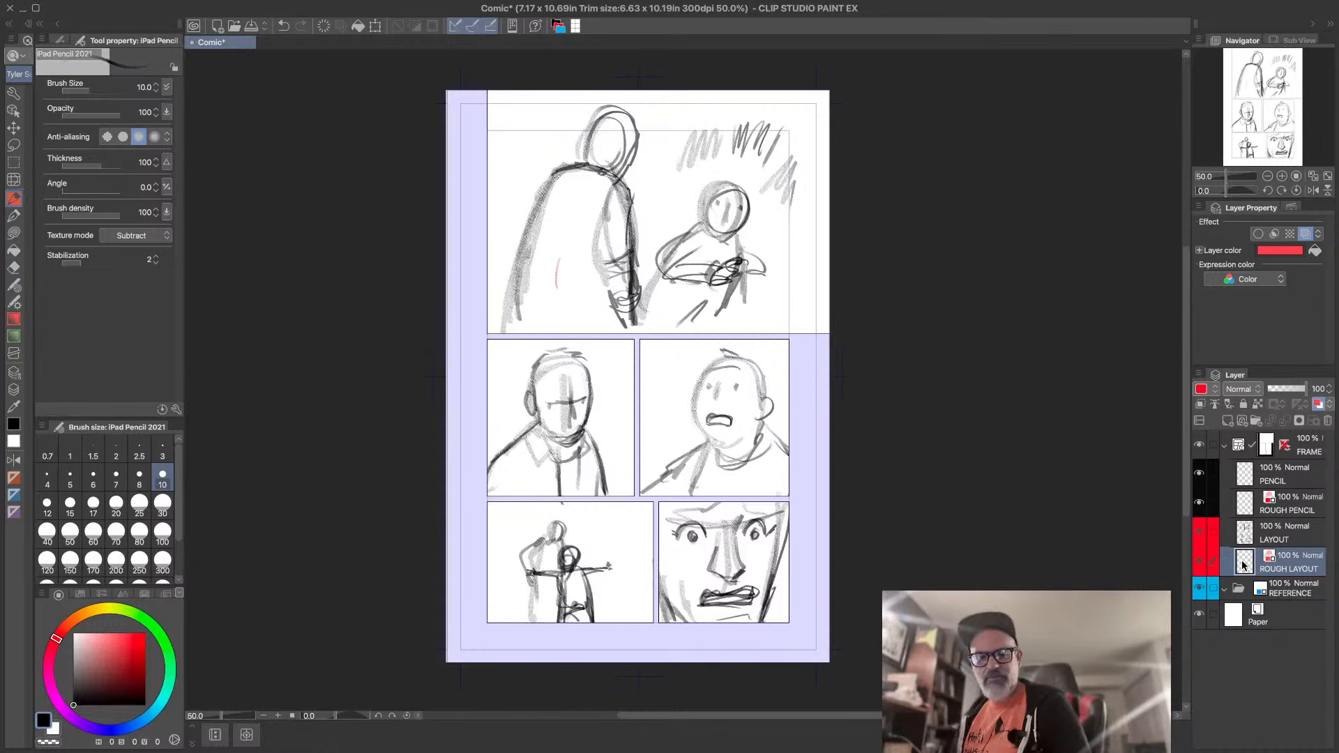
{"action": "key", "text": "ctrl+z"}
{"action": "left_click", "coordinate": [1294, 481]}
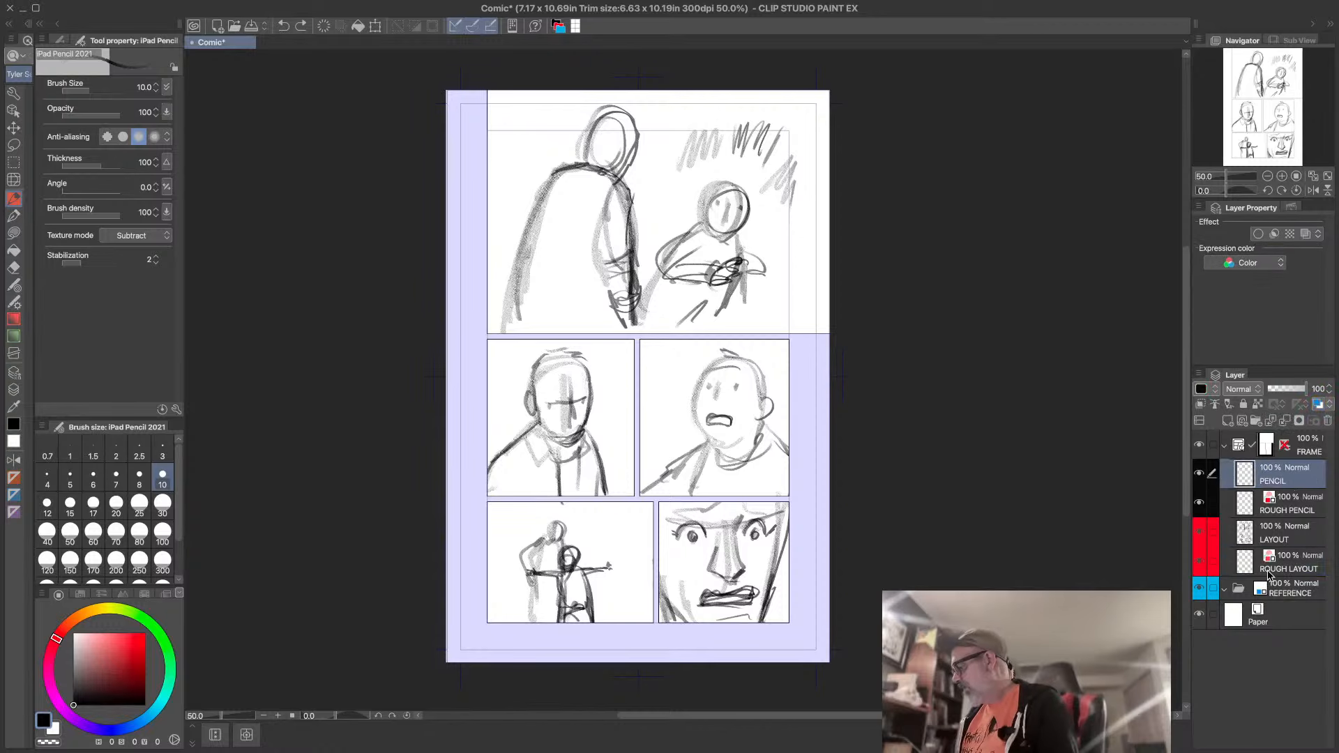
{"action": "left_click", "coordinate": [1202, 530]}
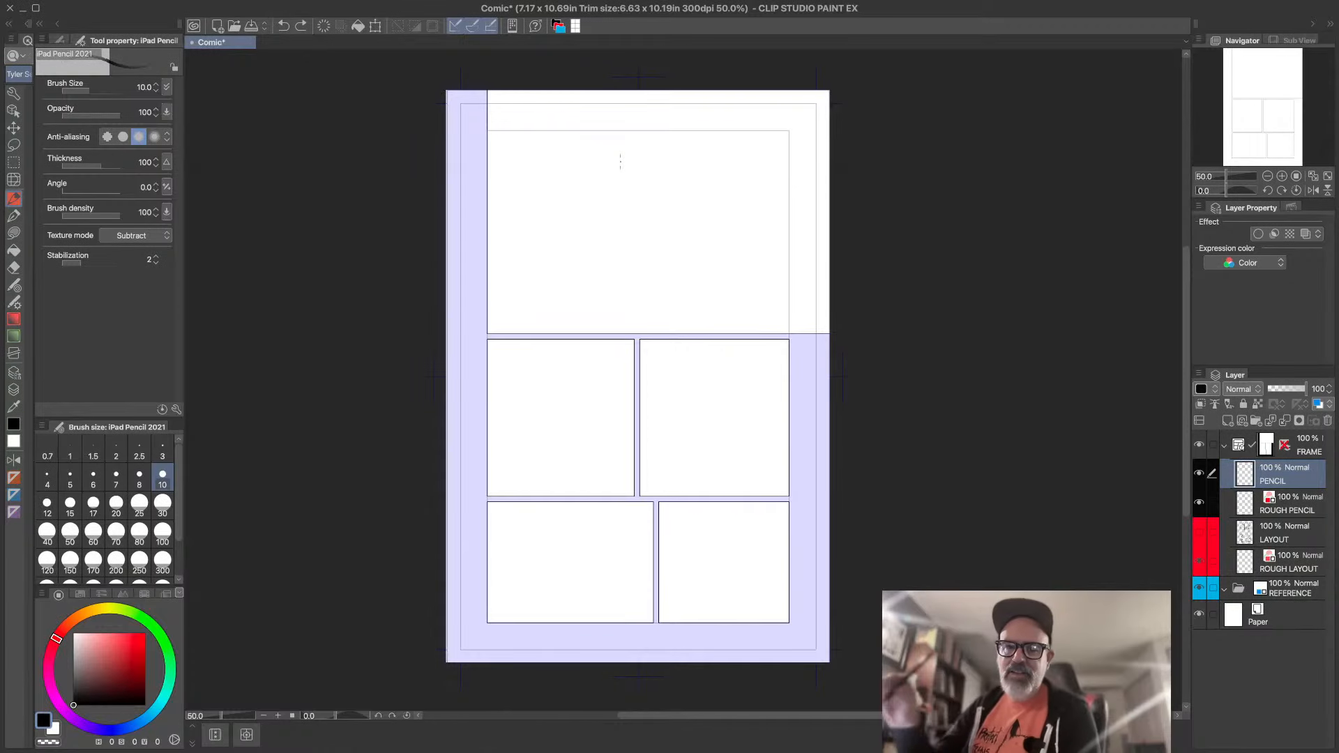
- Test the iPad Pencil 2021 brush on the PENCIL layer with thin upright lines, broad grey shading and curved strokes in the top panel
{"action": "left_click_drag", "start_coordinate": [641, 199], "coordinate": [639, 264]}
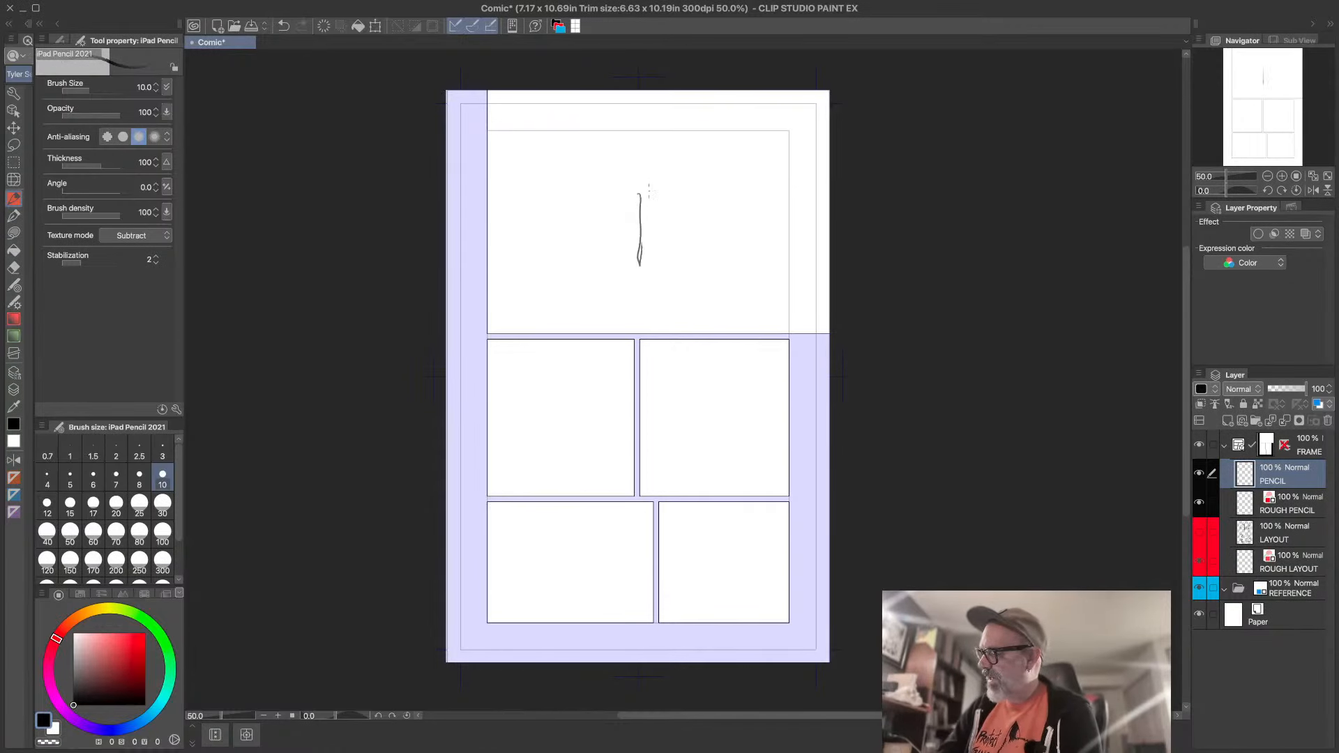
{"action": "mouse_move", "coordinate": [648, 190]}
{"action": "left_mouse_down"}
{"action": "mouse_move", "coordinate": [653, 268]}
{"action": "mouse_move", "coordinate": [739, 209]}
{"action": "mouse_move", "coordinate": [691, 255]}
{"action": "mouse_move", "coordinate": [749, 223]}
{"action": "mouse_move", "coordinate": [687, 272]}
{"action": "left_mouse_up"}
{"action": "mouse_move", "coordinate": [714, 206]}
{"action": "left_mouse_down"}
{"action": "mouse_move", "coordinate": [690, 293]}
{"action": "mouse_move", "coordinate": [664, 279]}
{"action": "left_mouse_up"}
{"action": "mouse_move", "coordinate": [579, 237]}
{"action": "left_mouse_down"}
{"action": "mouse_move", "coordinate": [590, 267]}
{"action": "mouse_move", "coordinate": [629, 262]}
{"action": "left_mouse_up"}
{"action": "mouse_move", "coordinate": [573, 185]}
{"action": "left_mouse_down"}
{"action": "mouse_move", "coordinate": [583, 237]}
{"action": "mouse_move", "coordinate": [573, 261]}
{"action": "mouse_move", "coordinate": [600, 274]}
{"action": "left_mouse_up"}
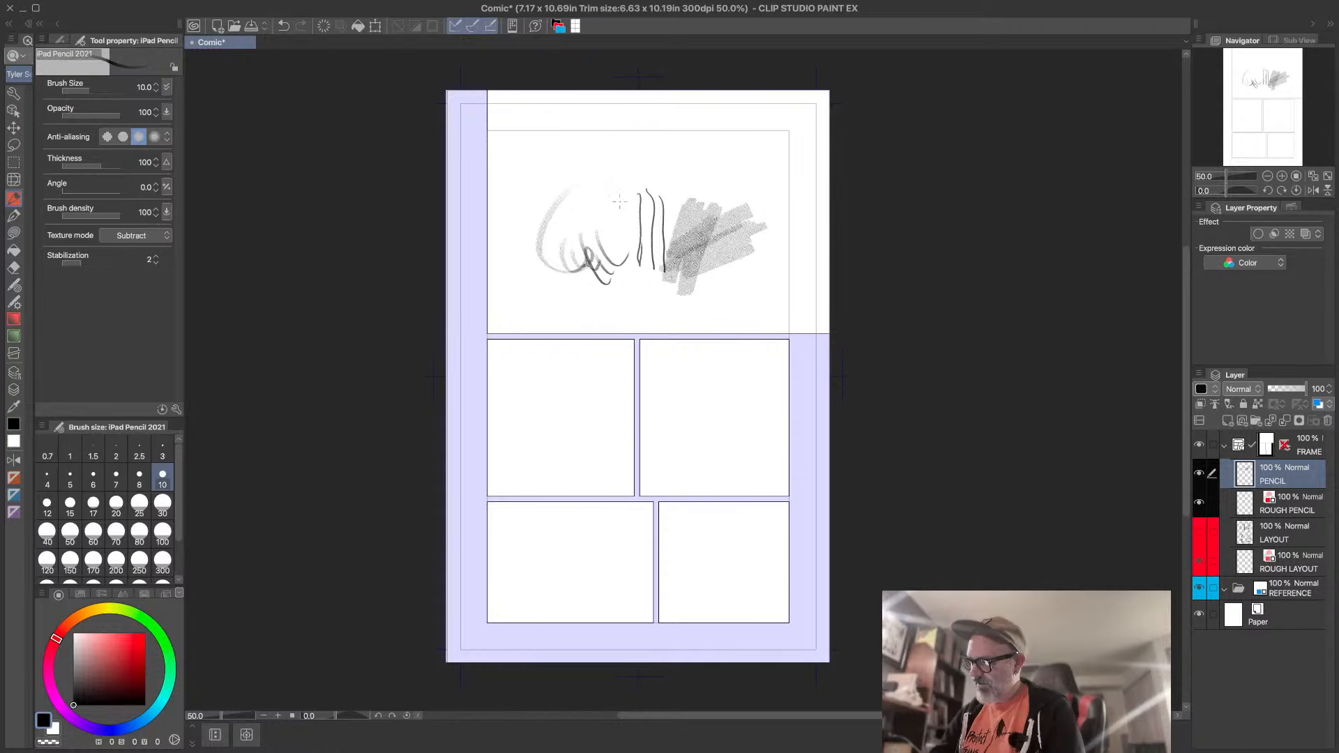
- Fill the top panel with looping, tapering and shaded test strokes on the PENCIL layer, and clear the layer
{"action": "left_click_drag", "start_coordinate": [617, 202], "coordinate": [612, 251]}
{"action": "mouse_move", "coordinate": [614, 144]}
{"action": "left_mouse_down"}
{"action": "mouse_move", "coordinate": [624, 229]}
{"action": "mouse_move", "coordinate": [560, 281]}
{"action": "mouse_move", "coordinate": [530, 275]}
{"action": "mouse_move", "coordinate": [580, 282]}
{"action": "mouse_move", "coordinate": [578, 312]}
{"action": "mouse_move", "coordinate": [591, 237]}
{"action": "mouse_move", "coordinate": [628, 238]}
{"action": "mouse_move", "coordinate": [626, 297]}
{"action": "mouse_move", "coordinate": [716, 240]}
{"action": "left_mouse_up"}
{"action": "left_click_drag", "start_coordinate": [694, 305], "coordinate": [745, 280]}
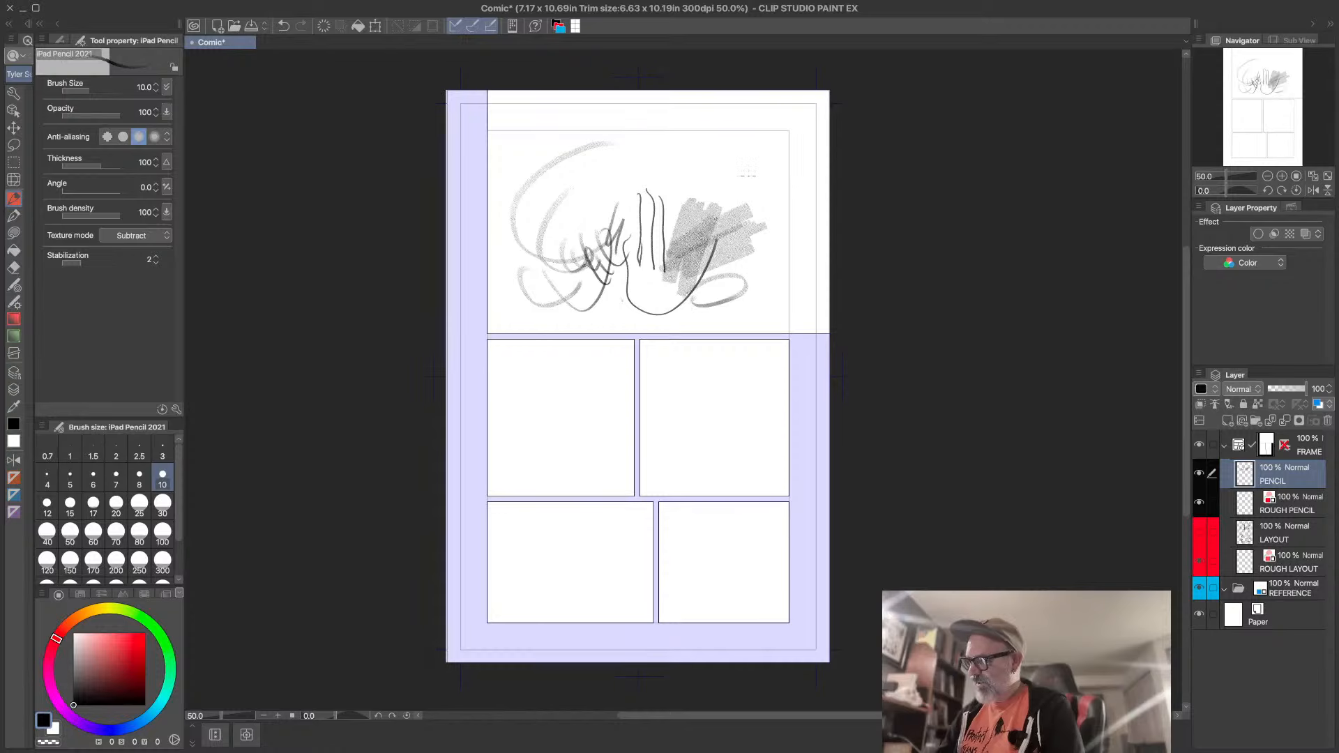
{"action": "mouse_move", "coordinate": [691, 131]}
{"action": "left_mouse_down"}
{"action": "mouse_move", "coordinate": [656, 169]}
{"action": "mouse_move", "coordinate": [735, 147]}
{"action": "mouse_move", "coordinate": [721, 142]}
{"action": "mouse_move", "coordinate": [736, 171]}
{"action": "mouse_move", "coordinate": [738, 157]}
{"action": "mouse_move", "coordinate": [716, 166]}
{"action": "mouse_move", "coordinate": [795, 111]}
{"action": "mouse_move", "coordinate": [728, 164]}
{"action": "mouse_move", "coordinate": [762, 185]}
{"action": "mouse_move", "coordinate": [789, 147]}
{"action": "left_mouse_up"}
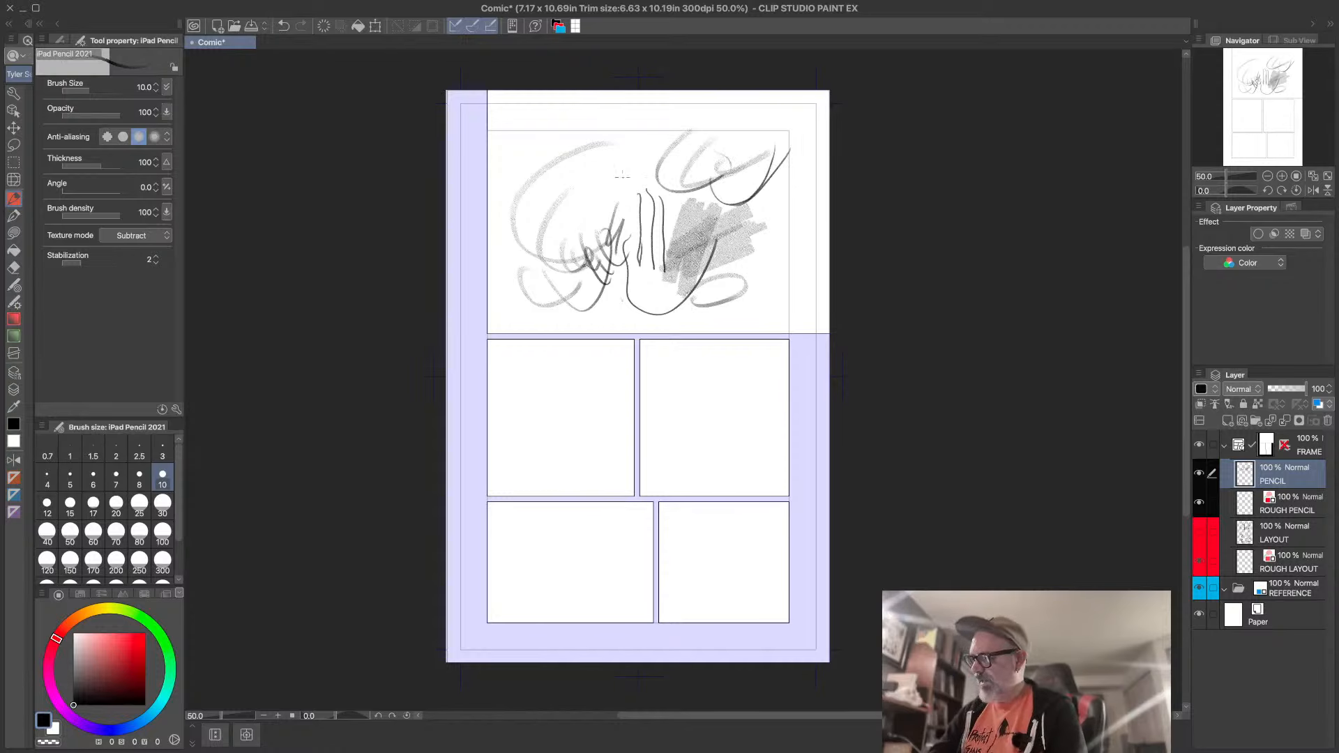
{"action": "left_click_drag", "start_coordinate": [645, 154], "coordinate": [639, 220]}
{"action": "left_click_drag", "start_coordinate": [587, 179], "coordinate": [637, 190]}
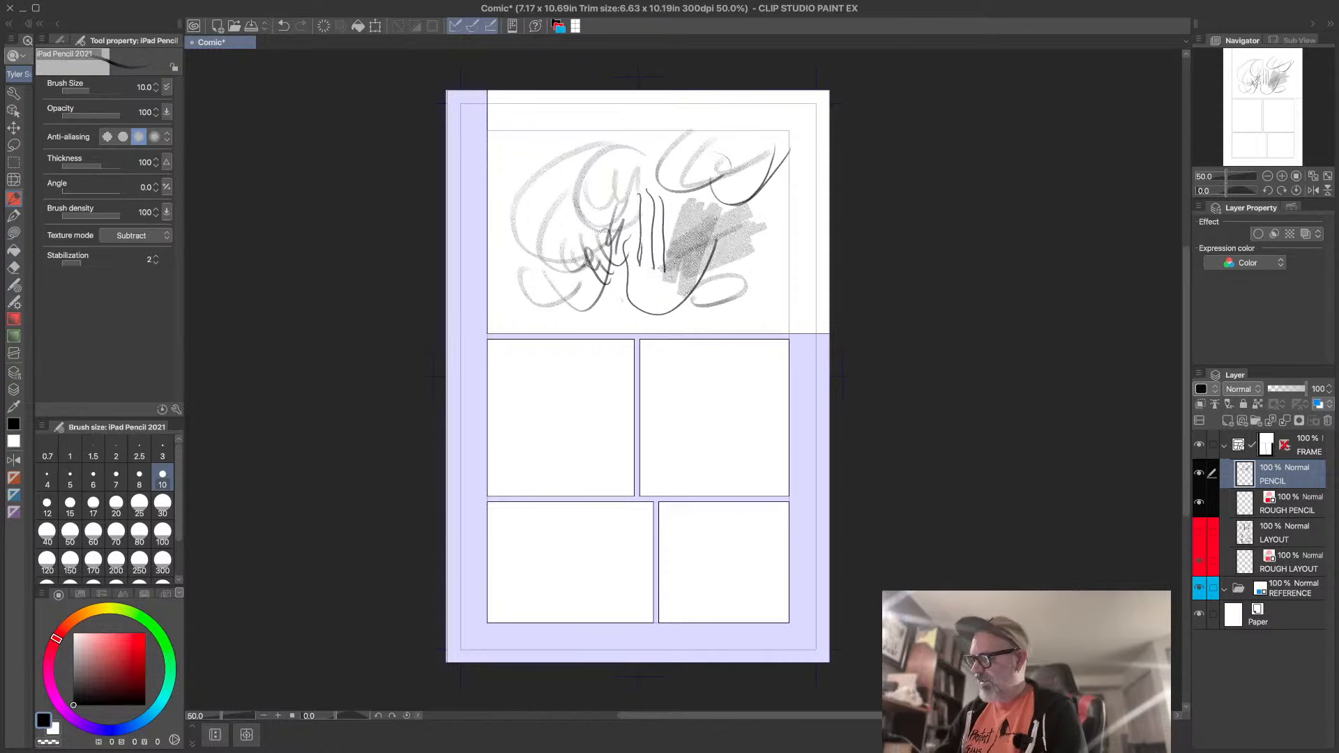
{"action": "left_click_drag", "start_coordinate": [654, 276], "coordinate": [612, 302]}
{"action": "left_click_drag", "start_coordinate": [733, 304], "coordinate": [777, 282]}
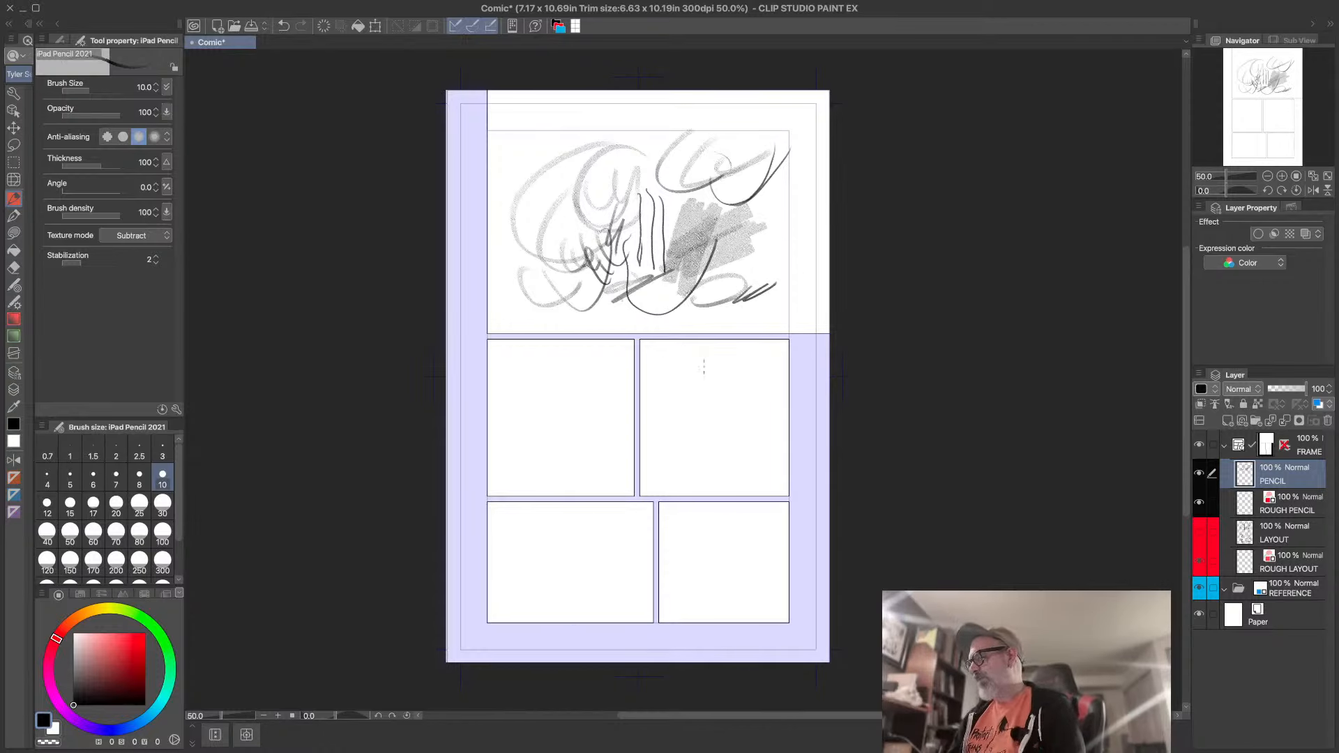
{"action": "mouse_move", "coordinate": [620, 255]}
{"action": "left_mouse_down"}
{"action": "mouse_move", "coordinate": [582, 292]}
{"action": "mouse_move", "coordinate": [582, 276]}
{"action": "mouse_move", "coordinate": [589, 292]}
{"action": "mouse_move", "coordinate": [612, 292]}
{"action": "mouse_move", "coordinate": [645, 242]}
{"action": "mouse_move", "coordinate": [546, 275]}
{"action": "mouse_move", "coordinate": [535, 295]}
{"action": "mouse_move", "coordinate": [530, 184]}
{"action": "mouse_move", "coordinate": [552, 205]}
{"action": "left_mouse_up"}
{"action": "left_click_drag", "start_coordinate": [560, 198], "coordinate": [568, 247]}
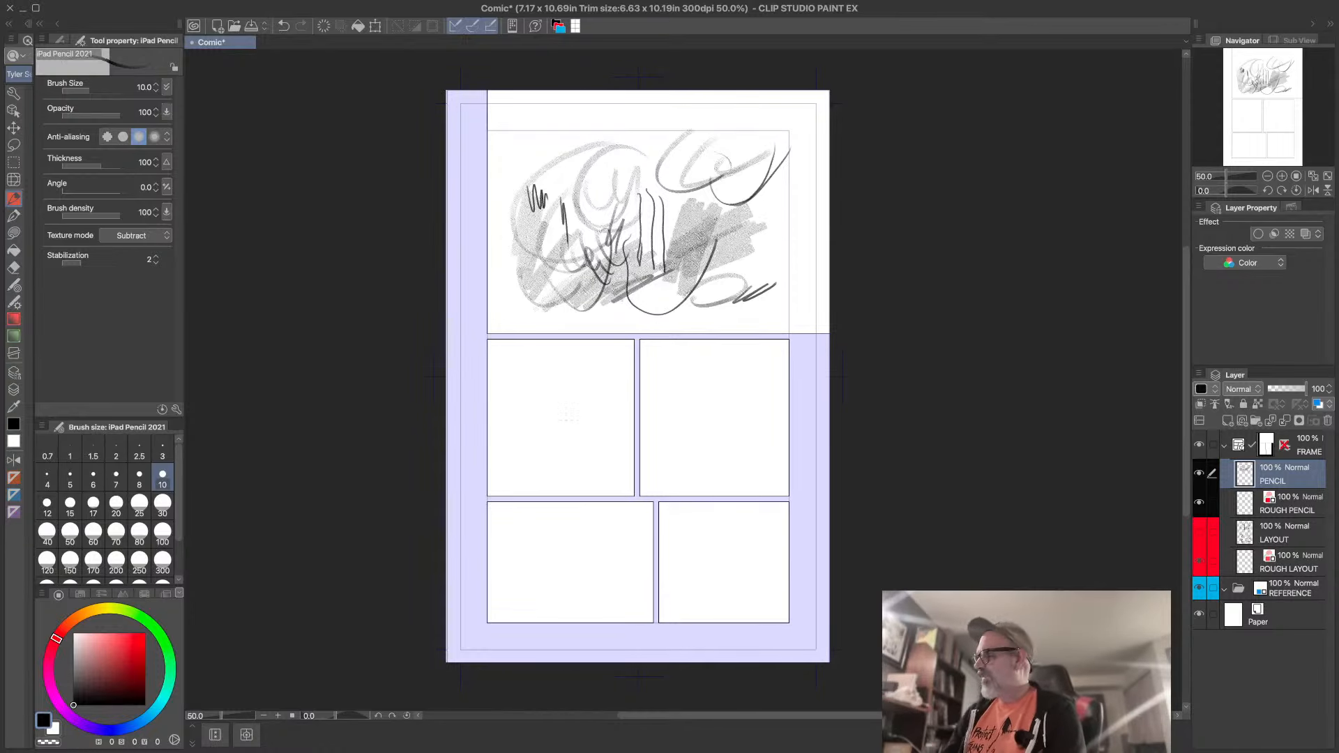
{"action": "left_click", "coordinate": [324, 26]}
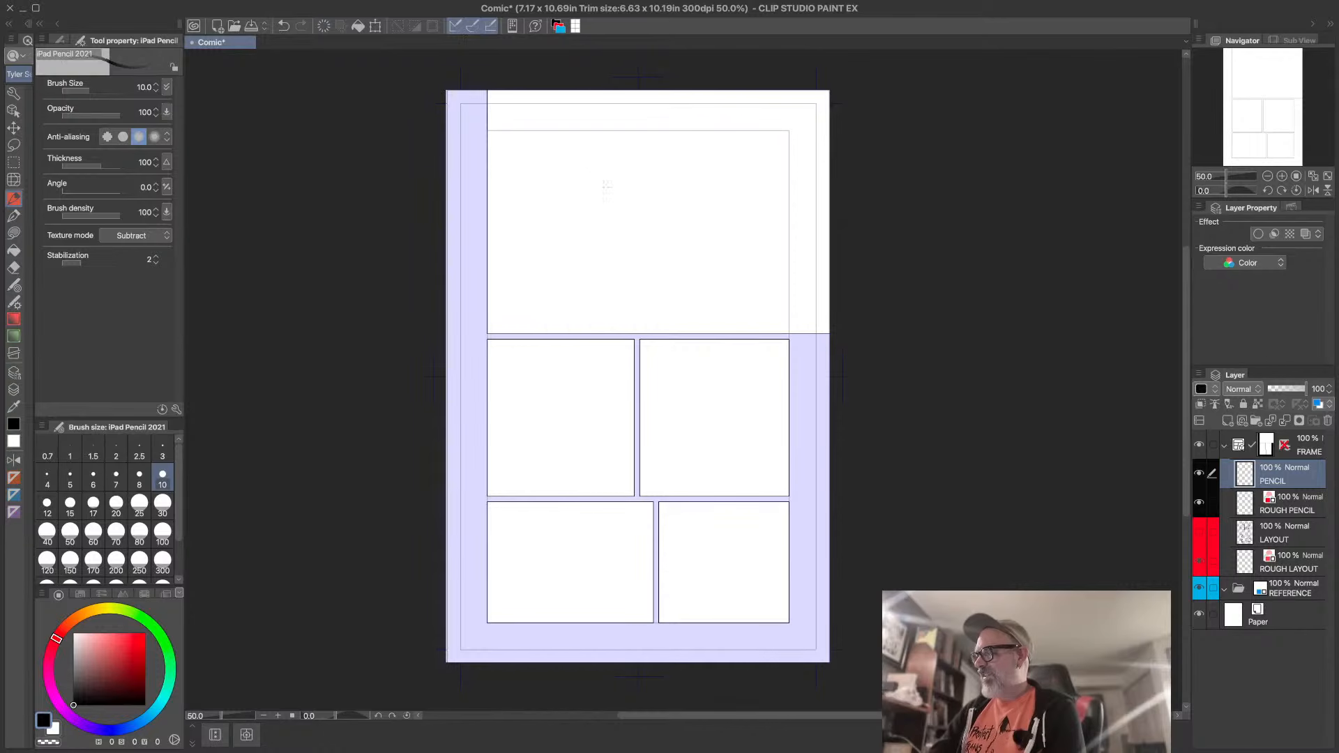
- Draw spiral strokes varying from broad shading to thin lines in the top panel on the PENCIL layer, with loops and hatching around them
{"action": "mouse_move", "coordinate": [609, 137]}
{"action": "left_mouse_down"}
{"action": "mouse_move", "coordinate": [585, 162]}
{"action": "mouse_move", "coordinate": [582, 192]}
{"action": "mouse_move", "coordinate": [611, 250]}
{"action": "mouse_move", "coordinate": [669, 269]}
{"action": "mouse_move", "coordinate": [695, 261]}
{"action": "mouse_move", "coordinate": [712, 216]}
{"action": "mouse_move", "coordinate": [681, 183]}
{"action": "mouse_move", "coordinate": [651, 189]}
{"action": "mouse_move", "coordinate": [640, 224]}
{"action": "left_mouse_up"}
{"action": "left_click_drag", "start_coordinate": [688, 251], "coordinate": [697, 222]}
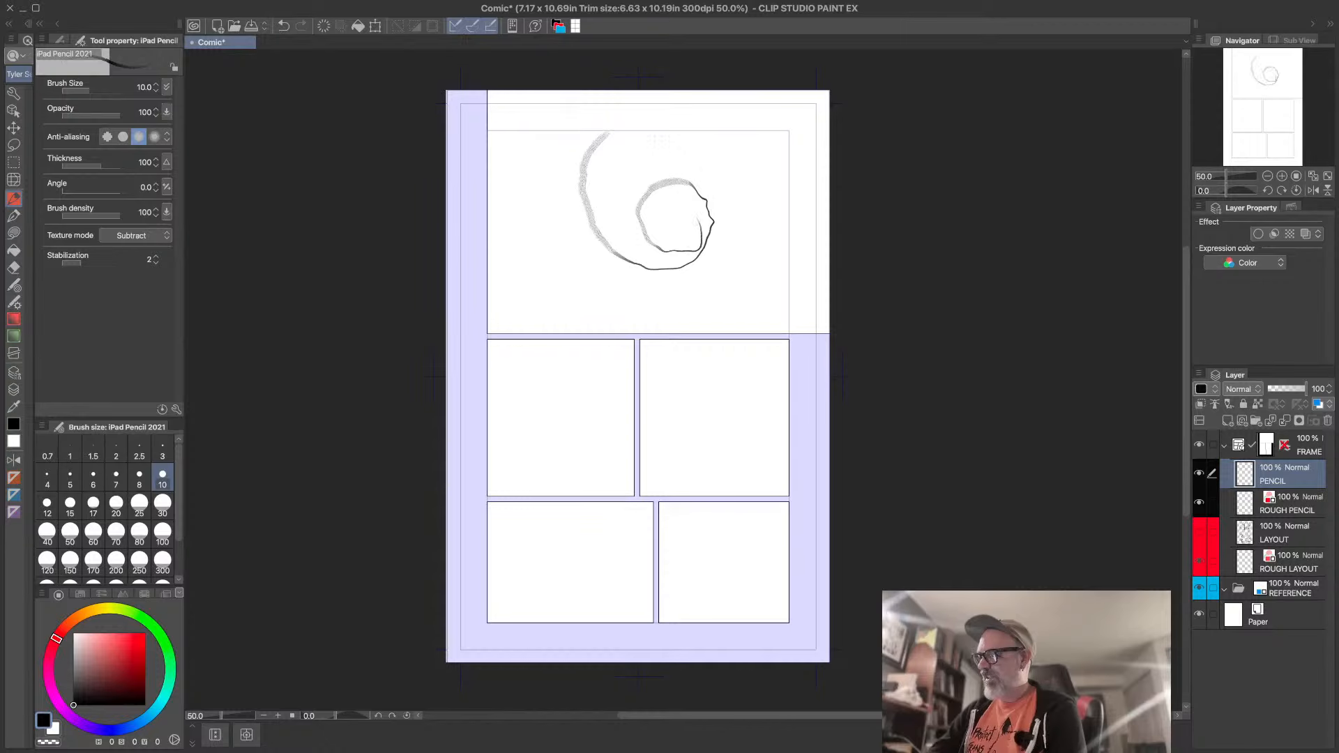
{"action": "left_click_drag", "start_coordinate": [612, 149], "coordinate": [600, 184]}
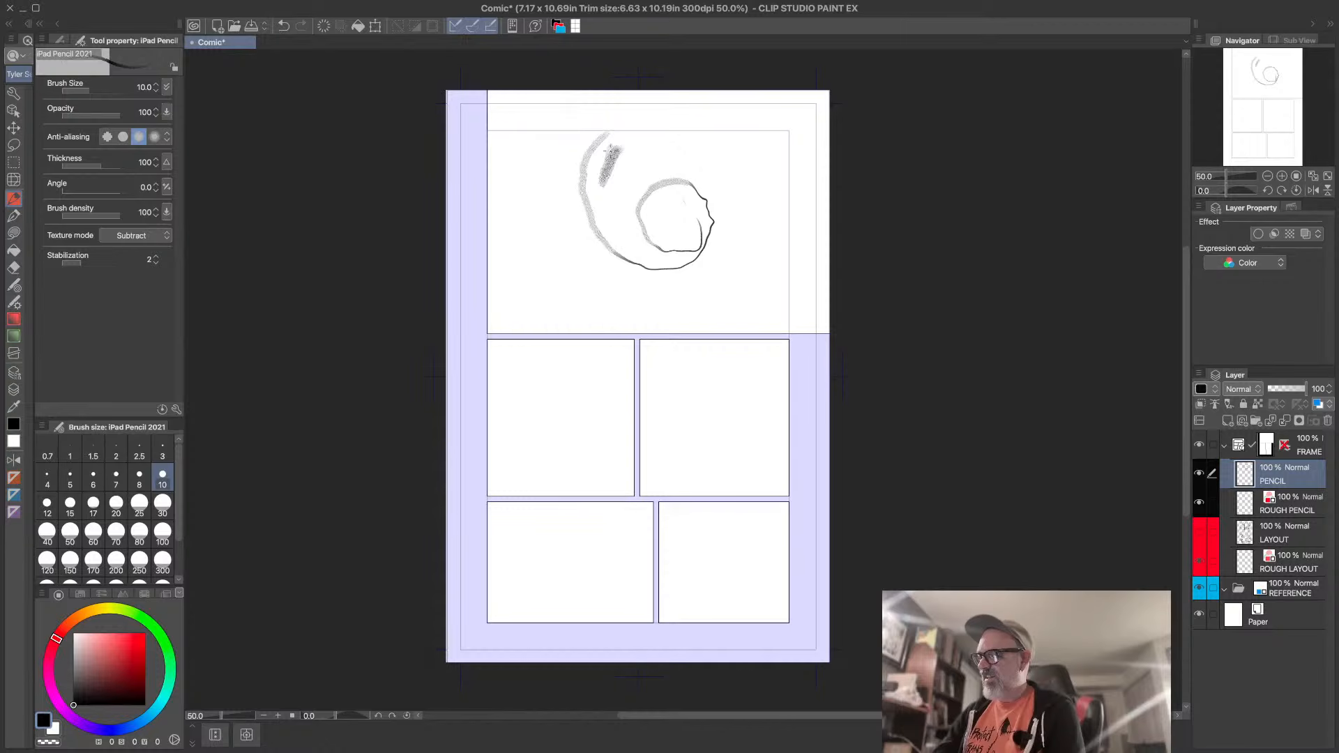
{"action": "mouse_move", "coordinate": [604, 193]}
{"action": "left_mouse_down"}
{"action": "mouse_move", "coordinate": [612, 227]}
{"action": "mouse_move", "coordinate": [651, 263]}
{"action": "mouse_move", "coordinate": [672, 261]}
{"action": "mouse_move", "coordinate": [690, 229]}
{"action": "left_mouse_up"}
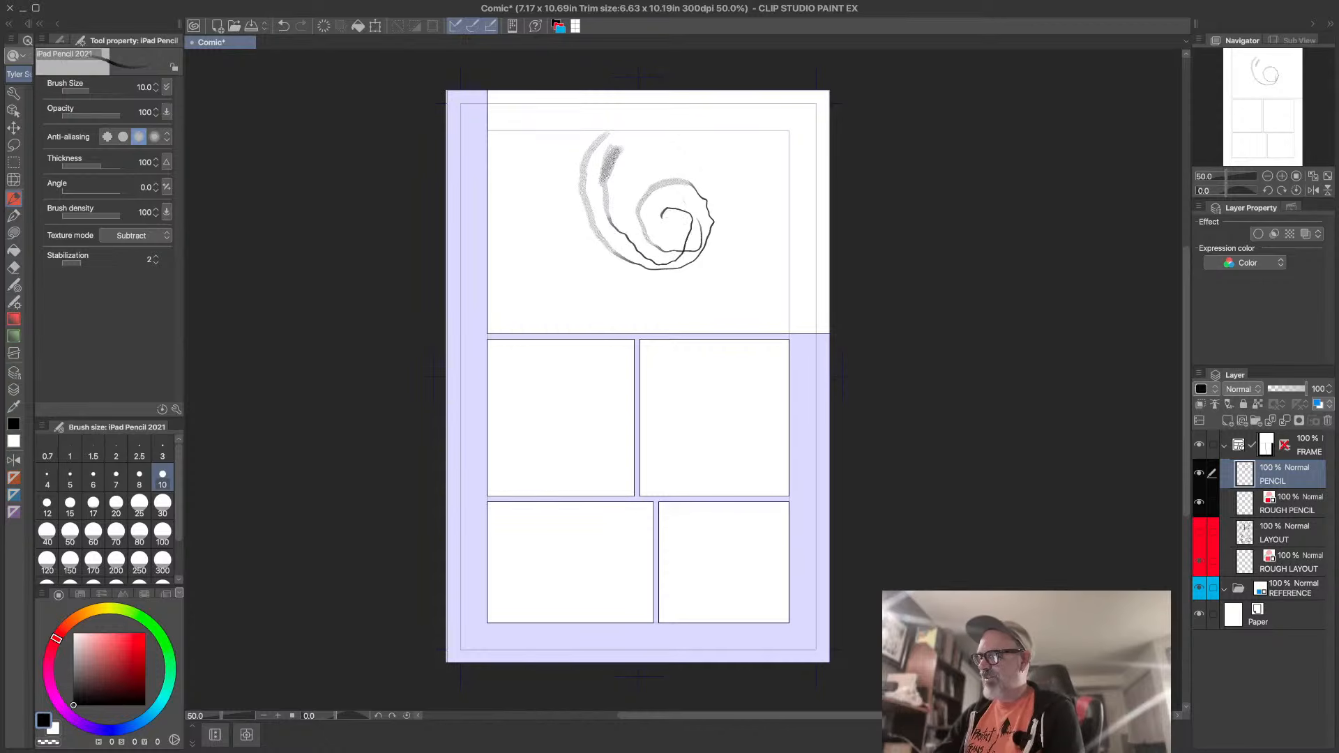
{"action": "mouse_move", "coordinate": [648, 156]}
{"action": "left_mouse_down"}
{"action": "mouse_move", "coordinate": [683, 183]}
{"action": "mouse_move", "coordinate": [671, 168]}
{"action": "mouse_move", "coordinate": [739, 154]}
{"action": "mouse_move", "coordinate": [708, 206]}
{"action": "left_mouse_up"}
{"action": "mouse_move", "coordinate": [611, 254]}
{"action": "left_mouse_down"}
{"action": "mouse_move", "coordinate": [558, 274]}
{"action": "mouse_move", "coordinate": [673, 264]}
{"action": "mouse_move", "coordinate": [732, 234]}
{"action": "left_mouse_up"}
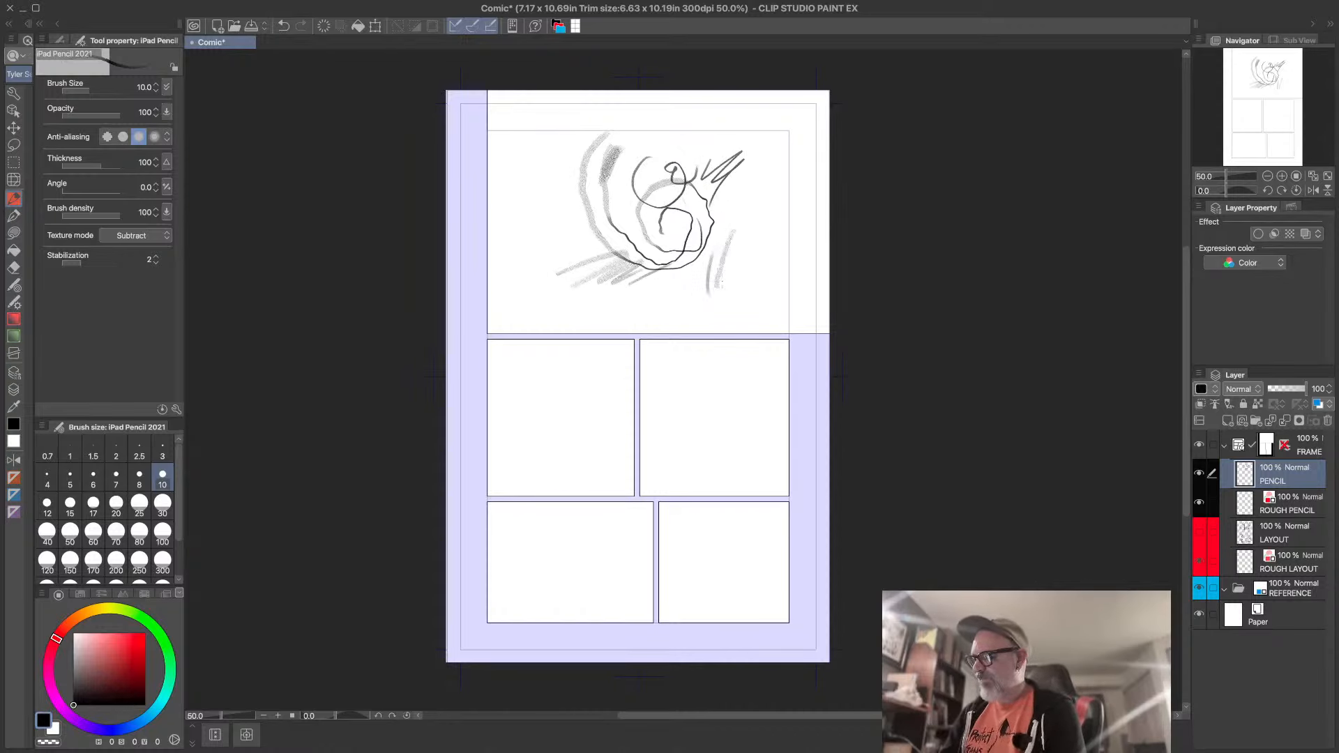
- Add hatching, broad grey shading and curved test strokes around the spirals in the top panel on the PENCIL layer
{"action": "mouse_move", "coordinate": [721, 287]}
{"action": "left_mouse_down"}
{"action": "mouse_move", "coordinate": [737, 248]}
{"action": "mouse_move", "coordinate": [718, 305]}
{"action": "mouse_move", "coordinate": [745, 209]}
{"action": "left_mouse_up"}
{"action": "mouse_move", "coordinate": [744, 265]}
{"action": "left_mouse_down"}
{"action": "mouse_move", "coordinate": [784, 181]}
{"action": "mouse_move", "coordinate": [774, 175]}
{"action": "left_mouse_up"}
{"action": "mouse_move", "coordinate": [736, 199]}
{"action": "left_mouse_down"}
{"action": "mouse_move", "coordinate": [767, 167]}
{"action": "mouse_move", "coordinate": [732, 143]}
{"action": "left_mouse_up"}
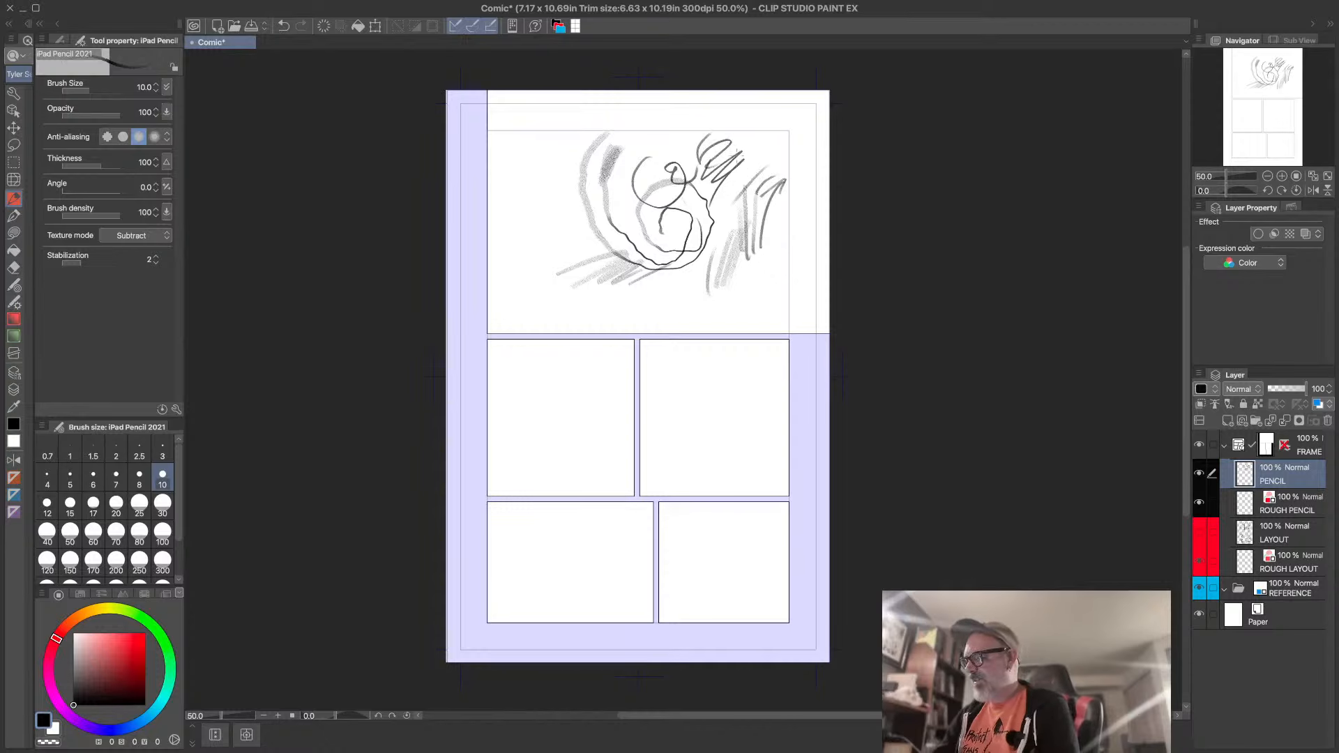
{"action": "left_click_drag", "start_coordinate": [707, 224], "coordinate": [747, 174]}
{"action": "left_click_drag", "start_coordinate": [646, 270], "coordinate": [725, 225]}
{"action": "mouse_move", "coordinate": [665, 296]}
{"action": "left_mouse_down"}
{"action": "mouse_move", "coordinate": [722, 240]}
{"action": "mouse_move", "coordinate": [725, 296]}
{"action": "mouse_move", "coordinate": [765, 297]}
{"action": "left_mouse_up"}
{"action": "mouse_move", "coordinate": [558, 225]}
{"action": "left_mouse_down"}
{"action": "mouse_move", "coordinate": [558, 269]}
{"action": "mouse_move", "coordinate": [517, 279]}
{"action": "left_mouse_up"}
{"action": "left_click_drag", "start_coordinate": [542, 186], "coordinate": [519, 265]}
{"action": "mouse_move", "coordinate": [568, 219]}
{"action": "left_mouse_down"}
{"action": "mouse_move", "coordinate": [551, 267]}
{"action": "mouse_move", "coordinate": [578, 300]}
{"action": "mouse_move", "coordinate": [696, 313]}
{"action": "left_mouse_up"}
{"action": "left_click_drag", "start_coordinate": [558, 308], "coordinate": [632, 286]}
{"action": "mouse_move", "coordinate": [626, 302]}
{"action": "left_mouse_down"}
{"action": "mouse_move", "coordinate": [548, 306]}
{"action": "mouse_move", "coordinate": [527, 288]}
{"action": "mouse_move", "coordinate": [531, 320]}
{"action": "mouse_move", "coordinate": [491, 310]}
{"action": "left_mouse_up"}
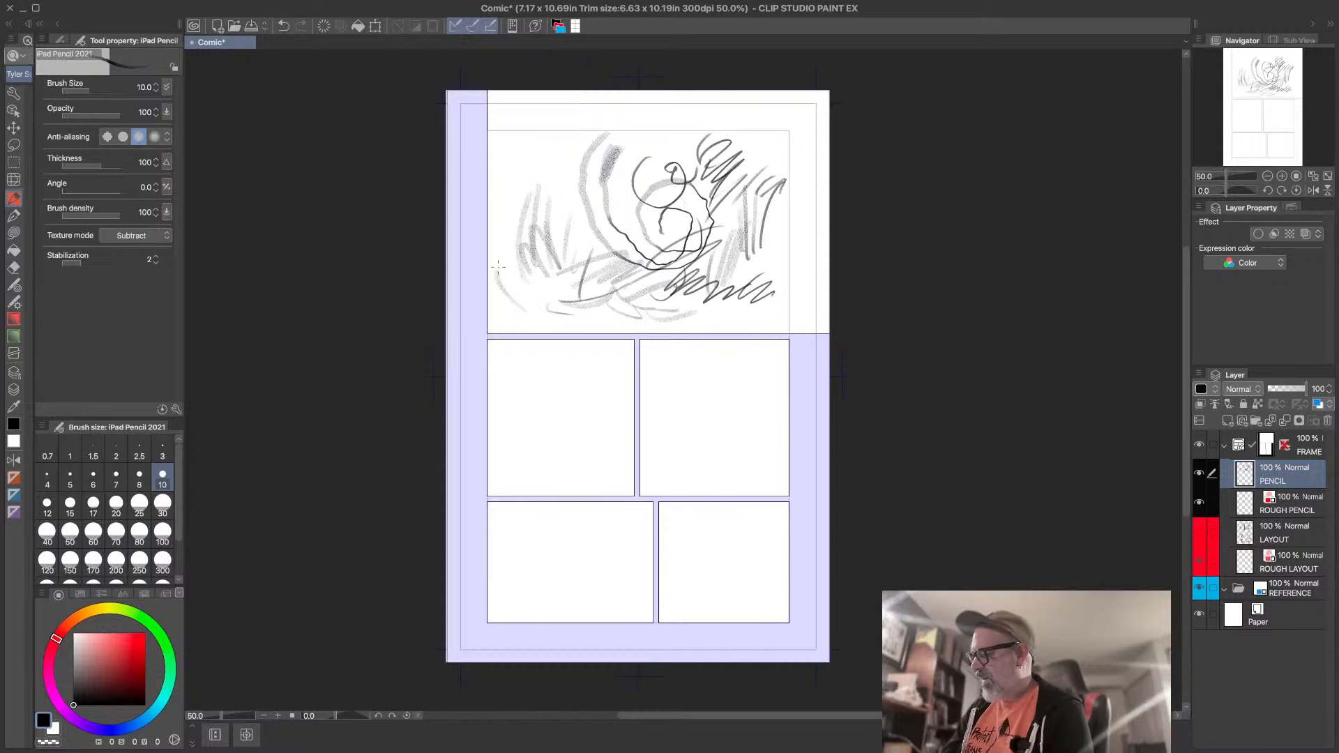
- Fill the left part of the top panel with overlapping slanted hatching and long curved shading strokes on the PENCIL layer
{"action": "mouse_move", "coordinate": [527, 263]}
{"action": "left_mouse_down"}
{"action": "mouse_move", "coordinate": [501, 313]}
{"action": "mouse_move", "coordinate": [495, 267]}
{"action": "left_mouse_up"}
{"action": "mouse_move", "coordinate": [533, 242]}
{"action": "left_mouse_down"}
{"action": "mouse_move", "coordinate": [518, 293]}
{"action": "mouse_move", "coordinate": [524, 244]}
{"action": "left_mouse_up"}
{"action": "mouse_move", "coordinate": [568, 265]}
{"action": "left_mouse_down"}
{"action": "mouse_move", "coordinate": [531, 296]}
{"action": "mouse_move", "coordinate": [542, 284]}
{"action": "left_mouse_up"}
{"action": "mouse_move", "coordinate": [589, 232]}
{"action": "left_mouse_down"}
{"action": "mouse_move", "coordinate": [539, 272]}
{"action": "mouse_move", "coordinate": [555, 244]}
{"action": "left_mouse_up"}
{"action": "left_click_drag", "start_coordinate": [597, 202], "coordinate": [563, 221]}
{"action": "left_click_drag", "start_coordinate": [651, 187], "coordinate": [549, 219]}
{"action": "left_click_drag", "start_coordinate": [624, 183], "coordinate": [515, 271]}
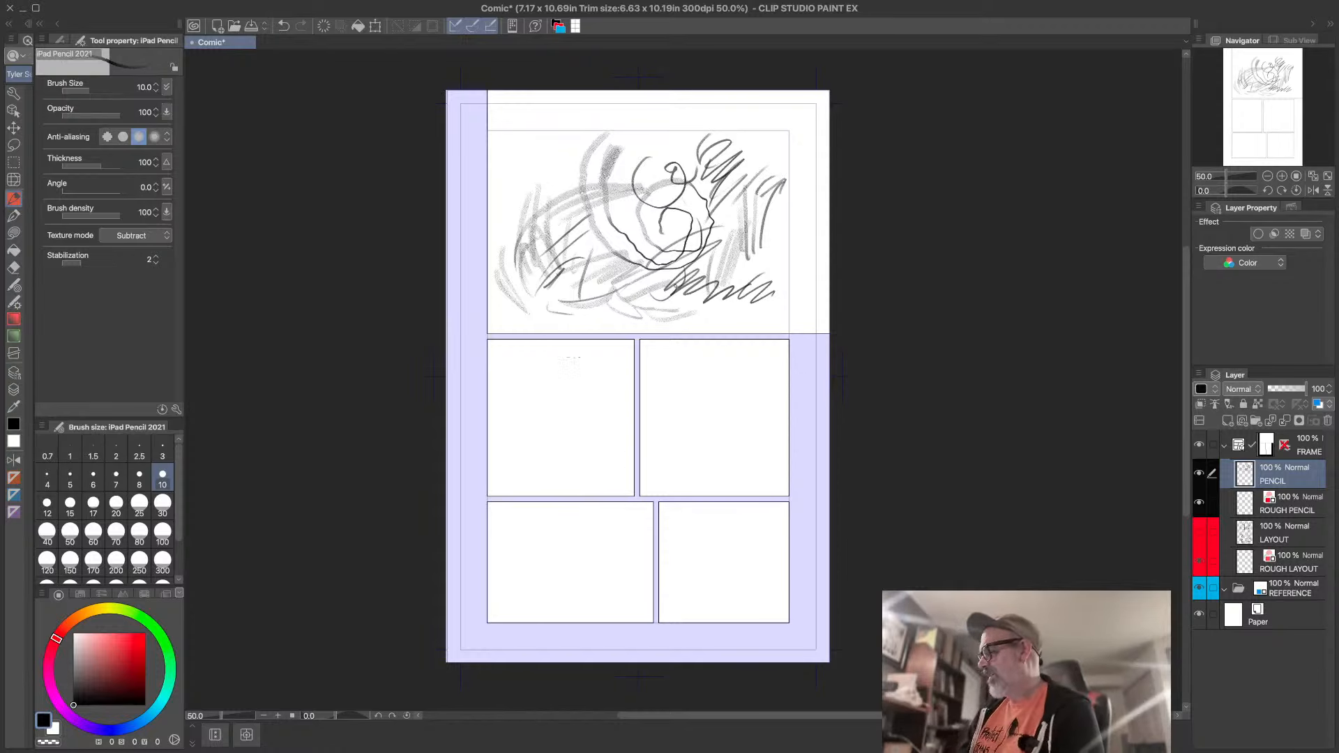
- Scribble light and dark test strokes in the middle-left panel, and clear the PENCIL layer
{"action": "left_click_drag", "start_coordinate": [544, 369], "coordinate": [548, 408]}
{"action": "mouse_move", "coordinate": [562, 367]}
{"action": "left_mouse_down"}
{"action": "mouse_move", "coordinate": [555, 410]}
{"action": "mouse_move", "coordinate": [587, 403]}
{"action": "mouse_move", "coordinate": [586, 391]}
{"action": "mouse_move", "coordinate": [623, 395]}
{"action": "left_mouse_up"}
{"action": "left_click_drag", "start_coordinate": [572, 445], "coordinate": [605, 420]}
{"action": "mouse_move", "coordinate": [509, 411]}
{"action": "left_mouse_down"}
{"action": "mouse_move", "coordinate": [543, 449]}
{"action": "mouse_move", "coordinate": [562, 415]}
{"action": "mouse_move", "coordinate": [572, 433]}
{"action": "mouse_move", "coordinate": [594, 393]}
{"action": "left_mouse_up"}
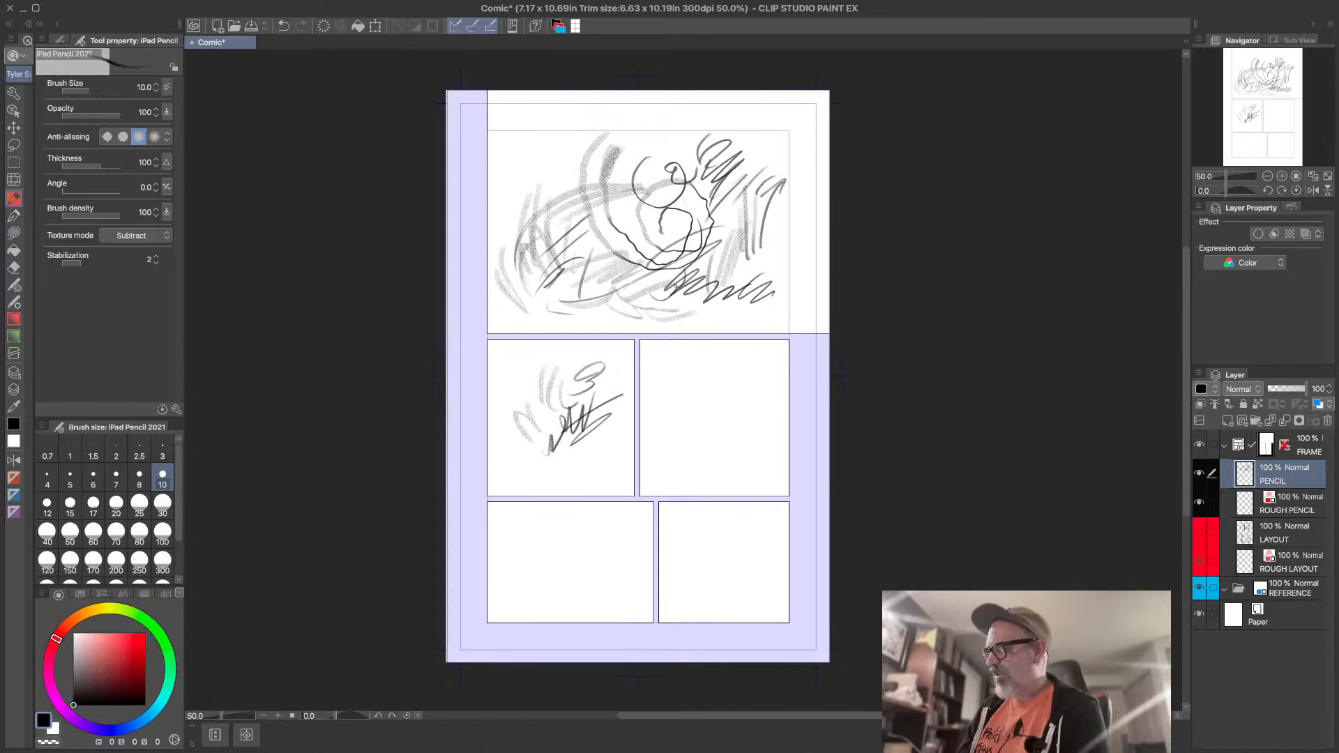
{"action": "left_click", "coordinate": [324, 25]}
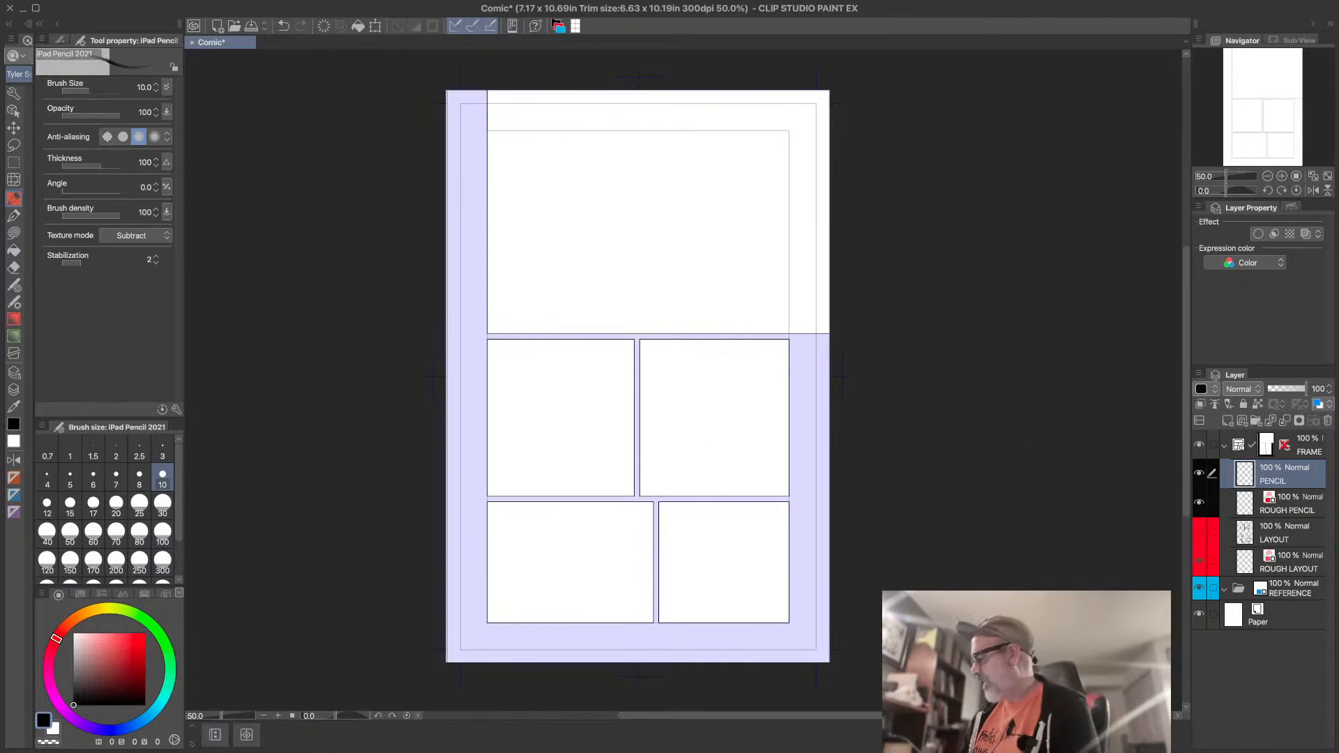
- Make LAYOUT the active layer, show it, and turn on its layer colour so the sketches display in blue
{"action": "left_click", "coordinate": [1285, 534]}
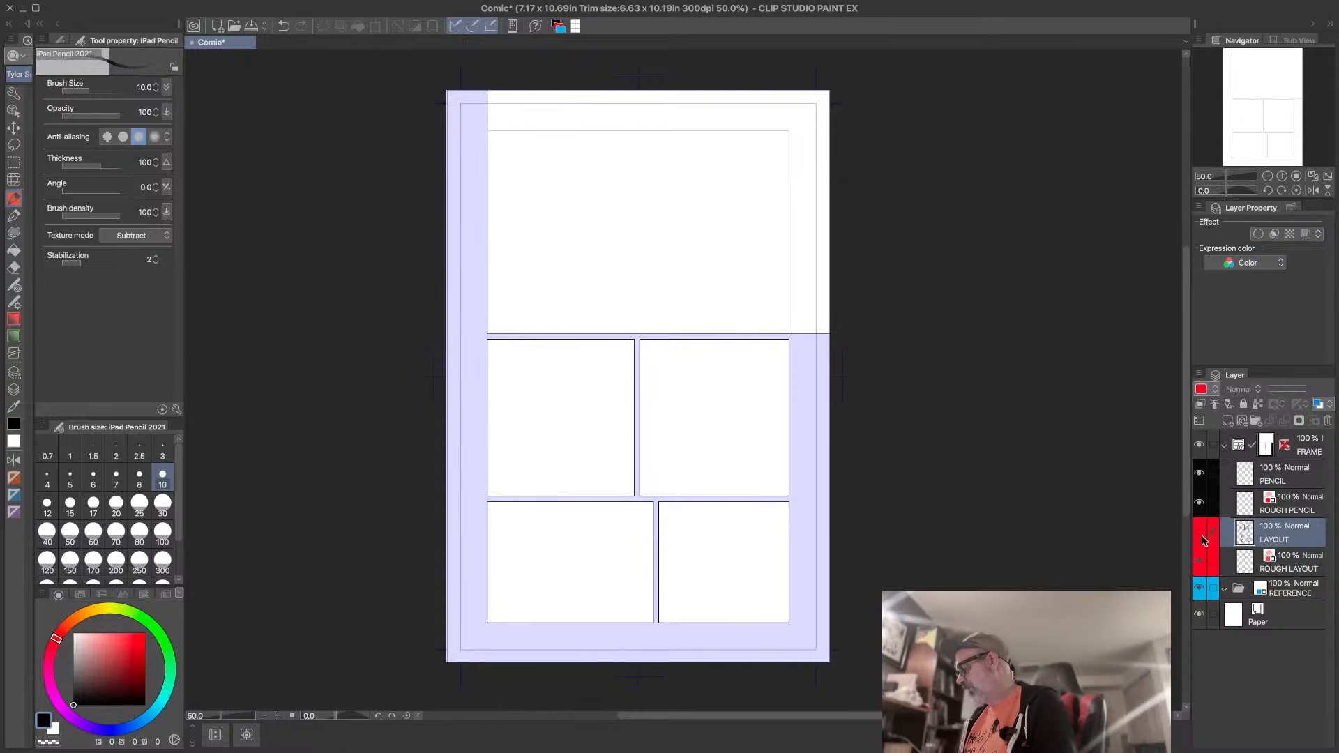
{"action": "left_click", "coordinate": [1199, 534]}
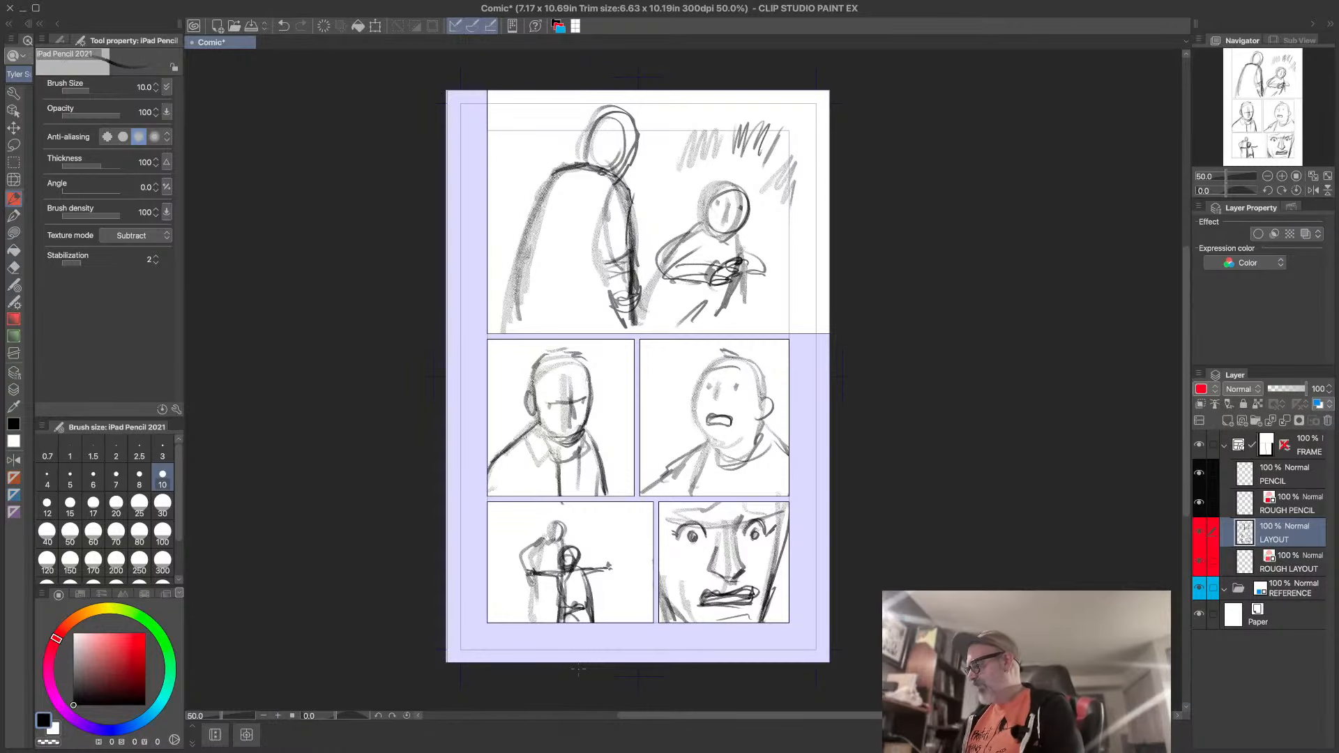
{"action": "left_click", "coordinate": [1318, 404]}
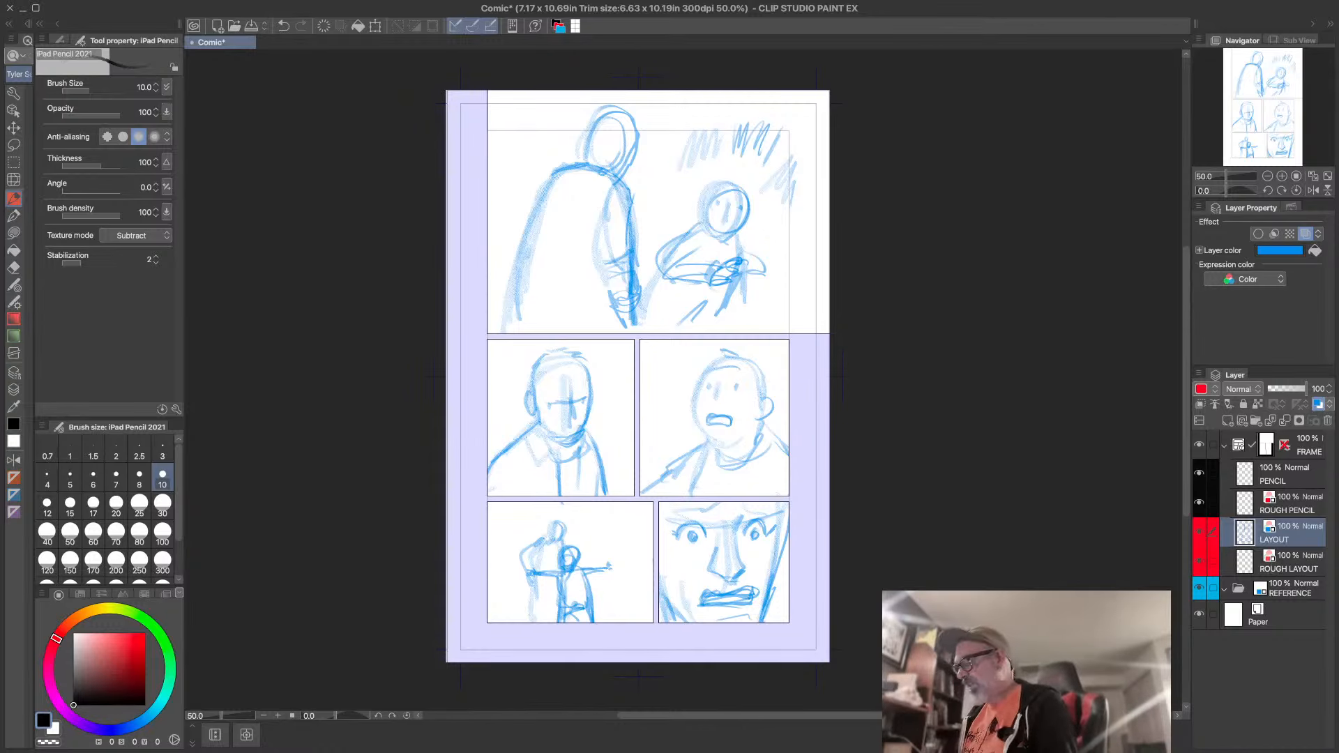
- Import the 3D model Skull.obj from the _Templates folder onto the page
{"action": "left_click", "coordinate": [117, 2]}
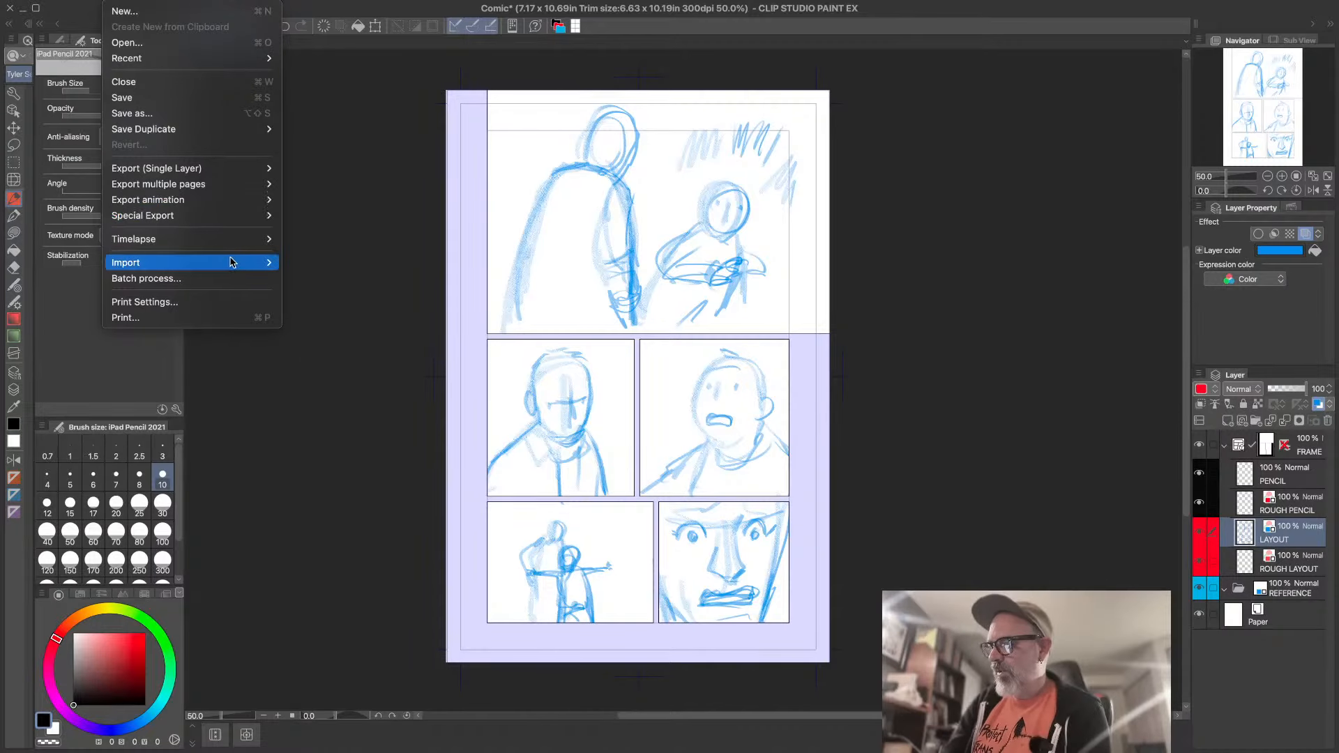
{"action": "mouse_move", "coordinate": [233, 264]}
{"action": "left_click", "coordinate": [375, 326]}
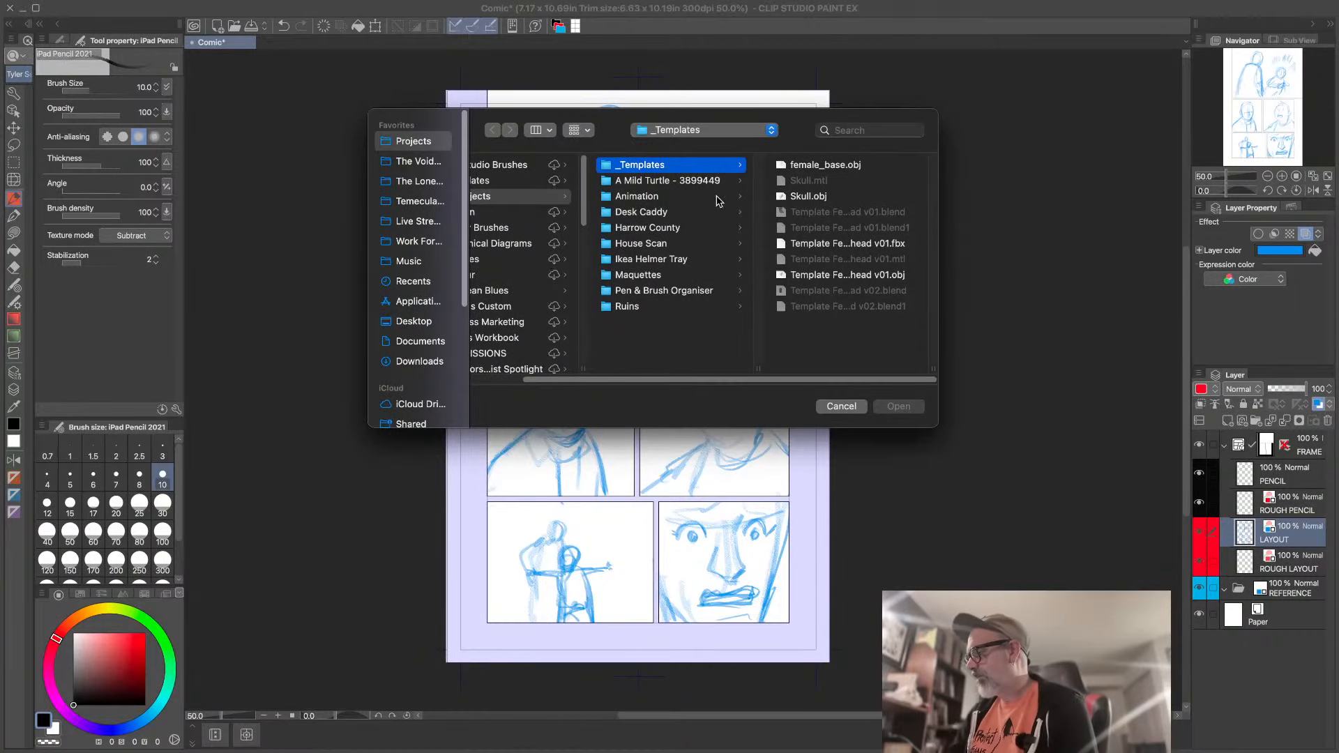
{"action": "left_click", "coordinate": [809, 197]}
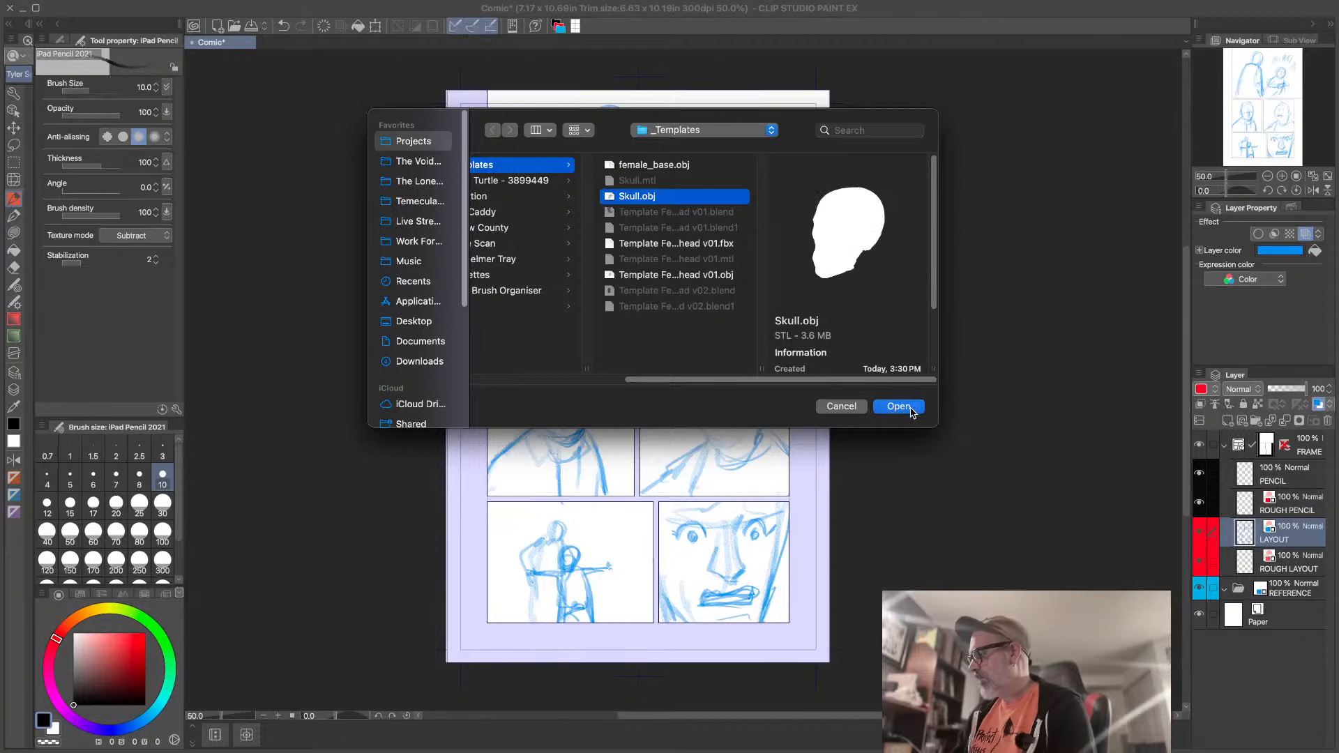
{"action": "left_click", "coordinate": [899, 407]}
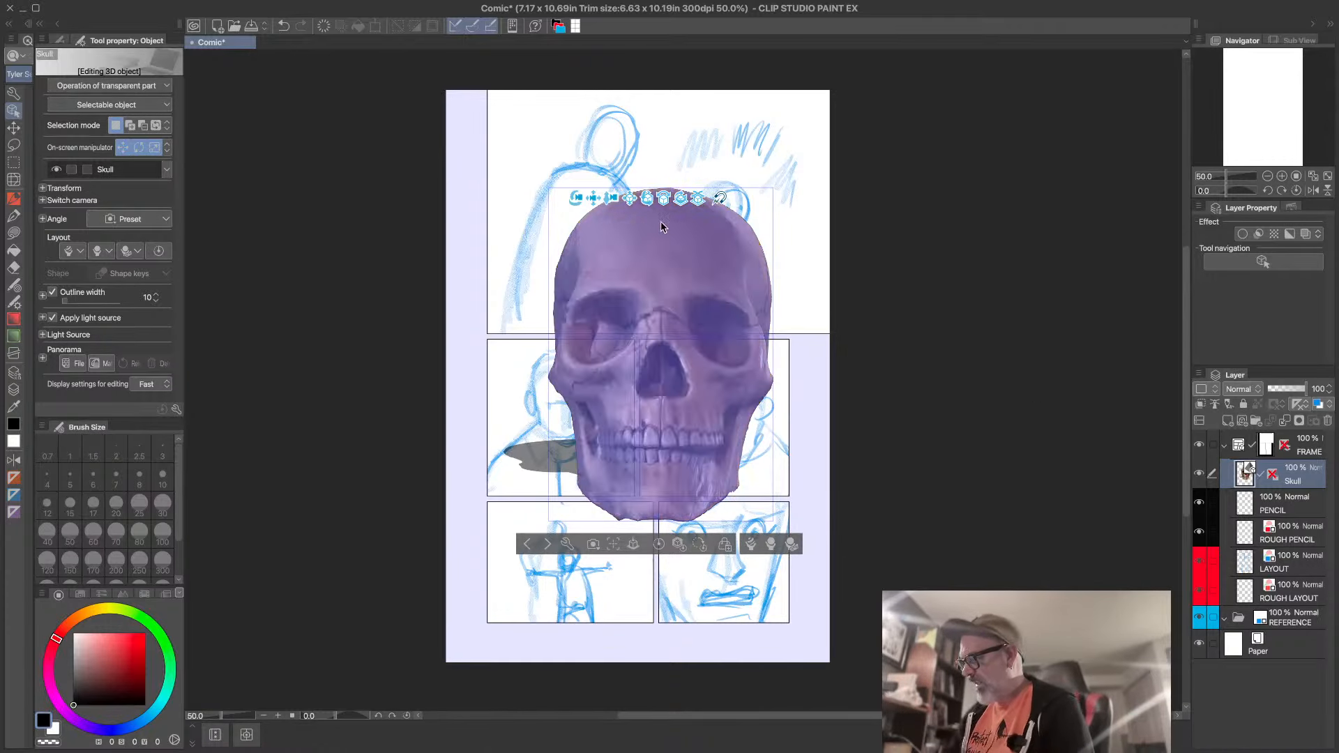
- Turn the skull to a three-quarter view, shrink it, and place it over the sketched head in the middle-left panel
{"action": "left_click_drag", "start_coordinate": [578, 196], "coordinate": [792, 215]}
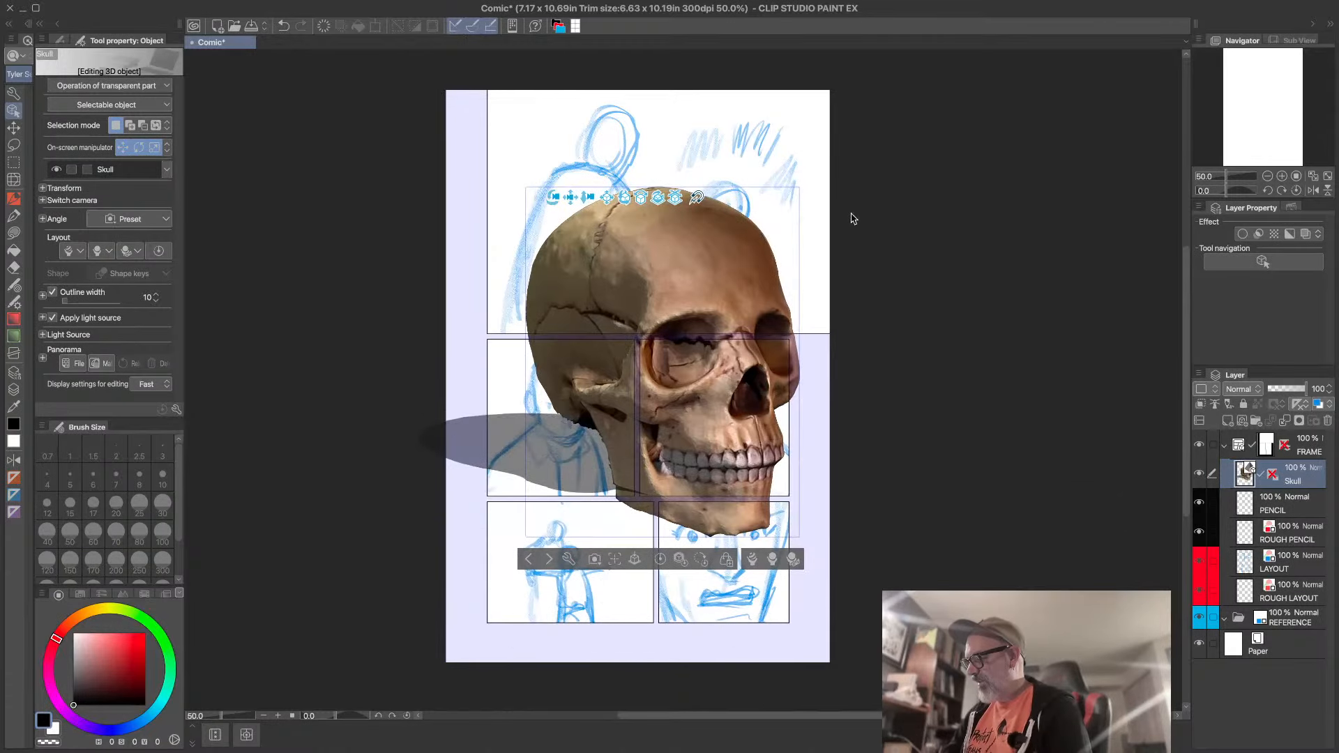
{"action": "left_click_drag", "start_coordinate": [591, 197], "coordinate": [593, 124]}
{"action": "left_click_drag", "start_coordinate": [608, 240], "coordinate": [550, 145]}
{"action": "left_click_drag", "start_coordinate": [589, 296], "coordinate": [555, 332]}
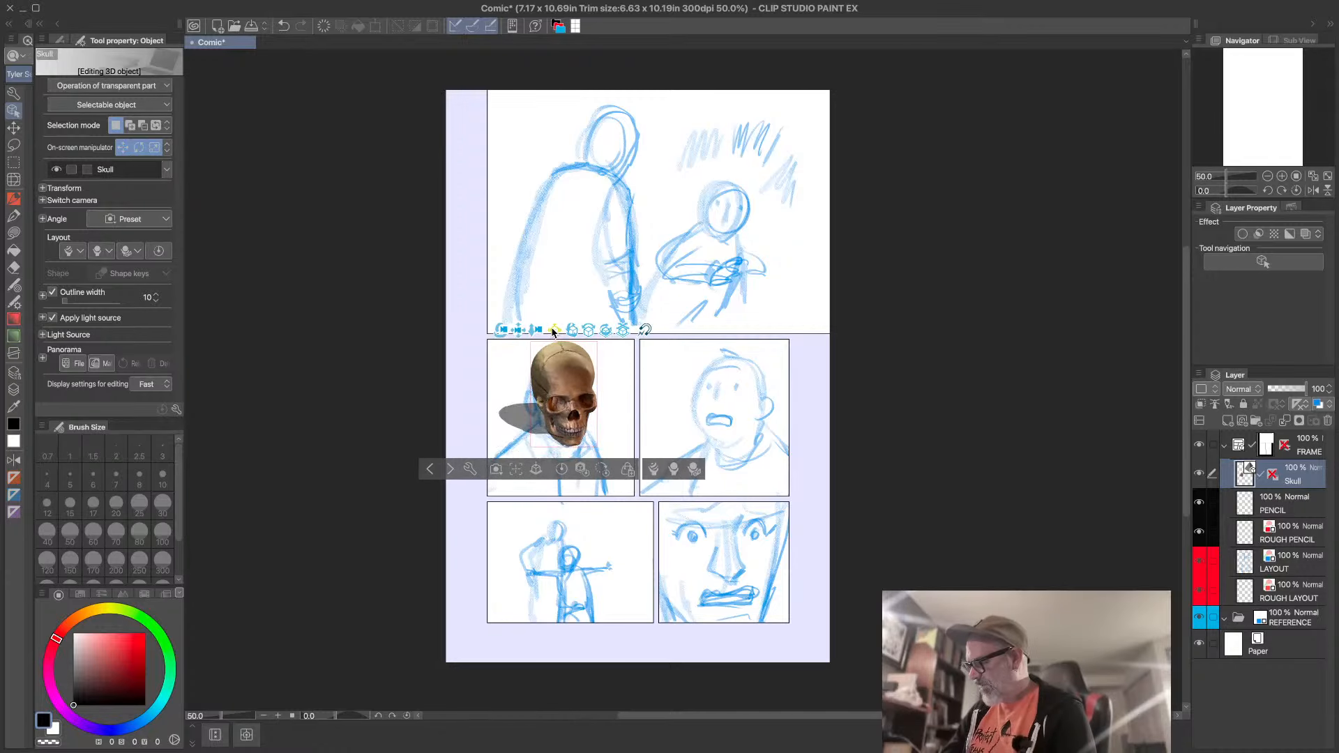
- Move the Skull layer into the REFERENCE folder, make ROUGH LAYOUT active, and hide the LAYOUT layer
{"action": "left_click_drag", "start_coordinate": [1290, 474], "coordinate": [1291, 618]}
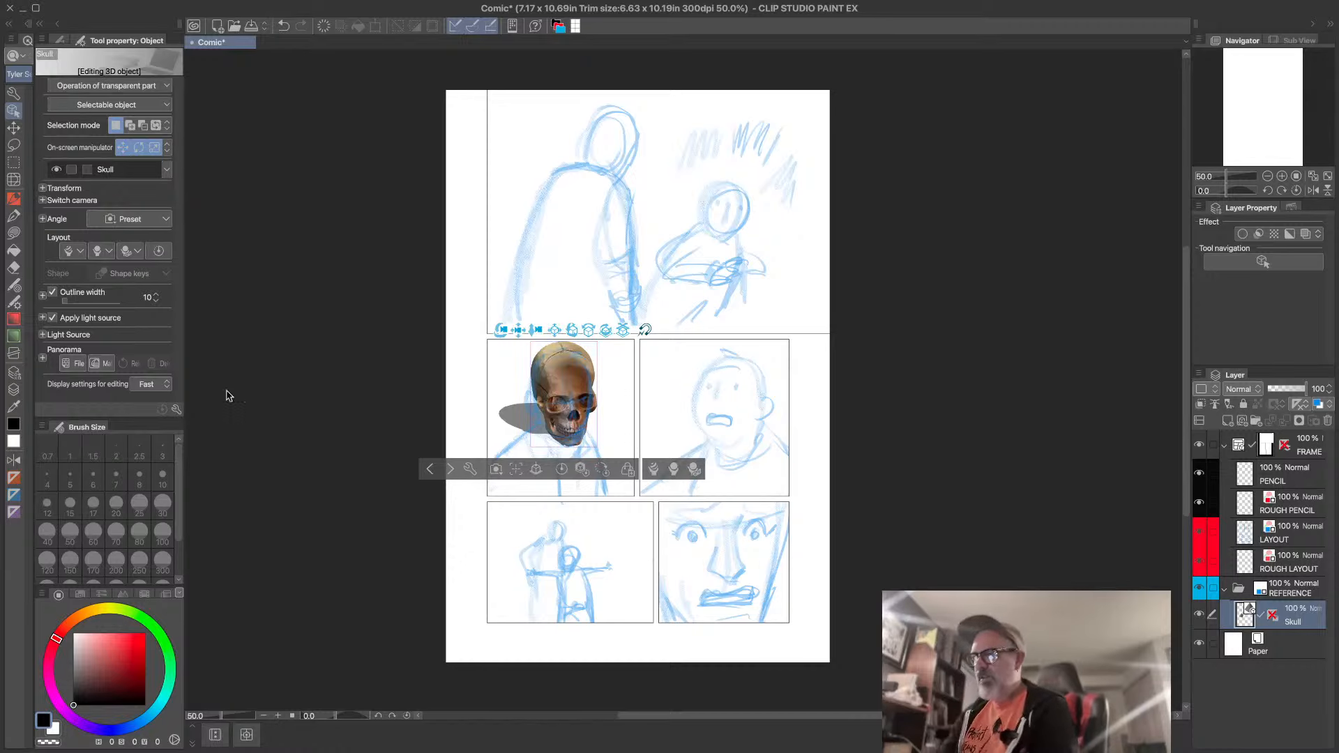
{"action": "left_click", "coordinate": [1293, 568]}
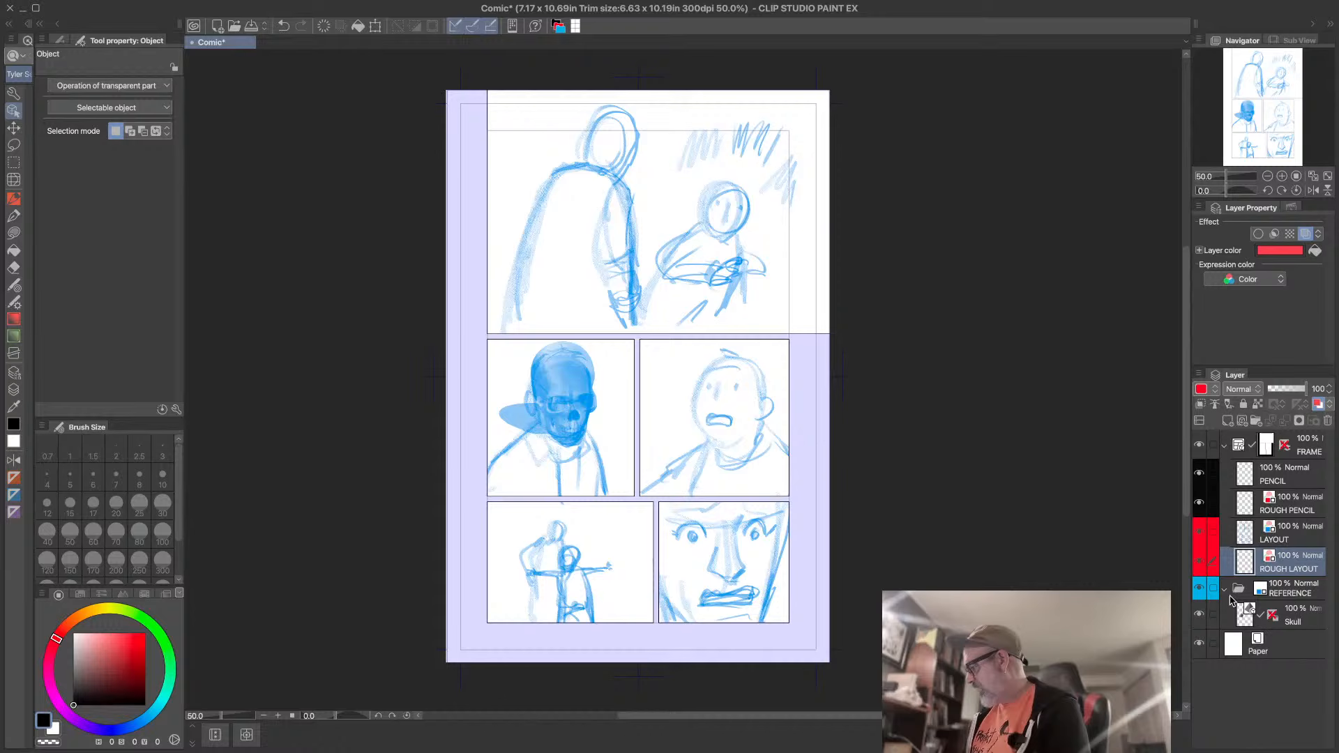
{"action": "left_click", "coordinate": [1199, 532]}
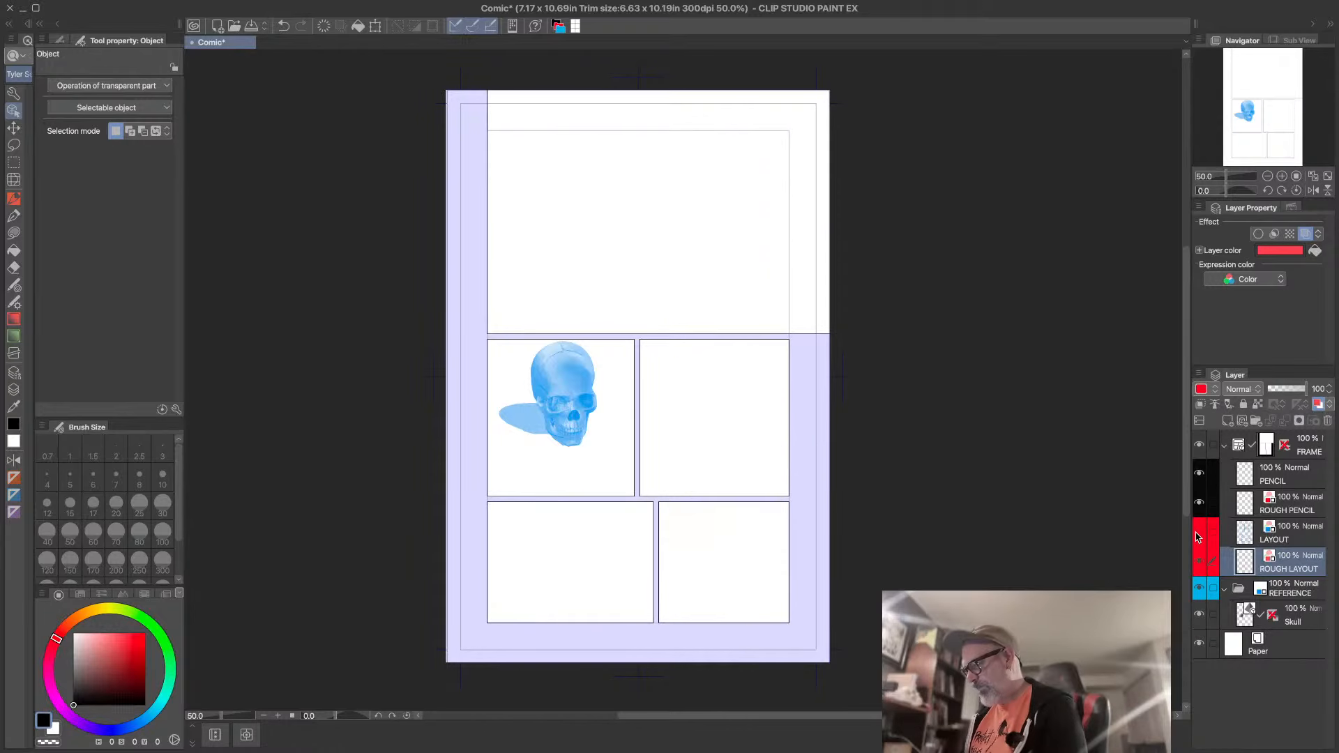
- Compare how the skull displays with the Skull layer selected and with the REFERENCE folder selected
{"action": "left_click", "coordinate": [1295, 619]}
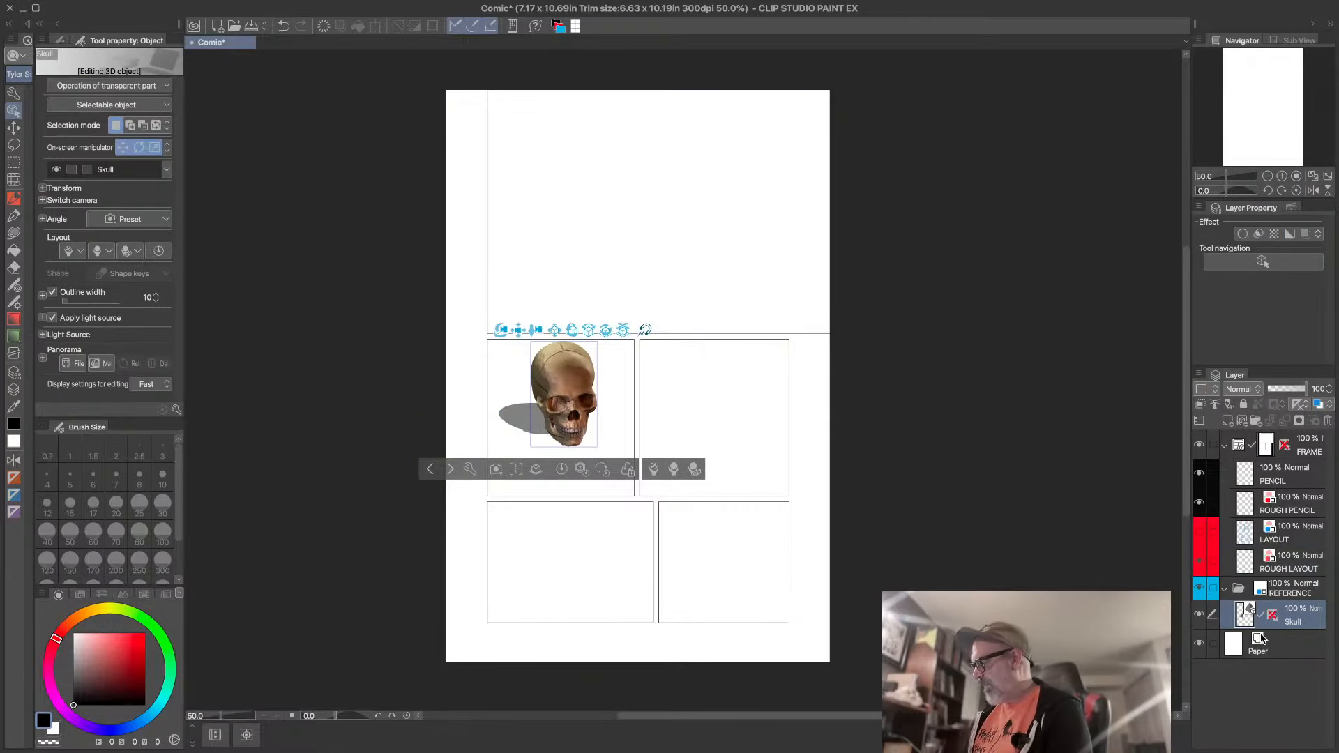
{"action": "left_click", "coordinate": [1275, 593]}
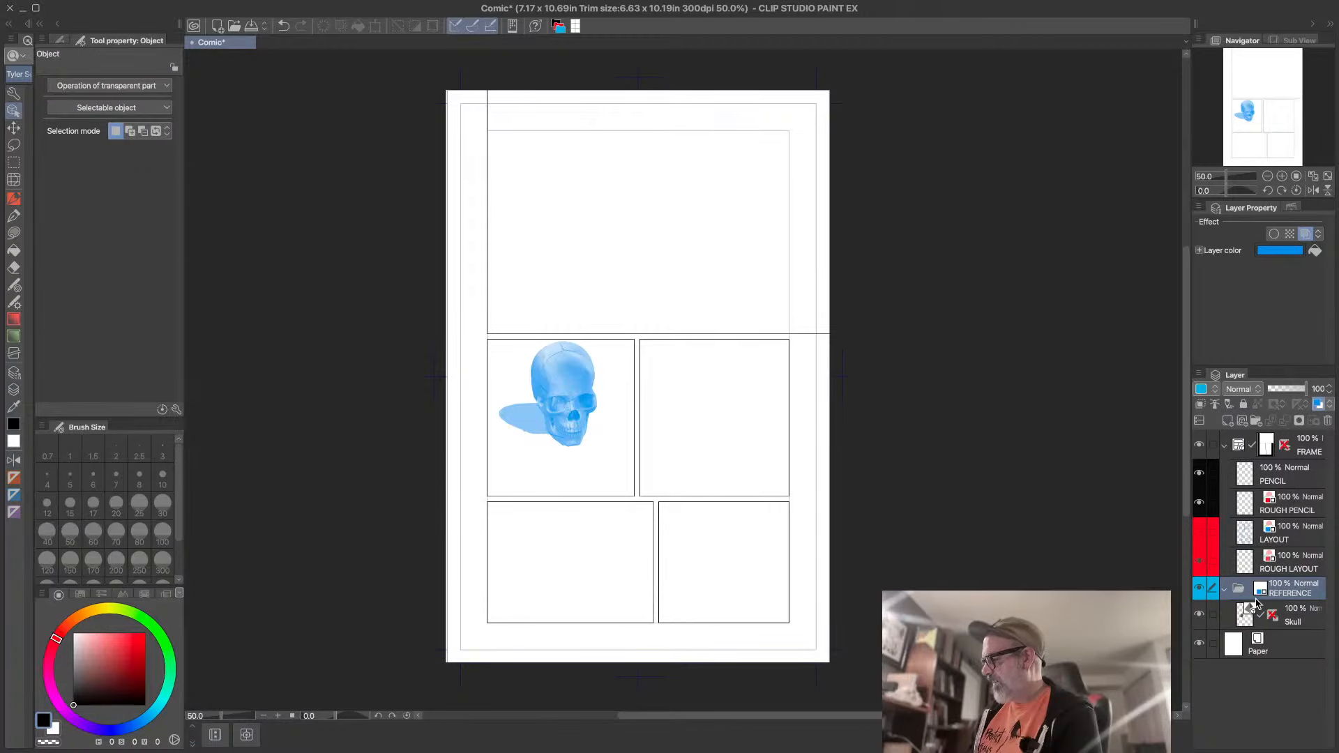
{"action": "left_click", "coordinate": [1294, 617]}
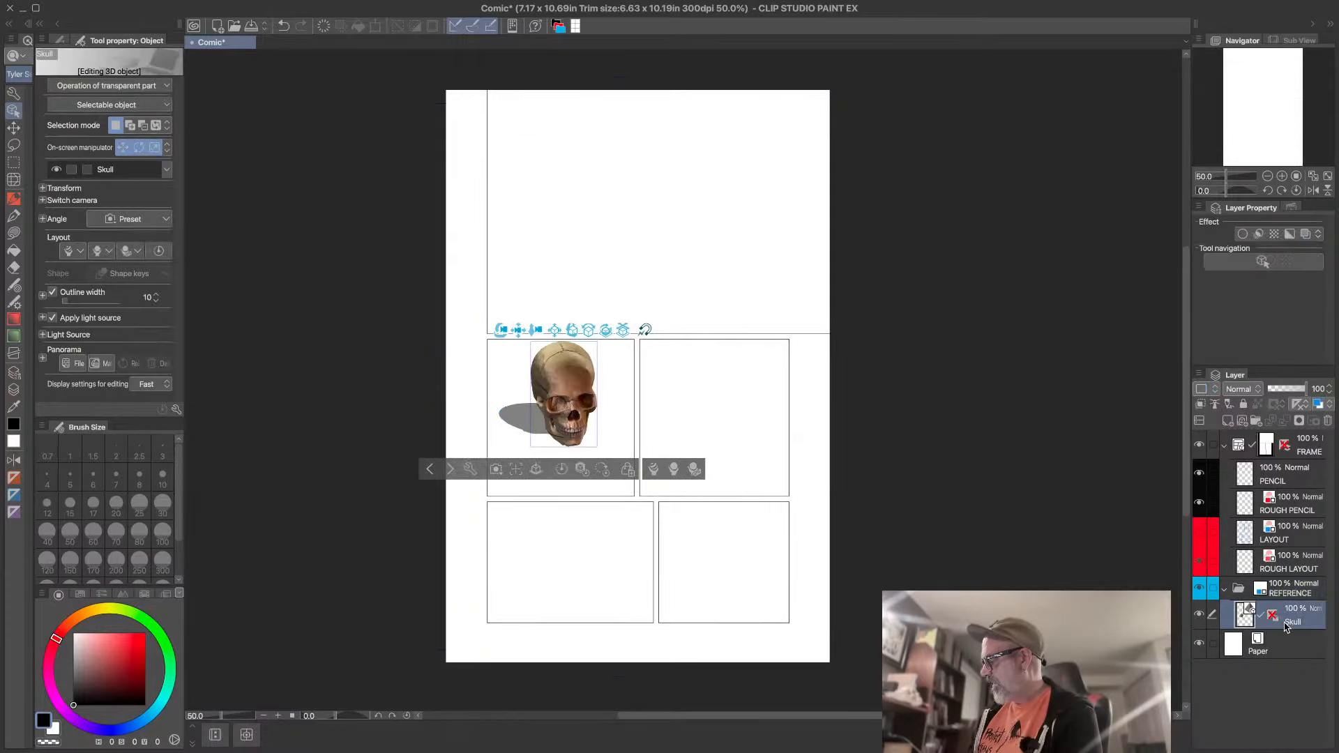
{"action": "left_click", "coordinate": [1290, 592]}
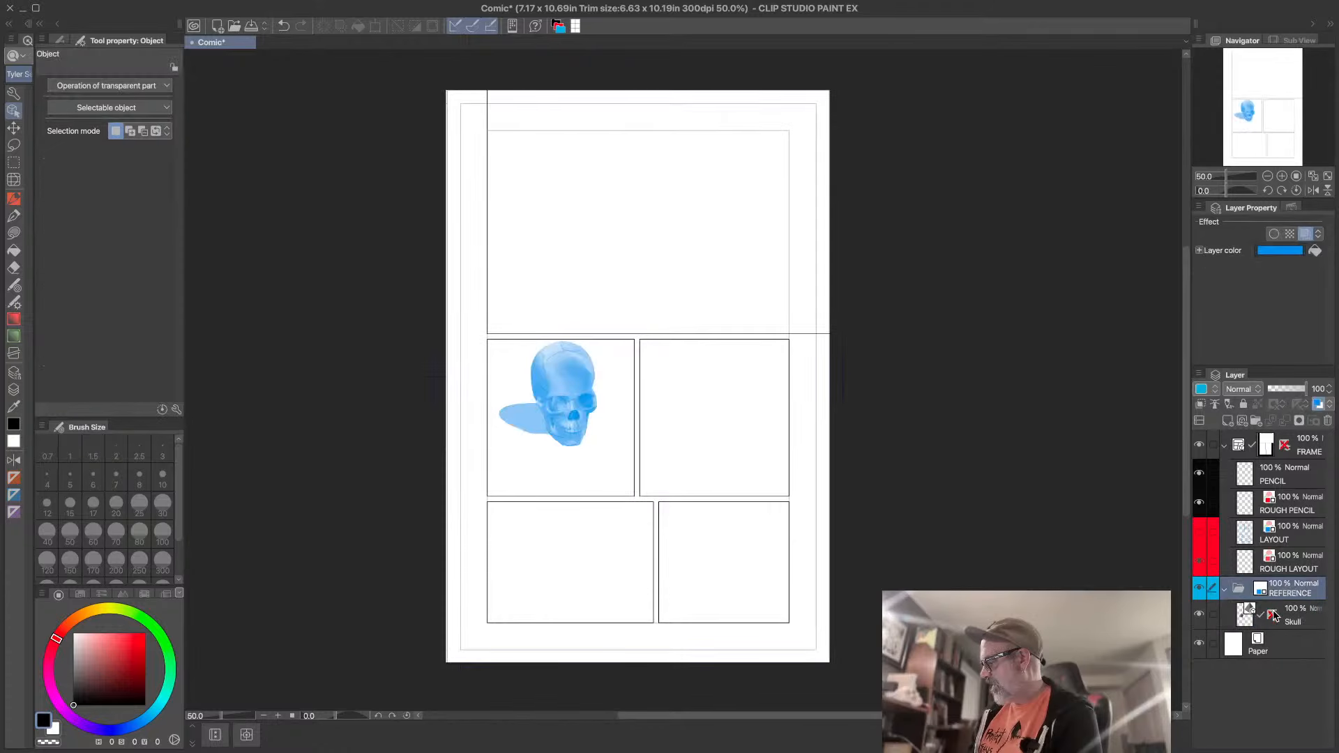
- Set the LAYOUT layer's layer colour to red (FF0000) and show the layer
{"action": "left_click", "coordinate": [1289, 542]}
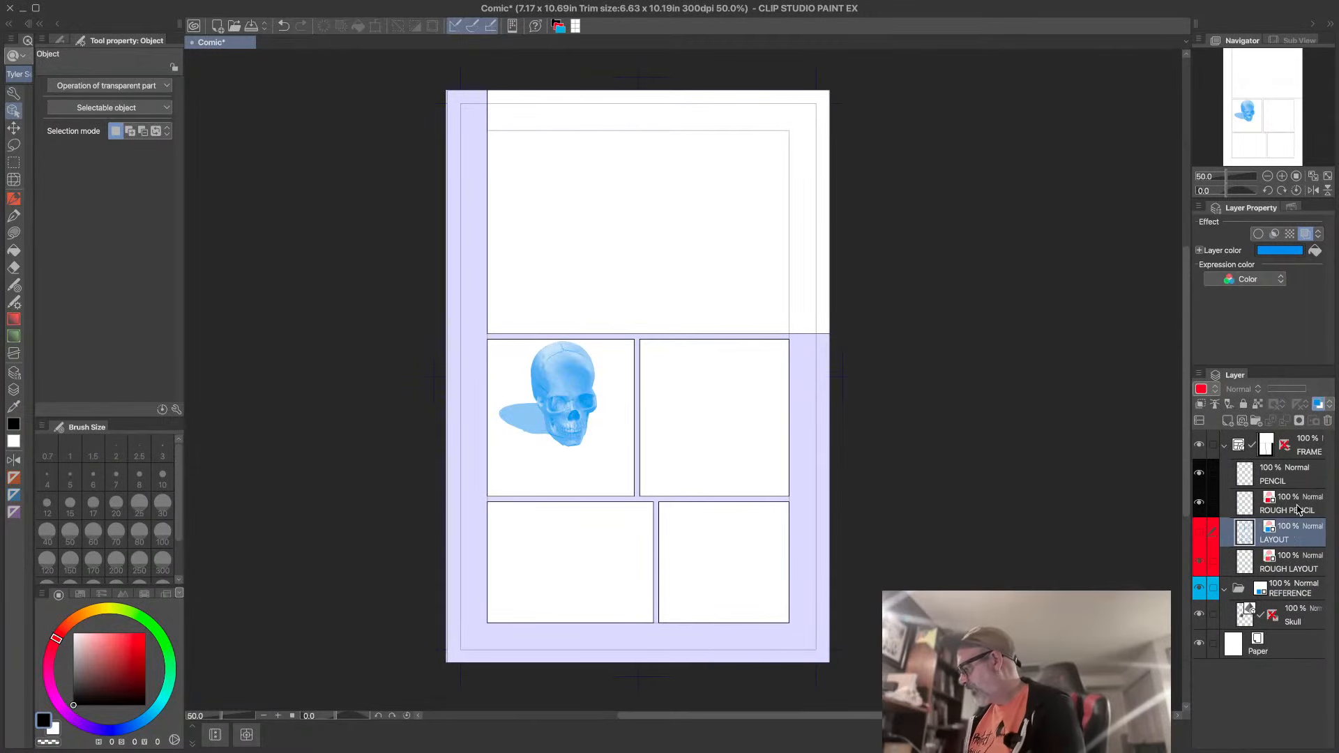
{"action": "left_click", "coordinate": [1318, 405]}
{"action": "left_click", "coordinate": [1329, 405]}
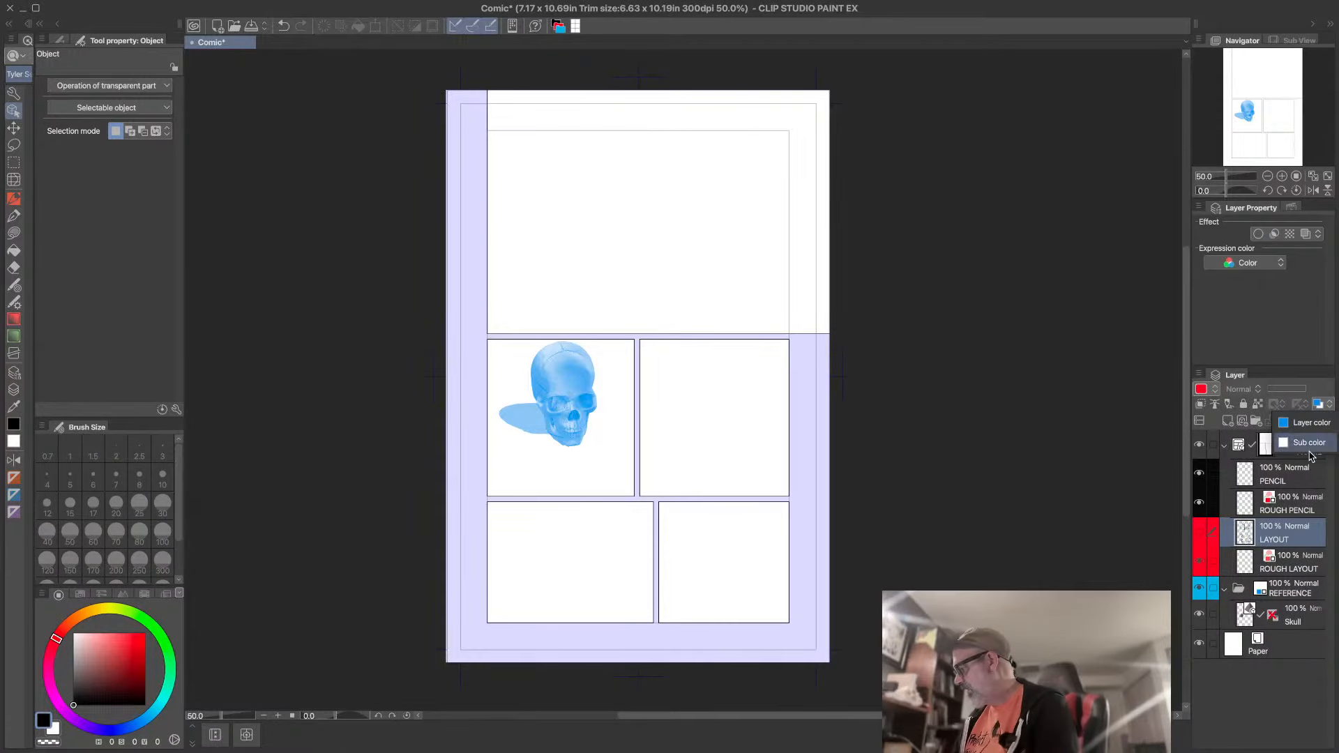
{"action": "left_click", "coordinate": [1206, 532]}
{"action": "left_click", "coordinate": [1327, 407]}
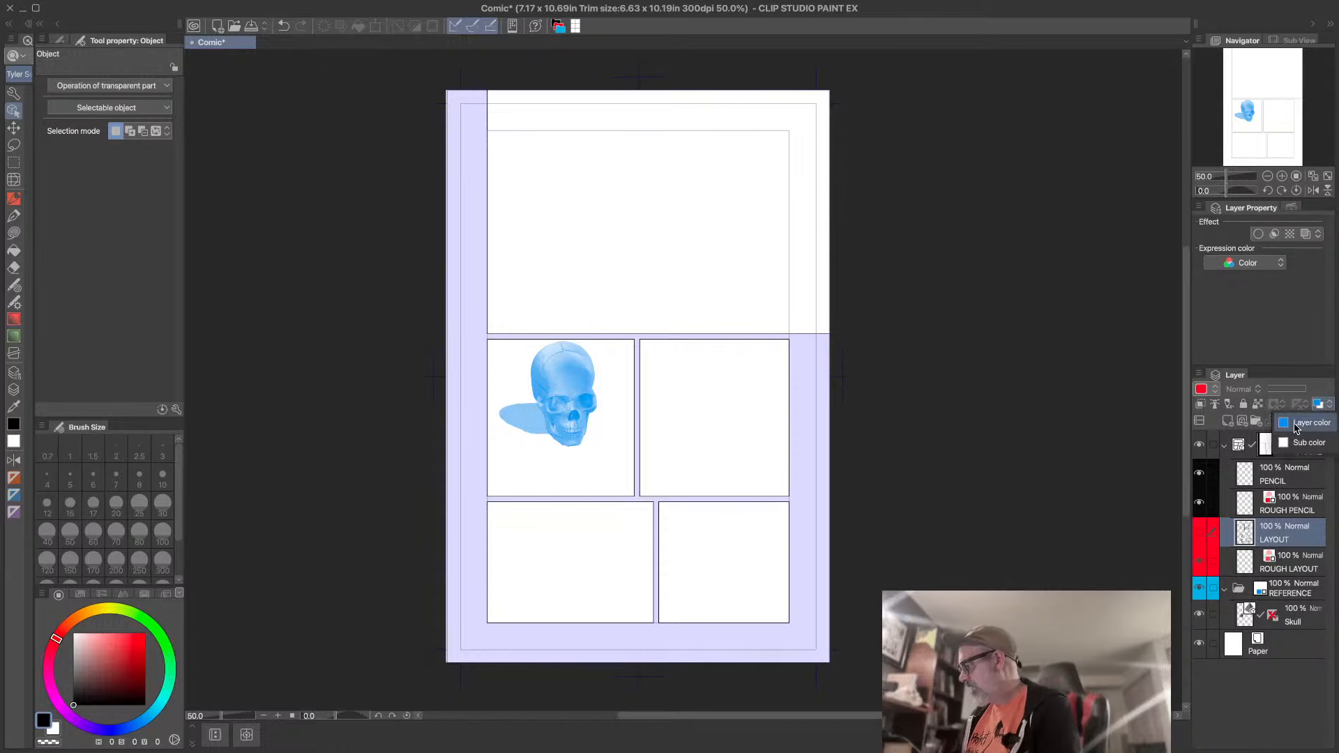
{"action": "left_click", "coordinate": [1301, 429]}
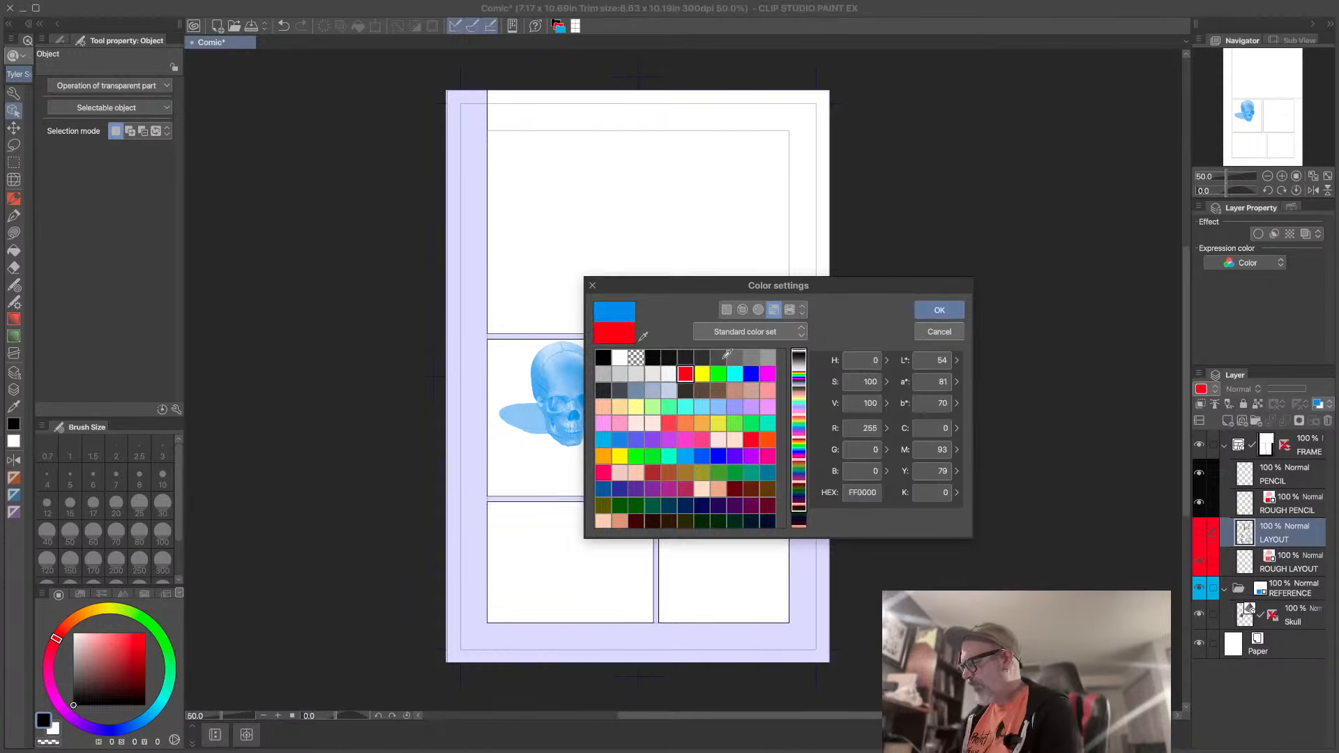
{"action": "left_click", "coordinate": [940, 310]}
{"action": "left_click", "coordinate": [1199, 534]}
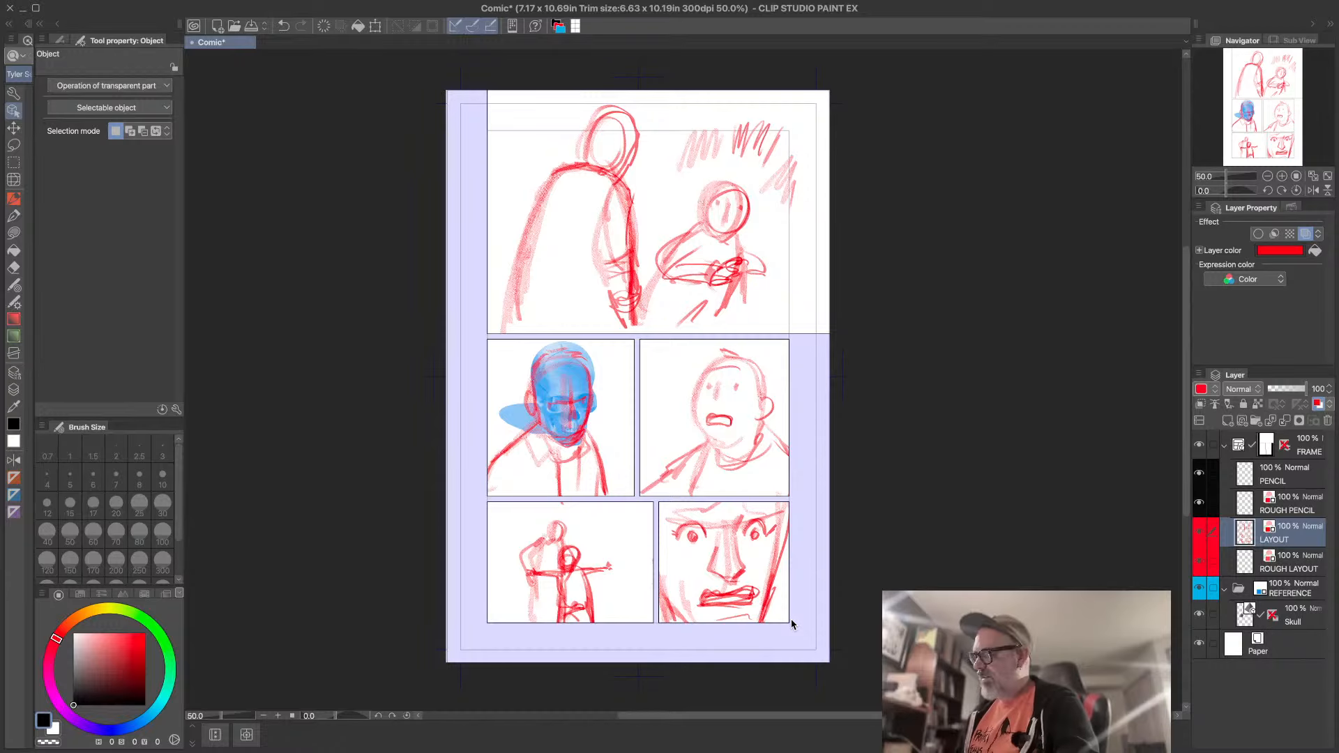
- Lower the LAYOUT layer's opacity to 26%, checking it against the skull in the middle-left panel
{"action": "scroll", "coordinate": [791, 624], "scroll_direction": "up", "scroll_amount": 3}
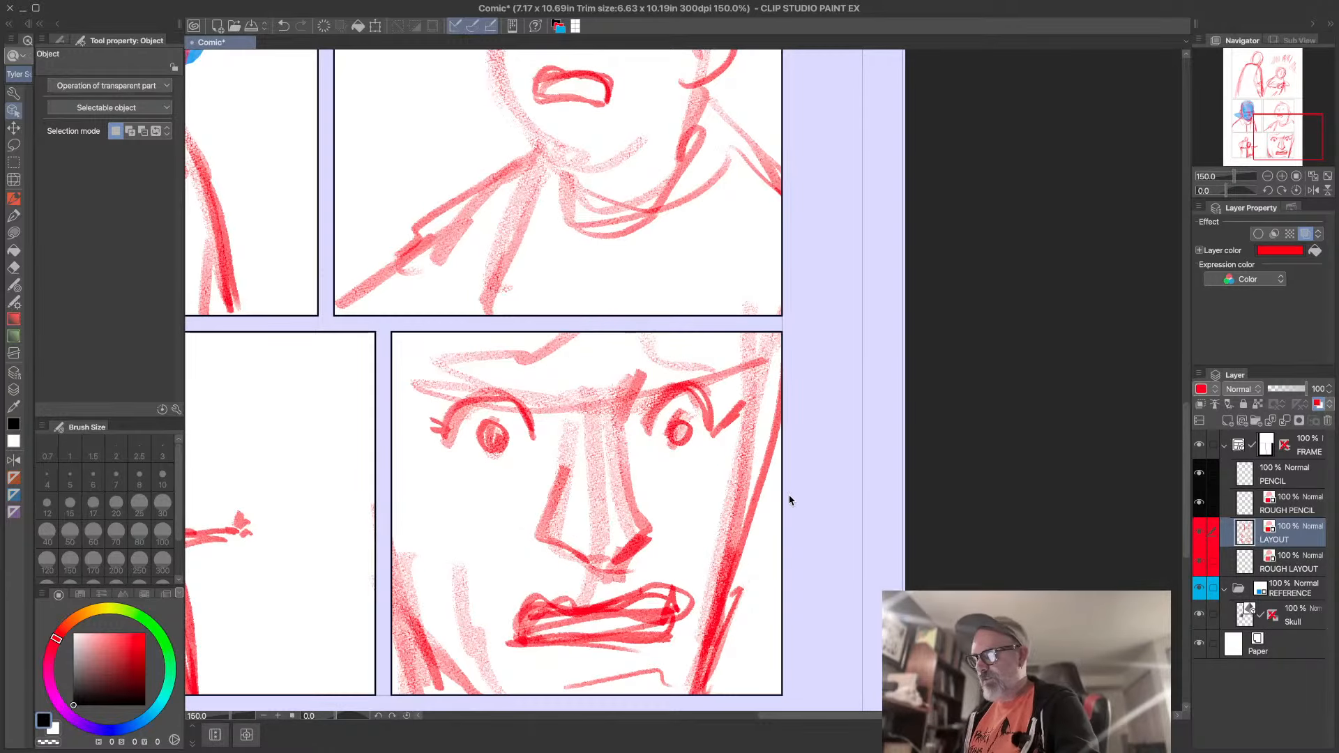
{"action": "left_click_drag", "start_coordinate": [588, 391], "coordinate": [858, 463]}
{"action": "left_click_drag", "start_coordinate": [589, 291], "coordinate": [736, 498]}
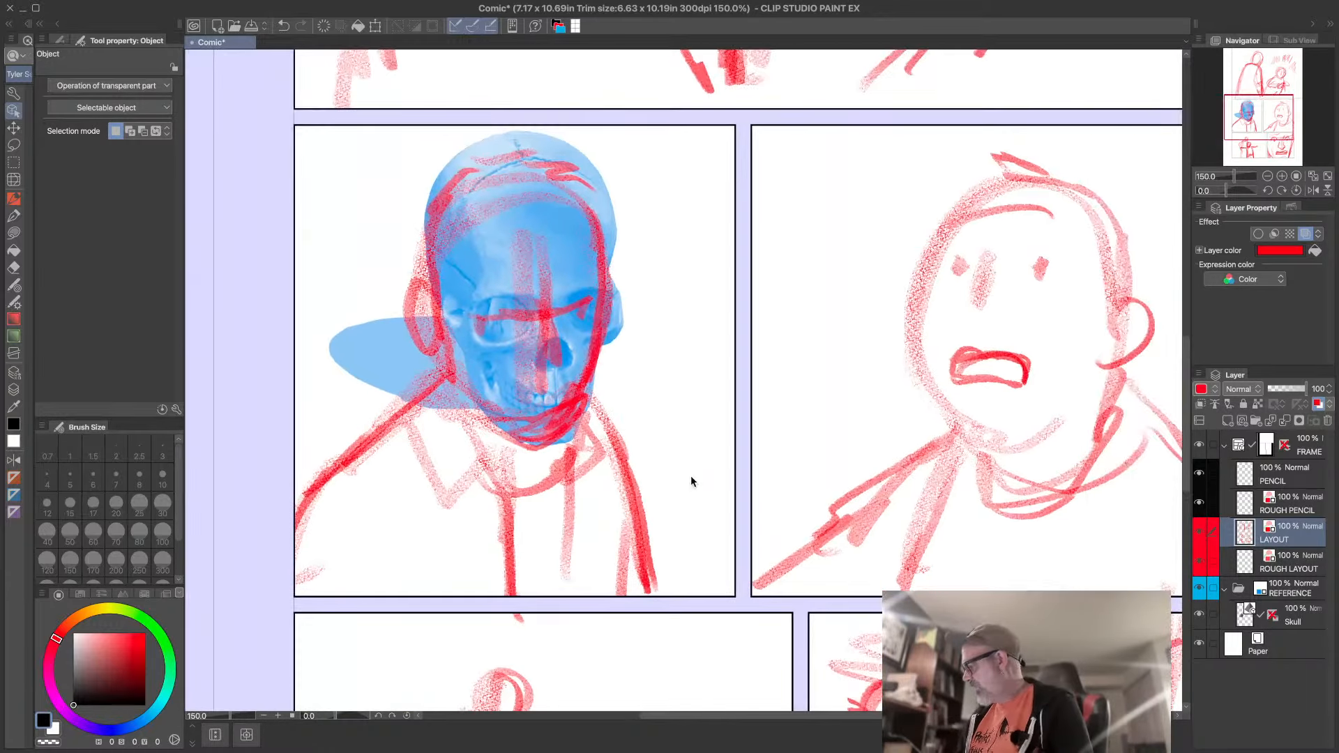
{"action": "left_click", "coordinate": [1286, 390]}
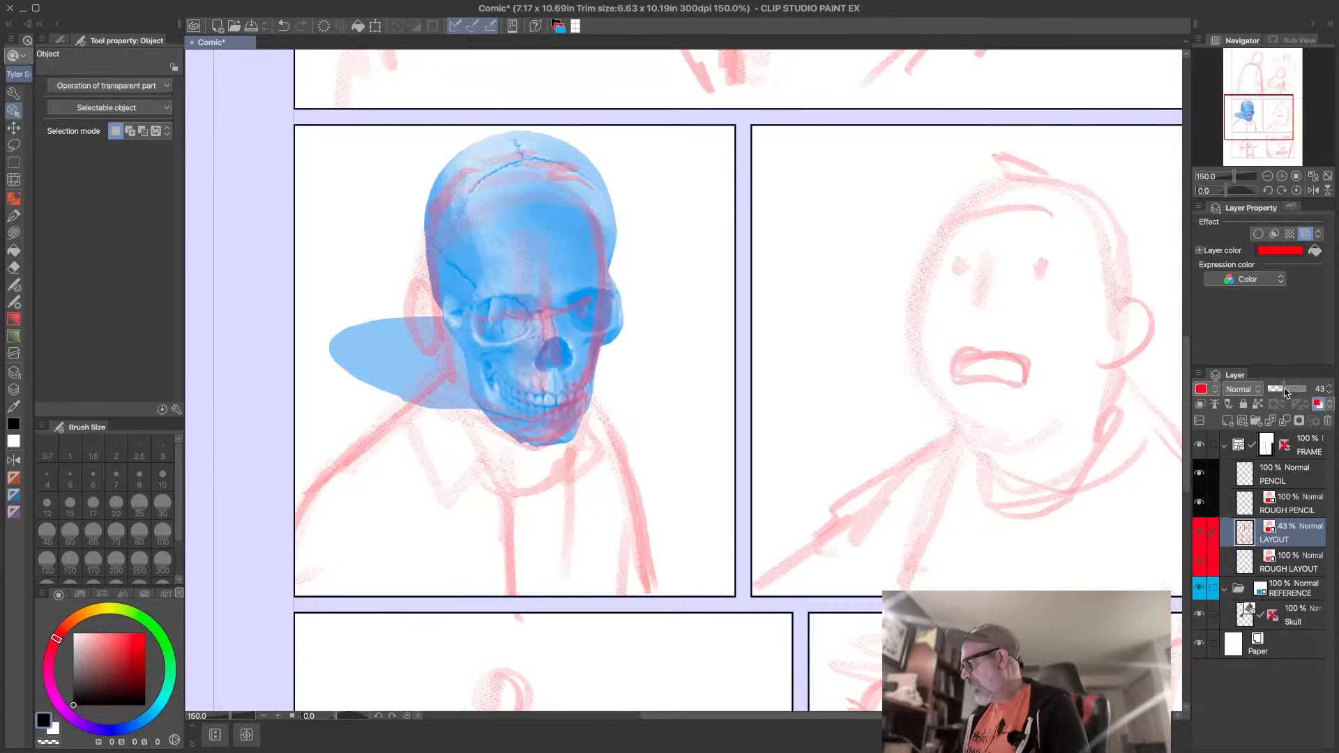
{"action": "left_click_drag", "start_coordinate": [1287, 389], "coordinate": [1276, 389]}
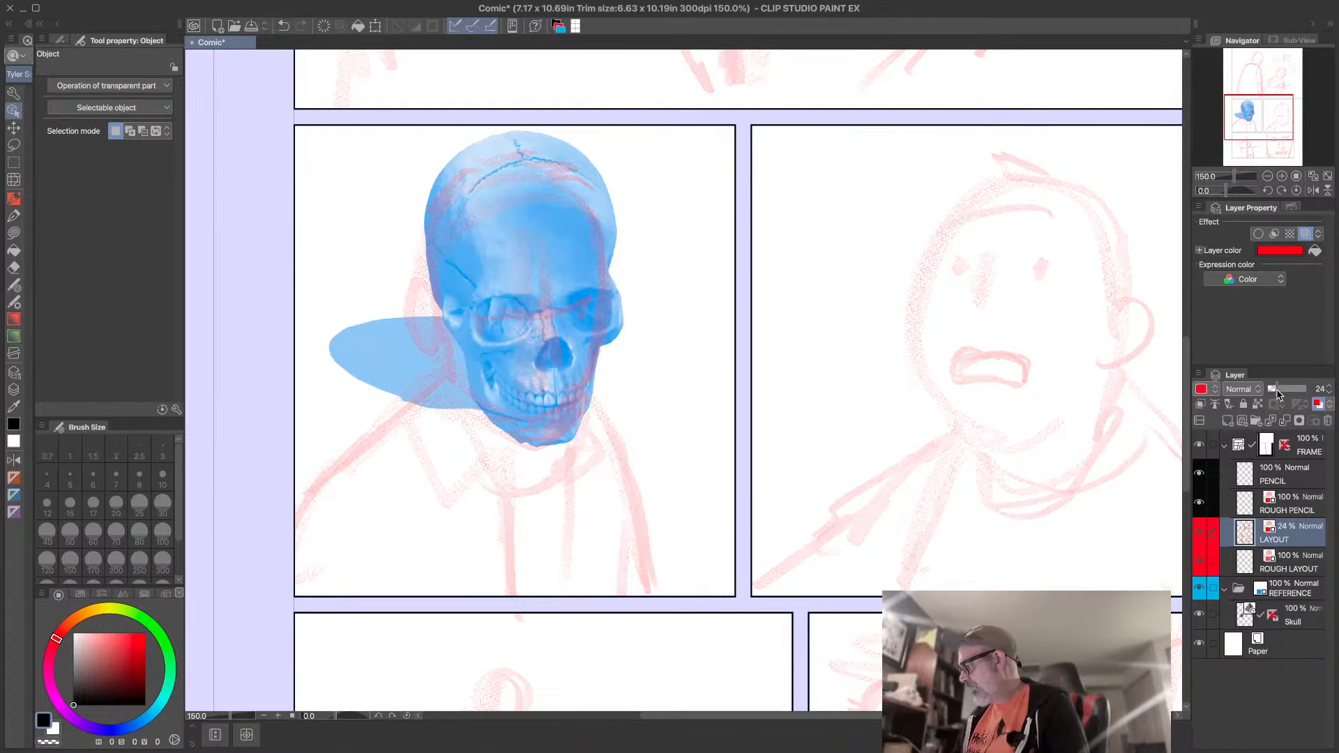
- Set the REFERENCE folder's opacity to 78%, after trying 30%
{"action": "left_click", "coordinate": [1291, 589]}
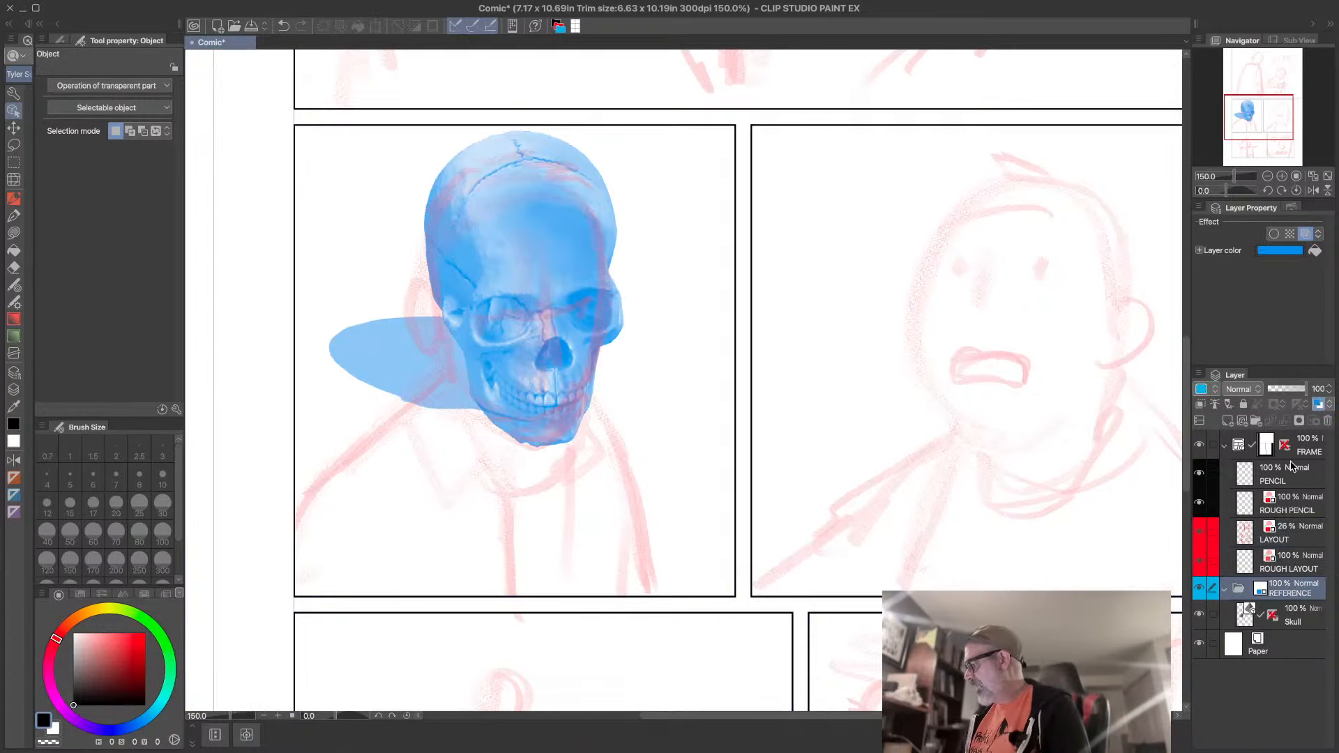
{"action": "left_click_drag", "start_coordinate": [1287, 391], "coordinate": [1280, 393]}
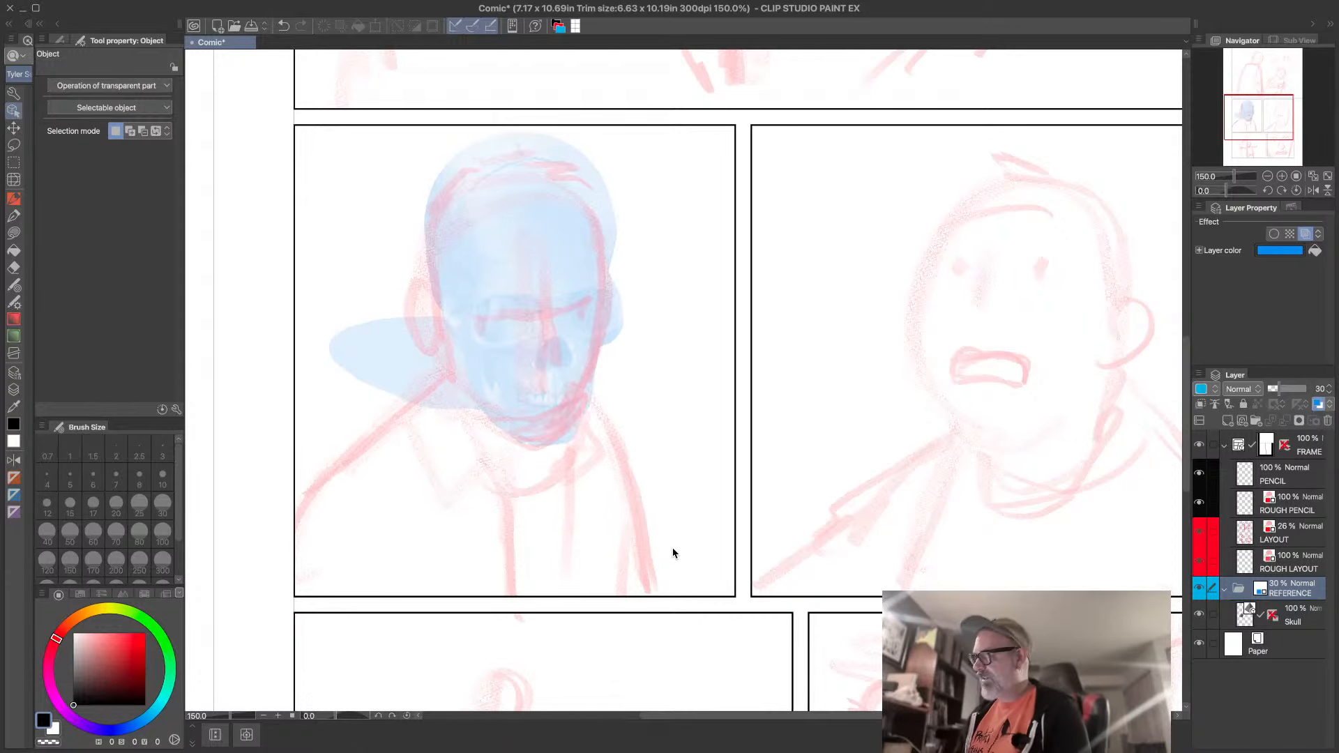
{"action": "left_click_drag", "start_coordinate": [1286, 391], "coordinate": [1299, 392]}
- Make PENCIL the active layer and choose the iPad Pencil 2021 brush at size 3 for drawing over the skull
{"action": "left_click", "coordinate": [1297, 481]}
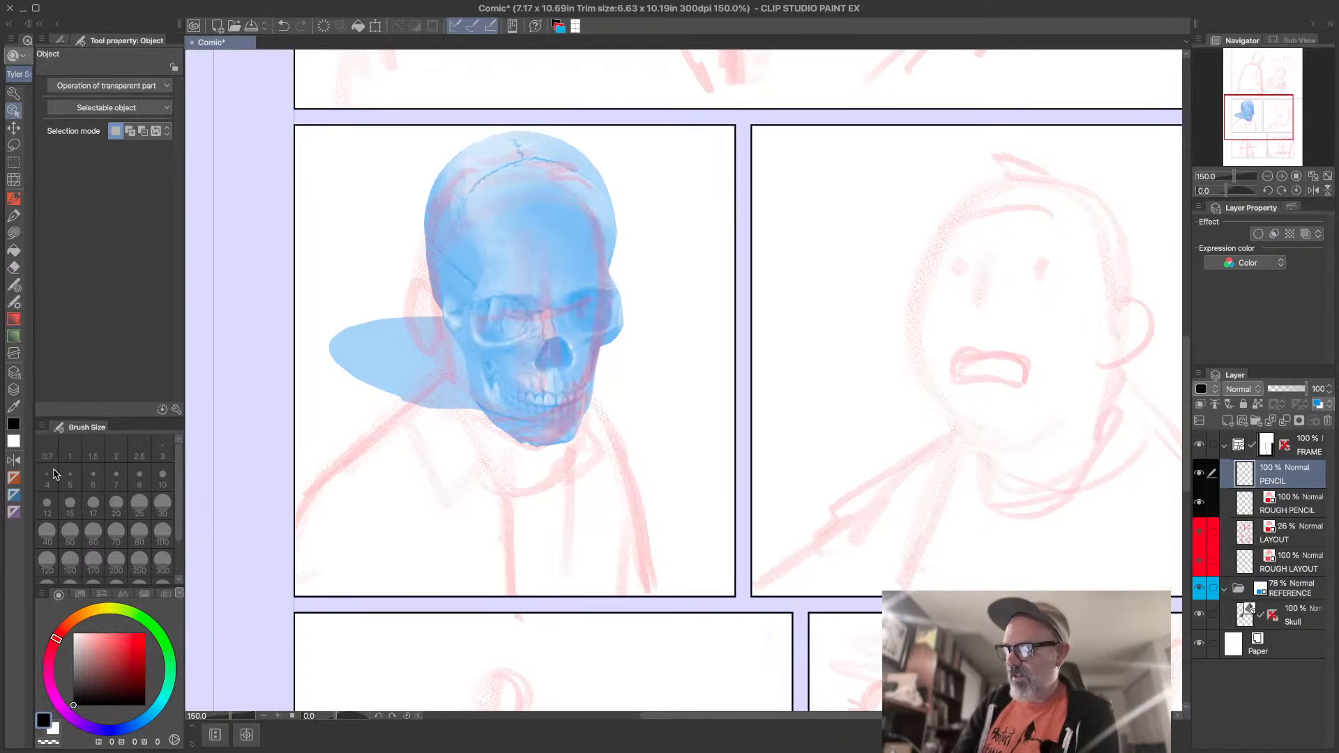
{"action": "left_click", "coordinate": [13, 198]}
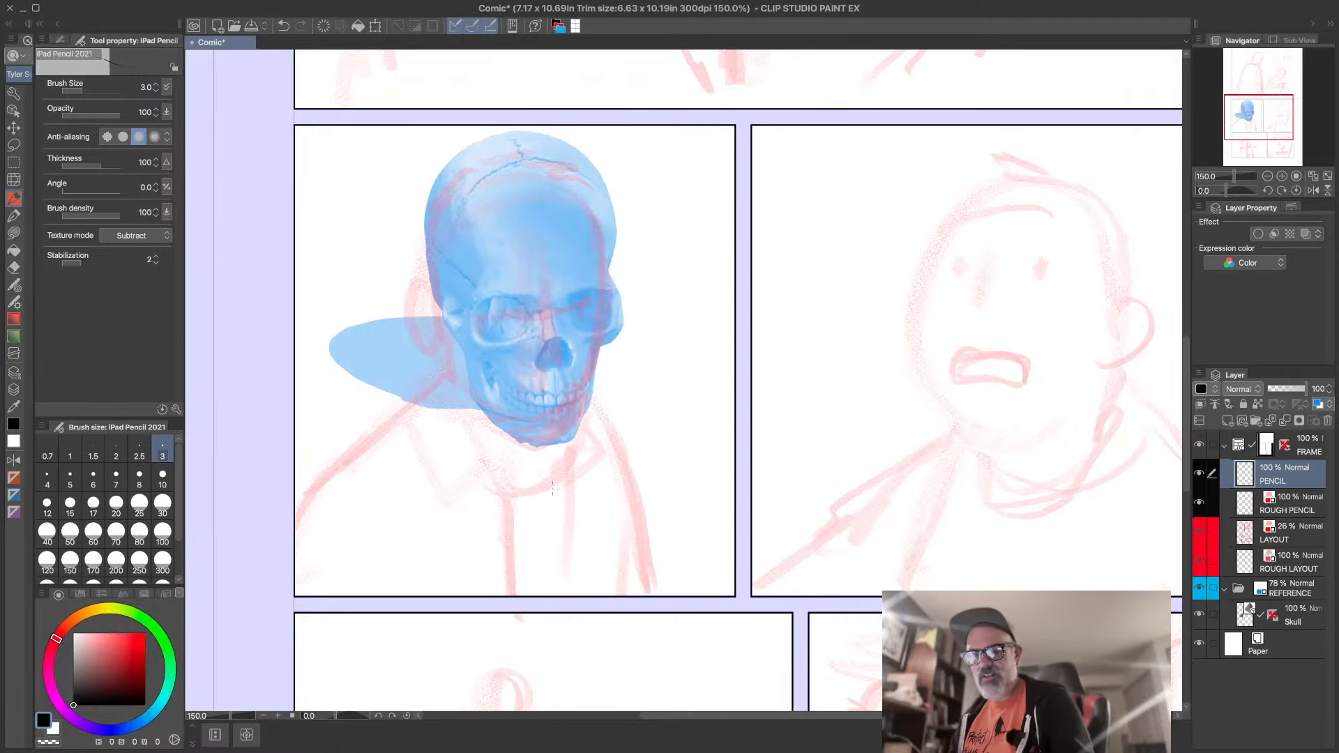
{"action": "left_click_drag", "start_coordinate": [605, 360], "coordinate": [623, 421]}
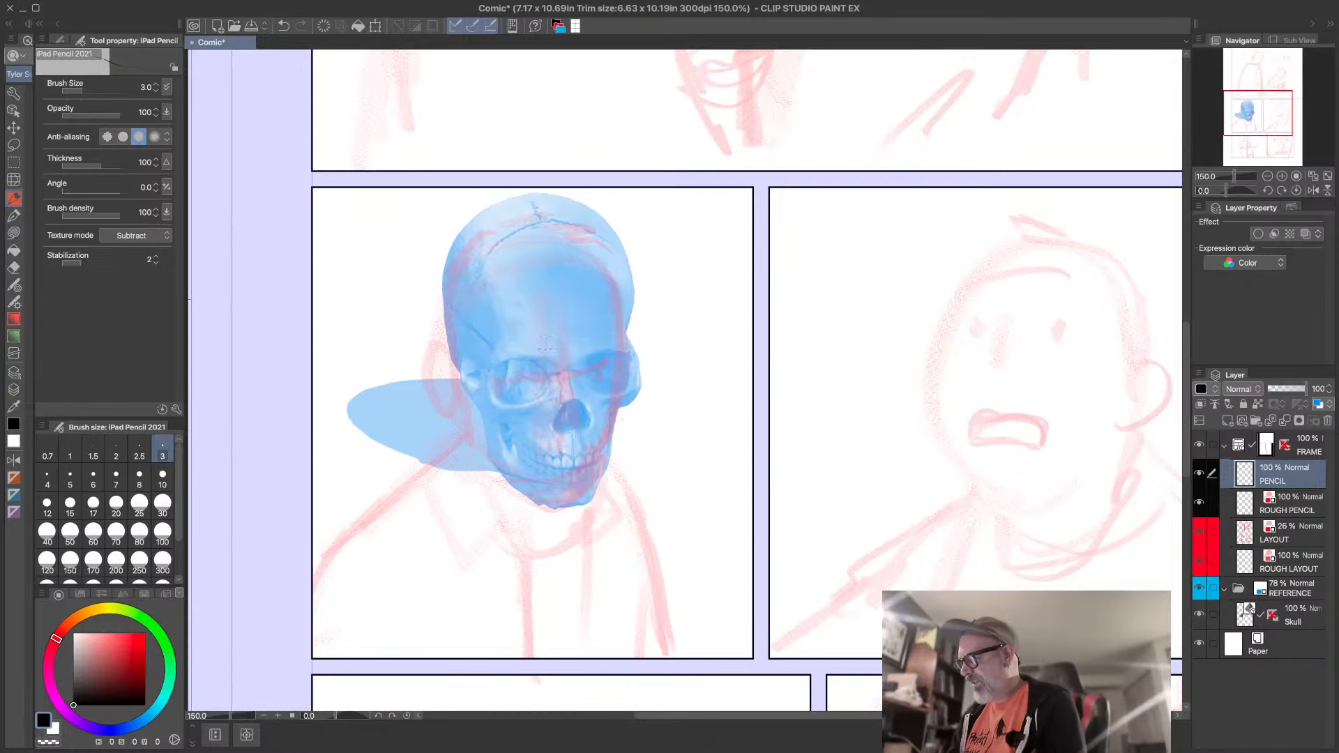
- Pencil the frowning eyebrows, eyes with lower lids, and nose over the skull in the middle-left panel
{"action": "mouse_move", "coordinate": [495, 360]}
{"action": "left_mouse_down"}
{"action": "mouse_move", "coordinate": [557, 345]}
{"action": "mouse_move", "coordinate": [502, 357]}
{"action": "mouse_move", "coordinate": [541, 348]}
{"action": "mouse_move", "coordinate": [530, 373]}
{"action": "left_mouse_up"}
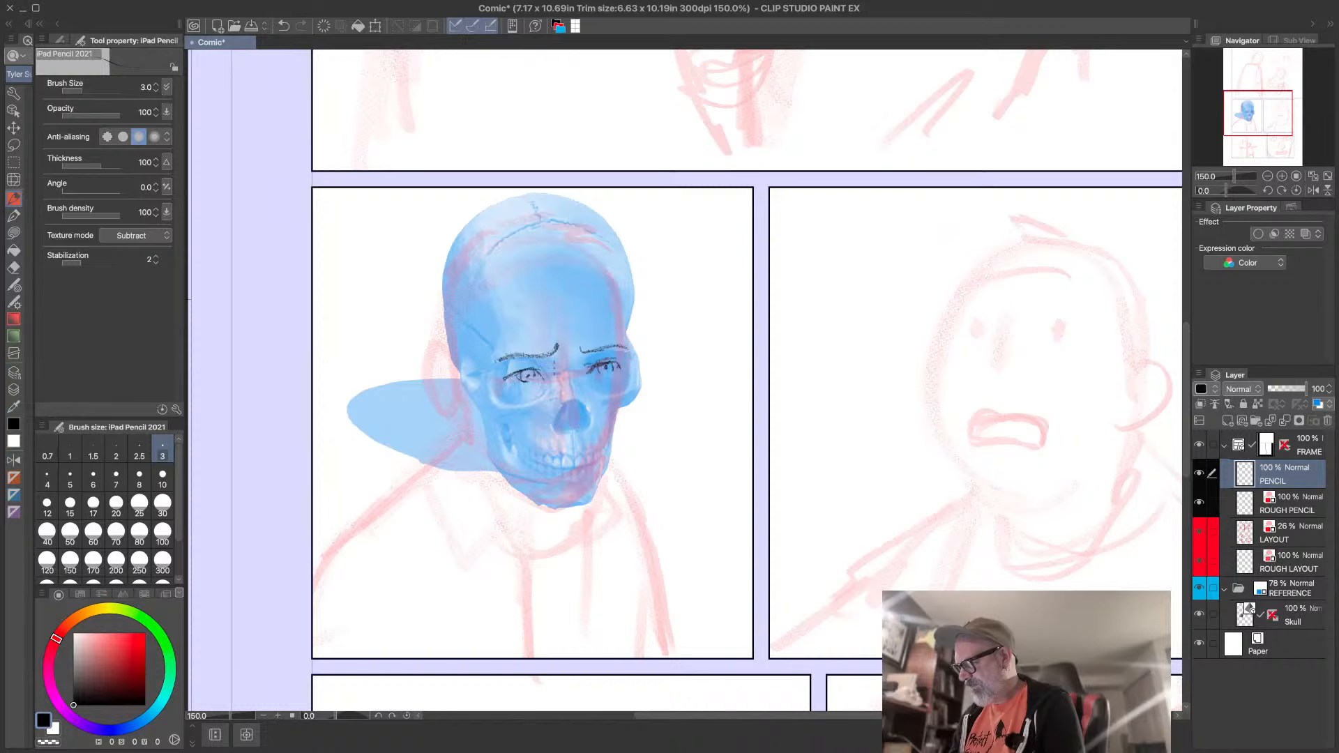
{"action": "mouse_move", "coordinate": [551, 382]}
{"action": "left_mouse_down"}
{"action": "mouse_move", "coordinate": [517, 399]}
{"action": "mouse_move", "coordinate": [566, 426]}
{"action": "left_mouse_up"}
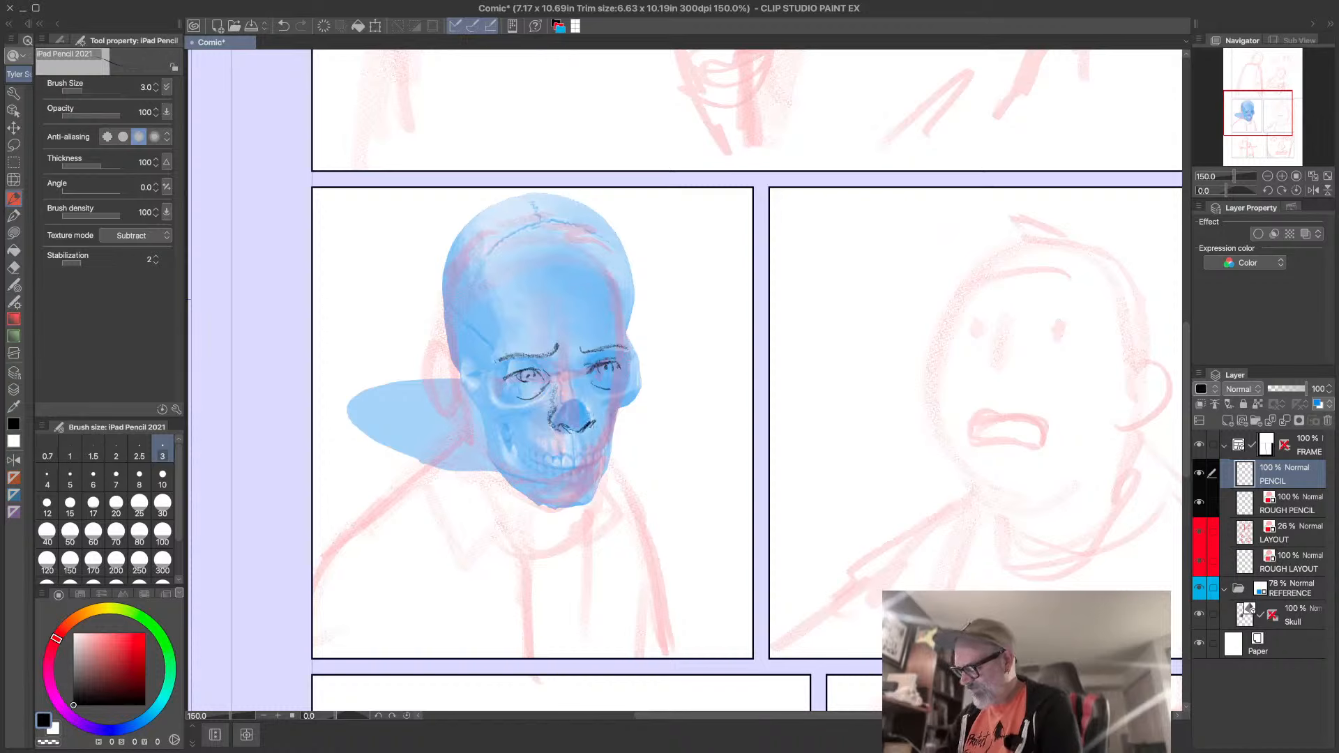
{"action": "left_click_drag", "start_coordinate": [585, 395], "coordinate": [594, 414]}
{"action": "left_click_drag", "start_coordinate": [584, 358], "coordinate": [582, 370]}
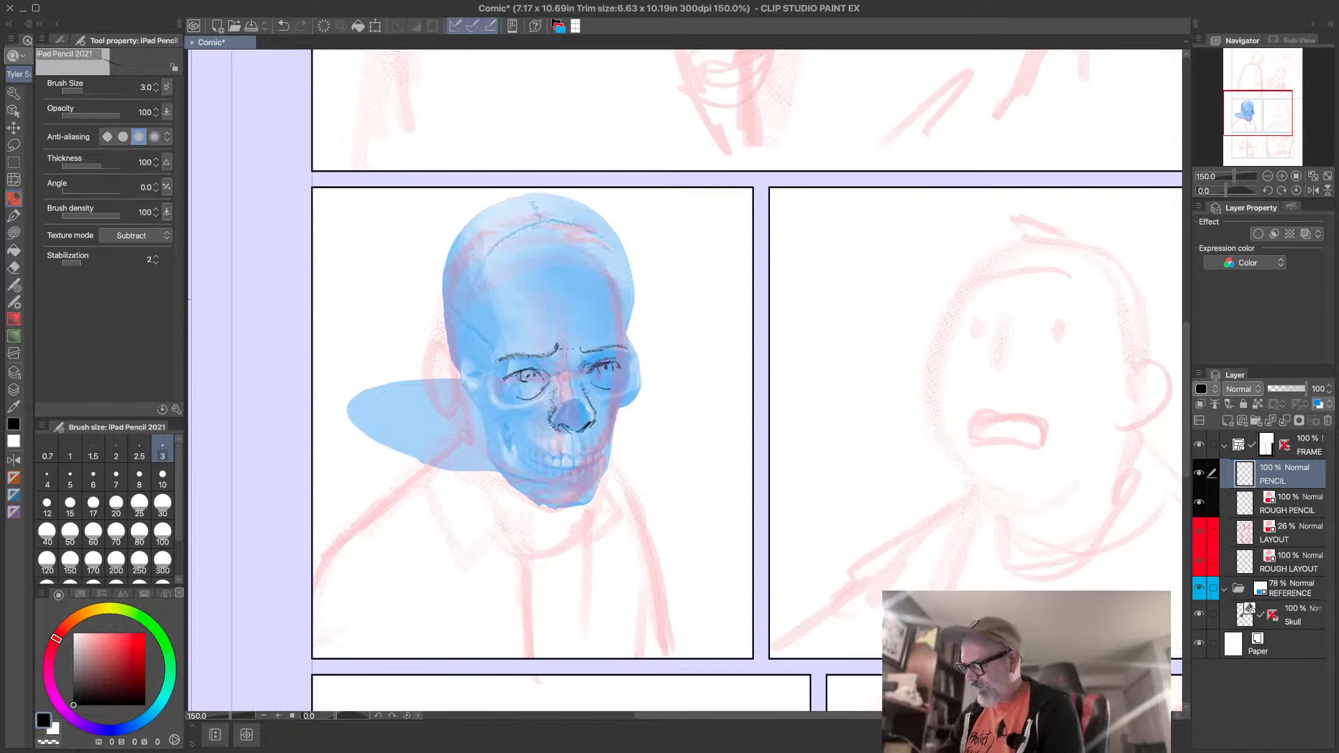
- Pencil the forehead creases, jaw contour and closed mouth of the face, following the skull's structure
{"action": "mouse_move", "coordinate": [549, 325]}
{"action": "left_mouse_down"}
{"action": "mouse_move", "coordinate": [605, 318]}
{"action": "mouse_move", "coordinate": [637, 379]}
{"action": "mouse_move", "coordinate": [597, 488]}
{"action": "left_mouse_up"}
{"action": "mouse_move", "coordinate": [467, 387]}
{"action": "left_mouse_down"}
{"action": "mouse_move", "coordinate": [491, 464]}
{"action": "mouse_move", "coordinate": [524, 497]}
{"action": "mouse_move", "coordinate": [588, 503]}
{"action": "left_mouse_up"}
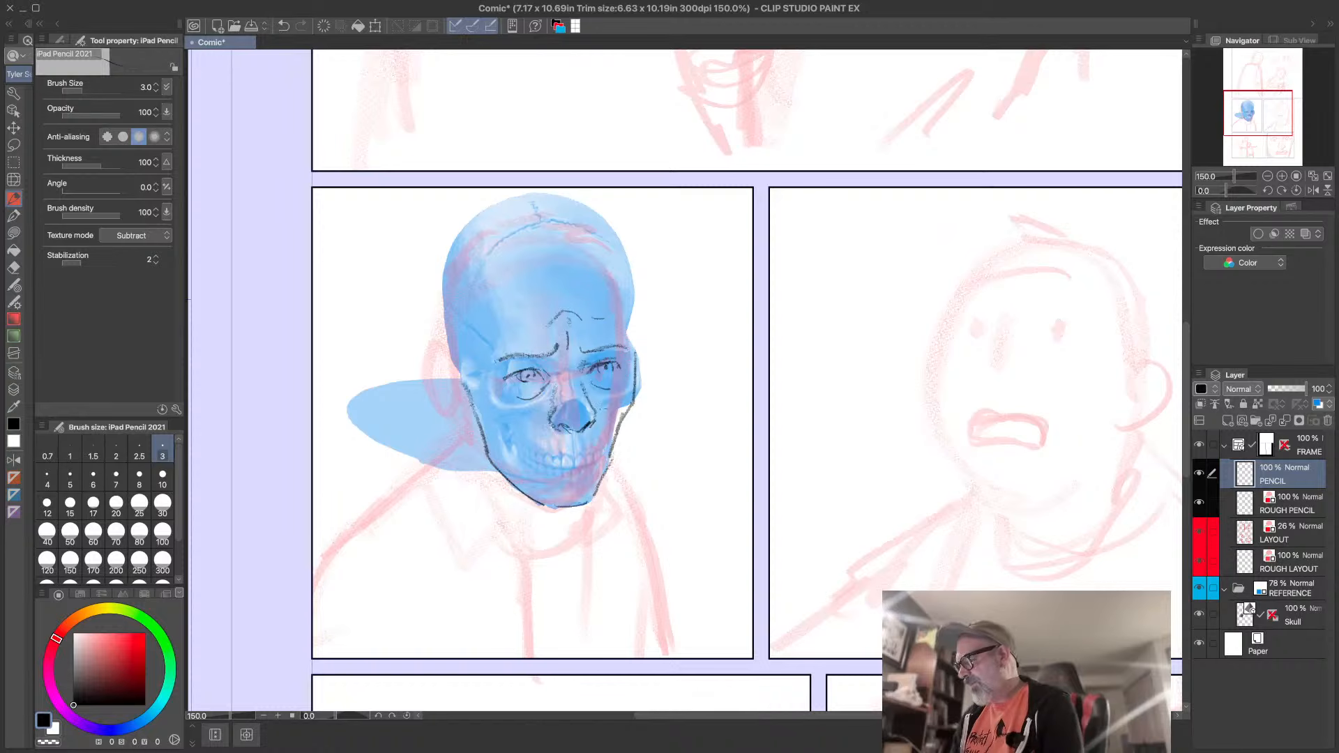
{"action": "left_click_drag", "start_coordinate": [538, 458], "coordinate": [581, 461]}
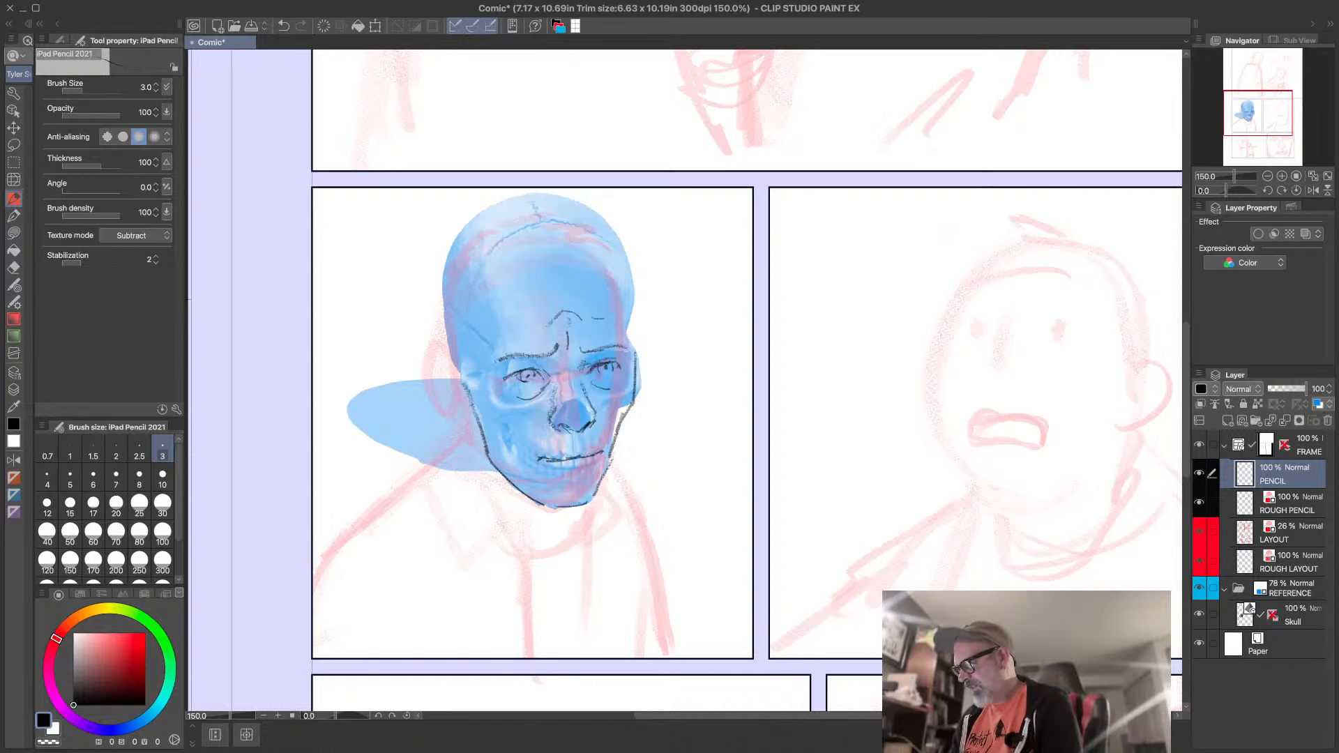
- Outline the man's head around the skull from temple to crown and draw the ear beside the cheekbone
{"action": "mouse_move", "coordinate": [607, 481]}
{"action": "left_mouse_down"}
{"action": "mouse_move", "coordinate": [637, 375]}
{"action": "mouse_move", "coordinate": [626, 262]}
{"action": "left_mouse_up"}
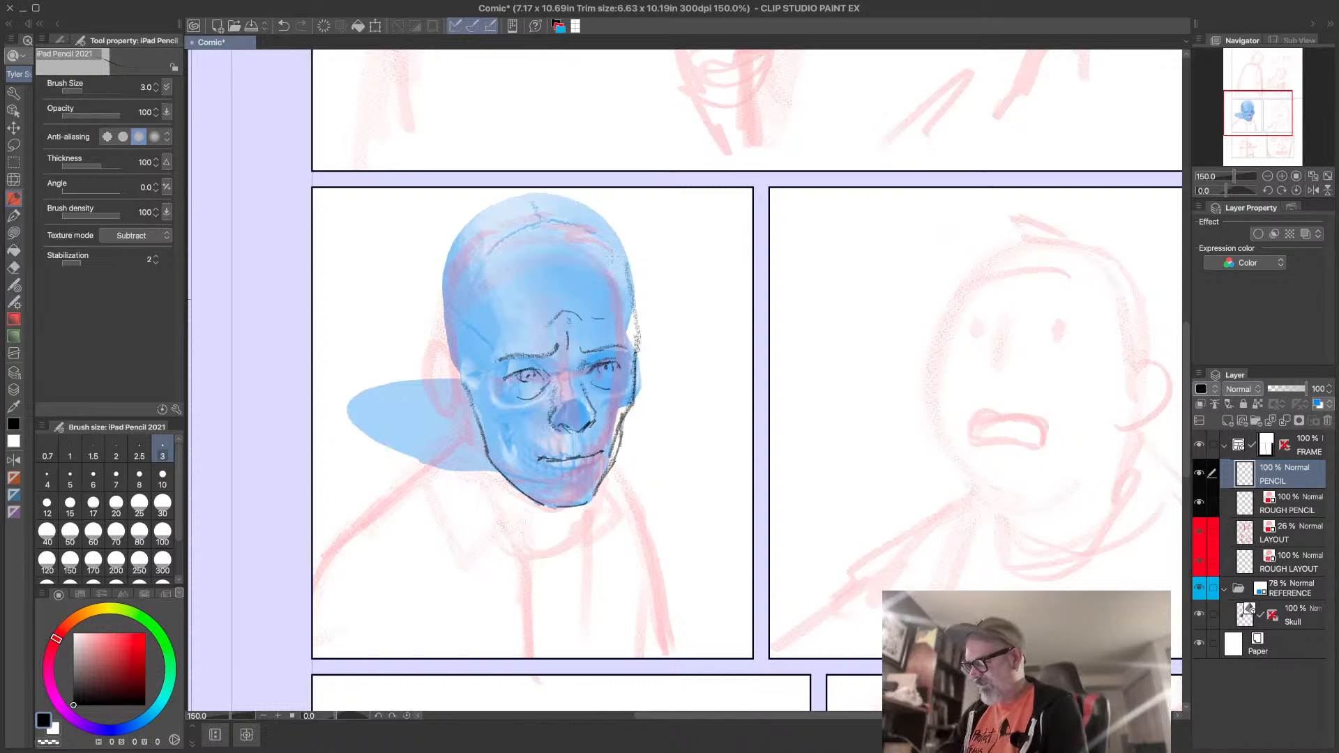
{"action": "mouse_move", "coordinate": [437, 334]}
{"action": "left_mouse_down"}
{"action": "mouse_move", "coordinate": [435, 370]}
{"action": "mouse_move", "coordinate": [470, 413]}
{"action": "mouse_move", "coordinate": [441, 332]}
{"action": "mouse_move", "coordinate": [465, 405]}
{"action": "left_mouse_up"}
{"action": "mouse_move", "coordinate": [442, 346]}
{"action": "left_mouse_down"}
{"action": "mouse_move", "coordinate": [443, 274]}
{"action": "mouse_move", "coordinate": [531, 195]}
{"action": "mouse_move", "coordinate": [586, 201]}
{"action": "mouse_move", "coordinate": [618, 230]}
{"action": "left_mouse_up"}
- Hide the REFERENCE folder and pencil the creases on the cheek and around the mouth and chin
{"action": "left_click", "coordinate": [1199, 588]}
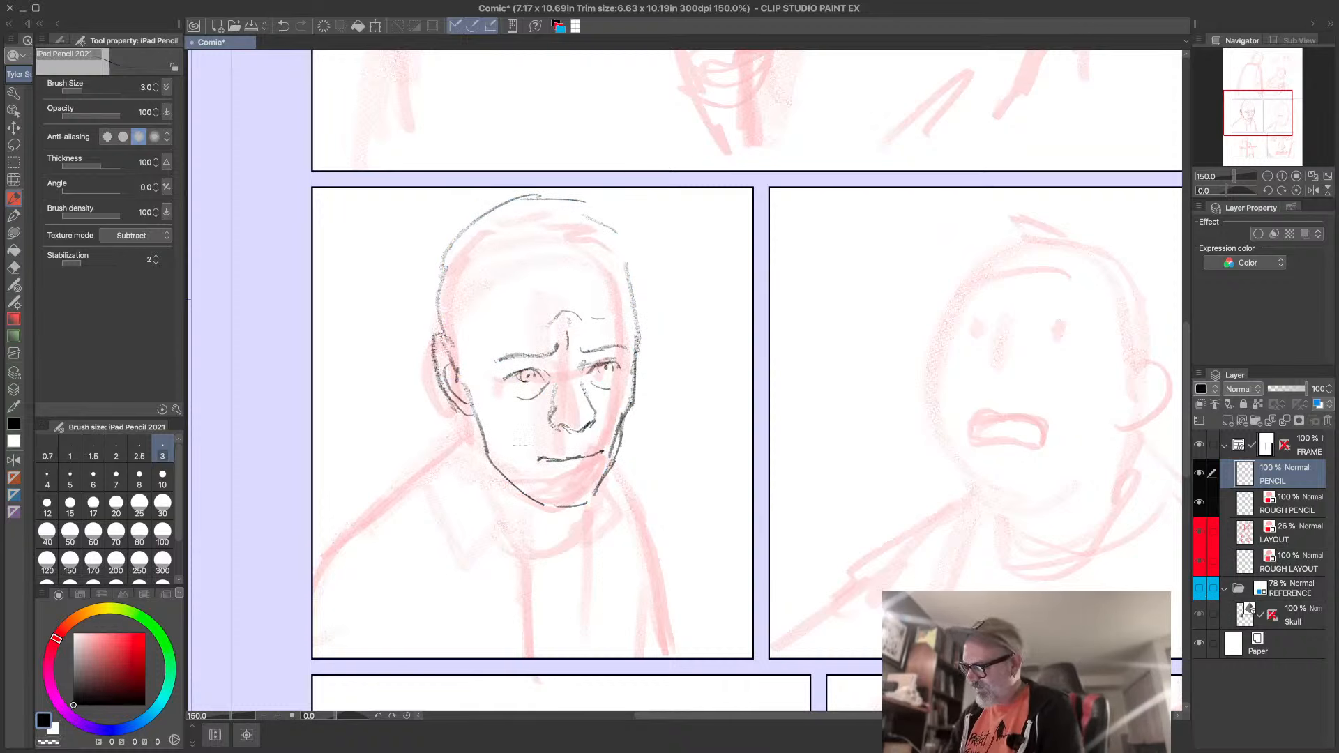
{"action": "left_click_drag", "start_coordinate": [524, 433], "coordinate": [503, 452]}
{"action": "left_click_drag", "start_coordinate": [522, 436], "coordinate": [502, 464]}
{"action": "left_click_drag", "start_coordinate": [622, 416], "coordinate": [617, 452]}
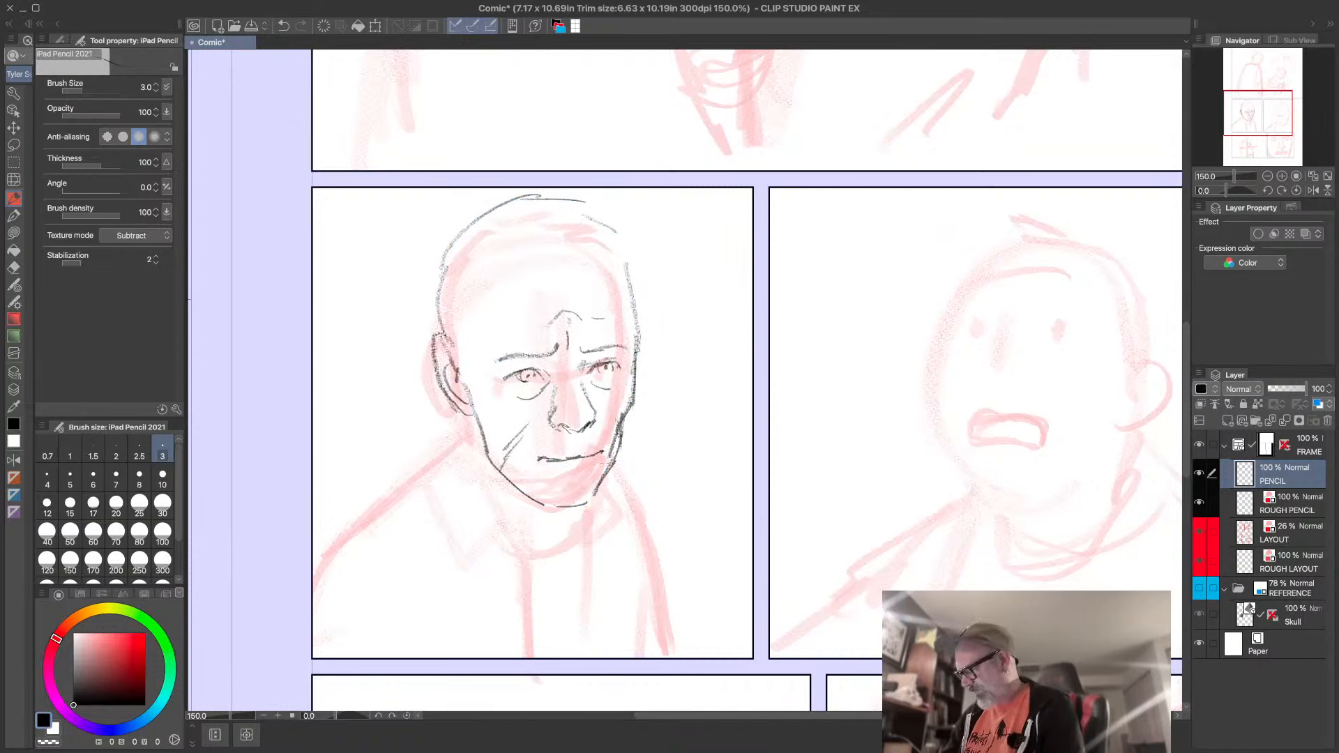
{"action": "left_click_drag", "start_coordinate": [521, 455], "coordinate": [513, 471]}
{"action": "mouse_move", "coordinate": [522, 458]}
{"action": "left_mouse_down"}
{"action": "mouse_move", "coordinate": [515, 473]}
{"action": "mouse_move", "coordinate": [506, 442]}
{"action": "left_mouse_up"}
{"action": "key", "text": "e"}
{"action": "key", "text": "p"}
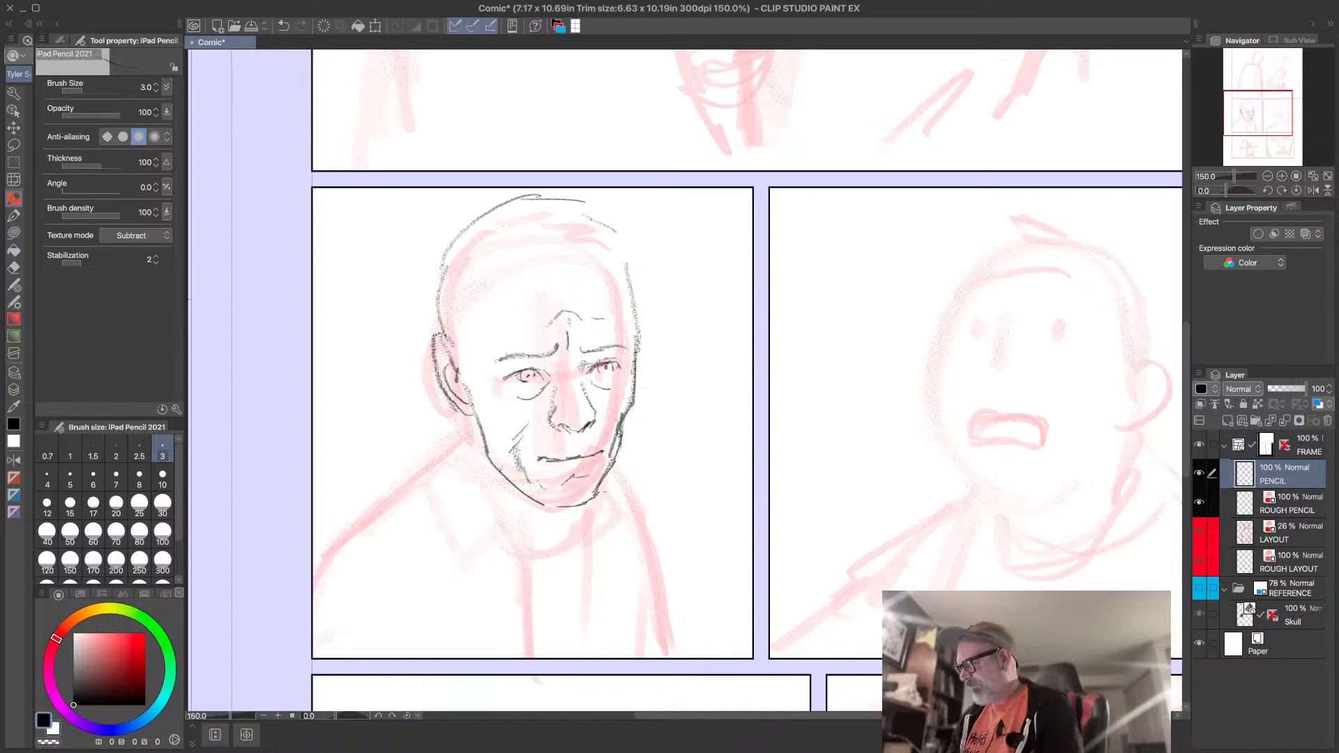
- Darken the jawline on both sides of the face and add detail lines along the nose
{"action": "left_click_drag", "start_coordinate": [597, 494], "coordinate": [614, 460]}
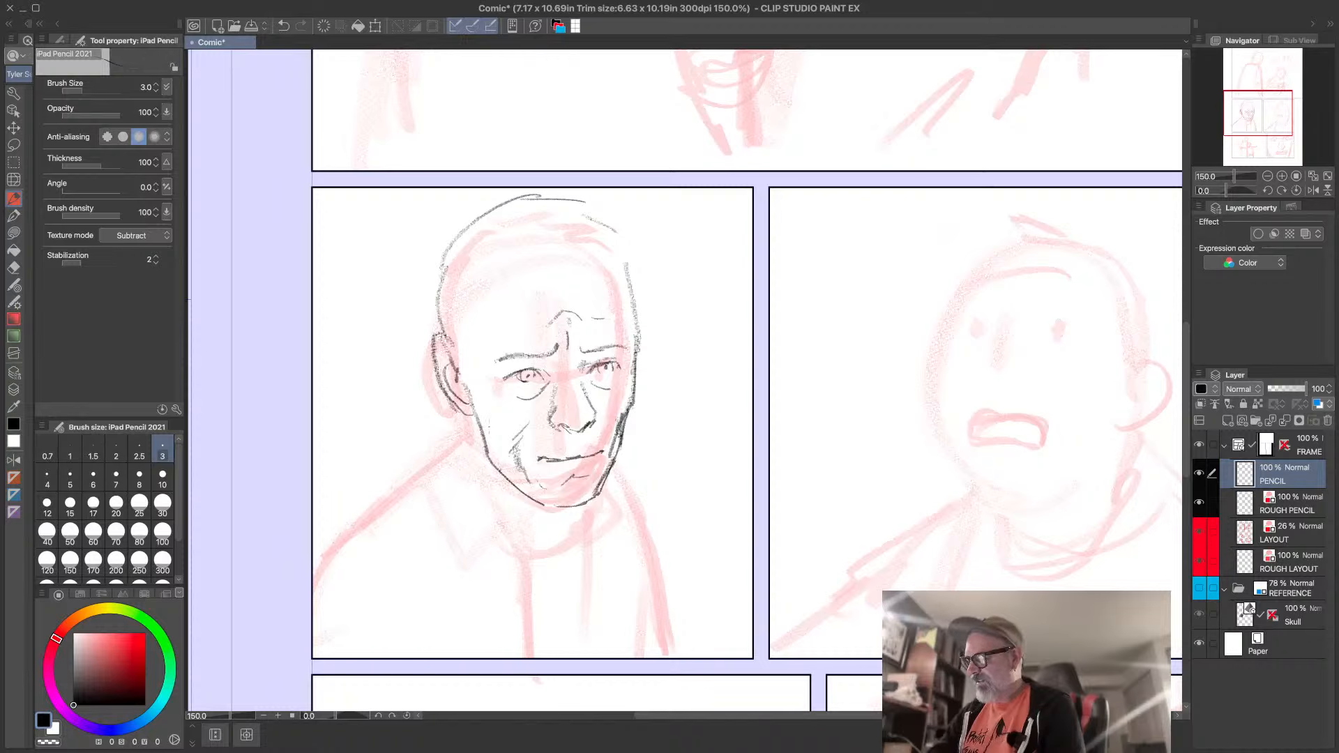
{"action": "mouse_move", "coordinate": [472, 408]}
{"action": "left_mouse_down"}
{"action": "mouse_move", "coordinate": [495, 468]}
{"action": "mouse_move", "coordinate": [546, 503]}
{"action": "left_mouse_up"}
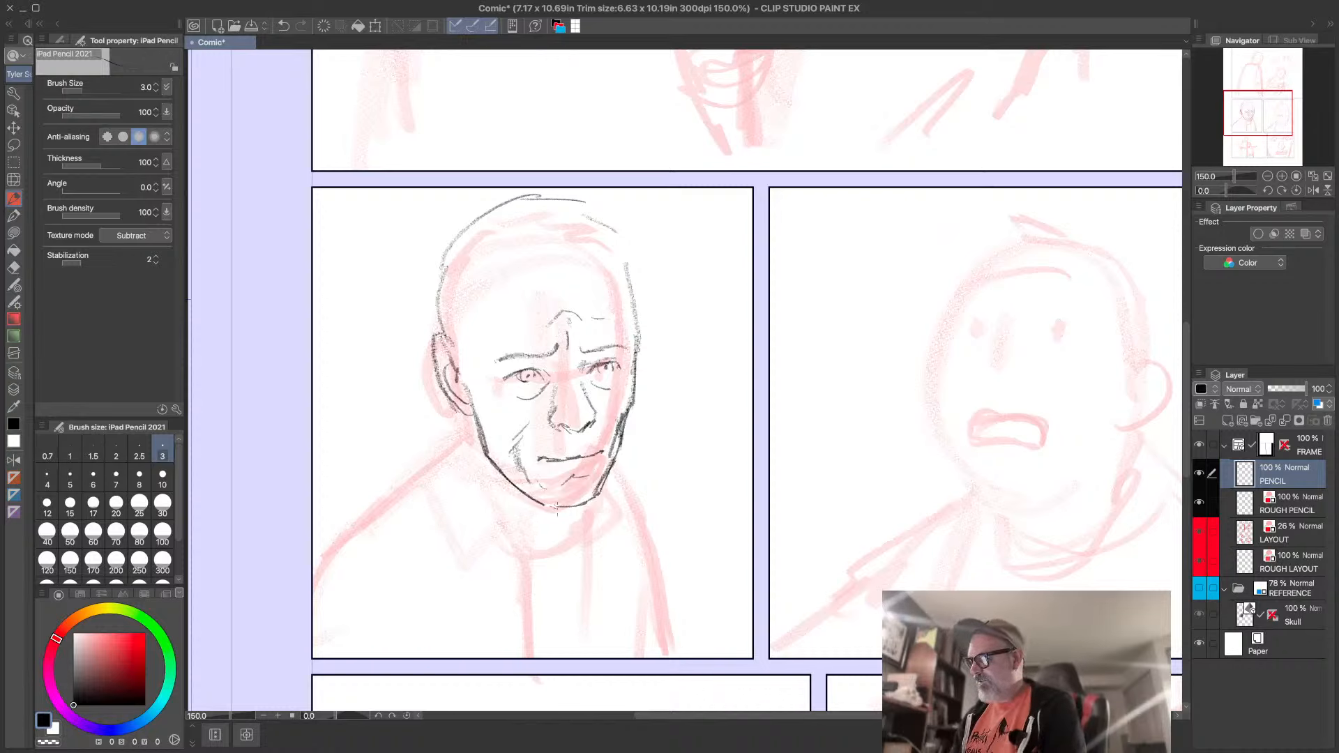
{"action": "left_click_drag", "start_coordinate": [562, 413], "coordinate": [556, 394]}
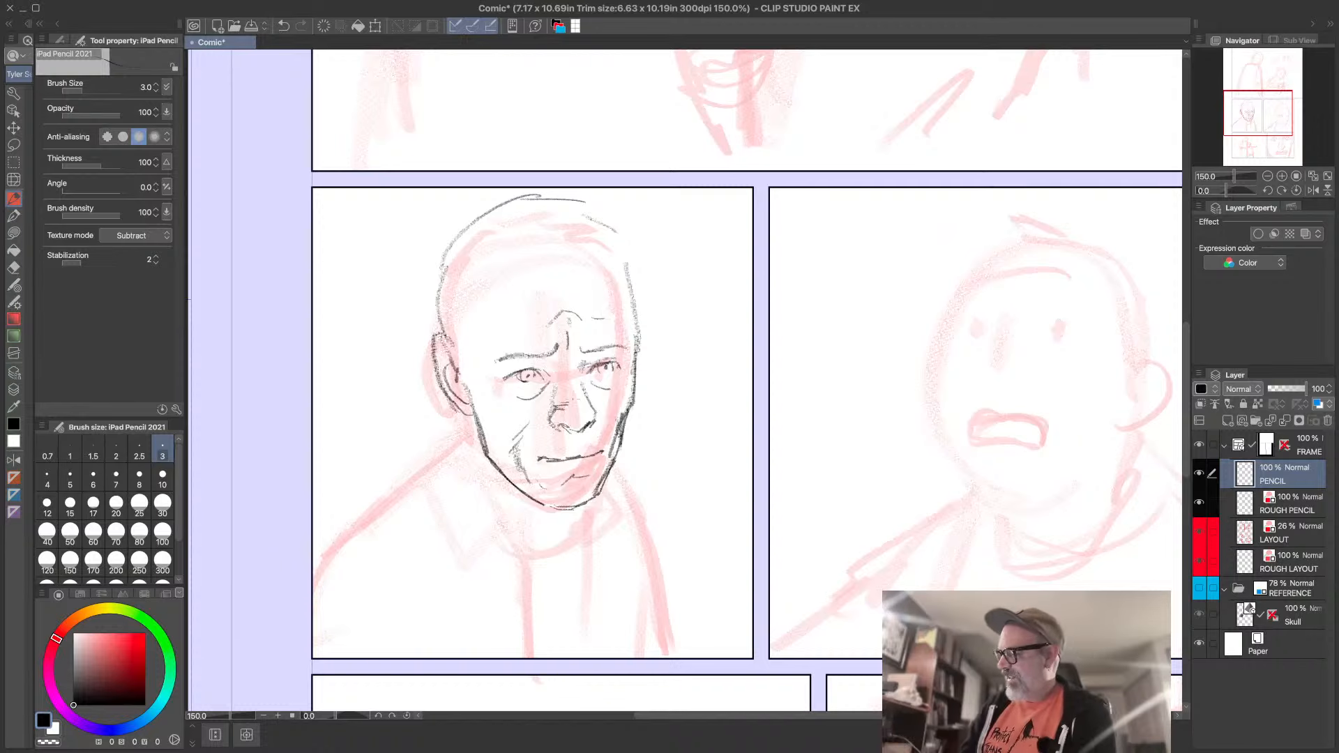
- Pencil the hairline from the temple to spiky strands above the forehead, and add cheekbone lines beside the nose
{"action": "mouse_move", "coordinate": [463, 324]}
{"action": "left_mouse_down"}
{"action": "mouse_move", "coordinate": [461, 355]}
{"action": "mouse_move", "coordinate": [468, 297]}
{"action": "mouse_move", "coordinate": [439, 293]}
{"action": "mouse_move", "coordinate": [462, 236]}
{"action": "mouse_move", "coordinate": [620, 235]}
{"action": "left_mouse_up"}
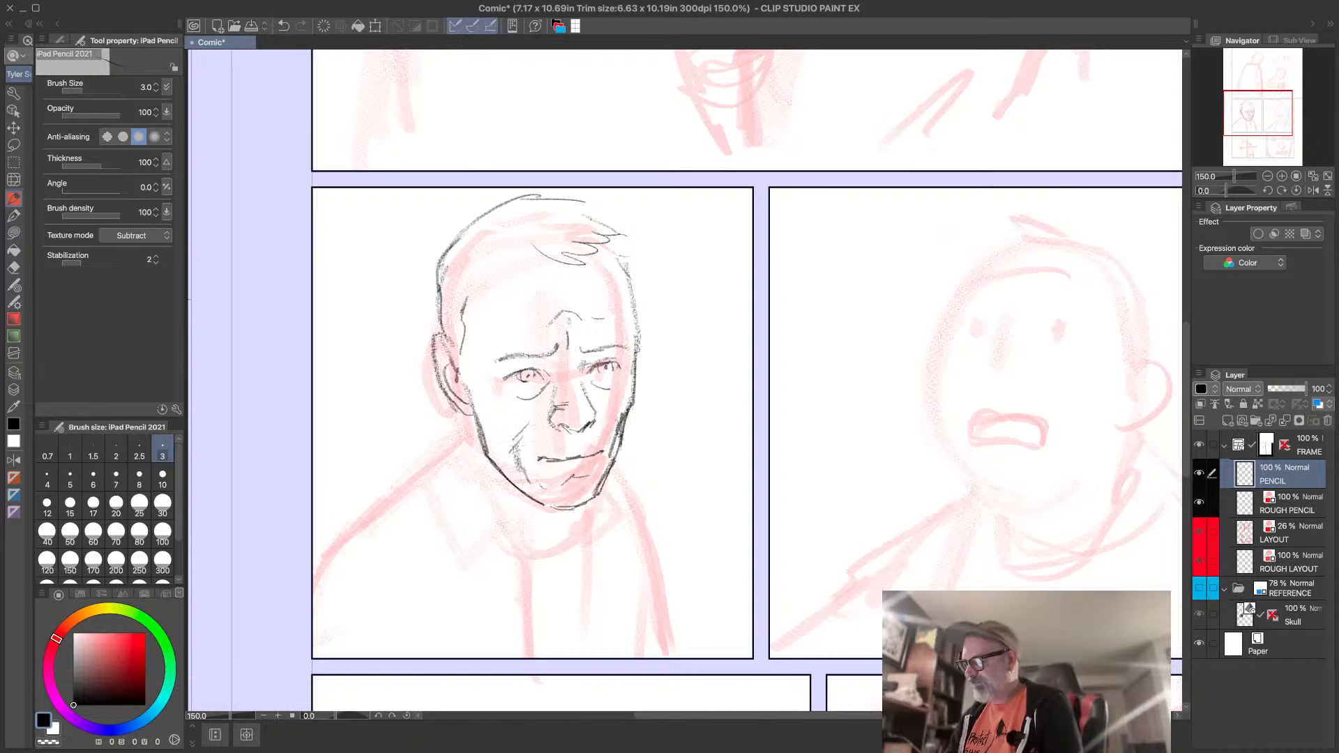
{"action": "left_click_drag", "start_coordinate": [483, 417], "coordinate": [508, 432]}
{"action": "left_click_drag", "start_coordinate": [492, 423], "coordinate": [522, 439]}
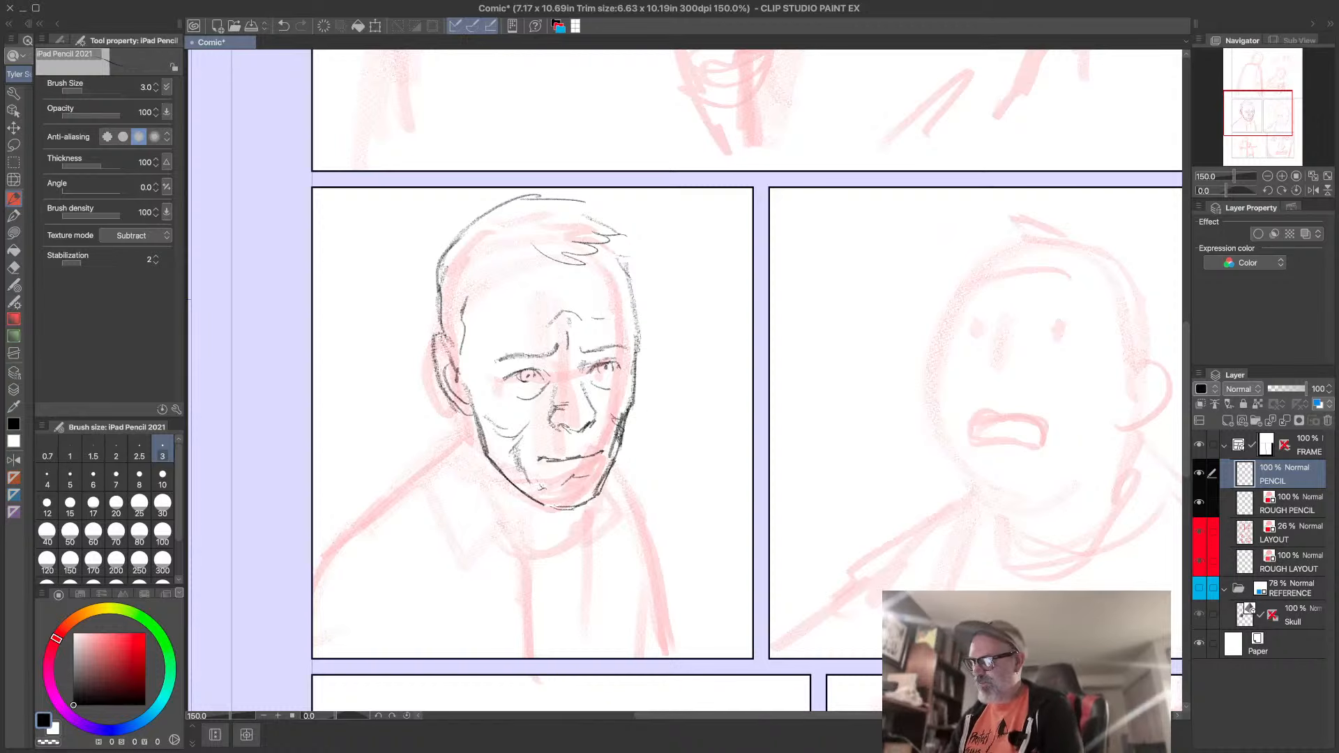
- Draw the neck lines beneath the chin and the pointed shirt collar on the ear side
{"action": "left_click_drag", "start_coordinate": [550, 487], "coordinate": [539, 507]}
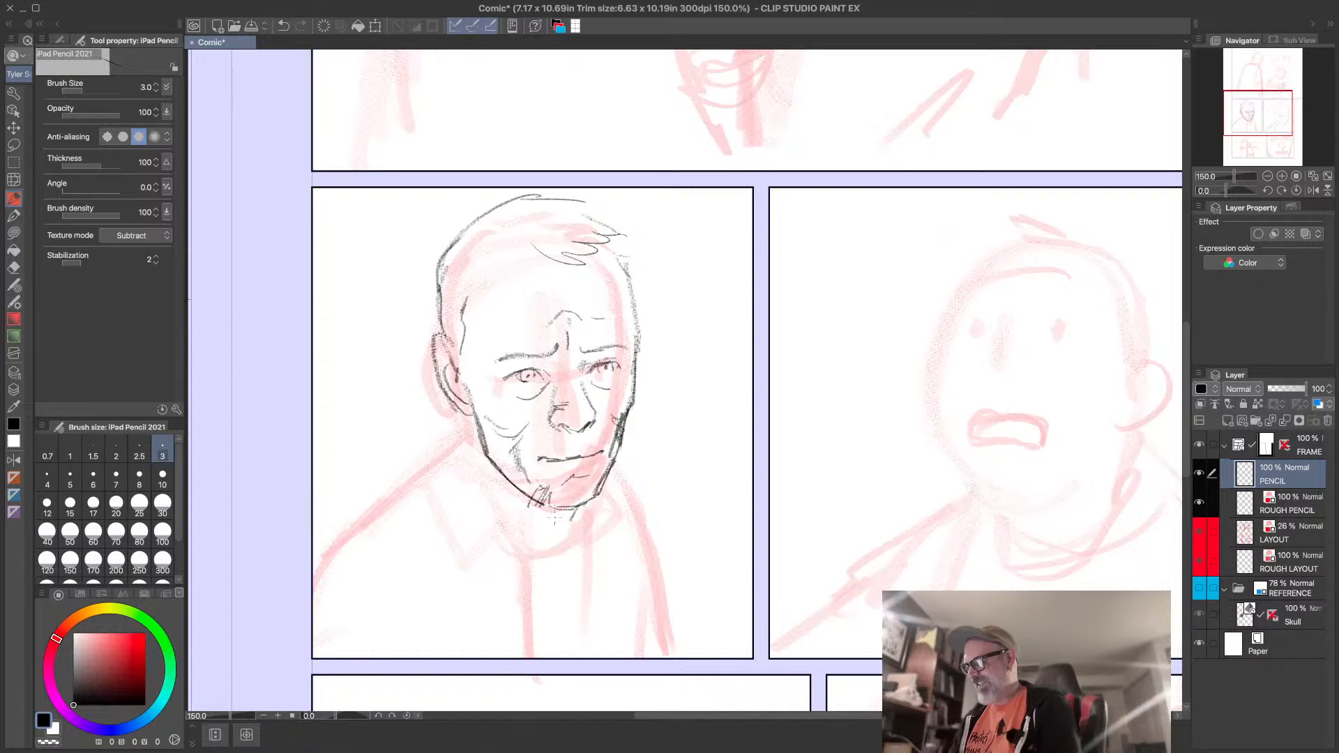
{"action": "mouse_move", "coordinate": [476, 416]}
{"action": "left_mouse_down"}
{"action": "mouse_move", "coordinate": [468, 447]}
{"action": "mouse_move", "coordinate": [470, 430]}
{"action": "mouse_move", "coordinate": [514, 533]}
{"action": "left_mouse_up"}
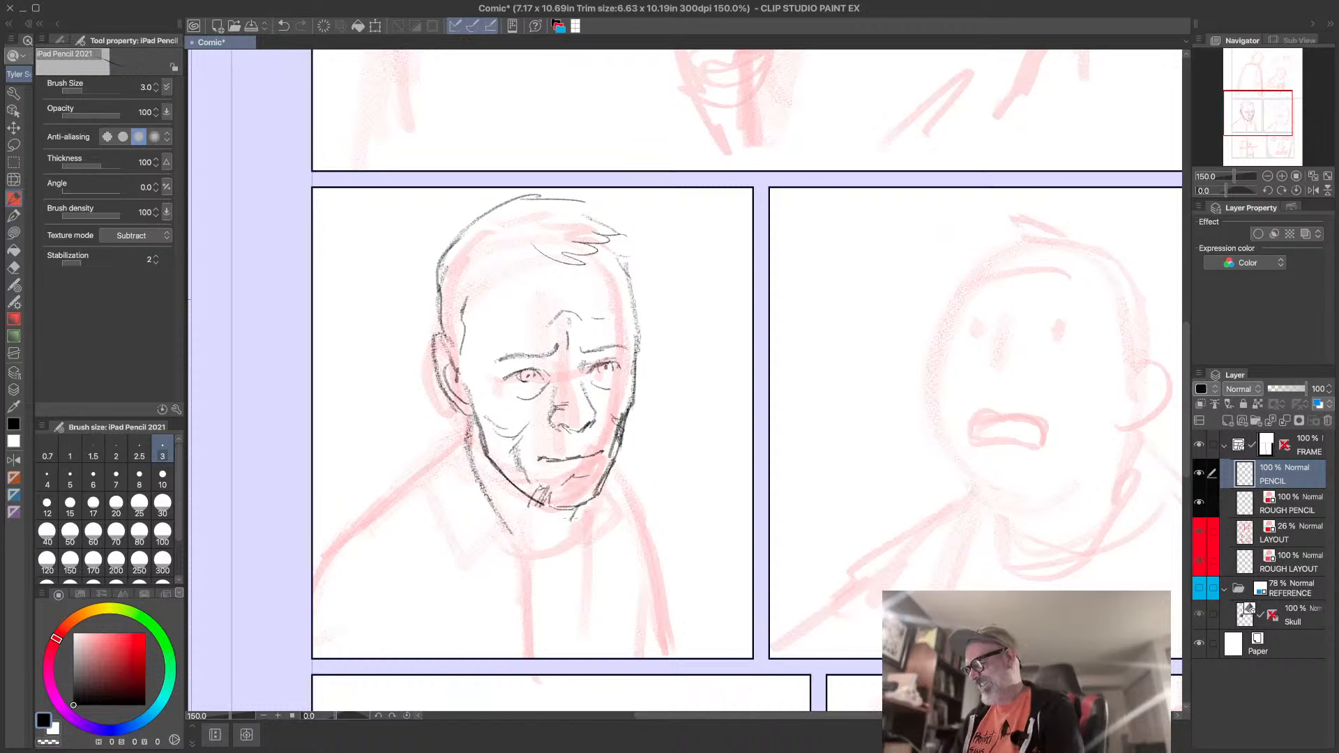
{"action": "mouse_move", "coordinate": [584, 503]}
{"action": "left_mouse_down"}
{"action": "mouse_move", "coordinate": [554, 532]}
{"action": "mouse_move", "coordinate": [453, 558]}
{"action": "mouse_move", "coordinate": [428, 479]}
{"action": "mouse_move", "coordinate": [453, 435]}
{"action": "mouse_move", "coordinate": [440, 478]}
{"action": "mouse_move", "coordinate": [456, 520]}
{"action": "left_mouse_up"}
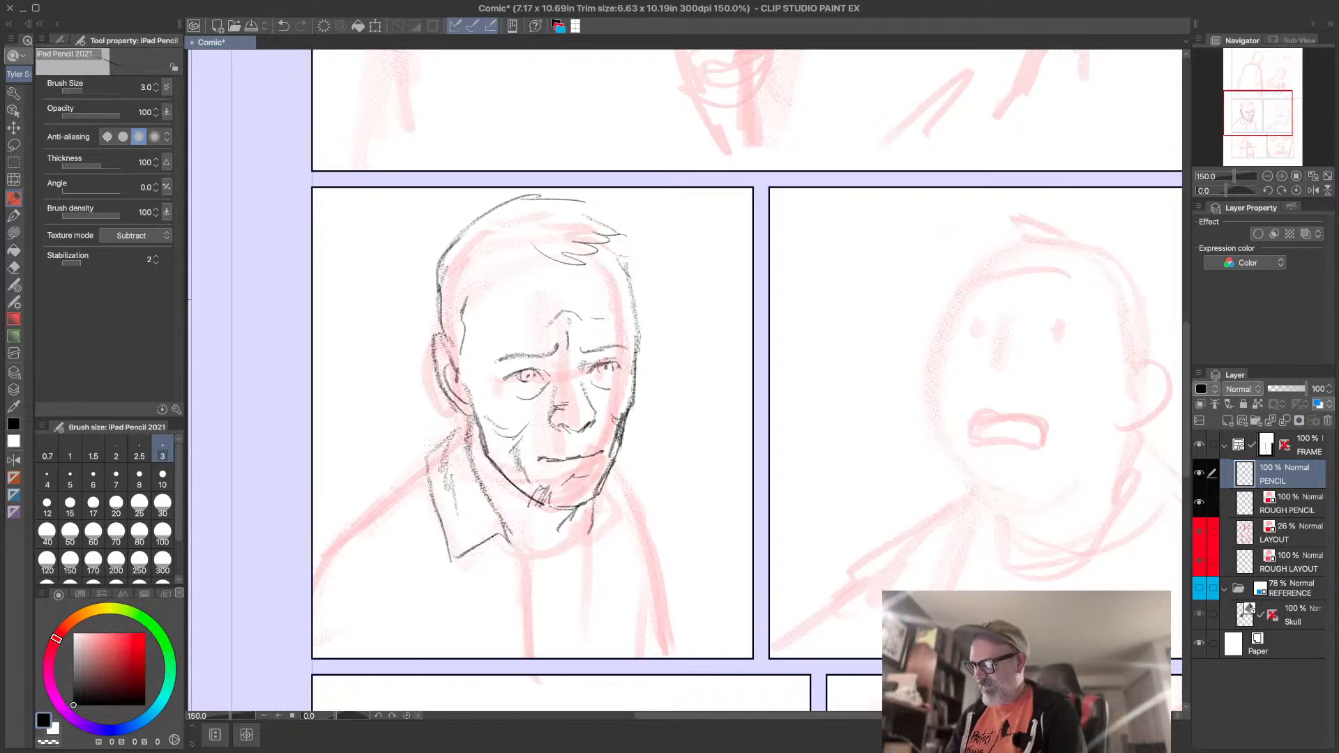
- Pencil both shoulders, the opposite collar flap and the front opening lines of the man's jacket
{"action": "left_click_drag", "start_coordinate": [426, 454], "coordinate": [326, 534]}
{"action": "left_click_drag", "start_coordinate": [598, 517], "coordinate": [642, 521]}
{"action": "mouse_move", "coordinate": [616, 457]}
{"action": "left_mouse_down"}
{"action": "mouse_move", "coordinate": [659, 508]}
{"action": "mouse_move", "coordinate": [668, 551]}
{"action": "mouse_move", "coordinate": [677, 524]}
{"action": "mouse_move", "coordinate": [678, 592]}
{"action": "left_mouse_up"}
{"action": "left_click_drag", "start_coordinate": [599, 519], "coordinate": [593, 580]}
{"action": "left_click_drag", "start_coordinate": [517, 545], "coordinate": [509, 657]}
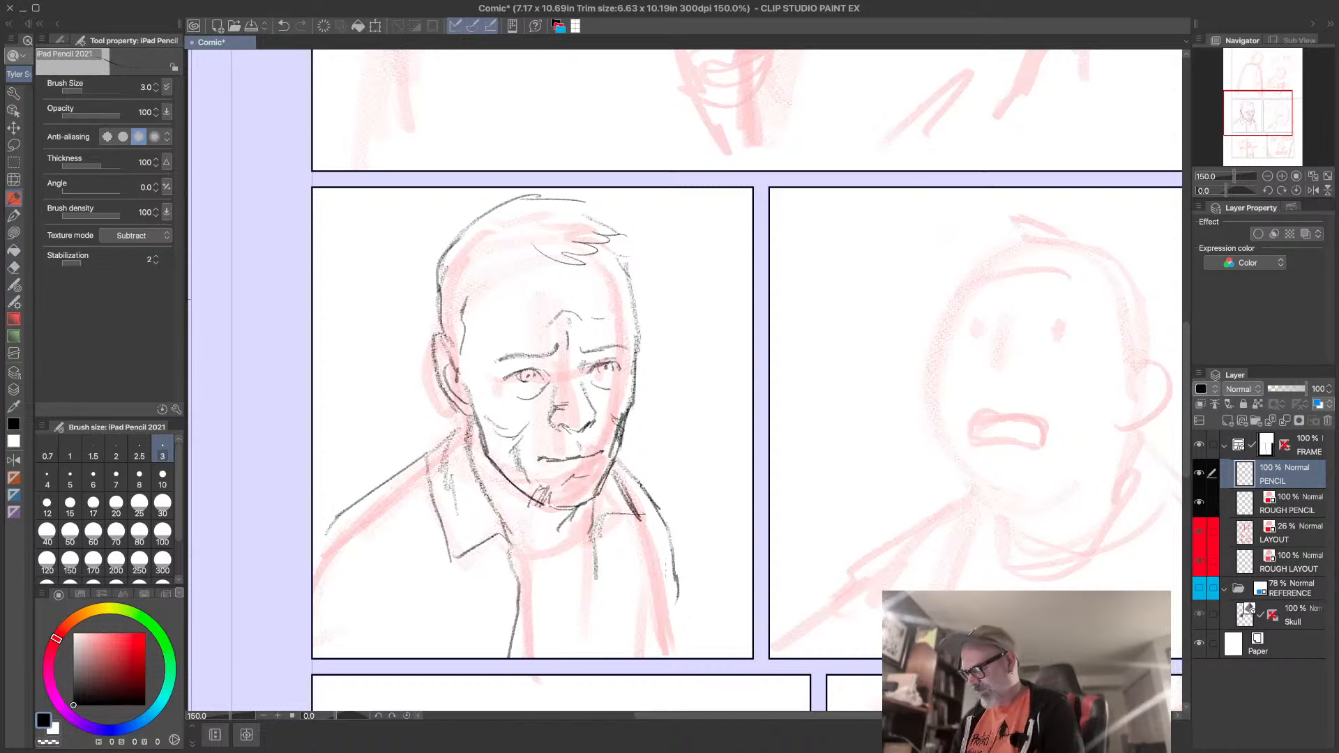
- Pencil the jacket's front opening and sleeve edges on the frowning man, with short fold lines across the chest and arm
{"action": "left_click_drag", "start_coordinate": [677, 583], "coordinate": [680, 622]}
{"action": "left_click_drag", "start_coordinate": [592, 562], "coordinate": [603, 658]}
{"action": "left_click_drag", "start_coordinate": [484, 547], "coordinate": [477, 573]}
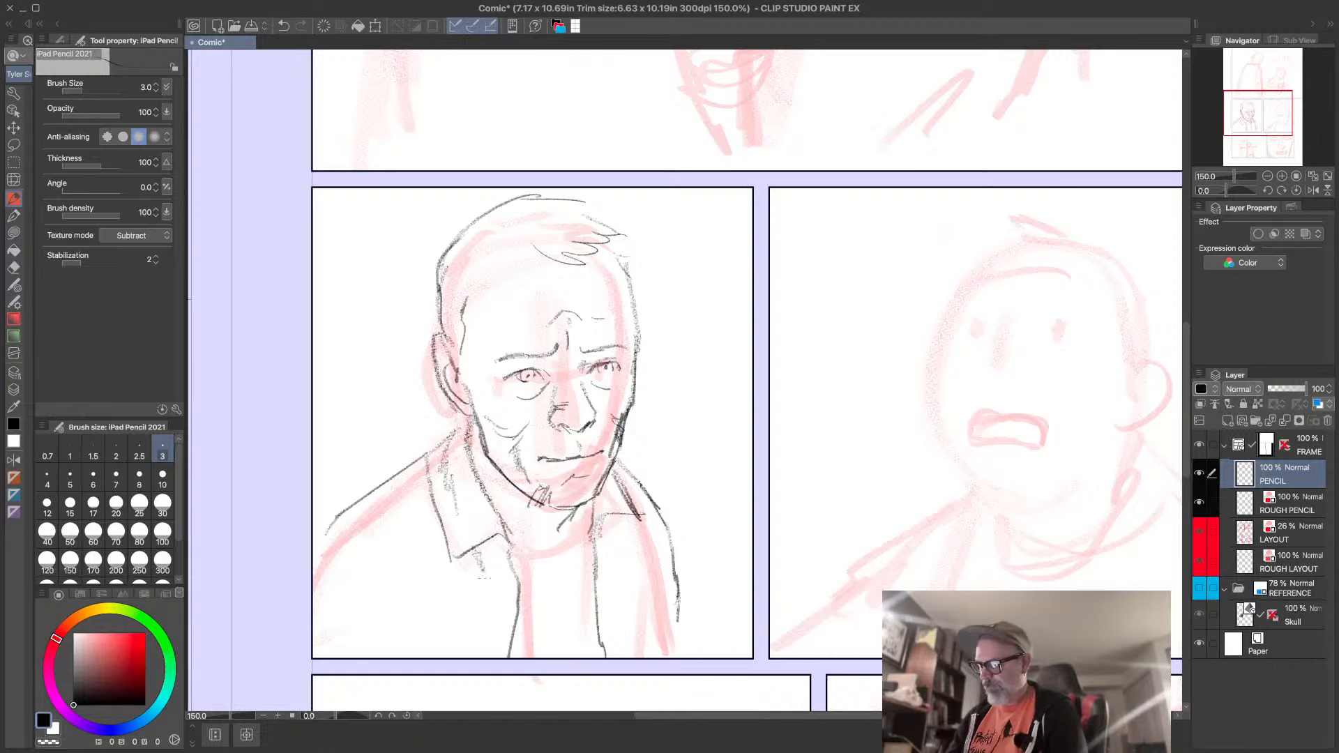
{"action": "left_click_drag", "start_coordinate": [338, 530], "coordinate": [376, 631]}
{"action": "left_click_drag", "start_coordinate": [334, 520], "coordinate": [354, 551]}
{"action": "left_click_drag", "start_coordinate": [368, 598], "coordinate": [383, 656]}
{"action": "left_click_drag", "start_coordinate": [380, 523], "coordinate": [400, 584]}
{"action": "left_click_drag", "start_coordinate": [390, 551], "coordinate": [406, 585]}
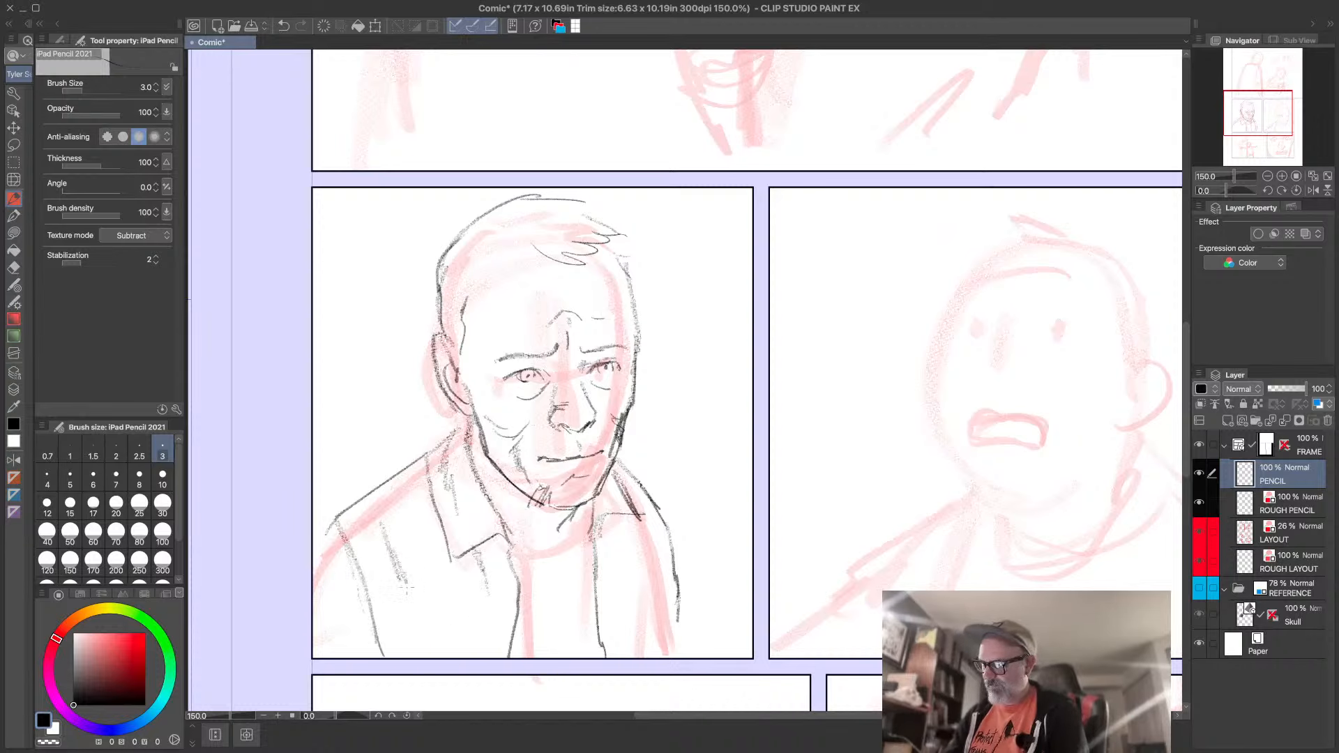
- Draw the frowning man's sloping shoulder, reinforce his jacket collar, and add the curved T-shirt neckline
{"action": "left_click_drag", "start_coordinate": [438, 447], "coordinate": [317, 534]}
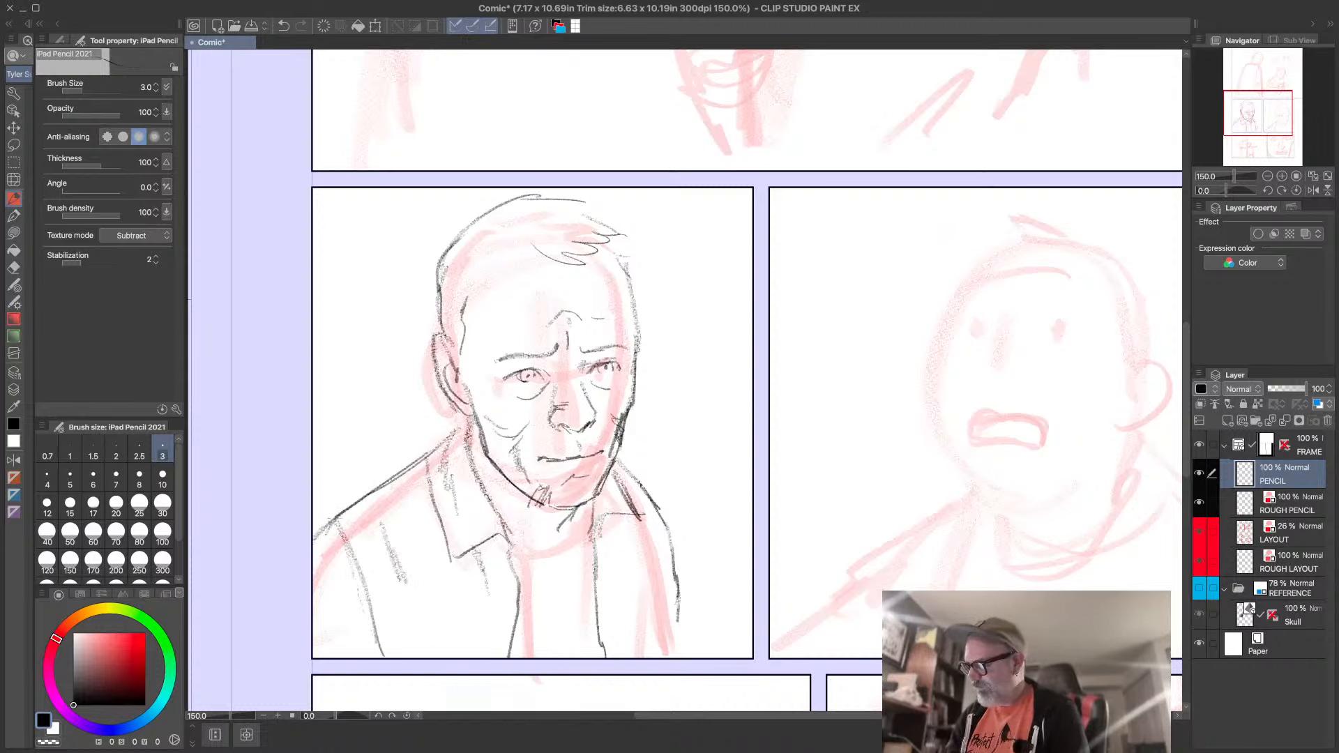
{"action": "left_click_drag", "start_coordinate": [404, 468], "coordinate": [333, 520]}
{"action": "mouse_move", "coordinate": [455, 430]}
{"action": "left_mouse_down"}
{"action": "mouse_move", "coordinate": [422, 457]}
{"action": "mouse_move", "coordinate": [453, 551]}
{"action": "mouse_move", "coordinate": [496, 589]}
{"action": "mouse_move", "coordinate": [582, 561]}
{"action": "mouse_move", "coordinate": [594, 537]}
{"action": "left_mouse_up"}
{"action": "left_click_drag", "start_coordinate": [527, 568], "coordinate": [594, 549]}
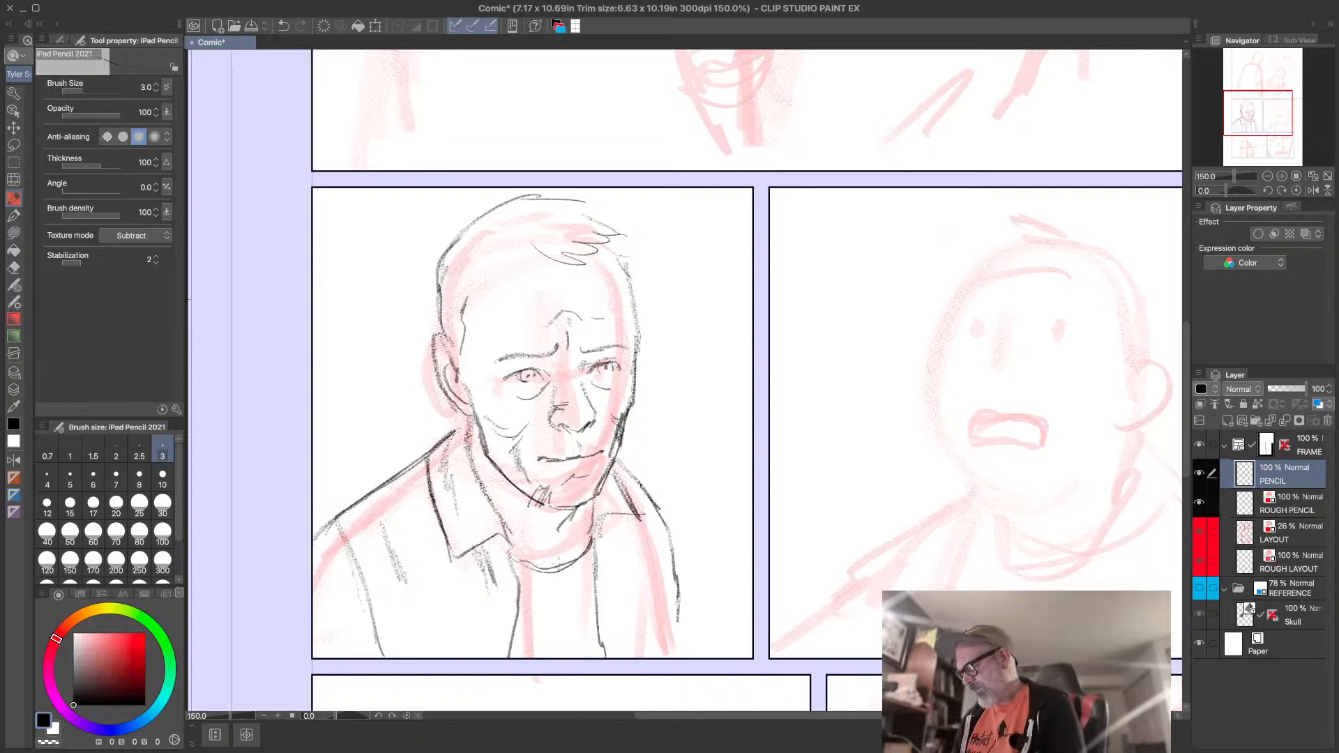
{"action": "mouse_move", "coordinate": [542, 584]}
{"action": "left_mouse_down"}
{"action": "mouse_move", "coordinate": [592, 562]}
{"action": "mouse_move", "coordinate": [554, 552]}
{"action": "mouse_move", "coordinate": [594, 534]}
{"action": "mouse_move", "coordinate": [594, 492]}
{"action": "left_mouse_up"}
- Refine the frowning man's hairline and jaw contour, and redraw his nose and downturned mouth with firmer lines
{"action": "left_click_drag", "start_coordinate": [473, 441], "coordinate": [462, 410]}
{"action": "mouse_move", "coordinate": [463, 279]}
{"action": "left_mouse_down"}
{"action": "mouse_move", "coordinate": [562, 250]}
{"action": "mouse_move", "coordinate": [622, 267]}
{"action": "mouse_move", "coordinate": [621, 298]}
{"action": "left_mouse_up"}
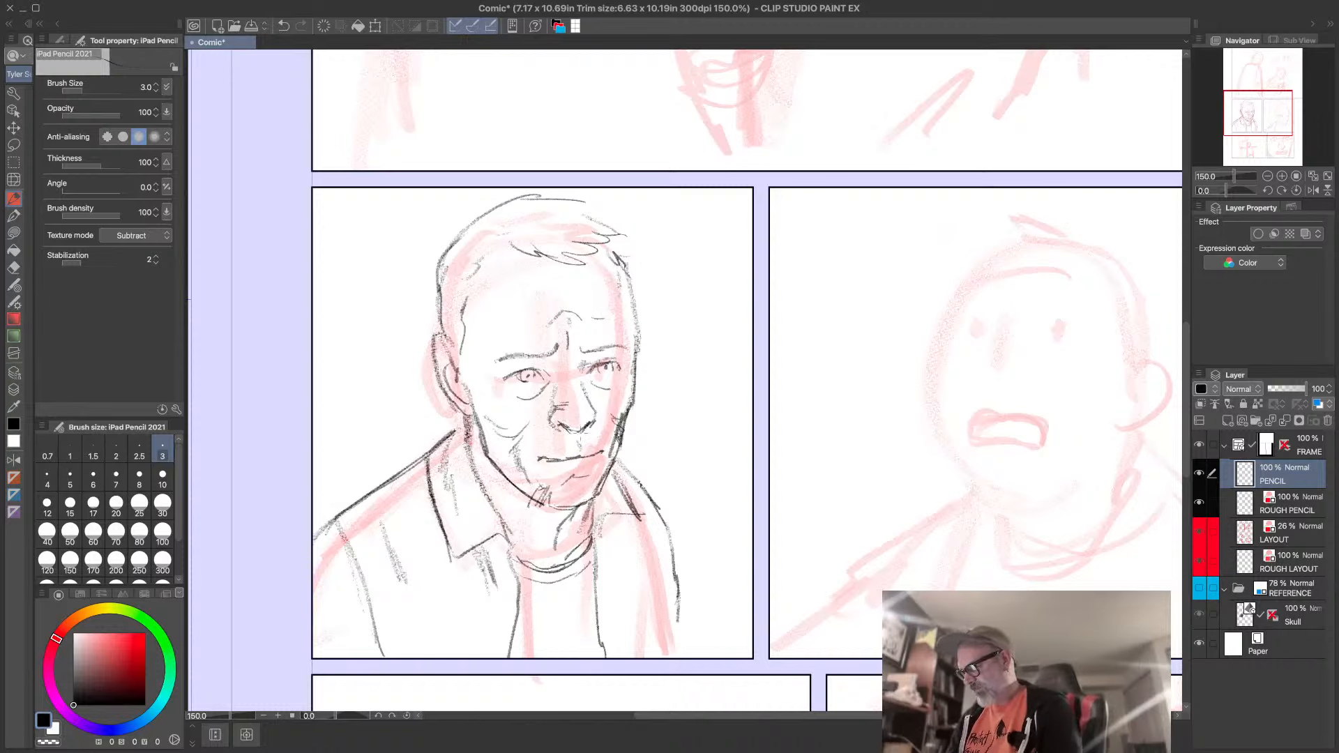
{"action": "left_click_drag", "start_coordinate": [576, 368], "coordinate": [584, 386]}
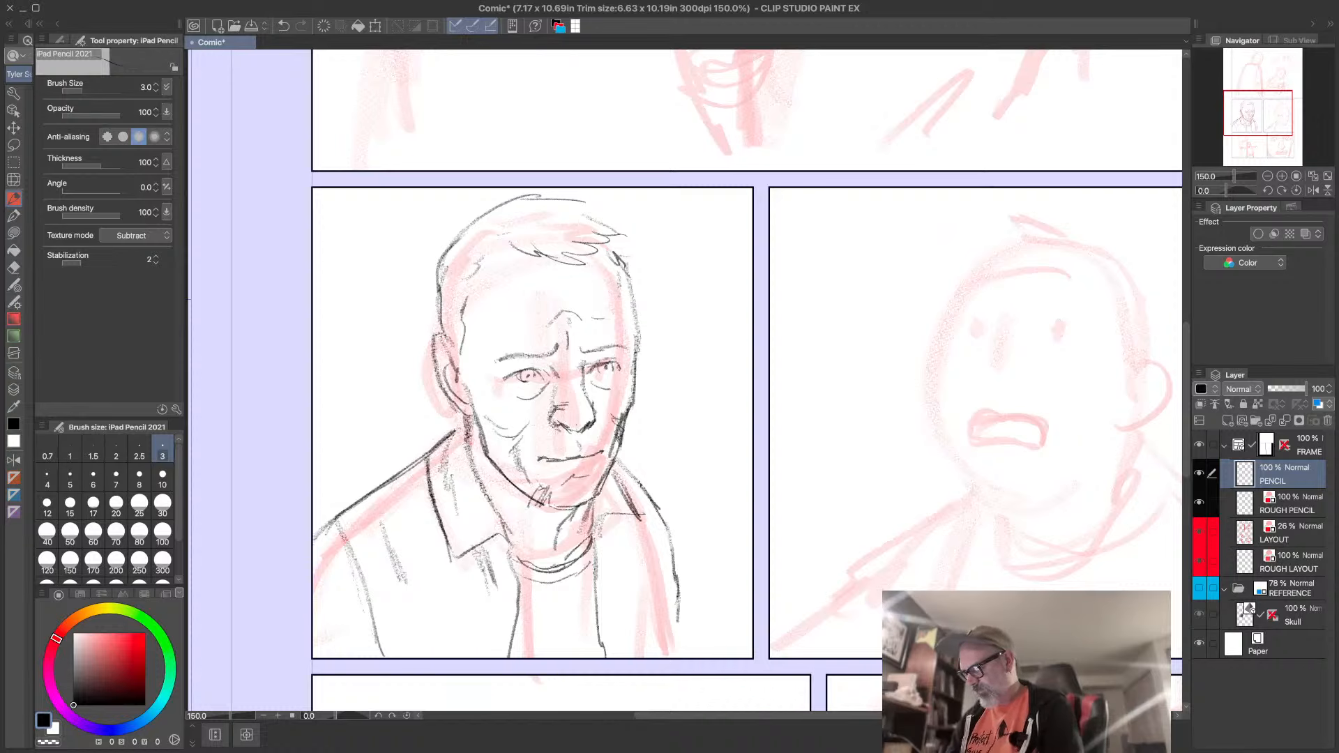
{"action": "left_click_drag", "start_coordinate": [568, 428], "coordinate": [581, 434]}
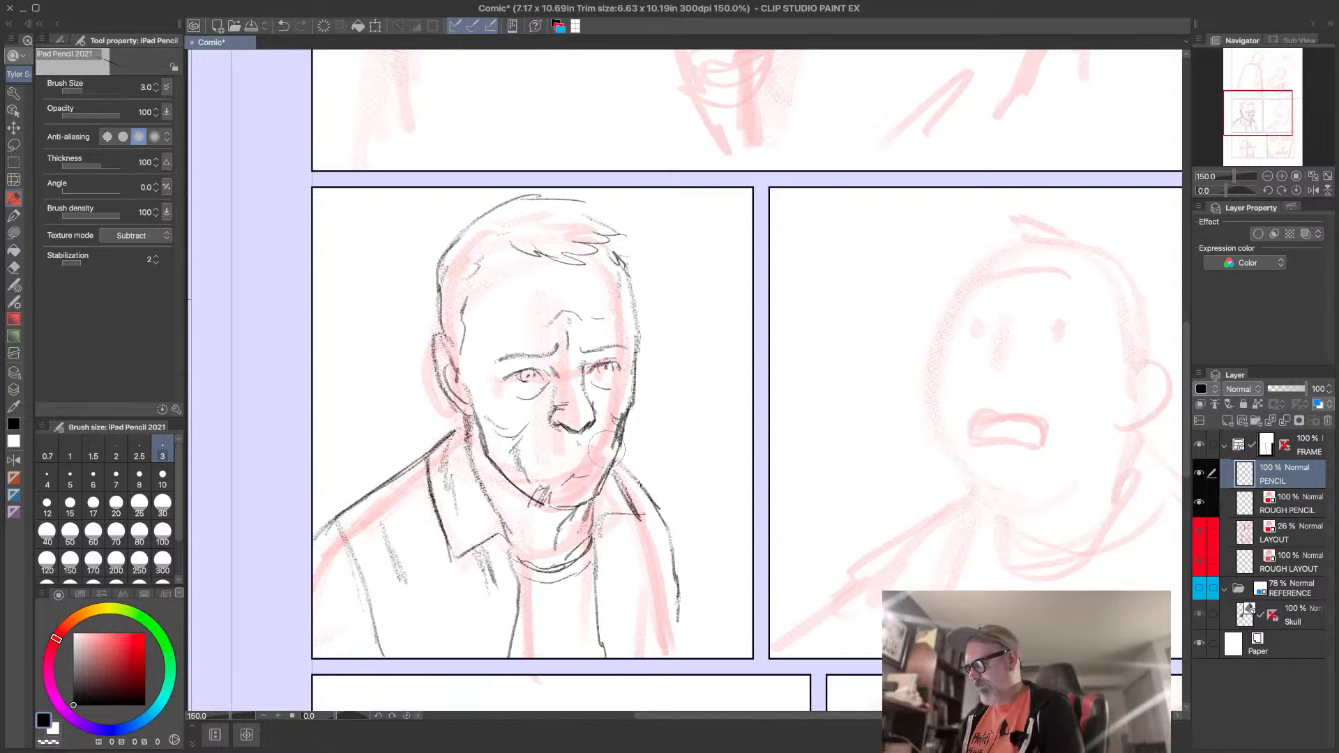
{"action": "mouse_move", "coordinate": [548, 456]}
{"action": "left_mouse_down"}
{"action": "mouse_move", "coordinate": [585, 456]}
{"action": "mouse_move", "coordinate": [540, 455]}
{"action": "left_mouse_up"}
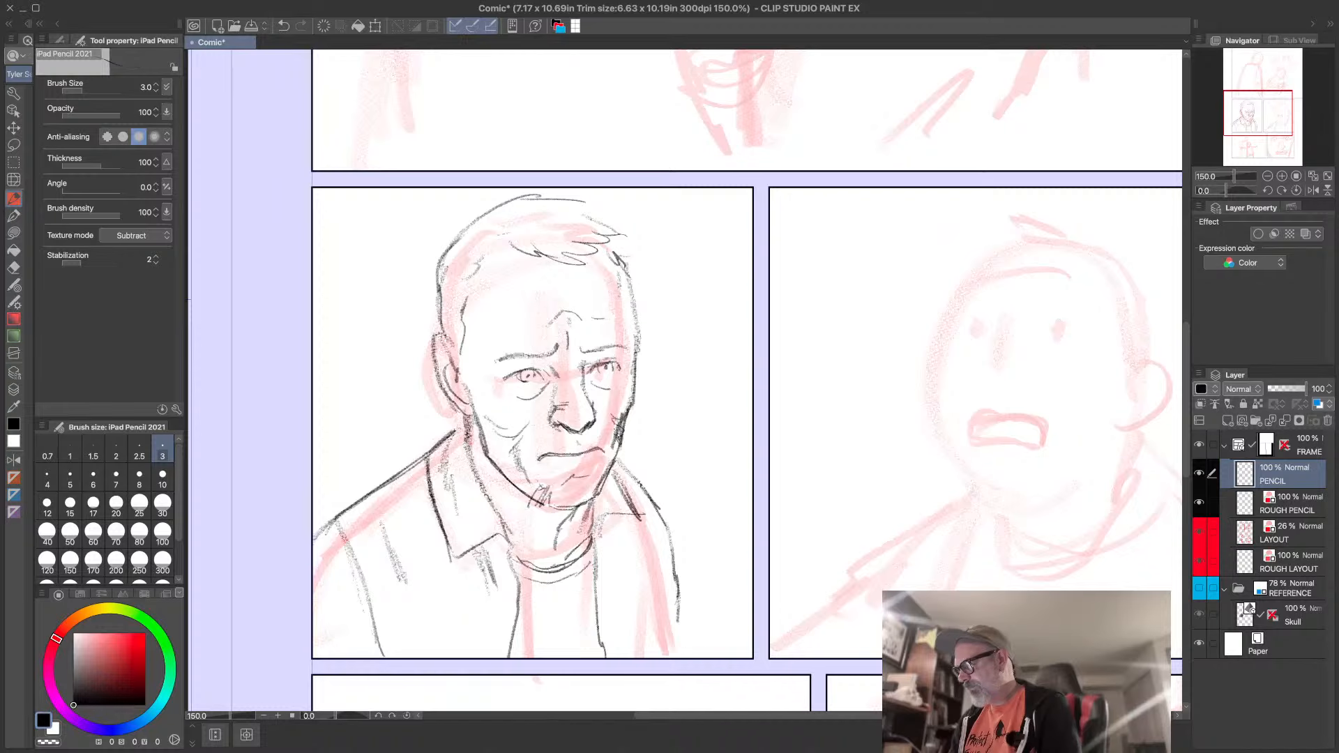
{"action": "left_click_drag", "start_coordinate": [589, 502], "coordinate": [634, 401]}
{"action": "left_click_drag", "start_coordinate": [485, 450], "coordinate": [432, 341]}
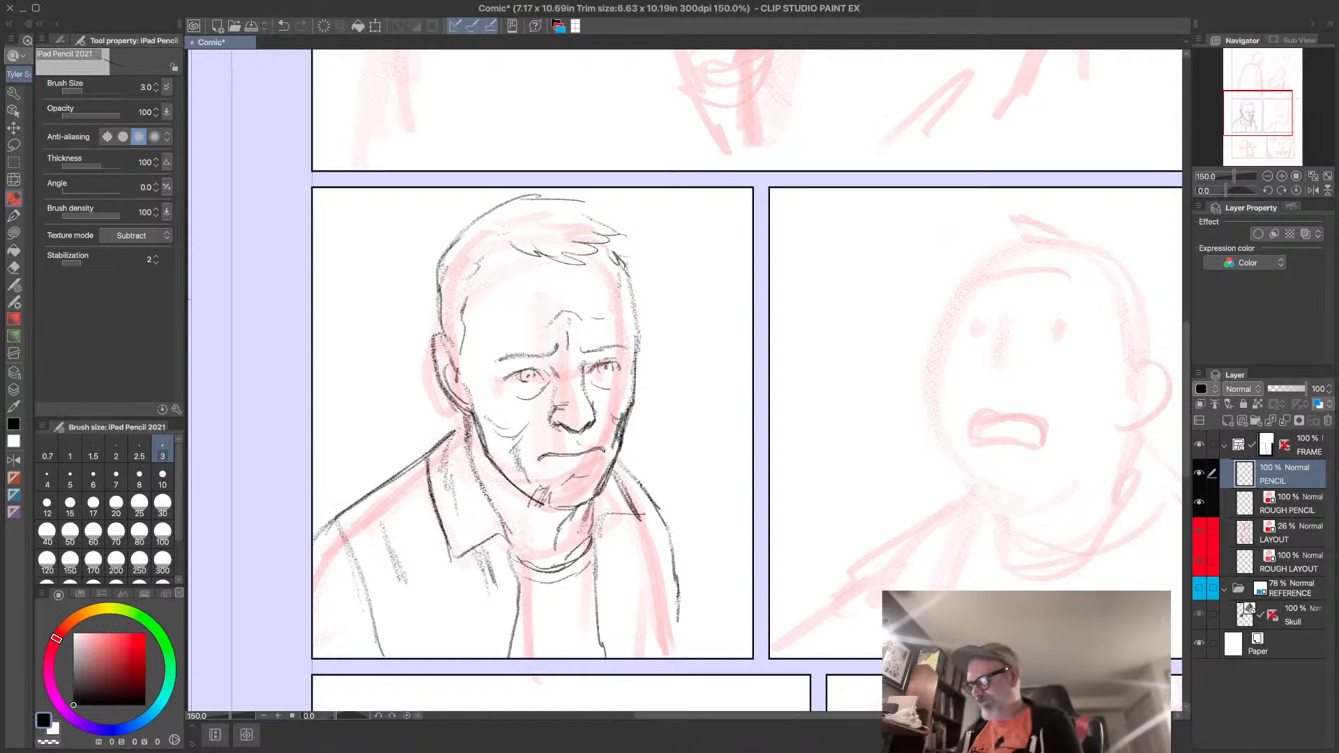
- Pencil the inner sleeve line and darken the jacket's front opening, adding shading strokes below the collar
{"action": "left_click_drag", "start_coordinate": [670, 551], "coordinate": [660, 657]}
{"action": "left_click_drag", "start_coordinate": [598, 612], "coordinate": [594, 657]}
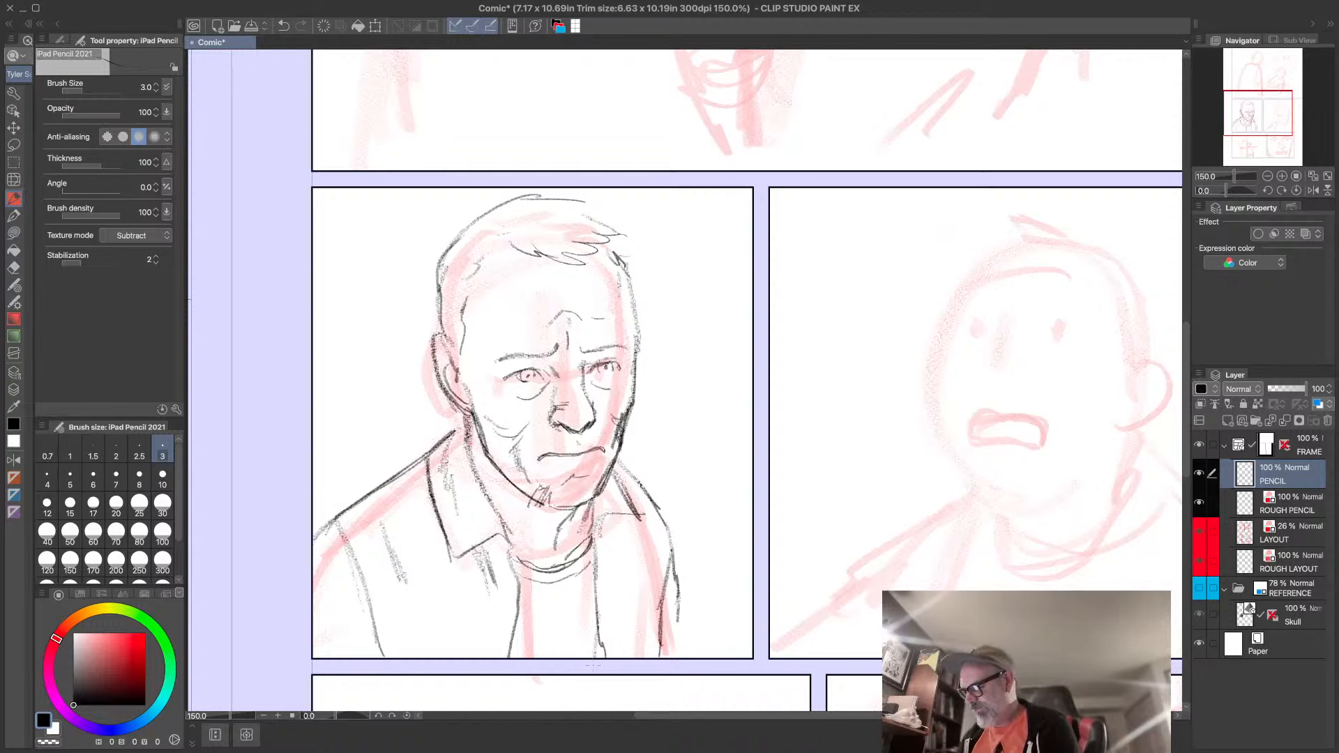
{"action": "left_click_drag", "start_coordinate": [601, 548], "coordinate": [597, 660]}
{"action": "left_click_drag", "start_coordinate": [622, 521], "coordinate": [639, 616]}
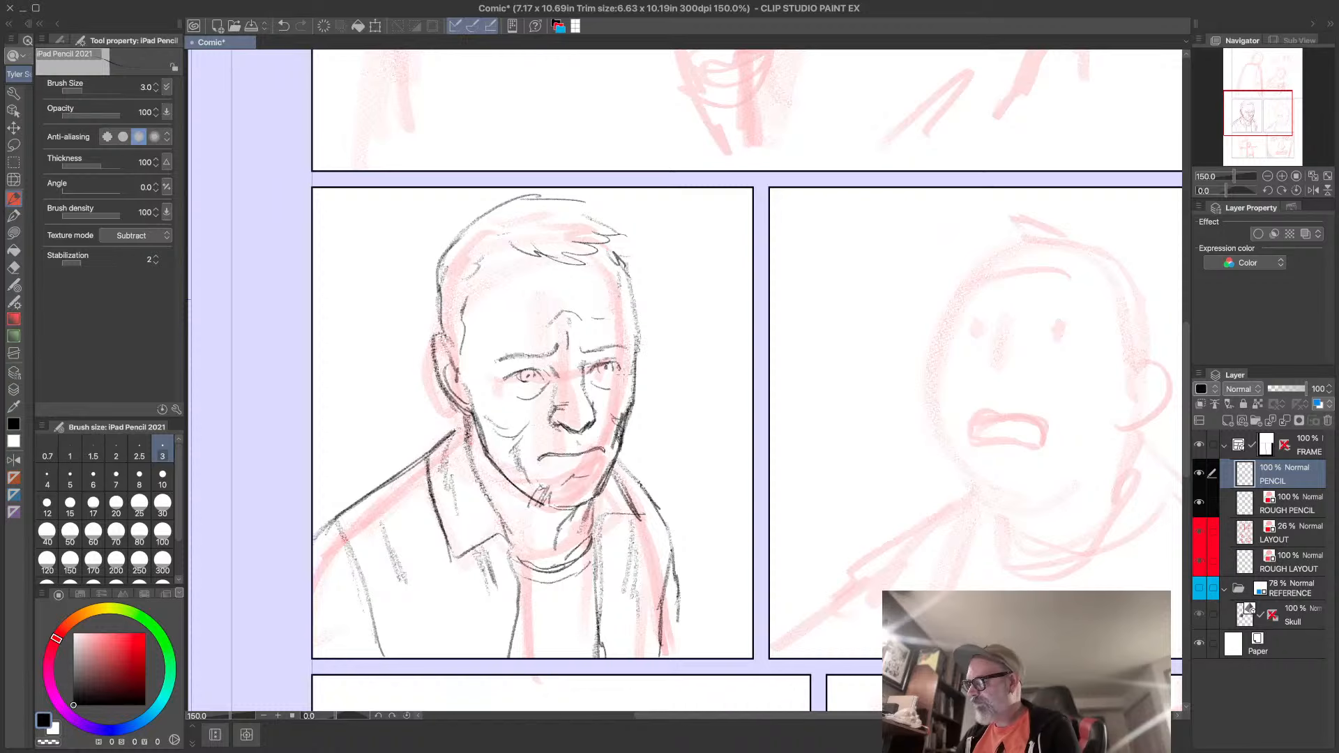
- Add wrinkles beside the frowning man's eyes and darker hair strokes along his temples and crown
{"action": "left_click_drag", "start_coordinate": [622, 361], "coordinate": [637, 375]}
{"action": "left_click_drag", "start_coordinate": [488, 378], "coordinate": [499, 394]}
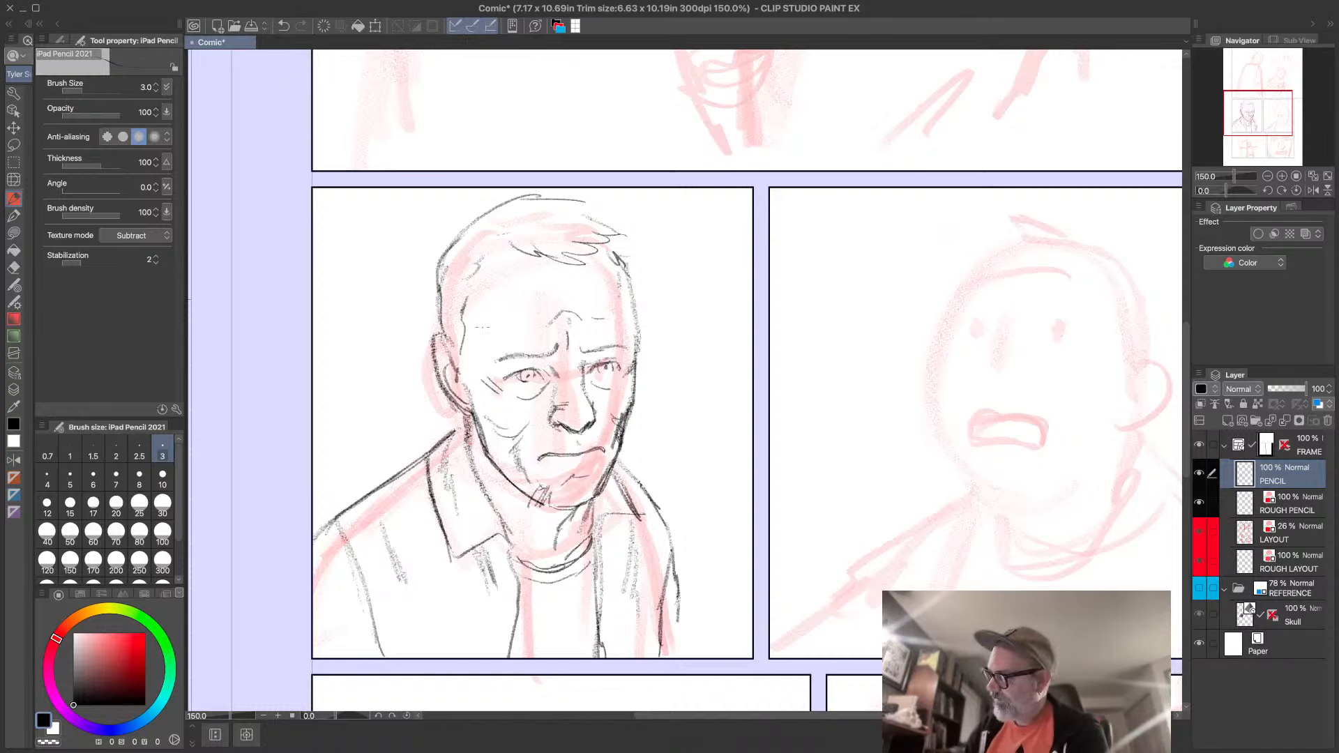
{"action": "mouse_move", "coordinate": [481, 325]}
{"action": "left_mouse_down"}
{"action": "mouse_move", "coordinate": [471, 293]}
{"action": "mouse_move", "coordinate": [435, 325]}
{"action": "mouse_move", "coordinate": [438, 257]}
{"action": "left_mouse_up"}
{"action": "left_click_drag", "start_coordinate": [592, 212], "coordinate": [628, 249]}
{"action": "left_click_drag", "start_coordinate": [616, 244], "coordinate": [642, 314]}
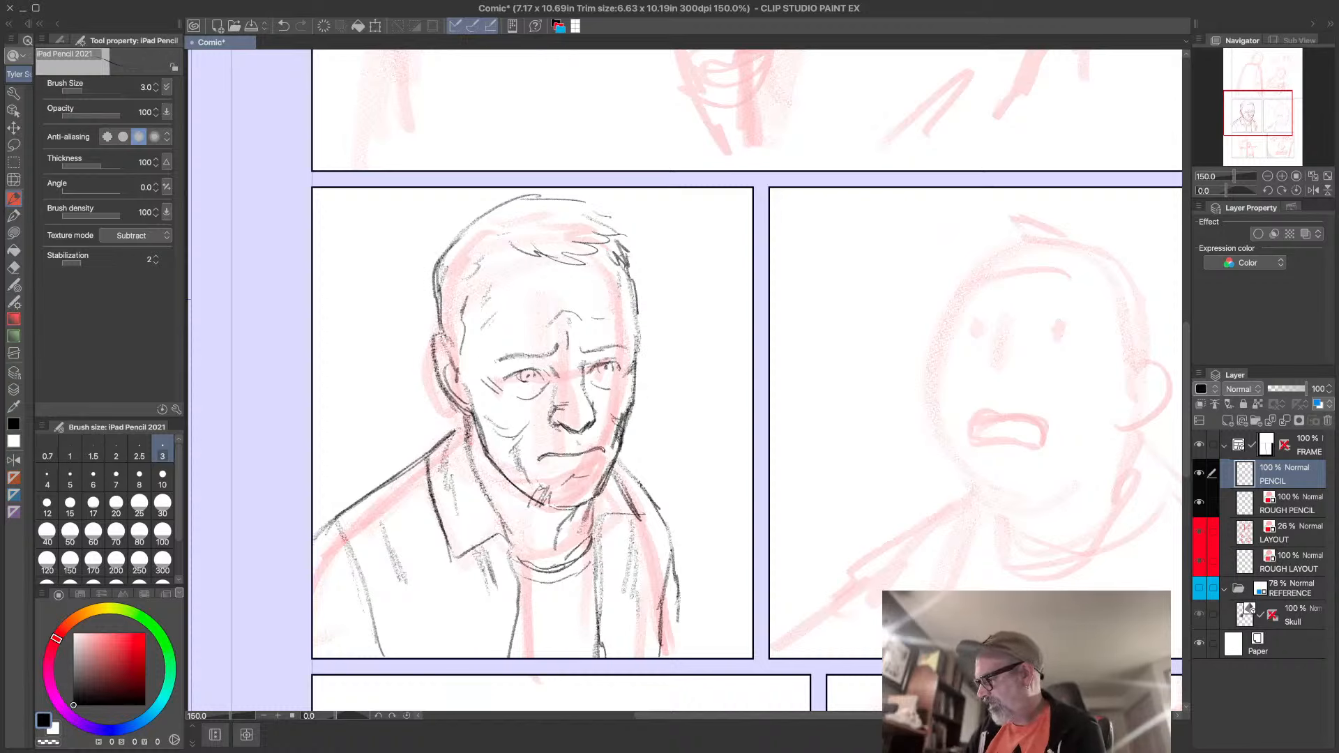
- Detail and darken the frowning man's ear and collar edge, and extend the jacket's outer sleeve line
{"action": "mouse_move", "coordinate": [432, 347]}
{"action": "left_mouse_down"}
{"action": "mouse_move", "coordinate": [453, 341]}
{"action": "mouse_move", "coordinate": [429, 379]}
{"action": "mouse_move", "coordinate": [465, 411]}
{"action": "left_mouse_up"}
{"action": "left_click_drag", "start_coordinate": [436, 349], "coordinate": [450, 363]}
{"action": "mouse_move", "coordinate": [445, 354]}
{"action": "left_mouse_down"}
{"action": "mouse_move", "coordinate": [468, 460]}
{"action": "mouse_move", "coordinate": [512, 556]}
{"action": "mouse_move", "coordinate": [481, 548]}
{"action": "left_mouse_up"}
{"action": "left_click_drag", "start_coordinate": [462, 416], "coordinate": [453, 428]}
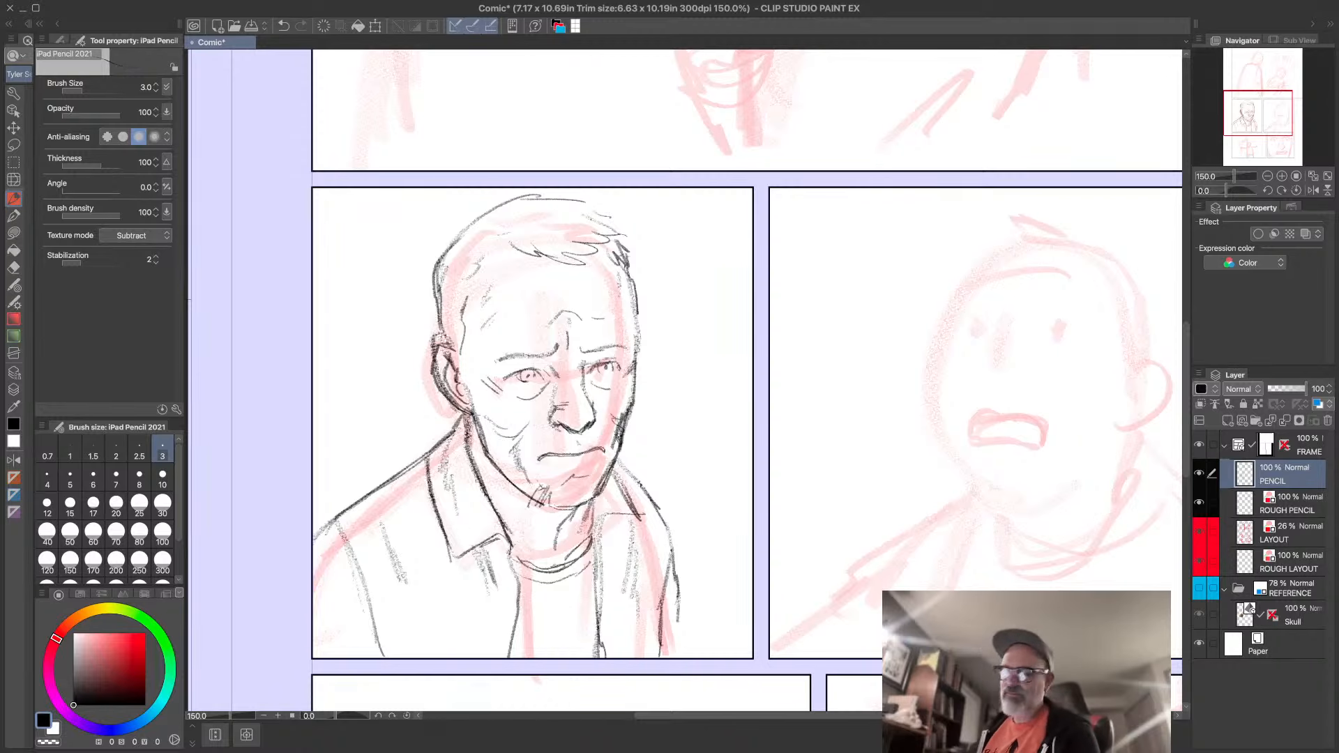
{"action": "left_click_drag", "start_coordinate": [674, 561], "coordinate": [692, 645]}
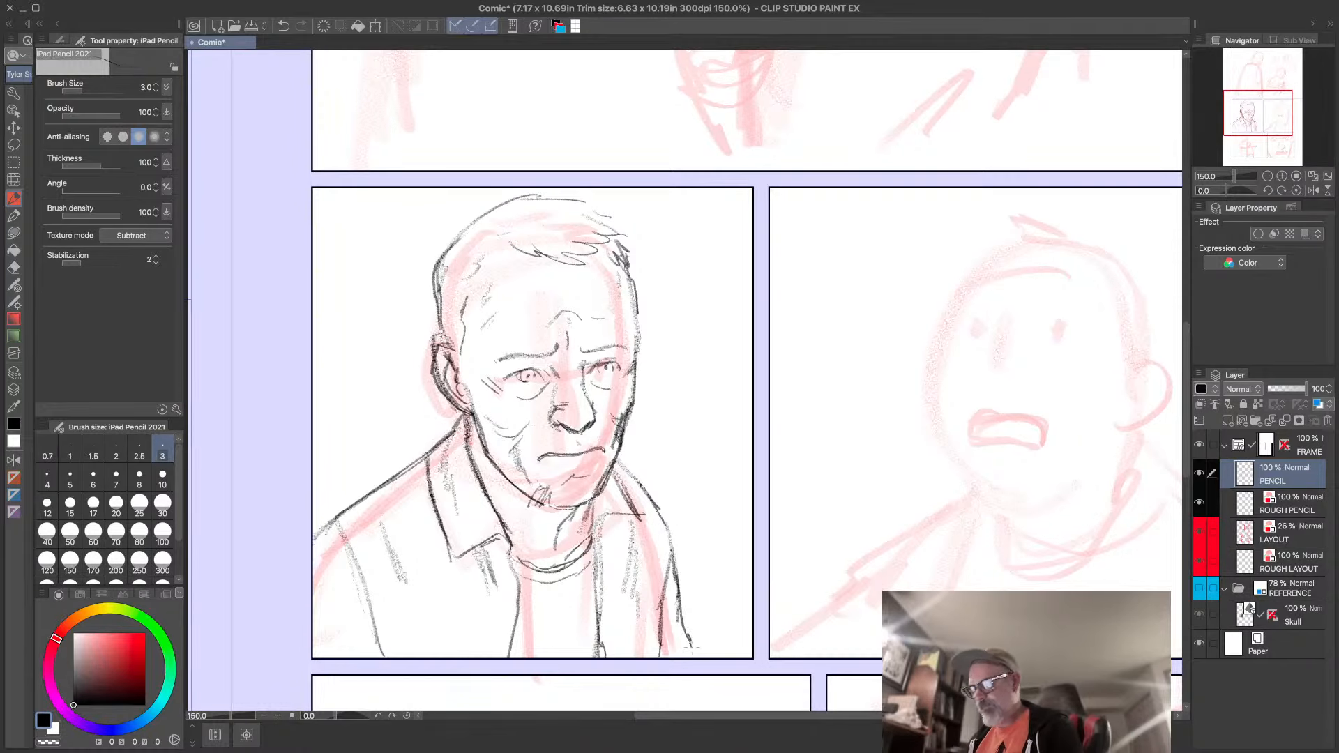
- Pencil the nose, nostrils and small round eyes of the shocked figure in the adjacent panel, using black
{"action": "key", "text": "x"}
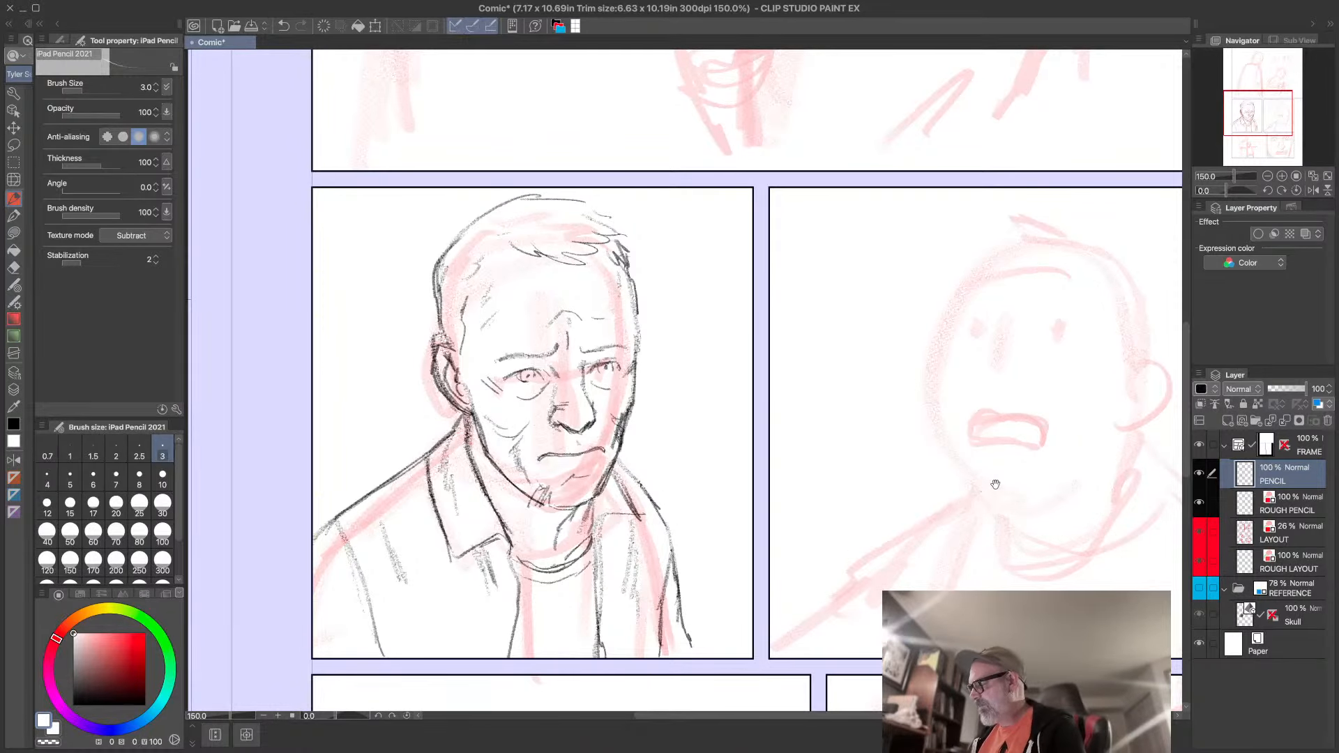
{"action": "left_click_drag", "start_coordinate": [996, 479], "coordinate": [697, 547]}
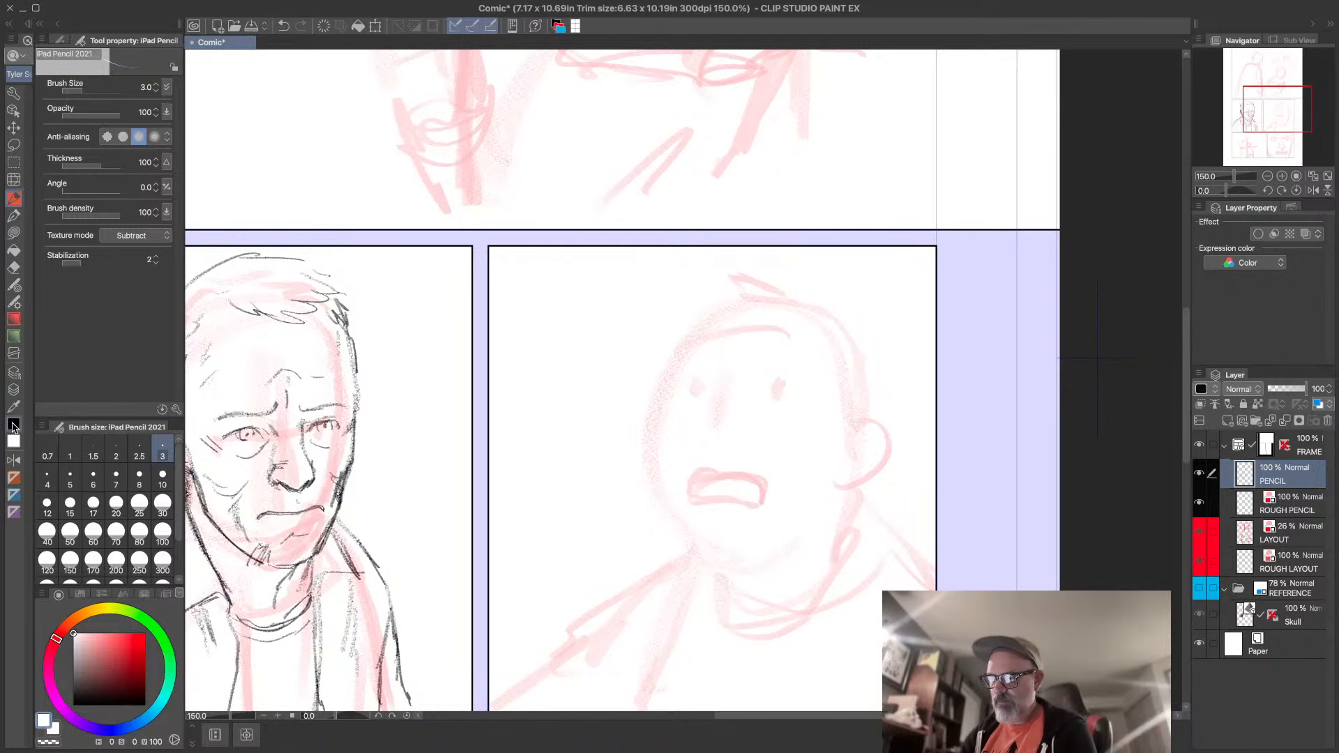
{"action": "key", "text": "x"}
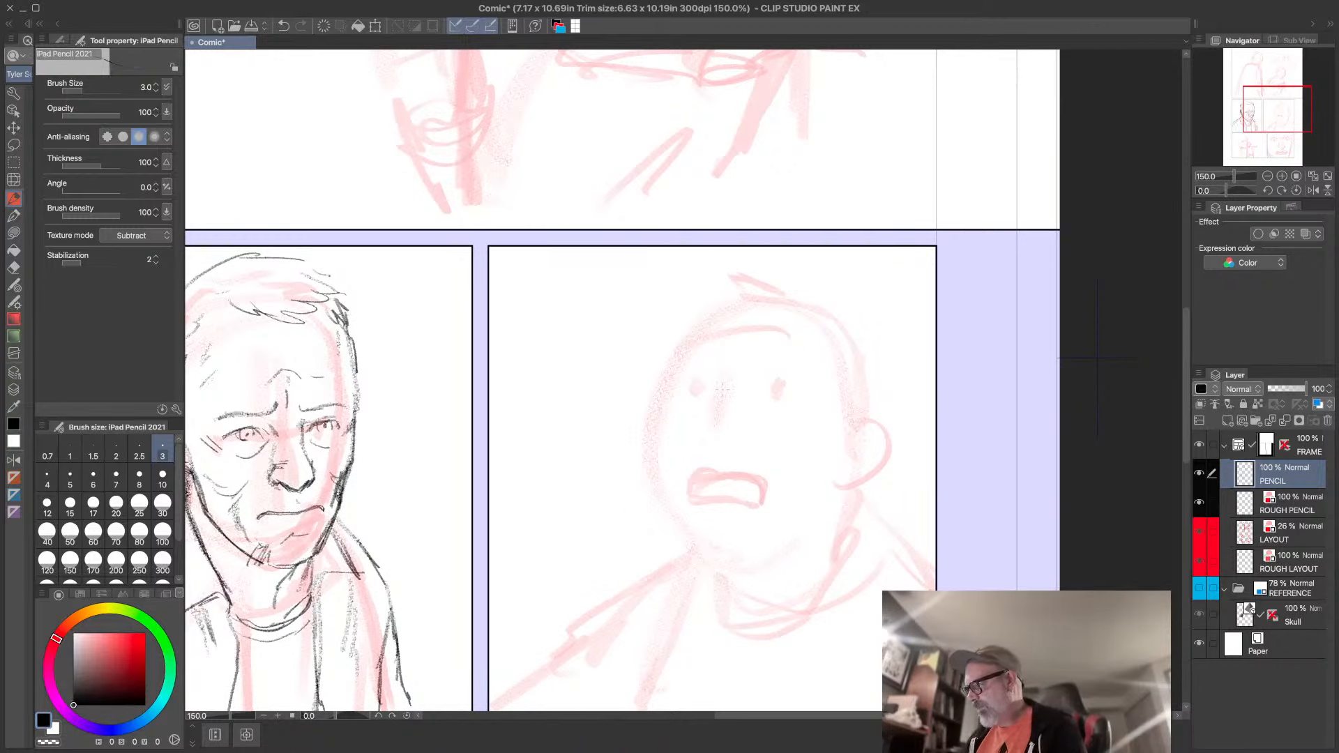
{"action": "mouse_move", "coordinate": [720, 366]}
{"action": "left_mouse_down"}
{"action": "mouse_move", "coordinate": [700, 429]}
{"action": "mouse_move", "coordinate": [720, 387]}
{"action": "mouse_move", "coordinate": [706, 430]}
{"action": "mouse_move", "coordinate": [735, 428]}
{"action": "mouse_move", "coordinate": [746, 358]}
{"action": "mouse_move", "coordinate": [725, 362]}
{"action": "mouse_move", "coordinate": [783, 394]}
{"action": "left_mouse_up"}
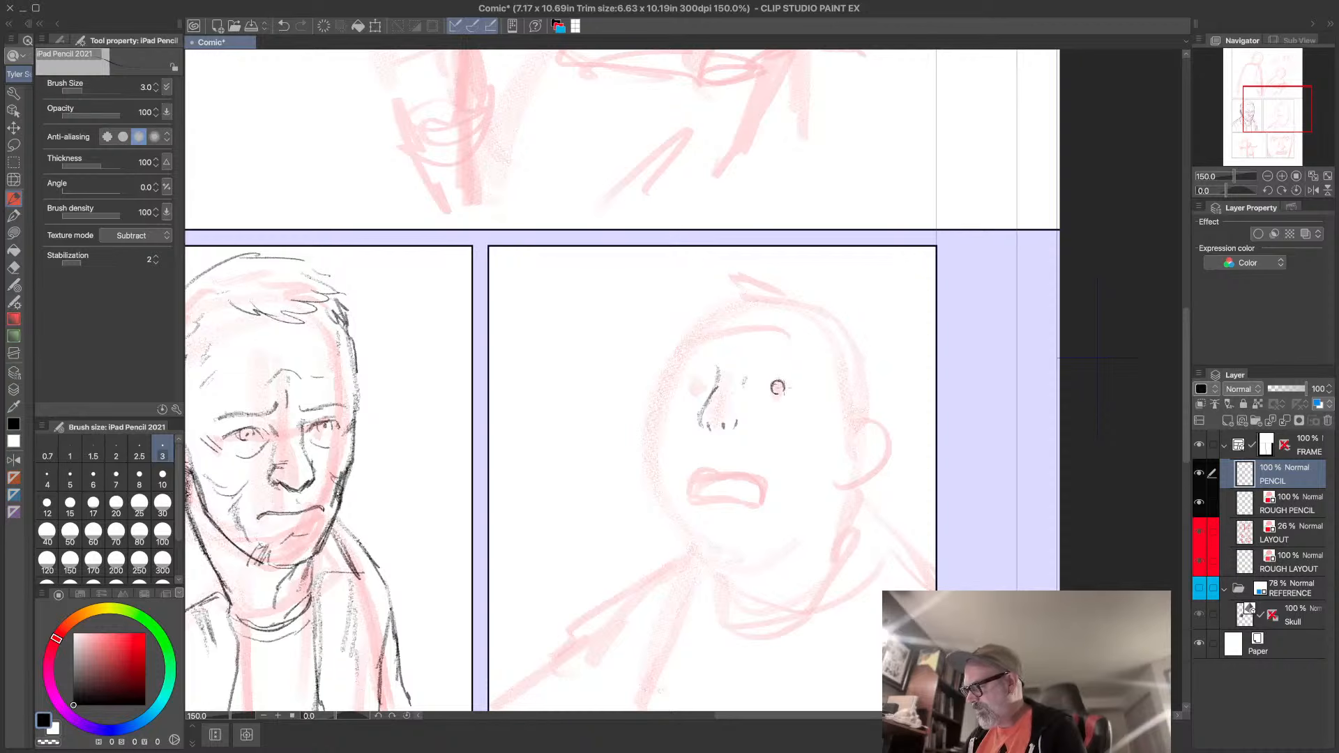
{"action": "left_click_drag", "start_coordinate": [697, 381], "coordinate": [699, 390]}
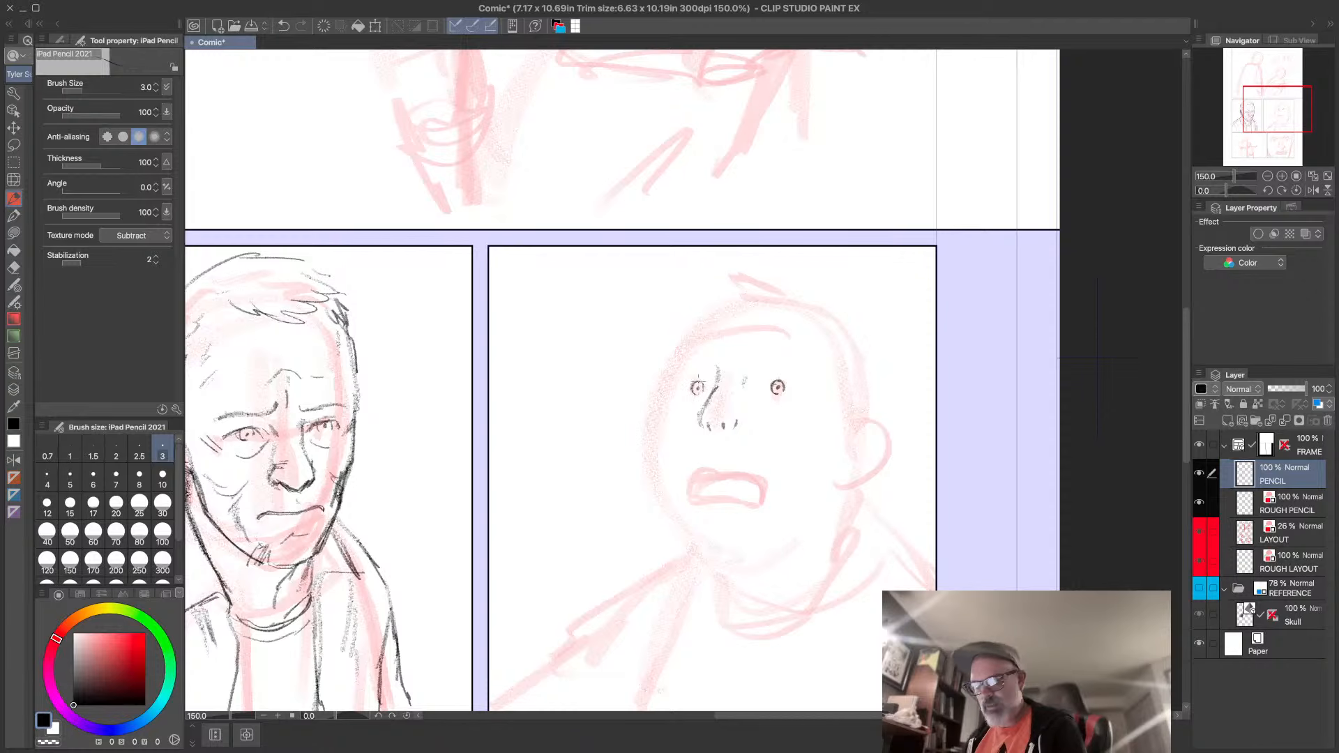
- Add a small eyebrow arc above the shocked figure's eye on the far side of the nose from the ear
{"action": "scroll", "coordinate": [806, 472], "scroll_direction": "down", "scroll_amount": 2}
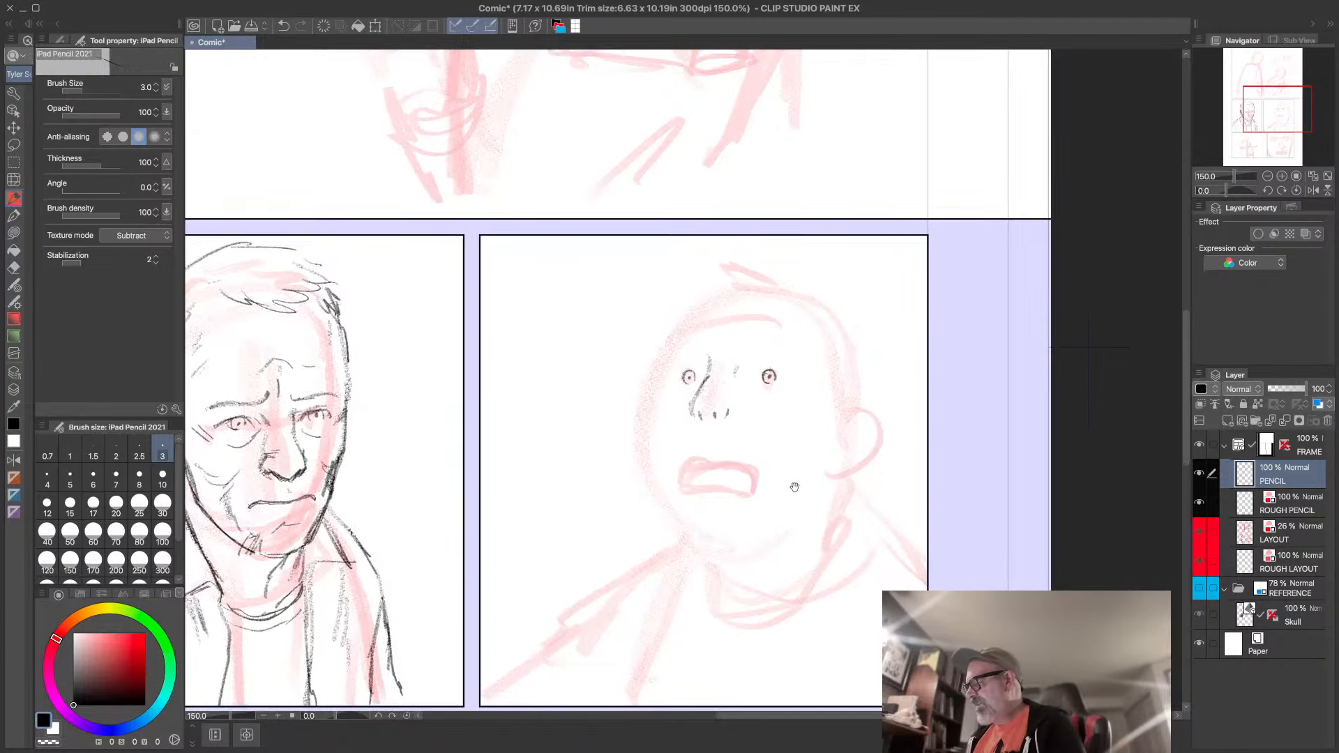
{"action": "scroll", "coordinate": [805, 472], "scroll_direction": "right", "scroll_amount": 2}
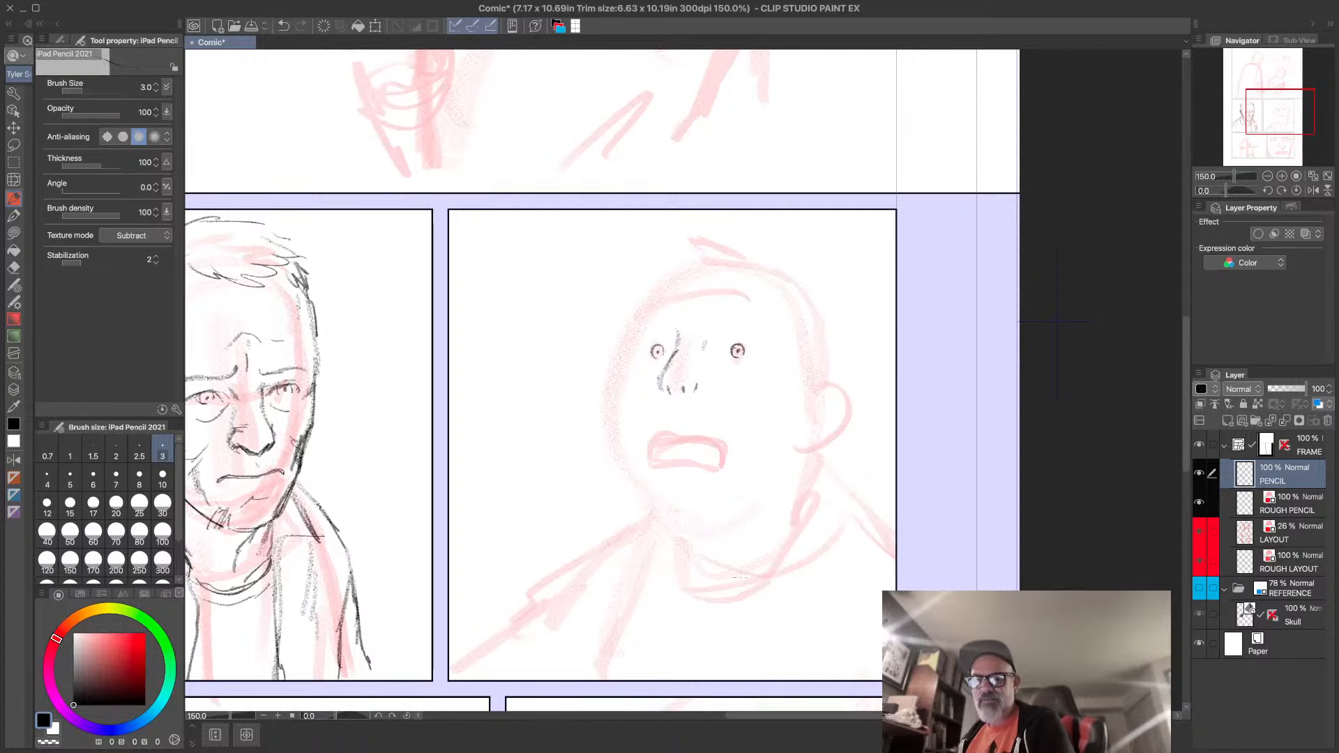
{"action": "scroll", "coordinate": [739, 579], "scroll_direction": "down", "scroll_amount": 4}
{"action": "scroll", "coordinate": [741, 579], "scroll_direction": "up", "scroll_amount": 2}
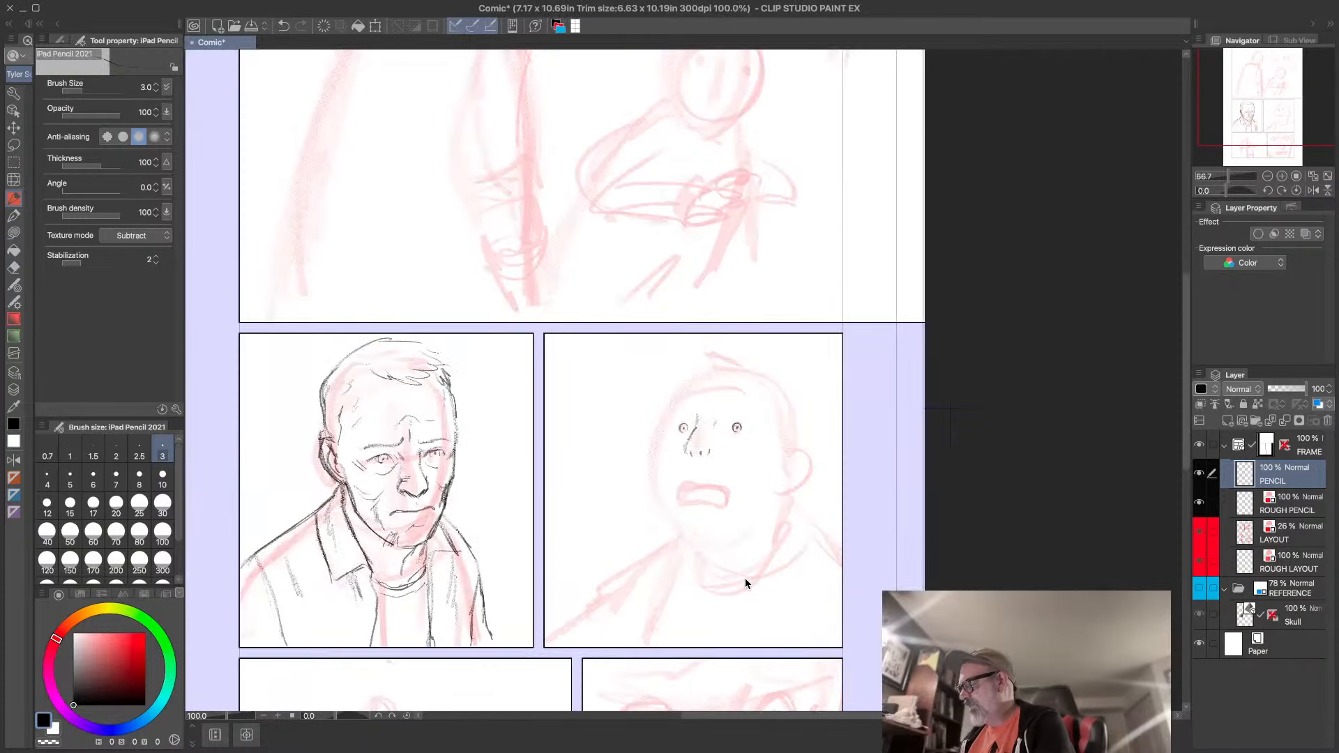
{"action": "scroll", "coordinate": [745, 582], "scroll_direction": "up", "scroll_amount": 2}
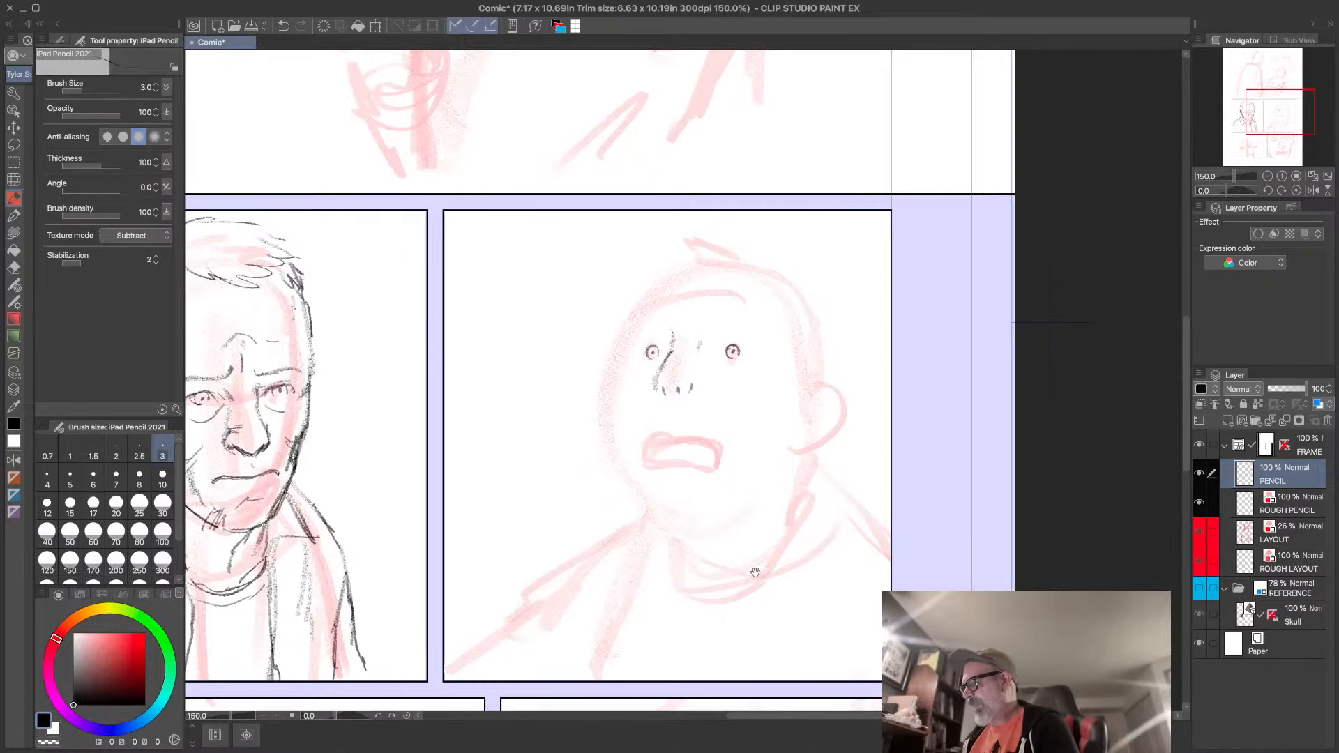
{"action": "scroll", "coordinate": [753, 568], "scroll_direction": "down", "scroll_amount": 2}
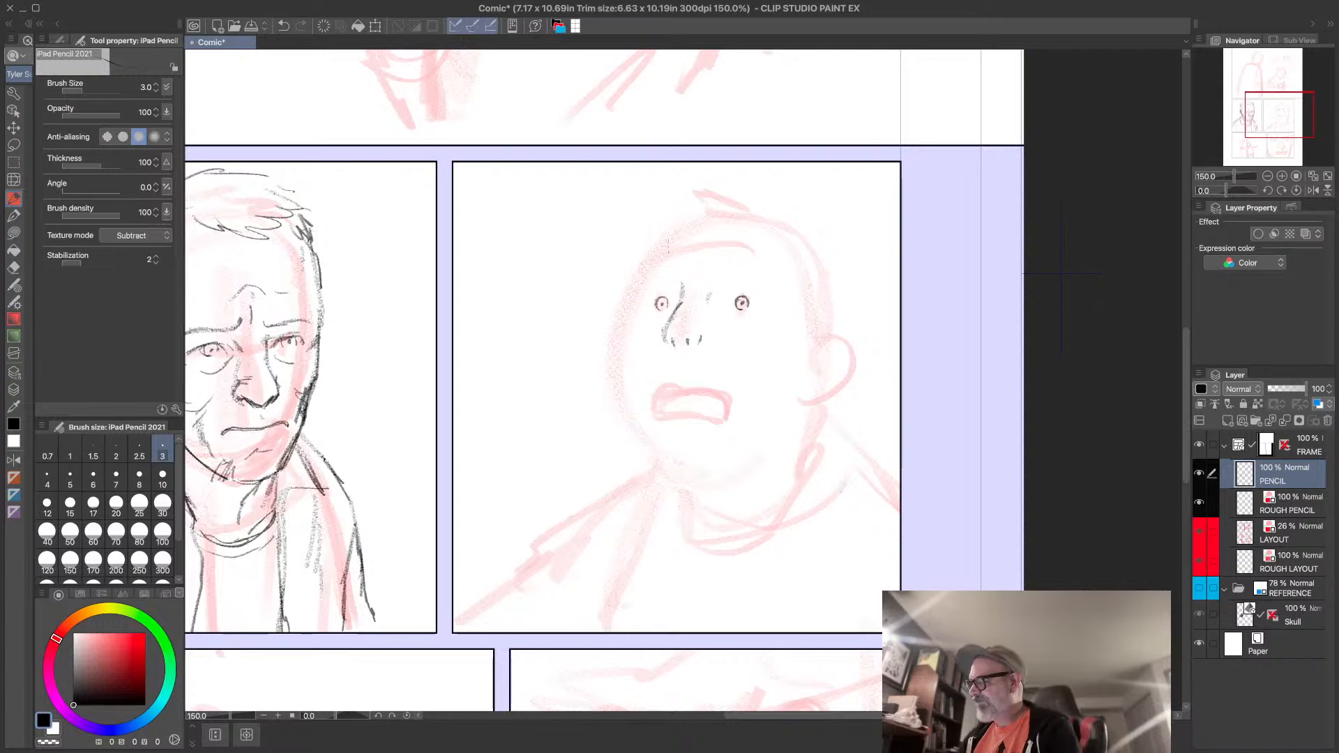
{"action": "left_click_drag", "start_coordinate": [652, 272], "coordinate": [664, 268]}
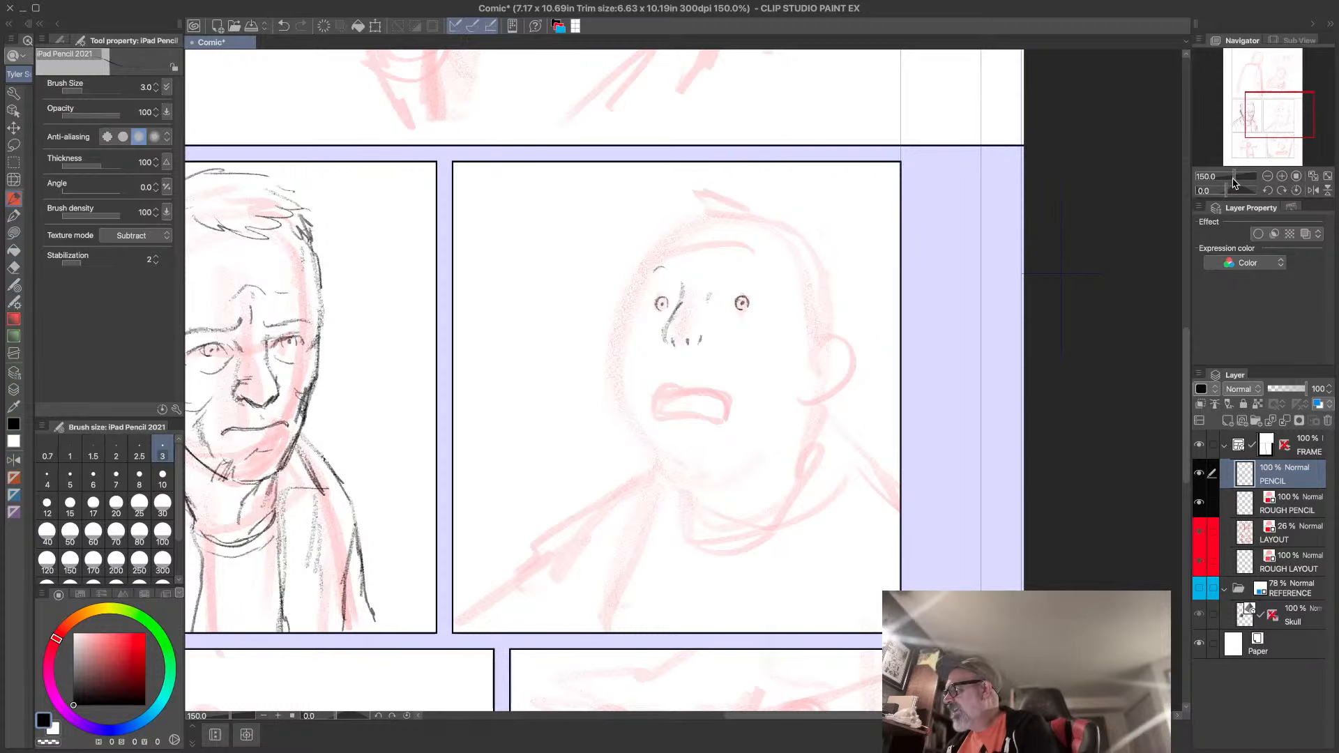
- Draw curved eyelids and under-eye lines around both of the shocked figure's round eyes
{"action": "left_click_drag", "start_coordinate": [1234, 182], "coordinate": [1241, 182]}
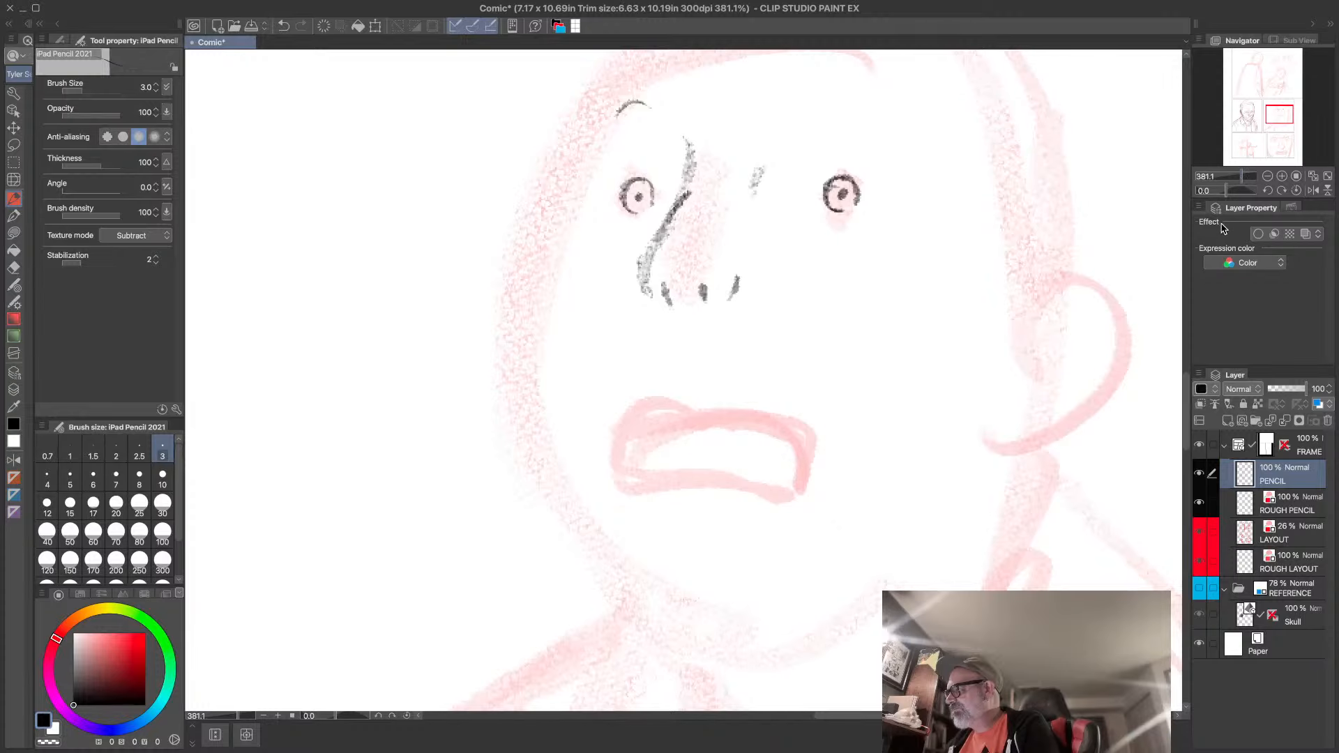
{"action": "scroll", "coordinate": [970, 259], "scroll_direction": "down", "scroll_amount": 3}
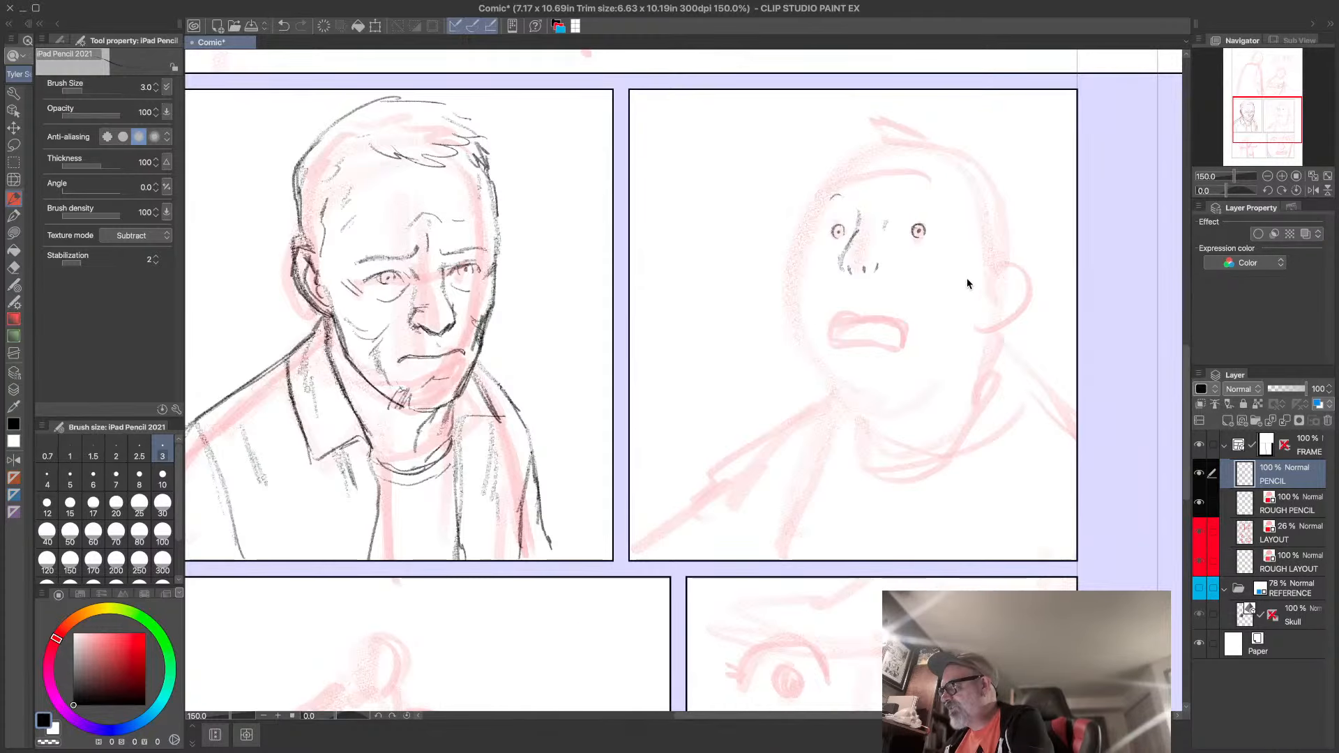
{"action": "left_click_drag", "start_coordinate": [1235, 182], "coordinate": [1243, 182]}
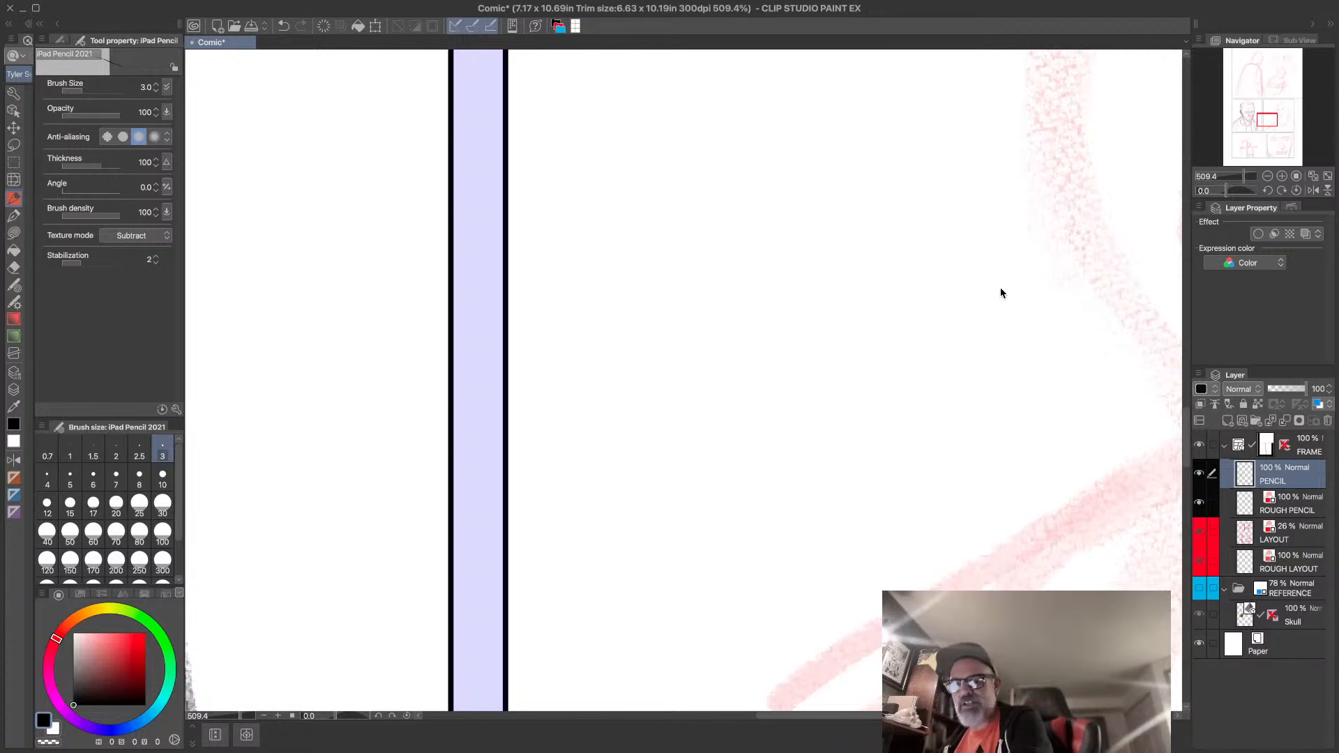
{"action": "scroll", "coordinate": [999, 296], "scroll_direction": "down", "scroll_amount": 4}
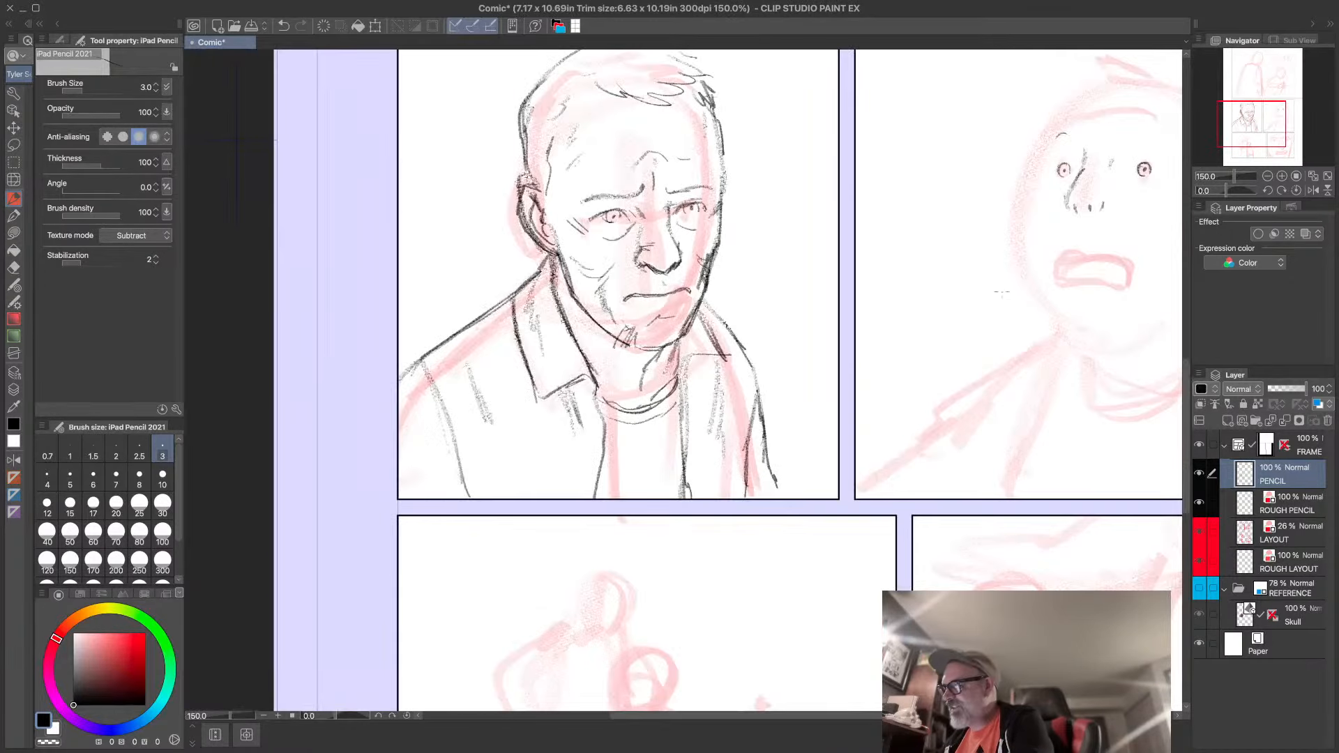
{"action": "mouse_move", "coordinate": [1056, 266]}
{"action": "left_mouse_down"}
{"action": "mouse_move", "coordinate": [774, 328]}
{"action": "mouse_move", "coordinate": [732, 381]}
{"action": "left_mouse_up"}
{"action": "left_click_drag", "start_coordinate": [857, 398], "coordinate": [813, 430]}
{"action": "left_click_drag", "start_coordinate": [765, 309], "coordinate": [791, 322]}
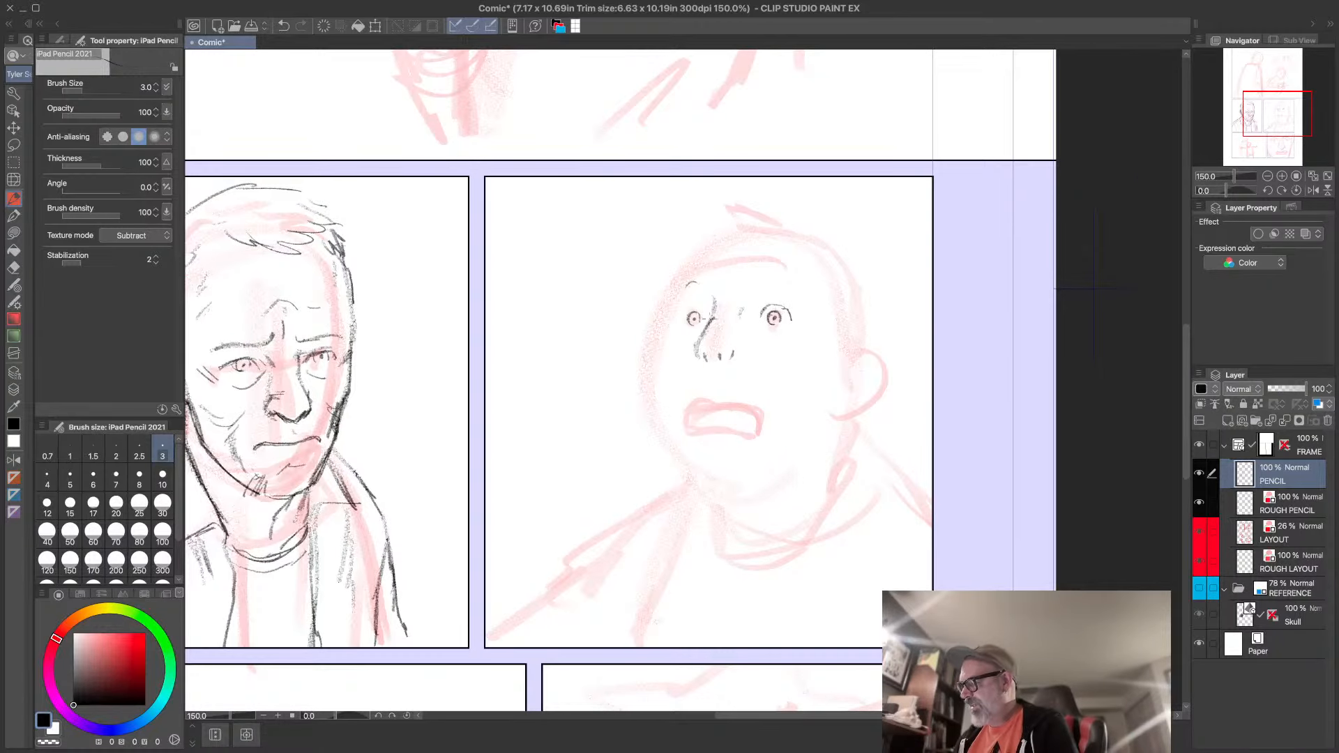
{"action": "left_click_drag", "start_coordinate": [691, 306], "coordinate": [685, 321]}
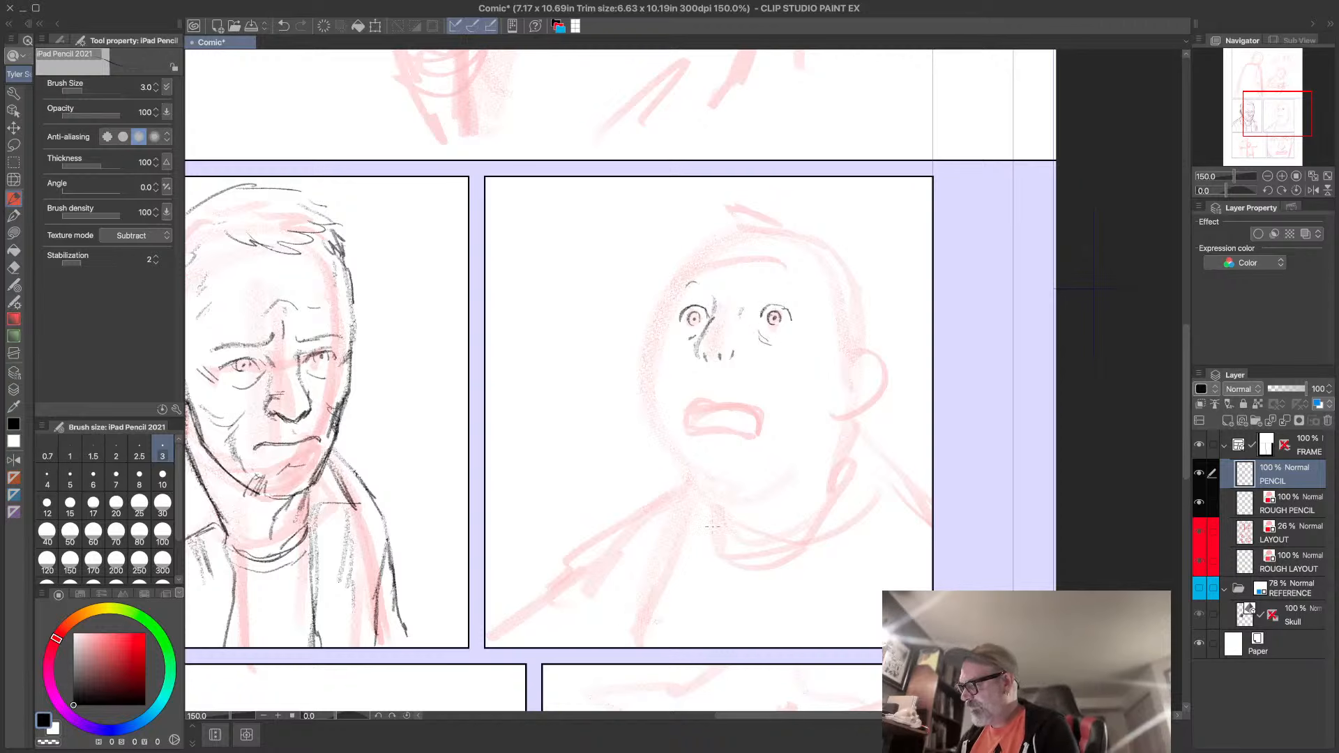
- Draw the shocked figure's open mouth with teeth, shaded interior and lower lip, and outline the cheek, jaw and chin
{"action": "mouse_move", "coordinate": [683, 387]}
{"action": "left_mouse_down"}
{"action": "mouse_move", "coordinate": [679, 408]}
{"action": "mouse_move", "coordinate": [733, 385]}
{"action": "mouse_move", "coordinate": [679, 417]}
{"action": "mouse_move", "coordinate": [751, 416]}
{"action": "mouse_move", "coordinate": [695, 417]}
{"action": "mouse_move", "coordinate": [722, 387]}
{"action": "mouse_move", "coordinate": [744, 388]}
{"action": "mouse_move", "coordinate": [751, 411]}
{"action": "mouse_move", "coordinate": [731, 396]}
{"action": "mouse_move", "coordinate": [740, 409]}
{"action": "mouse_move", "coordinate": [685, 415]}
{"action": "mouse_move", "coordinate": [742, 400]}
{"action": "left_mouse_up"}
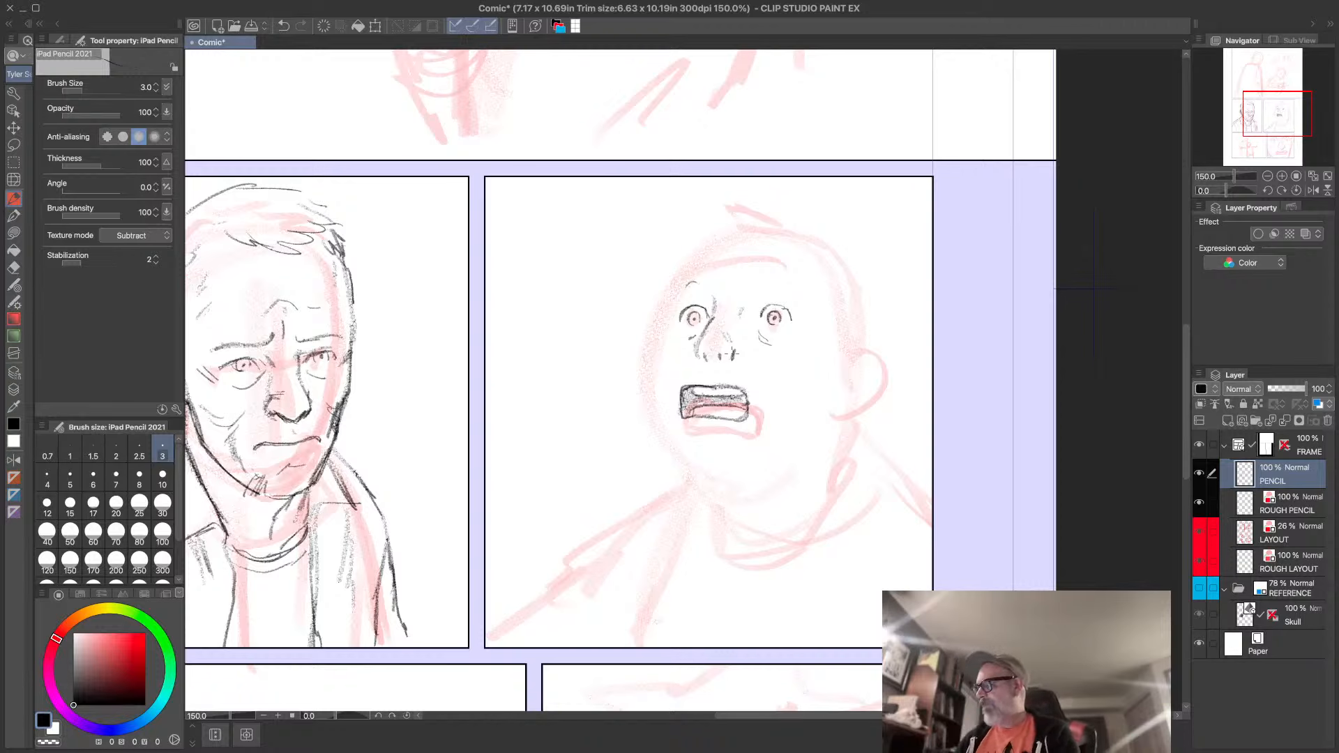
{"action": "left_click_drag", "start_coordinate": [693, 427], "coordinate": [761, 417]}
{"action": "left_click_drag", "start_coordinate": [676, 379], "coordinate": [673, 400]}
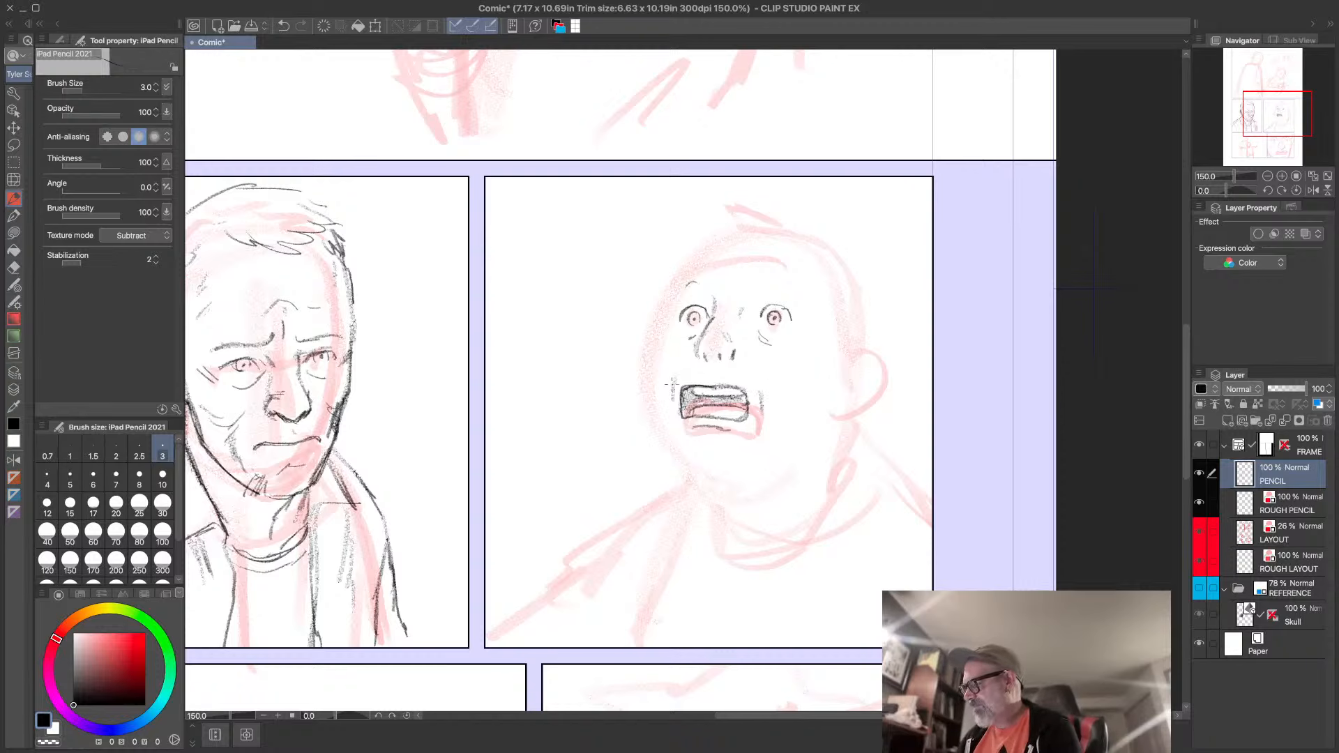
{"action": "mouse_move", "coordinate": [667, 292]}
{"action": "left_mouse_down"}
{"action": "mouse_move", "coordinate": [647, 366]}
{"action": "mouse_move", "coordinate": [671, 452]}
{"action": "mouse_move", "coordinate": [699, 475]}
{"action": "mouse_move", "coordinate": [742, 485]}
{"action": "mouse_move", "coordinate": [768, 463]}
{"action": "left_mouse_up"}
{"action": "left_click_drag", "start_coordinate": [675, 457], "coordinate": [706, 482]}
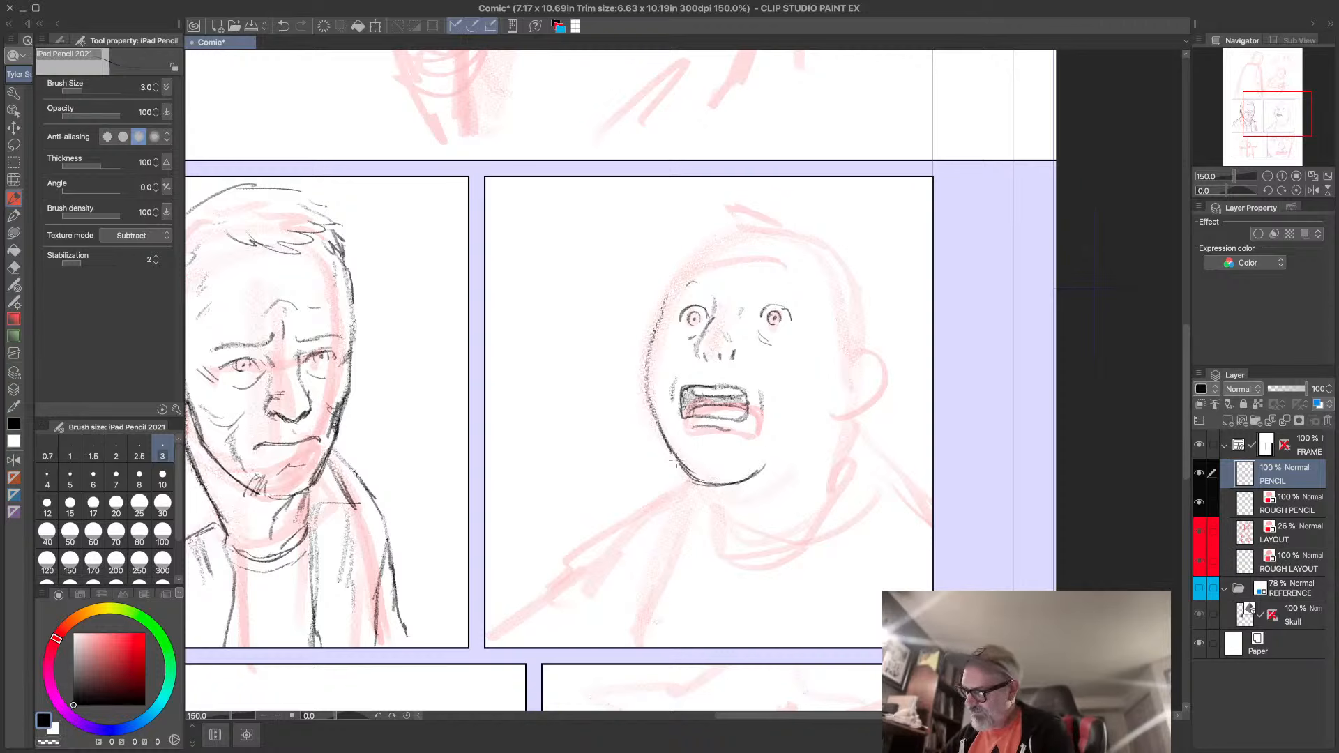
- Outline the far side of the shocked figure's forehead and draw both raised, arched eyebrows
{"action": "mouse_move", "coordinate": [657, 427]}
{"action": "left_mouse_down"}
{"action": "mouse_move", "coordinate": [690, 475]}
{"action": "mouse_move", "coordinate": [661, 427]}
{"action": "mouse_move", "coordinate": [641, 329]}
{"action": "mouse_move", "coordinate": [726, 233]}
{"action": "left_mouse_up"}
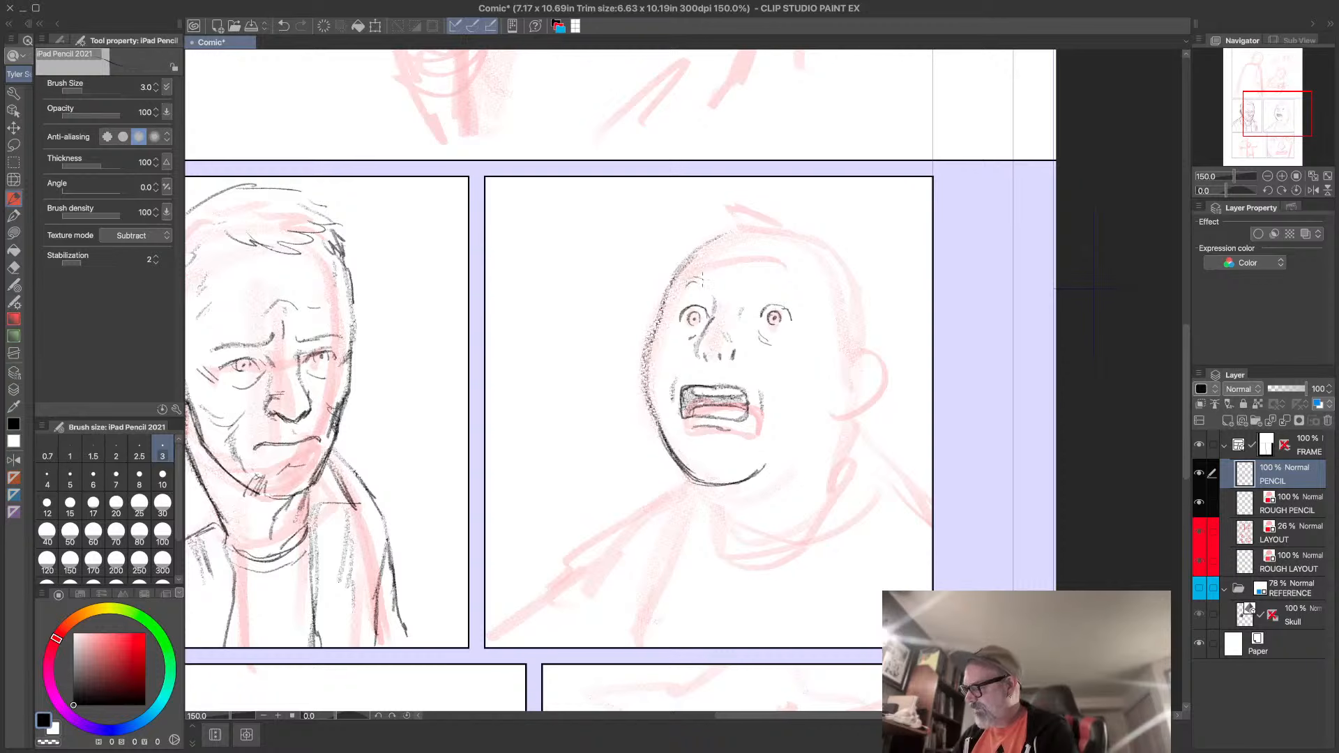
{"action": "left_click_drag", "start_coordinate": [695, 280], "coordinate": [704, 286]}
{"action": "left_click_drag", "start_coordinate": [683, 282], "coordinate": [773, 280]}
{"action": "left_click_drag", "start_coordinate": [772, 281], "coordinate": [792, 282]}
{"action": "left_click_drag", "start_coordinate": [762, 281], "coordinate": [786, 280]}
{"action": "left_click_drag", "start_coordinate": [692, 283], "coordinate": [706, 269]}
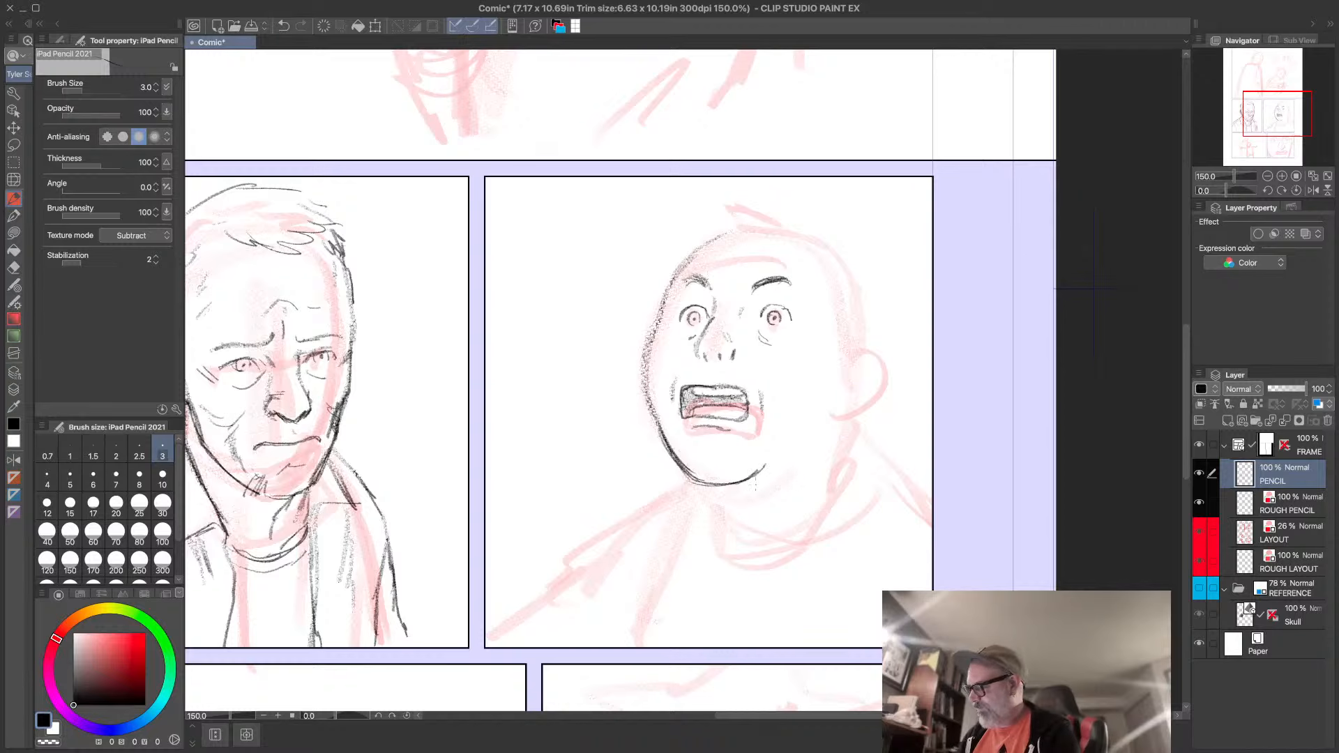
- Draw the shocked figure's ear with inner folds and the heavy double chin running from the ear down to the neck
{"action": "left_click_drag", "start_coordinate": [764, 475], "coordinate": [732, 482]}
{"action": "mouse_move", "coordinate": [852, 361]}
{"action": "left_mouse_down"}
{"action": "mouse_move", "coordinate": [880, 385]}
{"action": "mouse_move", "coordinate": [834, 416]}
{"action": "mouse_move", "coordinate": [880, 394]}
{"action": "mouse_move", "coordinate": [837, 416]}
{"action": "left_mouse_up"}
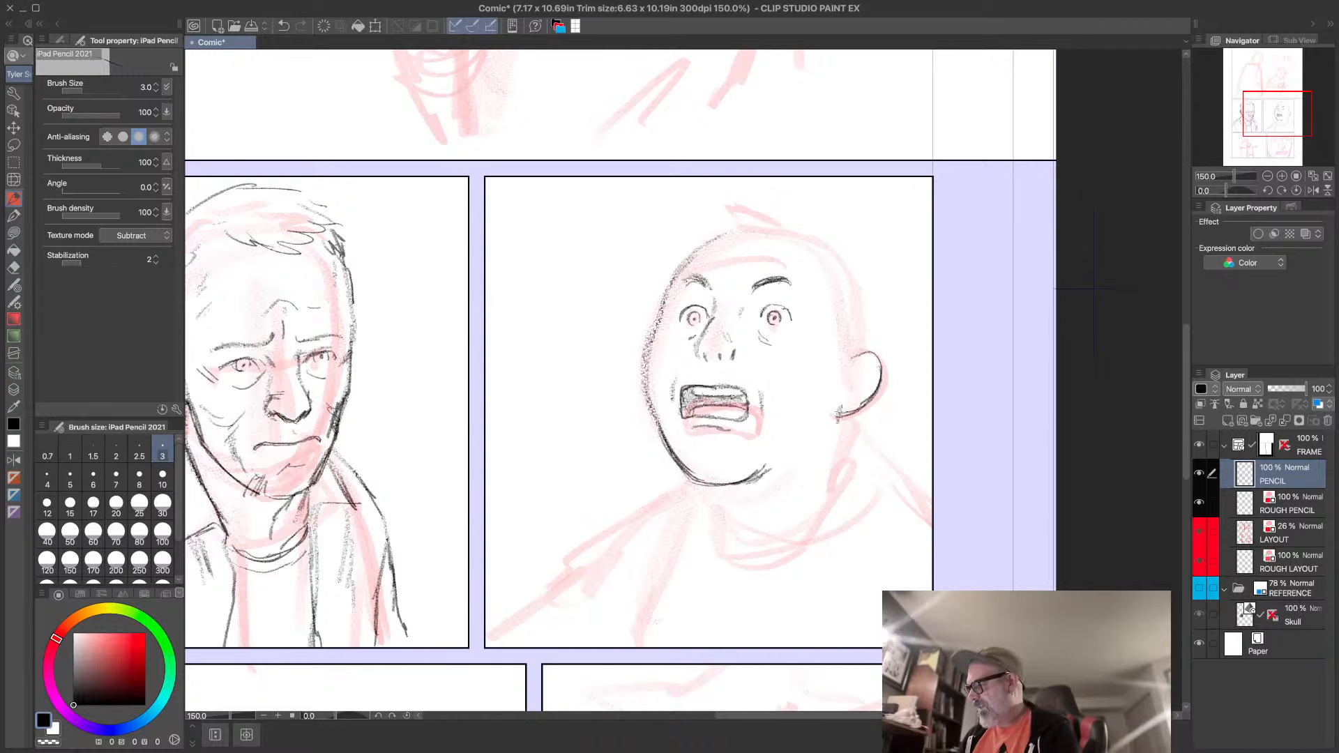
{"action": "left_click_drag", "start_coordinate": [701, 486], "coordinate": [756, 531]}
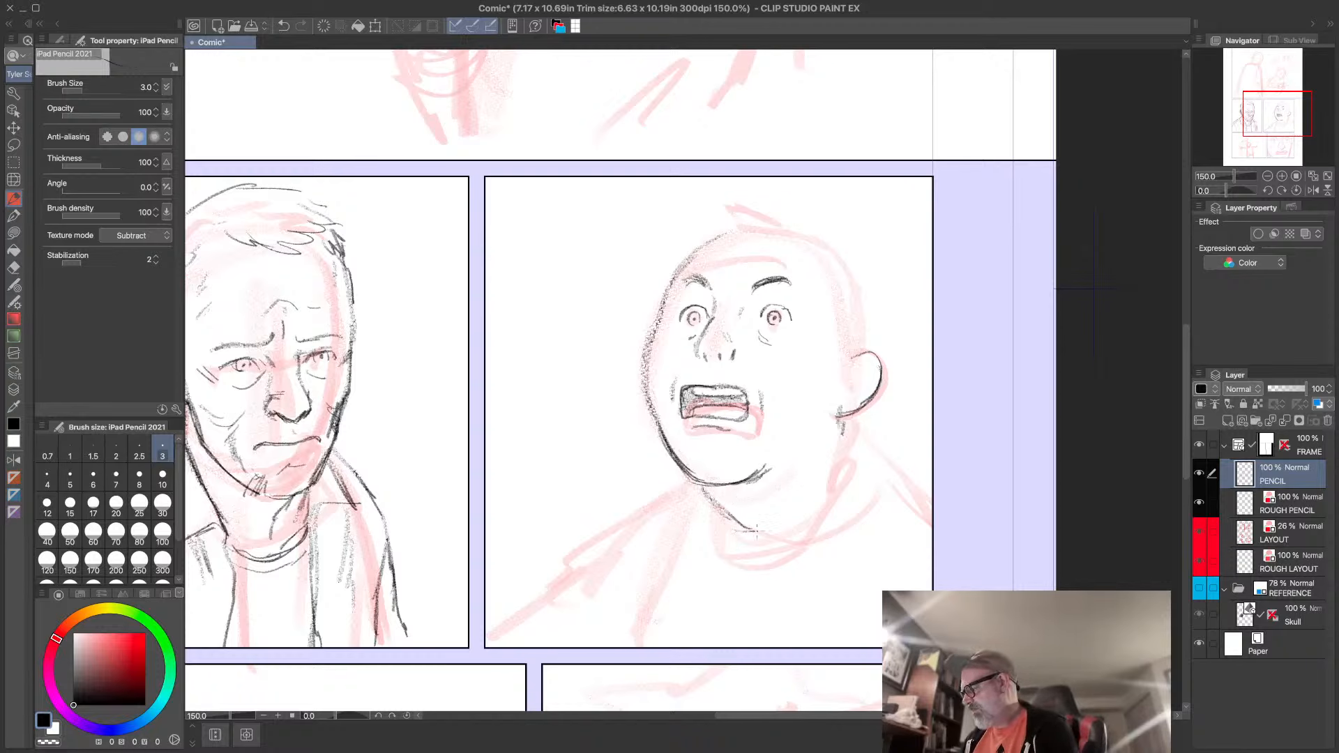
{"action": "mouse_move", "coordinate": [849, 416]}
{"action": "left_mouse_down"}
{"action": "mouse_move", "coordinate": [836, 482]}
{"action": "mouse_move", "coordinate": [766, 548]}
{"action": "left_mouse_up"}
{"action": "mouse_move", "coordinate": [698, 491]}
{"action": "left_mouse_down"}
{"action": "mouse_move", "coordinate": [725, 546]}
{"action": "mouse_move", "coordinate": [790, 538]}
{"action": "mouse_move", "coordinate": [833, 492]}
{"action": "mouse_move", "coordinate": [854, 418]}
{"action": "mouse_move", "coordinate": [836, 401]}
{"action": "mouse_move", "coordinate": [865, 356]}
{"action": "left_mouse_up"}
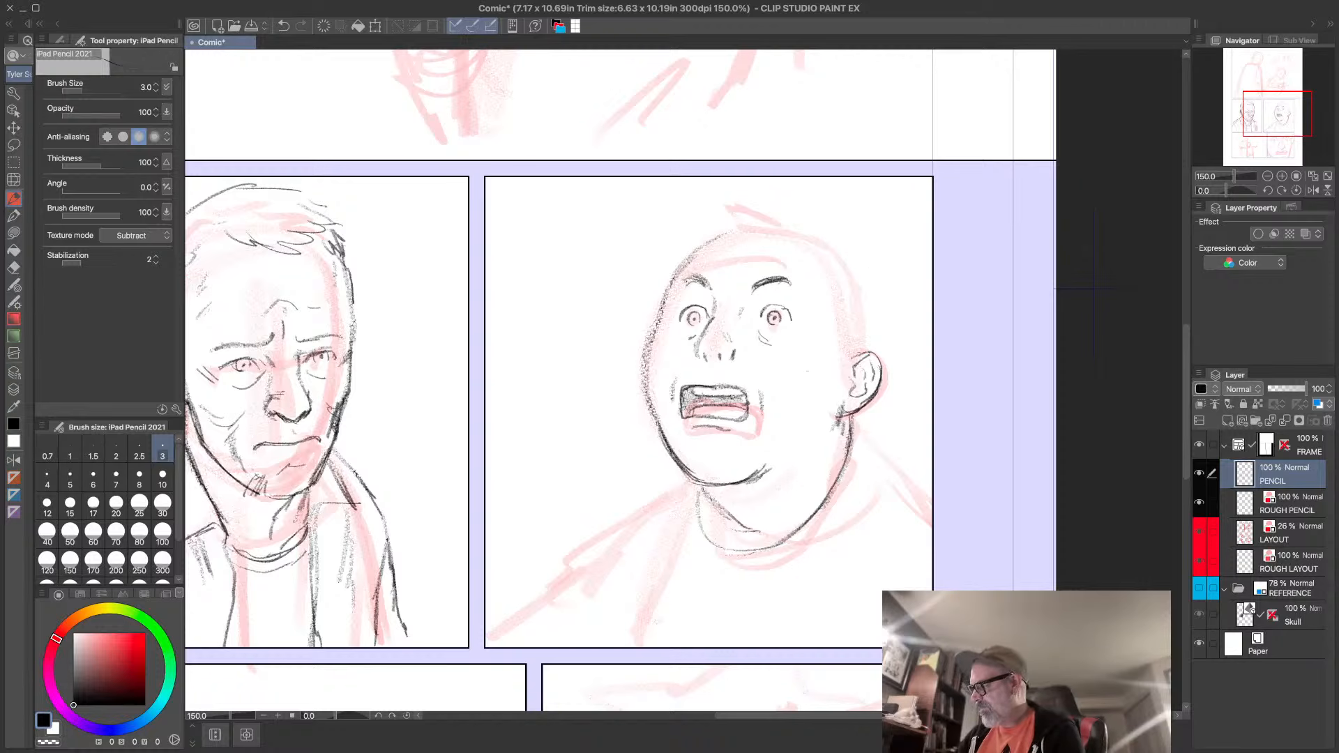
- Outline the top and back of the shocked figure's head, adding short spiky hair and hairline strokes above the ear
{"action": "left_click_drag", "start_coordinate": [869, 320], "coordinate": [865, 348]}
{"action": "mouse_move", "coordinate": [723, 228]}
{"action": "left_mouse_down"}
{"action": "mouse_move", "coordinate": [758, 209]}
{"action": "mouse_move", "coordinate": [848, 258]}
{"action": "mouse_move", "coordinate": [840, 239]}
{"action": "mouse_move", "coordinate": [868, 347]}
{"action": "left_mouse_up"}
{"action": "left_click_drag", "start_coordinate": [707, 230], "coordinate": [736, 219]}
{"action": "left_click_drag", "start_coordinate": [705, 237], "coordinate": [788, 236]}
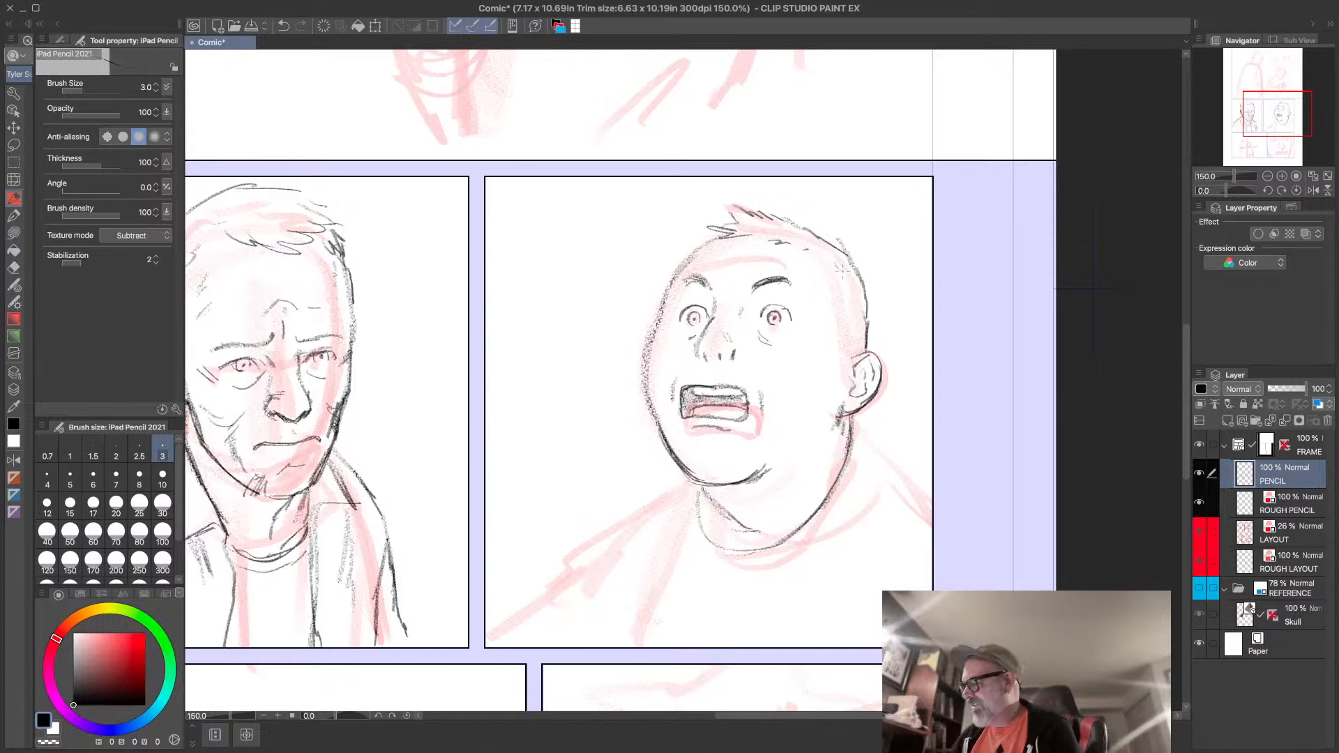
{"action": "mouse_move", "coordinate": [837, 275]}
{"action": "left_mouse_down"}
{"action": "mouse_move", "coordinate": [848, 334]}
{"action": "mouse_move", "coordinate": [839, 302]}
{"action": "left_mouse_up"}
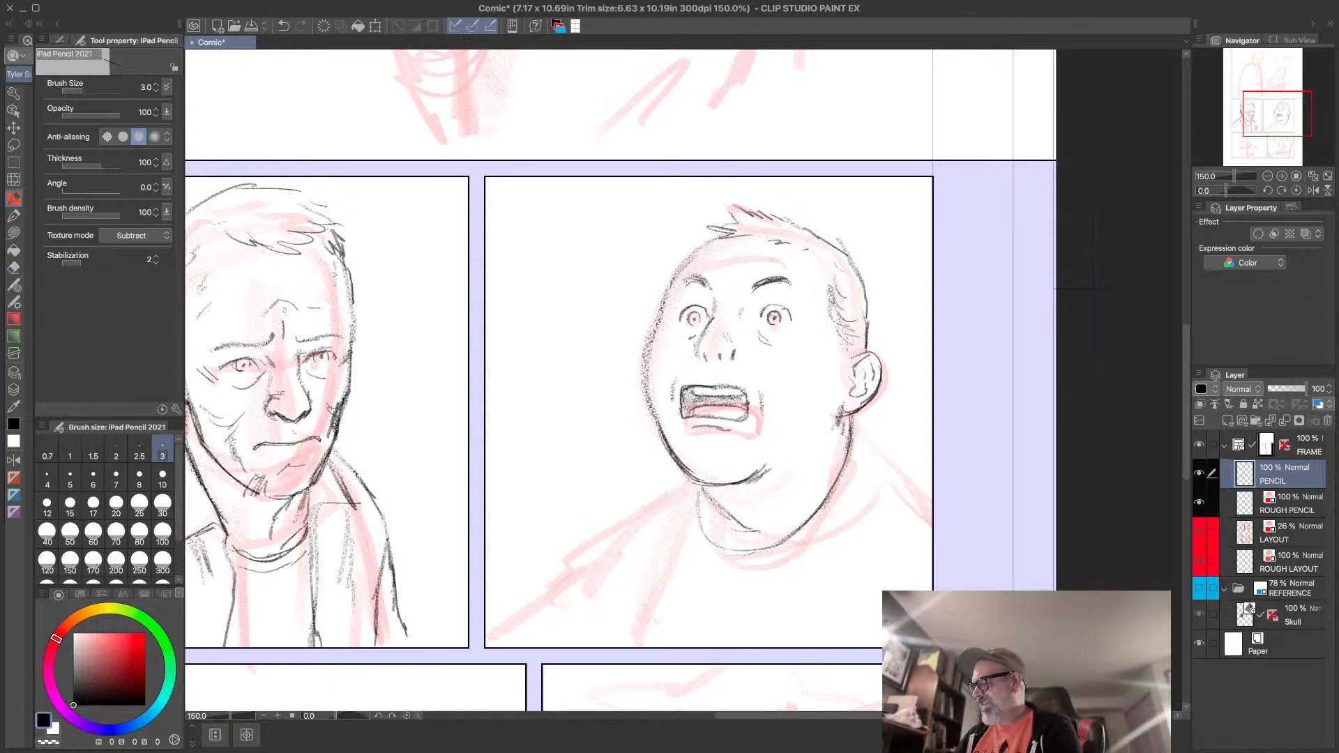
- Darken the outline of the shocked figure's far cheek, temple and forehead up to the hair
{"action": "left_click_drag", "start_coordinate": [658, 387], "coordinate": [648, 430]}
{"action": "mouse_move", "coordinate": [653, 321]}
{"action": "left_mouse_down"}
{"action": "mouse_move", "coordinate": [673, 278]}
{"action": "mouse_move", "coordinate": [648, 356]}
{"action": "left_mouse_up"}
{"action": "mouse_move", "coordinate": [672, 282]}
{"action": "left_mouse_down"}
{"action": "mouse_move", "coordinate": [652, 334]}
{"action": "mouse_move", "coordinate": [719, 238]}
{"action": "mouse_move", "coordinate": [746, 224]}
{"action": "left_mouse_up"}
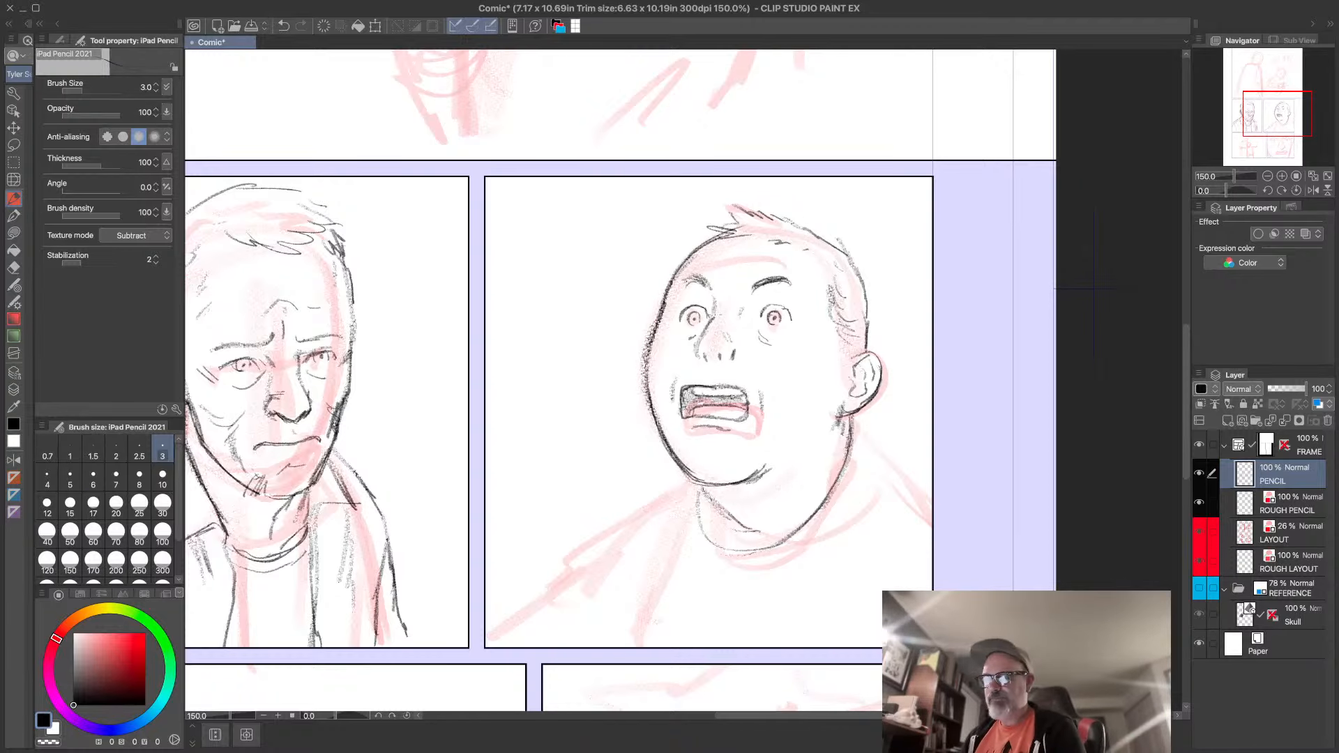
- Mirror the canvas view, lasso the shocked figure's eye nearer the ear and move it slightly down and toward the nose
{"action": "left_click", "coordinate": [14, 461]}
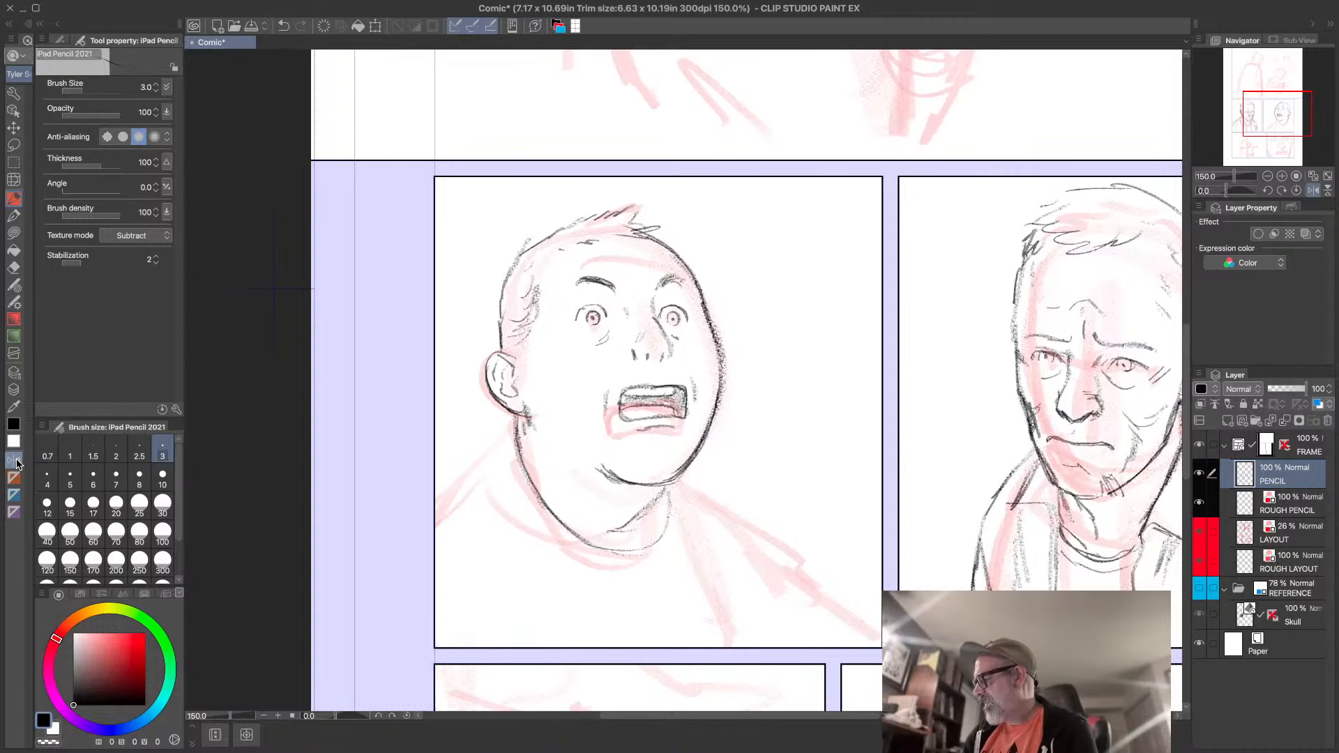
{"action": "left_click", "coordinate": [13, 145]}
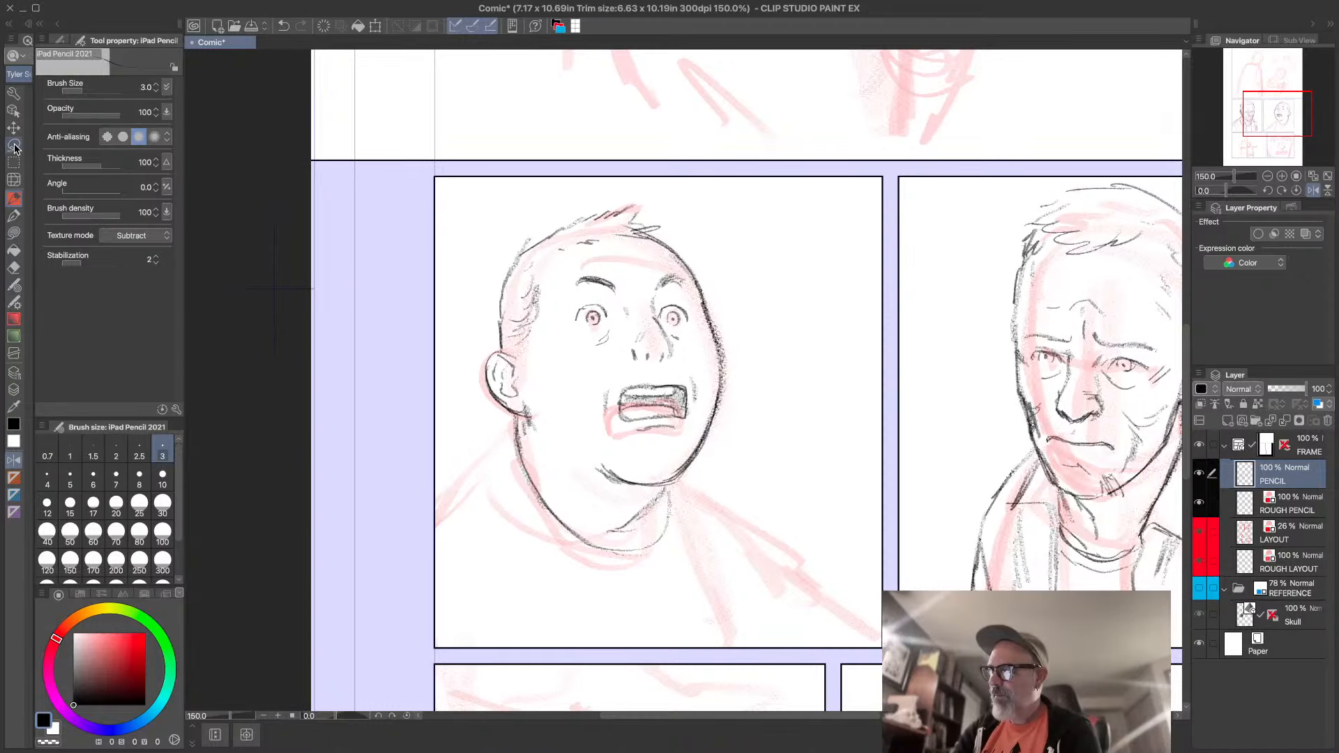
{"action": "left_click", "coordinate": [14, 462]}
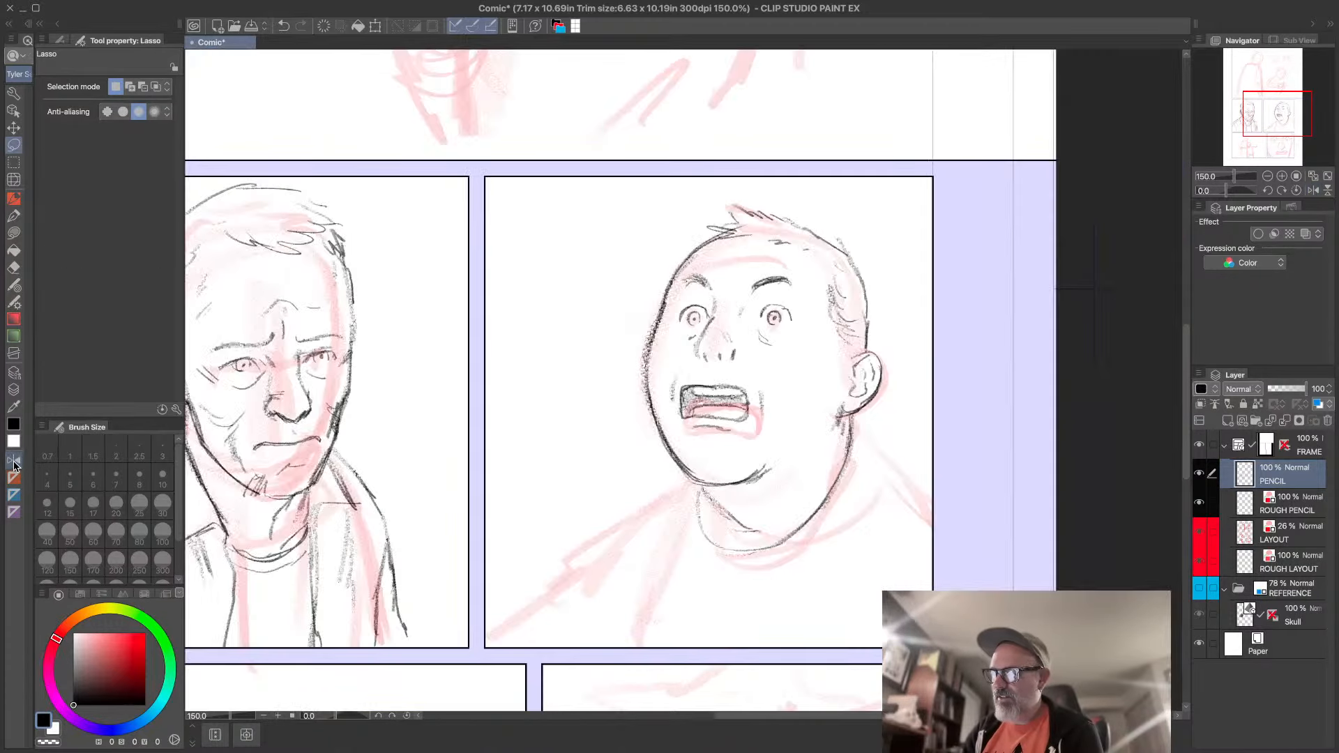
{"action": "left_click", "coordinate": [15, 462]}
{"action": "left_click", "coordinate": [16, 464]}
{"action": "left_click", "coordinate": [16, 464]}
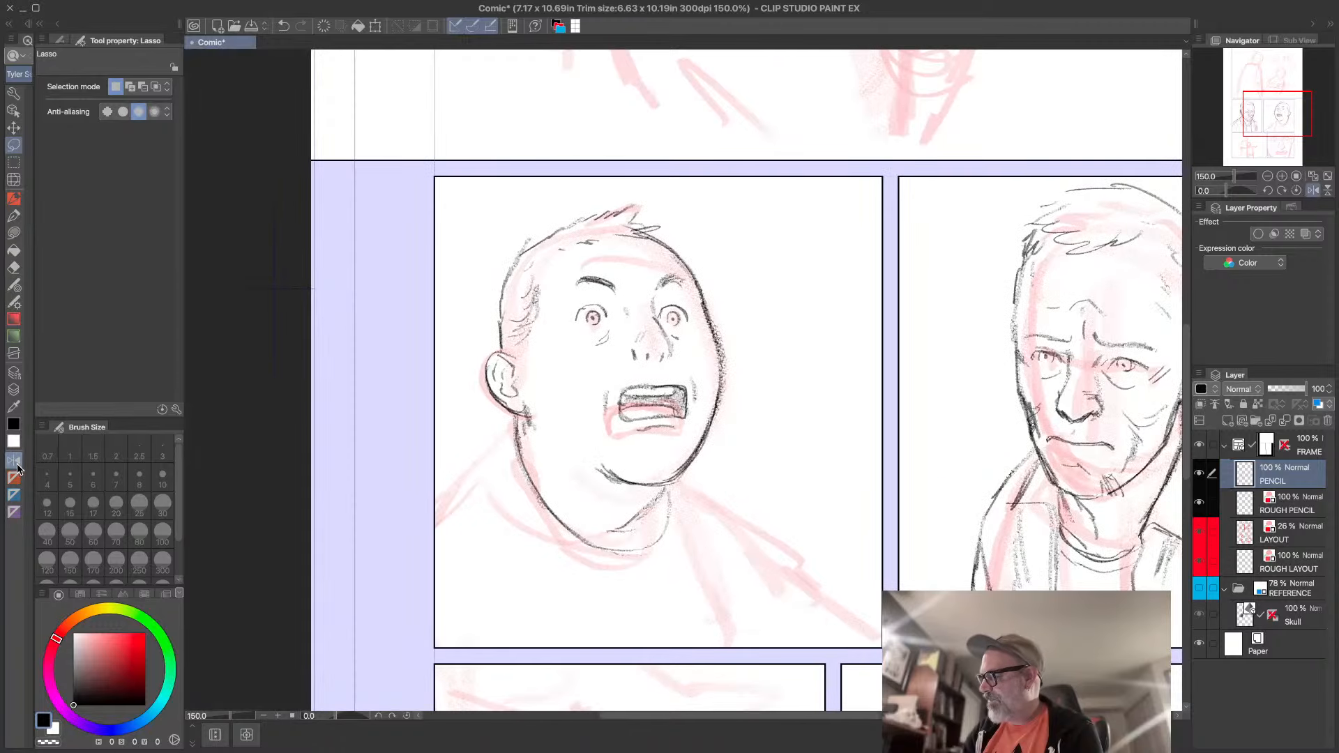
{"action": "mouse_move", "coordinate": [598, 359]}
{"action": "left_mouse_down"}
{"action": "mouse_move", "coordinate": [613, 291]}
{"action": "mouse_move", "coordinate": [584, 286]}
{"action": "mouse_move", "coordinate": [557, 344]}
{"action": "mouse_move", "coordinate": [606, 347]}
{"action": "left_mouse_up"}
{"action": "left_click", "coordinate": [640, 392]}
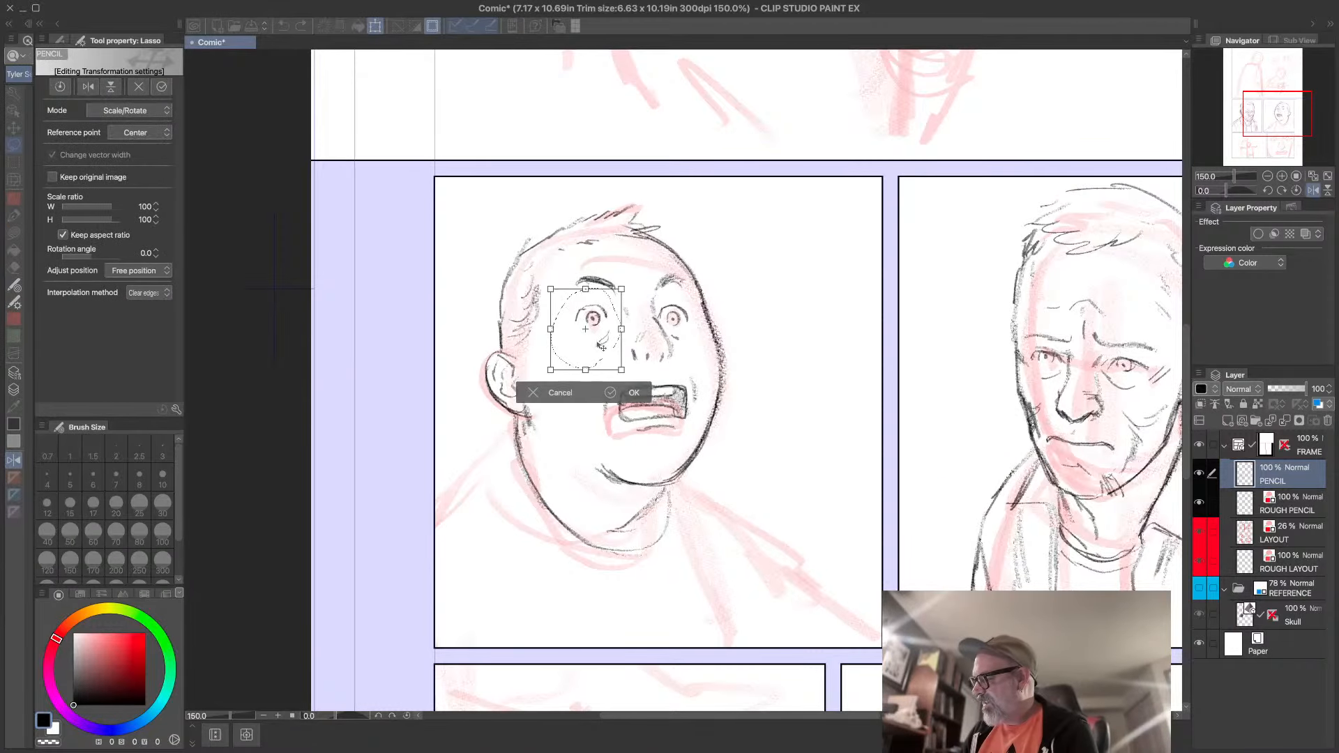
{"action": "left_click_drag", "start_coordinate": [605, 352], "coordinate": [607, 352]}
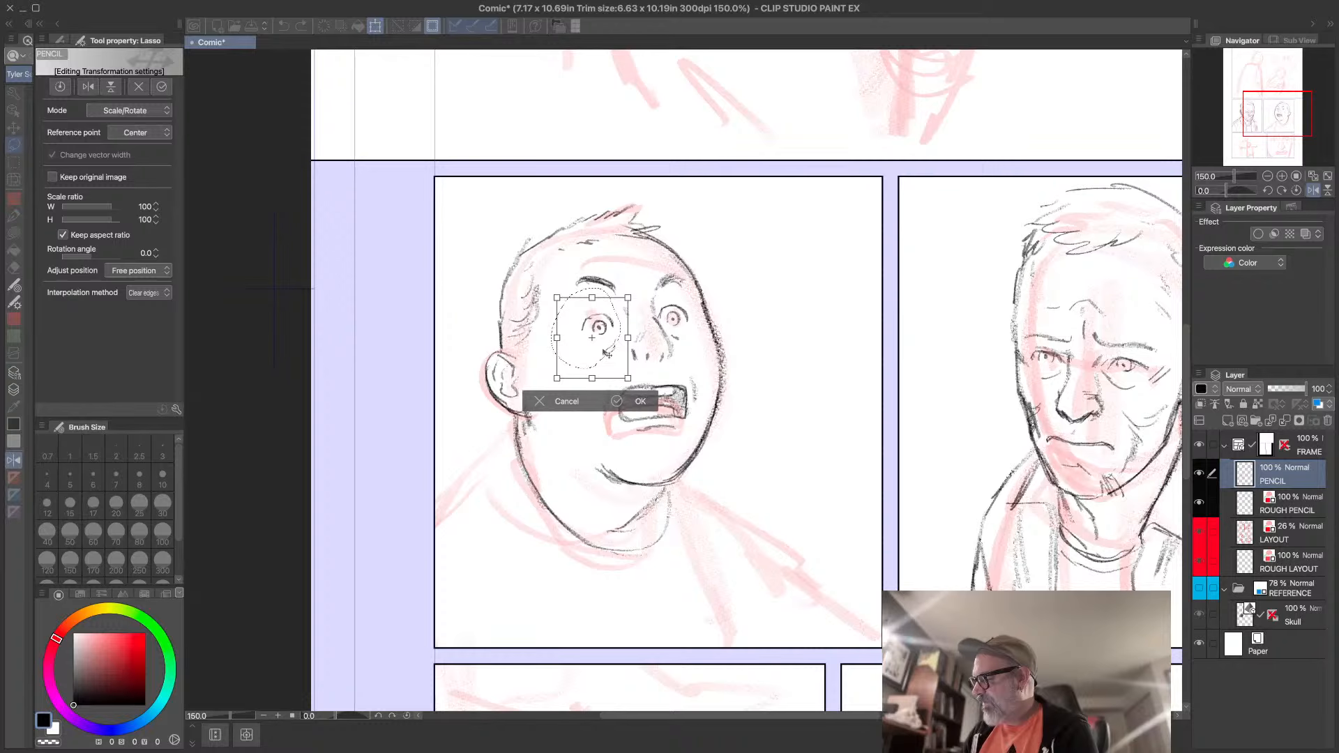
{"action": "left_click", "coordinate": [640, 403]}
{"action": "left_click", "coordinate": [460, 410]}
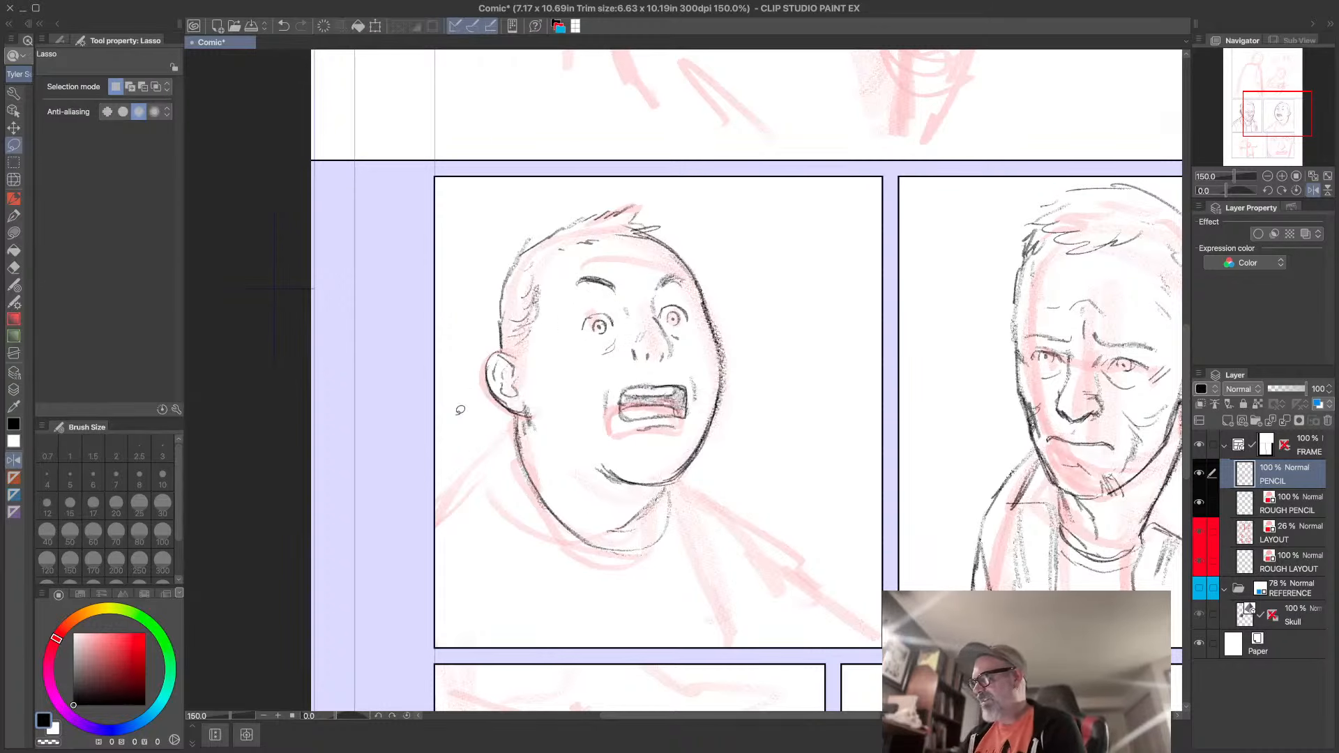
- Return the canvas to its unmirrored view and darken the inner lid line of the repositioned eye with the iPad Pencil brush
{"action": "left_click", "coordinate": [14, 460]}
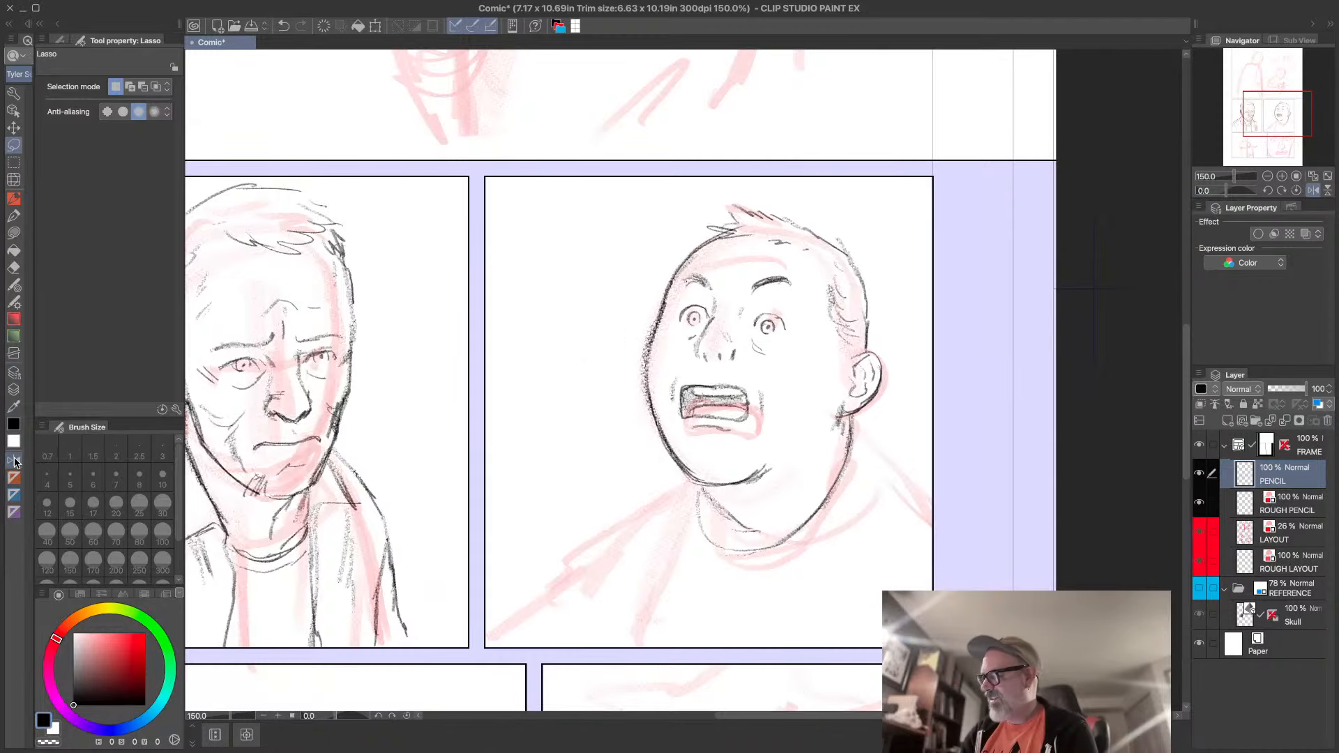
{"action": "left_click", "coordinate": [15, 199]}
{"action": "left_click_drag", "start_coordinate": [750, 314], "coordinate": [762, 327]}
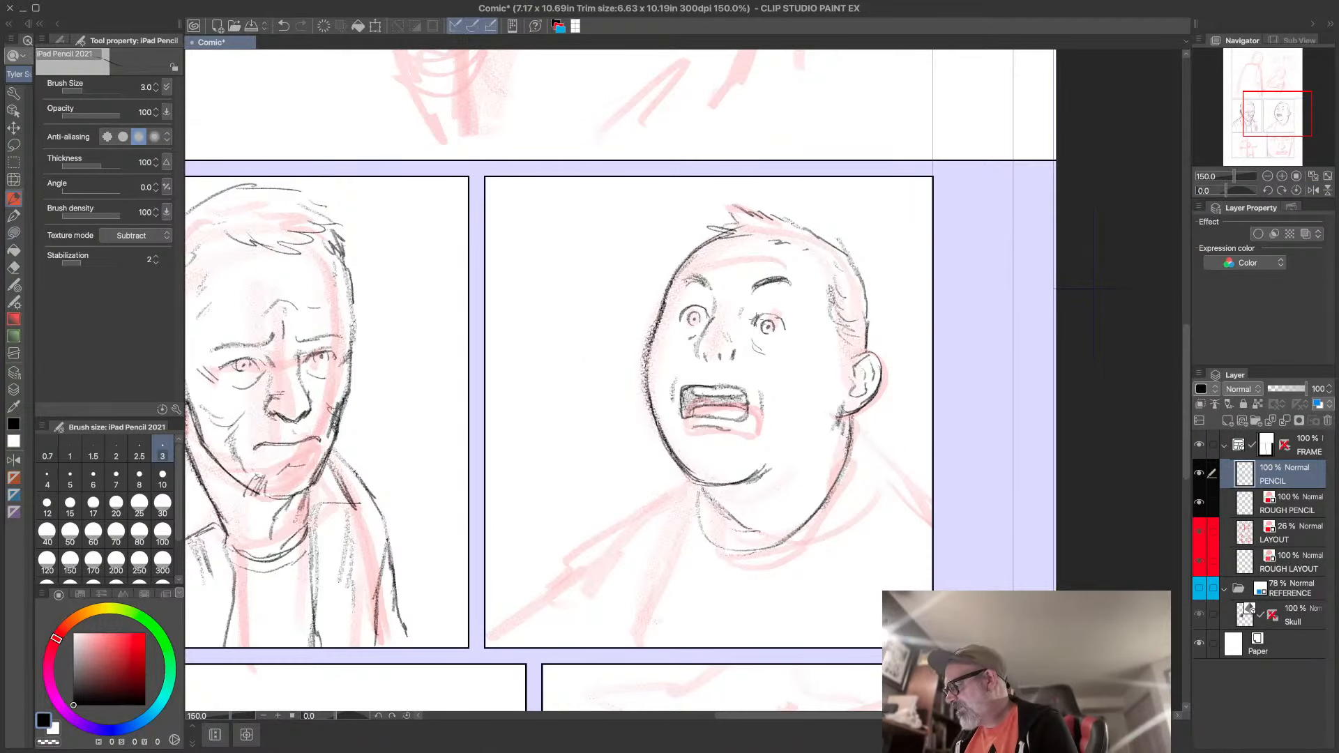
- Lasso the eye nearer the ear again and nudge it slightly up and away from the nose, leaving nothing selected
{"action": "left_click", "coordinate": [14, 144]}
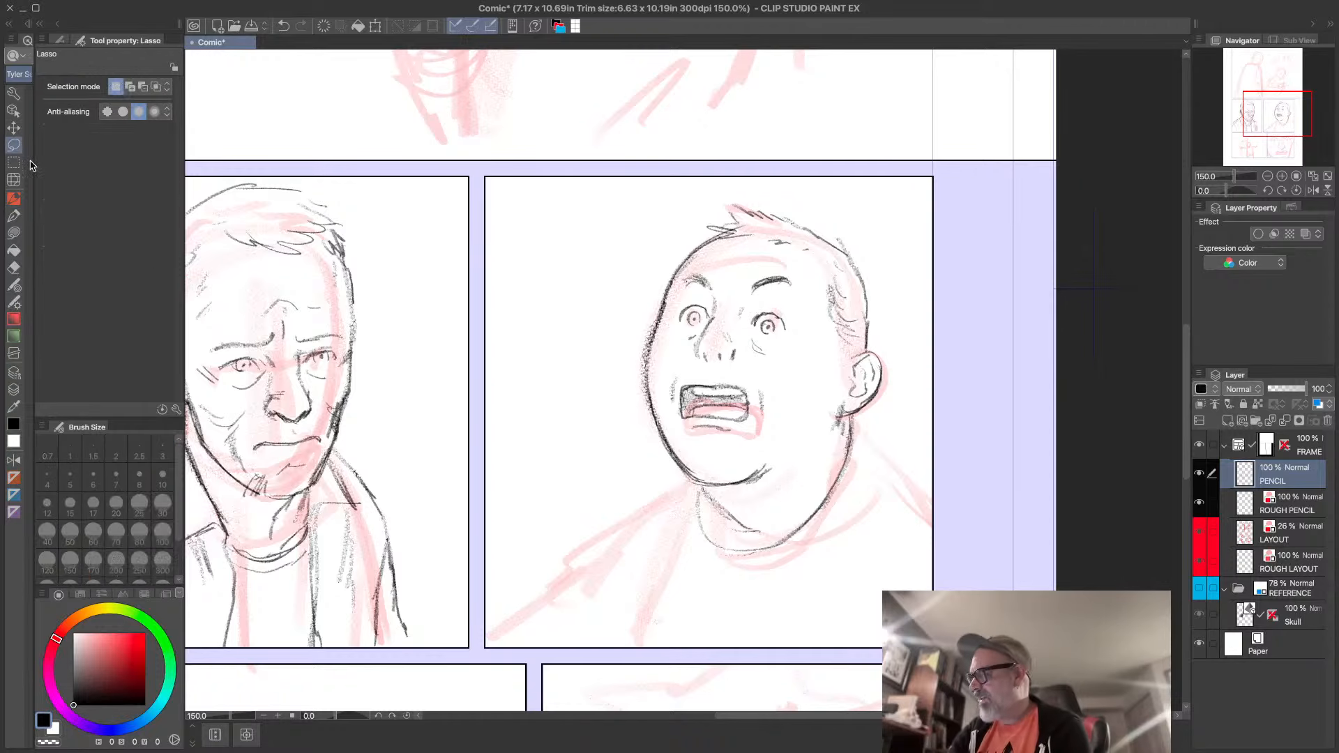
{"action": "mouse_move", "coordinate": [806, 317]}
{"action": "left_mouse_down"}
{"action": "mouse_move", "coordinate": [745, 319]}
{"action": "mouse_move", "coordinate": [750, 363]}
{"action": "mouse_move", "coordinate": [817, 353]}
{"action": "left_mouse_up"}
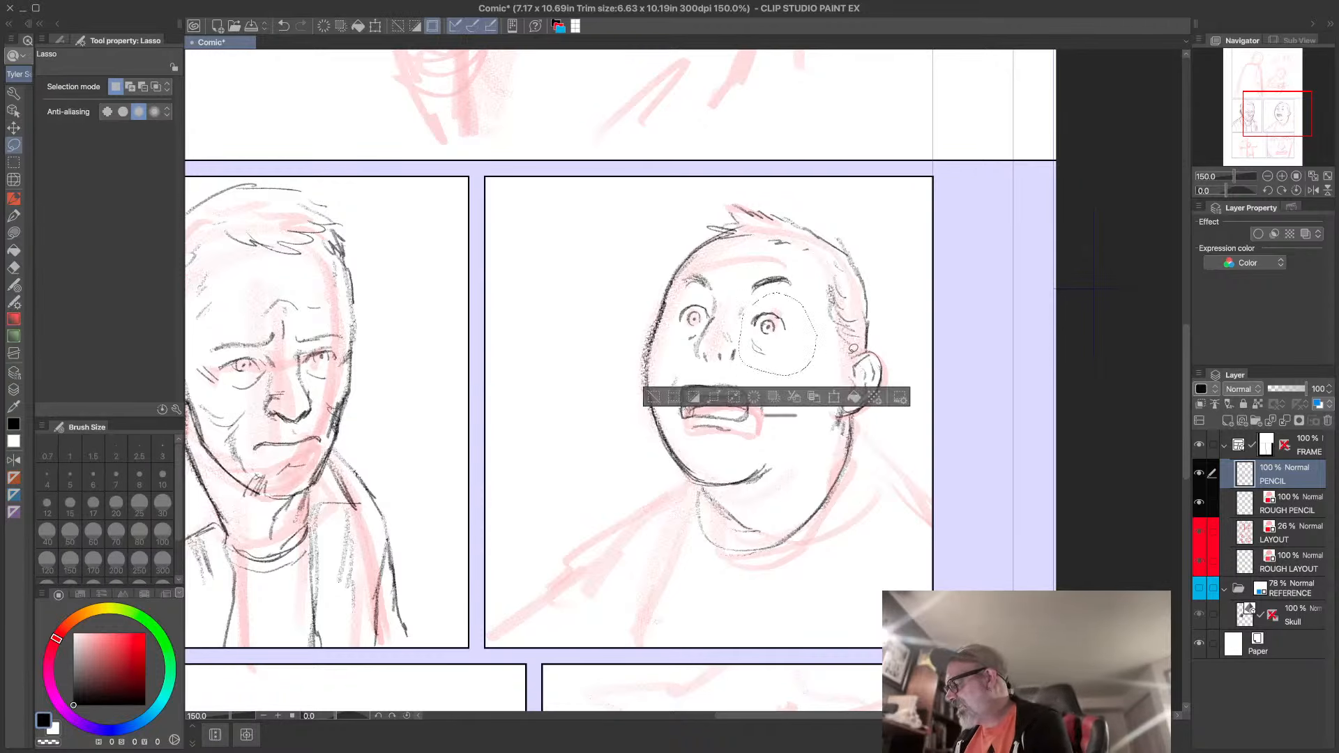
{"action": "left_click", "coordinate": [833, 399]}
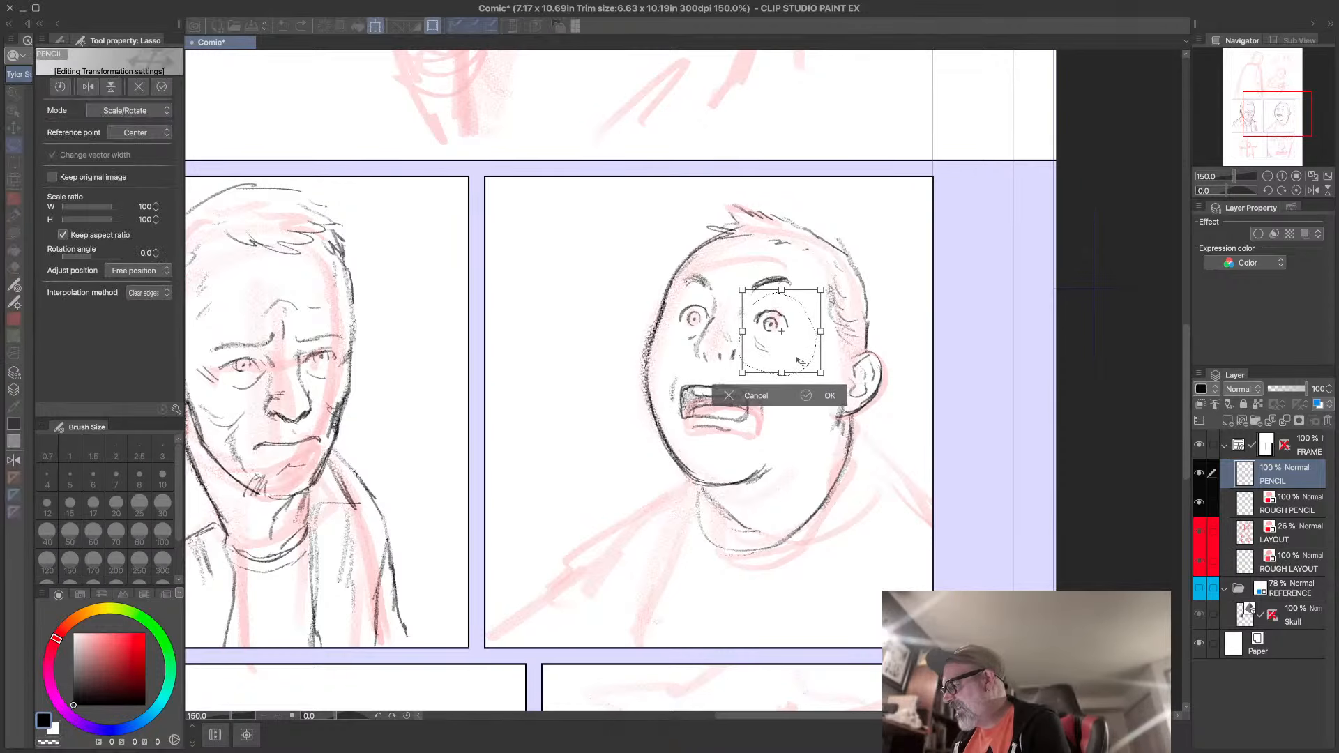
{"action": "left_click", "coordinate": [830, 396]}
{"action": "left_click", "coordinate": [654, 396]}
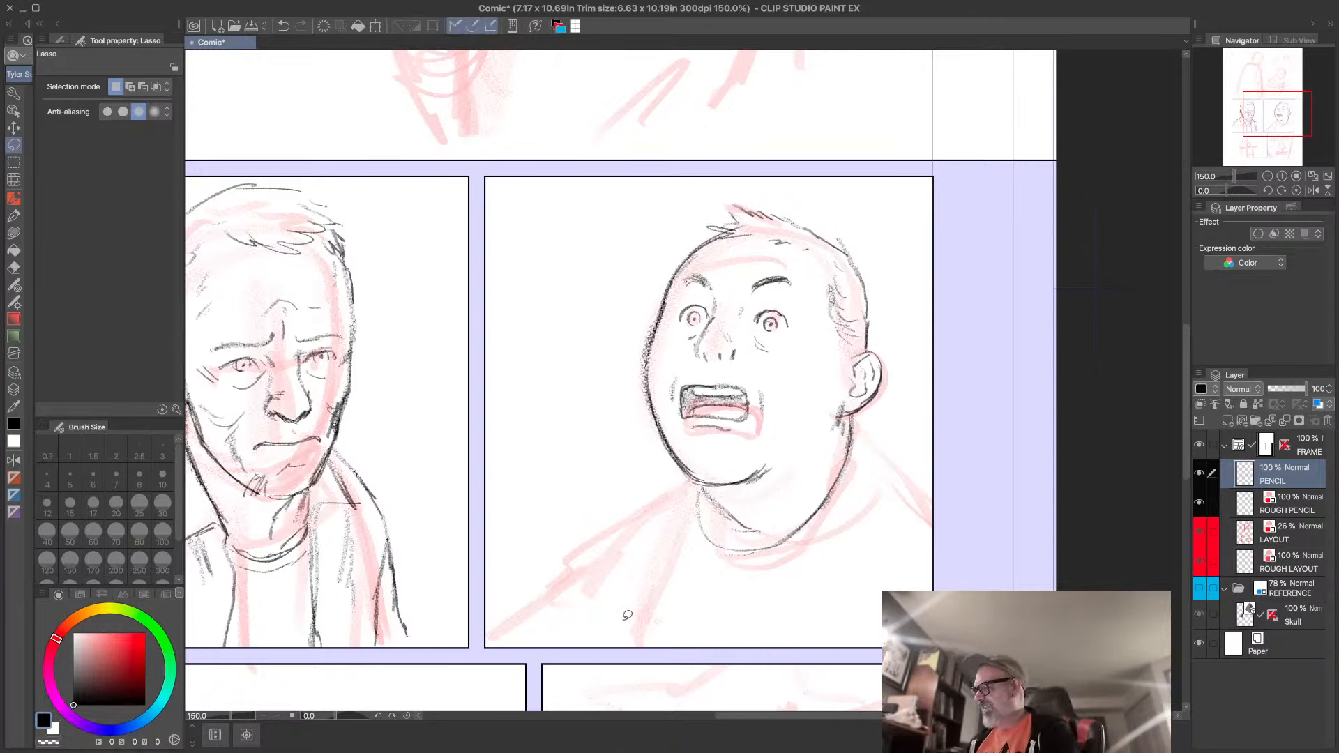
- Rework the shocked figure's lower lip and chin line with the pencil, and add creases beneath the eyes and along the cheek
{"action": "key", "text": "p"}
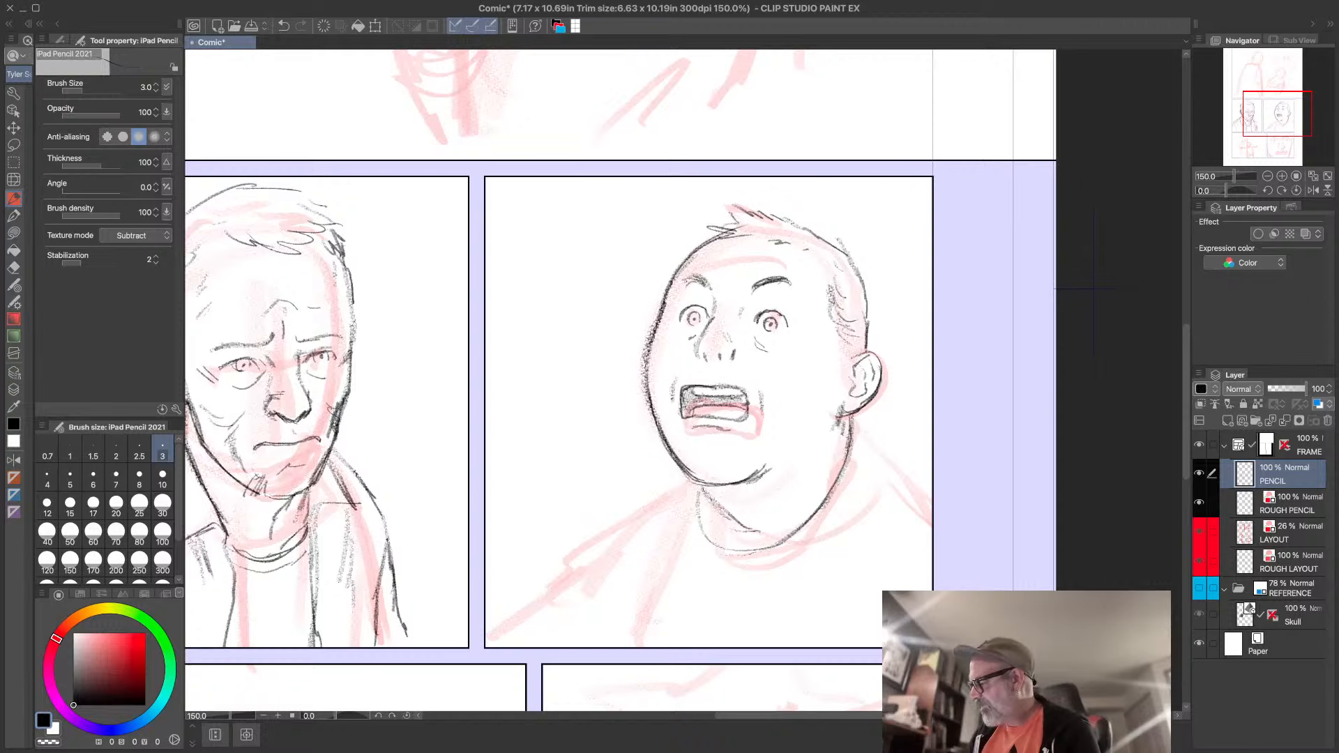
{"action": "left_click_drag", "start_coordinate": [721, 432], "coordinate": [743, 438]}
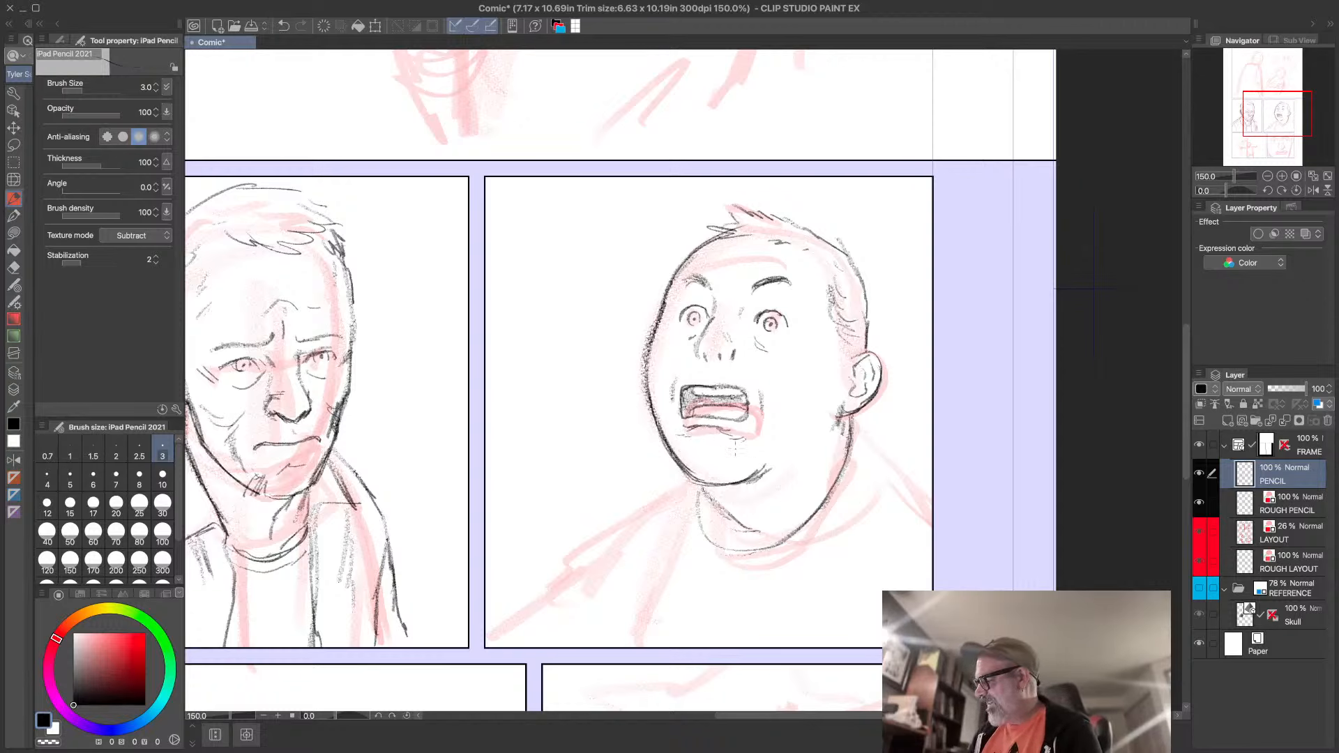
{"action": "mouse_move", "coordinate": [679, 474]}
{"action": "left_mouse_down"}
{"action": "mouse_move", "coordinate": [752, 478]}
{"action": "mouse_move", "coordinate": [776, 437]}
{"action": "left_mouse_up"}
{"action": "mouse_move", "coordinate": [668, 450]}
{"action": "left_mouse_down"}
{"action": "mouse_move", "coordinate": [745, 489]}
{"action": "mouse_move", "coordinate": [781, 459]}
{"action": "left_mouse_up"}
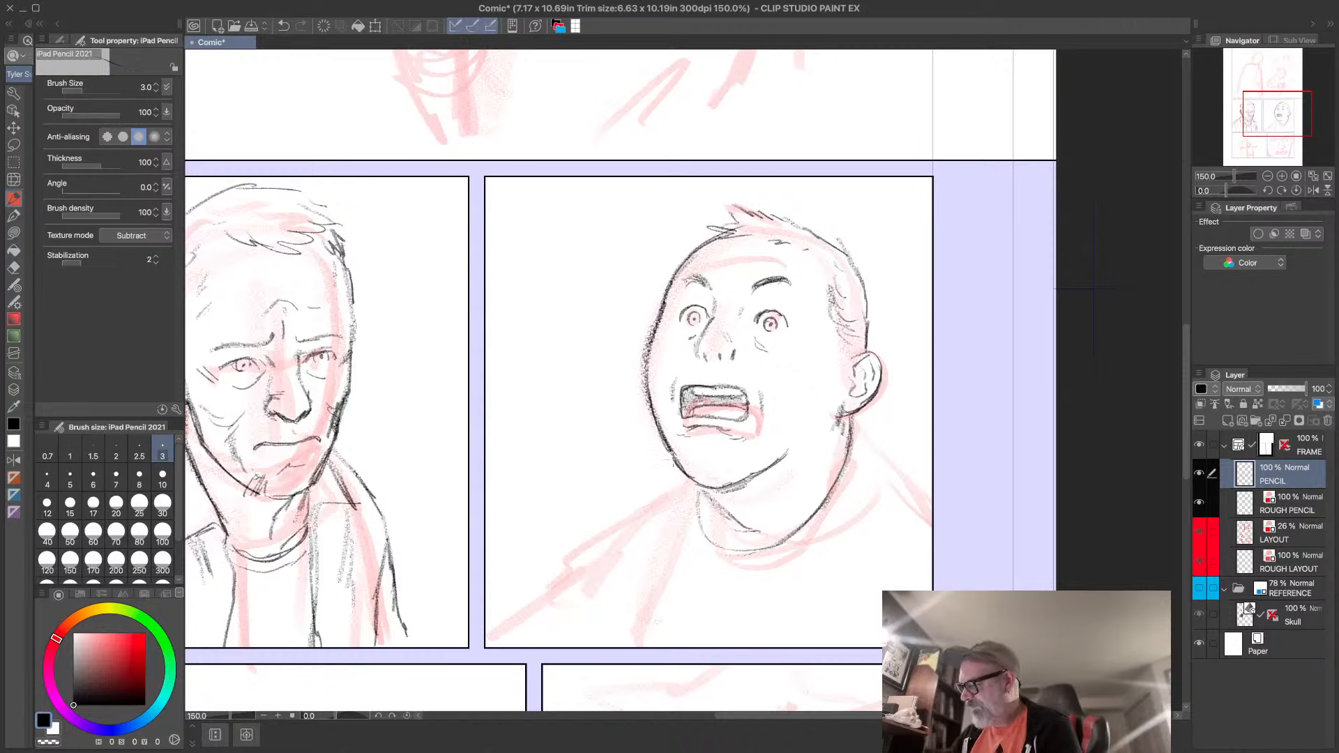
{"action": "left_click_drag", "start_coordinate": [673, 467], "coordinate": [647, 332]}
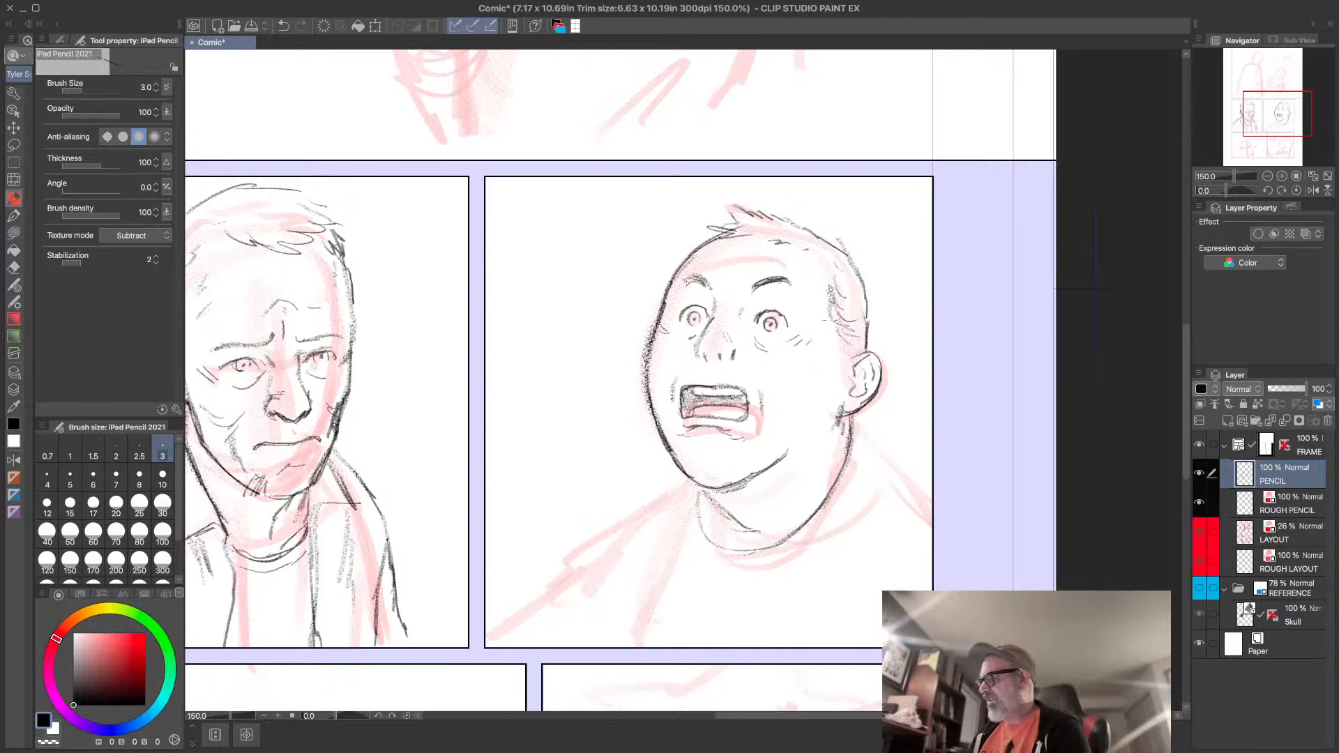
- Darken the fold under the shocked figure's chin and draw the curved shirt collar around the neck
{"action": "mouse_move", "coordinate": [700, 489]}
{"action": "left_mouse_down"}
{"action": "mouse_move", "coordinate": [727, 514]}
{"action": "mouse_move", "coordinate": [699, 509]}
{"action": "mouse_move", "coordinate": [712, 541]}
{"action": "mouse_move", "coordinate": [775, 546]}
{"action": "mouse_move", "coordinate": [767, 523]}
{"action": "left_mouse_up"}
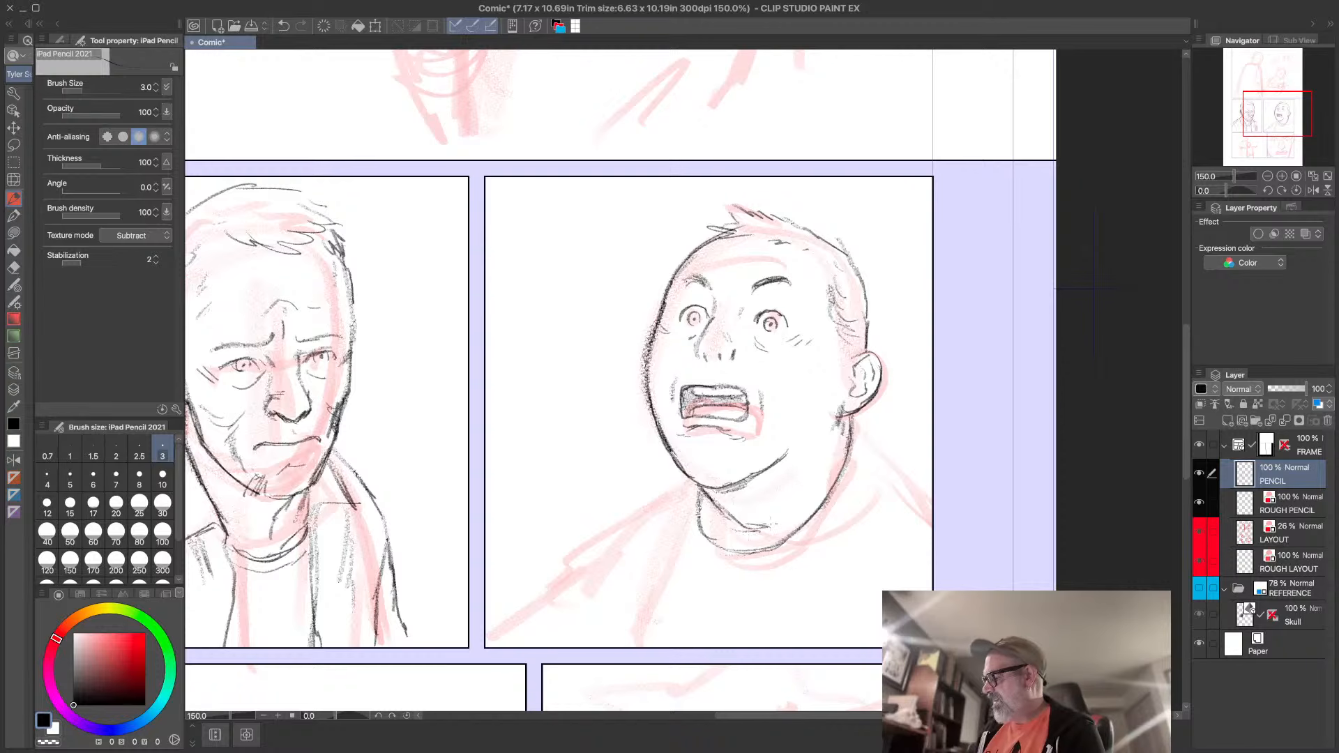
{"action": "left_click_drag", "start_coordinate": [696, 487], "coordinate": [702, 544]}
{"action": "left_click_drag", "start_coordinate": [779, 558], "coordinate": [836, 493]}
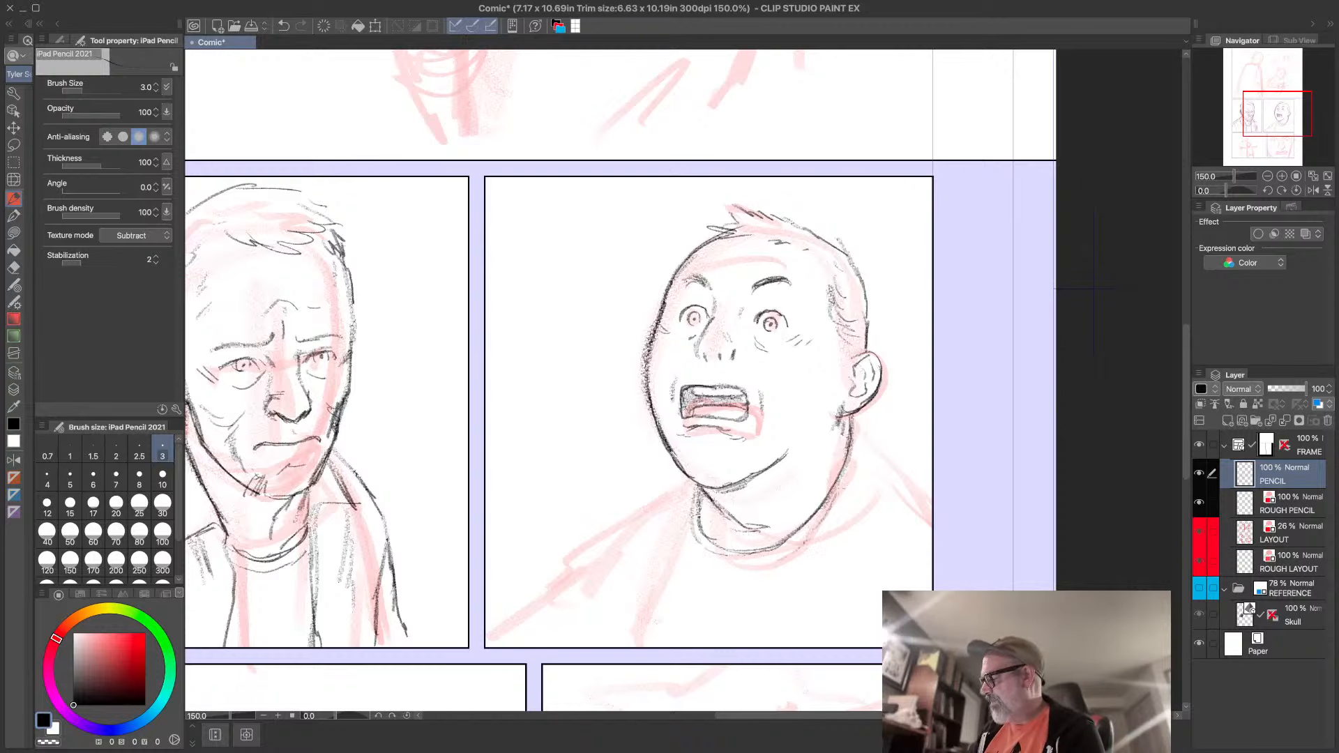
{"action": "left_click_drag", "start_coordinate": [858, 426], "coordinate": [847, 465]}
- Draw the shocked figure's shoulder lines, with the far arm, jacket edge and fabric folds down to the panel border
{"action": "left_click_drag", "start_coordinate": [863, 416], "coordinate": [901, 465]}
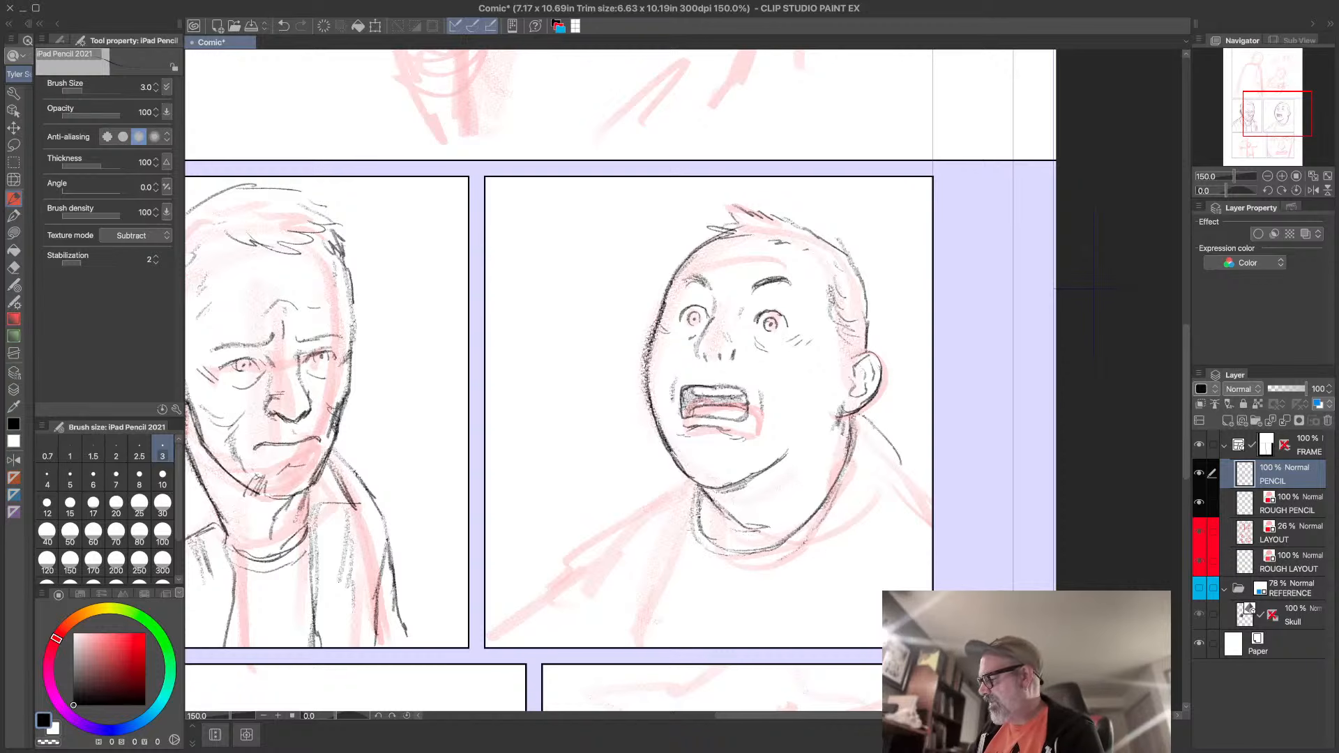
{"action": "left_click_drag", "start_coordinate": [681, 472], "coordinate": [597, 560]}
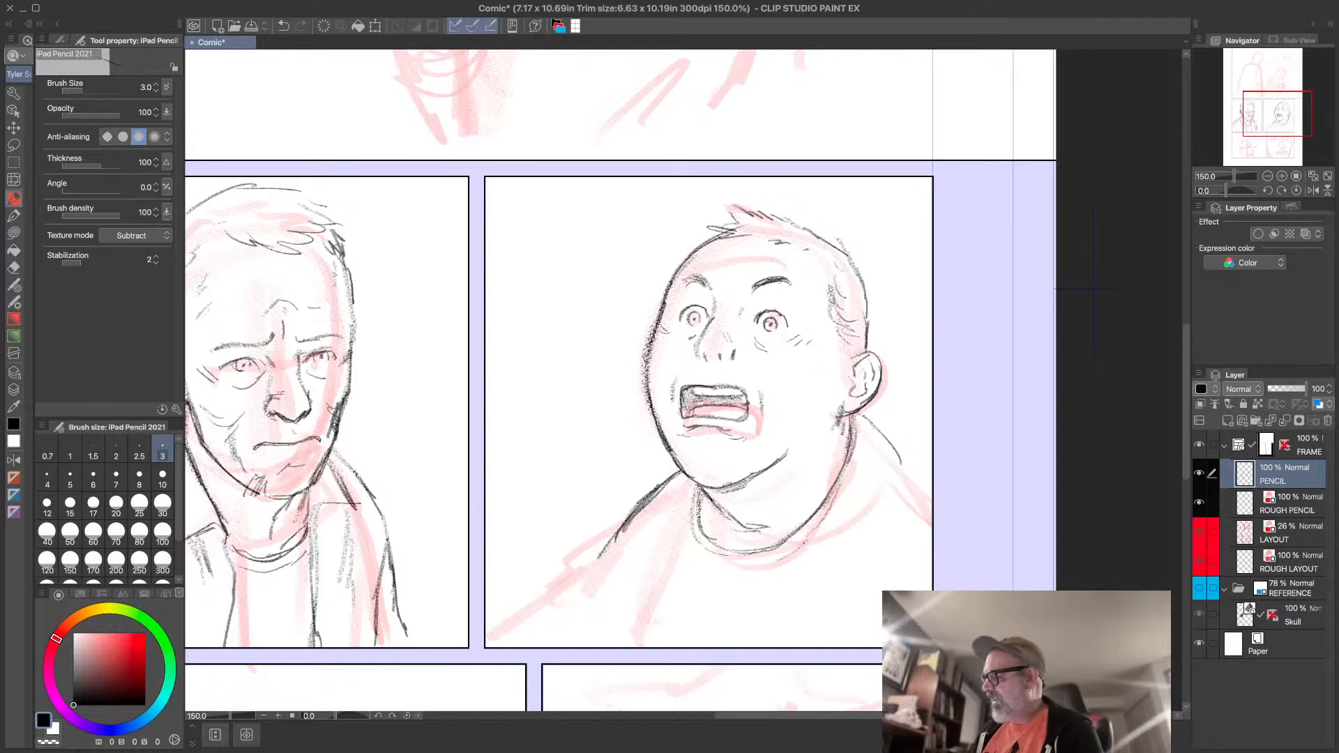
{"action": "left_click_drag", "start_coordinate": [639, 501], "coordinate": [623, 595]}
{"action": "mouse_move", "coordinate": [632, 537]}
{"action": "left_mouse_down"}
{"action": "mouse_move", "coordinate": [624, 645]}
{"action": "mouse_move", "coordinate": [643, 568]}
{"action": "mouse_move", "coordinate": [558, 610]}
{"action": "mouse_move", "coordinate": [573, 650]}
{"action": "left_mouse_up"}
{"action": "mouse_move", "coordinate": [566, 595]}
{"action": "left_mouse_down"}
{"action": "mouse_move", "coordinate": [550, 635]}
{"action": "mouse_move", "coordinate": [585, 642]}
{"action": "mouse_move", "coordinate": [555, 612]}
{"action": "left_mouse_up"}
{"action": "left_click_drag", "start_coordinate": [598, 554], "coordinate": [578, 582]}
{"action": "mouse_move", "coordinate": [608, 545]}
{"action": "left_mouse_down"}
{"action": "mouse_move", "coordinate": [588, 571]}
{"action": "mouse_move", "coordinate": [607, 611]}
{"action": "mouse_move", "coordinate": [534, 645]}
{"action": "left_mouse_up"}
{"action": "left_click_drag", "start_coordinate": [552, 622], "coordinate": [524, 645]}
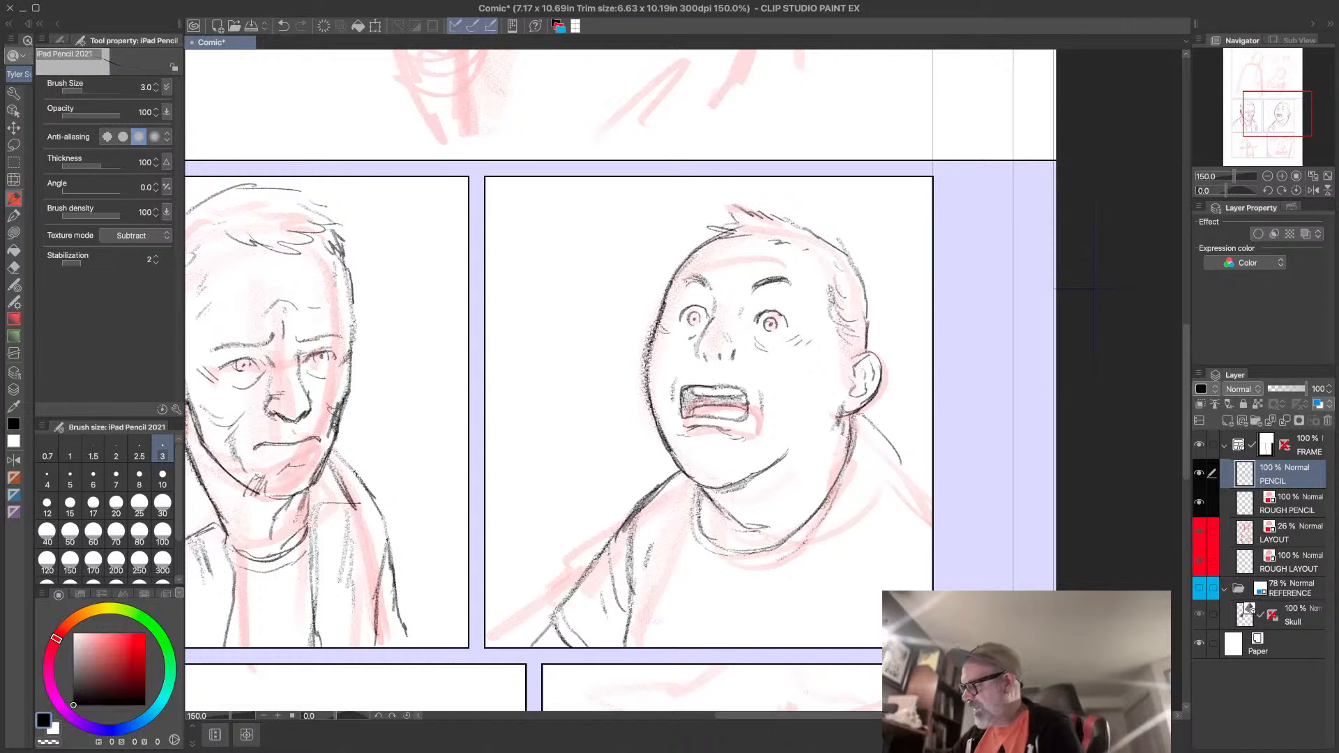
- Strengthen the shoulder below the ear, and add the sleeve edge at the panel border and light folds on the chest
{"action": "mouse_move", "coordinate": [861, 422]}
{"action": "left_mouse_down"}
{"action": "mouse_move", "coordinate": [924, 486]}
{"action": "mouse_move", "coordinate": [840, 490]}
{"action": "mouse_move", "coordinate": [811, 530]}
{"action": "left_mouse_up"}
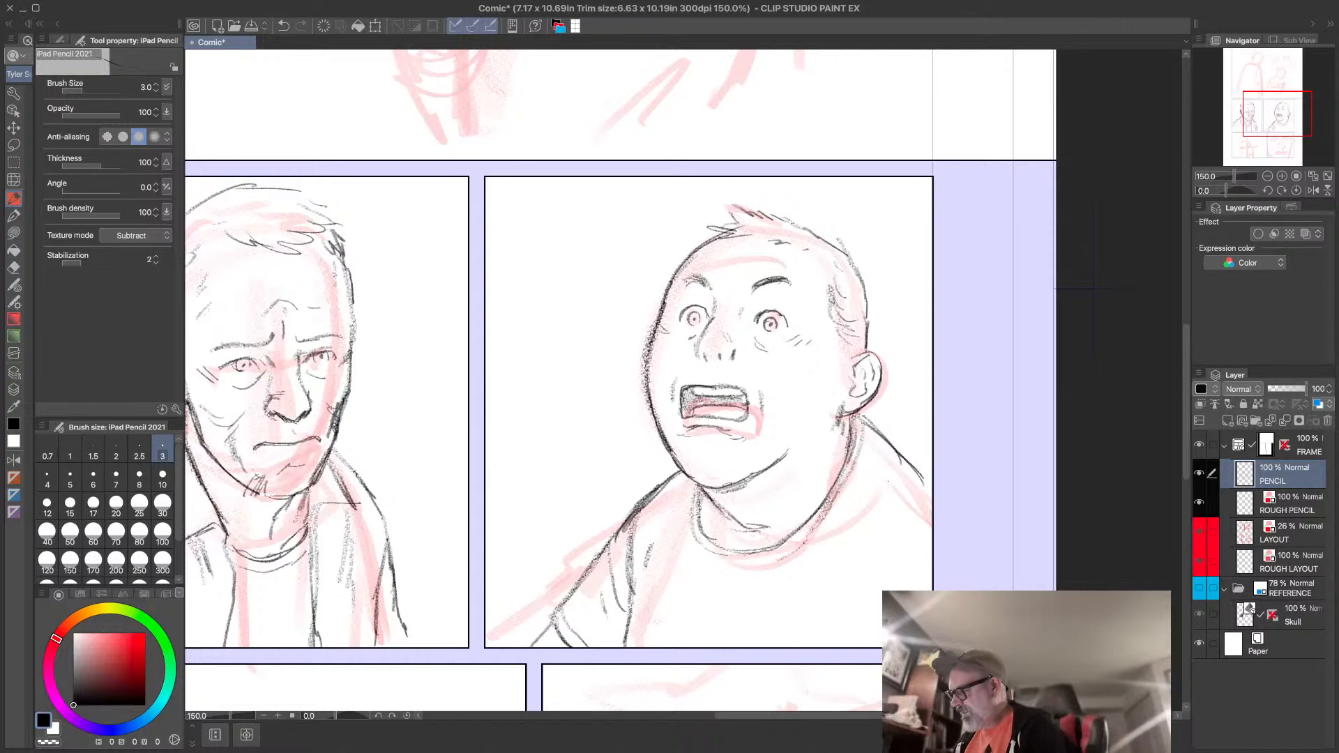
{"action": "mouse_move", "coordinate": [872, 447]}
{"action": "left_mouse_down"}
{"action": "mouse_move", "coordinate": [920, 509]}
{"action": "mouse_move", "coordinate": [933, 502]}
{"action": "mouse_move", "coordinate": [916, 589]}
{"action": "left_mouse_up"}
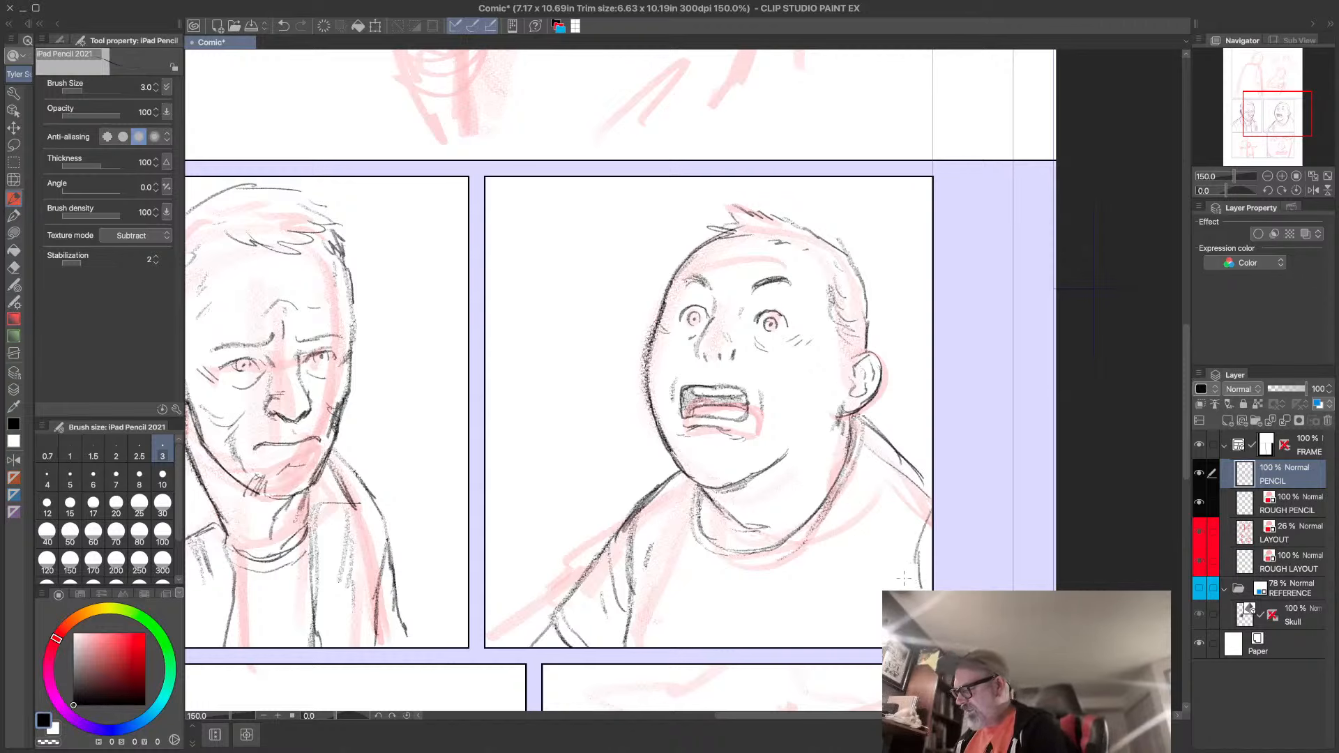
{"action": "left_click_drag", "start_coordinate": [692, 591], "coordinate": [725, 634]}
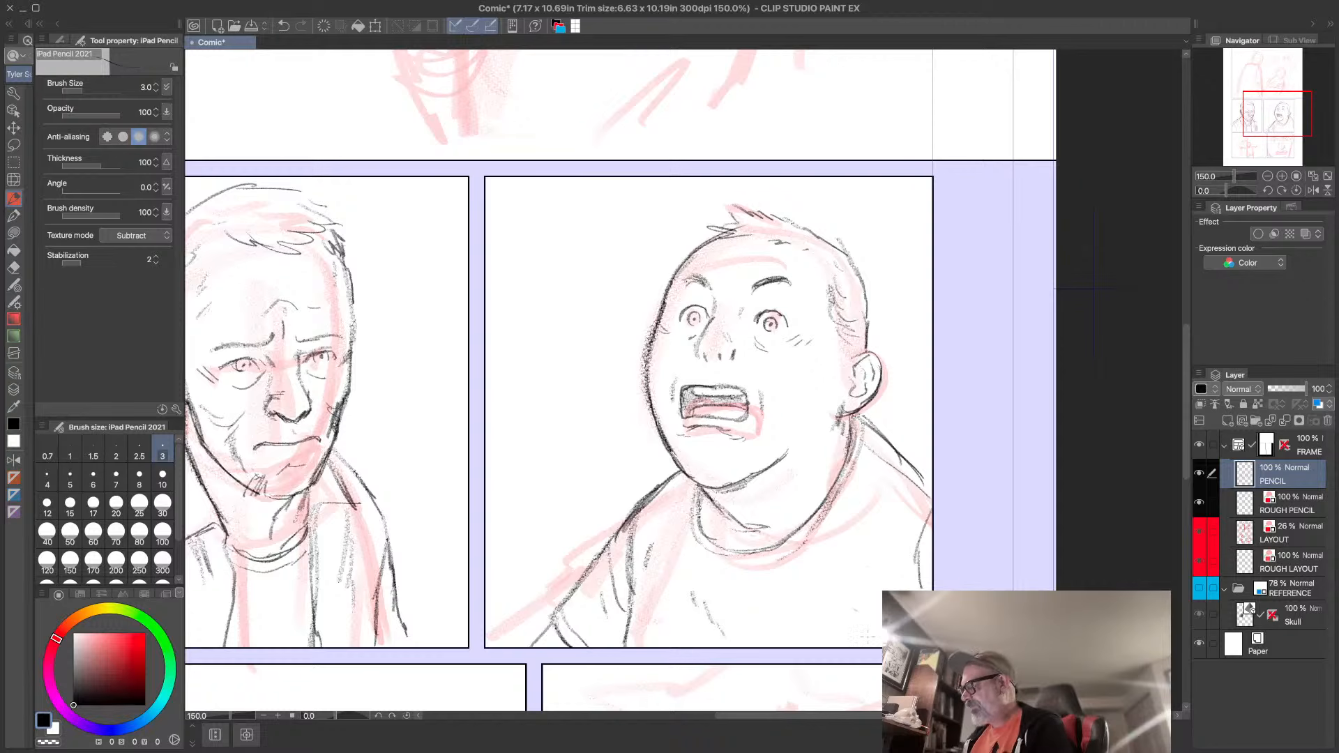
{"action": "left_click_drag", "start_coordinate": [931, 511], "coordinate": [920, 588]}
{"action": "left_click_drag", "start_coordinate": [903, 458], "coordinate": [933, 490]}
- Darken the back of the shocked figure's head and add strokes to the spiky hair on top
{"action": "mouse_move", "coordinate": [847, 415]}
{"action": "left_mouse_down"}
{"action": "mouse_move", "coordinate": [882, 384]}
{"action": "mouse_move", "coordinate": [861, 351]}
{"action": "mouse_move", "coordinate": [863, 286]}
{"action": "left_mouse_up"}
{"action": "left_click_drag", "start_coordinate": [802, 221], "coordinate": [837, 248]}
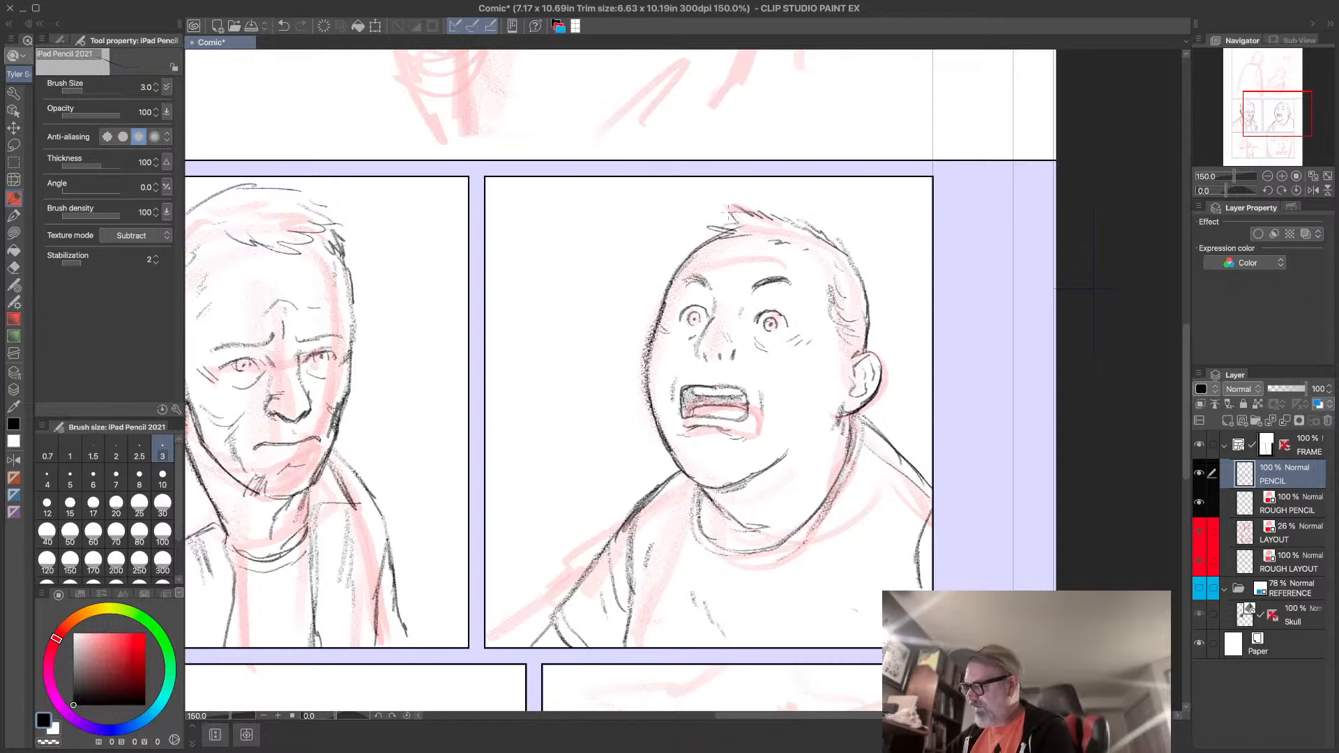
{"action": "left_click_drag", "start_coordinate": [733, 218], "coordinate": [717, 210]}
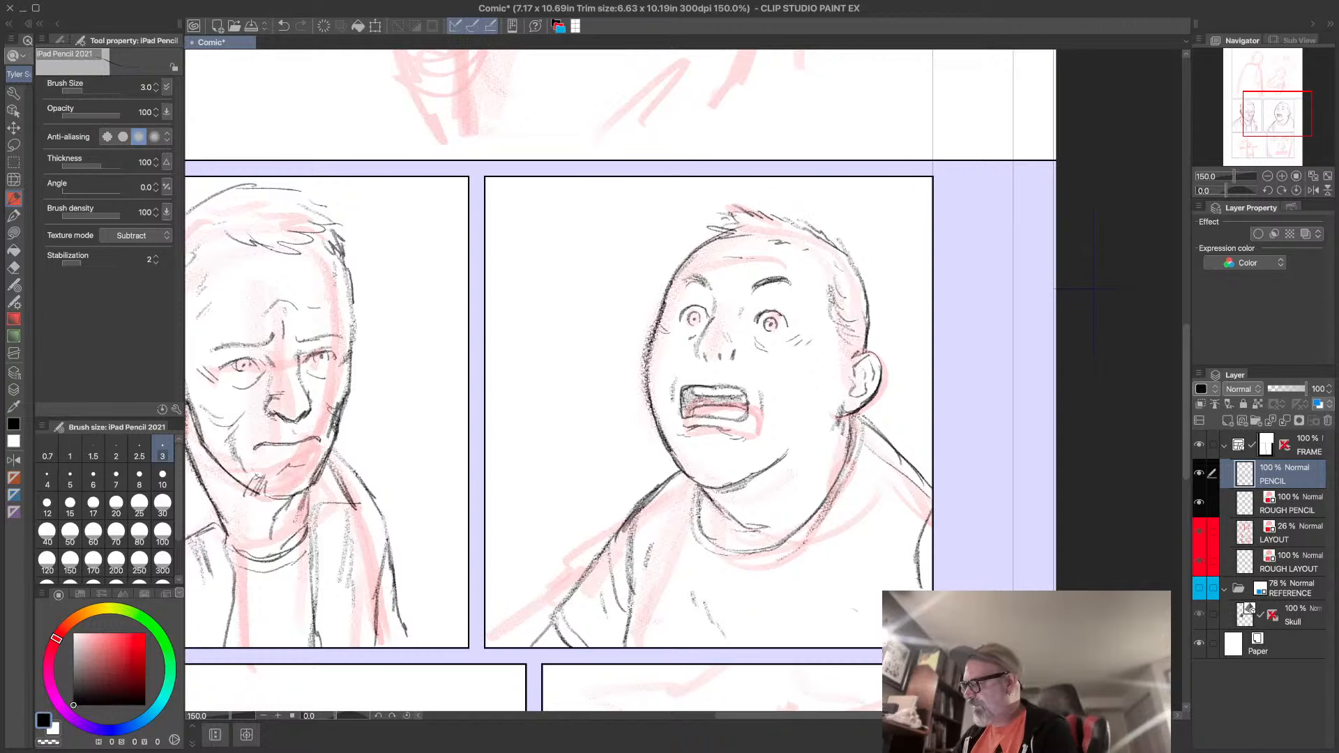
- Touch up the shocked figure's forehead, face edge and shoulder line, and add light folds to the chest beside the sleeve
{"action": "left_click_drag", "start_coordinate": [739, 255], "coordinate": [761, 251]}
{"action": "mouse_move", "coordinate": [764, 355]}
{"action": "left_mouse_down"}
{"action": "mouse_move", "coordinate": [774, 360]}
{"action": "mouse_move", "coordinate": [698, 364]}
{"action": "mouse_move", "coordinate": [713, 298]}
{"action": "left_mouse_up"}
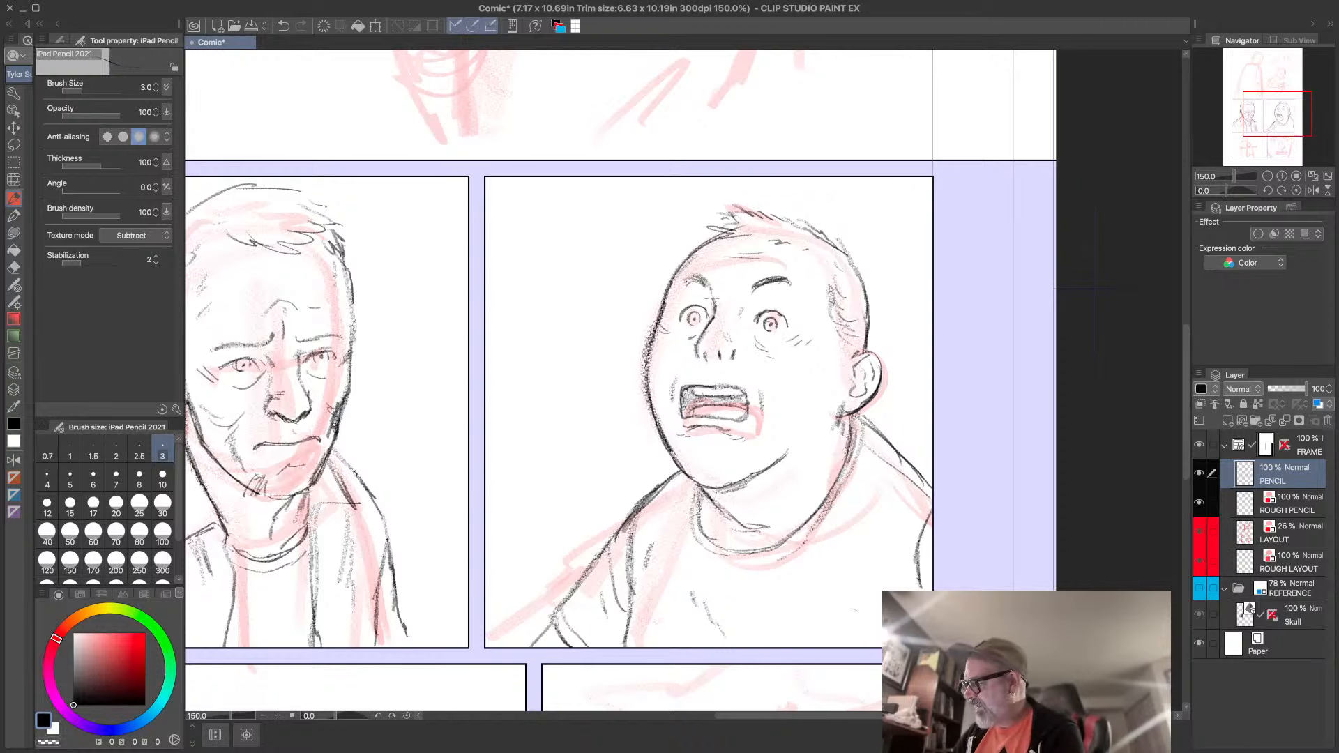
{"action": "left_click_drag", "start_coordinate": [646, 359], "coordinate": [648, 380]}
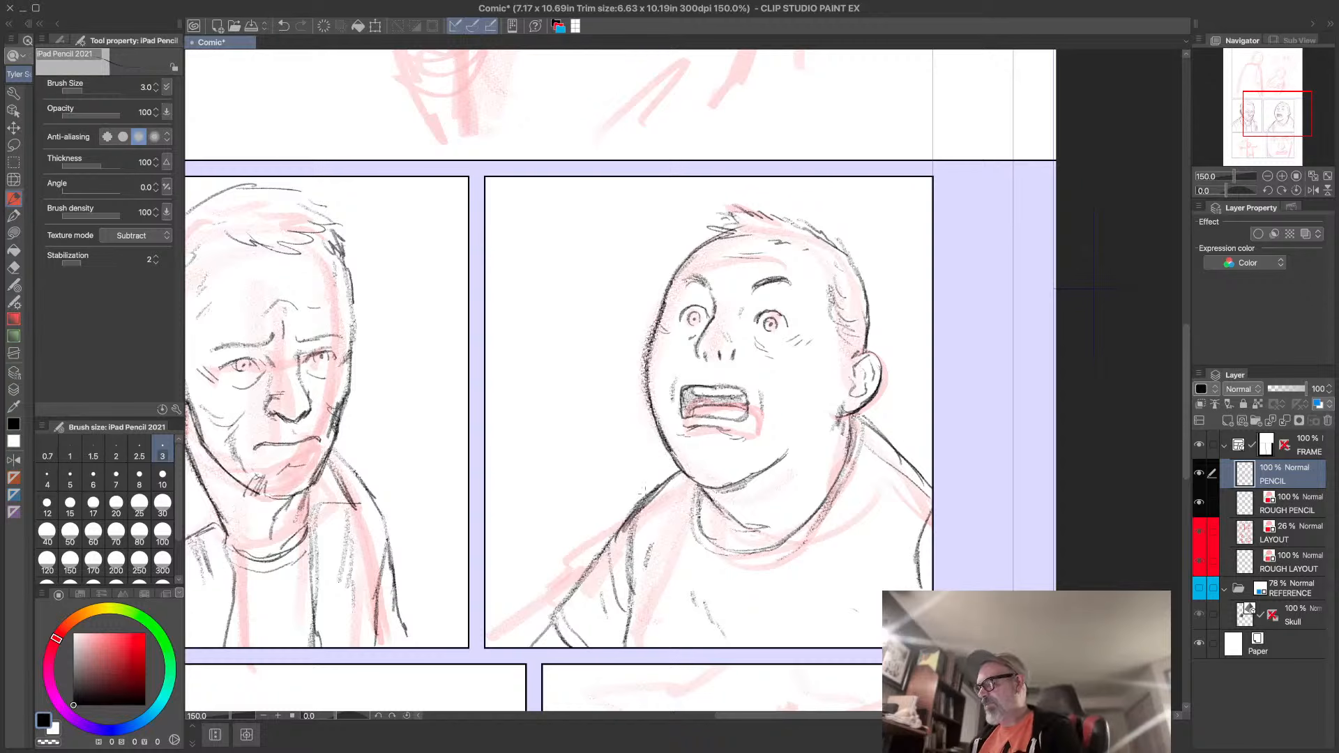
{"action": "mouse_move", "coordinate": [680, 481]}
{"action": "left_mouse_down"}
{"action": "mouse_move", "coordinate": [601, 555]}
{"action": "mouse_move", "coordinate": [610, 538]}
{"action": "left_mouse_up"}
{"action": "mouse_move", "coordinate": [877, 524]}
{"action": "left_mouse_down"}
{"action": "mouse_move", "coordinate": [873, 601]}
{"action": "mouse_move", "coordinate": [851, 606]}
{"action": "left_mouse_up"}
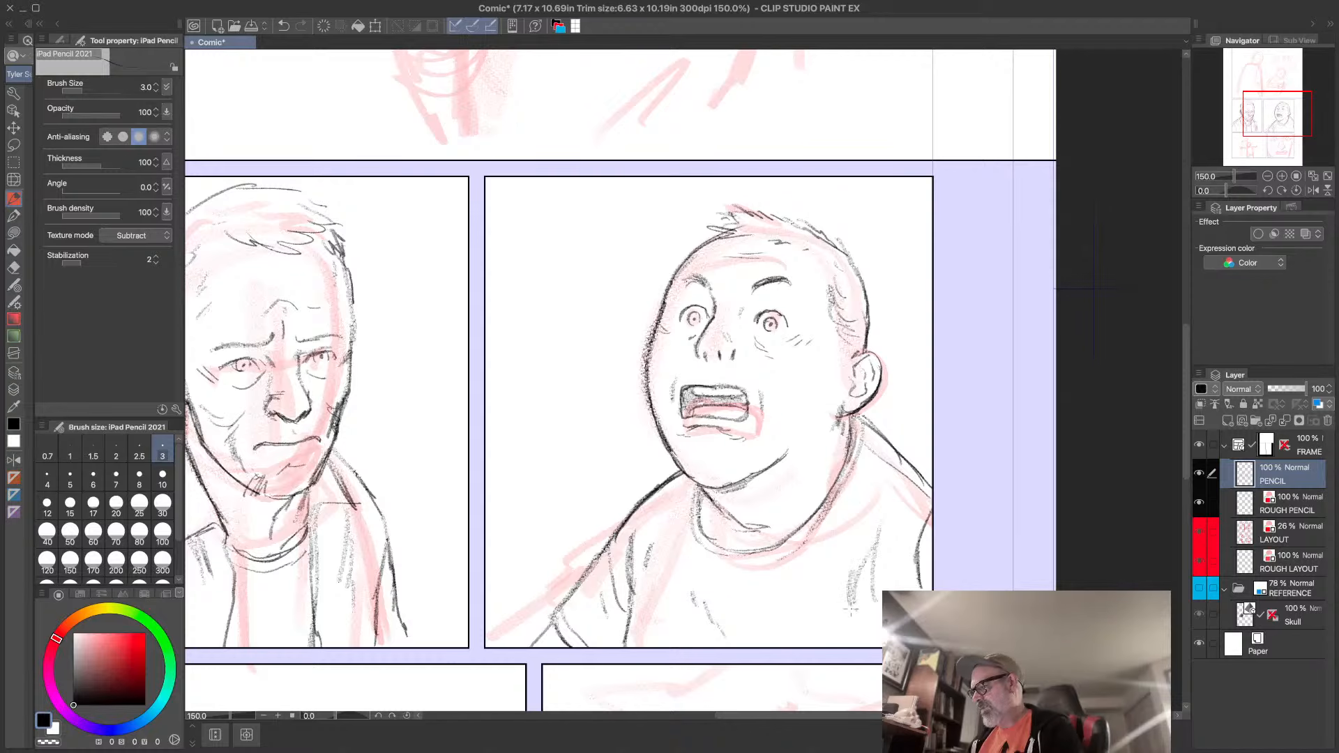
- Draw three short emphasis lines in the empty upper corner of the shocked figure's panel
{"action": "mouse_move", "coordinate": [581, 204]}
{"action": "left_mouse_down"}
{"action": "mouse_move", "coordinate": [601, 232]}
{"action": "mouse_move", "coordinate": [588, 184]}
{"action": "mouse_move", "coordinate": [621, 211]}
{"action": "left_mouse_up"}
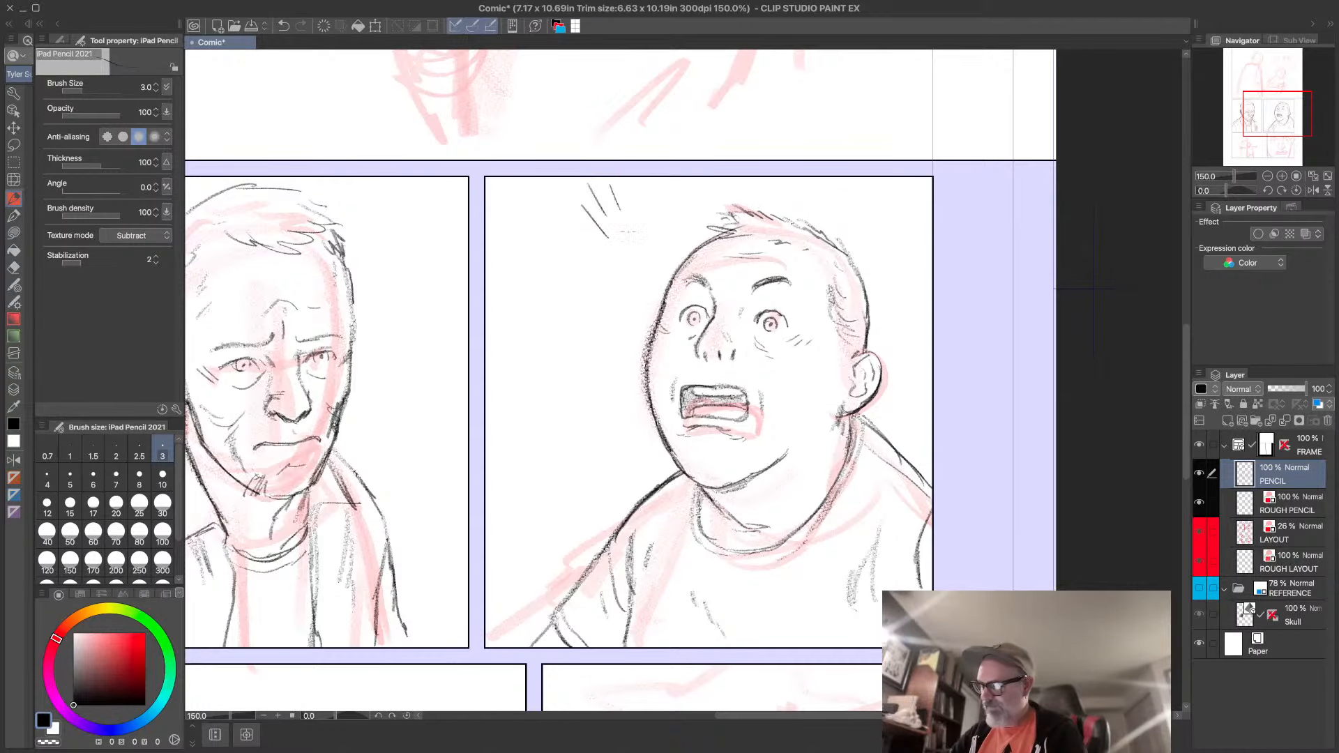
{"action": "left_click_drag", "start_coordinate": [810, 573], "coordinate": [959, 539]}
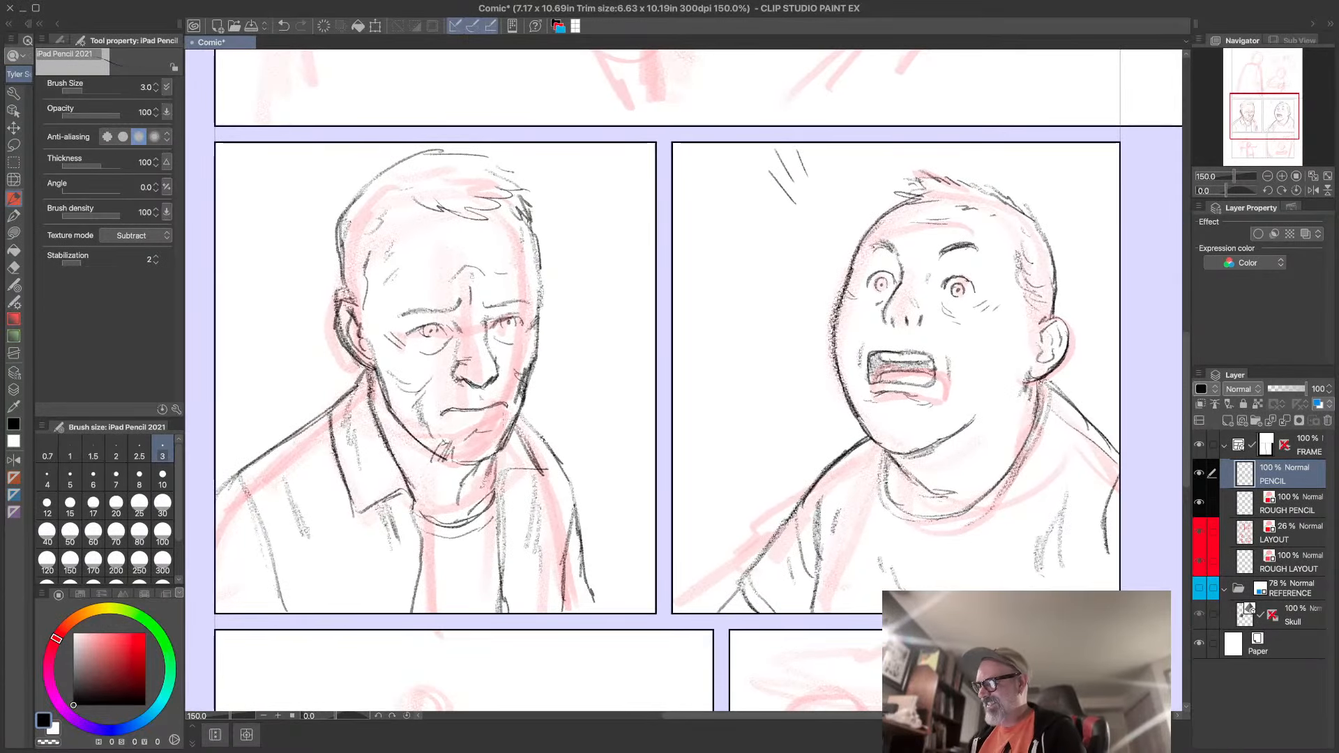
{"action": "left_click_drag", "start_coordinate": [521, 397], "coordinate": [706, 425]}
{"action": "left_click_drag", "start_coordinate": [952, 504], "coordinate": [641, 497]}
{"action": "left_click_drag", "start_coordinate": [758, 559], "coordinate": [906, 474]}
- Darken the frowning man's jawline below the ear and hatch shading along it toward the chin
{"action": "mouse_move", "coordinate": [359, 382]}
{"action": "left_mouse_down"}
{"action": "mouse_move", "coordinate": [385, 427]}
{"action": "mouse_move", "coordinate": [354, 373]}
{"action": "left_mouse_up"}
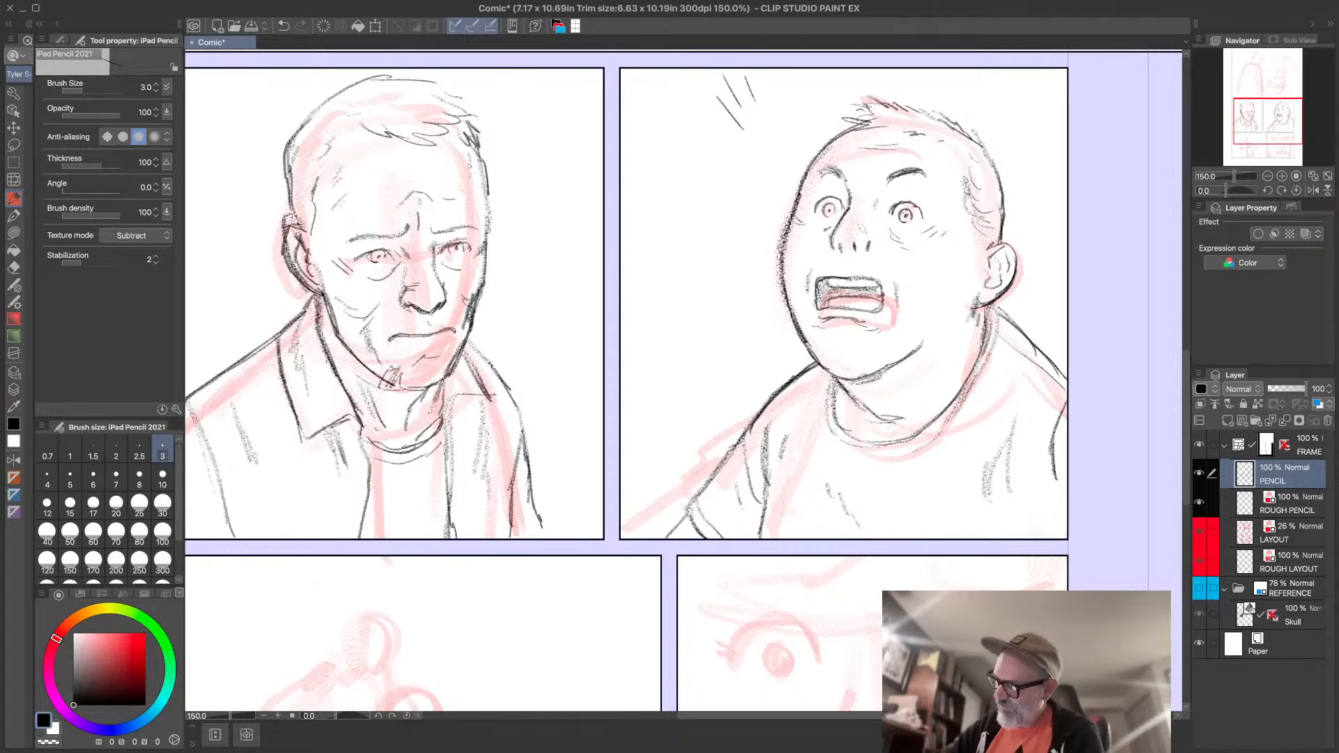
{"action": "left_click_drag", "start_coordinate": [319, 304], "coordinate": [336, 353]}
{"action": "mouse_move", "coordinate": [332, 328]}
{"action": "left_mouse_down"}
{"action": "mouse_move", "coordinate": [356, 375]}
{"action": "mouse_move", "coordinate": [388, 388]}
{"action": "left_mouse_up"}
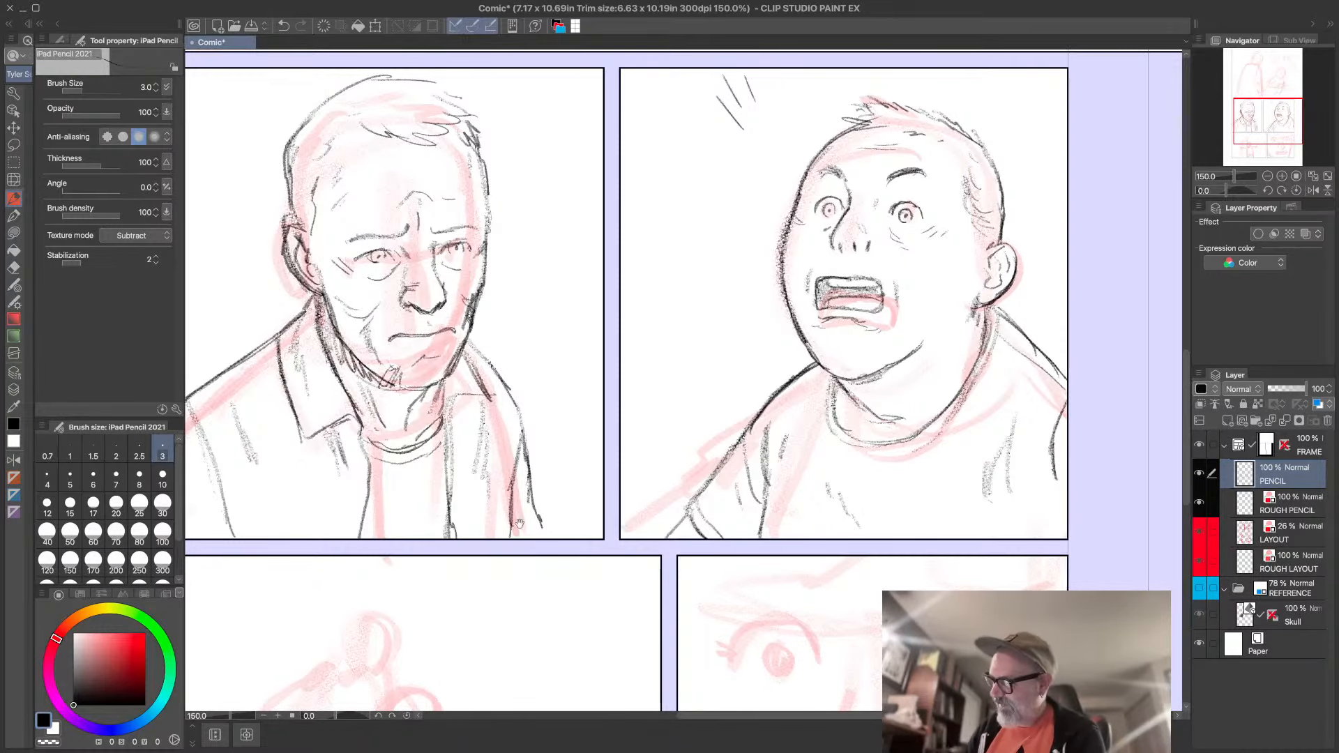
- Fit the whole page in view and hide the LAYOUT layer to check the pencils without the red sketch
{"action": "mouse_move", "coordinate": [560, 595]}
{"action": "left_mouse_down"}
{"action": "mouse_move", "coordinate": [595, 568]}
{"action": "mouse_move", "coordinate": [657, 297]}
{"action": "left_mouse_up"}
{"action": "left_click_drag", "start_coordinate": [757, 464], "coordinate": [592, 700]}
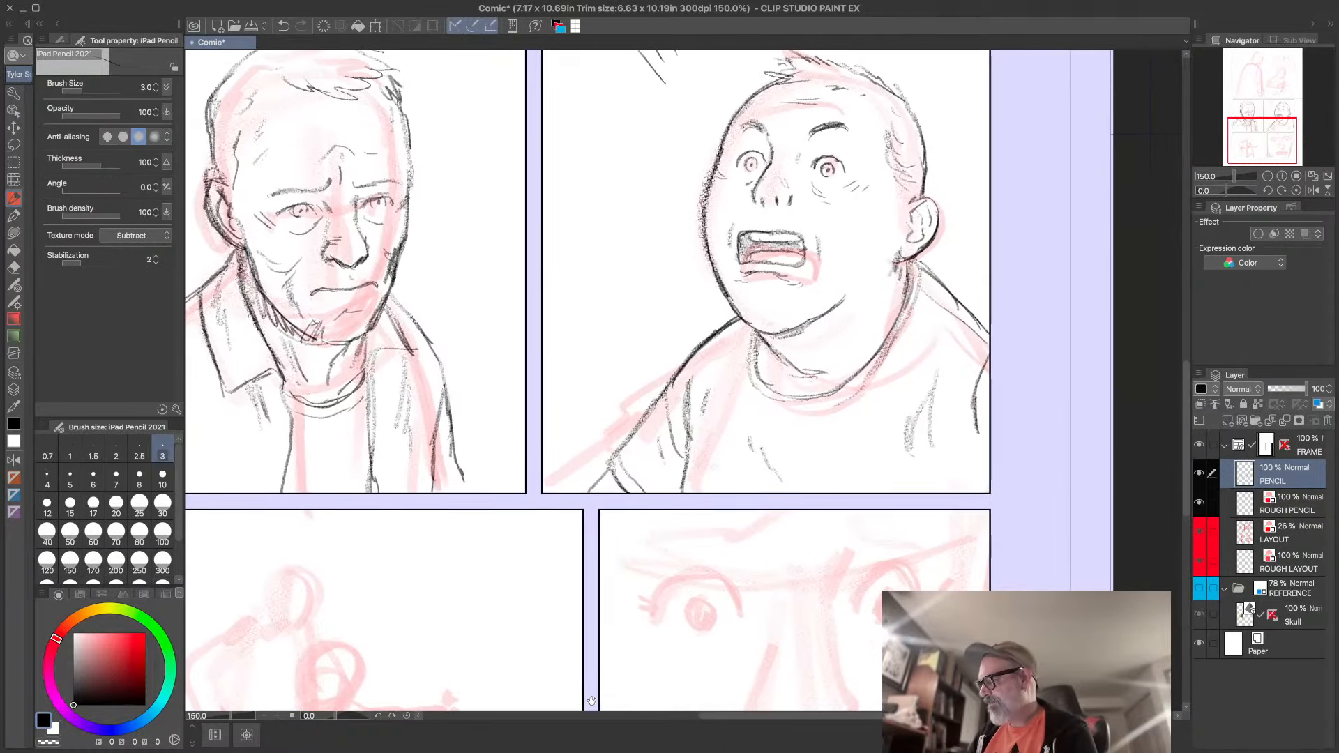
{"action": "left_click_drag", "start_coordinate": [736, 178], "coordinate": [762, 480]}
{"action": "left_click_drag", "start_coordinate": [684, 154], "coordinate": [781, 445]}
{"action": "key", "text": "ctrl+0"}
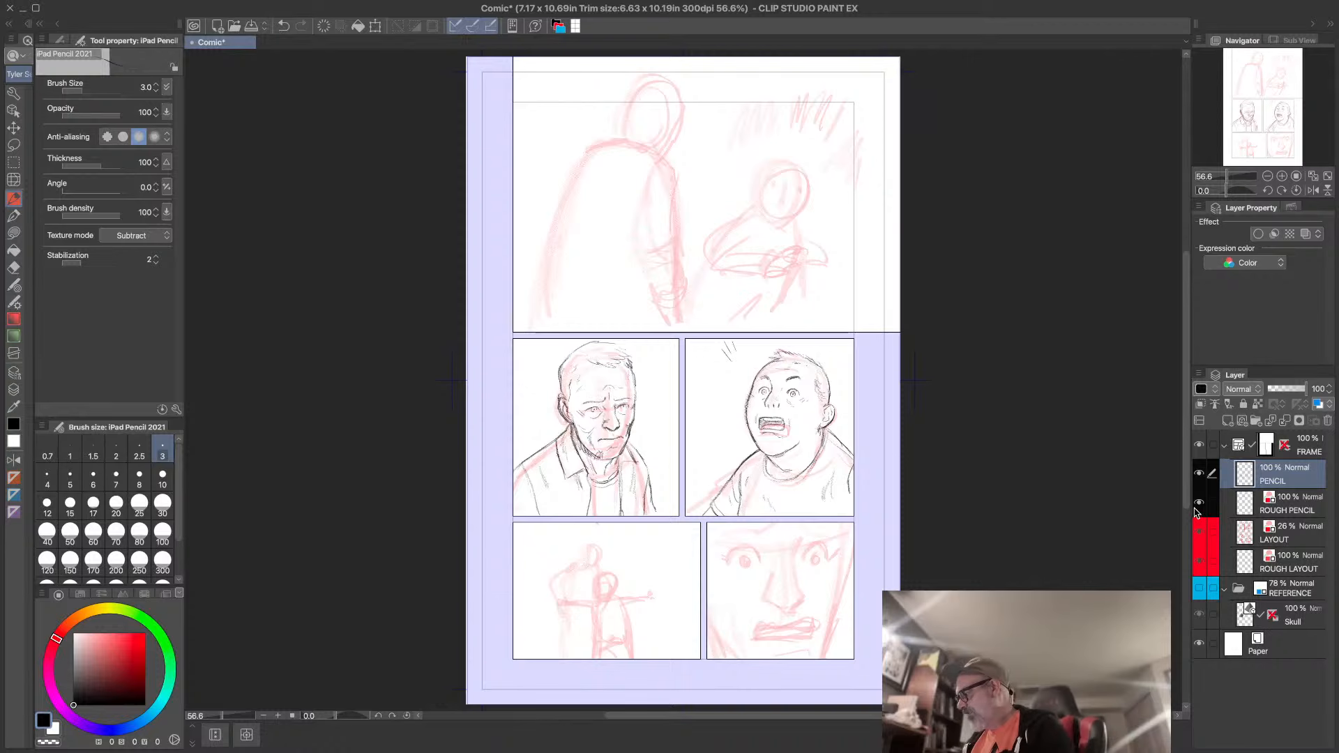
{"action": "left_click", "coordinate": [1200, 534]}
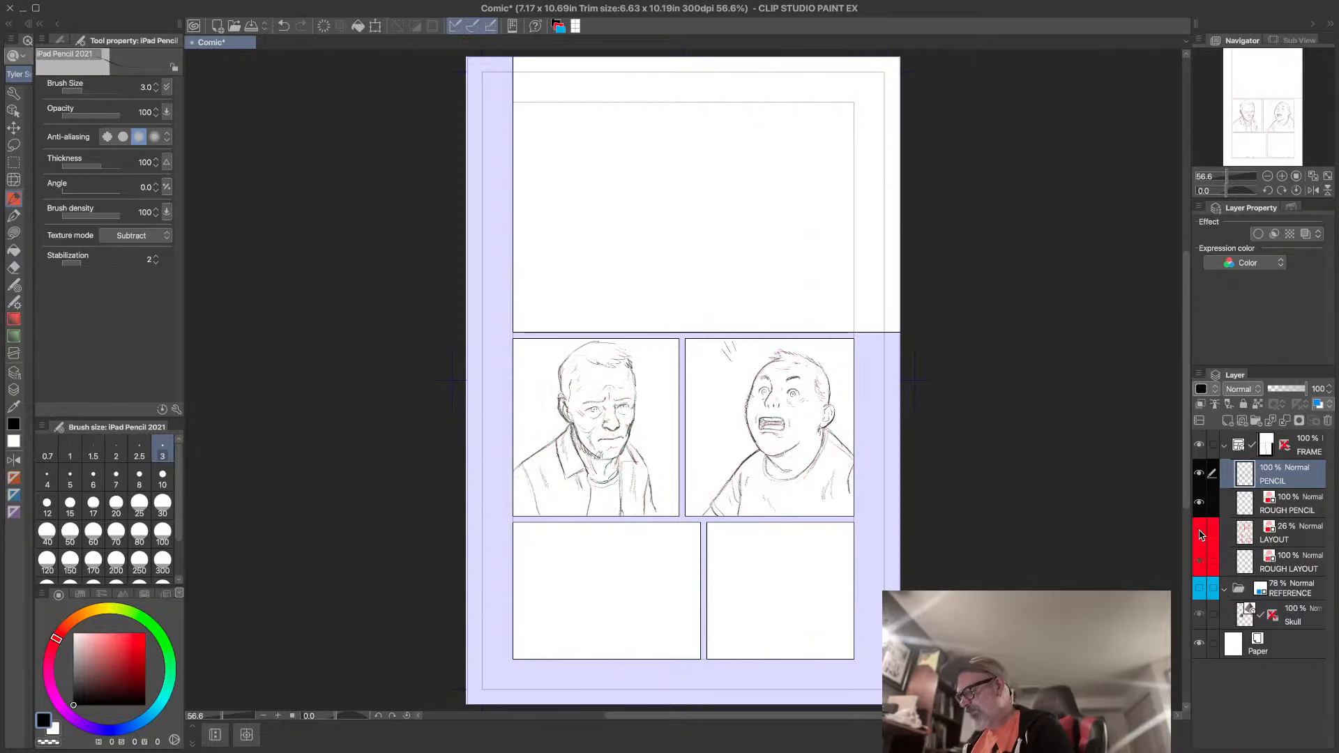
{"action": "left_click", "coordinate": [1199, 539]}
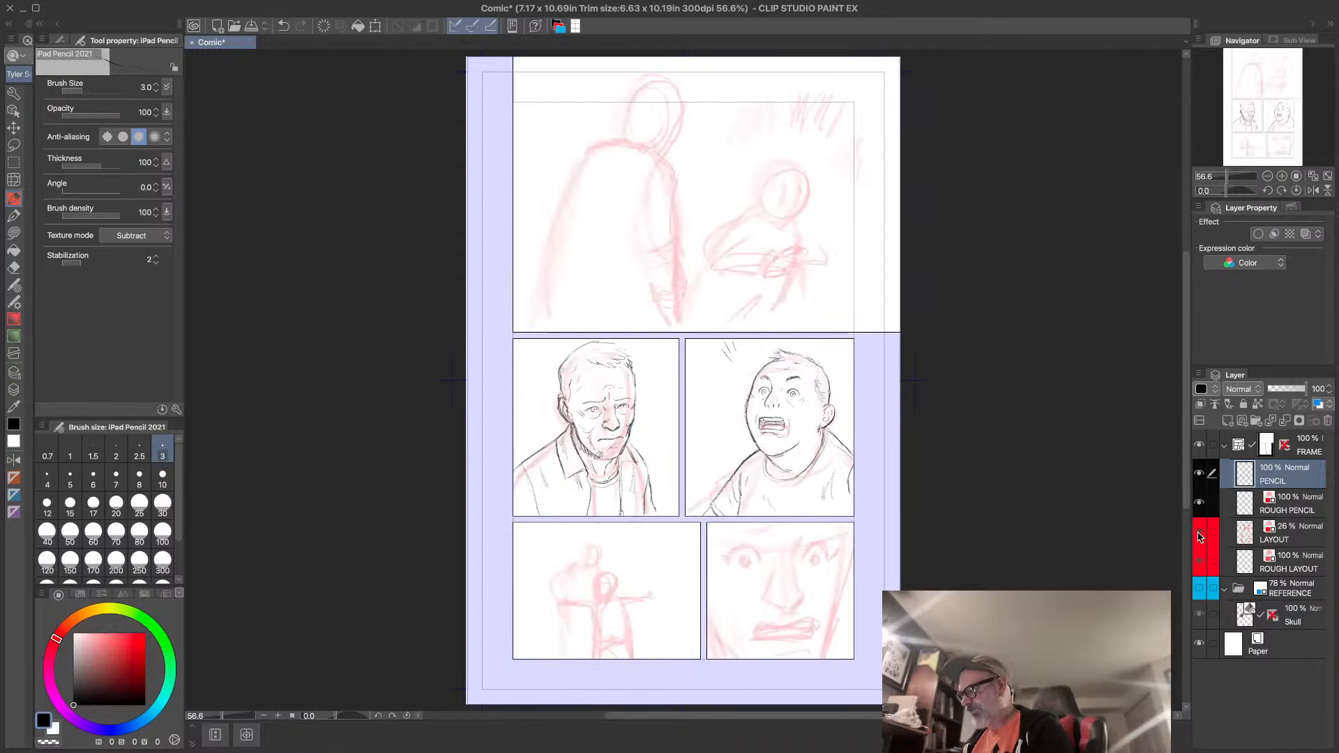
{"action": "left_click", "coordinate": [1199, 544]}
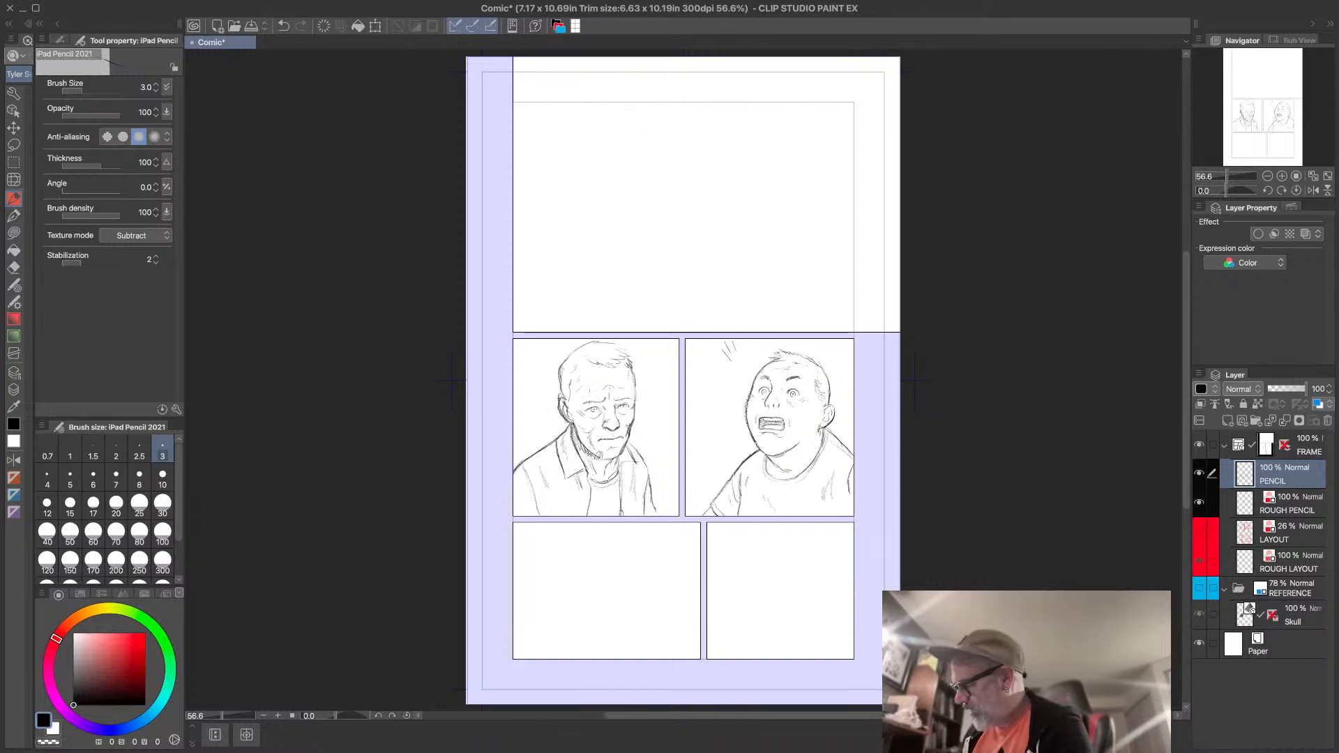
- Add hatching to the frowning man's shirt and strengthen the folds of his open jacket
{"action": "mouse_move", "coordinate": [642, 457]}
{"action": "left_mouse_down"}
{"action": "mouse_move", "coordinate": [662, 518]}
{"action": "mouse_move", "coordinate": [600, 514]}
{"action": "left_mouse_up"}
{"action": "left_click_drag", "start_coordinate": [619, 493], "coordinate": [604, 515]}
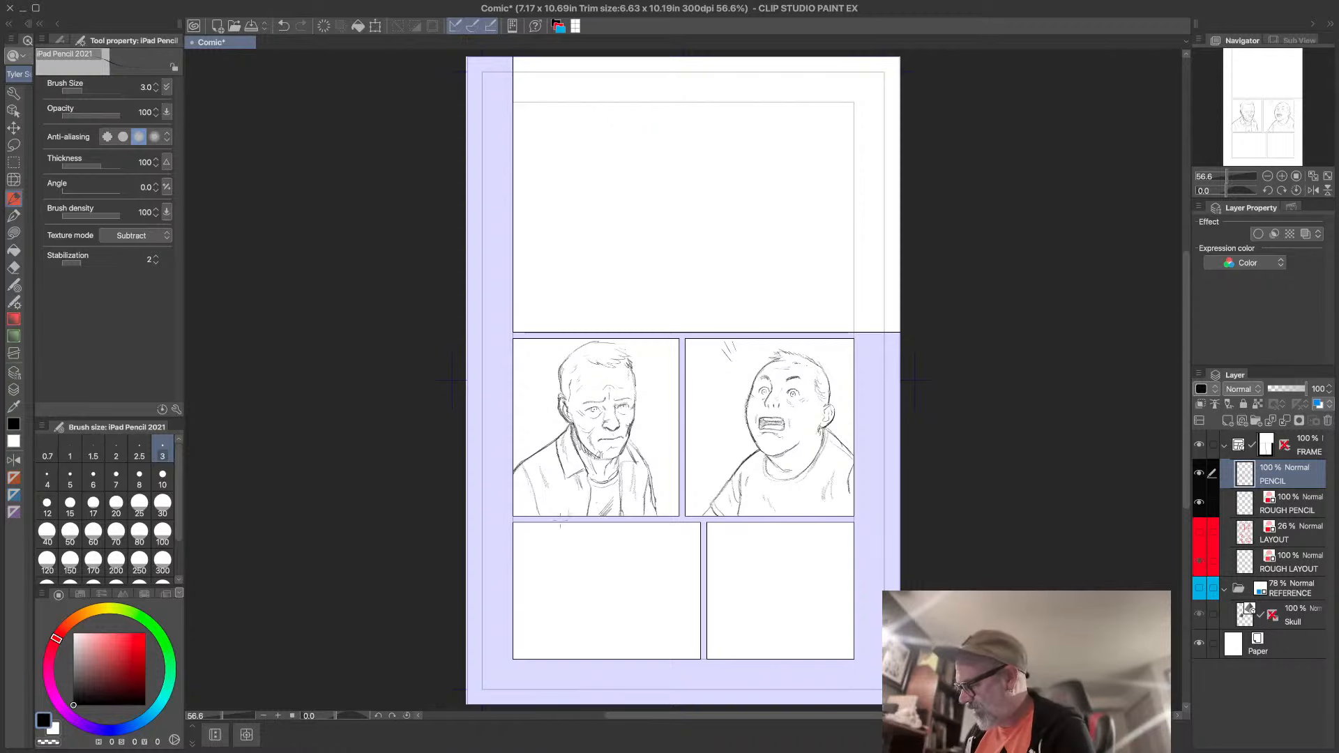
{"action": "mouse_move", "coordinate": [532, 483]}
{"action": "left_mouse_down"}
{"action": "mouse_move", "coordinate": [537, 516]}
{"action": "mouse_move", "coordinate": [532, 494]}
{"action": "left_mouse_up"}
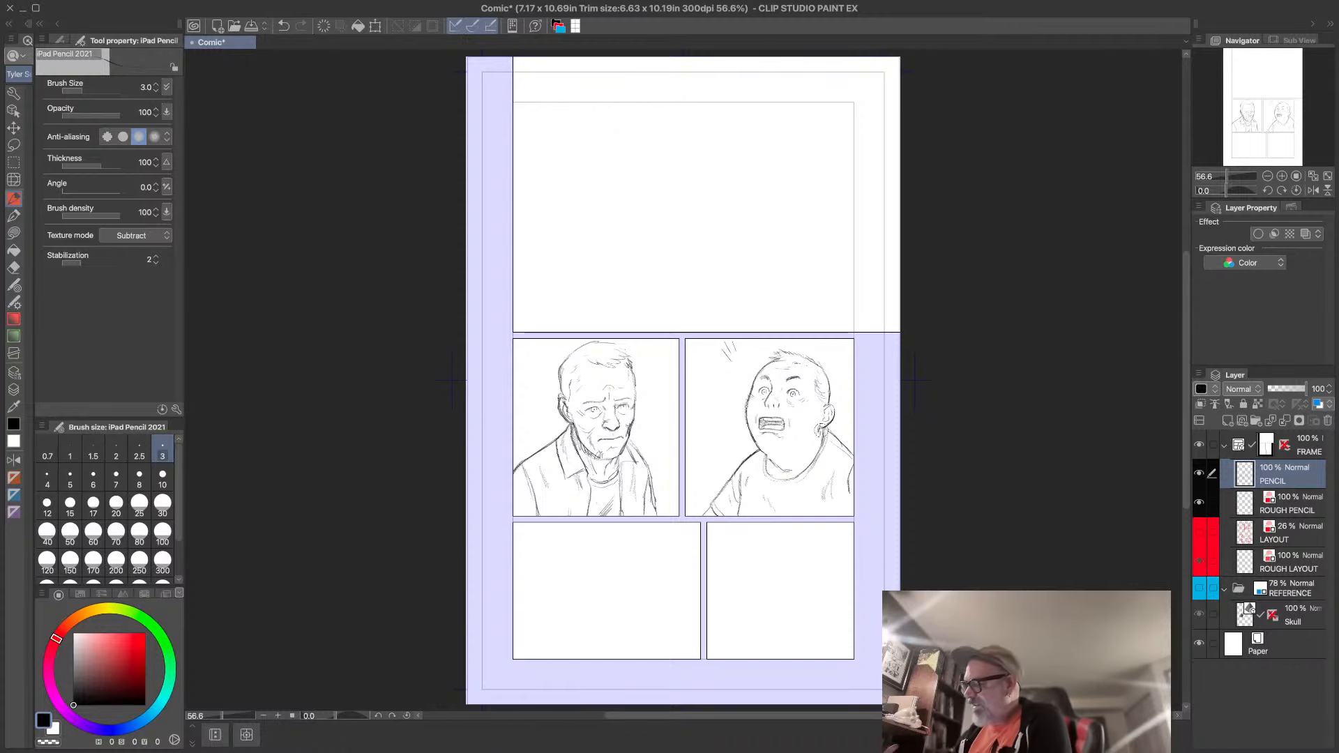
- Strengthen the shocked figure's jaw and chin fold, and darken the curved shirt collar around the neck
{"action": "scroll", "coordinate": [747, 442], "scroll_direction": "up", "scroll_amount": 4}
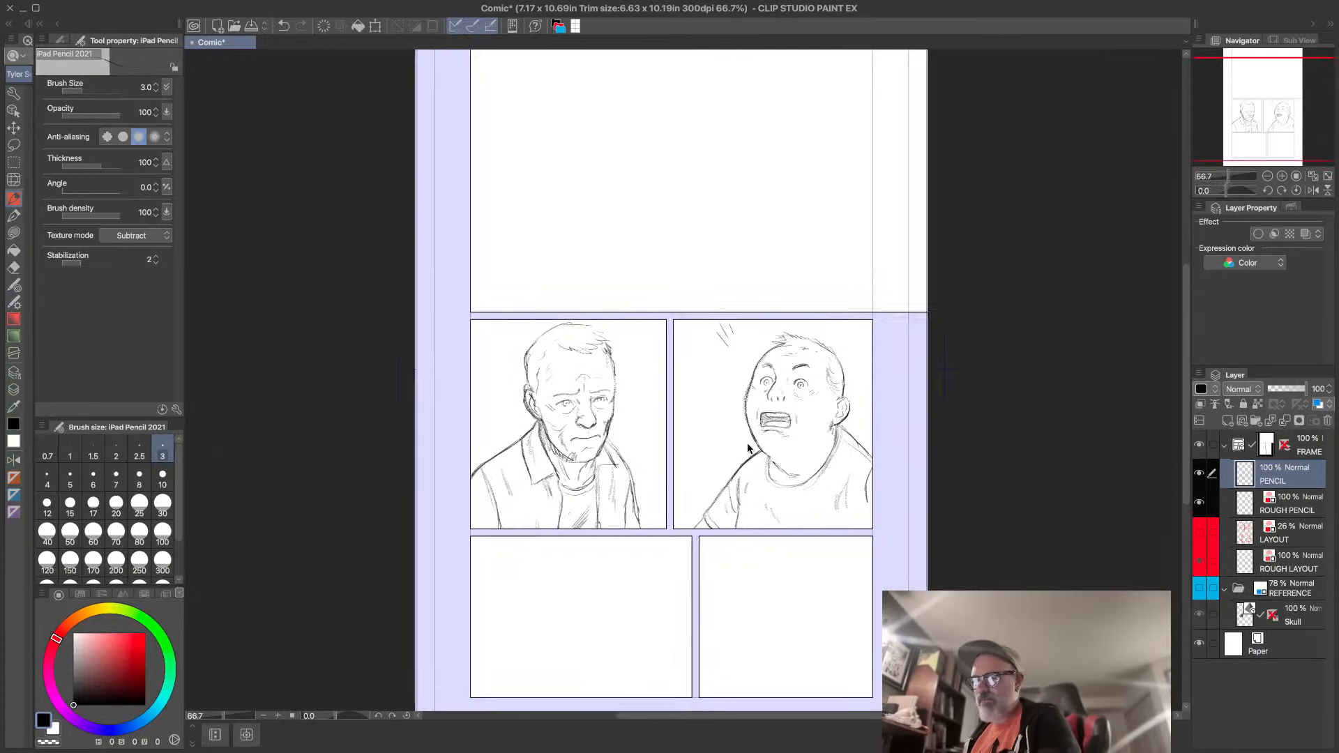
{"action": "left_click_drag", "start_coordinate": [787, 465], "coordinate": [812, 496]}
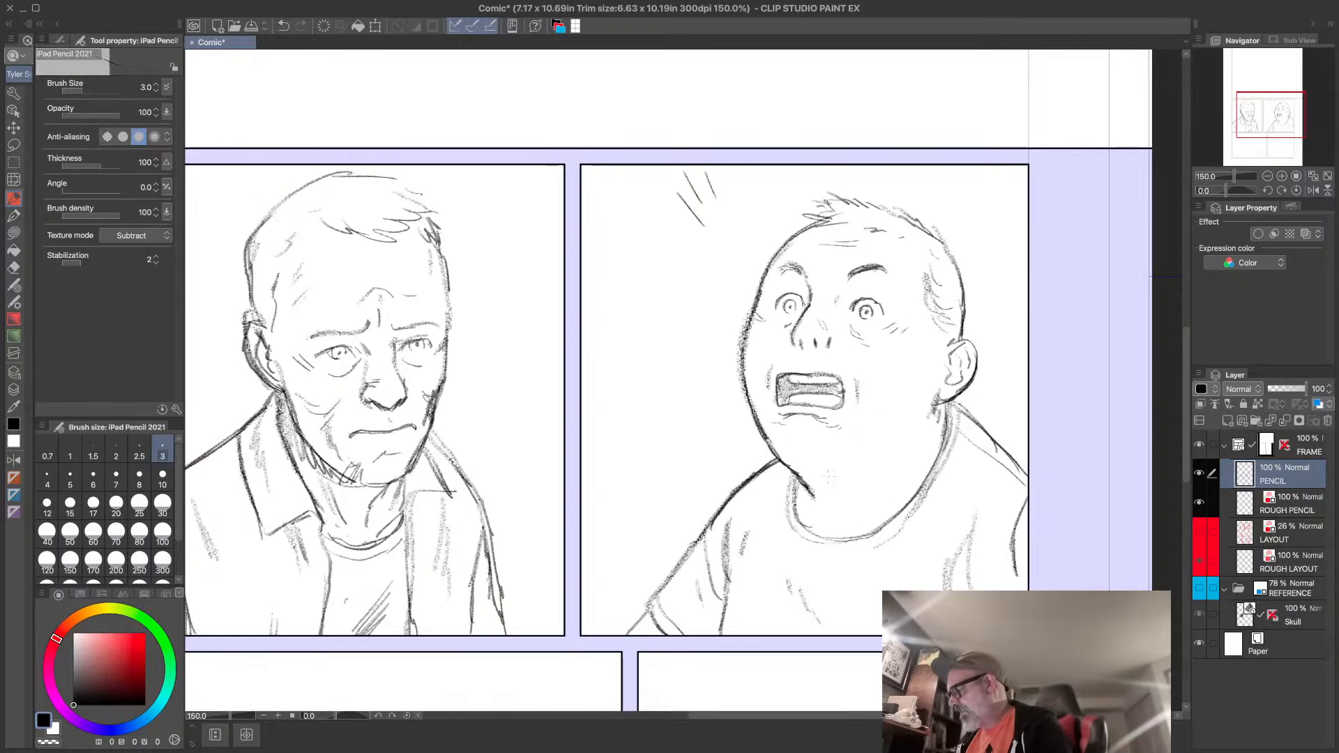
{"action": "left_click_drag", "start_coordinate": [827, 478], "coordinate": [863, 459]}
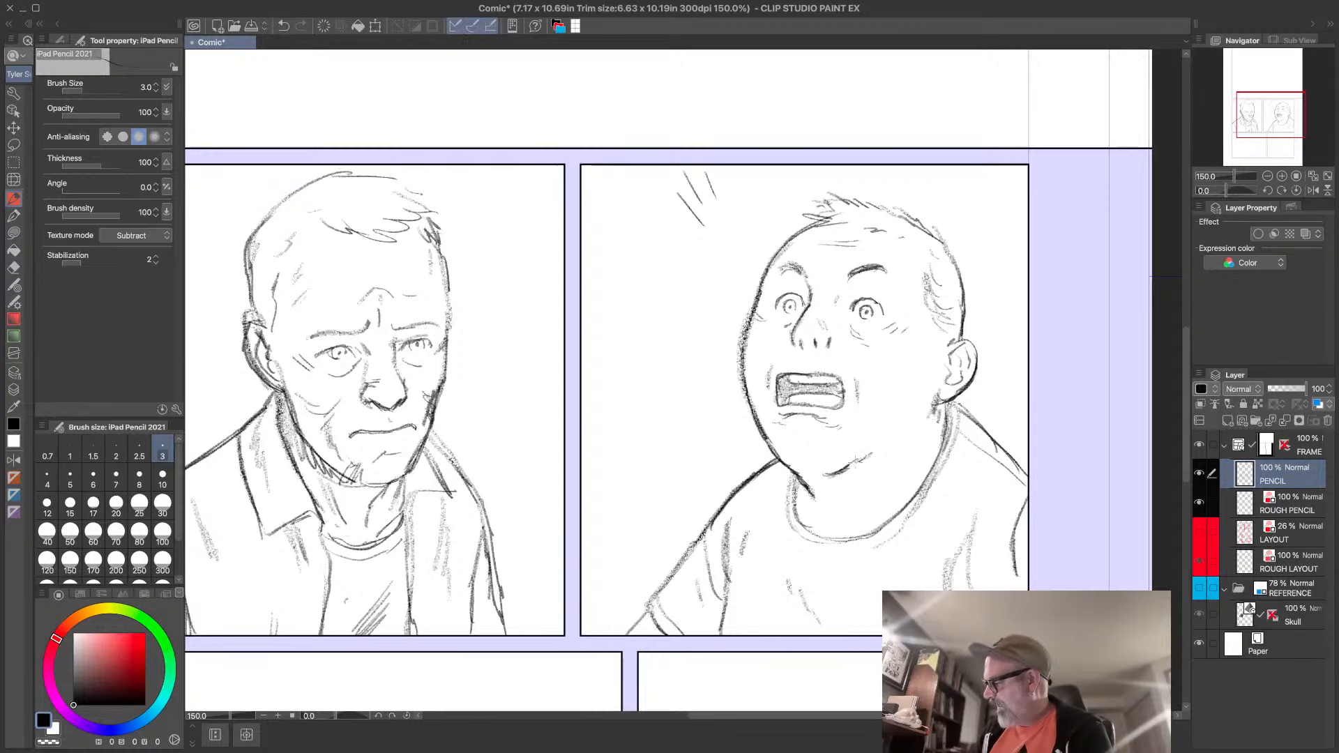
{"action": "mouse_move", "coordinate": [804, 489]}
{"action": "left_mouse_down"}
{"action": "mouse_move", "coordinate": [825, 501]}
{"action": "mouse_move", "coordinate": [790, 501]}
{"action": "mouse_move", "coordinate": [799, 526]}
{"action": "mouse_move", "coordinate": [835, 540]}
{"action": "mouse_move", "coordinate": [906, 504]}
{"action": "left_mouse_up"}
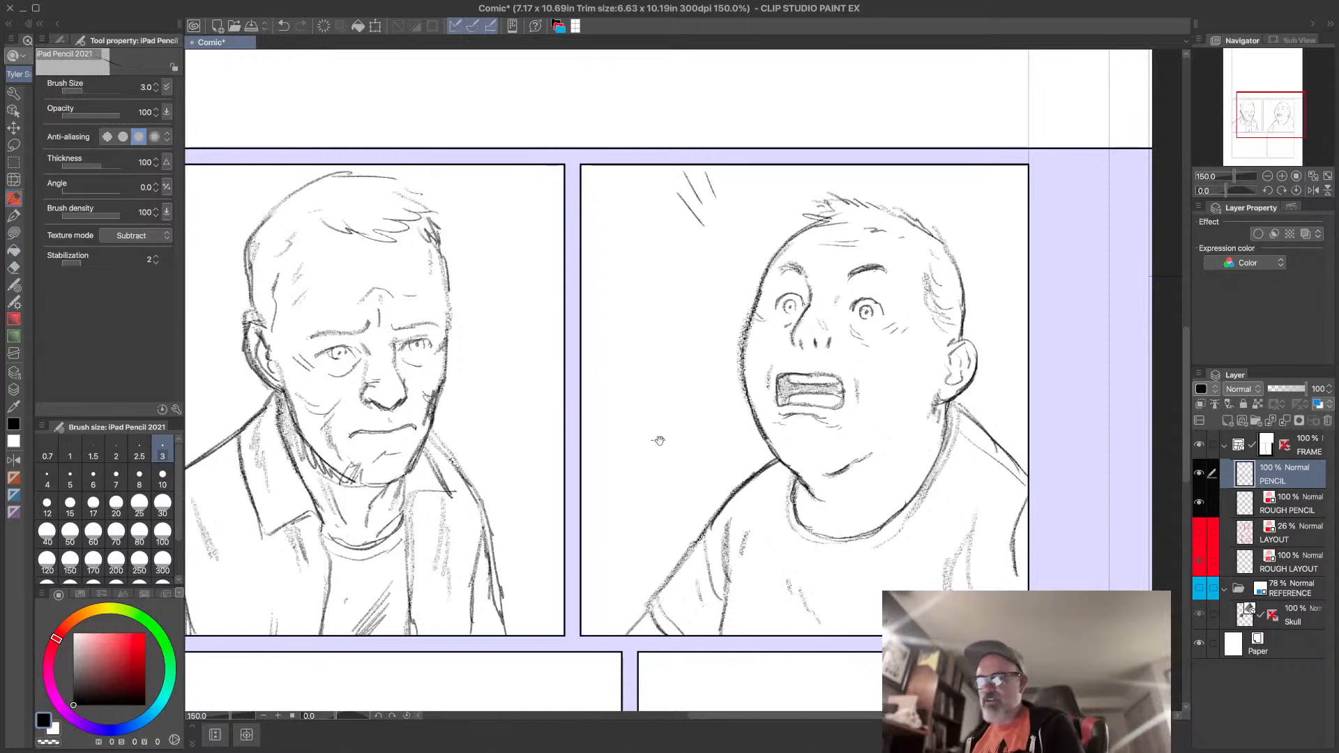
- Review both penciled portraits on the page and show the LAYOUT layer again
{"action": "left_click_drag", "start_coordinate": [677, 446], "coordinate": [751, 471]}
{"action": "scroll", "coordinate": [730, 510], "scroll_direction": "down", "scroll_amount": 2}
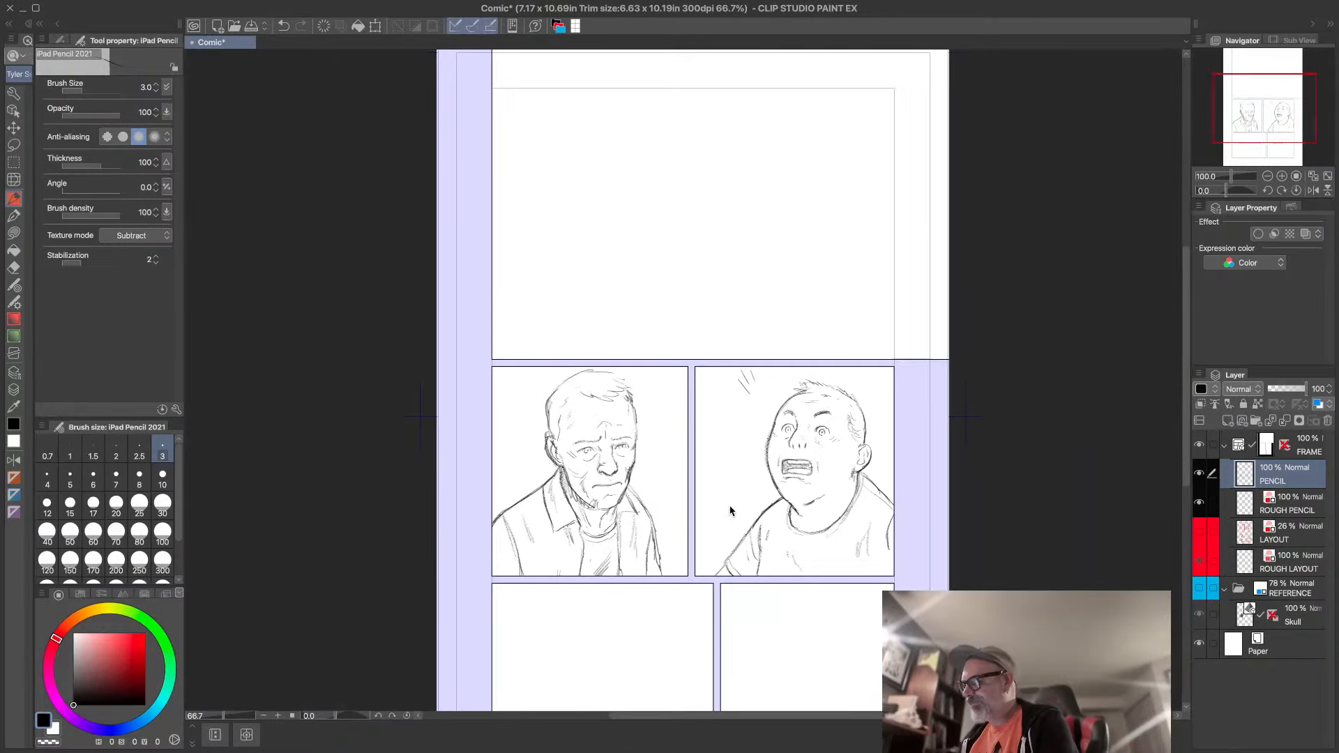
{"action": "left_click_drag", "start_coordinate": [824, 602], "coordinate": [777, 470]}
{"action": "left_click_drag", "start_coordinate": [804, 496], "coordinate": [797, 527]}
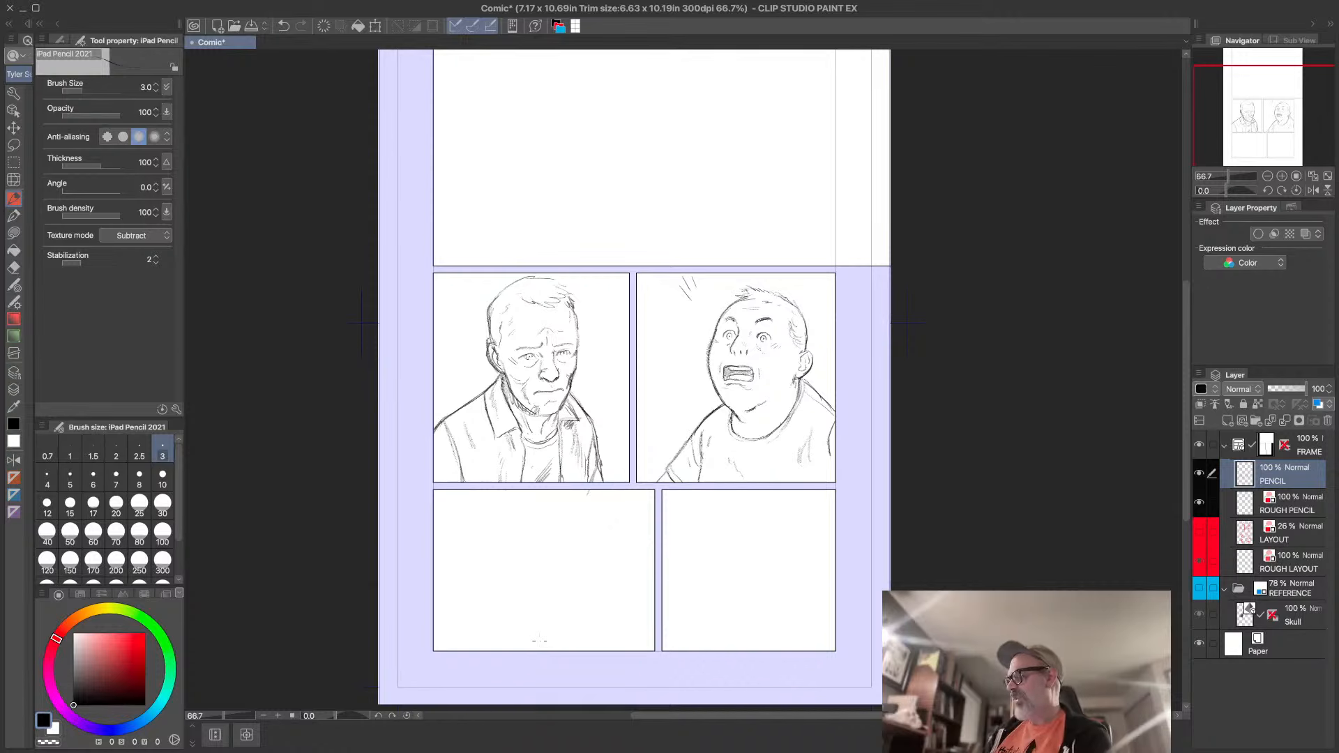
{"action": "left_click", "coordinate": [1199, 532]}
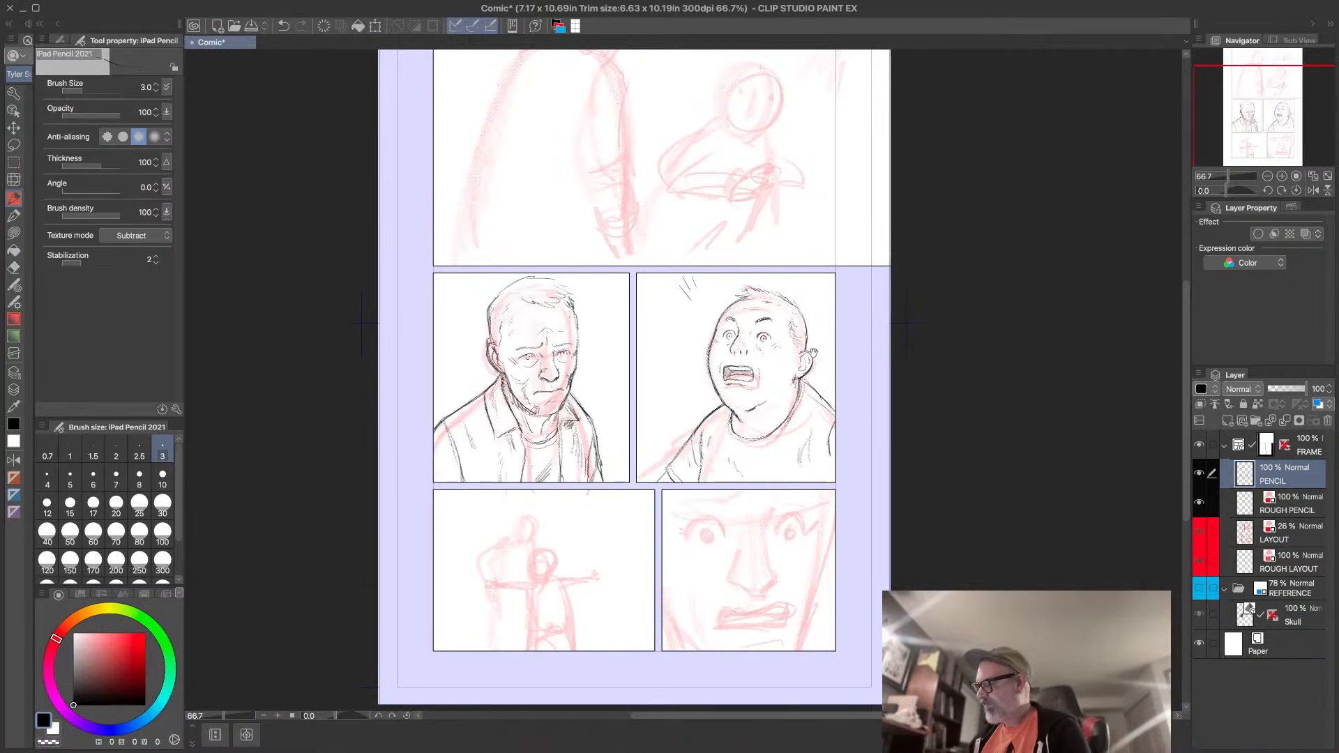
- Make a rectangular selection around the large top panel's two-figure sketch on the LAYOUT layer
{"action": "scroll", "coordinate": [815, 299], "scroll_direction": "up", "scroll_amount": 5}
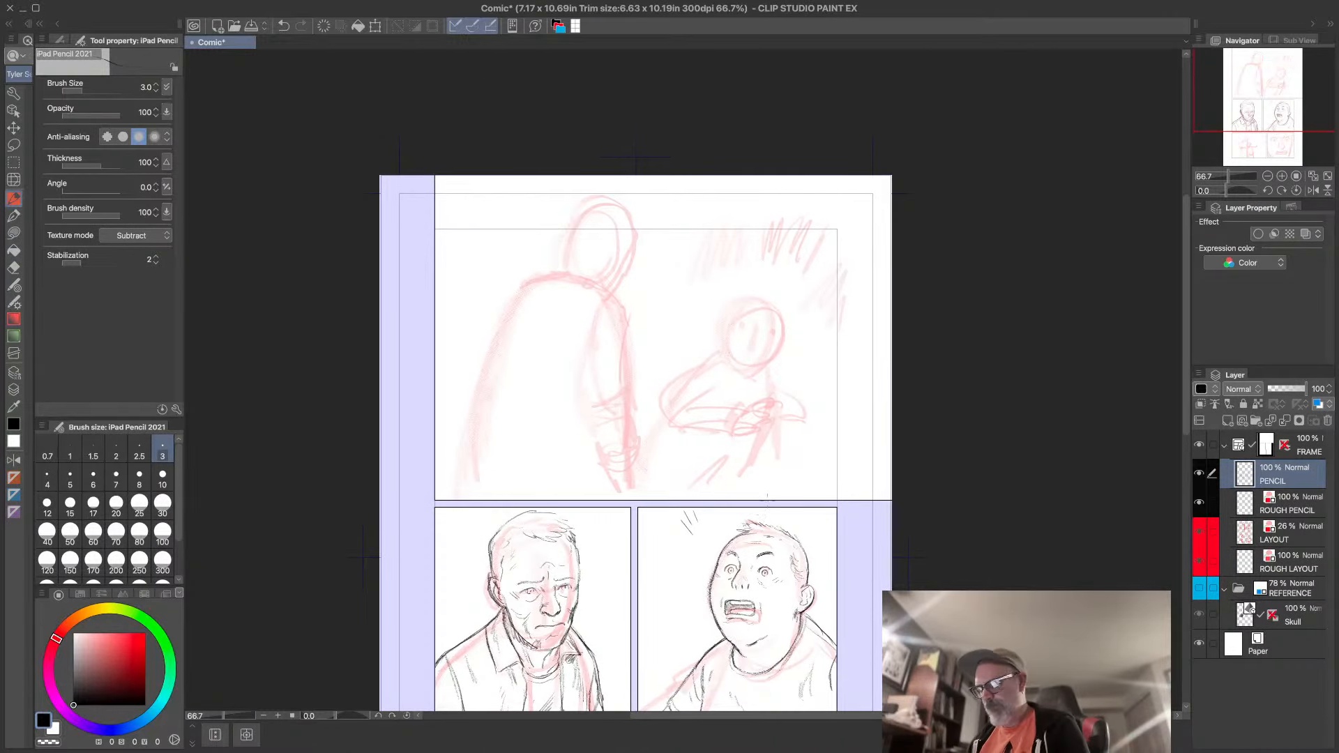
{"action": "scroll", "coordinate": [761, 487], "scroll_direction": "up", "scroll_amount": 1}
{"action": "left_click_drag", "start_coordinate": [775, 406], "coordinate": [834, 408]}
{"action": "scroll", "coordinate": [817, 454], "scroll_direction": "down", "scroll_amount": 1}
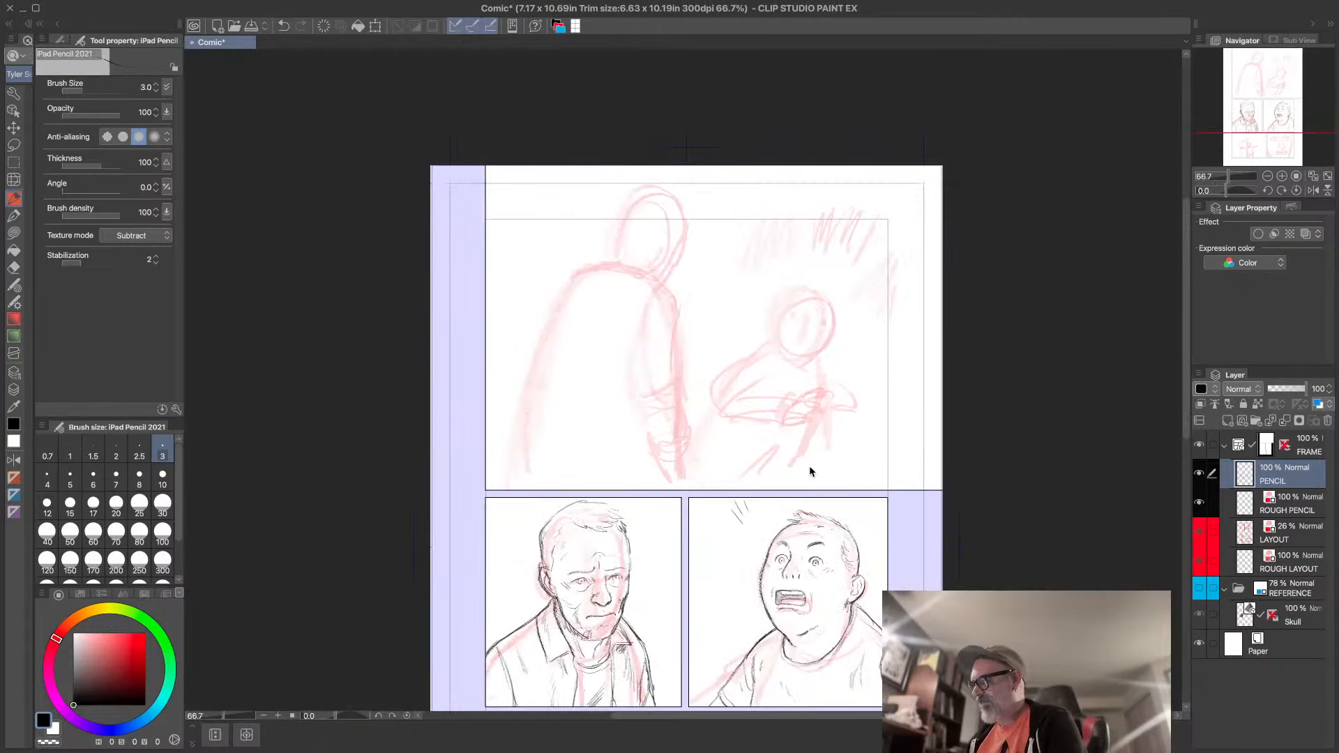
{"action": "left_click", "coordinate": [1288, 507]}
{"action": "left_click", "coordinate": [1199, 504]}
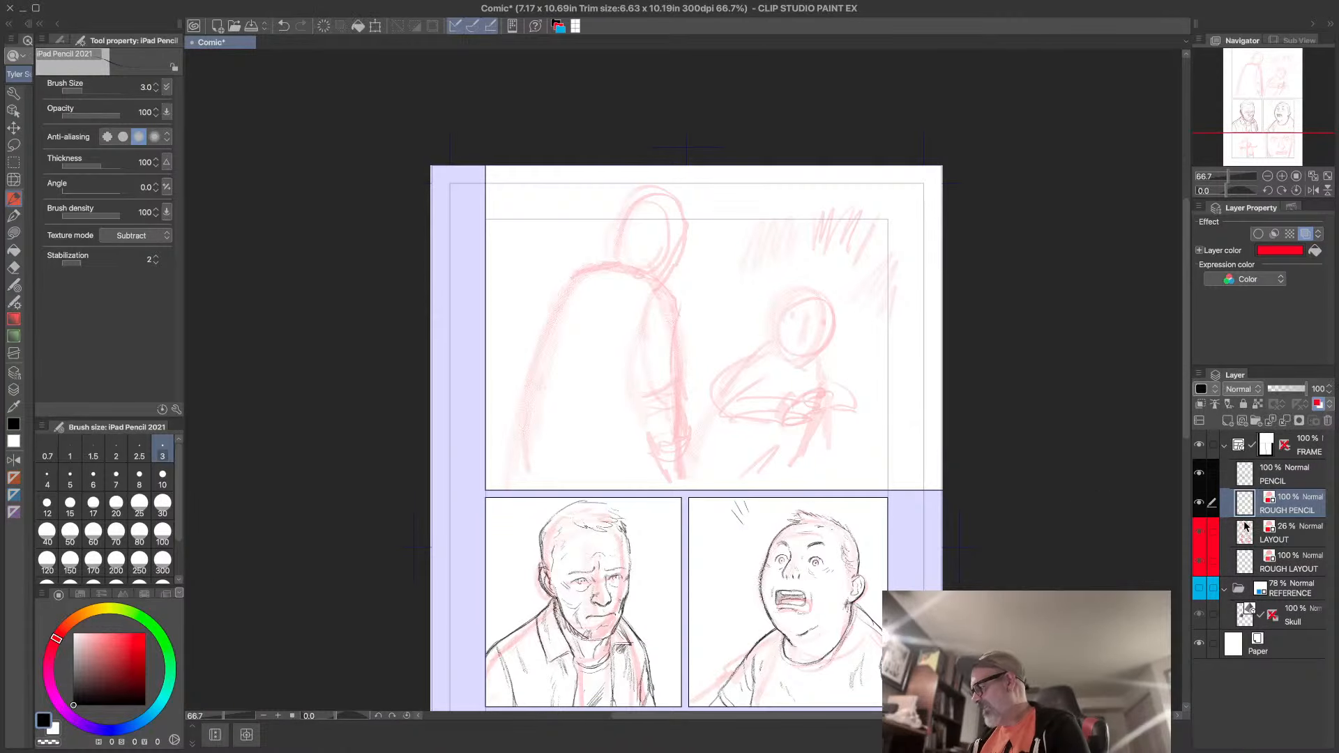
{"action": "left_click", "coordinate": [1246, 528]}
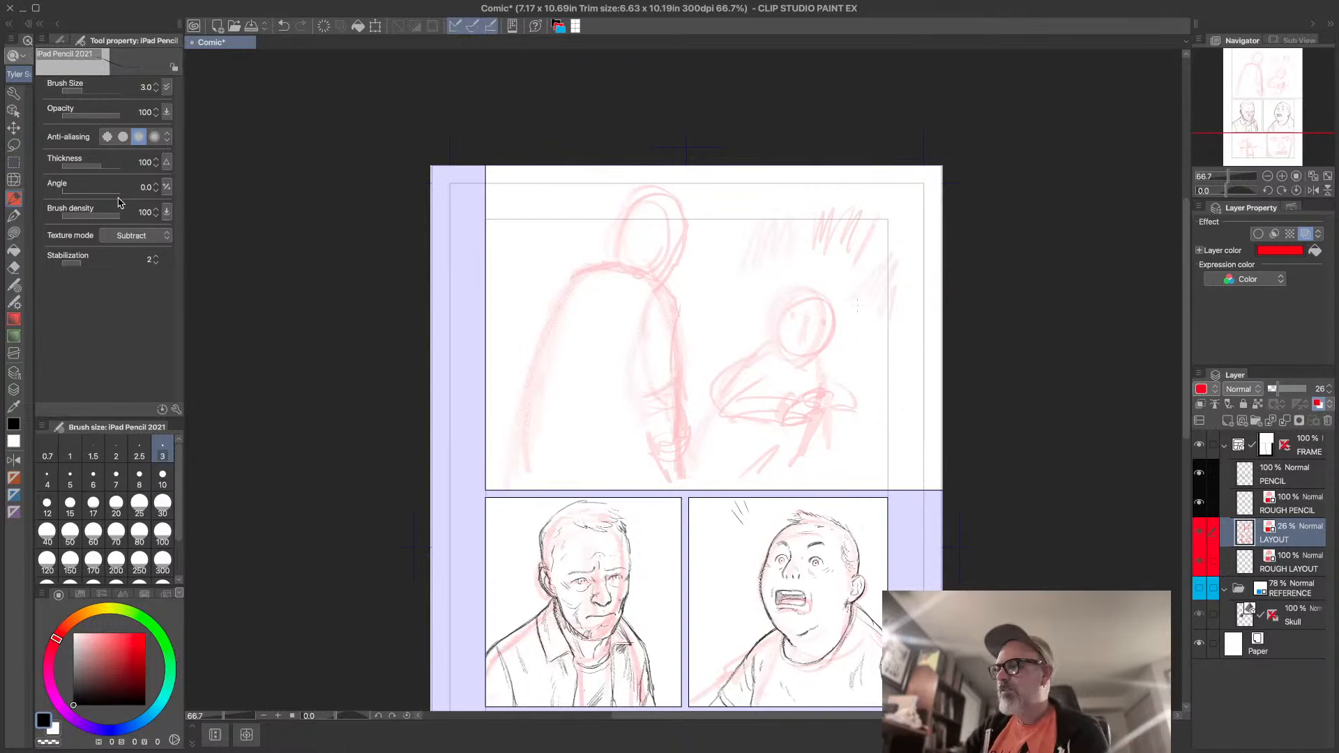
{"action": "left_click", "coordinate": [13, 162]}
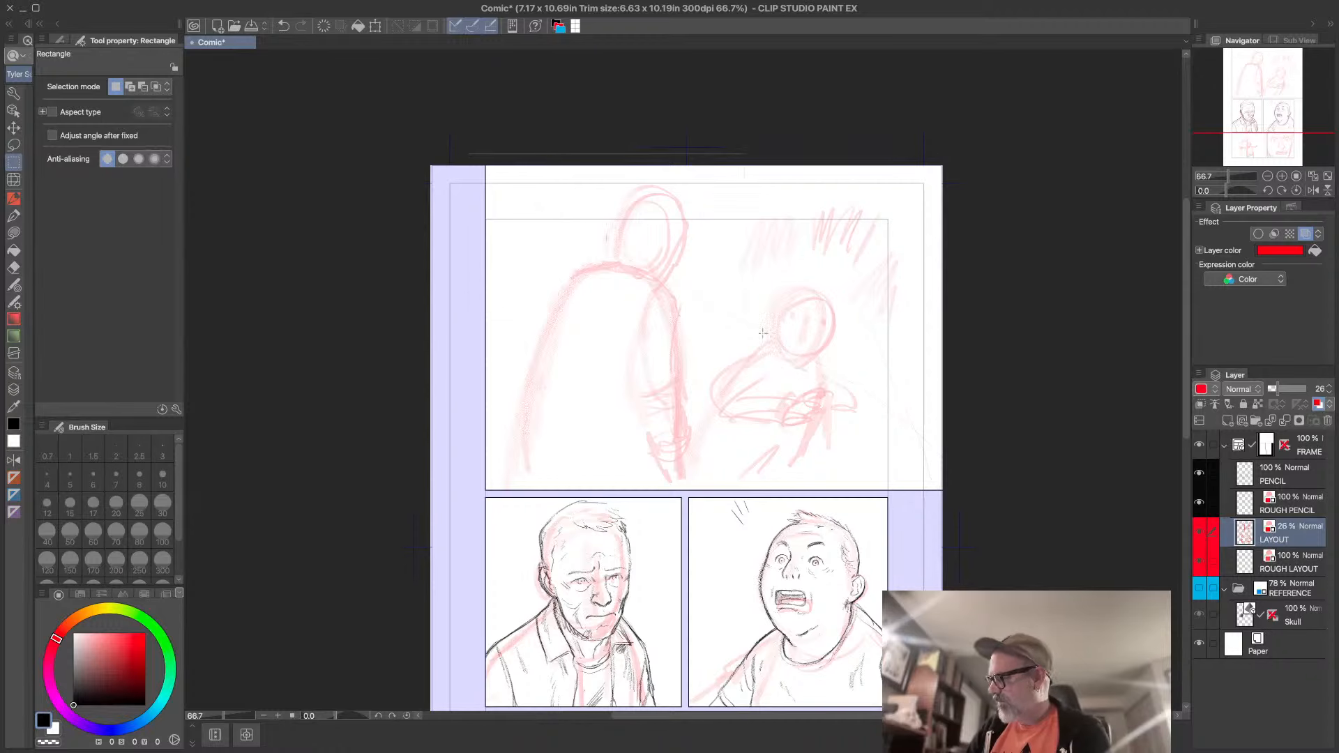
{"action": "left_click_drag", "start_coordinate": [469, 155], "coordinate": [958, 491]}
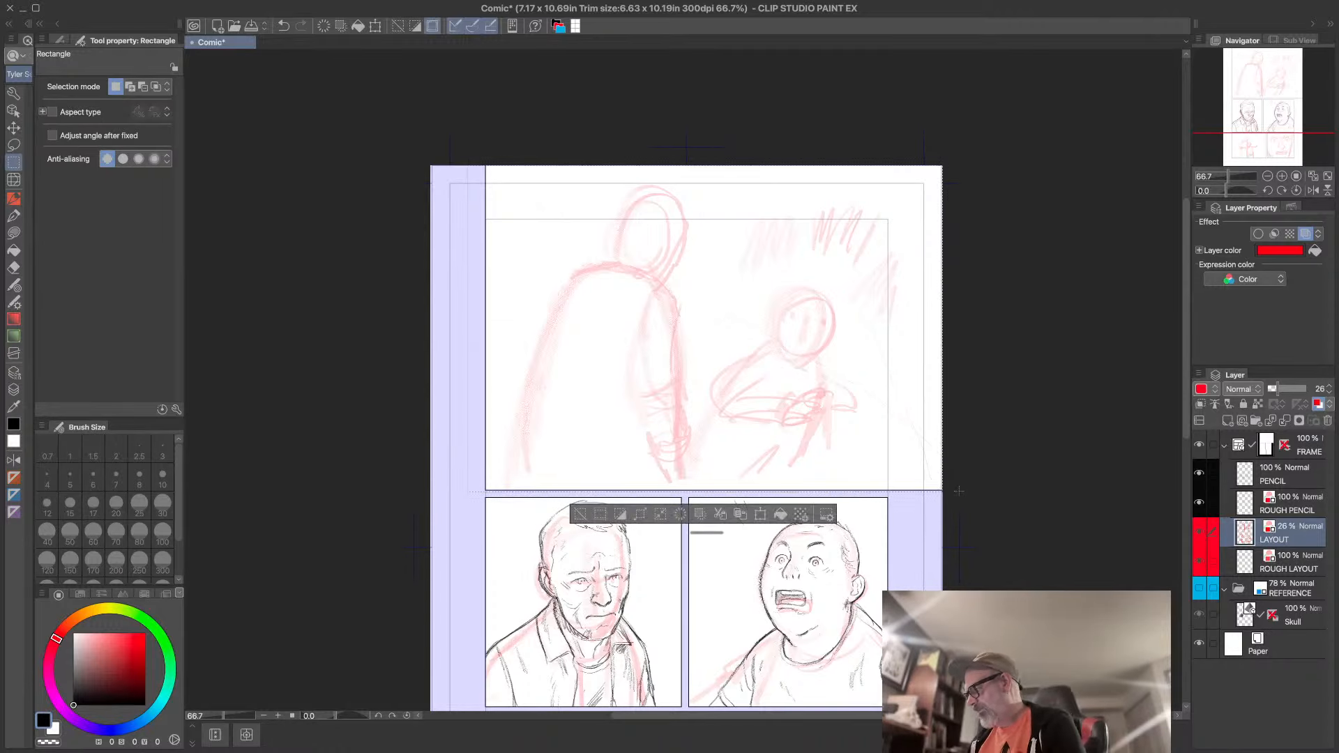
- Scale the selected top-panel sketch to 119%, reposition it so both figures fill the frame, and clear the selection
{"action": "left_click", "coordinate": [760, 514]}
{"action": "left_click_drag", "start_coordinate": [951, 165], "coordinate": [1044, 94]}
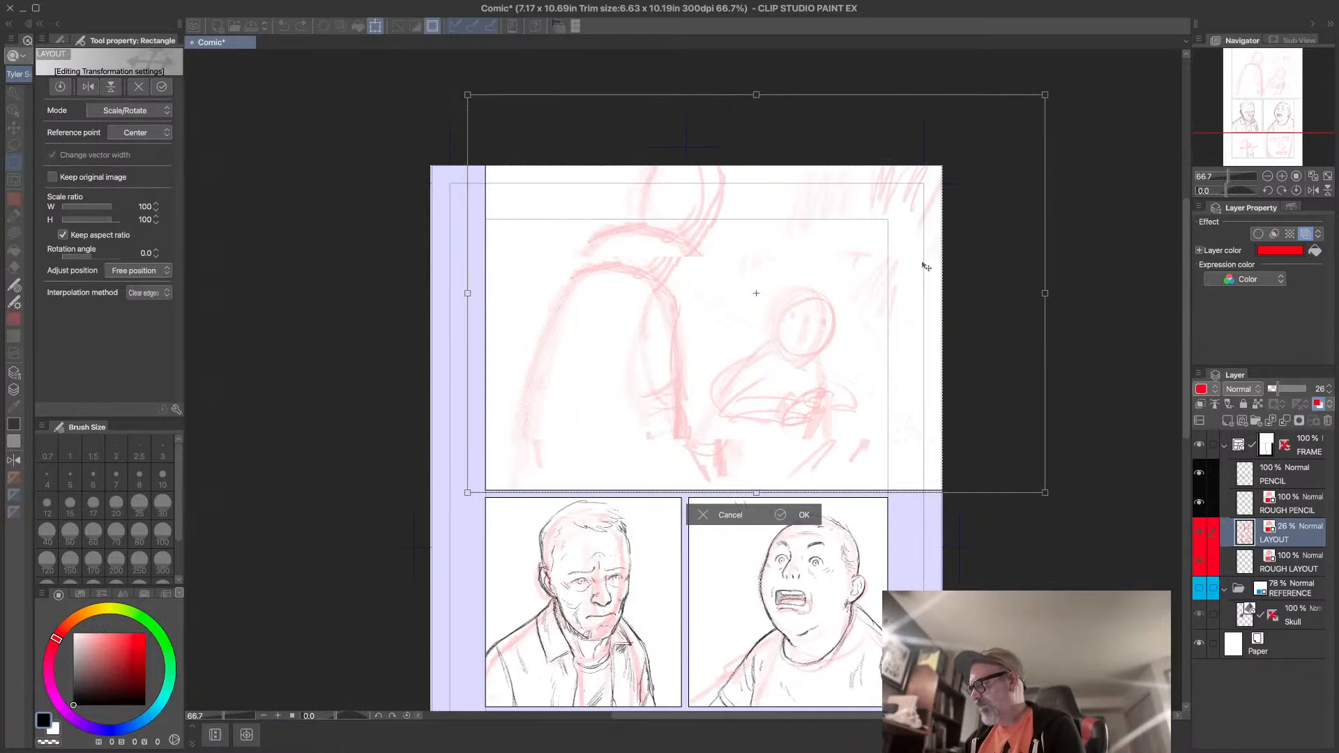
{"action": "mouse_move", "coordinate": [926, 267]}
{"action": "left_mouse_down"}
{"action": "mouse_move", "coordinate": [860, 306]}
{"action": "mouse_move", "coordinate": [847, 336]}
{"action": "left_mouse_up"}
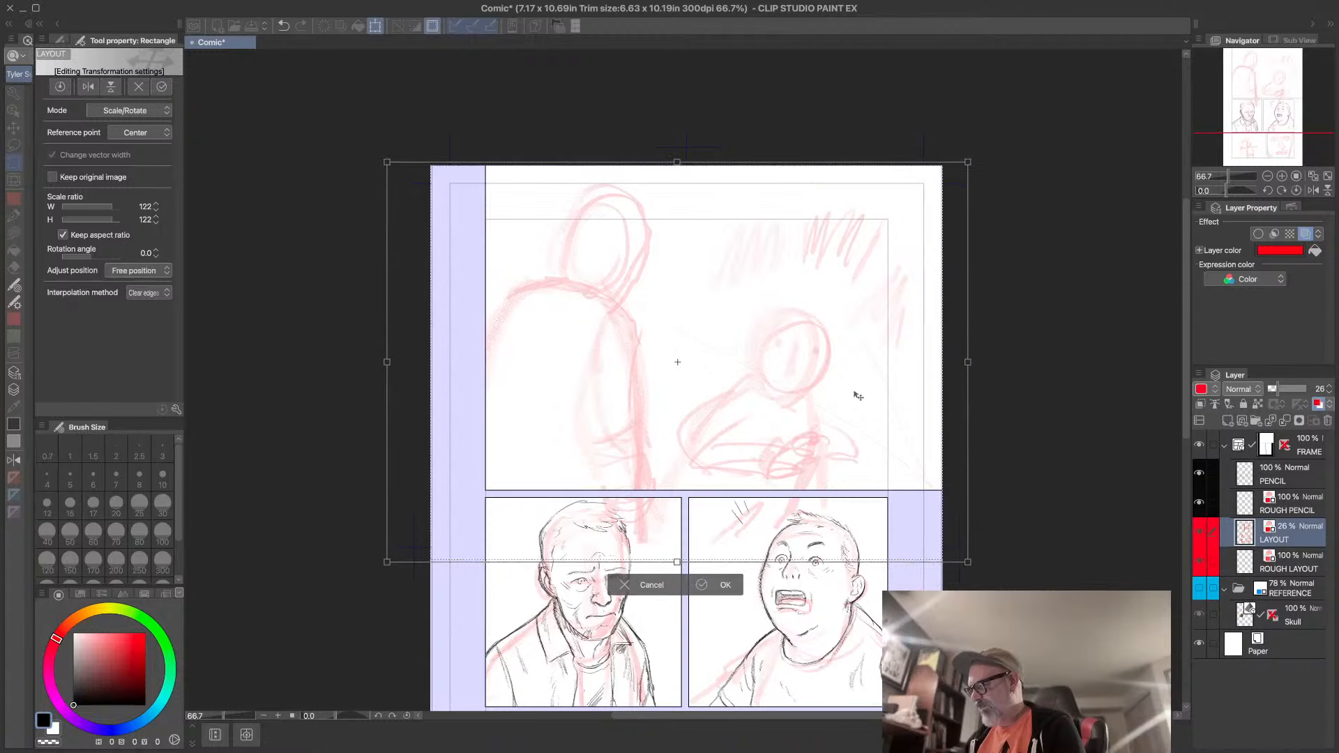
{"action": "mouse_move", "coordinate": [857, 396]}
{"action": "left_mouse_down"}
{"action": "mouse_move", "coordinate": [839, 415]}
{"action": "mouse_move", "coordinate": [865, 399]}
{"action": "left_mouse_up"}
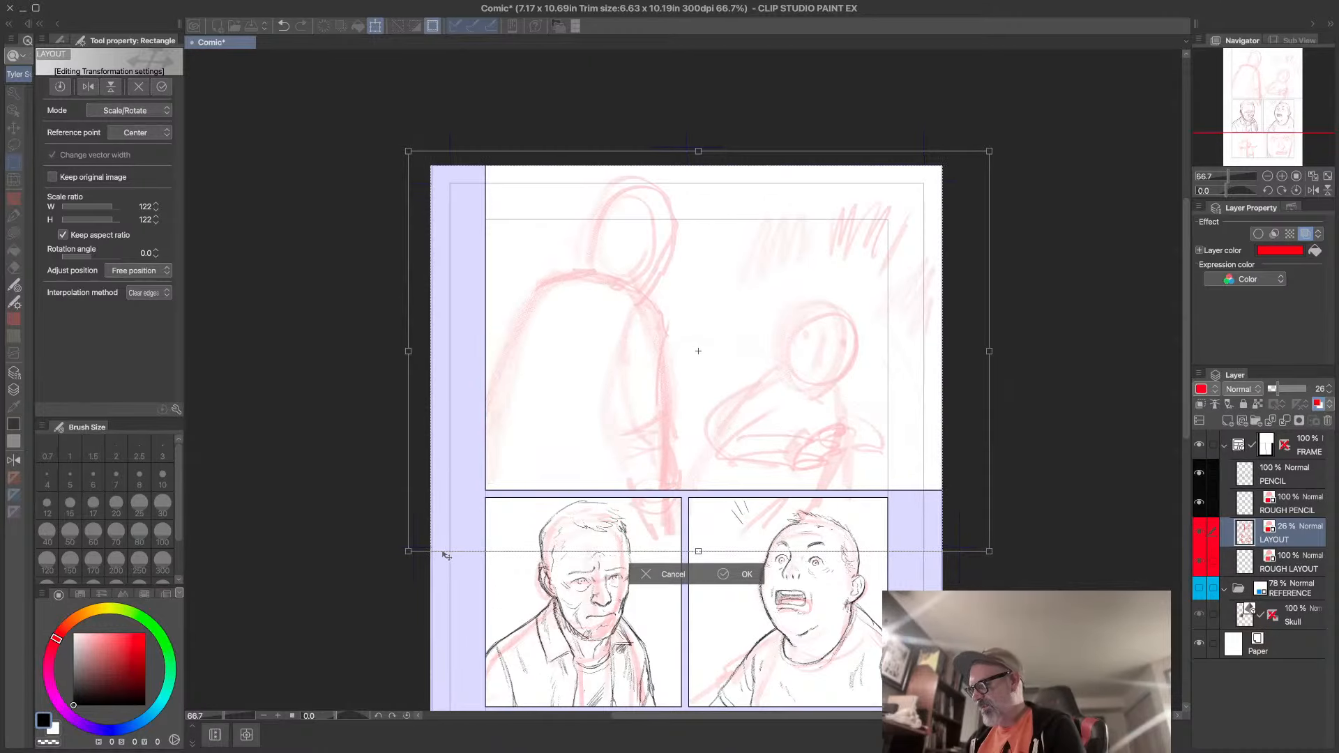
{"action": "left_click_drag", "start_coordinate": [408, 551], "coordinate": [424, 542]}
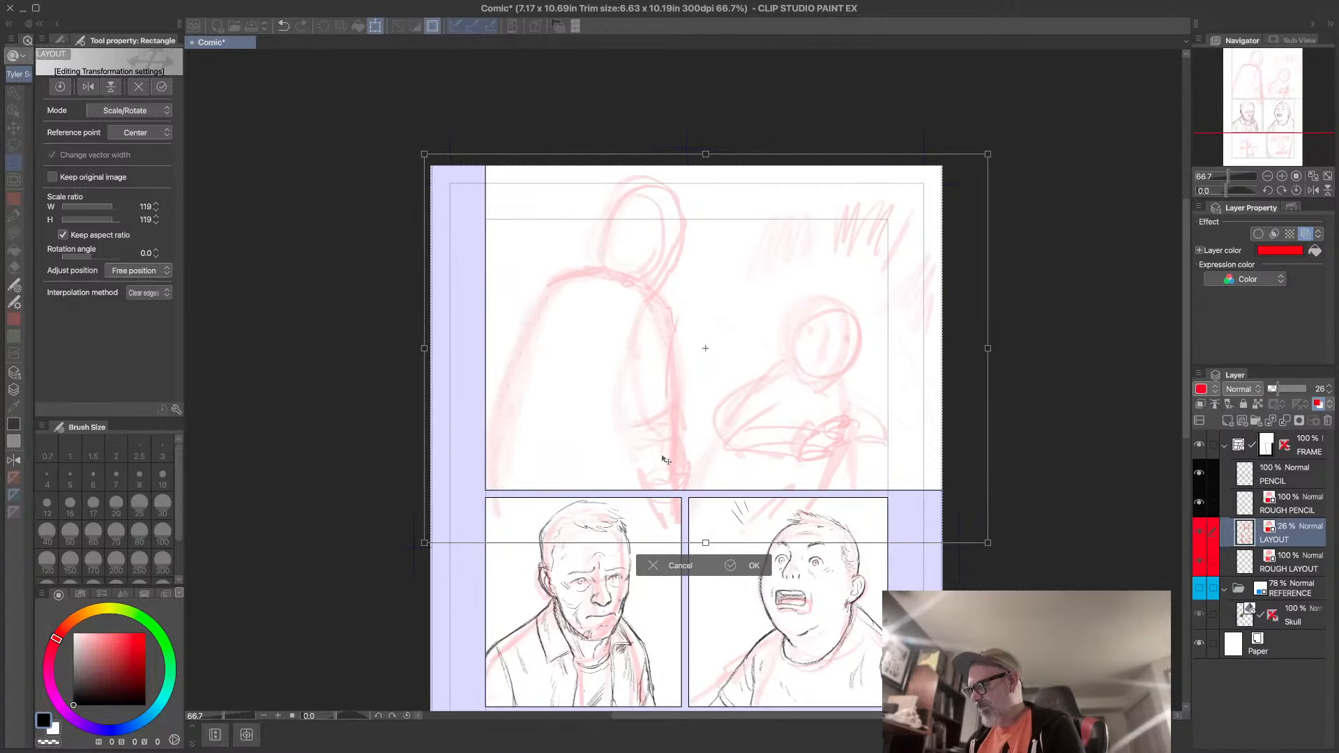
{"action": "left_click_drag", "start_coordinate": [663, 460], "coordinate": [658, 468]}
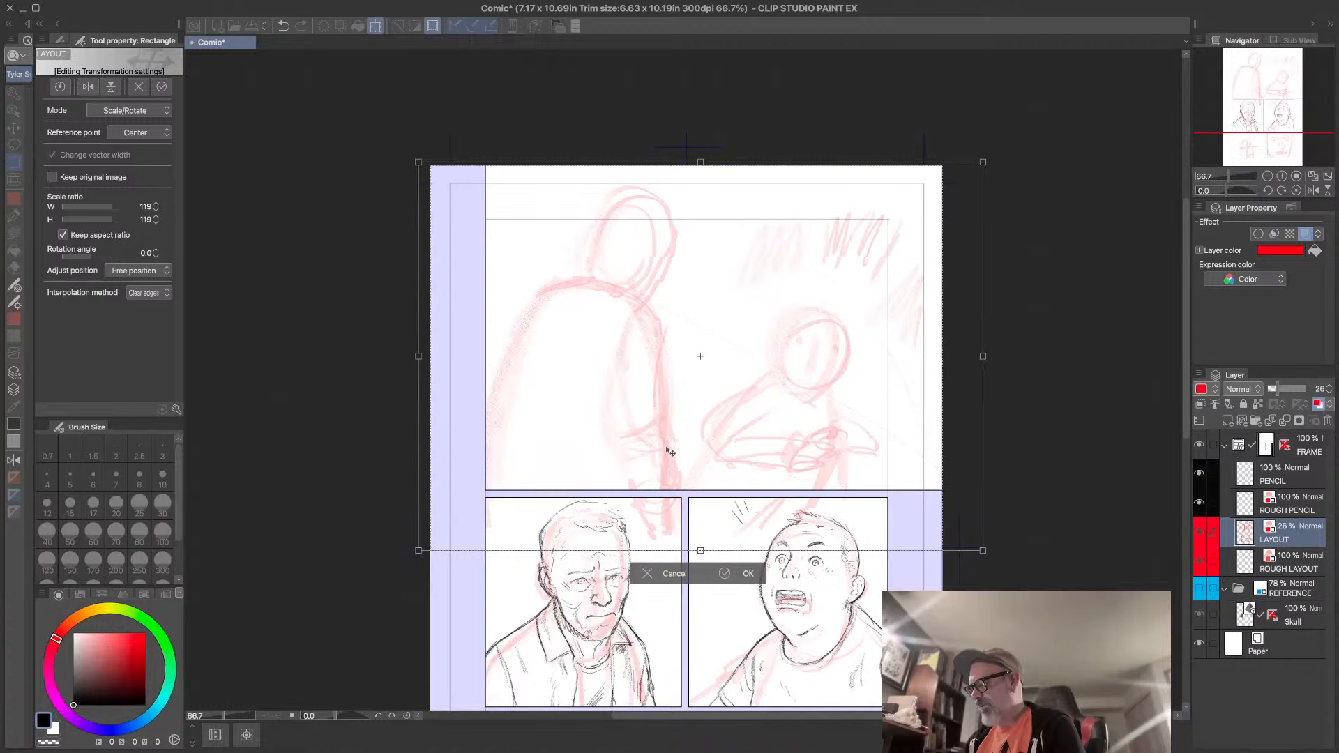
{"action": "left_click", "coordinate": [748, 573]}
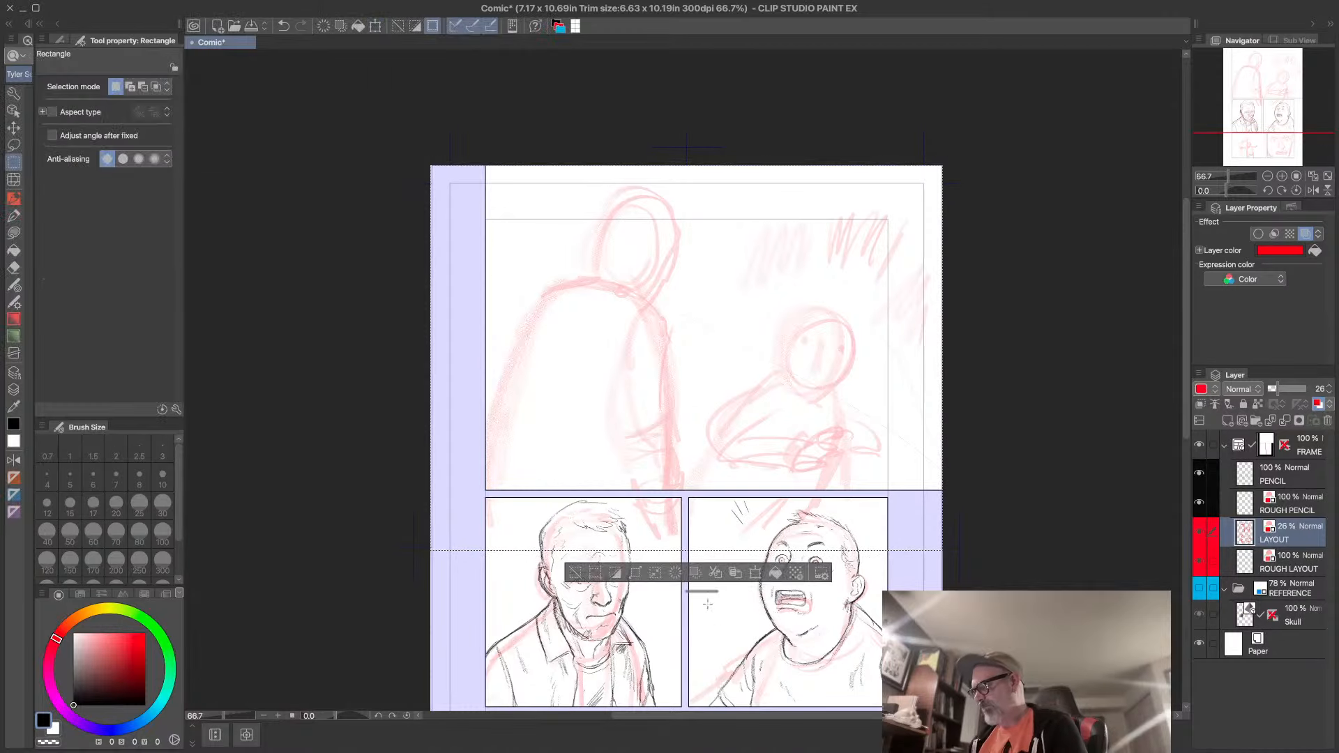
{"action": "left_click", "coordinate": [575, 573]}
- Make ROUGH PENCIL the active layer and switch to the iPad Pencil 2021 brush for the top panel
{"action": "left_click_drag", "start_coordinate": [672, 558], "coordinate": [730, 516]}
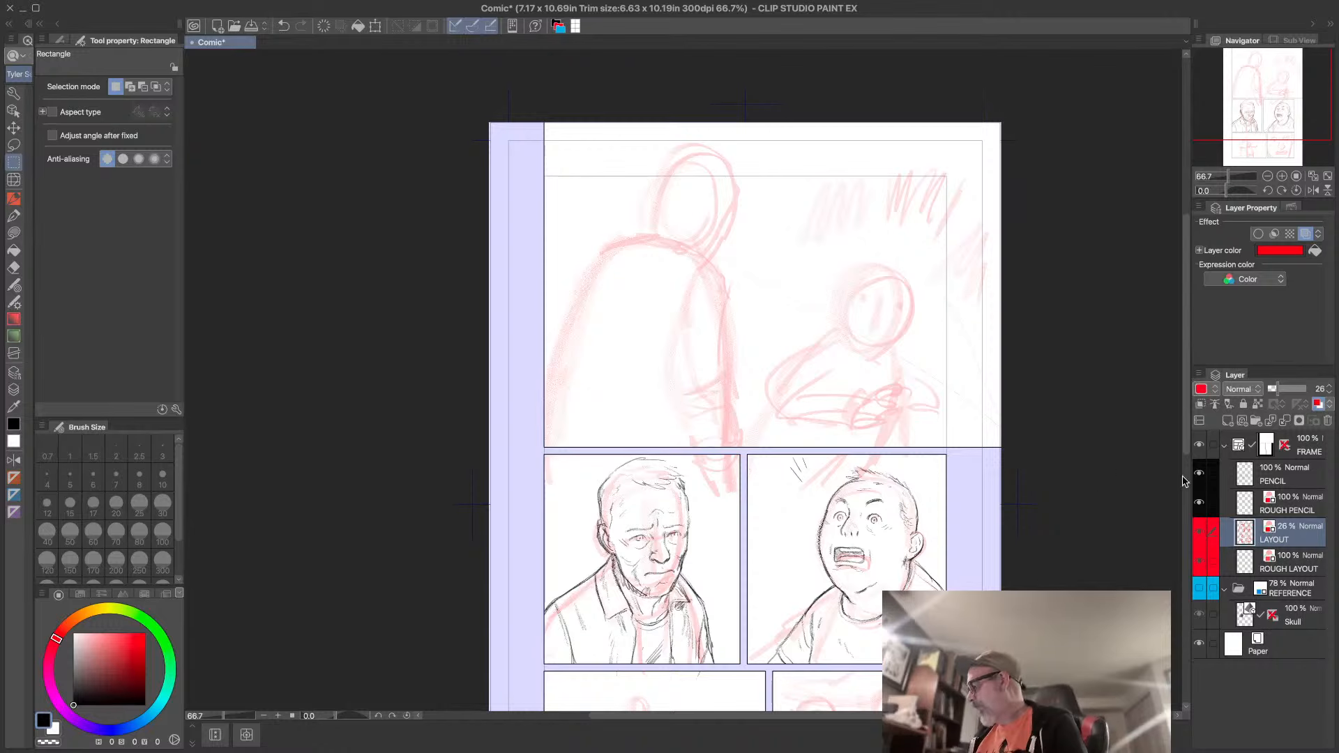
{"action": "left_click", "coordinate": [1283, 501]}
{"action": "left_click_drag", "start_coordinate": [617, 242], "coordinate": [604, 254]}
{"action": "left_click", "coordinate": [678, 242]}
{"action": "left_click", "coordinate": [14, 199]}
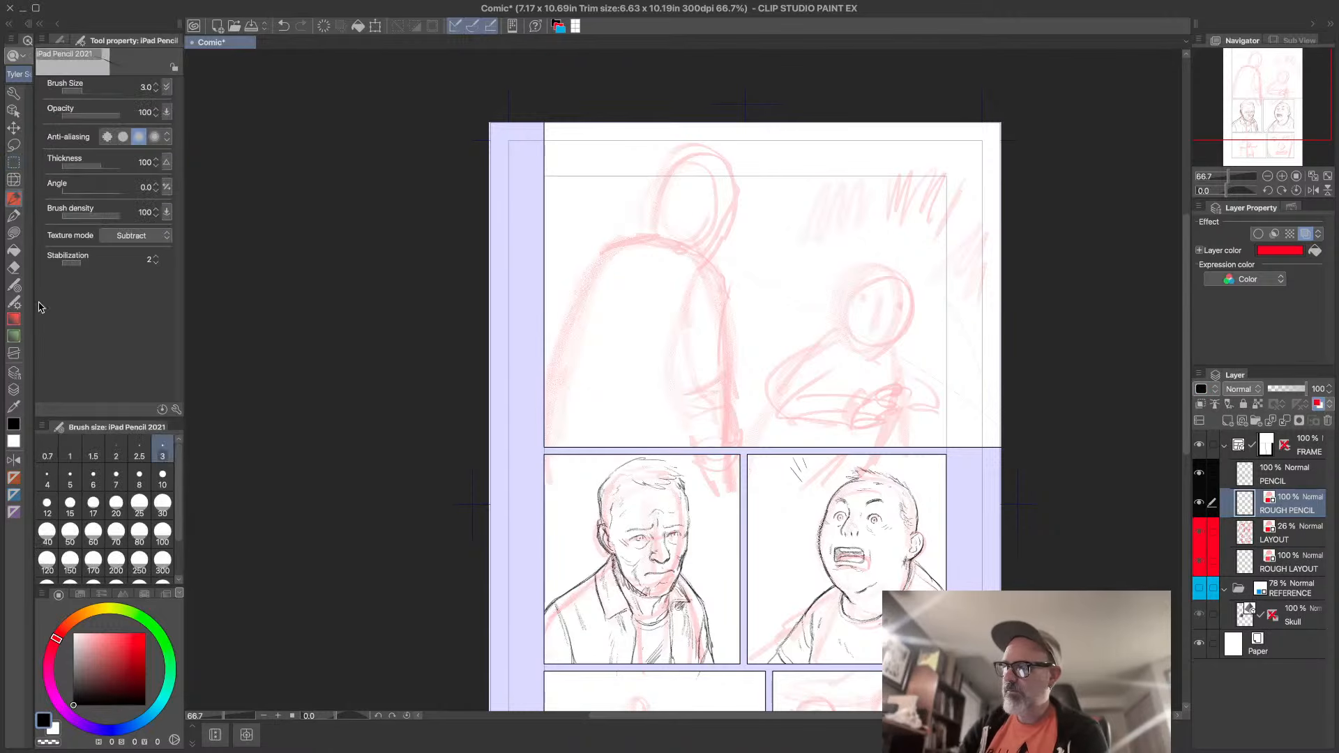
{"action": "left_click", "coordinate": [14, 165]}
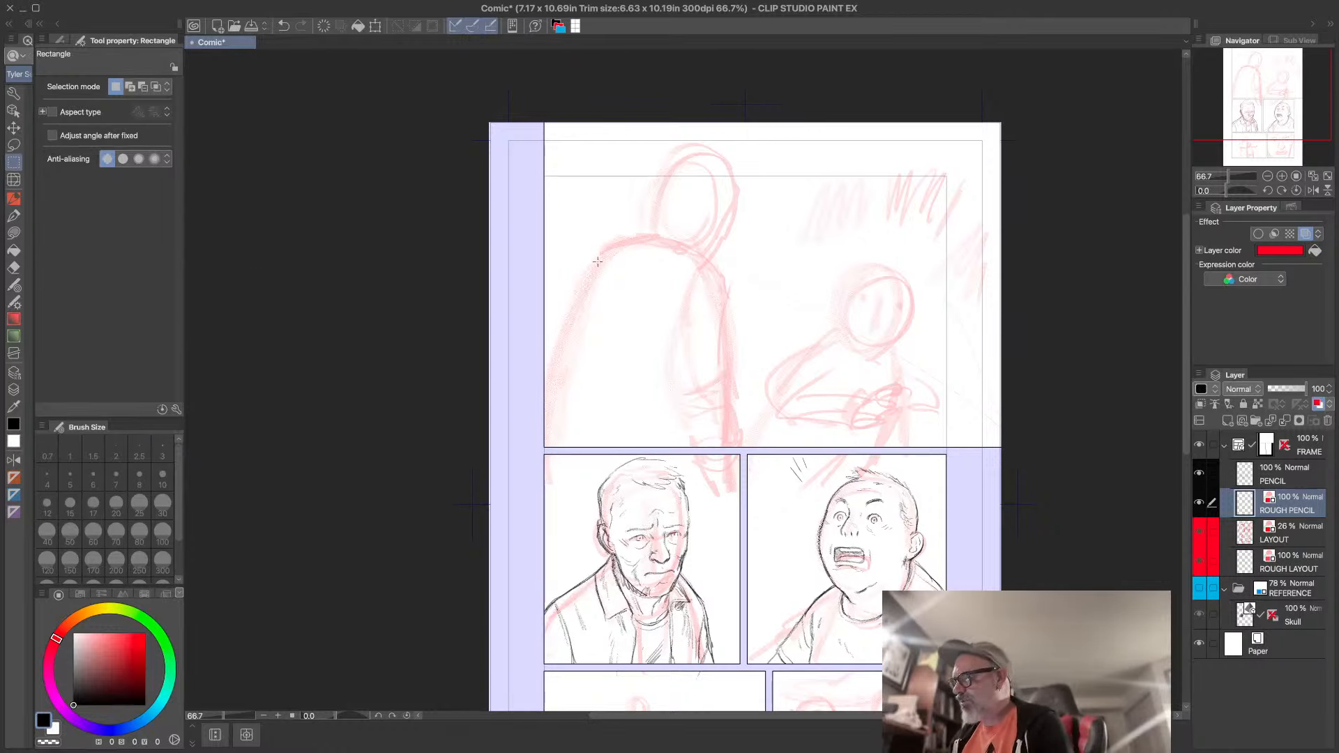
{"action": "left_click_drag", "start_coordinate": [597, 262], "coordinate": [678, 294]}
{"action": "left_click_drag", "start_coordinate": [600, 342], "coordinate": [679, 349]}
{"action": "left_click_drag", "start_coordinate": [650, 241], "coordinate": [698, 292]}
{"action": "left_click_drag", "start_coordinate": [743, 224], "coordinate": [828, 281]}
{"action": "left_click_drag", "start_coordinate": [582, 282], "coordinate": [757, 260]}
{"action": "left_click", "coordinate": [611, 353]}
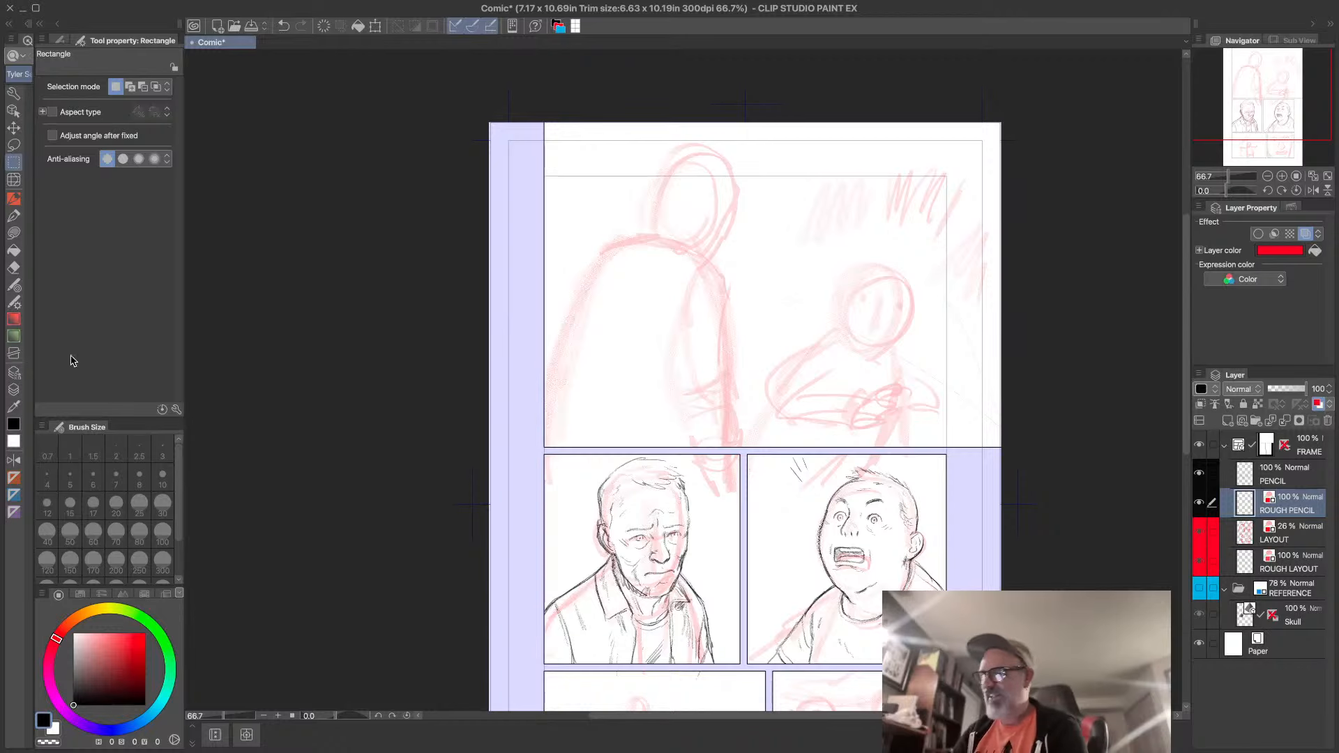
- Rough in the standing figure's shoulder line and the outer edge of the back with the iPad Pencil 2021 brush
{"action": "left_click", "coordinate": [14, 199]}
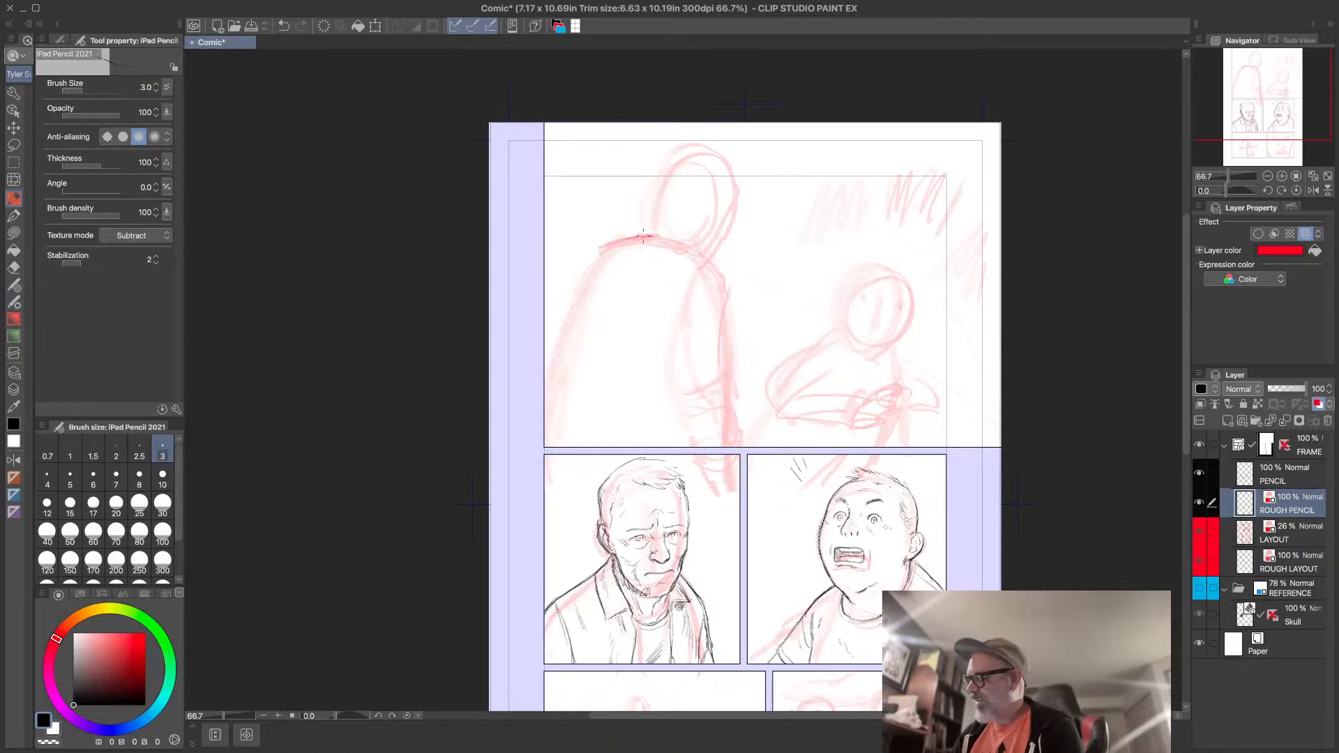
{"action": "left_click_drag", "start_coordinate": [652, 234], "coordinate": [718, 265]}
{"action": "mouse_move", "coordinate": [658, 226]}
{"action": "left_mouse_down"}
{"action": "mouse_move", "coordinate": [627, 238]}
{"action": "mouse_move", "coordinate": [555, 366]}
{"action": "left_mouse_up"}
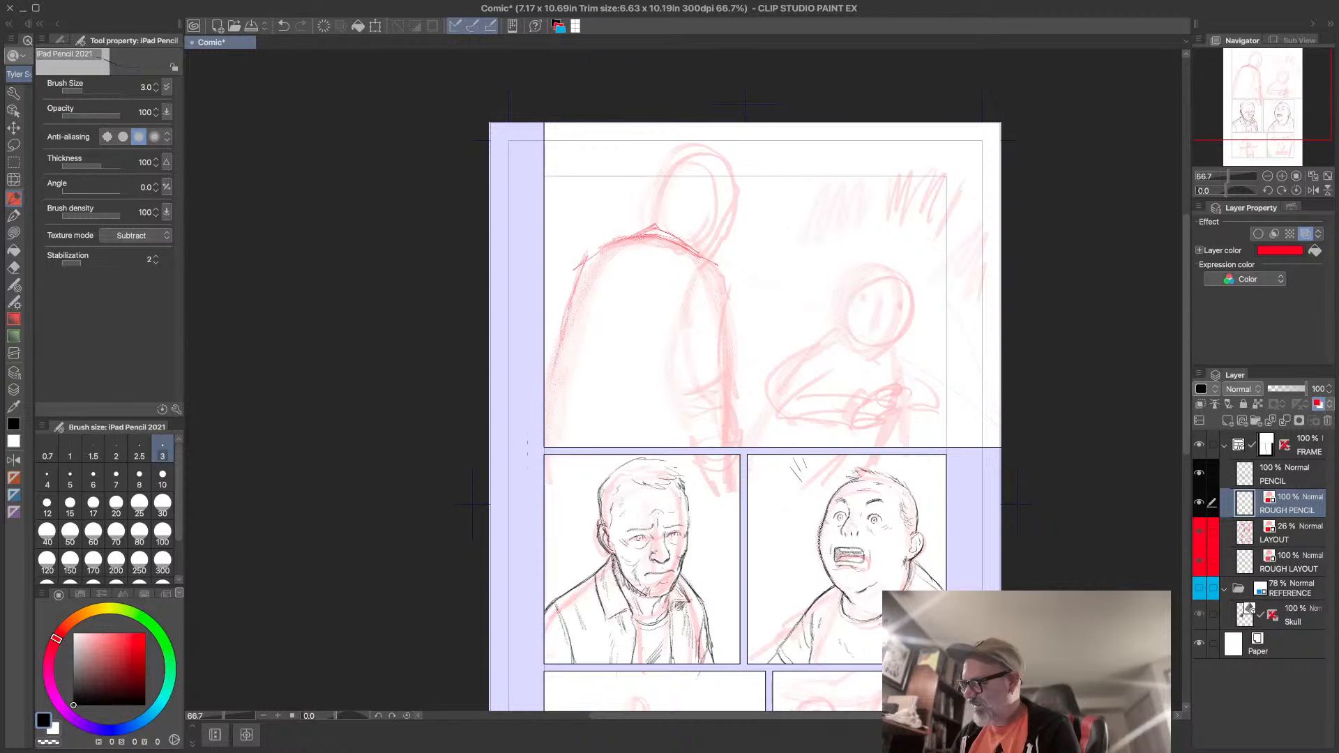
- Rough in the standing figure's near arm with its sleeve folds and rolled-up cuff
{"action": "mouse_move", "coordinate": [718, 274]}
{"action": "left_mouse_down"}
{"action": "mouse_move", "coordinate": [733, 298]}
{"action": "mouse_move", "coordinate": [714, 419]}
{"action": "mouse_move", "coordinate": [668, 410]}
{"action": "left_mouse_up"}
{"action": "left_click_drag", "start_coordinate": [676, 338], "coordinate": [674, 426]}
{"action": "mouse_move", "coordinate": [688, 306]}
{"action": "left_mouse_down"}
{"action": "mouse_move", "coordinate": [699, 282]}
{"action": "mouse_move", "coordinate": [679, 313]}
{"action": "mouse_move", "coordinate": [668, 423]}
{"action": "mouse_move", "coordinate": [714, 399]}
{"action": "left_mouse_up"}
{"action": "left_click_drag", "start_coordinate": [672, 418], "coordinate": [722, 401]}
{"action": "left_click_drag", "start_coordinate": [681, 422], "coordinate": [718, 421]}
{"action": "mouse_move", "coordinate": [722, 419]}
{"action": "left_mouse_down"}
{"action": "mouse_move", "coordinate": [675, 377]}
{"action": "mouse_move", "coordinate": [717, 315]}
{"action": "mouse_move", "coordinate": [697, 349]}
{"action": "mouse_move", "coordinate": [726, 365]}
{"action": "left_mouse_up"}
{"action": "left_click_drag", "start_coordinate": [709, 336], "coordinate": [725, 358]}
- Rough in the standing figure's back folds, far sleeve edge and the forearm below the rolled cuff
{"action": "left_click_drag", "start_coordinate": [636, 304], "coordinate": [643, 332]}
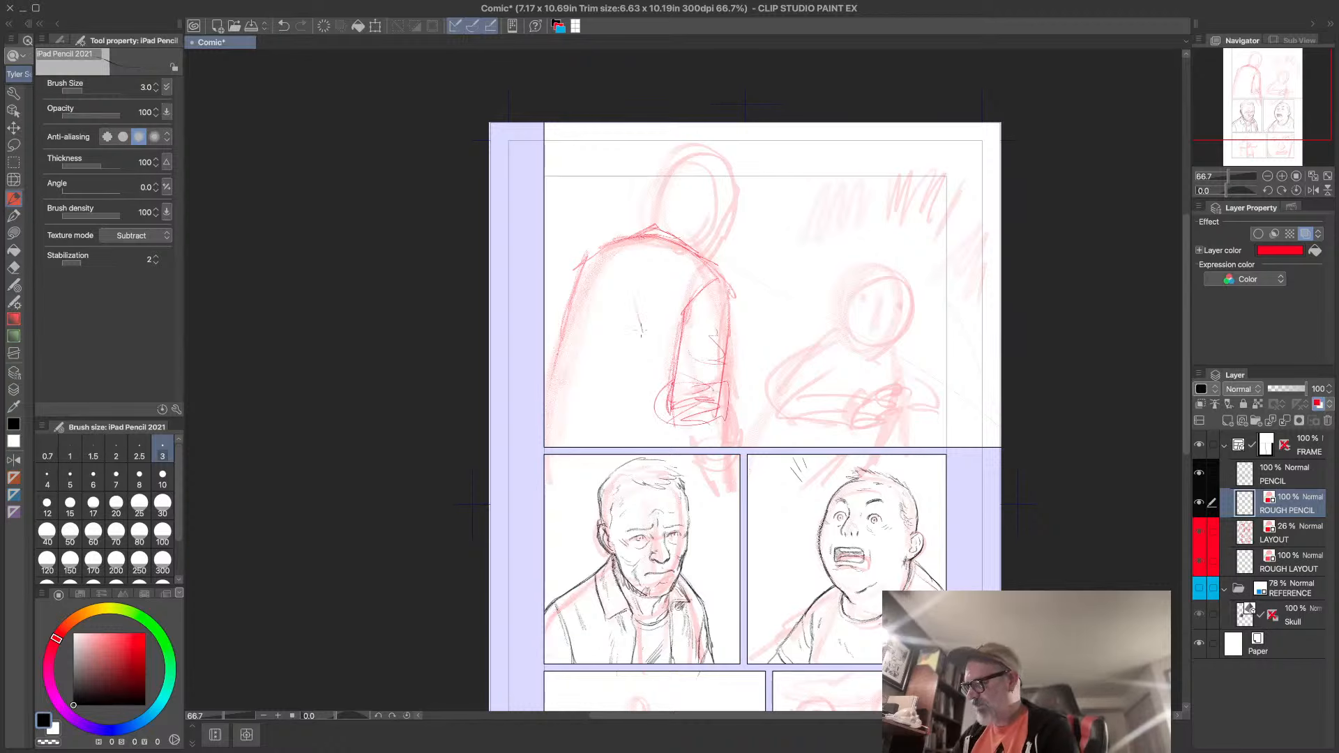
{"action": "mouse_move", "coordinate": [573, 272]}
{"action": "left_mouse_down"}
{"action": "mouse_move", "coordinate": [546, 332]}
{"action": "mouse_move", "coordinate": [593, 380]}
{"action": "left_mouse_up"}
{"action": "left_click_drag", "start_coordinate": [601, 329], "coordinate": [605, 355]}
{"action": "mouse_move", "coordinate": [600, 359]}
{"action": "left_mouse_down"}
{"action": "mouse_move", "coordinate": [611, 412]}
{"action": "mouse_move", "coordinate": [693, 437]}
{"action": "left_mouse_up"}
{"action": "mouse_move", "coordinate": [691, 421]}
{"action": "left_mouse_down"}
{"action": "mouse_move", "coordinate": [723, 446]}
{"action": "mouse_move", "coordinate": [674, 445]}
{"action": "left_mouse_up"}
- Rough in the standing figure's head seen from behind, with skull outline, ear and turned-away face edge
{"action": "mouse_move", "coordinate": [661, 175]}
{"action": "left_mouse_down"}
{"action": "mouse_move", "coordinate": [652, 222]}
{"action": "mouse_move", "coordinate": [653, 188]}
{"action": "left_mouse_up"}
{"action": "mouse_move", "coordinate": [650, 208]}
{"action": "left_mouse_down"}
{"action": "mouse_move", "coordinate": [701, 135]}
{"action": "mouse_move", "coordinate": [750, 171]}
{"action": "mouse_move", "coordinate": [736, 212]}
{"action": "left_mouse_up"}
{"action": "left_click_drag", "start_coordinate": [729, 156], "coordinate": [744, 182]}
{"action": "mouse_move", "coordinate": [709, 144]}
{"action": "left_mouse_down"}
{"action": "mouse_move", "coordinate": [740, 173]}
{"action": "mouse_move", "coordinate": [718, 247]}
{"action": "mouse_move", "coordinate": [713, 207]}
{"action": "mouse_move", "coordinate": [725, 215]}
{"action": "left_mouse_up"}
{"action": "mouse_move", "coordinate": [713, 203]}
{"action": "left_mouse_down"}
{"action": "mouse_move", "coordinate": [729, 200]}
{"action": "mouse_move", "coordinate": [729, 223]}
{"action": "left_mouse_up"}
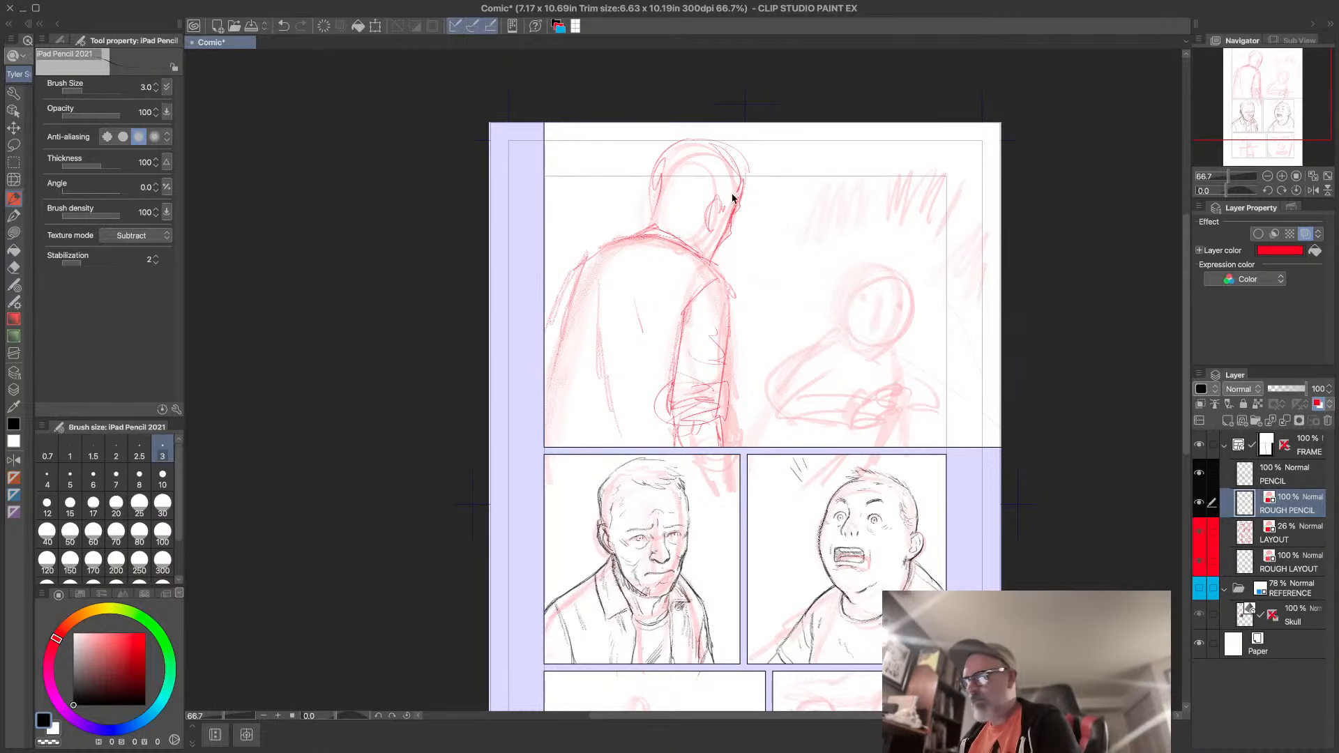
- Refine the standing figure's hair outline over the crown, down to the temple and brow
{"action": "scroll", "coordinate": [732, 200], "scroll_direction": "up", "scroll_amount": 3}
{"action": "mouse_move", "coordinate": [748, 225]}
{"action": "left_mouse_down"}
{"action": "mouse_move", "coordinate": [685, 338]}
{"action": "mouse_move", "coordinate": [669, 322]}
{"action": "left_mouse_up"}
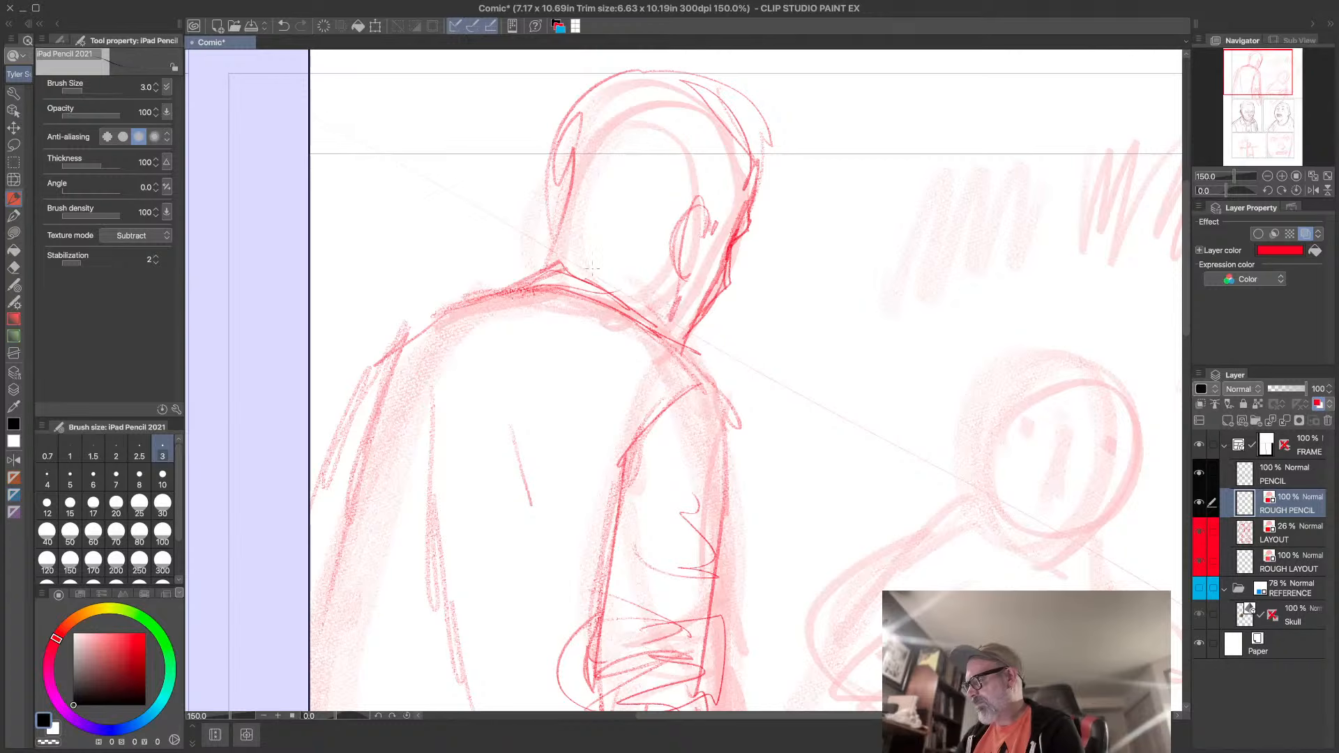
{"action": "mouse_move", "coordinate": [588, 245]}
{"action": "left_mouse_down"}
{"action": "mouse_move", "coordinate": [586, 197]}
{"action": "mouse_move", "coordinate": [552, 251]}
{"action": "mouse_move", "coordinate": [559, 123]}
{"action": "mouse_move", "coordinate": [591, 81]}
{"action": "mouse_move", "coordinate": [623, 64]}
{"action": "mouse_move", "coordinate": [687, 75]}
{"action": "mouse_move", "coordinate": [774, 118]}
{"action": "mouse_move", "coordinate": [774, 153]}
{"action": "left_mouse_up"}
{"action": "mouse_move", "coordinate": [767, 176]}
{"action": "left_mouse_down"}
{"action": "mouse_move", "coordinate": [630, 81]}
{"action": "mouse_move", "coordinate": [594, 97]}
{"action": "left_mouse_up"}
{"action": "mouse_move", "coordinate": [707, 92]}
{"action": "left_mouse_down"}
{"action": "mouse_move", "coordinate": [760, 140]}
{"action": "mouse_move", "coordinate": [757, 174]}
{"action": "mouse_move", "coordinate": [718, 232]}
{"action": "left_mouse_up"}
{"action": "left_click_drag", "start_coordinate": [755, 184], "coordinate": [743, 193]}
{"action": "mouse_move", "coordinate": [758, 165]}
{"action": "left_mouse_down"}
{"action": "mouse_move", "coordinate": [732, 188]}
{"action": "mouse_move", "coordinate": [740, 167]}
{"action": "left_mouse_up"}
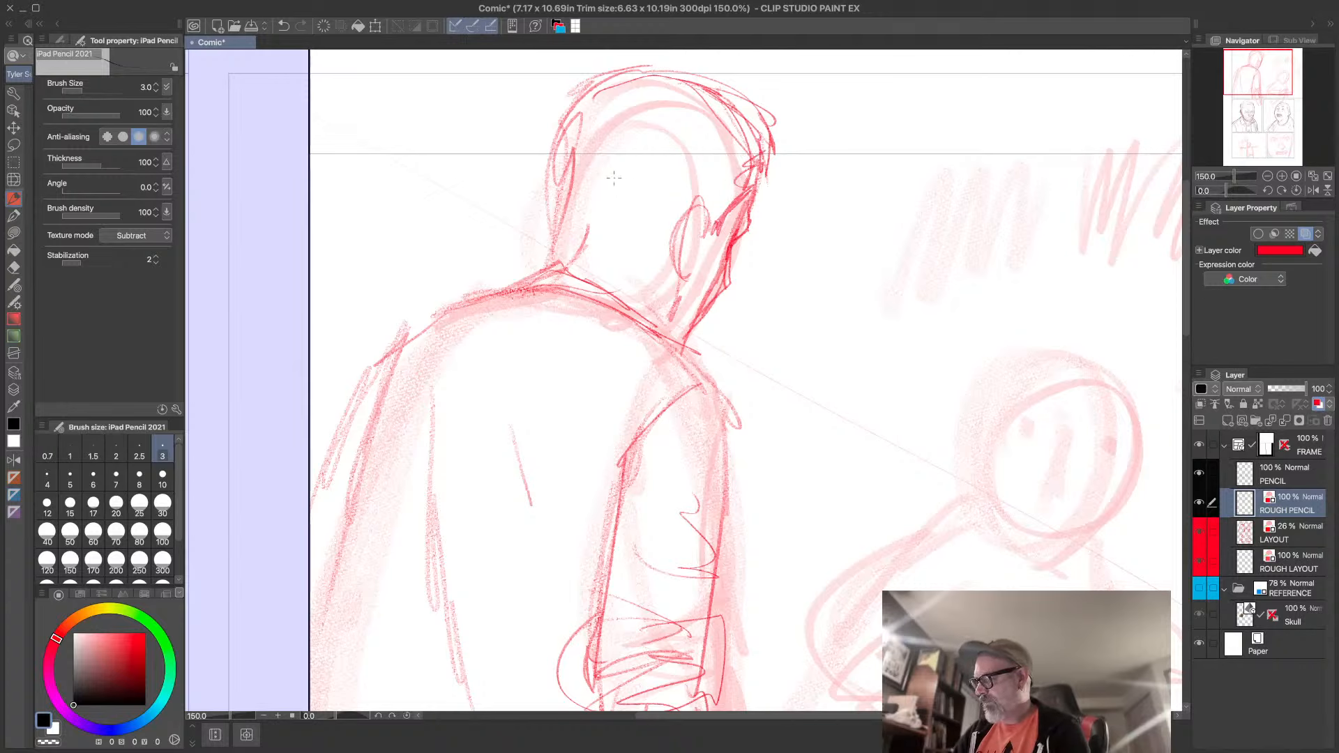
- Sketch the hair strokes at the nape and strengthen the back-of-head and neck contour
{"action": "left_click_drag", "start_coordinate": [598, 185], "coordinate": [606, 254]}
{"action": "mouse_move", "coordinate": [607, 225]}
{"action": "left_mouse_down"}
{"action": "mouse_move", "coordinate": [617, 274]}
{"action": "mouse_move", "coordinate": [635, 278]}
{"action": "left_mouse_up"}
{"action": "mouse_move", "coordinate": [567, 259]}
{"action": "left_mouse_down"}
{"action": "mouse_move", "coordinate": [622, 273]}
{"action": "mouse_move", "coordinate": [567, 257]}
{"action": "left_mouse_up"}
{"action": "left_click_drag", "start_coordinate": [558, 179], "coordinate": [547, 260]}
{"action": "left_click_drag", "start_coordinate": [561, 131], "coordinate": [550, 187]}
{"action": "left_click_drag", "start_coordinate": [626, 77], "coordinate": [555, 133]}
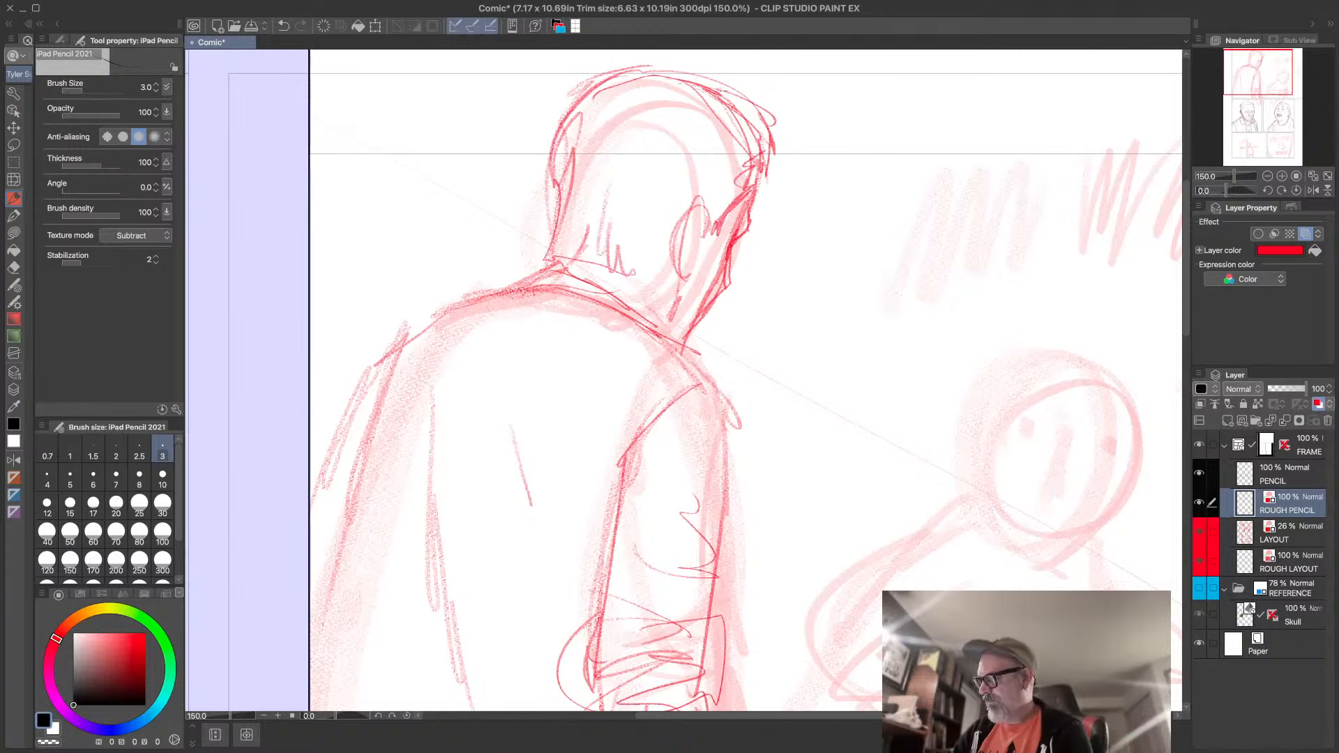
- Define the standing figure's ear and jawline, and strengthen the shirt collar across the neck
{"action": "mouse_move", "coordinate": [655, 282]}
{"action": "left_mouse_down"}
{"action": "mouse_move", "coordinate": [687, 236]}
{"action": "mouse_move", "coordinate": [680, 254]}
{"action": "left_mouse_up"}
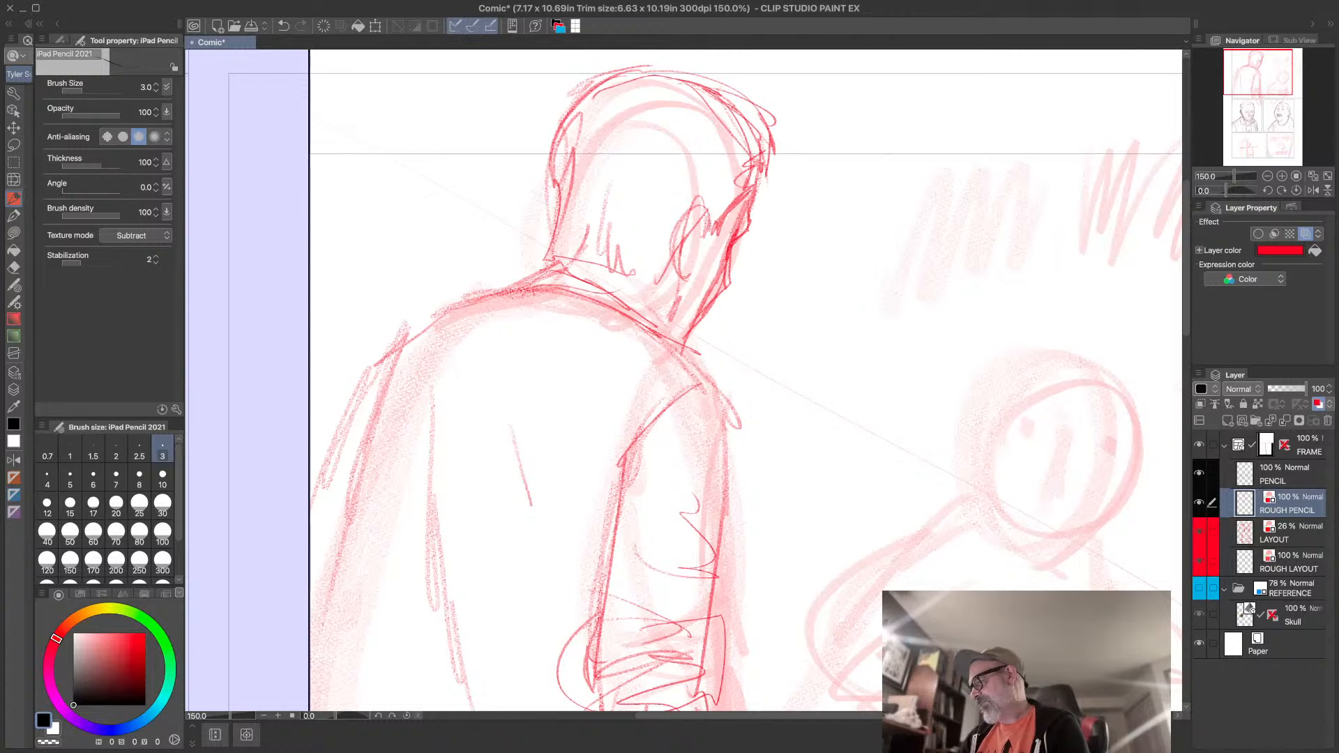
{"action": "left_click_drag", "start_coordinate": [710, 206], "coordinate": [694, 223]}
{"action": "left_click_drag", "start_coordinate": [700, 214], "coordinate": [681, 261]}
{"action": "left_click_drag", "start_coordinate": [704, 223], "coordinate": [686, 278]}
{"action": "mouse_move", "coordinate": [707, 241]}
{"action": "left_mouse_down"}
{"action": "mouse_move", "coordinate": [698, 257]}
{"action": "mouse_move", "coordinate": [729, 289]}
{"action": "mouse_move", "coordinate": [721, 302]}
{"action": "left_mouse_up"}
{"action": "left_click_drag", "start_coordinate": [712, 302], "coordinate": [681, 348]}
{"action": "mouse_move", "coordinate": [627, 303]}
{"action": "left_mouse_down"}
{"action": "mouse_move", "coordinate": [690, 368]}
{"action": "mouse_move", "coordinate": [641, 313]}
{"action": "mouse_move", "coordinate": [558, 259]}
{"action": "mouse_move", "coordinate": [580, 265]}
{"action": "mouse_move", "coordinate": [501, 292]}
{"action": "mouse_move", "coordinate": [620, 274]}
{"action": "left_mouse_up"}
{"action": "mouse_move", "coordinate": [536, 293]}
{"action": "left_mouse_down"}
{"action": "mouse_move", "coordinate": [652, 325]}
{"action": "mouse_move", "coordinate": [739, 417]}
{"action": "left_mouse_up"}
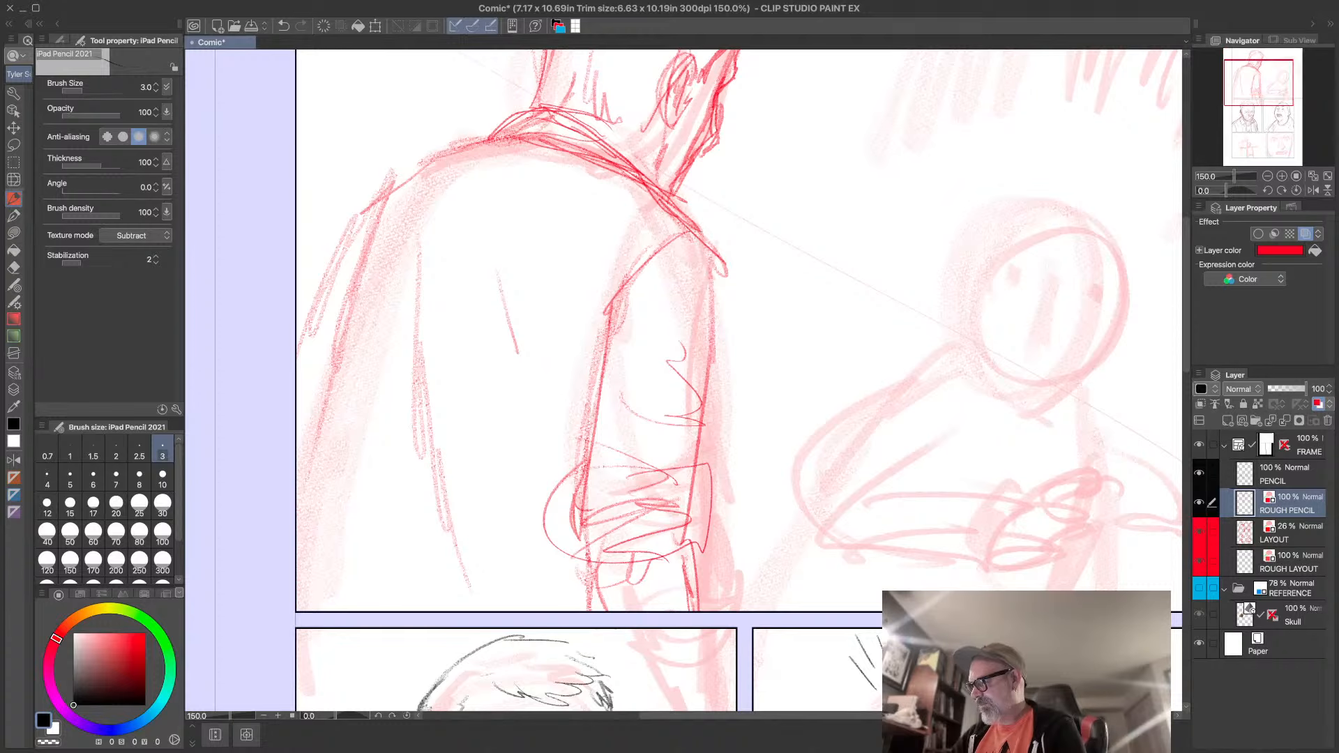
- Rework the rough upper sleeve's outer contour and the shoulder seam on the near arm
{"action": "mouse_move", "coordinate": [698, 237]}
{"action": "left_mouse_down"}
{"action": "mouse_move", "coordinate": [725, 300]}
{"action": "mouse_move", "coordinate": [694, 465]}
{"action": "left_mouse_up"}
{"action": "mouse_move", "coordinate": [704, 396]}
{"action": "left_mouse_down"}
{"action": "mouse_move", "coordinate": [701, 465]}
{"action": "mouse_move", "coordinate": [620, 394]}
{"action": "left_mouse_up"}
{"action": "mouse_move", "coordinate": [613, 301]}
{"action": "left_mouse_down"}
{"action": "mouse_move", "coordinate": [669, 269]}
{"action": "mouse_move", "coordinate": [725, 265]}
{"action": "left_mouse_up"}
{"action": "left_click_drag", "start_coordinate": [693, 269], "coordinate": [606, 318]}
{"action": "mouse_move", "coordinate": [638, 301]}
{"action": "left_mouse_down"}
{"action": "mouse_move", "coordinate": [587, 370]}
{"action": "mouse_move", "coordinate": [596, 401]}
{"action": "left_mouse_up"}
{"action": "left_click_drag", "start_coordinate": [647, 290], "coordinate": [589, 348]}
{"action": "left_click_drag", "start_coordinate": [713, 266], "coordinate": [657, 286]}
- Add rough fold lines to the lower sleeve and rolled cuff of the near arm
{"action": "mouse_move", "coordinate": [594, 392]}
{"action": "left_mouse_down"}
{"action": "mouse_move", "coordinate": [584, 469]}
{"action": "mouse_move", "coordinate": [669, 483]}
{"action": "mouse_move", "coordinate": [709, 462]}
{"action": "left_mouse_up"}
{"action": "mouse_move", "coordinate": [577, 485]}
{"action": "left_mouse_down"}
{"action": "mouse_move", "coordinate": [650, 464]}
{"action": "mouse_move", "coordinate": [613, 464]}
{"action": "left_mouse_up"}
{"action": "mouse_move", "coordinate": [589, 484]}
{"action": "left_mouse_down"}
{"action": "mouse_move", "coordinate": [701, 481]}
{"action": "mouse_move", "coordinate": [699, 468]}
{"action": "left_mouse_up"}
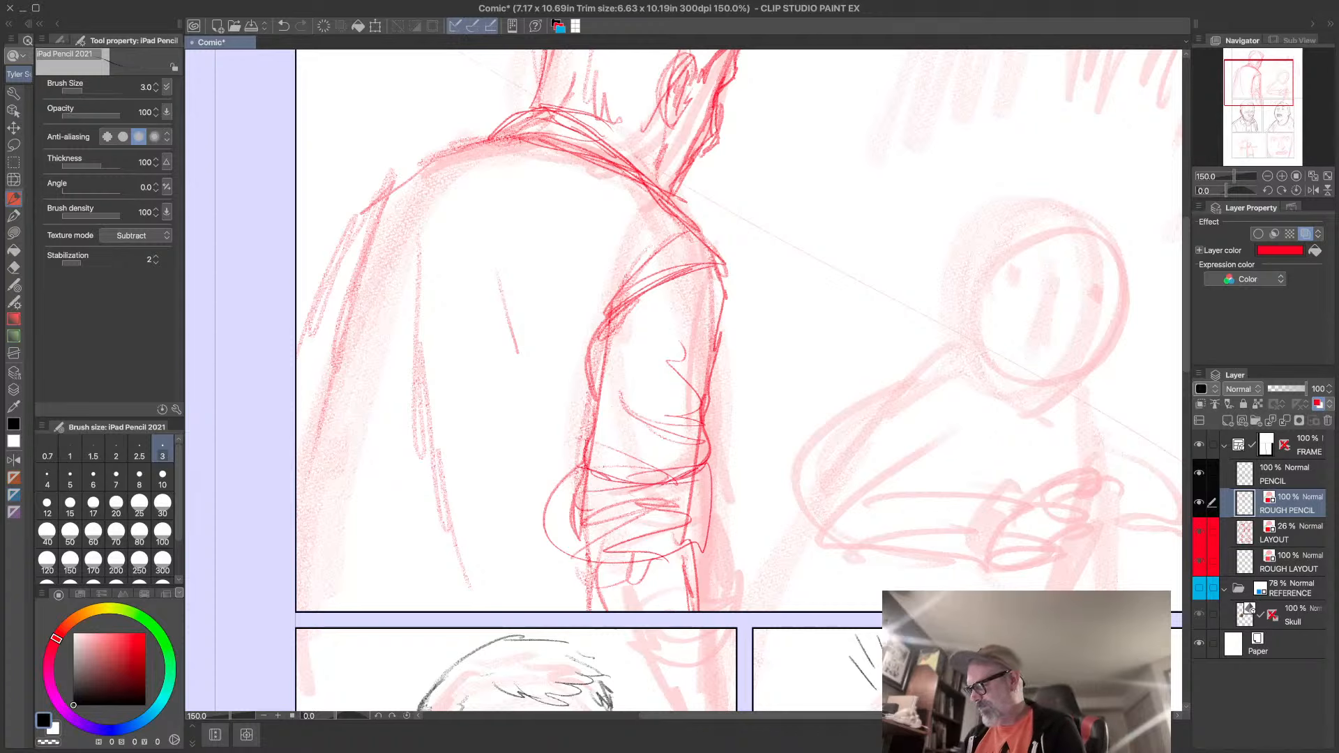
{"action": "mouse_move", "coordinate": [582, 466]}
{"action": "left_mouse_down"}
{"action": "mouse_move", "coordinate": [552, 525]}
{"action": "mouse_move", "coordinate": [666, 564]}
{"action": "mouse_move", "coordinate": [711, 484]}
{"action": "left_mouse_up"}
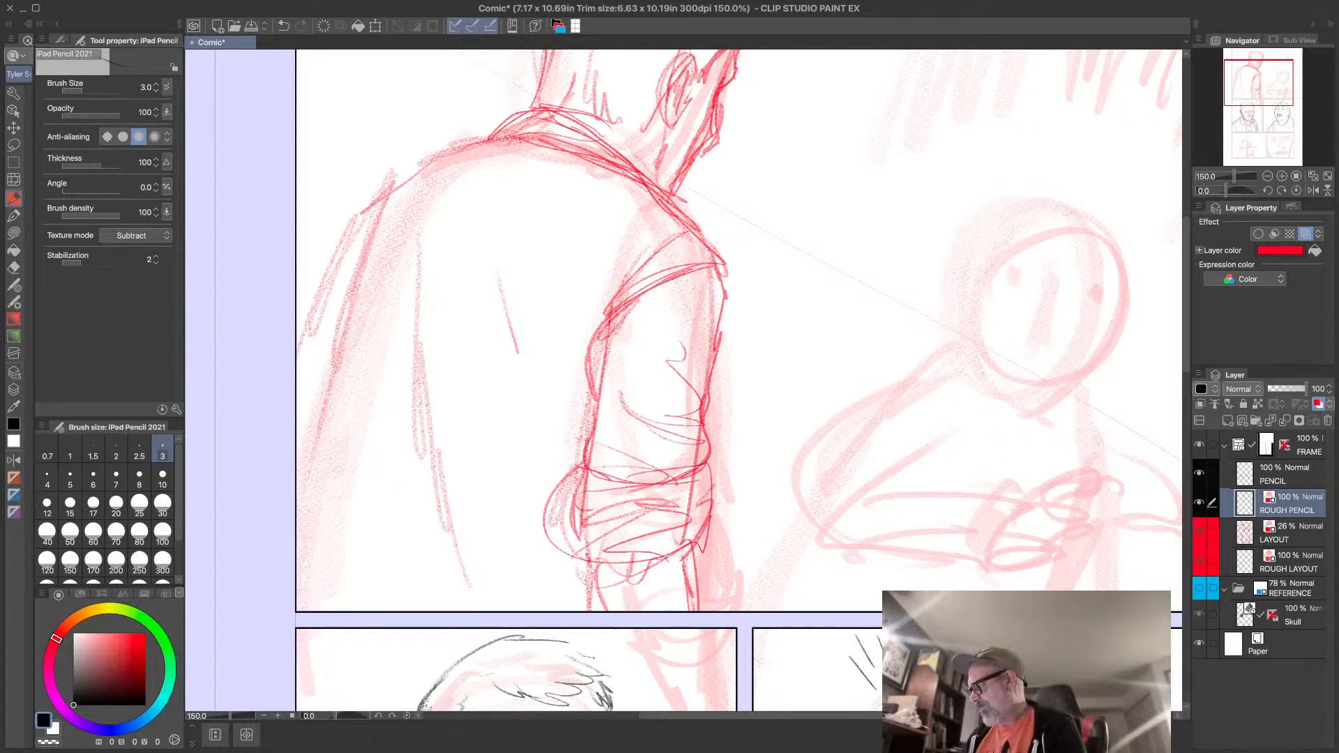
- Lower the ROUGH PENCIL layer's opacity to 57% and make PENCIL the active layer
{"action": "left_click", "coordinate": [1272, 474]}
{"action": "mouse_move", "coordinate": [813, 409]}
{"action": "left_mouse_down"}
{"action": "mouse_move", "coordinate": [796, 604]}
{"action": "mouse_move", "coordinate": [810, 524]}
{"action": "left_mouse_up"}
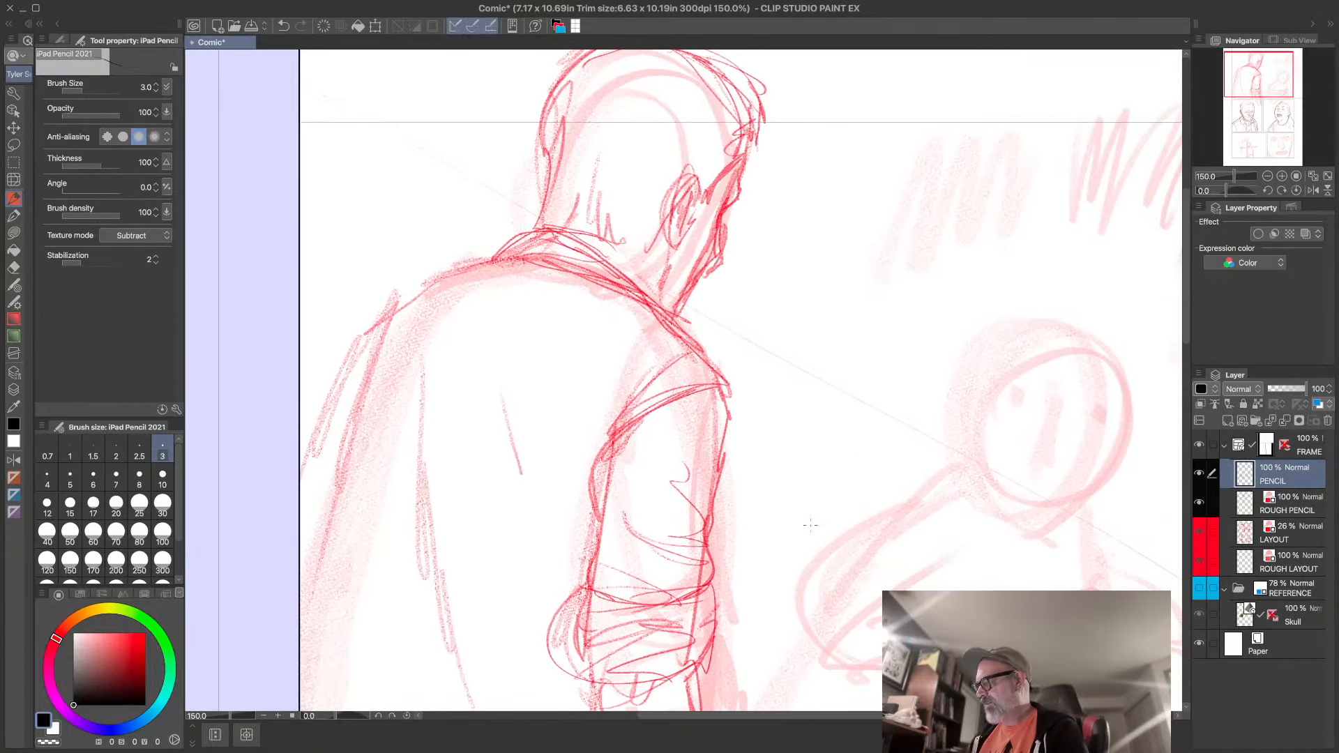
{"action": "left_click", "coordinate": [1290, 503]}
{"action": "left_click_drag", "start_coordinate": [1304, 389], "coordinate": [1288, 388]}
{"action": "left_click", "coordinate": [1280, 480]}
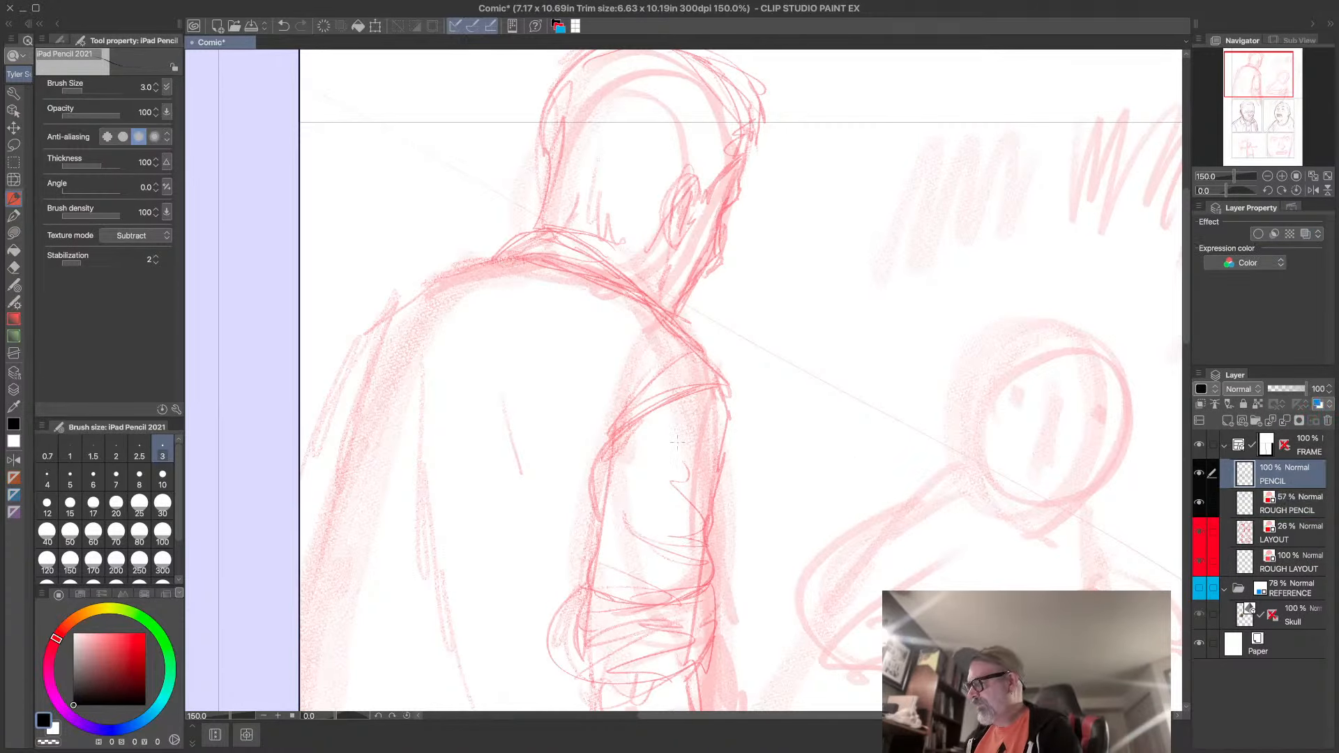
- Pencil the standing figure's shirt collar in black over the rough sketch
{"action": "left_click_drag", "start_coordinate": [498, 257], "coordinate": [524, 230]}
{"action": "mouse_move", "coordinate": [535, 286]}
{"action": "left_mouse_down"}
{"action": "mouse_move", "coordinate": [562, 257]}
{"action": "mouse_move", "coordinate": [543, 413]}
{"action": "left_mouse_up"}
{"action": "mouse_move", "coordinate": [528, 358]}
{"action": "left_mouse_down"}
{"action": "mouse_move", "coordinate": [501, 385]}
{"action": "mouse_move", "coordinate": [573, 358]}
{"action": "mouse_move", "coordinate": [657, 419]}
{"action": "left_mouse_up"}
{"action": "left_click_drag", "start_coordinate": [592, 370], "coordinate": [650, 414]}
{"action": "left_click_drag", "start_coordinate": [541, 369], "coordinate": [643, 421]}
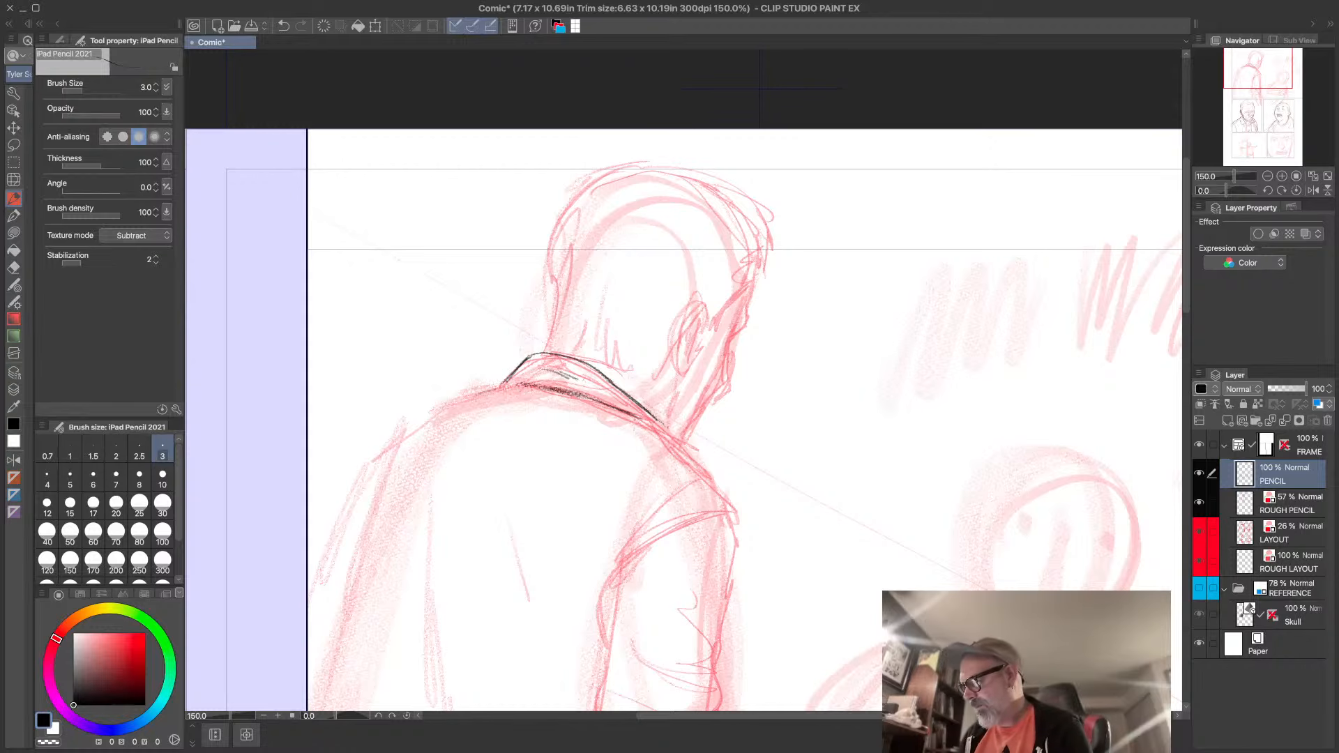
- Pencil the far shoulder and the outer edge of the back down to the panel border
{"action": "left_click_drag", "start_coordinate": [479, 393], "coordinate": [382, 453]}
{"action": "mouse_move", "coordinate": [439, 407]}
{"action": "left_mouse_down"}
{"action": "mouse_move", "coordinate": [383, 447]}
{"action": "mouse_move", "coordinate": [500, 383]}
{"action": "mouse_move", "coordinate": [398, 427]}
{"action": "left_mouse_up"}
{"action": "left_click_drag", "start_coordinate": [481, 546], "coordinate": [531, 395]}
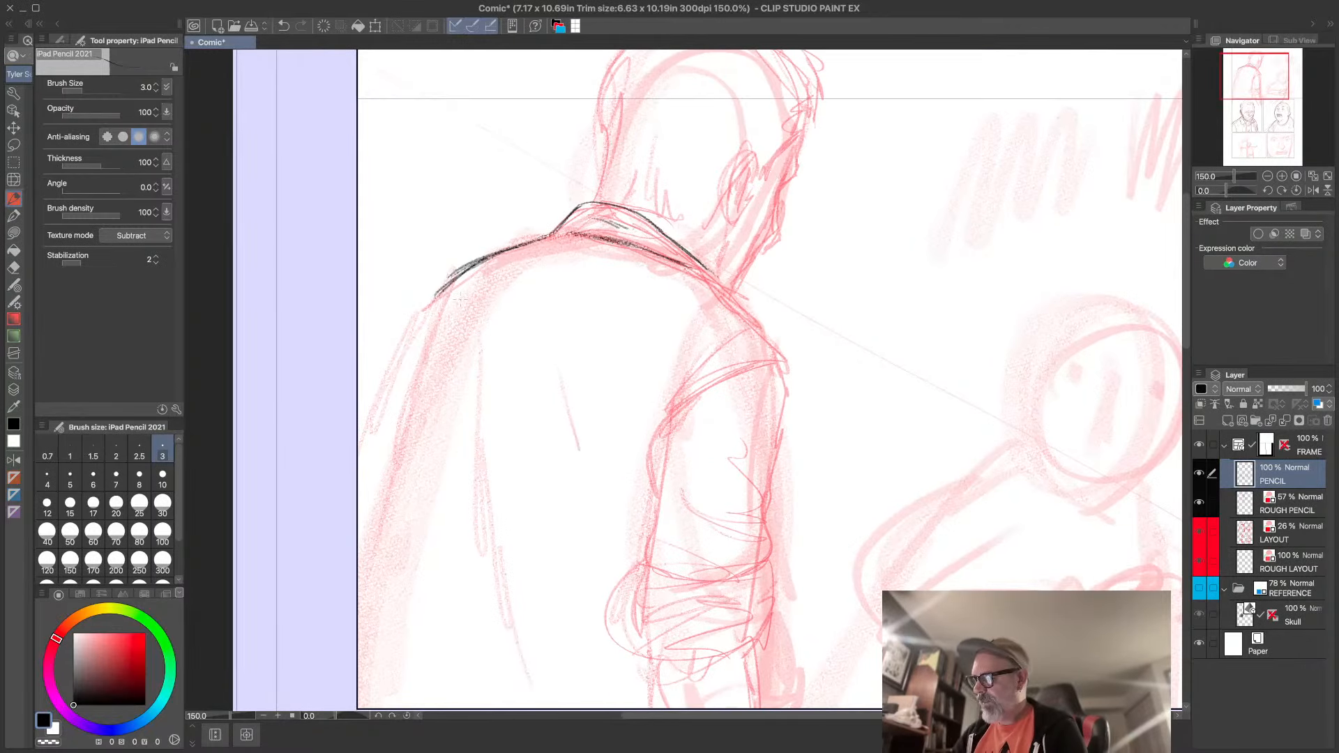
{"action": "mouse_move", "coordinate": [453, 274]}
{"action": "left_mouse_down"}
{"action": "mouse_move", "coordinate": [425, 309]}
{"action": "mouse_move", "coordinate": [417, 359]}
{"action": "left_mouse_up"}
{"action": "left_click_drag", "start_coordinate": [422, 313], "coordinate": [359, 542]}
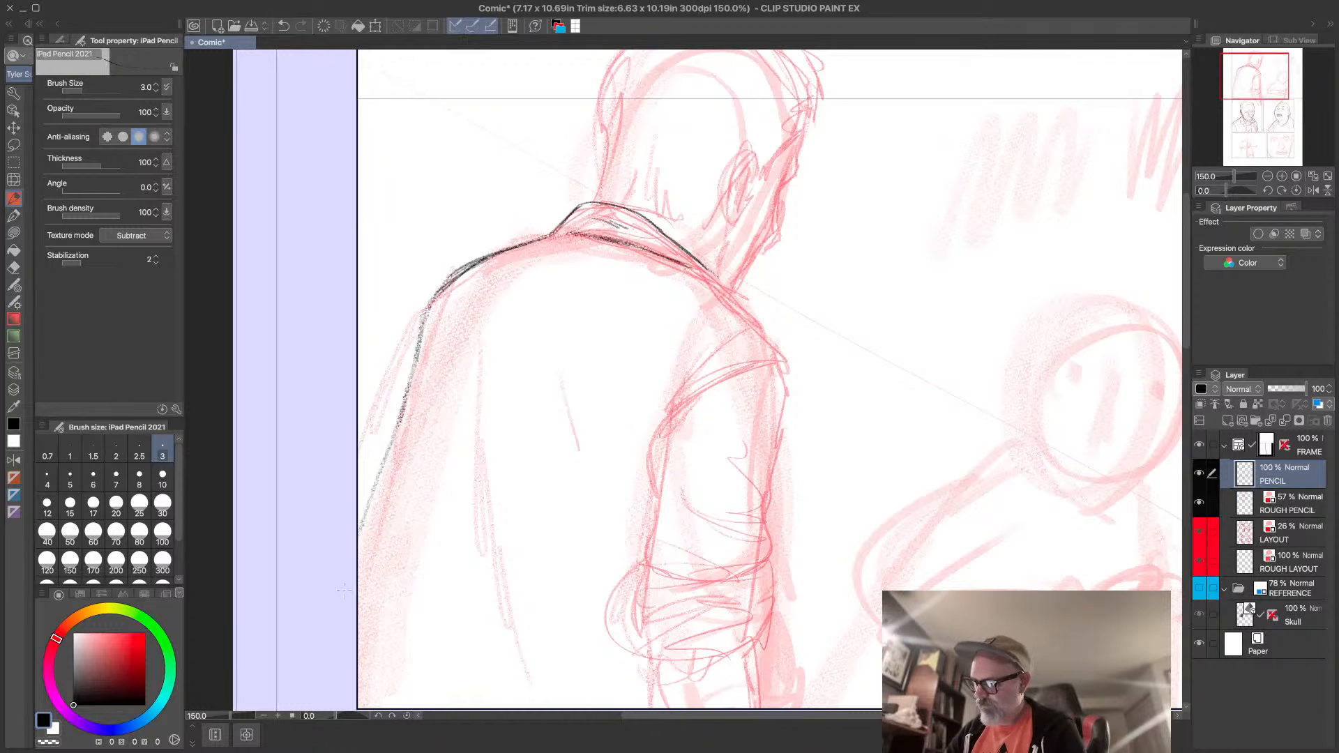
{"action": "left_click_drag", "start_coordinate": [398, 427], "coordinate": [358, 527]}
- Pencil the far sleeve's contour and its inner folds beside the standing figure's back
{"action": "left_click_drag", "start_coordinate": [425, 306], "coordinate": [403, 397]}
{"action": "left_click_drag", "start_coordinate": [423, 322], "coordinate": [404, 364]}
{"action": "mouse_move", "coordinate": [448, 283]}
{"action": "left_mouse_down"}
{"action": "mouse_move", "coordinate": [417, 330]}
{"action": "mouse_move", "coordinate": [408, 380]}
{"action": "left_mouse_up"}
{"action": "mouse_move", "coordinate": [410, 345]}
{"action": "left_mouse_down"}
{"action": "mouse_move", "coordinate": [375, 462]}
{"action": "mouse_move", "coordinate": [359, 439]}
{"action": "left_mouse_up"}
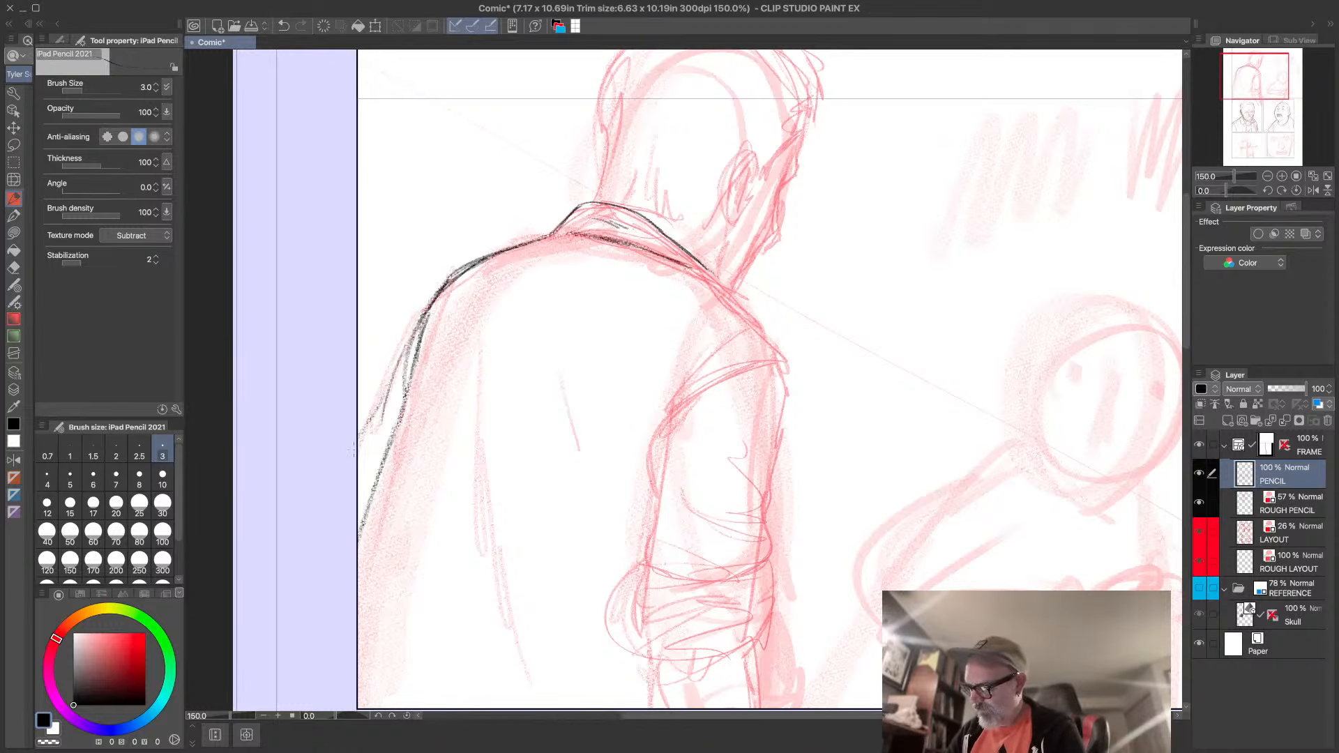
{"action": "left_click_drag", "start_coordinate": [384, 392], "coordinate": [359, 438]}
{"action": "left_click_drag", "start_coordinate": [403, 356], "coordinate": [378, 435]}
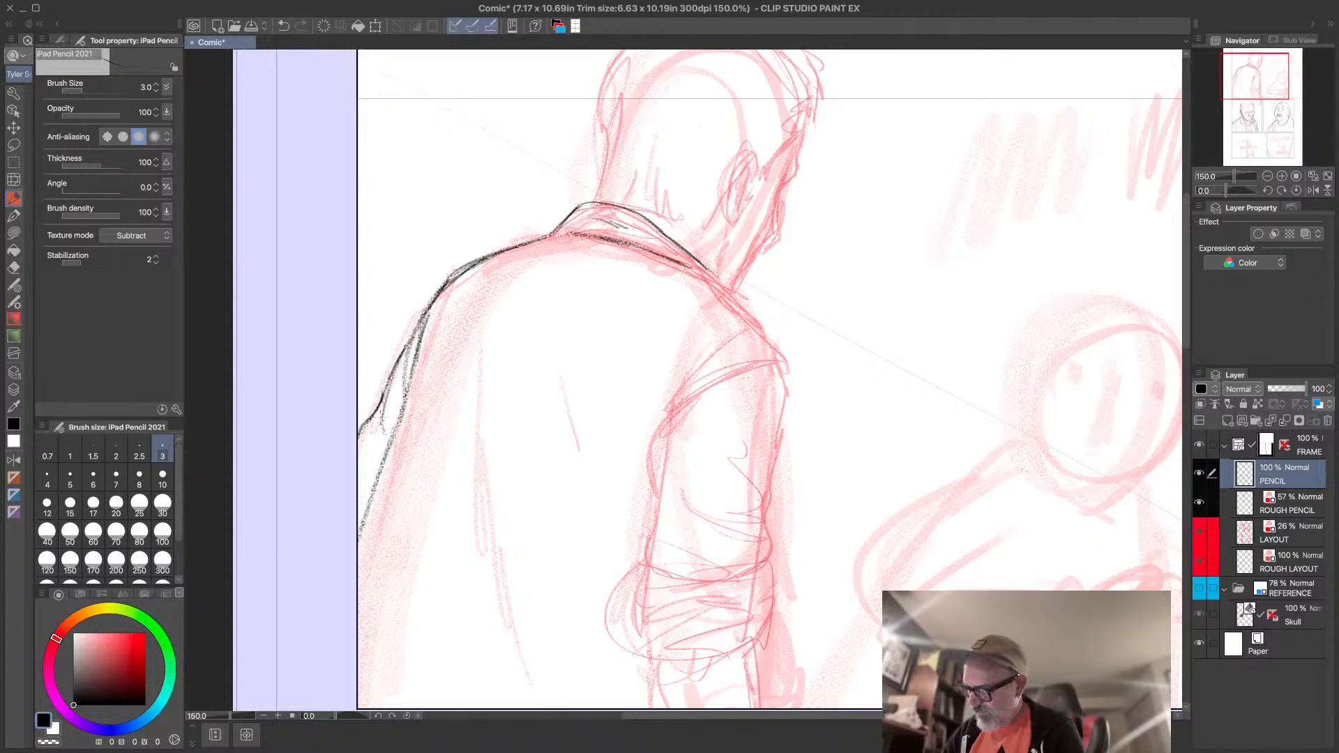
- Darken the lower edge of the back and add long vertical fold shading inside the shirt
{"action": "scroll", "coordinate": [479, 416], "scroll_direction": "down", "scroll_amount": 3}
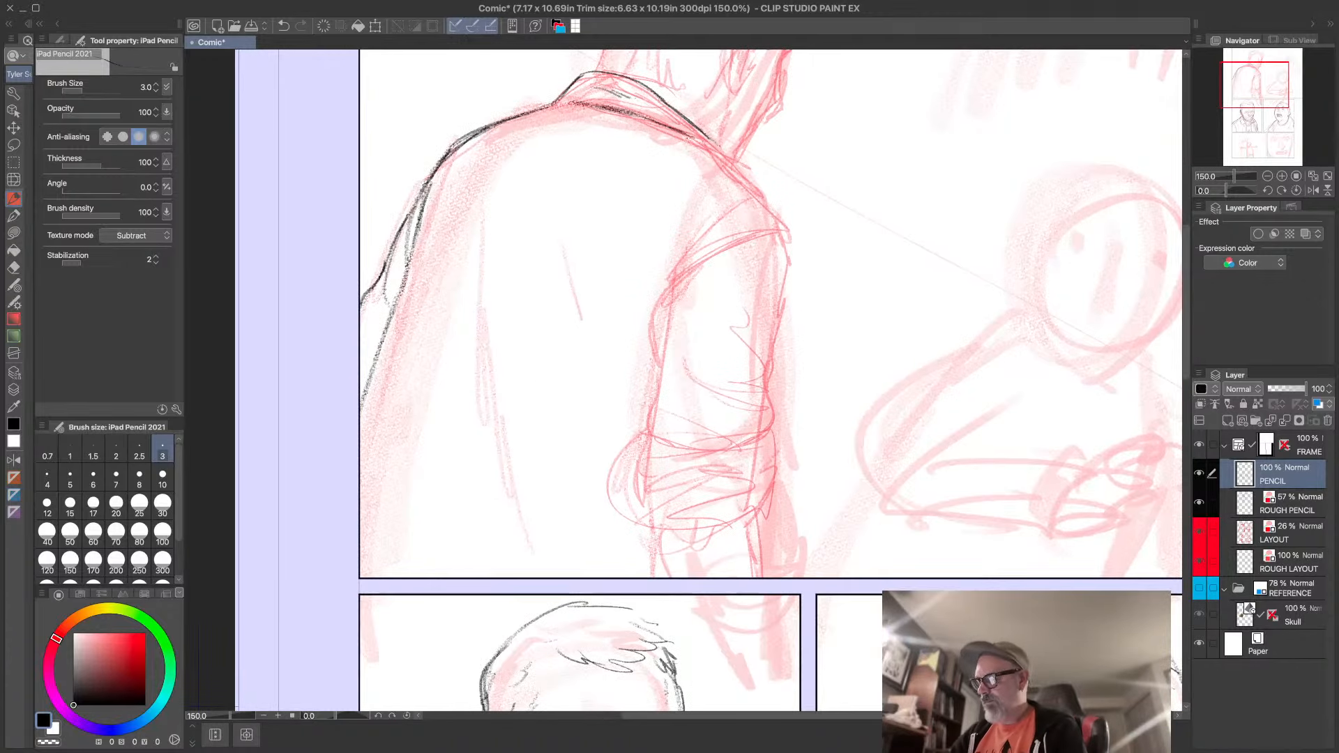
{"action": "left_click_drag", "start_coordinate": [397, 296], "coordinate": [360, 421]}
{"action": "left_click_drag", "start_coordinate": [389, 340], "coordinate": [366, 397]}
{"action": "left_click_drag", "start_coordinate": [454, 241], "coordinate": [446, 324]}
{"action": "left_click_drag", "start_coordinate": [460, 273], "coordinate": [460, 401]}
{"action": "mouse_move", "coordinate": [465, 327]}
{"action": "left_mouse_down"}
{"action": "mouse_move", "coordinate": [463, 431]}
{"action": "mouse_move", "coordinate": [476, 479]}
{"action": "left_mouse_up"}
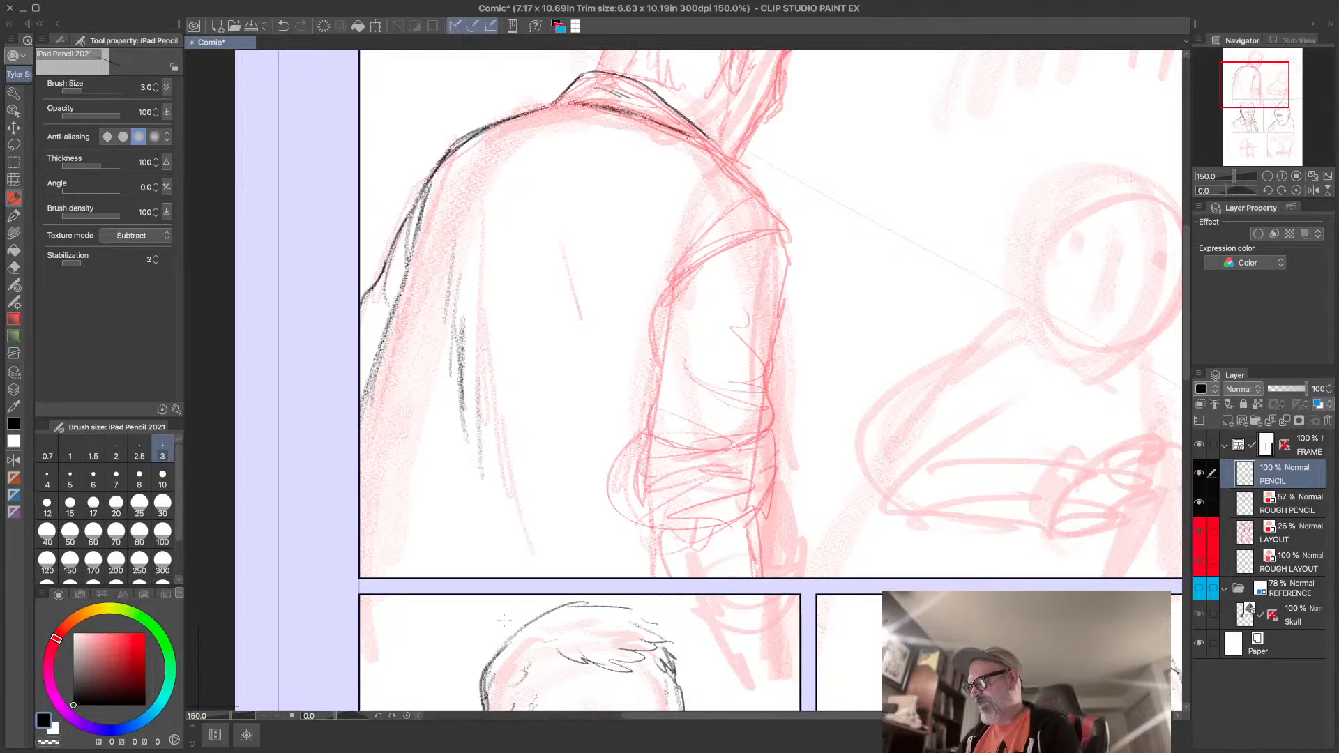
{"action": "left_click_drag", "start_coordinate": [481, 386], "coordinate": [472, 459]}
- Pencil the near shoulder and upper sleeve outline, including the shoulder seam and the elbow folds
{"action": "left_click_drag", "start_coordinate": [730, 367], "coordinate": [678, 485]}
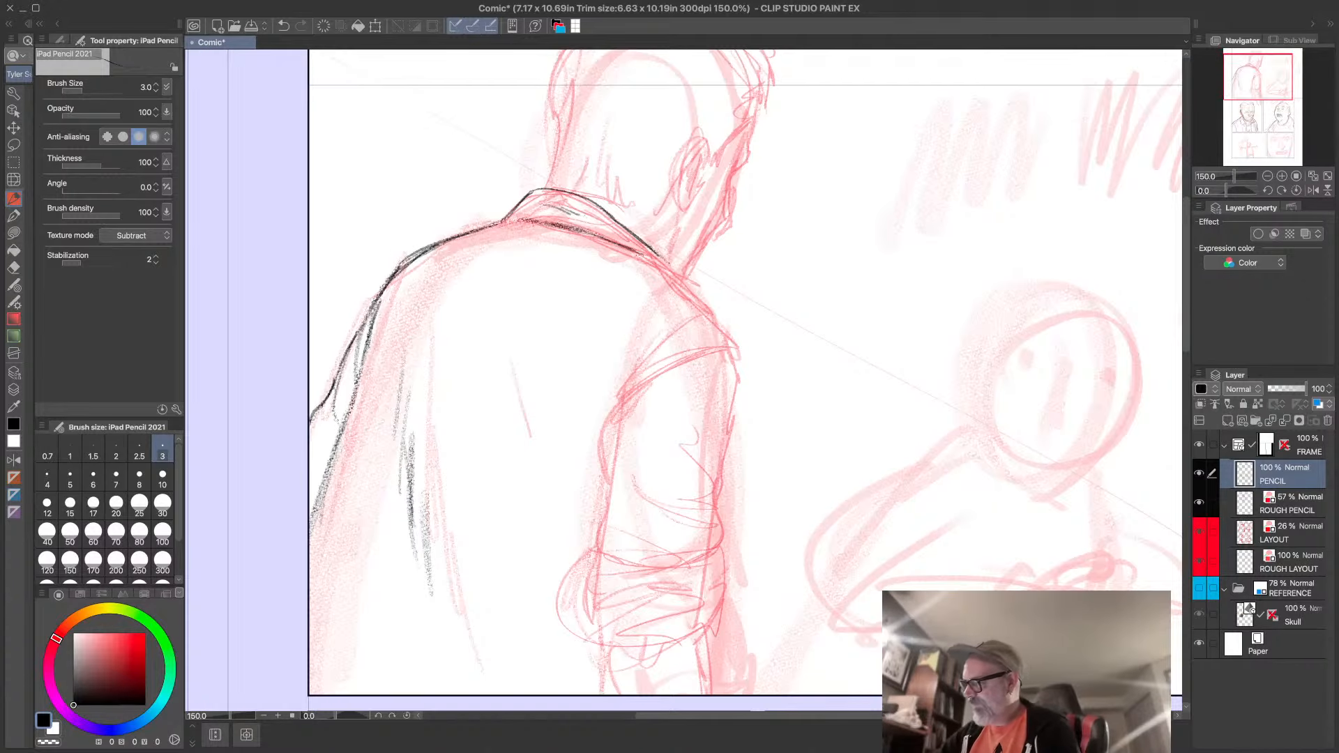
{"action": "mouse_move", "coordinate": [655, 251]}
{"action": "left_mouse_down"}
{"action": "mouse_move", "coordinate": [747, 377]}
{"action": "mouse_move", "coordinate": [720, 500]}
{"action": "mouse_move", "coordinate": [731, 458]}
{"action": "mouse_move", "coordinate": [728, 546]}
{"action": "mouse_move", "coordinate": [650, 569]}
{"action": "left_mouse_up"}
{"action": "mouse_move", "coordinate": [722, 548]}
{"action": "left_mouse_down"}
{"action": "mouse_move", "coordinate": [667, 576]}
{"action": "mouse_move", "coordinate": [642, 568]}
{"action": "mouse_move", "coordinate": [605, 499]}
{"action": "mouse_move", "coordinate": [597, 450]}
{"action": "mouse_move", "coordinate": [608, 429]}
{"action": "left_mouse_up"}
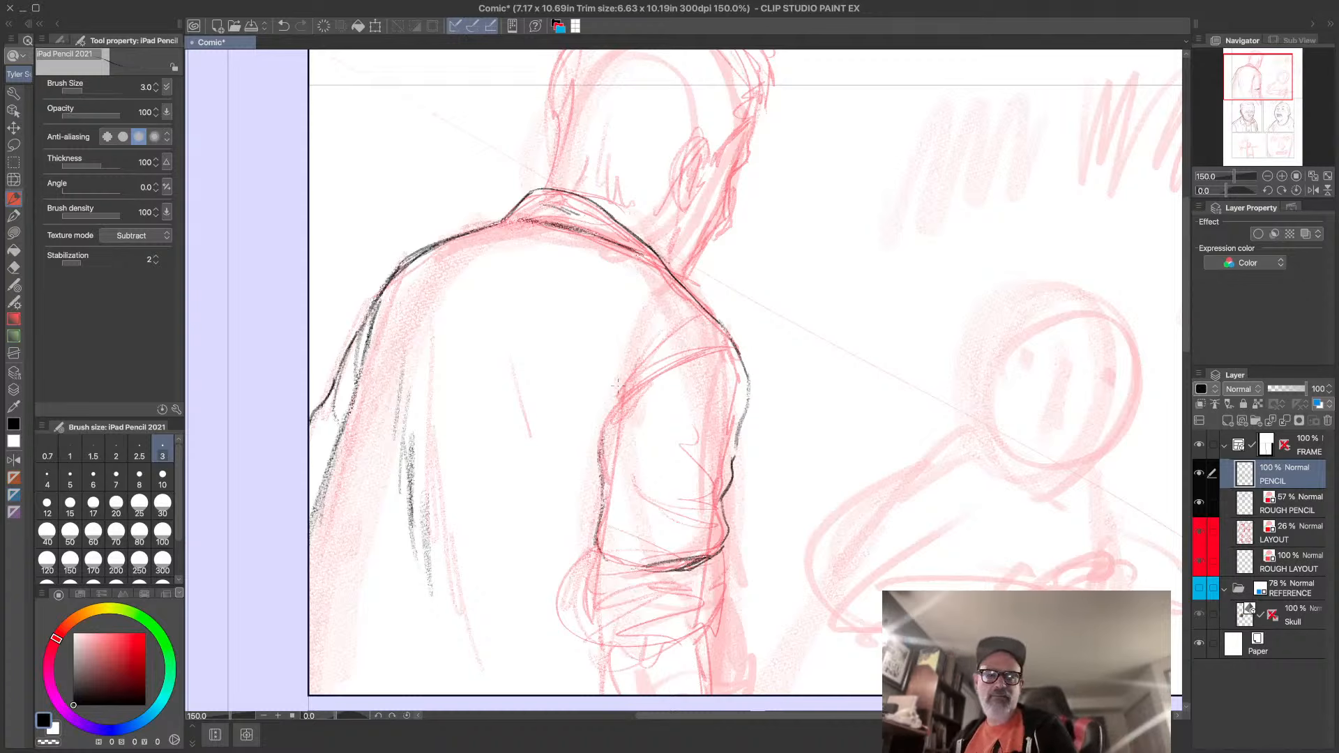
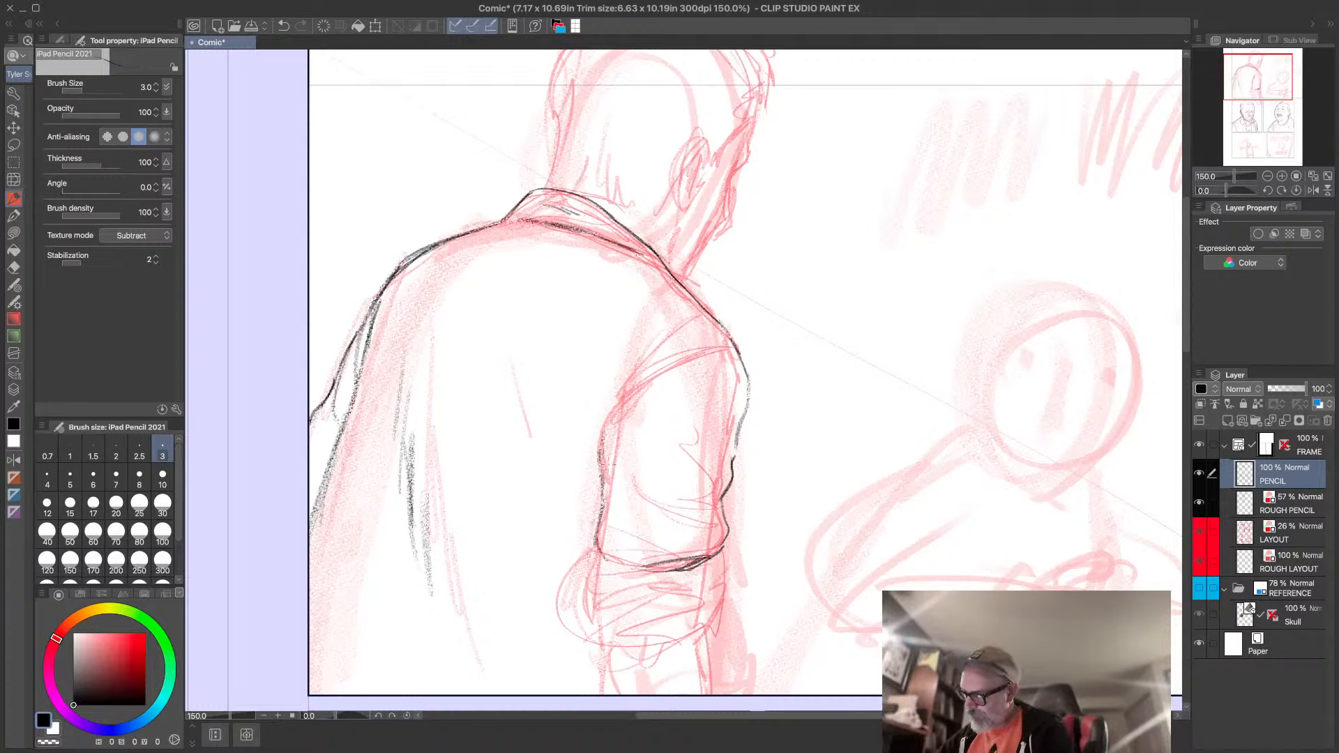
{"action": "mouse_move", "coordinate": [604, 462]}
{"action": "left_mouse_down"}
{"action": "mouse_move", "coordinate": [638, 501]}
{"action": "mouse_move", "coordinate": [706, 523]}
{"action": "left_mouse_up"}
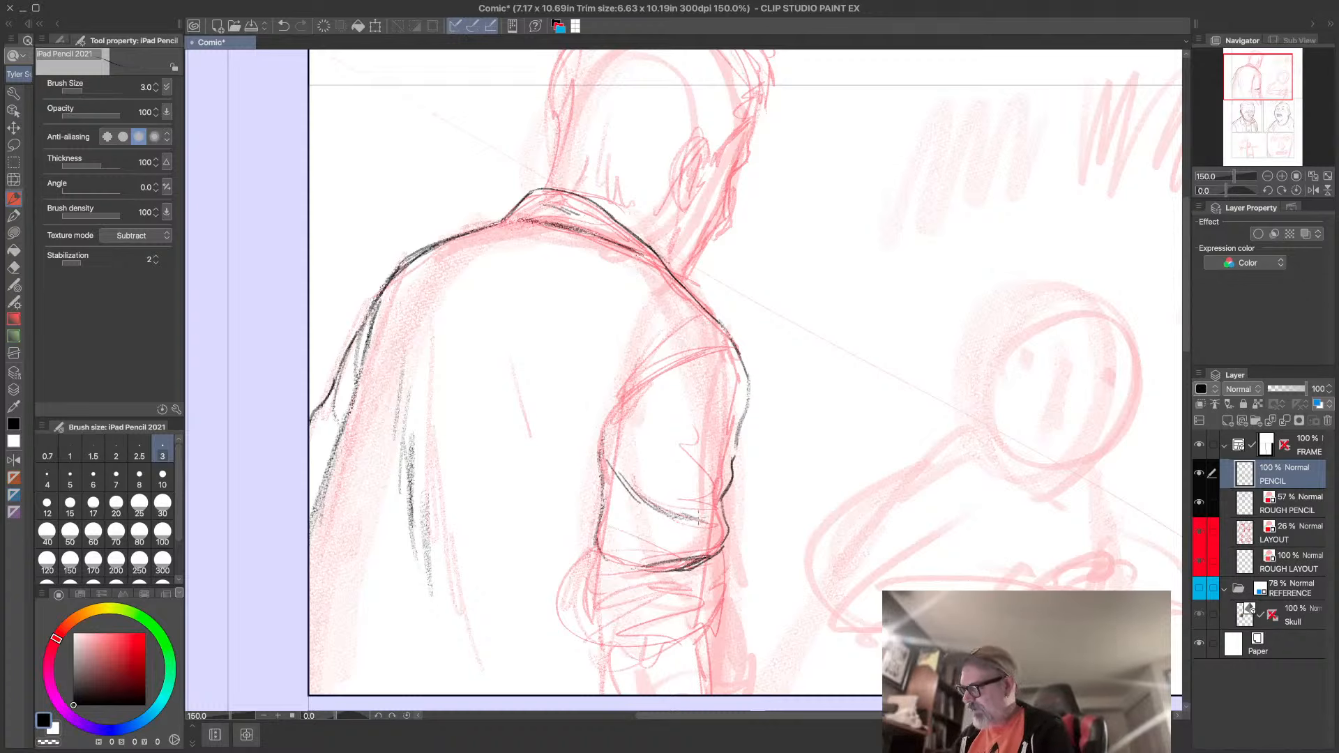
{"action": "left_click_drag", "start_coordinate": [652, 466], "coordinate": [711, 454]}
{"action": "mouse_move", "coordinate": [604, 412]}
{"action": "left_mouse_down"}
{"action": "mouse_move", "coordinate": [662, 359]}
{"action": "mouse_move", "coordinate": [732, 345]}
{"action": "mouse_move", "coordinate": [599, 399]}
{"action": "left_mouse_up"}
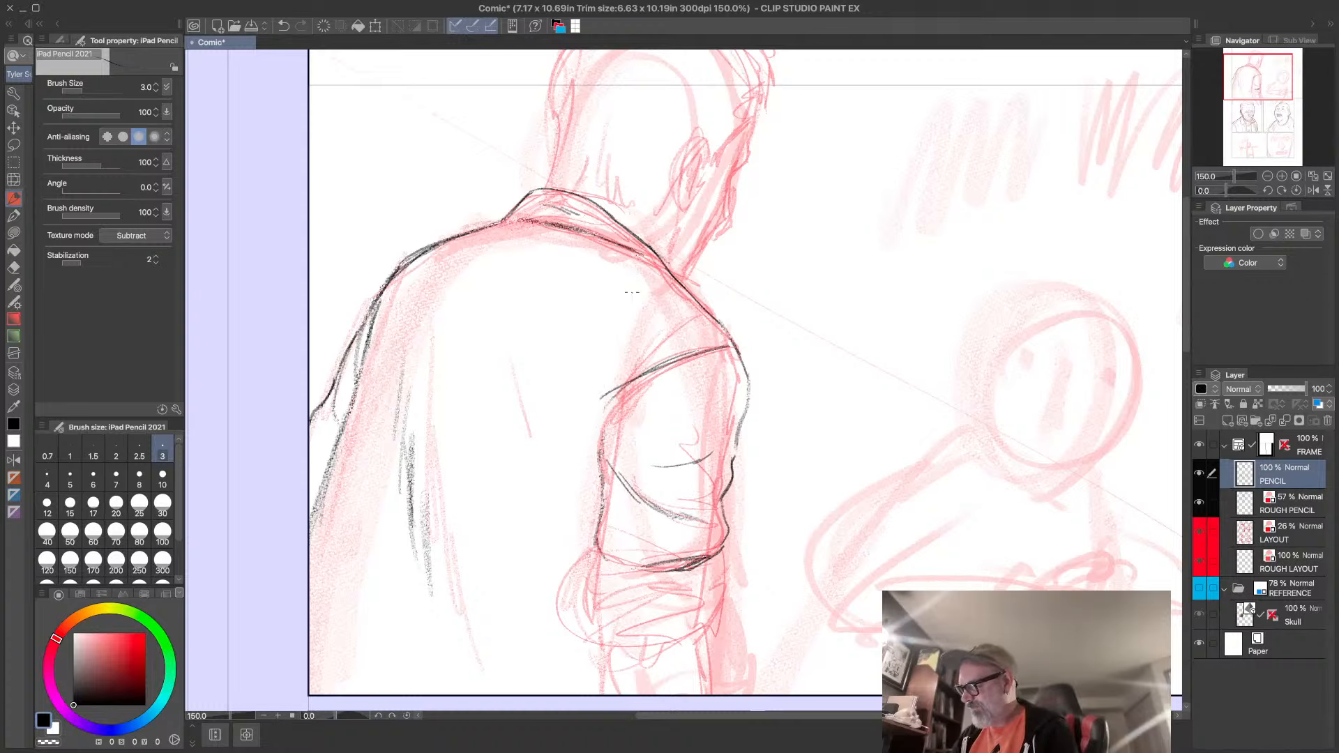
- Add short fold strokes across the upper back and beside the near sleeve
{"action": "left_click_drag", "start_coordinate": [594, 276], "coordinate": [678, 301]}
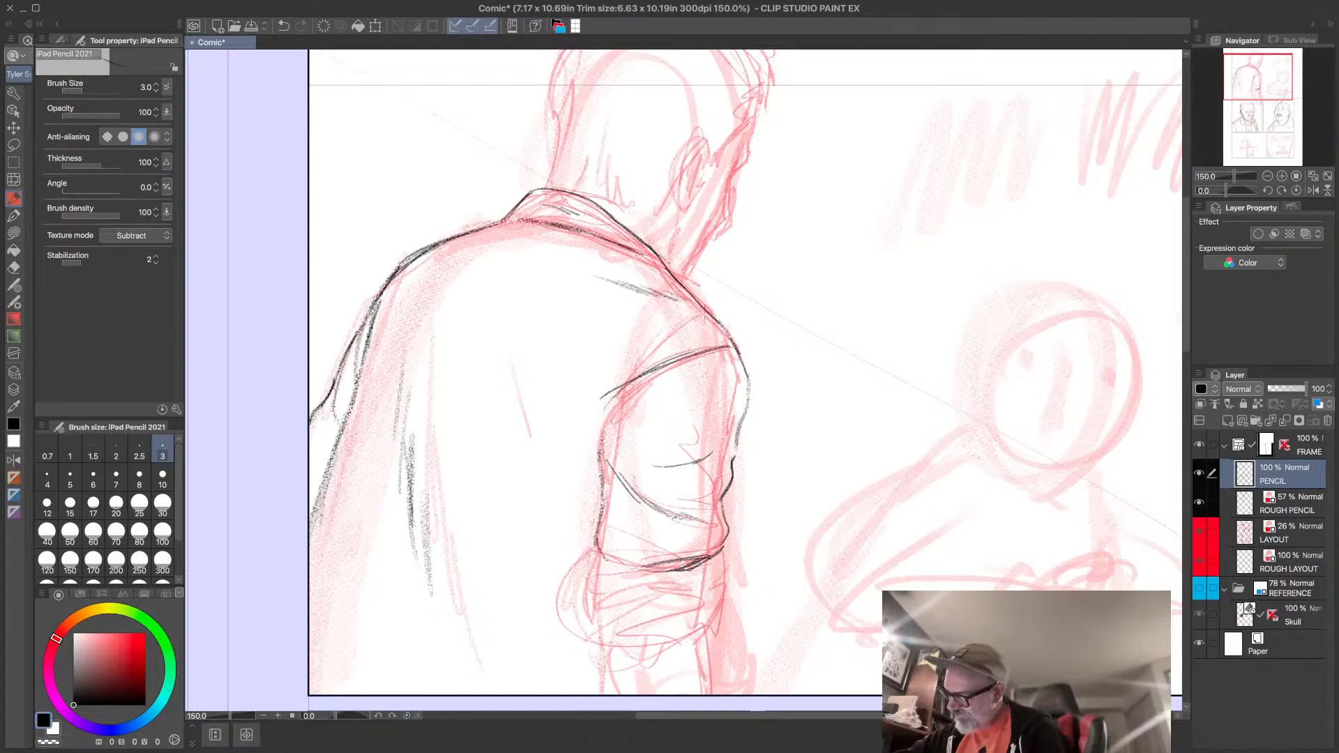
{"action": "left_click_drag", "start_coordinate": [476, 258], "coordinate": [500, 262]}
{"action": "left_click_drag", "start_coordinate": [488, 264], "coordinate": [519, 269]}
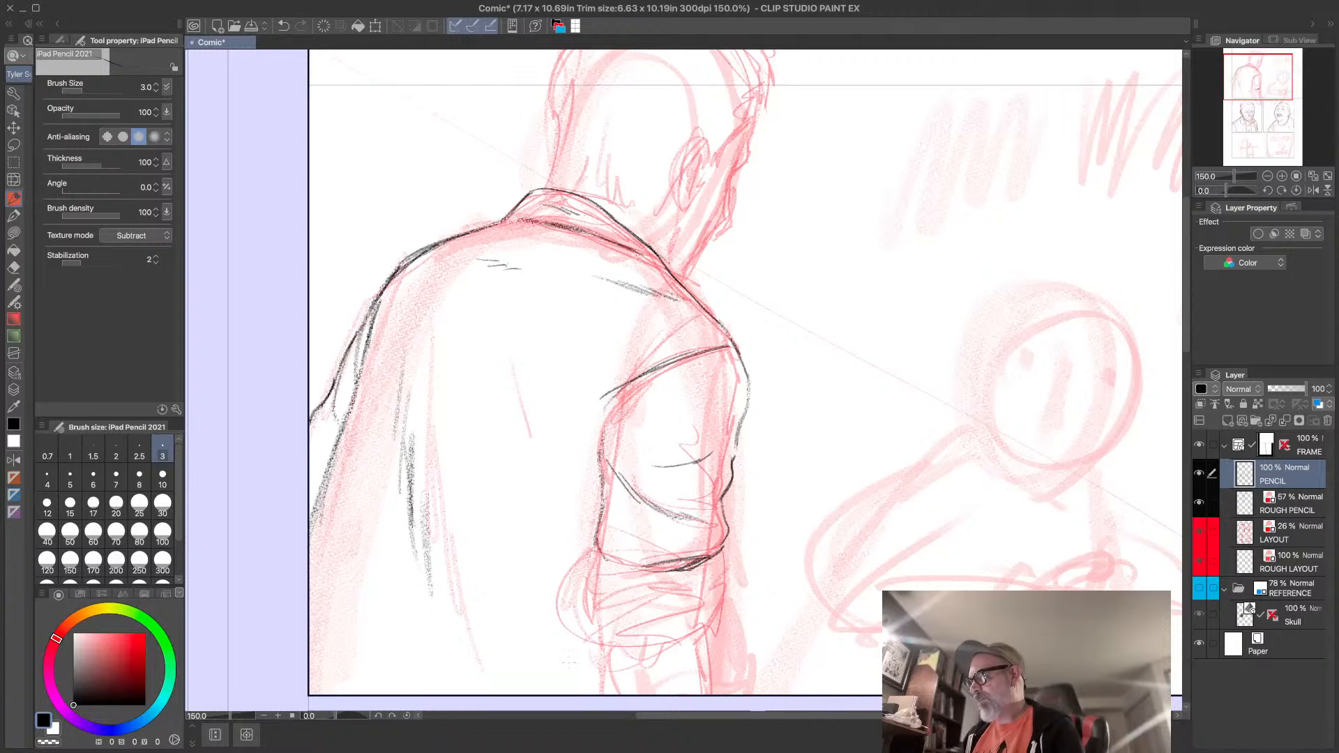
{"action": "left_click_drag", "start_coordinate": [566, 434], "coordinate": [594, 486]}
{"action": "left_click_drag", "start_coordinate": [572, 461], "coordinate": [598, 495]}
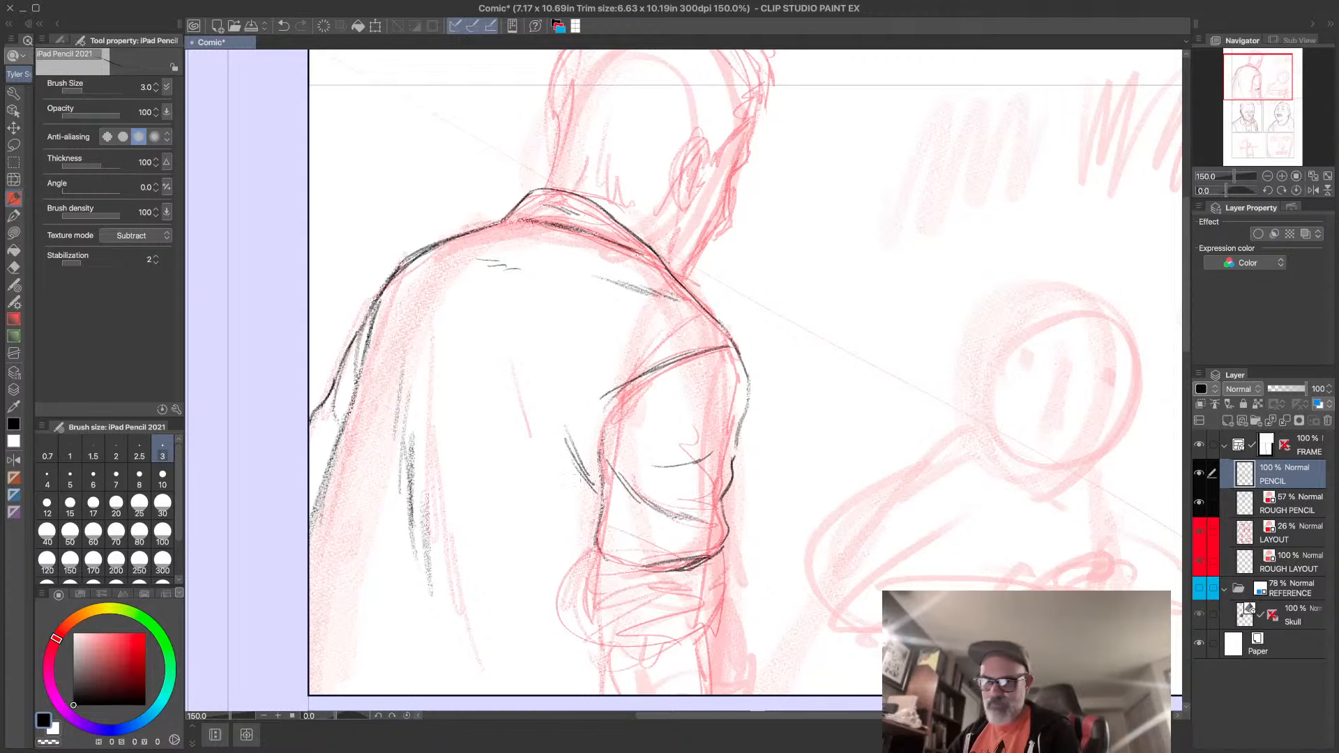
{"action": "left_click_drag", "start_coordinate": [661, 566], "coordinate": [674, 504]}
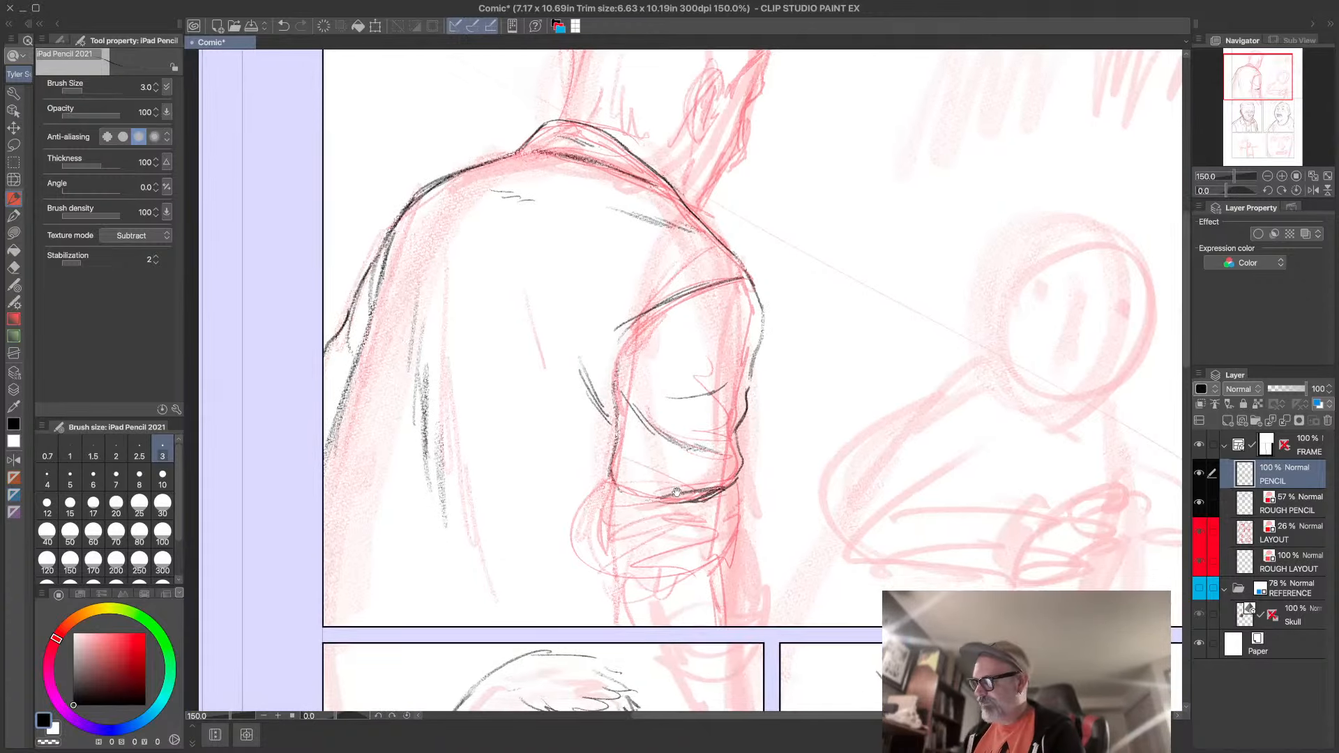
{"action": "left_click_drag", "start_coordinate": [590, 412], "coordinate": [608, 441]}
- Pencil the near arm's rolled cuff with its outline, wrap lines and darkened edges
{"action": "mouse_move", "coordinate": [622, 492]}
{"action": "left_mouse_down"}
{"action": "mouse_move", "coordinate": [604, 502]}
{"action": "mouse_move", "coordinate": [587, 482]}
{"action": "mouse_move", "coordinate": [585, 552]}
{"action": "left_mouse_up"}
{"action": "mouse_move", "coordinate": [578, 507]}
{"action": "left_mouse_down"}
{"action": "mouse_move", "coordinate": [601, 582]}
{"action": "mouse_move", "coordinate": [731, 560]}
{"action": "mouse_move", "coordinate": [740, 529]}
{"action": "mouse_move", "coordinate": [733, 515]}
{"action": "mouse_move", "coordinate": [726, 540]}
{"action": "mouse_move", "coordinate": [655, 556]}
{"action": "left_mouse_up"}
{"action": "left_click_drag", "start_coordinate": [732, 512], "coordinate": [711, 530]}
{"action": "left_click_drag", "start_coordinate": [712, 531], "coordinate": [659, 556]}
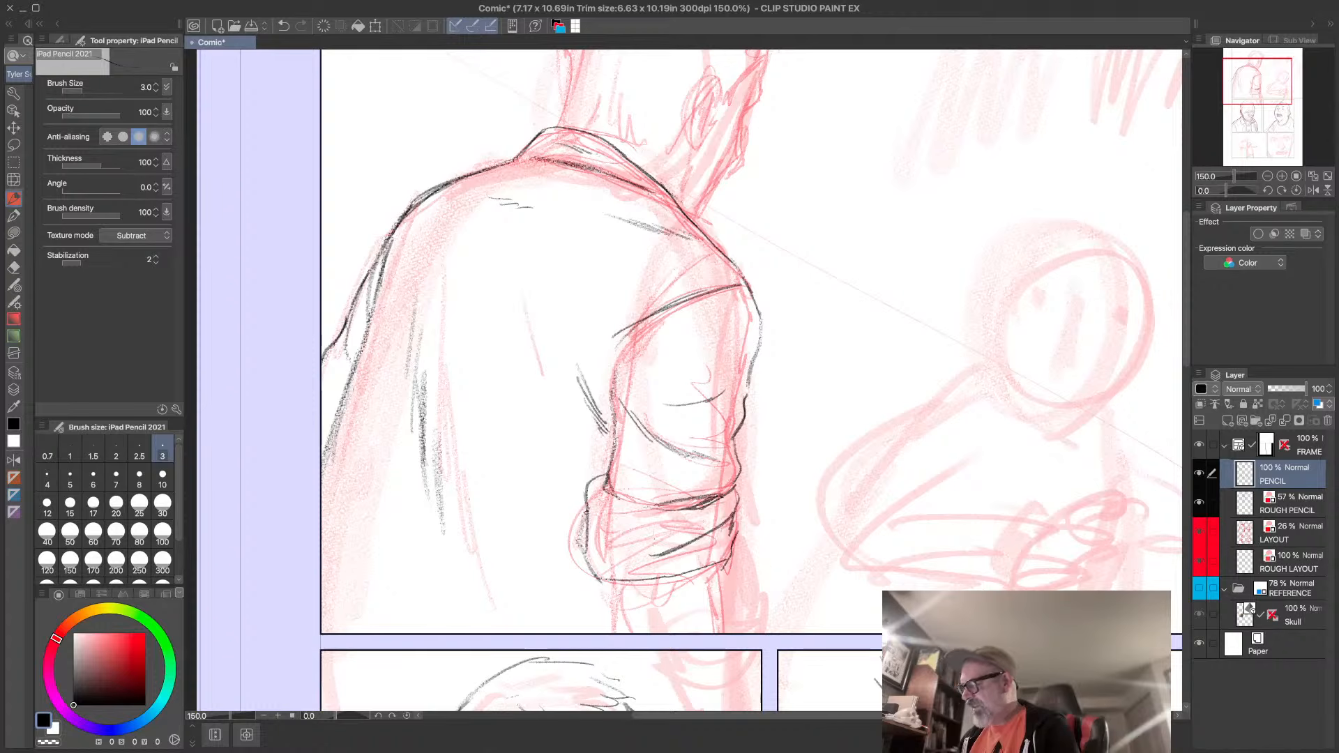
{"action": "left_click_drag", "start_coordinate": [591, 525], "coordinate": [665, 542]}
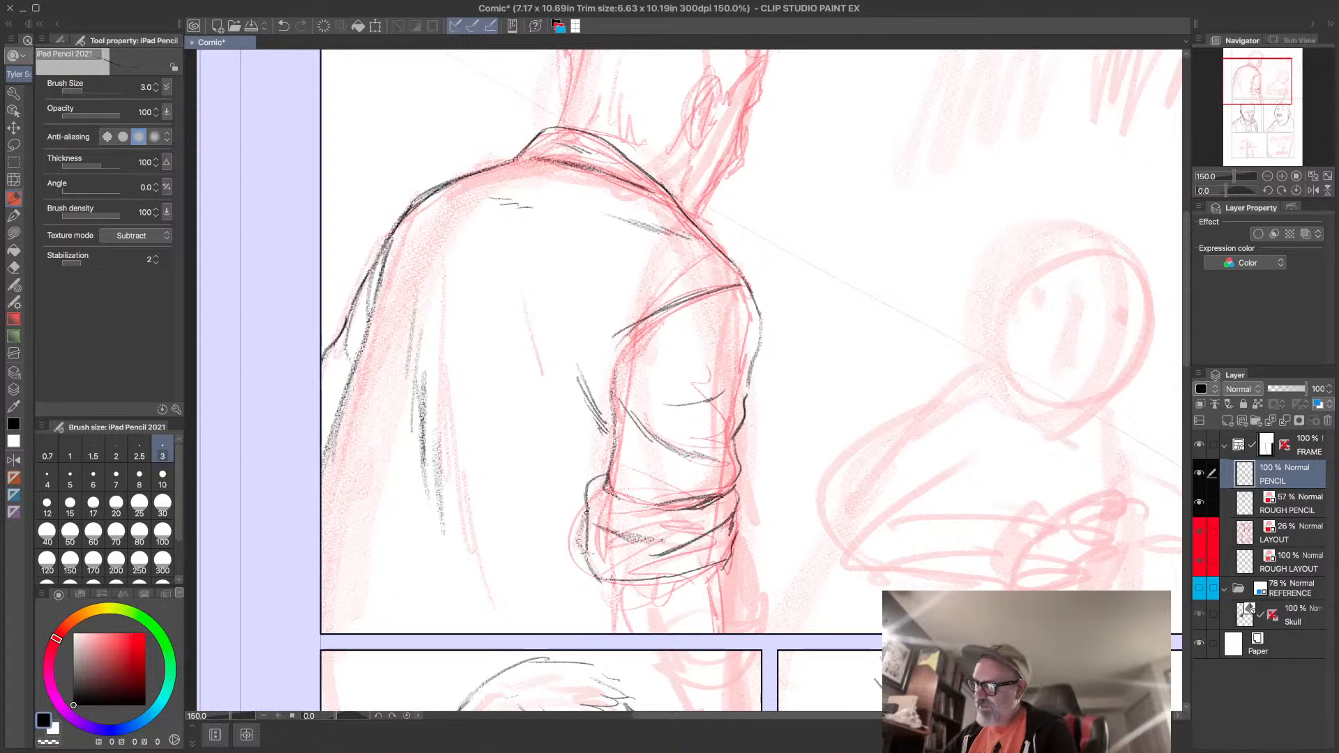
{"action": "mouse_move", "coordinate": [599, 580]}
{"action": "left_mouse_down"}
{"action": "mouse_move", "coordinate": [582, 534]}
{"action": "mouse_move", "coordinate": [598, 474]}
{"action": "mouse_move", "coordinate": [599, 490]}
{"action": "left_mouse_up"}
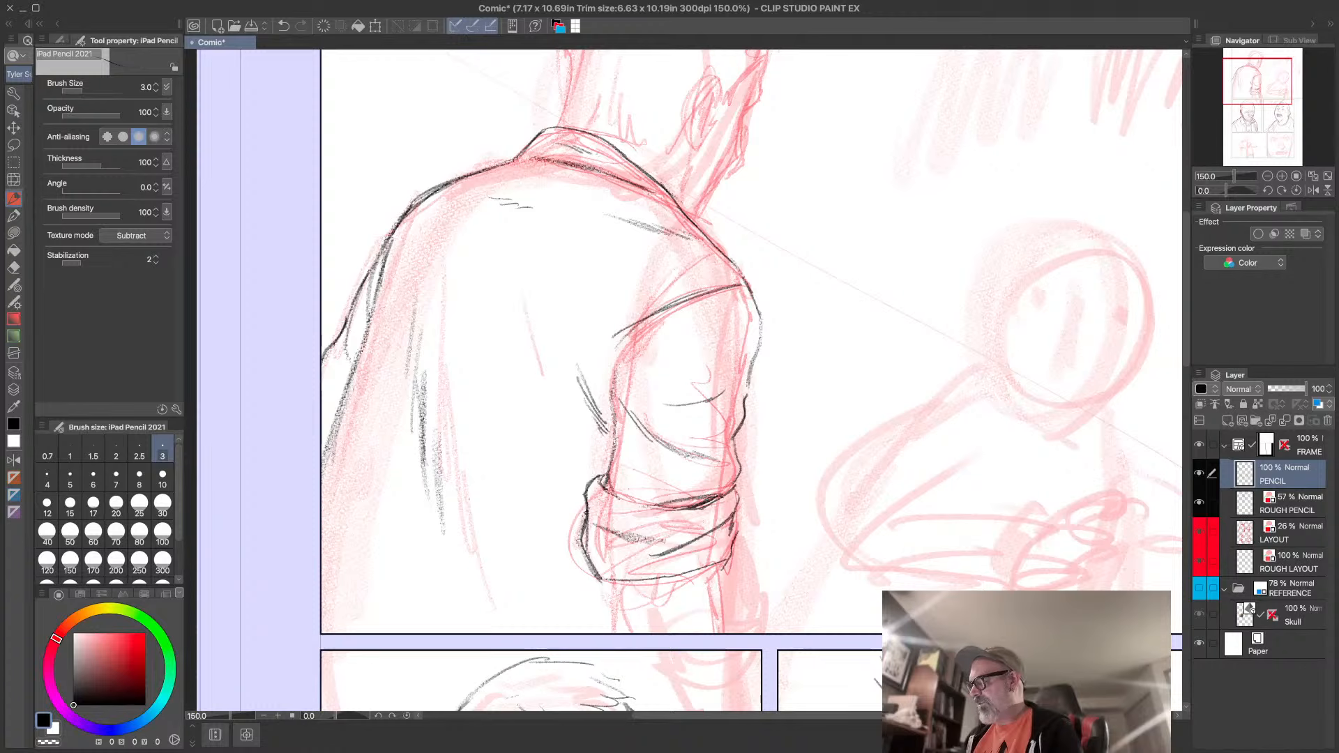
{"action": "mouse_move", "coordinate": [737, 488]}
{"action": "left_mouse_down"}
{"action": "mouse_move", "coordinate": [733, 539]}
{"action": "mouse_move", "coordinate": [681, 577]}
{"action": "mouse_move", "coordinate": [698, 576]}
{"action": "mouse_move", "coordinate": [597, 580]}
{"action": "mouse_move", "coordinate": [634, 579]}
{"action": "left_mouse_up"}
{"action": "mouse_move", "coordinate": [587, 555]}
{"action": "left_mouse_down"}
{"action": "mouse_move", "coordinate": [643, 579]}
{"action": "mouse_move", "coordinate": [715, 547]}
{"action": "left_mouse_up"}
{"action": "mouse_move", "coordinate": [712, 556]}
{"action": "left_mouse_down"}
{"action": "mouse_move", "coordinate": [729, 545]}
{"action": "mouse_move", "coordinate": [688, 529]}
{"action": "mouse_move", "coordinate": [721, 510]}
{"action": "left_mouse_up"}
- Pencil both edges of the forearm below the rolled cuff, with shading strokes down to the panel border
{"action": "left_click_drag", "start_coordinate": [814, 568], "coordinate": [810, 468]}
{"action": "mouse_move", "coordinate": [604, 483]}
{"action": "left_mouse_down"}
{"action": "mouse_move", "coordinate": [639, 534]}
{"action": "mouse_move", "coordinate": [627, 535]}
{"action": "left_mouse_up"}
{"action": "left_click_drag", "start_coordinate": [705, 469], "coordinate": [730, 534]}
{"action": "mouse_move", "coordinate": [699, 467]}
{"action": "left_mouse_down"}
{"action": "mouse_move", "coordinate": [715, 495]}
{"action": "mouse_move", "coordinate": [710, 484]}
{"action": "left_mouse_up"}
{"action": "mouse_move", "coordinate": [698, 471]}
{"action": "left_mouse_down"}
{"action": "mouse_move", "coordinate": [706, 482]}
{"action": "mouse_move", "coordinate": [691, 497]}
{"action": "left_mouse_up"}
{"action": "left_click_drag", "start_coordinate": [608, 499], "coordinate": [631, 534]}
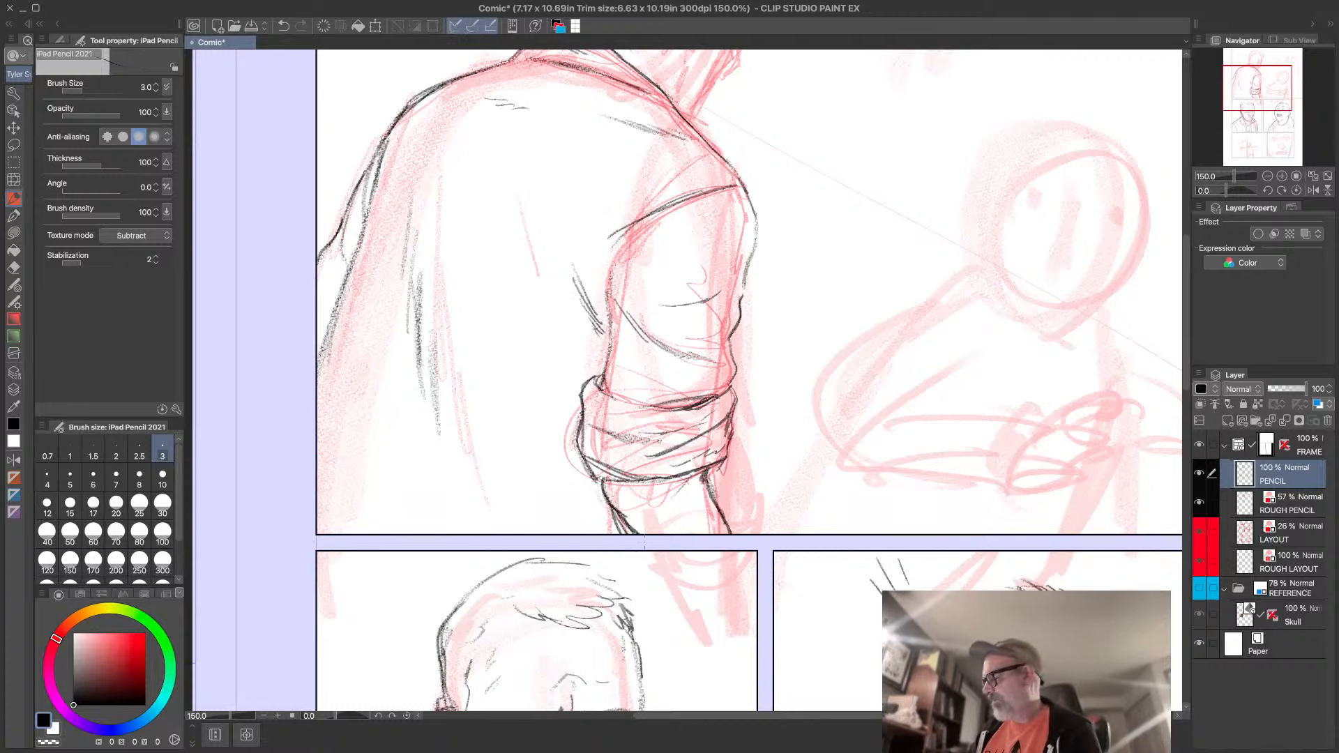
- Darken the inner edge of the near upper sleeve down to the rolled cuff
{"action": "left_click_drag", "start_coordinate": [668, 518], "coordinate": [795, 561]}
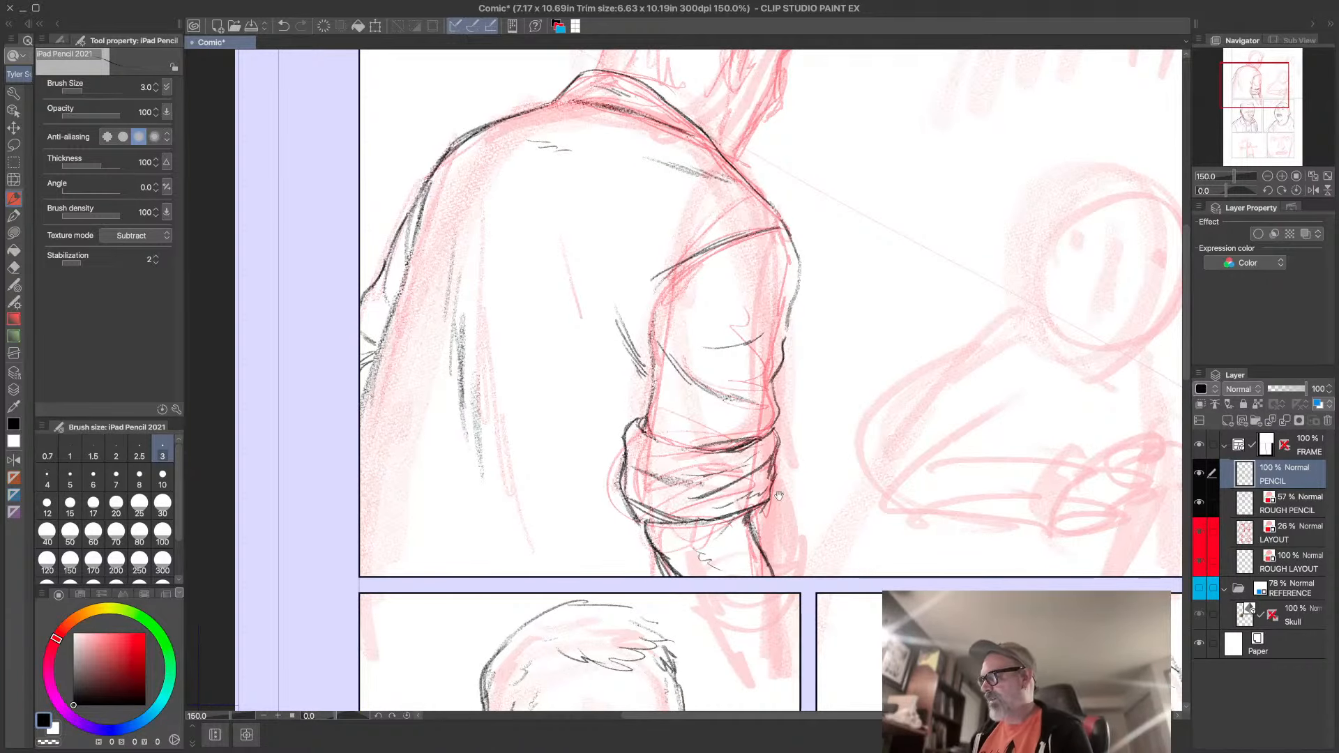
{"action": "left_click_drag", "start_coordinate": [706, 353], "coordinate": [696, 401]}
{"action": "left_click_drag", "start_coordinate": [642, 361], "coordinate": [634, 467]}
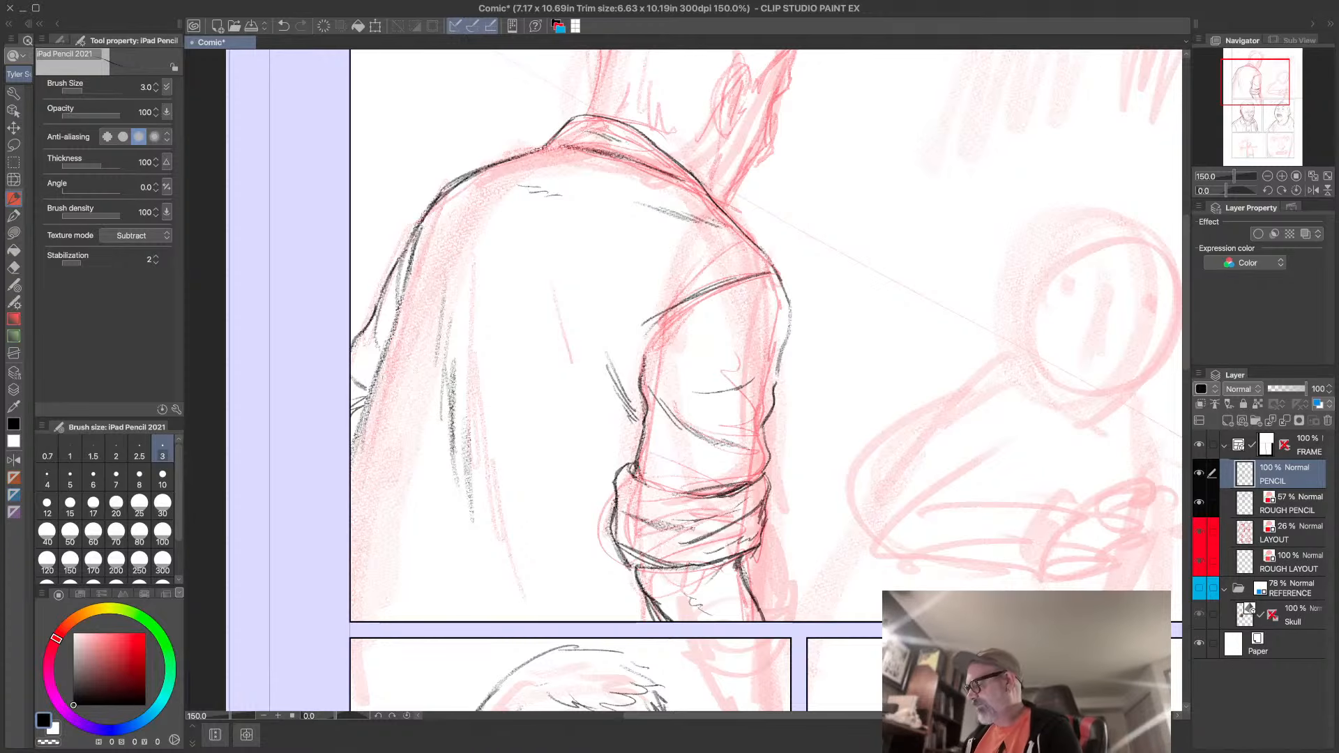
- Pencil the standing figure's ear, forehead and face profile, jaw line and the neck line behind the jaw
{"action": "mouse_move", "coordinate": [879, 503]}
{"action": "left_mouse_down"}
{"action": "mouse_move", "coordinate": [901, 485]}
{"action": "mouse_move", "coordinate": [853, 664]}
{"action": "left_mouse_up"}
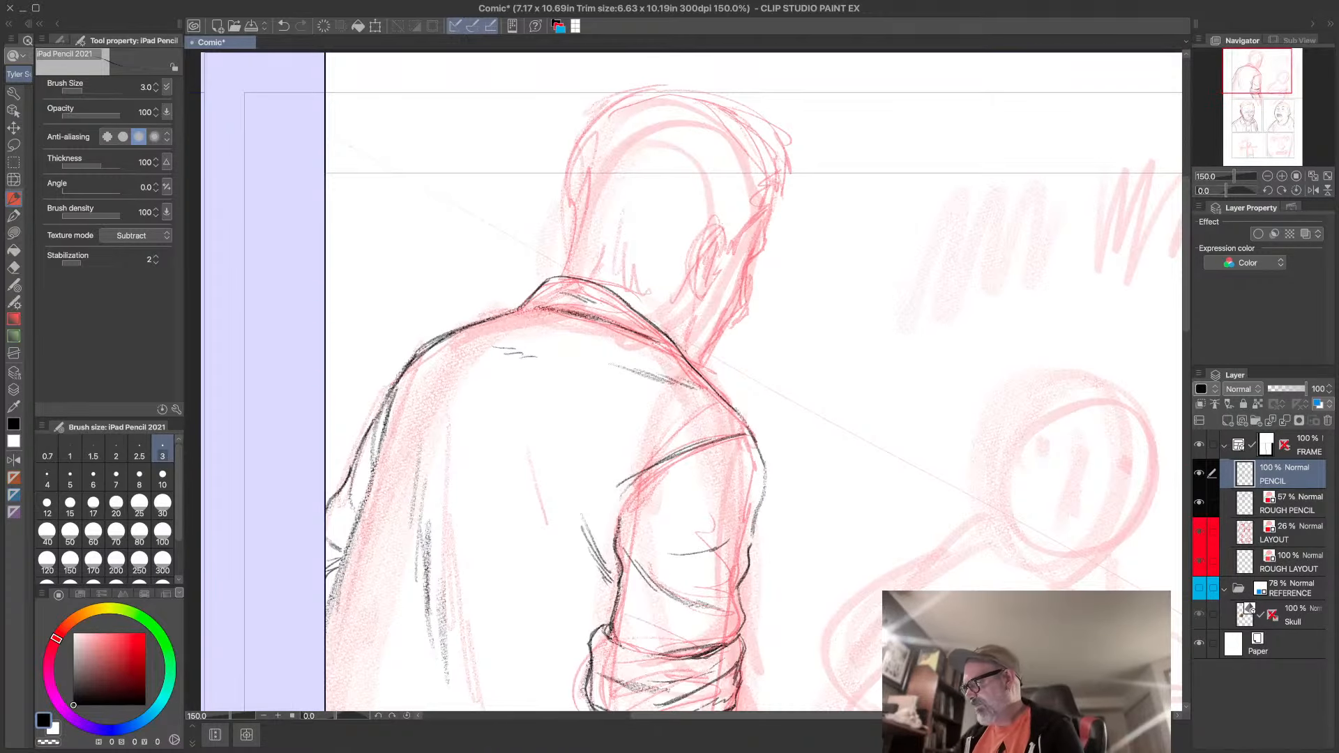
{"action": "mouse_move", "coordinate": [716, 224]}
{"action": "left_mouse_down"}
{"action": "mouse_move", "coordinate": [695, 302]}
{"action": "mouse_move", "coordinate": [711, 301]}
{"action": "mouse_move", "coordinate": [703, 234]}
{"action": "mouse_move", "coordinate": [724, 233]}
{"action": "mouse_move", "coordinate": [704, 281]}
{"action": "mouse_move", "coordinate": [761, 251]}
{"action": "mouse_move", "coordinate": [768, 225]}
{"action": "left_mouse_up"}
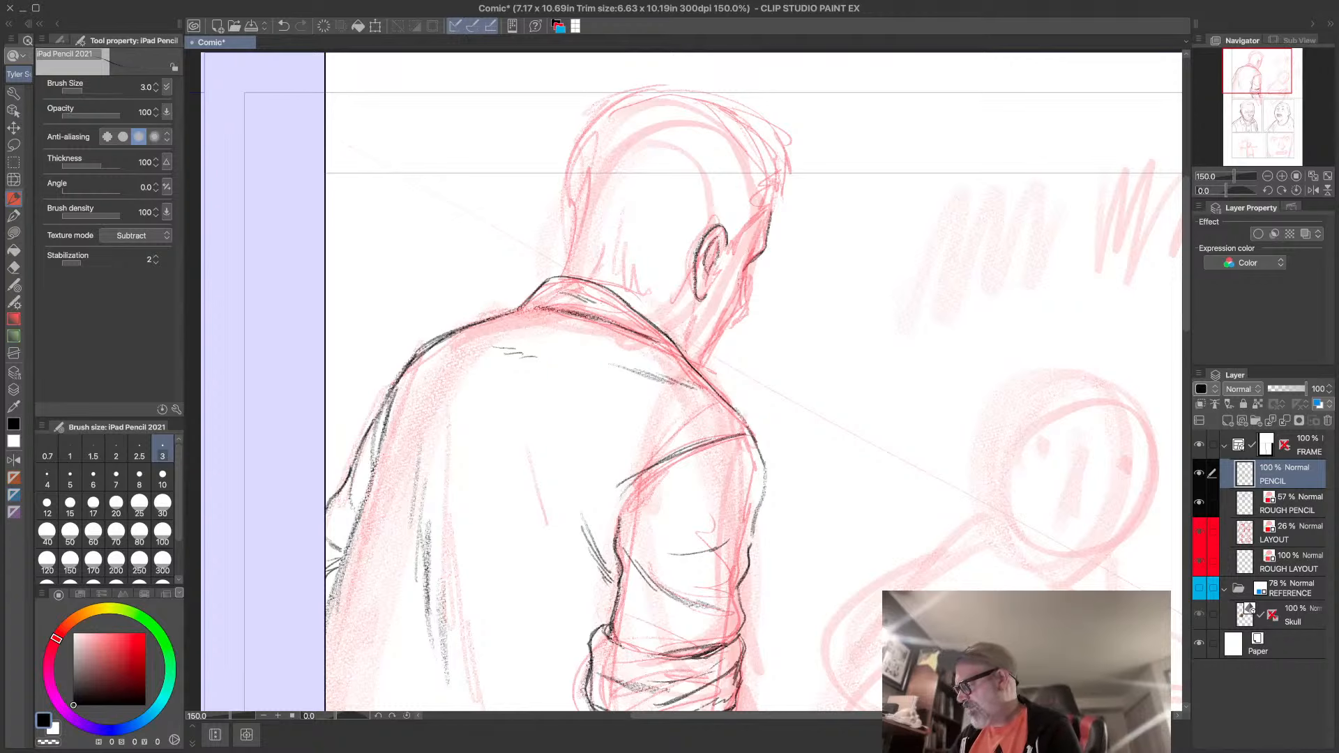
{"action": "left_click_drag", "start_coordinate": [750, 269], "coordinate": [701, 369]}
{"action": "mouse_move", "coordinate": [697, 305]}
{"action": "left_mouse_down"}
{"action": "mouse_move", "coordinate": [681, 362]}
{"action": "mouse_move", "coordinate": [682, 334]}
{"action": "mouse_move", "coordinate": [663, 337]}
{"action": "left_mouse_up"}
{"action": "left_click_drag", "start_coordinate": [749, 284], "coordinate": [744, 313]}
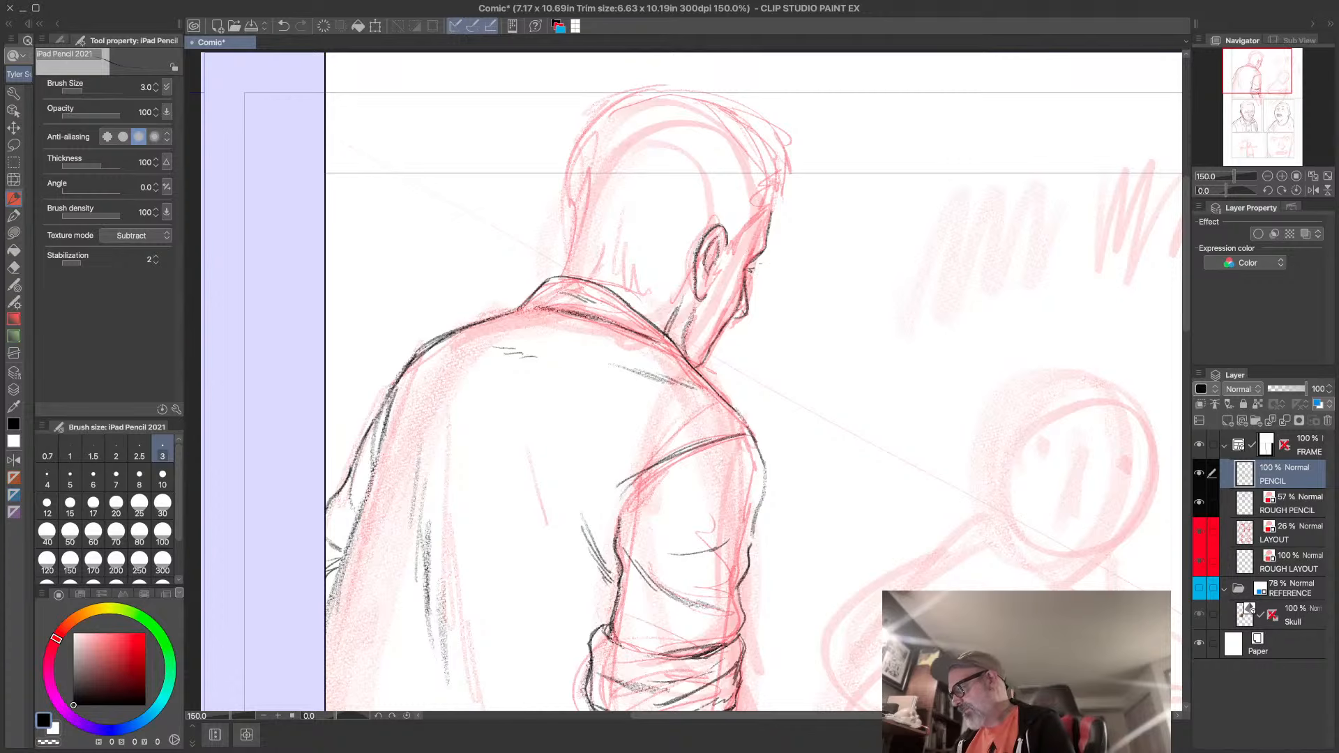
{"action": "left_click_drag", "start_coordinate": [769, 223], "coordinate": [772, 201]}
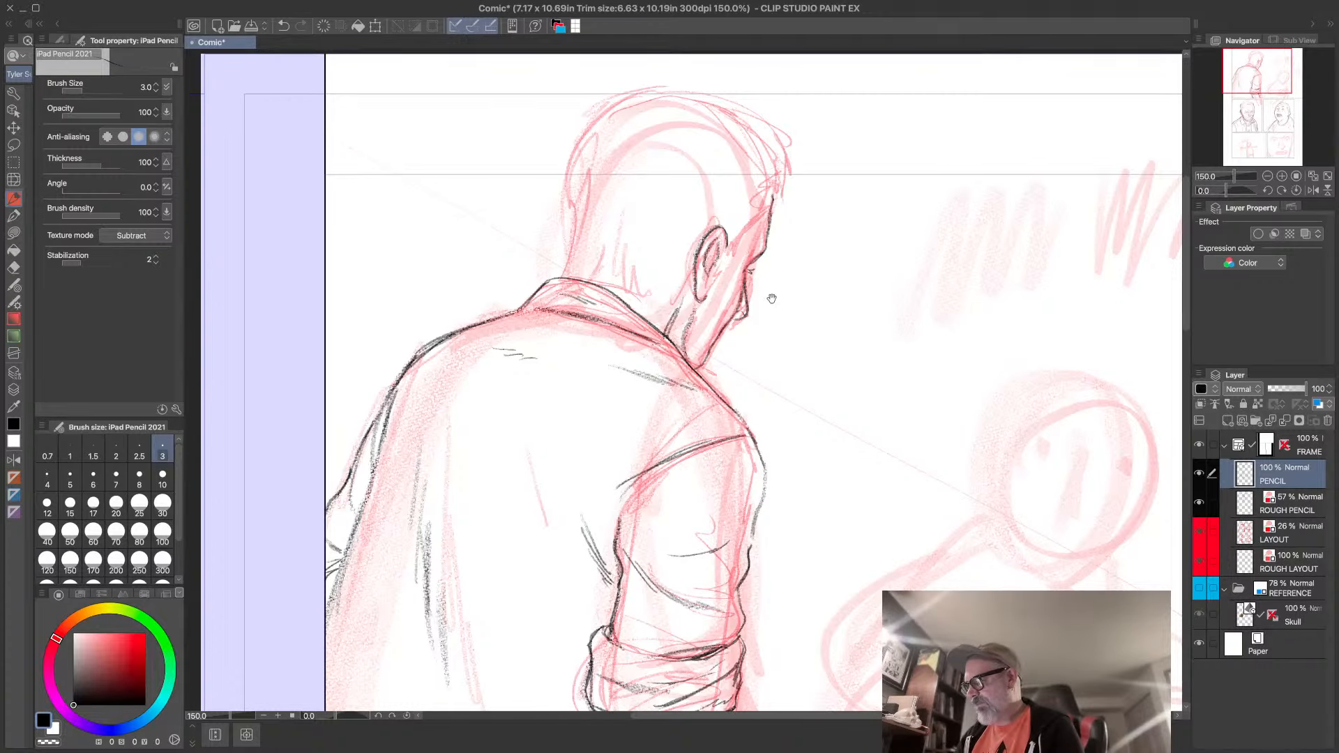
- Pencil the standing figure's back-of-head contour from collar to forelock, with short hair strokes at the front hairline
{"action": "left_click_drag", "start_coordinate": [769, 295], "coordinate": [747, 403]}
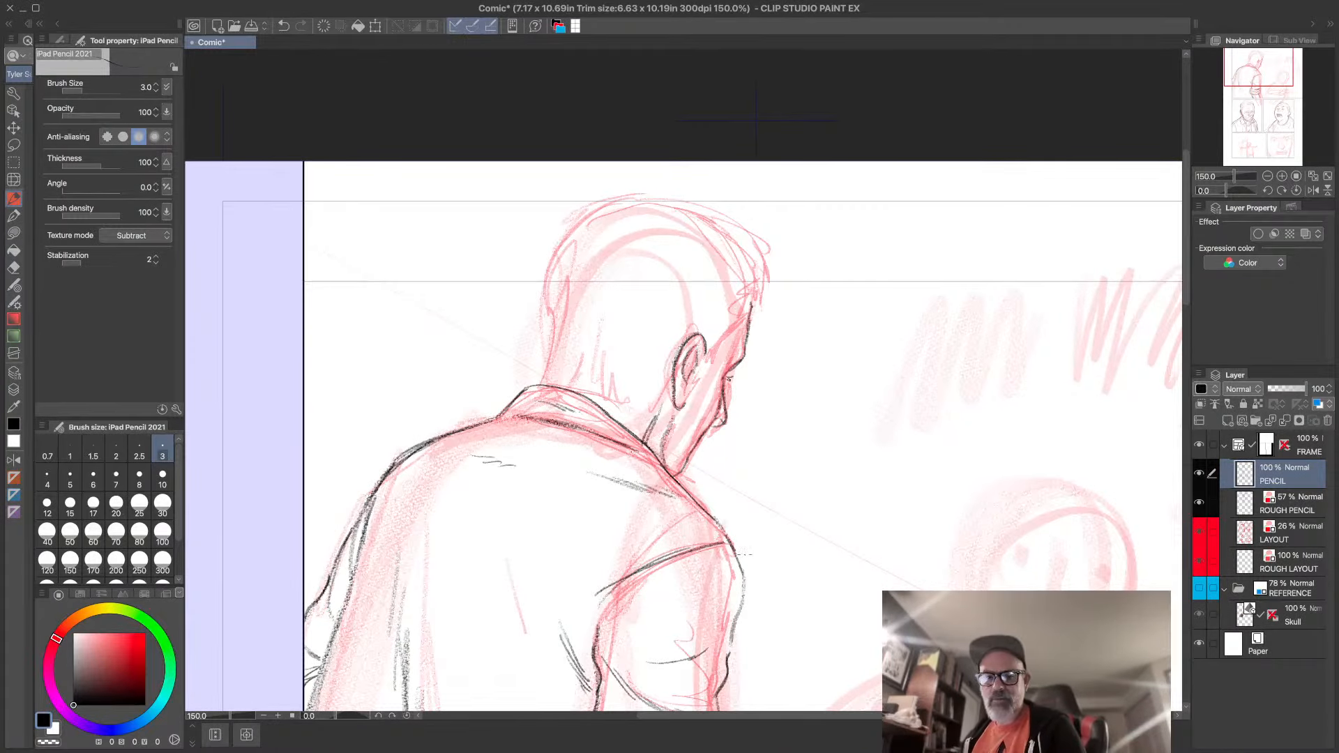
{"action": "left_click_drag", "start_coordinate": [744, 554], "coordinate": [848, 480]}
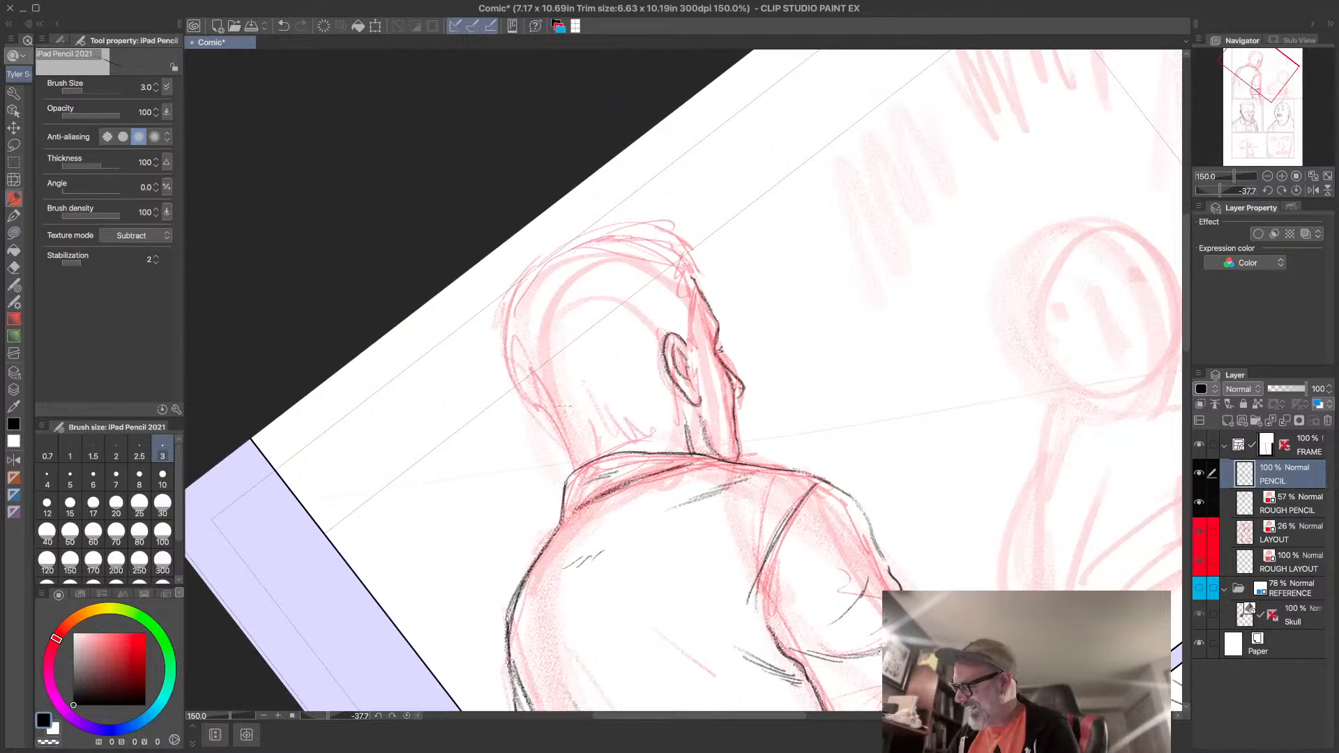
{"action": "mouse_move", "coordinate": [571, 468]}
{"action": "left_mouse_down"}
{"action": "mouse_move", "coordinate": [508, 319]}
{"action": "mouse_move", "coordinate": [568, 236]}
{"action": "left_mouse_up"}
{"action": "mouse_move", "coordinate": [510, 324]}
{"action": "left_mouse_down"}
{"action": "mouse_move", "coordinate": [531, 272]}
{"action": "mouse_move", "coordinate": [582, 238]}
{"action": "mouse_move", "coordinate": [678, 224]}
{"action": "mouse_move", "coordinate": [682, 259]}
{"action": "mouse_move", "coordinate": [680, 230]}
{"action": "mouse_move", "coordinate": [682, 246]}
{"action": "left_mouse_up"}
{"action": "mouse_move", "coordinate": [688, 305]}
{"action": "left_mouse_down"}
{"action": "mouse_move", "coordinate": [695, 347]}
{"action": "mouse_move", "coordinate": [693, 329]}
{"action": "left_mouse_up"}
{"action": "left_click_drag", "start_coordinate": [690, 286], "coordinate": [686, 300]}
{"action": "mouse_move", "coordinate": [683, 279]}
{"action": "left_mouse_down"}
{"action": "mouse_move", "coordinate": [680, 305]}
{"action": "mouse_move", "coordinate": [676, 290]}
{"action": "left_mouse_up"}
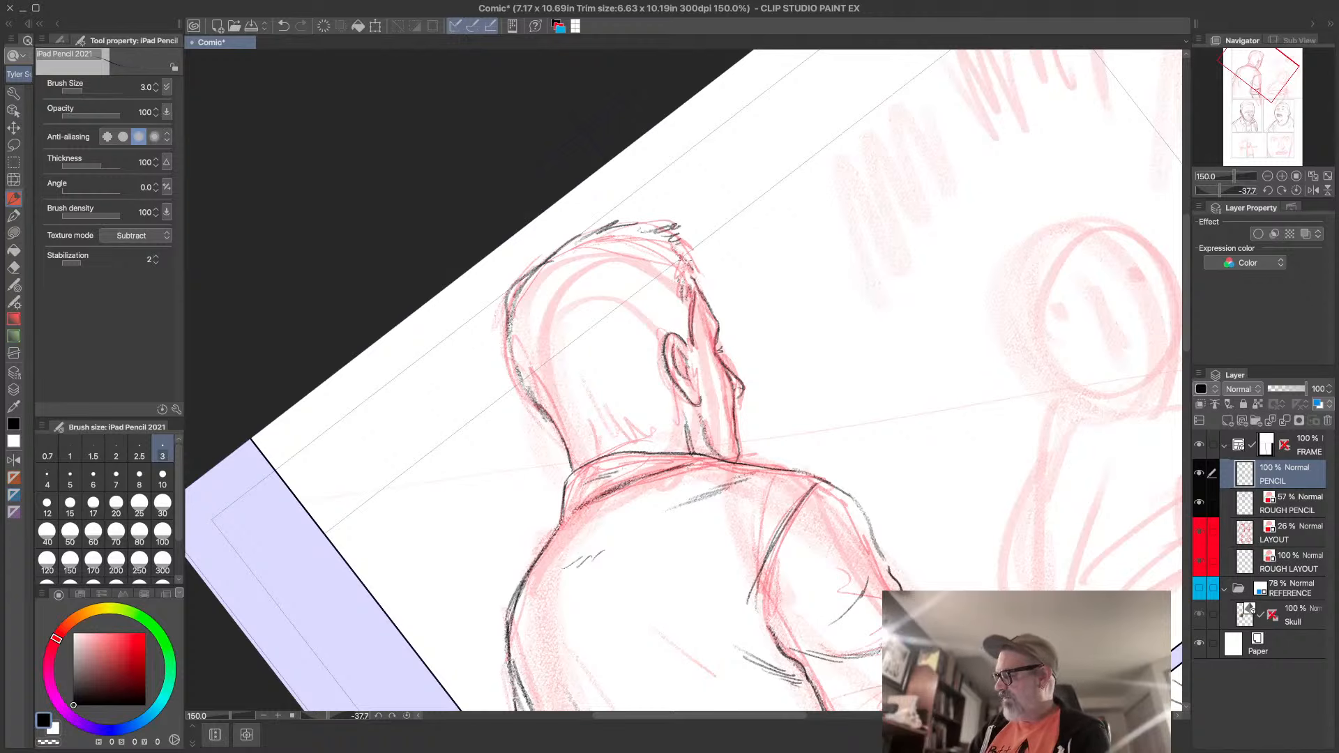
- Add short hair strokes along the nape above the collar and behind the ear
{"action": "left_click_drag", "start_coordinate": [663, 370], "coordinate": [673, 409]}
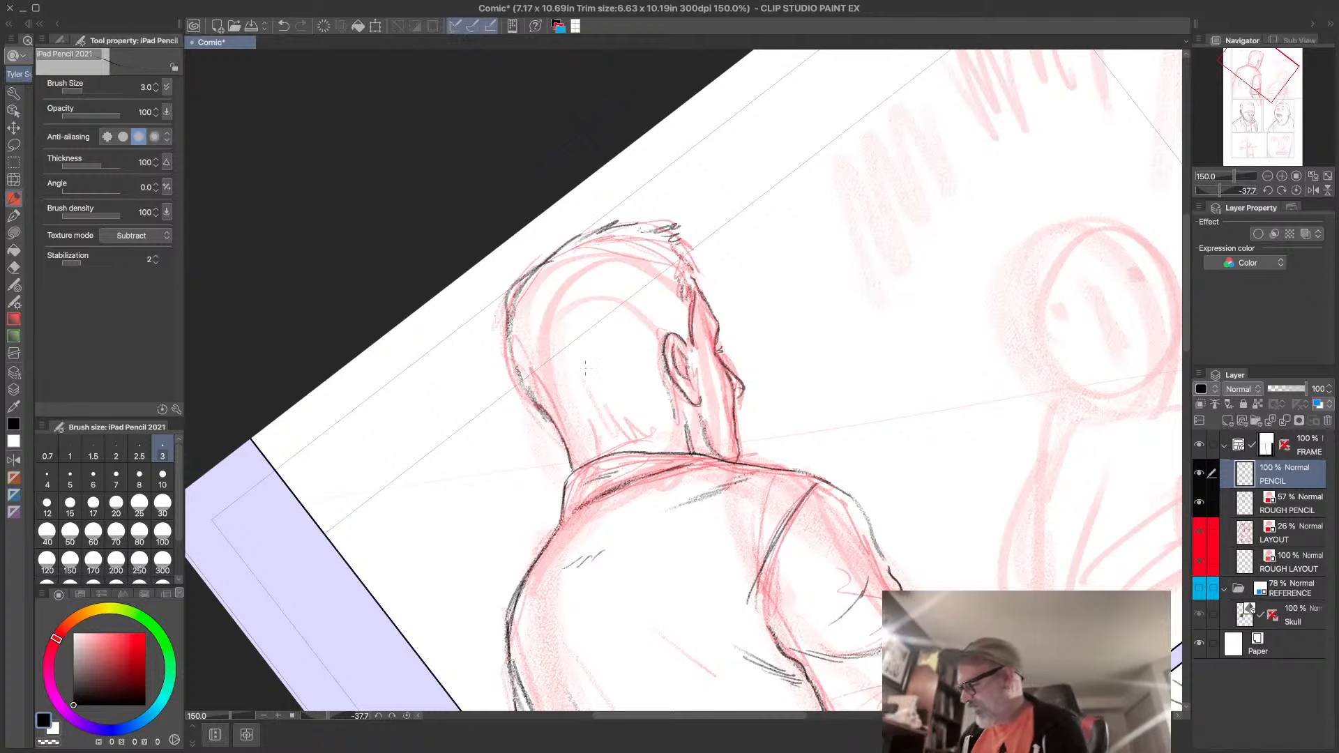
{"action": "mouse_move", "coordinate": [558, 427]}
{"action": "left_mouse_down"}
{"action": "mouse_move", "coordinate": [585, 449]}
{"action": "mouse_move", "coordinate": [663, 408]}
{"action": "left_mouse_up"}
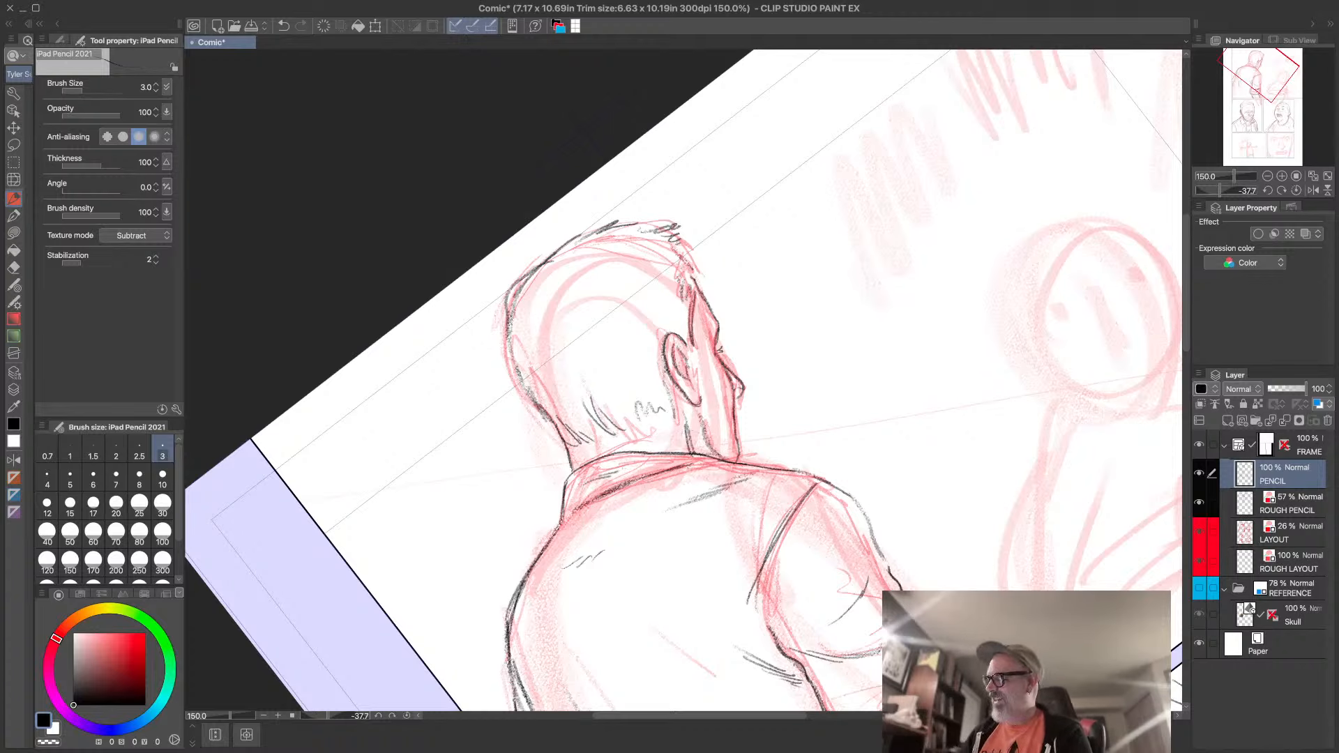
{"action": "left_click_drag", "start_coordinate": [584, 428], "coordinate": [594, 453]}
{"action": "left_click_drag", "start_coordinate": [592, 437], "coordinate": [598, 457]}
- Add short hair strokes around the back of the head and crown, plus a shading stroke along the jaw
{"action": "left_click_drag", "start_coordinate": [534, 353], "coordinate": [562, 399]}
{"action": "left_click_drag", "start_coordinate": [535, 403], "coordinate": [555, 425]}
{"action": "left_click_drag", "start_coordinate": [516, 376], "coordinate": [537, 401]}
{"action": "left_click_drag", "start_coordinate": [506, 330], "coordinate": [517, 375]}
{"action": "mouse_move", "coordinate": [530, 325]}
{"action": "left_mouse_down"}
{"action": "mouse_move", "coordinate": [544, 337]}
{"action": "mouse_move", "coordinate": [599, 305]}
{"action": "left_mouse_up"}
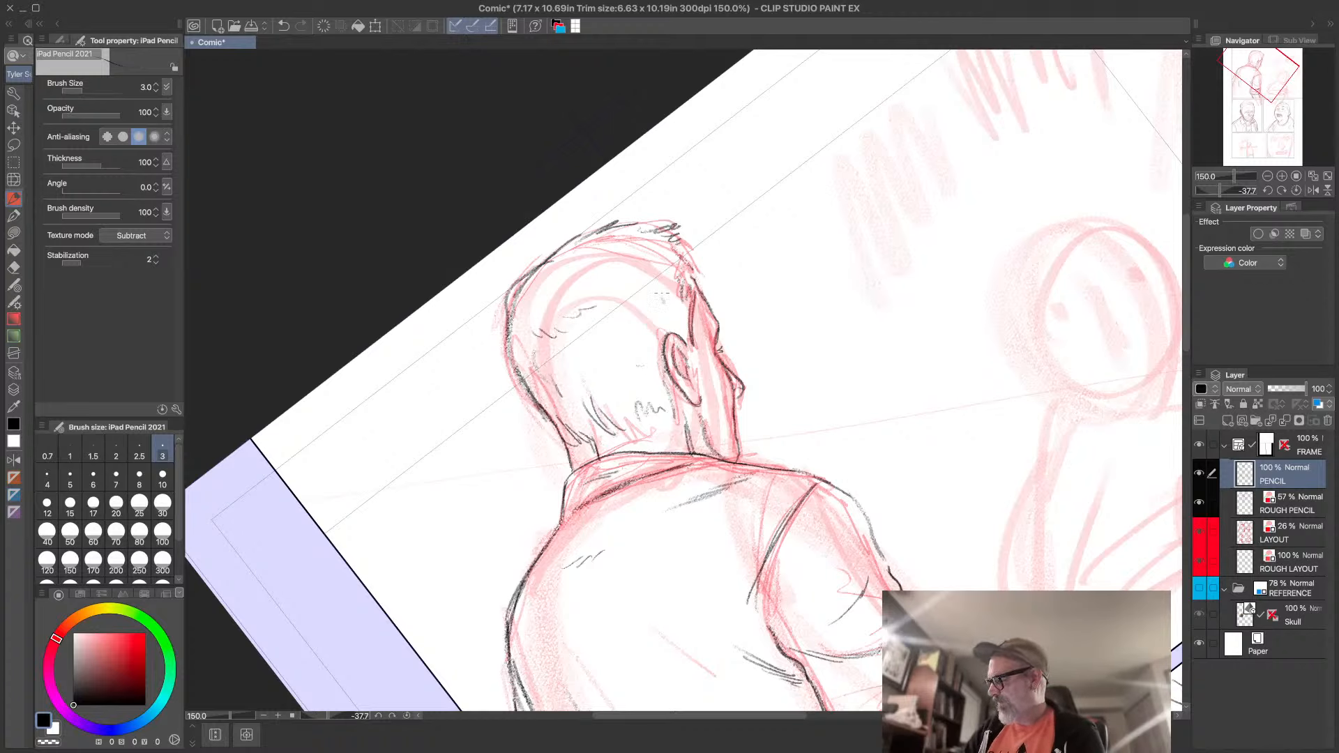
{"action": "left_click_drag", "start_coordinate": [724, 407], "coordinate": [720, 442]}
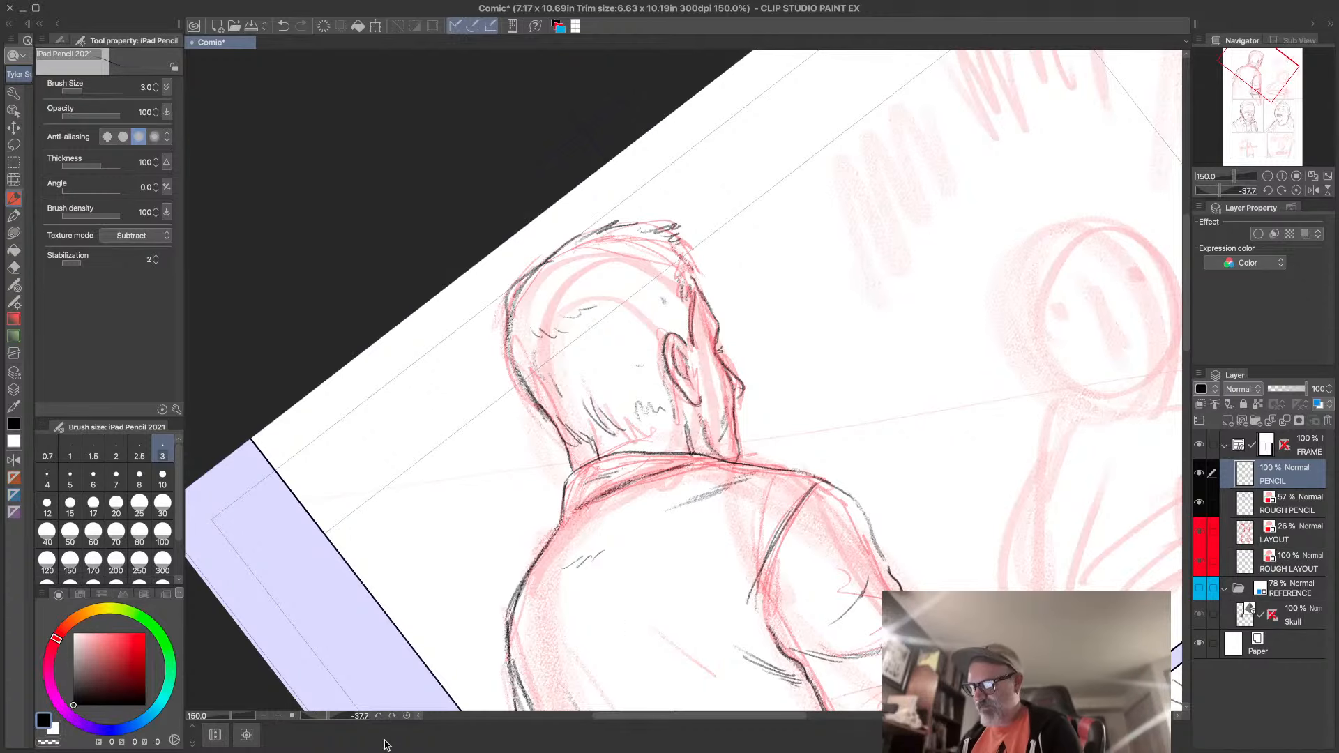
- On the visible ROUGH PENCIL layer, rough the second figure's rounded head outline and ear over the layout circle
{"action": "left_click", "coordinate": [407, 716]}
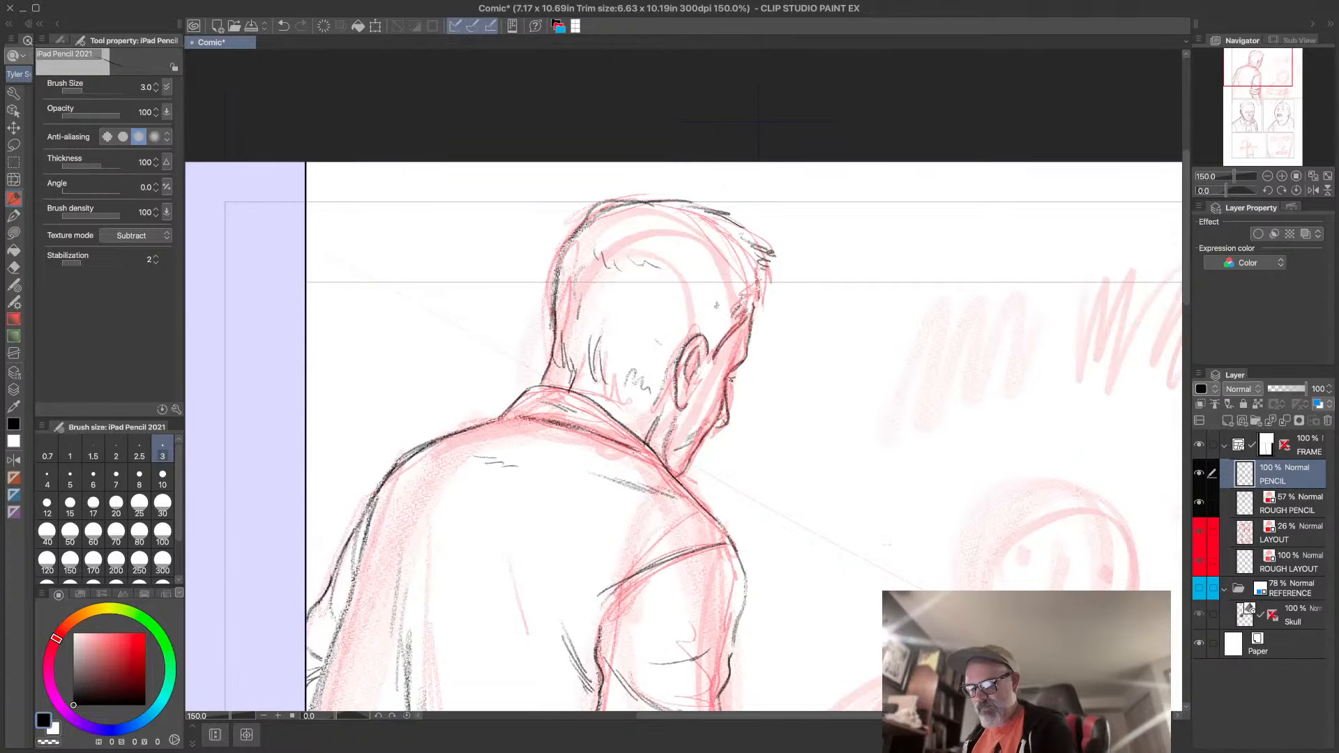
{"action": "scroll", "coordinate": [878, 556], "scroll_direction": "down", "scroll_amount": 5}
{"action": "scroll", "coordinate": [877, 556], "scroll_direction": "right", "scroll_amount": 6}
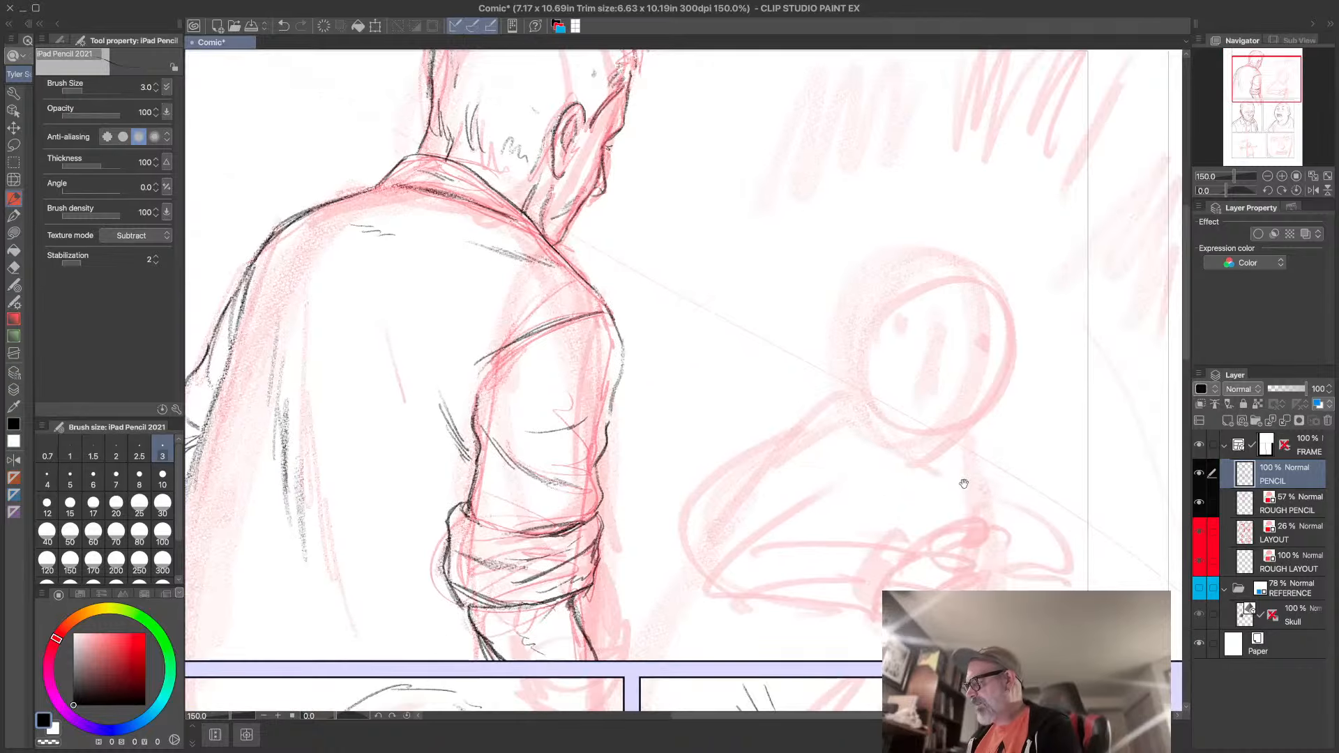
{"action": "left_click", "coordinate": [1199, 502]}
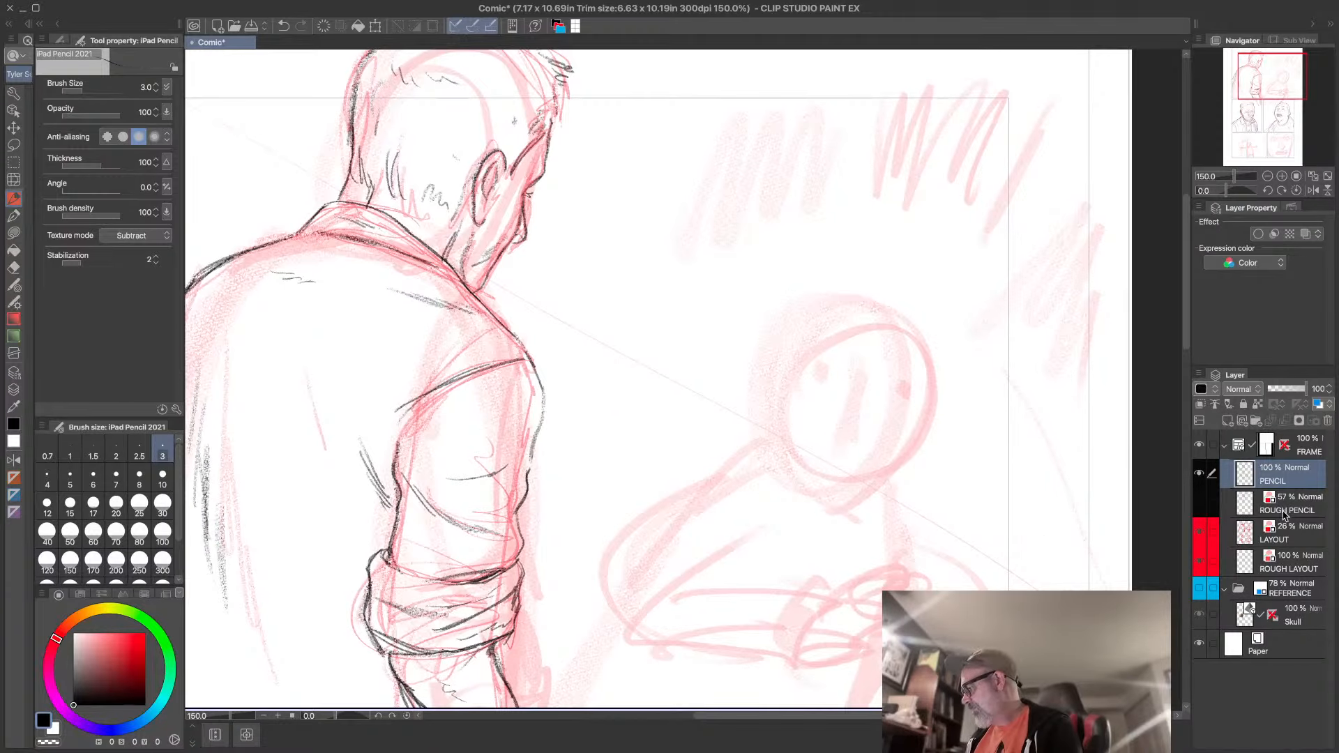
{"action": "left_click", "coordinate": [1285, 514]}
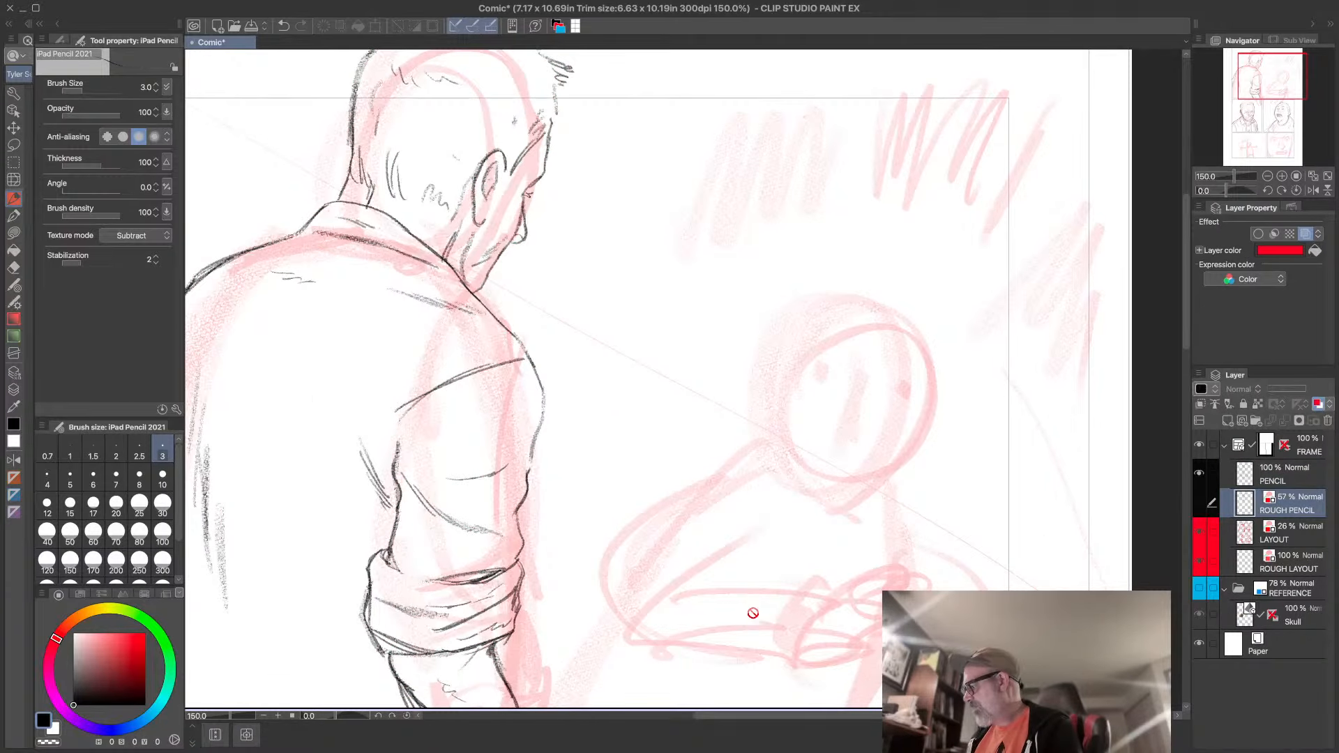
{"action": "left_click", "coordinate": [1199, 502]}
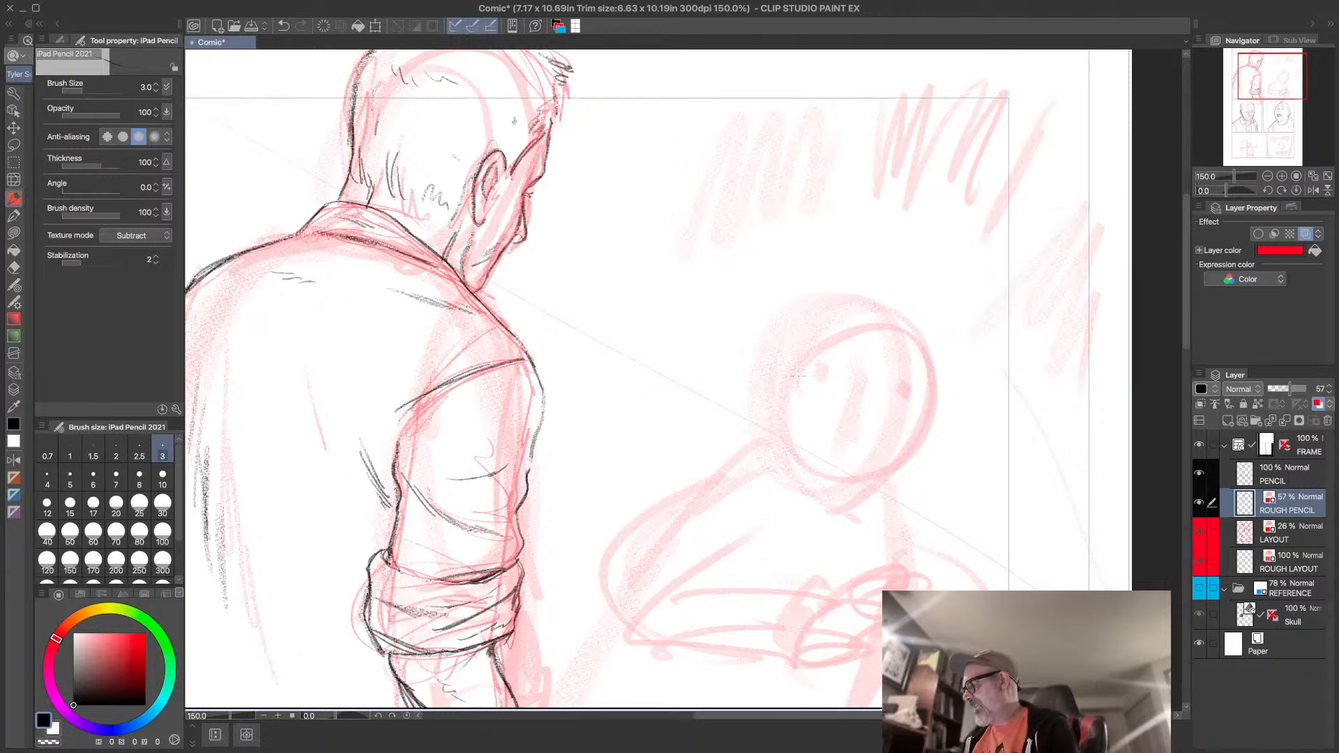
{"action": "mouse_move", "coordinate": [774, 416]}
{"action": "left_mouse_down"}
{"action": "mouse_move", "coordinate": [823, 491]}
{"action": "mouse_move", "coordinate": [933, 399]}
{"action": "mouse_move", "coordinate": [900, 488]}
{"action": "left_mouse_up"}
{"action": "left_click_drag", "start_coordinate": [937, 376], "coordinate": [893, 492]}
{"action": "mouse_move", "coordinate": [795, 351]}
{"action": "left_mouse_down"}
{"action": "mouse_move", "coordinate": [783, 374]}
{"action": "mouse_move", "coordinate": [836, 317]}
{"action": "mouse_move", "coordinate": [884, 322]}
{"action": "mouse_move", "coordinate": [932, 363]}
{"action": "mouse_move", "coordinate": [936, 392]}
{"action": "mouse_move", "coordinate": [827, 314]}
{"action": "mouse_move", "coordinate": [767, 421]}
{"action": "mouse_move", "coordinate": [763, 410]}
{"action": "left_mouse_up"}
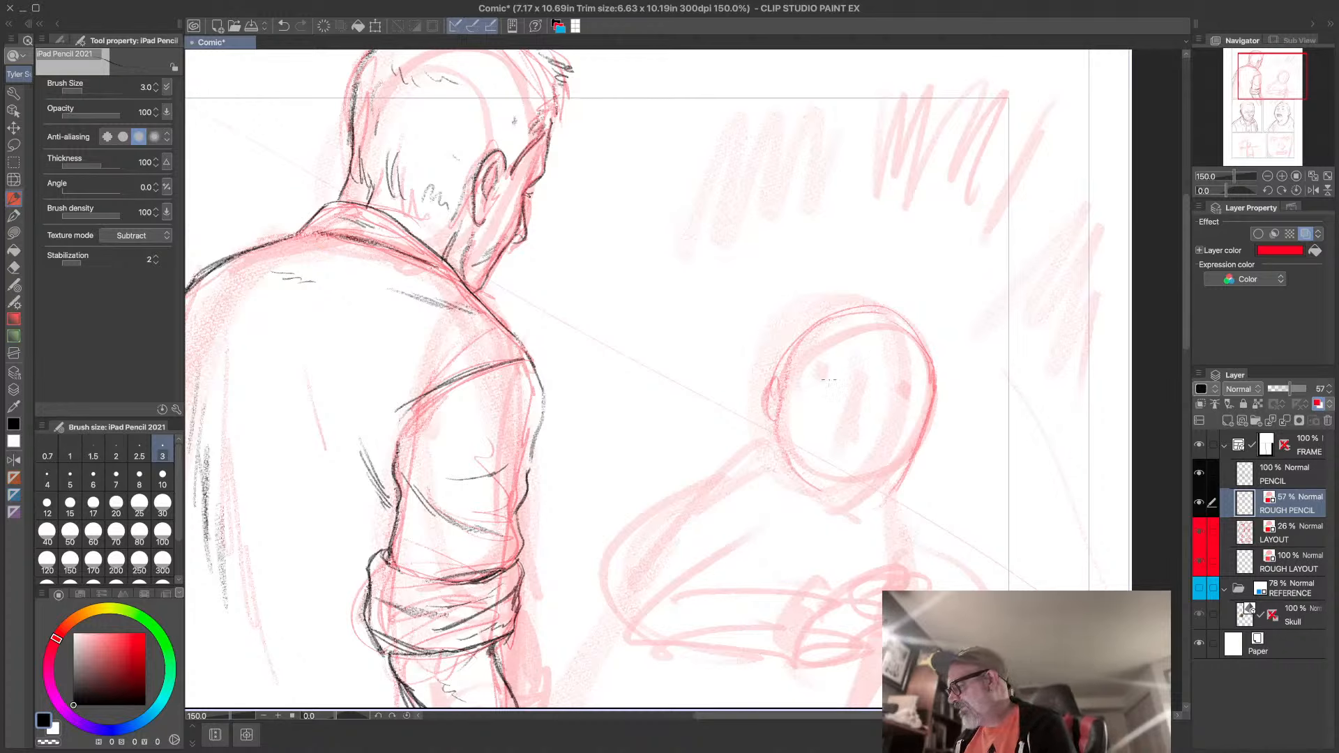
- Rough in the second figure's eyes, brows, nose and slightly open mouth, and save the comic
{"action": "left_click_drag", "start_coordinate": [827, 377], "coordinate": [898, 399]}
{"action": "key", "text": "super+s"}
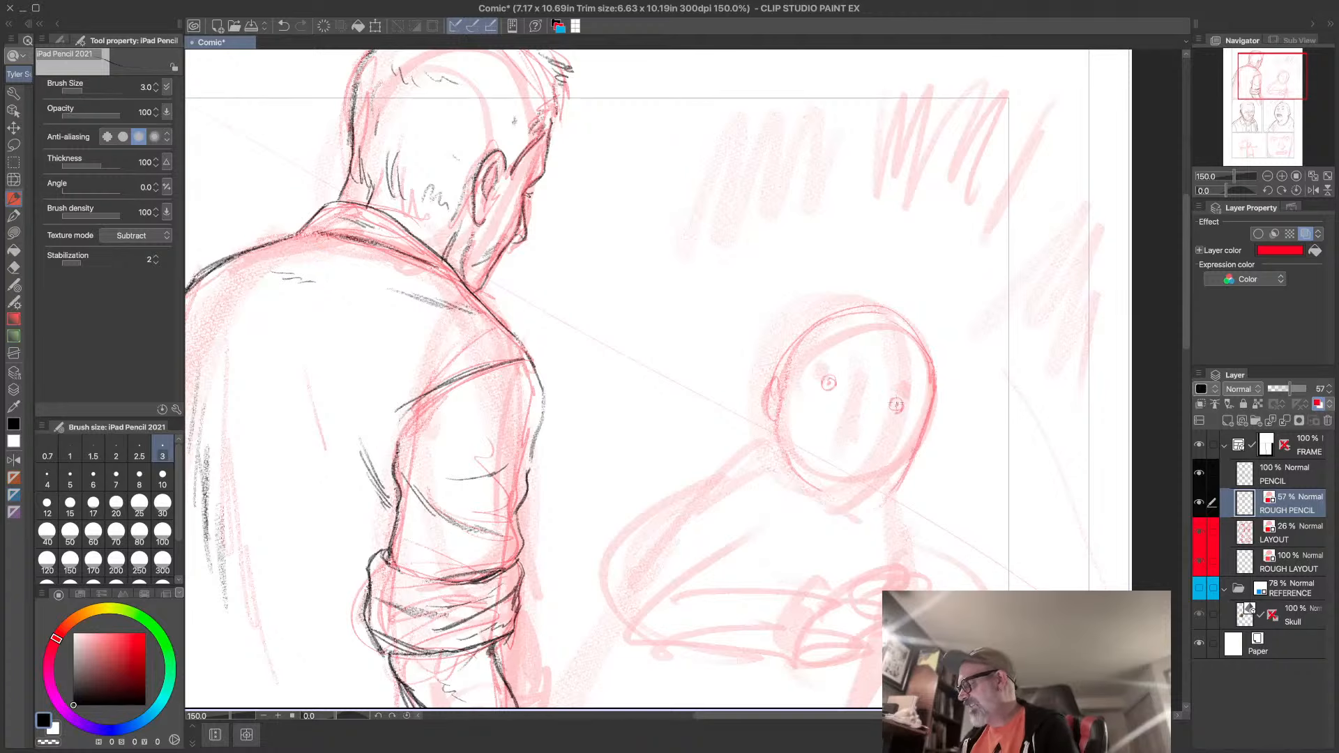
{"action": "left_click_drag", "start_coordinate": [839, 383], "coordinate": [816, 375]}
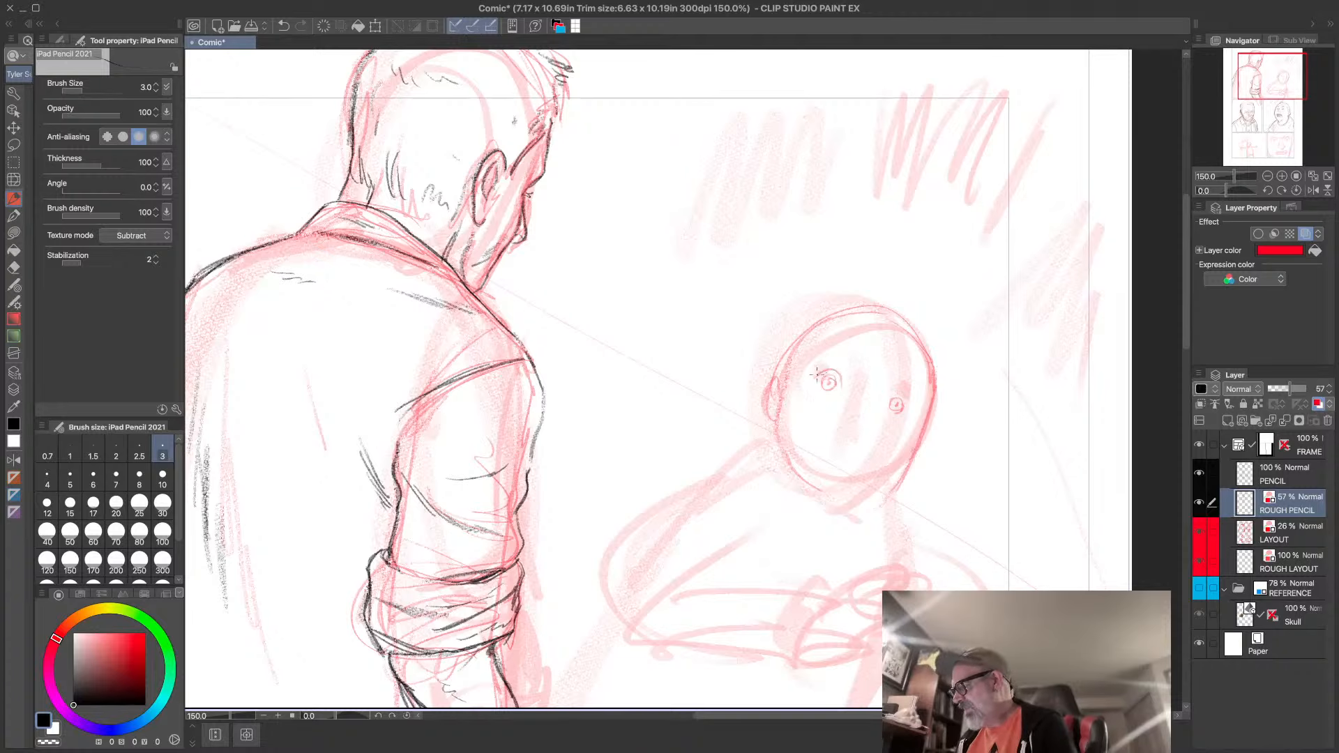
{"action": "left_click_drag", "start_coordinate": [903, 395], "coordinate": [906, 406]}
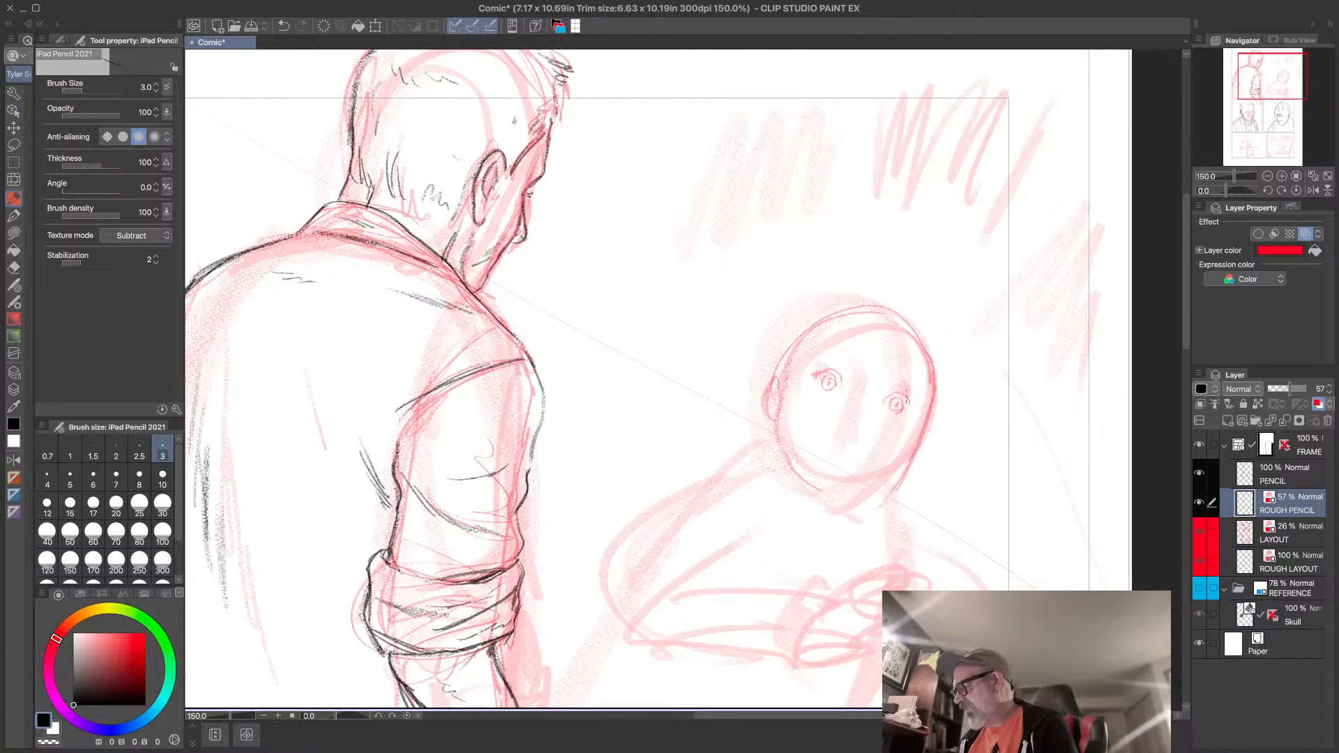
{"action": "mouse_move", "coordinate": [821, 378]}
{"action": "left_mouse_down"}
{"action": "mouse_move", "coordinate": [834, 385]}
{"action": "mouse_move", "coordinate": [817, 373]}
{"action": "left_mouse_up"}
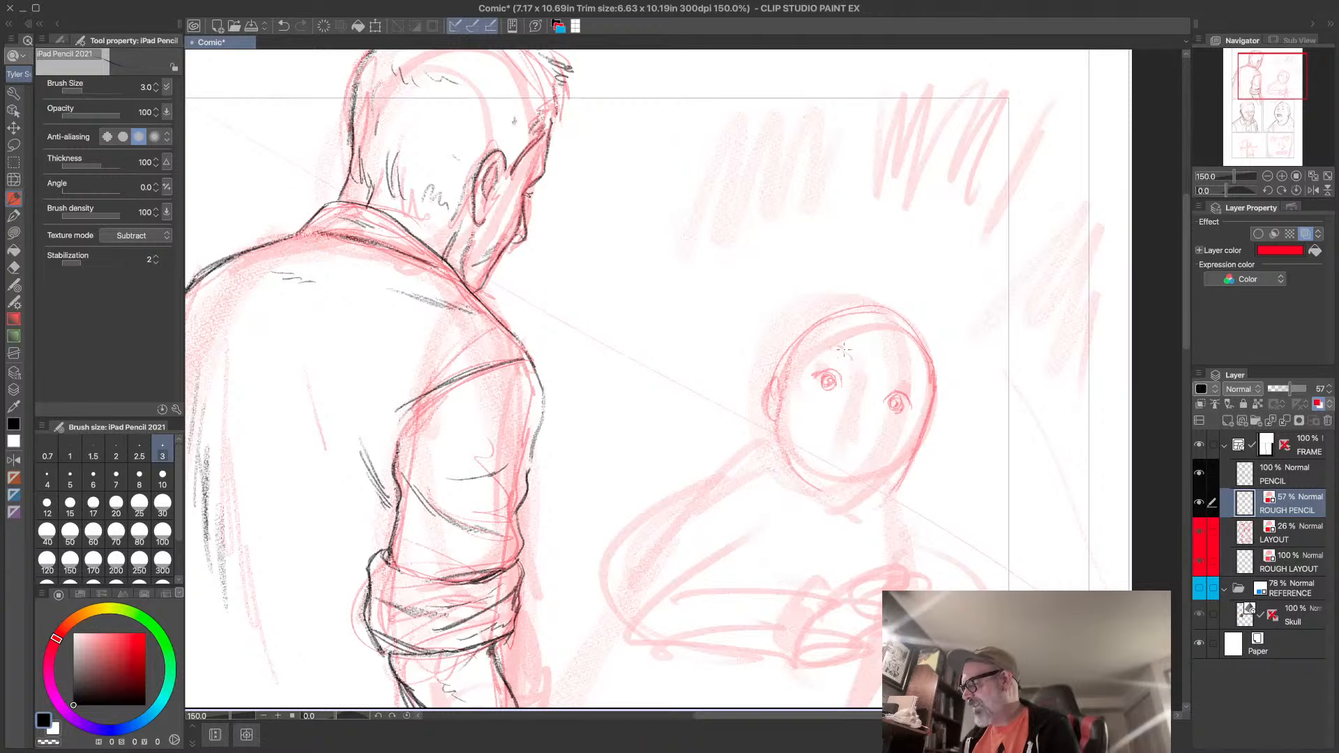
{"action": "mouse_move", "coordinate": [905, 376]}
{"action": "left_mouse_down"}
{"action": "mouse_move", "coordinate": [845, 420]}
{"action": "mouse_move", "coordinate": [863, 427]}
{"action": "mouse_move", "coordinate": [876, 397]}
{"action": "mouse_move", "coordinate": [868, 428]}
{"action": "left_mouse_up"}
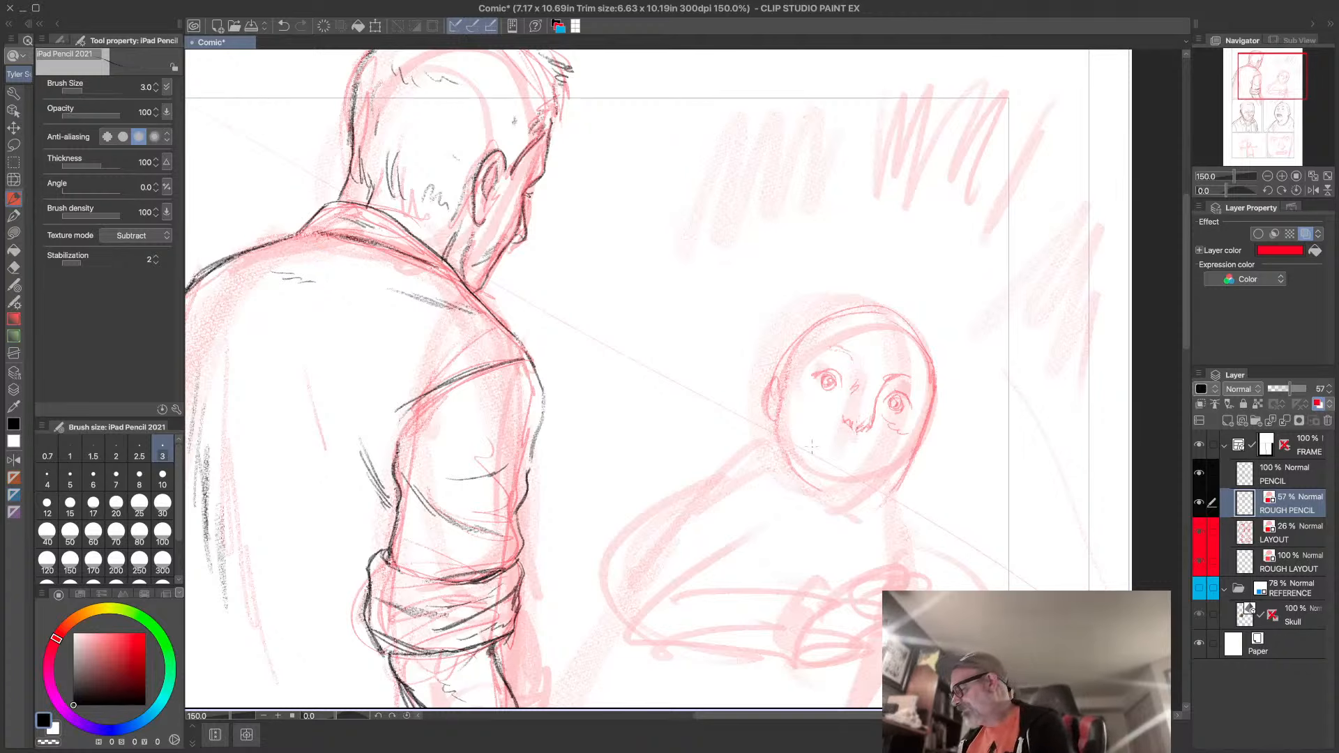
{"action": "mouse_move", "coordinate": [824, 442]}
{"action": "left_mouse_down"}
{"action": "mouse_move", "coordinate": [845, 467]}
{"action": "mouse_move", "coordinate": [866, 462]}
{"action": "left_mouse_up"}
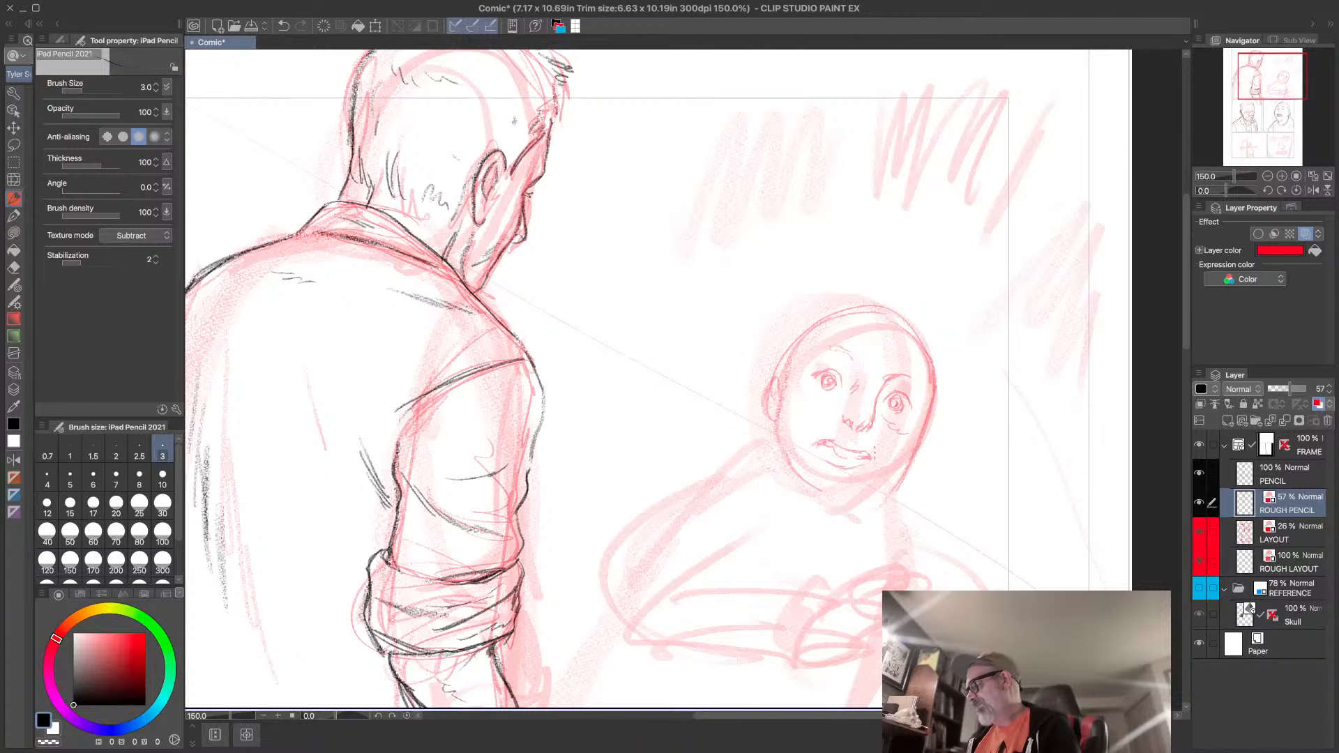
- Reinforce the side and top contours of the second figure's head and add short hair wisps at the crown
{"action": "left_click_drag", "start_coordinate": [778, 415], "coordinate": [805, 484]}
{"action": "mouse_move", "coordinate": [785, 395]}
{"action": "left_mouse_down"}
{"action": "mouse_move", "coordinate": [781, 422]}
{"action": "mouse_move", "coordinate": [784, 352]}
{"action": "mouse_move", "coordinate": [813, 326]}
{"action": "mouse_move", "coordinate": [875, 313]}
{"action": "left_mouse_up"}
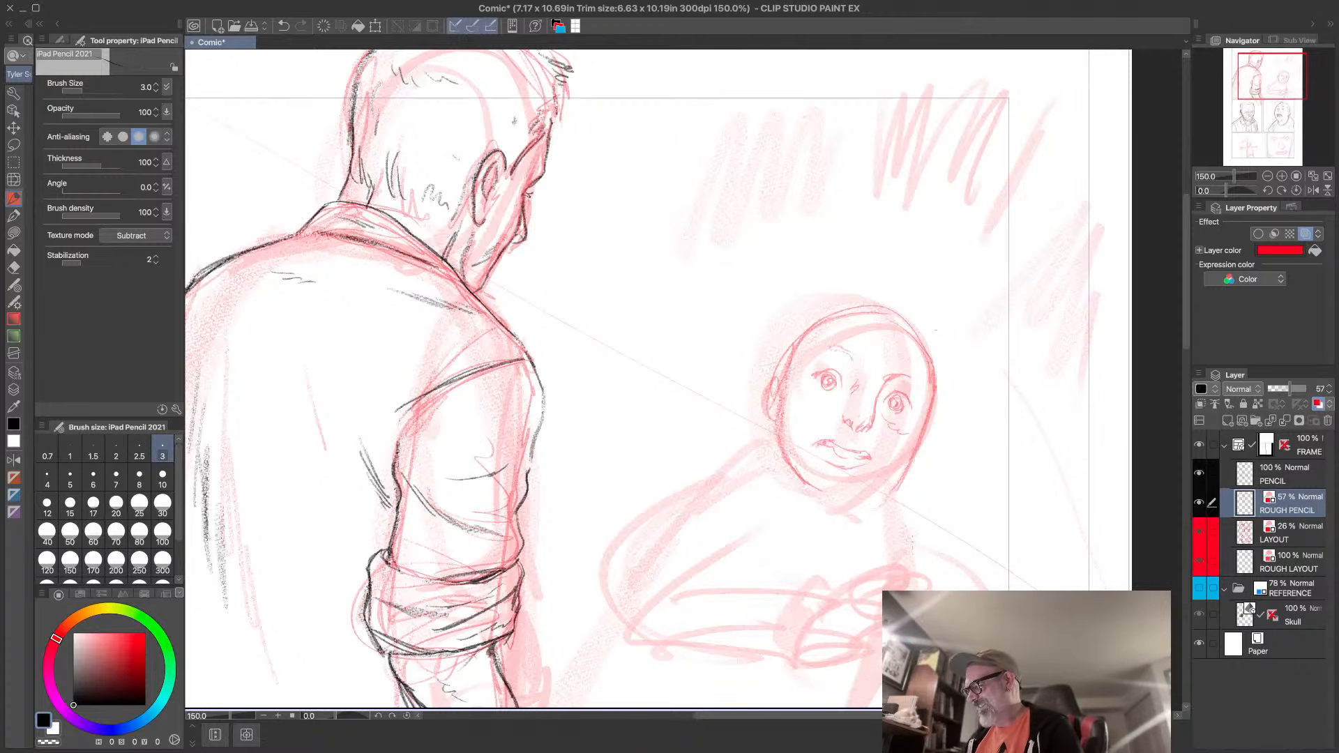
{"action": "mouse_move", "coordinate": [912, 553]}
{"action": "left_mouse_down"}
{"action": "mouse_move", "coordinate": [896, 488]}
{"action": "mouse_move", "coordinate": [899, 246]}
{"action": "mouse_move", "coordinate": [834, 371]}
{"action": "mouse_move", "coordinate": [809, 481]}
{"action": "left_mouse_up"}
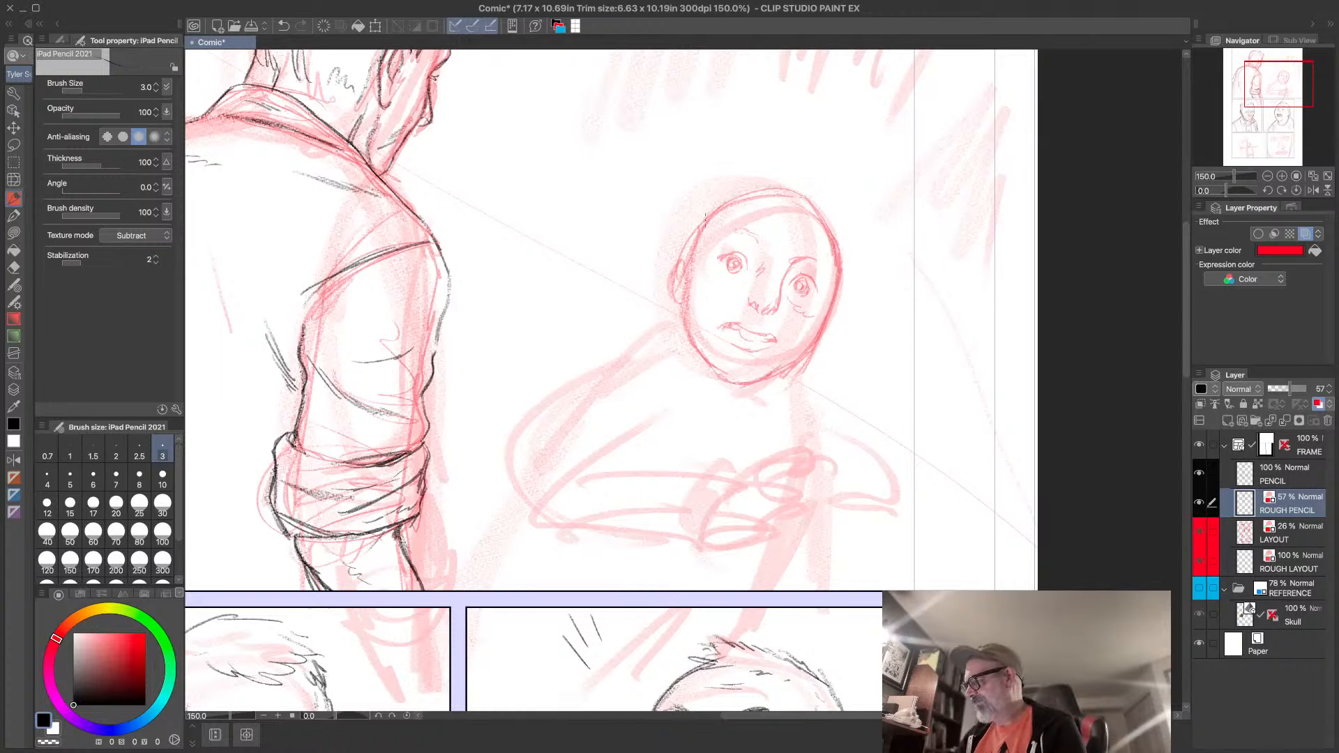
{"action": "left_click_drag", "start_coordinate": [700, 217], "coordinate": [820, 187]}
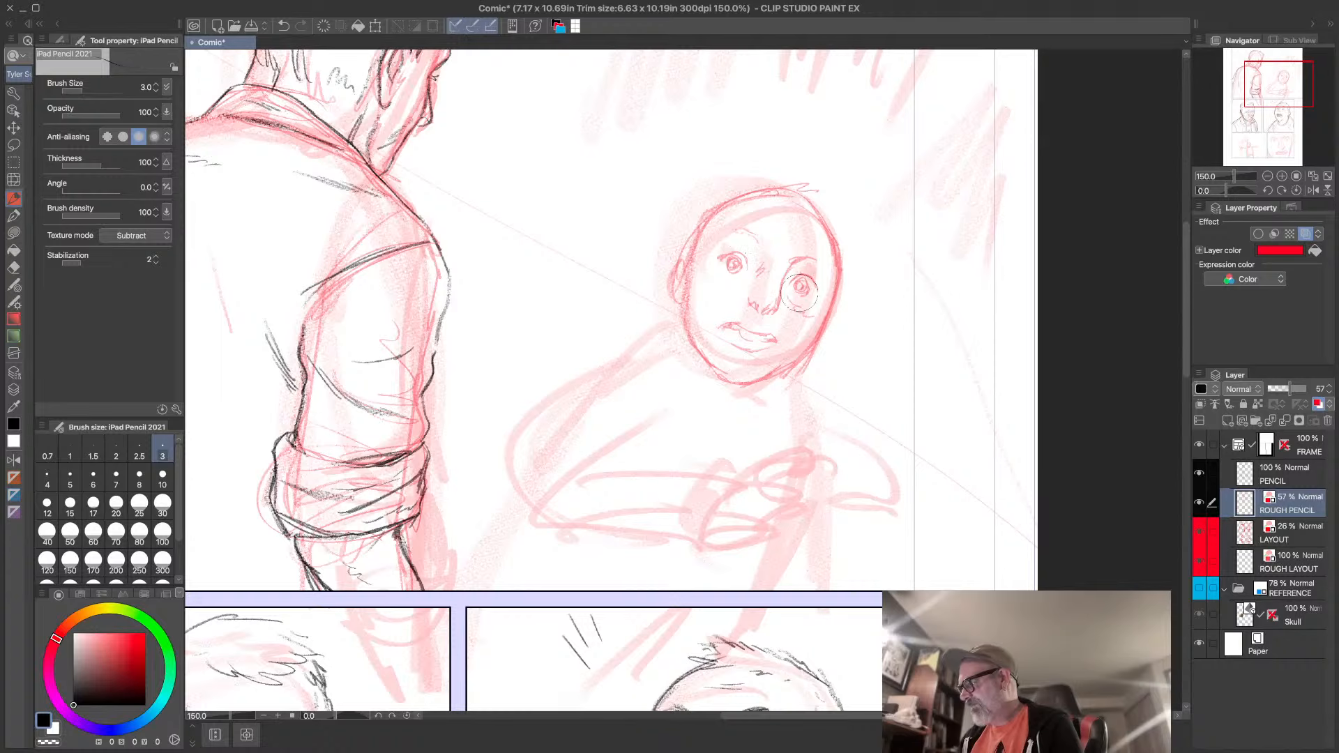
- Rework the second figure's eyes with smaller irises and under-eye lines, and strengthen the chin contour
{"action": "mouse_move", "coordinate": [799, 293]}
{"action": "left_mouse_down"}
{"action": "mouse_move", "coordinate": [726, 266]}
{"action": "mouse_move", "coordinate": [806, 289]}
{"action": "left_mouse_up"}
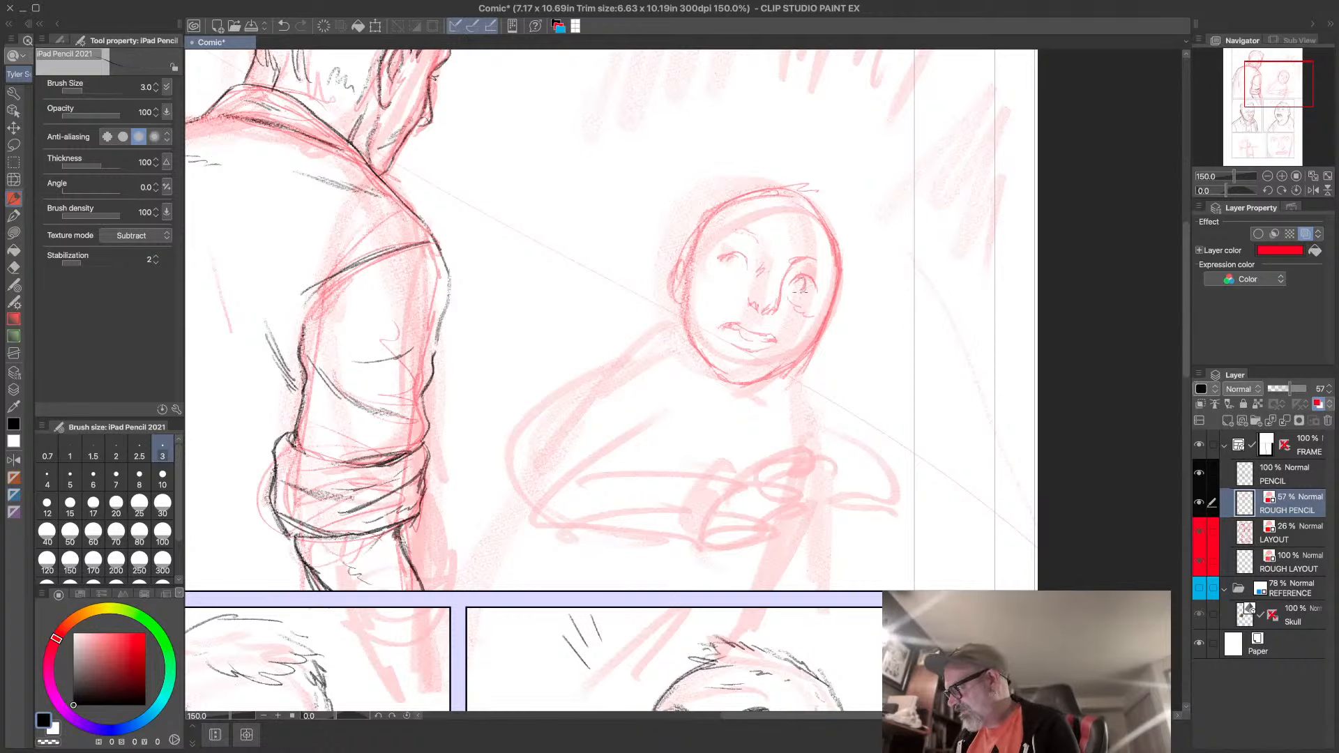
{"action": "left_click_drag", "start_coordinate": [728, 256], "coordinate": [737, 266]}
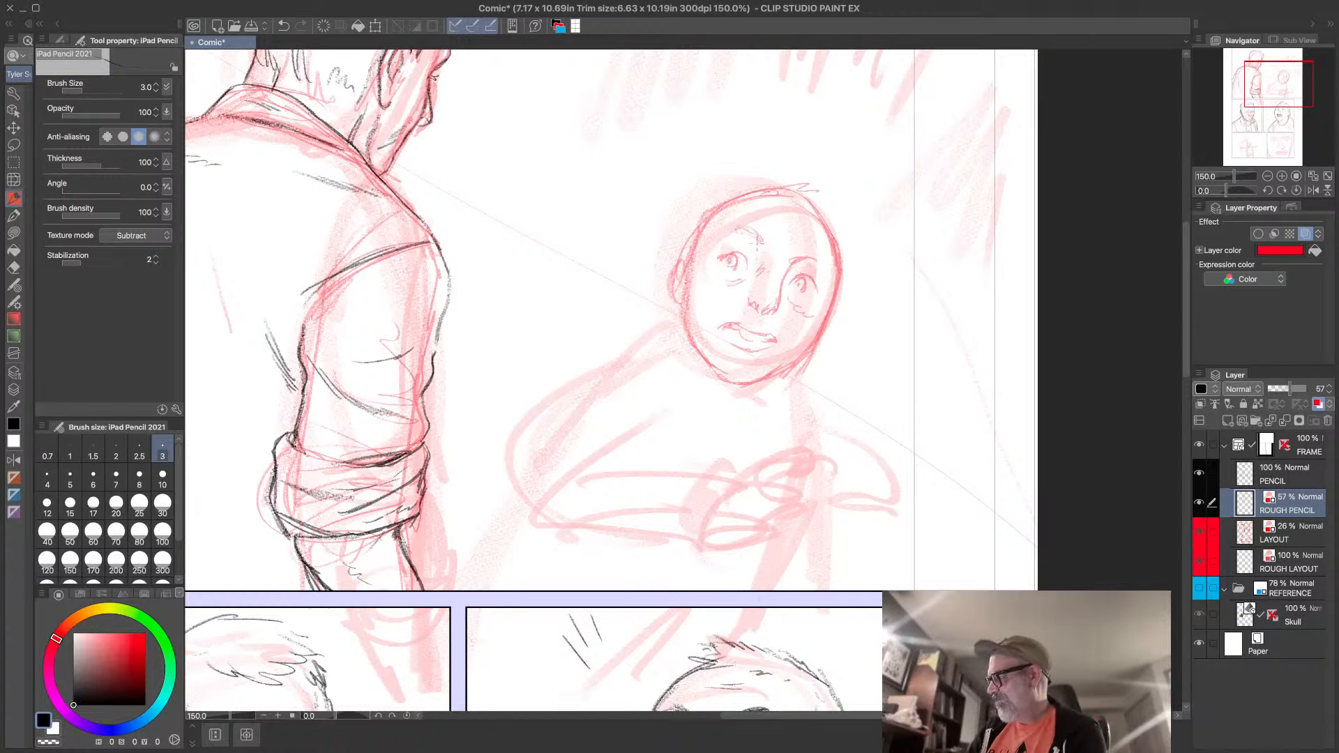
{"action": "mouse_move", "coordinate": [739, 398]}
{"action": "left_mouse_down"}
{"action": "mouse_move", "coordinate": [783, 376]}
{"action": "mouse_move", "coordinate": [748, 401]}
{"action": "left_mouse_up"}
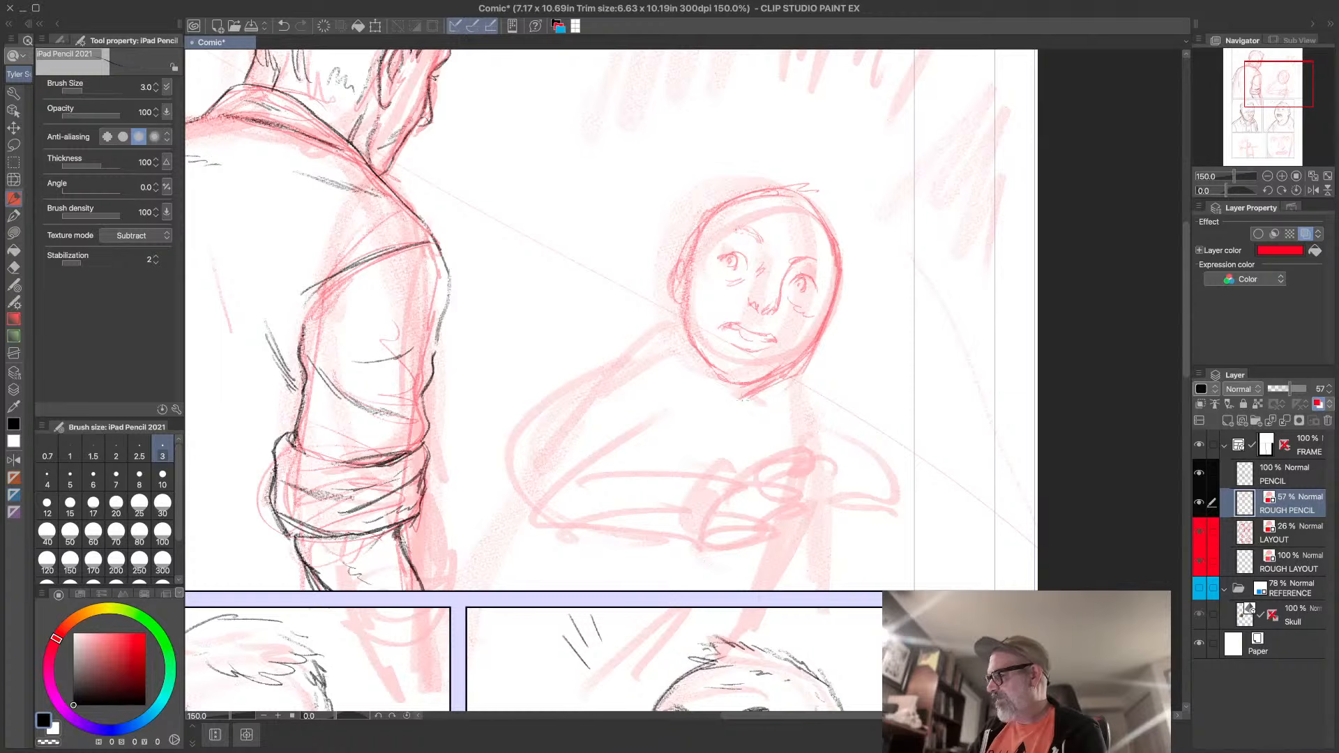
- Lasso the second figure's rough head, scale it to 95%, shift it slightly toward the panel's right side, and deselect
{"action": "left_click", "coordinate": [14, 144]}
{"action": "mouse_move", "coordinate": [824, 152]}
{"action": "left_mouse_down"}
{"action": "mouse_move", "coordinate": [636, 441]}
{"action": "mouse_move", "coordinate": [866, 431]}
{"action": "mouse_move", "coordinate": [918, 200]}
{"action": "left_mouse_up"}
{"action": "left_click", "coordinate": [808, 507]}
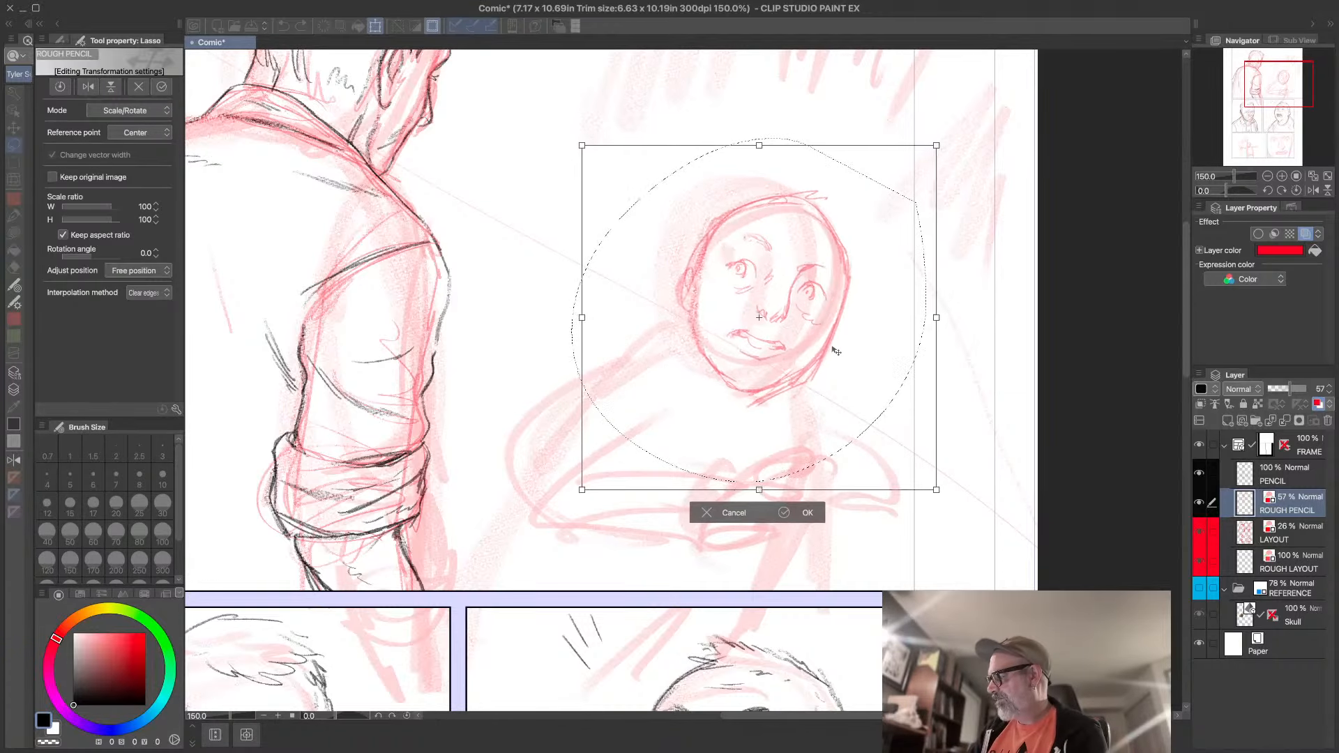
{"action": "left_click_drag", "start_coordinate": [946, 146], "coordinate": [930, 162]}
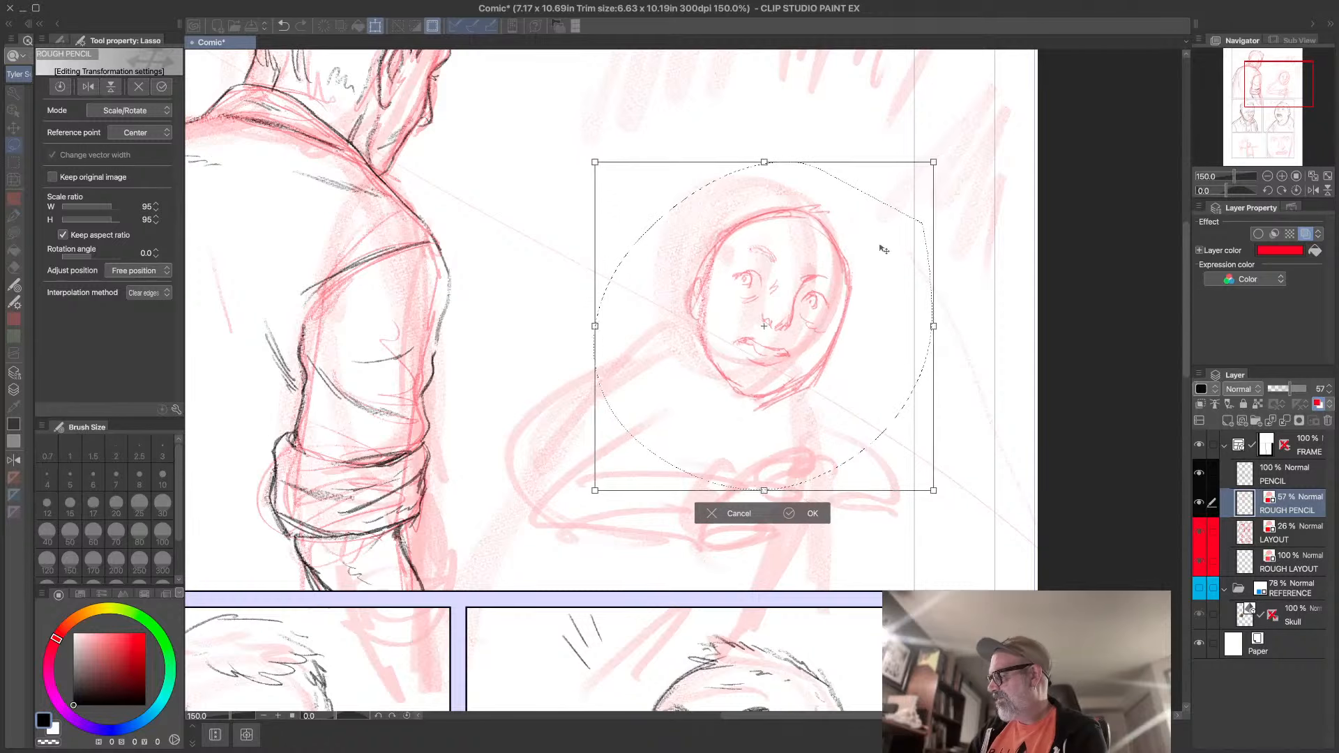
{"action": "left_click_drag", "start_coordinate": [876, 245], "coordinate": [888, 240]}
{"action": "left_click", "coordinate": [816, 508]}
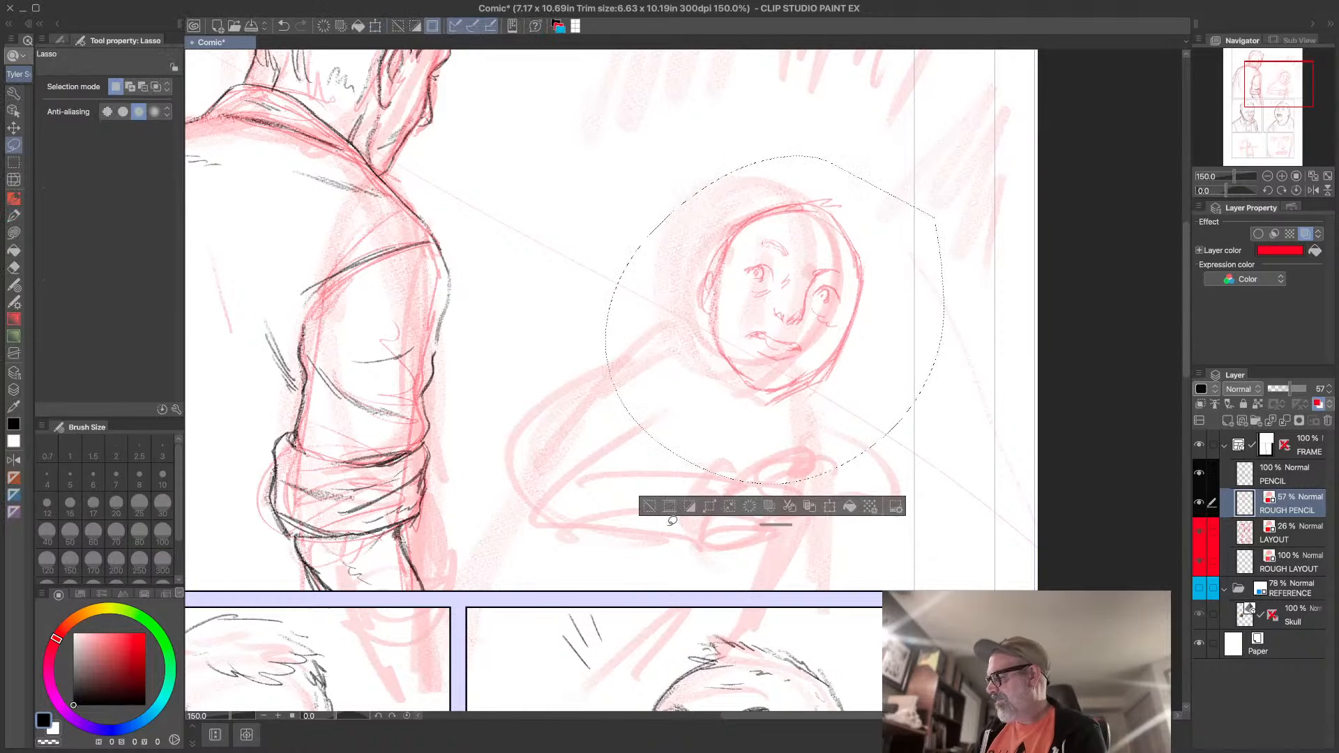
{"action": "left_click", "coordinate": [636, 514]}
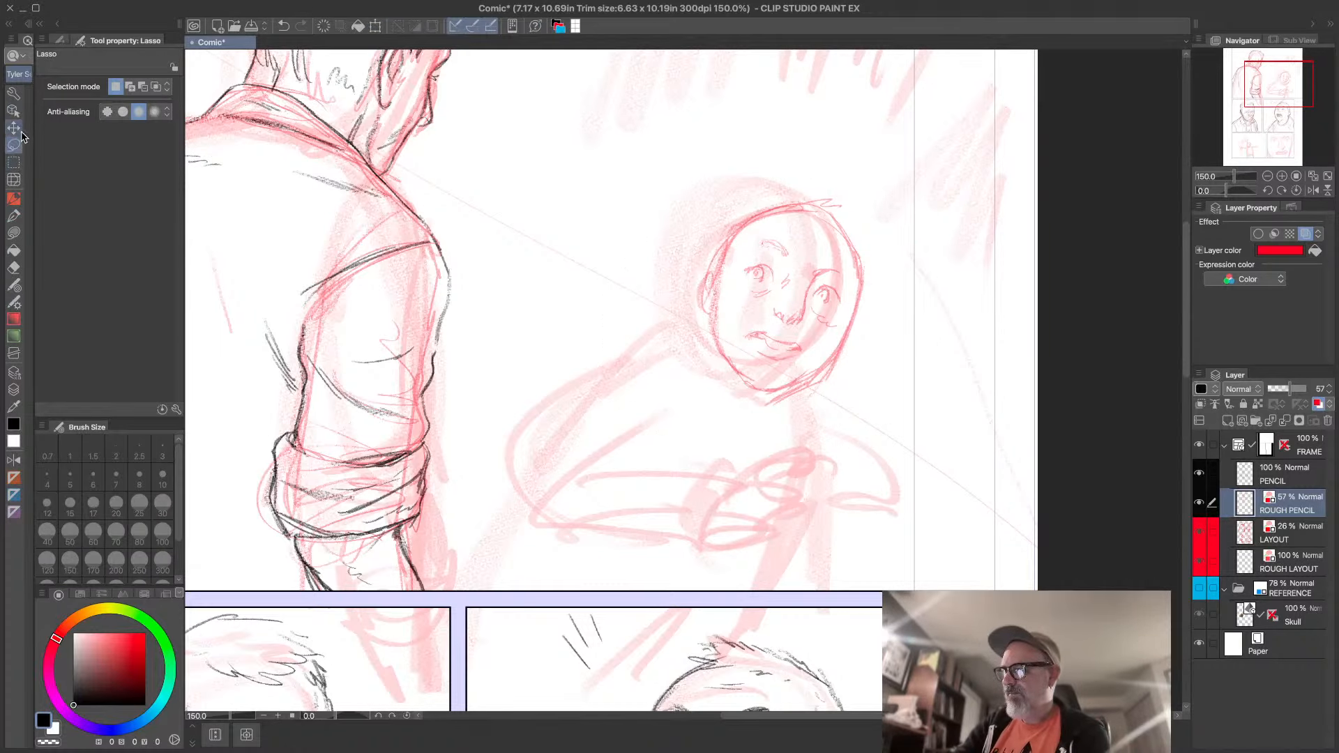
- Rough in the second figure's neck and loose collar curves beneath the jaw with the pencil brush
{"action": "left_click", "coordinate": [12, 200]}
{"action": "left_click_drag", "start_coordinate": [826, 366], "coordinate": [742, 407]}
{"action": "left_click_drag", "start_coordinate": [710, 319], "coordinate": [721, 392]}
{"action": "mouse_move", "coordinate": [700, 333]}
{"action": "left_mouse_down"}
{"action": "mouse_move", "coordinate": [700, 371]}
{"action": "mouse_move", "coordinate": [721, 400]}
{"action": "left_mouse_up"}
{"action": "left_click_drag", "start_coordinate": [707, 303], "coordinate": [705, 383]}
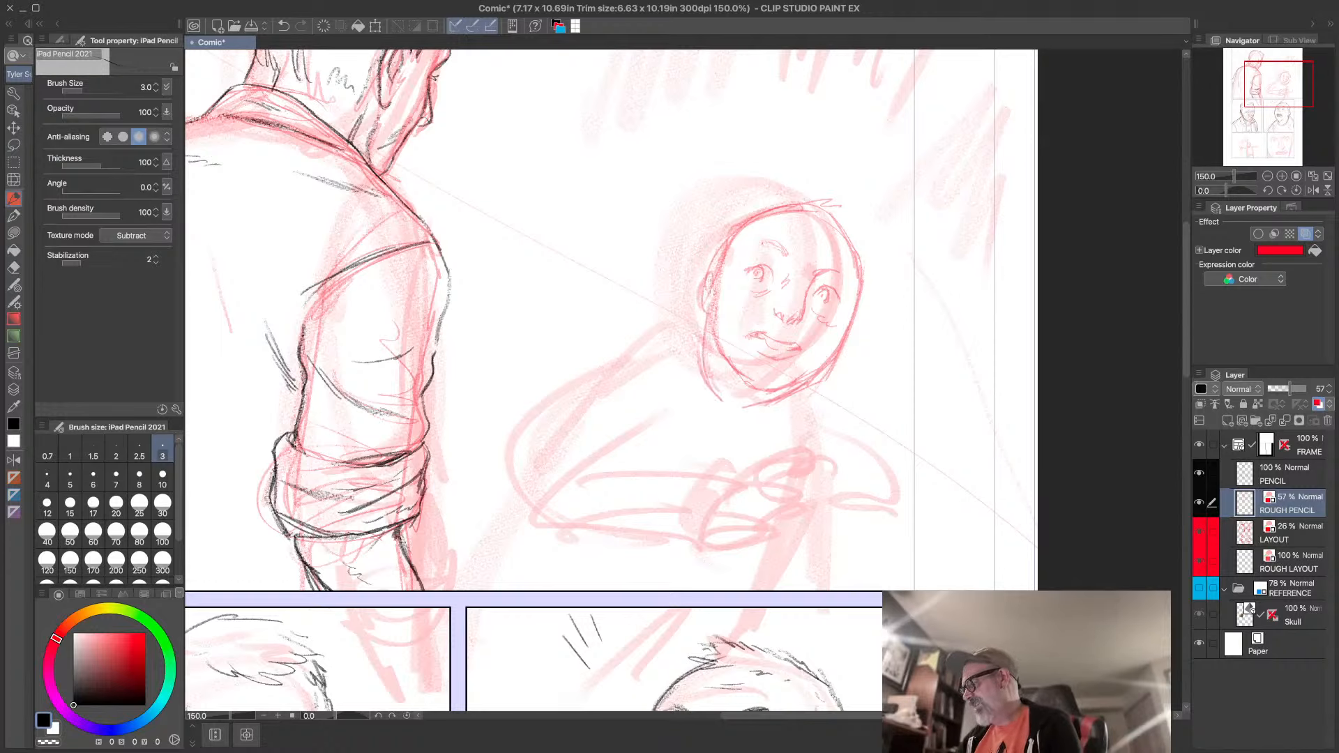
{"action": "mouse_move", "coordinate": [704, 308]}
{"action": "left_mouse_down"}
{"action": "mouse_move", "coordinate": [697, 342]}
{"action": "mouse_move", "coordinate": [738, 425]}
{"action": "mouse_move", "coordinate": [780, 433]}
{"action": "mouse_move", "coordinate": [791, 397]}
{"action": "mouse_move", "coordinate": [753, 432]}
{"action": "left_mouse_up"}
{"action": "left_click_drag", "start_coordinate": [789, 413], "coordinate": [771, 432]}
{"action": "left_click_drag", "start_coordinate": [830, 322], "coordinate": [822, 297]}
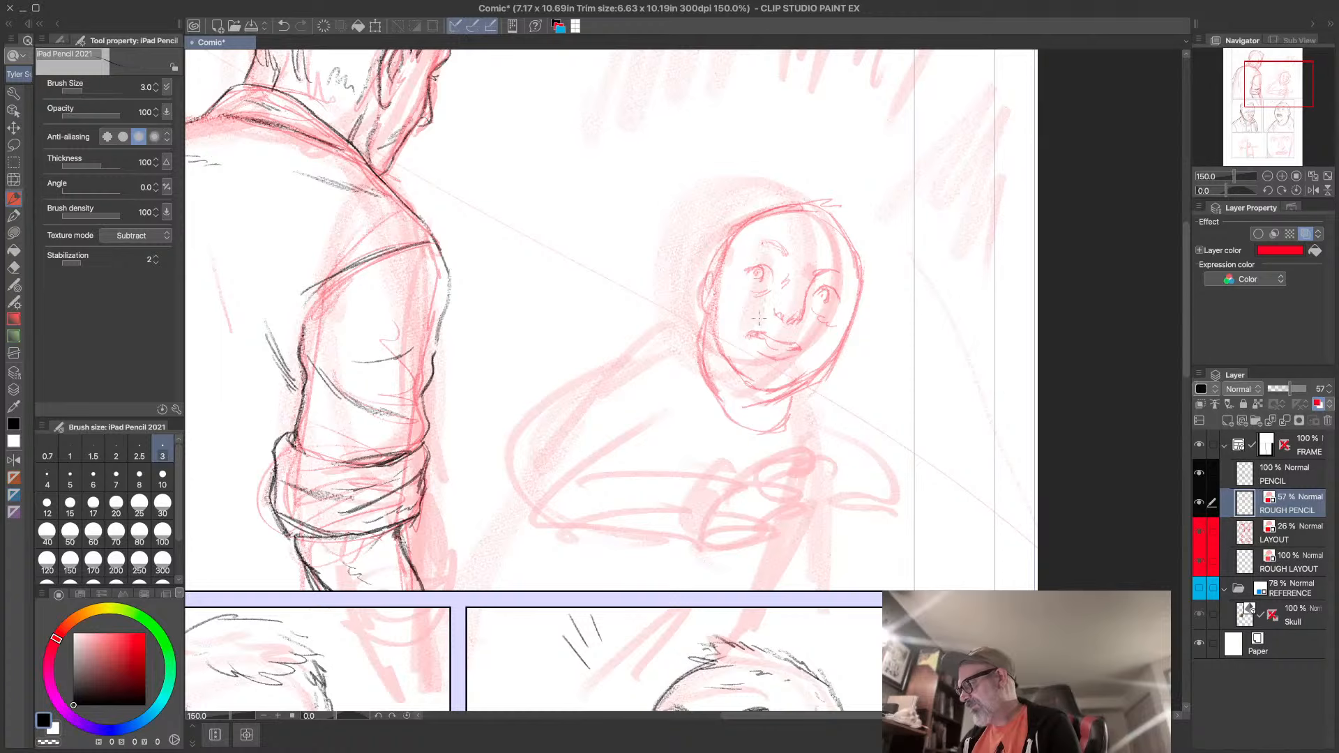
- Reinforce the contours of the second figure's ear side, jaw and neck
{"action": "mouse_move", "coordinate": [713, 262]}
{"action": "left_mouse_down"}
{"action": "mouse_move", "coordinate": [700, 307]}
{"action": "mouse_move", "coordinate": [709, 332]}
{"action": "left_mouse_up"}
{"action": "mouse_move", "coordinate": [825, 377]}
{"action": "left_mouse_down"}
{"action": "mouse_move", "coordinate": [844, 338]}
{"action": "mouse_move", "coordinate": [778, 404]}
{"action": "mouse_move", "coordinate": [818, 368]}
{"action": "mouse_move", "coordinate": [743, 410]}
{"action": "left_mouse_up"}
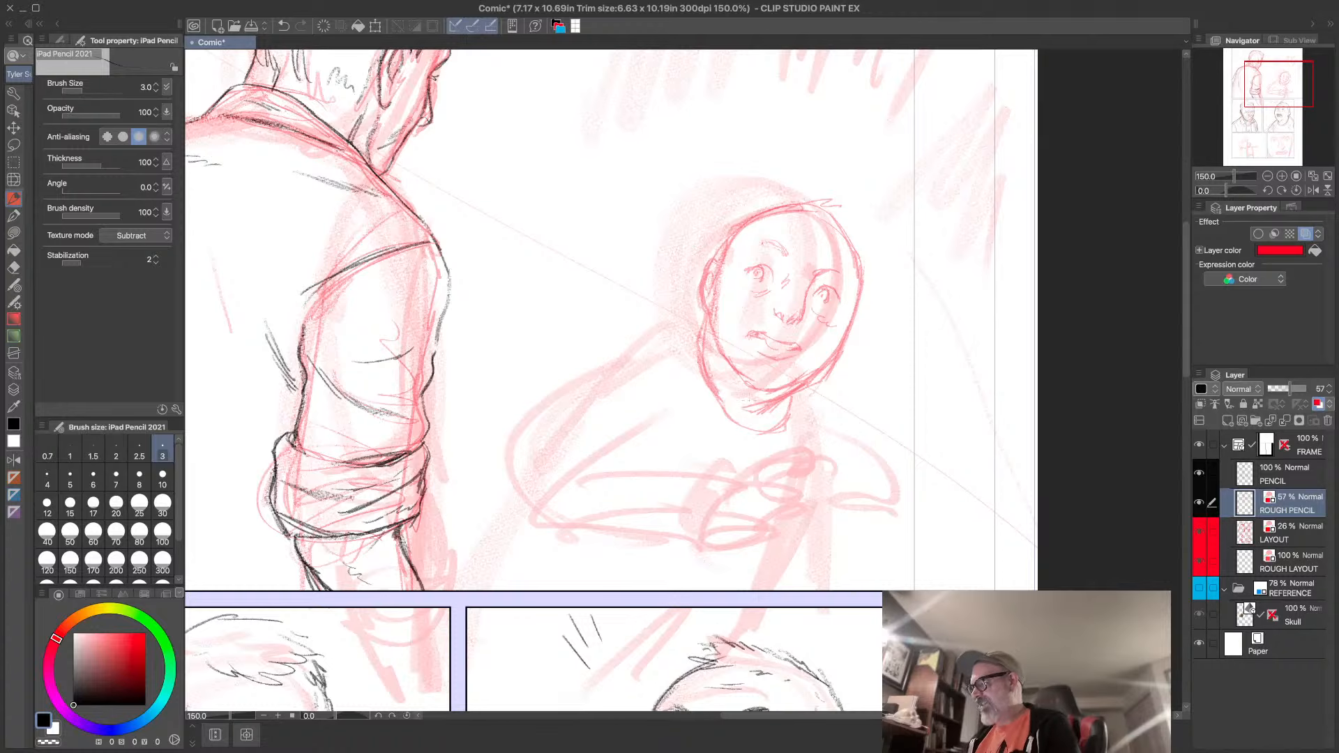
{"action": "left_click_drag", "start_coordinate": [727, 314], "coordinate": [736, 396]}
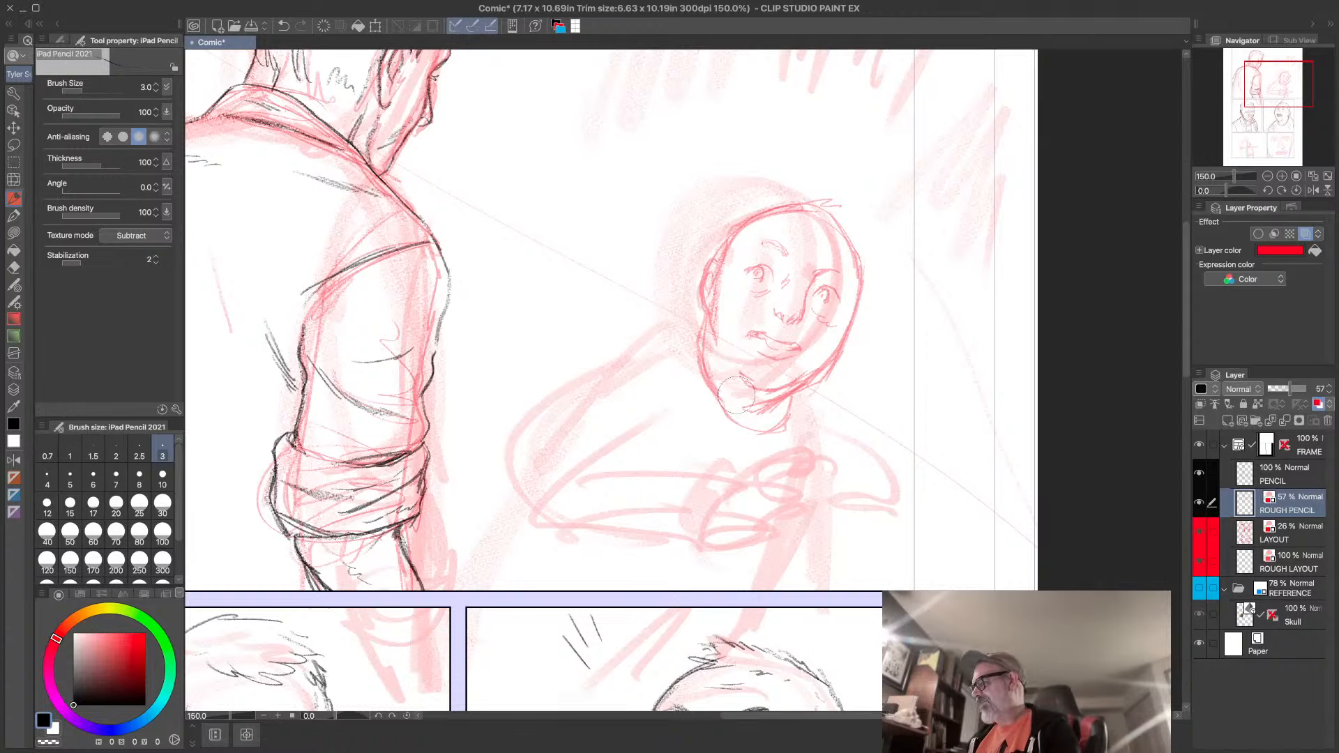
{"action": "left_click_drag", "start_coordinate": [850, 355], "coordinate": [797, 402]}
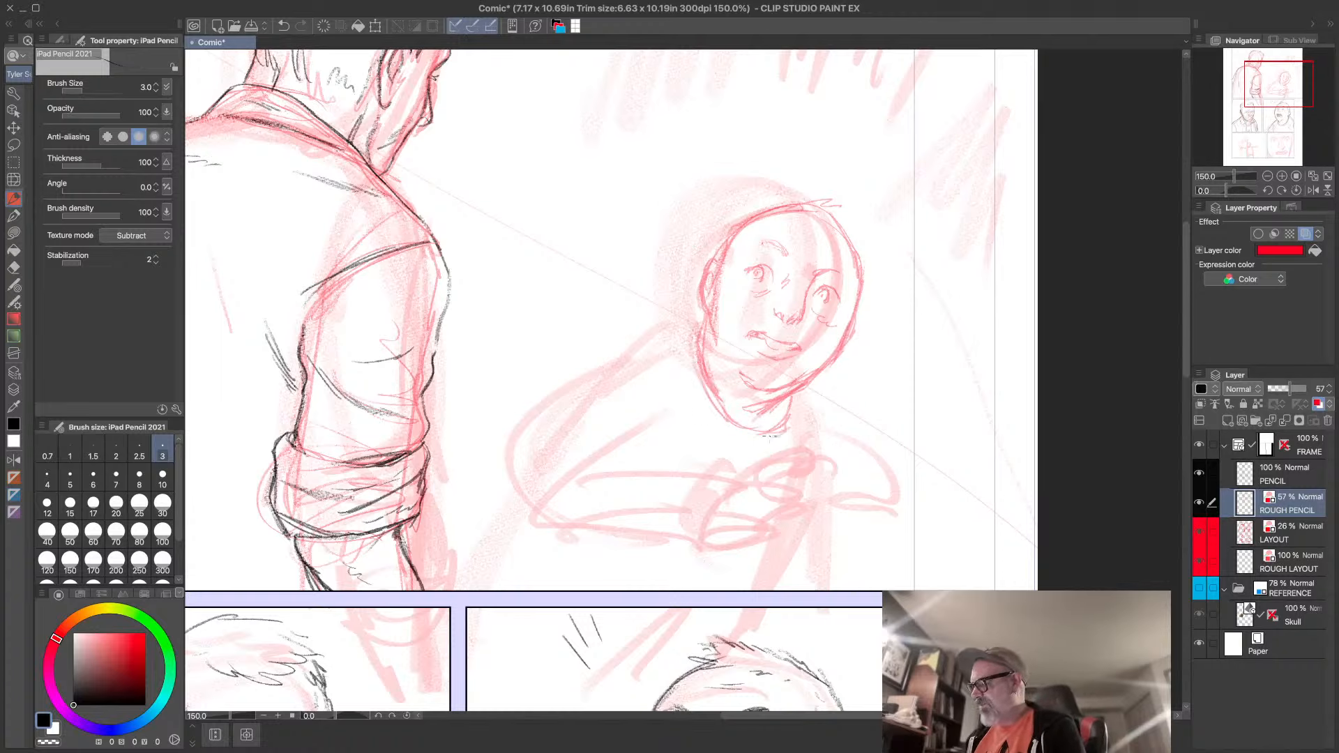
- Rough in the second figure's near shoulder, sleeve seam and outer upper-arm contour
{"action": "mouse_move", "coordinate": [688, 324]}
{"action": "left_mouse_down"}
{"action": "mouse_move", "coordinate": [601, 319]}
{"action": "mouse_move", "coordinate": [697, 324]}
{"action": "mouse_move", "coordinate": [618, 308]}
{"action": "mouse_move", "coordinate": [528, 395]}
{"action": "mouse_move", "coordinate": [560, 407]}
{"action": "mouse_move", "coordinate": [617, 462]}
{"action": "left_mouse_up"}
{"action": "mouse_move", "coordinate": [623, 329]}
{"action": "left_mouse_down"}
{"action": "mouse_move", "coordinate": [623, 439]}
{"action": "mouse_move", "coordinate": [632, 422]}
{"action": "left_mouse_up"}
{"action": "left_click_drag", "start_coordinate": [584, 329], "coordinate": [524, 396]}
{"action": "left_click_drag", "start_coordinate": [600, 319], "coordinate": [515, 404]}
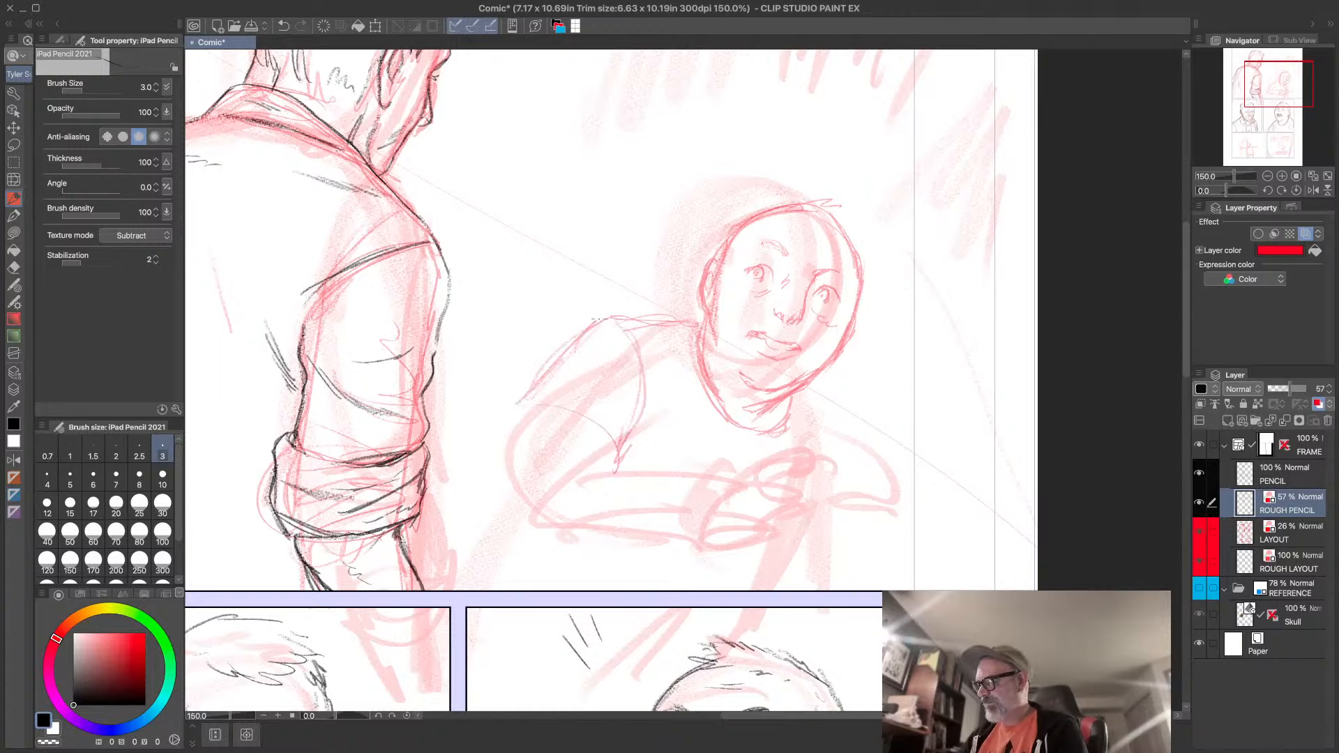
{"action": "left_click_drag", "start_coordinate": [620, 320], "coordinate": [608, 326]}
{"action": "left_click_drag", "start_coordinate": [648, 348], "coordinate": [653, 408]}
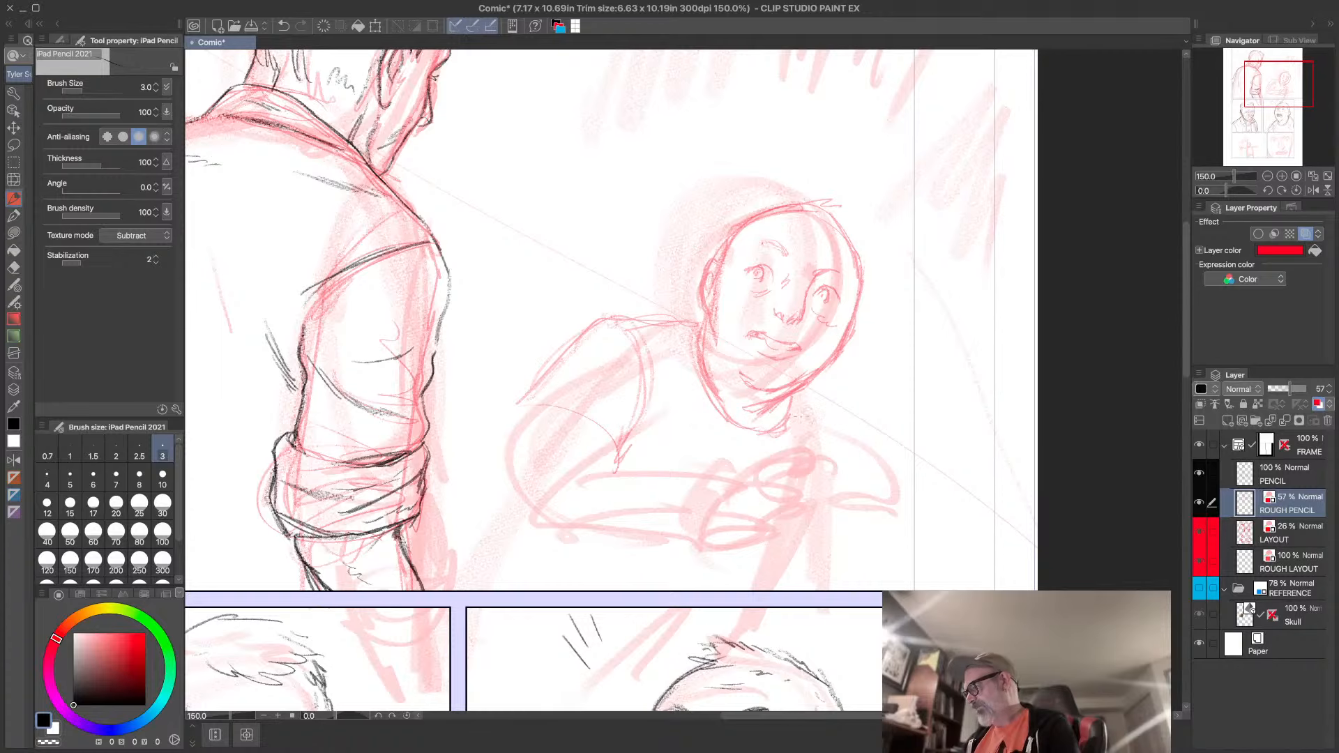
- Strengthen the second figure's collar below the chin and sketch the long chest contour down from the neck
{"action": "scroll", "coordinate": [756, 208], "scroll_direction": "down", "scroll_amount": 5}
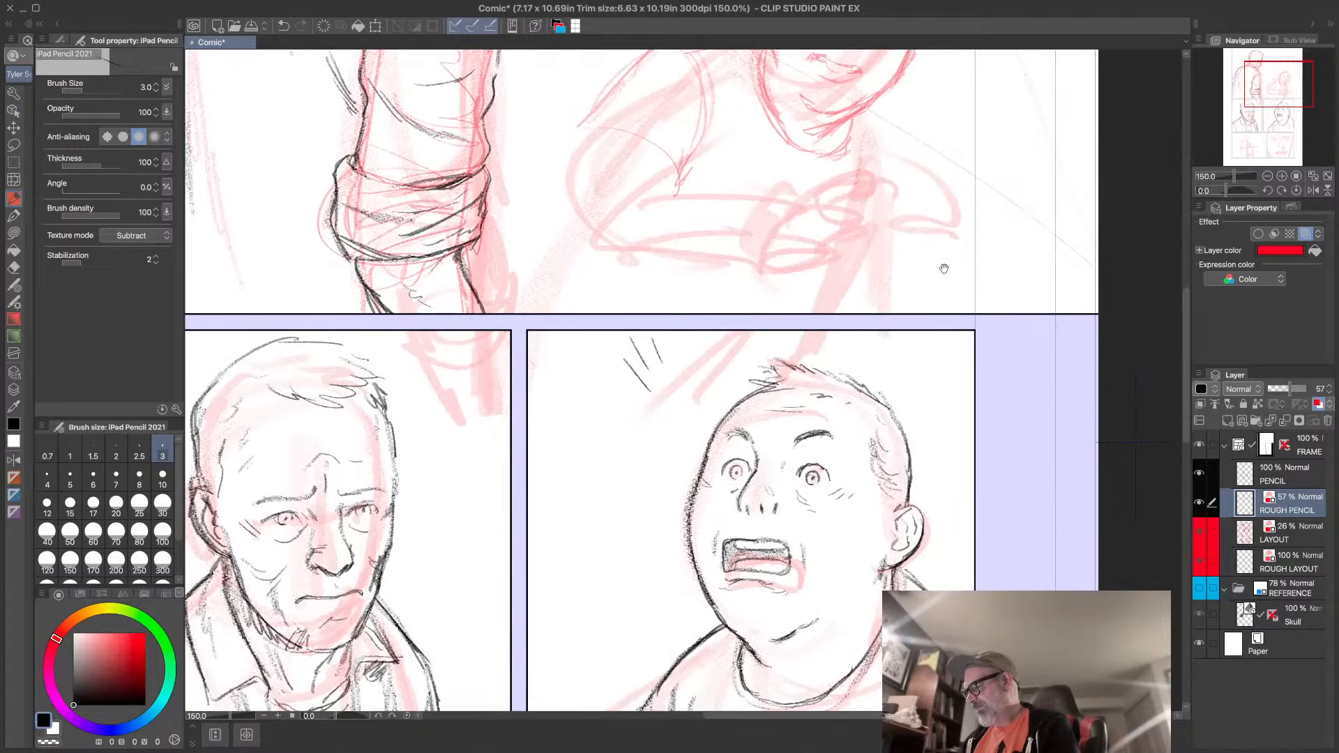
{"action": "scroll", "coordinate": [944, 263], "scroll_direction": "up", "scroll_amount": 5}
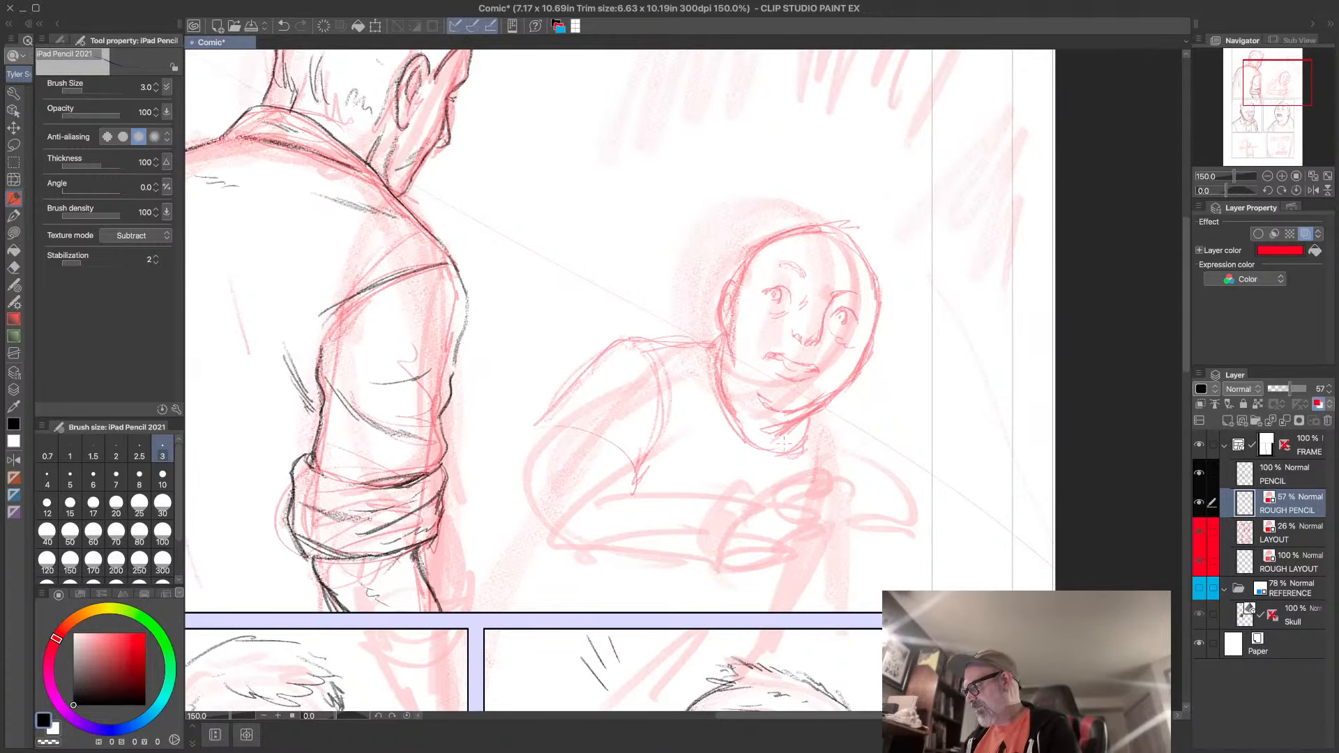
{"action": "mouse_move", "coordinate": [760, 442]}
{"action": "left_mouse_down"}
{"action": "mouse_move", "coordinate": [791, 423]}
{"action": "mouse_move", "coordinate": [783, 452]}
{"action": "left_mouse_up"}
{"action": "mouse_move", "coordinate": [780, 422]}
{"action": "left_mouse_down"}
{"action": "mouse_move", "coordinate": [802, 443]}
{"action": "mouse_move", "coordinate": [748, 455]}
{"action": "left_mouse_up"}
{"action": "mouse_move", "coordinate": [705, 372]}
{"action": "left_mouse_down"}
{"action": "mouse_move", "coordinate": [763, 473]}
{"action": "mouse_move", "coordinate": [819, 485]}
{"action": "mouse_move", "coordinate": [809, 513]}
{"action": "left_mouse_up"}
{"action": "mouse_move", "coordinate": [782, 447]}
{"action": "left_mouse_down"}
{"action": "mouse_move", "coordinate": [809, 422]}
{"action": "mouse_move", "coordinate": [808, 558]}
{"action": "left_mouse_up"}
{"action": "mouse_move", "coordinate": [816, 432]}
{"action": "left_mouse_down"}
{"action": "mouse_move", "coordinate": [811, 549]}
{"action": "mouse_move", "coordinate": [777, 601]}
{"action": "left_mouse_up"}
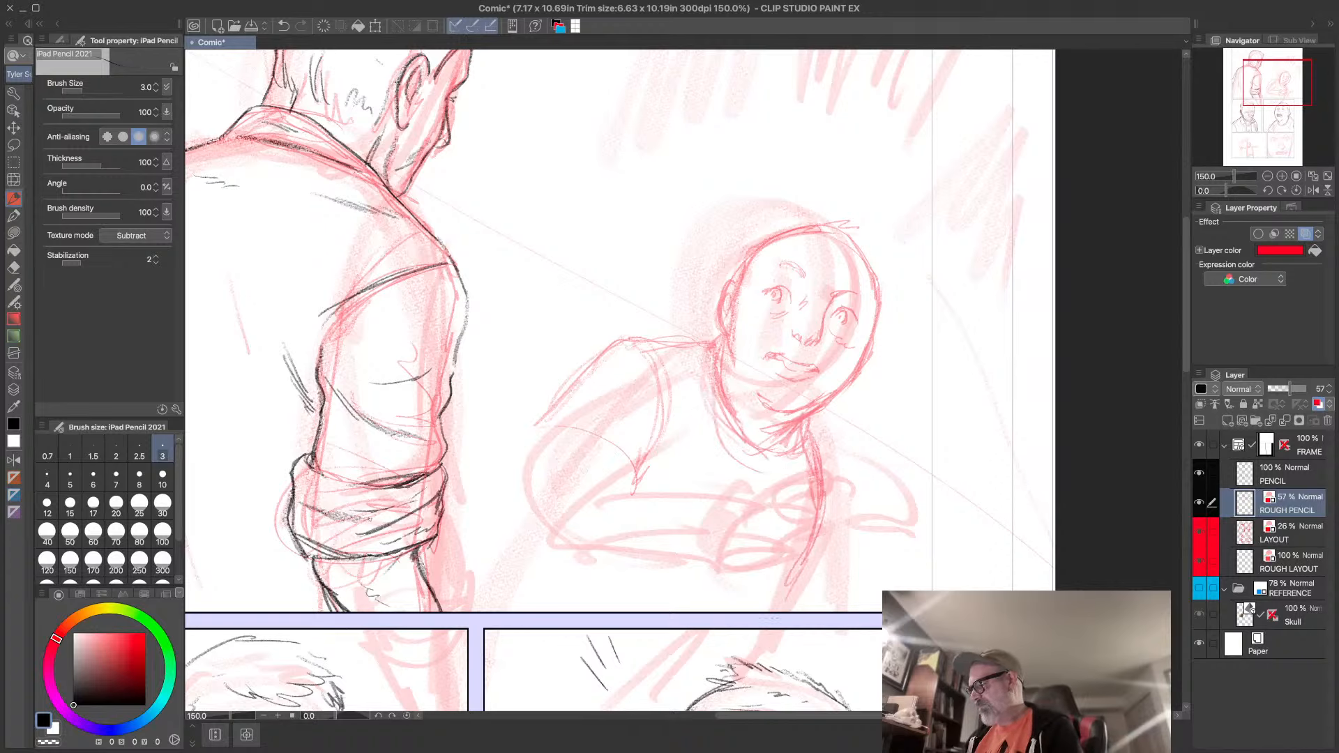
- Rough in the second figure's bent near arm, with the sleeve opening, rounded elbow and forearm across the belly
{"action": "left_click_drag", "start_coordinate": [529, 452], "coordinate": [515, 525]}
{"action": "mouse_move", "coordinate": [560, 419]}
{"action": "left_mouse_down"}
{"action": "mouse_move", "coordinate": [509, 491]}
{"action": "mouse_move", "coordinate": [620, 478]}
{"action": "mouse_move", "coordinate": [657, 499]}
{"action": "left_mouse_up"}
{"action": "left_click_drag", "start_coordinate": [551, 470], "coordinate": [518, 514]}
{"action": "mouse_move", "coordinate": [550, 466]}
{"action": "left_mouse_down"}
{"action": "mouse_move", "coordinate": [695, 510]}
{"action": "mouse_move", "coordinate": [590, 561]}
{"action": "left_mouse_up"}
{"action": "mouse_move", "coordinate": [687, 541]}
{"action": "left_mouse_down"}
{"action": "mouse_move", "coordinate": [518, 524]}
{"action": "mouse_move", "coordinate": [516, 538]}
{"action": "left_mouse_up"}
{"action": "left_click_drag", "start_coordinate": [509, 531], "coordinate": [551, 562]}
{"action": "left_click_drag", "start_coordinate": [629, 454], "coordinate": [509, 531]}
{"action": "mouse_move", "coordinate": [566, 466]}
{"action": "left_mouse_down"}
{"action": "mouse_move", "coordinate": [618, 467]}
{"action": "mouse_move", "coordinate": [516, 561]}
{"action": "left_mouse_up"}
{"action": "left_click_drag", "start_coordinate": [693, 548], "coordinate": [625, 554]}
{"action": "left_click_drag", "start_coordinate": [655, 490], "coordinate": [700, 508]}
{"action": "mouse_move", "coordinate": [584, 462]}
{"action": "left_mouse_down"}
{"action": "mouse_move", "coordinate": [686, 500]}
{"action": "mouse_move", "coordinate": [502, 523]}
{"action": "left_mouse_up"}
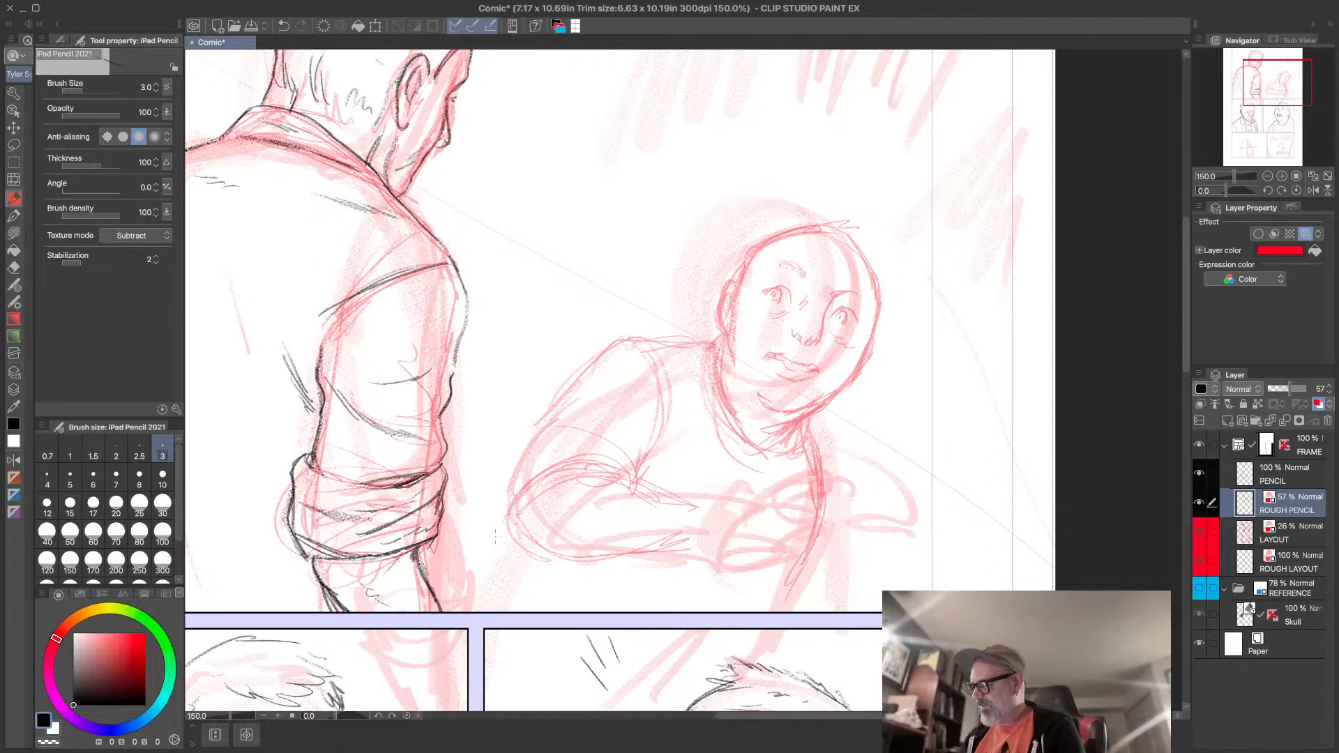
- Sketch the second figure's wrist and hand shapes with simple fingers at the end of the near forearm
{"action": "left_click_drag", "start_coordinate": [661, 514], "coordinate": [665, 535]}
{"action": "left_click_drag", "start_coordinate": [711, 488], "coordinate": [652, 554]}
{"action": "mouse_move", "coordinate": [645, 500]}
{"action": "left_mouse_down"}
{"action": "mouse_move", "coordinate": [698, 562]}
{"action": "mouse_move", "coordinate": [728, 513]}
{"action": "mouse_move", "coordinate": [698, 554]}
{"action": "left_mouse_up"}
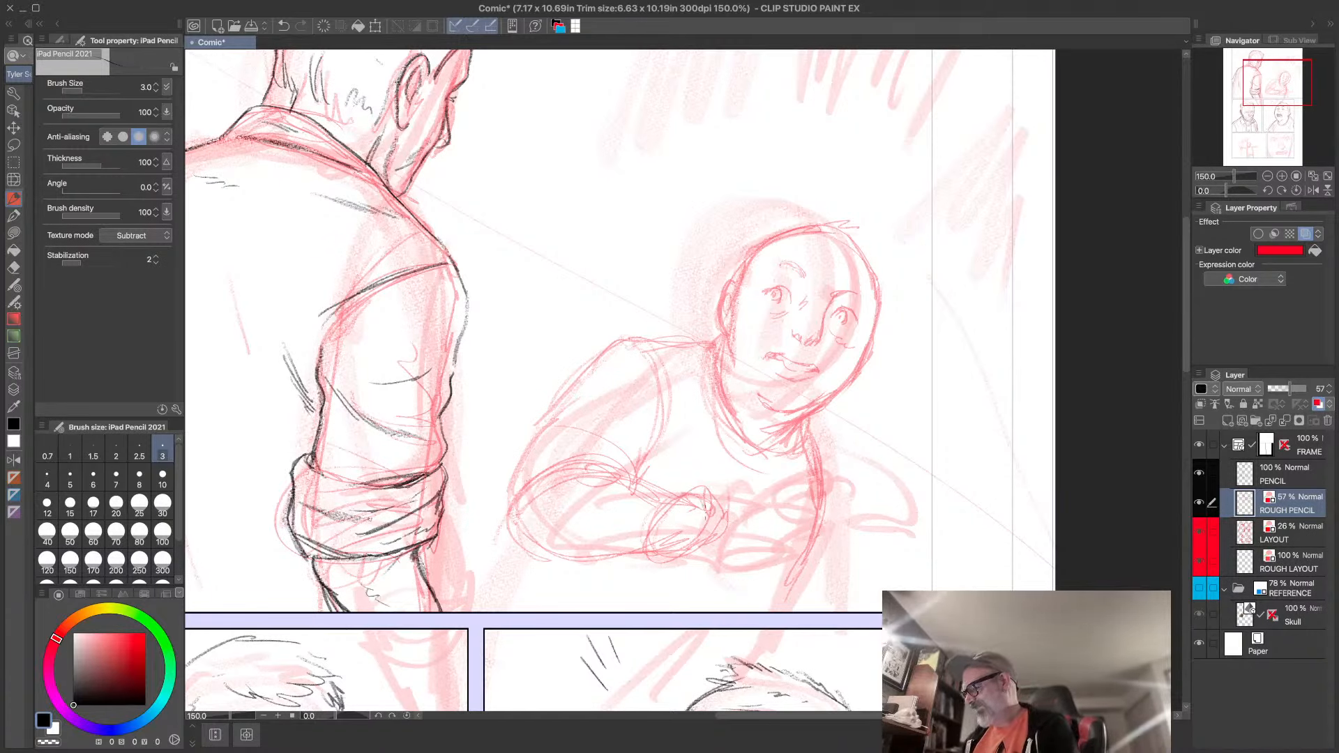
{"action": "left_click_drag", "start_coordinate": [710, 538], "coordinate": [761, 503]}
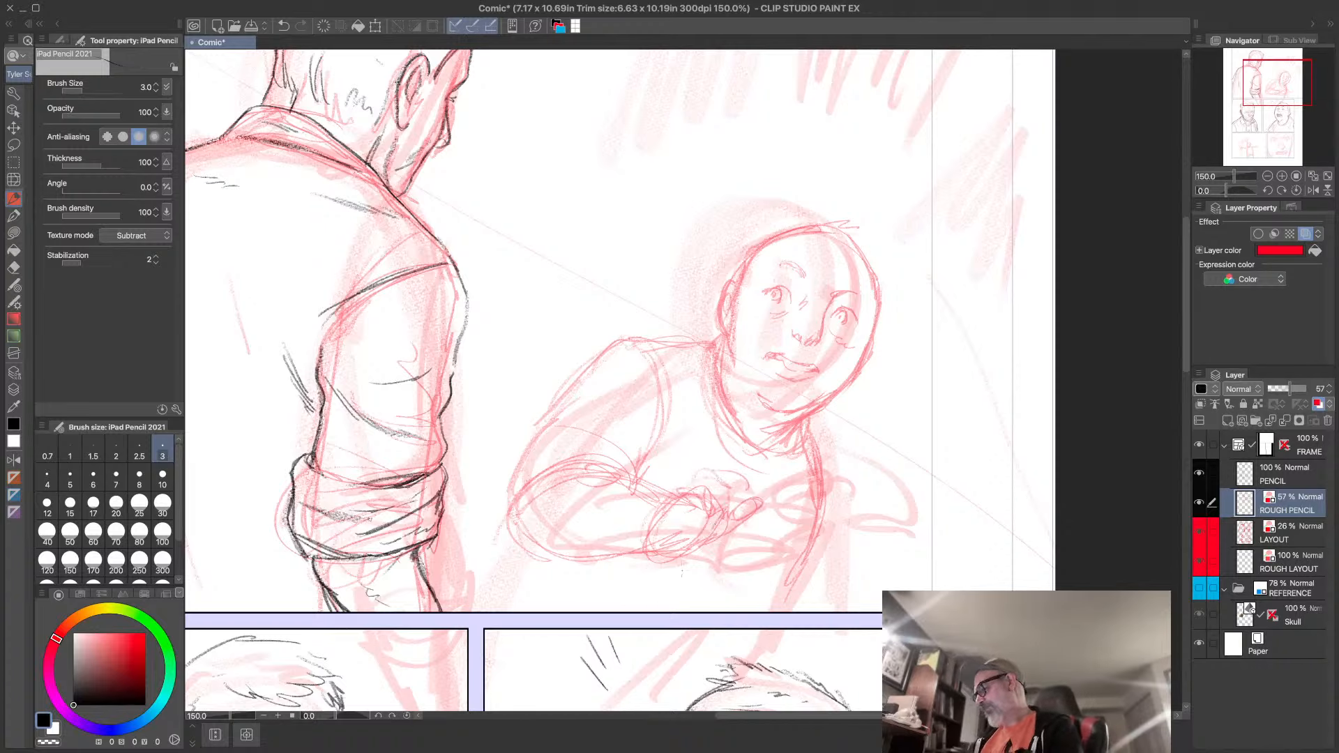
- Sketch the second figure's far-side outer contour and darken the top line of the near shoulder
{"action": "mouse_move", "coordinate": [821, 465]}
{"action": "left_mouse_down"}
{"action": "mouse_move", "coordinate": [868, 537]}
{"action": "mouse_move", "coordinate": [876, 598]}
{"action": "left_mouse_up"}
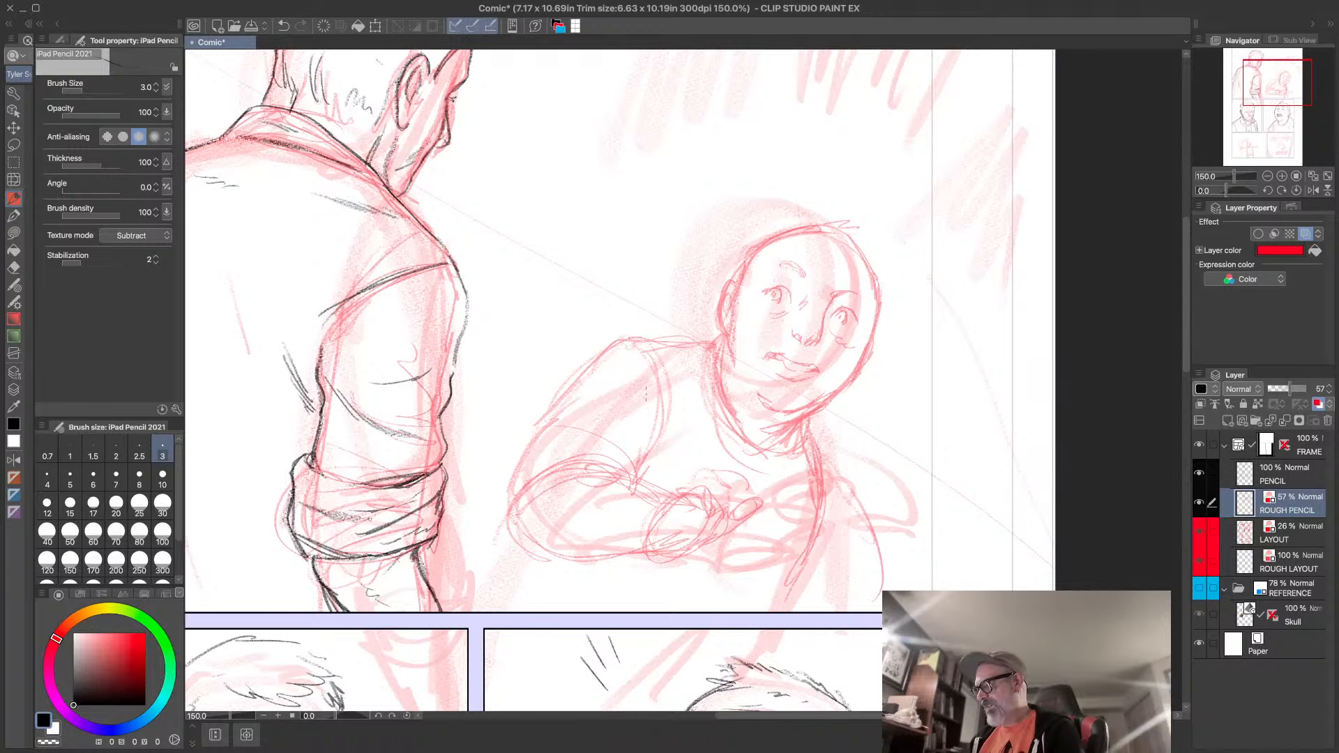
{"action": "left_click_drag", "start_coordinate": [683, 345], "coordinate": [547, 402]}
{"action": "mouse_move", "coordinate": [576, 378]}
{"action": "left_mouse_down"}
{"action": "mouse_move", "coordinate": [611, 353]}
{"action": "mouse_move", "coordinate": [715, 339]}
{"action": "left_mouse_up"}
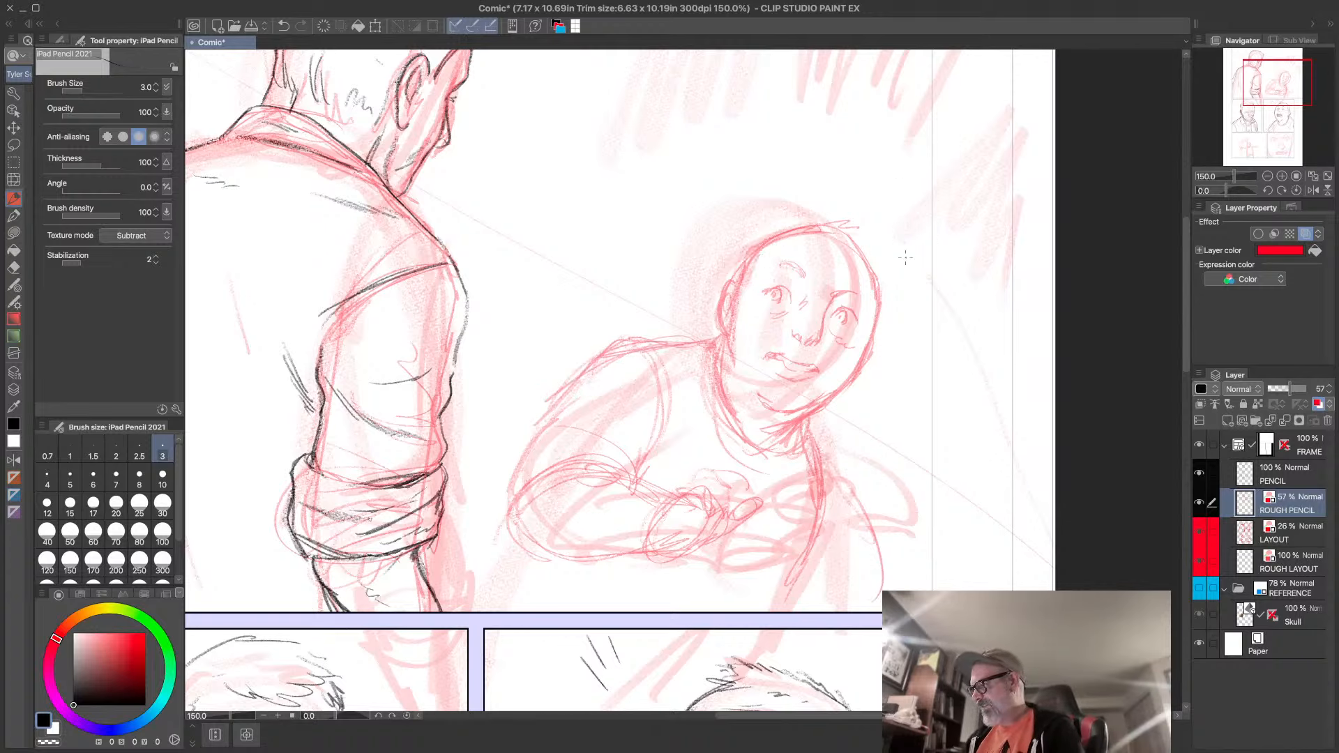
- Lasso the second figure's facial features, shift them slightly down within the head, and deselect
{"action": "key", "text": "m"}
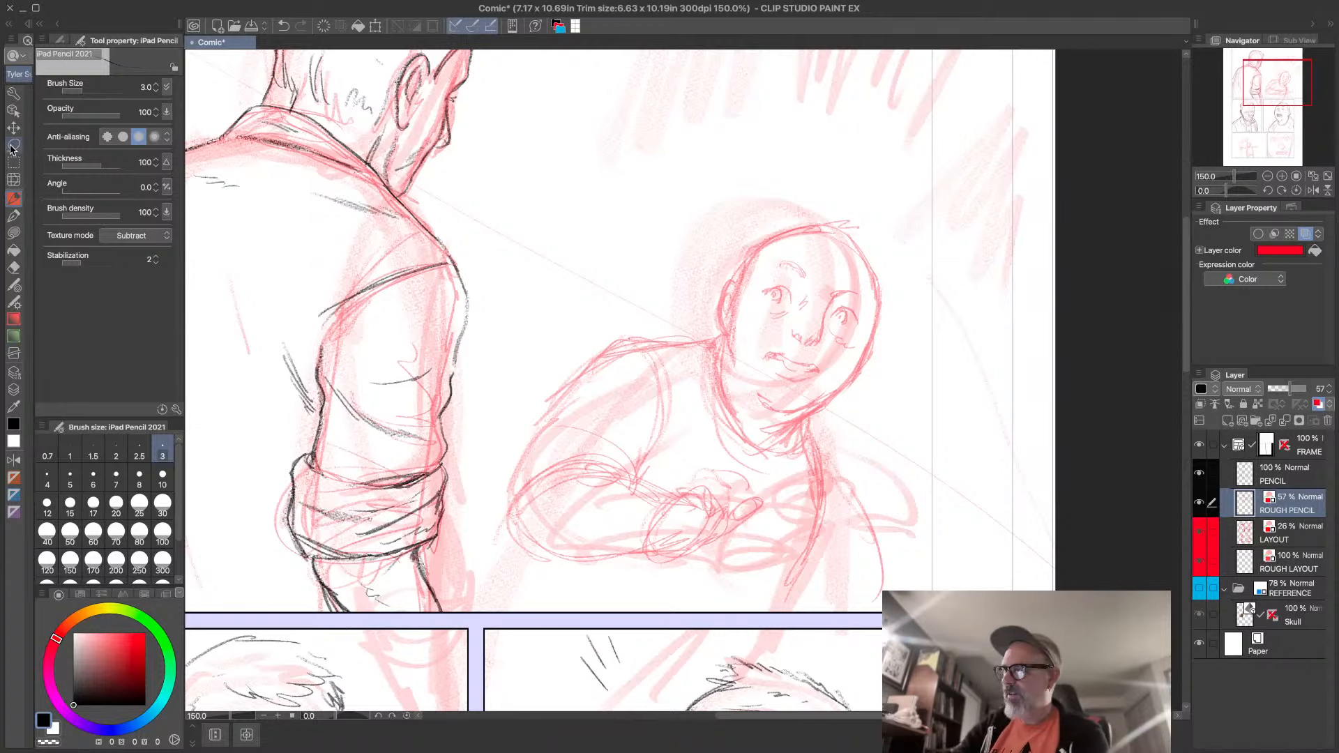
{"action": "mouse_move", "coordinate": [874, 296]}
{"action": "left_mouse_down"}
{"action": "mouse_move", "coordinate": [776, 251]}
{"action": "mouse_move", "coordinate": [753, 299]}
{"action": "mouse_move", "coordinate": [757, 384]}
{"action": "mouse_move", "coordinate": [803, 401]}
{"action": "mouse_move", "coordinate": [860, 351]}
{"action": "mouse_move", "coordinate": [874, 299]}
{"action": "left_mouse_up"}
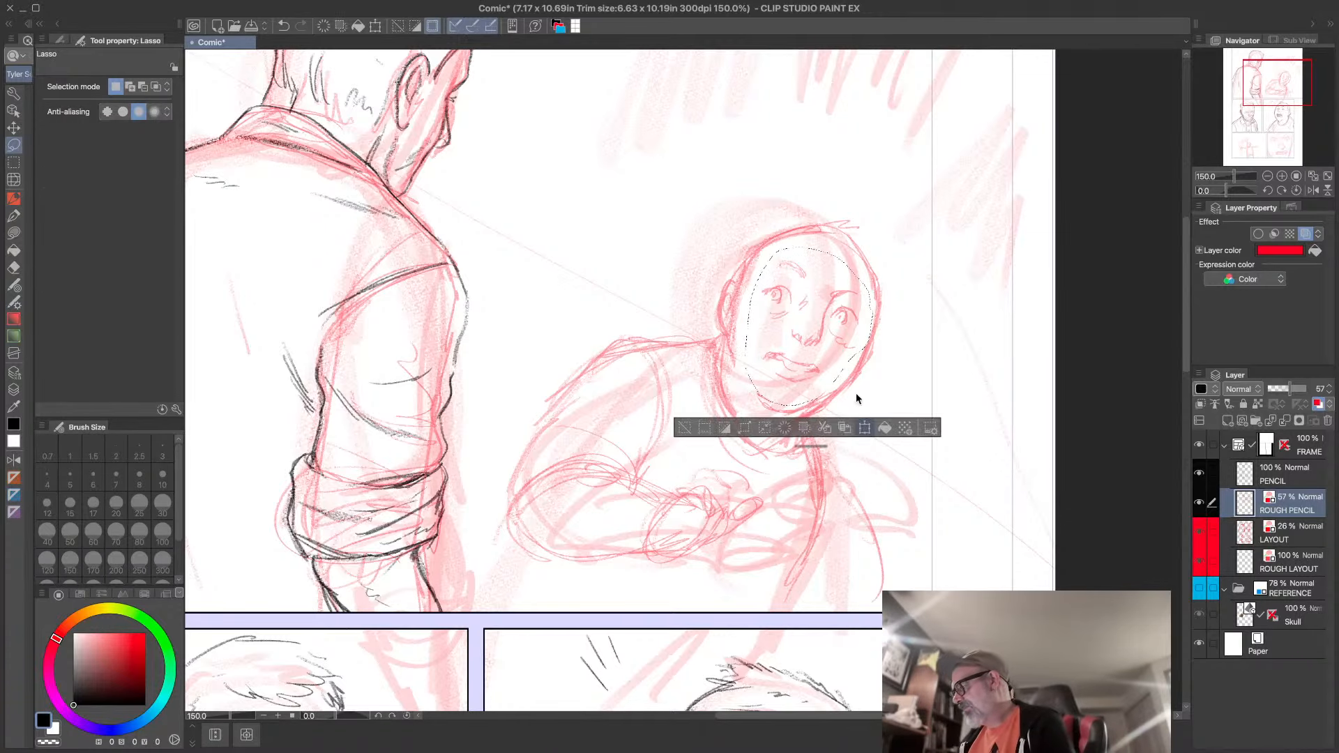
{"action": "key", "text": "ctrl+t"}
{"action": "left_click_drag", "start_coordinate": [845, 368], "coordinate": [844, 371]}
{"action": "left_click", "coordinate": [864, 435]}
{"action": "left_click", "coordinate": [694, 438]}
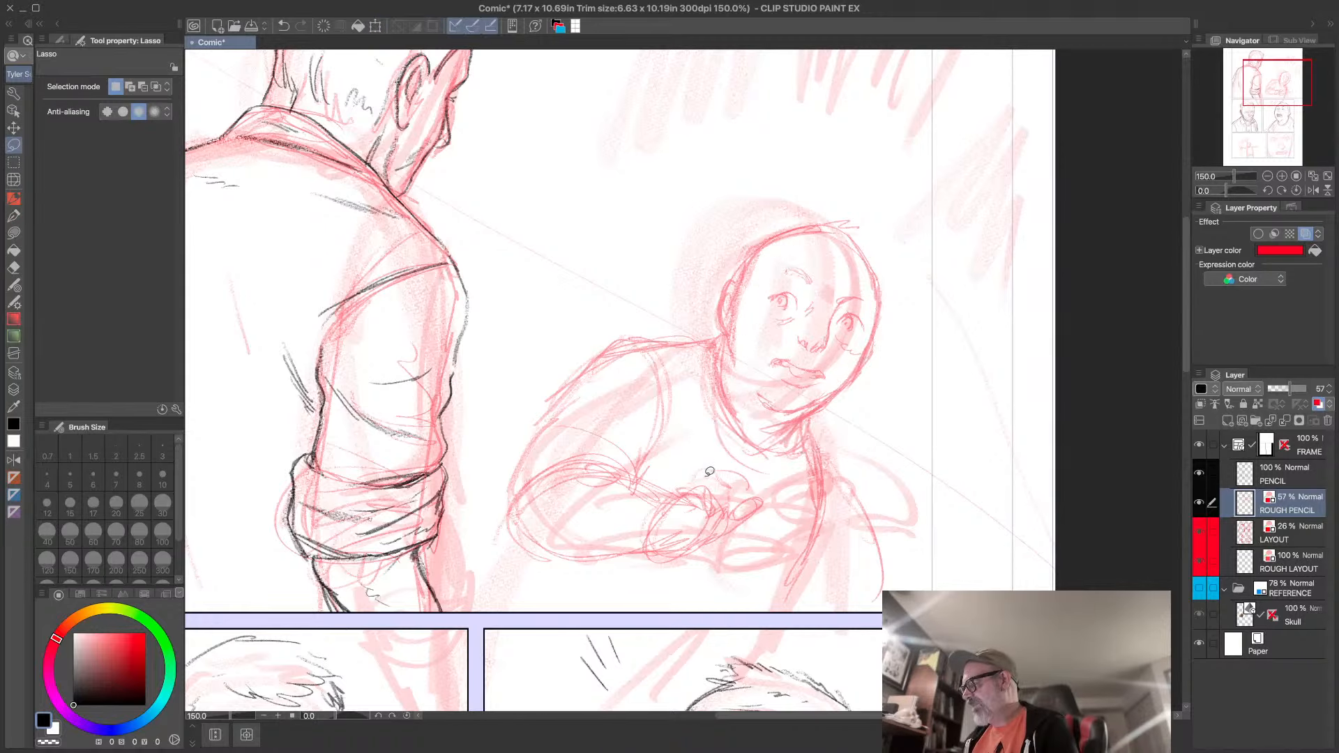
- Reinforce the far cheek contour of the second figure's head and add short hair spikes at the crown
{"action": "left_click", "coordinate": [14, 198]}
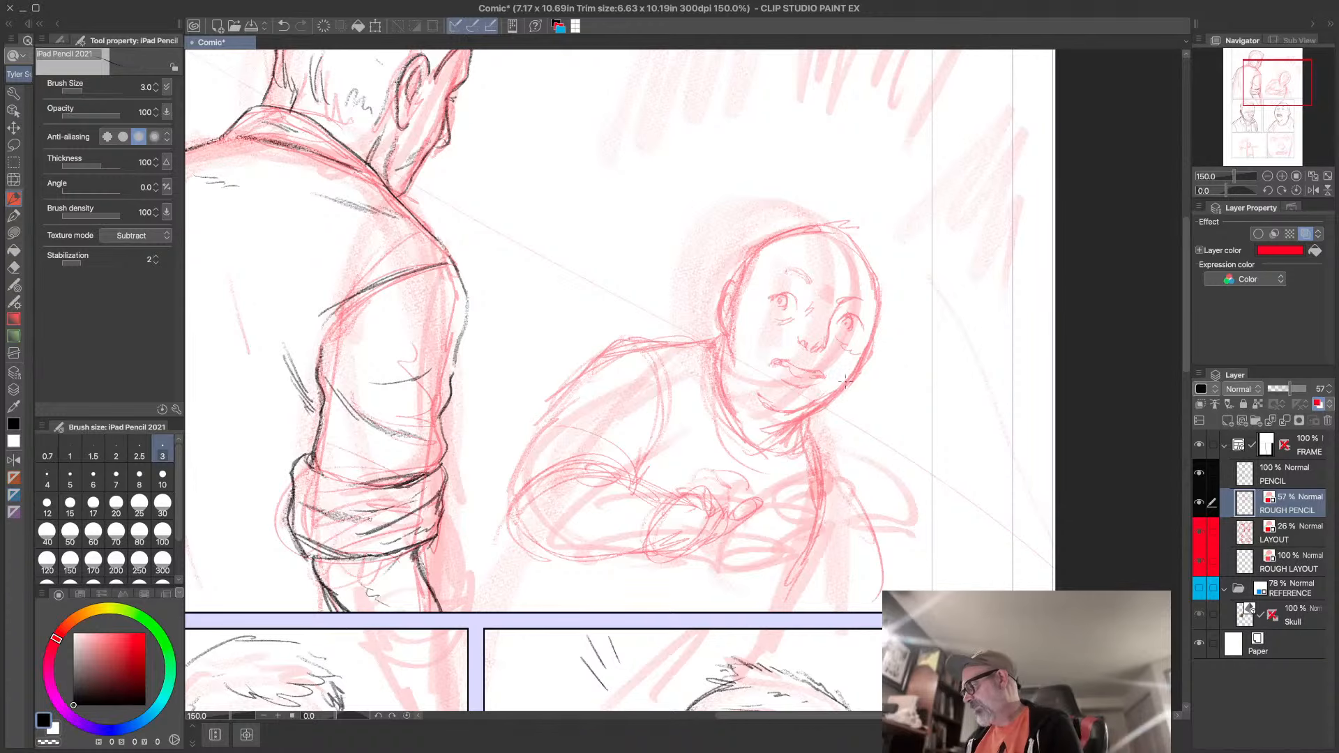
{"action": "mouse_move", "coordinate": [845, 381]}
{"action": "left_mouse_down"}
{"action": "mouse_move", "coordinate": [874, 326]}
{"action": "mouse_move", "coordinate": [881, 287]}
{"action": "left_mouse_up"}
{"action": "mouse_move", "coordinate": [859, 238]}
{"action": "left_mouse_down"}
{"action": "mouse_move", "coordinate": [843, 237]}
{"action": "mouse_move", "coordinate": [871, 250]}
{"action": "mouse_move", "coordinate": [743, 264]}
{"action": "left_mouse_up"}
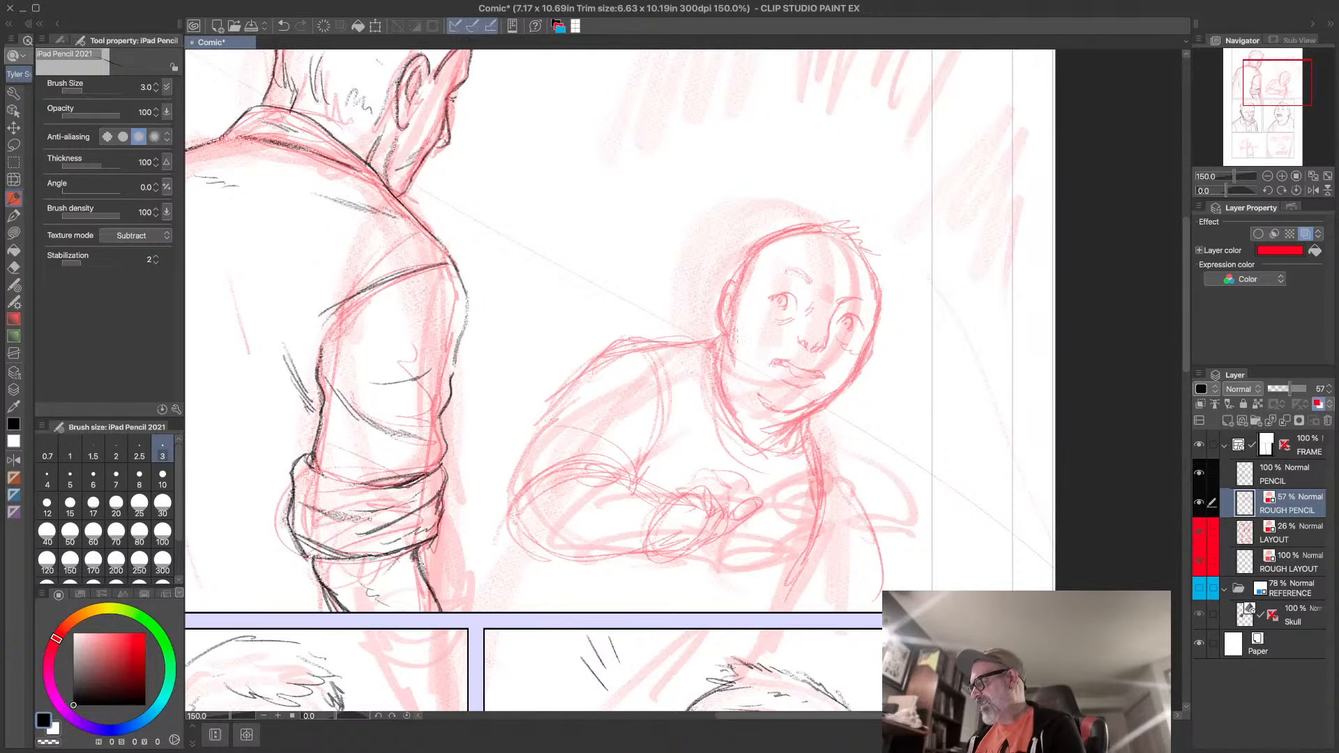
- Rough in the second figure's far arm hanging beside the torso down toward the panel's lower border
{"action": "left_click_drag", "start_coordinate": [904, 542], "coordinate": [911, 458]}
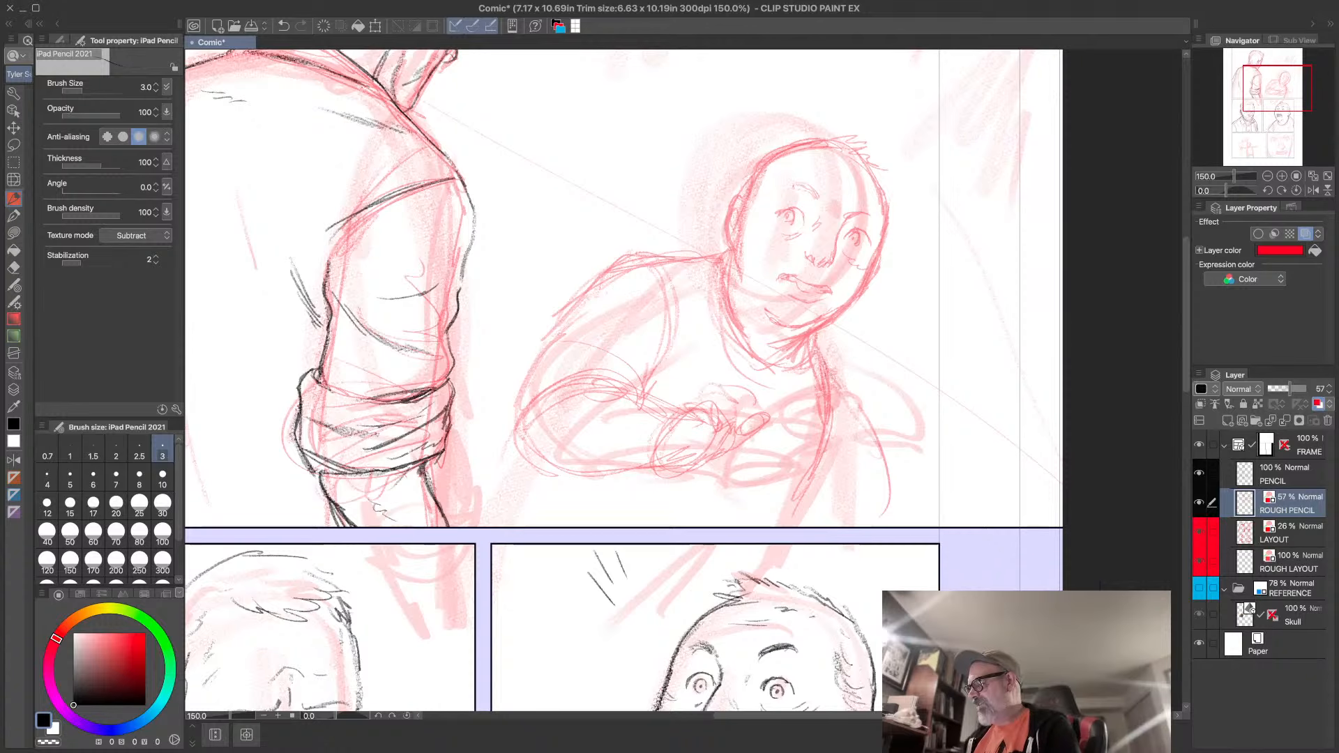
{"action": "left_click_drag", "start_coordinate": [836, 383], "coordinate": [870, 495]}
{"action": "left_click_drag", "start_coordinate": [852, 443], "coordinate": [878, 517]}
{"action": "mouse_move", "coordinate": [852, 470]}
{"action": "left_mouse_down"}
{"action": "mouse_move", "coordinate": [831, 499]}
{"action": "mouse_move", "coordinate": [850, 495]}
{"action": "mouse_move", "coordinate": [817, 525]}
{"action": "left_mouse_up"}
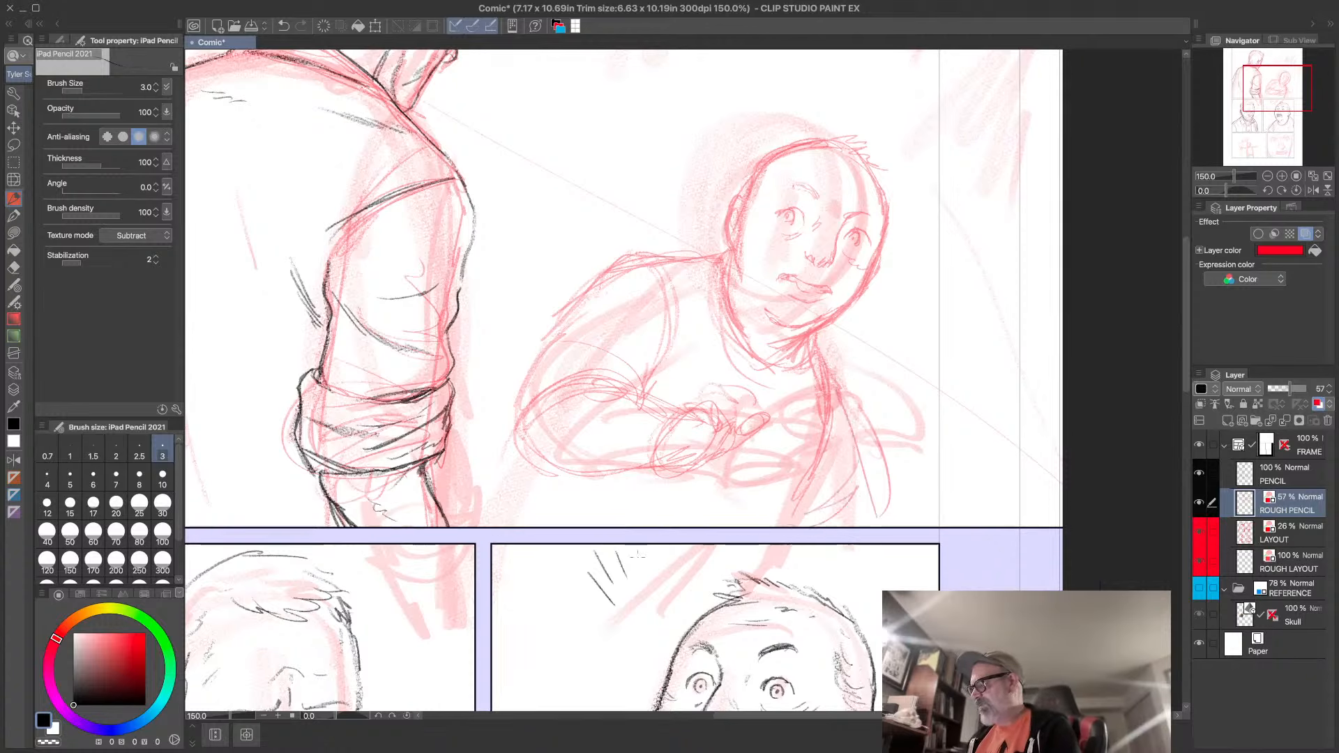
- Sketch the second figure's back and belly side contours from the elbow down to the panel's lower border
{"action": "left_click_drag", "start_coordinate": [529, 427], "coordinate": [497, 515]}
{"action": "left_click_drag", "start_coordinate": [818, 477], "coordinate": [809, 526]}
{"action": "mouse_move", "coordinate": [814, 490]}
{"action": "left_mouse_down"}
{"action": "mouse_move", "coordinate": [801, 526]}
{"action": "mouse_move", "coordinate": [808, 491]}
{"action": "left_mouse_up"}
{"action": "left_click_drag", "start_coordinate": [528, 453], "coordinate": [492, 515]}
{"action": "left_click_drag", "start_coordinate": [530, 443], "coordinate": [493, 526]}
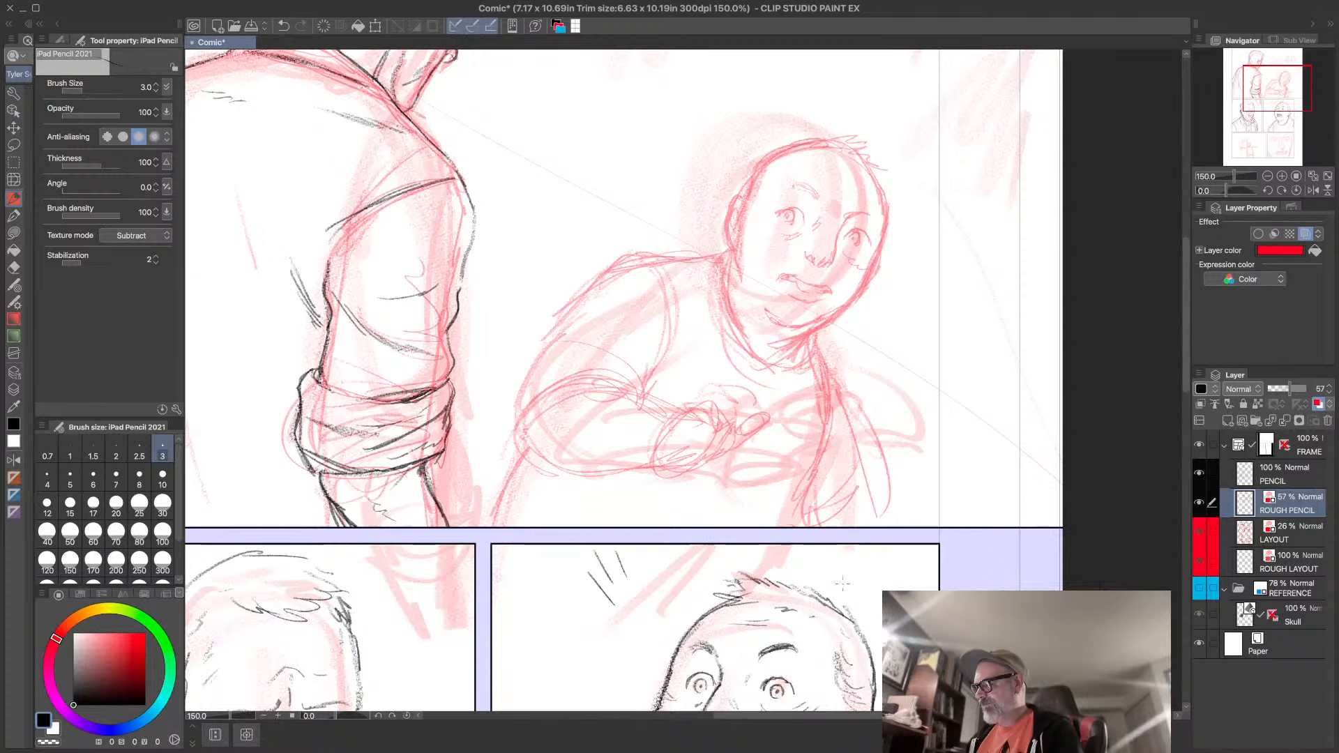
- Extend the second figure's lower back line and define the near sleeve's outer edge and hem
{"action": "left_click_drag", "start_coordinate": [843, 594], "coordinate": [799, 598]}
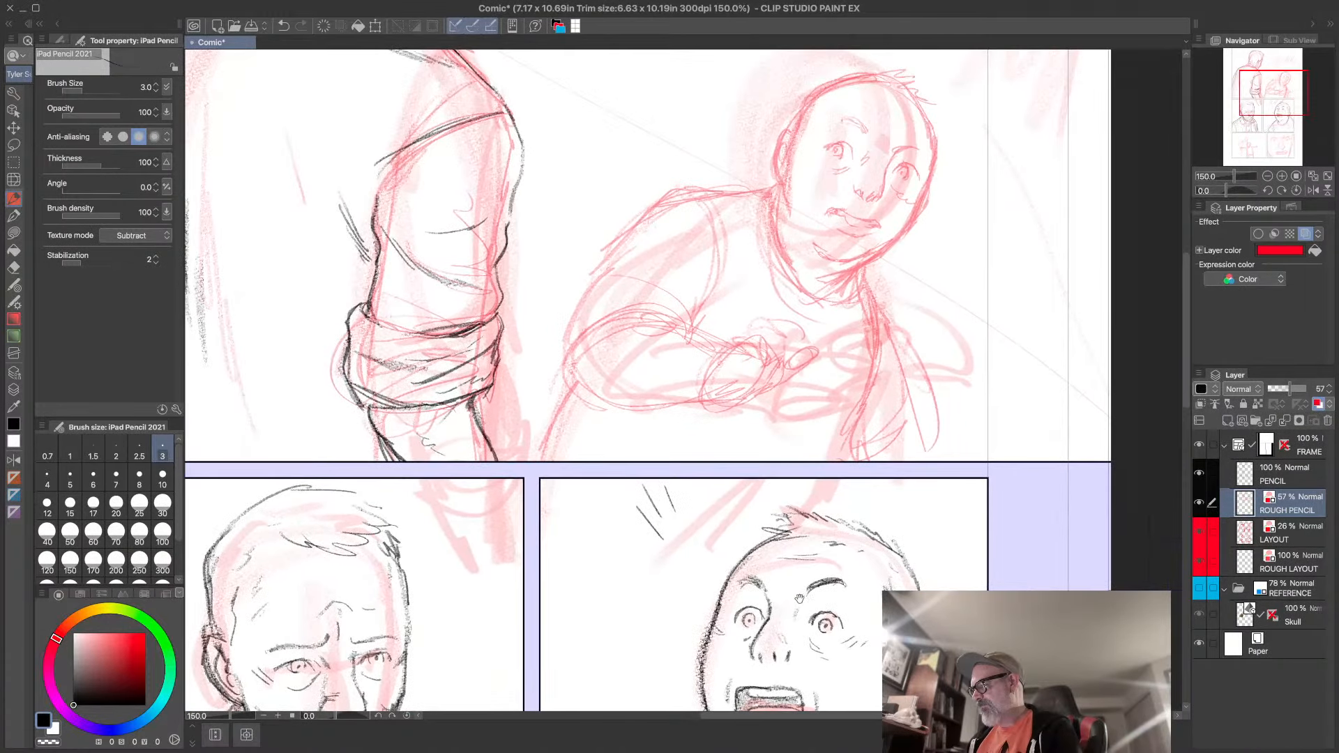
{"action": "left_click_drag", "start_coordinate": [557, 424], "coordinate": [548, 460]}
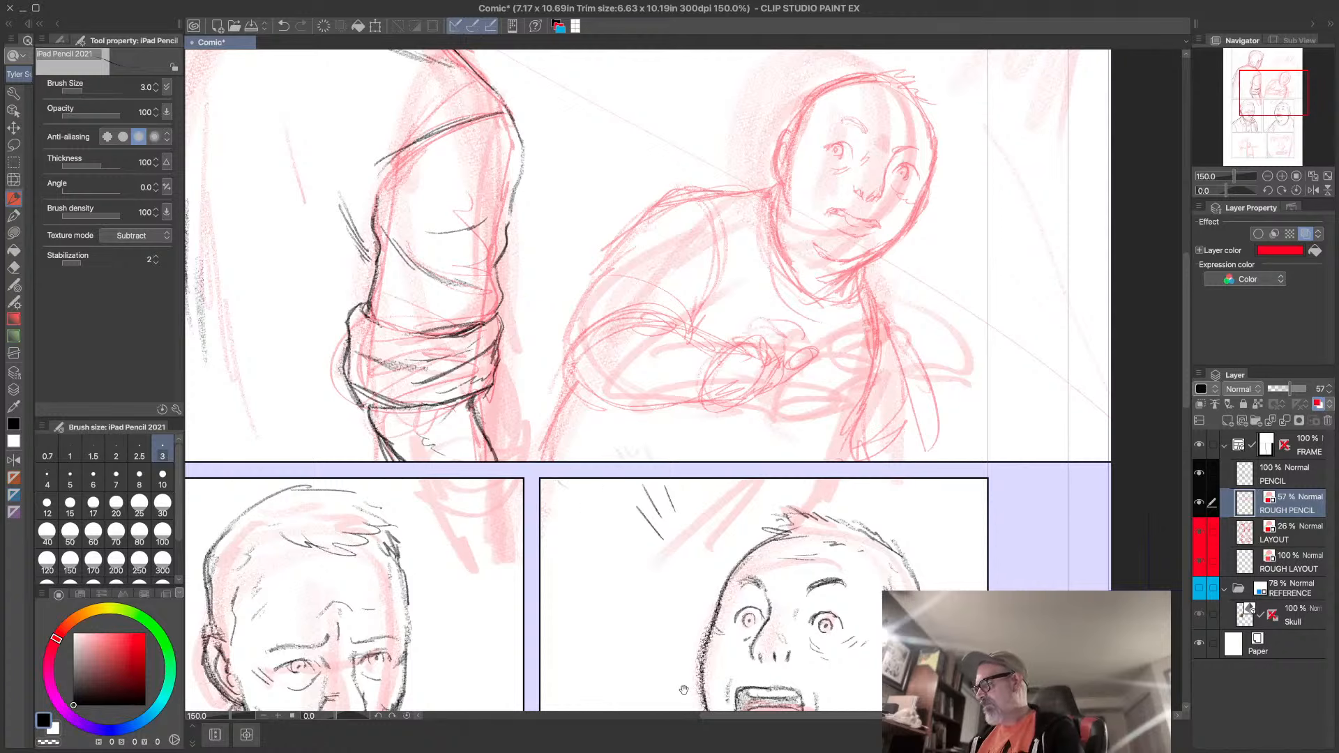
{"action": "mouse_move", "coordinate": [689, 323]}
{"action": "left_mouse_down"}
{"action": "mouse_move", "coordinate": [597, 280]}
{"action": "mouse_move", "coordinate": [577, 289]}
{"action": "mouse_move", "coordinate": [652, 209]}
{"action": "left_mouse_up"}
{"action": "mouse_move", "coordinate": [594, 268]}
{"action": "left_mouse_down"}
{"action": "mouse_move", "coordinate": [658, 195]}
{"action": "mouse_move", "coordinate": [743, 191]}
{"action": "mouse_move", "coordinate": [832, 310]}
{"action": "left_mouse_up"}
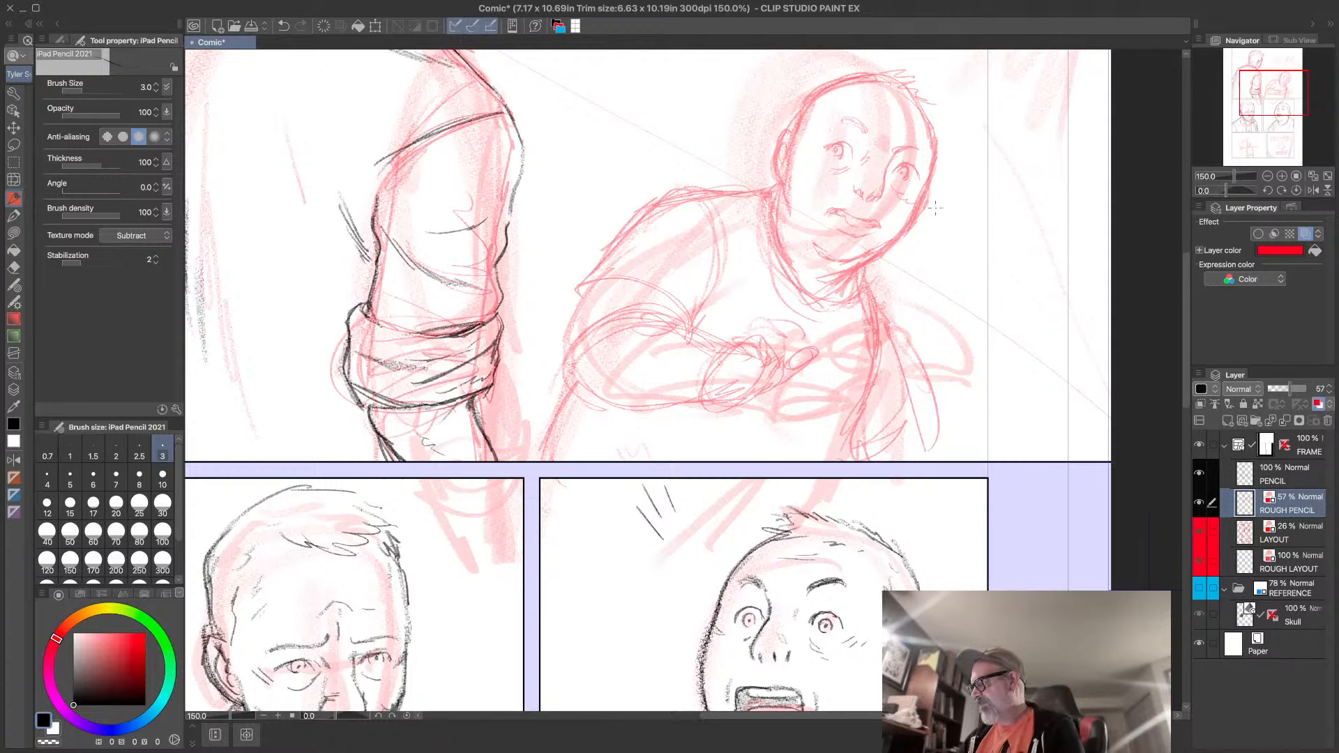
- Add fold strokes on the second figure's lower torso and rework the fingers of the hands
{"action": "left_click_drag", "start_coordinate": [901, 373], "coordinate": [913, 455]}
{"action": "left_click_drag", "start_coordinate": [766, 424], "coordinate": [829, 439]}
{"action": "mouse_move", "coordinate": [761, 358]}
{"action": "left_mouse_down"}
{"action": "mouse_move", "coordinate": [767, 373]}
{"action": "mouse_move", "coordinate": [725, 369]}
{"action": "mouse_move", "coordinate": [732, 336]}
{"action": "mouse_move", "coordinate": [786, 315]}
{"action": "mouse_move", "coordinate": [760, 318]}
{"action": "mouse_move", "coordinate": [797, 327]}
{"action": "mouse_move", "coordinate": [806, 371]}
{"action": "mouse_move", "coordinate": [815, 353]}
{"action": "left_mouse_up"}
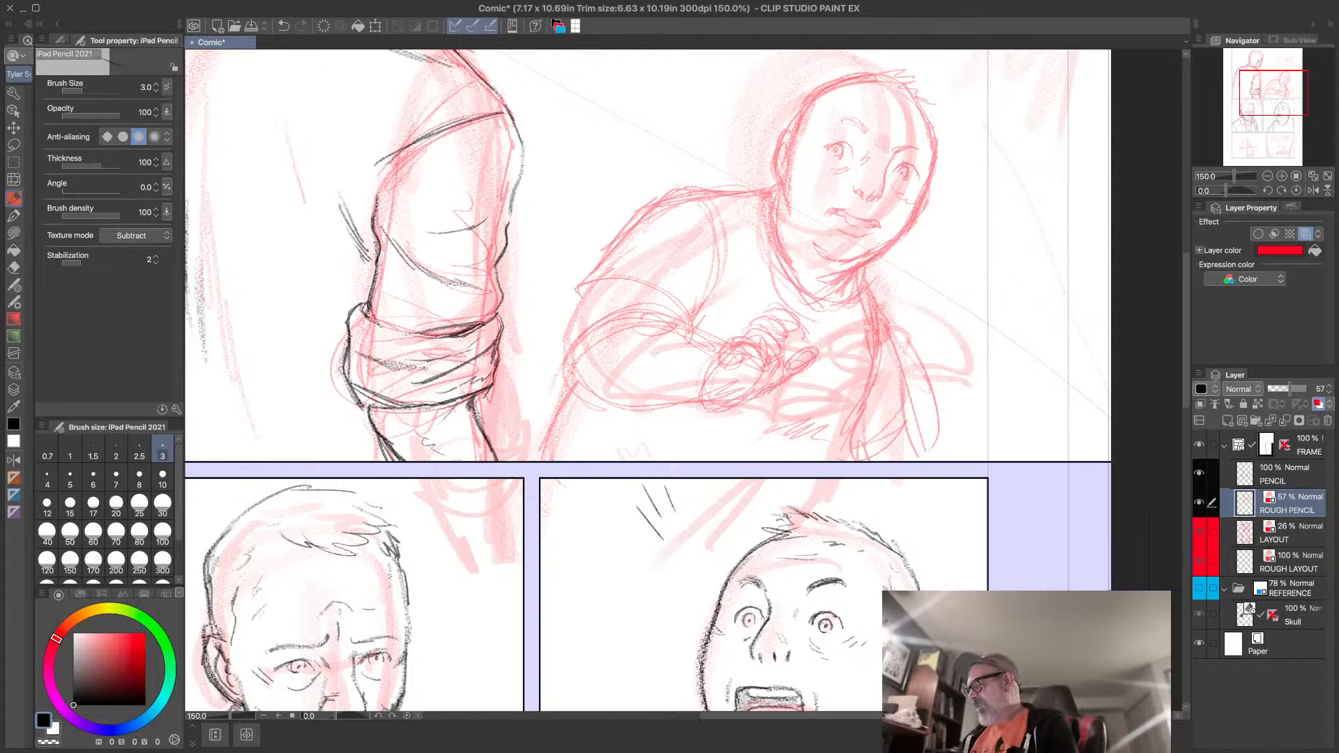
- Strengthen the second figure's wrist, forearm and elbow contours and the near sleeve opening
{"action": "left_click_drag", "start_coordinate": [746, 383], "coordinate": [729, 403]}
{"action": "mouse_move", "coordinate": [744, 371]}
{"action": "left_mouse_down"}
{"action": "mouse_move", "coordinate": [729, 401]}
{"action": "mouse_move", "coordinate": [694, 376]}
{"action": "left_mouse_up"}
{"action": "left_click_drag", "start_coordinate": [698, 394], "coordinate": [728, 354]}
{"action": "left_click_drag", "start_coordinate": [674, 401], "coordinate": [700, 407]}
{"action": "mouse_move", "coordinate": [698, 375]}
{"action": "left_mouse_down"}
{"action": "mouse_move", "coordinate": [674, 402]}
{"action": "mouse_move", "coordinate": [702, 411]}
{"action": "left_mouse_up"}
{"action": "left_click_drag", "start_coordinate": [677, 334], "coordinate": [705, 350]}
{"action": "mouse_move", "coordinate": [643, 320]}
{"action": "left_mouse_down"}
{"action": "mouse_move", "coordinate": [576, 348]}
{"action": "mouse_move", "coordinate": [584, 322]}
{"action": "mouse_move", "coordinate": [562, 359]}
{"action": "left_mouse_up"}
{"action": "left_click_drag", "start_coordinate": [603, 281], "coordinate": [563, 344]}
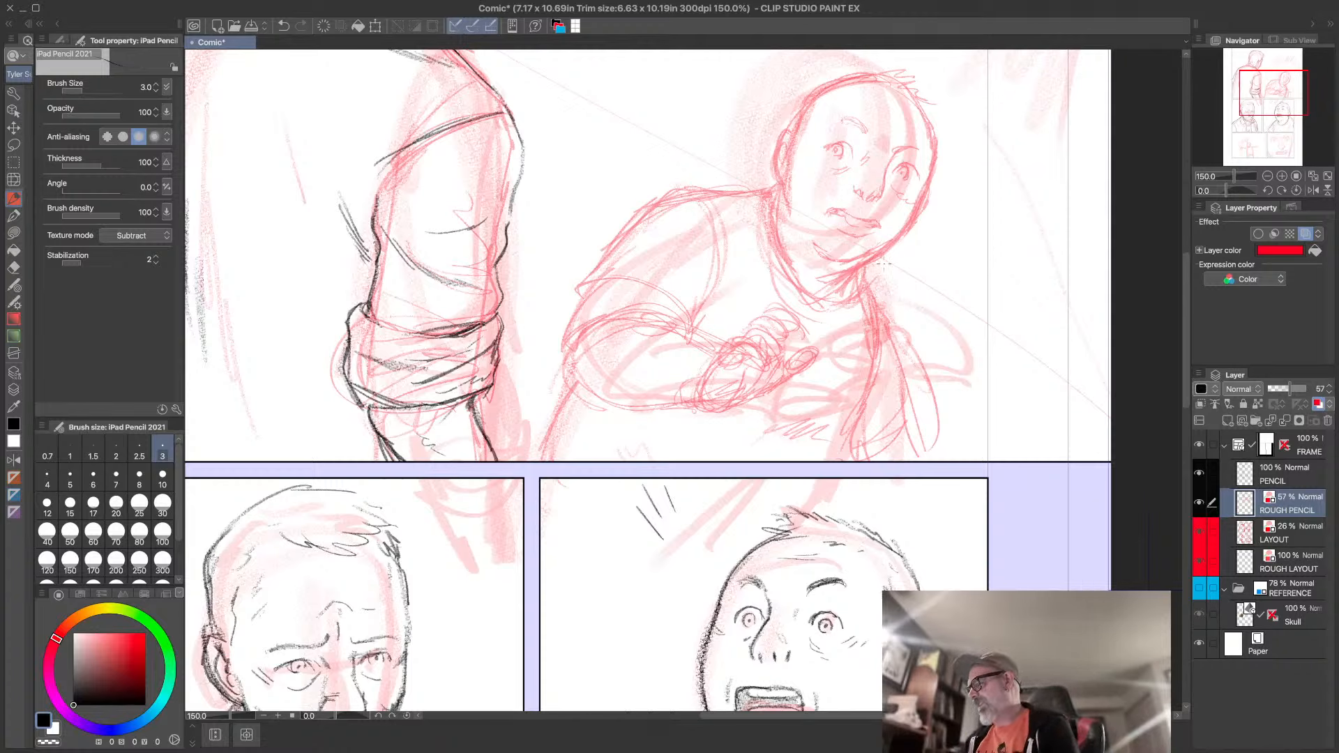
- Compare the second figure with the close-up heads in the panels below, and mirror the canvas view
{"action": "scroll", "coordinate": [871, 496], "scroll_direction": "down", "scroll_amount": 2}
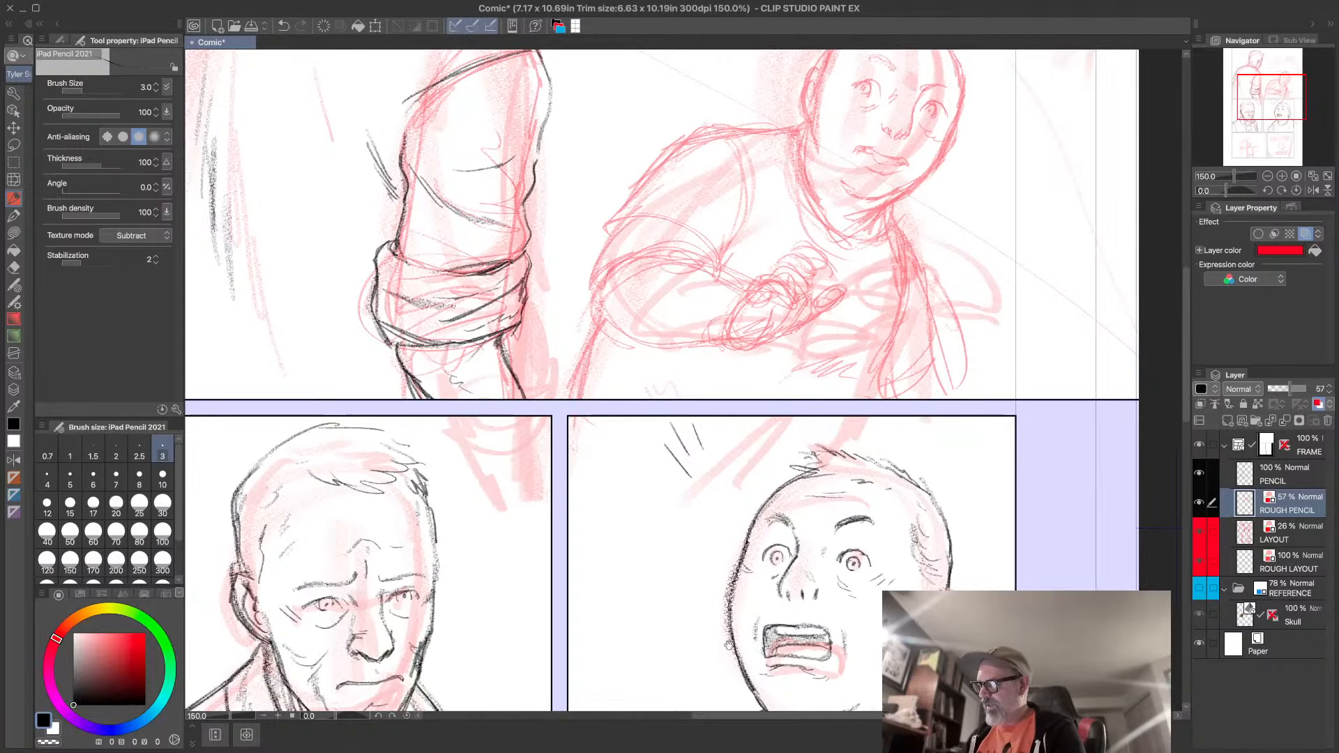
{"action": "left_click_drag", "start_coordinate": [753, 634], "coordinate": [767, 501]}
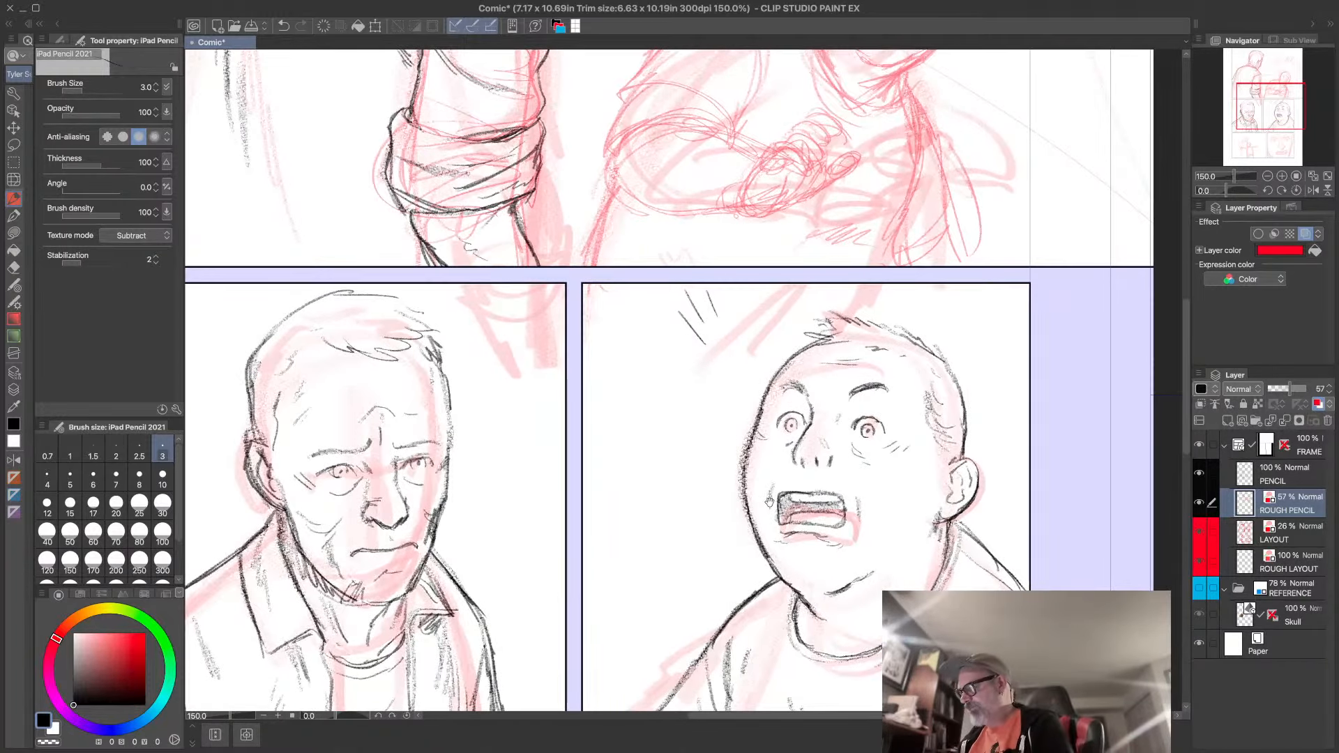
{"action": "left_click_drag", "start_coordinate": [877, 306], "coordinate": [781, 578]}
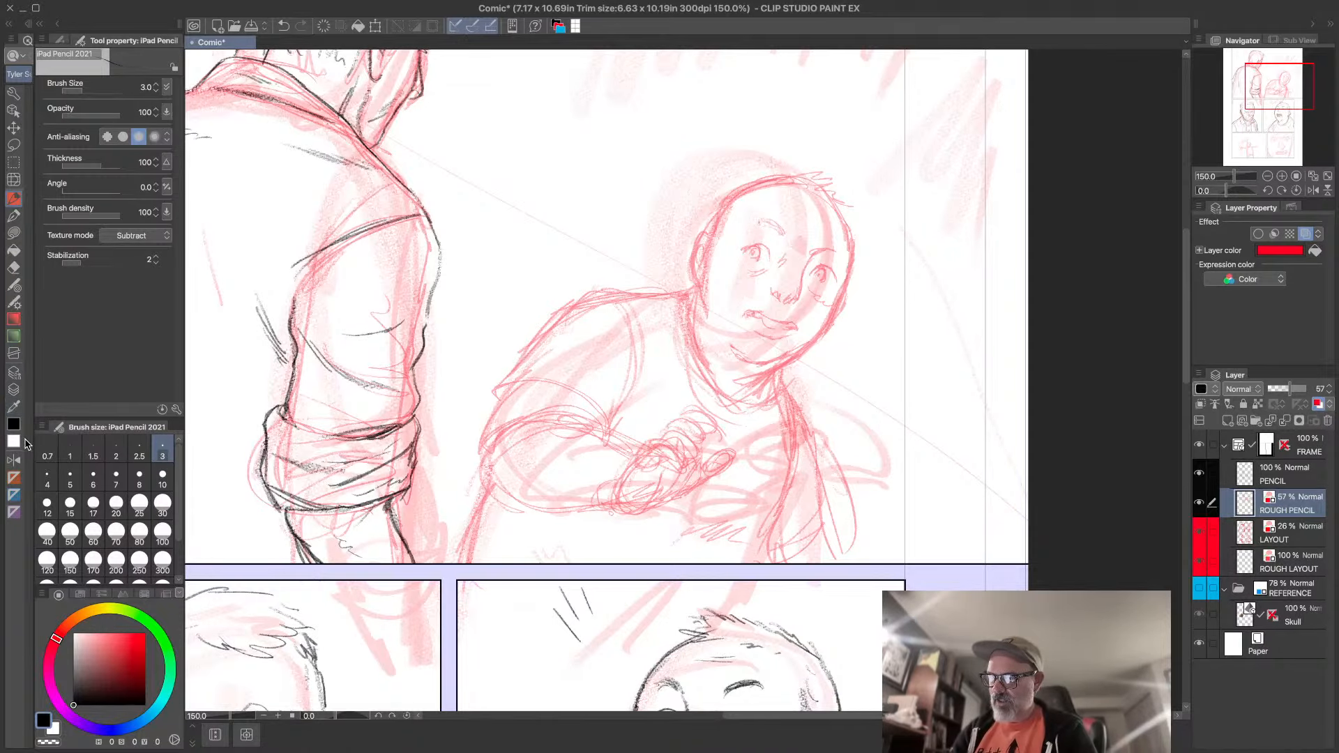
{"action": "left_click", "coordinate": [13, 460]}
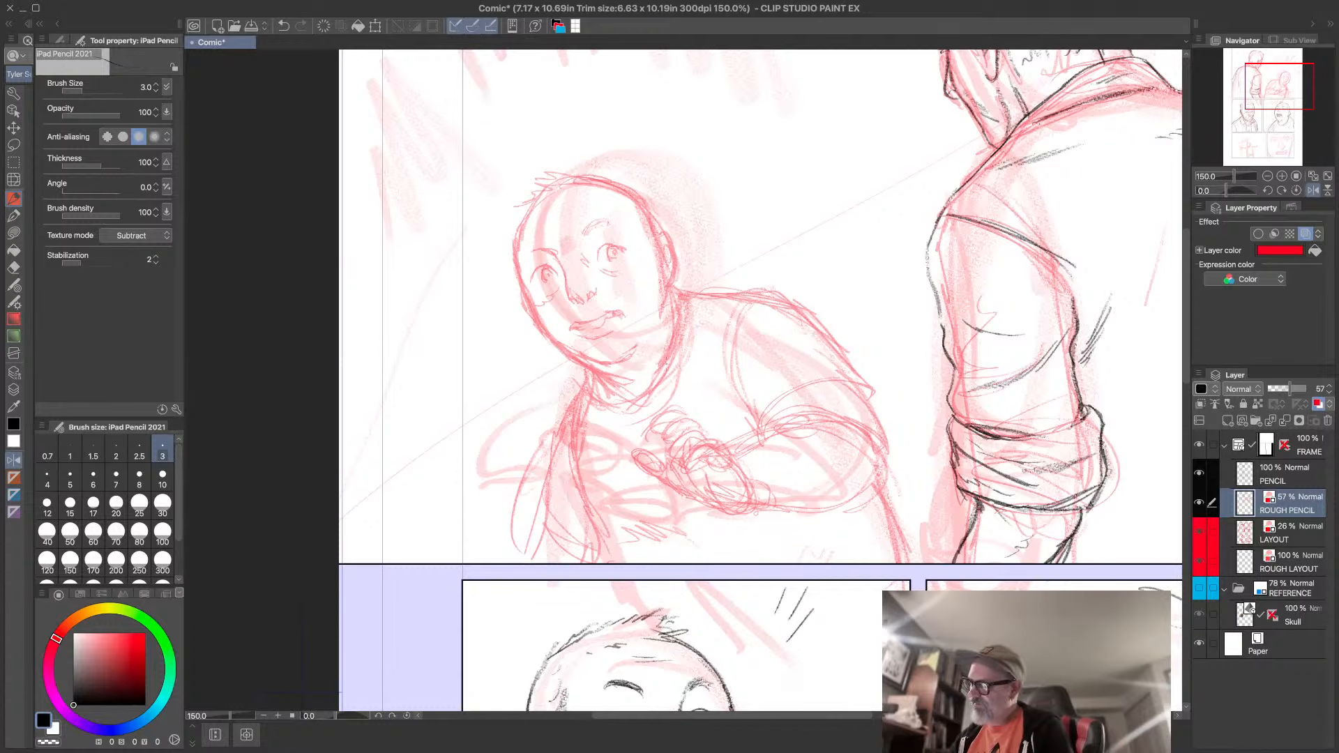
- Lasso the second figure's facial features, scale them to 94%, rotate them 5.1° and reposition them inside the head, leaving nothing selected
{"action": "left_click", "coordinate": [13, 145]}
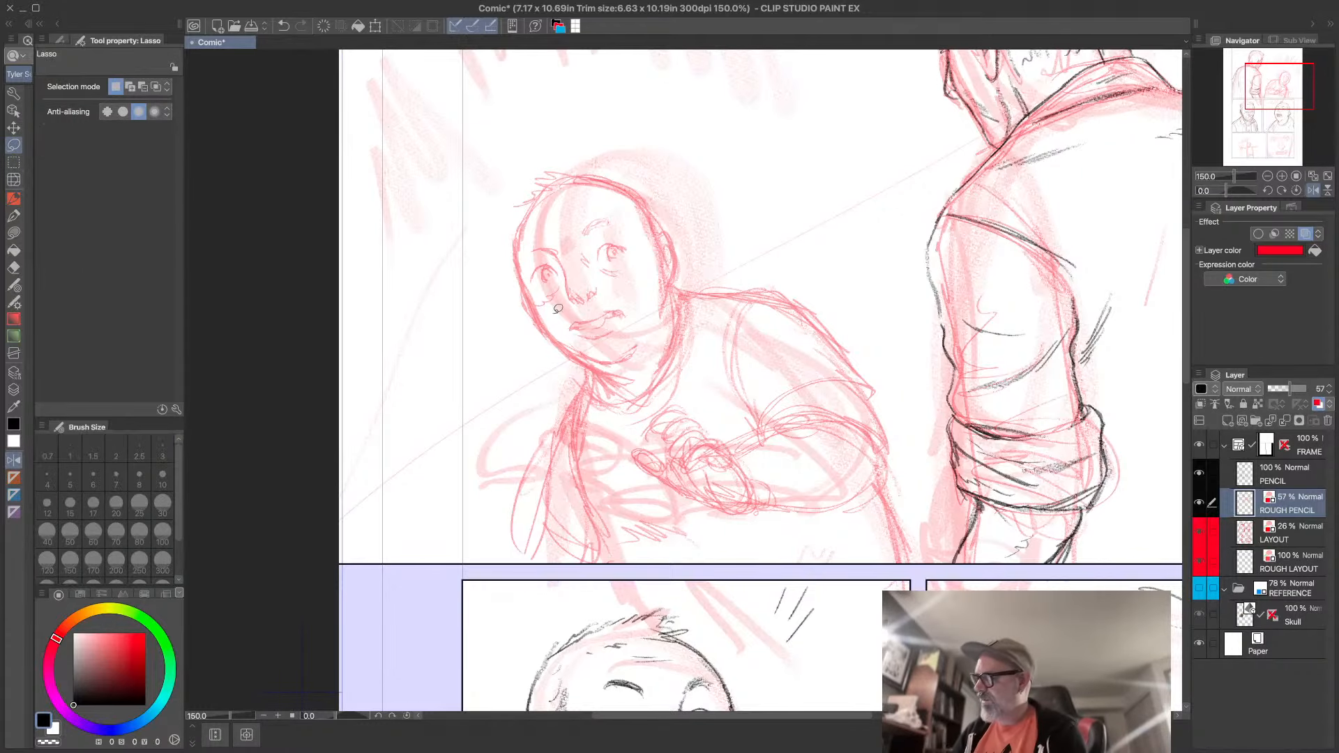
{"action": "mouse_move", "coordinate": [643, 318]}
{"action": "left_mouse_down"}
{"action": "mouse_move", "coordinate": [568, 333]}
{"action": "mouse_move", "coordinate": [520, 255]}
{"action": "mouse_move", "coordinate": [613, 197]}
{"action": "mouse_move", "coordinate": [640, 285]}
{"action": "left_mouse_up"}
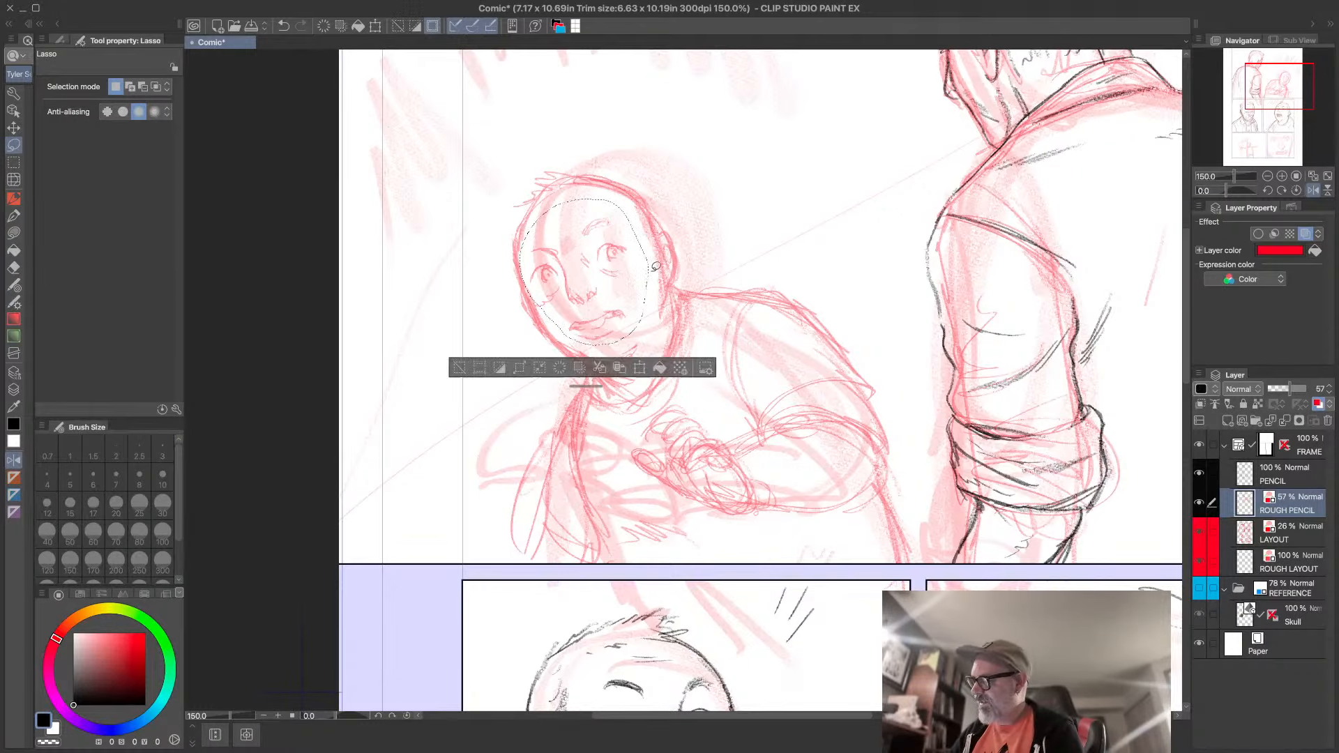
{"action": "left_click", "coordinate": [640, 369]}
{"action": "left_click_drag", "start_coordinate": [694, 247], "coordinate": [692, 239]}
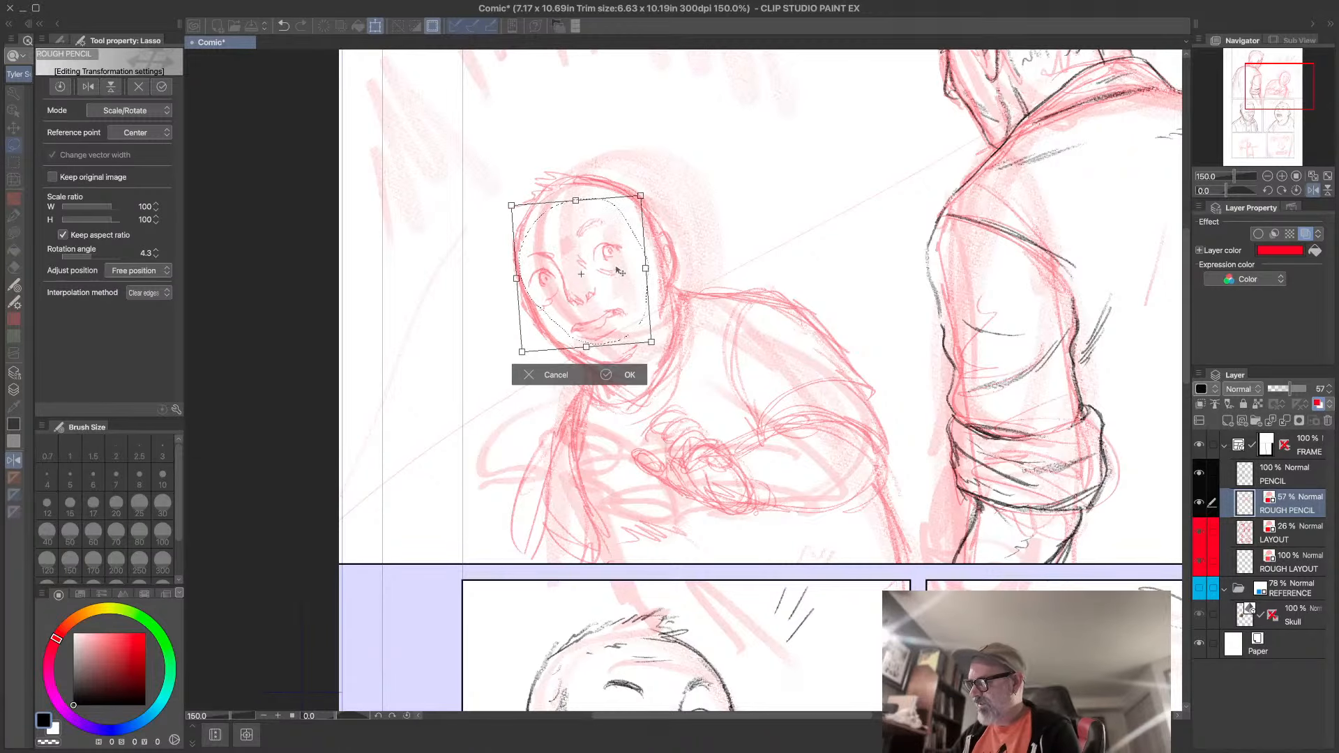
{"action": "left_click_drag", "start_coordinate": [617, 271], "coordinate": [638, 290]}
{"action": "scroll", "coordinate": [639, 662], "scroll_direction": "up", "scroll_amount": 1}
{"action": "left_click_drag", "start_coordinate": [656, 316], "coordinate": [657, 313]}
{"action": "left_click_drag", "start_coordinate": [654, 313], "coordinate": [648, 309]}
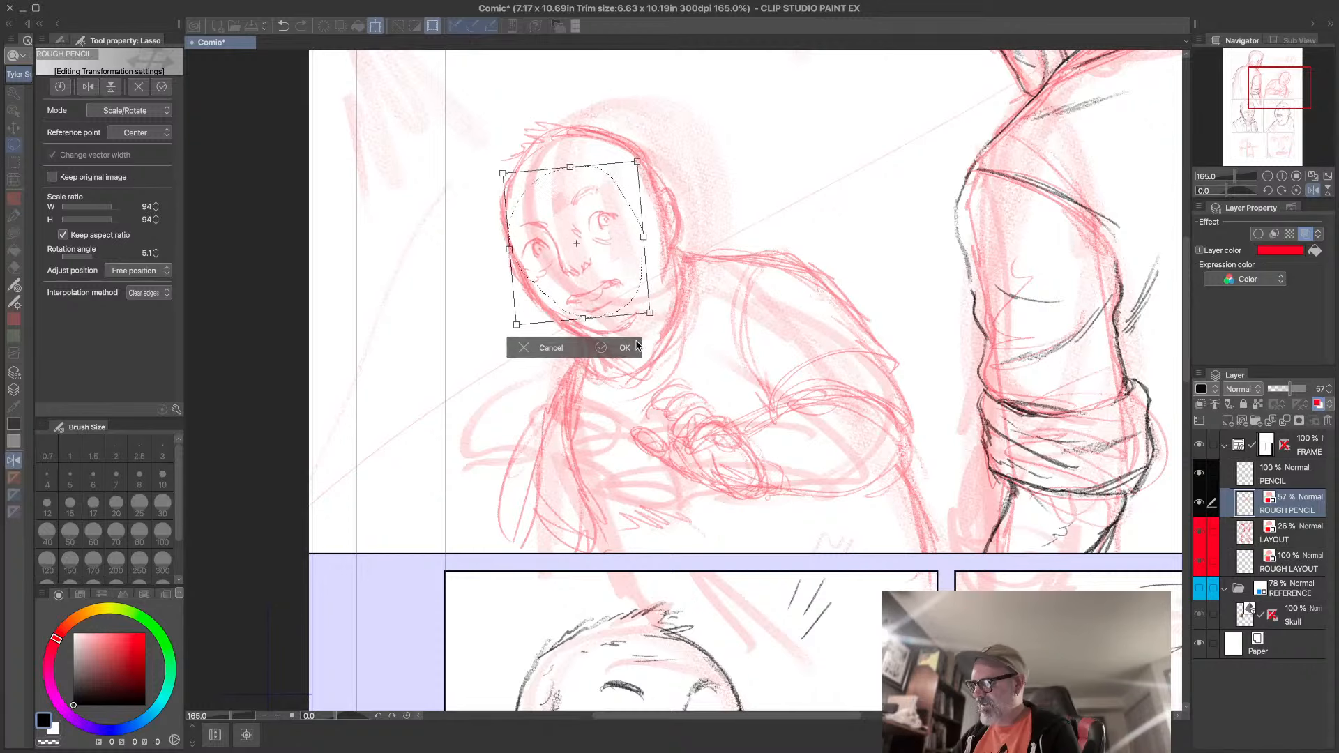
{"action": "left_click", "coordinate": [623, 342]}
{"action": "left_click", "coordinate": [470, 340]}
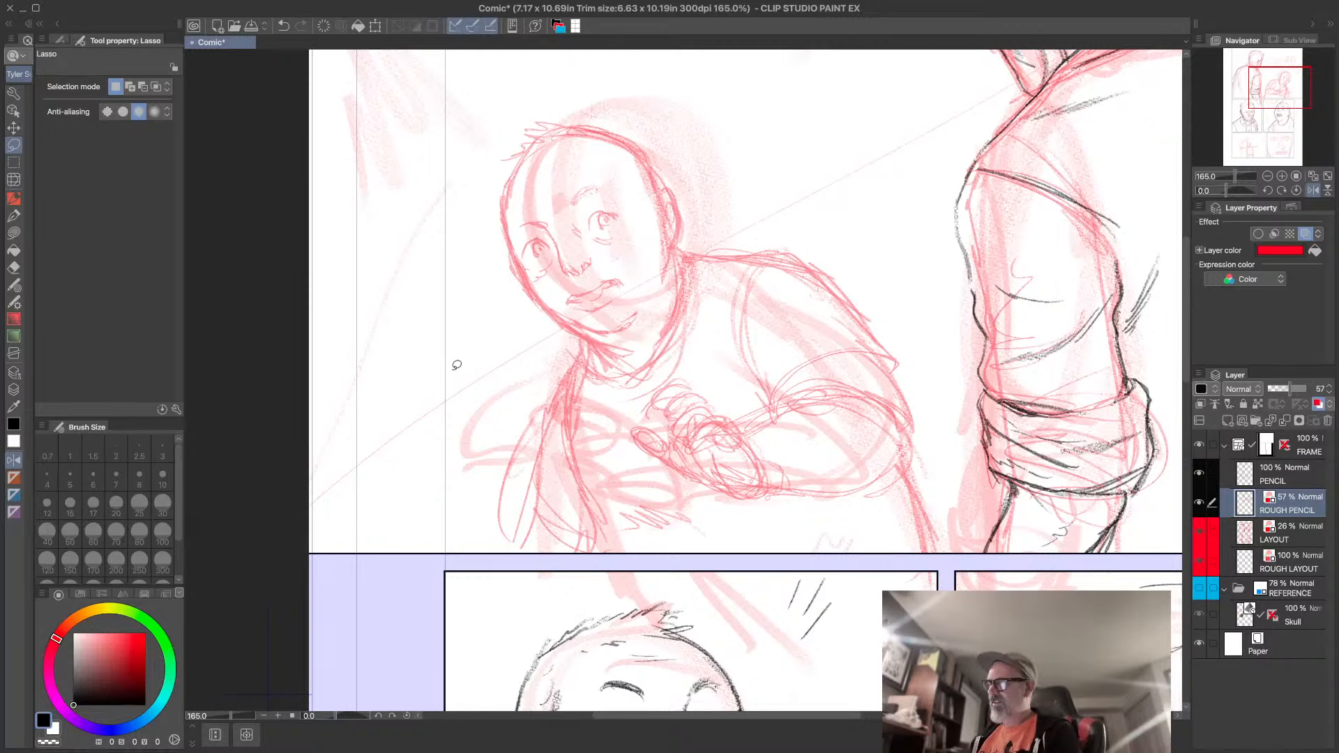
- Rough in forehead lines, the ear side of the head and the jaw and chin contour around the adjusted face
{"action": "left_click", "coordinate": [13, 198]}
{"action": "left_click_drag", "start_coordinate": [575, 193], "coordinate": [592, 179]}
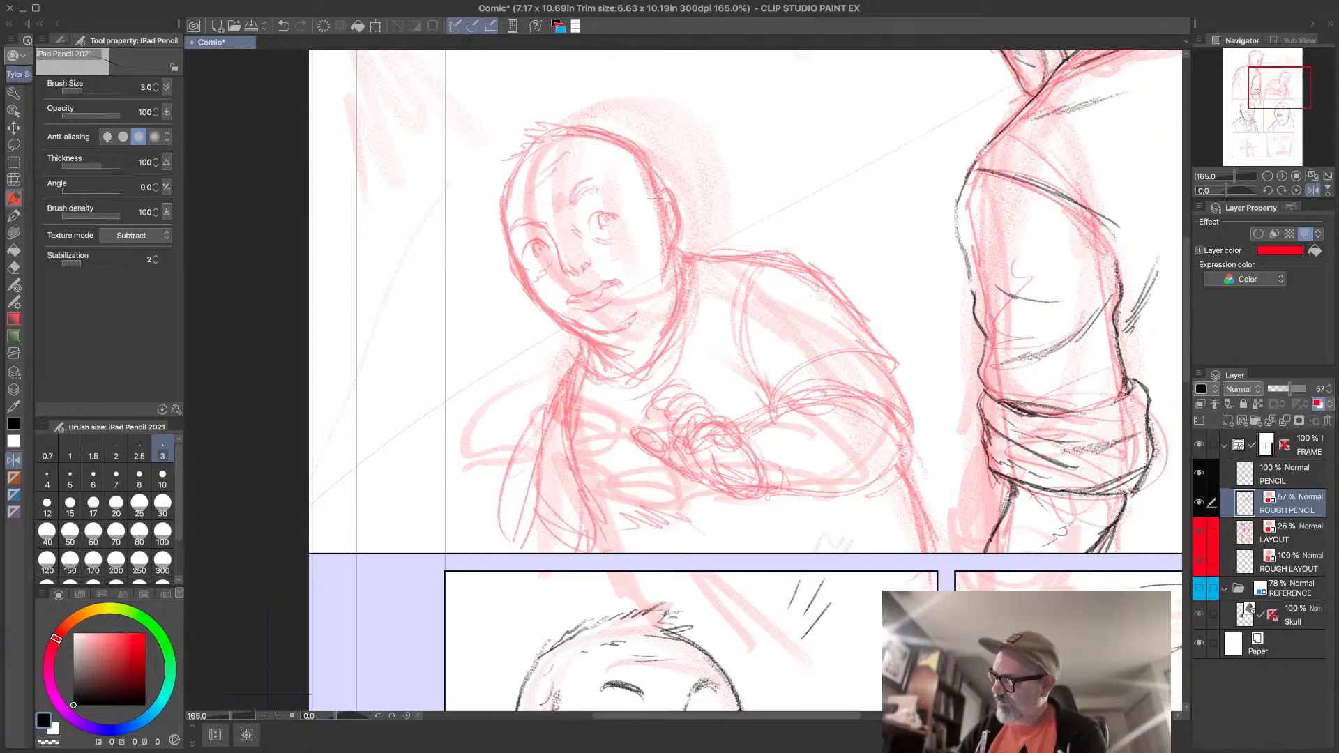
{"action": "left_click_drag", "start_coordinate": [650, 200], "coordinate": [667, 242]}
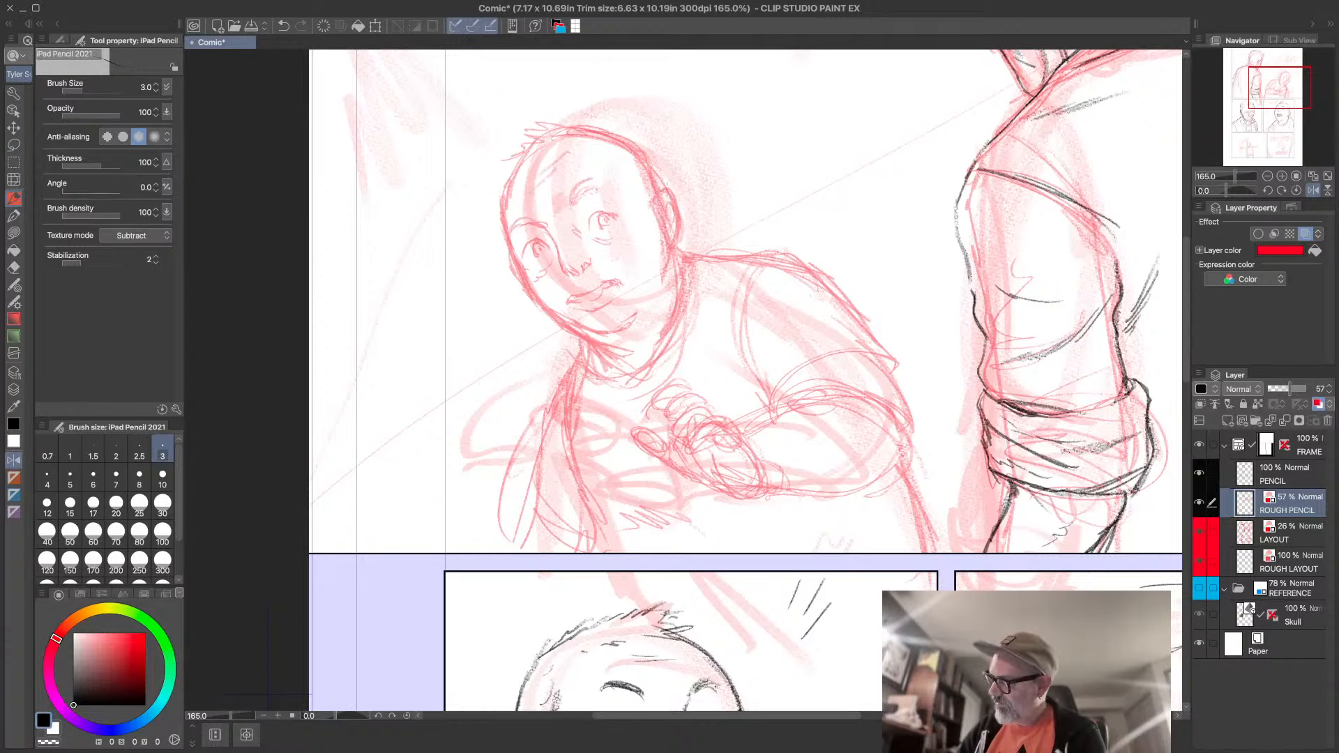
{"action": "mouse_move", "coordinate": [614, 332]}
{"action": "left_mouse_down"}
{"action": "mouse_move", "coordinate": [649, 293]}
{"action": "mouse_move", "coordinate": [636, 320]}
{"action": "left_mouse_up"}
{"action": "mouse_move", "coordinate": [666, 271]}
{"action": "left_mouse_down"}
{"action": "mouse_move", "coordinate": [652, 317]}
{"action": "mouse_move", "coordinate": [616, 333]}
{"action": "left_mouse_up"}
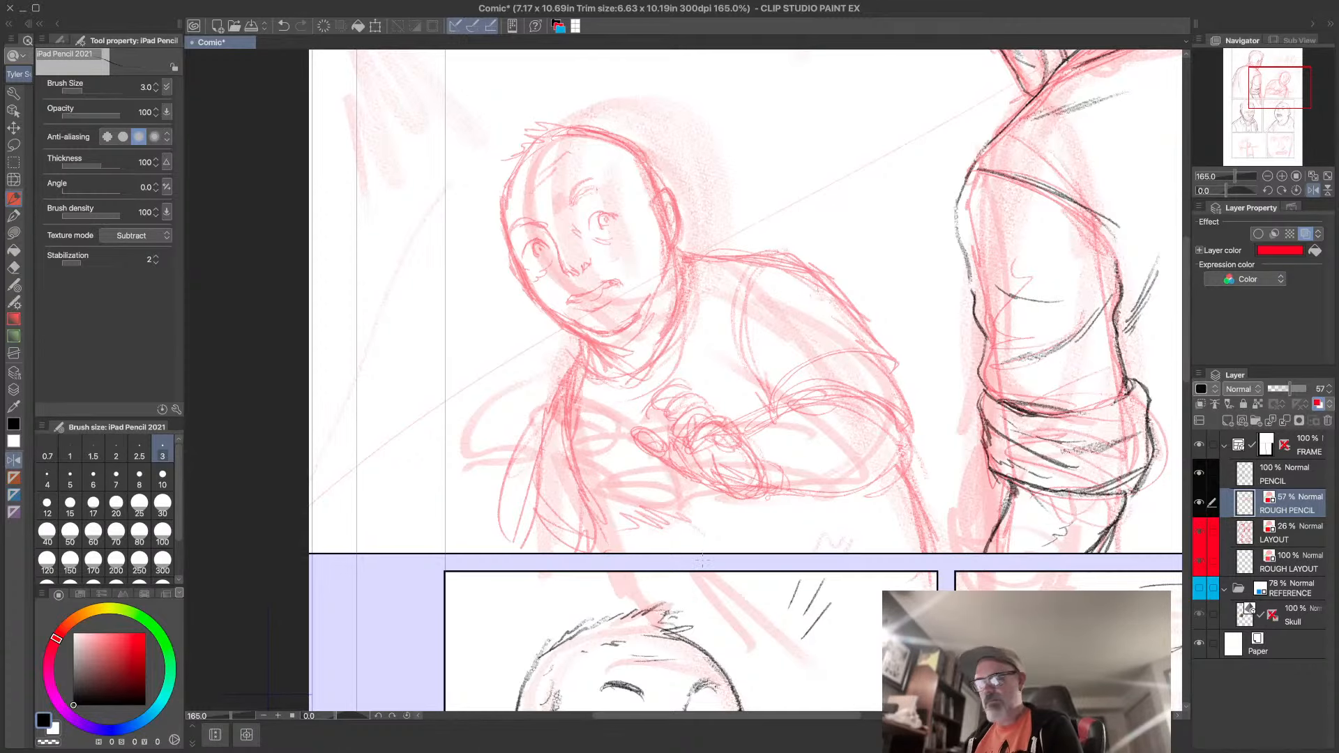
- Make the PENCIL layer active, unmirror the canvas view and rotate it to -43.8° around the second figure
{"action": "scroll", "coordinate": [767, 599], "scroll_direction": "down", "scroll_amount": 5}
{"action": "left_click_drag", "start_coordinate": [787, 517], "coordinate": [739, 678]}
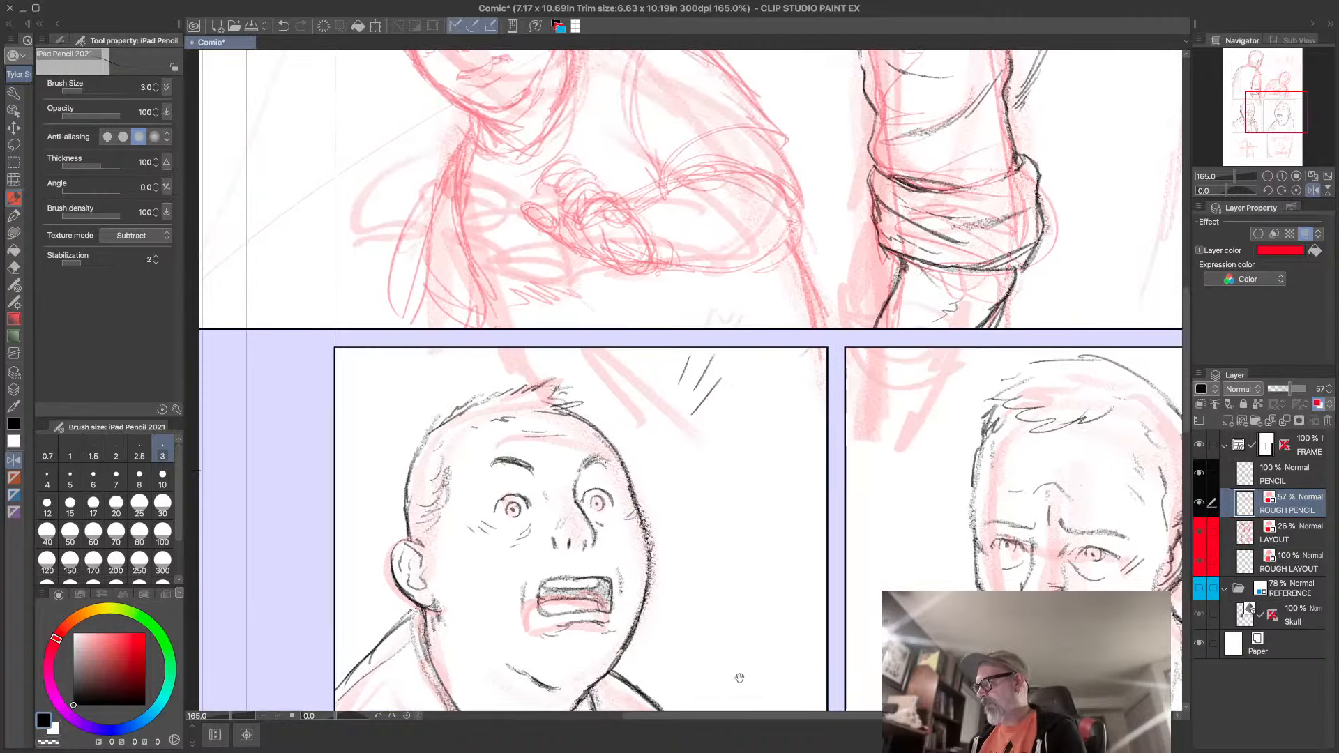
{"action": "scroll", "coordinate": [739, 678], "scroll_direction": "up", "scroll_amount": 5}
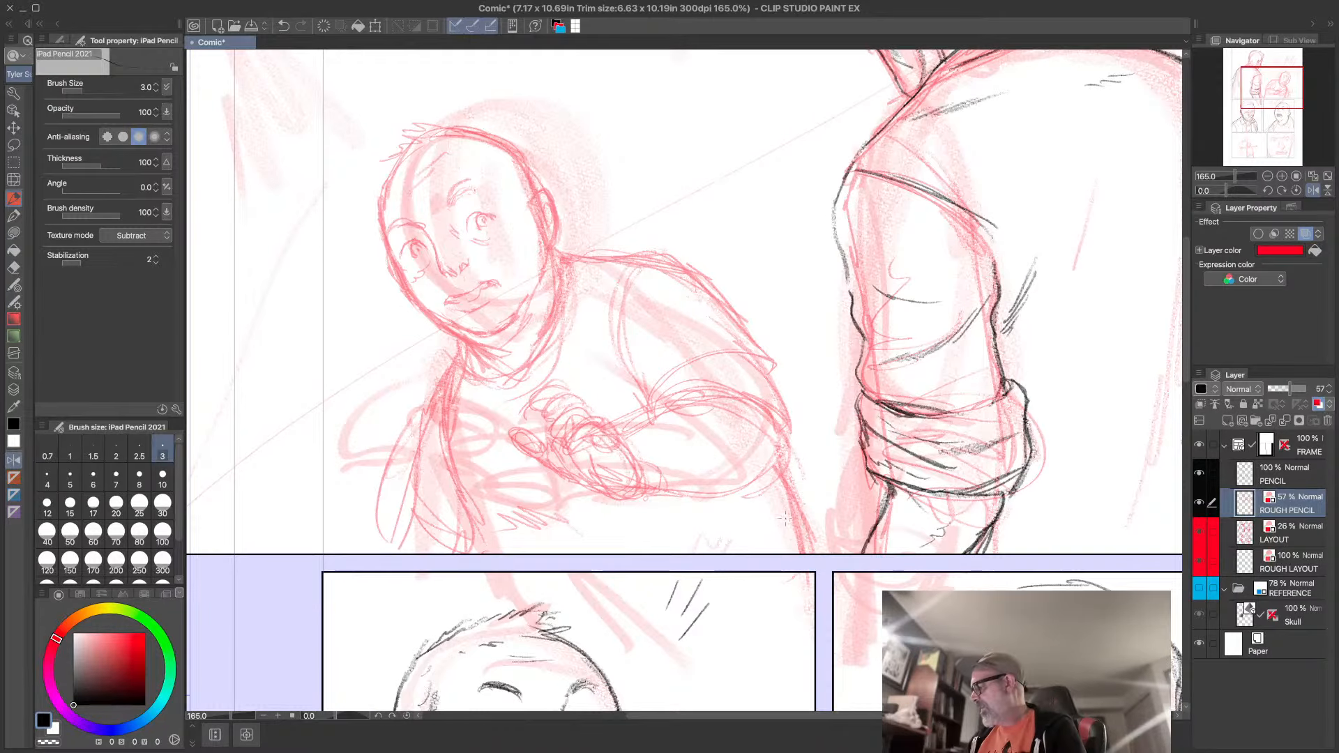
{"action": "left_click", "coordinate": [1282, 474]}
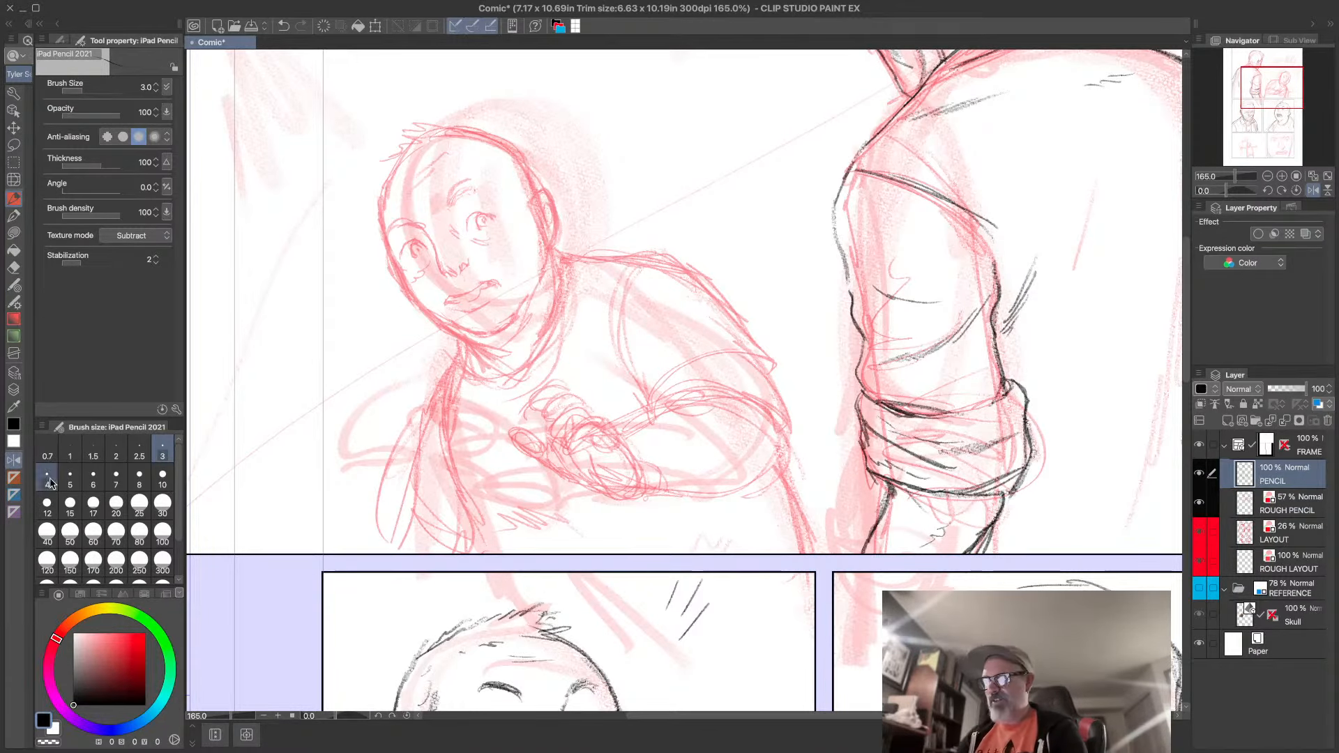
{"action": "left_click", "coordinate": [15, 462]}
{"action": "left_click_drag", "start_coordinate": [872, 407], "coordinate": [643, 481]}
{"action": "key", "text": "r"}
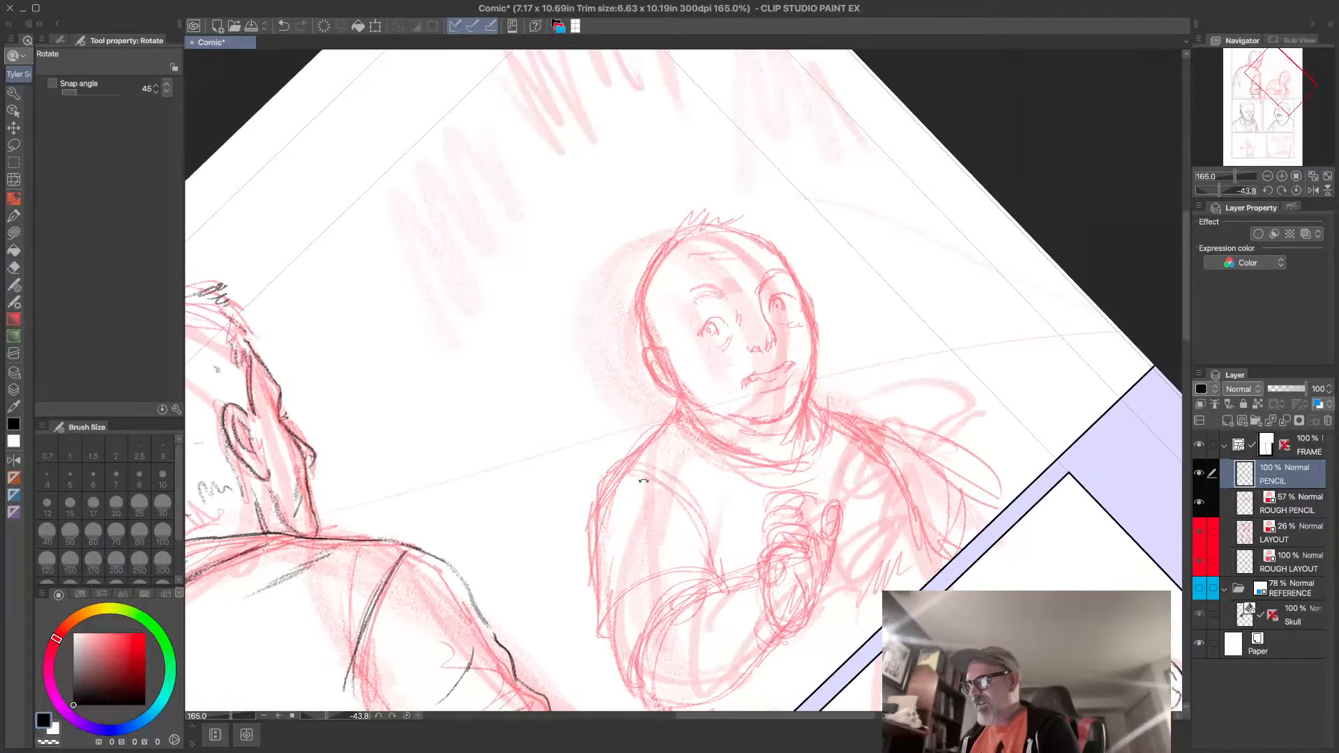
{"action": "left_click", "coordinate": [13, 198]}
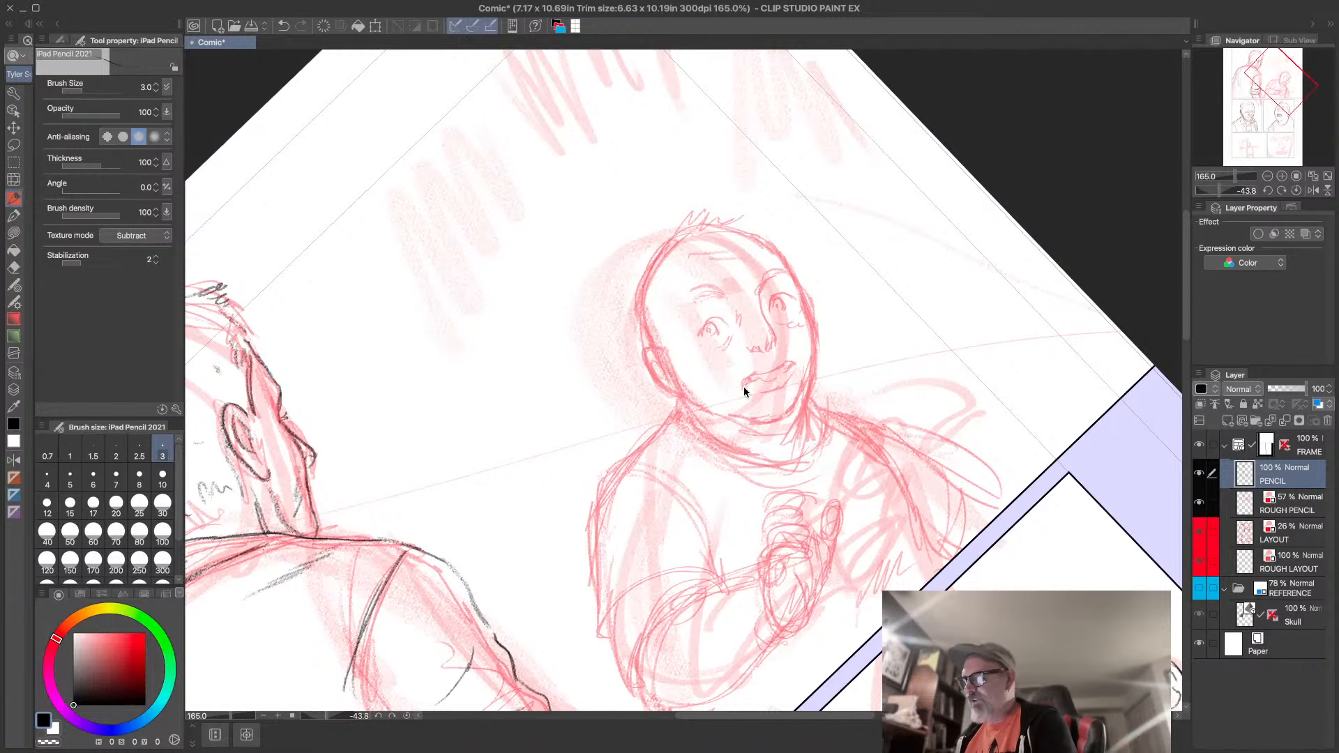
{"action": "scroll", "coordinate": [743, 386], "scroll_direction": "down", "scroll_amount": 1}
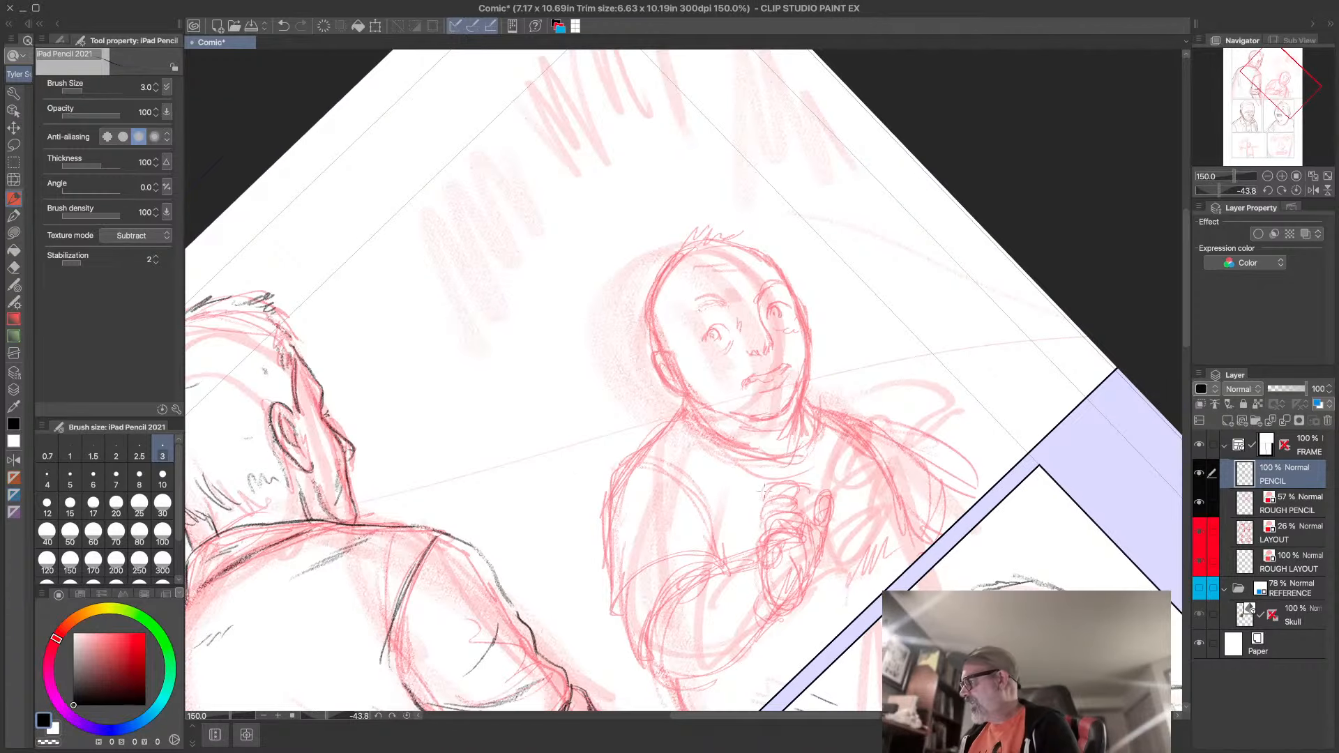
{"action": "left_click_drag", "start_coordinate": [824, 394], "coordinate": [760, 428]}
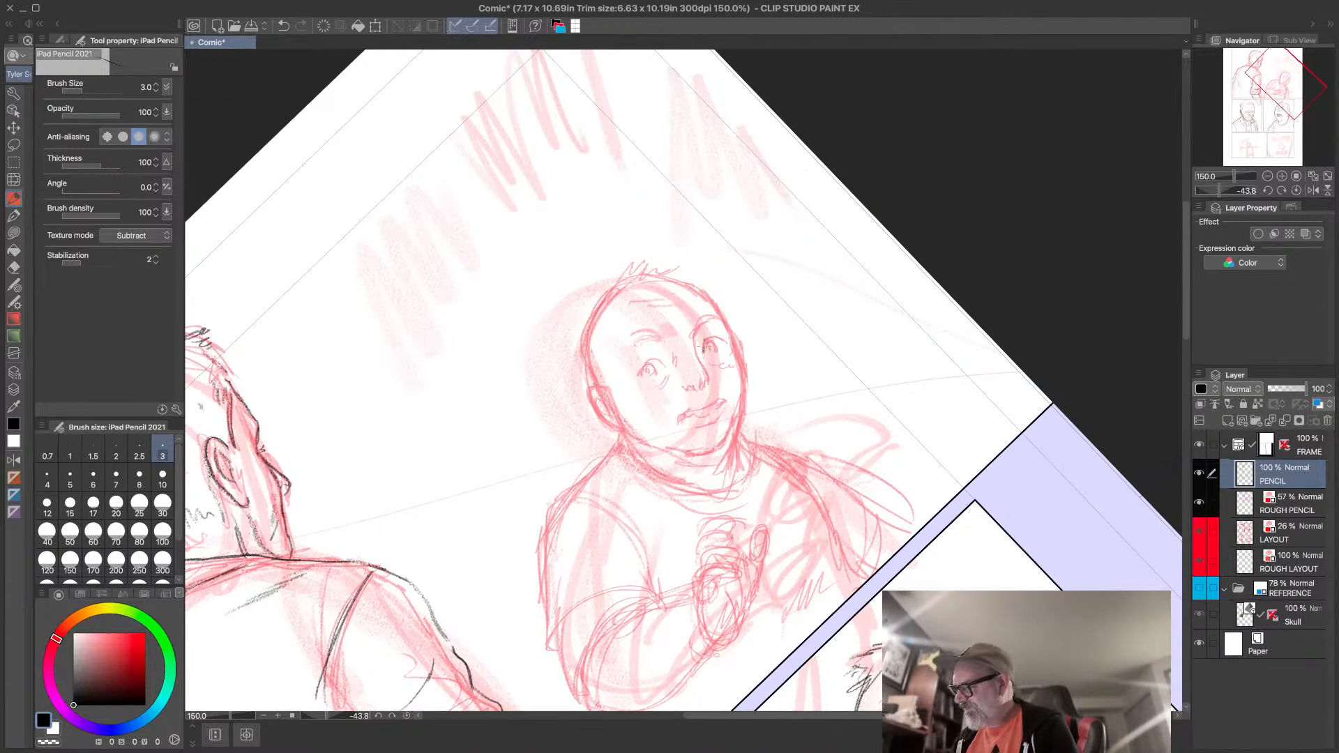
- Pencil both of the second figure's eyes with dark pupils, lids and under-eye lines over the rough
{"action": "left_click_drag", "start_coordinate": [703, 345], "coordinate": [705, 339]}
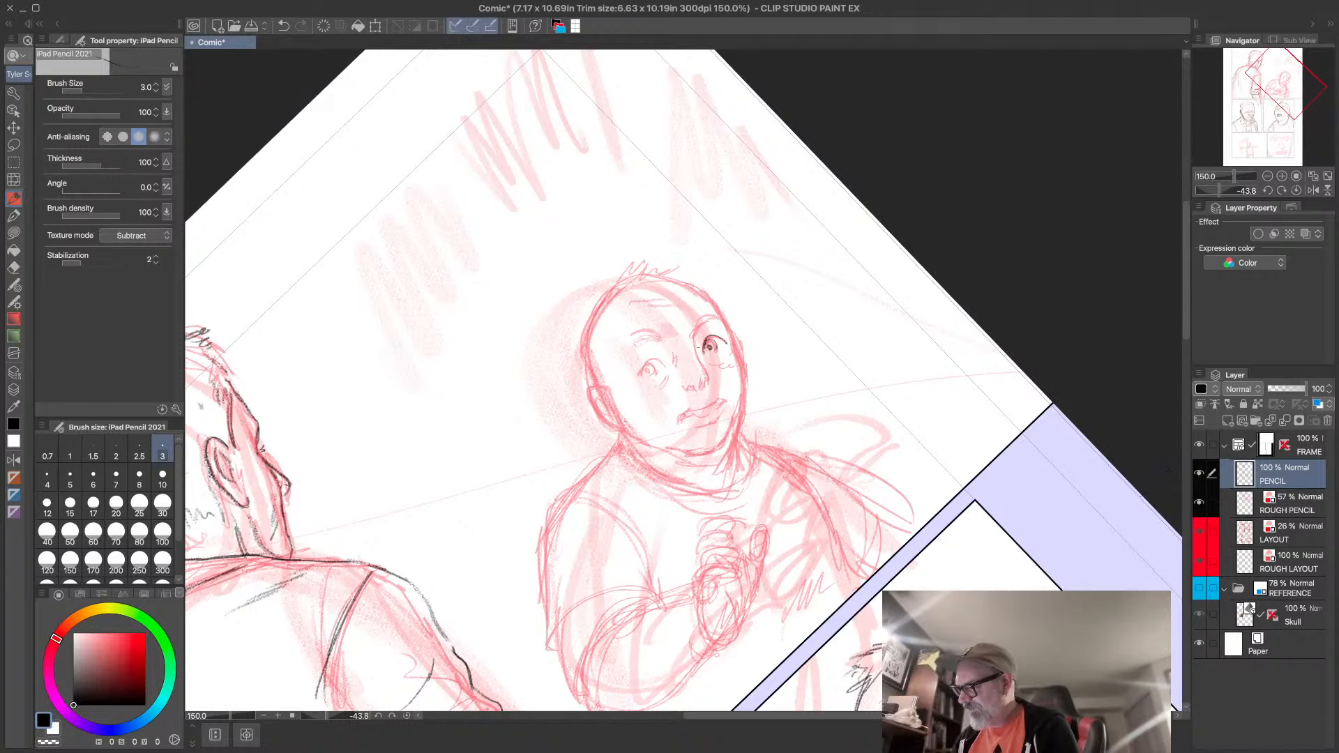
{"action": "left_click_drag", "start_coordinate": [703, 346], "coordinate": [711, 335]}
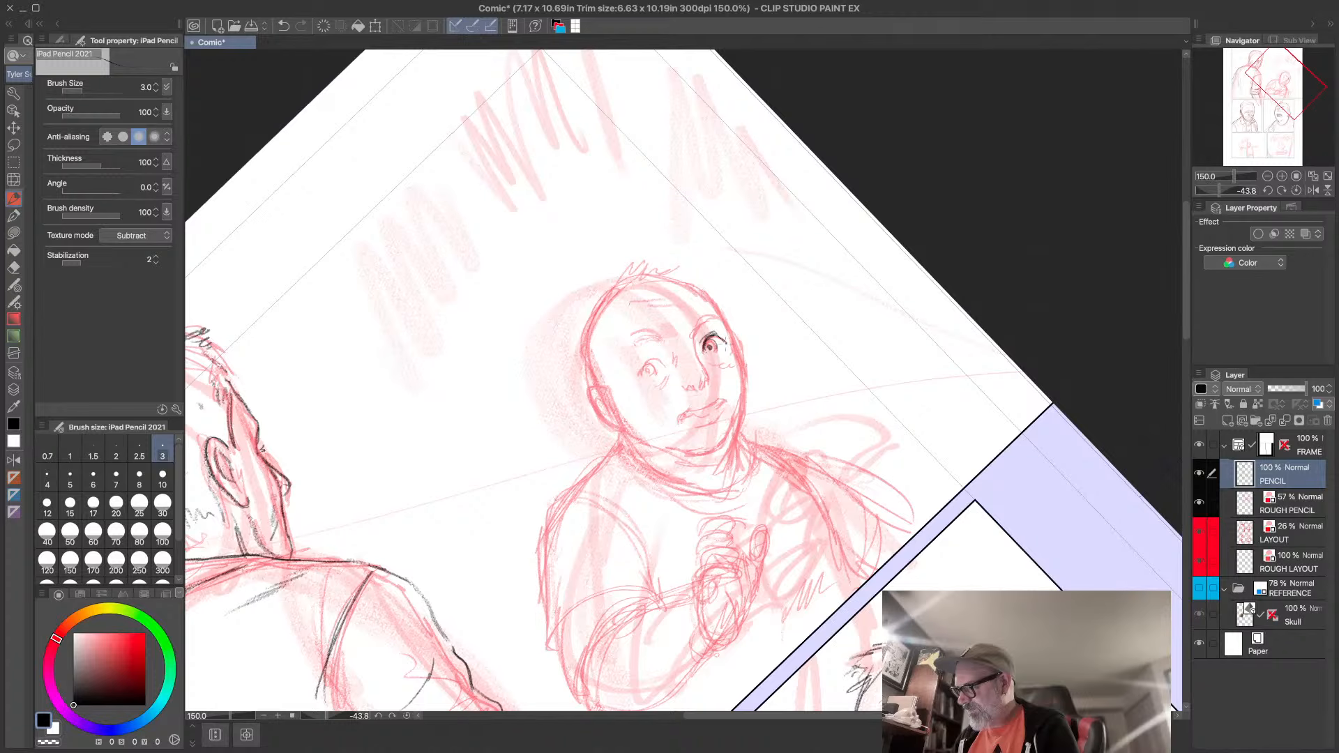
{"action": "left_click_drag", "start_coordinate": [708, 357], "coordinate": [725, 361]}
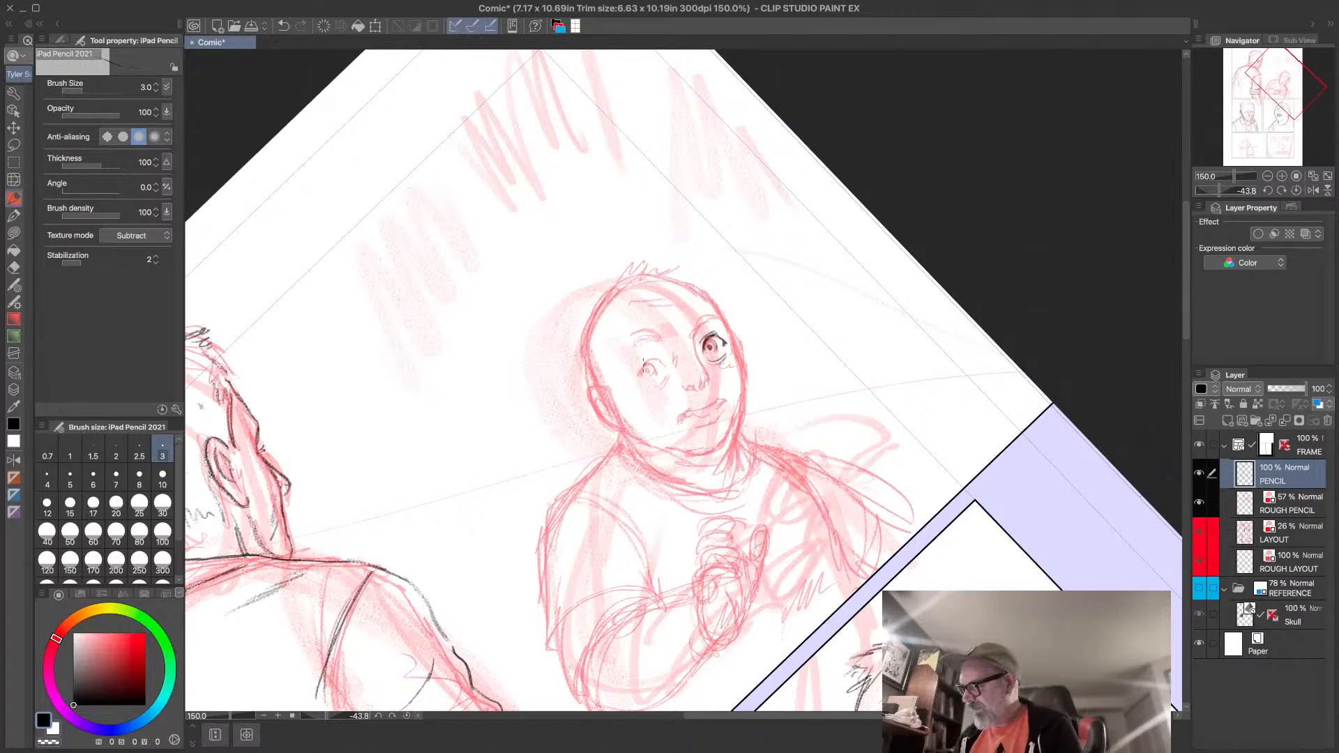
{"action": "mouse_move", "coordinate": [645, 385]}
{"action": "left_mouse_down"}
{"action": "mouse_move", "coordinate": [637, 363]}
{"action": "mouse_move", "coordinate": [658, 354]}
{"action": "left_mouse_up"}
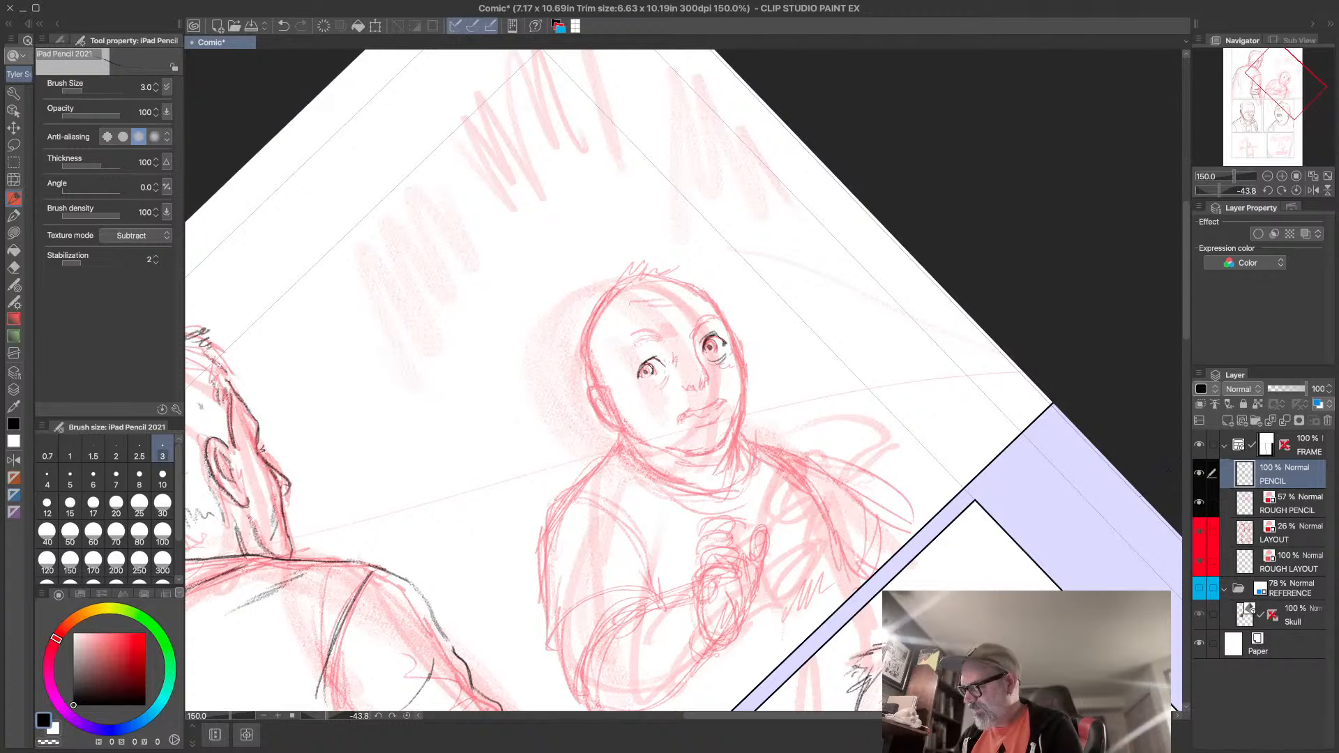
{"action": "left_click_drag", "start_coordinate": [670, 361], "coordinate": [670, 376]}
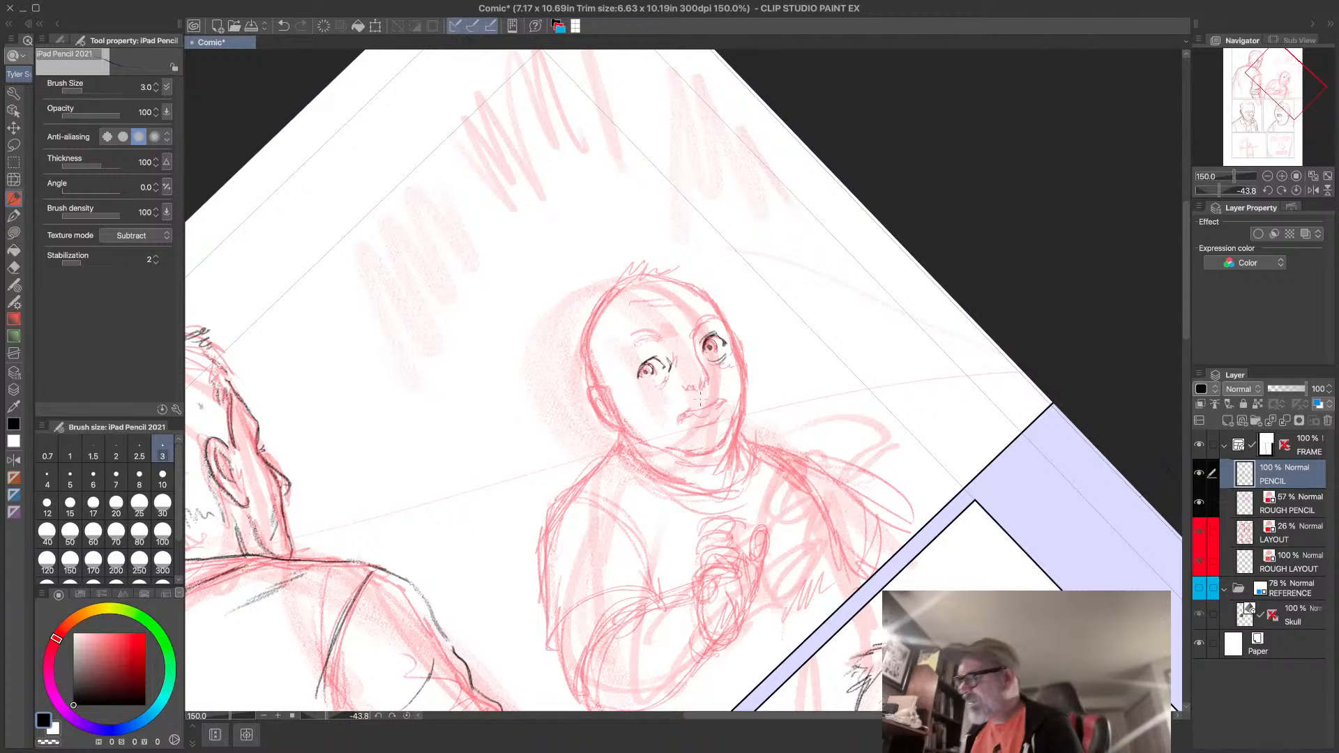
- Pencil the second figure's eyebrow, nose and mouth, plus the spiky hair and the head outline down to the chin
{"action": "left_click_drag", "start_coordinate": [625, 351], "coordinate": [665, 337]}
{"action": "mouse_move", "coordinate": [623, 353]}
{"action": "left_mouse_down"}
{"action": "mouse_move", "coordinate": [641, 338]}
{"action": "mouse_move", "coordinate": [686, 346]}
{"action": "mouse_move", "coordinate": [708, 377]}
{"action": "left_mouse_up"}
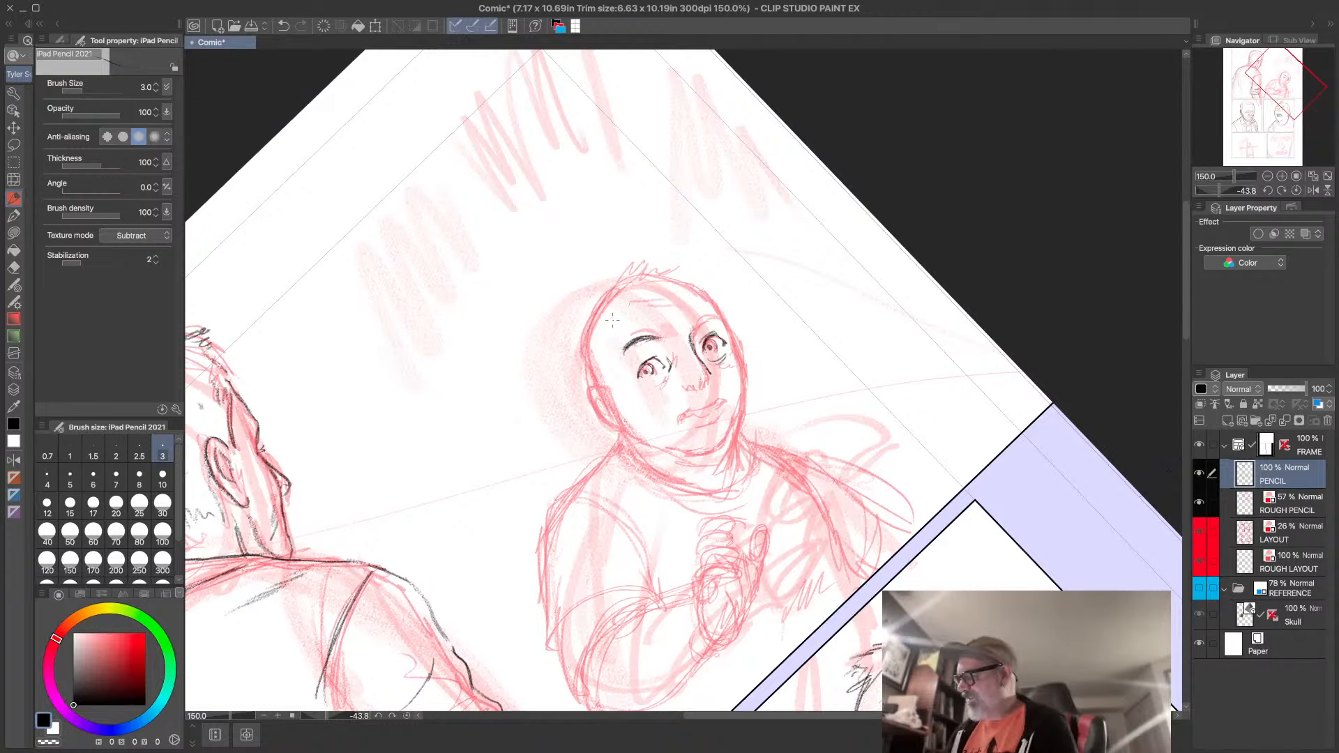
{"action": "mouse_move", "coordinate": [587, 370]}
{"action": "left_mouse_down"}
{"action": "mouse_move", "coordinate": [620, 279]}
{"action": "mouse_move", "coordinate": [642, 263]}
{"action": "mouse_move", "coordinate": [694, 266]}
{"action": "mouse_move", "coordinate": [743, 356]}
{"action": "mouse_move", "coordinate": [735, 422]}
{"action": "mouse_move", "coordinate": [745, 403]}
{"action": "mouse_move", "coordinate": [733, 459]}
{"action": "mouse_move", "coordinate": [688, 452]}
{"action": "mouse_move", "coordinate": [726, 441]}
{"action": "left_mouse_up"}
{"action": "left_click_drag", "start_coordinate": [732, 431], "coordinate": [705, 451]}
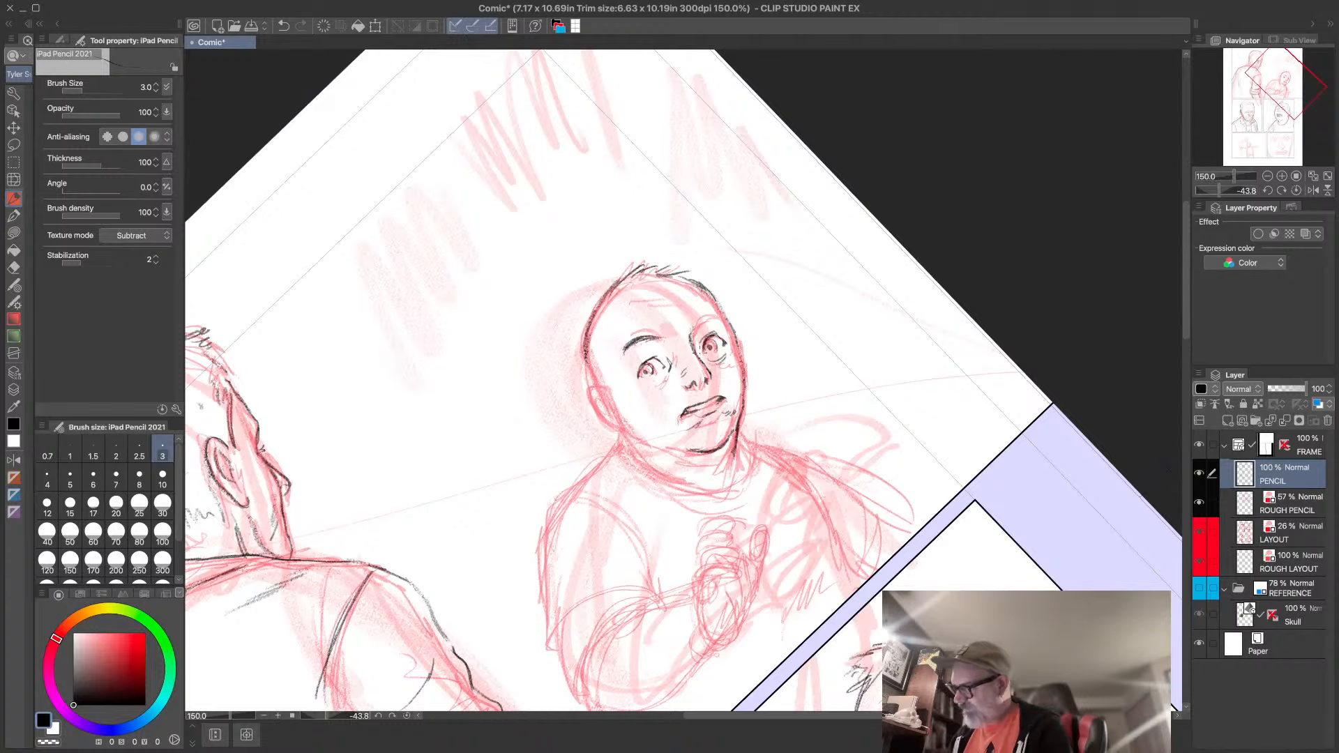
- Pencil the second figure's ear, rear jawline, neck and curved shirt collar
{"action": "mouse_move", "coordinate": [589, 374]}
{"action": "left_mouse_down"}
{"action": "mouse_move", "coordinate": [592, 411]}
{"action": "mouse_move", "coordinate": [616, 427]}
{"action": "left_mouse_up"}
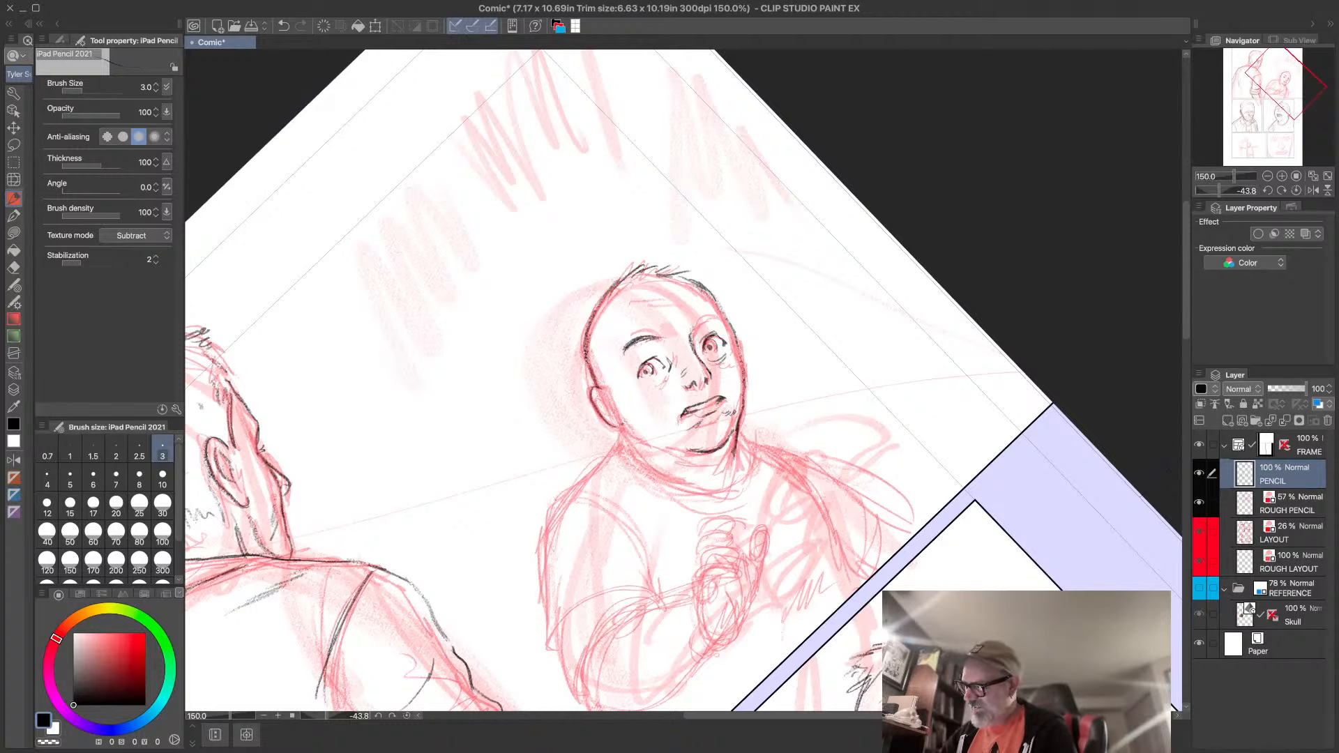
{"action": "left_click_drag", "start_coordinate": [606, 404], "coordinate": [649, 446]}
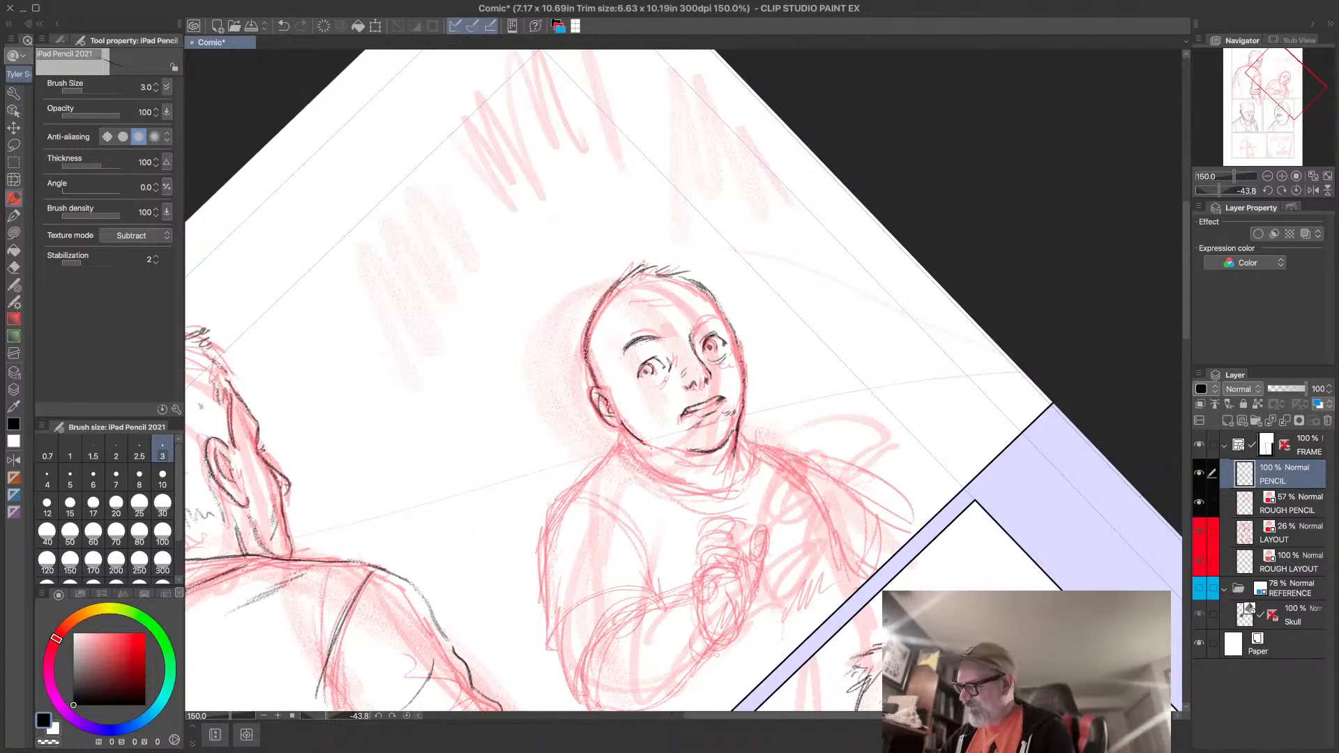
{"action": "left_click_drag", "start_coordinate": [735, 447], "coordinate": [730, 474]}
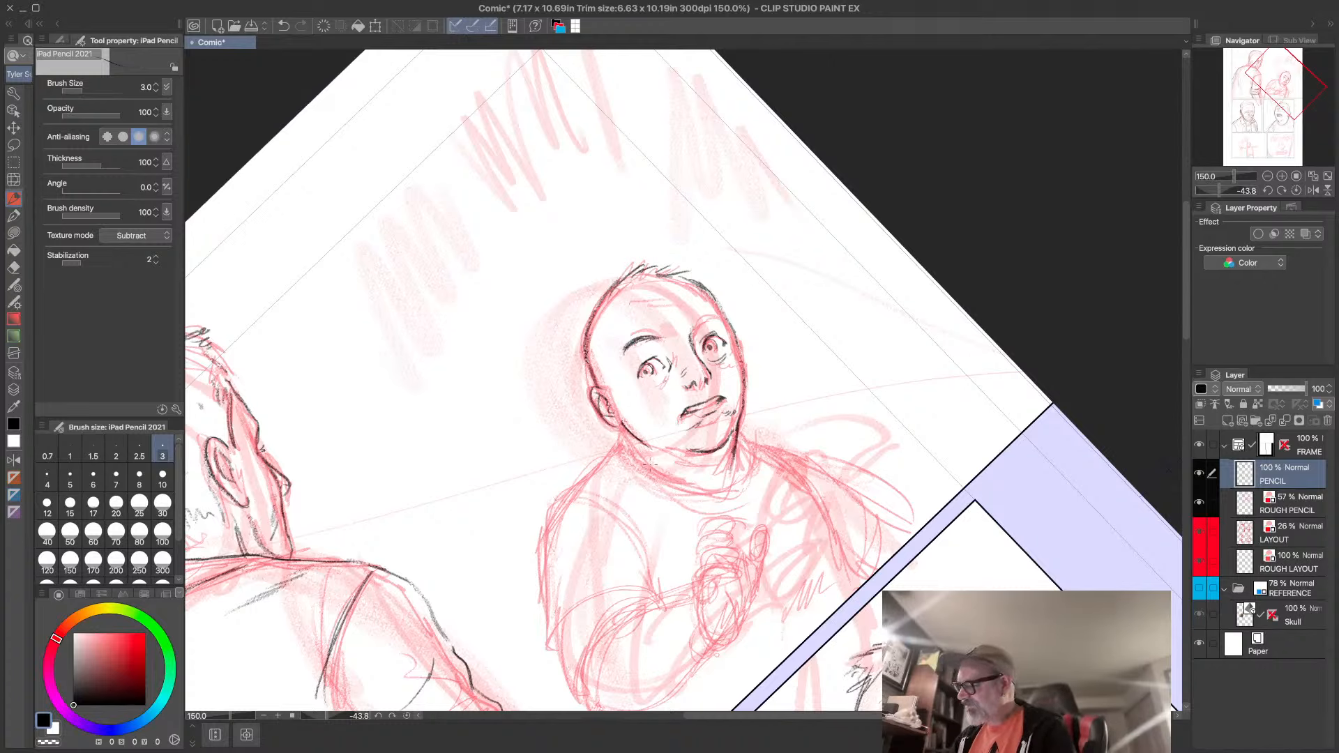
{"action": "mouse_move", "coordinate": [623, 428]}
{"action": "left_mouse_down"}
{"action": "mouse_move", "coordinate": [665, 477]}
{"action": "mouse_move", "coordinate": [738, 466]}
{"action": "mouse_move", "coordinate": [706, 493]}
{"action": "mouse_move", "coordinate": [745, 452]}
{"action": "left_mouse_up"}
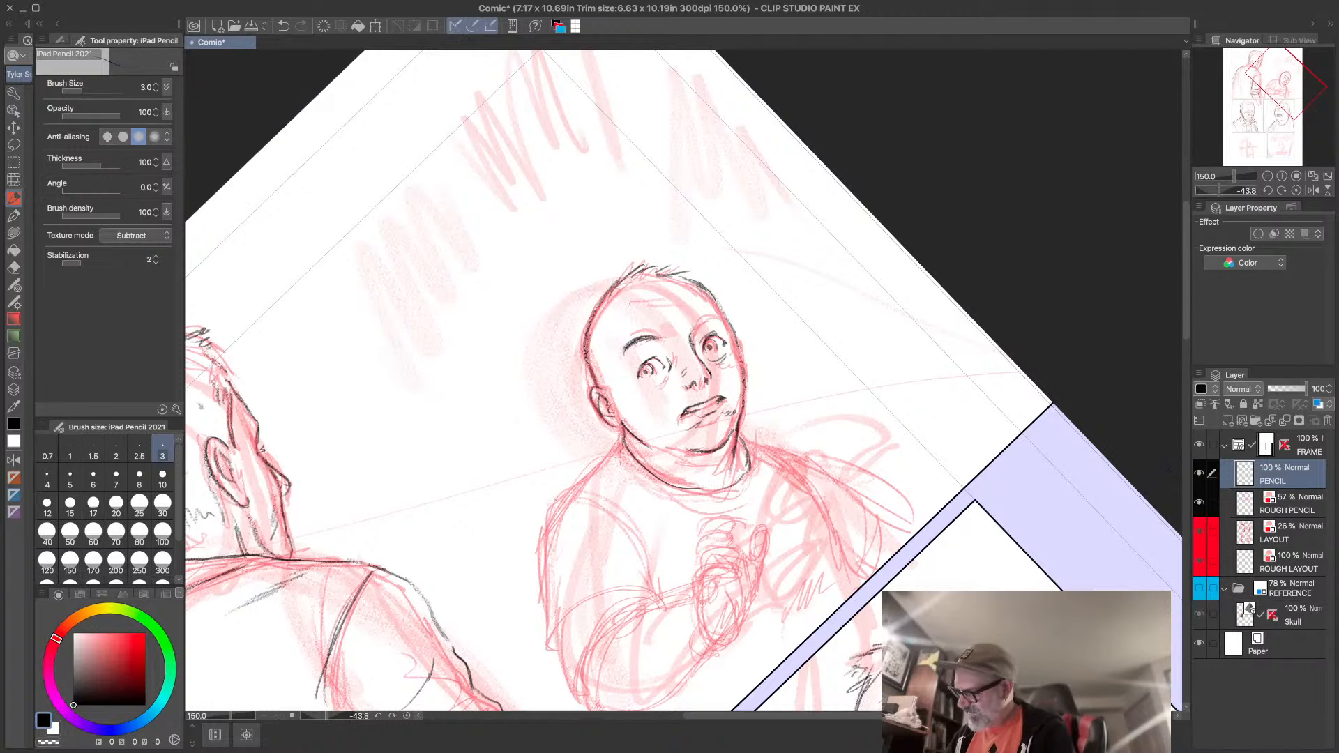
{"action": "mouse_move", "coordinate": [629, 449]}
{"action": "left_mouse_down"}
{"action": "mouse_move", "coordinate": [668, 496]}
{"action": "mouse_move", "coordinate": [751, 482]}
{"action": "mouse_move", "coordinate": [753, 460]}
{"action": "left_mouse_up"}
- Pencil the second figure's near shoulder, the outer edge of the upper sleeve and the armhole seam
{"action": "mouse_move", "coordinate": [617, 444]}
{"action": "left_mouse_down"}
{"action": "mouse_move", "coordinate": [555, 499]}
{"action": "mouse_move", "coordinate": [546, 633]}
{"action": "left_mouse_up"}
{"action": "left_click_drag", "start_coordinate": [550, 531], "coordinate": [540, 617]}
{"action": "left_click_drag", "start_coordinate": [584, 481], "coordinate": [545, 533]}
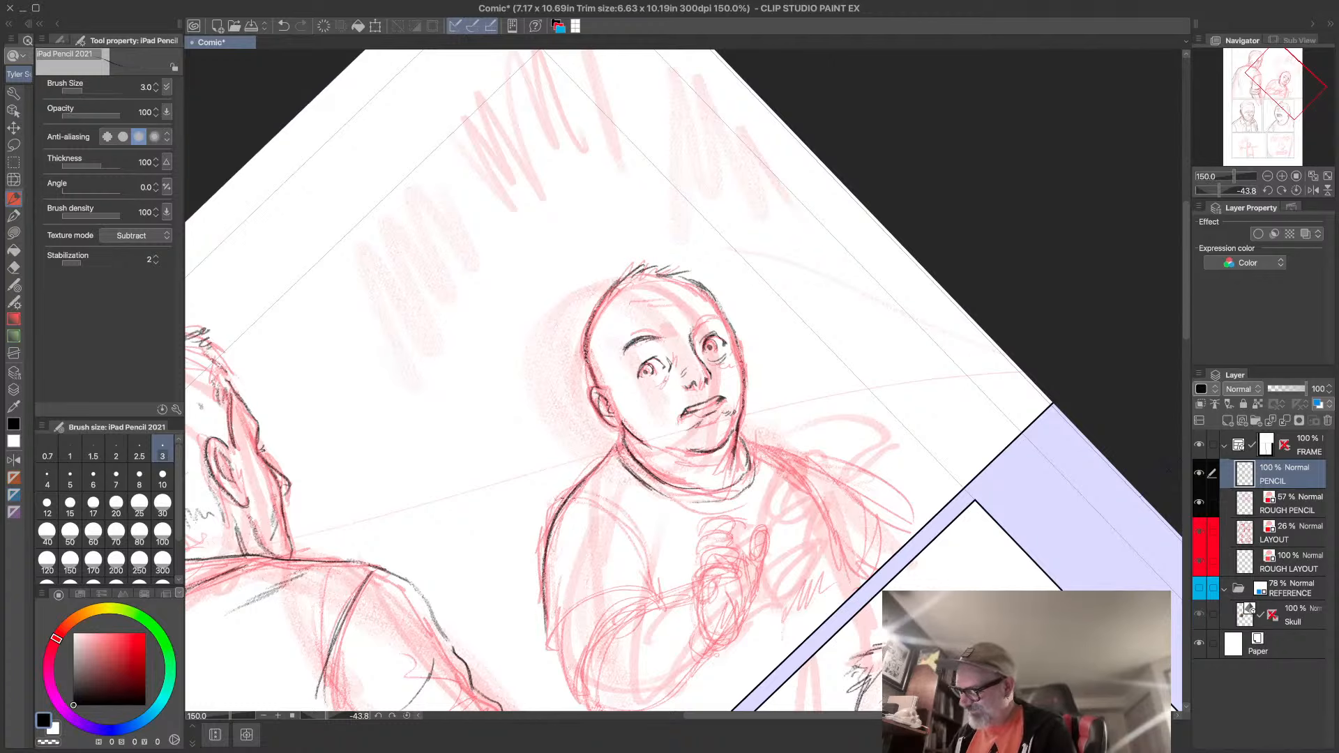
{"action": "mouse_move", "coordinate": [616, 444]}
{"action": "left_mouse_down"}
{"action": "mouse_move", "coordinate": [569, 502]}
{"action": "mouse_move", "coordinate": [634, 528]}
{"action": "mouse_move", "coordinate": [659, 587]}
{"action": "left_mouse_up"}
{"action": "left_click_drag", "start_coordinate": [620, 533], "coordinate": [656, 577]}
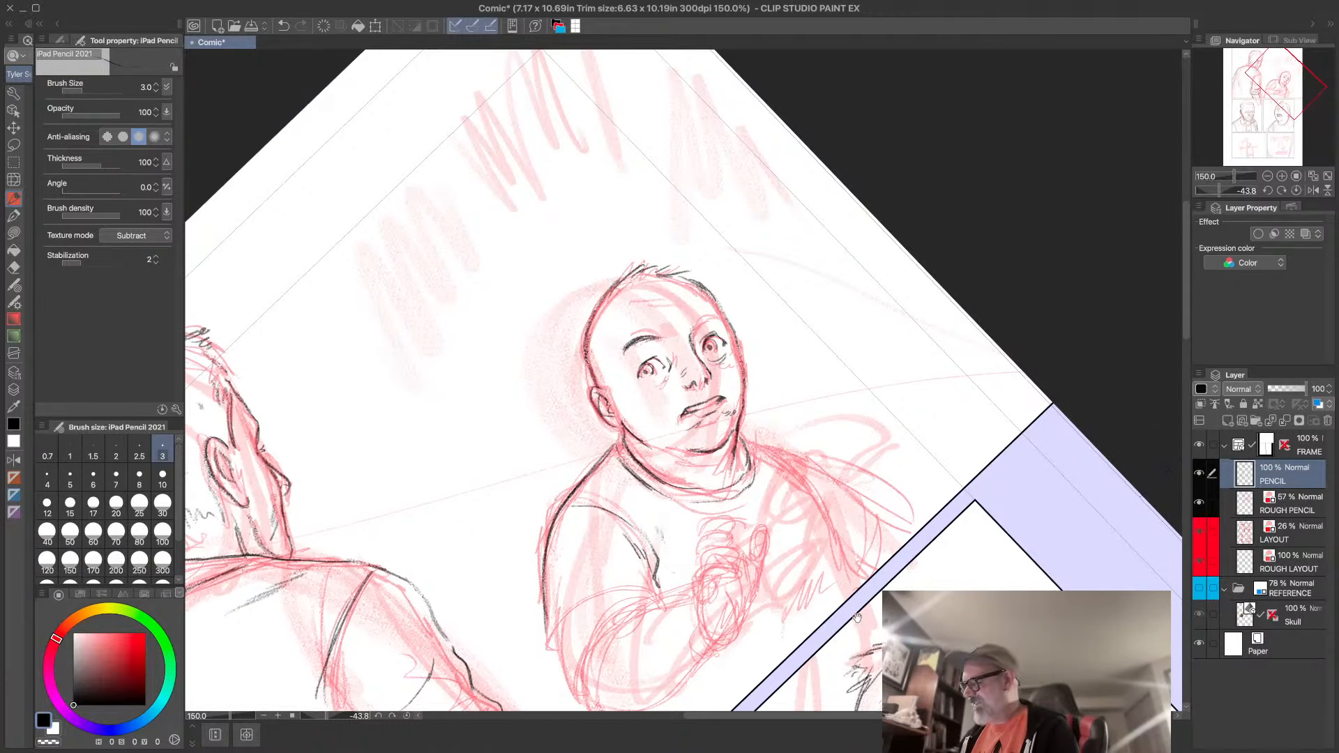
- Pencil the curved hem of the second figure's near sleeve and darken its outer corner
{"action": "left_click_drag", "start_coordinate": [637, 675], "coordinate": [547, 497]}
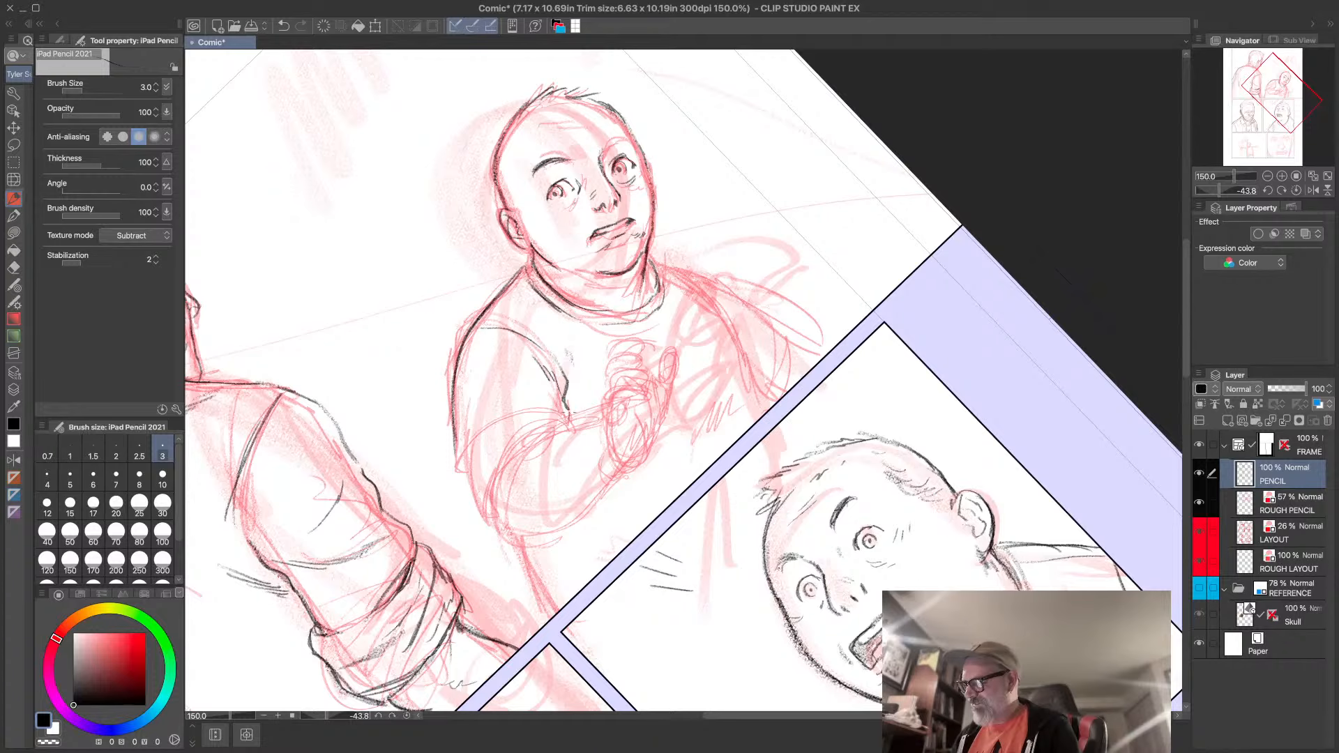
{"action": "mouse_move", "coordinate": [569, 421]}
{"action": "left_mouse_down"}
{"action": "mouse_move", "coordinate": [537, 415]}
{"action": "mouse_move", "coordinate": [467, 490]}
{"action": "left_mouse_up"}
{"action": "left_click_drag", "start_coordinate": [470, 446], "coordinate": [464, 485]}
{"action": "left_click_drag", "start_coordinate": [474, 446], "coordinate": [466, 475]}
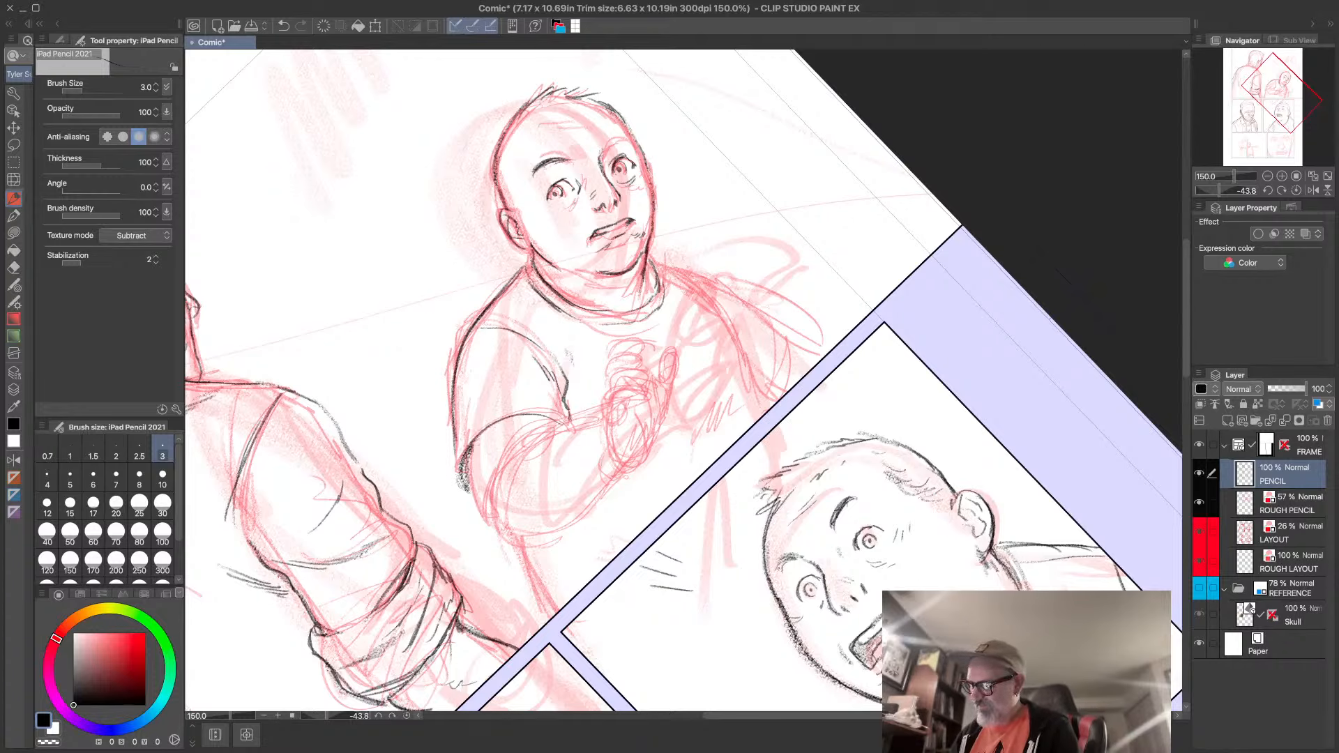
{"action": "left_click_drag", "start_coordinate": [511, 417], "coordinate": [462, 461]}
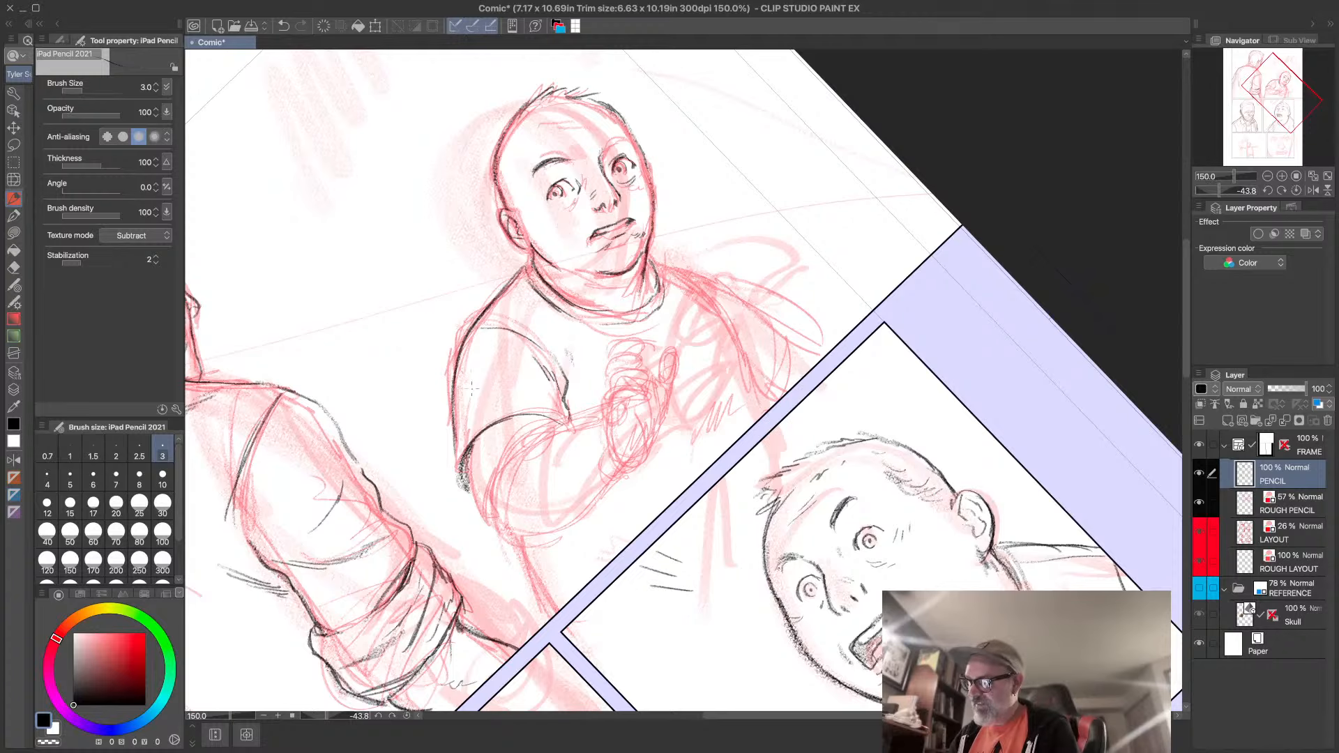
- Add light fold strokes to the second figure's near sleeve and reset the canvas rotation to upright
{"action": "left_click_drag", "start_coordinate": [473, 389], "coordinate": [457, 428]}
{"action": "left_click_drag", "start_coordinate": [467, 420], "coordinate": [452, 447]}
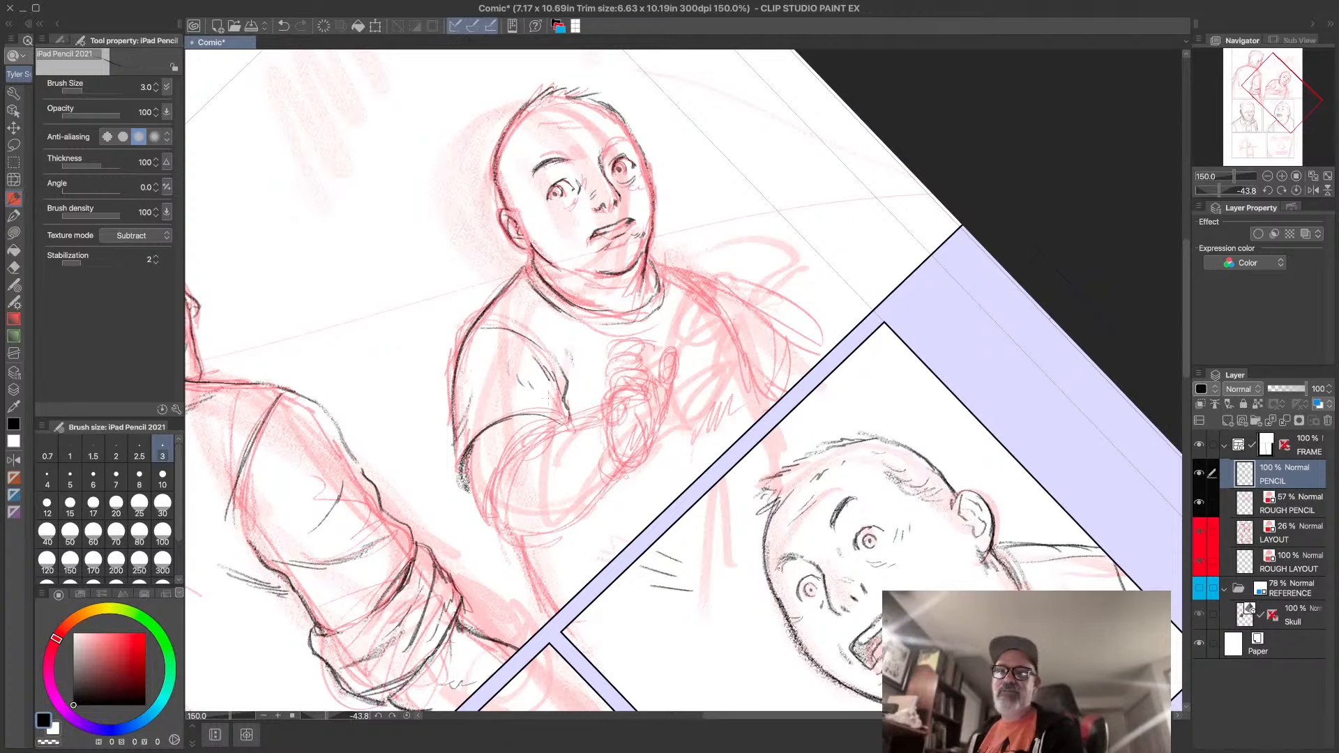
{"action": "scroll", "coordinate": [548, 398], "scroll_direction": "up", "scroll_amount": 10}
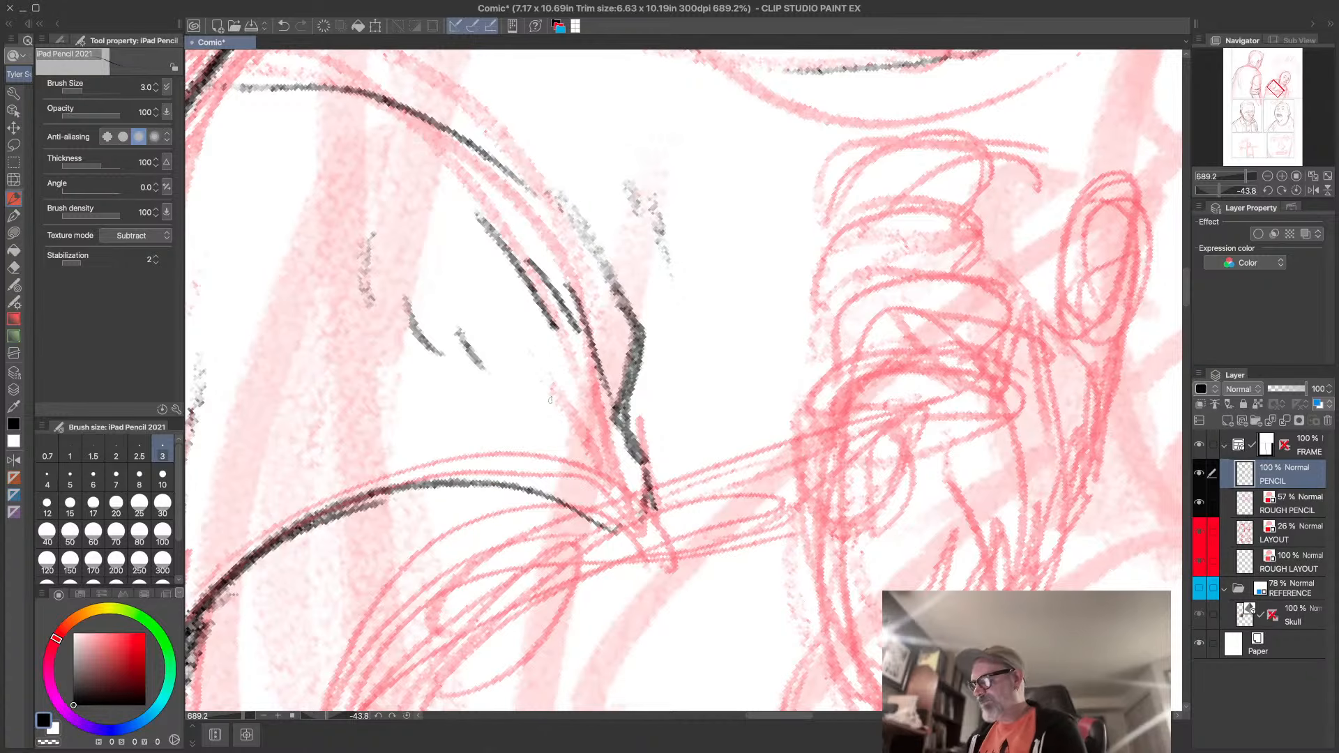
{"action": "key", "text": "ctrl+0"}
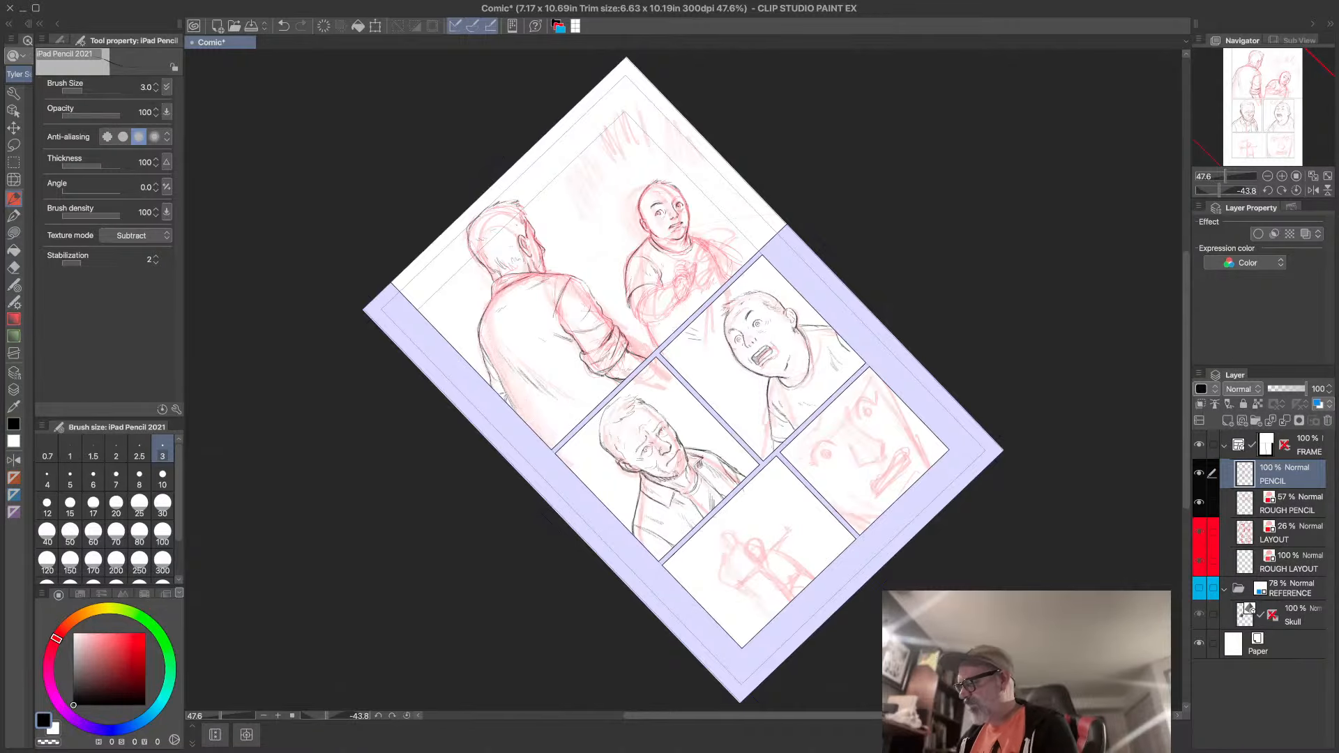
{"action": "left_click", "coordinate": [408, 716]}
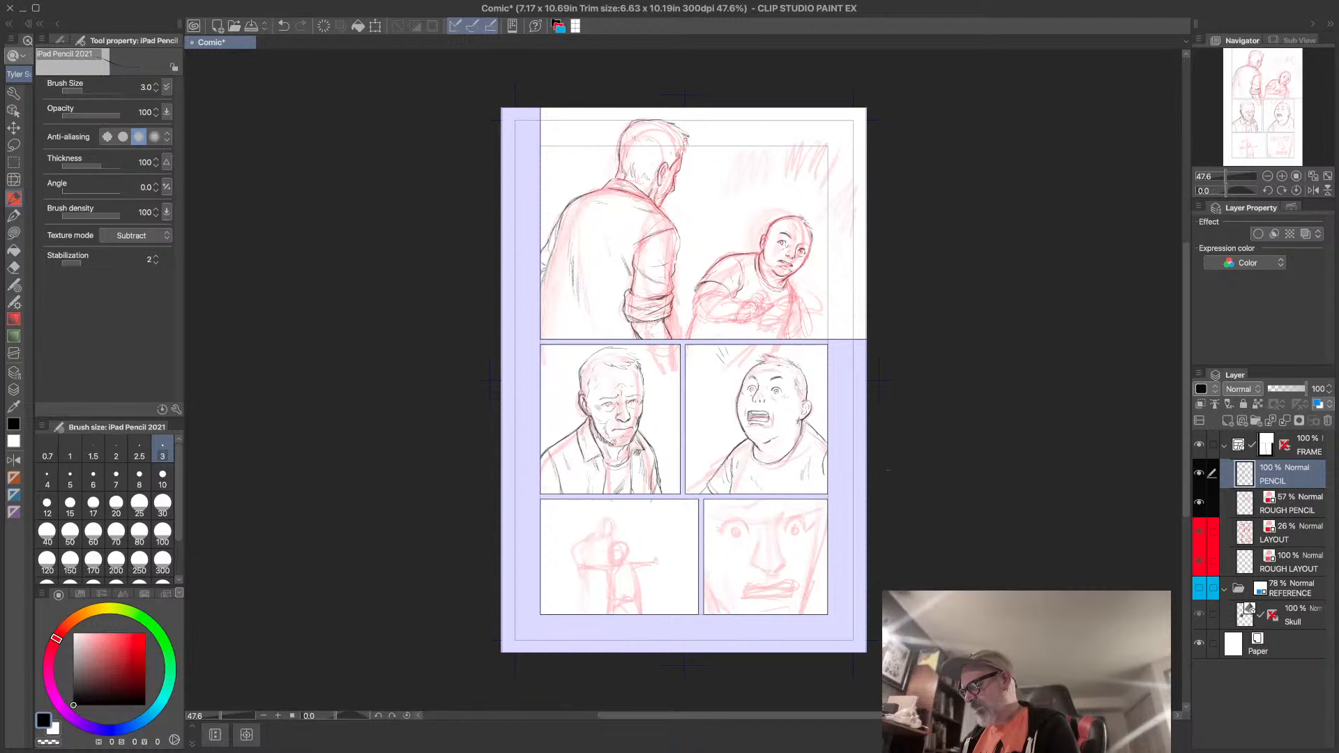
{"action": "key", "text": "ctrl+plus"}
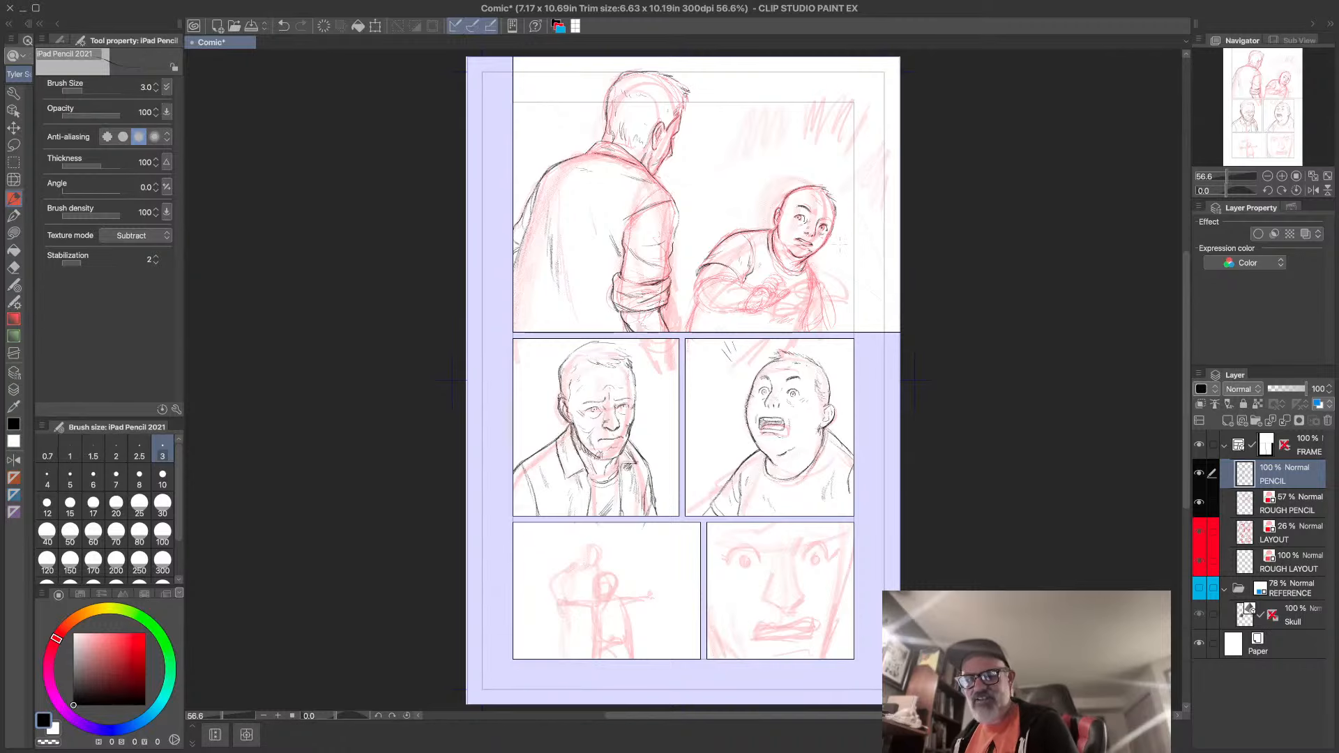
- Hide the ROUGH PENCIL and LAYOUT layers to isolate the second figure's final pencils
{"action": "key", "text": "super+plus"}
{"action": "key", "text": "super+plus"}
{"action": "key", "text": "super+plus"}
{"action": "left_click_drag", "start_coordinate": [862, 286], "coordinate": [854, 360]}
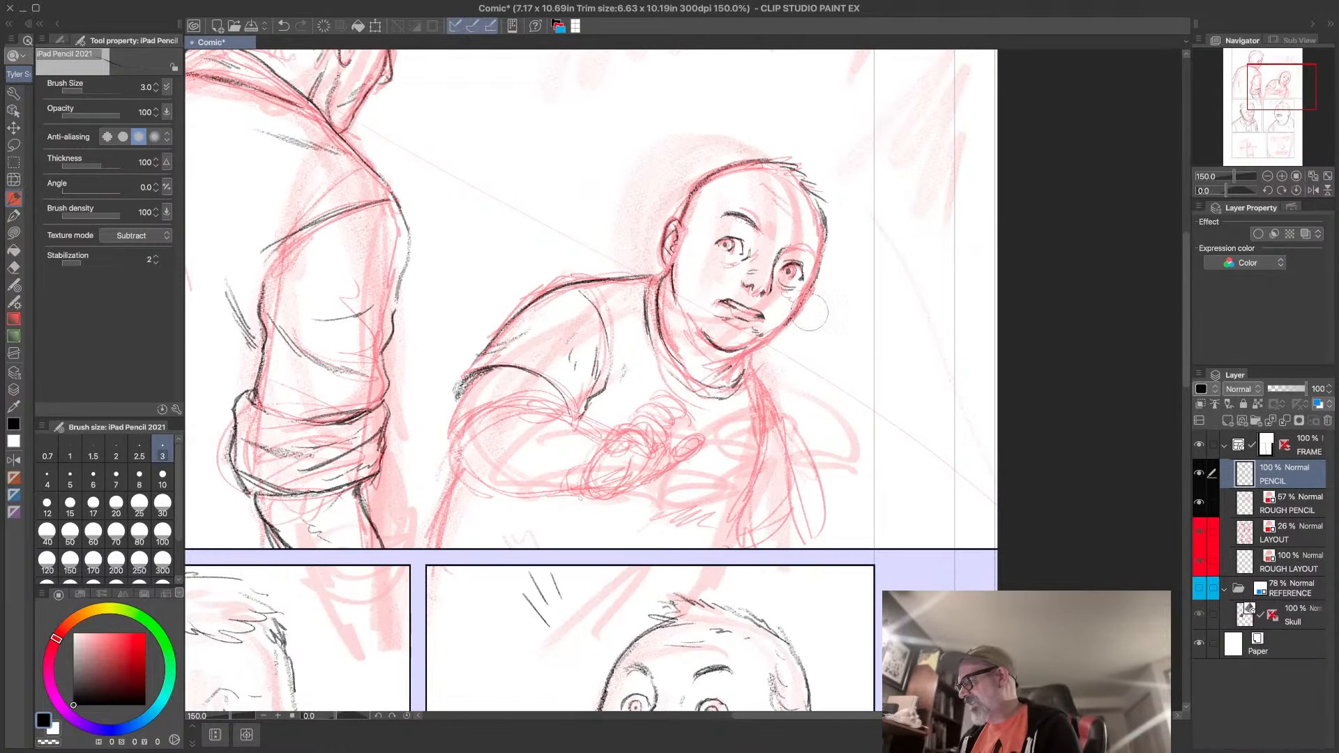
{"action": "left_click", "coordinate": [1198, 502]}
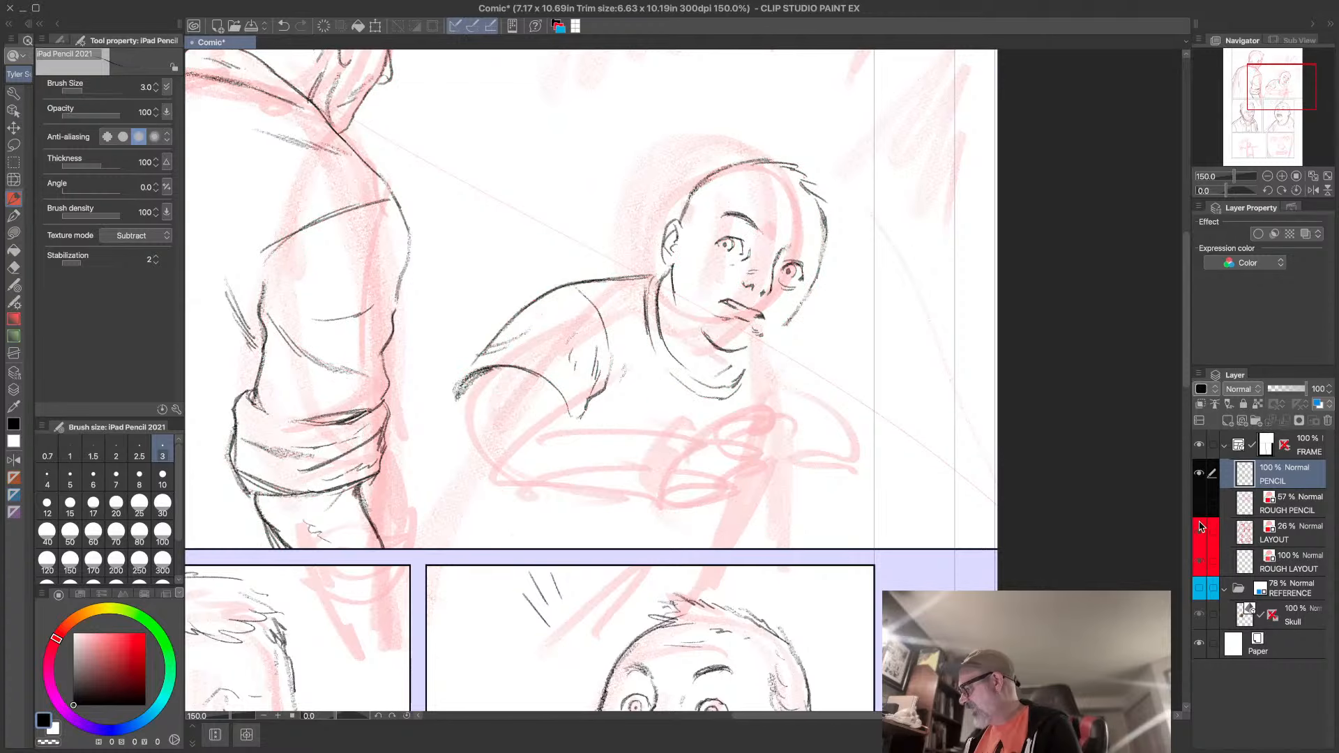
{"action": "left_click", "coordinate": [1199, 533]}
- Pencil the second figure's far cheek and jawline and reinforce the end of the collar below the chin
{"action": "mouse_move", "coordinate": [743, 356]}
{"action": "left_mouse_down"}
{"action": "mouse_move", "coordinate": [818, 286]}
{"action": "mouse_move", "coordinate": [830, 232]}
{"action": "left_mouse_up"}
{"action": "mouse_move", "coordinate": [764, 344]}
{"action": "left_mouse_down"}
{"action": "mouse_move", "coordinate": [720, 374]}
{"action": "mouse_move", "coordinate": [733, 363]}
{"action": "mouse_move", "coordinate": [698, 365]}
{"action": "mouse_move", "coordinate": [742, 376]}
{"action": "left_mouse_up"}
{"action": "left_click_drag", "start_coordinate": [819, 253], "coordinate": [810, 279]}
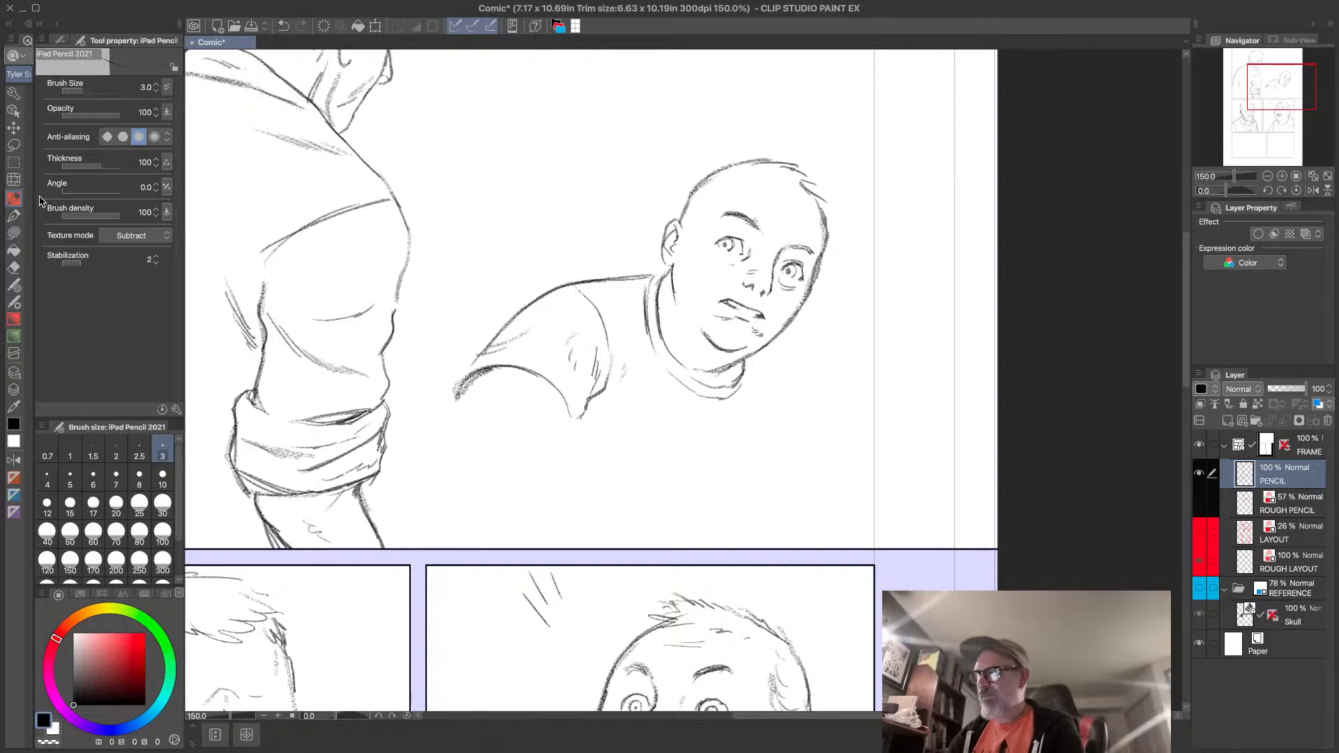
- Lasso the second figure's eye nearest the ear, rotate it 4 degrees with Scale/Rotate and clear the selection
{"action": "left_click", "coordinate": [13, 144]}
{"action": "mouse_move", "coordinate": [764, 232]}
{"action": "left_mouse_down"}
{"action": "mouse_move", "coordinate": [728, 269]}
{"action": "mouse_move", "coordinate": [709, 236]}
{"action": "mouse_move", "coordinate": [729, 219]}
{"action": "mouse_move", "coordinate": [750, 244]}
{"action": "mouse_move", "coordinate": [769, 213]}
{"action": "mouse_move", "coordinate": [747, 237]}
{"action": "left_mouse_up"}
{"action": "key", "text": "ctrl+t"}
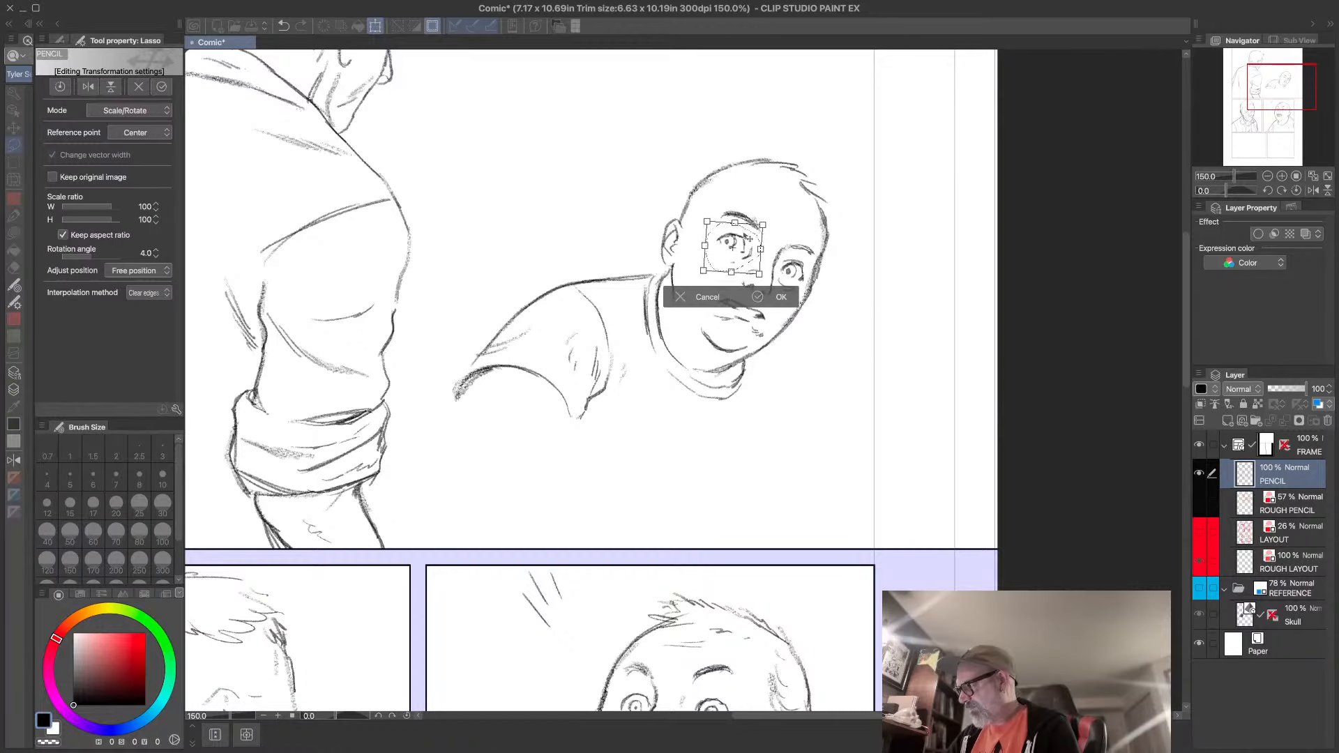
{"action": "left_click", "coordinate": [781, 298]}
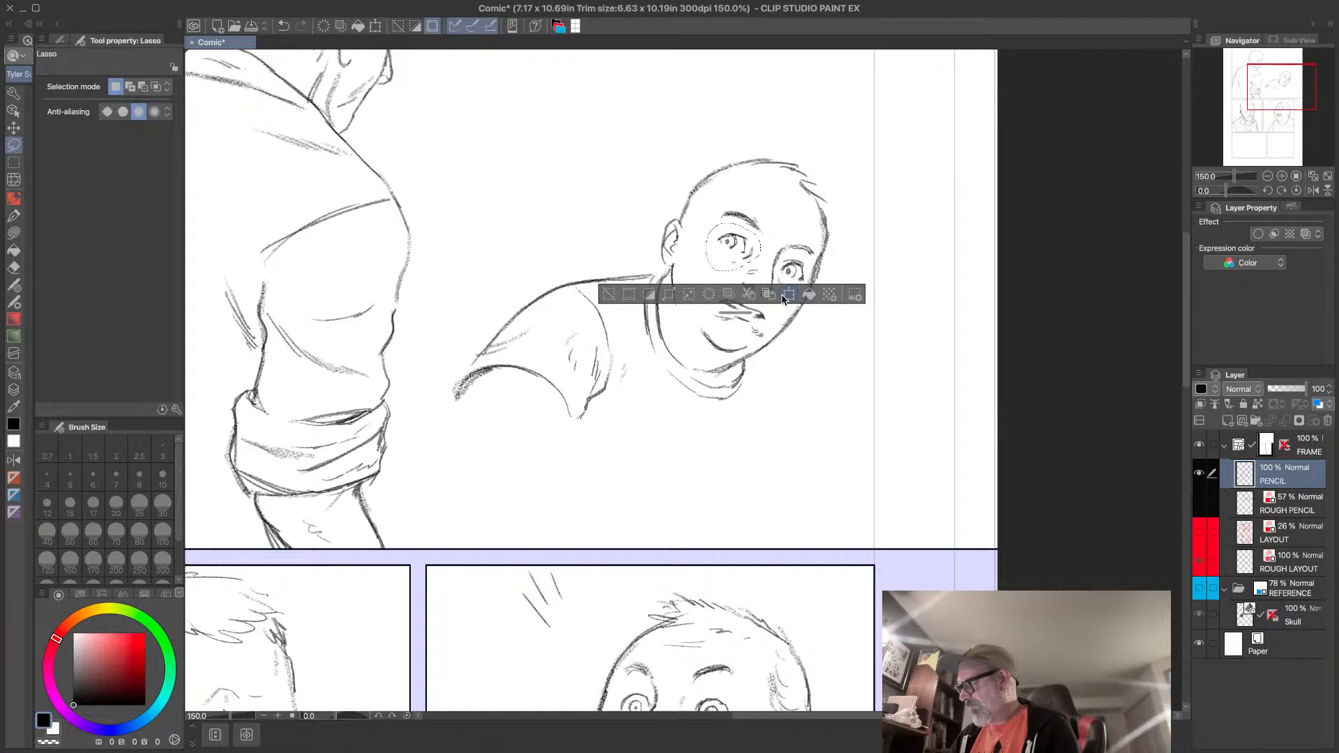
{"action": "left_click", "coordinate": [609, 295]}
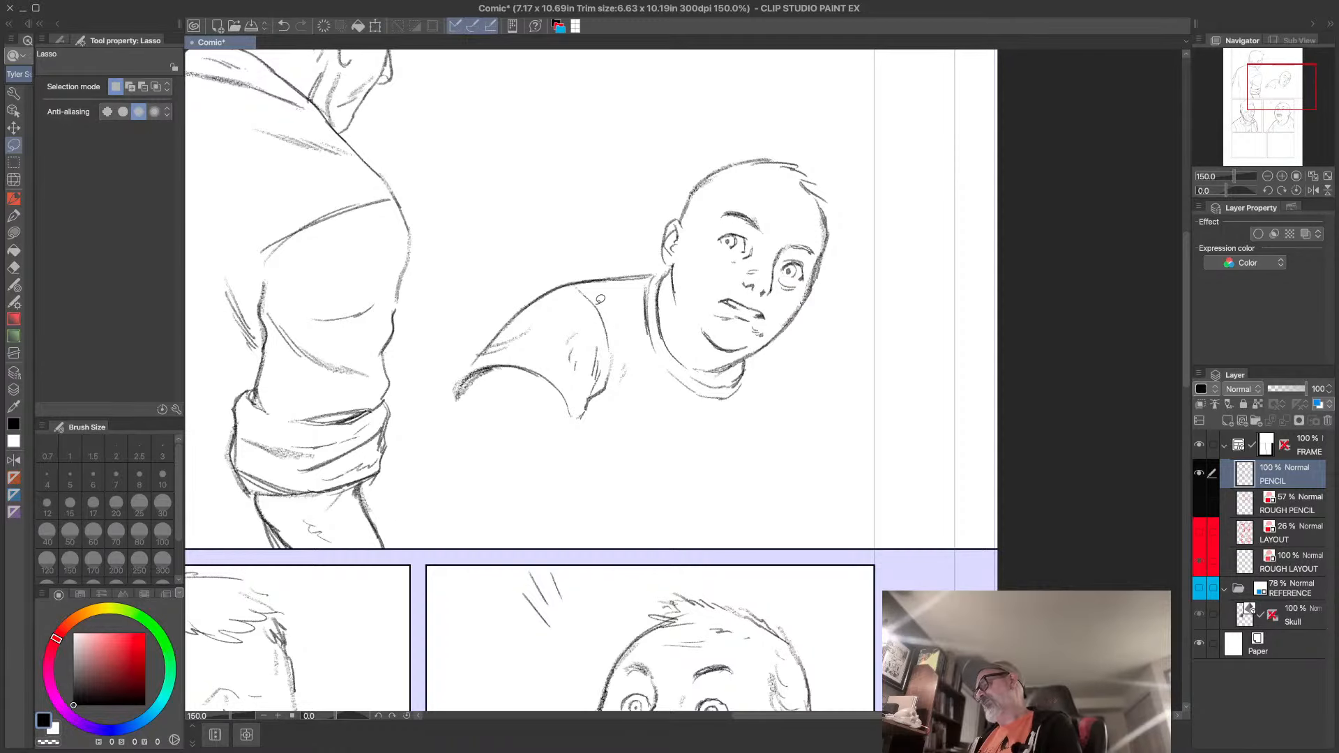
- Mirror the canvas view, then lasso and transform the second figure's far eye and clear the selection
{"action": "left_click", "coordinate": [15, 463]}
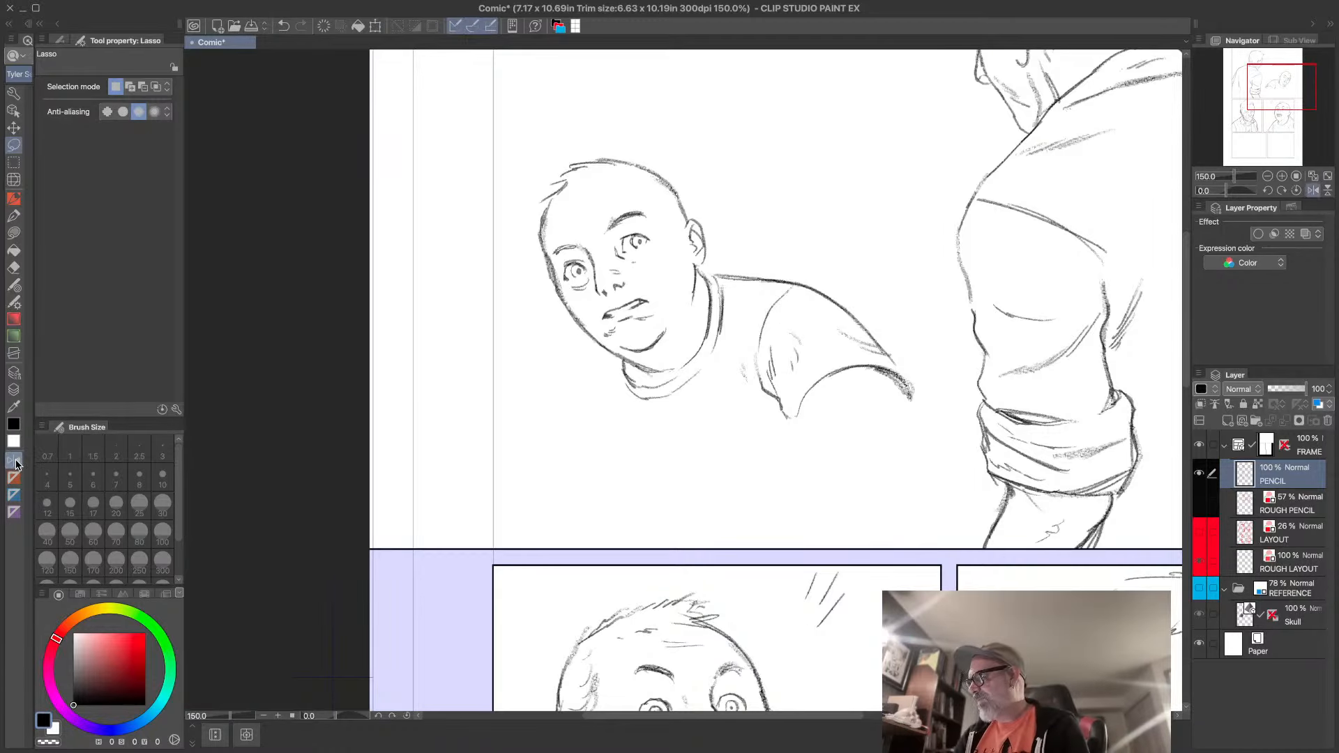
{"action": "left_click", "coordinate": [15, 463]}
{"action": "left_click", "coordinate": [16, 464]}
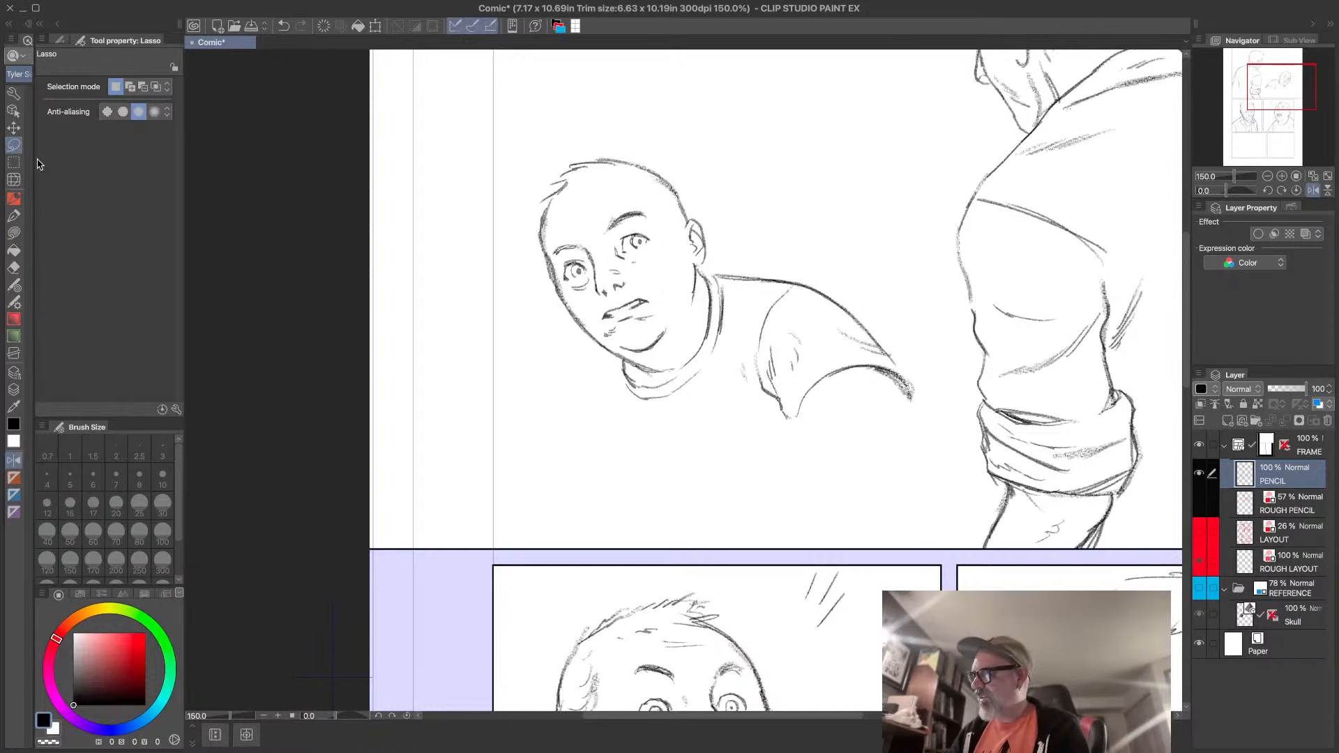
{"action": "mouse_move", "coordinate": [594, 286]}
{"action": "left_mouse_down"}
{"action": "mouse_move", "coordinate": [592, 260]}
{"action": "mouse_move", "coordinate": [570, 251]}
{"action": "mouse_move", "coordinate": [560, 279]}
{"action": "mouse_move", "coordinate": [606, 290]}
{"action": "mouse_move", "coordinate": [583, 285]}
{"action": "left_mouse_up"}
{"action": "left_click", "coordinate": [634, 319]}
{"action": "left_click", "coordinate": [621, 322]}
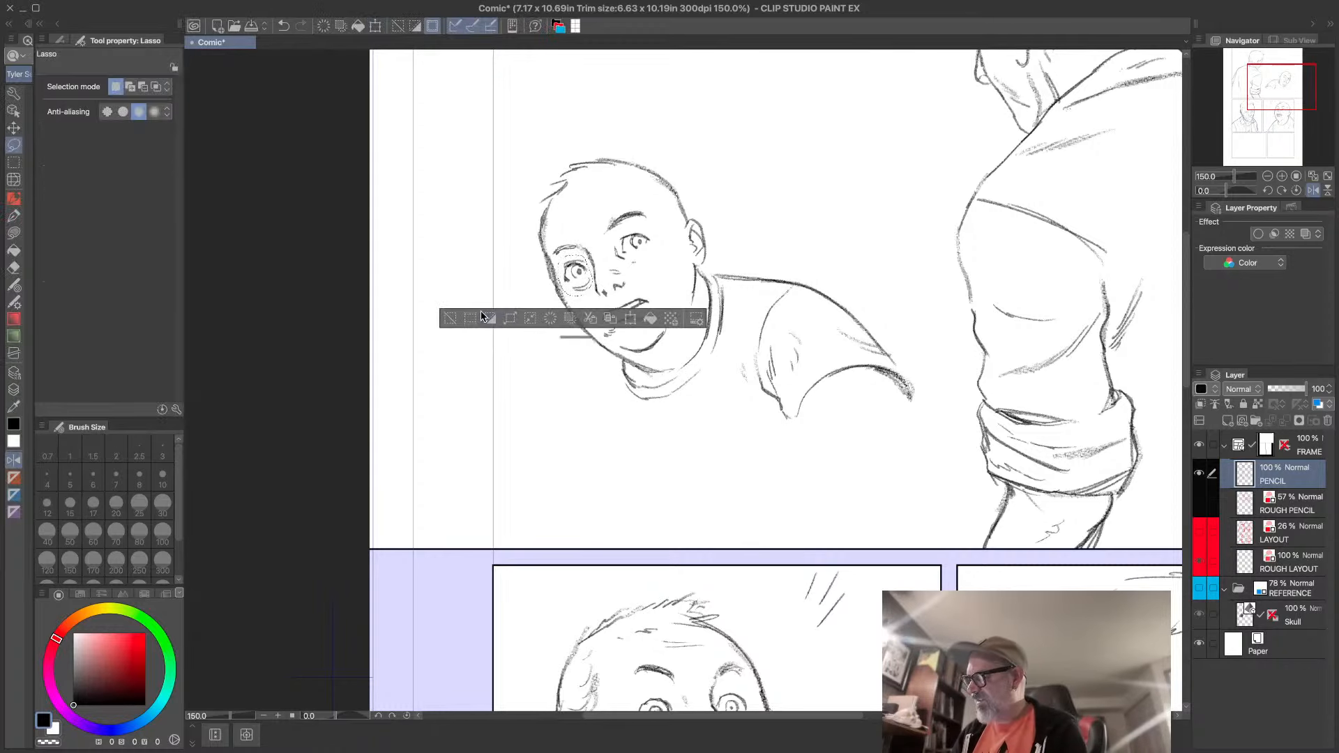
{"action": "left_click", "coordinate": [453, 319]}
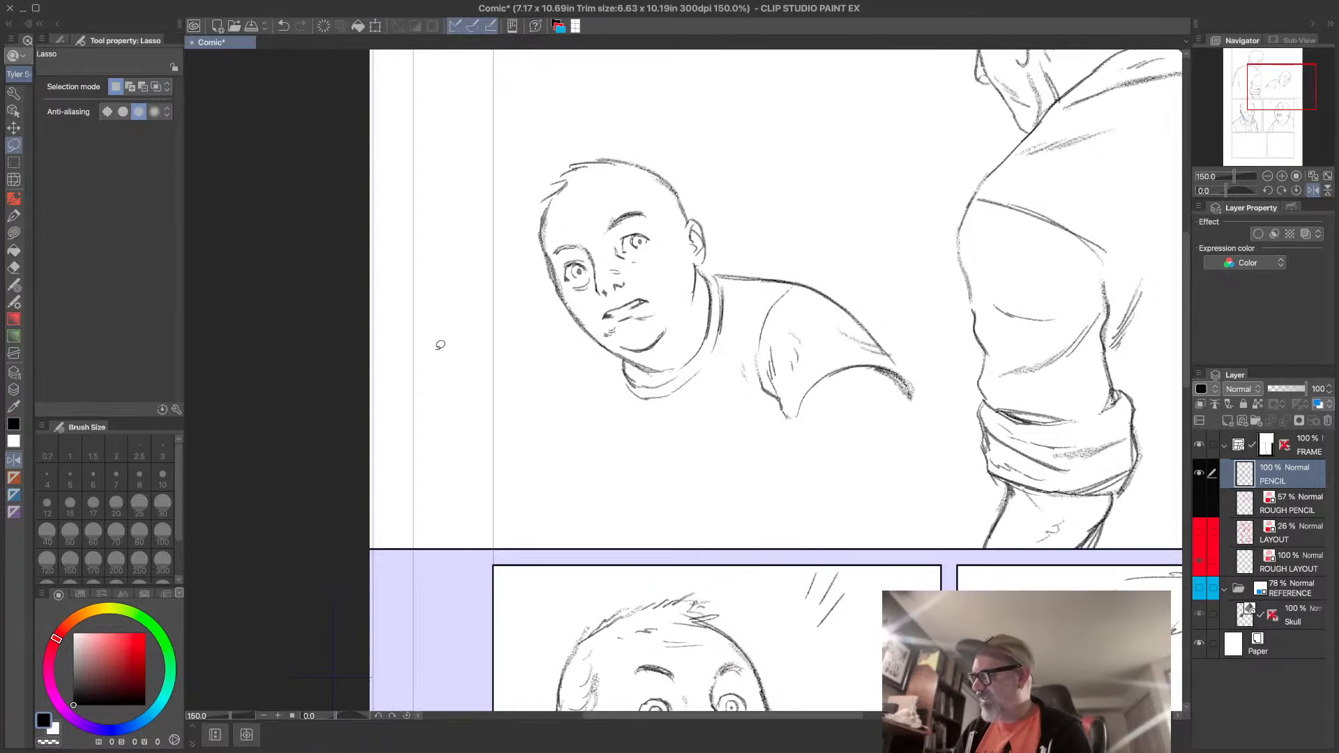
- Restore the unmirrored view and pencil the far armhole line running down from the second figure's collar
{"action": "left_click", "coordinate": [14, 110]}
{"action": "left_click_drag", "start_coordinate": [909, 446], "coordinate": [876, 467]}
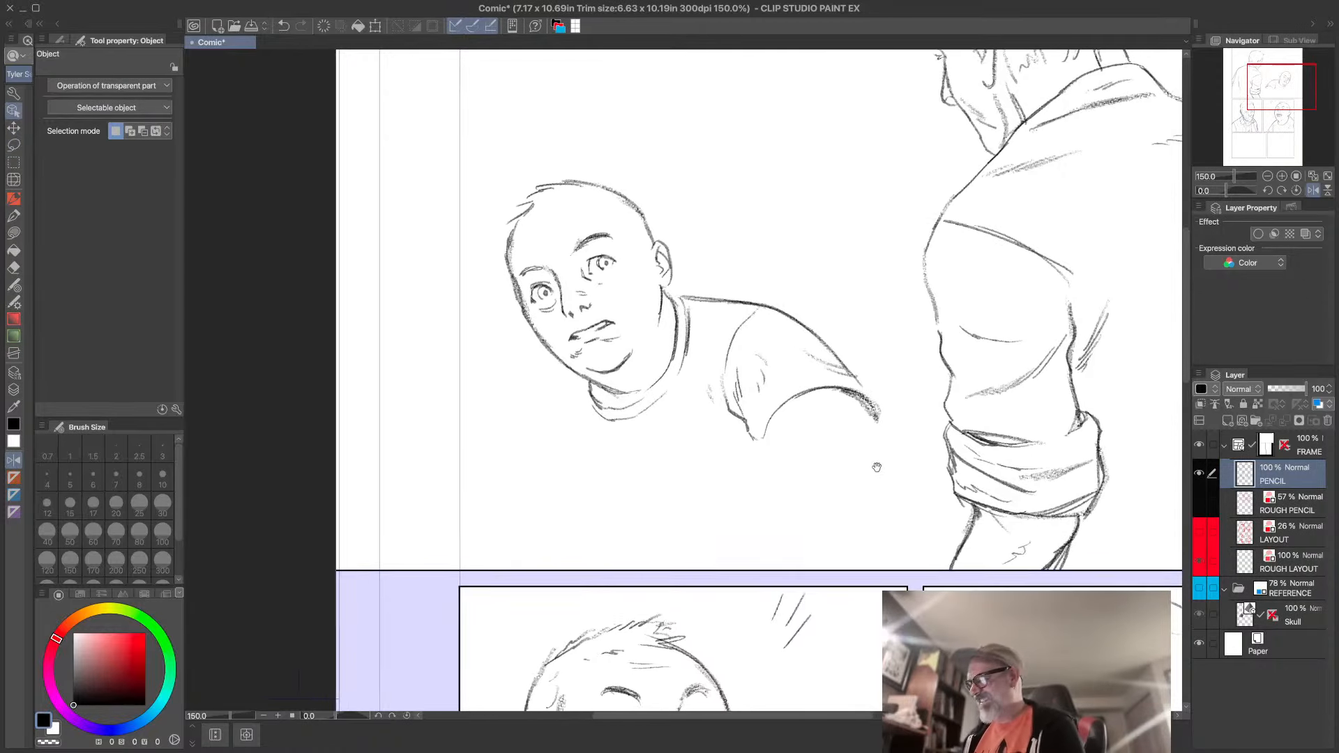
{"action": "left_click", "coordinate": [13, 198]}
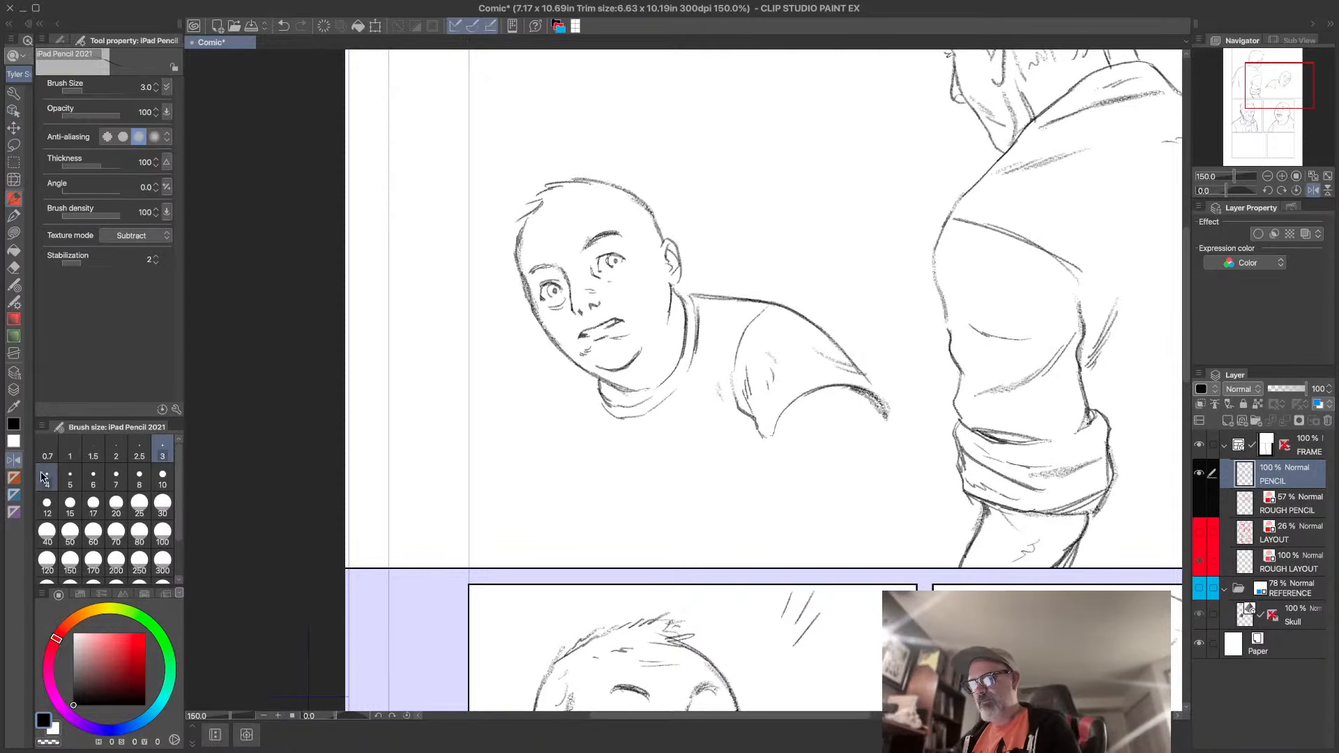
{"action": "left_click", "coordinate": [14, 461]}
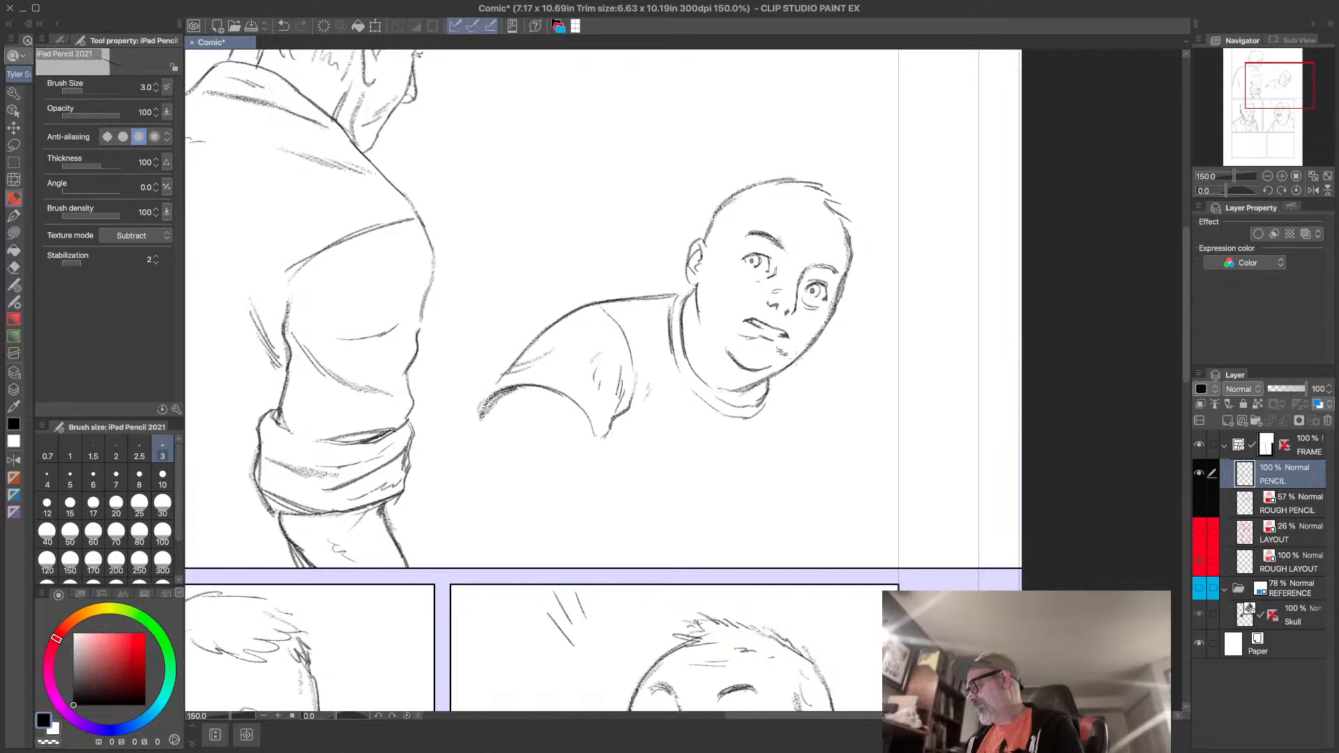
{"action": "left_click_drag", "start_coordinate": [780, 372], "coordinate": [790, 474]}
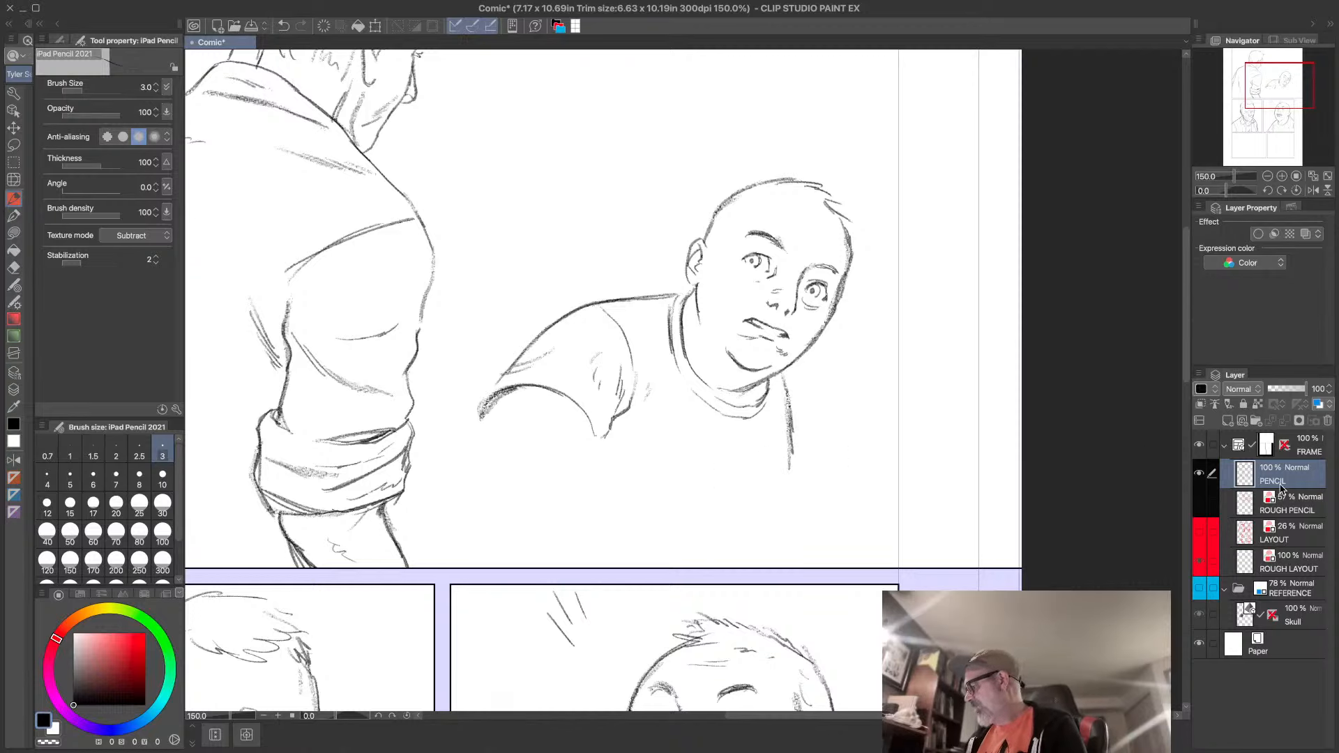
- Show the ROUGH PENCIL layer and pencil the upper and lower contours of the second figure's near forearm and elbow
{"action": "left_click", "coordinate": [1199, 502]}
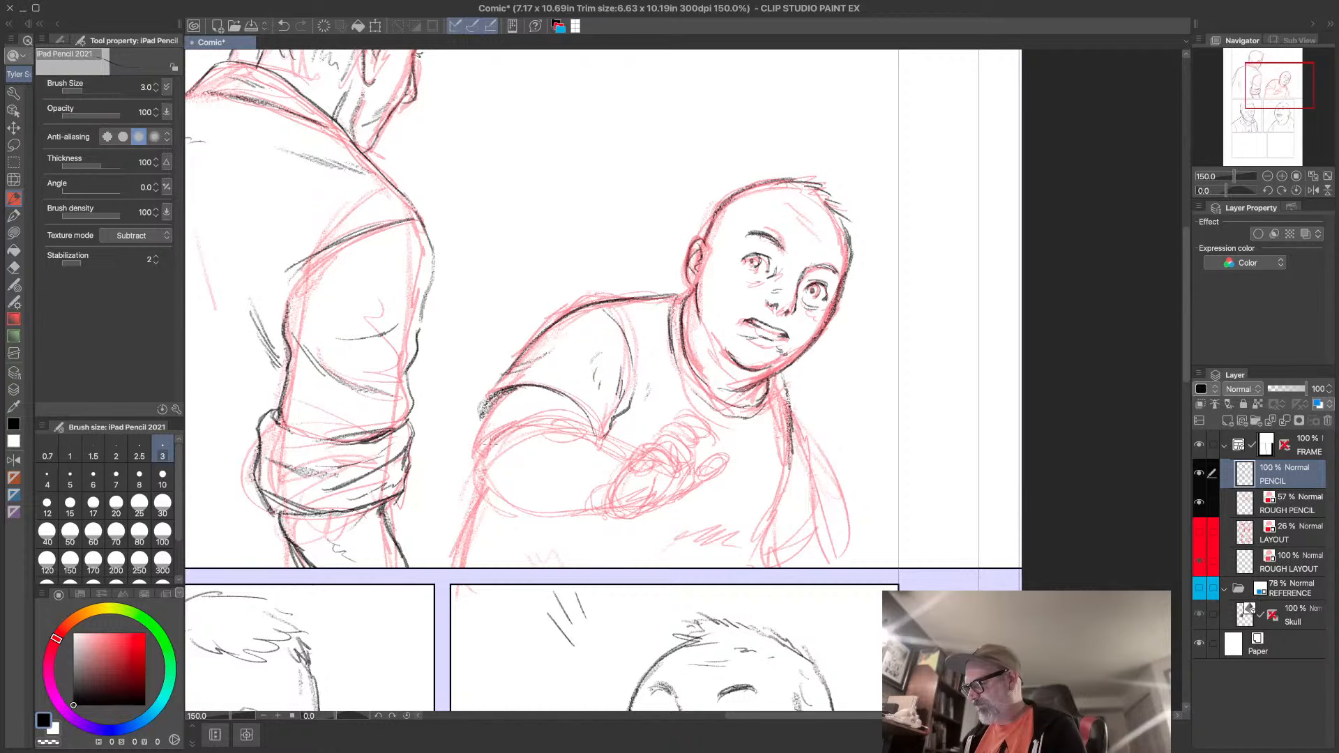
{"action": "mouse_move", "coordinate": [490, 441]}
{"action": "left_mouse_down"}
{"action": "mouse_move", "coordinate": [543, 417]}
{"action": "mouse_move", "coordinate": [635, 459]}
{"action": "left_mouse_up"}
{"action": "left_click_drag", "start_coordinate": [552, 424], "coordinate": [594, 449]}
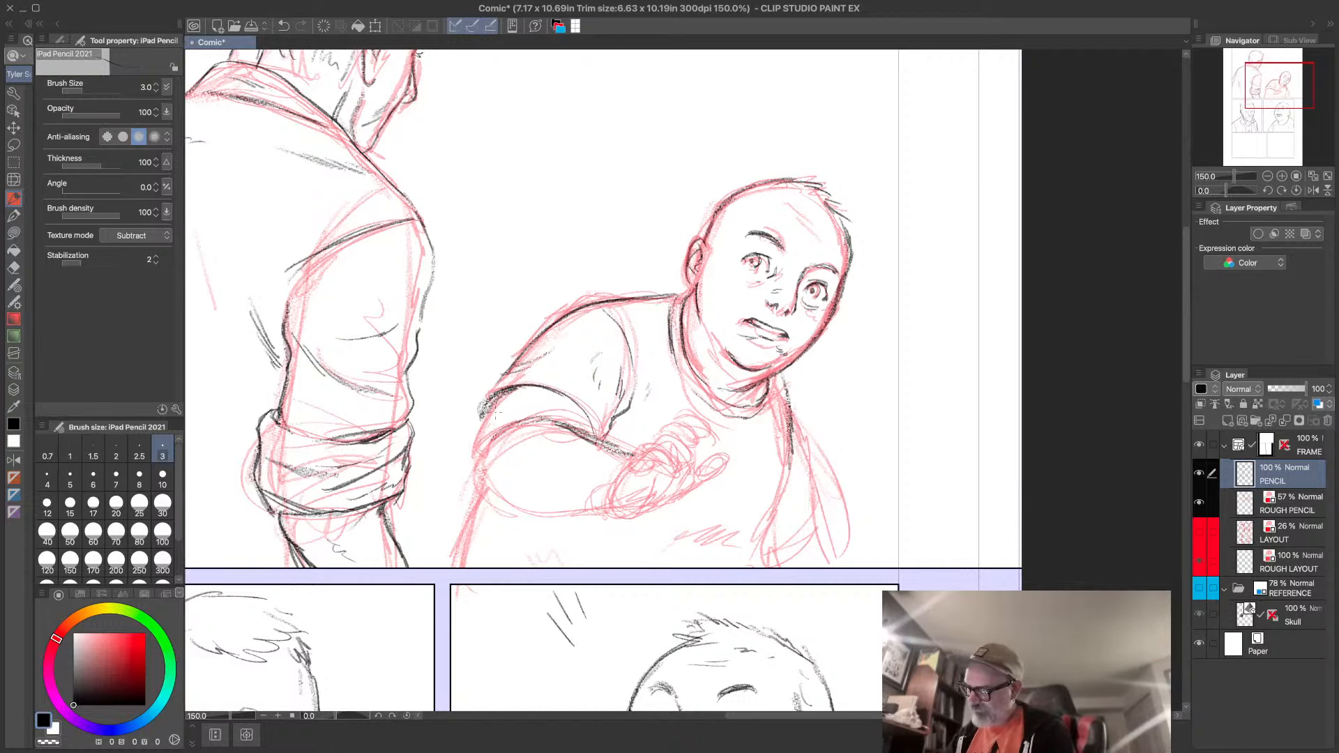
{"action": "mouse_move", "coordinate": [492, 410]}
{"action": "left_mouse_down"}
{"action": "mouse_move", "coordinate": [473, 433]}
{"action": "mouse_move", "coordinate": [472, 467]}
{"action": "left_mouse_up"}
{"action": "mouse_move", "coordinate": [504, 392]}
{"action": "left_mouse_down"}
{"action": "mouse_move", "coordinate": [474, 455]}
{"action": "mouse_move", "coordinate": [500, 491]}
{"action": "mouse_move", "coordinate": [604, 513]}
{"action": "mouse_move", "coordinate": [695, 485]}
{"action": "mouse_move", "coordinate": [626, 513]}
{"action": "left_mouse_up"}
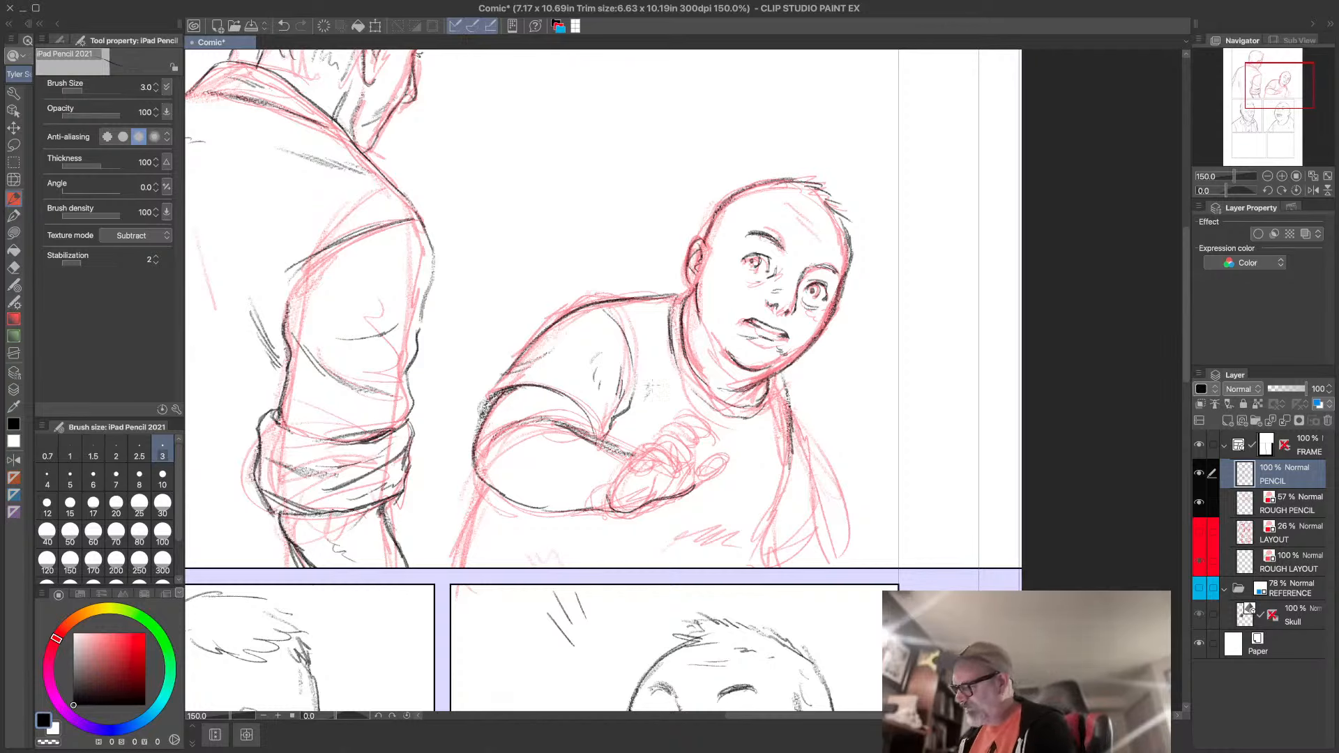
- Pencil the second figure's raised hand with its curled fingers, thumb and palm crease, and rework the forearm's top contour
{"action": "left_click_drag", "start_coordinate": [658, 447], "coordinate": [677, 466]}
{"action": "left_click_drag", "start_coordinate": [664, 444], "coordinate": [672, 462]}
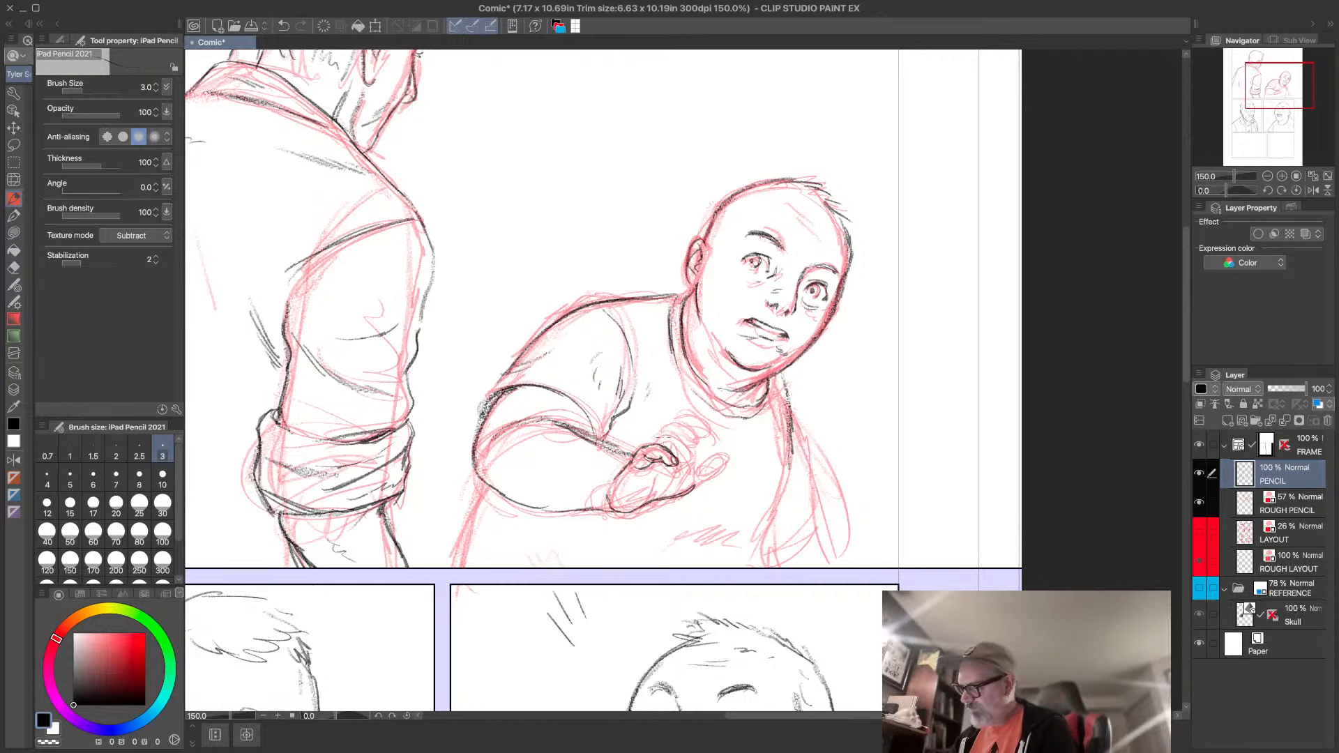
{"action": "left_click_drag", "start_coordinate": [644, 444], "coordinate": [691, 444]}
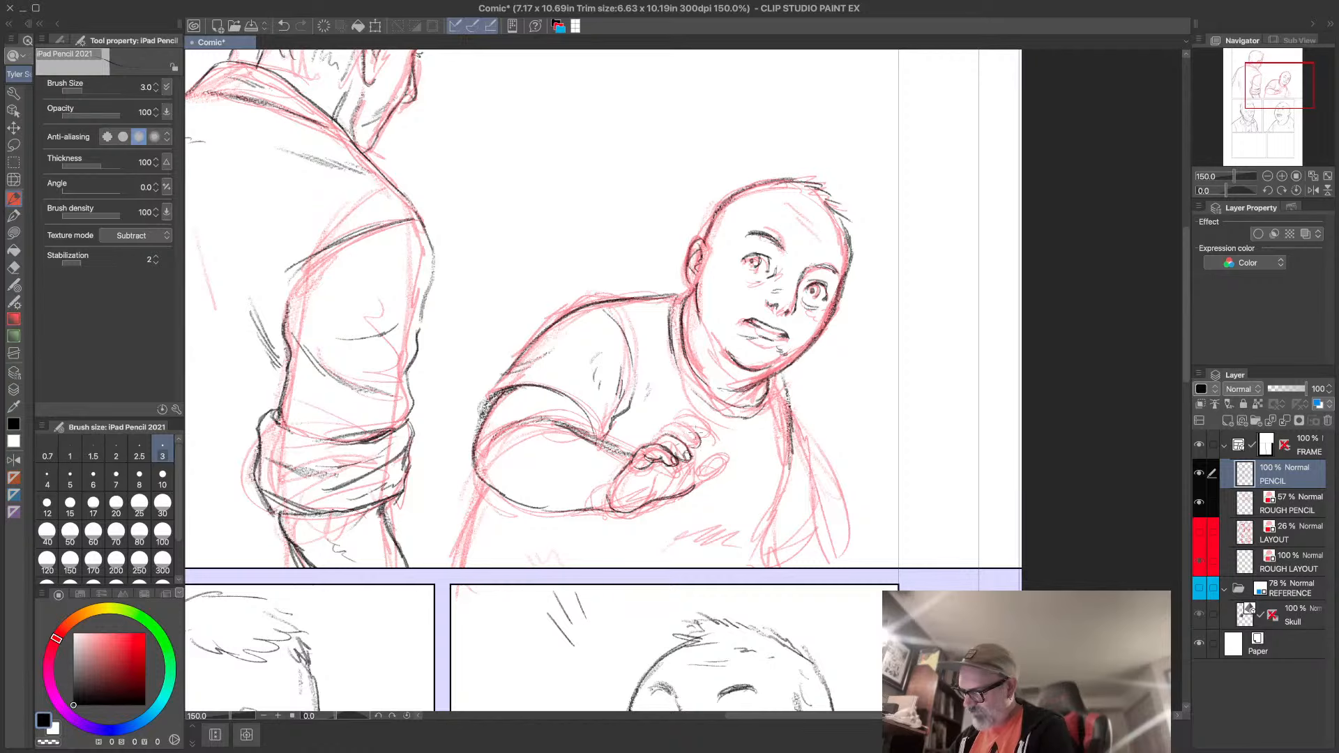
{"action": "mouse_move", "coordinate": [690, 427]}
{"action": "left_mouse_down"}
{"action": "mouse_move", "coordinate": [700, 441]}
{"action": "mouse_move", "coordinate": [677, 424]}
{"action": "mouse_move", "coordinate": [707, 432]}
{"action": "mouse_move", "coordinate": [697, 447]}
{"action": "mouse_move", "coordinate": [705, 427]}
{"action": "mouse_move", "coordinate": [706, 458]}
{"action": "mouse_move", "coordinate": [730, 455]}
{"action": "mouse_move", "coordinate": [709, 476]}
{"action": "mouse_move", "coordinate": [669, 463]}
{"action": "mouse_move", "coordinate": [656, 482]}
{"action": "mouse_move", "coordinate": [672, 463]}
{"action": "left_mouse_up"}
{"action": "left_click_drag", "start_coordinate": [654, 496], "coordinate": [672, 459]}
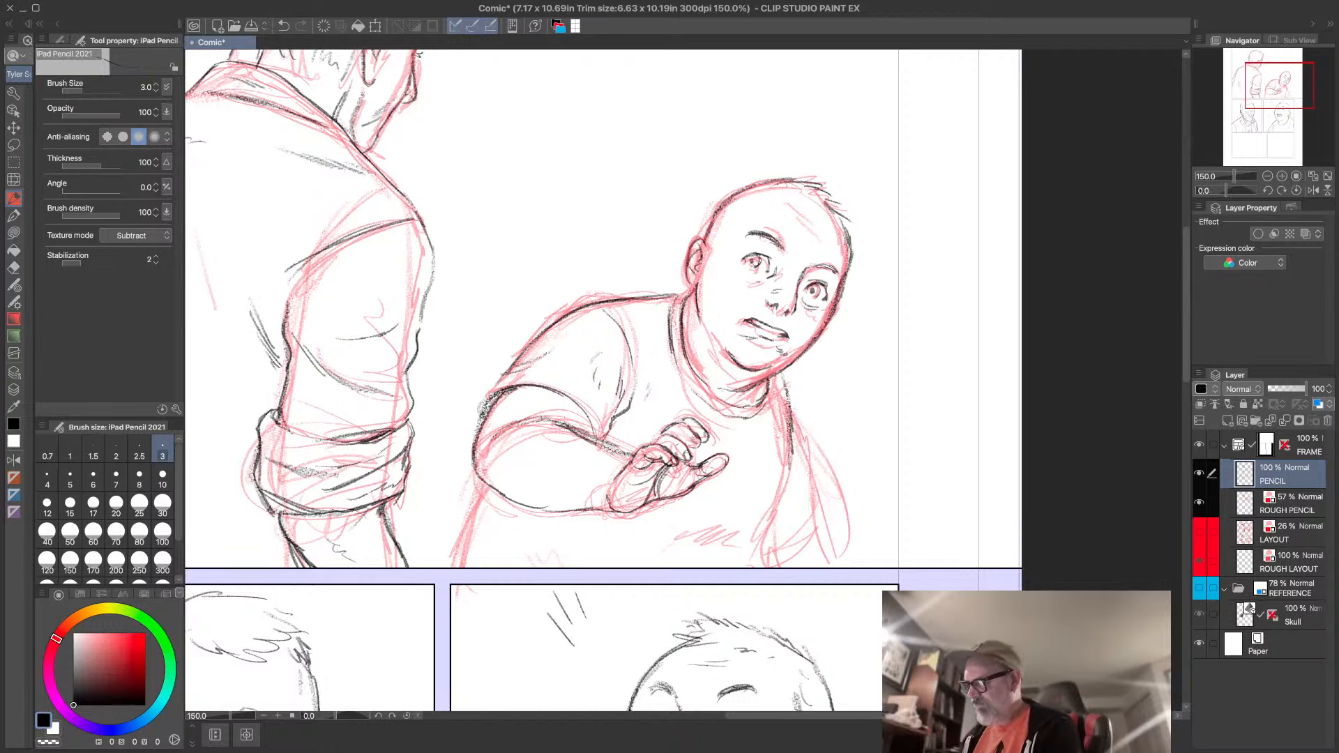
{"action": "left_click_drag", "start_coordinate": [486, 442], "coordinate": [589, 416]}
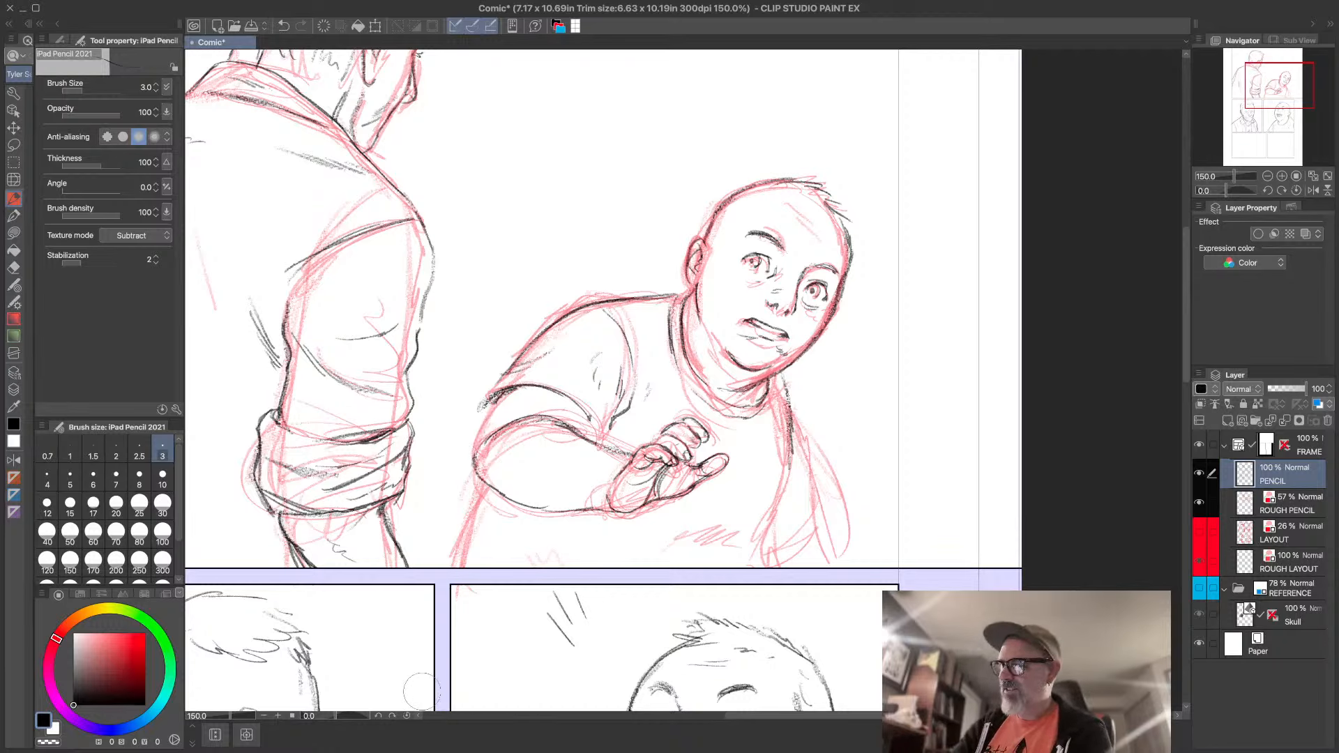
- Lasso the second figure's forearm and hand, scale them to 111%, rotate them 8.7 degrees and shift them lower across the torso
{"action": "key", "text": "m"}
{"action": "mouse_move", "coordinate": [738, 455]}
{"action": "left_mouse_down"}
{"action": "mouse_move", "coordinate": [705, 406]}
{"action": "mouse_move", "coordinate": [653, 413]}
{"action": "mouse_move", "coordinate": [628, 433]}
{"action": "mouse_move", "coordinate": [556, 400]}
{"action": "mouse_move", "coordinate": [488, 412]}
{"action": "mouse_move", "coordinate": [447, 513]}
{"action": "mouse_move", "coordinate": [593, 559]}
{"action": "mouse_move", "coordinate": [749, 495]}
{"action": "mouse_move", "coordinate": [743, 450]}
{"action": "left_mouse_up"}
{"action": "left_click", "coordinate": [654, 586]}
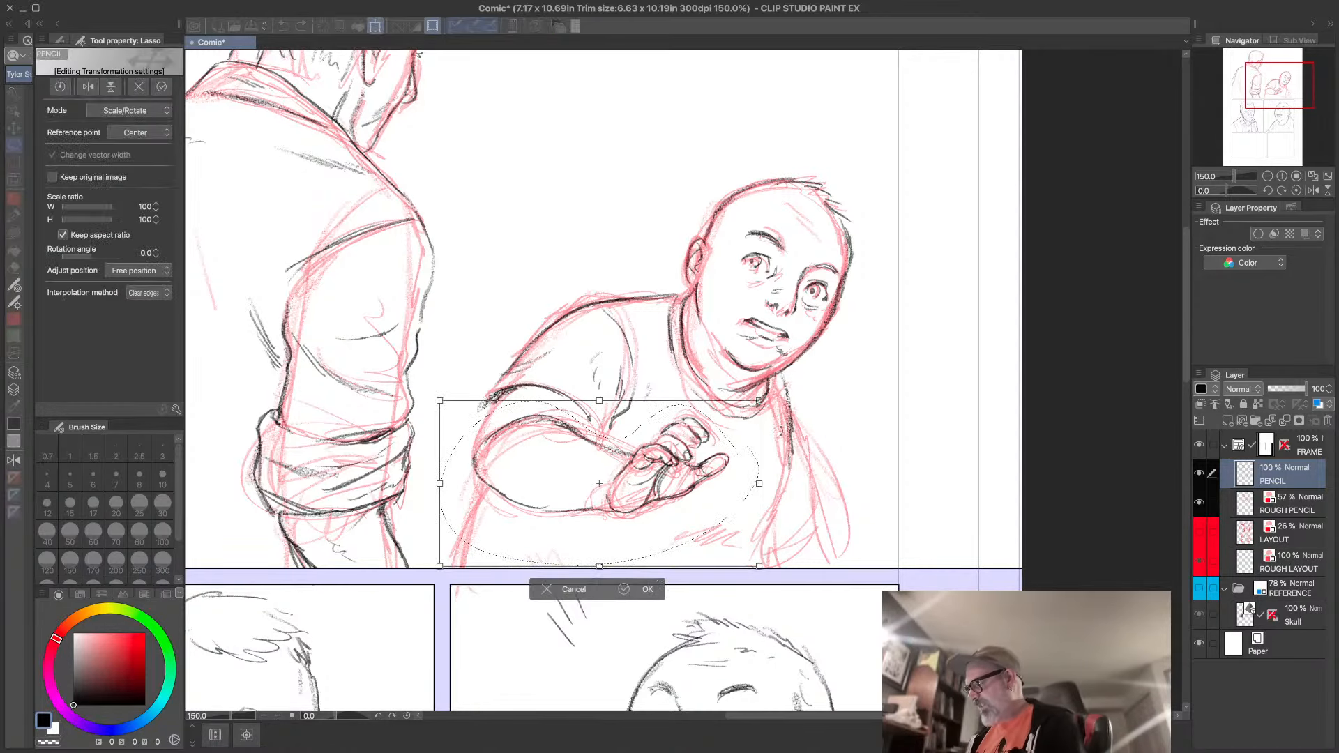
{"action": "left_click_drag", "start_coordinate": [758, 402], "coordinate": [822, 456]}
{"action": "mouse_move", "coordinate": [699, 500]}
{"action": "left_mouse_down"}
{"action": "mouse_move", "coordinate": [679, 532]}
{"action": "mouse_move", "coordinate": [685, 520]}
{"action": "left_mouse_up"}
{"action": "left_click_drag", "start_coordinate": [797, 477], "coordinate": [792, 458]}
{"action": "left_click_drag", "start_coordinate": [707, 519], "coordinate": [714, 513]}
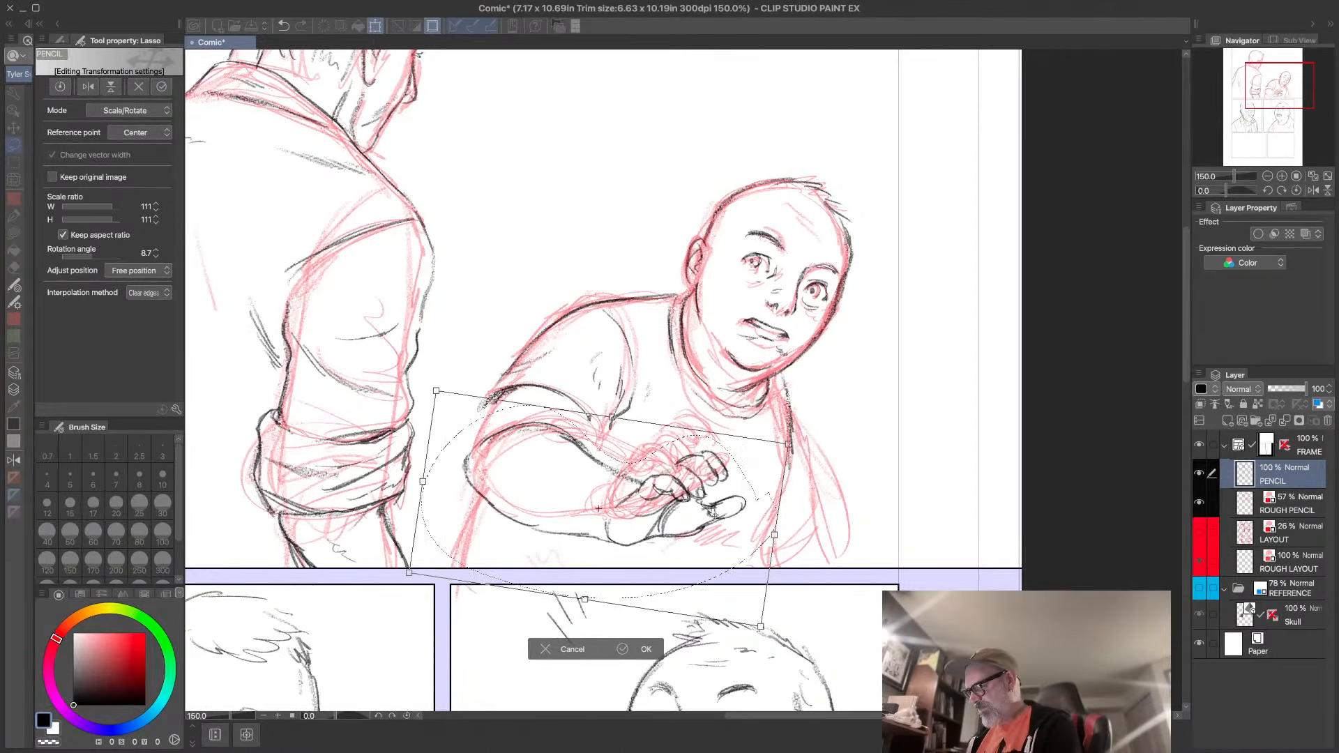
{"action": "left_click", "coordinate": [640, 649]}
- Pencil the outer arm contour up to the sleeve and darken the sleeve's inner corner above the forearm
{"action": "left_click", "coordinate": [13, 198]}
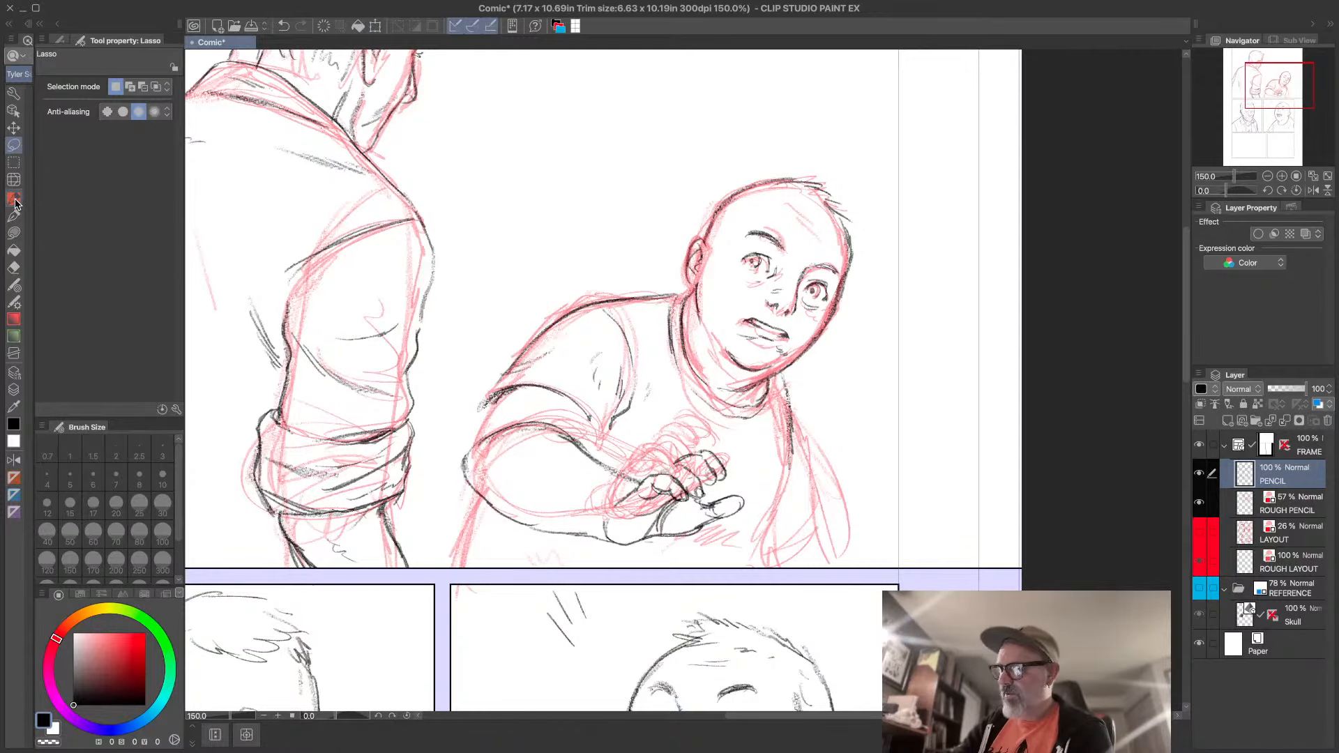
{"action": "mouse_move", "coordinate": [466, 468]}
{"action": "left_mouse_down"}
{"action": "mouse_move", "coordinate": [478, 424]}
{"action": "mouse_move", "coordinate": [510, 390]}
{"action": "mouse_move", "coordinate": [492, 392]}
{"action": "left_mouse_up"}
{"action": "left_click_drag", "start_coordinate": [494, 396], "coordinate": [512, 384]}
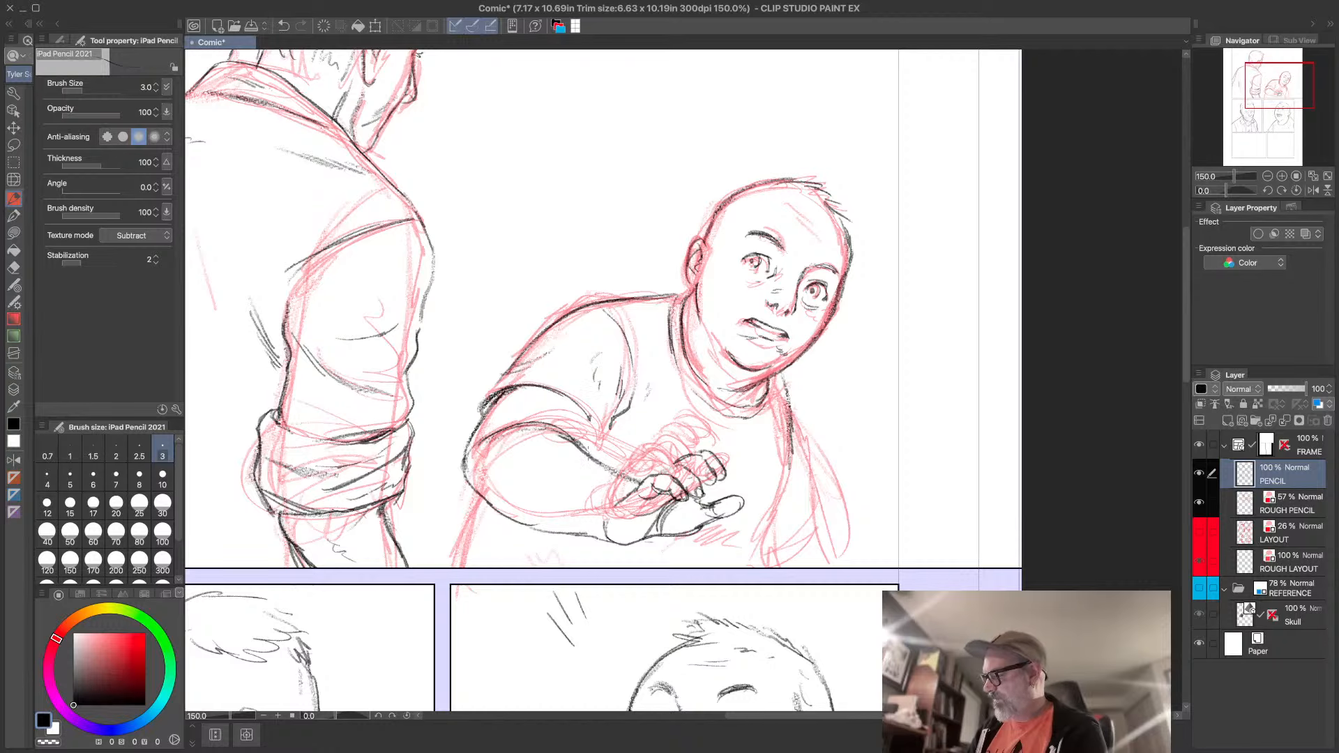
{"action": "left_click_drag", "start_coordinate": [597, 434], "coordinate": [594, 452]}
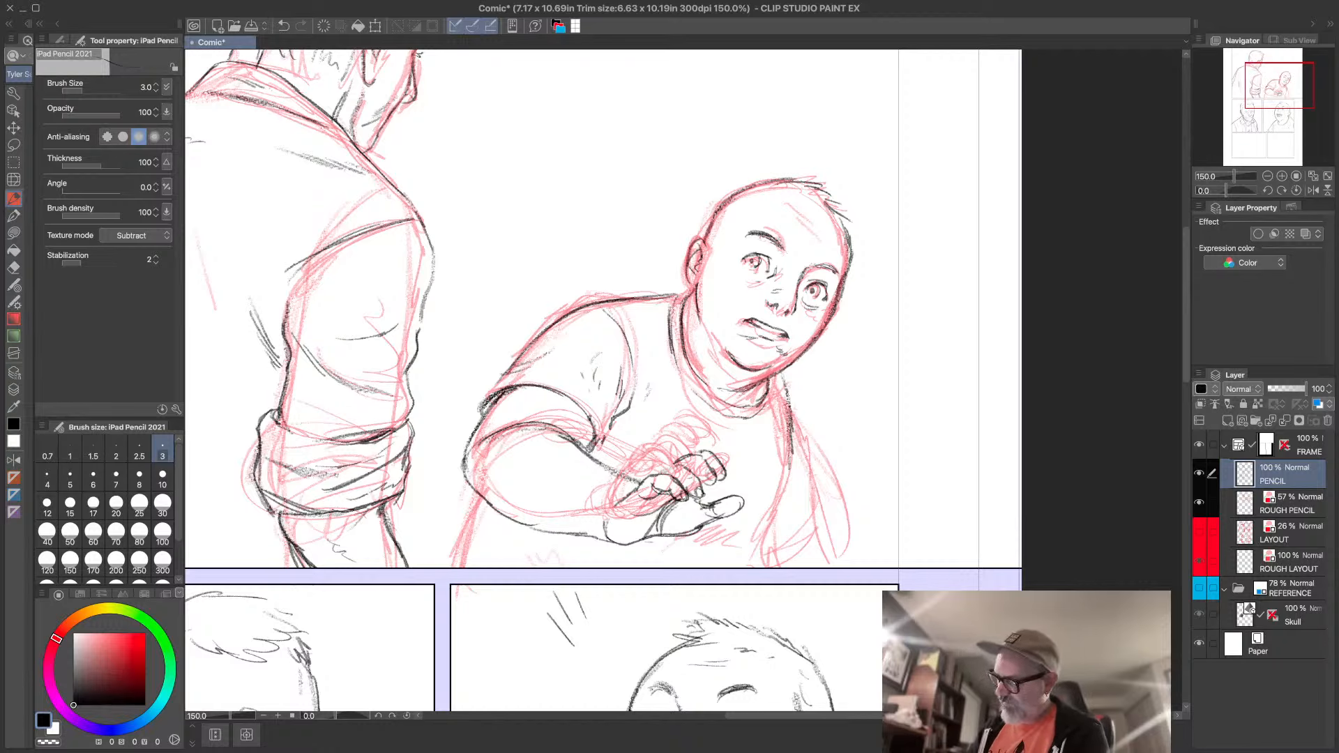
{"action": "left_click_drag", "start_coordinate": [594, 439], "coordinate": [587, 451]}
- Pencil the near side of the second figure's torso, plus the far sleeve edge and shirt folds down to the panel border
{"action": "mouse_move", "coordinate": [475, 508]}
{"action": "left_mouse_down"}
{"action": "mouse_move", "coordinate": [457, 566]}
{"action": "mouse_move", "coordinate": [471, 522]}
{"action": "left_mouse_up"}
{"action": "left_click_drag", "start_coordinate": [461, 550], "coordinate": [455, 568]}
{"action": "left_click_drag", "start_coordinate": [485, 500], "coordinate": [462, 550]}
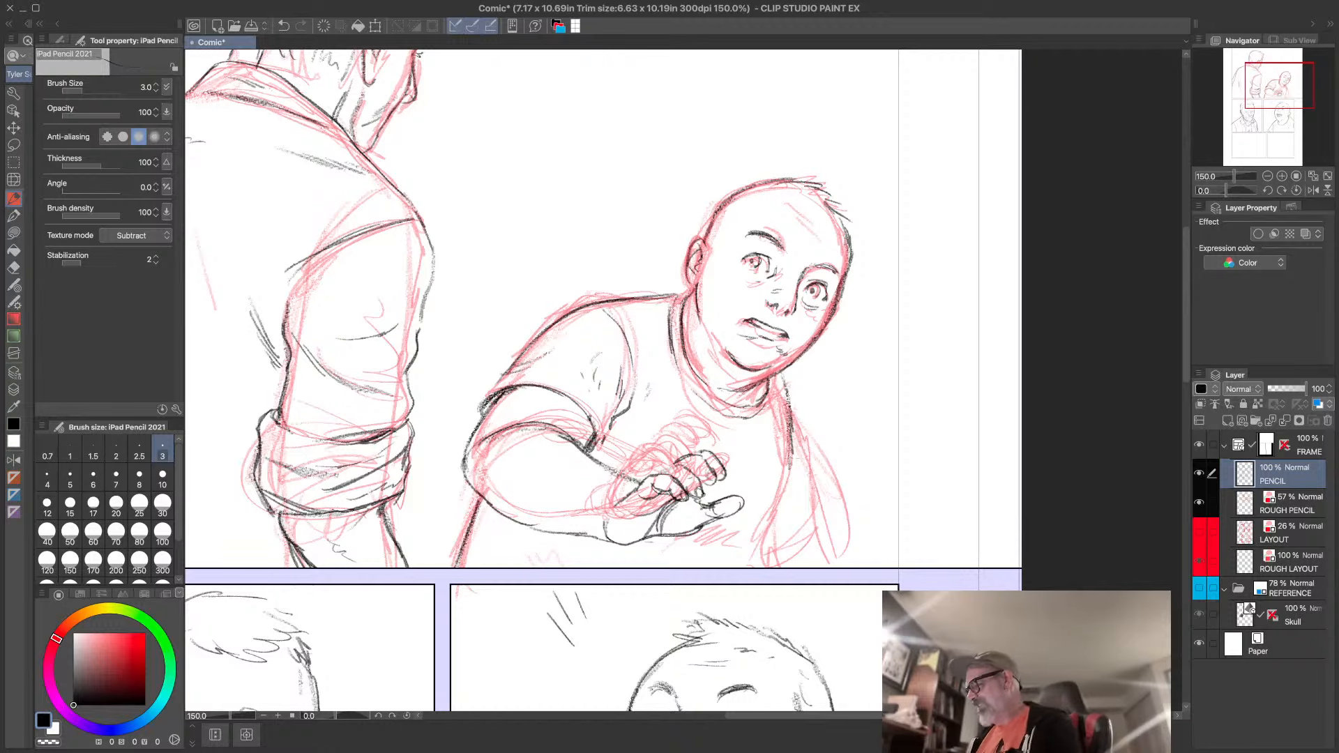
{"action": "mouse_move", "coordinate": [783, 382]}
{"action": "left_mouse_down"}
{"action": "mouse_move", "coordinate": [808, 474]}
{"action": "mouse_move", "coordinate": [786, 438]}
{"action": "mouse_move", "coordinate": [727, 570]}
{"action": "left_mouse_up"}
{"action": "left_click_drag", "start_coordinate": [803, 440], "coordinate": [816, 551]}
{"action": "mouse_move", "coordinate": [800, 494]}
{"action": "left_mouse_down"}
{"action": "mouse_move", "coordinate": [752, 535]}
{"action": "mouse_move", "coordinate": [752, 565]}
{"action": "left_mouse_up"}
{"action": "mouse_move", "coordinate": [806, 528]}
{"action": "left_mouse_down"}
{"action": "mouse_move", "coordinate": [777, 545]}
{"action": "mouse_move", "coordinate": [821, 560]}
{"action": "left_mouse_up"}
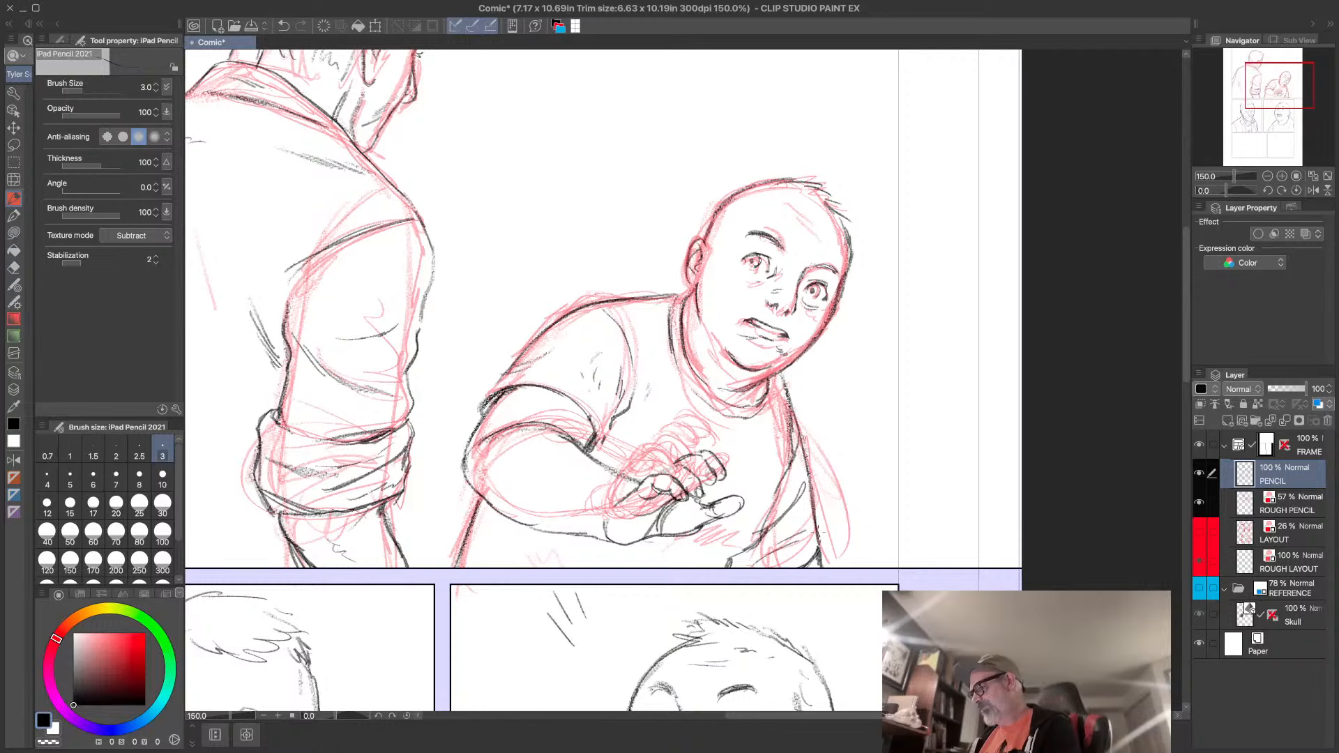
- Hide the ROUGH PENCIL layer and show the finished pencils at full-page view
{"action": "key", "text": "super+0"}
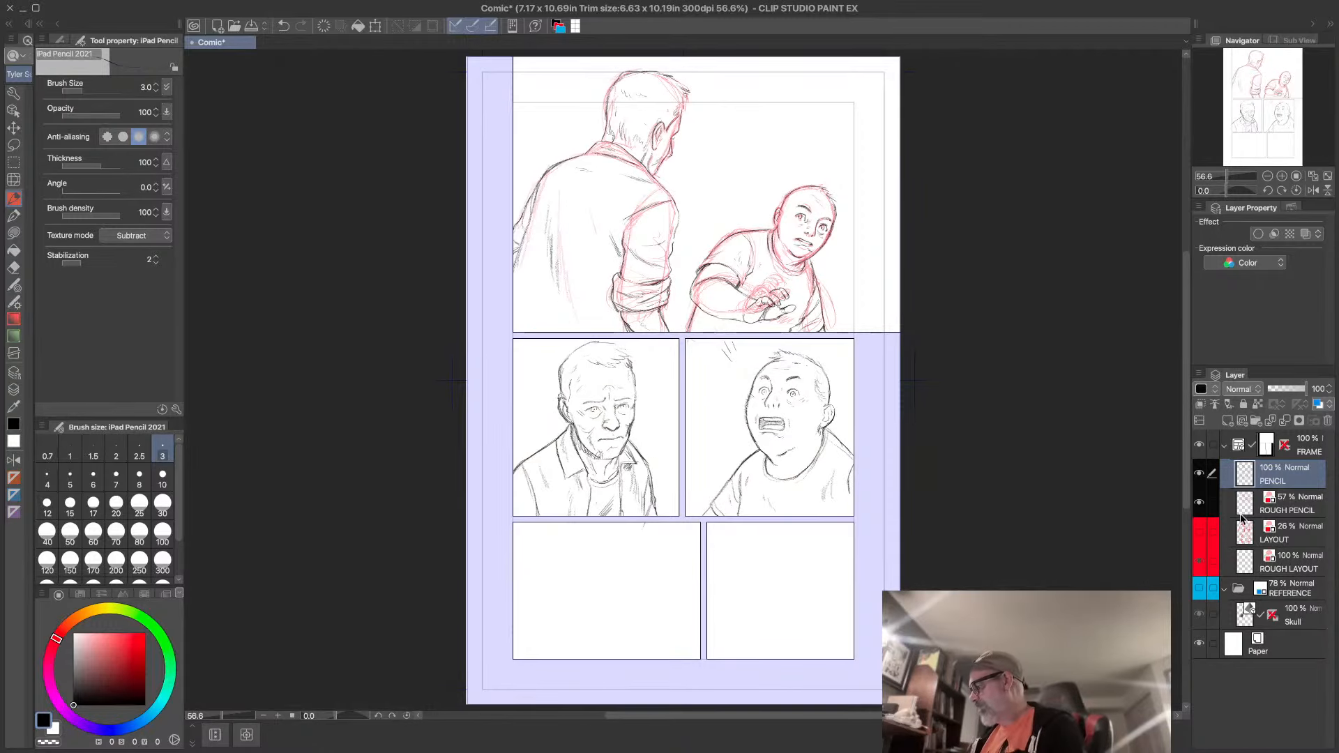
{"action": "left_click", "coordinate": [1201, 504]}
{"action": "mouse_move", "coordinate": [993, 513]}
{"action": "left_mouse_down"}
{"action": "mouse_move", "coordinate": [973, 531]}
{"action": "mouse_move", "coordinate": [971, 611]}
{"action": "left_mouse_up"}
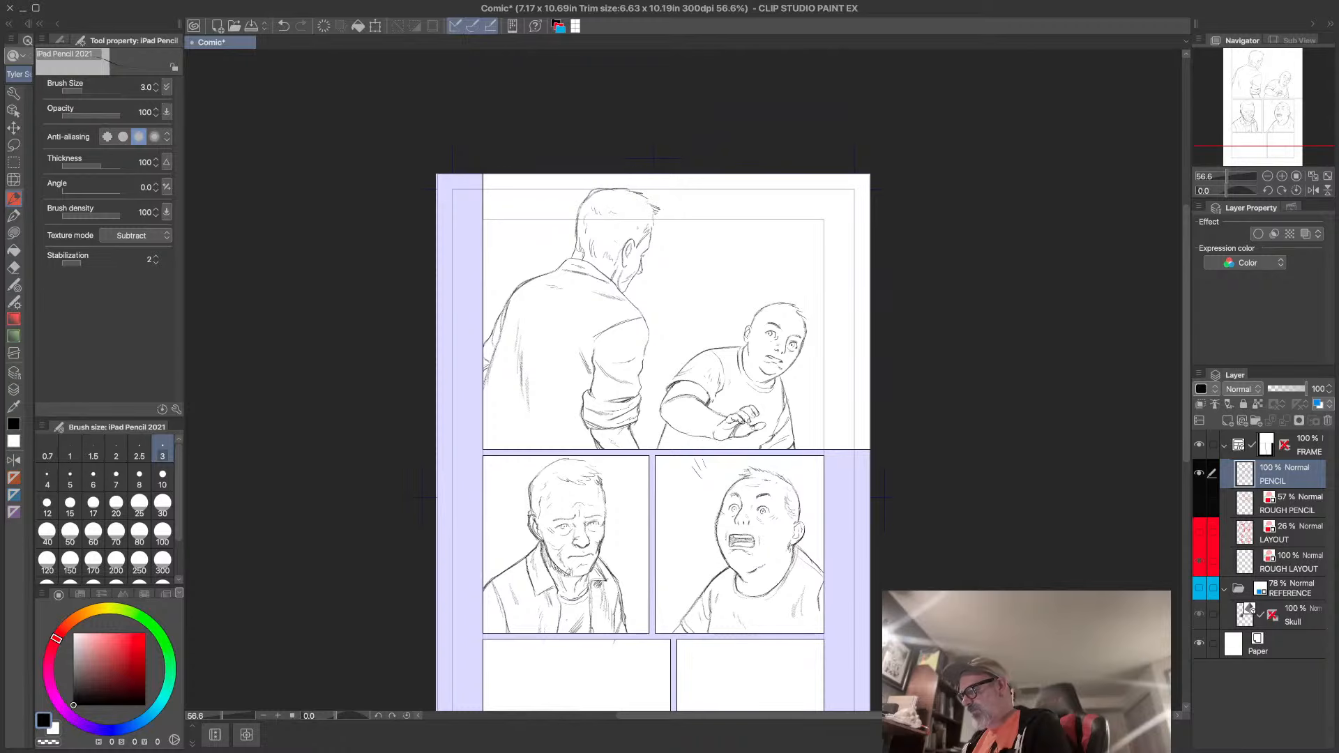
- Lasso the second figure's head in the large top panel, scale it to 108% and shift it slightly to fit the neck
{"action": "scroll", "coordinate": [986, 558], "scroll_direction": "up", "scroll_amount": 1}
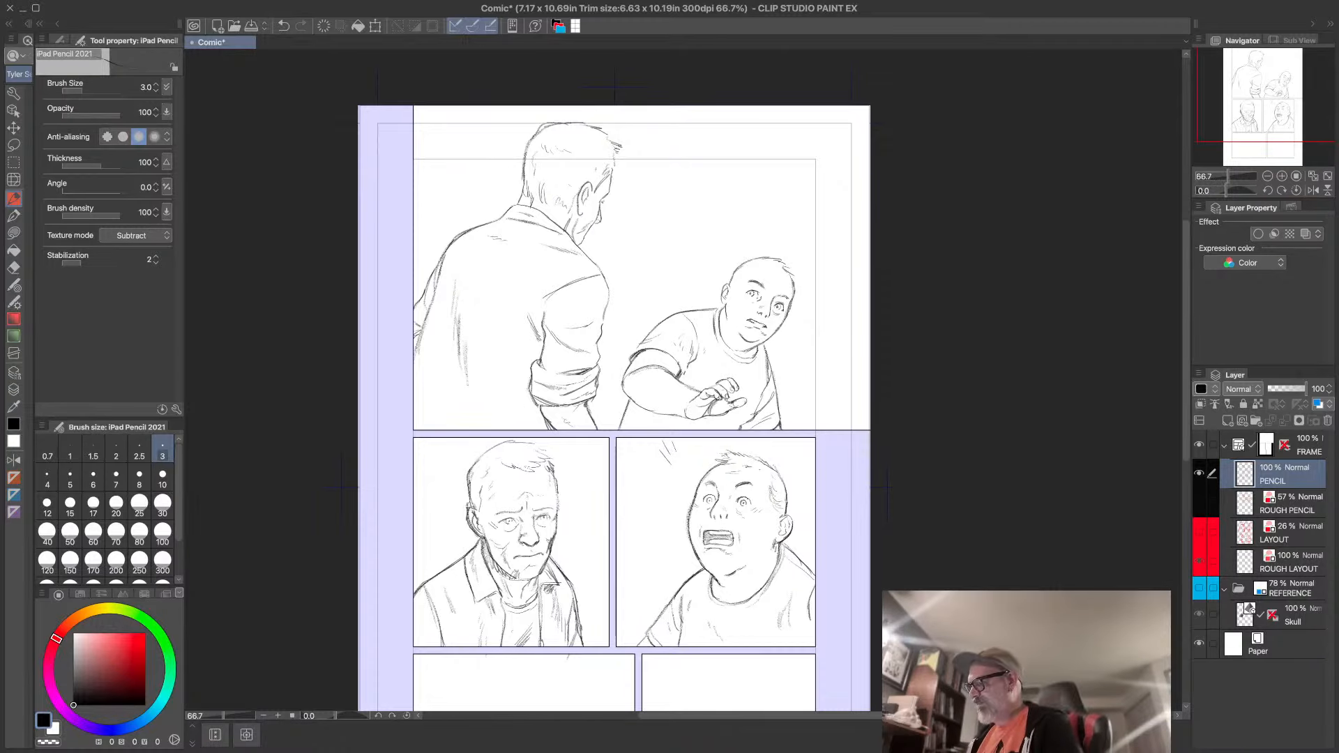
{"action": "scroll", "coordinate": [914, 543], "scroll_direction": "up", "scroll_amount": 2}
{"action": "left_click_drag", "start_coordinate": [950, 497], "coordinate": [959, 606]}
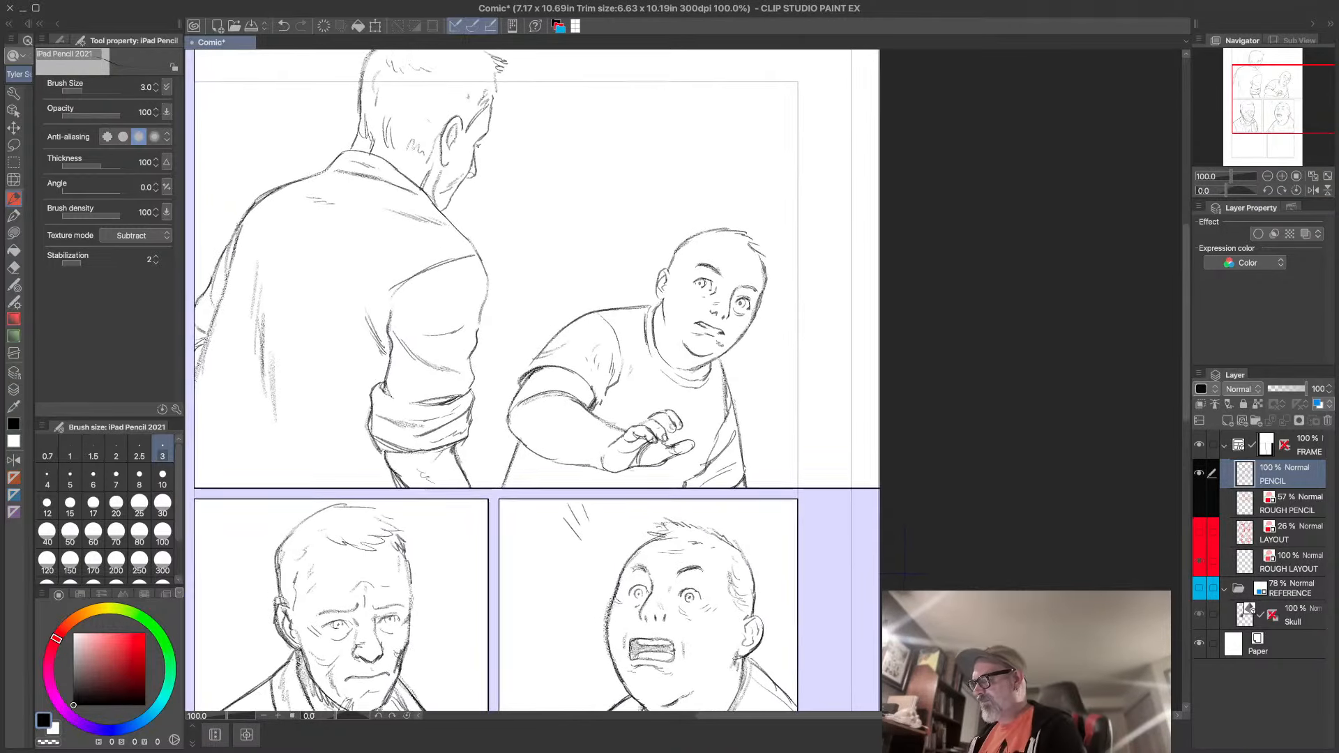
{"action": "left_click_drag", "start_coordinate": [905, 573], "coordinate": [910, 569]}
{"action": "key", "text": "m"}
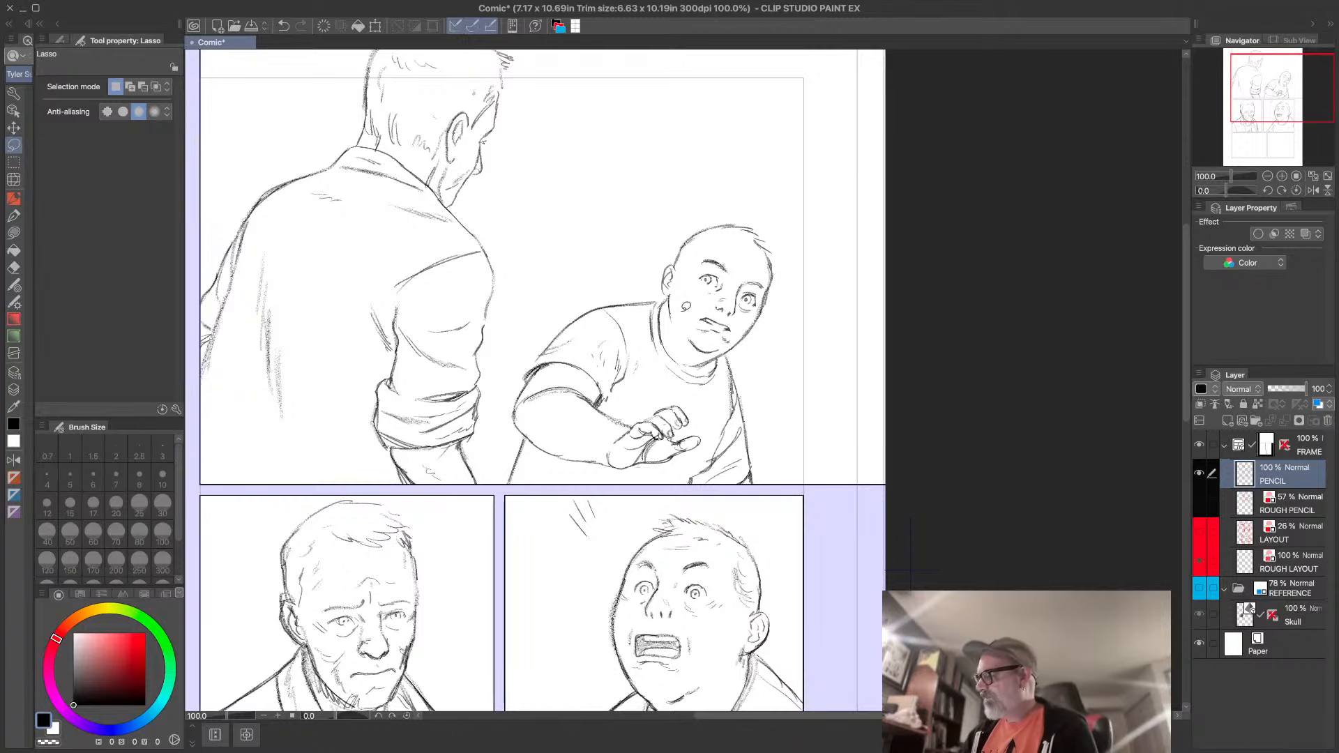
{"action": "mouse_move", "coordinate": [659, 297]}
{"action": "left_mouse_down"}
{"action": "mouse_move", "coordinate": [734, 182]}
{"action": "mouse_move", "coordinate": [818, 235]}
{"action": "mouse_move", "coordinate": [787, 336]}
{"action": "left_mouse_up"}
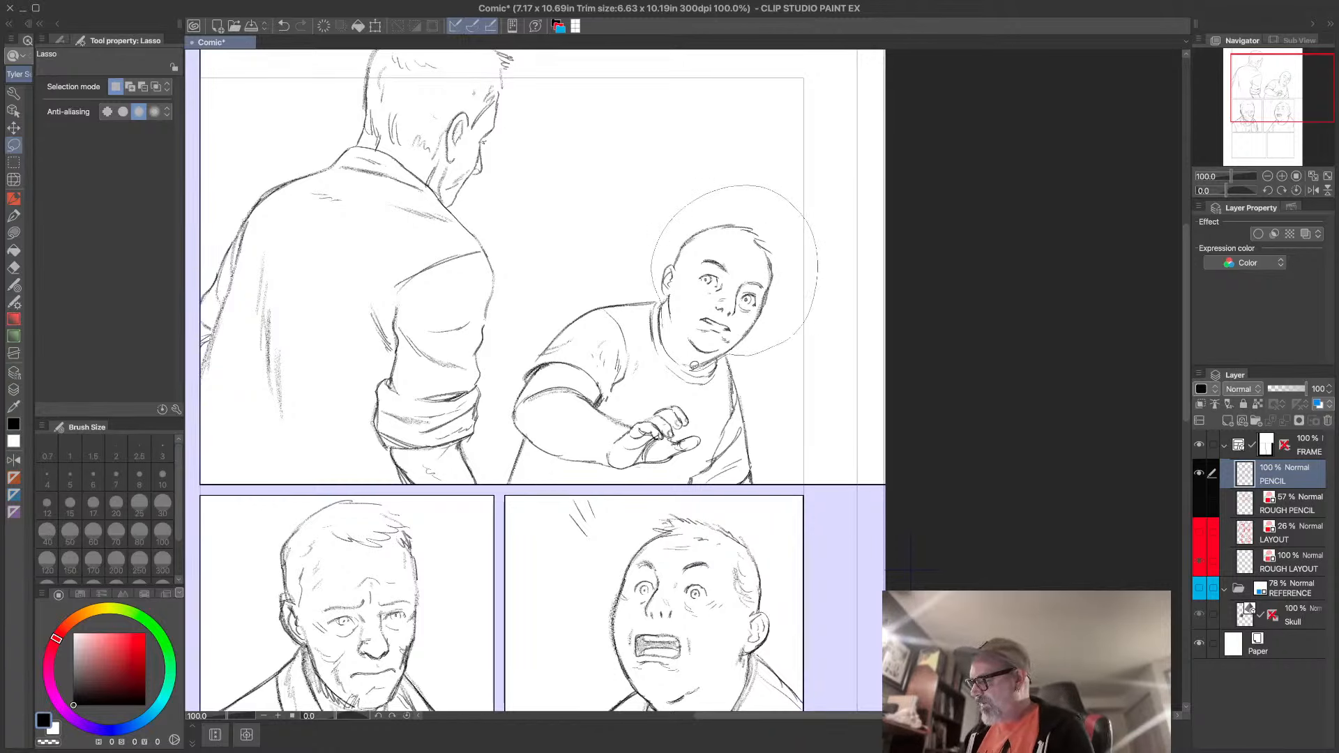
{"action": "left_click_drag", "start_coordinate": [677, 348], "coordinate": [671, 329]}
{"action": "left_click", "coordinate": [790, 394]}
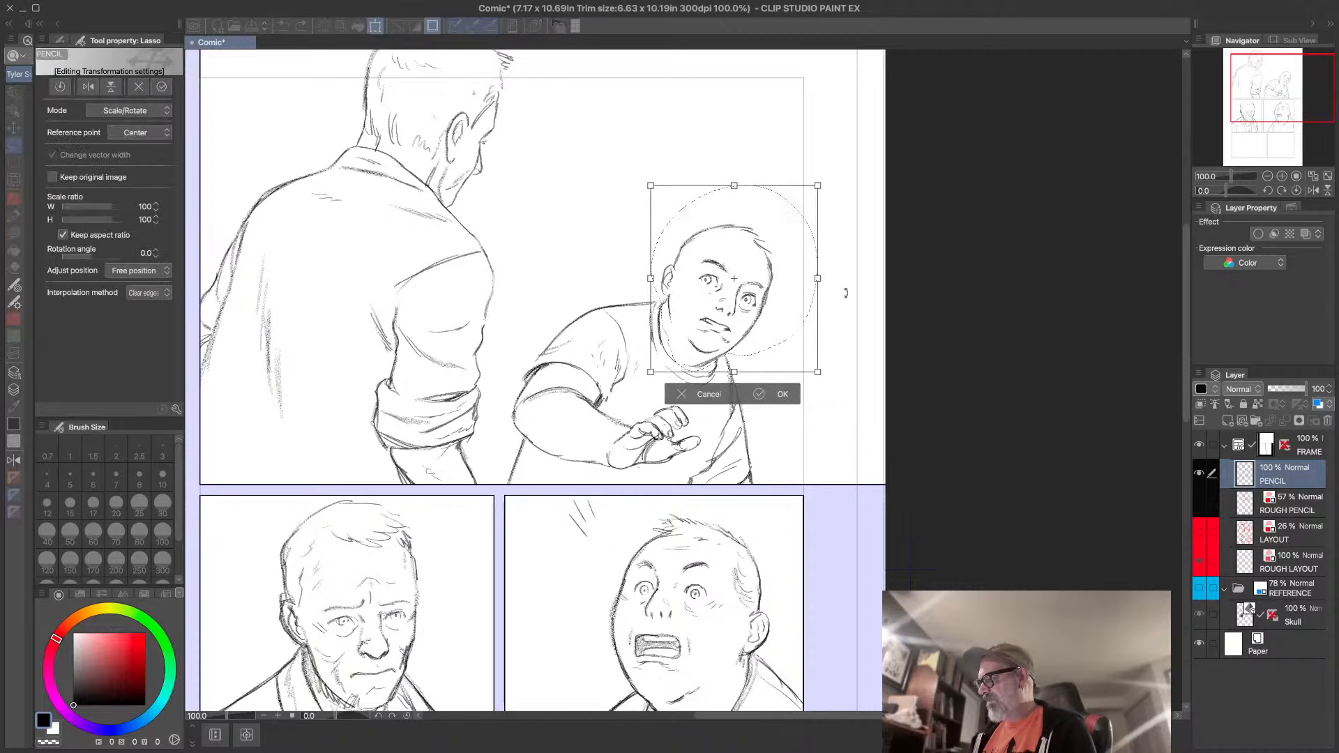
{"action": "left_click_drag", "start_coordinate": [818, 186], "coordinate": [832, 169]}
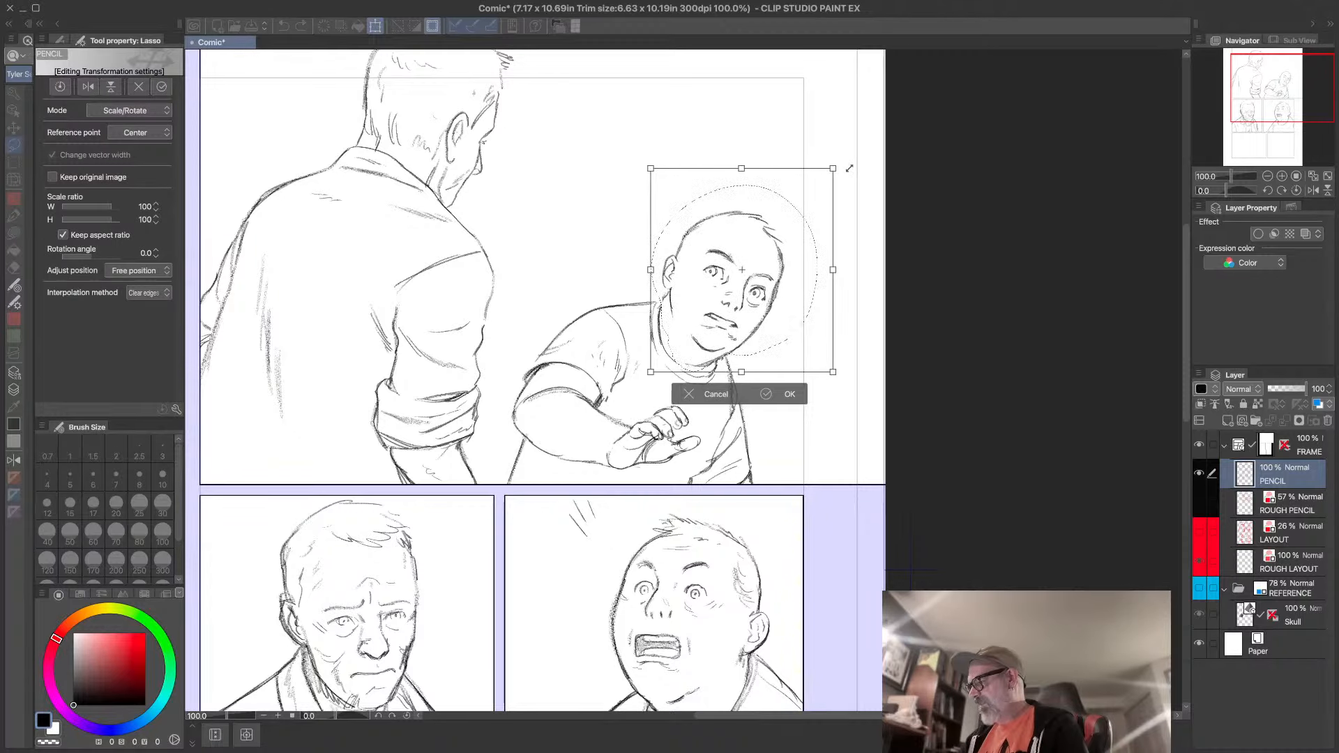
{"action": "left_click_drag", "start_coordinate": [789, 280], "coordinate": [796, 279]}
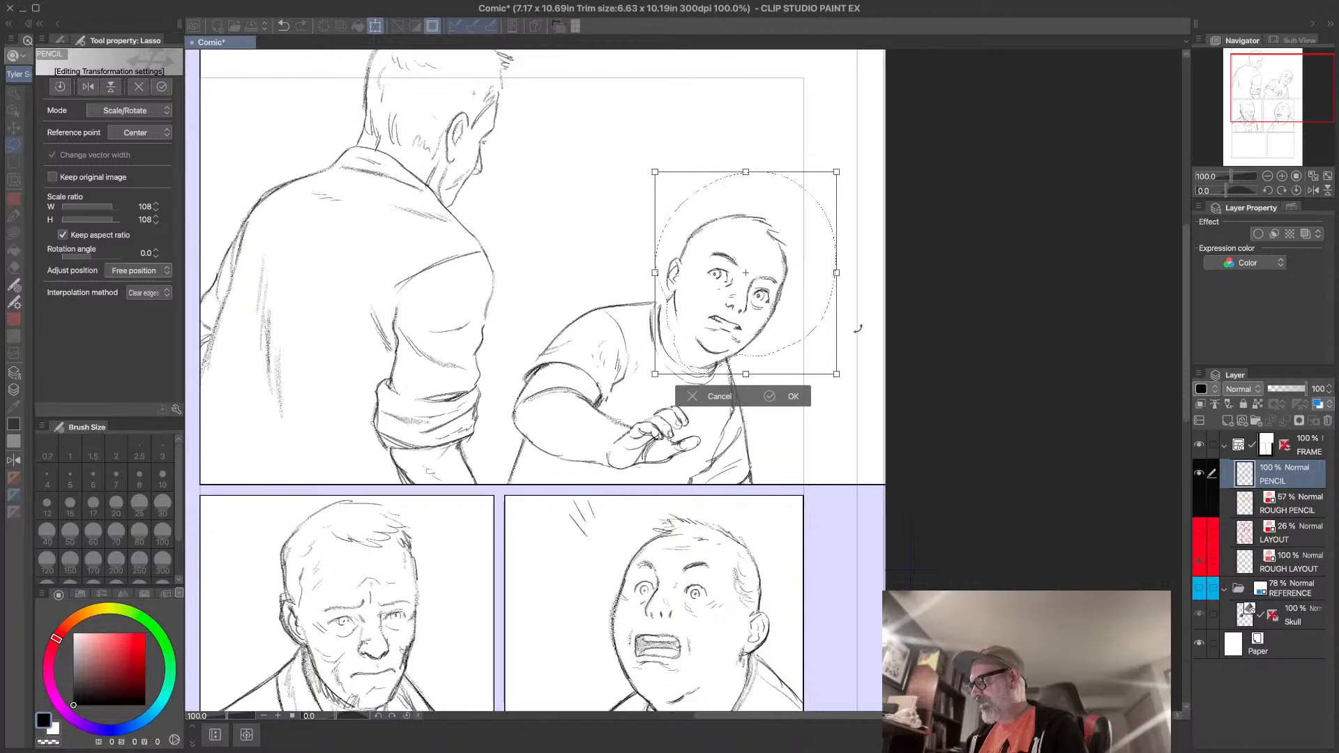
{"action": "left_click_drag", "start_coordinate": [838, 374], "coordinate": [842, 379]}
{"action": "left_click_drag", "start_coordinate": [815, 332], "coordinate": [817, 329]}
{"action": "left_click_drag", "start_coordinate": [840, 168], "coordinate": [820, 212]}
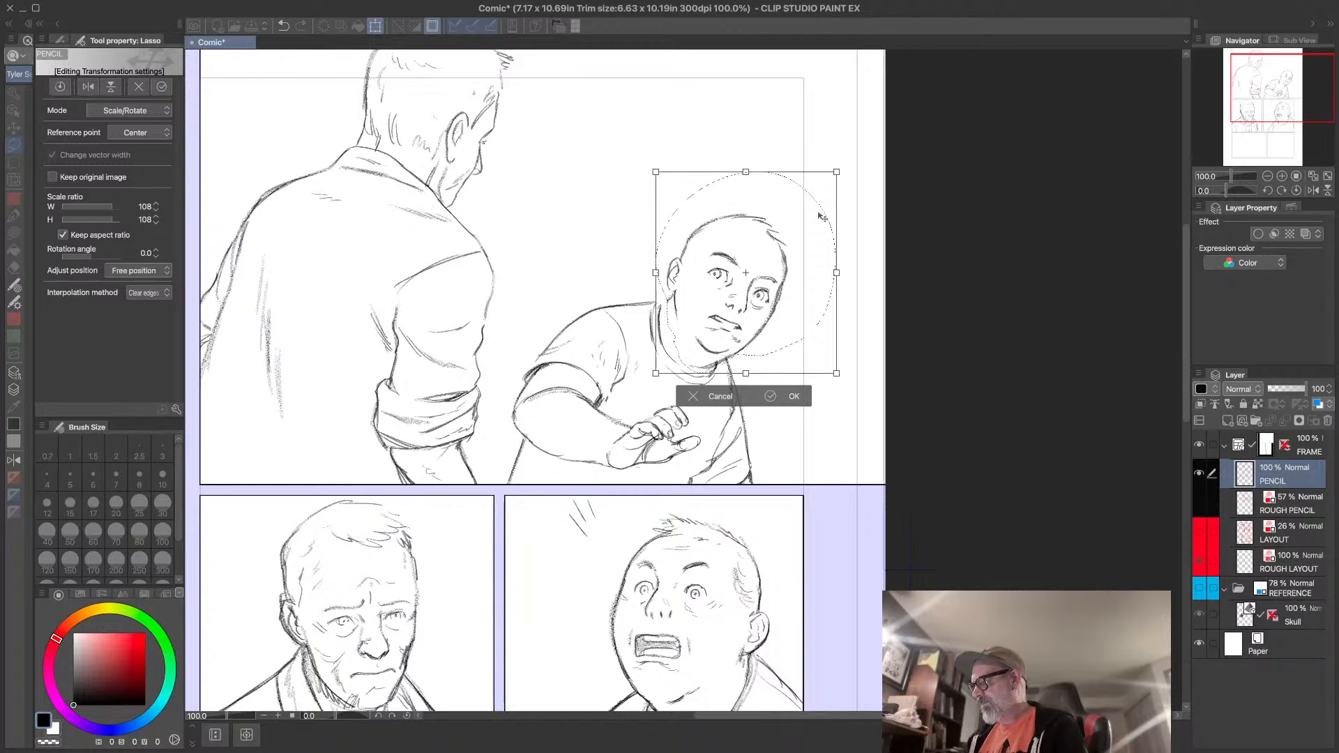
{"action": "left_click", "coordinate": [794, 397]}
{"action": "key", "text": "ctrl+d"}
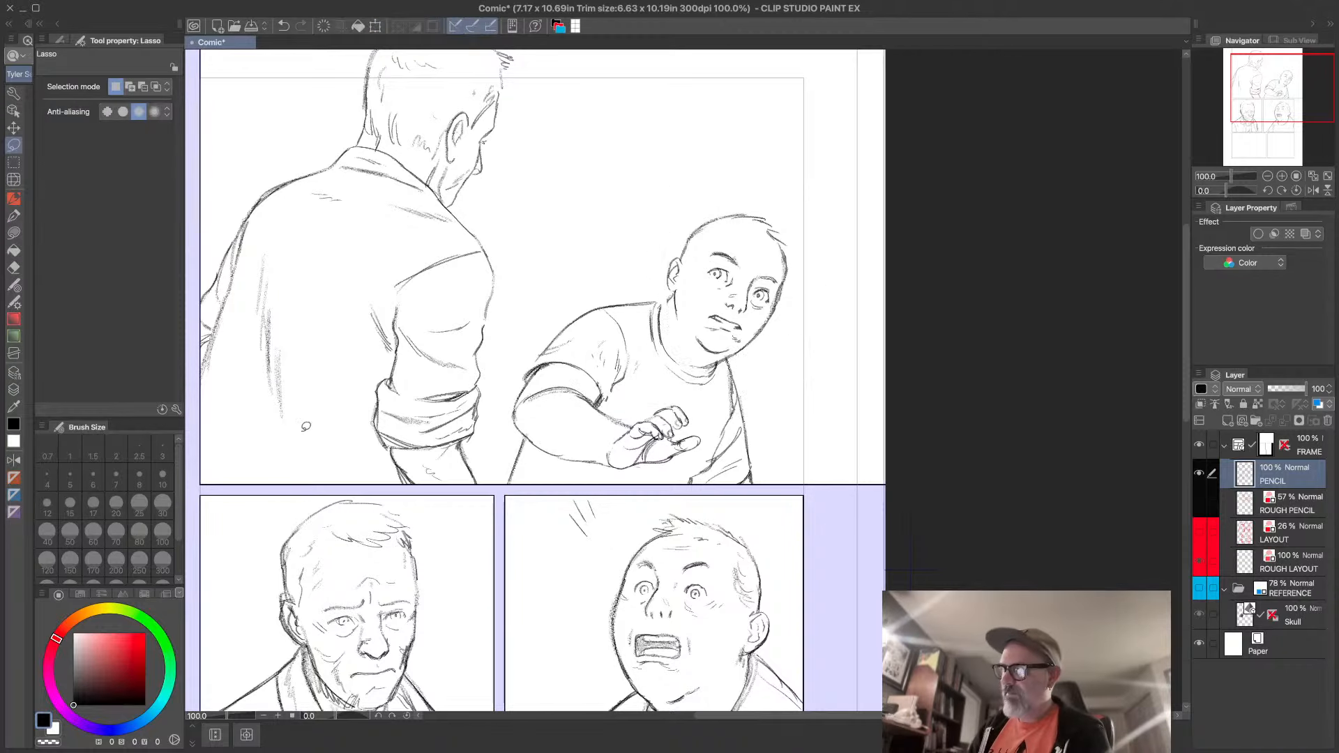
- Touch up the second figure's head outline above the ear and the standing figure's forearm edge with the pencil brush
{"action": "left_click", "coordinate": [14, 200]}
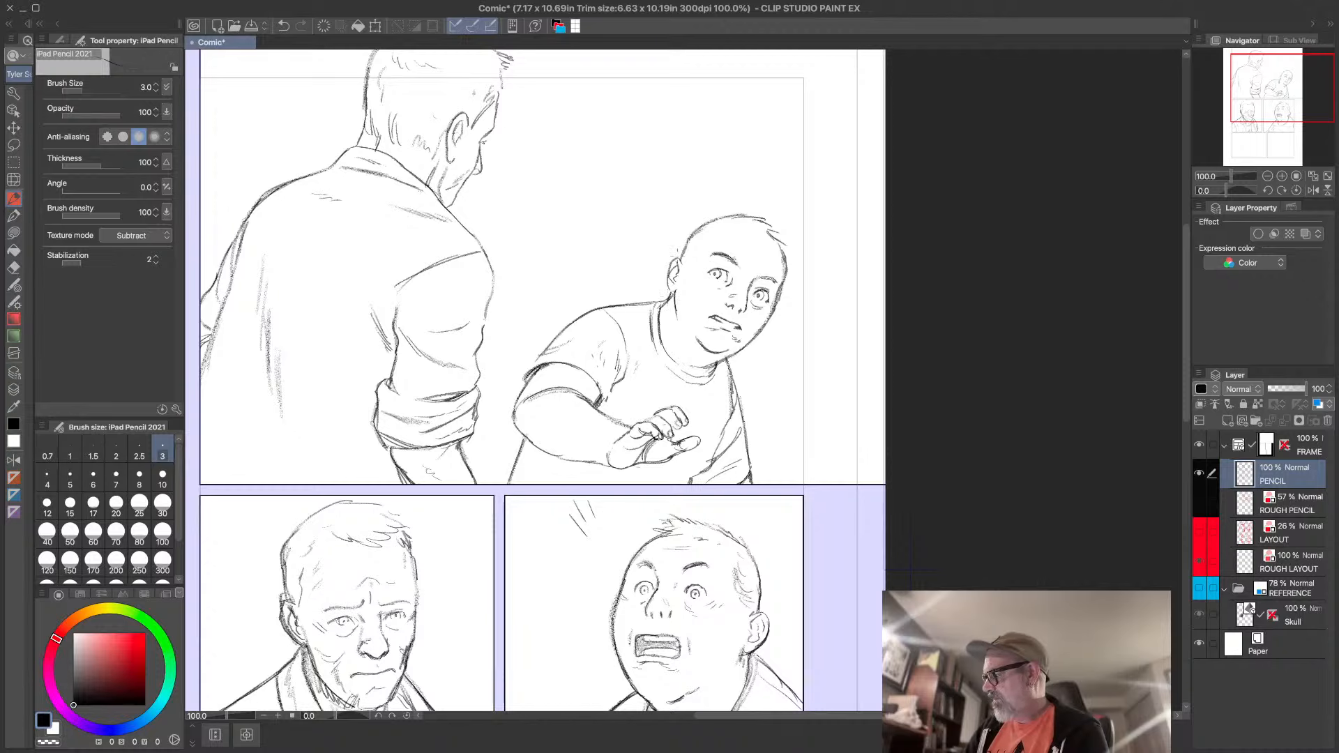
{"action": "left_click_drag", "start_coordinate": [680, 255], "coordinate": [700, 223]}
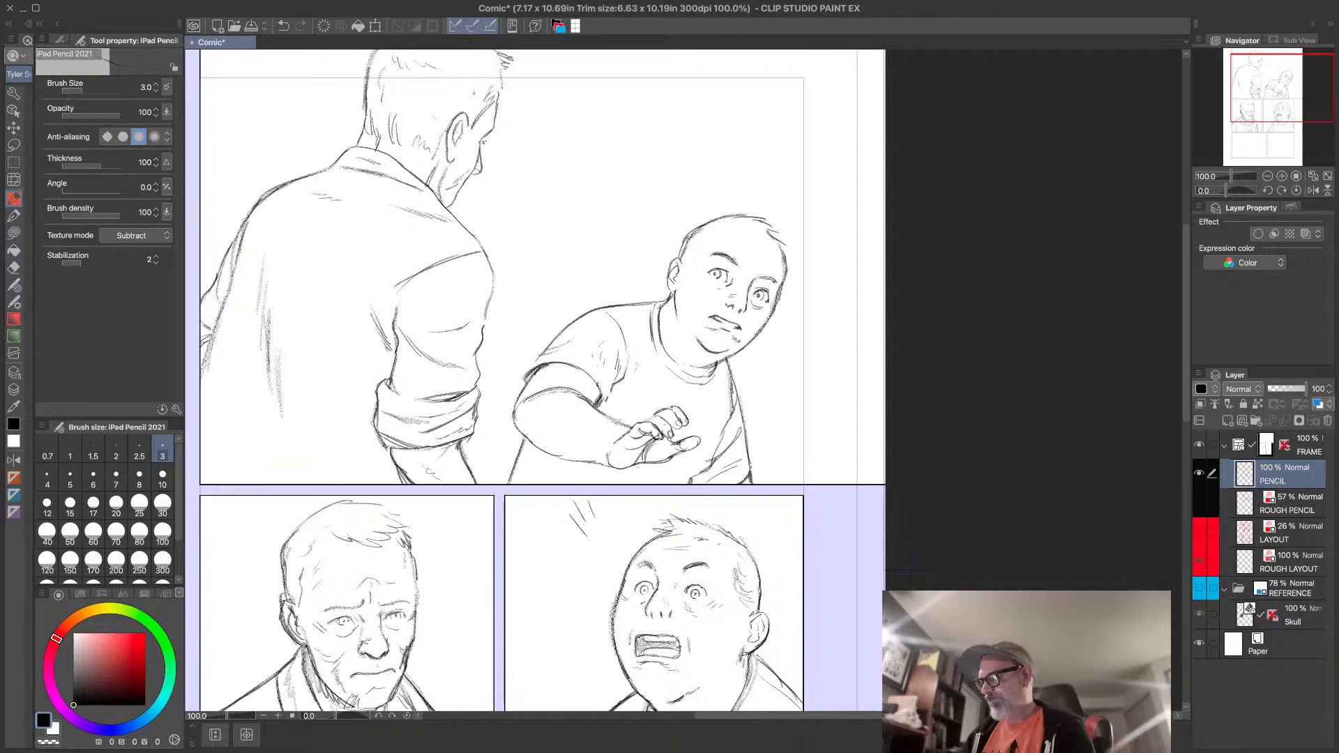
{"action": "left_click_drag", "start_coordinate": [461, 443], "coordinate": [477, 471]}
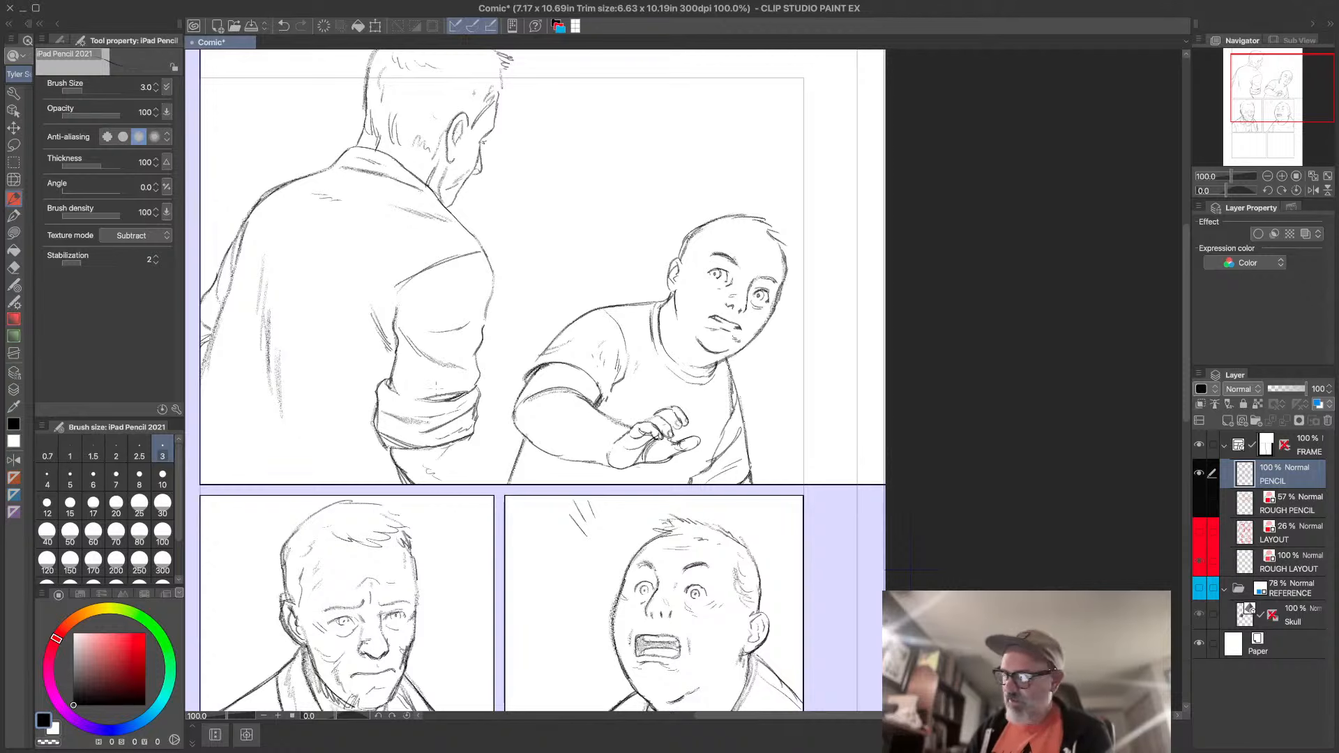
- Hatch a shadow on the standing figure's shirt beside the rolled sleeve and forearm, down to the panel border
{"action": "left_click_drag", "start_coordinate": [465, 436], "coordinate": [491, 471]}
{"action": "left_click_drag", "start_coordinate": [488, 471], "coordinate": [495, 484]}
{"action": "mouse_move", "coordinate": [469, 442]}
{"action": "left_mouse_down"}
{"action": "mouse_move", "coordinate": [490, 482]}
{"action": "mouse_move", "coordinate": [474, 446]}
{"action": "mouse_move", "coordinate": [462, 467]}
{"action": "left_mouse_up"}
{"action": "left_click_drag", "start_coordinate": [461, 464], "coordinate": [539, 484]}
{"action": "mouse_move", "coordinate": [502, 339]}
{"action": "left_mouse_down"}
{"action": "mouse_move", "coordinate": [510, 359]}
{"action": "mouse_move", "coordinate": [485, 384]}
{"action": "mouse_move", "coordinate": [466, 465]}
{"action": "left_mouse_up"}
{"action": "left_click_drag", "start_coordinate": [489, 392], "coordinate": [468, 417]}
{"action": "left_click_drag", "start_coordinate": [494, 397], "coordinate": [463, 447]}
{"action": "left_click_drag", "start_coordinate": [493, 417], "coordinate": [461, 478]}
{"action": "left_click_drag", "start_coordinate": [501, 431], "coordinate": [487, 478]}
{"action": "left_click_drag", "start_coordinate": [512, 448], "coordinate": [495, 479]}
{"action": "left_click_drag", "start_coordinate": [518, 459], "coordinate": [502, 479]}
{"action": "mouse_move", "coordinate": [502, 363]}
{"action": "left_mouse_down"}
{"action": "mouse_move", "coordinate": [488, 388]}
{"action": "mouse_move", "coordinate": [499, 373]}
{"action": "left_mouse_up"}
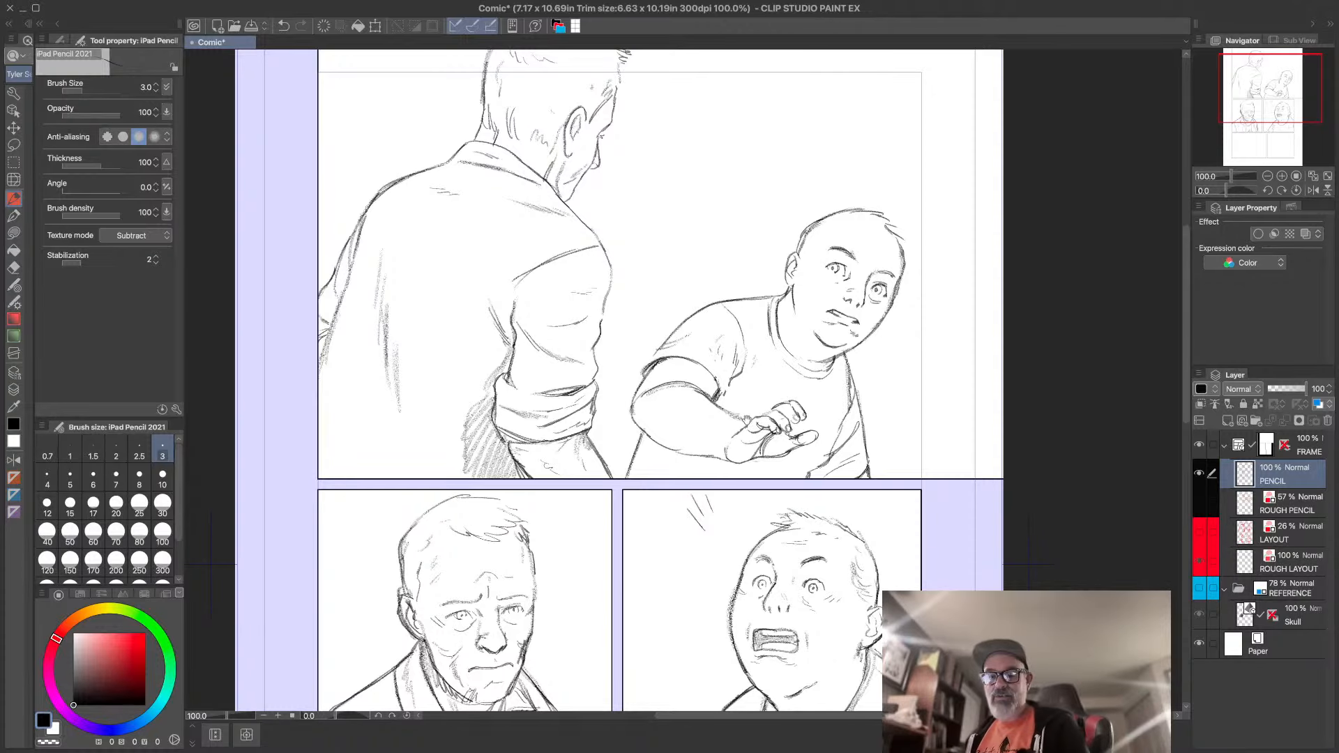
- Fit the whole page in view and show the ROUGH PENCIL and LAYOUT layers beneath the pencils
{"action": "left_click_drag", "start_coordinate": [746, 421], "coordinate": [733, 486]}
{"action": "key", "text": "super+0"}
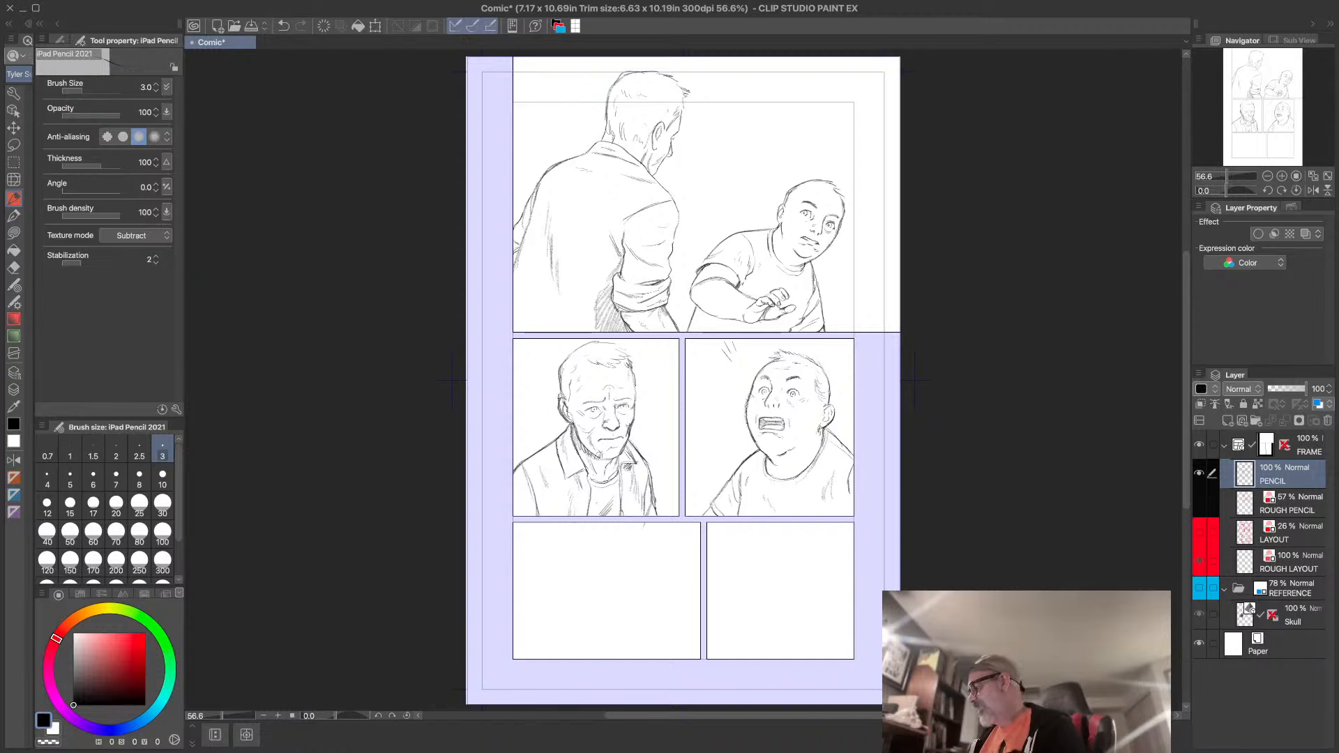
{"action": "left_click", "coordinate": [1199, 502]}
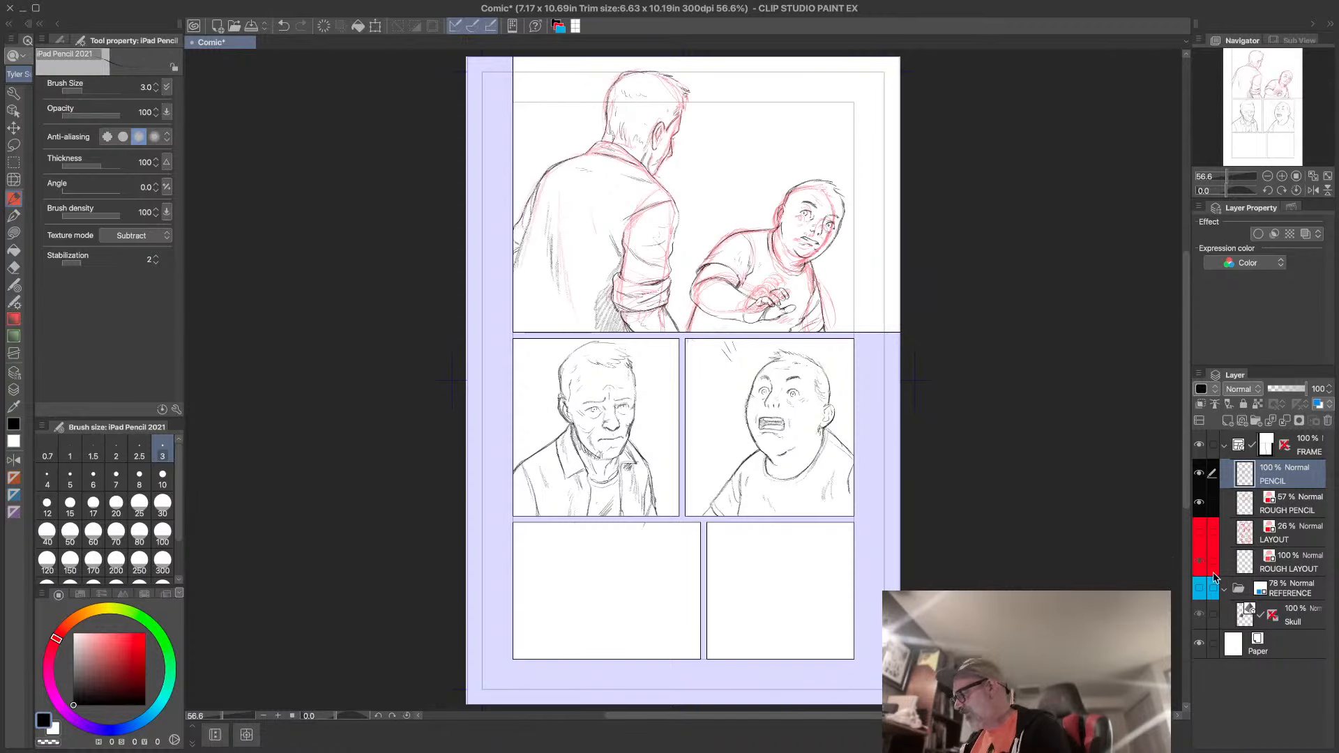
{"action": "left_click", "coordinate": [1198, 531]}
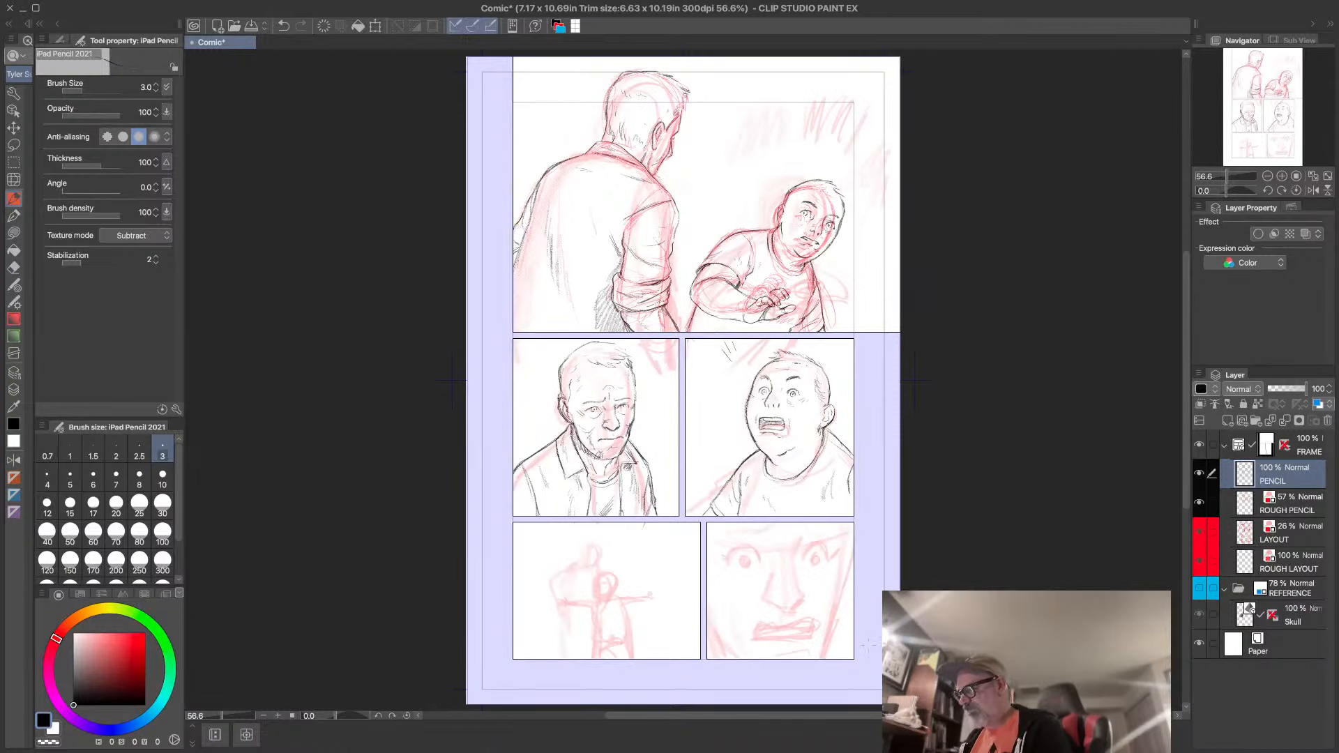
- Pencil the close-up face's eye nearest the page's outer edge, with iris, lids and under-eye creases, plus the crease beside the nose bridge
{"action": "scroll", "coordinate": [863, 659], "scroll_direction": "up", "scroll_amount": 1}
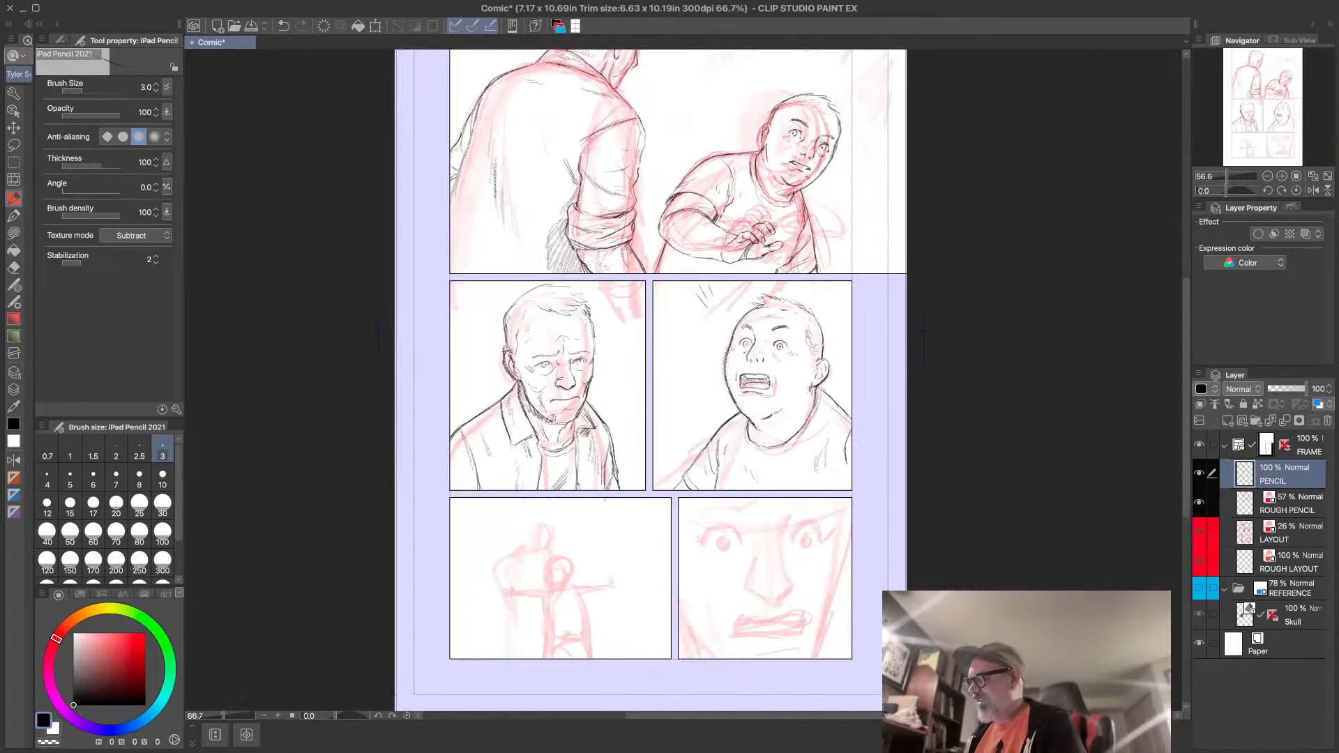
{"action": "scroll", "coordinate": [906, 596], "scroll_direction": "up", "scroll_amount": 2}
{"action": "left_click_drag", "start_coordinate": [822, 619], "coordinate": [877, 460]}
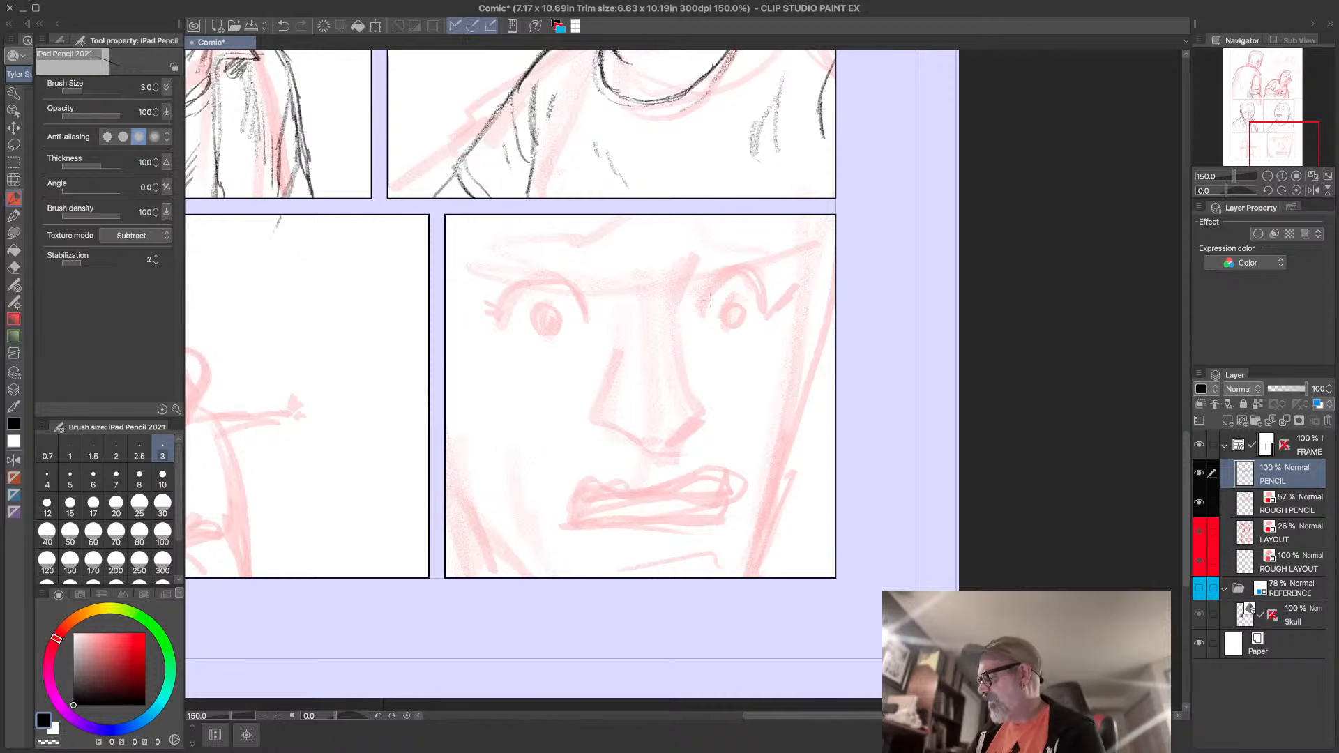
{"action": "mouse_move", "coordinate": [701, 311]}
{"action": "left_mouse_down"}
{"action": "mouse_move", "coordinate": [722, 283]}
{"action": "mouse_move", "coordinate": [751, 282]}
{"action": "mouse_move", "coordinate": [720, 315]}
{"action": "mouse_move", "coordinate": [743, 307]}
{"action": "mouse_move", "coordinate": [737, 293]}
{"action": "mouse_move", "coordinate": [732, 311]}
{"action": "left_mouse_up"}
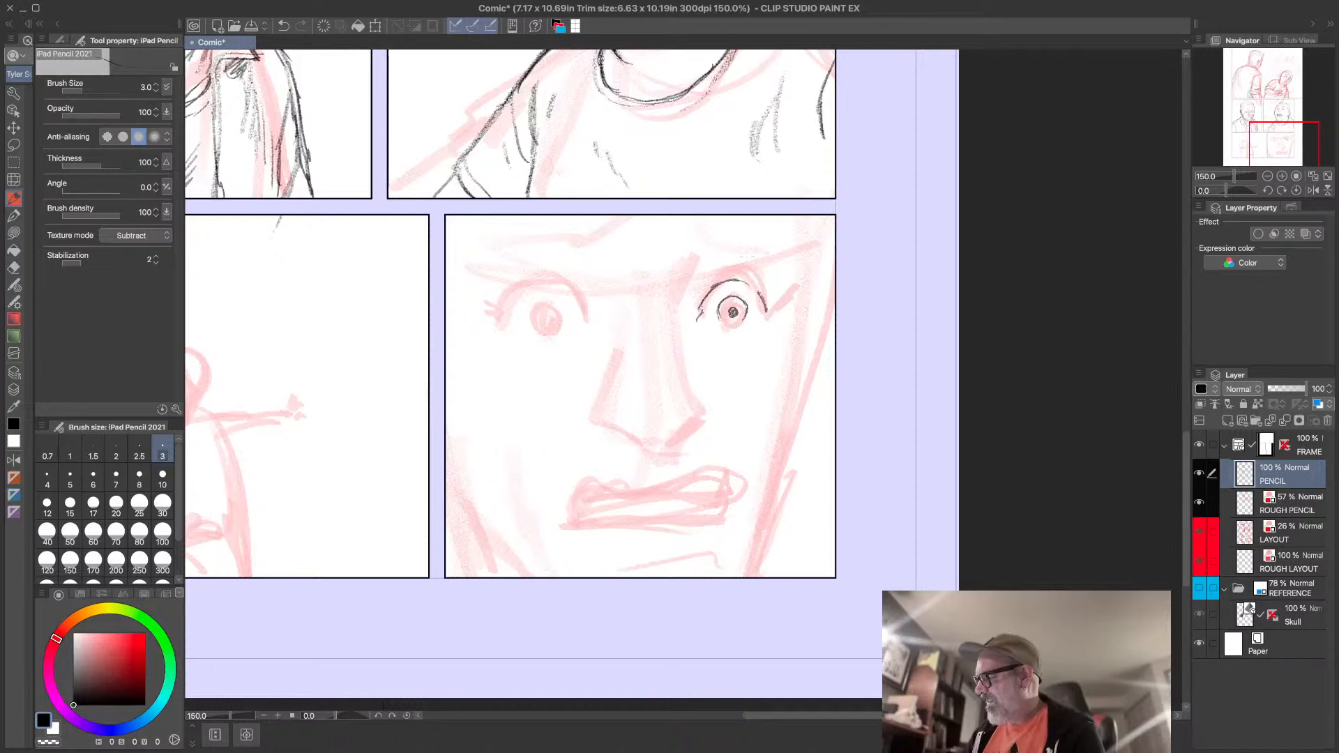
{"action": "mouse_move", "coordinate": [701, 283]}
{"action": "left_mouse_down"}
{"action": "mouse_move", "coordinate": [694, 304]}
{"action": "mouse_move", "coordinate": [748, 272]}
{"action": "left_mouse_up"}
{"action": "mouse_move", "coordinate": [702, 321]}
{"action": "left_mouse_down"}
{"action": "mouse_move", "coordinate": [718, 286]}
{"action": "mouse_move", "coordinate": [696, 331]}
{"action": "mouse_move", "coordinate": [760, 323]}
{"action": "left_mouse_up"}
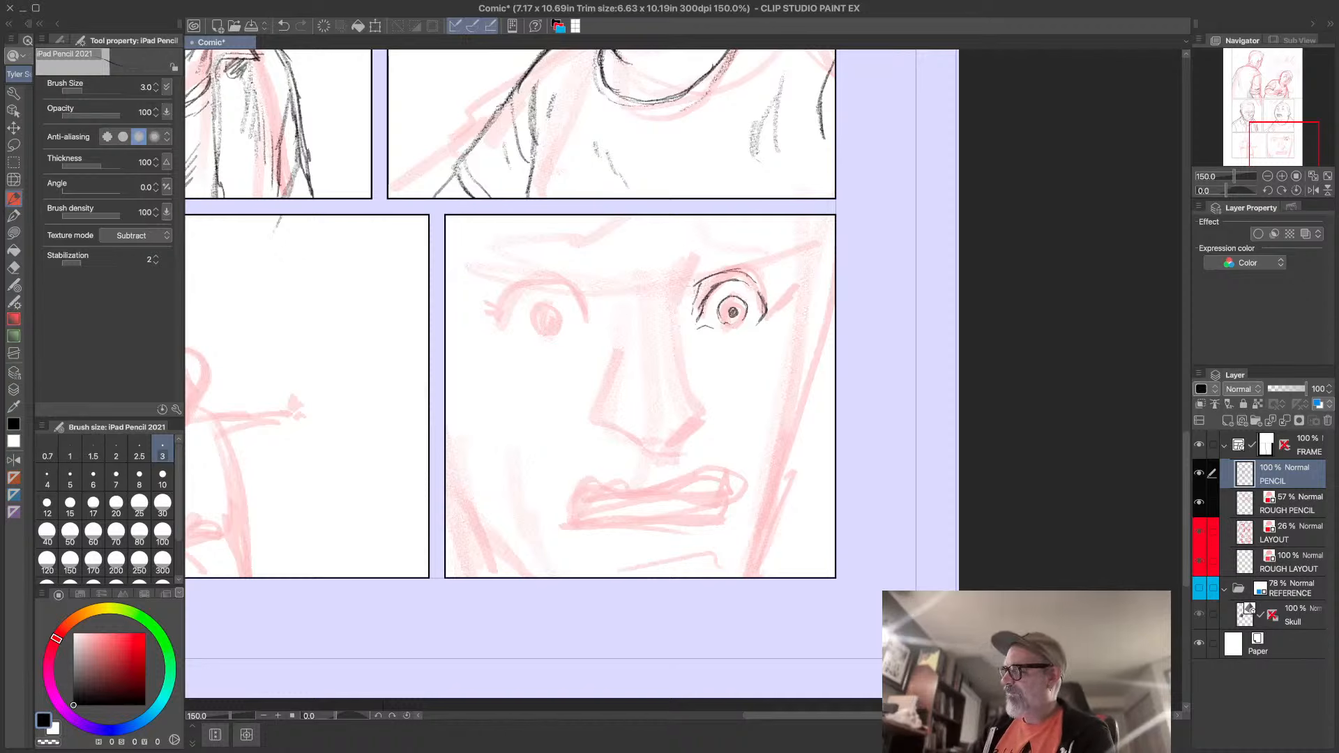
{"action": "left_click_drag", "start_coordinate": [690, 264], "coordinate": [669, 328]}
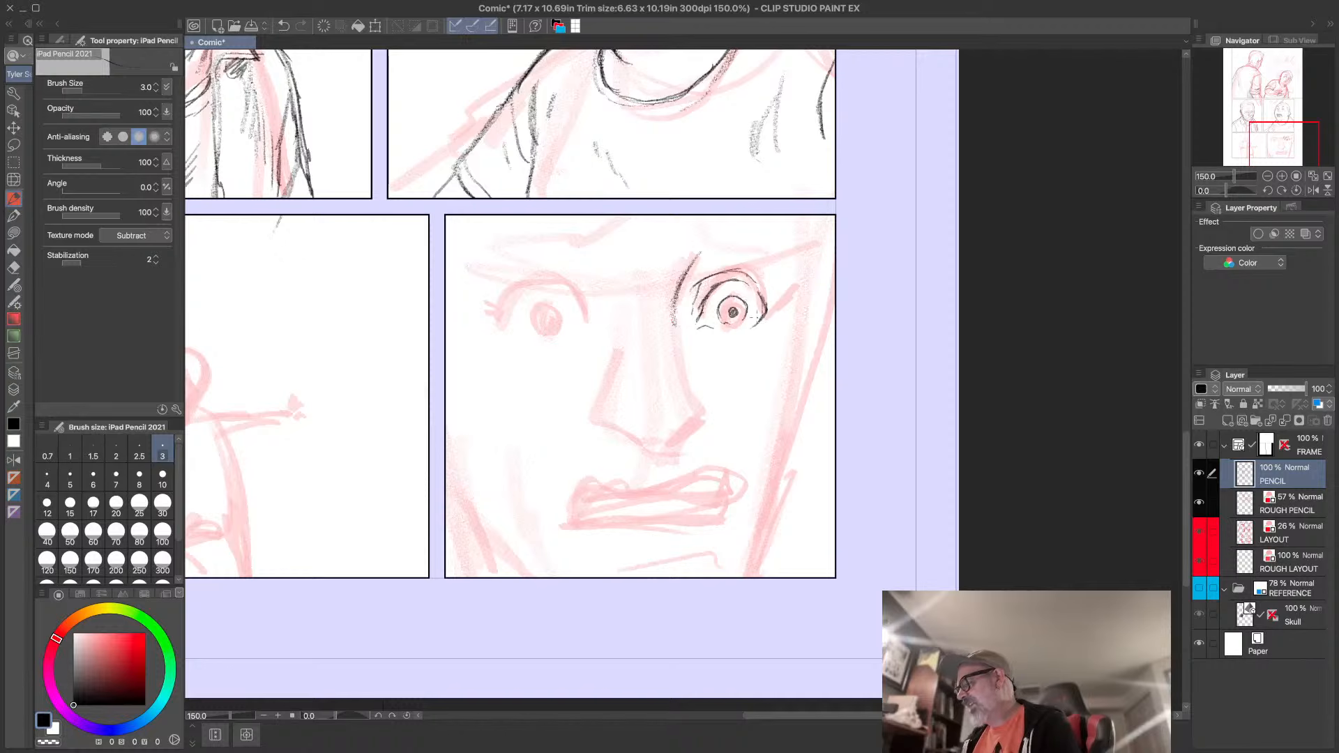
- Pencil crease lines beneath the already drawn eye in the close-up face panel and save the comic
{"action": "mouse_move", "coordinate": [687, 336]}
{"action": "left_mouse_down"}
{"action": "mouse_move", "coordinate": [728, 349]}
{"action": "mouse_move", "coordinate": [766, 335]}
{"action": "left_mouse_up"}
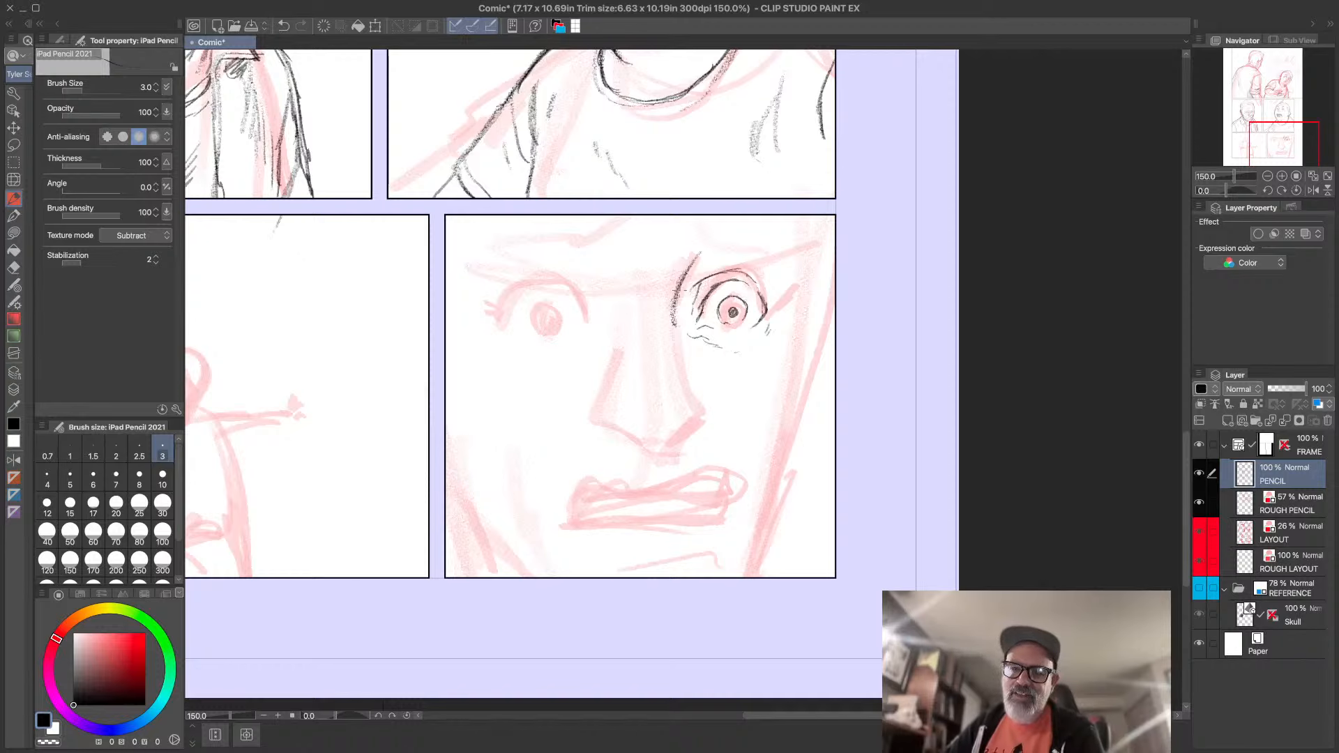
{"action": "key", "text": "super+s"}
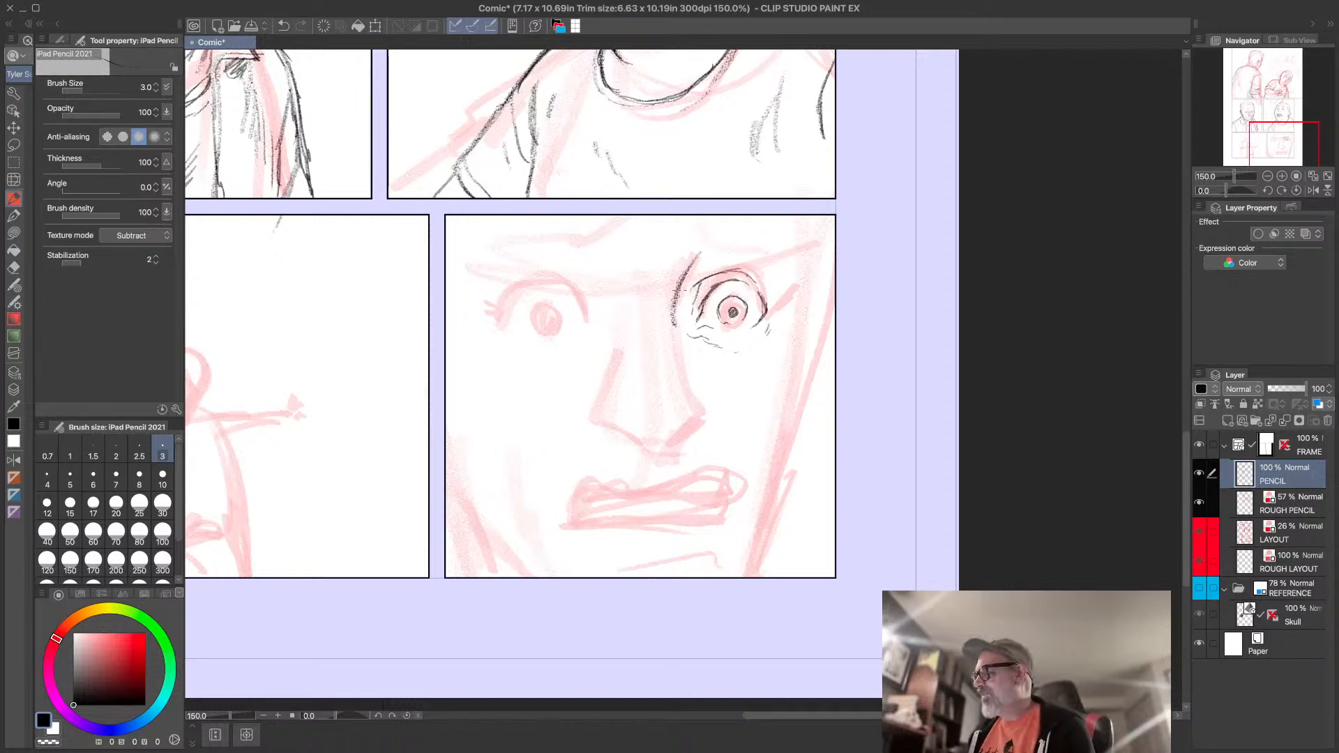
- Pencil the nose outline over the rough sketch, including the tip, both nostrils and the short creases above them
{"action": "mouse_move", "coordinate": [673, 313]}
{"action": "left_mouse_down"}
{"action": "mouse_move", "coordinate": [694, 406]}
{"action": "mouse_move", "coordinate": [666, 442]}
{"action": "mouse_move", "coordinate": [696, 421]}
{"action": "left_mouse_up"}
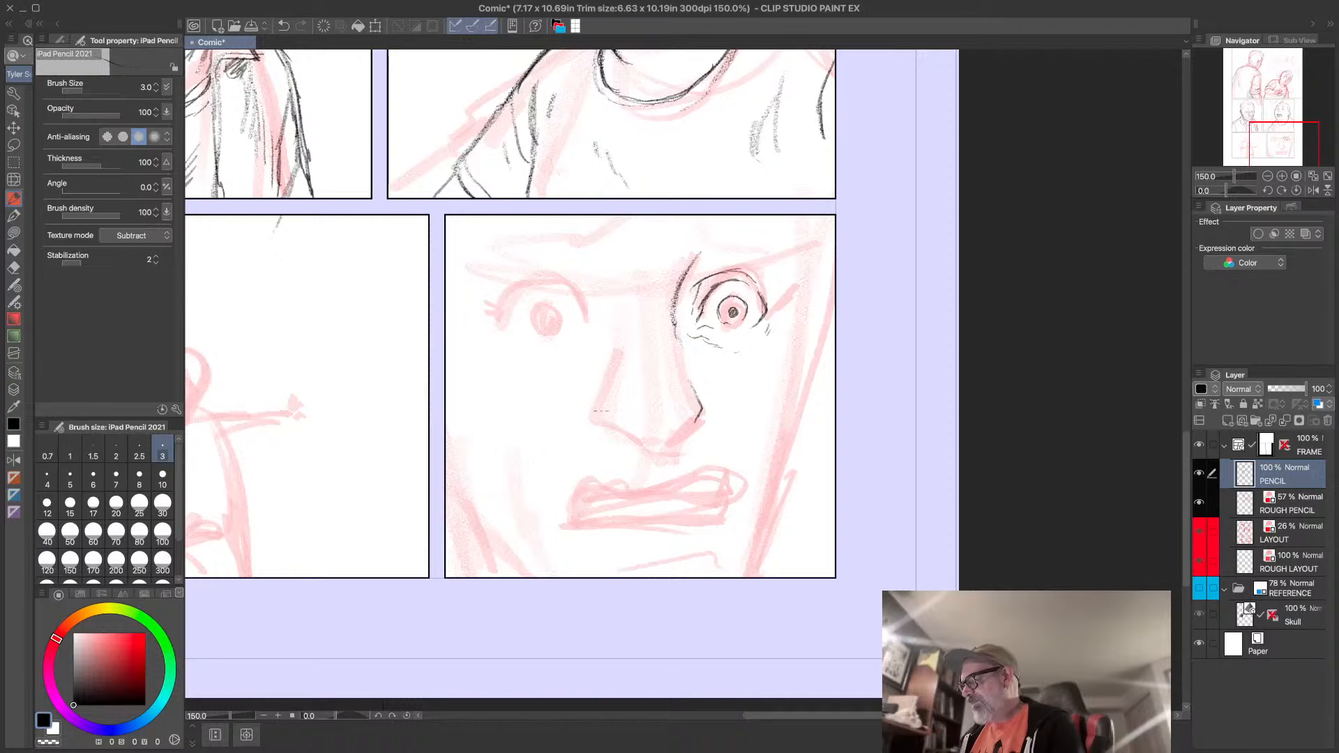
{"action": "mouse_move", "coordinate": [595, 412]}
{"action": "left_mouse_down"}
{"action": "mouse_move", "coordinate": [608, 434]}
{"action": "mouse_move", "coordinate": [602, 390]}
{"action": "mouse_move", "coordinate": [620, 395]}
{"action": "mouse_move", "coordinate": [633, 438]}
{"action": "mouse_move", "coordinate": [689, 428]}
{"action": "mouse_move", "coordinate": [662, 447]}
{"action": "mouse_move", "coordinate": [698, 420]}
{"action": "left_mouse_up"}
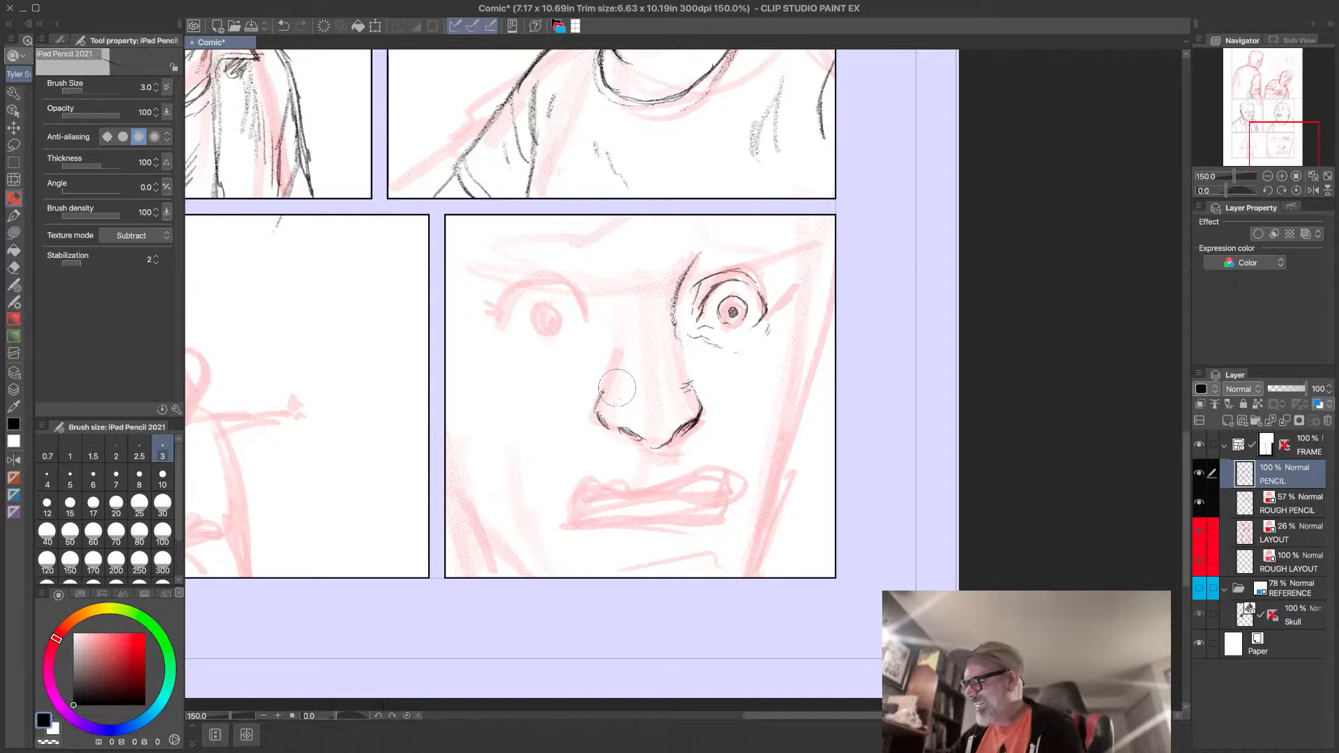
{"action": "left_click_drag", "start_coordinate": [612, 383], "coordinate": [630, 393]}
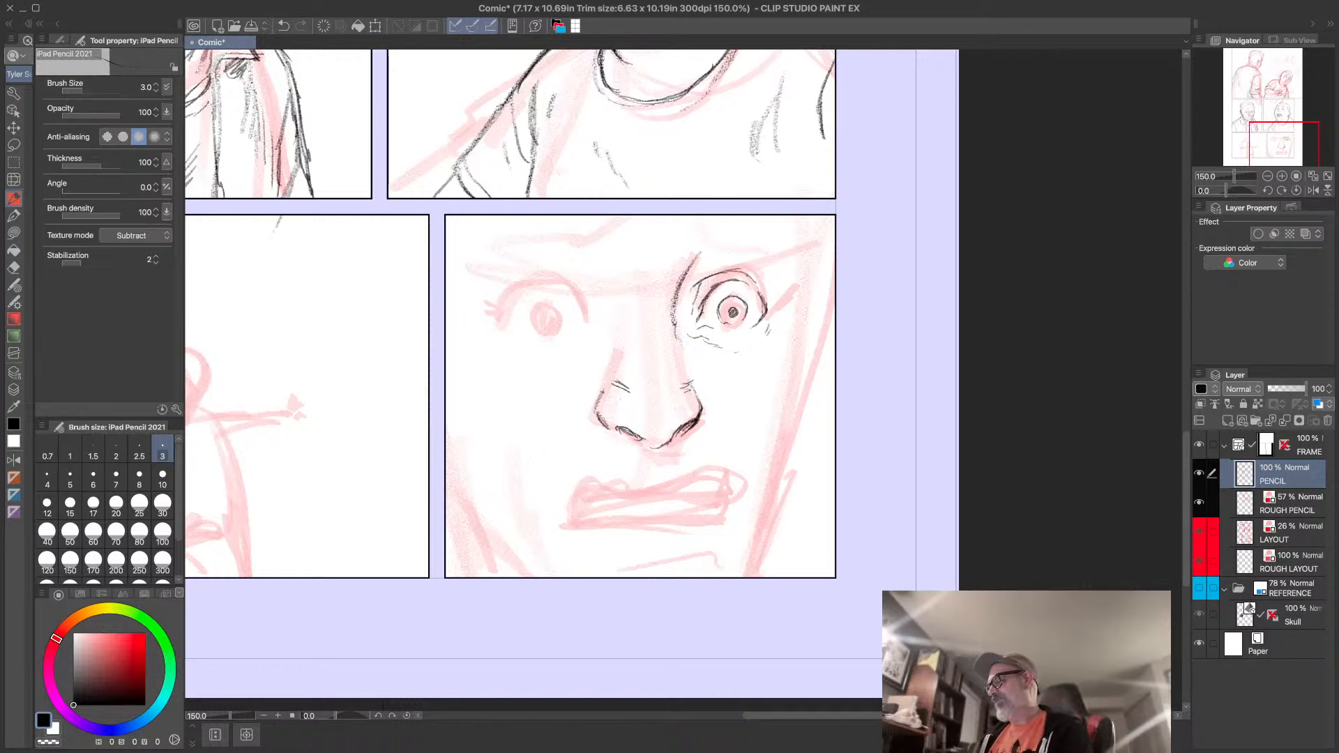
- Outline the open, grimacing mouth over the rough sketch and darken its left corner
{"action": "mouse_move", "coordinate": [567, 520]}
{"action": "left_mouse_down"}
{"action": "mouse_move", "coordinate": [579, 495]}
{"action": "mouse_move", "coordinate": [717, 480]}
{"action": "mouse_move", "coordinate": [730, 501]}
{"action": "left_mouse_up"}
{"action": "left_click_drag", "start_coordinate": [643, 496], "coordinate": [685, 488]}
{"action": "left_click_drag", "start_coordinate": [644, 497], "coordinate": [730, 497]}
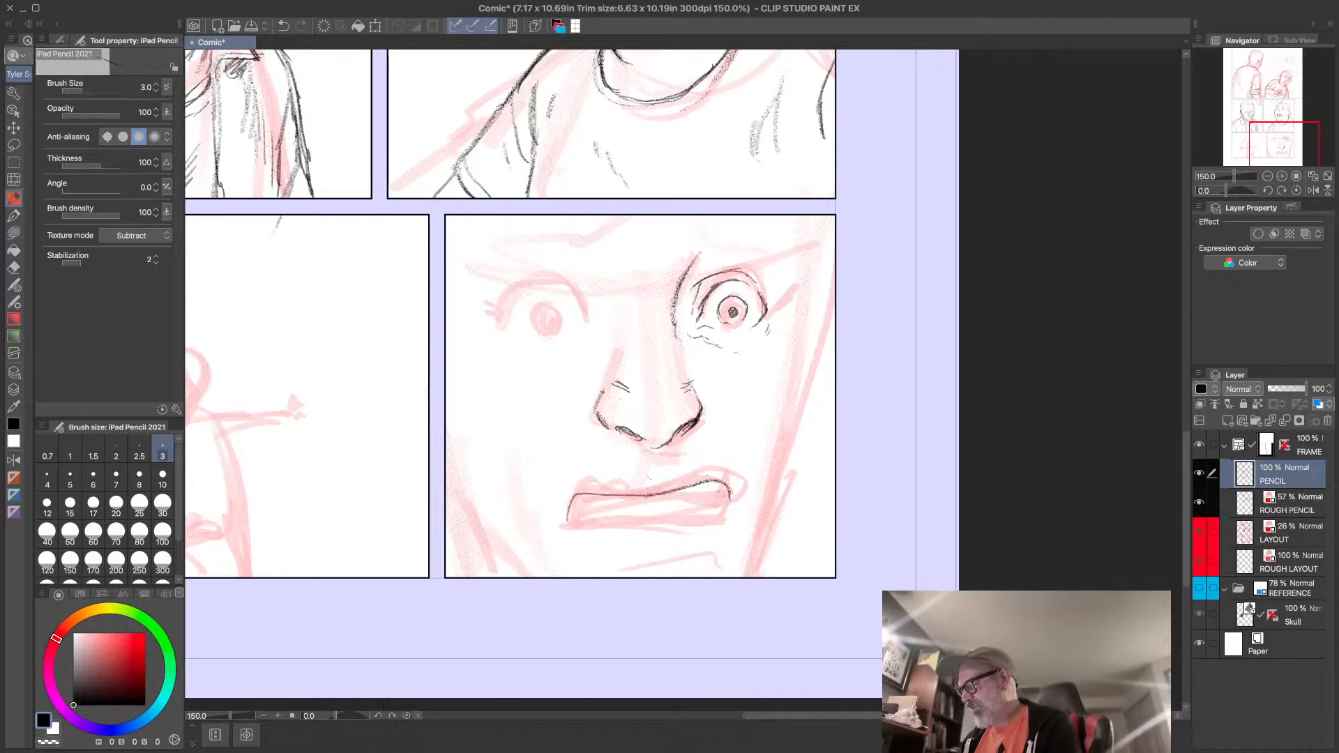
{"action": "mouse_move", "coordinate": [567, 519]}
{"action": "left_mouse_down"}
{"action": "mouse_move", "coordinate": [598, 494]}
{"action": "mouse_move", "coordinate": [566, 530]}
{"action": "mouse_move", "coordinate": [726, 507]}
{"action": "left_mouse_up"}
{"action": "left_click_drag", "start_coordinate": [654, 522], "coordinate": [710, 516]}
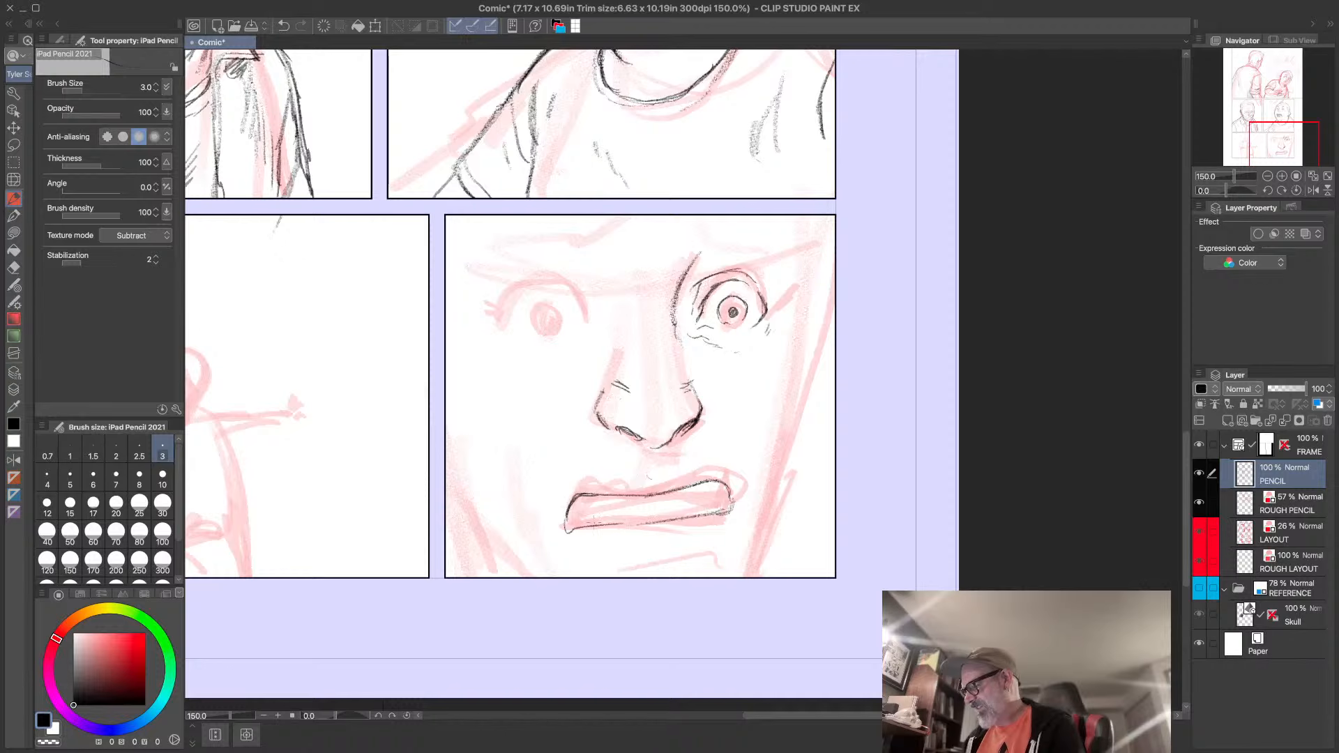
{"action": "left_click_drag", "start_coordinate": [563, 523], "coordinate": [582, 527]}
{"action": "mouse_move", "coordinate": [562, 518]}
{"action": "left_mouse_down"}
{"action": "mouse_move", "coordinate": [568, 529]}
{"action": "mouse_move", "coordinate": [732, 507]}
{"action": "mouse_move", "coordinate": [564, 529]}
{"action": "left_mouse_up"}
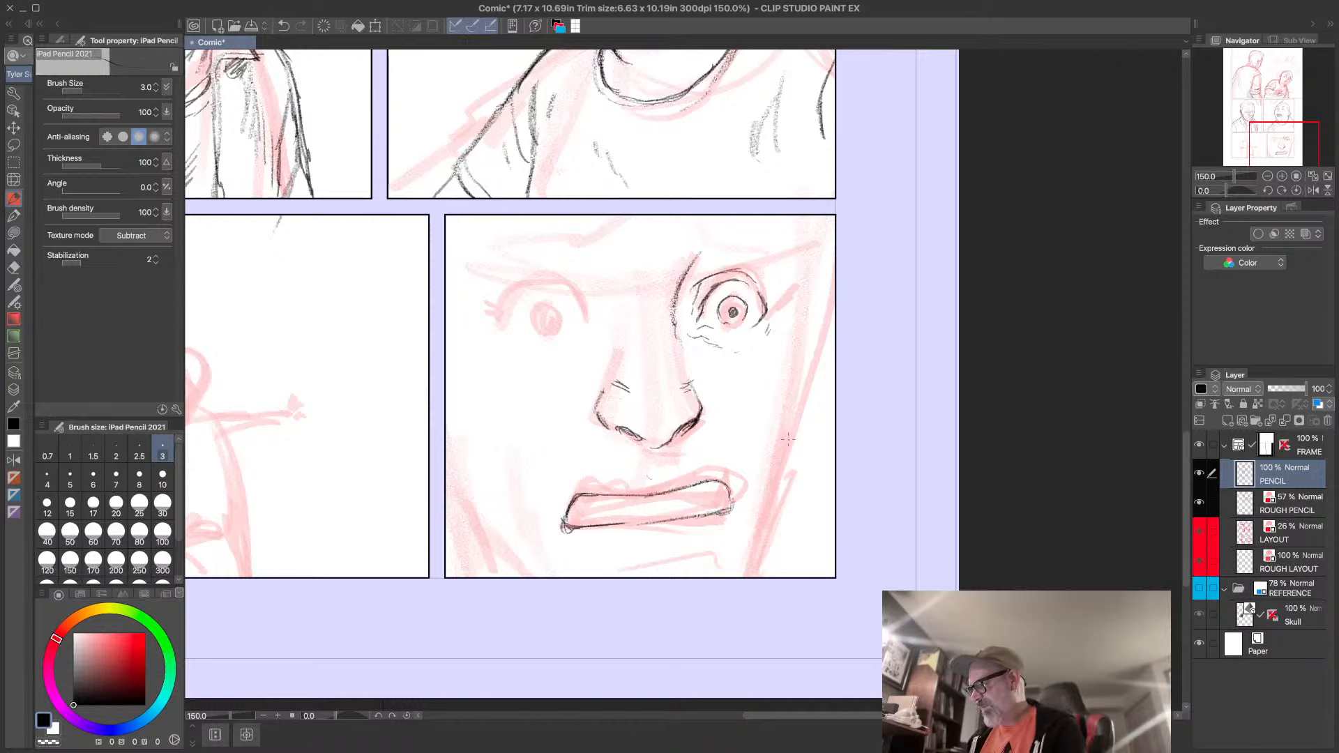
- Pencil the contour of the face's right side from temple to jaw and the crease lines below the mouth
{"action": "left_click_drag", "start_coordinate": [829, 360], "coordinate": [885, 305]}
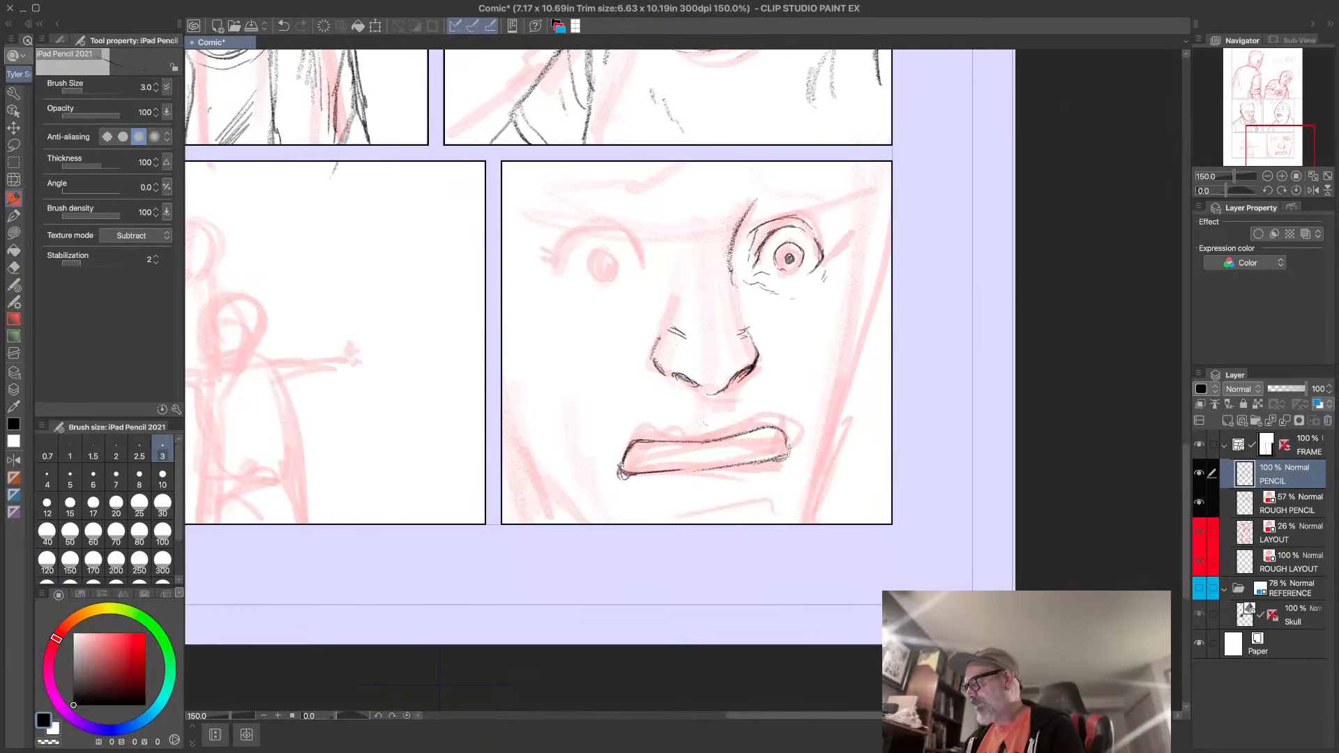
{"action": "left_click_drag", "start_coordinate": [833, 409], "coordinate": [806, 491]}
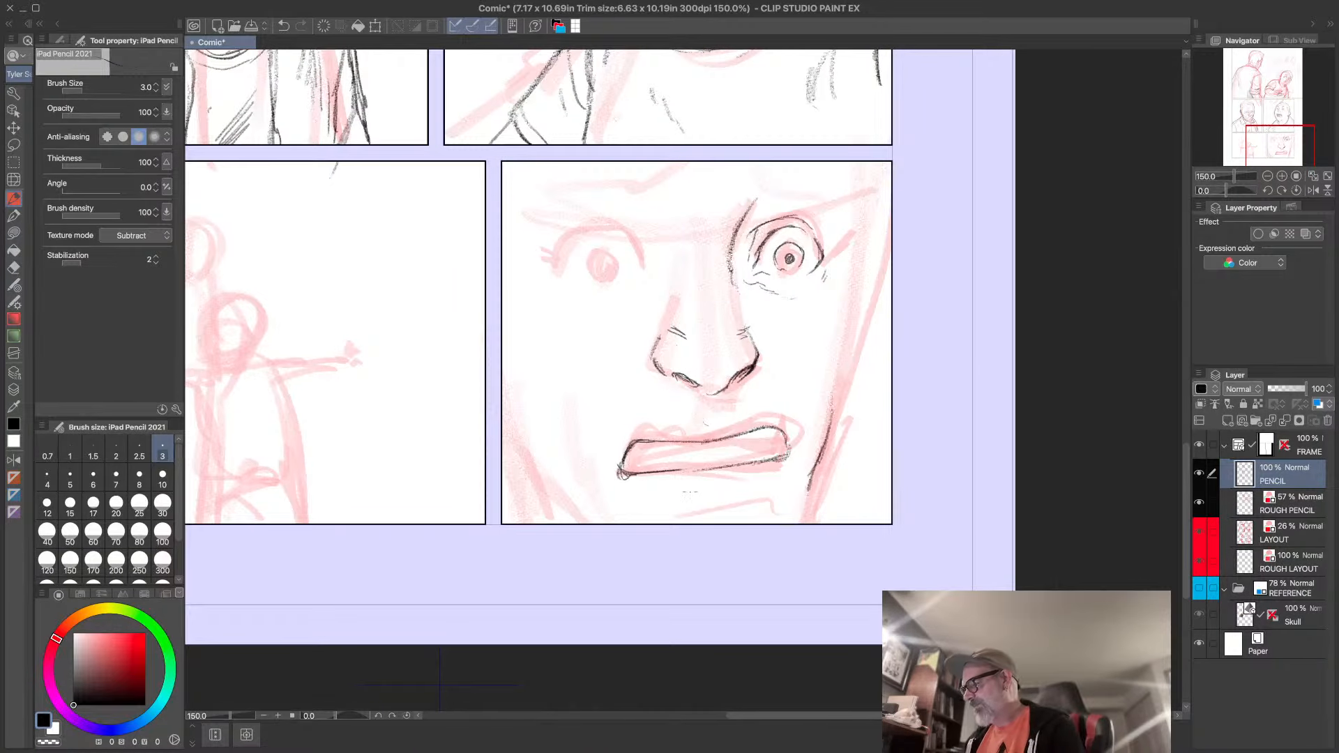
{"action": "mouse_move", "coordinate": [684, 493]}
{"action": "left_mouse_down"}
{"action": "mouse_move", "coordinate": [711, 487]}
{"action": "mouse_move", "coordinate": [675, 494]}
{"action": "mouse_move", "coordinate": [667, 512]}
{"action": "mouse_move", "coordinate": [797, 520]}
{"action": "left_mouse_up"}
{"action": "left_click_drag", "start_coordinate": [833, 447], "coordinate": [809, 505]}
{"action": "left_click_drag", "start_coordinate": [883, 267], "coordinate": [857, 346]}
{"action": "left_click_drag", "start_coordinate": [870, 206], "coordinate": [863, 281]}
{"action": "left_click_drag", "start_coordinate": [869, 164], "coordinate": [862, 320]}
{"action": "left_click_drag", "start_coordinate": [867, 307], "coordinate": [830, 433]}
{"action": "left_click_drag", "start_coordinate": [837, 401], "coordinate": [801, 524]}
- Pencil the left jaw contour with cheek shading strokes and reinforce the right jaw line
{"action": "left_click_drag", "start_coordinate": [597, 436], "coordinate": [570, 521]}
{"action": "left_click_drag", "start_coordinate": [574, 431], "coordinate": [560, 503]}
{"action": "left_click_drag", "start_coordinate": [593, 494], "coordinate": [583, 509]}
{"action": "left_click_drag", "start_coordinate": [513, 459], "coordinate": [568, 523]}
{"action": "left_click_drag", "start_coordinate": [509, 459], "coordinate": [562, 520]}
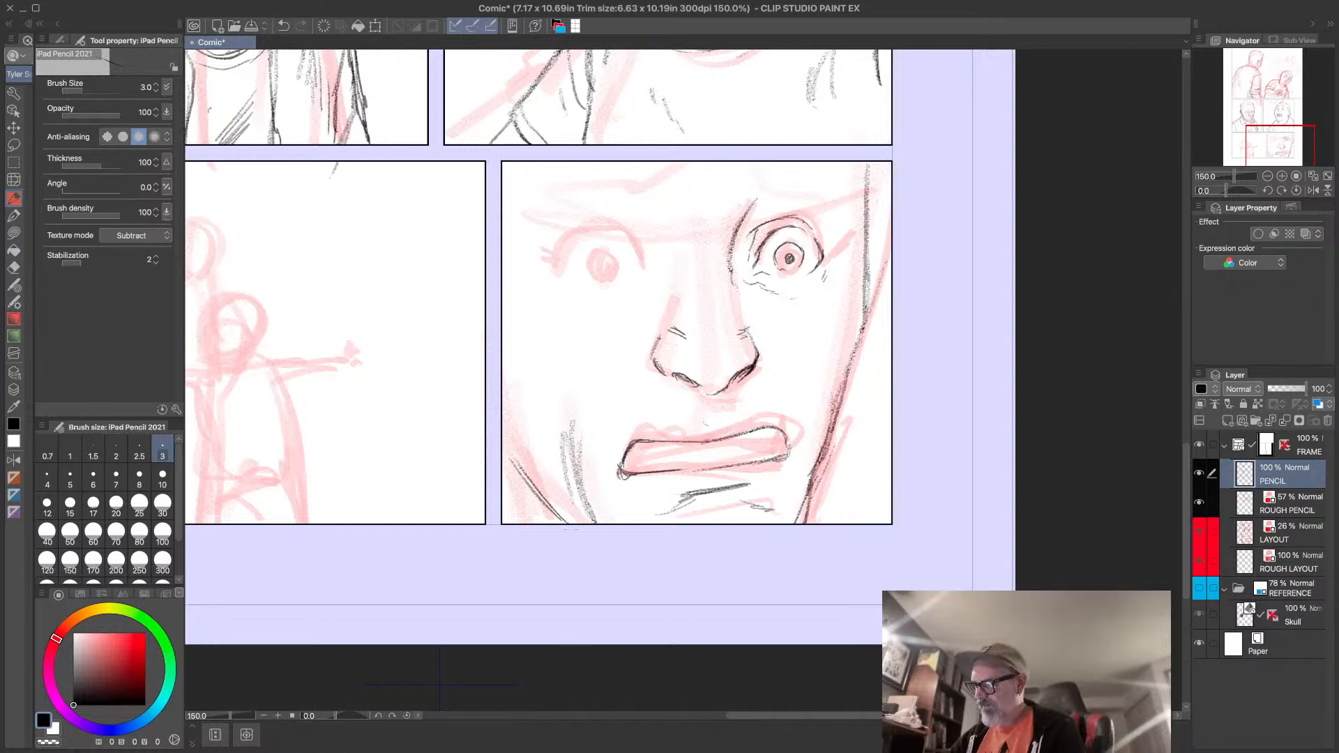
{"action": "mouse_move", "coordinate": [503, 396]}
{"action": "left_mouse_down"}
{"action": "mouse_move", "coordinate": [537, 508]}
{"action": "mouse_move", "coordinate": [553, 521]}
{"action": "left_mouse_up"}
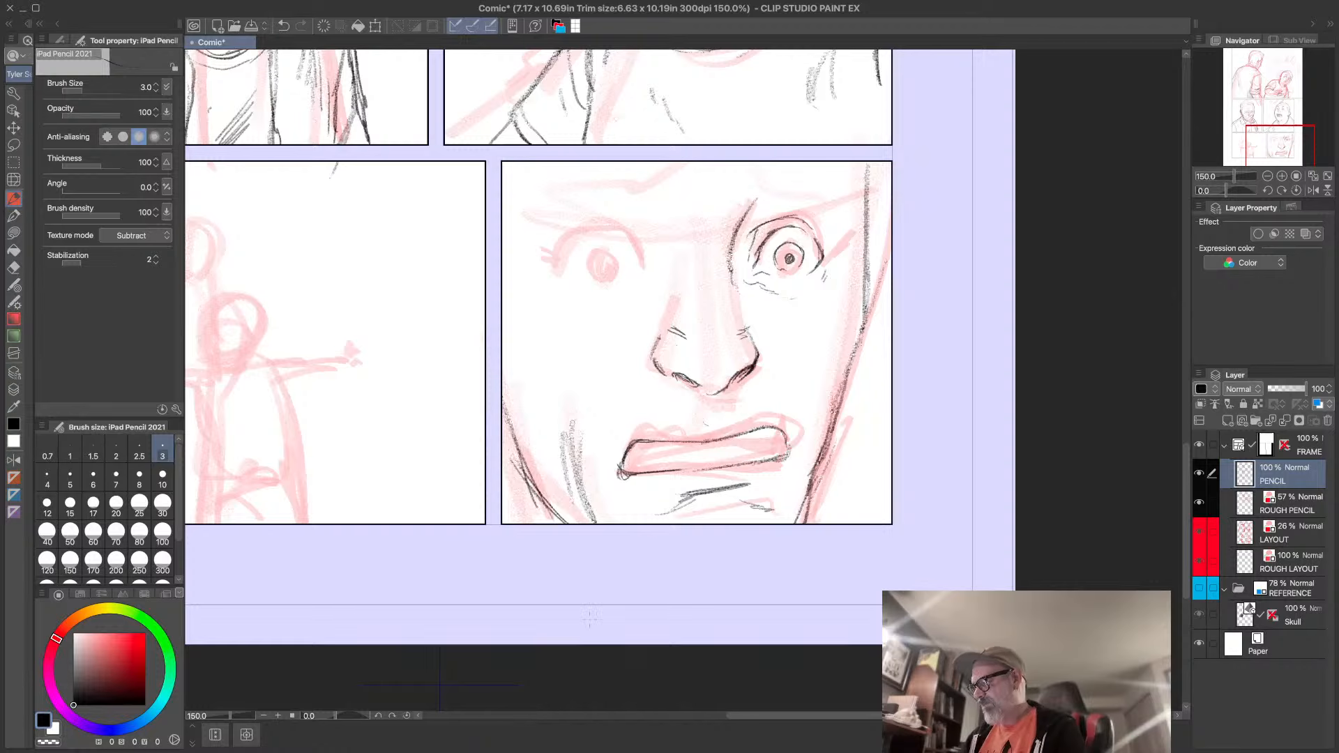
{"action": "left_click_drag", "start_coordinate": [505, 421], "coordinate": [551, 514]}
{"action": "mouse_move", "coordinate": [527, 390]}
{"action": "left_mouse_down"}
{"action": "mouse_move", "coordinate": [570, 445]}
{"action": "mouse_move", "coordinate": [563, 418]}
{"action": "left_mouse_up"}
{"action": "left_click_drag", "start_coordinate": [543, 396], "coordinate": [569, 428]}
{"action": "mouse_move", "coordinate": [842, 368]}
{"action": "left_mouse_down"}
{"action": "mouse_move", "coordinate": [819, 473]}
{"action": "mouse_move", "coordinate": [824, 405]}
{"action": "left_mouse_up"}
{"action": "left_click_drag", "start_coordinate": [865, 345], "coordinate": [826, 436]}
{"action": "mouse_move", "coordinate": [520, 358]}
{"action": "left_mouse_down"}
{"action": "mouse_move", "coordinate": [548, 393]}
{"action": "mouse_move", "coordinate": [531, 375]}
{"action": "left_mouse_up"}
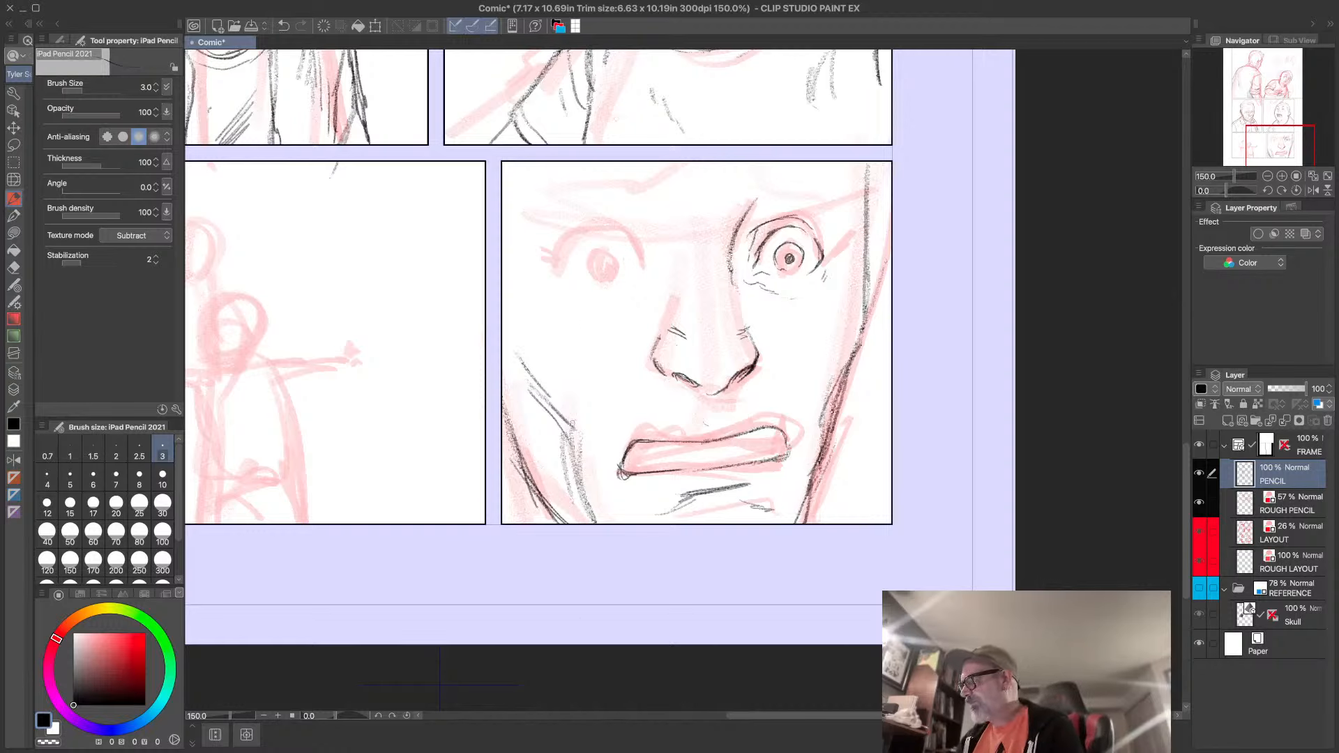
- Pencil the left eye with its iris, pupil, lids, brow folds and the bag lines beneath it
{"action": "mouse_move", "coordinate": [582, 262]}
{"action": "left_mouse_down"}
{"action": "mouse_move", "coordinate": [607, 249]}
{"action": "mouse_move", "coordinate": [604, 268]}
{"action": "left_mouse_up"}
{"action": "mouse_move", "coordinate": [602, 250]}
{"action": "left_mouse_down"}
{"action": "mouse_move", "coordinate": [590, 276]}
{"action": "mouse_move", "coordinate": [589, 251]}
{"action": "mouse_move", "coordinate": [589, 274]}
{"action": "mouse_move", "coordinate": [617, 258]}
{"action": "mouse_move", "coordinate": [618, 271]}
{"action": "mouse_move", "coordinate": [637, 260]}
{"action": "mouse_move", "coordinate": [644, 272]}
{"action": "mouse_move", "coordinate": [562, 269]}
{"action": "mouse_move", "coordinate": [611, 212]}
{"action": "mouse_move", "coordinate": [662, 235]}
{"action": "left_mouse_up"}
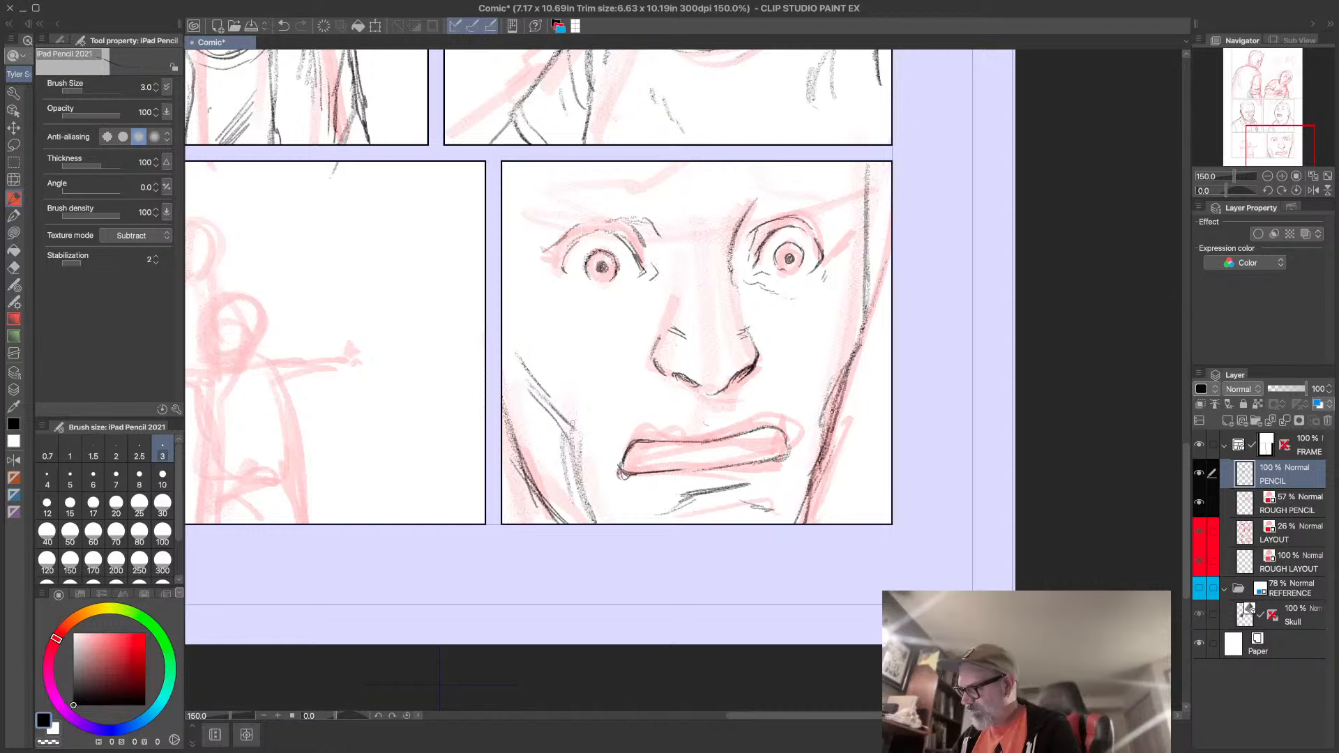
{"action": "left_click_drag", "start_coordinate": [614, 310], "coordinate": [653, 282]}
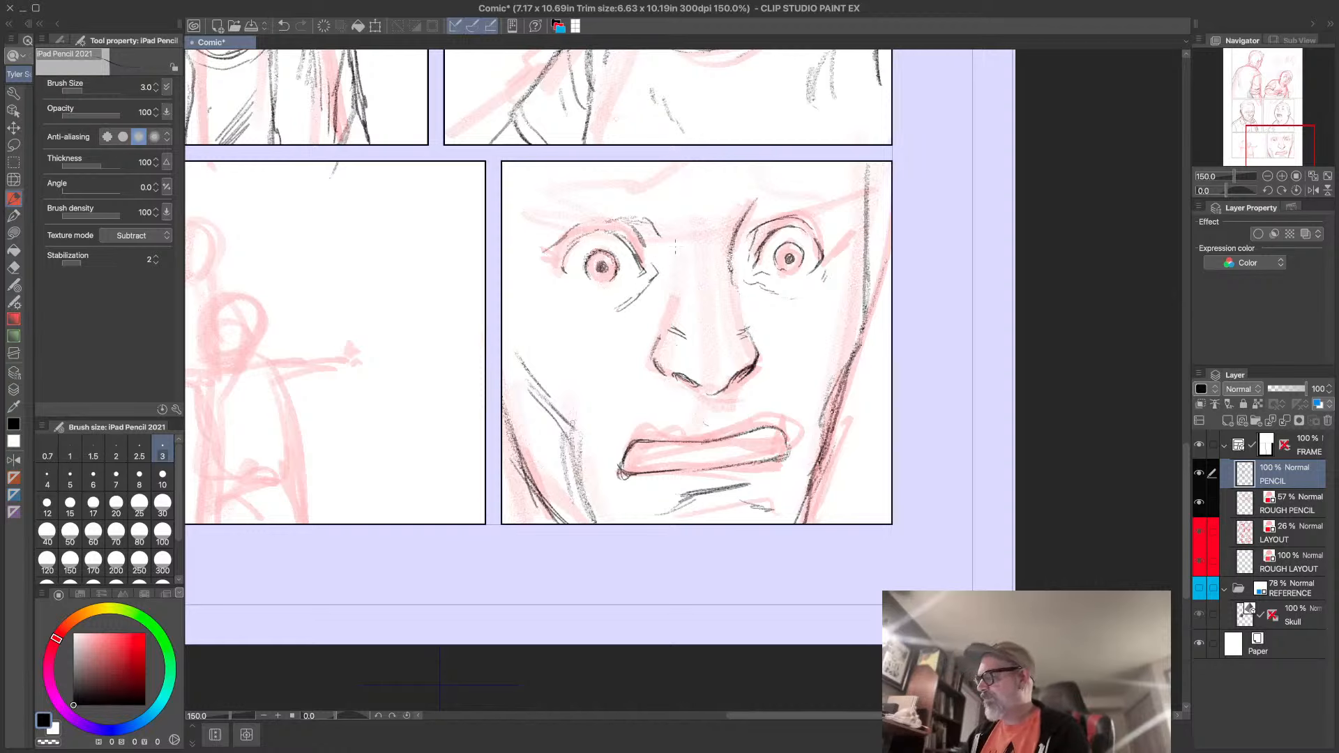
{"action": "left_click_drag", "start_coordinate": [549, 282], "coordinate": [569, 292]}
{"action": "left_click_drag", "start_coordinate": [553, 296], "coordinate": [571, 302]}
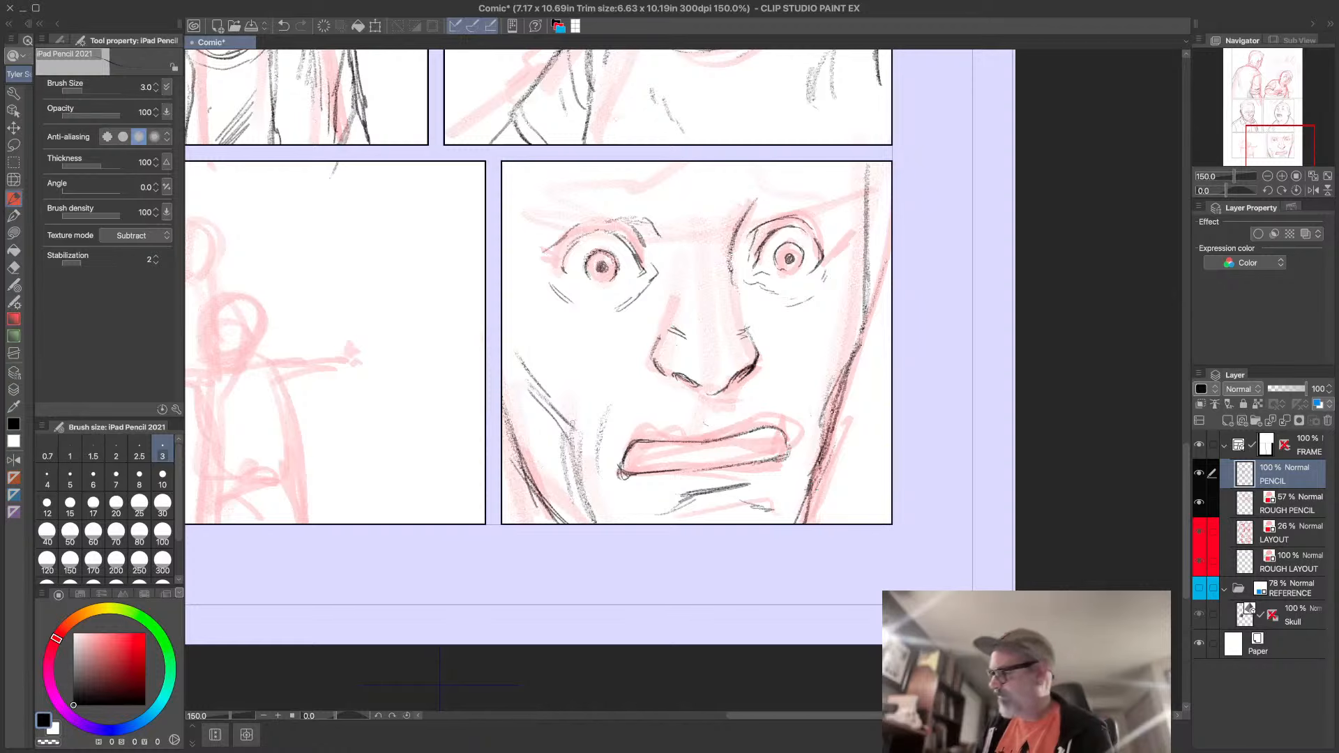
- Strengthen the face's right contour and pencil the raised brow lines across the forehead above both eyes
{"action": "left_click_drag", "start_coordinate": [848, 361], "coordinate": [865, 176]}
{"action": "left_click_drag", "start_coordinate": [742, 202], "coordinate": [780, 175]}
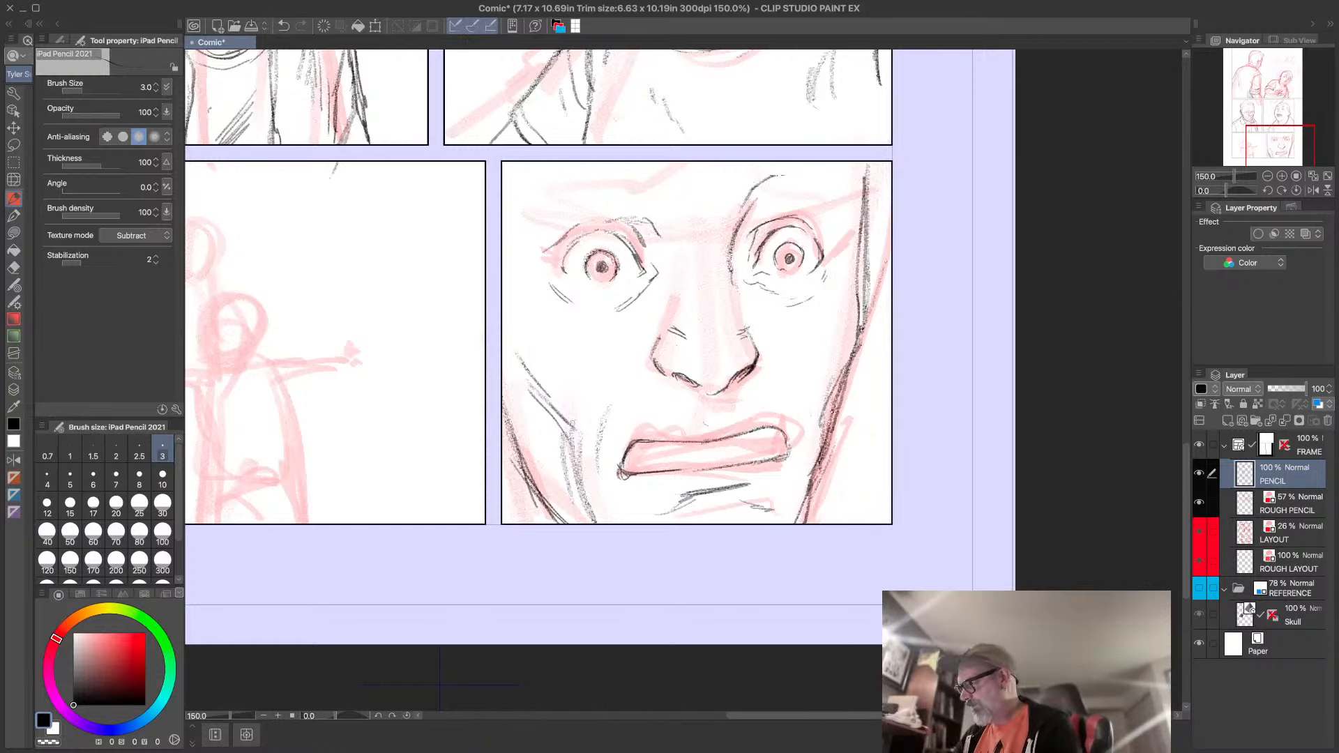
{"action": "mouse_move", "coordinate": [538, 198]}
{"action": "left_mouse_down"}
{"action": "mouse_move", "coordinate": [588, 180]}
{"action": "mouse_move", "coordinate": [555, 183]}
{"action": "mouse_move", "coordinate": [667, 162]}
{"action": "left_mouse_up"}
{"action": "mouse_move", "coordinate": [749, 176]}
{"action": "left_mouse_down"}
{"action": "mouse_move", "coordinate": [735, 187]}
{"action": "mouse_move", "coordinate": [730, 235]}
{"action": "mouse_move", "coordinate": [726, 211]}
{"action": "left_mouse_up"}
{"action": "mouse_move", "coordinate": [740, 203]}
{"action": "left_mouse_down"}
{"action": "mouse_move", "coordinate": [726, 274]}
{"action": "mouse_move", "coordinate": [726, 247]}
{"action": "left_mouse_up"}
{"action": "mouse_move", "coordinate": [749, 191]}
{"action": "left_mouse_down"}
{"action": "mouse_move", "coordinate": [730, 228]}
{"action": "mouse_move", "coordinate": [758, 176]}
{"action": "left_mouse_up"}
{"action": "left_click_drag", "start_coordinate": [731, 185], "coordinate": [756, 170]}
{"action": "left_click_drag", "start_coordinate": [751, 181], "coordinate": [796, 162]}
{"action": "left_click_drag", "start_coordinate": [794, 169], "coordinate": [815, 164]}
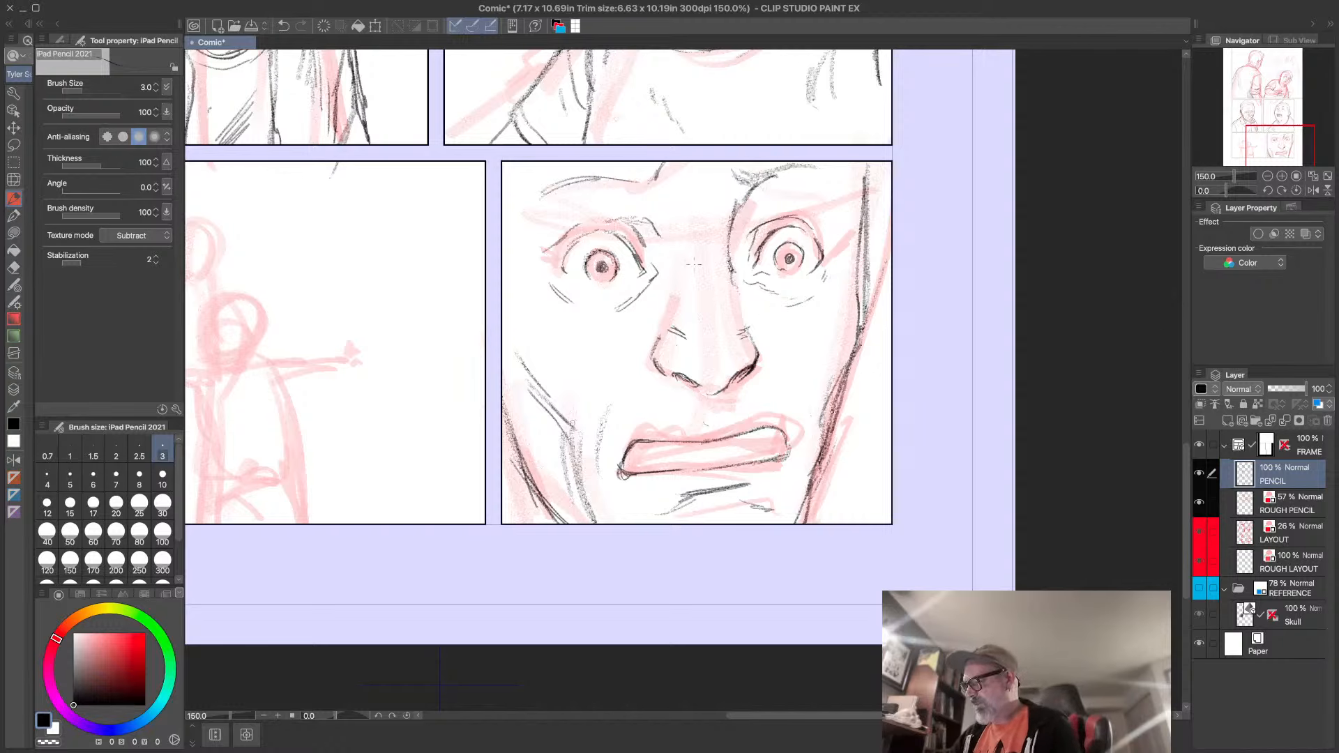
- Hatch short vertical frown lines between the eyes and add shading strokes at the left temple
{"action": "left_click_drag", "start_coordinate": [699, 240], "coordinate": [703, 264]}
{"action": "left_click_drag", "start_coordinate": [705, 237], "coordinate": [713, 261]}
{"action": "left_click_drag", "start_coordinate": [715, 239], "coordinate": [721, 260]}
{"action": "left_click_drag", "start_coordinate": [724, 242], "coordinate": [728, 259]}
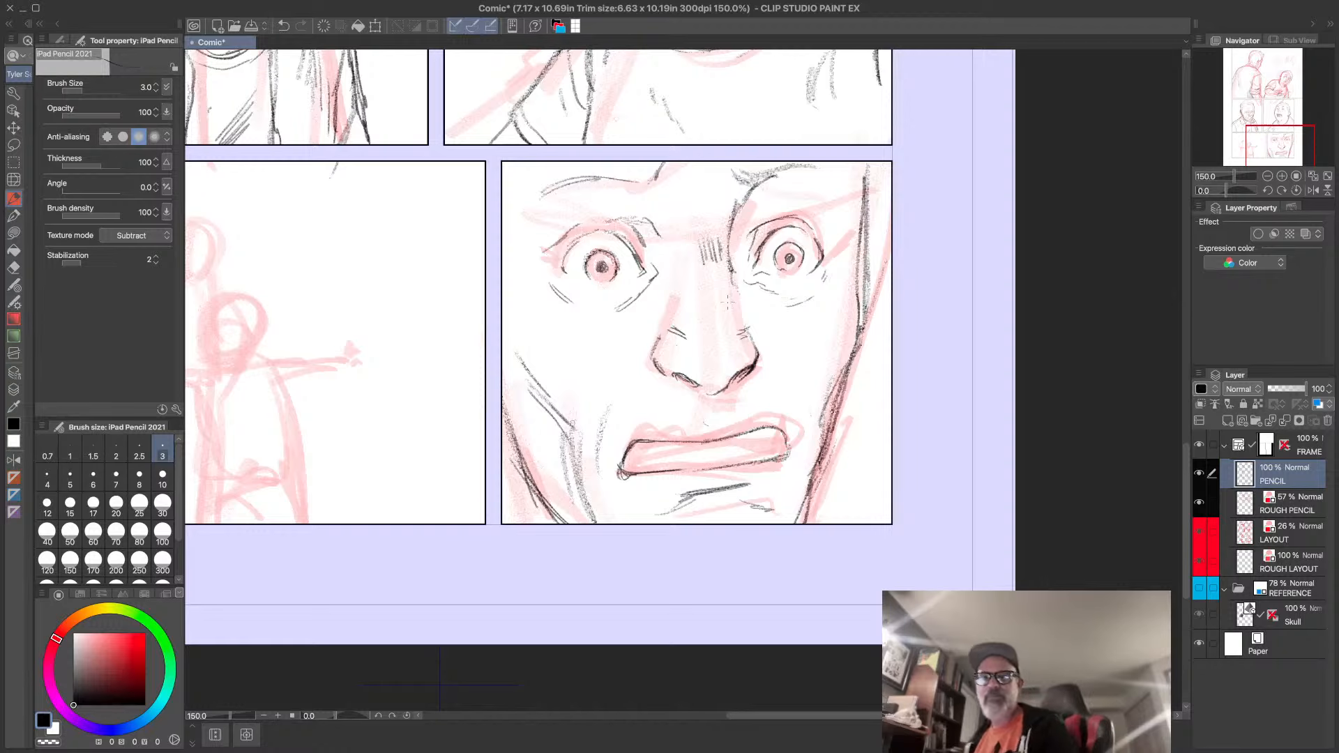
{"action": "mouse_move", "coordinate": [528, 216]}
{"action": "left_mouse_down"}
{"action": "mouse_move", "coordinate": [522, 262]}
{"action": "mouse_move", "coordinate": [499, 271]}
{"action": "left_mouse_up"}
{"action": "left_click_drag", "start_coordinate": [519, 273], "coordinate": [511, 288]}
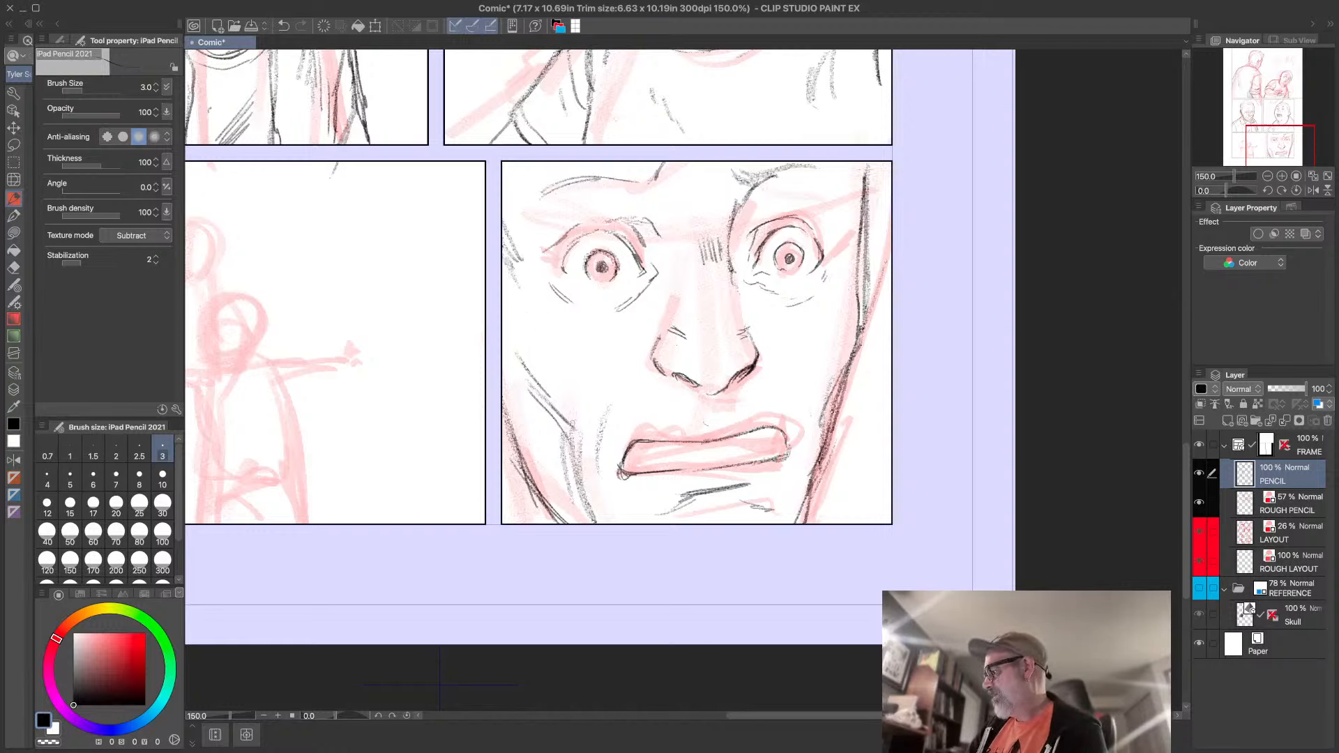
- Thicken the right face contour between the temple and the cheekbone
{"action": "left_click_drag", "start_coordinate": [862, 301], "coordinate": [858, 322]}
{"action": "left_click_drag", "start_coordinate": [861, 318], "coordinate": [854, 354]}
{"action": "left_click_drag", "start_coordinate": [868, 247], "coordinate": [861, 316]}
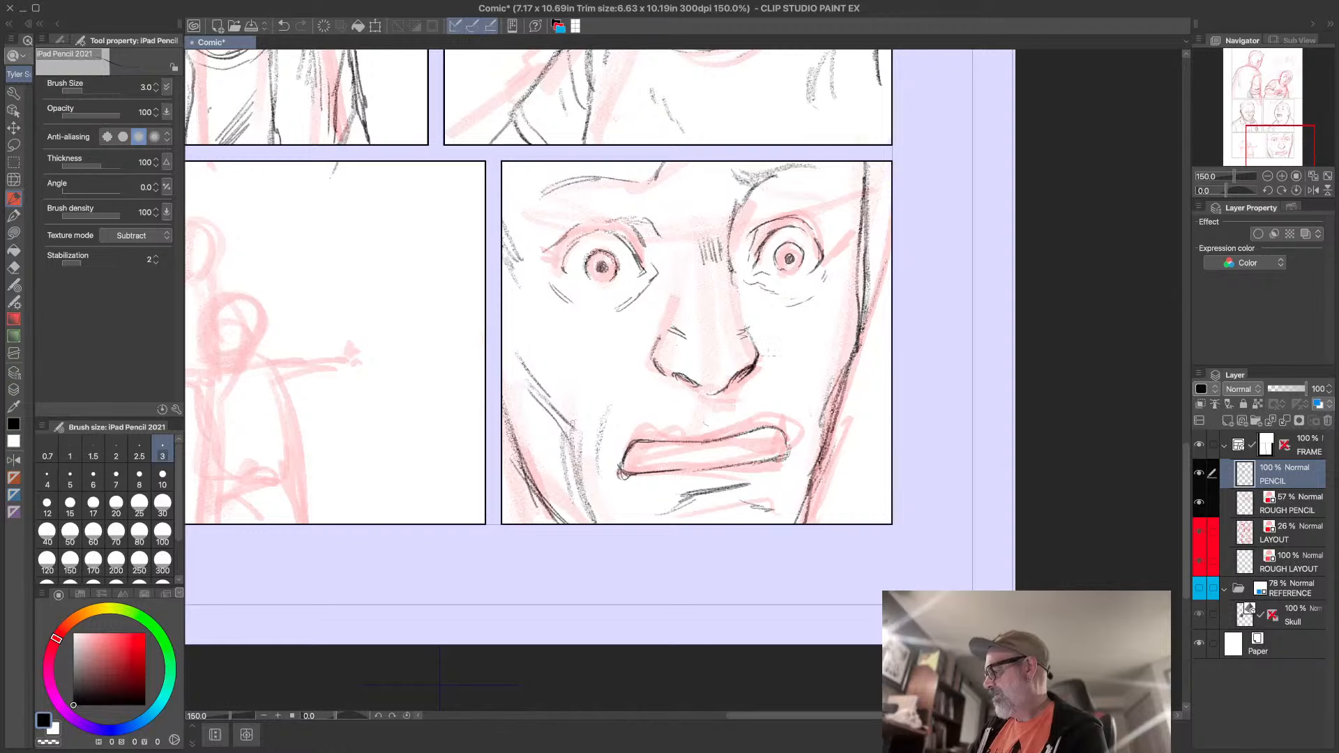
- Mark the groove under the nose, then shade the mouth interior around the teeth and darken the chin crease
{"action": "left_click_drag", "start_coordinate": [701, 416], "coordinate": [721, 421]}
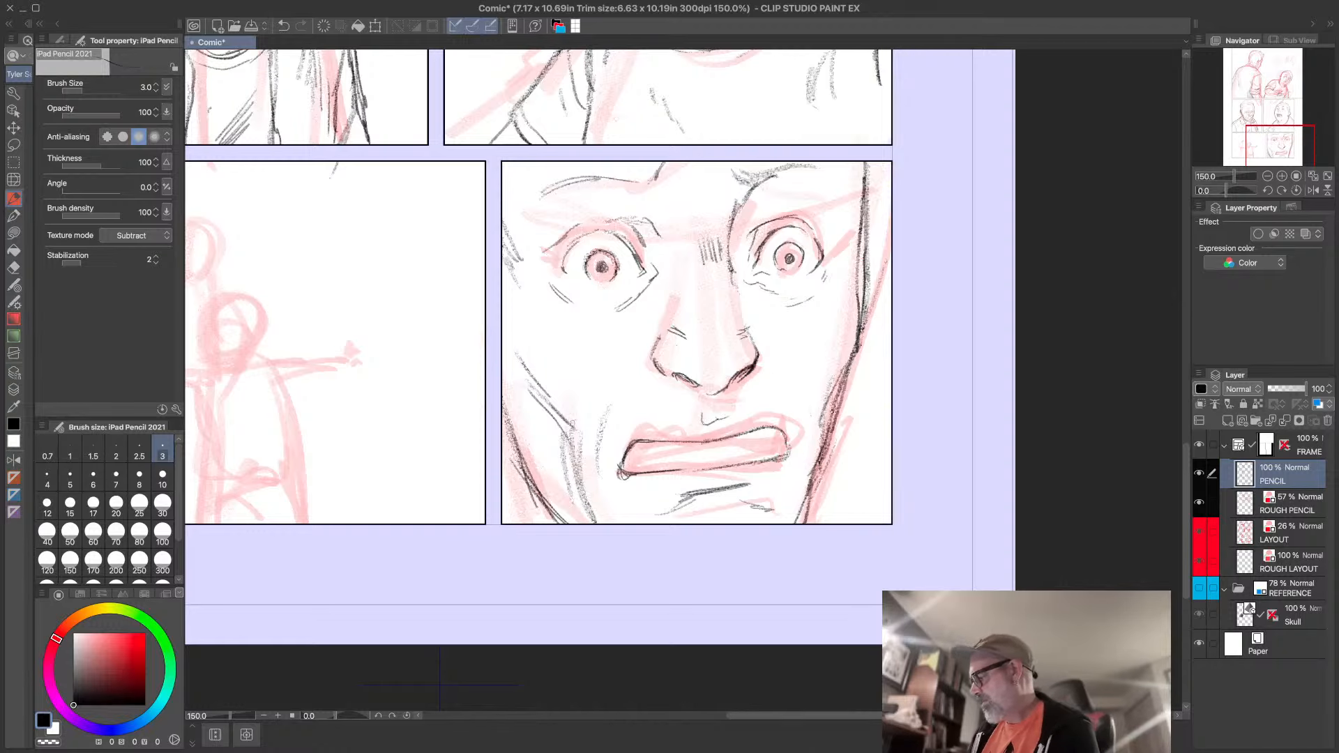
{"action": "mouse_move", "coordinate": [632, 454]}
{"action": "left_mouse_down"}
{"action": "mouse_move", "coordinate": [770, 437]}
{"action": "mouse_move", "coordinate": [641, 452]}
{"action": "left_mouse_up"}
{"action": "mouse_move", "coordinate": [752, 439]}
{"action": "left_mouse_down"}
{"action": "mouse_move", "coordinate": [769, 431]}
{"action": "mouse_move", "coordinate": [776, 455]}
{"action": "left_mouse_up"}
{"action": "mouse_move", "coordinate": [772, 437]}
{"action": "left_mouse_down"}
{"action": "mouse_move", "coordinate": [700, 457]}
{"action": "mouse_move", "coordinate": [660, 446]}
{"action": "mouse_move", "coordinate": [772, 433]}
{"action": "mouse_move", "coordinate": [787, 452]}
{"action": "left_mouse_up"}
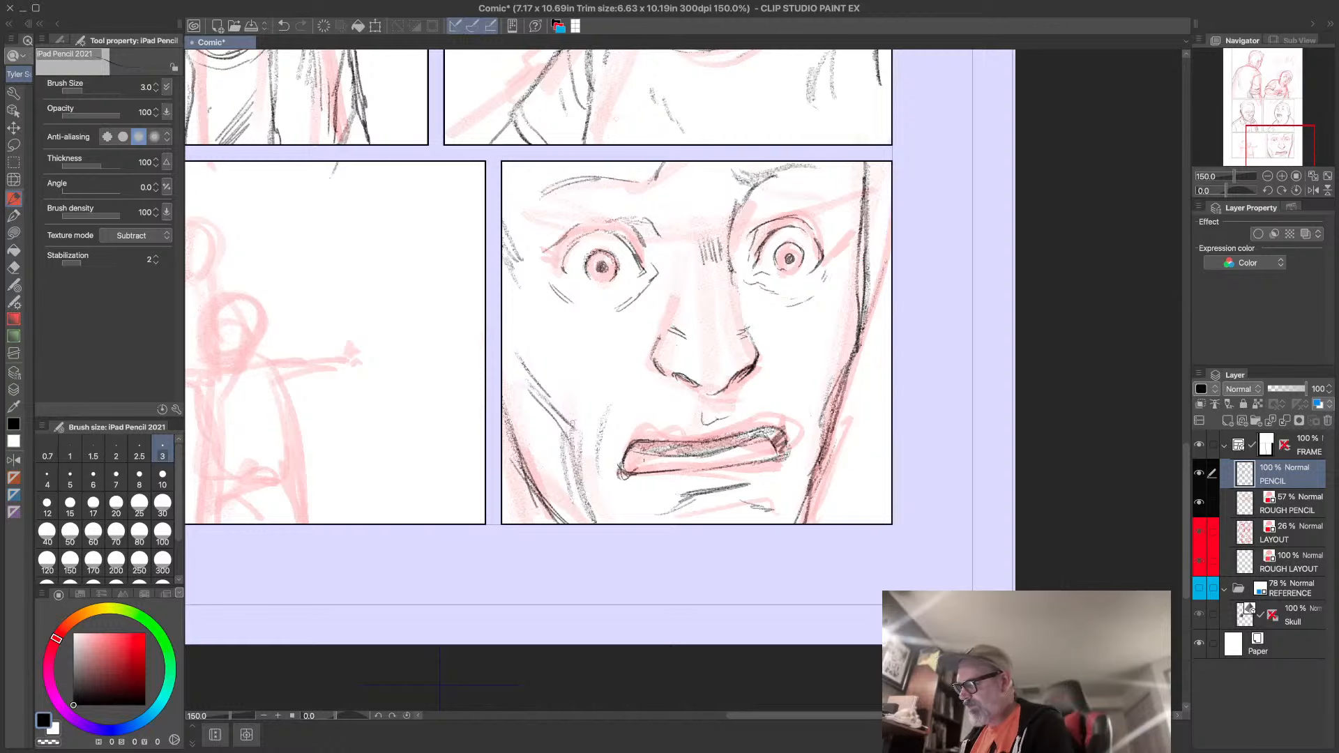
{"action": "left_click_drag", "start_coordinate": [666, 495], "coordinate": [741, 478]}
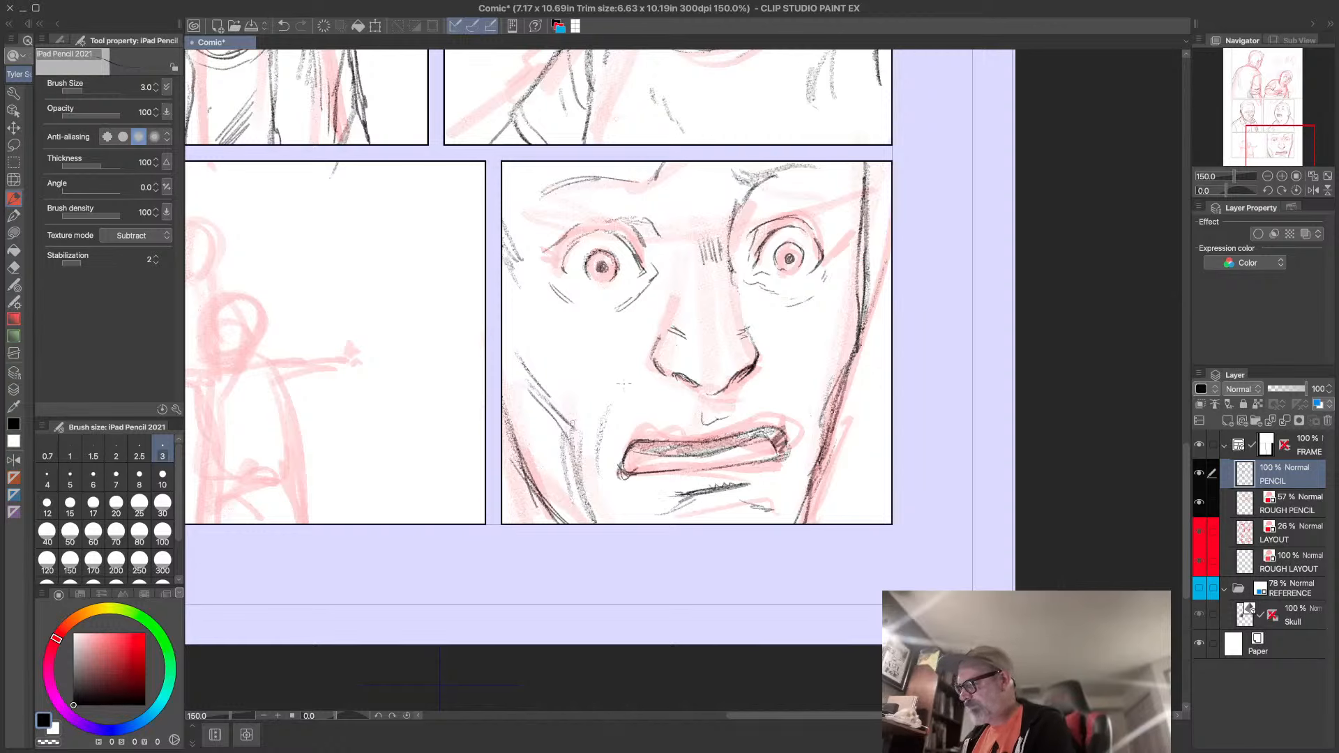
- Pencil the fold lines around the mouth and chin and darken the right jaw line
{"action": "mouse_move", "coordinate": [796, 400]}
{"action": "left_mouse_down"}
{"action": "mouse_move", "coordinate": [806, 467]}
{"action": "mouse_move", "coordinate": [790, 487]}
{"action": "left_mouse_up"}
{"action": "left_click_drag", "start_coordinate": [808, 472], "coordinate": [792, 488]}
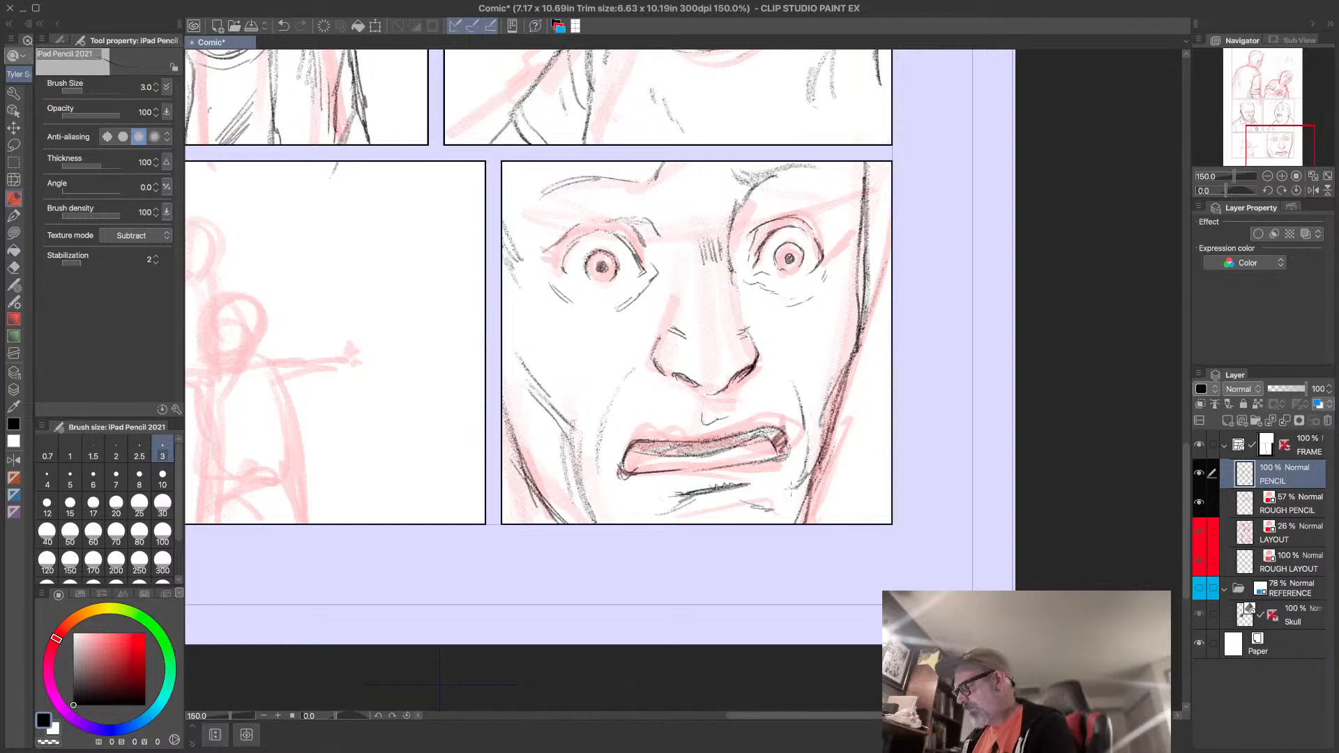
{"action": "left_click_drag", "start_coordinate": [616, 514], "coordinate": [649, 518]}
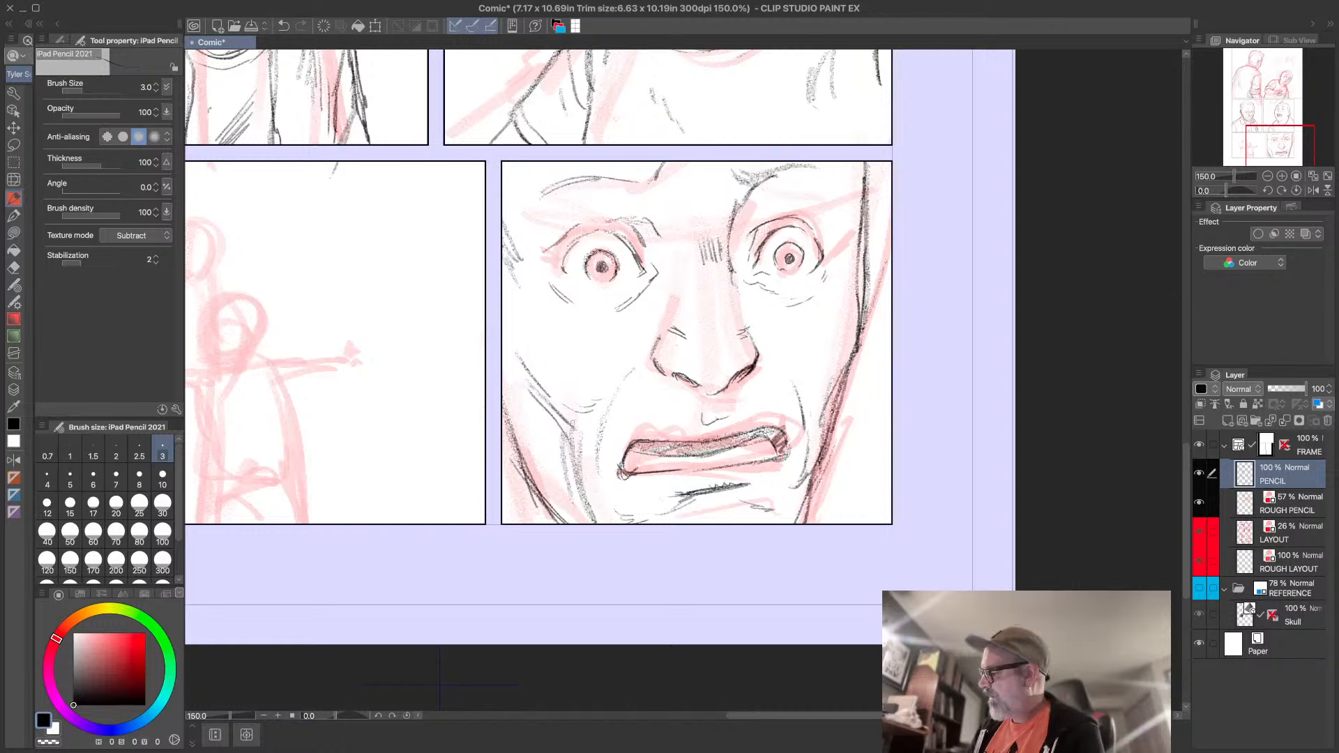
{"action": "mouse_move", "coordinate": [834, 399]}
{"action": "left_mouse_down"}
{"action": "mouse_move", "coordinate": [824, 447]}
{"action": "mouse_move", "coordinate": [830, 428]}
{"action": "left_mouse_up"}
{"action": "left_click_drag", "start_coordinate": [839, 390], "coordinate": [807, 510]}
- Hatch dense shadow along the left jaw and darken the upper inside edge of the mouth
{"action": "left_click_drag", "start_coordinate": [535, 453], "coordinate": [514, 489]}
{"action": "left_click_drag", "start_coordinate": [513, 418], "coordinate": [506, 523]}
{"action": "left_click_drag", "start_coordinate": [524, 466], "coordinate": [509, 512]}
{"action": "left_click_drag", "start_coordinate": [533, 439], "coordinate": [505, 519]}
{"action": "left_click_drag", "start_coordinate": [554, 467], "coordinate": [517, 523]}
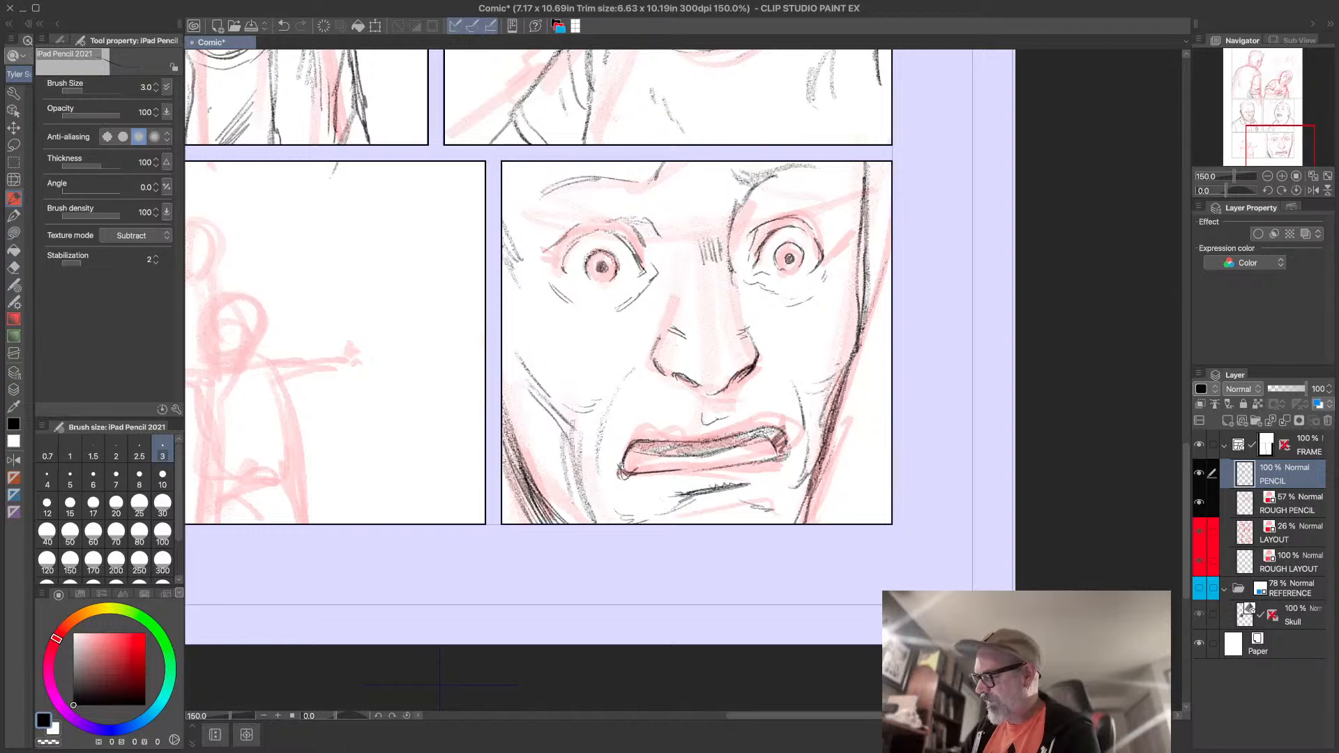
{"action": "left_click_drag", "start_coordinate": [512, 472], "coordinate": [505, 523]}
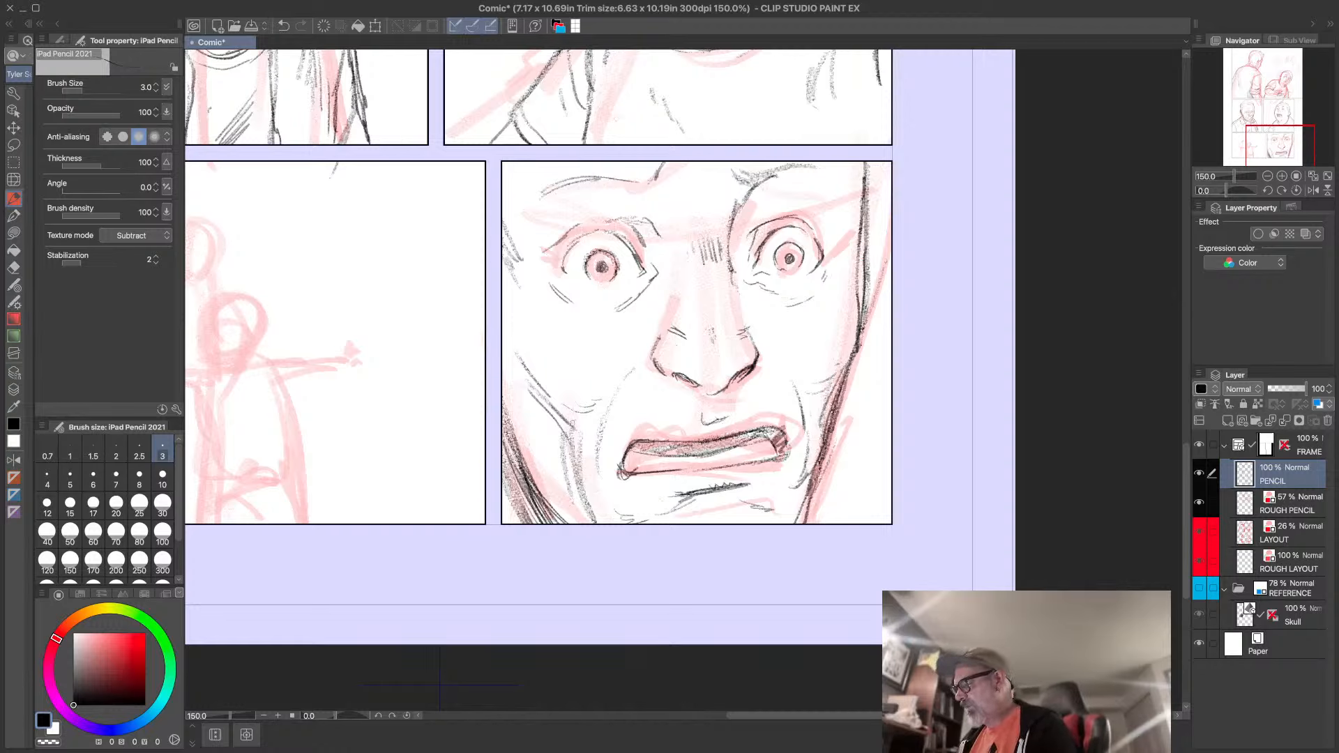
{"action": "left_click_drag", "start_coordinate": [637, 441], "coordinate": [689, 445]}
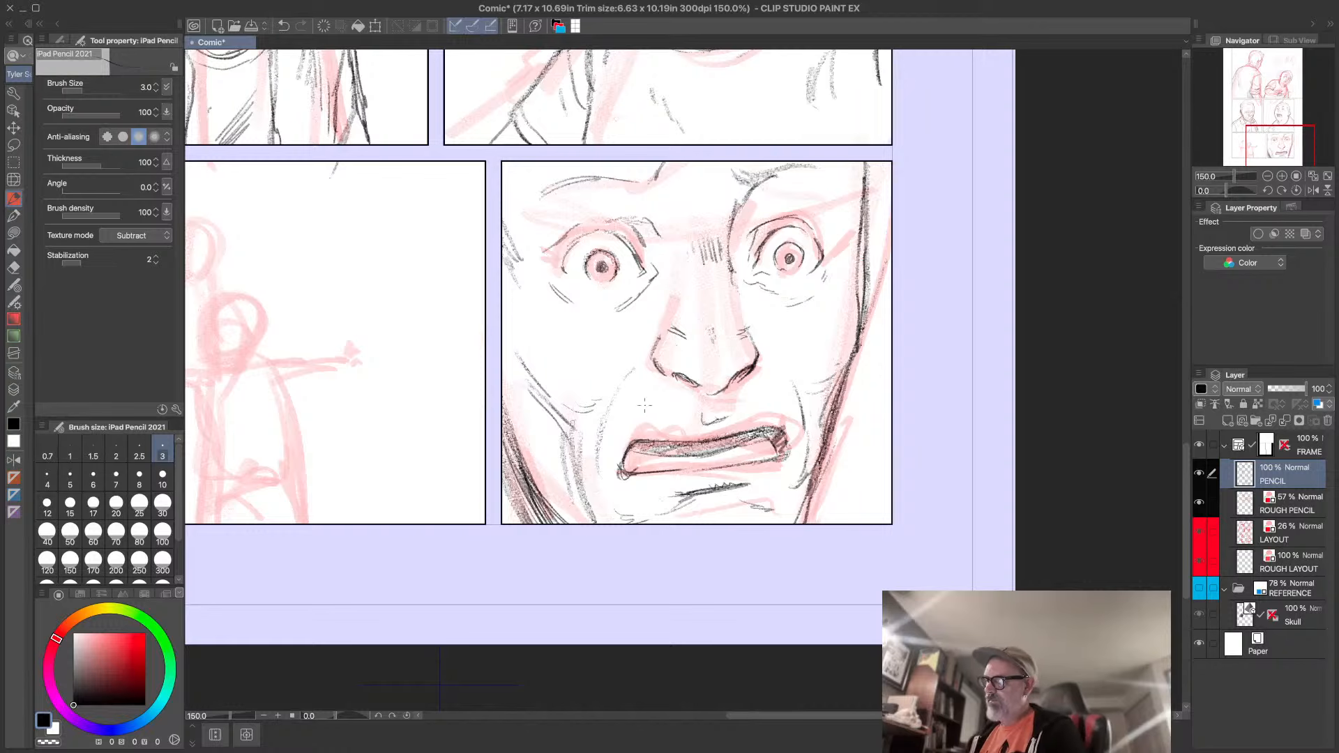
- Hide the ROUGH PENCIL and LAYOUT layers so only the finished pencil lines show
{"action": "left_click", "coordinate": [1200, 503]}
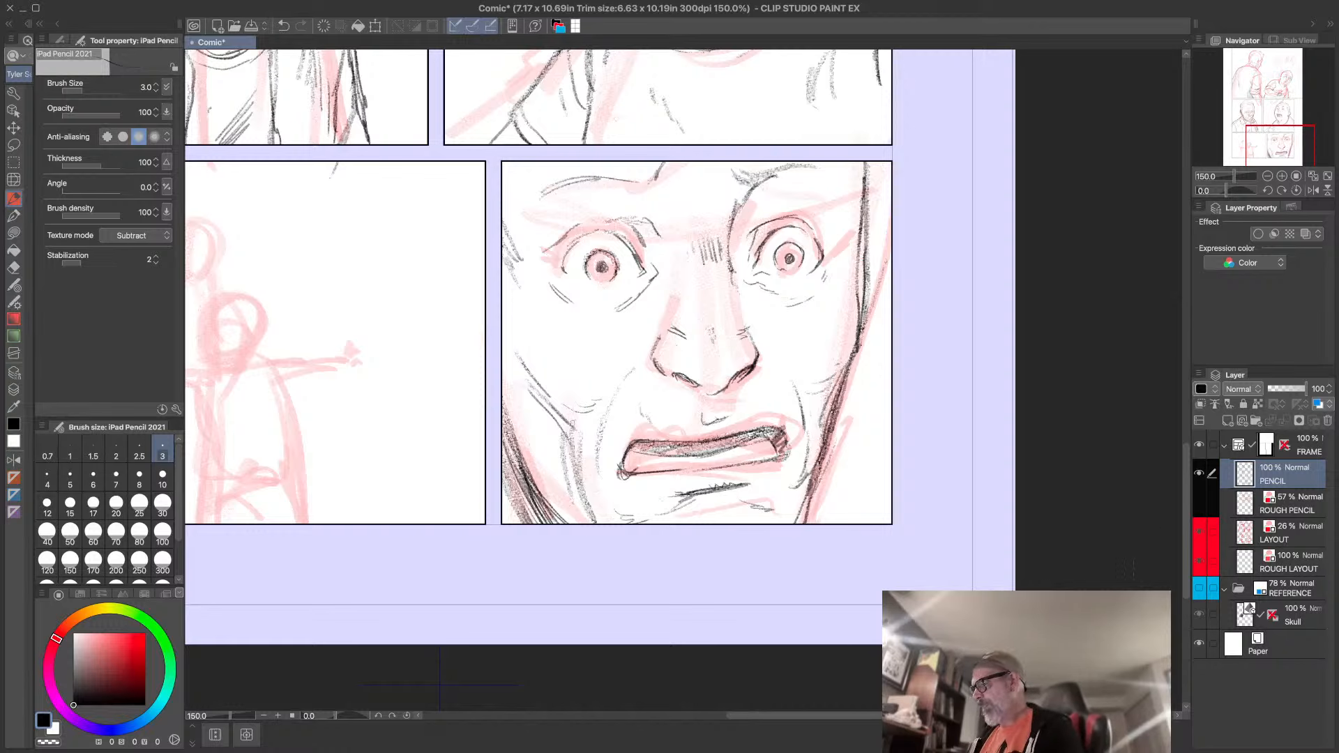
{"action": "left_click", "coordinate": [1198, 532]}
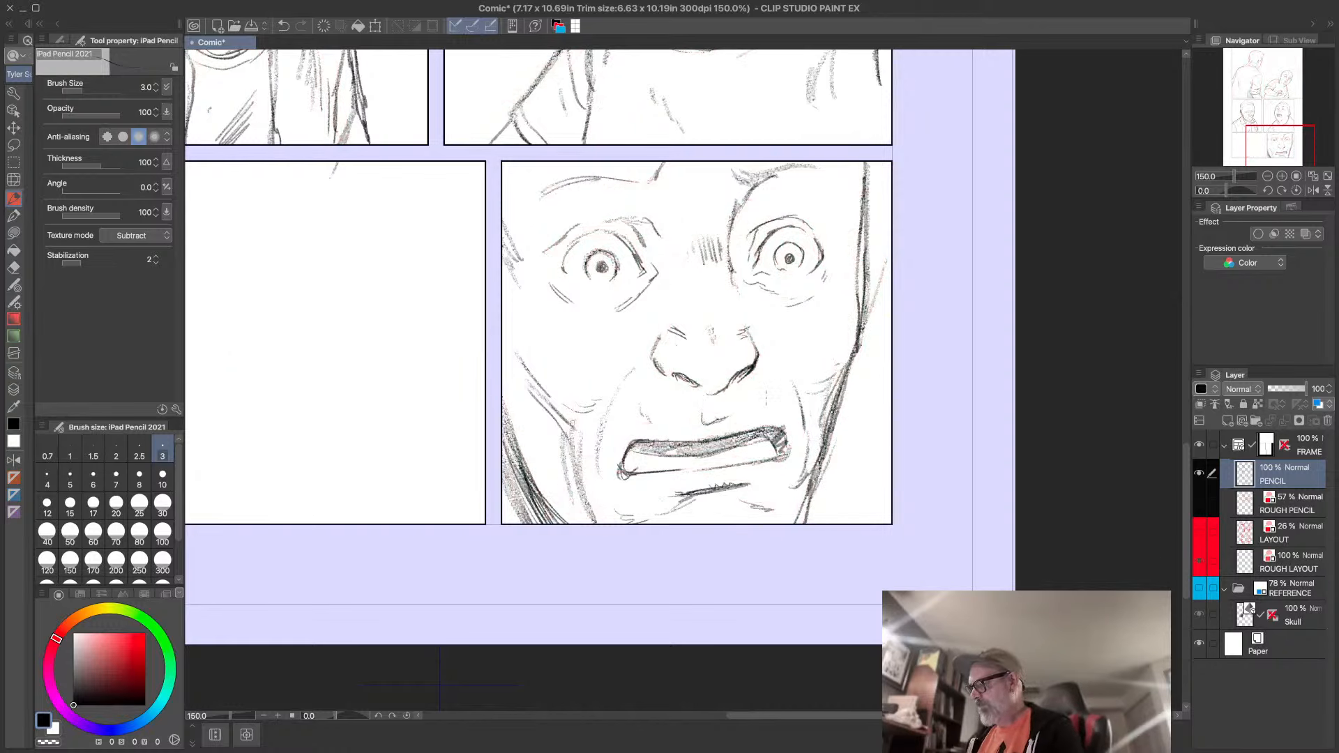
- Darken the left eye's upper lid and thicken the right face contour from forehead to cheek, then fit the whole page in view
{"action": "mouse_move", "coordinate": [575, 244]}
{"action": "left_mouse_down"}
{"action": "mouse_move", "coordinate": [562, 275]}
{"action": "mouse_move", "coordinate": [610, 232]}
{"action": "mouse_move", "coordinate": [554, 273]}
{"action": "left_mouse_up"}
{"action": "left_click_drag", "start_coordinate": [634, 240], "coordinate": [625, 254]}
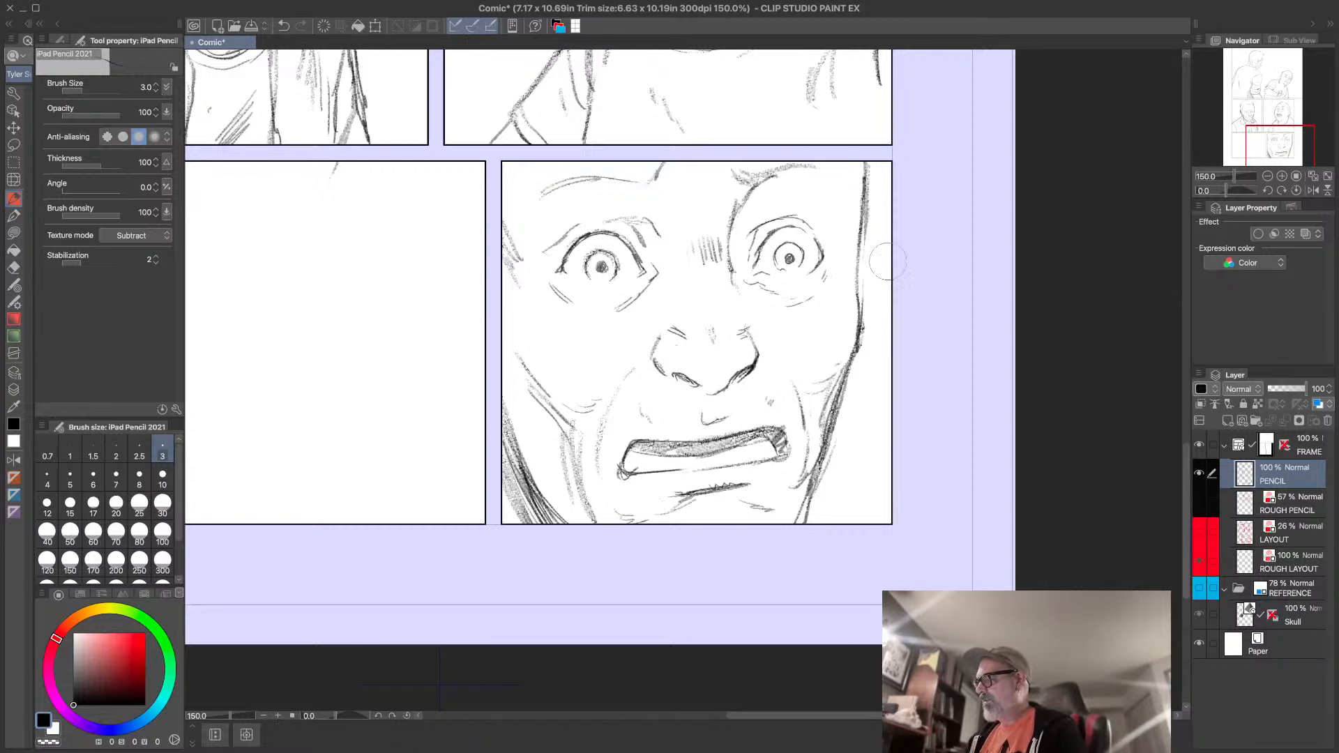
{"action": "left_click_drag", "start_coordinate": [865, 225], "coordinate": [860, 317]}
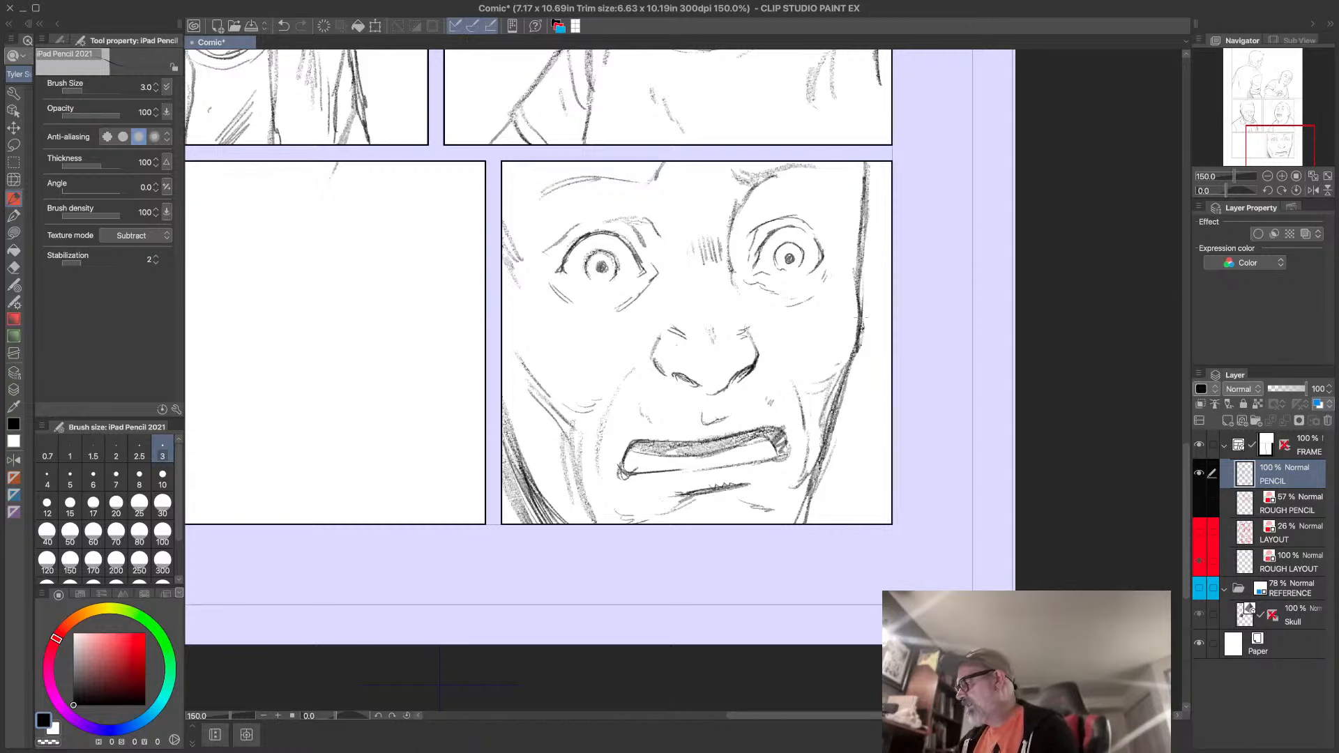
{"action": "mouse_move", "coordinate": [862, 248]}
{"action": "left_mouse_down"}
{"action": "mouse_move", "coordinate": [861, 323]}
{"action": "mouse_move", "coordinate": [858, 275]}
{"action": "left_mouse_up"}
{"action": "left_click_drag", "start_coordinate": [860, 216], "coordinate": [854, 259]}
{"action": "left_click_drag", "start_coordinate": [865, 168], "coordinate": [859, 222]}
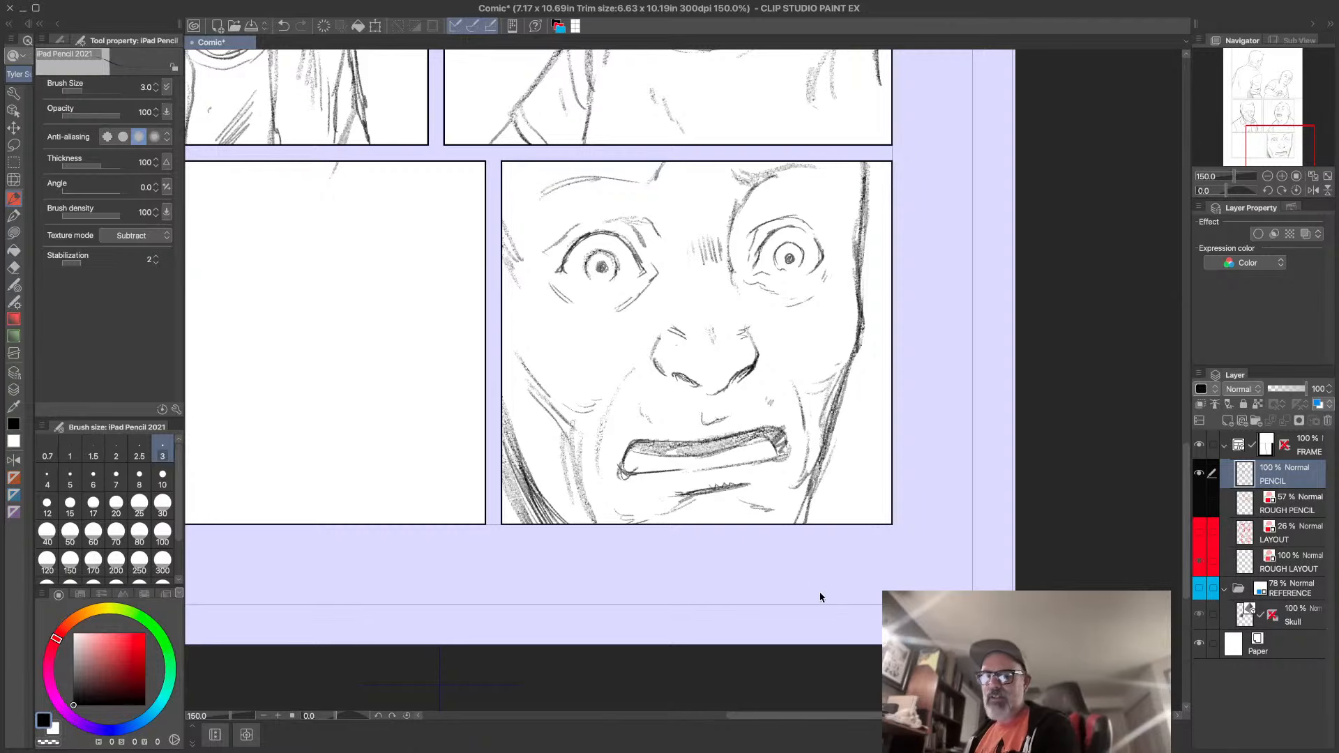
{"action": "key", "text": "ctrl+0"}
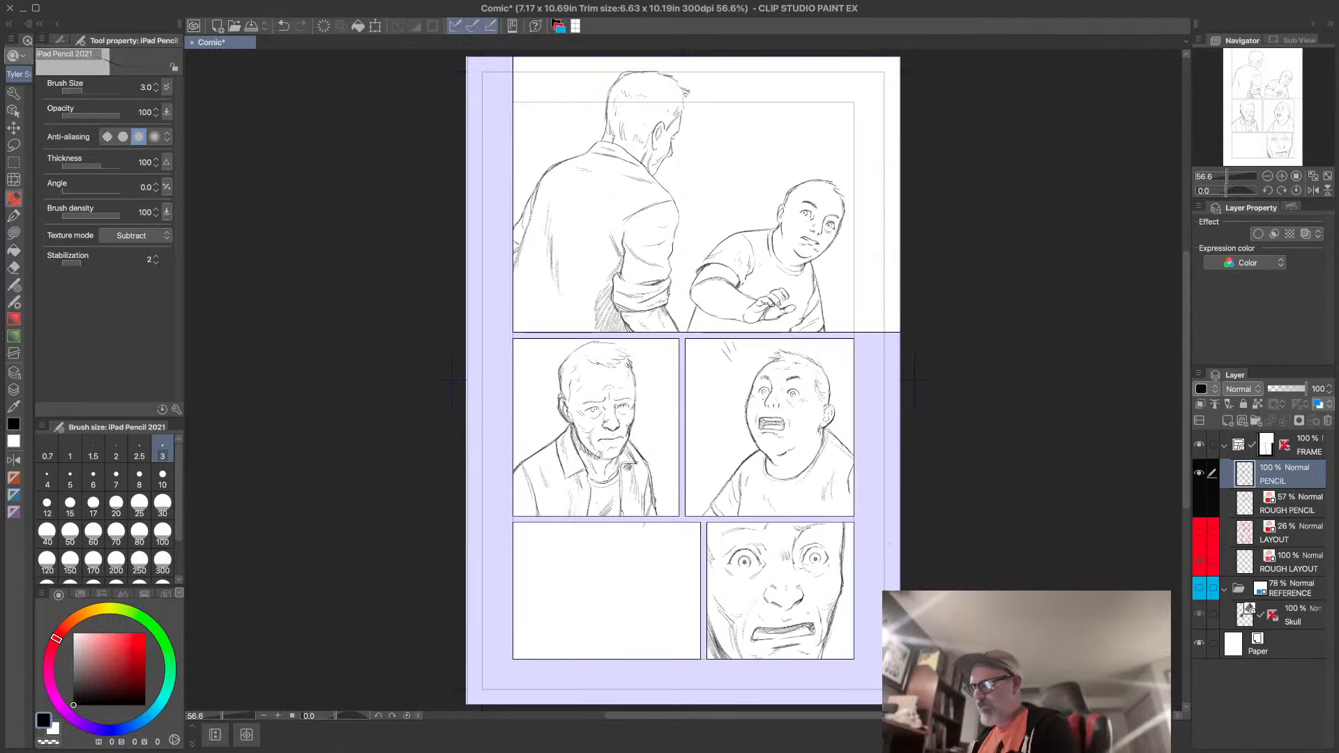
- Show the ROUGH PENCIL and LAYOUT layers again and set the ROUGH PENCIL layer's opacity to 100%
{"action": "scroll", "coordinate": [884, 548], "scroll_direction": "down", "scroll_amount": 3}
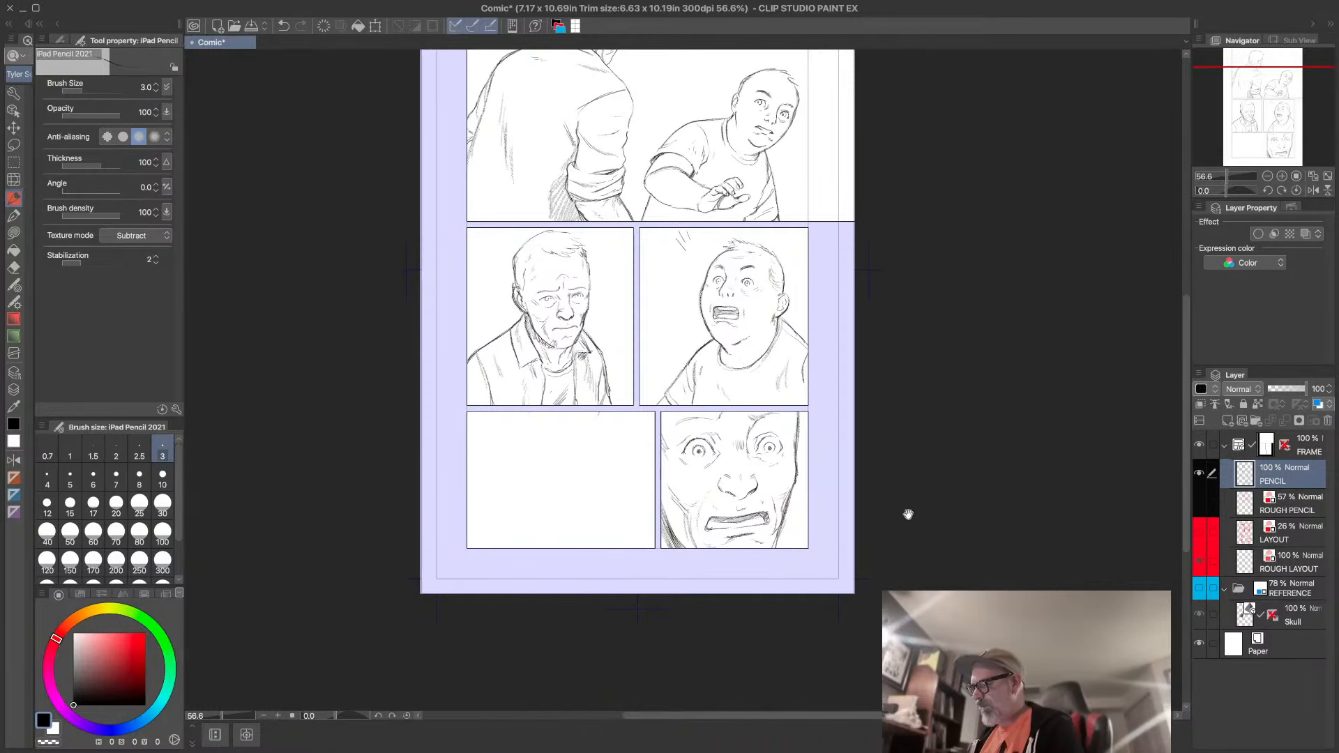
{"action": "scroll", "coordinate": [902, 512], "scroll_direction": "up", "scroll_amount": 2}
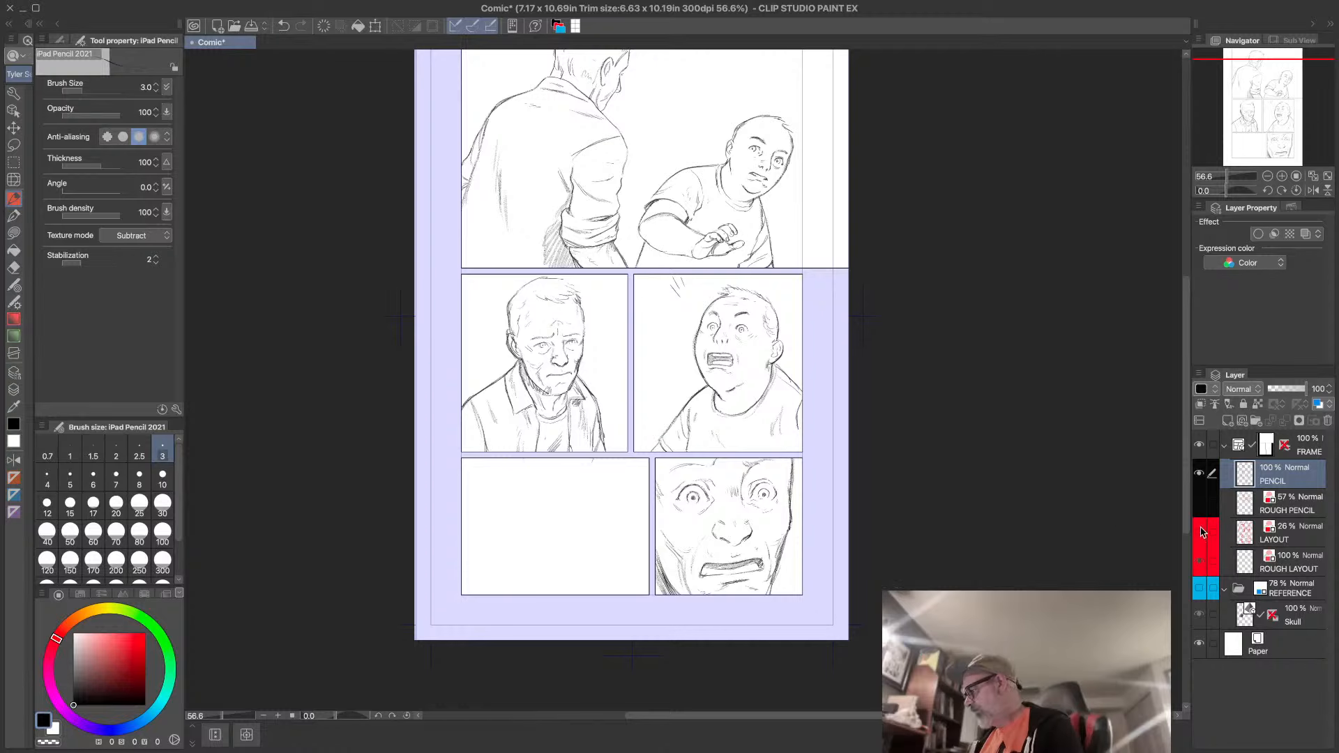
{"action": "left_click", "coordinate": [1199, 501]}
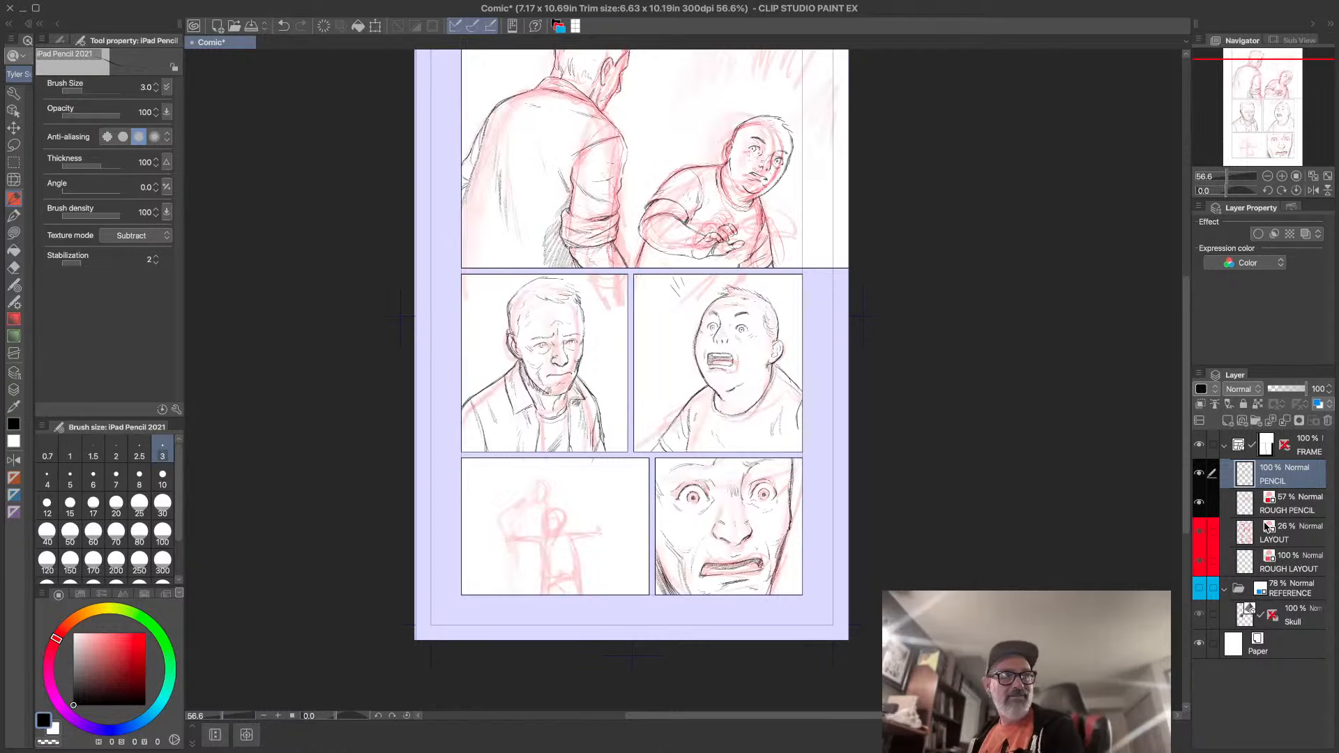
{"action": "left_click", "coordinate": [1284, 540]}
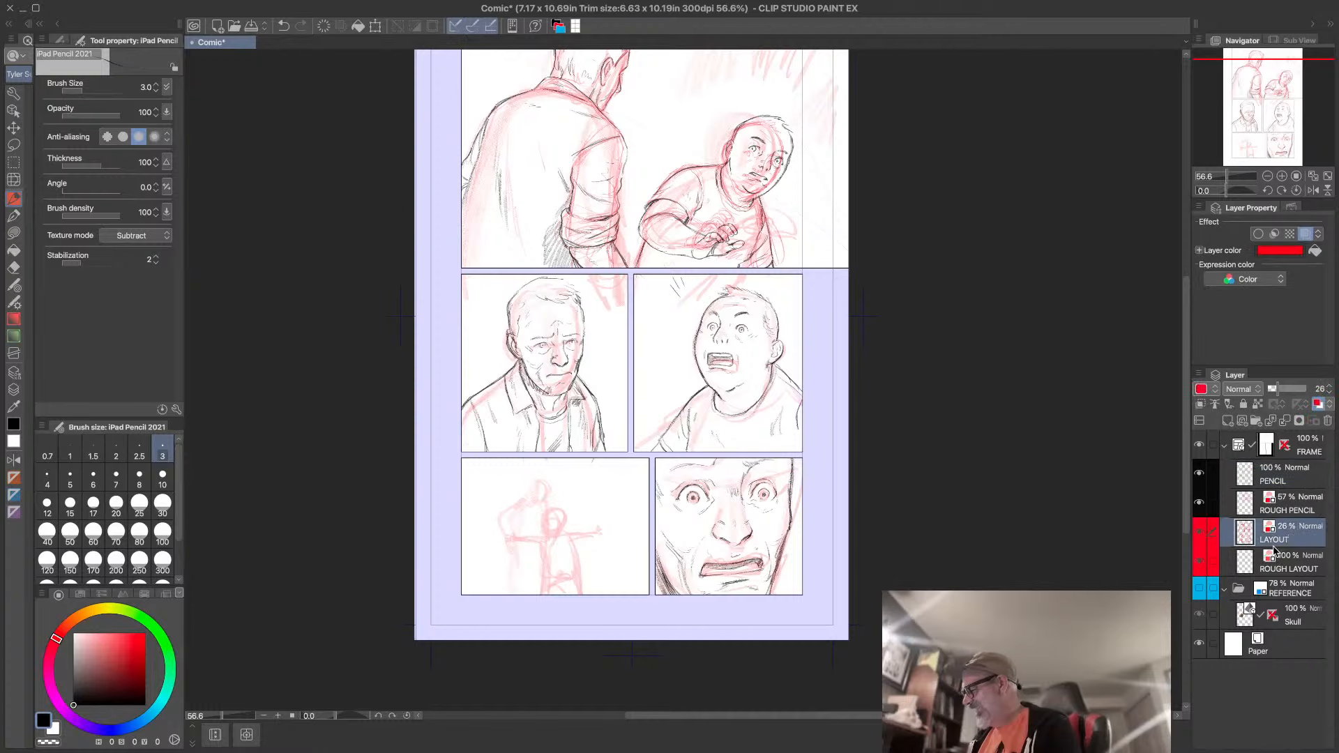
{"action": "left_click", "coordinate": [1296, 508]}
{"action": "left_click_drag", "start_coordinate": [1291, 388], "coordinate": [1331, 390]}
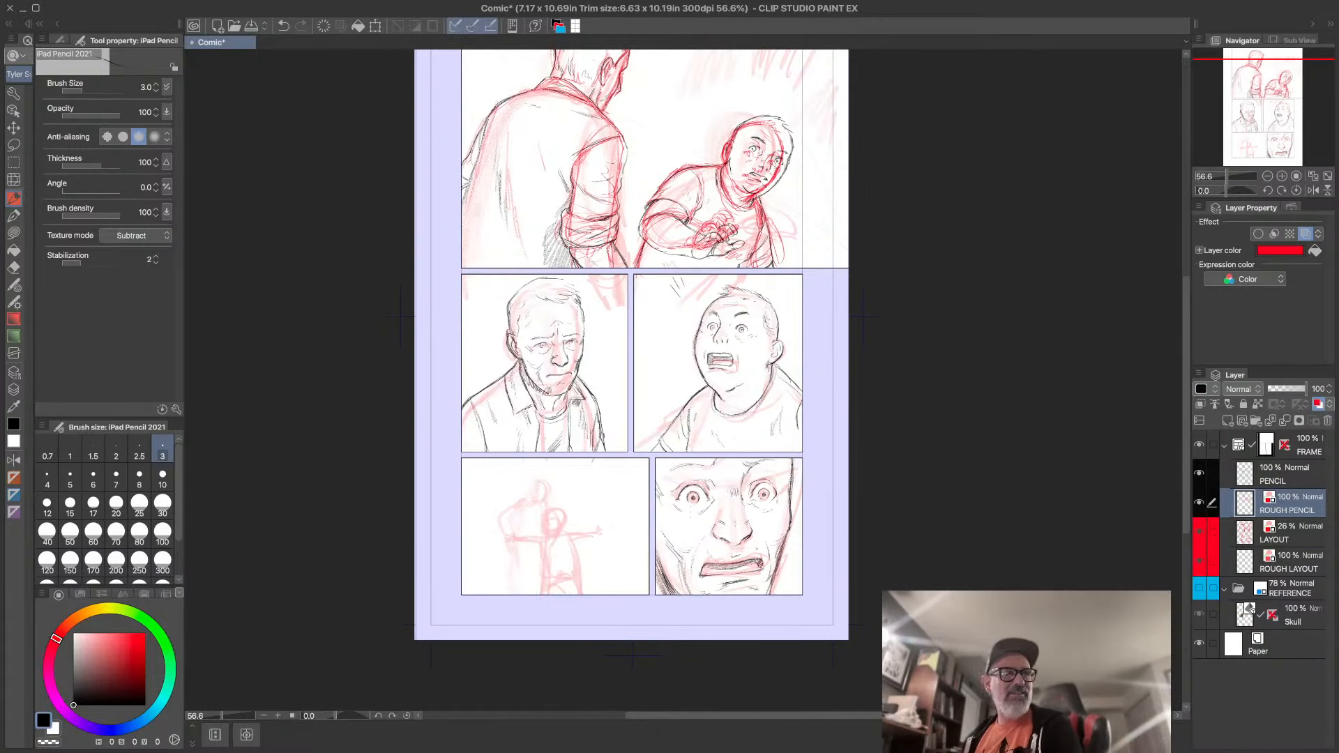
- Rough in the front figure's head, shoulders, sleeves and torso over the layout in the empty bottom-left panel
{"action": "scroll", "coordinate": [689, 510], "scroll_direction": "up", "scroll_amount": 1}
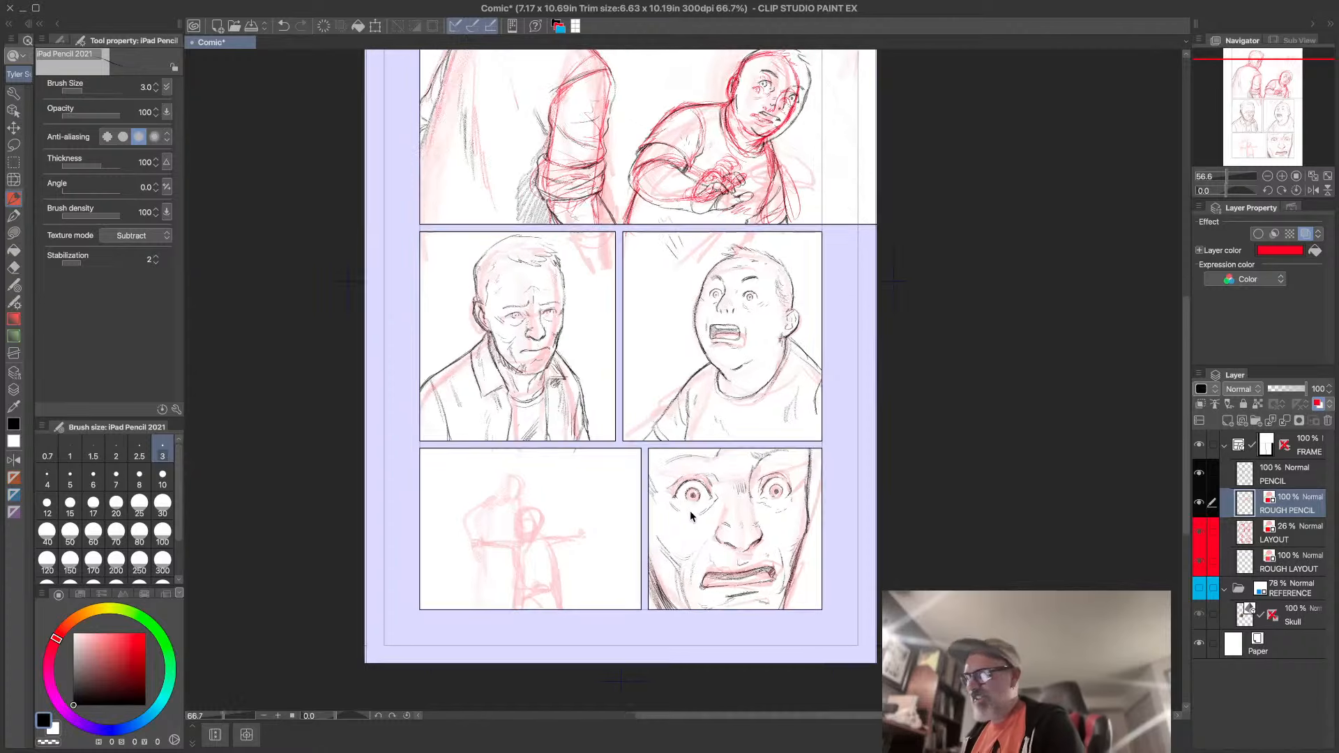
{"action": "scroll", "coordinate": [689, 511], "scroll_direction": "up", "scroll_amount": 2}
{"action": "scroll", "coordinate": [561, 613], "scroll_direction": "up", "scroll_amount": 1}
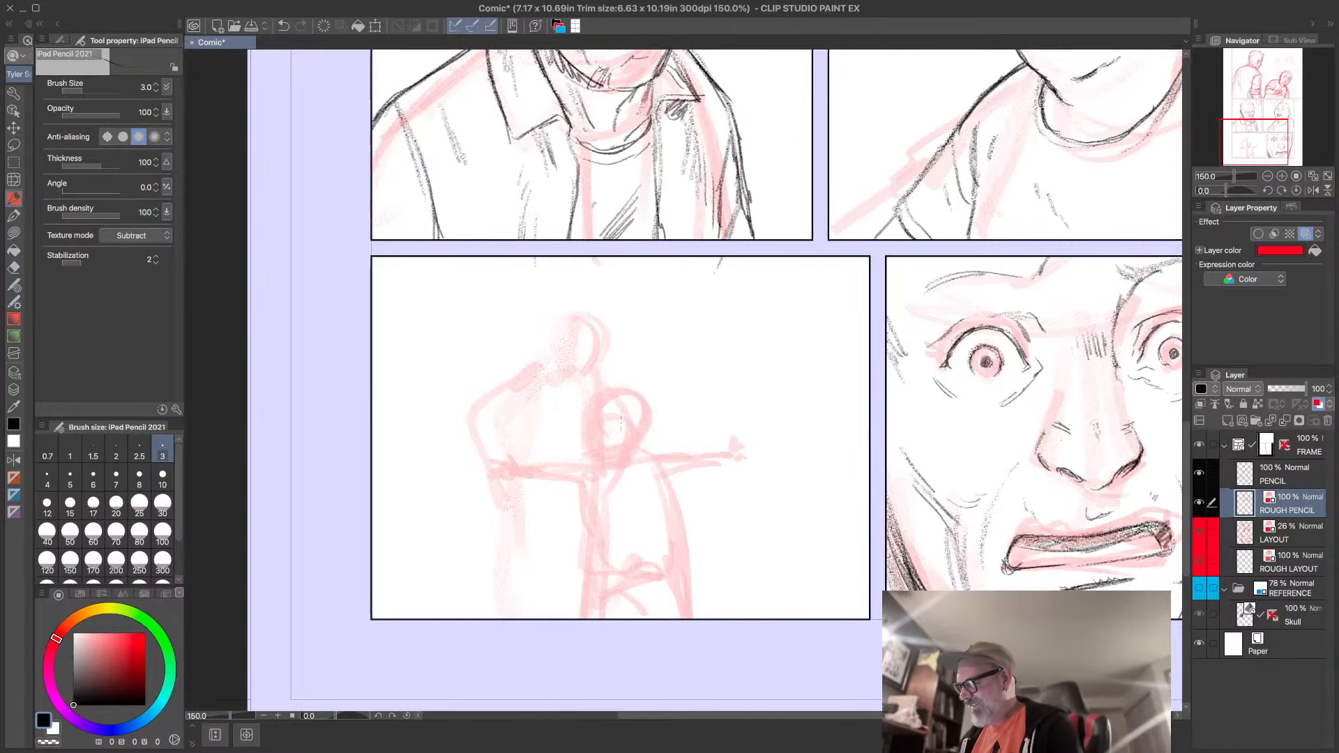
{"action": "mouse_move", "coordinate": [612, 411]}
{"action": "left_mouse_down"}
{"action": "mouse_move", "coordinate": [595, 440]}
{"action": "mouse_move", "coordinate": [600, 410]}
{"action": "mouse_move", "coordinate": [633, 413]}
{"action": "mouse_move", "coordinate": [638, 453]}
{"action": "mouse_move", "coordinate": [612, 395]}
{"action": "mouse_move", "coordinate": [596, 451]}
{"action": "mouse_move", "coordinate": [635, 454]}
{"action": "mouse_move", "coordinate": [641, 410]}
{"action": "mouse_move", "coordinate": [605, 400]}
{"action": "left_mouse_up"}
{"action": "mouse_move", "coordinate": [601, 453]}
{"action": "left_mouse_down"}
{"action": "mouse_move", "coordinate": [566, 469]}
{"action": "mouse_move", "coordinate": [644, 450]}
{"action": "mouse_move", "coordinate": [699, 475]}
{"action": "mouse_move", "coordinate": [682, 493]}
{"action": "mouse_move", "coordinate": [547, 467]}
{"action": "mouse_move", "coordinate": [558, 497]}
{"action": "mouse_move", "coordinate": [592, 511]}
{"action": "mouse_move", "coordinate": [596, 569]}
{"action": "left_mouse_up"}
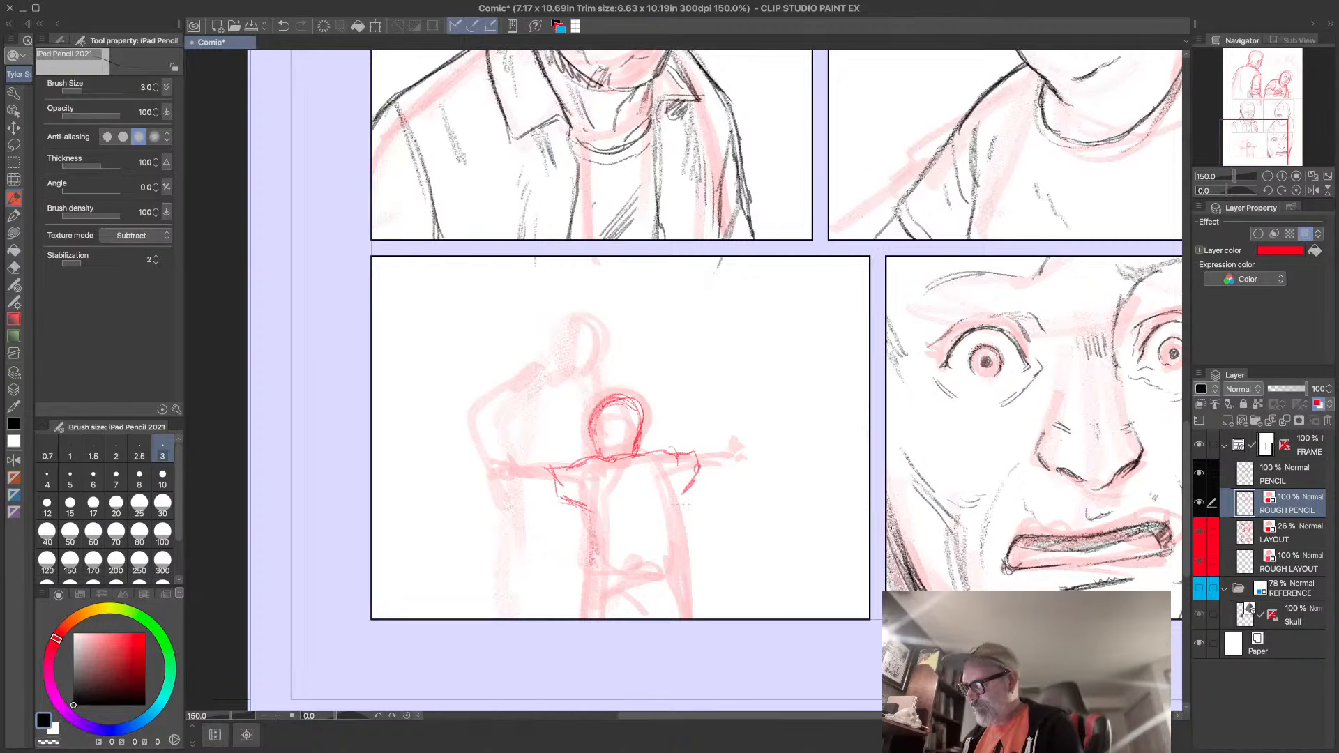
{"action": "left_click_drag", "start_coordinate": [686, 465], "coordinate": [688, 554]}
{"action": "mouse_move", "coordinate": [589, 514]}
{"action": "left_mouse_down"}
{"action": "mouse_move", "coordinate": [594, 600]}
{"action": "mouse_move", "coordinate": [682, 571]}
{"action": "left_mouse_up"}
{"action": "left_click_drag", "start_coordinate": [682, 570], "coordinate": [700, 579]}
{"action": "left_click_drag", "start_coordinate": [689, 537], "coordinate": [696, 582]}
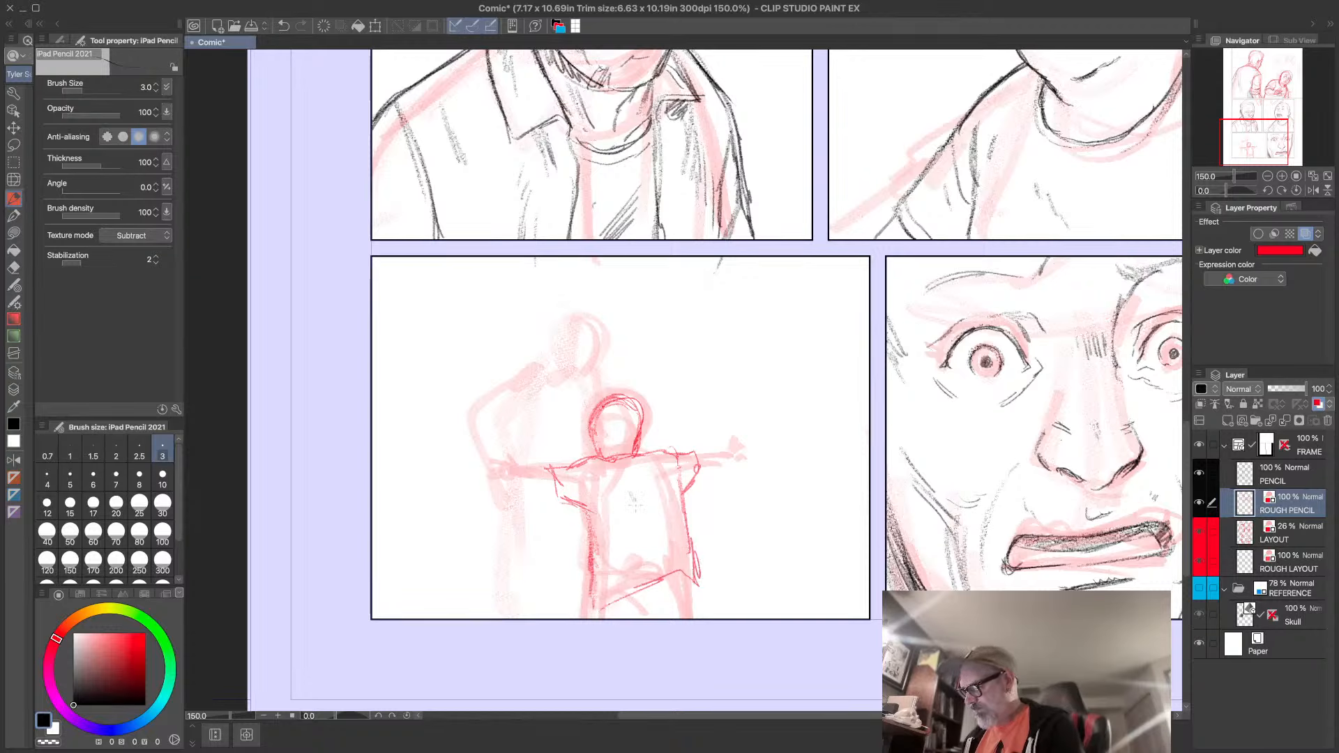
- Sketch the front figure's shirt folds, lower hem and upper legs down to the panel border
{"action": "mouse_move", "coordinate": [628, 487]}
{"action": "left_mouse_down"}
{"action": "mouse_move", "coordinate": [645, 514]}
{"action": "mouse_move", "coordinate": [668, 458]}
{"action": "mouse_move", "coordinate": [594, 508]}
{"action": "mouse_move", "coordinate": [560, 511]}
{"action": "left_mouse_up"}
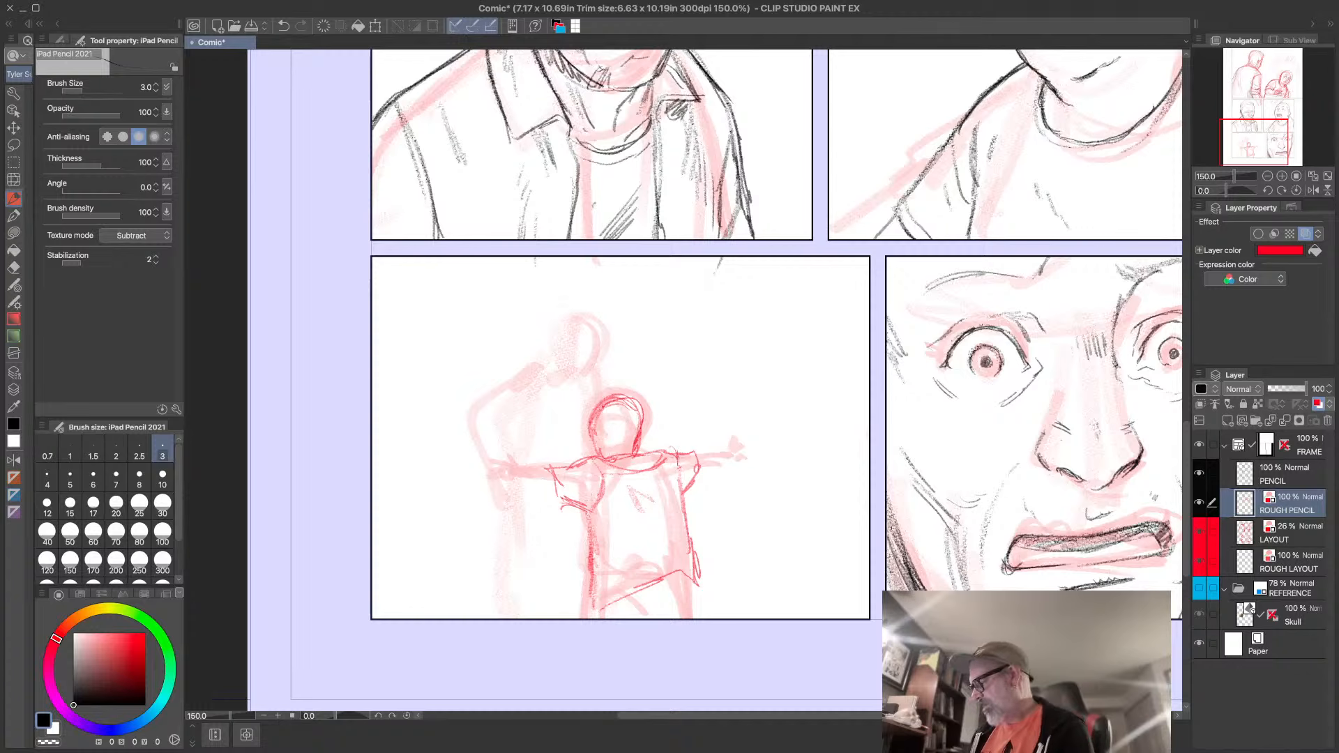
{"action": "left_click_drag", "start_coordinate": [698, 482], "coordinate": [687, 496]}
{"action": "left_click_drag", "start_coordinate": [603, 600], "coordinate": [701, 569]}
{"action": "mouse_move", "coordinate": [624, 543]}
{"action": "left_mouse_down"}
{"action": "mouse_move", "coordinate": [582, 603]}
{"action": "mouse_move", "coordinate": [595, 592]}
{"action": "left_mouse_up"}
{"action": "left_click_drag", "start_coordinate": [610, 580], "coordinate": [586, 606]}
{"action": "left_click_drag", "start_coordinate": [696, 565], "coordinate": [707, 614]}
{"action": "left_click_drag", "start_coordinate": [602, 589], "coordinate": [594, 617]}
{"action": "left_click_drag", "start_coordinate": [597, 580], "coordinate": [584, 618]}
- Rough in the front figure's outstretched arms and open hands on both sides
{"action": "mouse_move", "coordinate": [688, 455]}
{"action": "left_mouse_down"}
{"action": "mouse_move", "coordinate": [719, 453]}
{"action": "mouse_move", "coordinate": [699, 487]}
{"action": "left_mouse_up"}
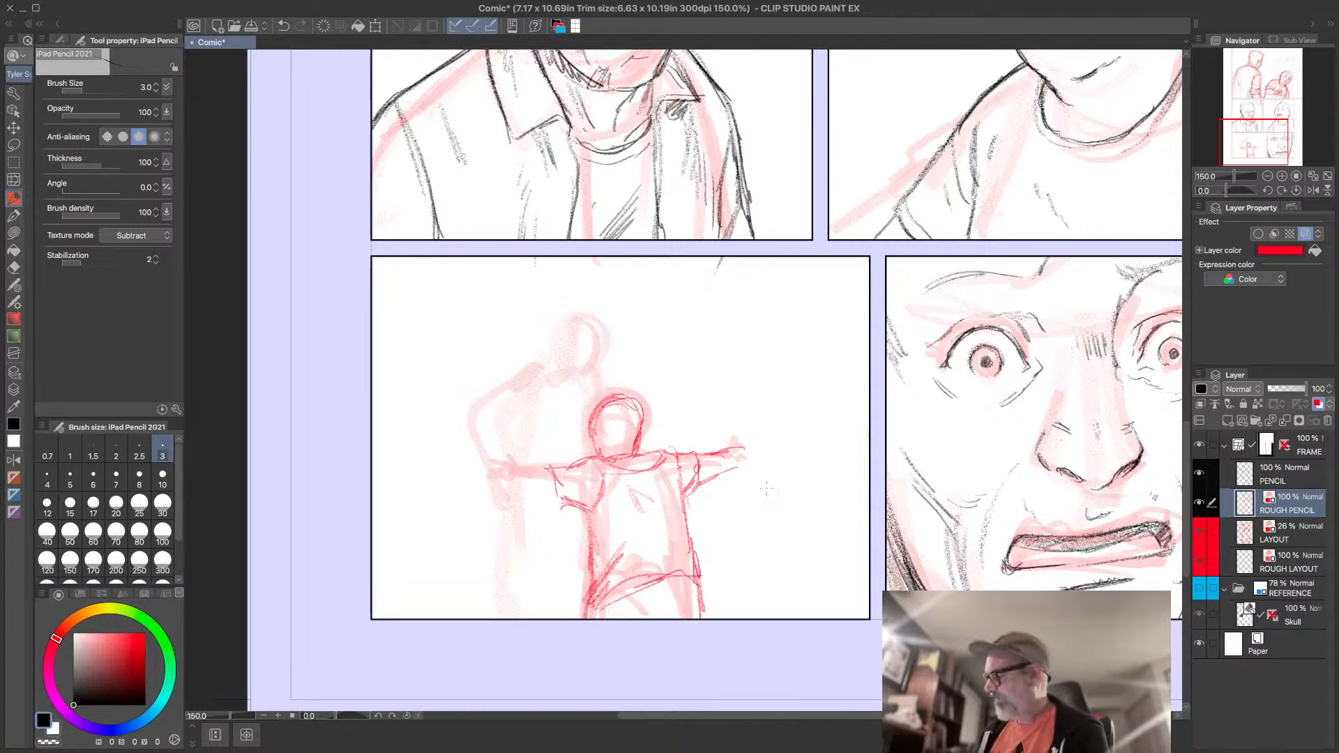
{"action": "left_click_drag", "start_coordinate": [753, 459], "coordinate": [755, 451]}
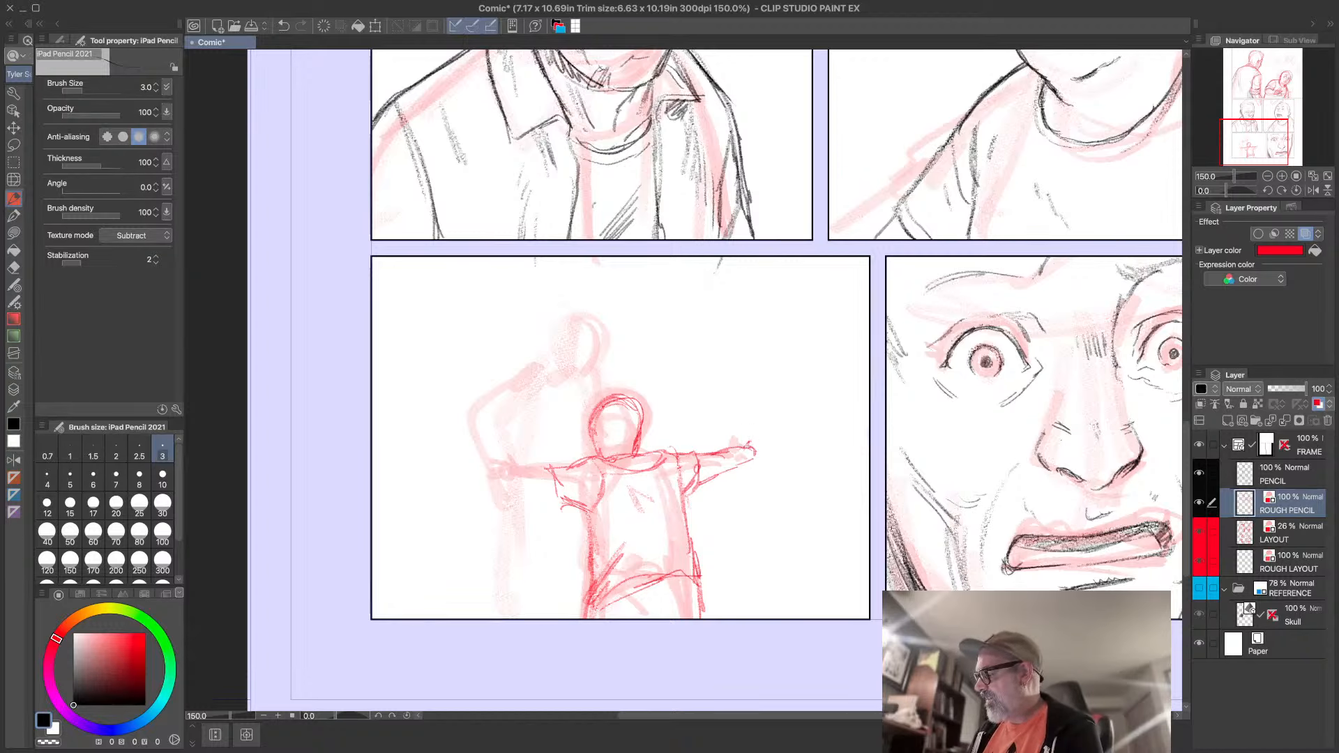
{"action": "mouse_move", "coordinate": [756, 446]}
{"action": "left_mouse_down"}
{"action": "mouse_move", "coordinate": [749, 412]}
{"action": "mouse_move", "coordinate": [763, 472]}
{"action": "left_mouse_up"}
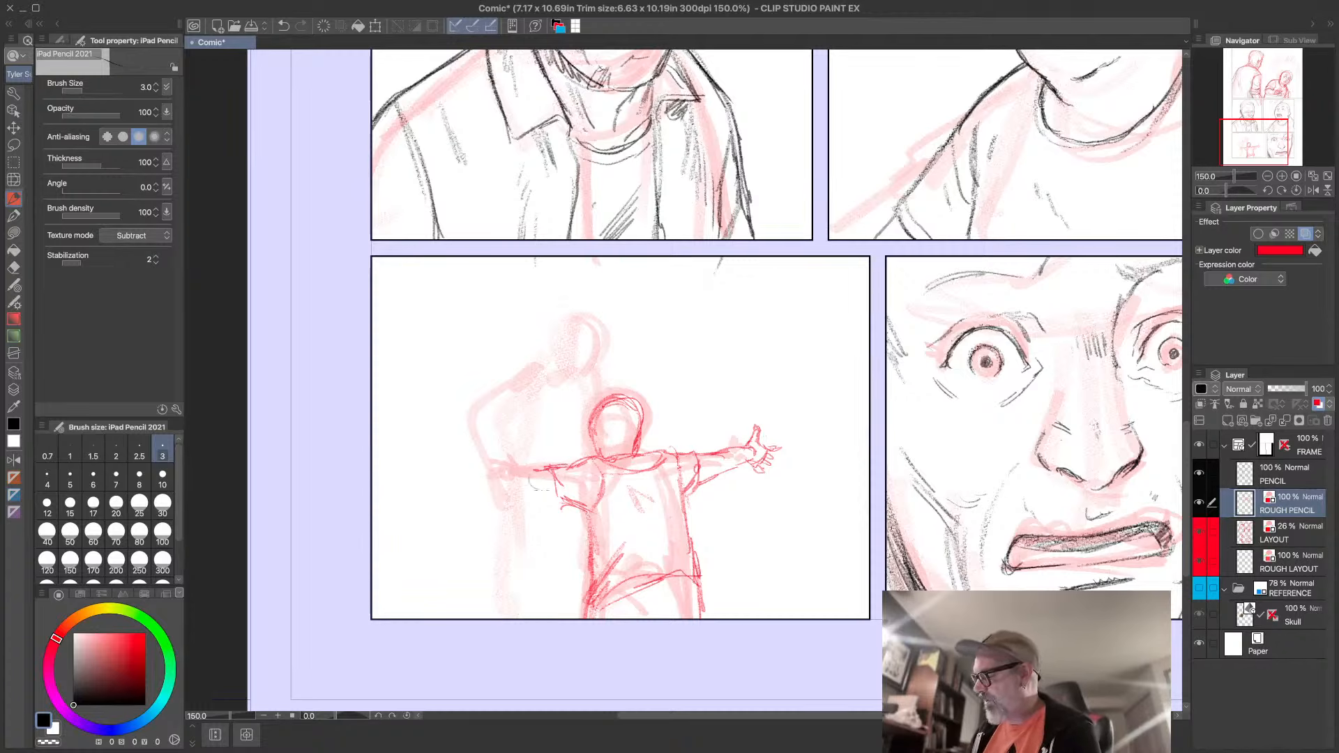
{"action": "mouse_move", "coordinate": [549, 477]}
{"action": "left_mouse_down"}
{"action": "mouse_move", "coordinate": [523, 484]}
{"action": "mouse_move", "coordinate": [558, 494]}
{"action": "mouse_move", "coordinate": [490, 446]}
{"action": "mouse_move", "coordinate": [510, 479]}
{"action": "left_mouse_up"}
{"action": "mouse_move", "coordinate": [521, 482]}
{"action": "left_mouse_down"}
{"action": "mouse_move", "coordinate": [537, 488]}
{"action": "mouse_move", "coordinate": [490, 466]}
{"action": "mouse_move", "coordinate": [497, 440]}
{"action": "left_mouse_up"}
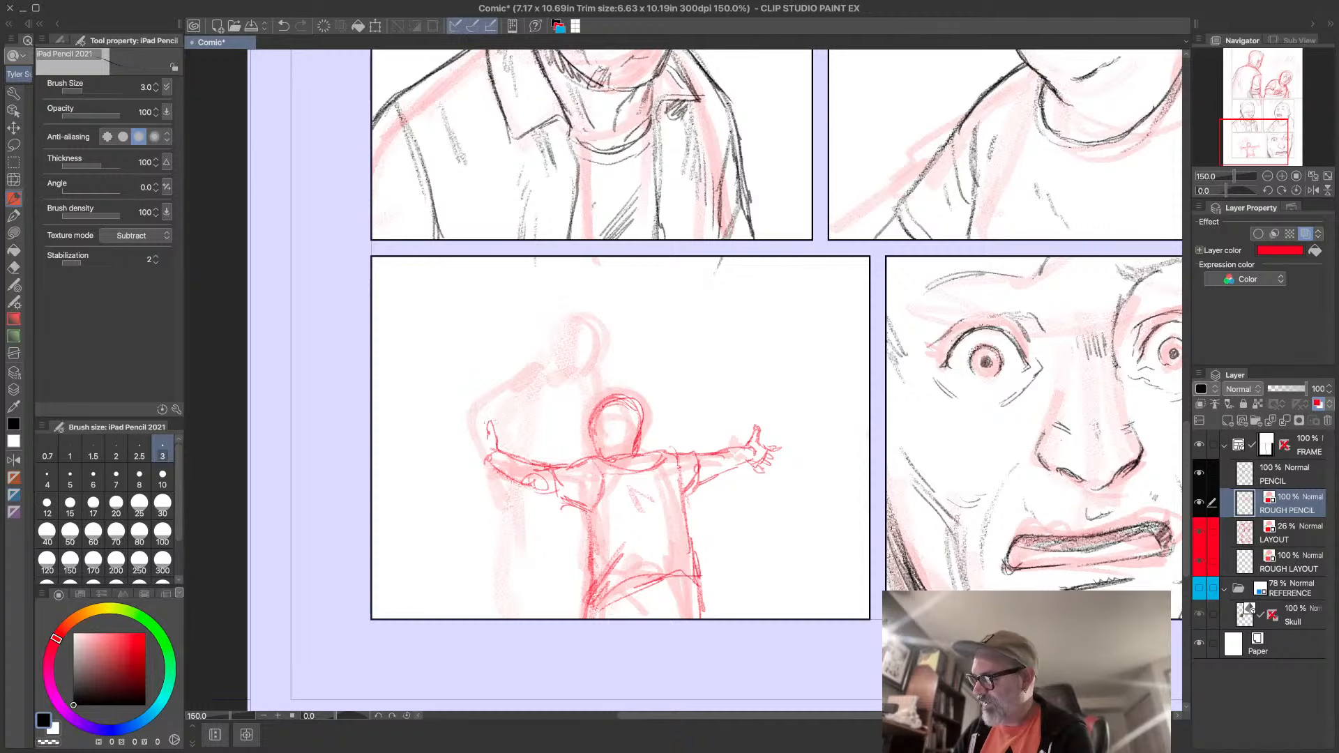
{"action": "mouse_move", "coordinate": [485, 438]}
{"action": "left_mouse_down"}
{"action": "mouse_move", "coordinate": [487, 419]}
{"action": "mouse_move", "coordinate": [472, 465]}
{"action": "mouse_move", "coordinate": [457, 444]}
{"action": "mouse_move", "coordinate": [475, 438]}
{"action": "left_mouse_up"}
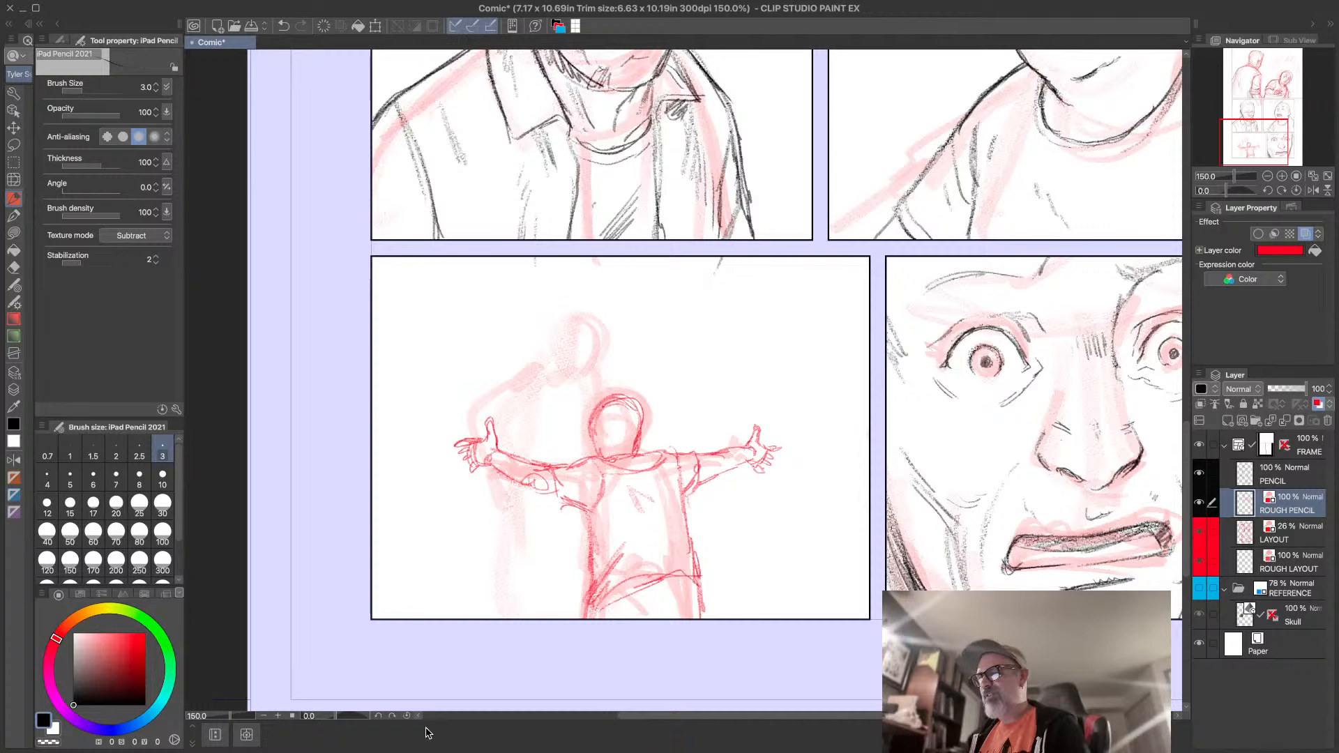
- Select the front figure, scale it to 109%, shift it slightly right in the panel and clear the selection
{"action": "left_click", "coordinate": [14, 162]}
{"action": "left_click_drag", "start_coordinate": [413, 367], "coordinate": [810, 653]}
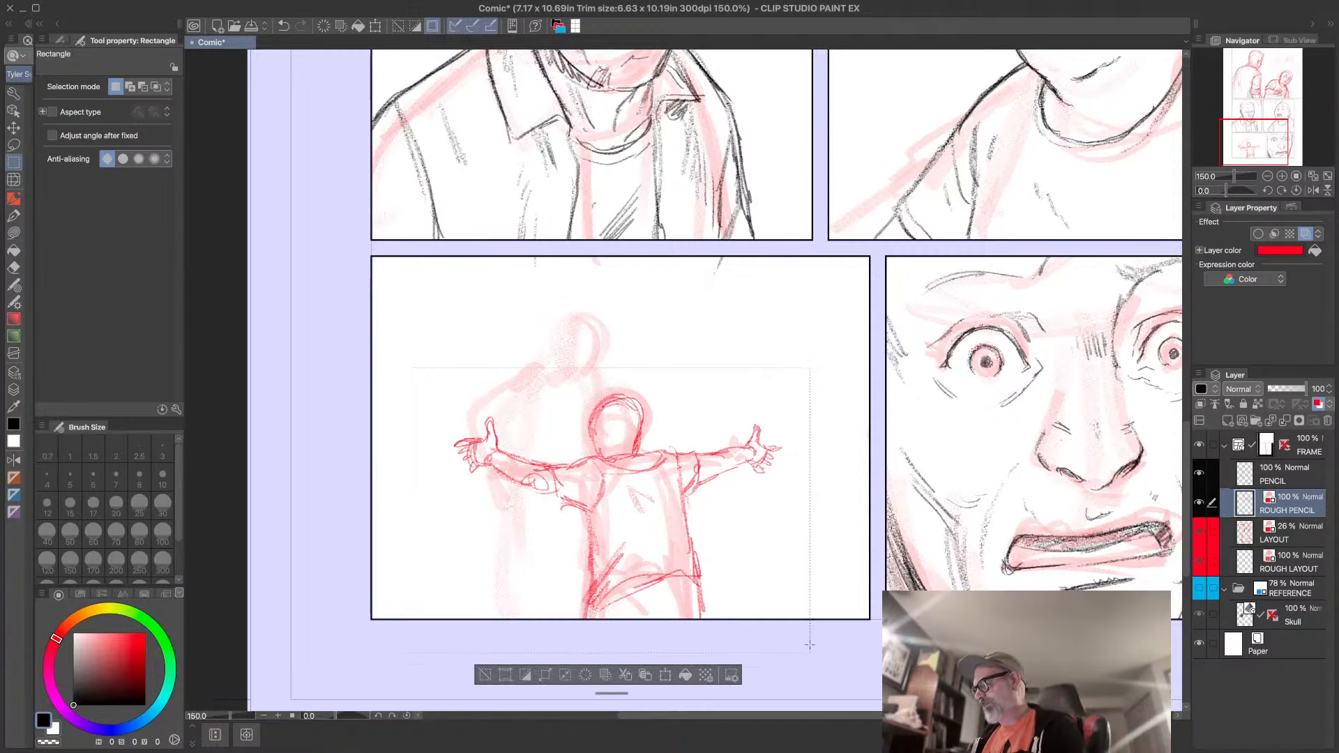
{"action": "left_click", "coordinate": [669, 676]}
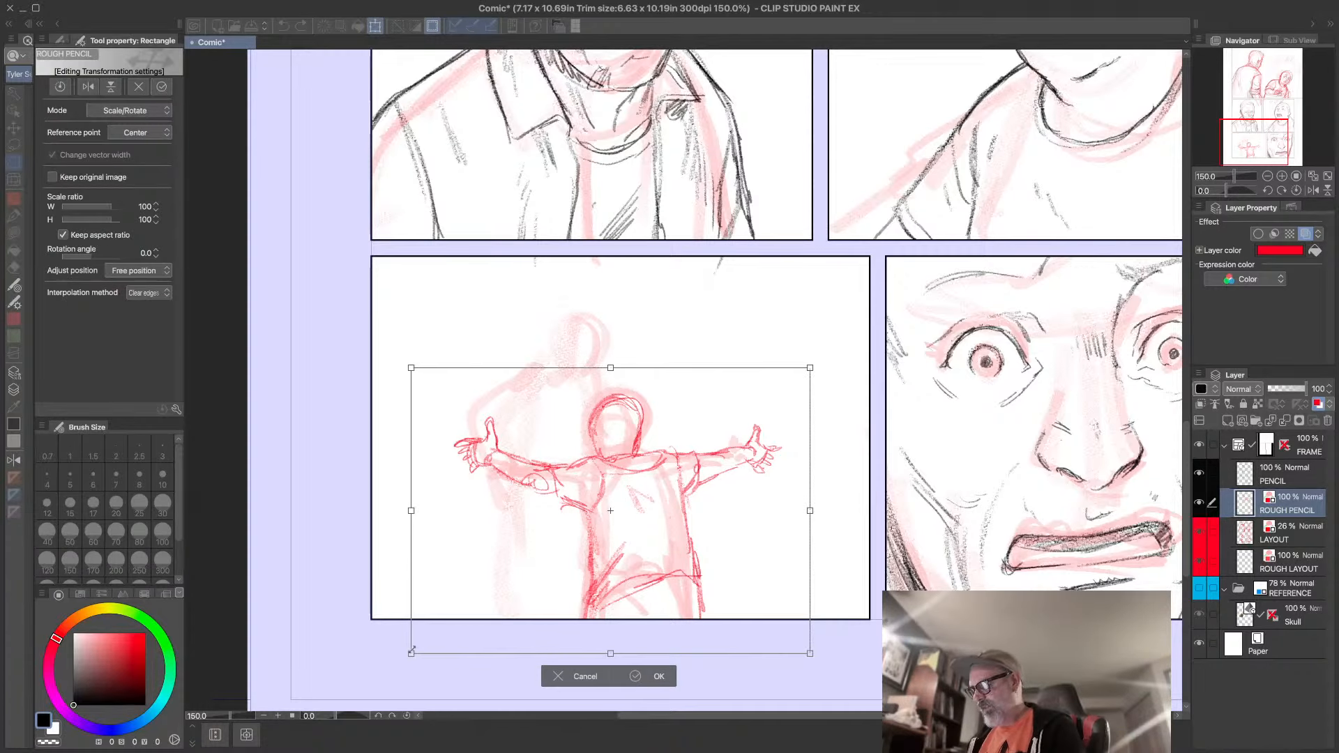
{"action": "left_click_drag", "start_coordinate": [410, 653], "coordinate": [371, 720]}
{"action": "left_click_drag", "start_coordinate": [634, 546], "coordinate": [684, 566]}
{"action": "mouse_move", "coordinate": [683, 571]}
{"action": "left_mouse_down"}
{"action": "mouse_move", "coordinate": [674, 546]}
{"action": "mouse_move", "coordinate": [670, 565]}
{"action": "left_mouse_up"}
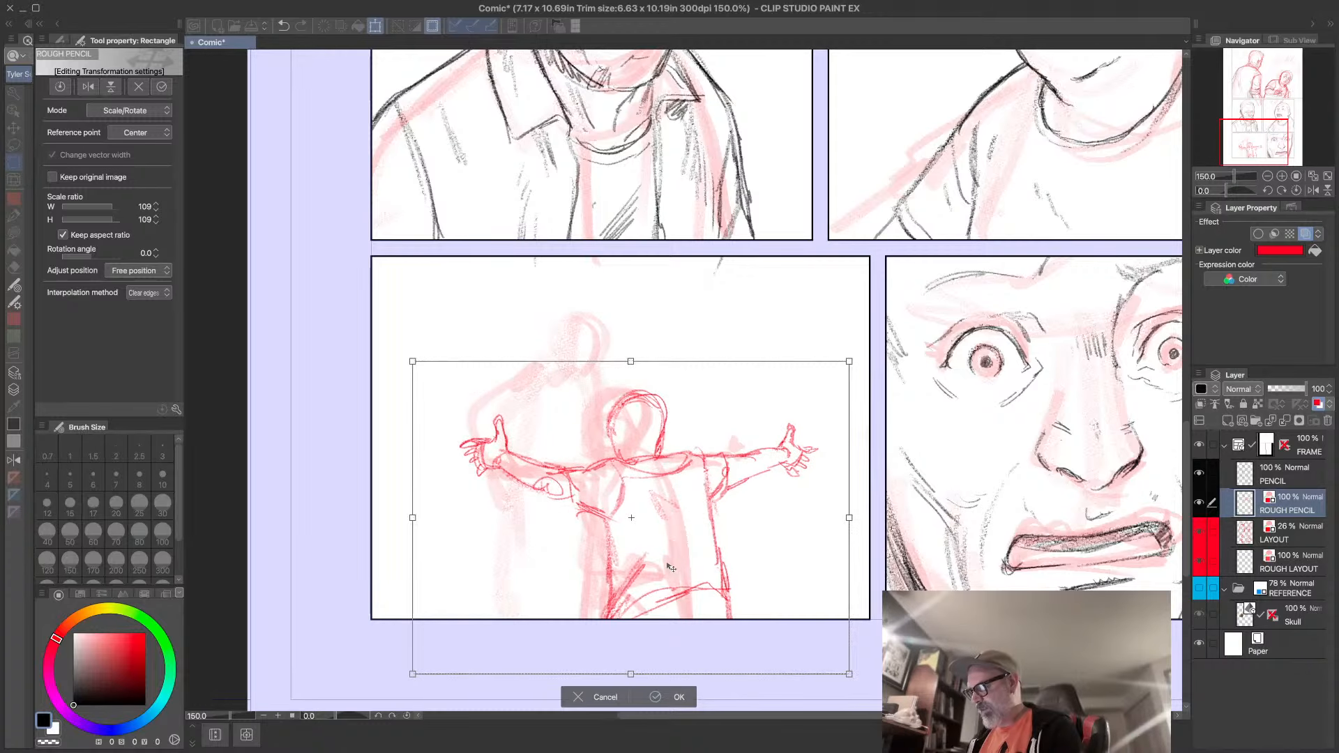
{"action": "left_click", "coordinate": [679, 697]}
{"action": "left_click", "coordinate": [506, 682]}
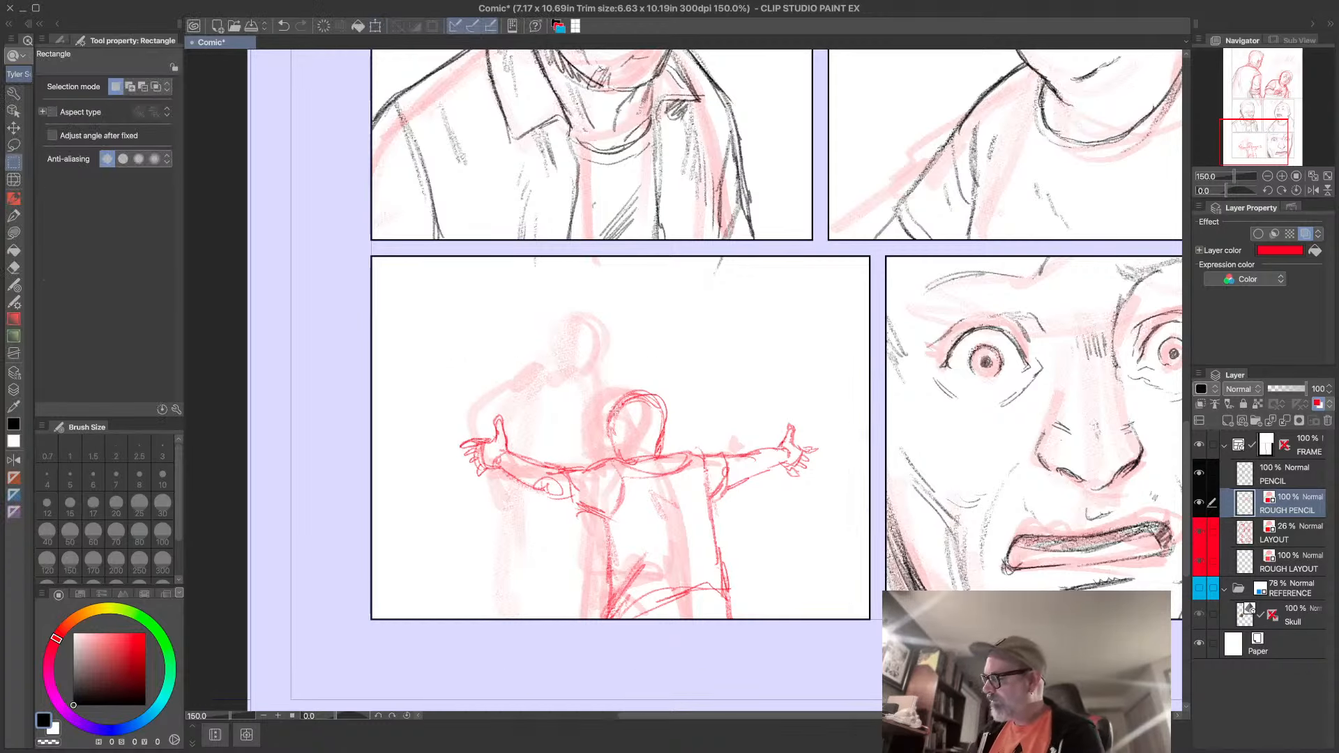
{"action": "left_click_drag", "start_coordinate": [546, 268], "coordinate": [577, 294]}
{"action": "left_click", "coordinate": [612, 281]}
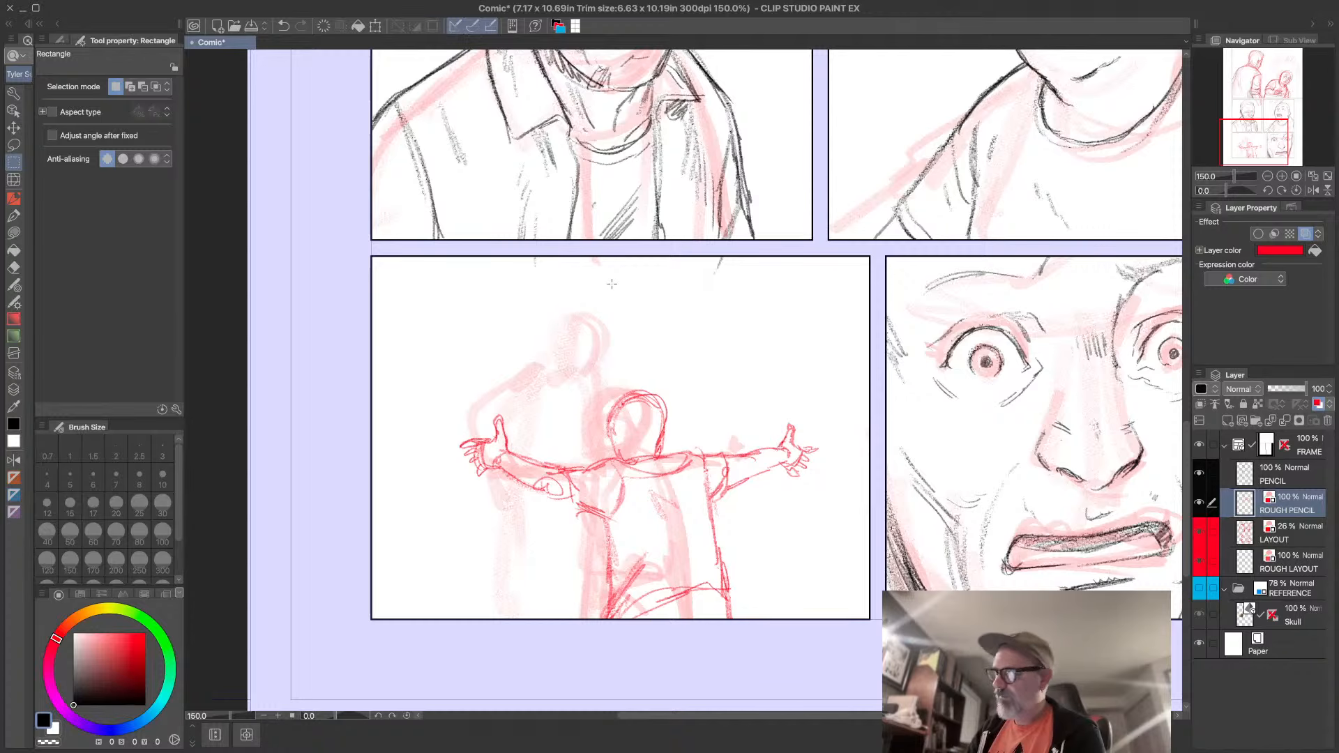
- Sketch the rear man's head above the front figure, with facial guidelines and a shaded jaw
{"action": "left_click", "coordinate": [14, 198]}
{"action": "mouse_move", "coordinate": [558, 277]}
{"action": "left_mouse_down"}
{"action": "mouse_move", "coordinate": [551, 326]}
{"action": "mouse_move", "coordinate": [582, 333]}
{"action": "left_mouse_up"}
{"action": "mouse_move", "coordinate": [604, 282]}
{"action": "left_mouse_down"}
{"action": "mouse_move", "coordinate": [591, 348]}
{"action": "mouse_move", "coordinate": [559, 350]}
{"action": "mouse_move", "coordinate": [596, 336]}
{"action": "left_mouse_up"}
{"action": "mouse_move", "coordinate": [589, 272]}
{"action": "left_mouse_down"}
{"action": "mouse_move", "coordinate": [583, 330]}
{"action": "mouse_move", "coordinate": [609, 314]}
{"action": "mouse_move", "coordinate": [554, 318]}
{"action": "mouse_move", "coordinate": [555, 333]}
{"action": "mouse_move", "coordinate": [599, 345]}
{"action": "mouse_move", "coordinate": [602, 330]}
{"action": "mouse_move", "coordinate": [582, 350]}
{"action": "mouse_move", "coordinate": [602, 316]}
{"action": "mouse_move", "coordinate": [580, 357]}
{"action": "left_mouse_up"}
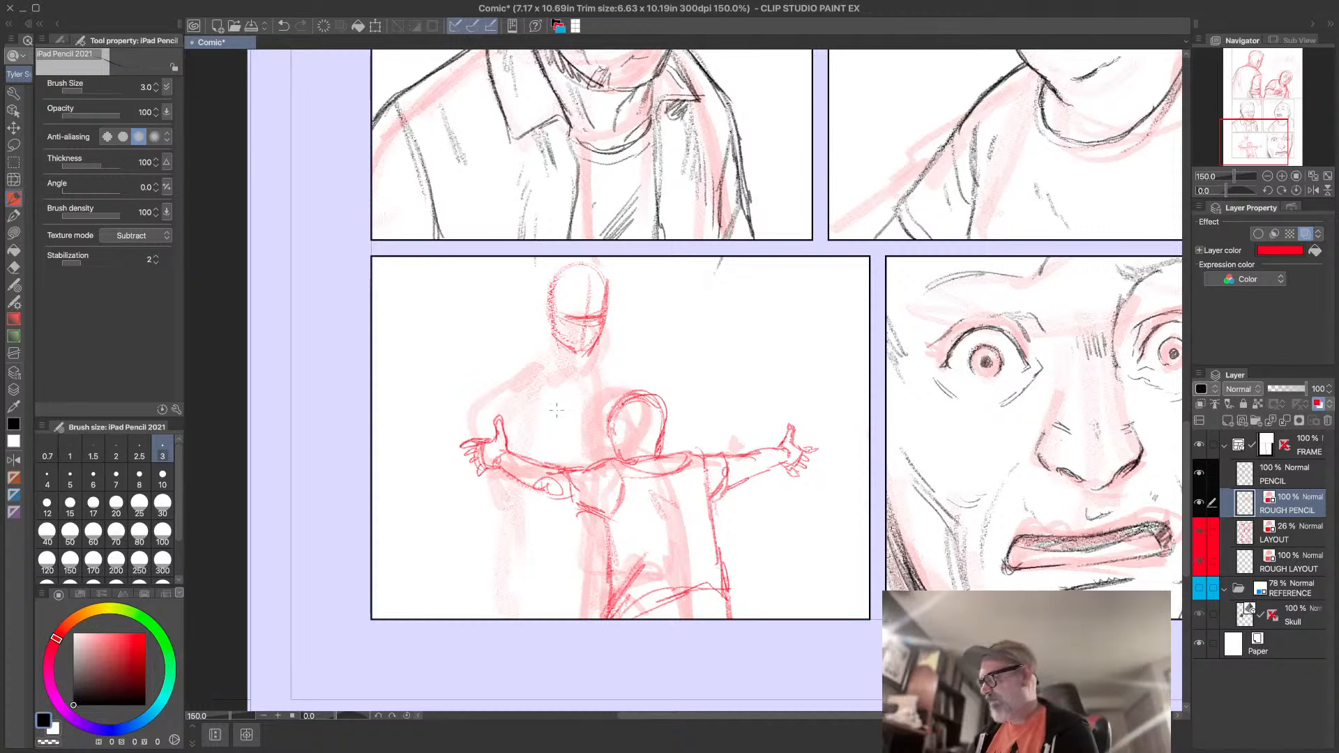
{"action": "mouse_move", "coordinate": [552, 336]}
{"action": "left_mouse_down"}
{"action": "mouse_move", "coordinate": [555, 390]}
{"action": "mouse_move", "coordinate": [580, 355]}
{"action": "left_mouse_up"}
- Rough in the rear man's left-side shoulder and bent arm behind the front figure's hand
{"action": "mouse_move", "coordinate": [584, 295]}
{"action": "left_mouse_down"}
{"action": "mouse_move", "coordinate": [610, 281]}
{"action": "mouse_move", "coordinate": [558, 265]}
{"action": "mouse_move", "coordinate": [545, 356]}
{"action": "mouse_move", "coordinate": [518, 351]}
{"action": "mouse_move", "coordinate": [507, 388]}
{"action": "left_mouse_up"}
{"action": "mouse_move", "coordinate": [526, 342]}
{"action": "left_mouse_down"}
{"action": "mouse_move", "coordinate": [514, 435]}
{"action": "mouse_move", "coordinate": [464, 405]}
{"action": "left_mouse_up"}
{"action": "mouse_move", "coordinate": [496, 359]}
{"action": "left_mouse_down"}
{"action": "mouse_move", "coordinate": [440, 429]}
{"action": "mouse_move", "coordinate": [469, 387]}
{"action": "mouse_move", "coordinate": [471, 465]}
{"action": "left_mouse_up"}
{"action": "left_click_drag", "start_coordinate": [466, 460], "coordinate": [478, 473]}
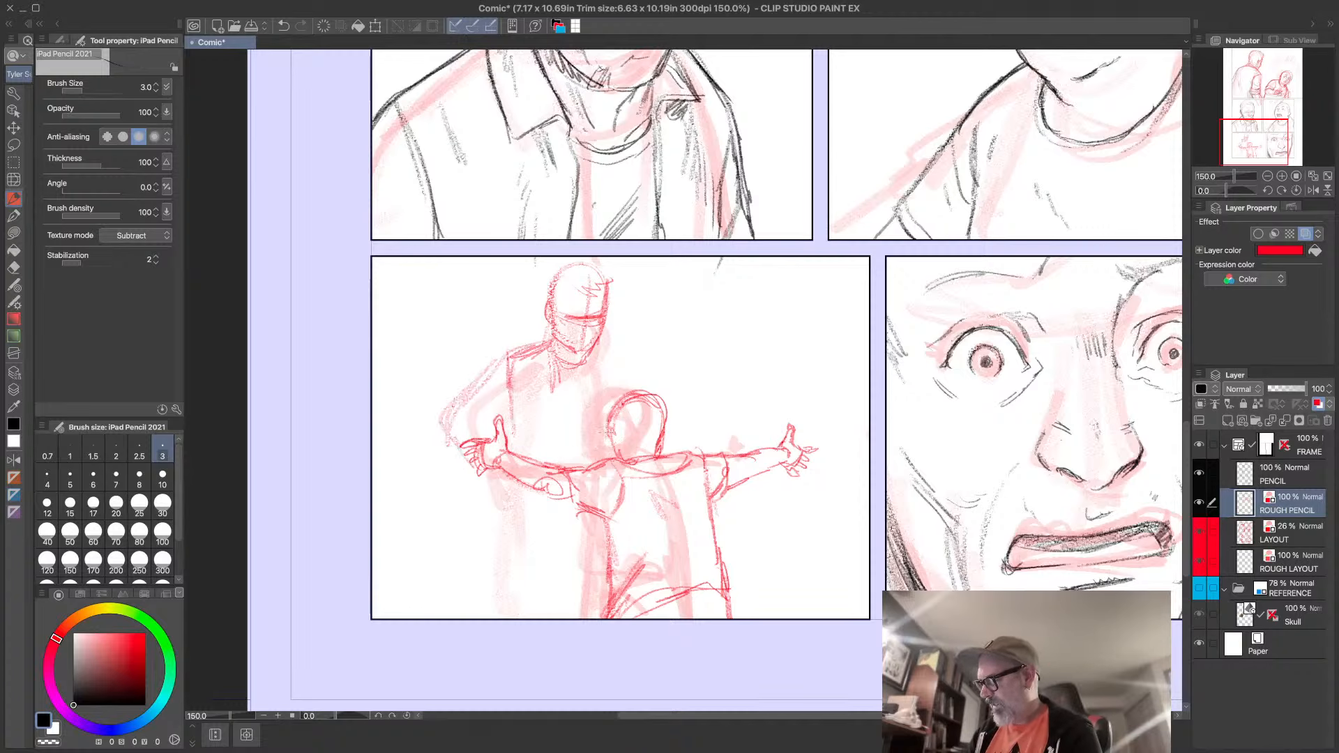
- Sketch the rear man's collar, the edges of his open jacket and his right-side shoulder
{"action": "left_click_drag", "start_coordinate": [596, 357], "coordinate": [595, 431]}
{"action": "mouse_move", "coordinate": [603, 344]}
{"action": "left_mouse_down"}
{"action": "mouse_move", "coordinate": [594, 379]}
{"action": "mouse_move", "coordinate": [622, 344]}
{"action": "left_mouse_up"}
{"action": "mouse_move", "coordinate": [600, 346]}
{"action": "left_mouse_down"}
{"action": "mouse_move", "coordinate": [617, 342]}
{"action": "mouse_move", "coordinate": [606, 380]}
{"action": "left_mouse_up"}
{"action": "left_click_drag", "start_coordinate": [544, 340], "coordinate": [556, 459]}
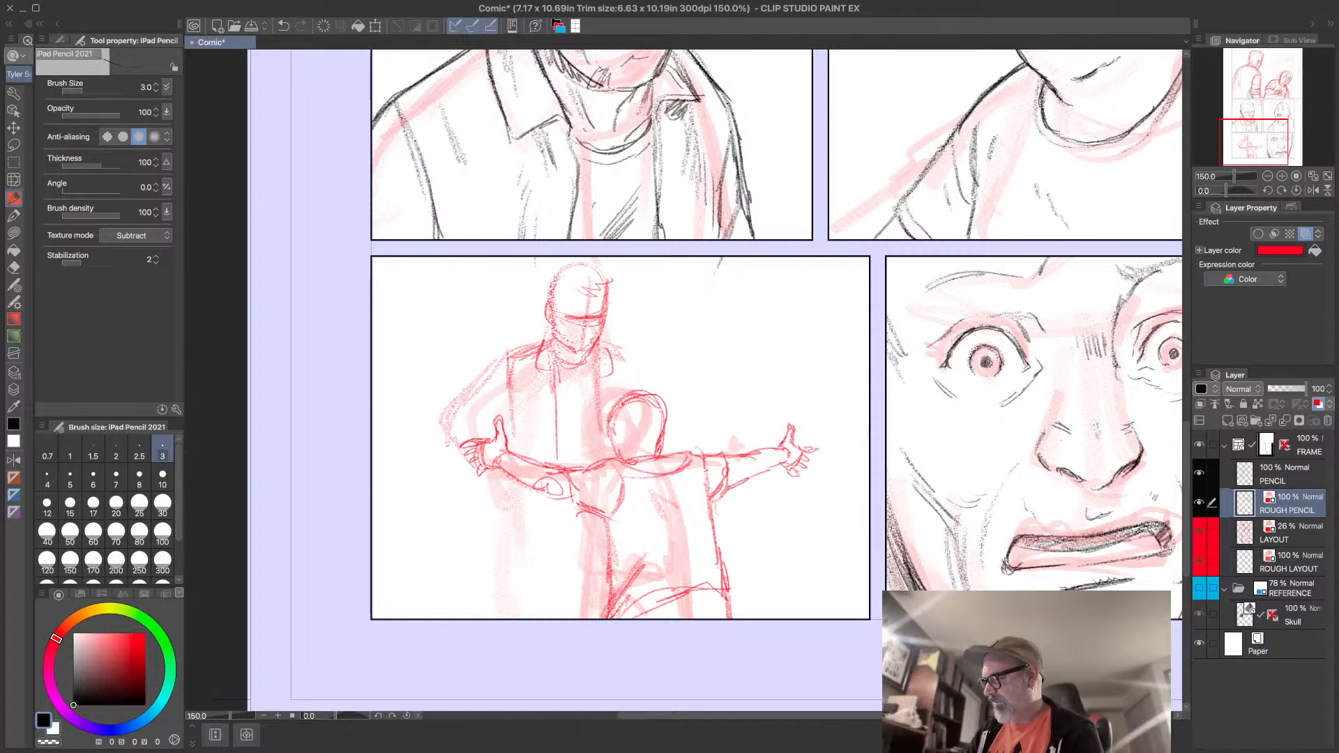
{"action": "left_click_drag", "start_coordinate": [593, 359], "coordinate": [598, 450]}
{"action": "mouse_move", "coordinate": [557, 378]}
{"action": "left_mouse_down"}
{"action": "mouse_move", "coordinate": [599, 354]}
{"action": "mouse_move", "coordinate": [597, 438]}
{"action": "left_mouse_up"}
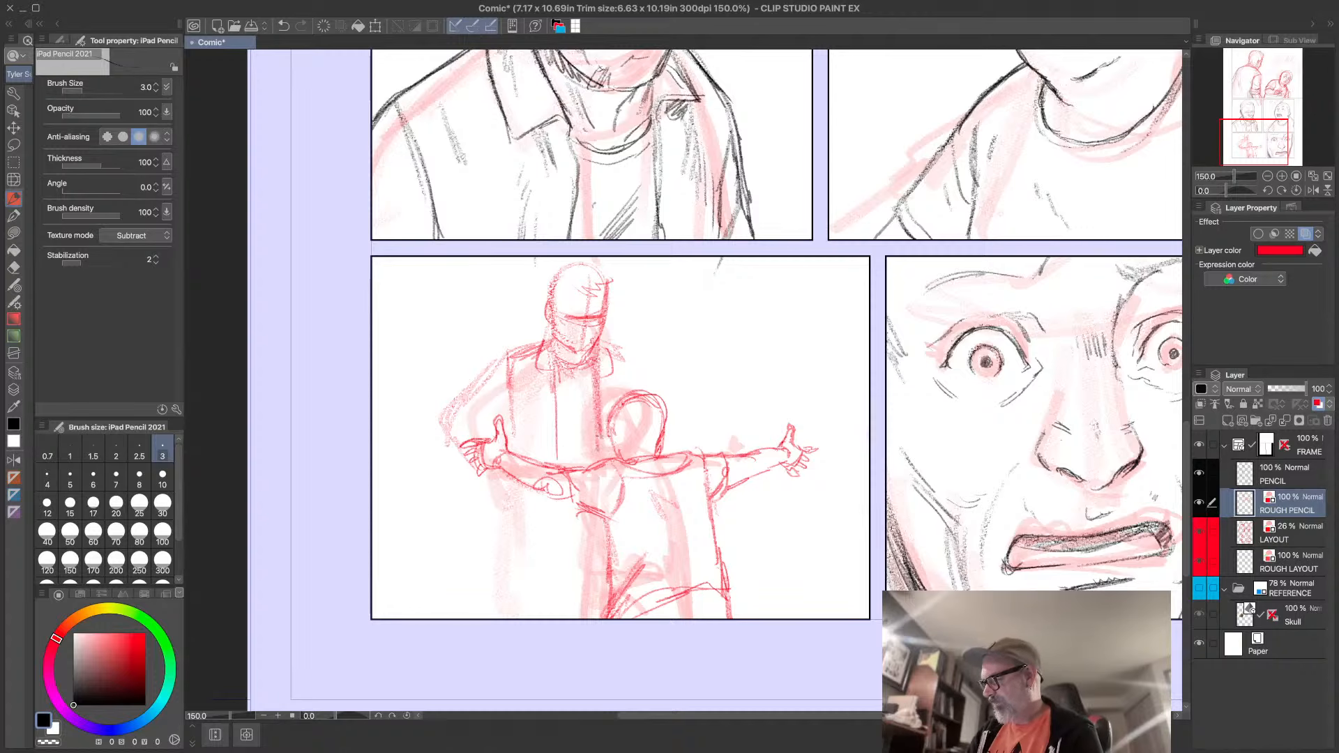
{"action": "left_click_drag", "start_coordinate": [605, 345], "coordinate": [613, 371]}
{"action": "mouse_move", "coordinate": [604, 339]}
{"action": "left_mouse_down"}
{"action": "mouse_move", "coordinate": [634, 359]}
{"action": "mouse_move", "coordinate": [631, 393]}
{"action": "left_mouse_up"}
- Add fold marks to the rear man's shirt and outline his pointed jacket hem below the outstretched arm
{"action": "mouse_move", "coordinate": [516, 403]}
{"action": "left_mouse_down"}
{"action": "mouse_move", "coordinate": [507, 521]}
{"action": "mouse_move", "coordinate": [559, 566]}
{"action": "mouse_move", "coordinate": [561, 528]}
{"action": "left_mouse_up"}
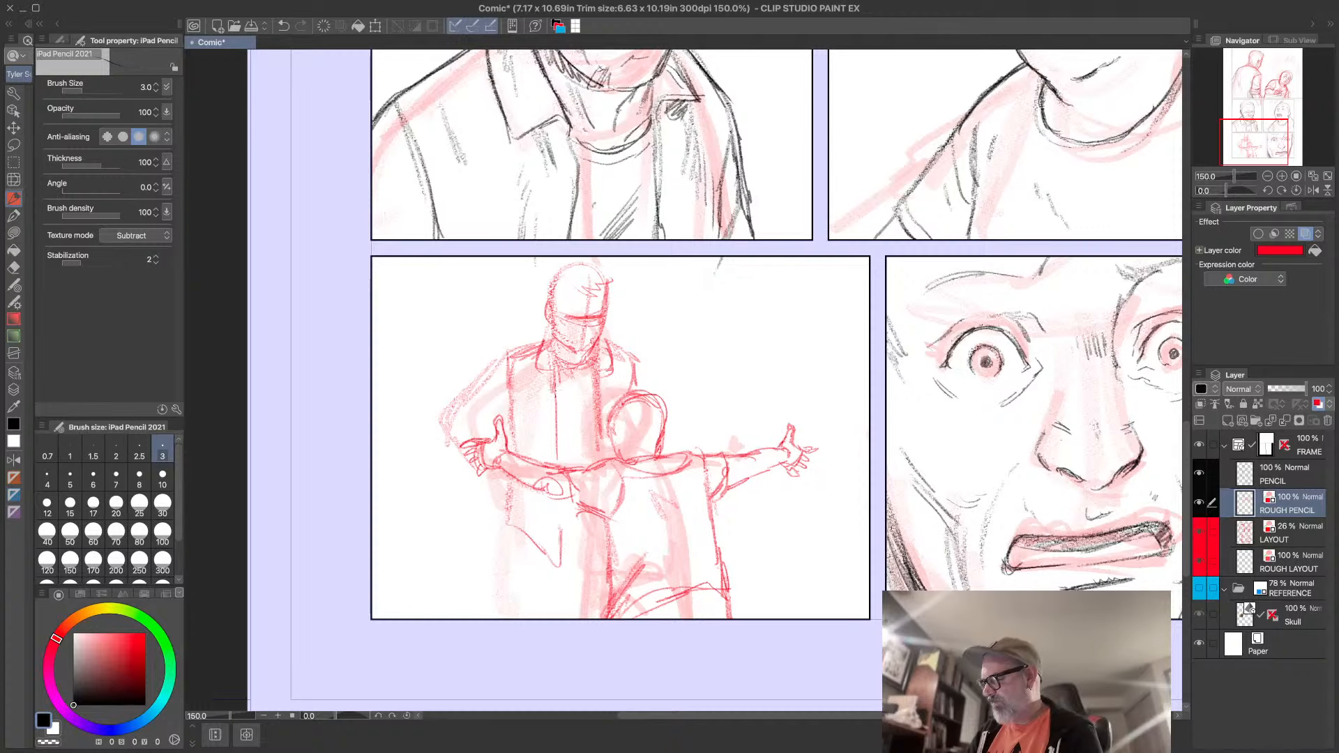
{"action": "mouse_move", "coordinate": [557, 414]}
{"action": "left_mouse_down"}
{"action": "mouse_move", "coordinate": [557, 458]}
{"action": "mouse_move", "coordinate": [586, 420]}
{"action": "left_mouse_up"}
{"action": "left_click_drag", "start_coordinate": [566, 422], "coordinate": [587, 438]}
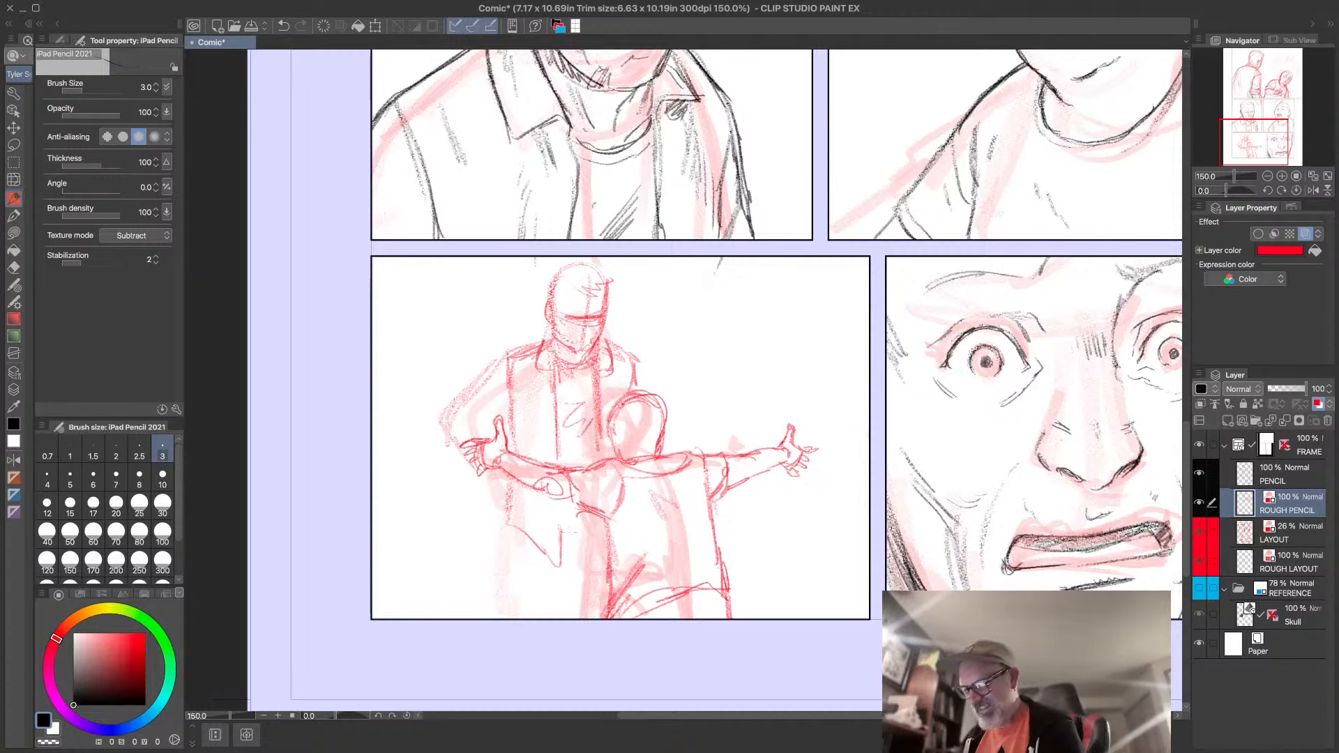
{"action": "left_click_drag", "start_coordinate": [563, 517], "coordinate": [560, 561]}
{"action": "left_click_drag", "start_coordinate": [564, 495], "coordinate": [561, 564]}
{"action": "left_click_drag", "start_coordinate": [560, 564], "coordinate": [514, 507]}
{"action": "mouse_move", "coordinate": [517, 512]}
{"action": "left_mouse_down"}
{"action": "mouse_move", "coordinate": [549, 560]}
{"action": "mouse_move", "coordinate": [502, 475]}
{"action": "left_mouse_up"}
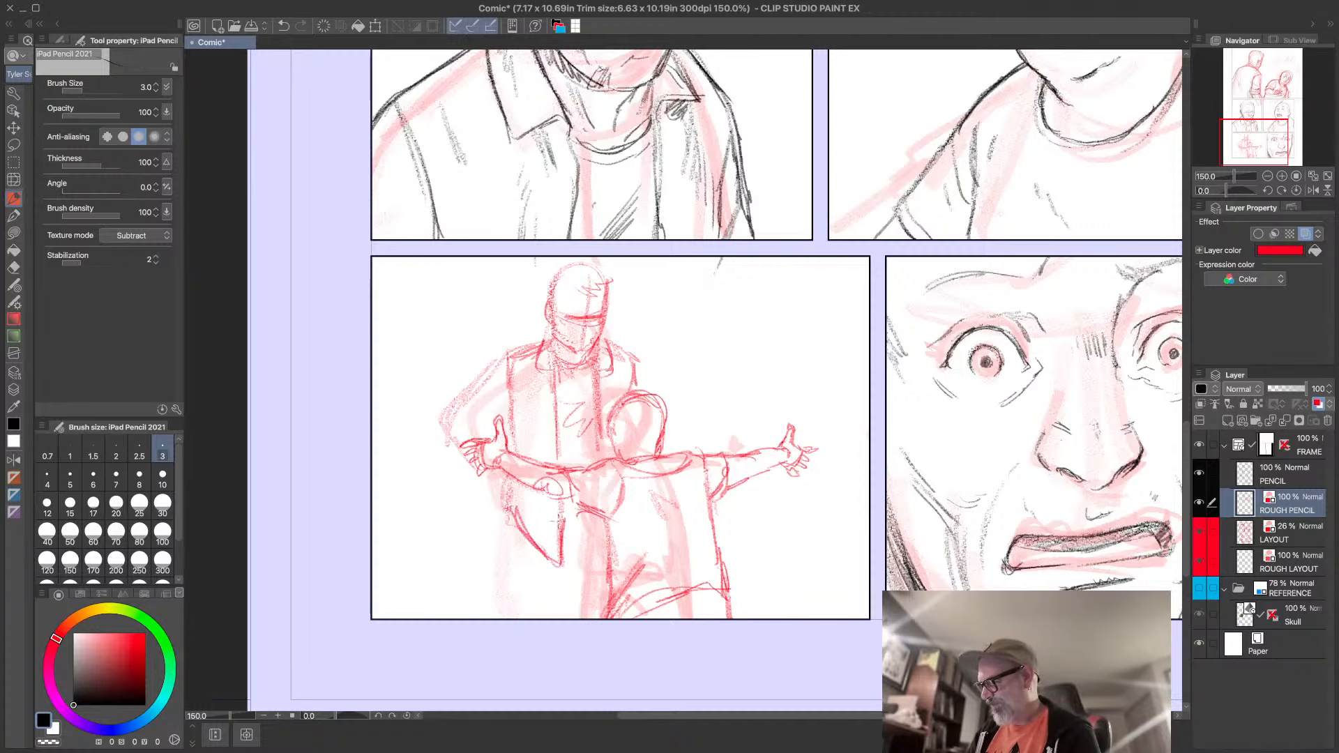
- Complete the rear man's arms on both sides with sleeve lines and draw his leg down to the panel border
{"action": "mouse_move", "coordinate": [636, 359]}
{"action": "left_mouse_down"}
{"action": "mouse_move", "coordinate": [680, 450]}
{"action": "mouse_move", "coordinate": [654, 374]}
{"action": "mouse_move", "coordinate": [610, 342]}
{"action": "left_mouse_up"}
{"action": "mouse_move", "coordinate": [509, 352]}
{"action": "left_mouse_down"}
{"action": "mouse_move", "coordinate": [457, 401]}
{"action": "mouse_move", "coordinate": [477, 486]}
{"action": "left_mouse_up"}
{"action": "mouse_move", "coordinate": [474, 429]}
{"action": "left_mouse_down"}
{"action": "mouse_move", "coordinate": [455, 406]}
{"action": "mouse_move", "coordinate": [477, 422]}
{"action": "mouse_move", "coordinate": [509, 397]}
{"action": "mouse_move", "coordinate": [484, 426]}
{"action": "left_mouse_up"}
{"action": "mouse_move", "coordinate": [497, 355]}
{"action": "left_mouse_down"}
{"action": "mouse_move", "coordinate": [459, 404]}
{"action": "mouse_move", "coordinate": [510, 397]}
{"action": "left_mouse_up"}
{"action": "left_click_drag", "start_coordinate": [470, 482], "coordinate": [513, 496]}
{"action": "mouse_move", "coordinate": [488, 487]}
{"action": "left_mouse_down"}
{"action": "mouse_move", "coordinate": [517, 470]}
{"action": "mouse_move", "coordinate": [527, 486]}
{"action": "left_mouse_up"}
{"action": "left_click_drag", "start_coordinate": [524, 503], "coordinate": [510, 616]}
{"action": "left_click_drag", "start_coordinate": [516, 536], "coordinate": [512, 608]}
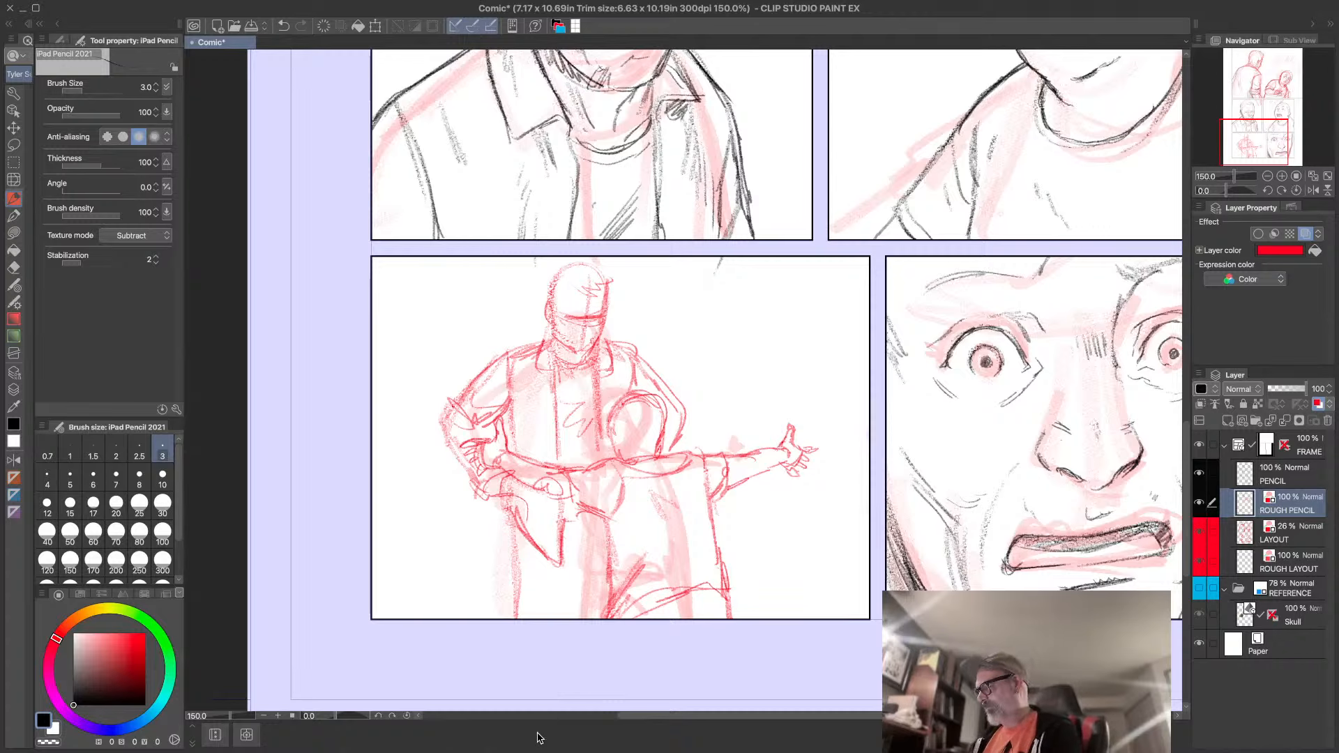
- Lasso both rough figures, scale them to 113%, reposition them within the bottom-left panel and clear the selection
{"action": "left_click", "coordinate": [14, 144]}
{"action": "mouse_move", "coordinate": [615, 245]}
{"action": "left_mouse_down"}
{"action": "mouse_move", "coordinate": [376, 528]}
{"action": "mouse_move", "coordinate": [649, 687]}
{"action": "mouse_move", "coordinate": [835, 622]}
{"action": "mouse_move", "coordinate": [849, 454]}
{"action": "mouse_move", "coordinate": [783, 302]}
{"action": "mouse_move", "coordinate": [676, 244]}
{"action": "left_mouse_up"}
{"action": "left_click", "coordinate": [664, 682]}
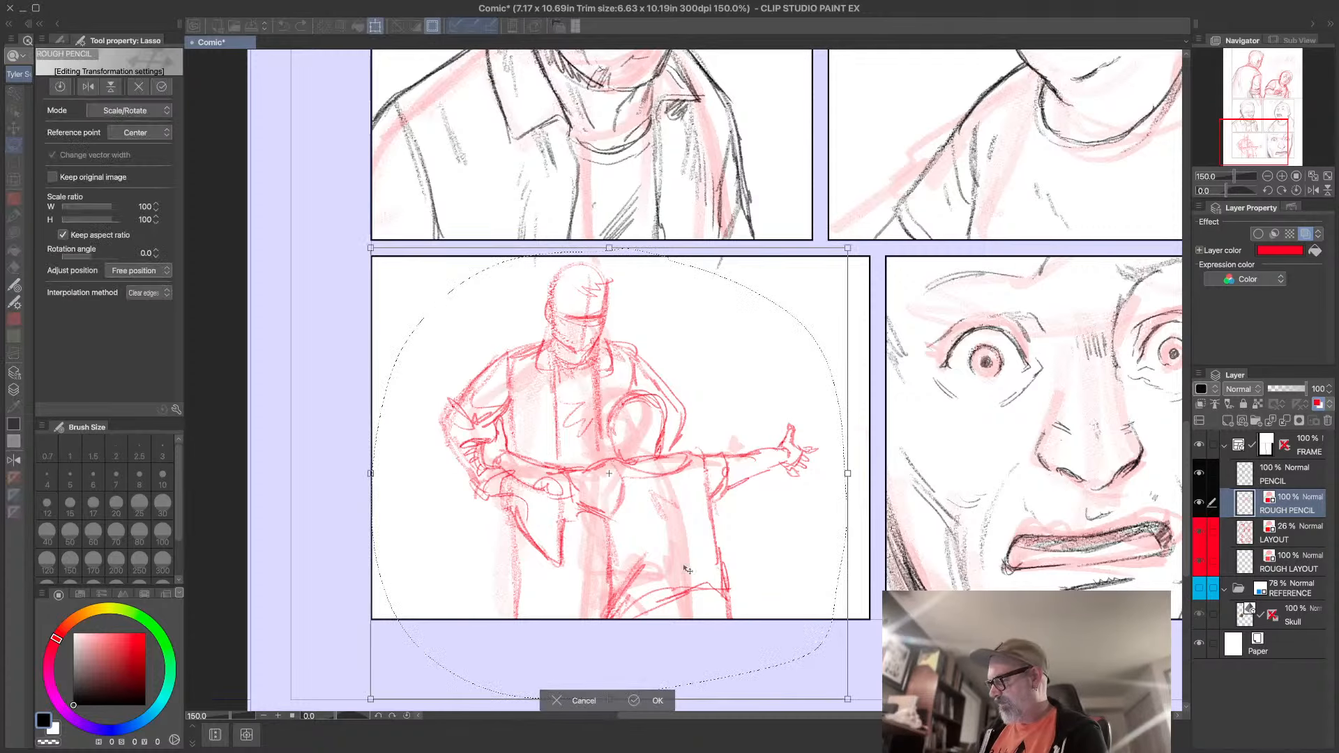
{"action": "scroll", "coordinate": [715, 601], "scroll_direction": "down", "scroll_amount": 2}
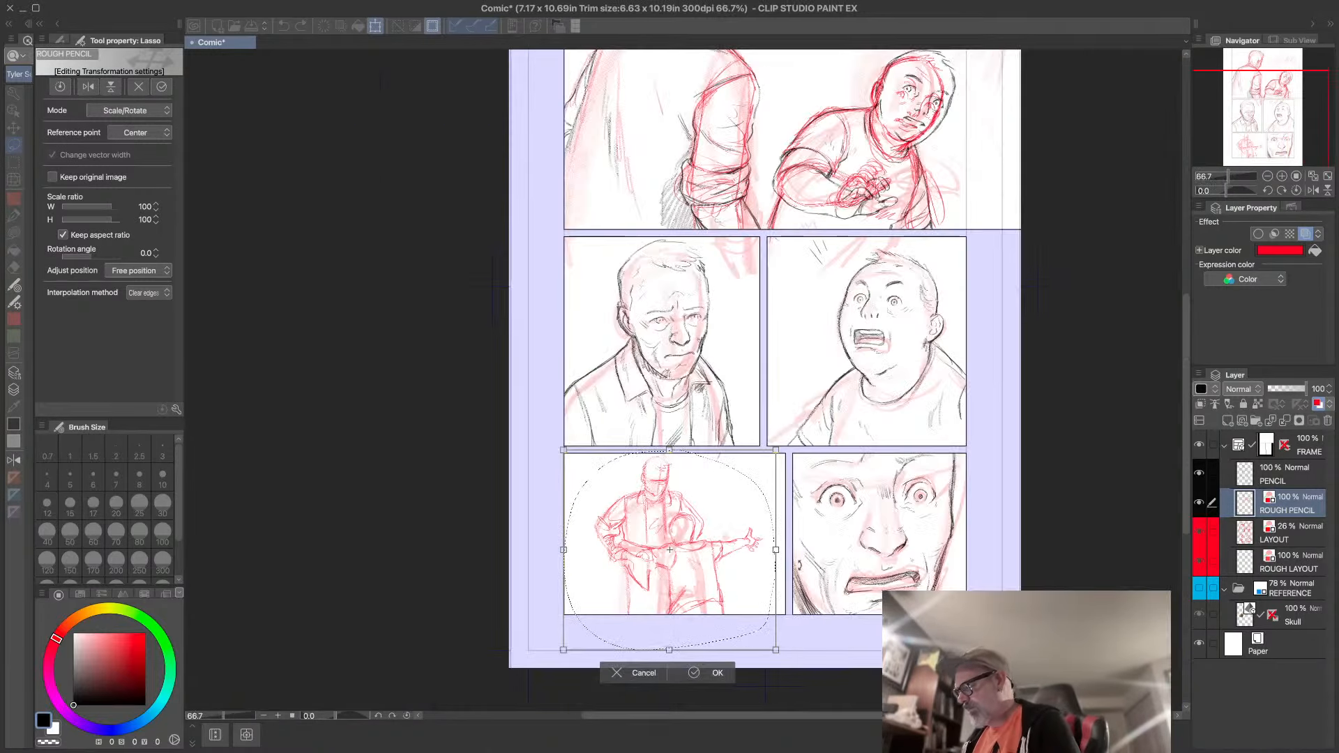
{"action": "left_click_drag", "start_coordinate": [806, 582], "coordinate": [754, 461]}
{"action": "left_click_drag", "start_coordinate": [721, 525], "coordinate": [685, 527]}
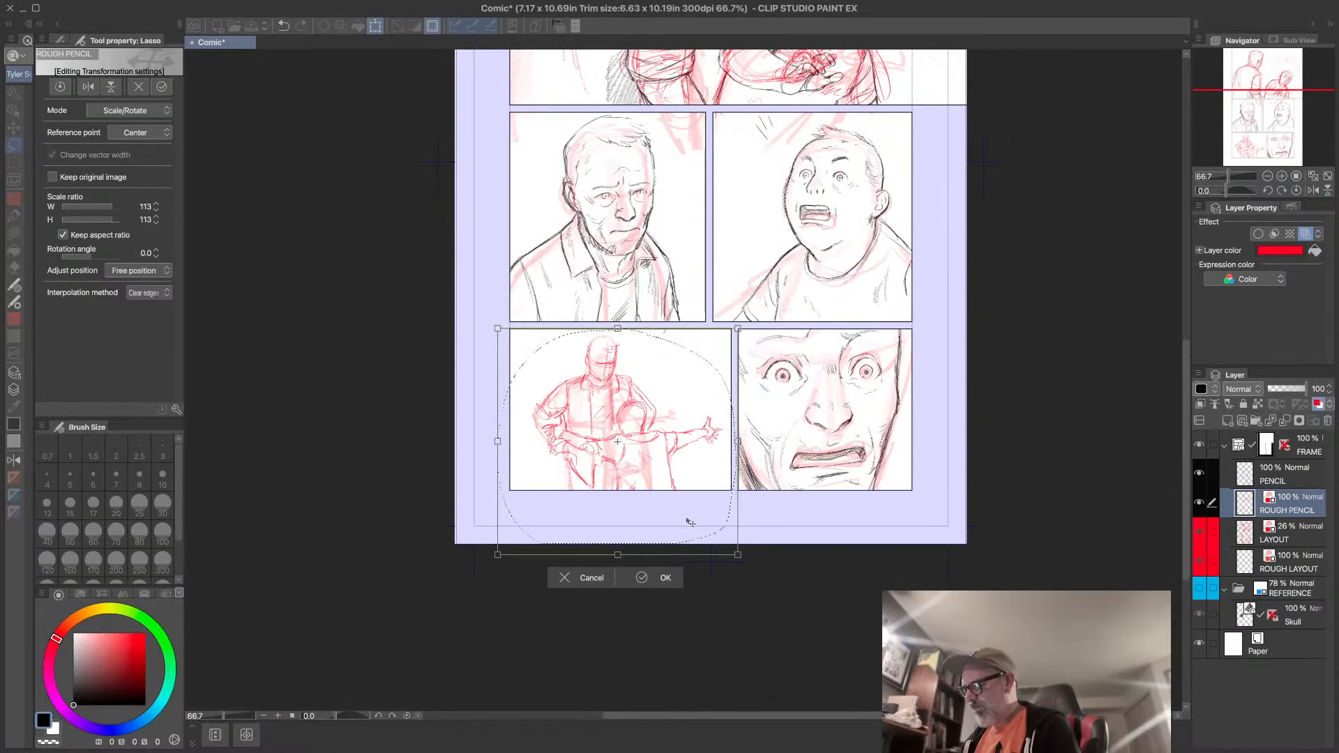
{"action": "left_click", "coordinate": [665, 579]}
{"action": "left_click", "coordinate": [494, 576]}
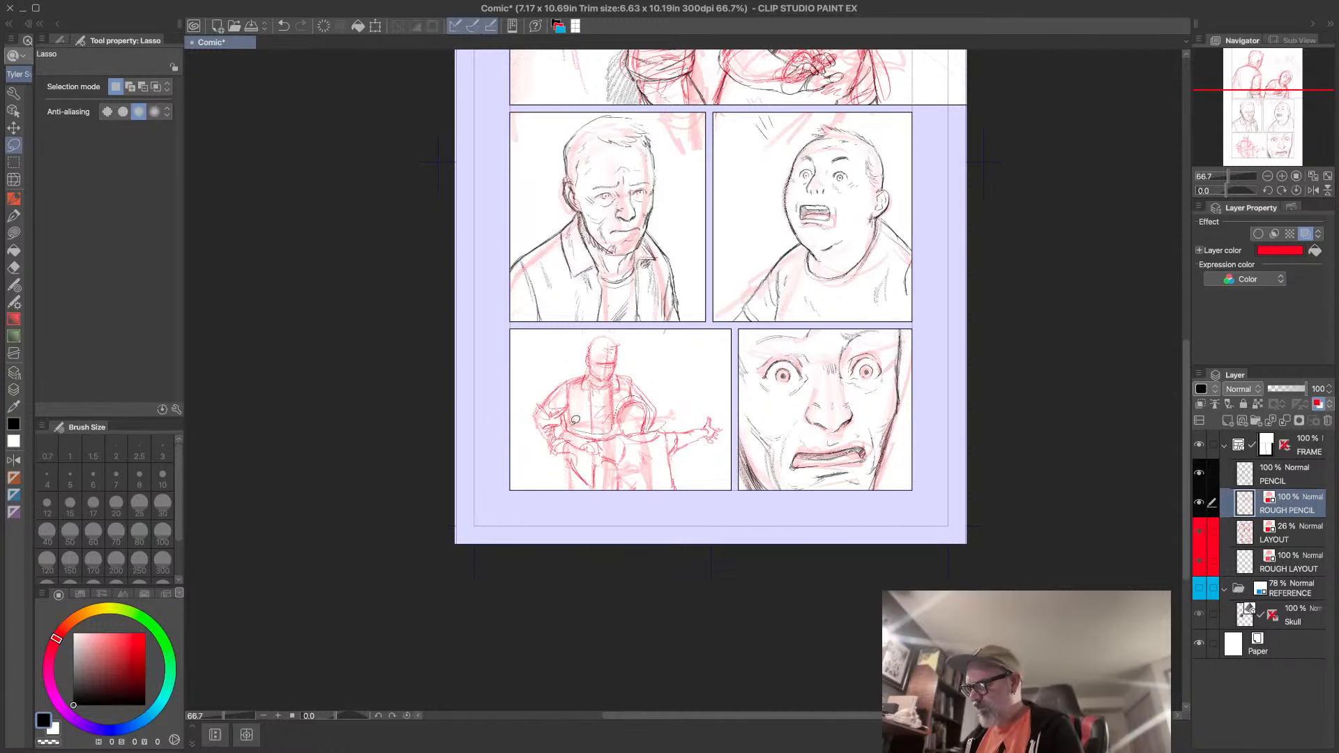
- Lasso the front figure, scale it to 102% and move it right, away from the man behind
{"action": "mouse_move", "coordinate": [581, 447]}
{"action": "left_mouse_down"}
{"action": "mouse_move", "coordinate": [611, 495]}
{"action": "mouse_move", "coordinate": [689, 477]}
{"action": "mouse_move", "coordinate": [733, 427]}
{"action": "mouse_move", "coordinate": [687, 410]}
{"action": "left_mouse_up"}
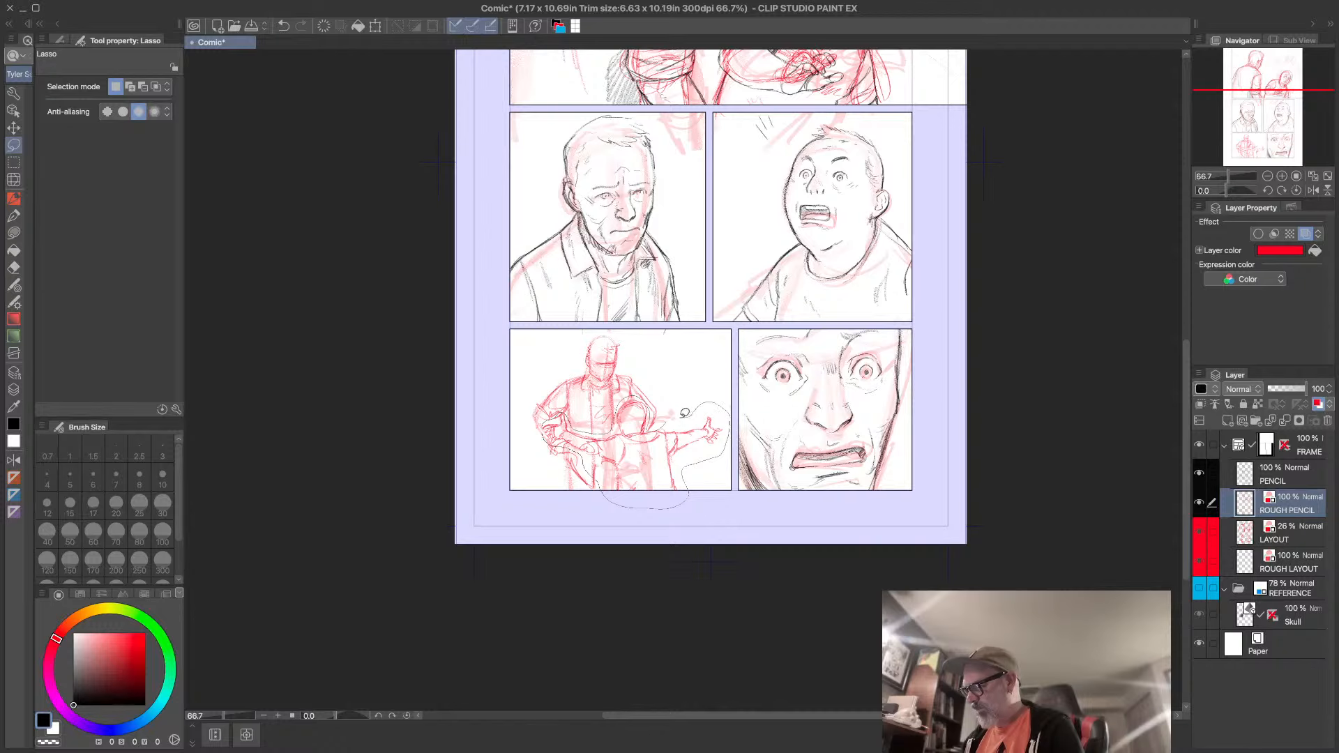
{"action": "left_click", "coordinate": [690, 532]}
{"action": "left_click_drag", "start_coordinate": [662, 474], "coordinate": [669, 464]}
{"action": "left_click_drag", "start_coordinate": [739, 509], "coordinate": [739, 510]}
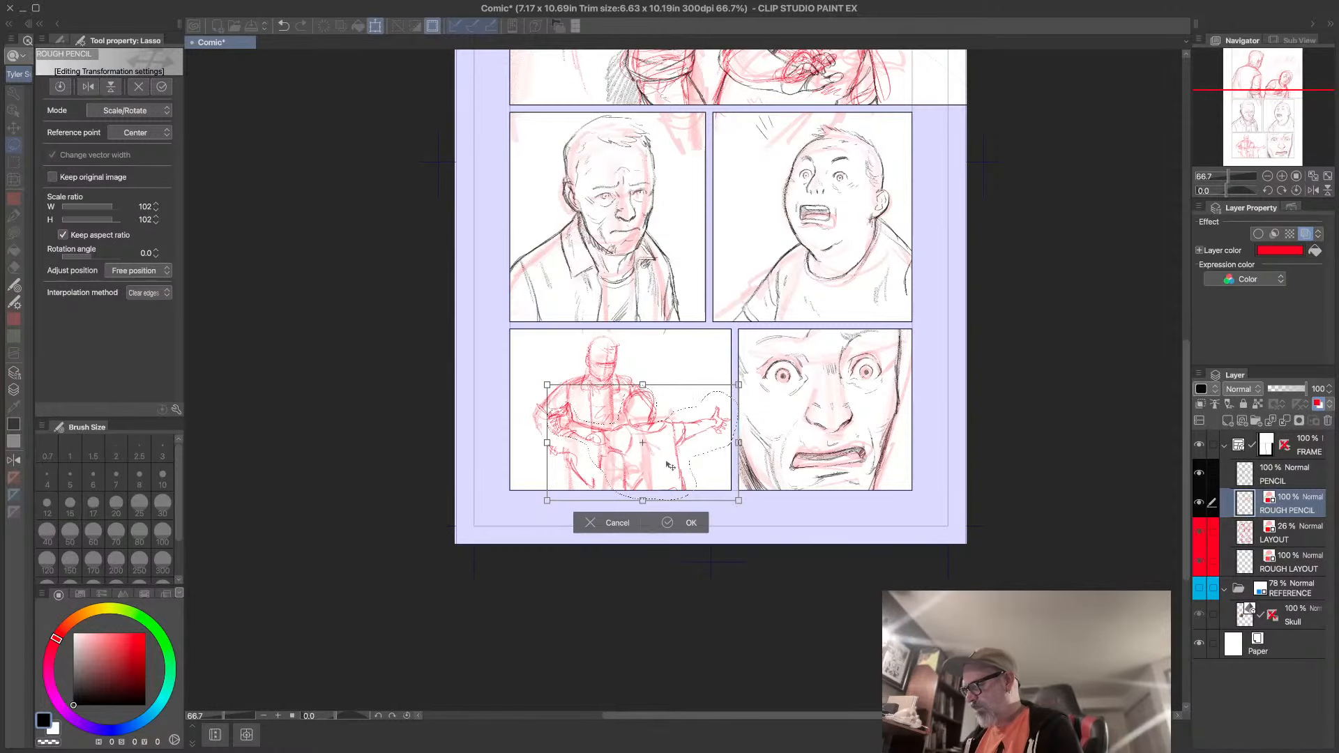
{"action": "left_click_drag", "start_coordinate": [670, 466], "coordinate": [694, 470]}
{"action": "left_click", "coordinate": [710, 525]}
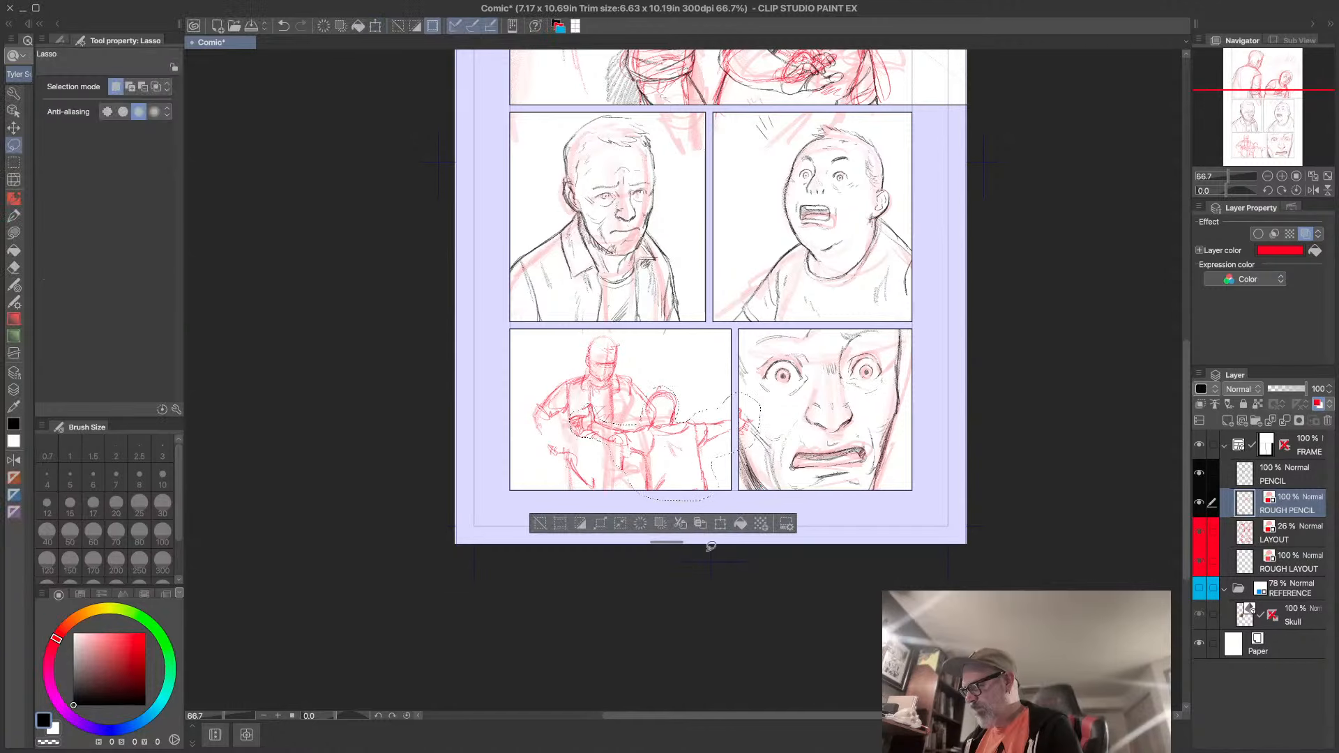
- Clear the selection and pencil in the rear man's hip, bent arm, shoulder and jacket lines in the bottom-left panel
{"action": "left_click", "coordinate": [554, 527]}
{"action": "left_click", "coordinate": [14, 198]}
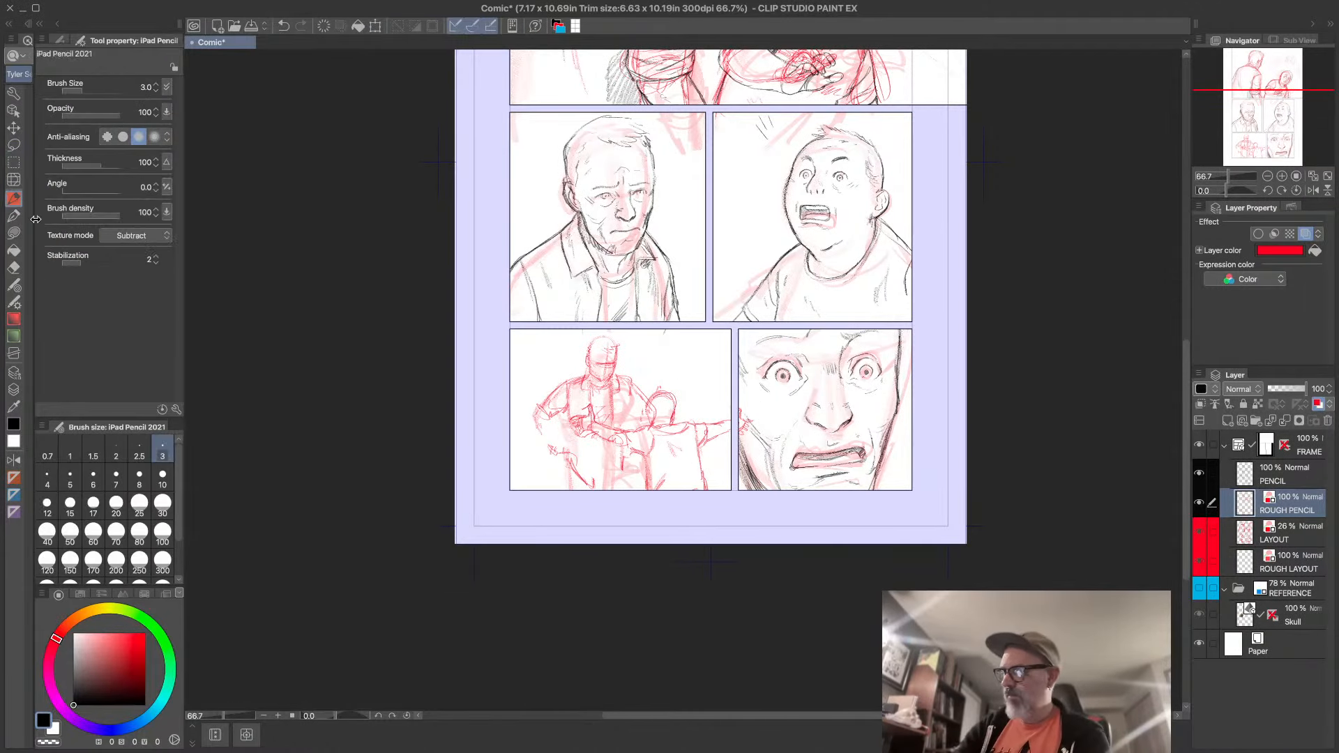
{"action": "left_click_drag", "start_coordinate": [558, 454], "coordinate": [544, 435]}
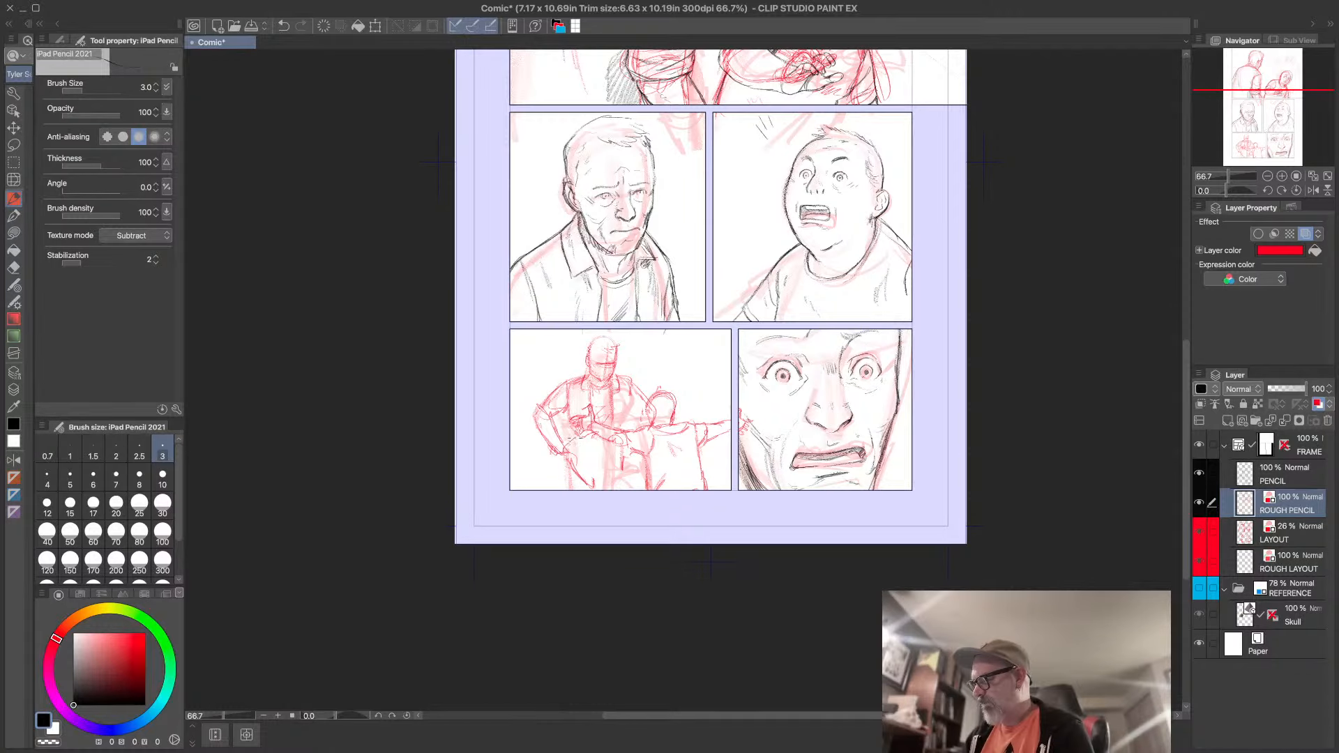
{"action": "left_click_drag", "start_coordinate": [568, 449], "coordinate": [589, 440]}
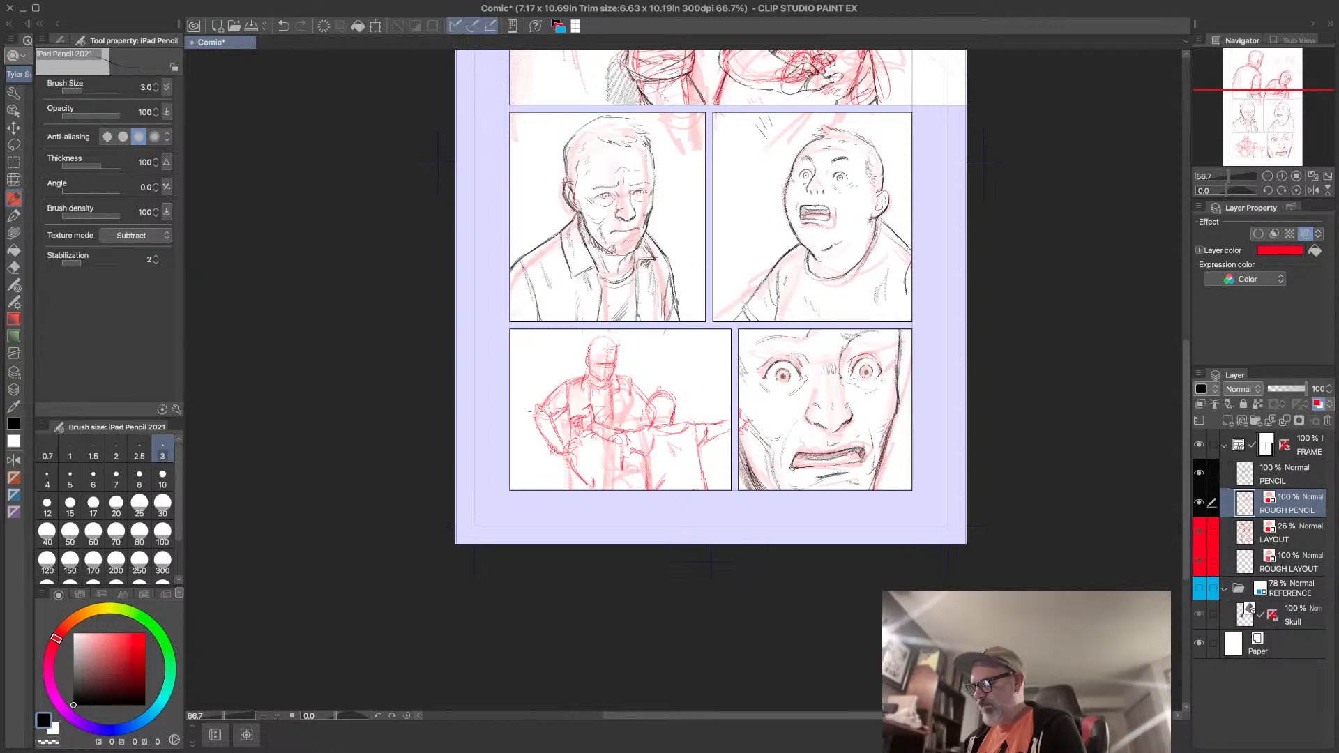
{"action": "left_click_drag", "start_coordinate": [534, 408], "coordinate": [552, 419]}
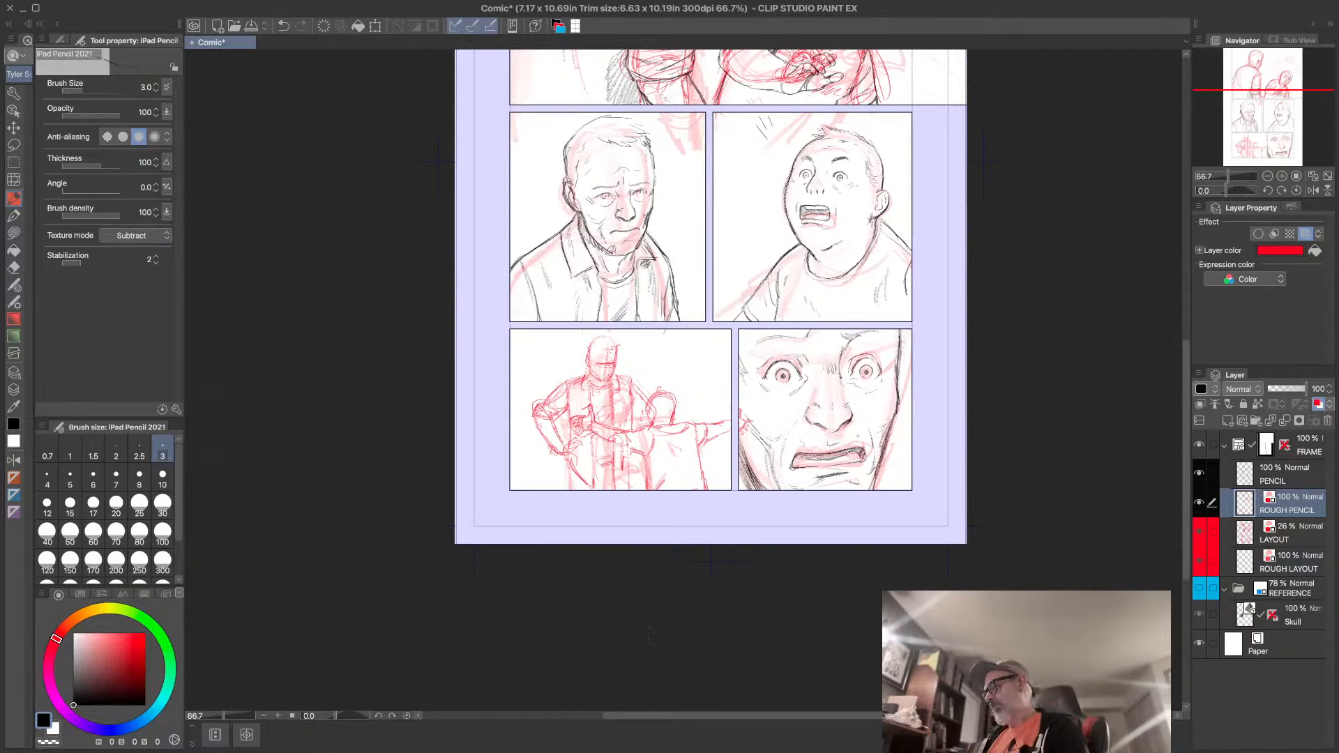
{"action": "left_click_drag", "start_coordinate": [964, 254], "coordinate": [927, 357]}
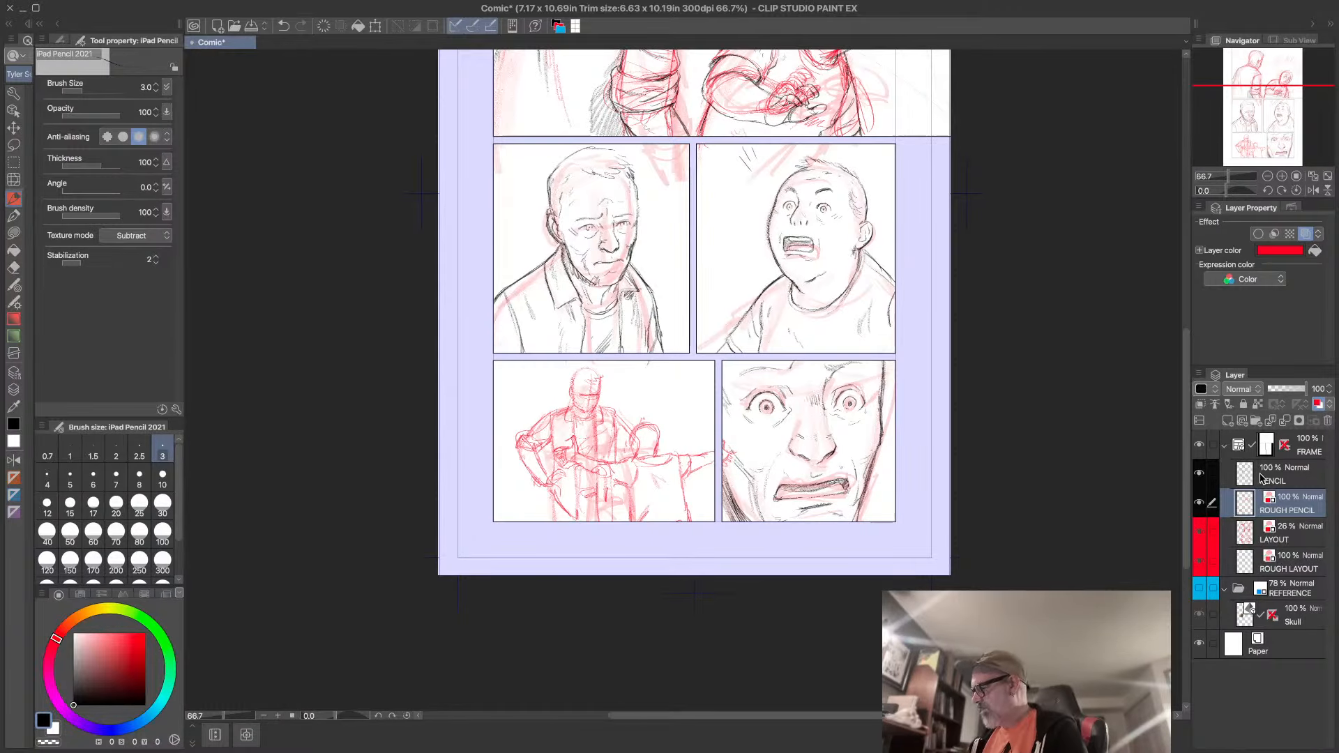
- On the PENCIL layer, reinforce the line under the older man's chin in the middle-left panel
{"action": "left_click", "coordinate": [1233, 477]}
{"action": "scroll", "coordinate": [493, 523], "scroll_direction": "up", "scroll_amount": 3}
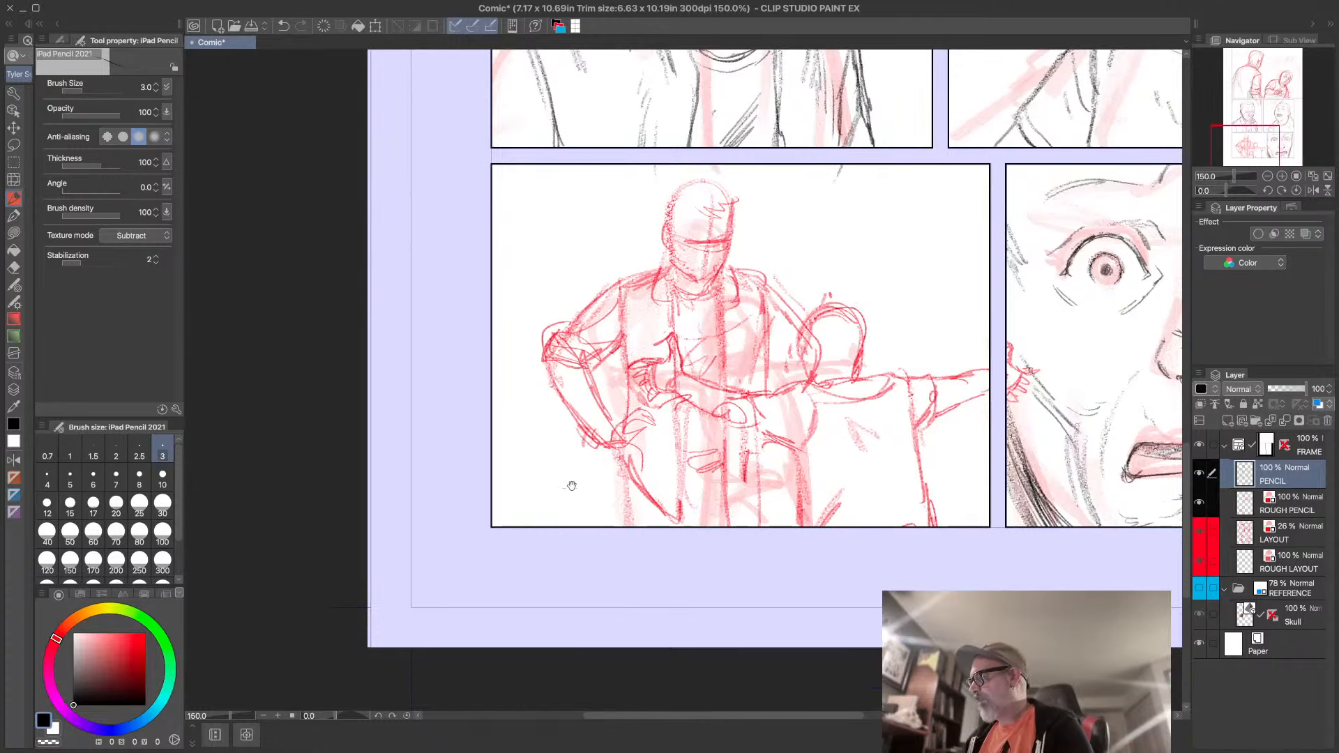
{"action": "left_click_drag", "start_coordinate": [701, 129], "coordinate": [618, 658]}
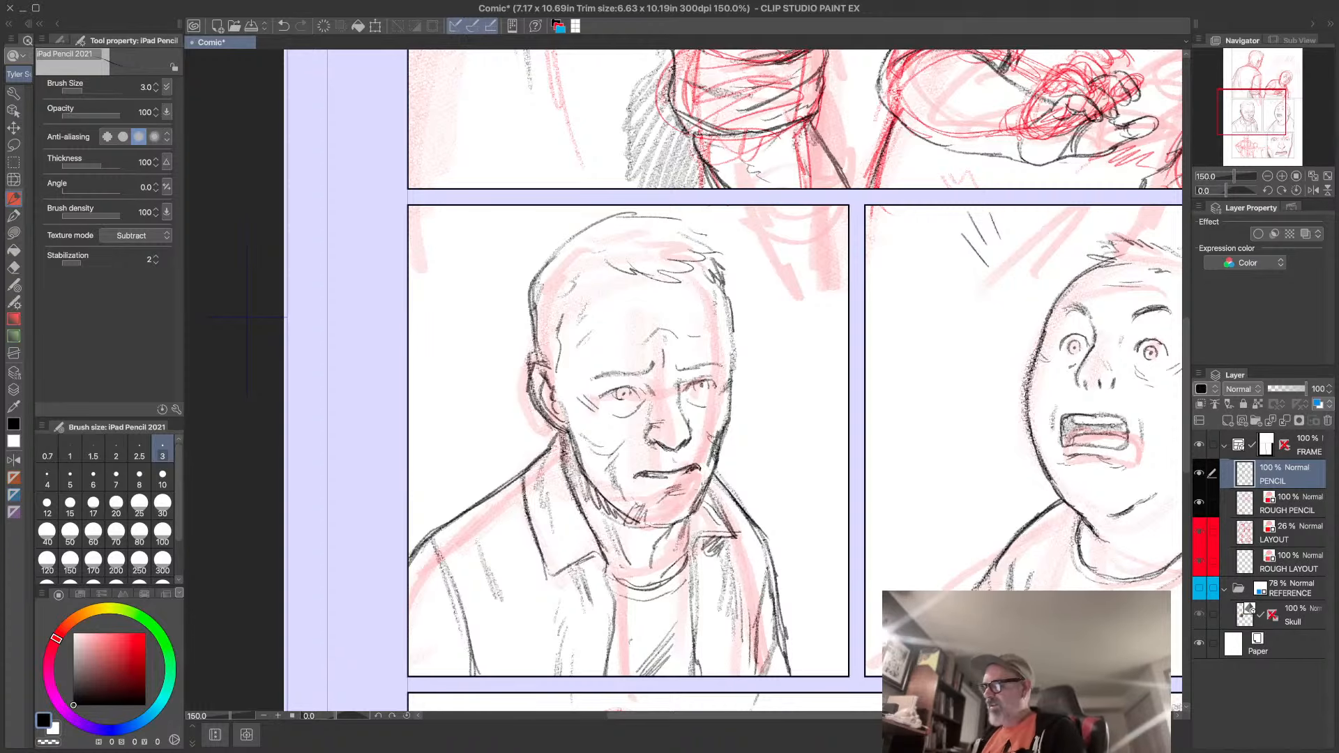
{"action": "left_click_drag", "start_coordinate": [673, 525], "coordinate": [696, 515]}
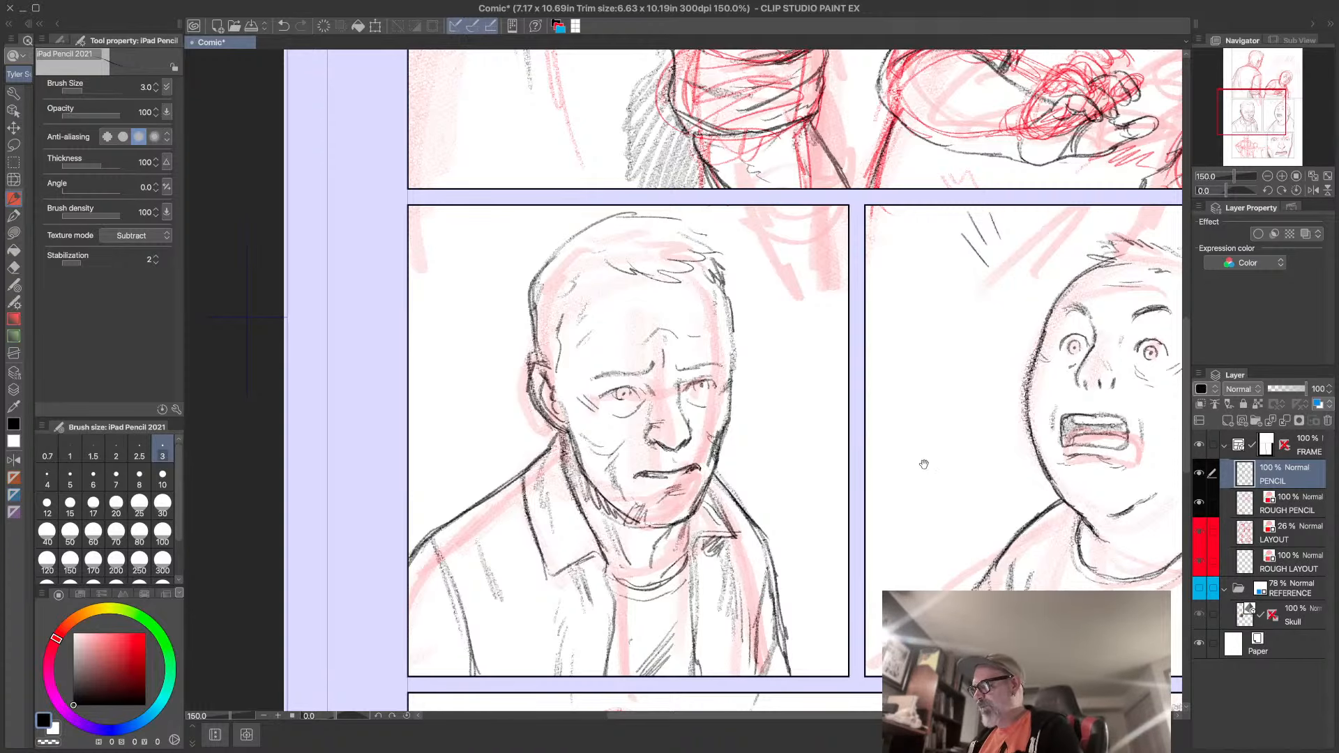
{"action": "left_click_drag", "start_coordinate": [923, 464], "coordinate": [831, 456]}
{"action": "key", "text": "super+0"}
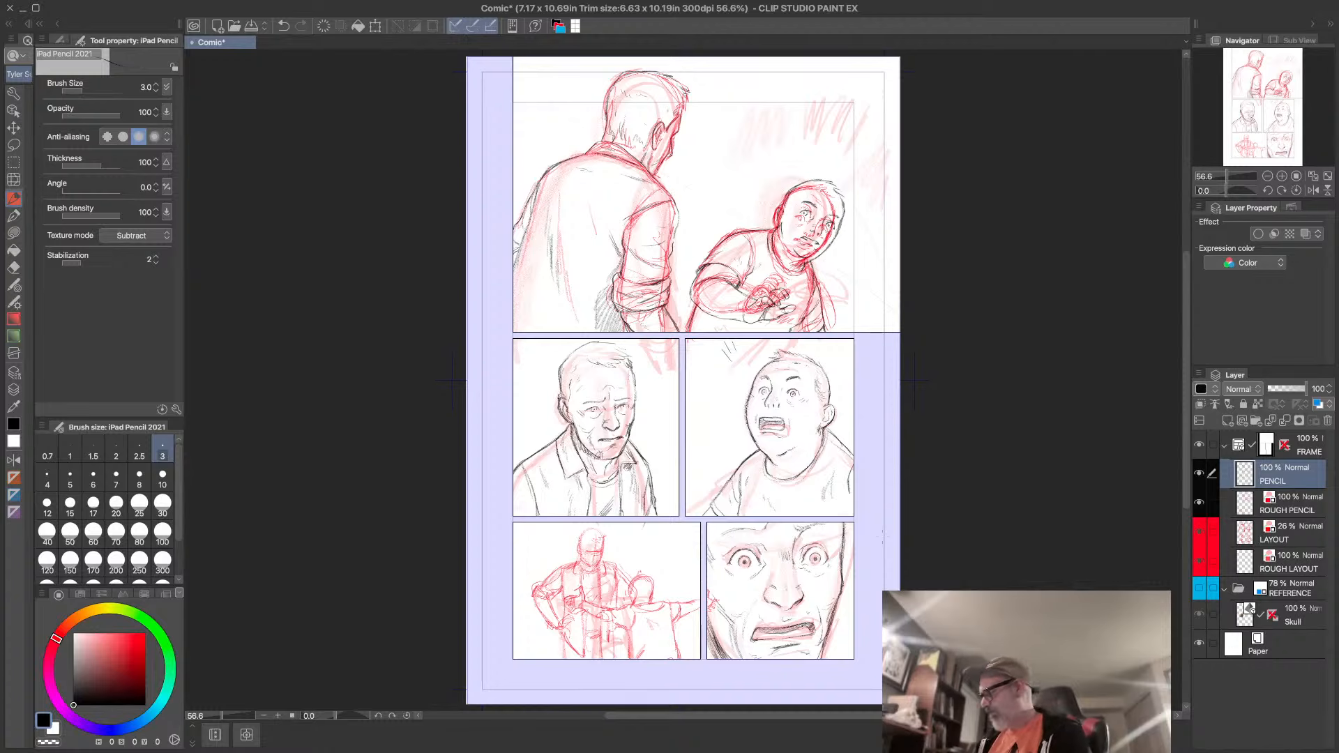
- On the ROUGH PENCIL layer, select both figures in the bottom-left panel with a rectangle, shift them left at 100% scale and clear the selection
{"action": "left_click", "coordinate": [1301, 504]}
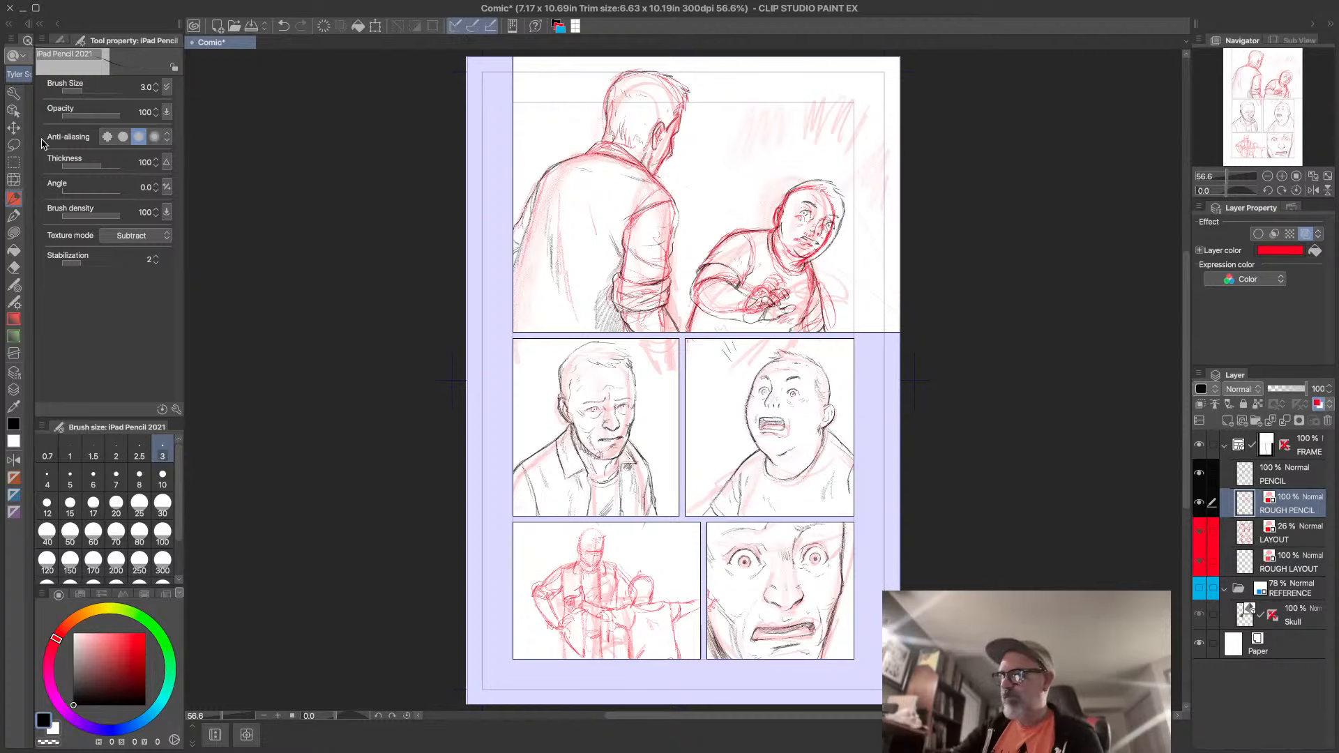
{"action": "left_click", "coordinate": [13, 144]}
{"action": "left_click", "coordinate": [13, 162]}
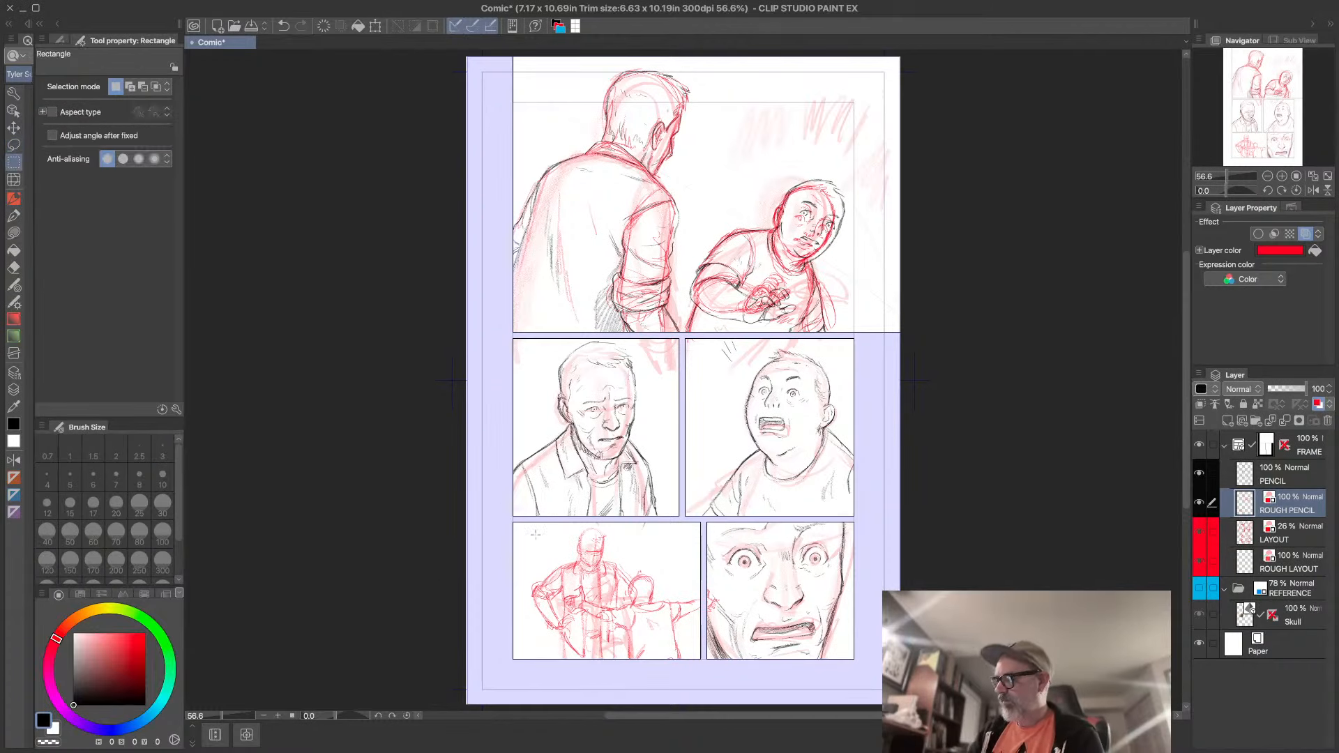
{"action": "mouse_move", "coordinate": [512, 515]}
{"action": "left_mouse_down"}
{"action": "mouse_move", "coordinate": [720, 664]}
{"action": "mouse_move", "coordinate": [662, 645]}
{"action": "left_mouse_up"}
{"action": "left_click", "coordinate": [689, 684]}
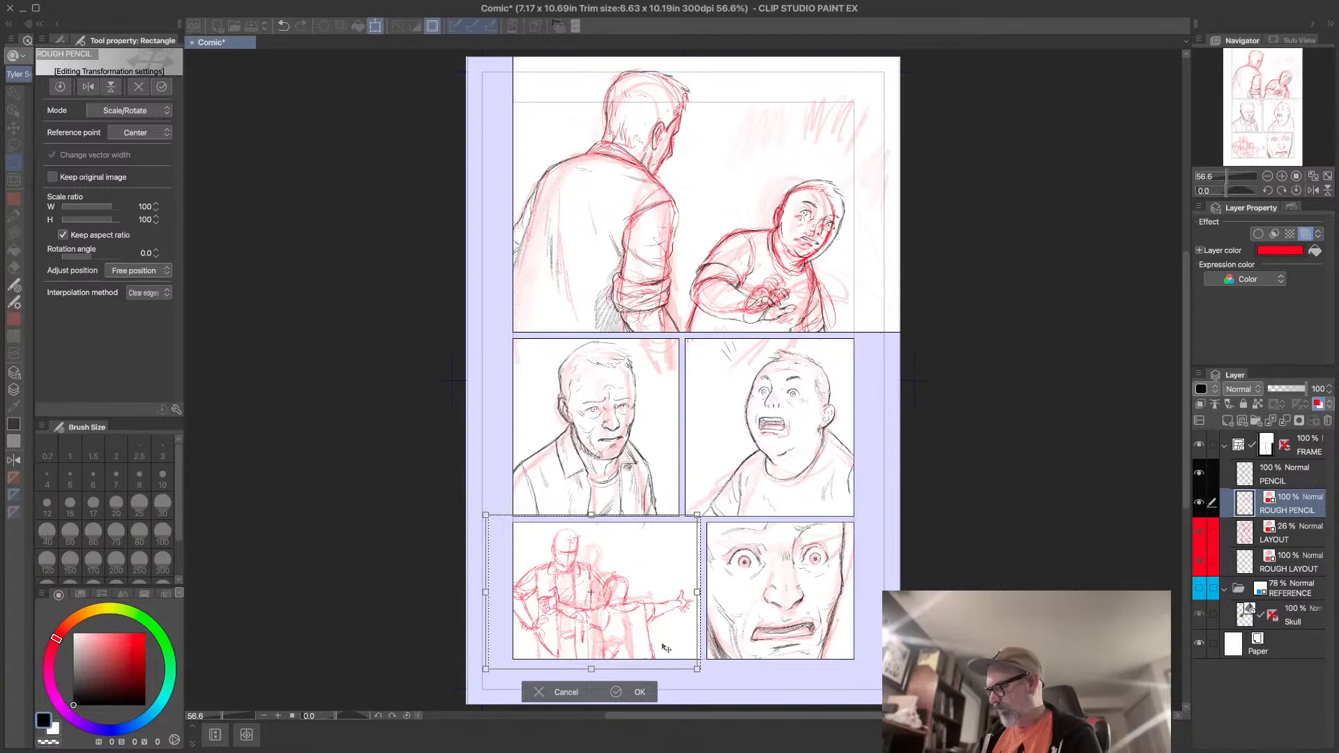
{"action": "left_click", "coordinate": [619, 692]}
{"action": "left_click", "coordinate": [469, 686]}
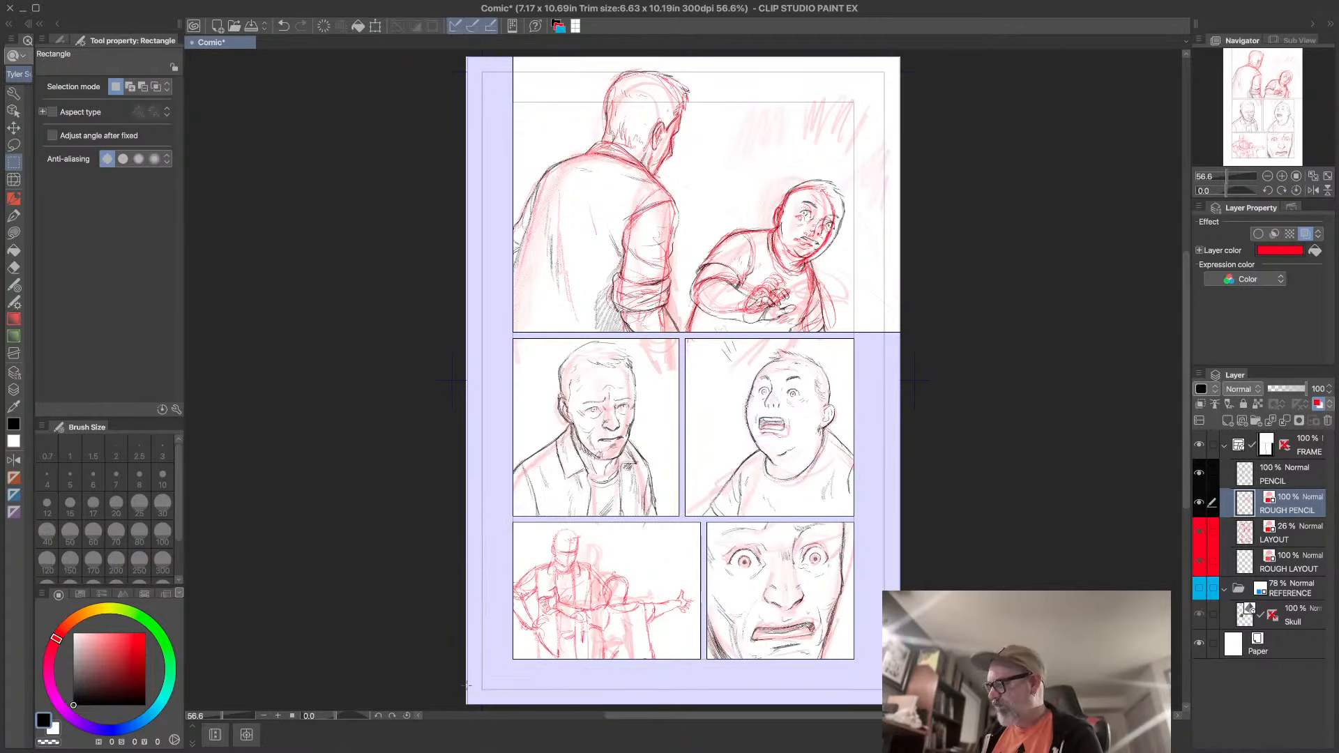
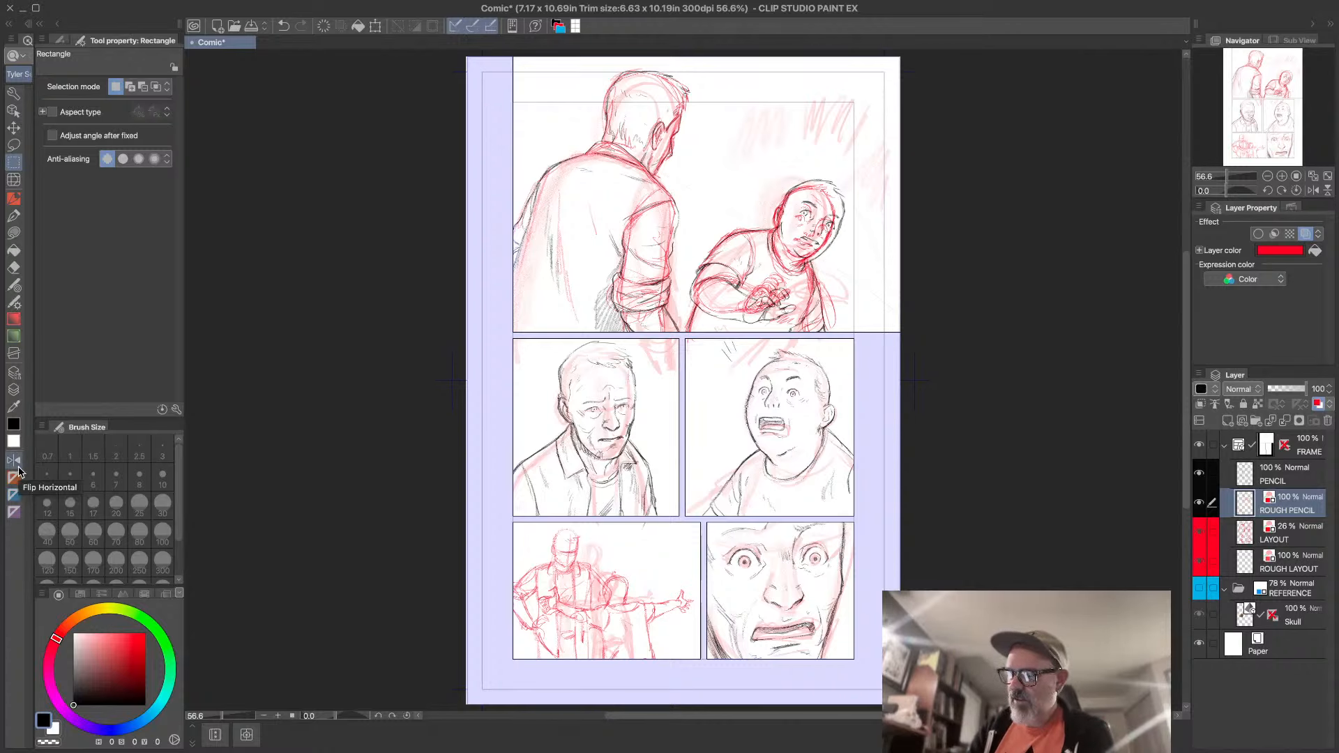
{"action": "left_click", "coordinate": [17, 514]}
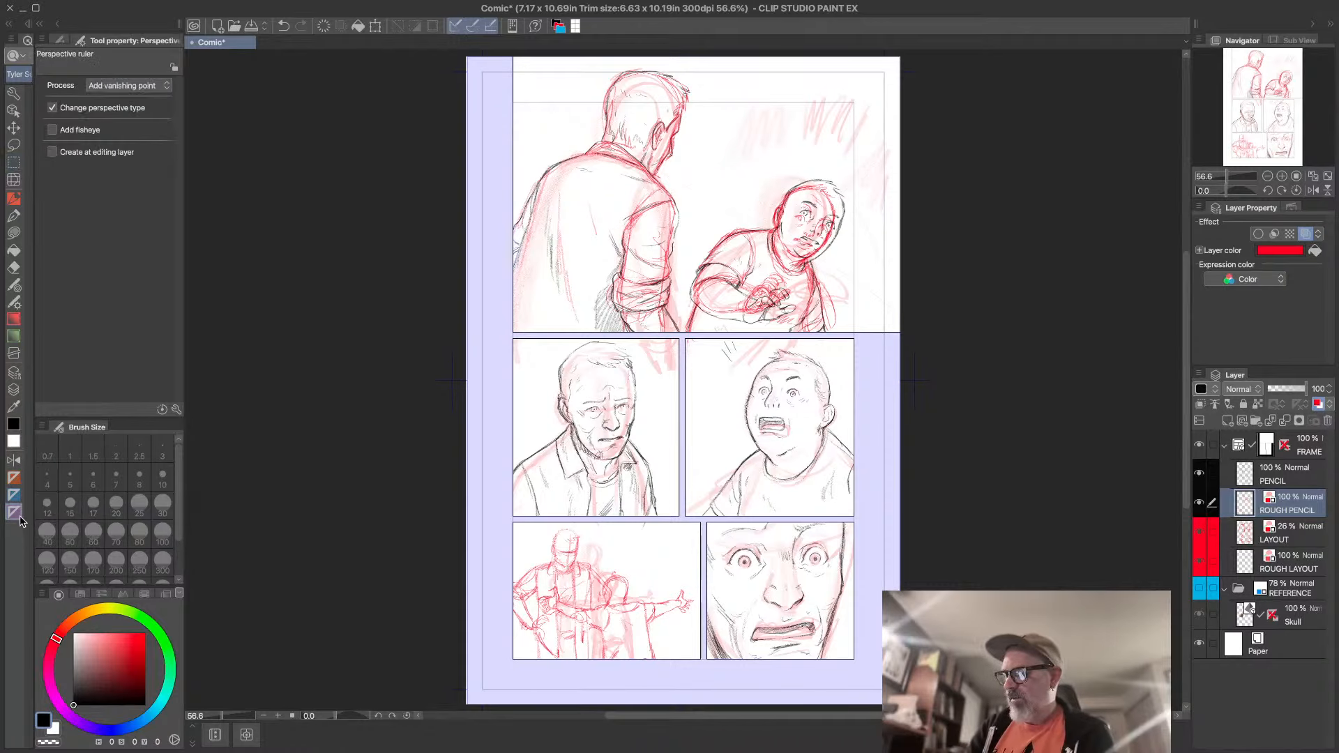
{"action": "left_click", "coordinate": [14, 112]}
{"action": "left_click", "coordinate": [277, 0]}
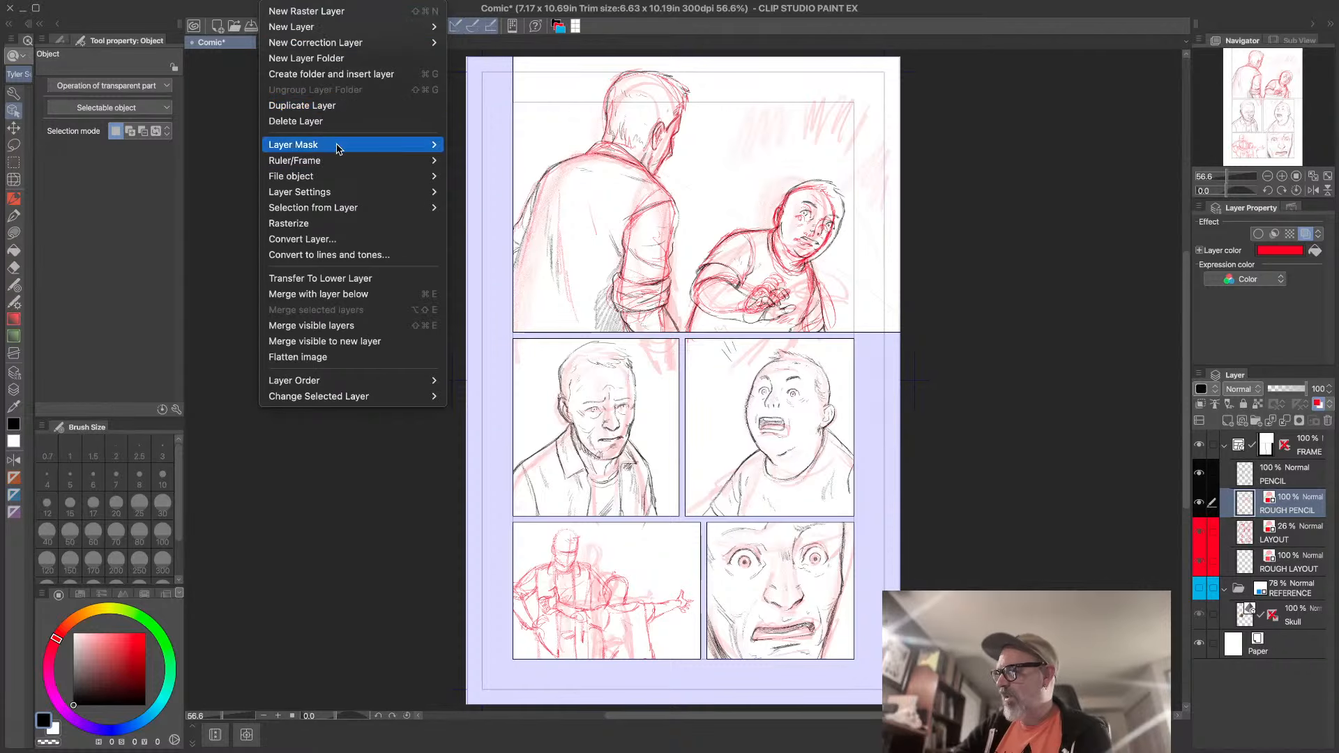
{"action": "mouse_move", "coordinate": [344, 162]}
{"action": "left_click", "coordinate": [576, 270]}
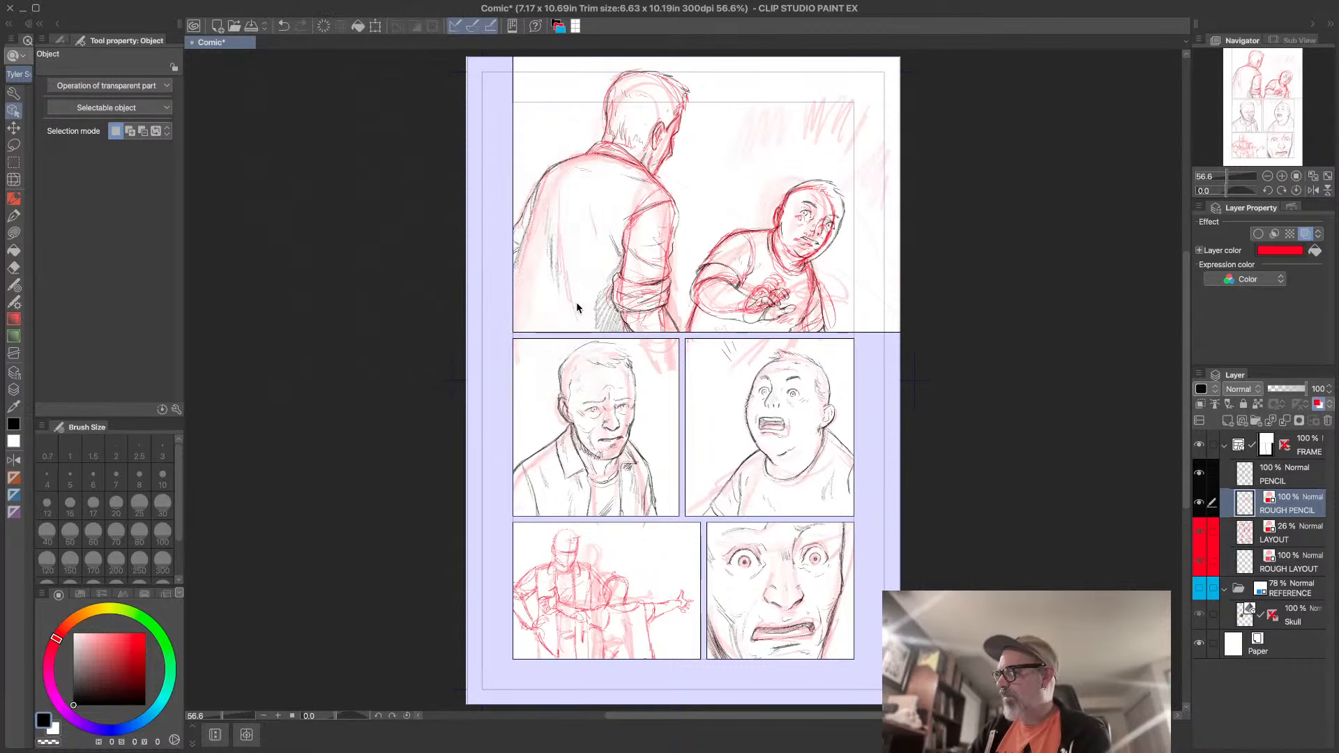
{"action": "left_click", "coordinate": [649, 364]}
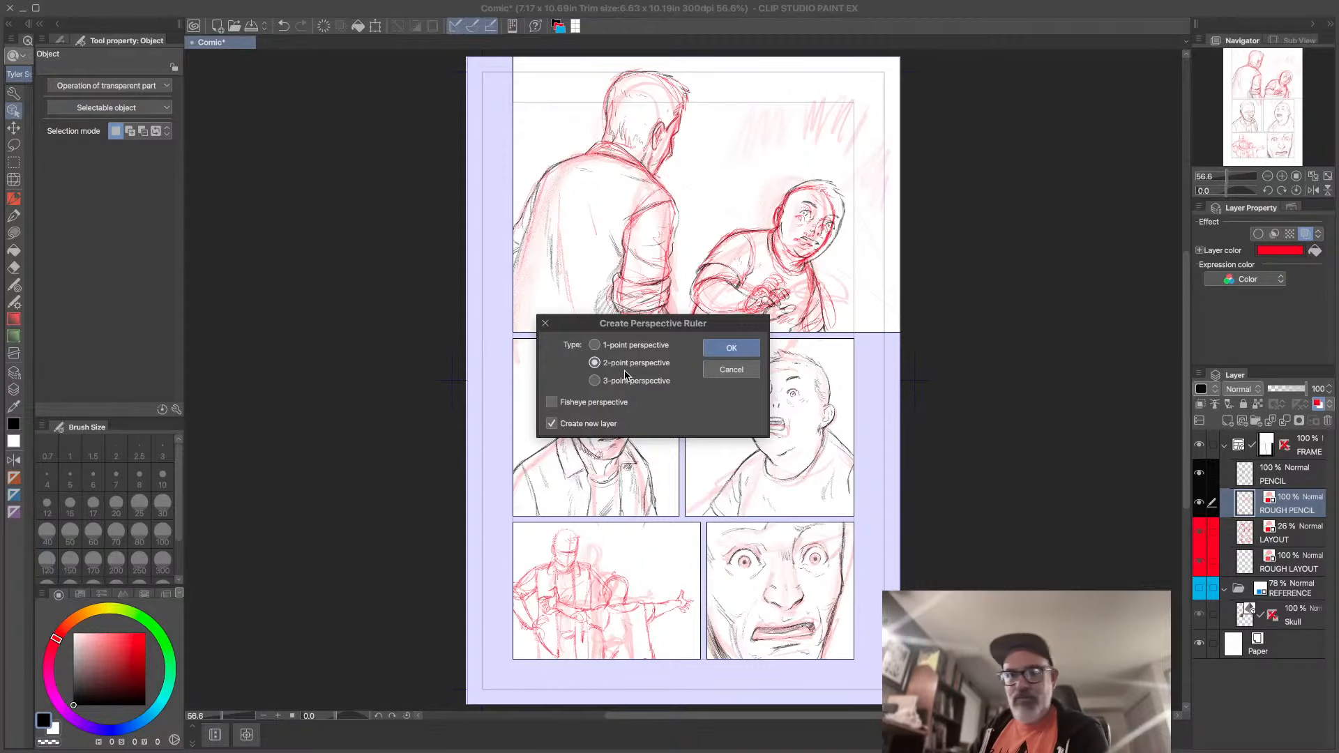
{"action": "left_click", "coordinate": [722, 371]}
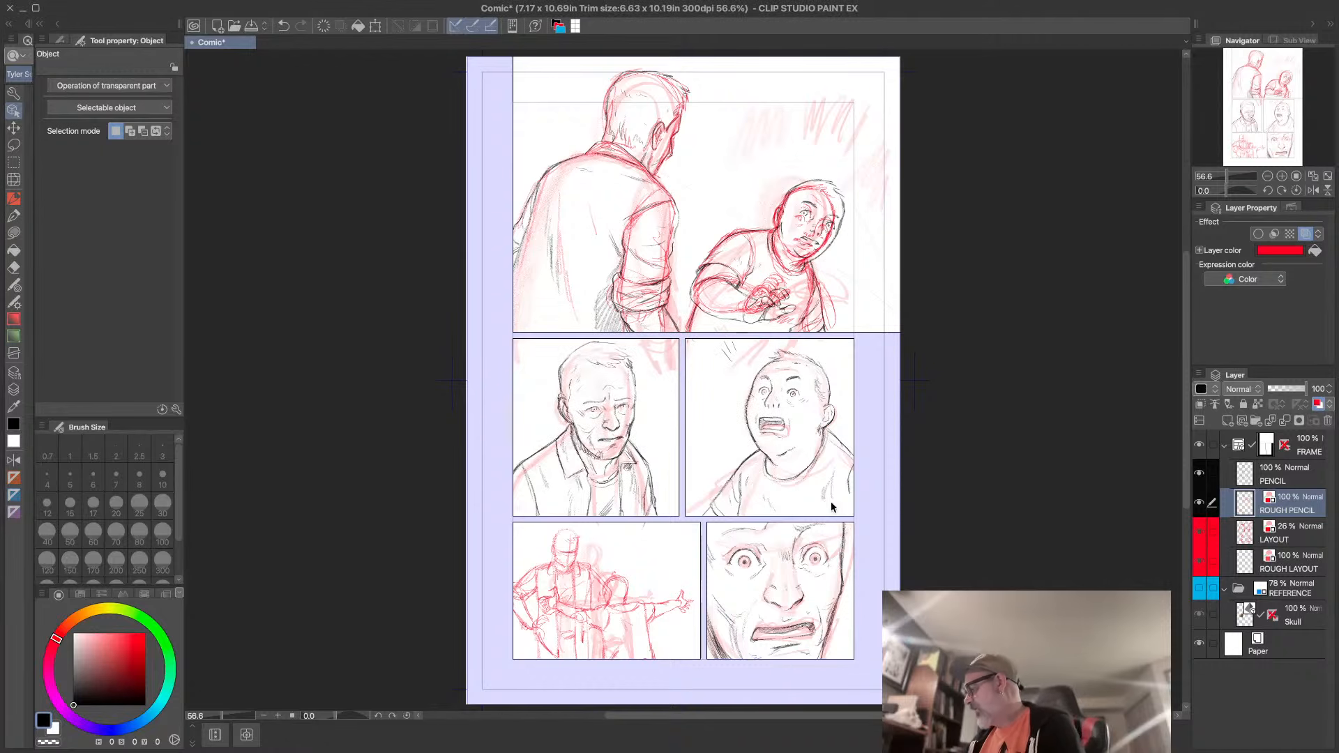
- On the ROUGH LAYOUT layer, rough in the room's corner, wall edges and ceiling lines behind the two figures in the top panel
{"action": "left_click", "coordinate": [1292, 533]}
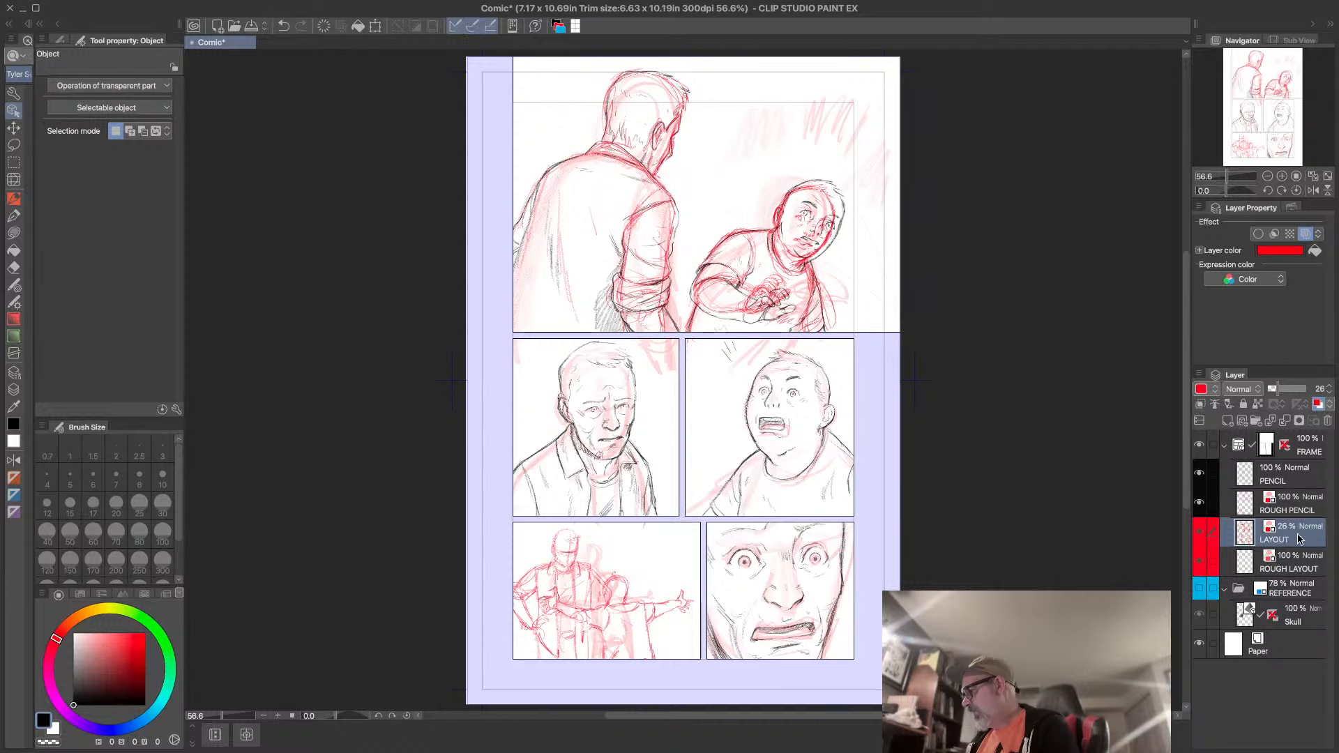
{"action": "left_click", "coordinate": [1296, 565]}
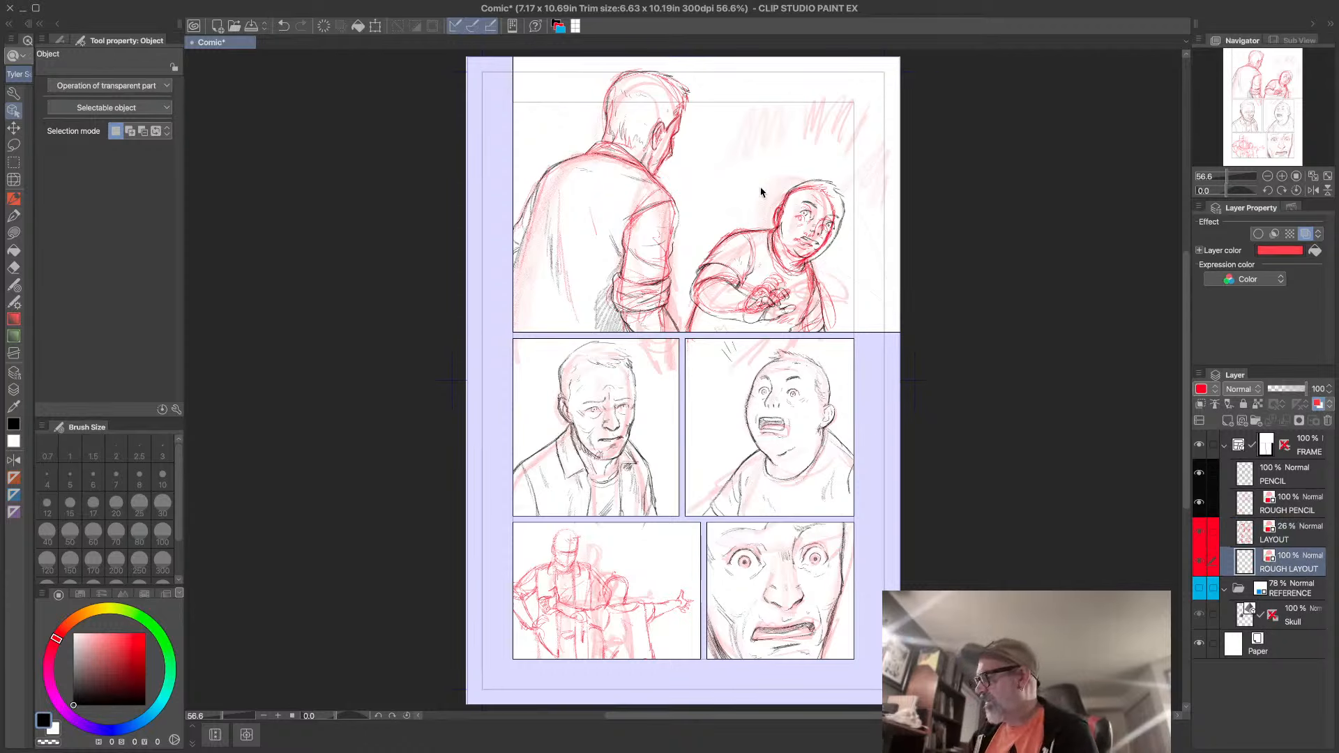
{"action": "left_click", "coordinate": [13, 198]}
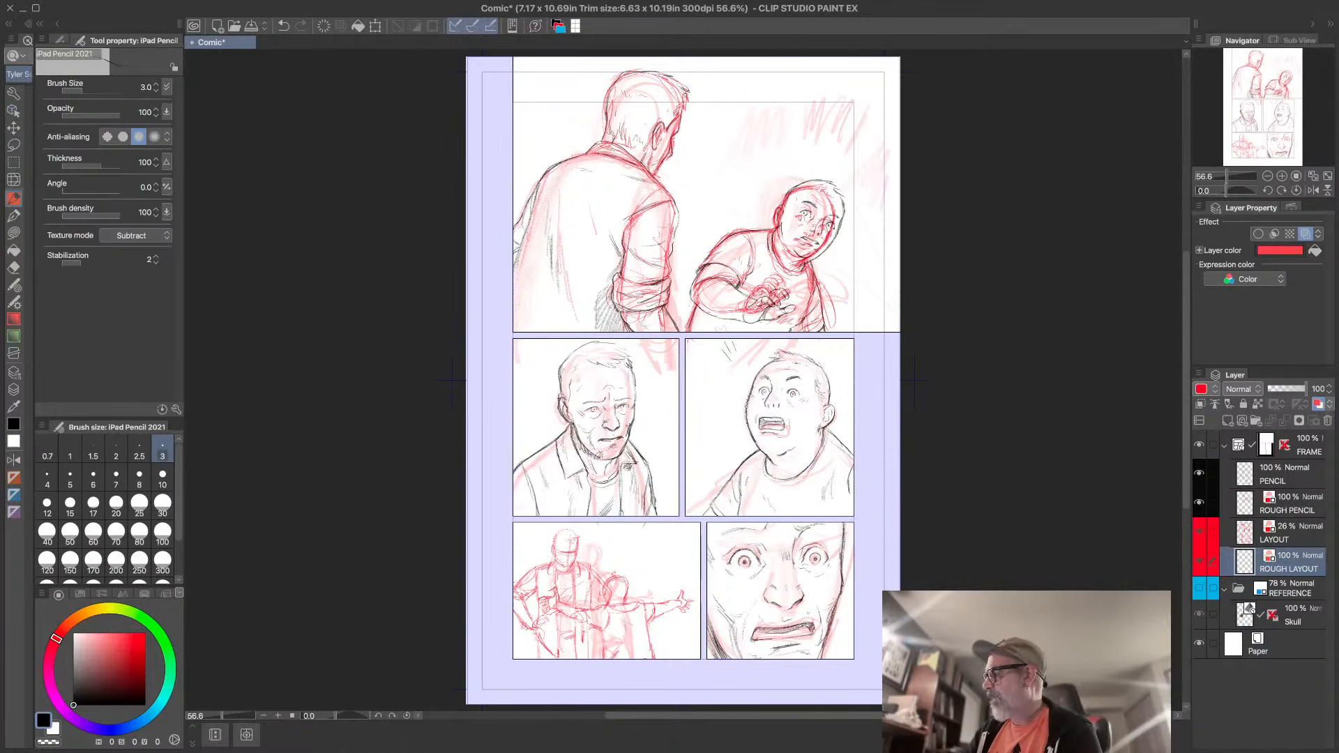
{"action": "left_click_drag", "start_coordinate": [743, 155], "coordinate": [741, 216]}
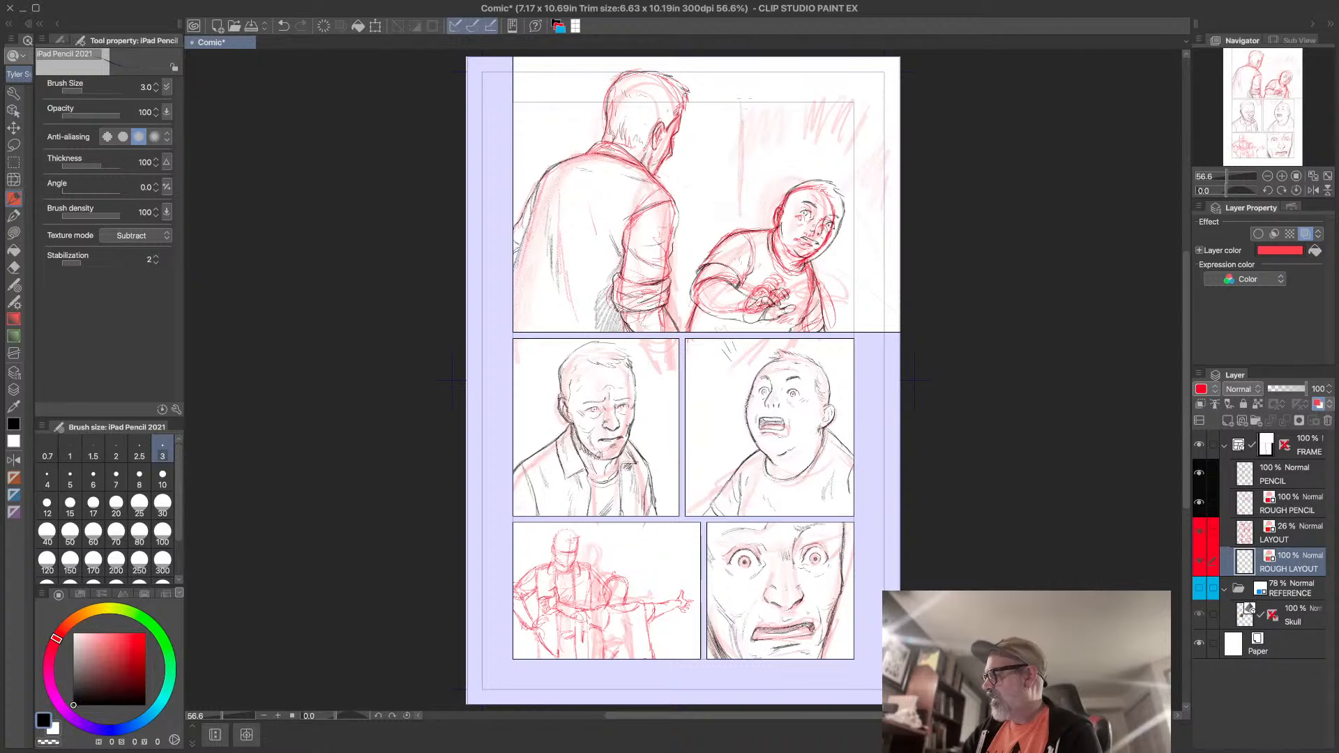
{"action": "mouse_move", "coordinate": [872, 128]}
{"action": "left_mouse_down"}
{"action": "mouse_move", "coordinate": [868, 305]}
{"action": "mouse_move", "coordinate": [815, 311]}
{"action": "left_mouse_up"}
{"action": "mouse_move", "coordinate": [898, 311]}
{"action": "left_mouse_down"}
{"action": "mouse_move", "coordinate": [814, 327]}
{"action": "mouse_move", "coordinate": [863, 119]}
{"action": "left_mouse_up"}
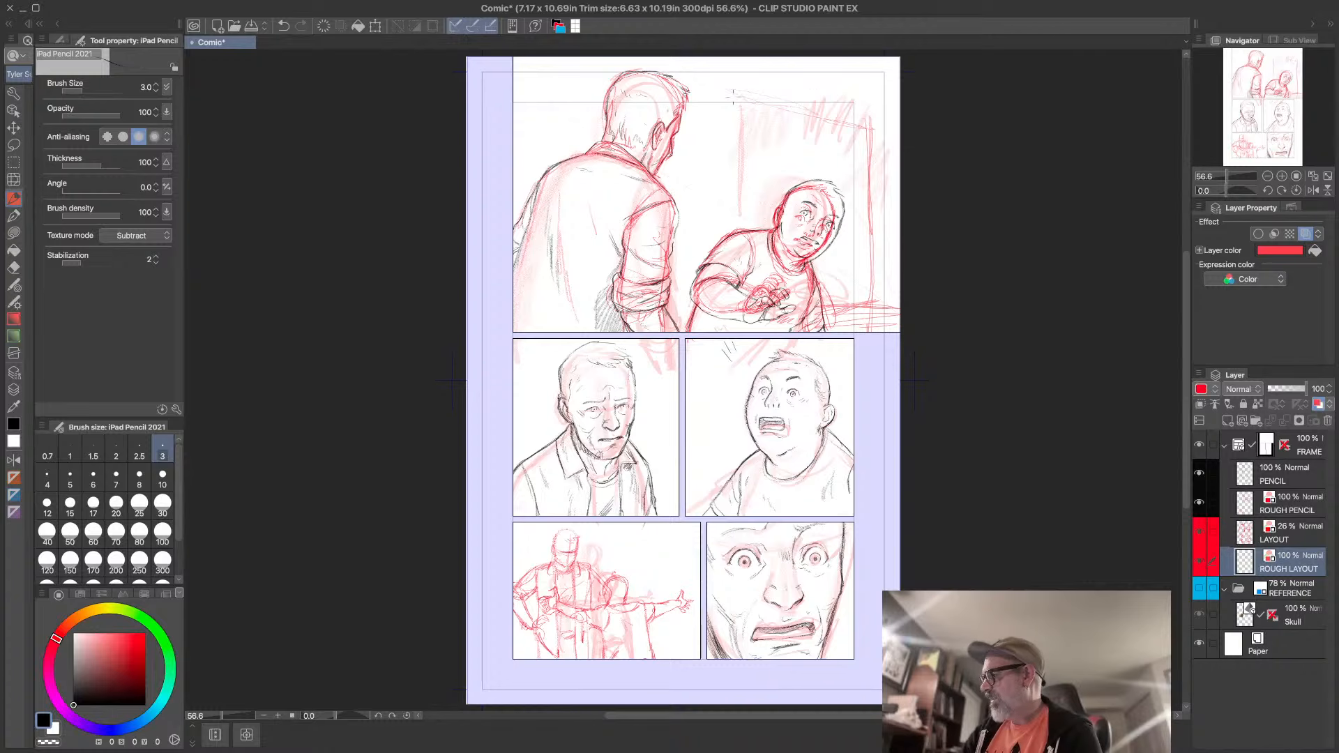
{"action": "mouse_move", "coordinate": [732, 93]}
{"action": "left_mouse_down"}
{"action": "mouse_move", "coordinate": [536, 119]}
{"action": "mouse_move", "coordinate": [527, 200]}
{"action": "left_mouse_up"}
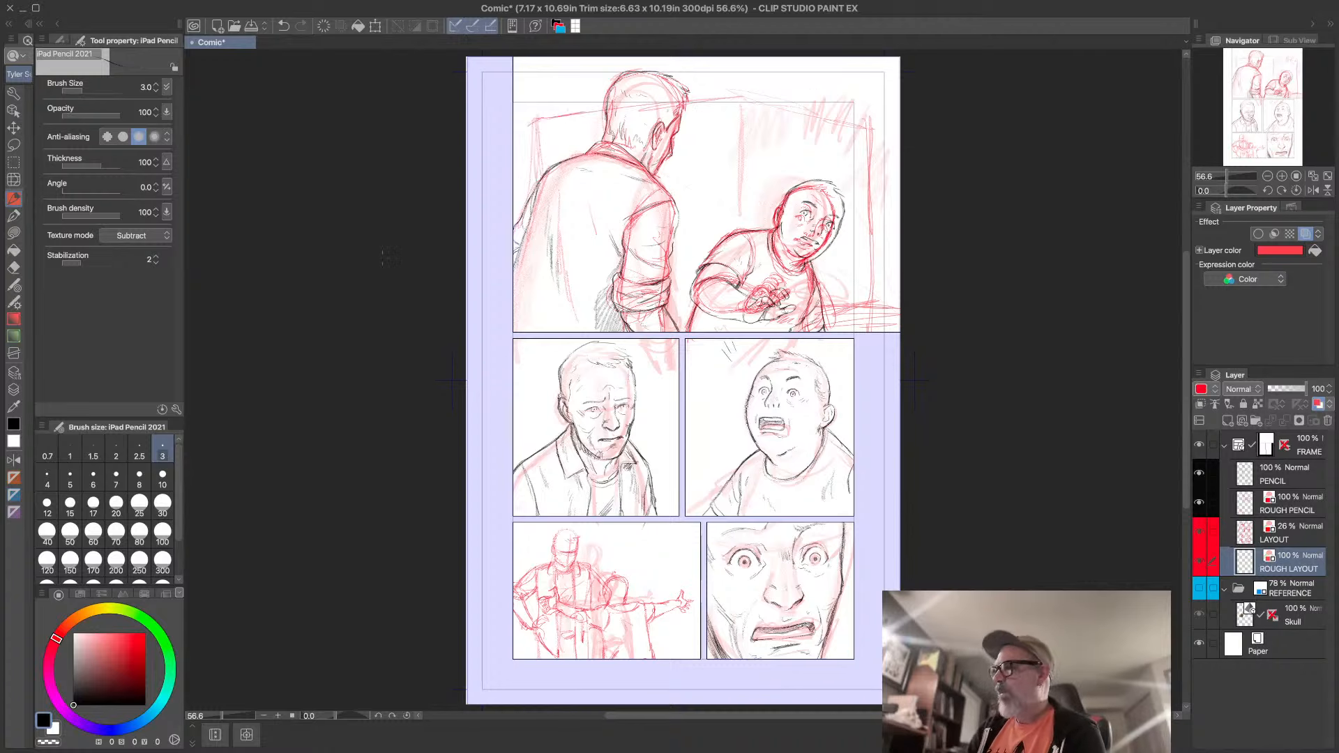
- Create a 2-point perspective ruler on a new layer
{"action": "left_click", "coordinate": [283, 6]}
{"action": "mouse_move", "coordinate": [385, 165]}
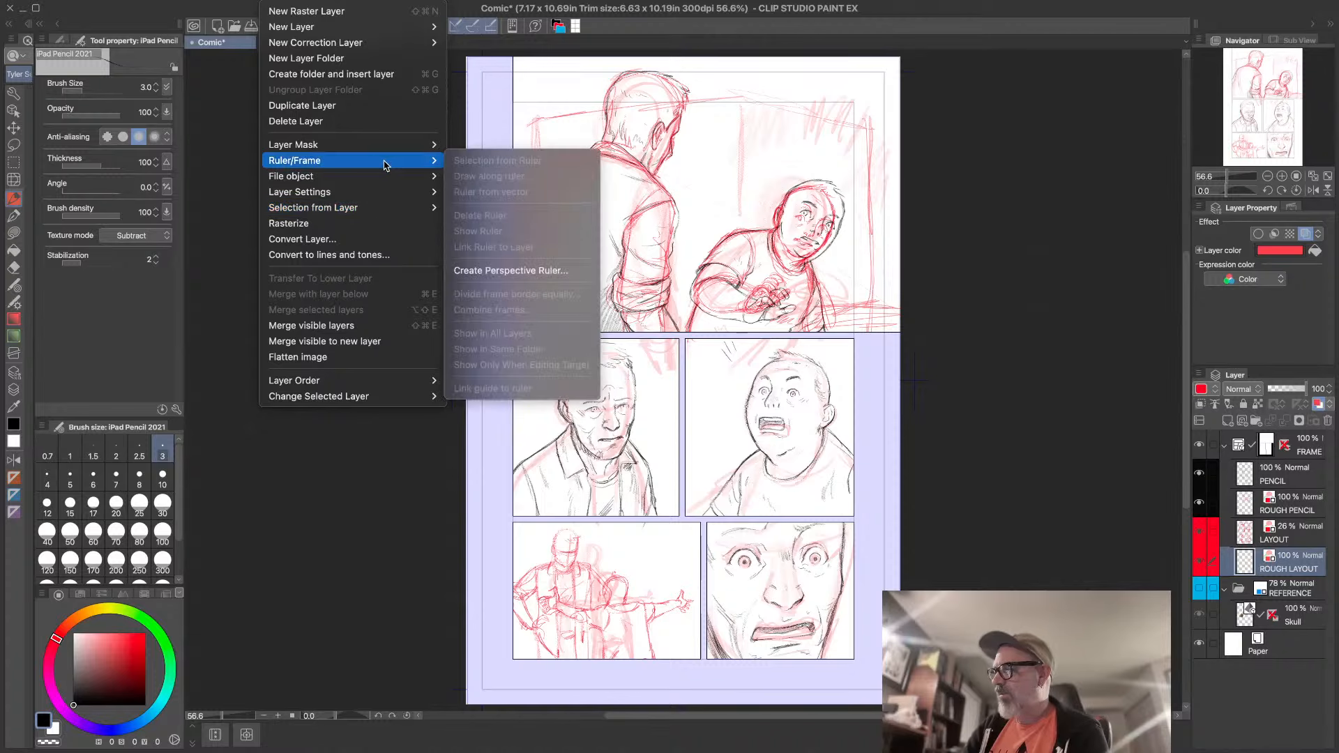
{"action": "left_click", "coordinate": [549, 271]}
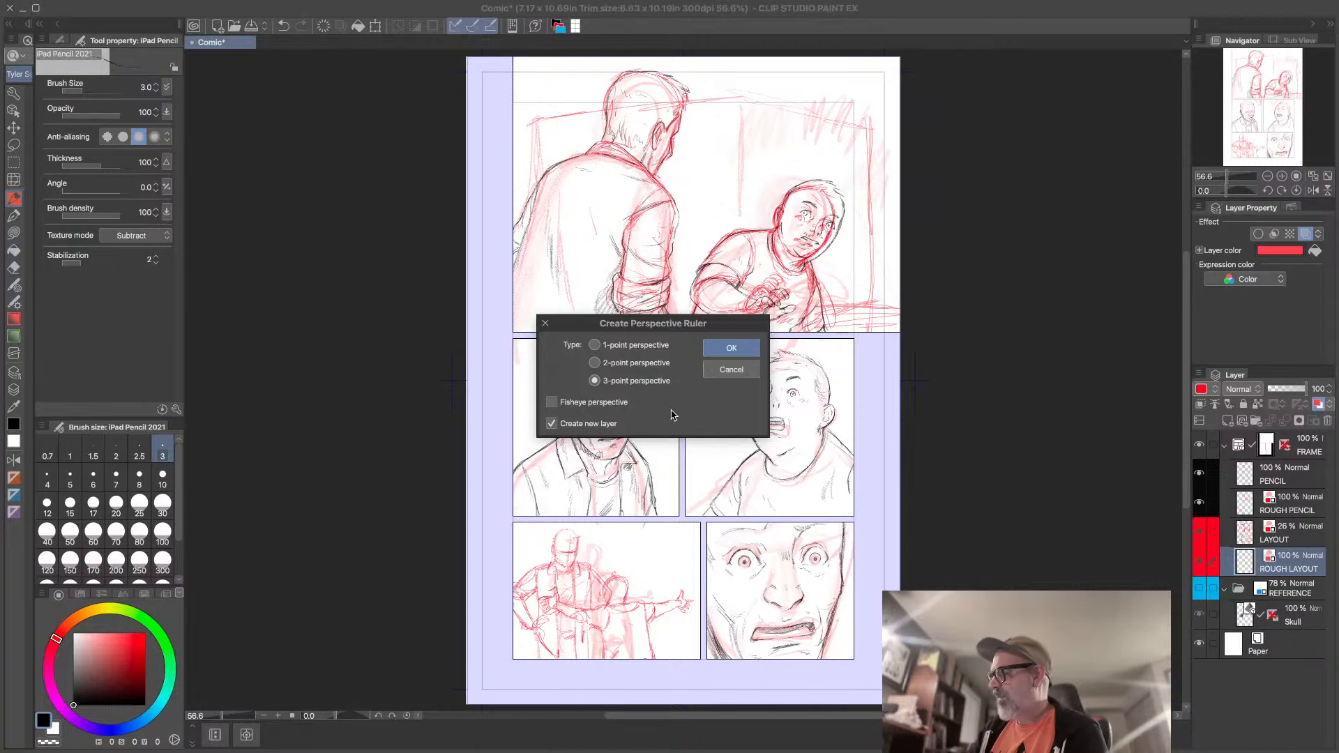
{"action": "left_click", "coordinate": [645, 363]}
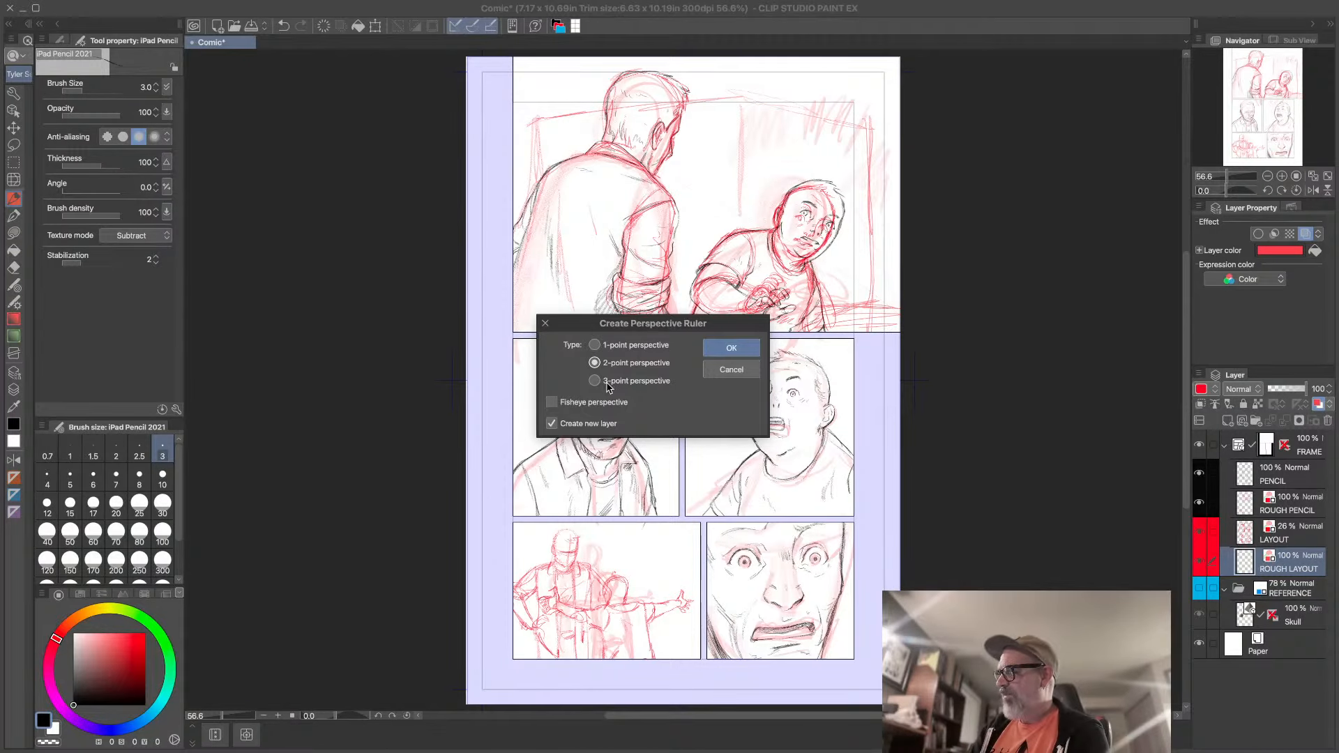
{"action": "left_click", "coordinate": [731, 348]}
- Select the perspective ruler, raise its eye level into the top panel and pull the left vanishing point outside the page
{"action": "left_click", "coordinate": [547, 338]}
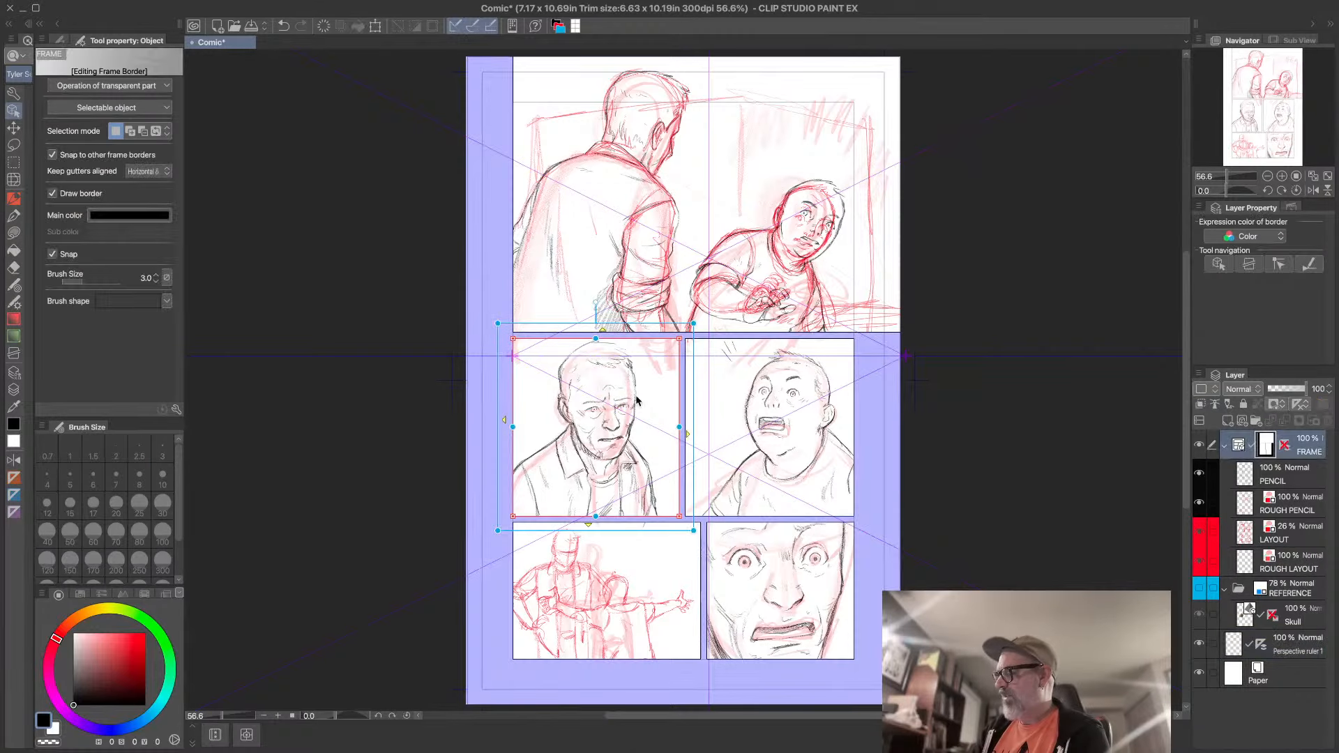
{"action": "left_click", "coordinate": [709, 263]}
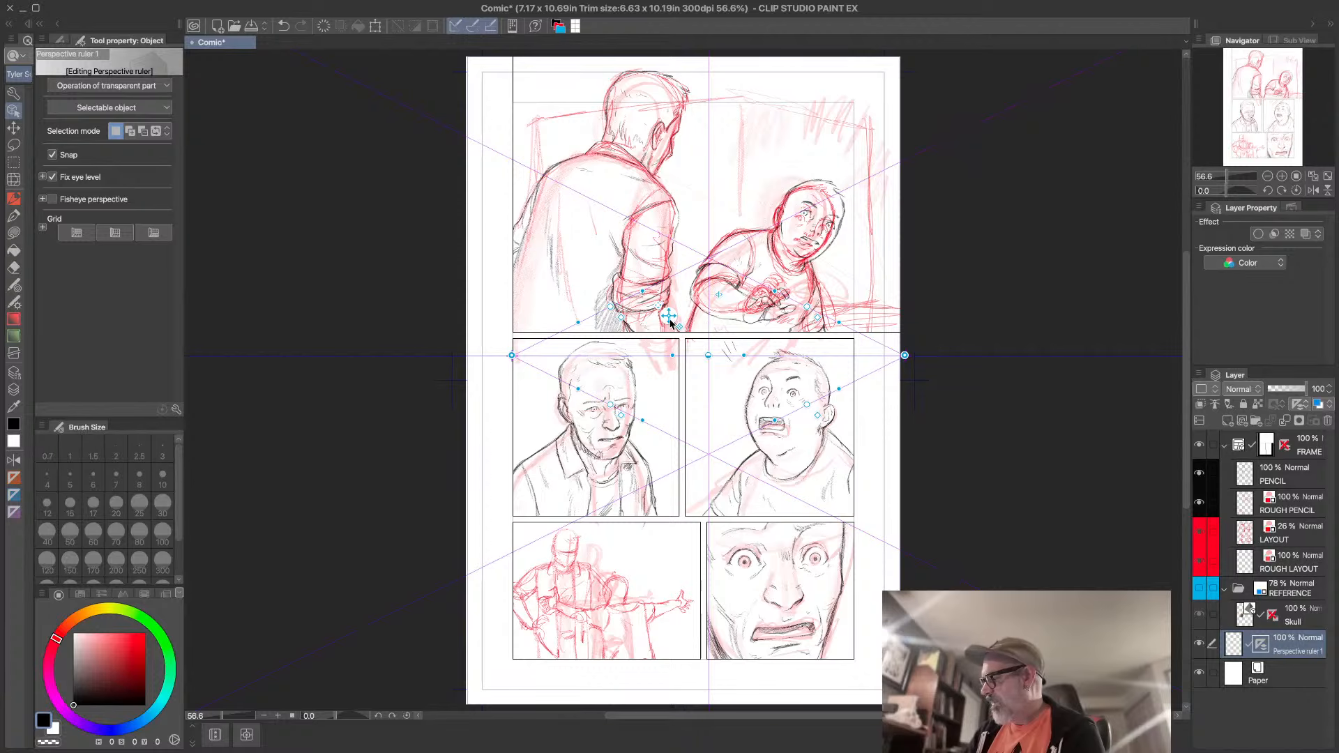
{"action": "left_click_drag", "start_coordinate": [668, 317], "coordinate": [675, 105]}
{"action": "left_click_drag", "start_coordinate": [493, 228], "coordinate": [224, 256]}
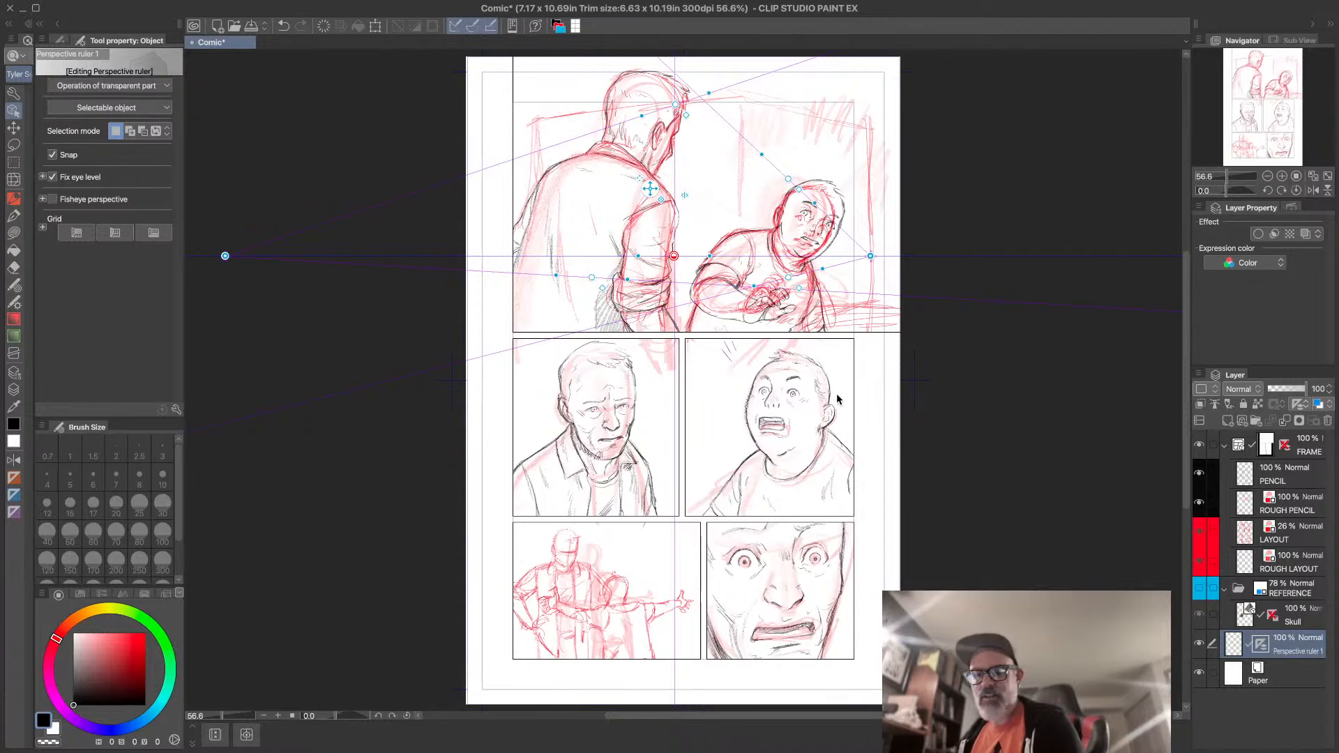
- Spread both vanishing points far beyond the page along the eye level and adjust the lower guide lines to the top panel's rough room
{"action": "scroll", "coordinate": [829, 471], "scroll_direction": "down", "scroll_amount": 3}
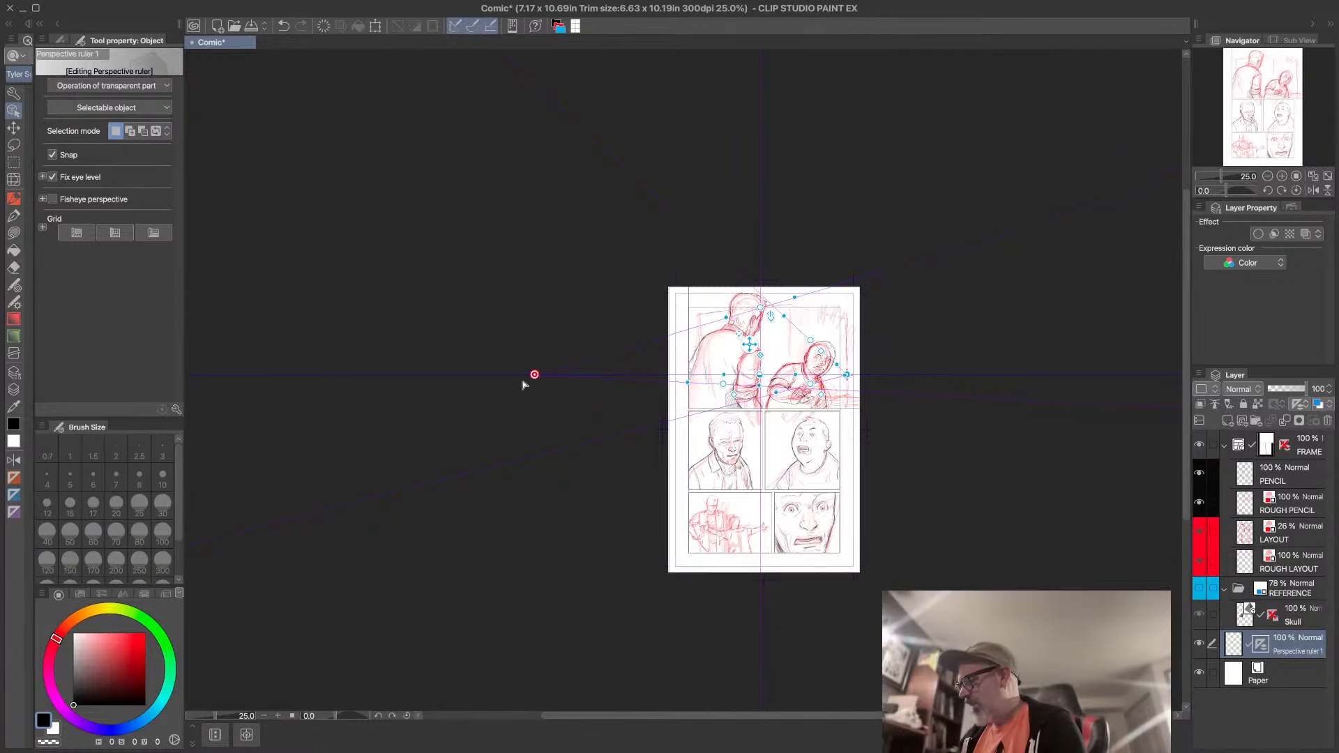
{"action": "left_click_drag", "start_coordinate": [534, 375], "coordinate": [214, 375]}
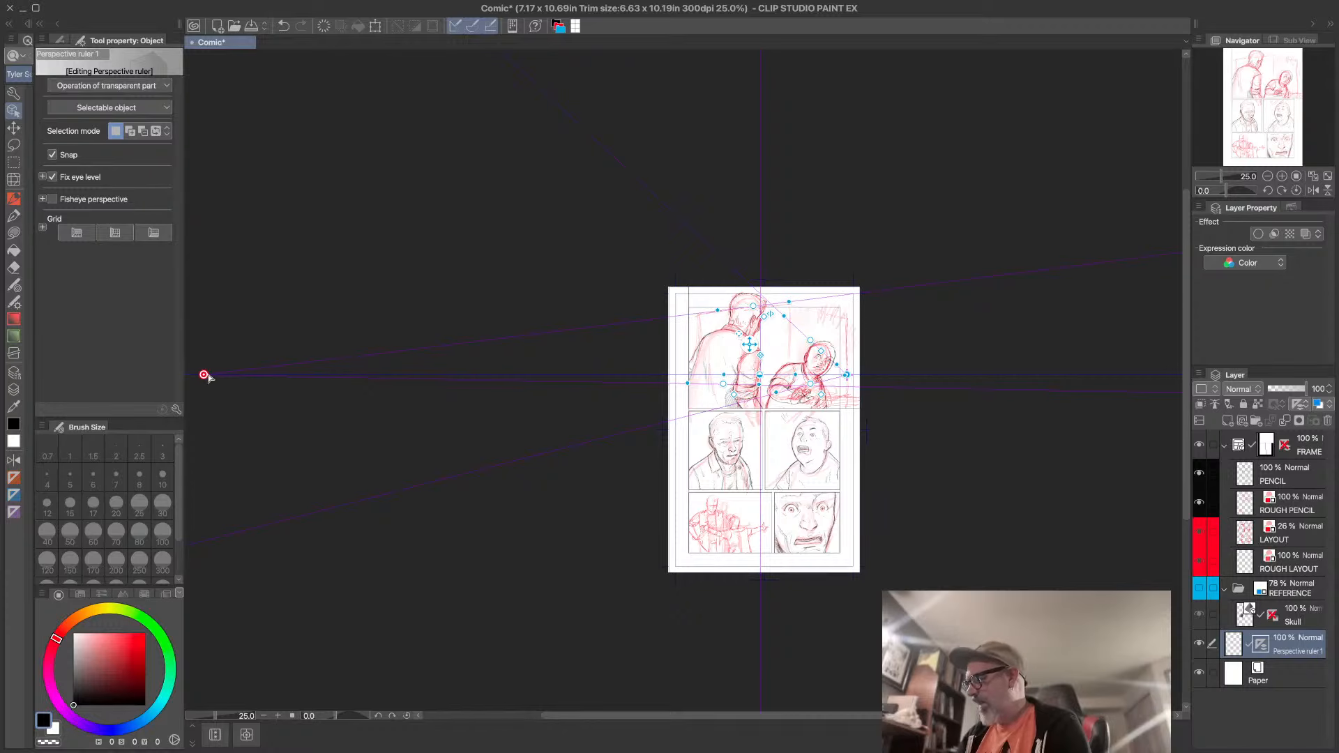
{"action": "left_click_drag", "start_coordinate": [723, 384], "coordinate": [723, 393]}
{"action": "left_click_drag", "start_coordinate": [847, 375], "coordinate": [1063, 375]}
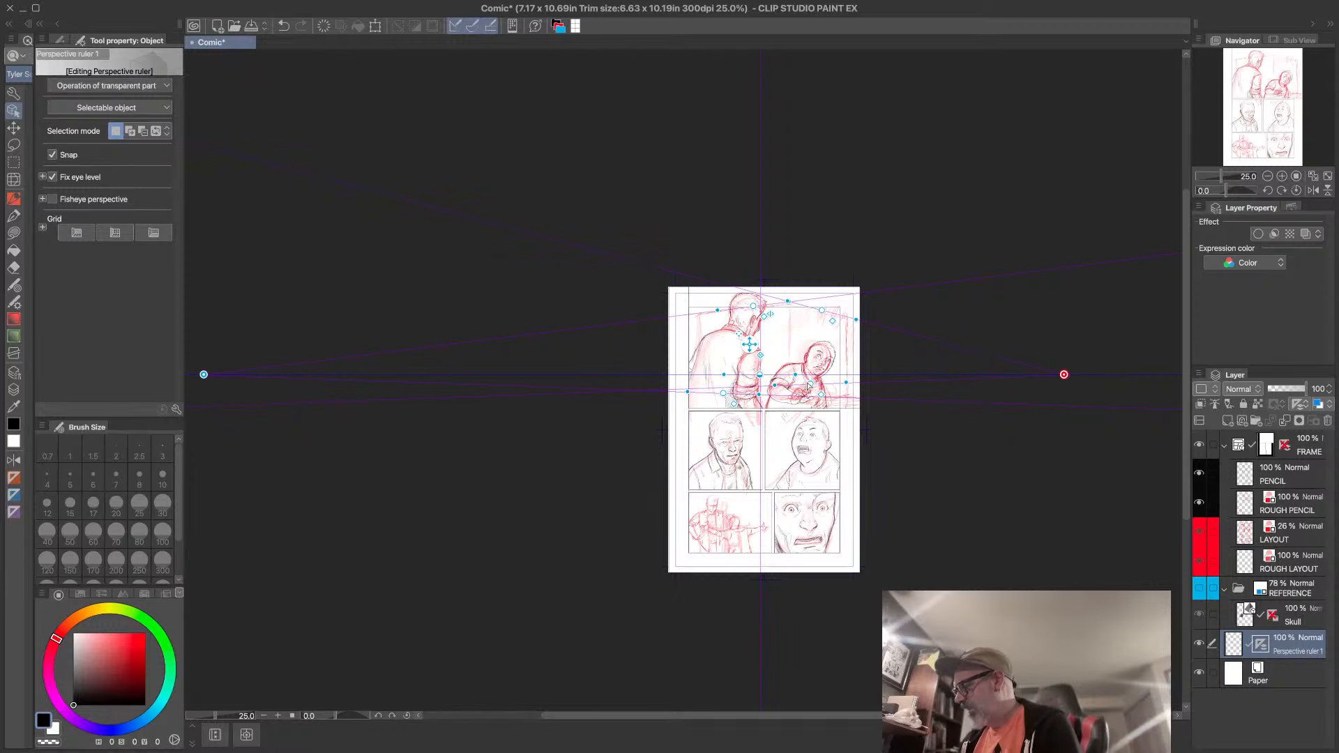
{"action": "left_click_drag", "start_coordinate": [796, 399], "coordinate": [799, 397]}
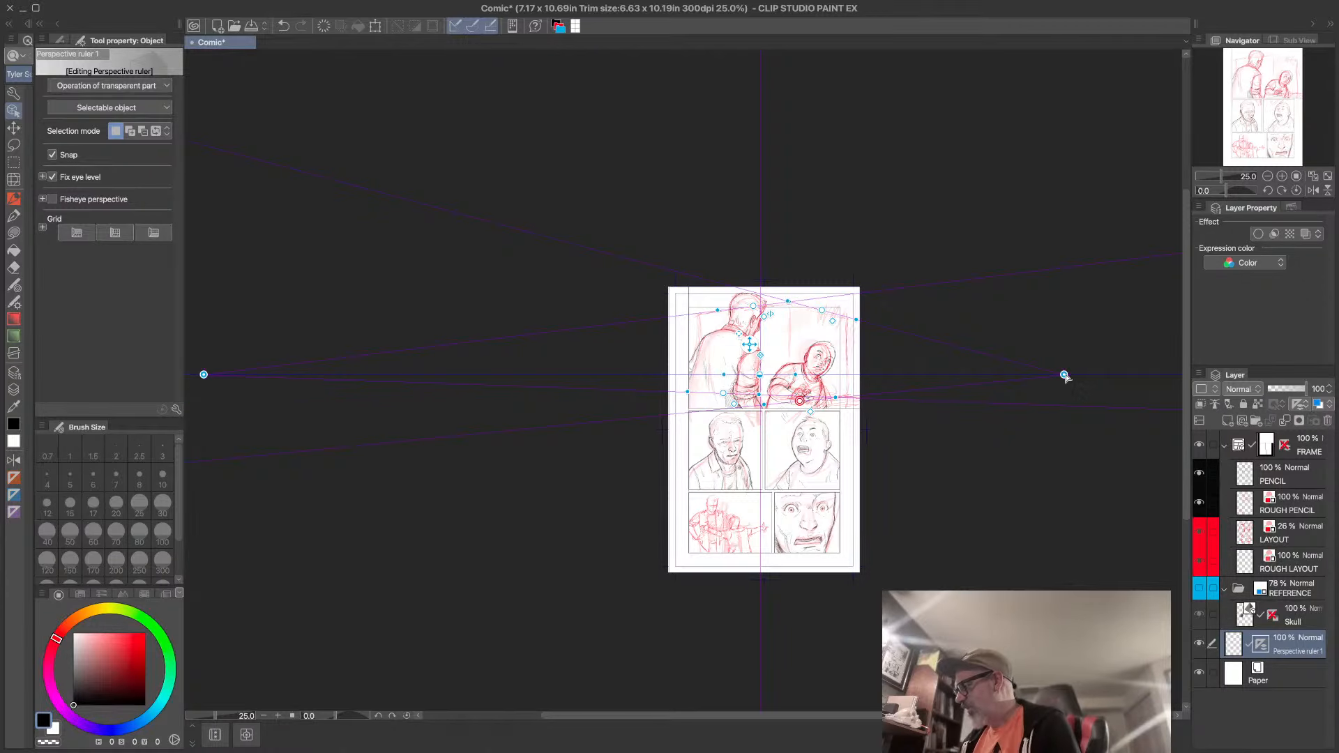
- Move the perspective ruler's right vanishing point slightly farther from the page along the eye level
{"action": "left_click_drag", "start_coordinate": [1063, 375], "coordinate": [1080, 375]}
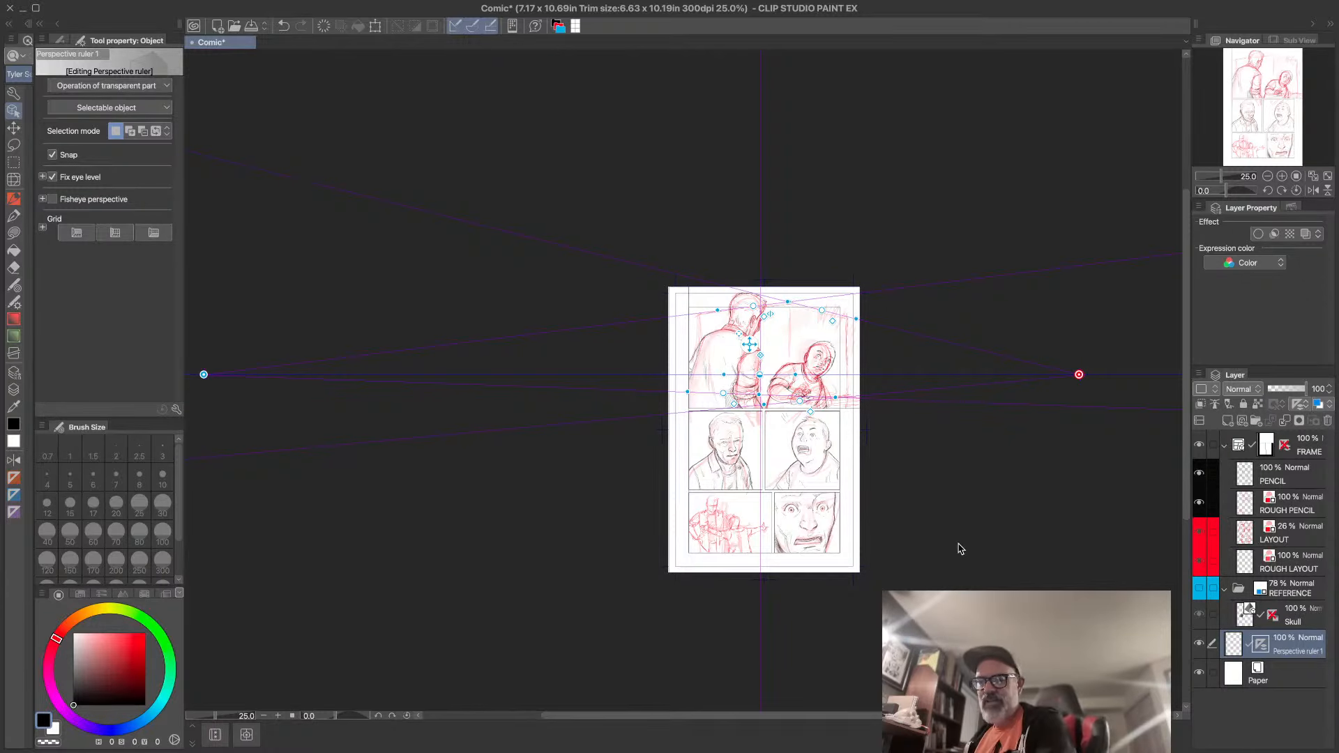
{"action": "scroll", "coordinate": [958, 550], "scroll_direction": "up", "scroll_amount": 2}
{"action": "left_click_drag", "start_coordinate": [917, 329], "coordinate": [963, 523]}
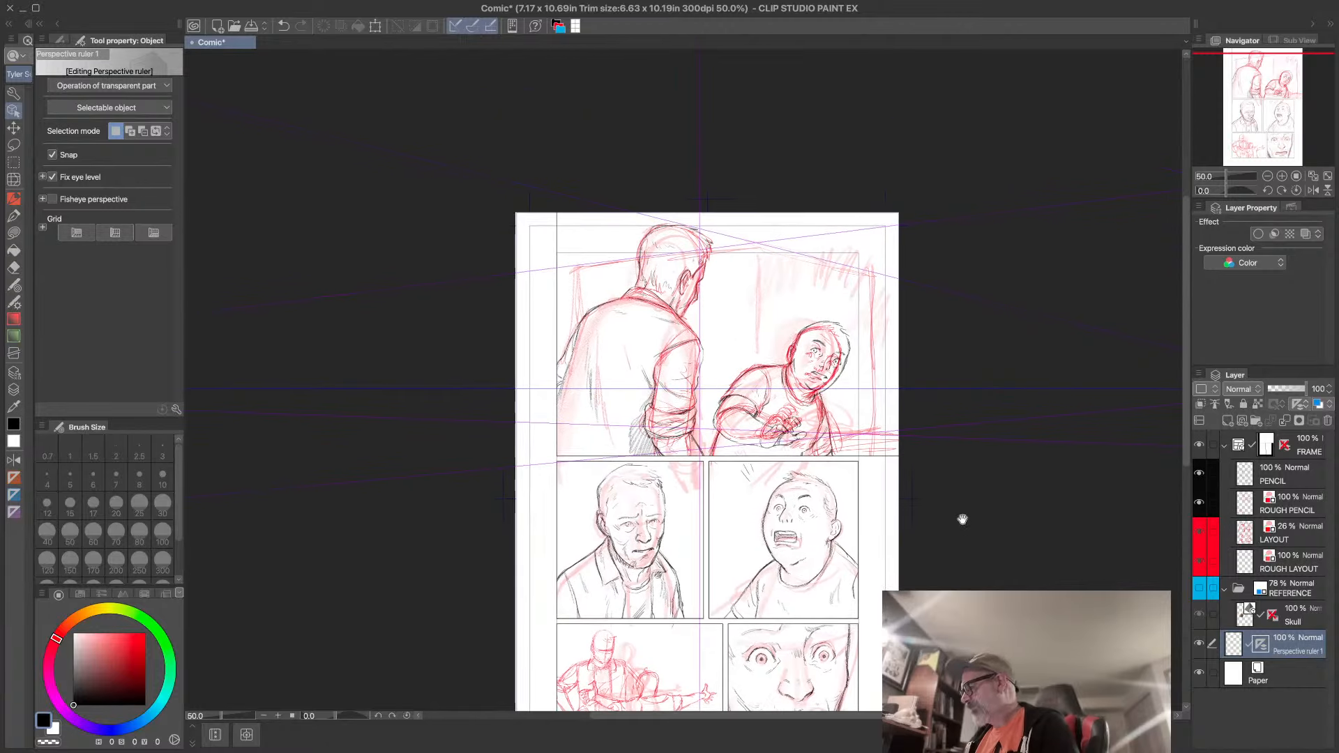
- Clear the earlier room sketch from the ROUGH LAYOUT layer and turn off its layer color
{"action": "left_click", "coordinate": [1292, 513]}
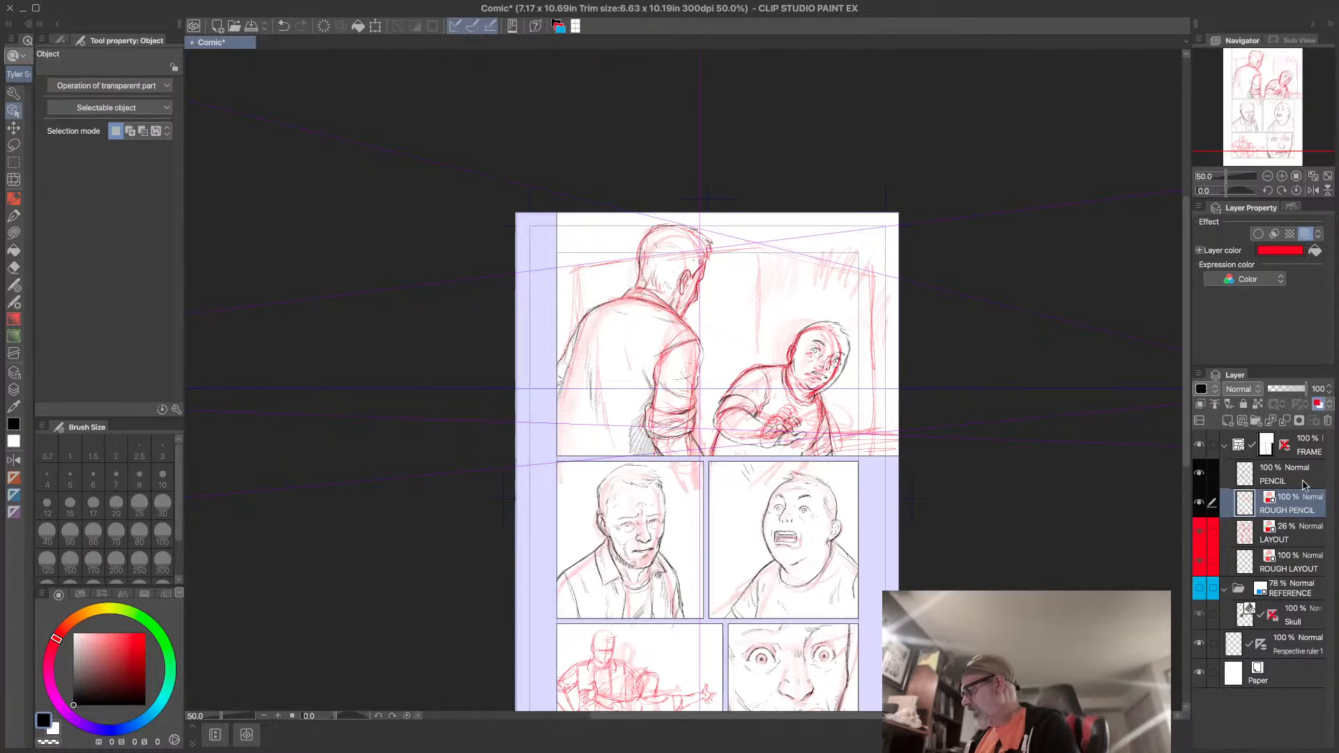
{"action": "left_click", "coordinate": [1294, 561]}
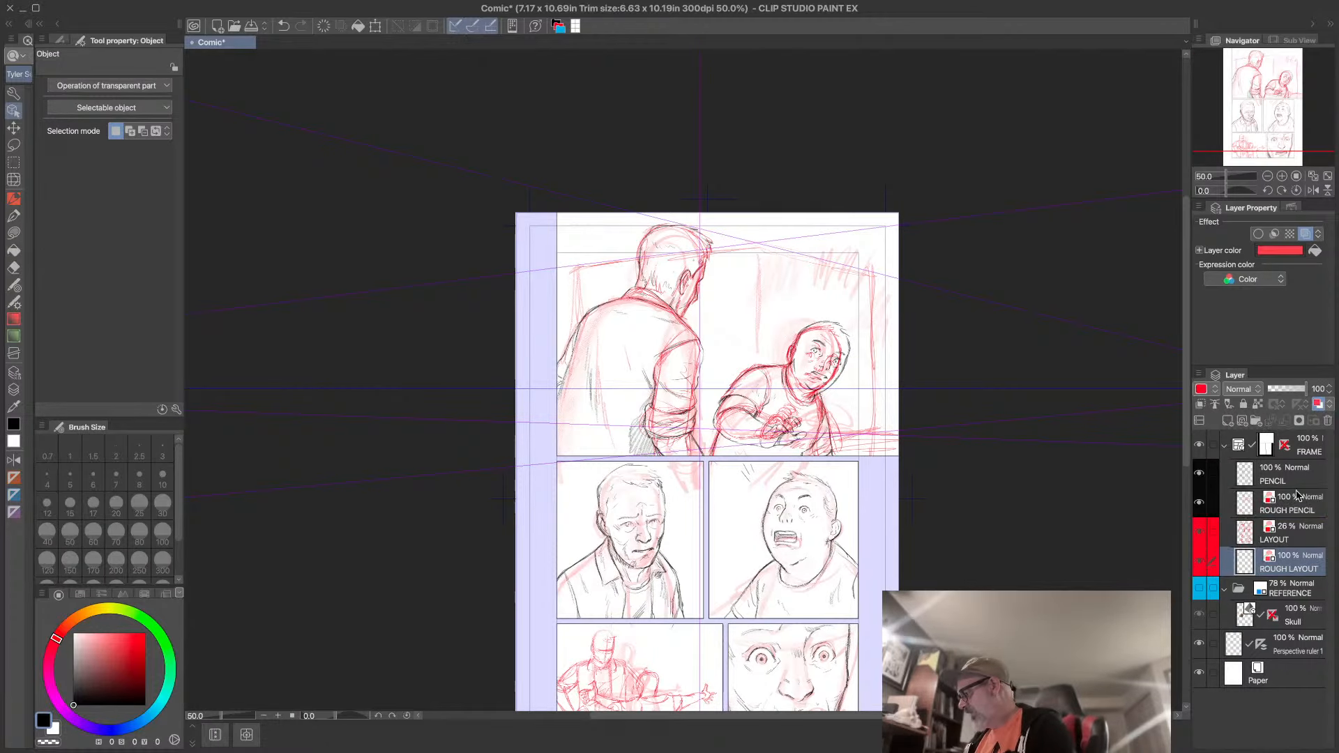
{"action": "left_click", "coordinate": [1317, 404]}
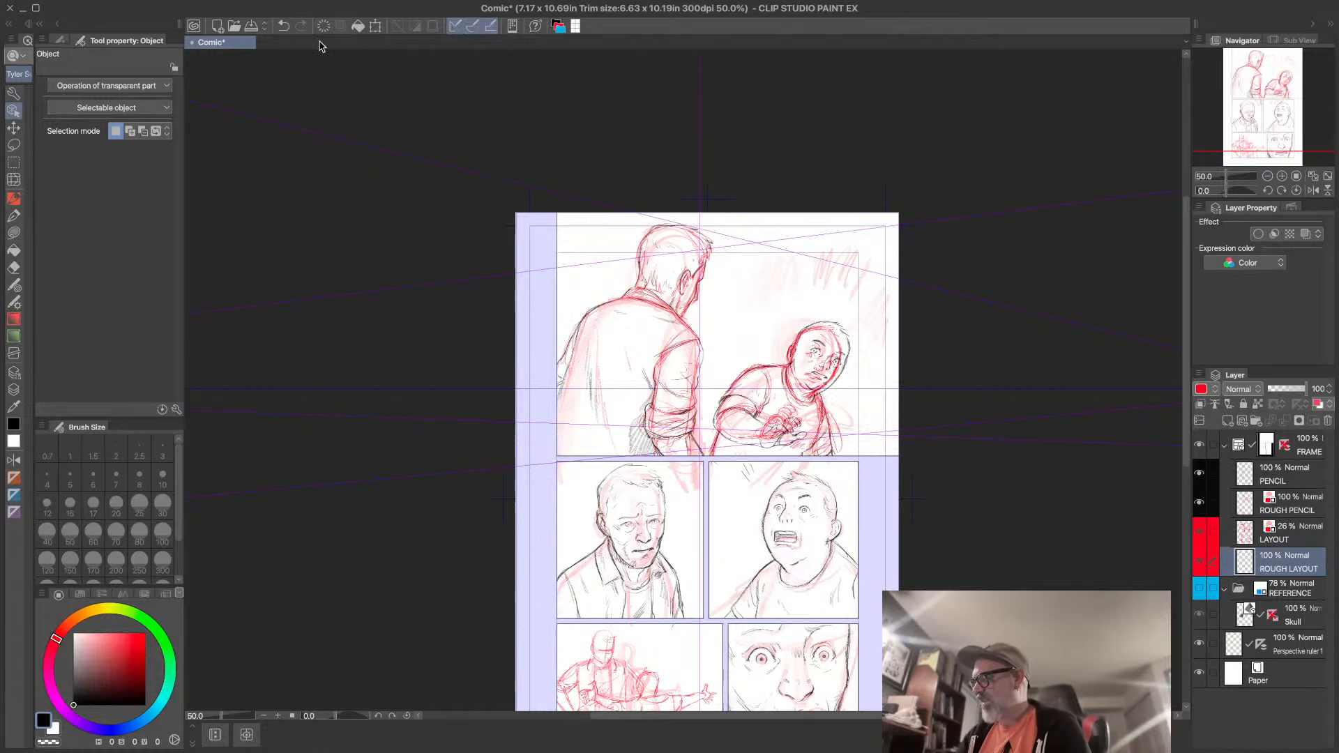
- With the size 3 iPad Pencil brush, draw the background walls' vertical corner, far edge, upper edges and base line along the perspective ruler
{"action": "scroll", "coordinate": [878, 538], "scroll_direction": "up", "scroll_amount": 2}
{"action": "left_click_drag", "start_coordinate": [933, 380], "coordinate": [1033, 605]}
{"action": "left_click", "coordinate": [14, 198]}
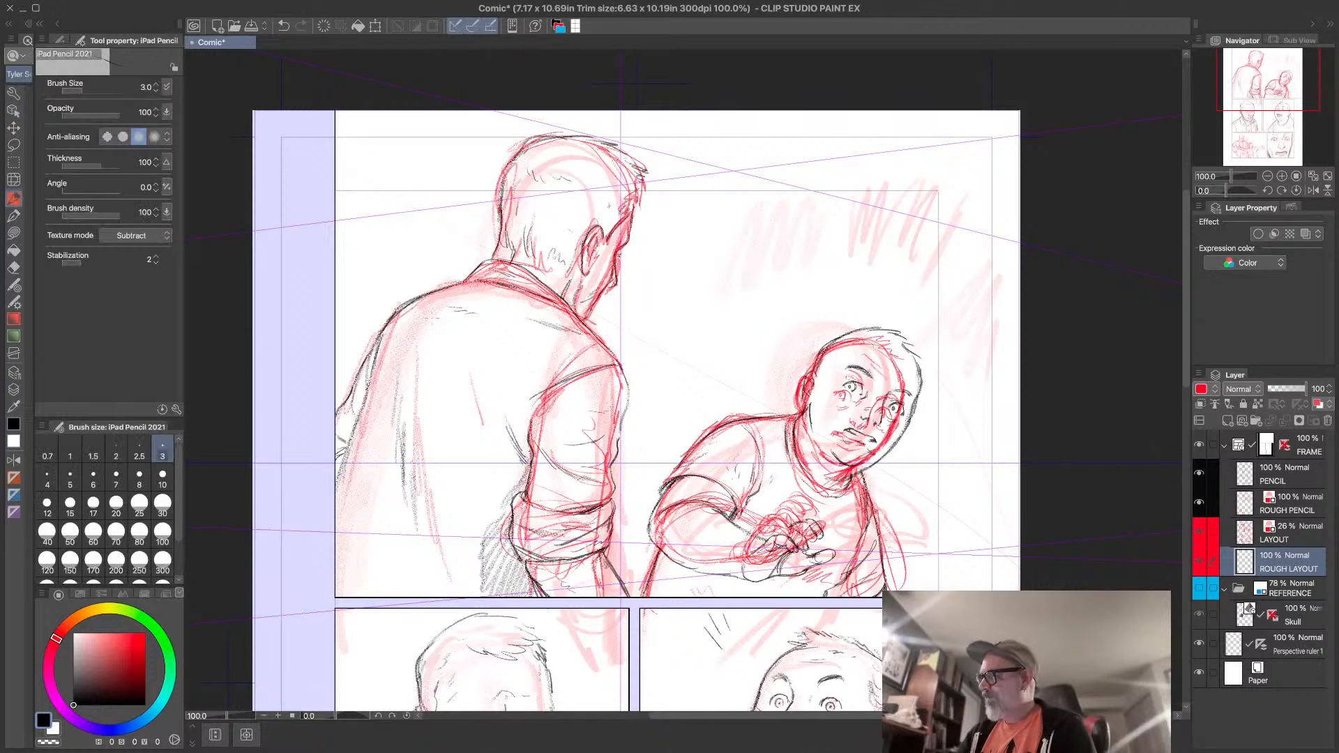
{"action": "left_click_drag", "start_coordinate": [702, 202], "coordinate": [703, 418]}
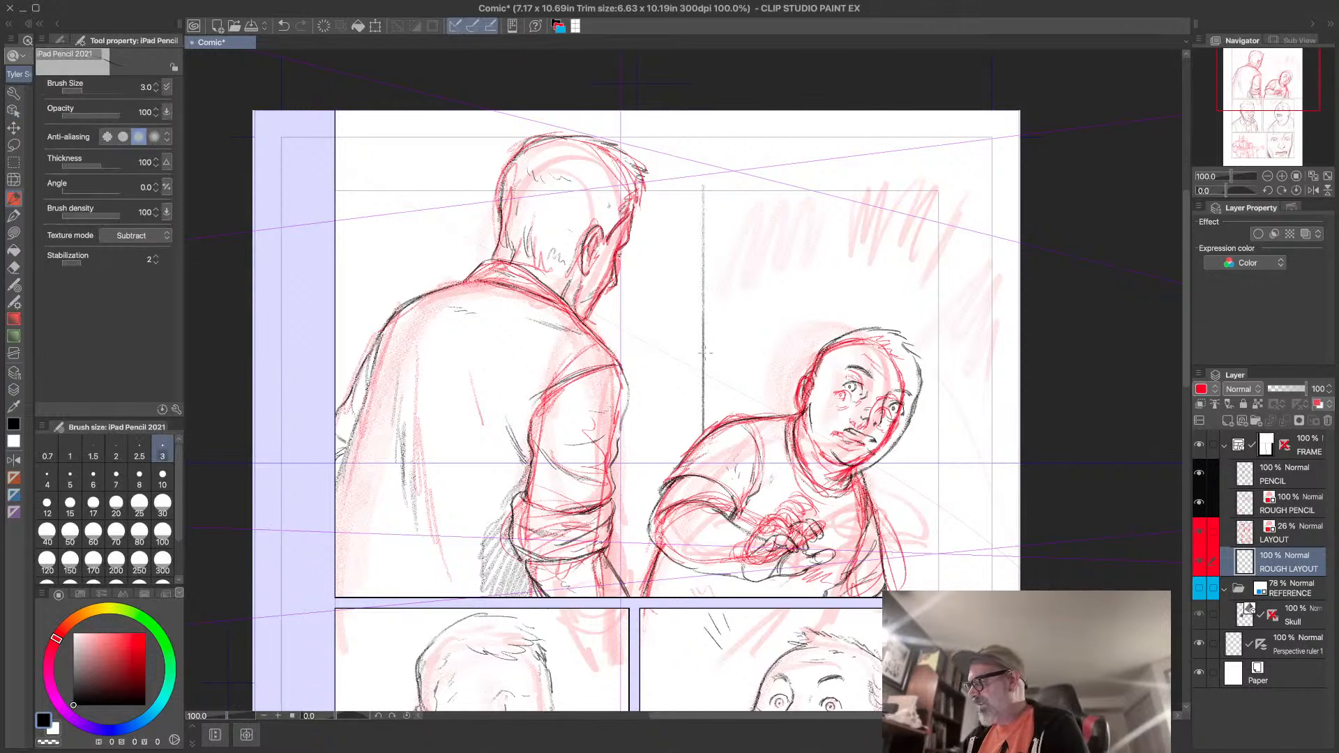
{"action": "mouse_move", "coordinate": [703, 186]}
{"action": "left_mouse_down"}
{"action": "mouse_move", "coordinate": [964, 277]}
{"action": "mouse_move", "coordinate": [989, 280]}
{"action": "mouse_move", "coordinate": [993, 254]}
{"action": "mouse_move", "coordinate": [969, 301]}
{"action": "mouse_move", "coordinate": [963, 521]}
{"action": "left_mouse_up"}
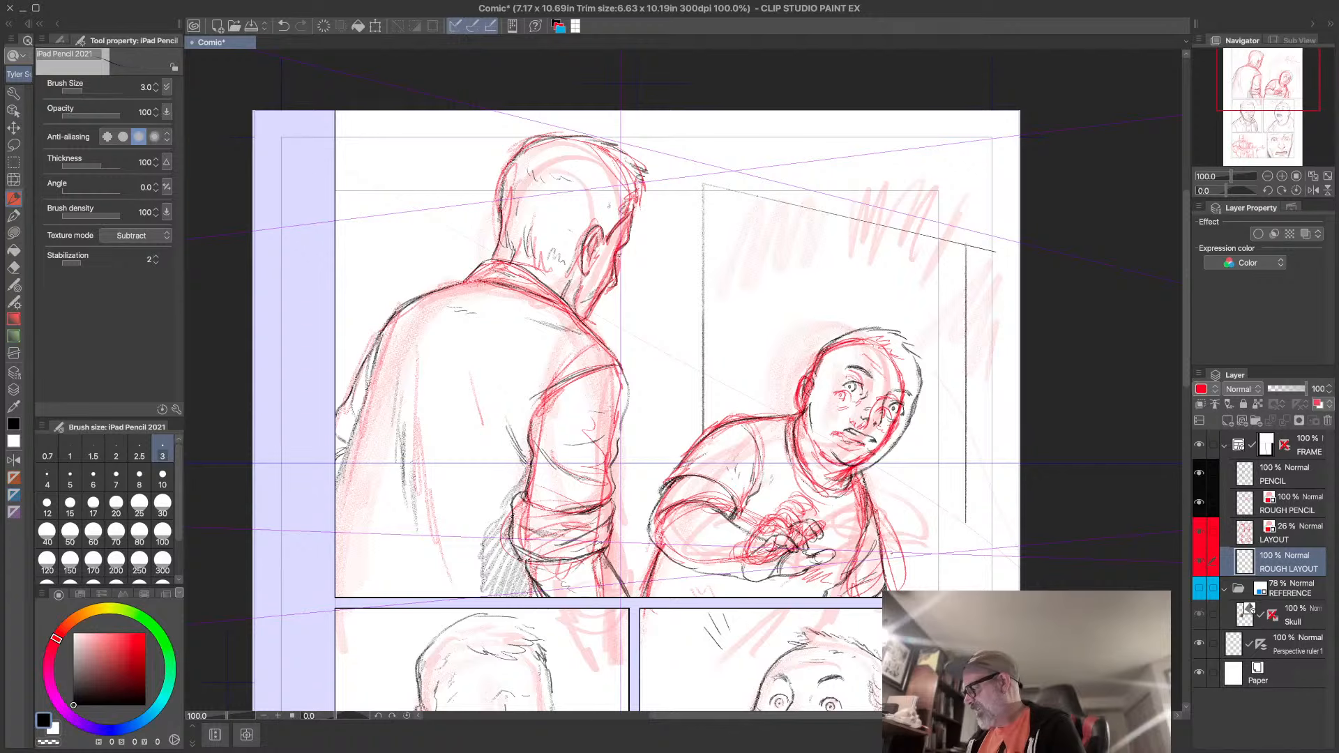
{"action": "left_click_drag", "start_coordinate": [879, 546], "coordinate": [966, 541]}
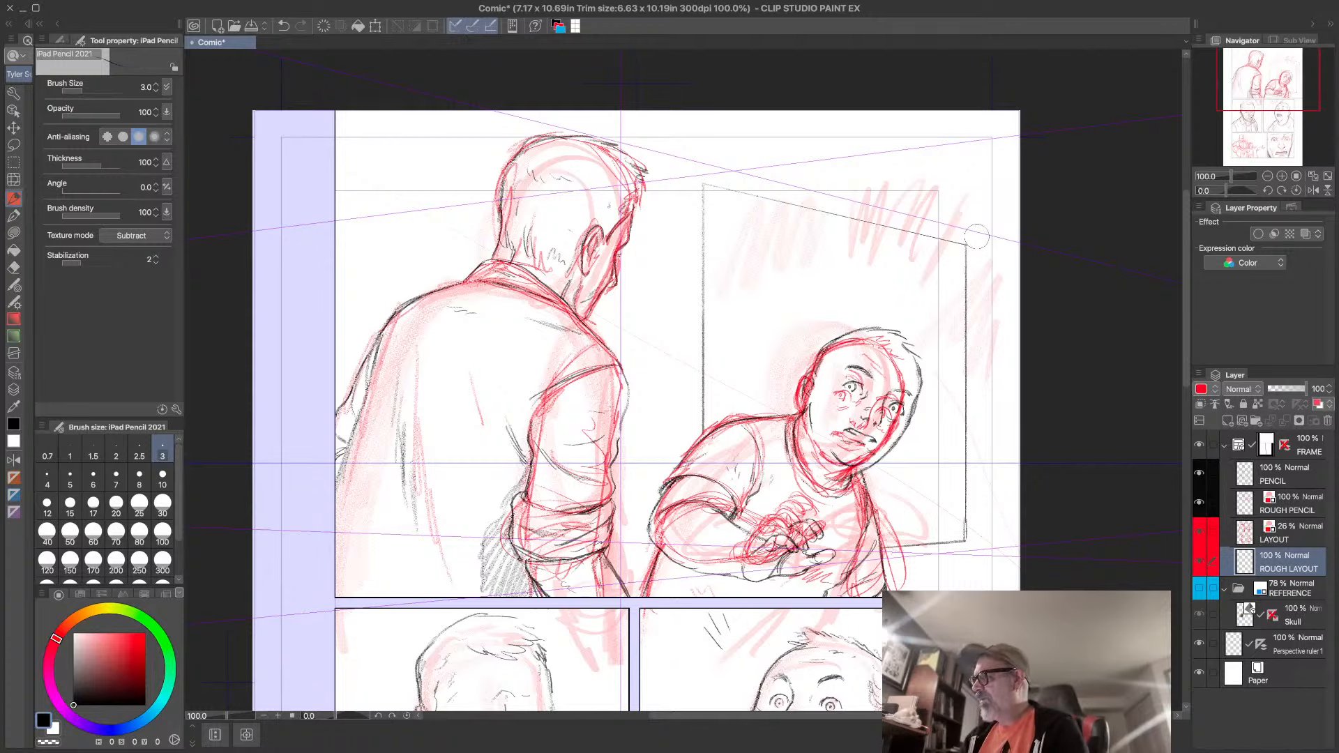
{"action": "left_click_drag", "start_coordinate": [701, 184], "coordinate": [647, 191]}
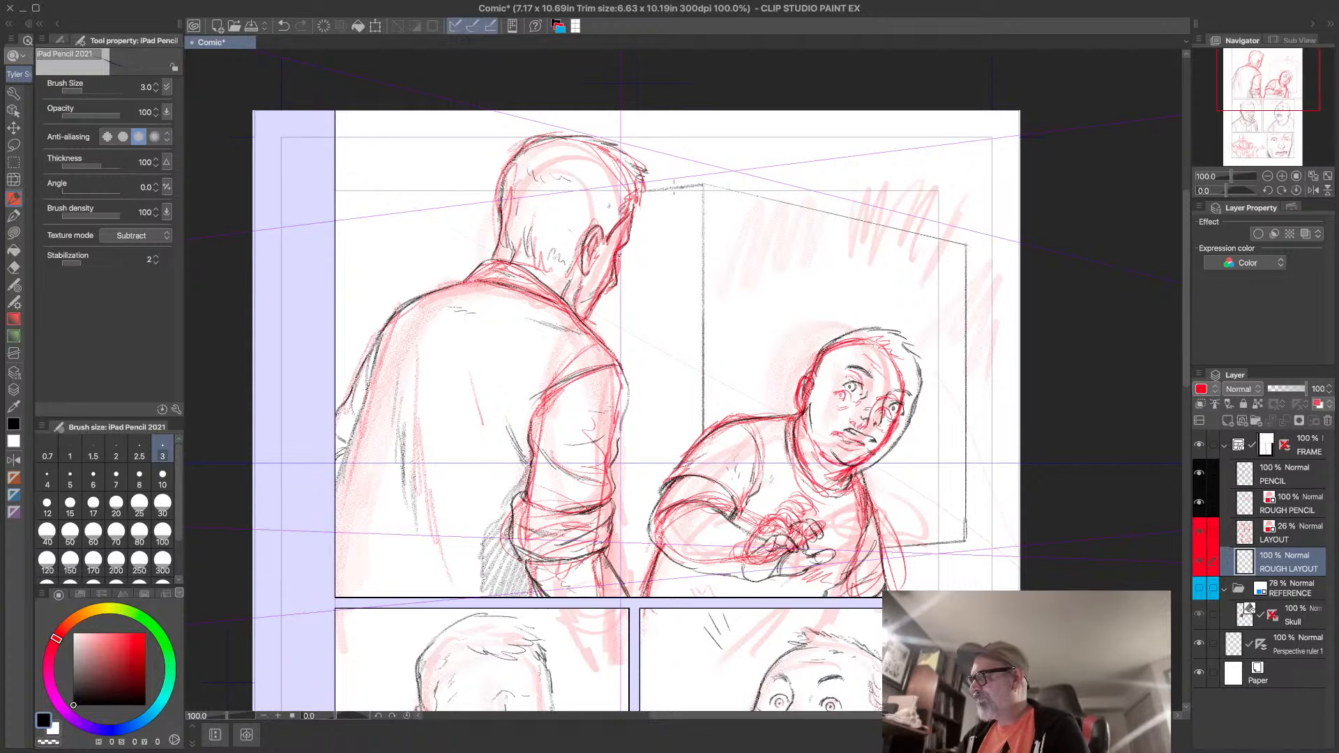
{"action": "left_click_drag", "start_coordinate": [500, 211], "coordinate": [336, 230]}
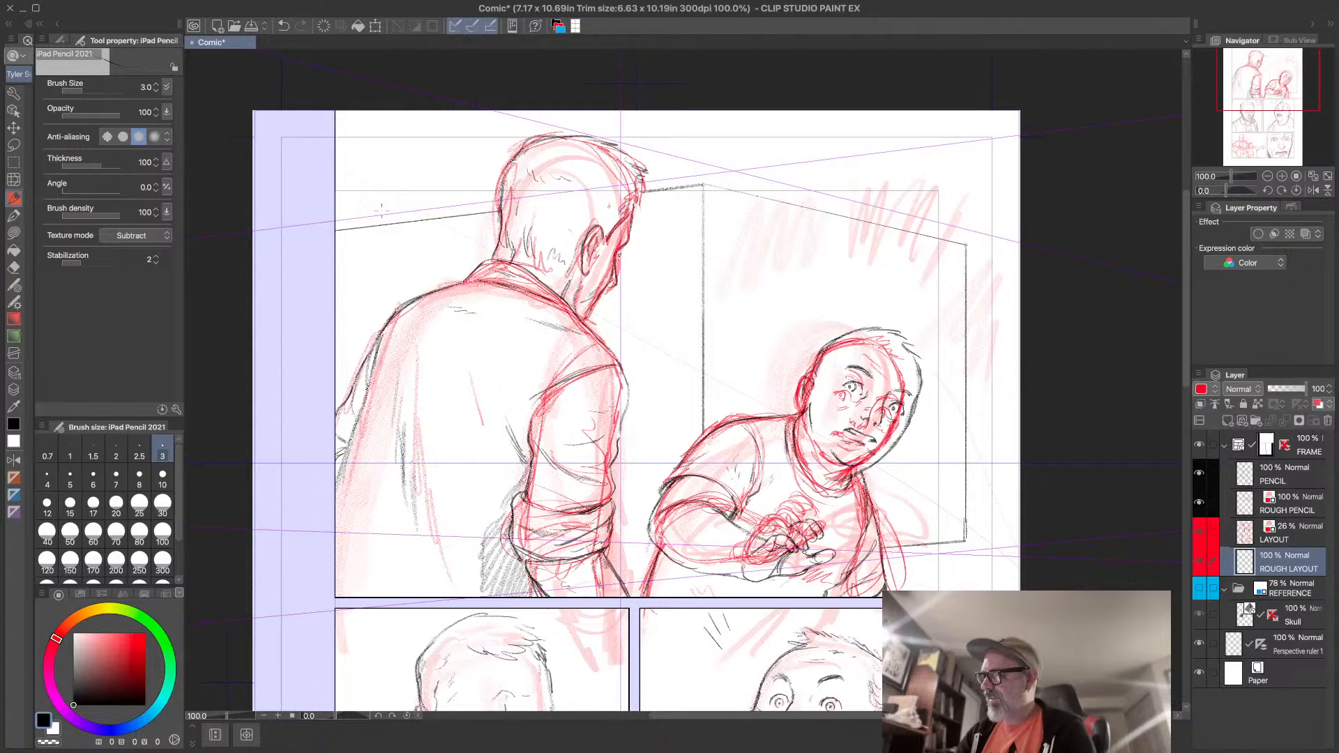
- Pencil the doorway opening behind the seated figure, including its side edges and the inner reveal
{"action": "mouse_move", "coordinate": [773, 315]}
{"action": "left_mouse_down"}
{"action": "mouse_move", "coordinate": [772, 411]}
{"action": "mouse_move", "coordinate": [772, 253]}
{"action": "mouse_move", "coordinate": [924, 282]}
{"action": "mouse_move", "coordinate": [909, 344]}
{"action": "left_mouse_up"}
{"action": "left_click_drag", "start_coordinate": [913, 415], "coordinate": [911, 533]}
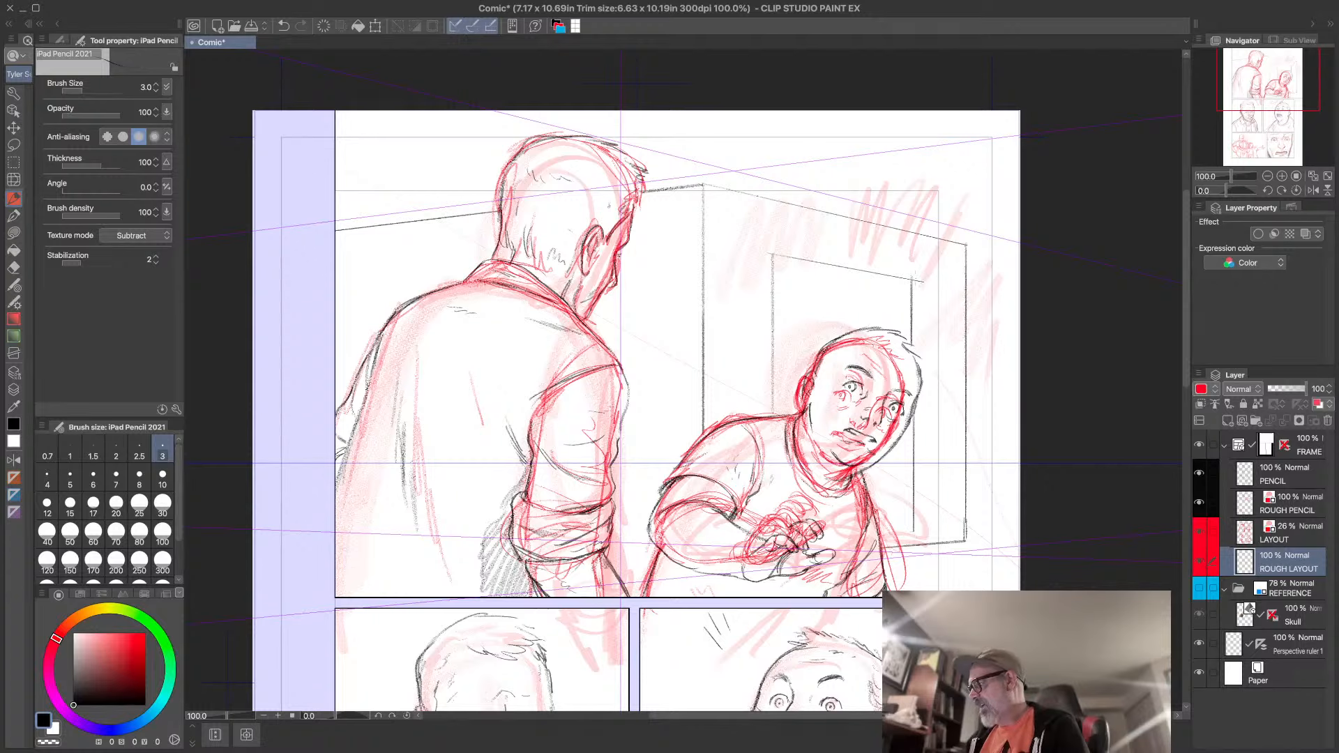
{"action": "left_click_drag", "start_coordinate": [910, 279], "coordinate": [774, 259]}
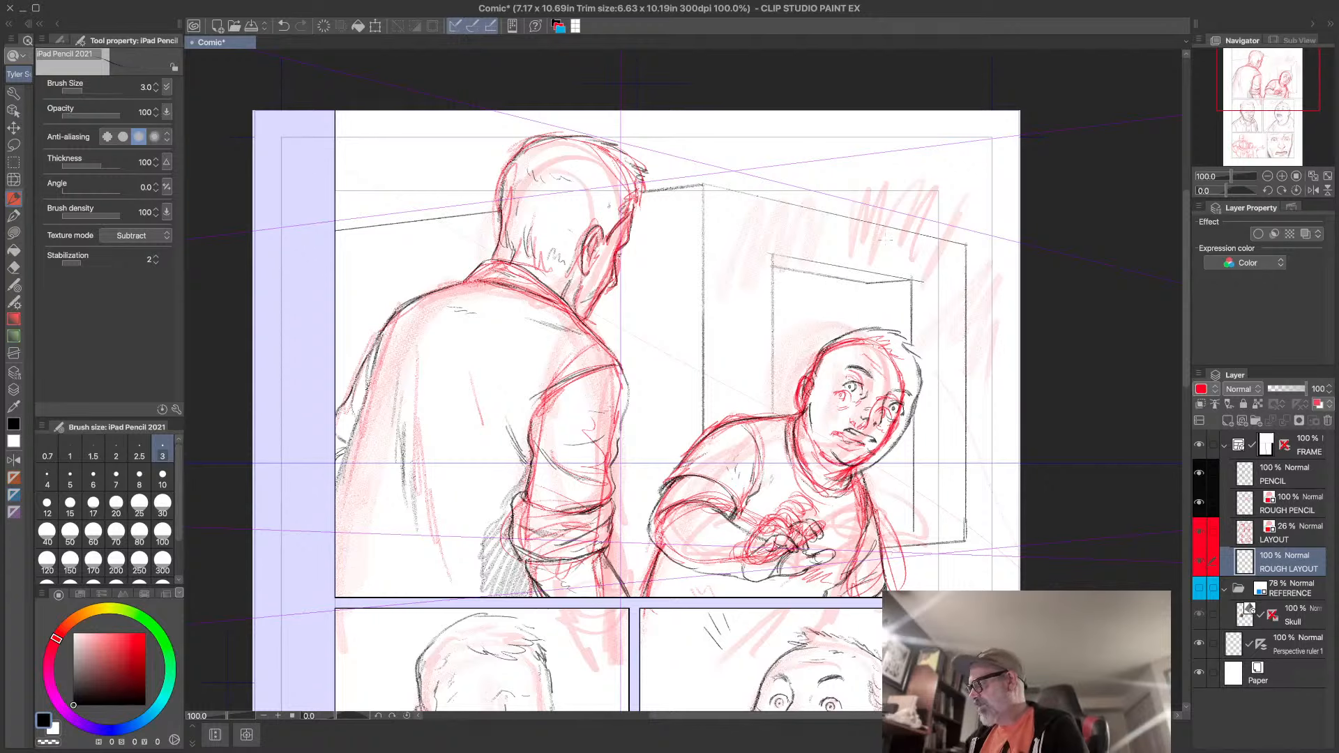
{"action": "left_click_drag", "start_coordinate": [869, 285], "coordinate": [869, 328]}
{"action": "left_click_drag", "start_coordinate": [874, 461], "coordinate": [874, 510]}
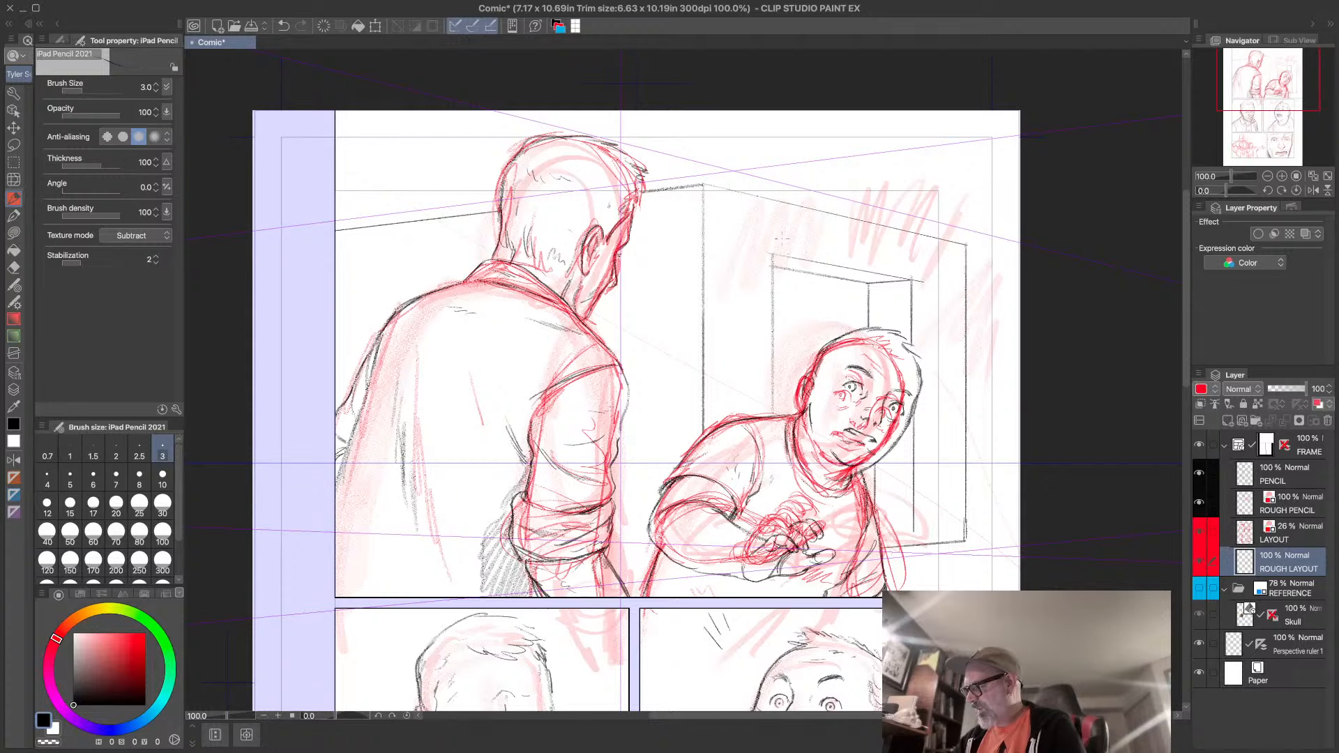
- Frame the doorway with a header board across its top and trim lines down both sides
{"action": "mouse_move", "coordinate": [767, 235]}
{"action": "left_mouse_down"}
{"action": "mouse_move", "coordinate": [921, 262]}
{"action": "mouse_move", "coordinate": [924, 281]}
{"action": "left_mouse_up"}
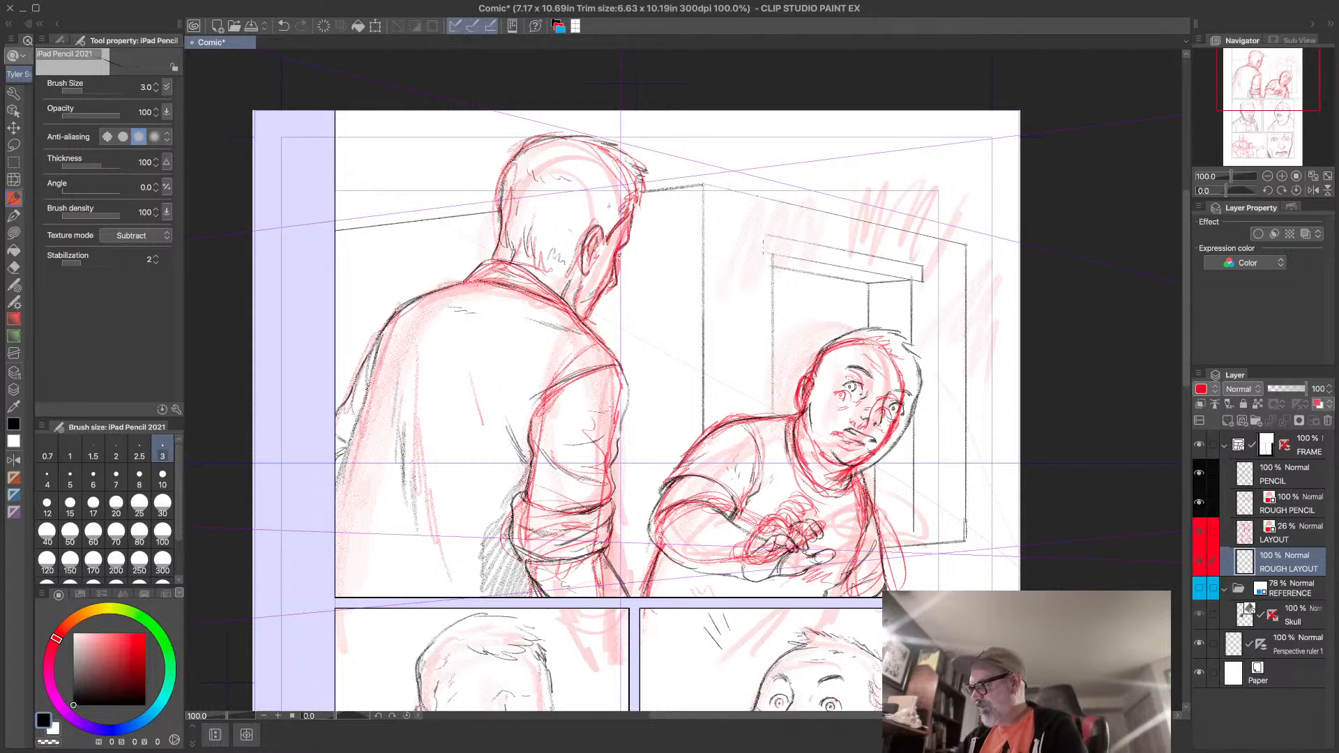
{"action": "left_click_drag", "start_coordinate": [764, 233], "coordinate": [766, 255]}
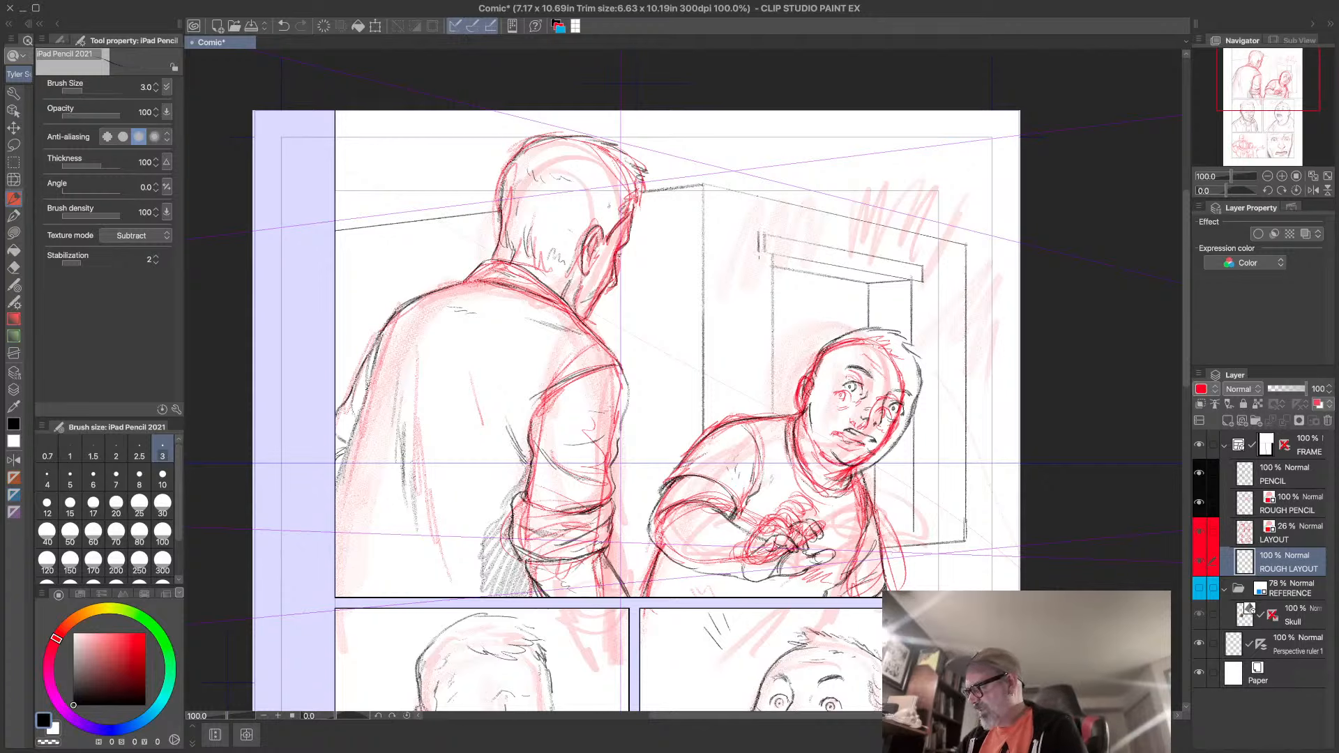
{"action": "left_click_drag", "start_coordinate": [763, 253], "coordinate": [761, 408]}
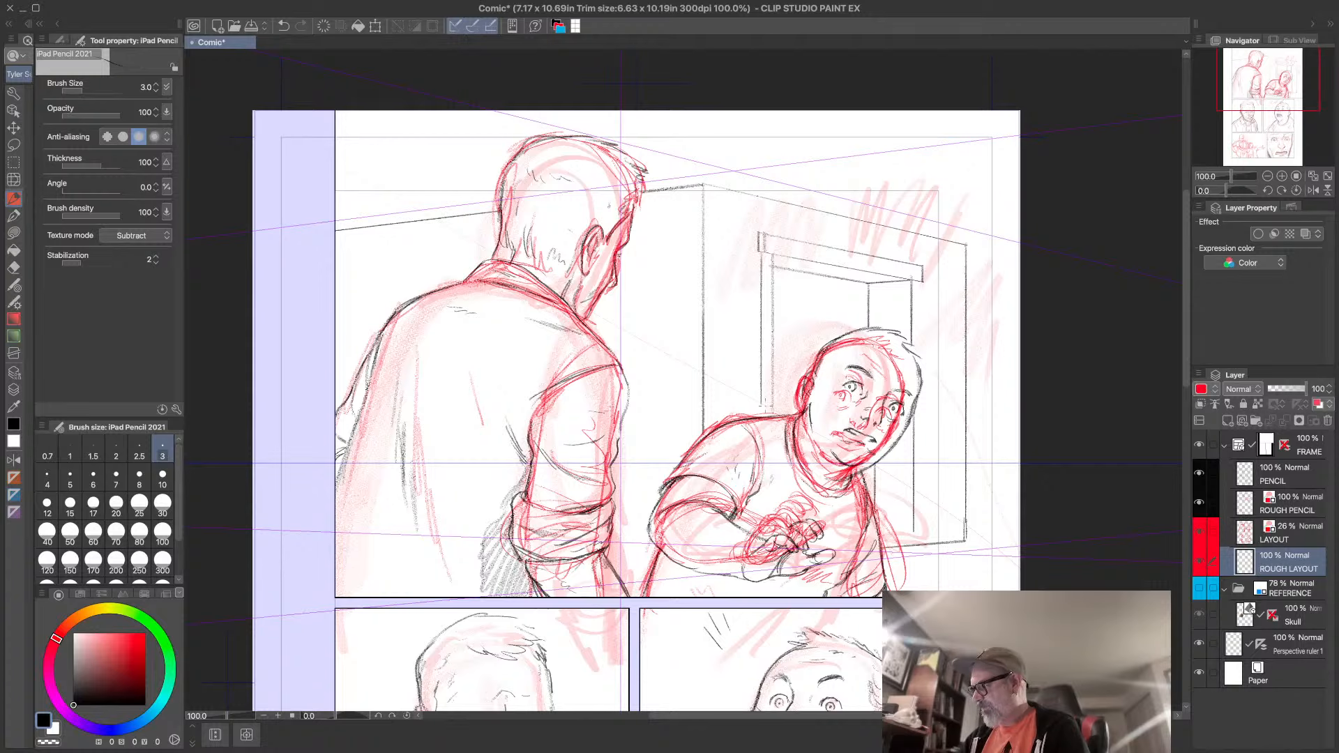
{"action": "left_click_drag", "start_coordinate": [916, 280], "coordinate": [916, 334]}
{"action": "left_click_drag", "start_coordinate": [920, 410], "coordinate": [917, 544]}
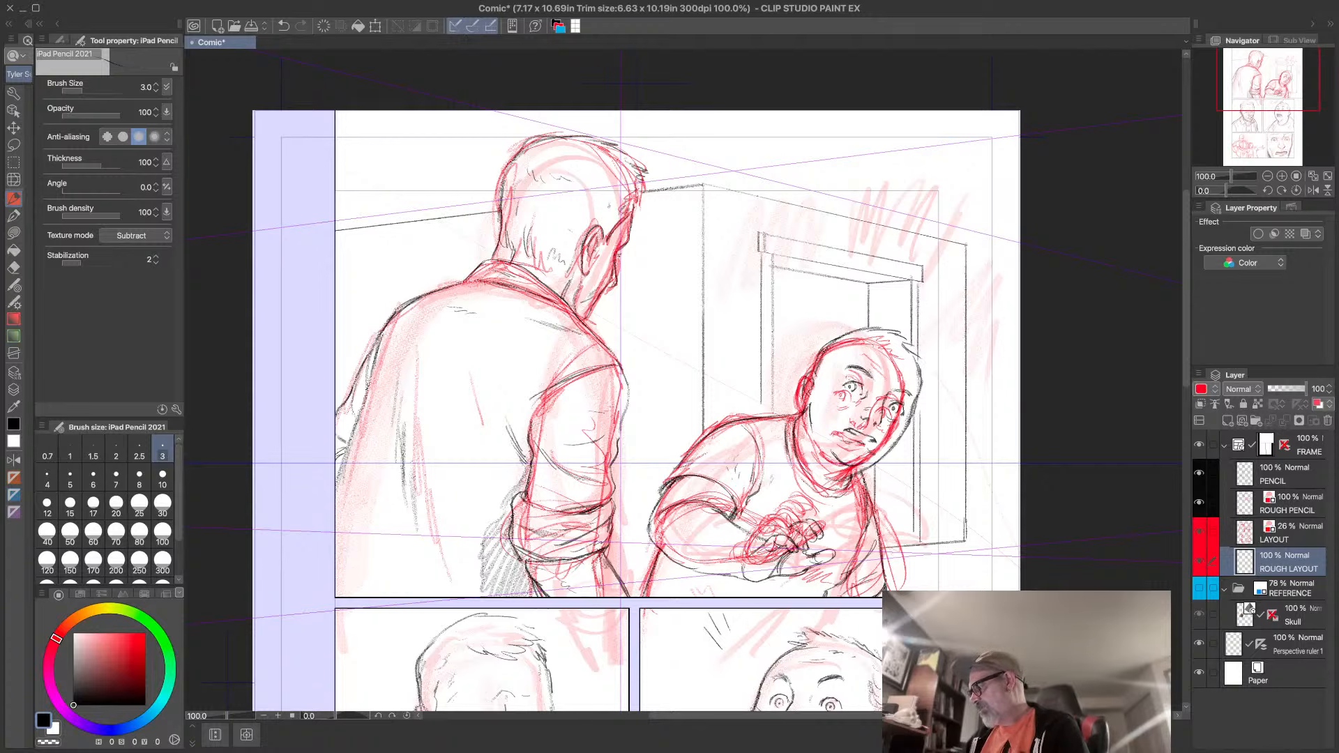
- Fill the doorway opening with horizontal board lines in perspective and darken the opening's inner top edge
{"action": "left_click_drag", "start_coordinate": [784, 304], "coordinate": [856, 307]}
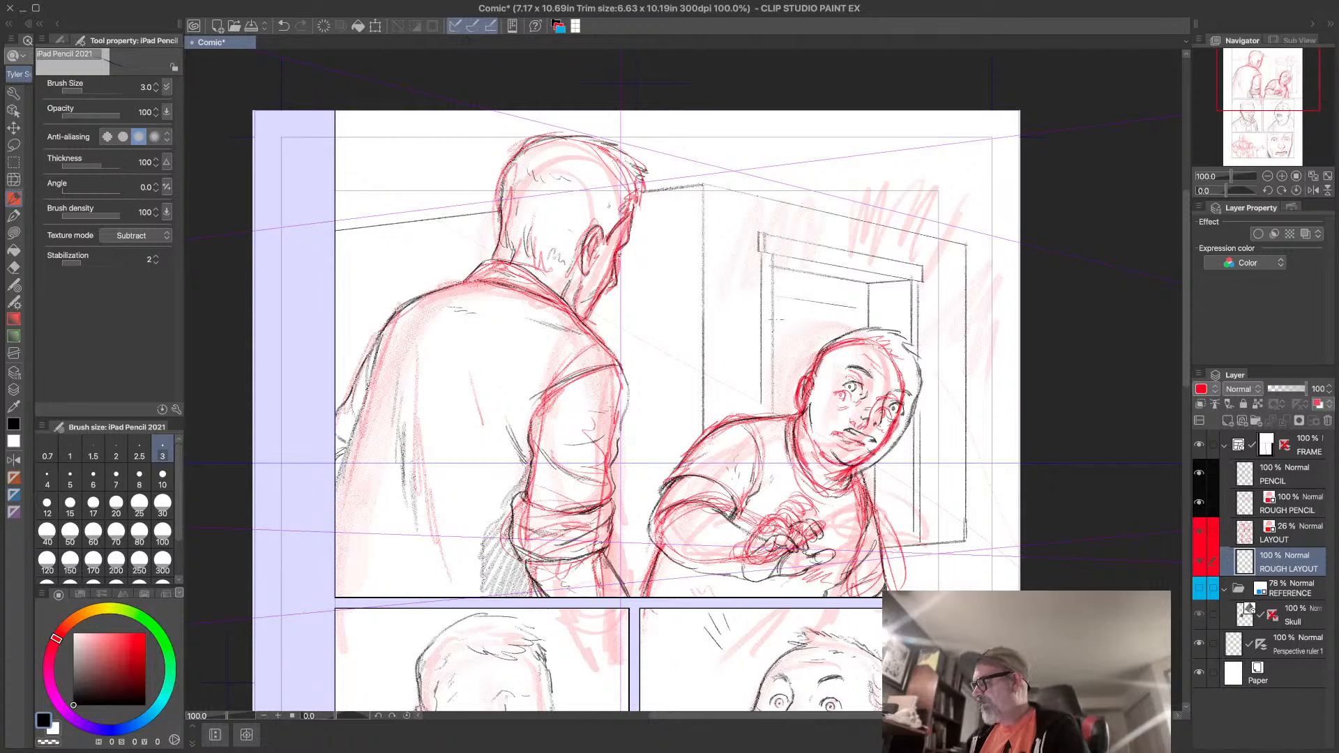
{"action": "mouse_move", "coordinate": [775, 321]}
{"action": "left_mouse_down"}
{"action": "mouse_move", "coordinate": [828, 326]}
{"action": "mouse_move", "coordinate": [803, 345]}
{"action": "mouse_move", "coordinate": [825, 348]}
{"action": "mouse_move", "coordinate": [795, 407]}
{"action": "left_mouse_up"}
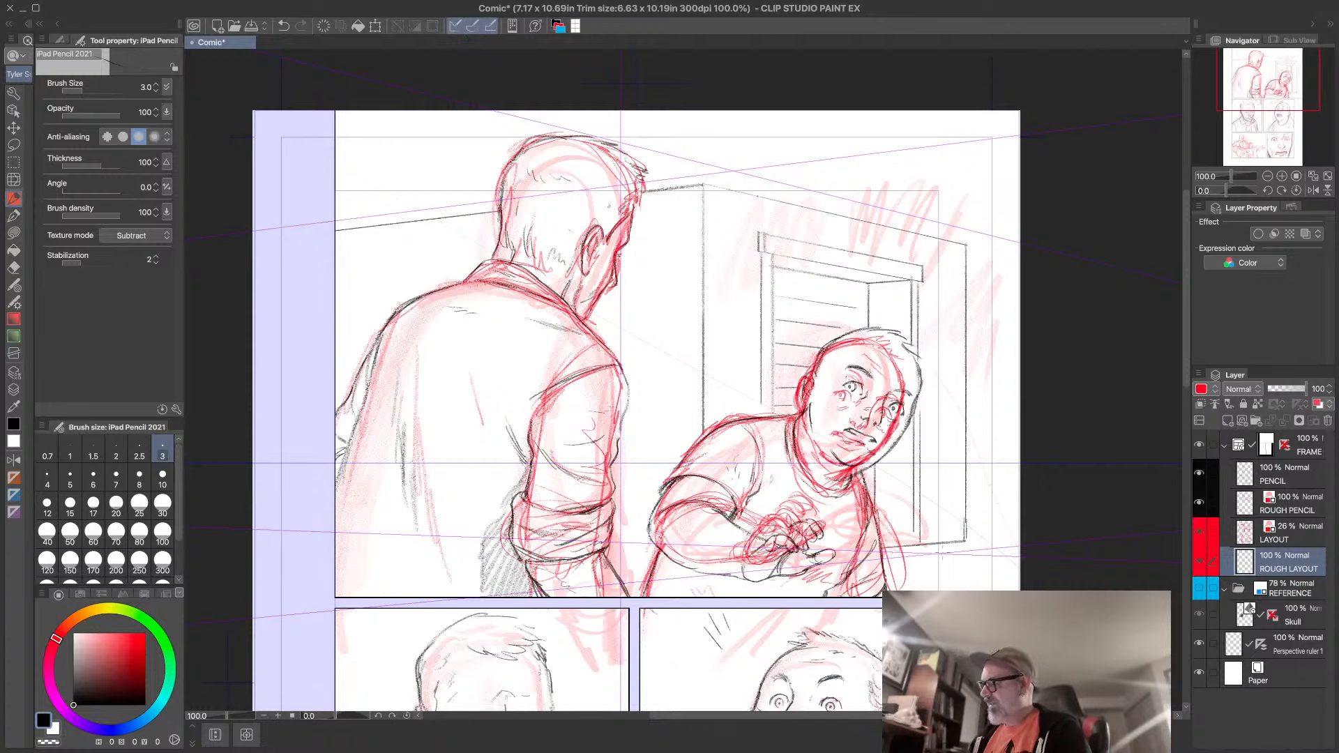
{"action": "key", "text": "ctrl+z"}
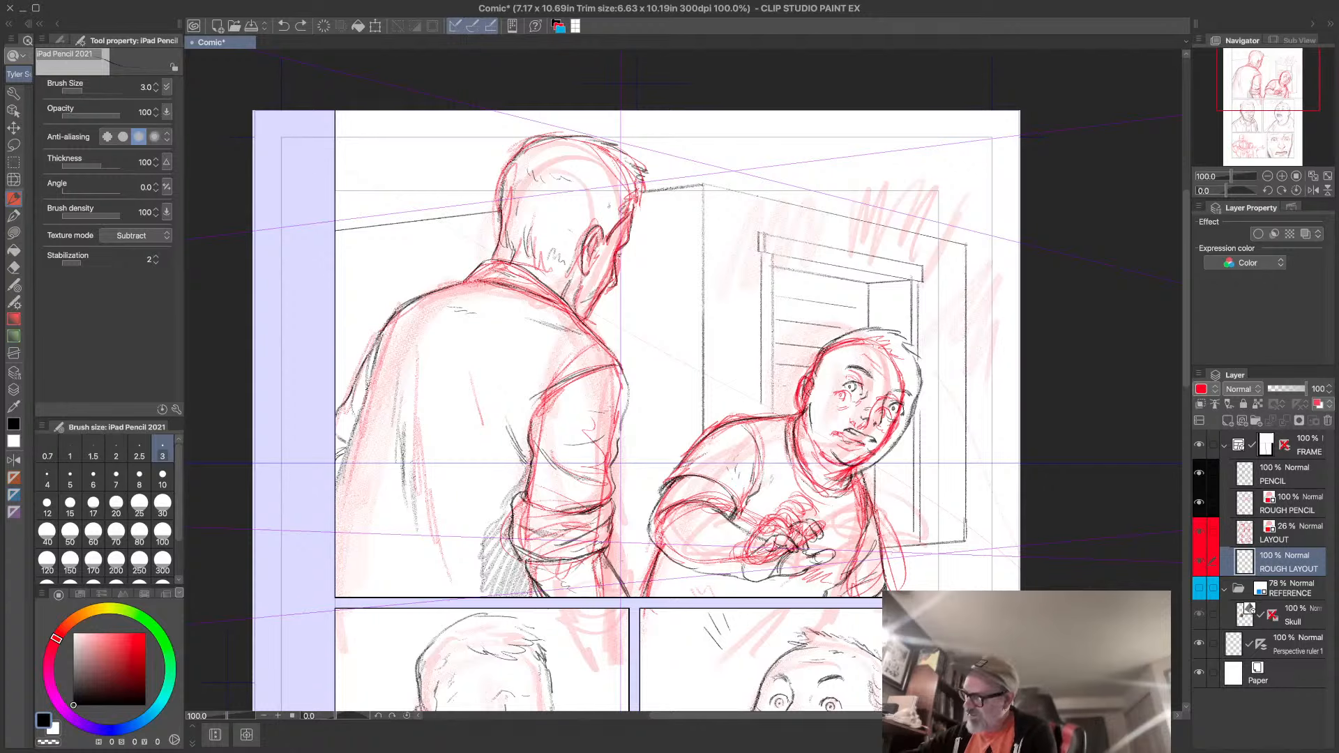
{"action": "left_click_drag", "start_coordinate": [776, 383], "coordinate": [796, 385]}
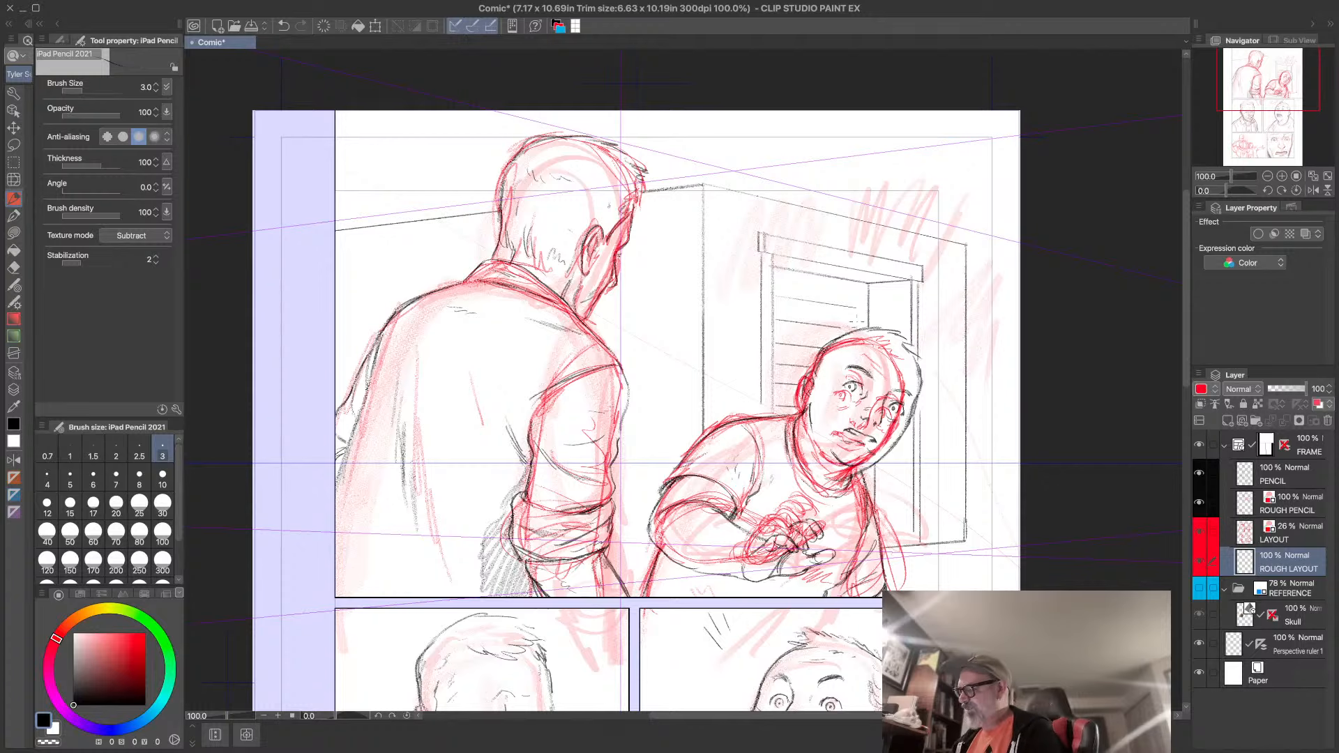
{"action": "mouse_move", "coordinate": [866, 282]}
{"action": "left_mouse_down"}
{"action": "mouse_move", "coordinate": [865, 309]}
{"action": "mouse_move", "coordinate": [765, 266]}
{"action": "left_mouse_up"}
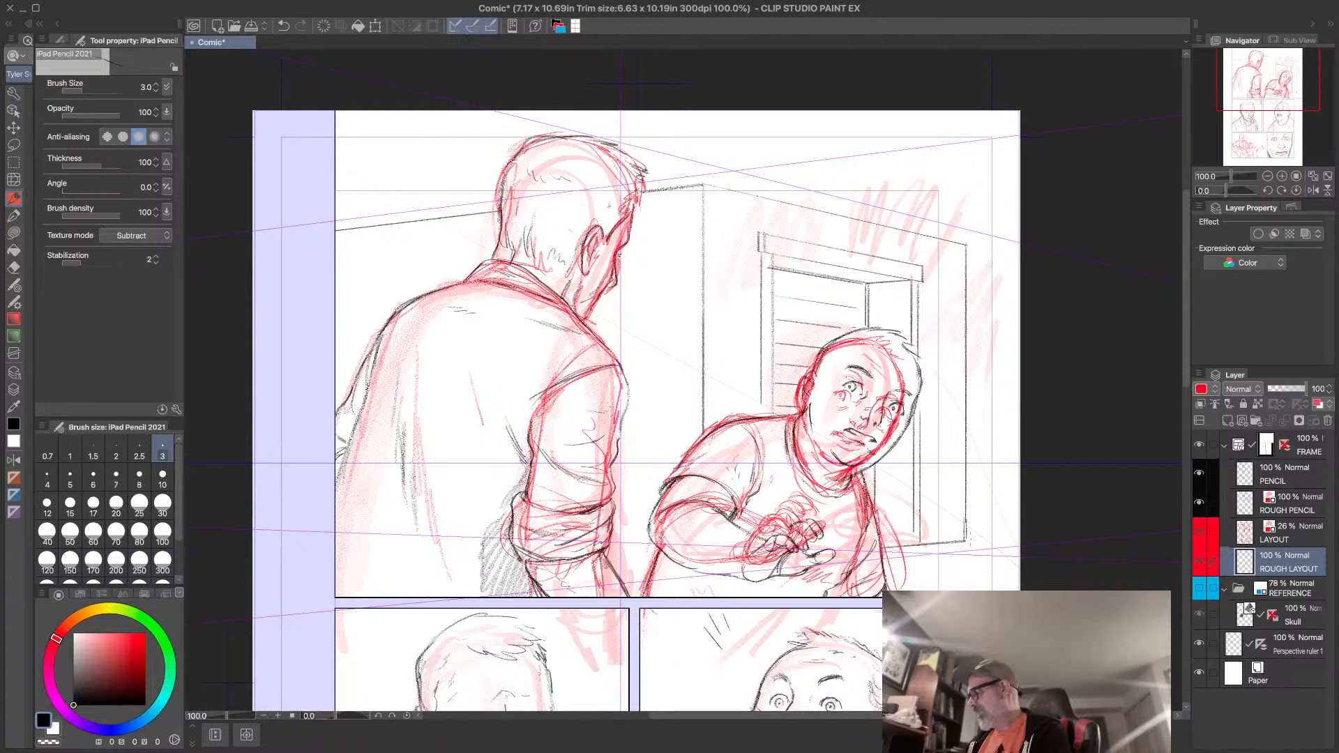
- Hide the LAYOUT and ROUGH PENCIL layers, reinforce the wall corner, and add a band above both walls plus a horizon line beyond the far edge
{"action": "left_click", "coordinate": [1199, 531]}
{"action": "left_click", "coordinate": [1199, 503]}
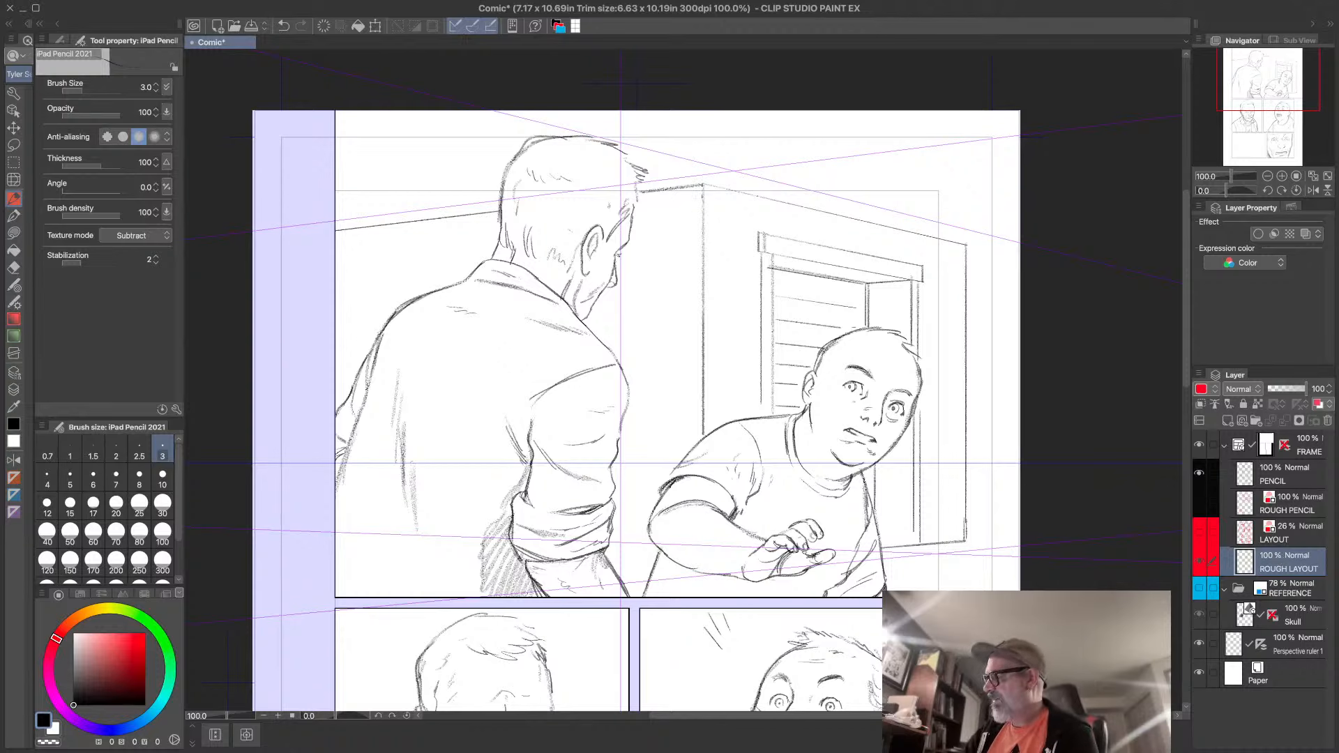
{"action": "left_click_drag", "start_coordinate": [704, 184], "coordinate": [701, 410]}
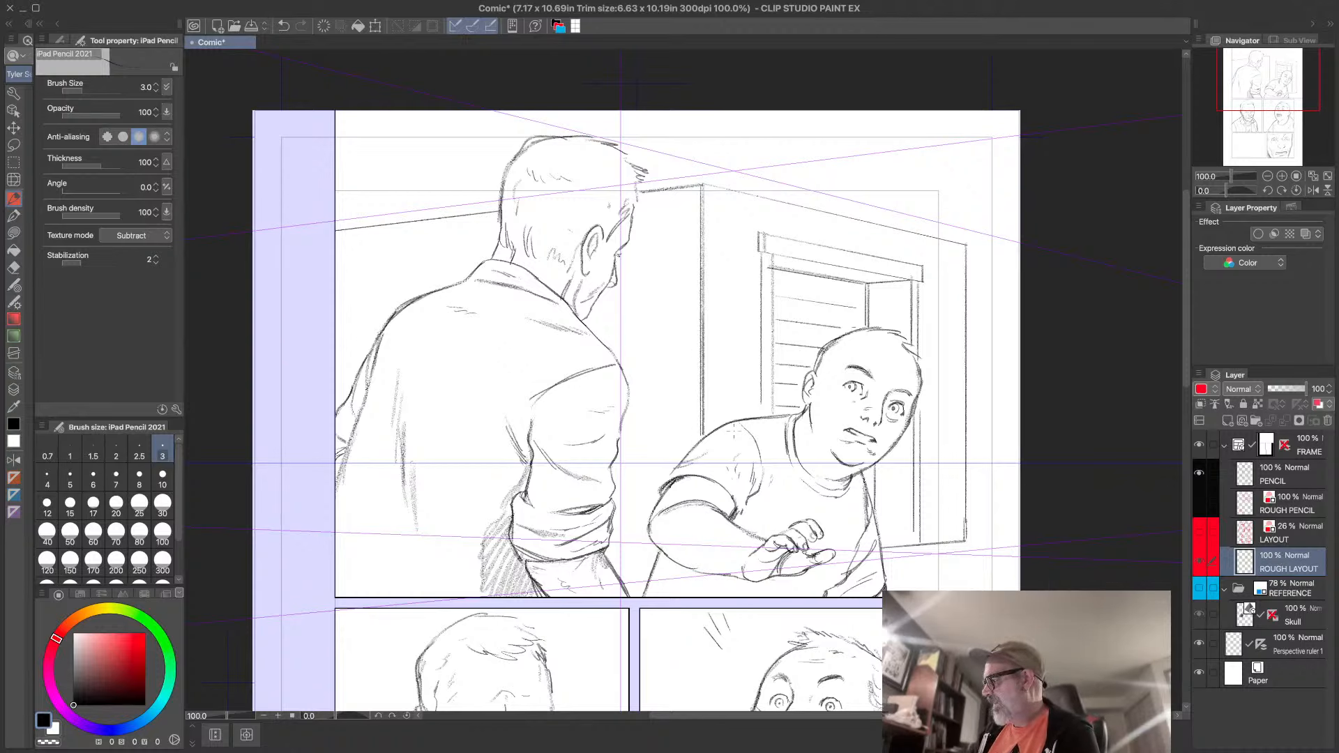
{"action": "mouse_move", "coordinate": [971, 246]}
{"action": "left_mouse_down"}
{"action": "mouse_move", "coordinate": [970, 211]}
{"action": "mouse_move", "coordinate": [729, 99]}
{"action": "mouse_move", "coordinate": [710, 182]}
{"action": "mouse_move", "coordinate": [704, 144]}
{"action": "mouse_move", "coordinate": [640, 154]}
{"action": "left_mouse_up"}
{"action": "left_click_drag", "start_coordinate": [502, 173], "coordinate": [336, 198]}
{"action": "left_click_drag", "start_coordinate": [502, 177], "coordinate": [335, 201]}
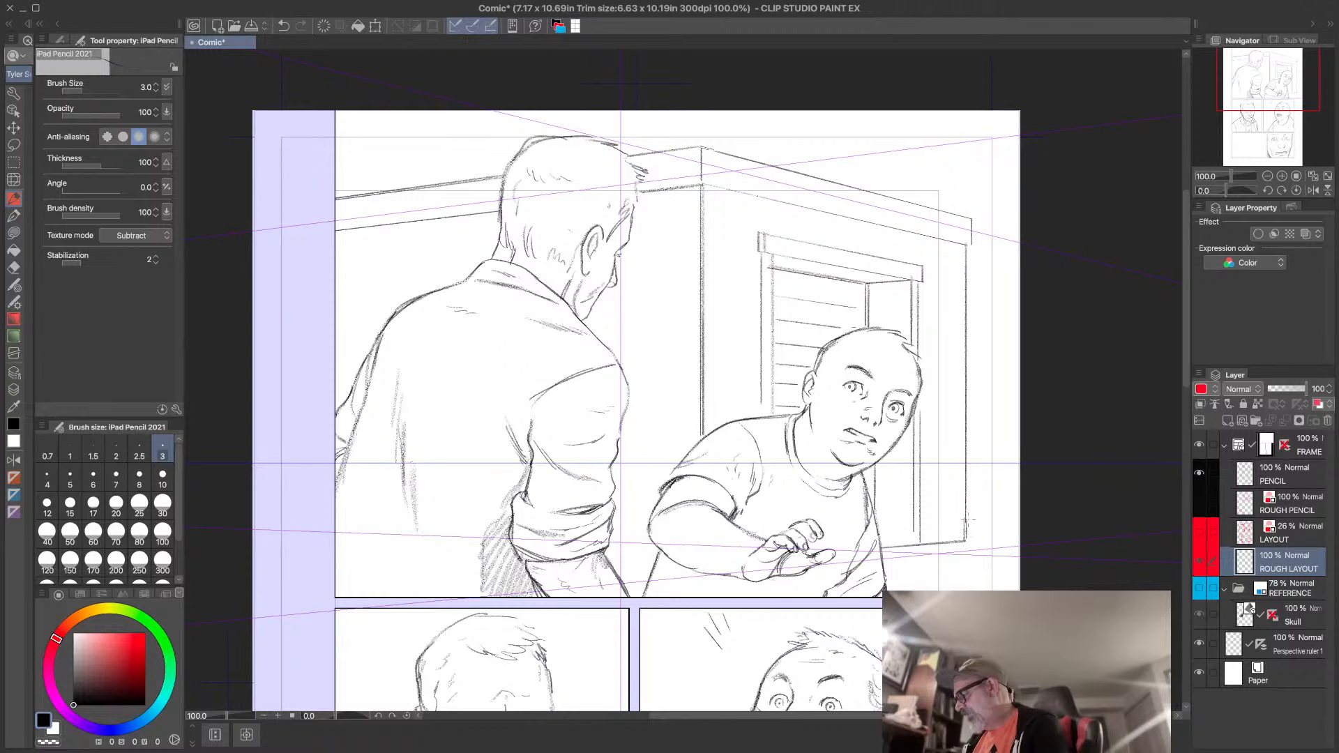
{"action": "left_click_drag", "start_coordinate": [966, 466], "coordinate": [1021, 465]}
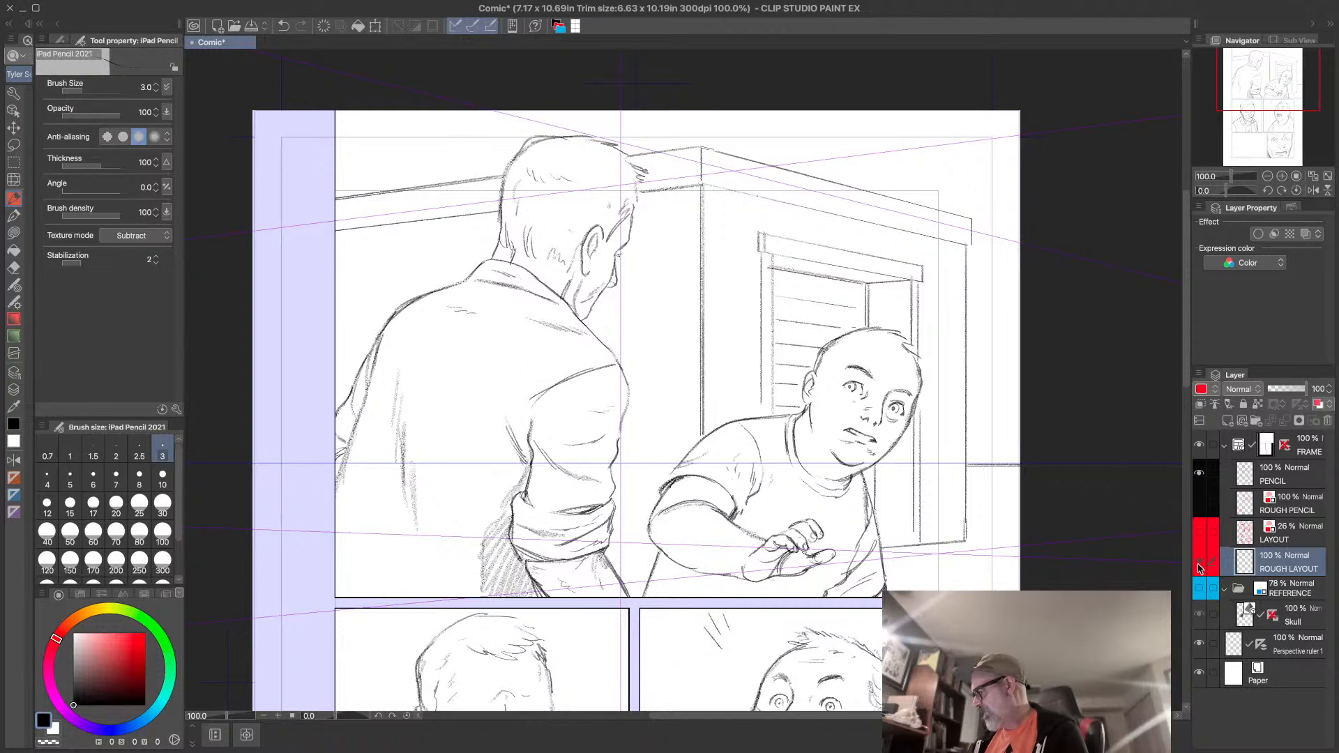
- Show the LAYOUT layer for reference and pencil the wall's base line beside the seated figure and between the two figures on ROUGH LAYOUT
{"action": "left_click", "coordinate": [1199, 532]}
{"action": "left_click_drag", "start_coordinate": [882, 548], "coordinate": [964, 538]}
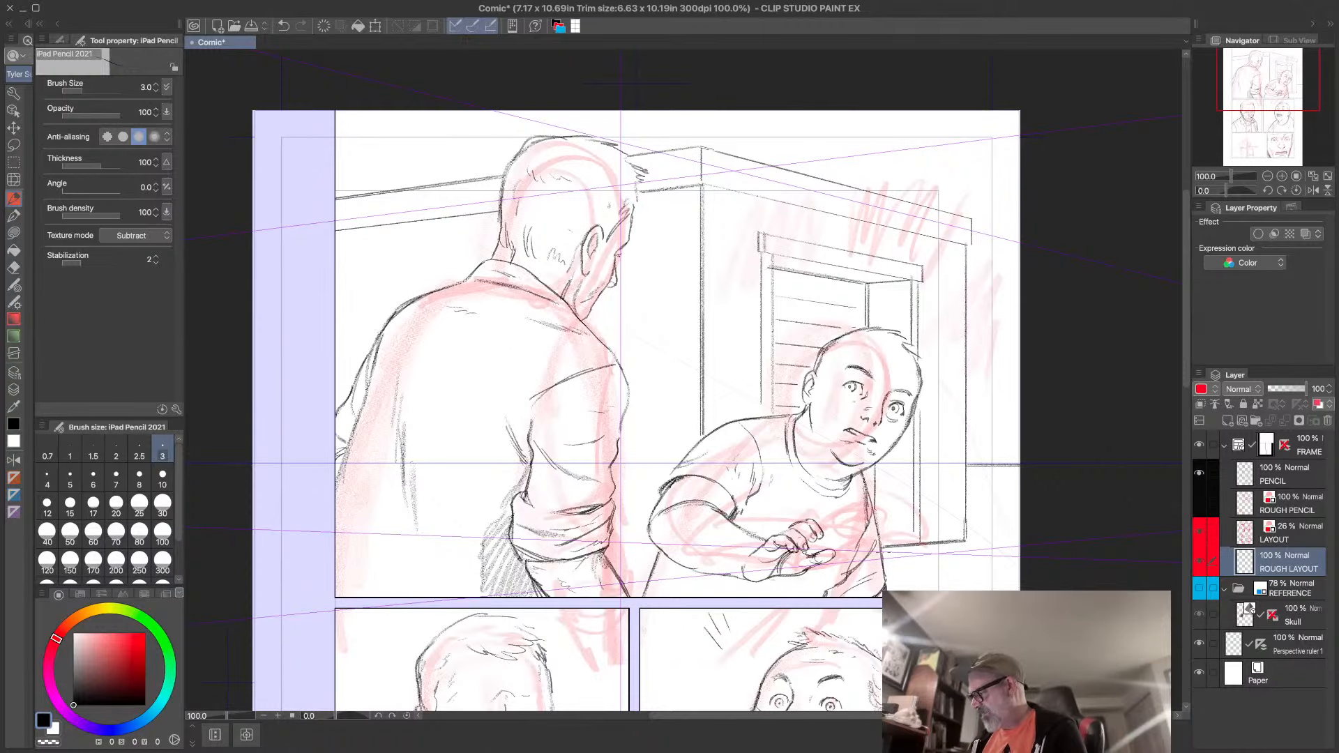
{"action": "left_click", "coordinate": [1278, 537]}
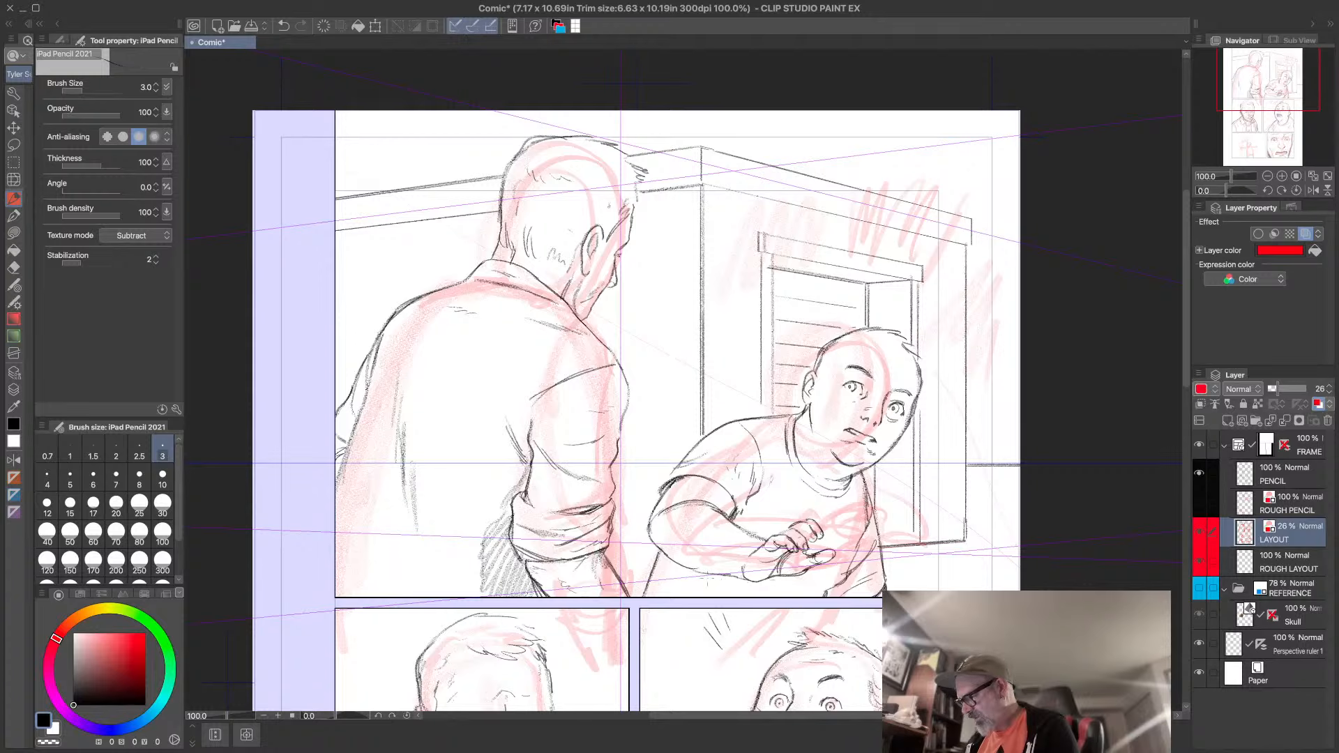
{"action": "left_click_drag", "start_coordinate": [701, 513], "coordinate": [701, 548]}
{"action": "left_click_drag", "start_coordinate": [703, 454], "coordinate": [703, 487]}
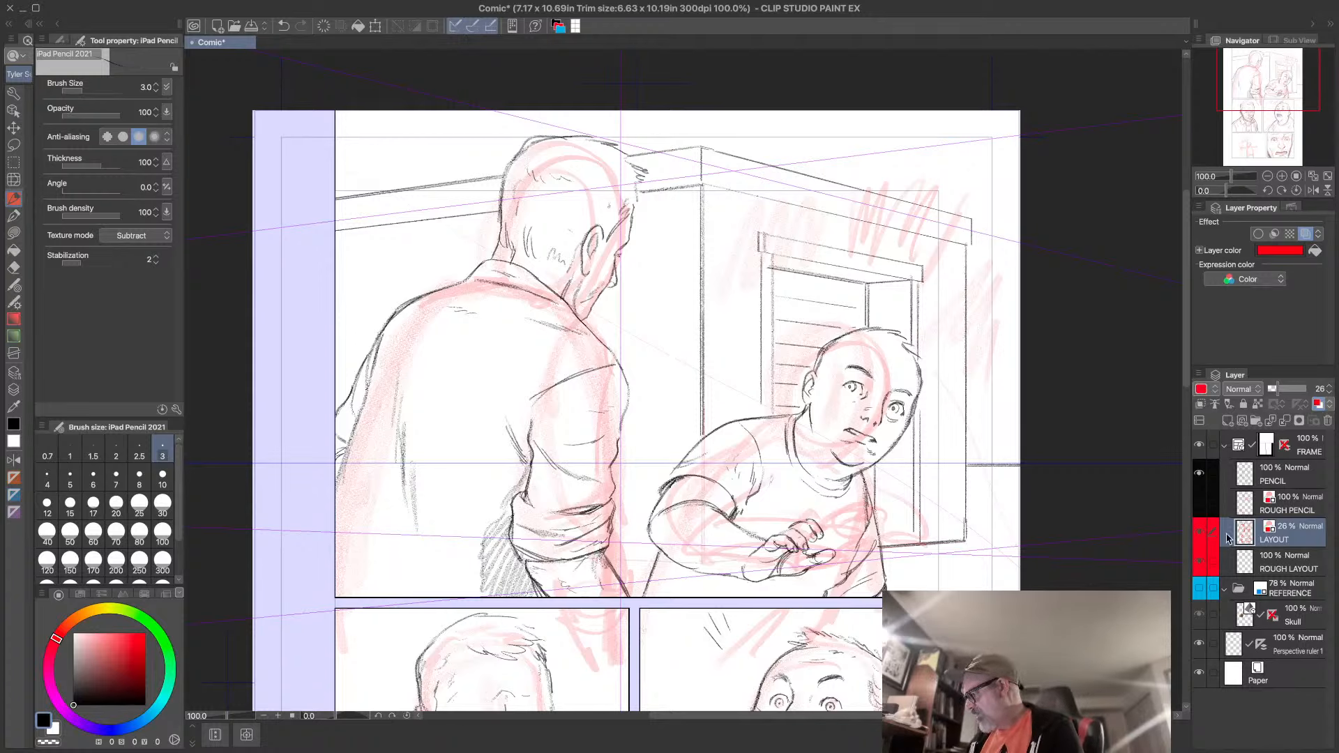
{"action": "left_click", "coordinate": [1201, 533]}
{"action": "left_click", "coordinate": [1290, 566]}
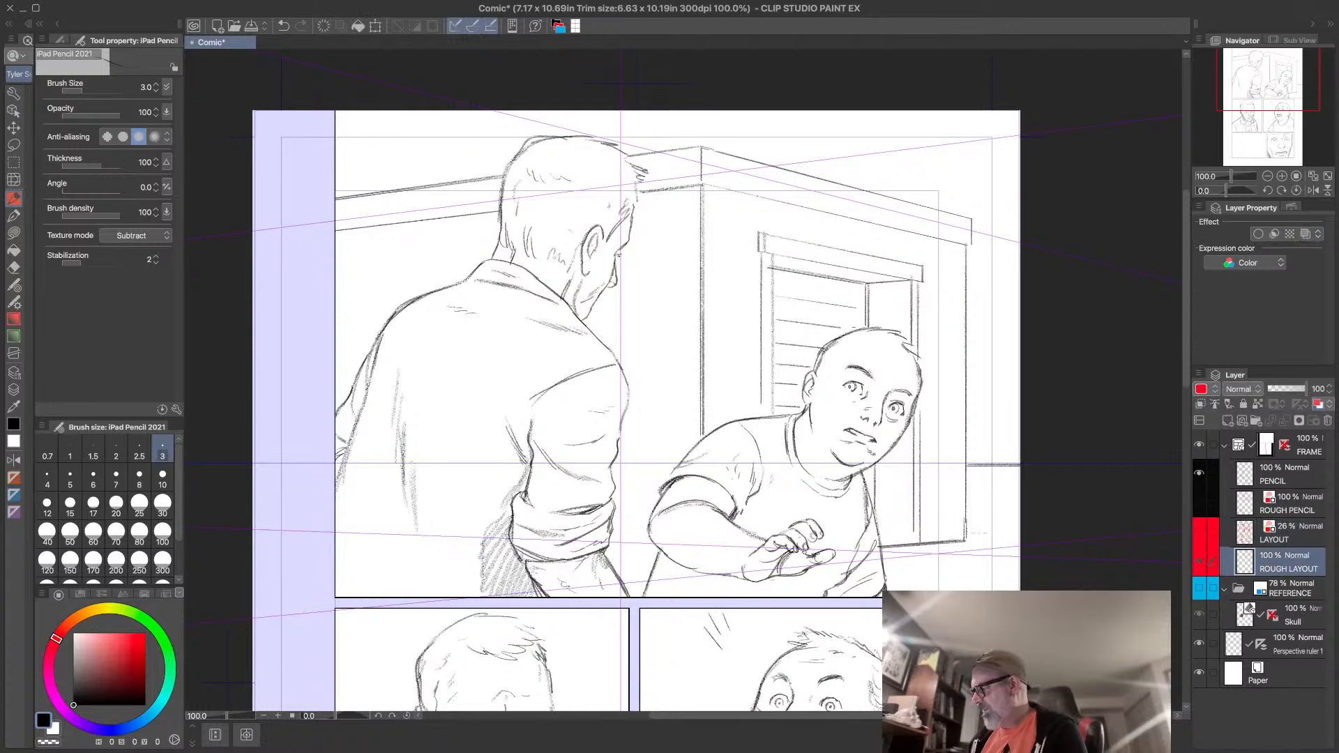
{"action": "left_click", "coordinate": [1200, 533]}
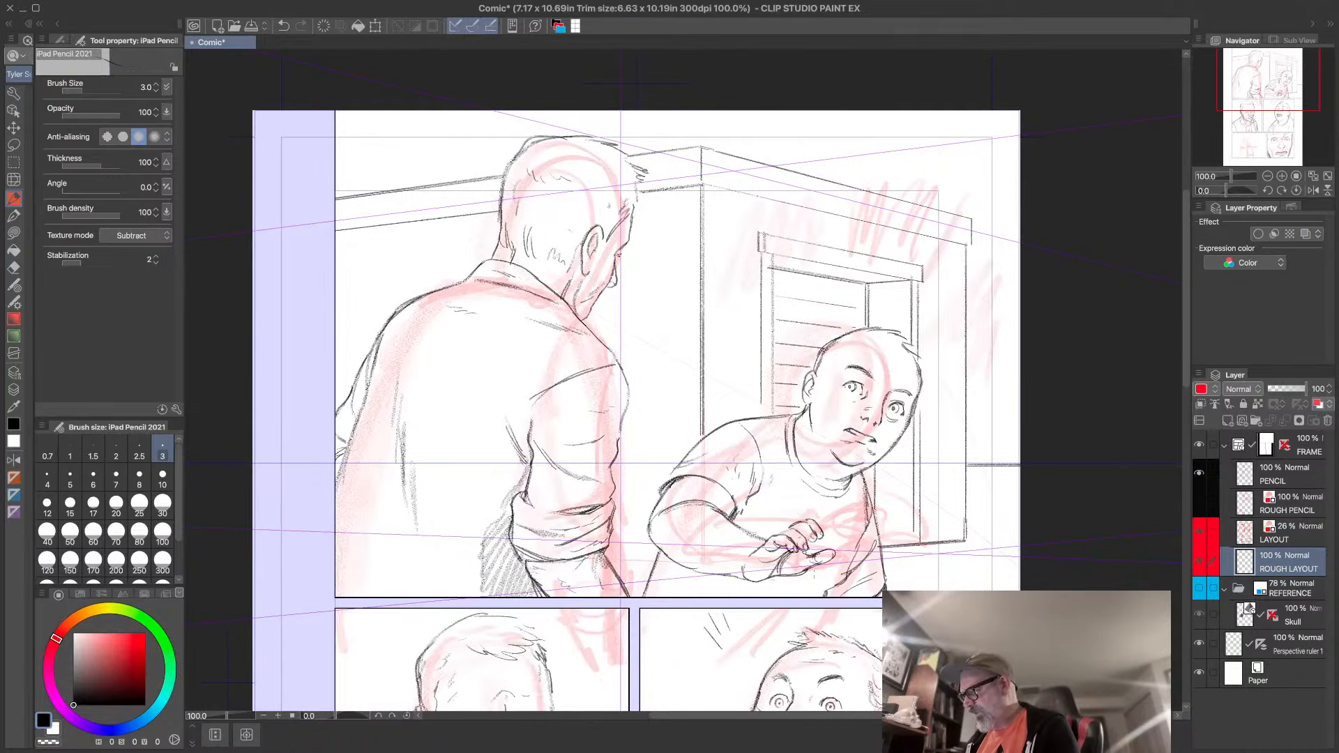
{"action": "mouse_move", "coordinate": [648, 562]}
{"action": "left_mouse_down"}
{"action": "mouse_move", "coordinate": [609, 561]}
{"action": "mouse_move", "coordinate": [656, 561]}
{"action": "left_mouse_up"}
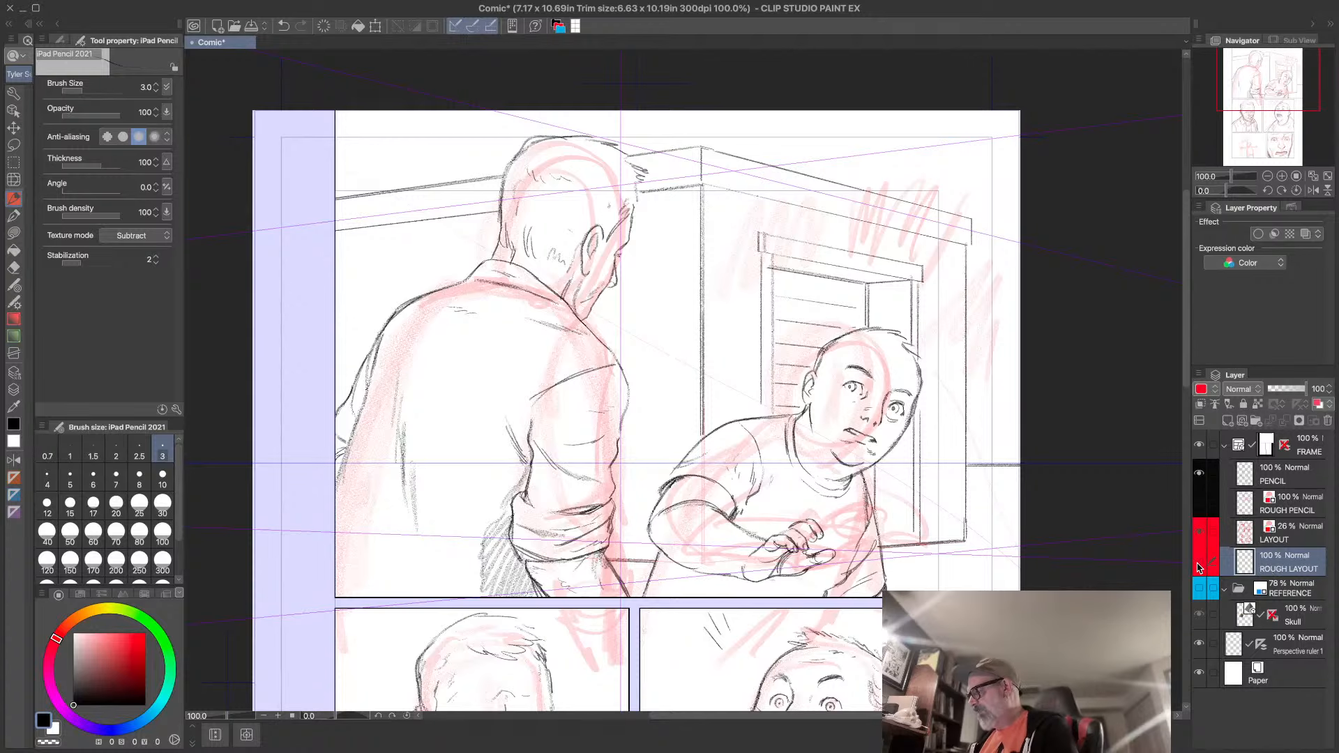
- Toggle the ROUGH LAYOUT layer's visibility to check the background lines, and merge that layer into PENCIL
{"action": "left_click", "coordinate": [1198, 566]}
{"action": "left_click", "coordinate": [1198, 567]}
{"action": "left_click", "coordinate": [1200, 566]}
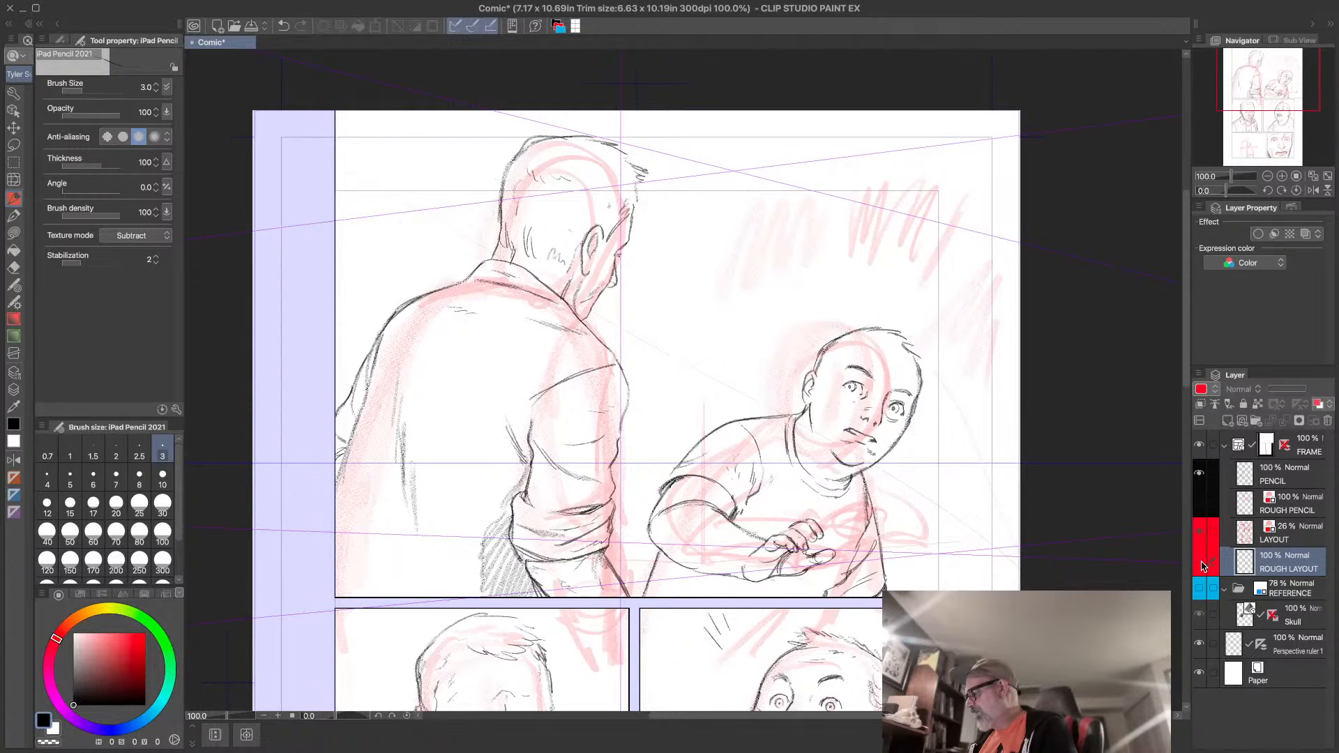
{"action": "left_click", "coordinate": [1200, 566]}
{"action": "left_click_drag", "start_coordinate": [1282, 569], "coordinate": [1298, 465]}
{"action": "left_click", "coordinate": [1284, 422]}
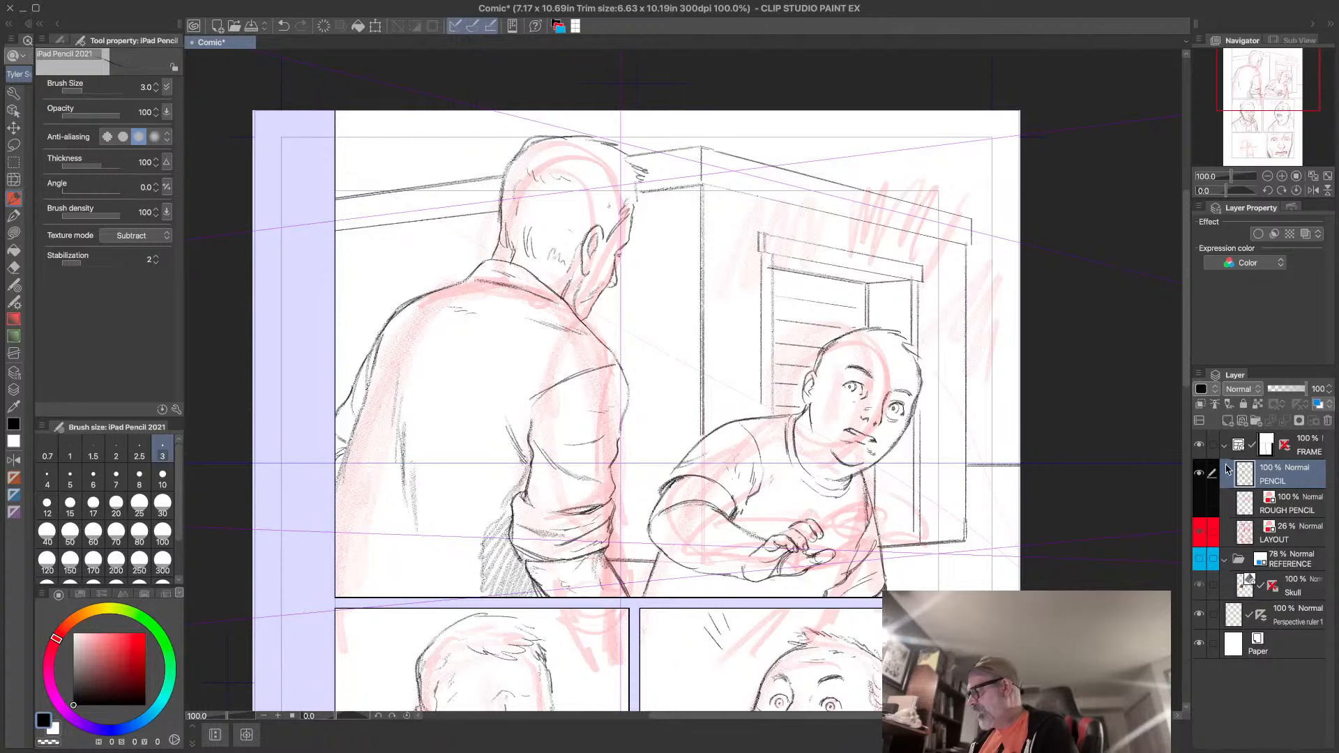
- Duplicate the LAYOUT layer and clear everything drawn on the copy
{"action": "left_click", "coordinate": [1198, 474]}
{"action": "left_click", "coordinate": [1198, 473]}
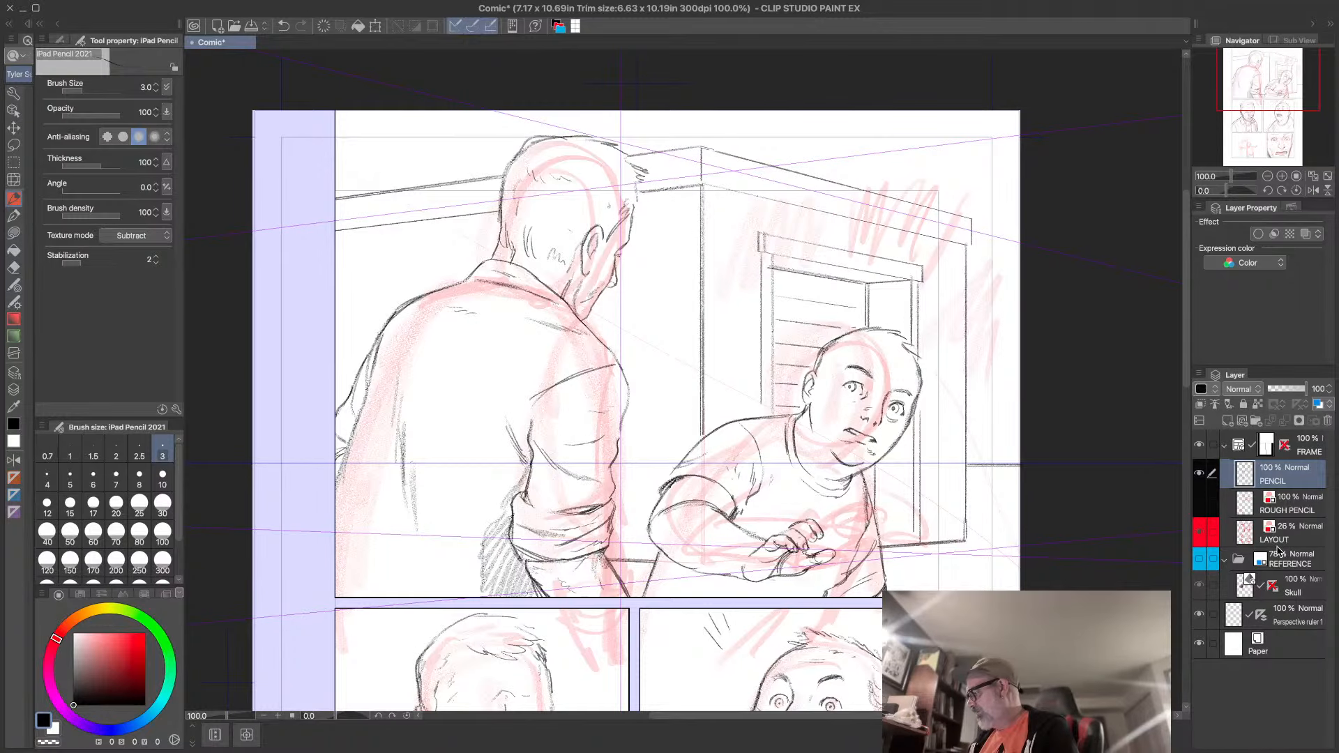
{"action": "left_click", "coordinate": [1299, 541]}
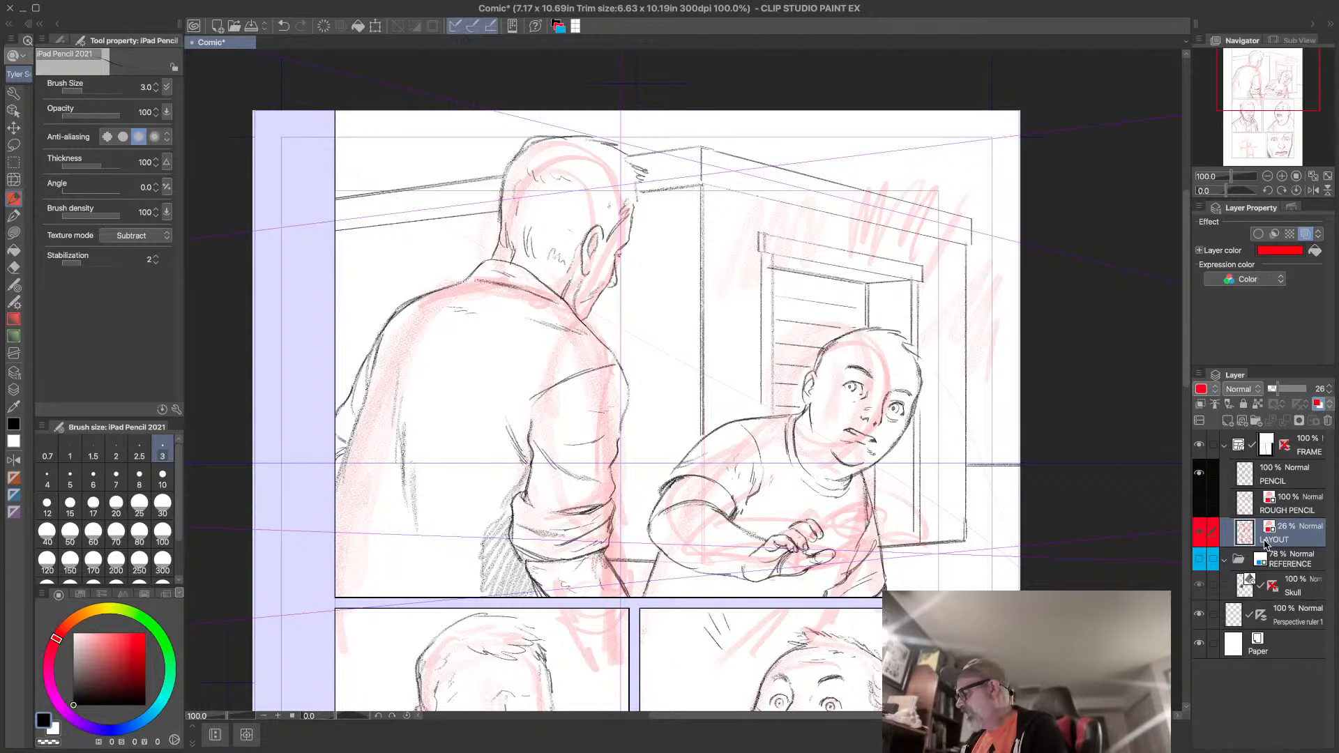
{"action": "right_click", "coordinate": [1287, 534]}
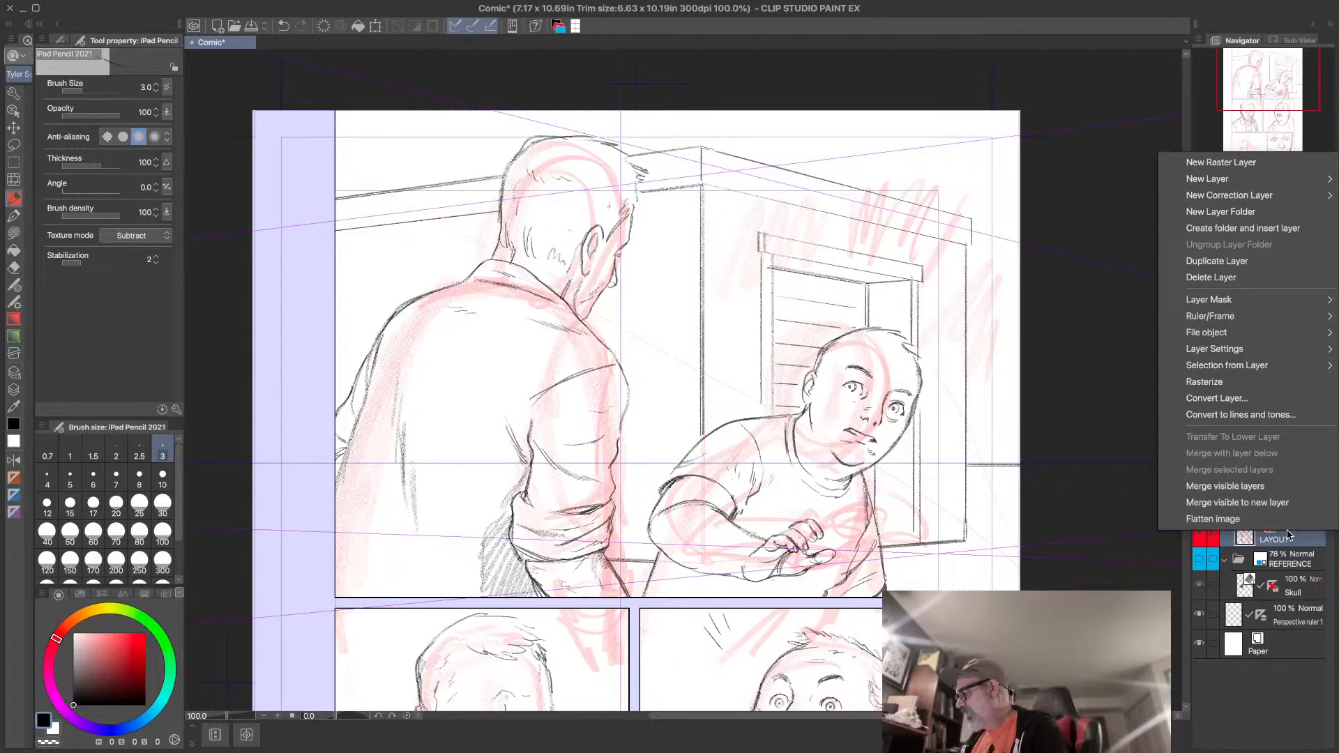
{"action": "left_click", "coordinate": [1247, 265]}
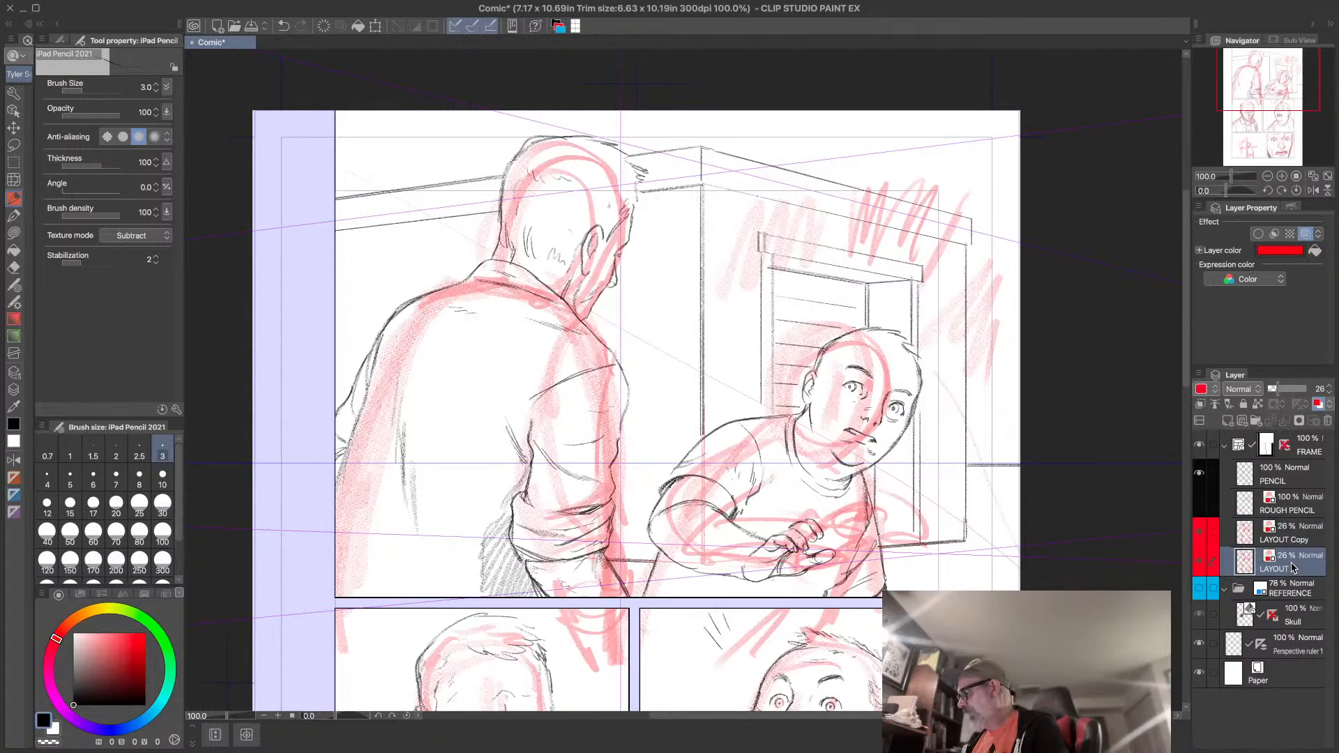
{"action": "left_click", "coordinate": [323, 26]}
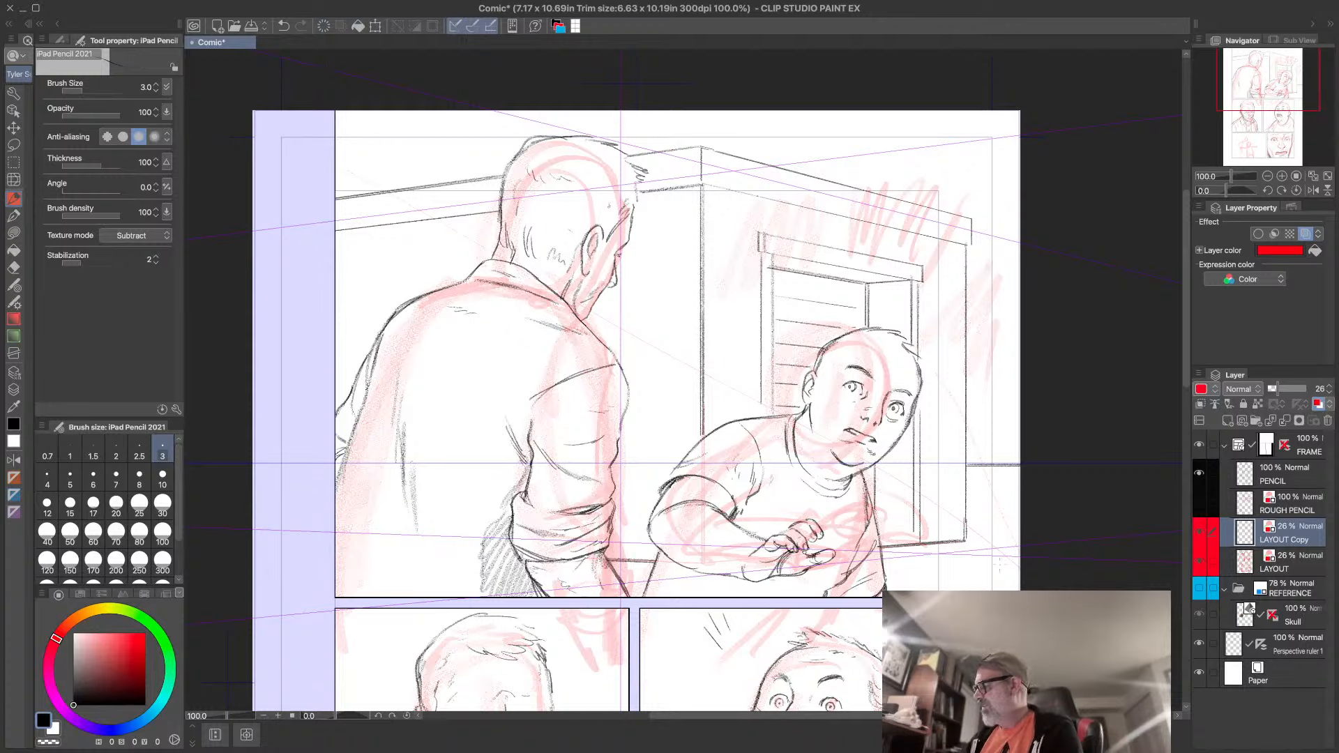
- Move the emptied layout copy below the LAYOUT layer and rename it ROUGH LAYOUT
{"action": "left_click_drag", "start_coordinate": [1311, 538], "coordinate": [1297, 570]}
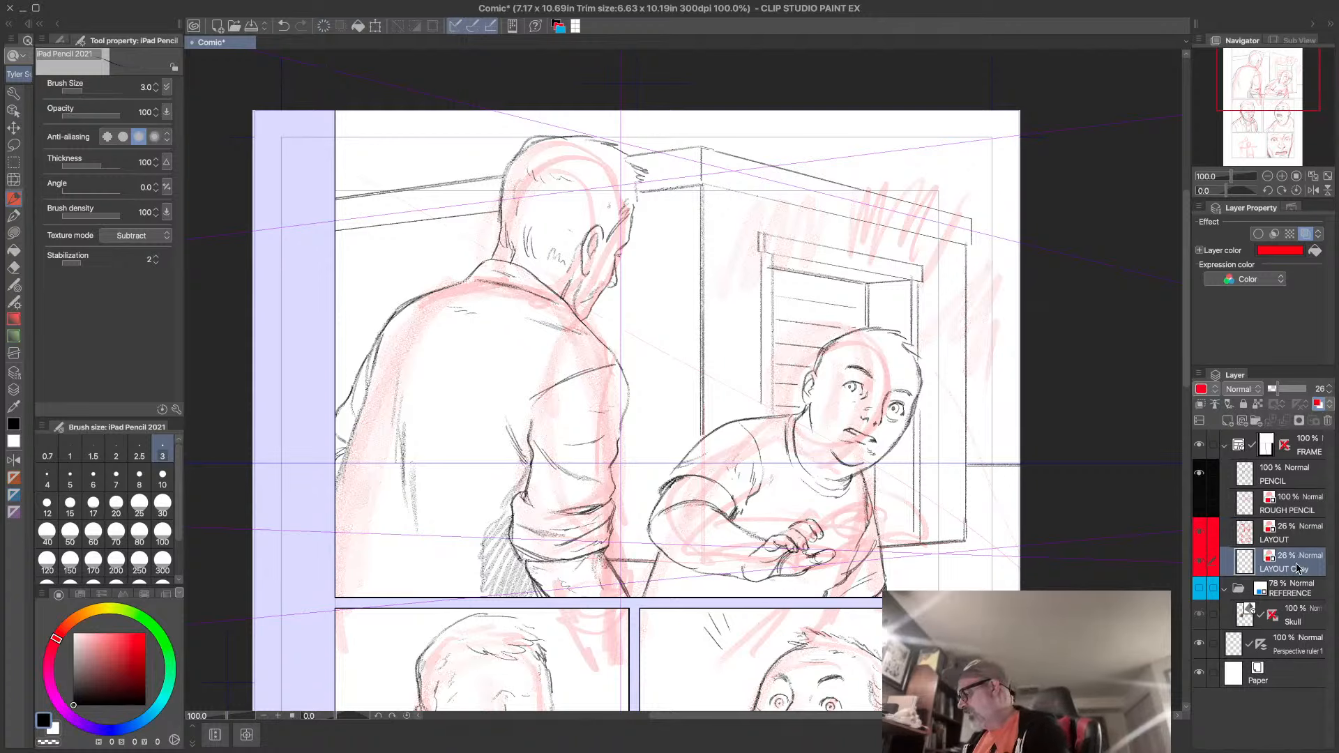
{"action": "double_click", "coordinate": [1297, 568]}
{"action": "type", "text": "R"}
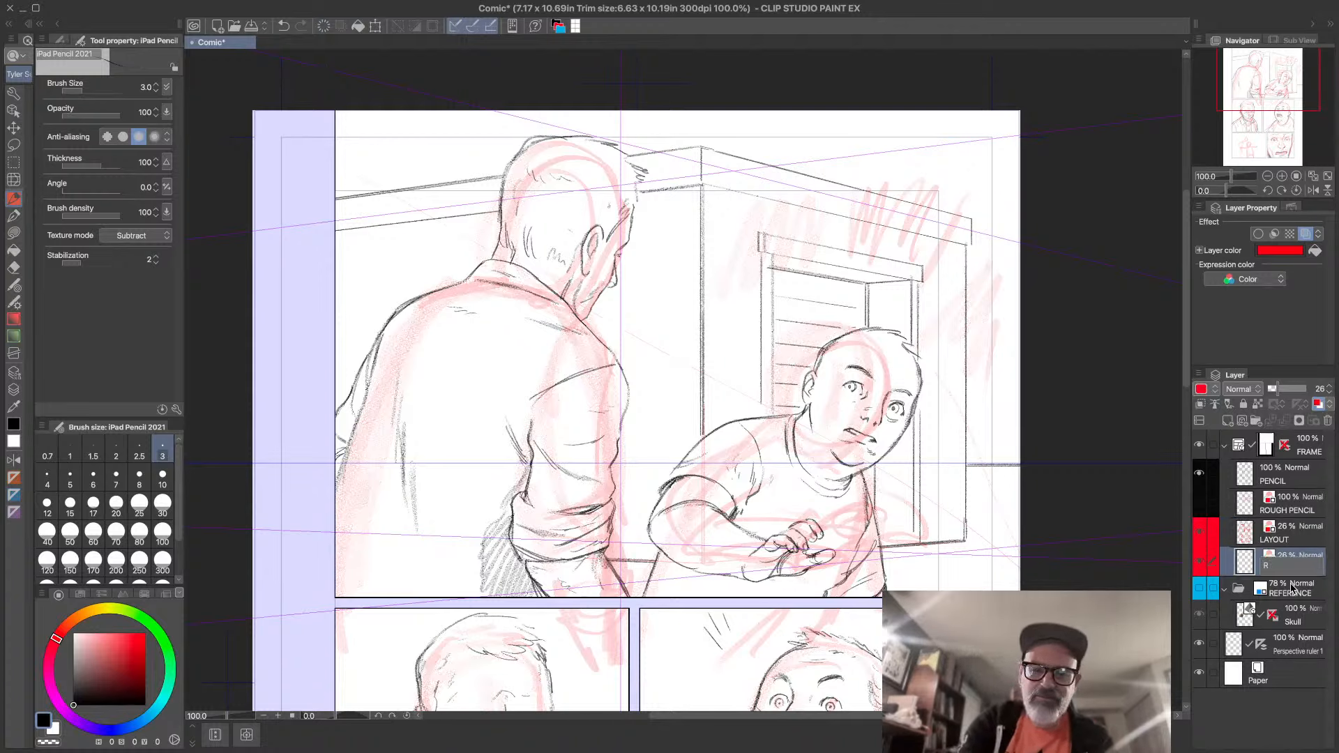
{"action": "type", "text": "OUGH LAYO"}
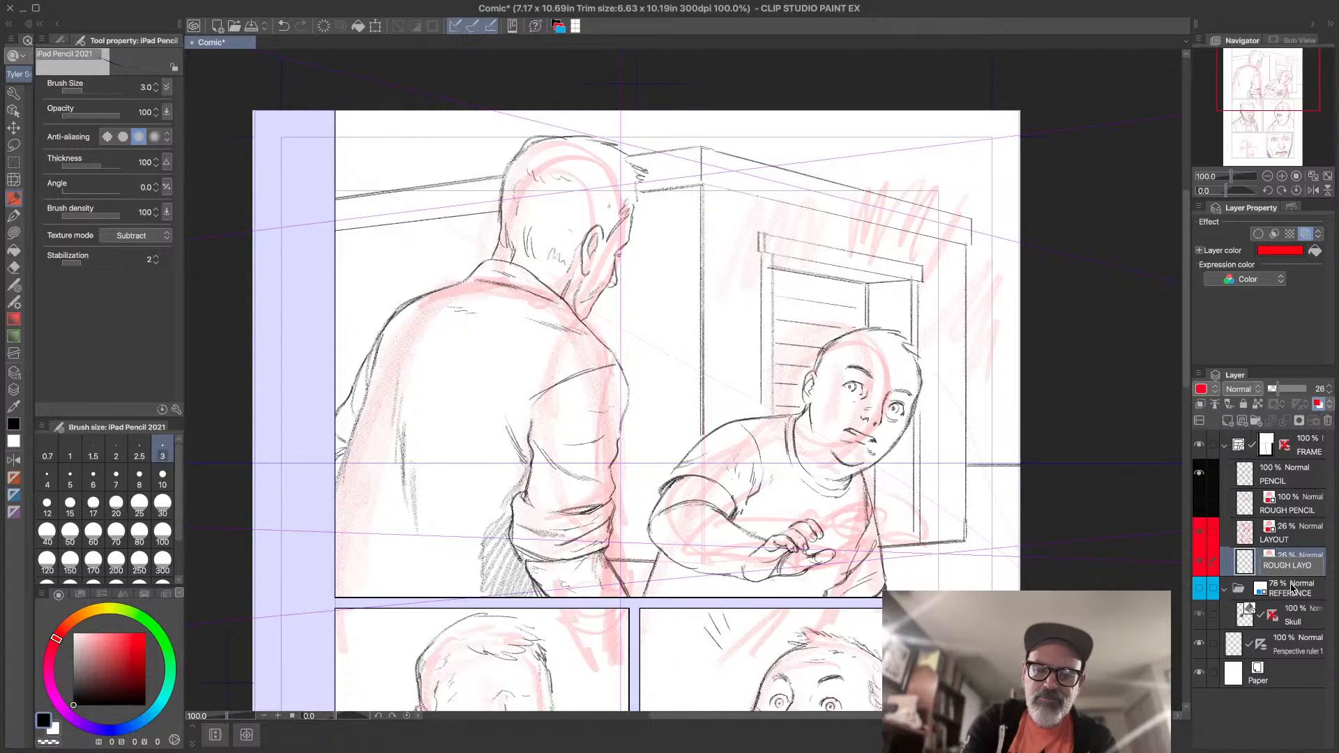
{"action": "type", "text": "UT"}
{"action": "key", "text": "Return"}
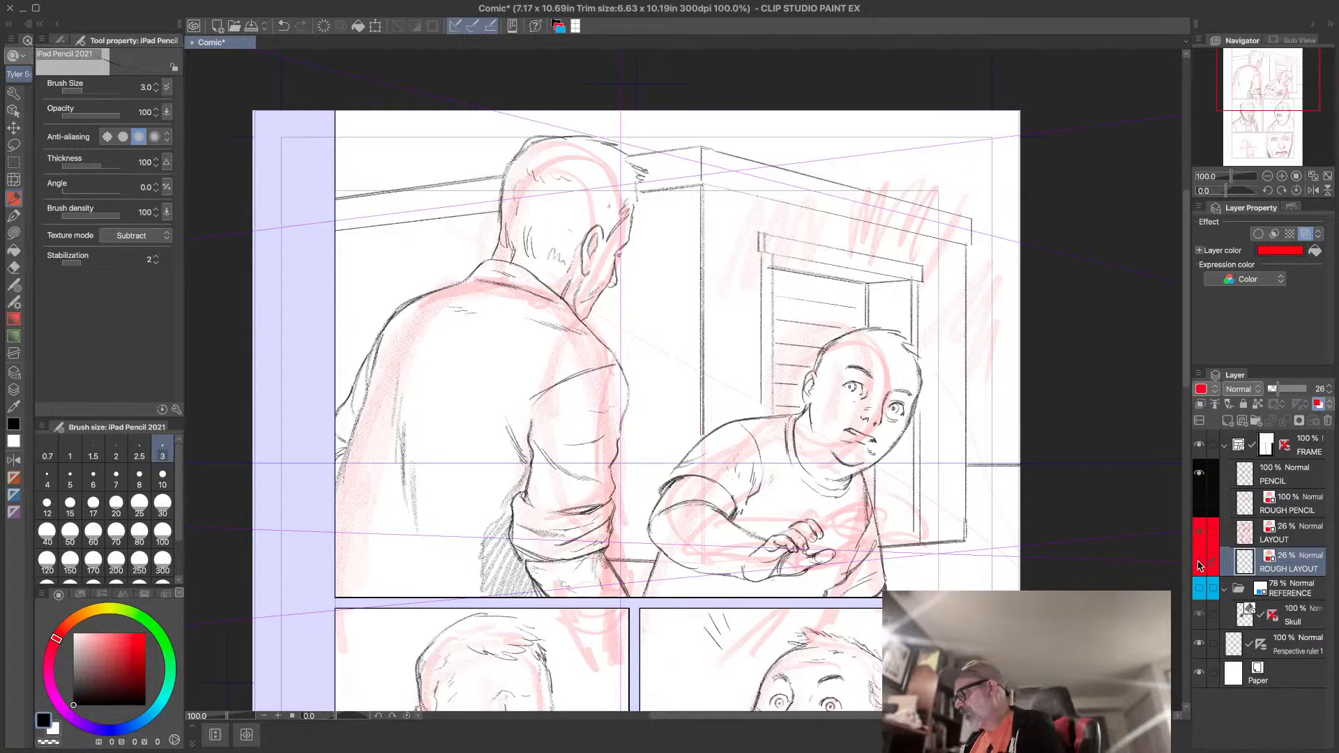
- Hide the LAYOUT and perspective ruler layers and make PENCIL the active layer for freehand drawing
{"action": "left_click", "coordinate": [1200, 535]}
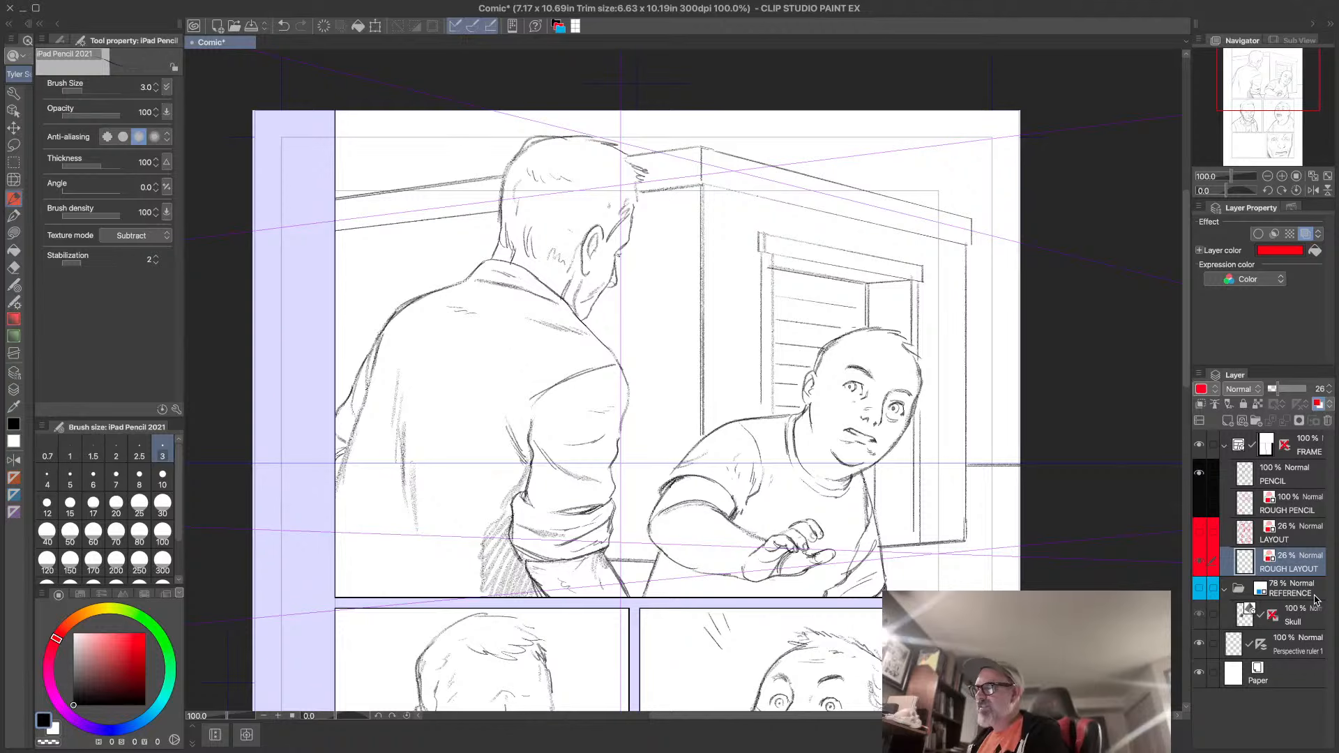
{"action": "left_click", "coordinate": [1286, 481]}
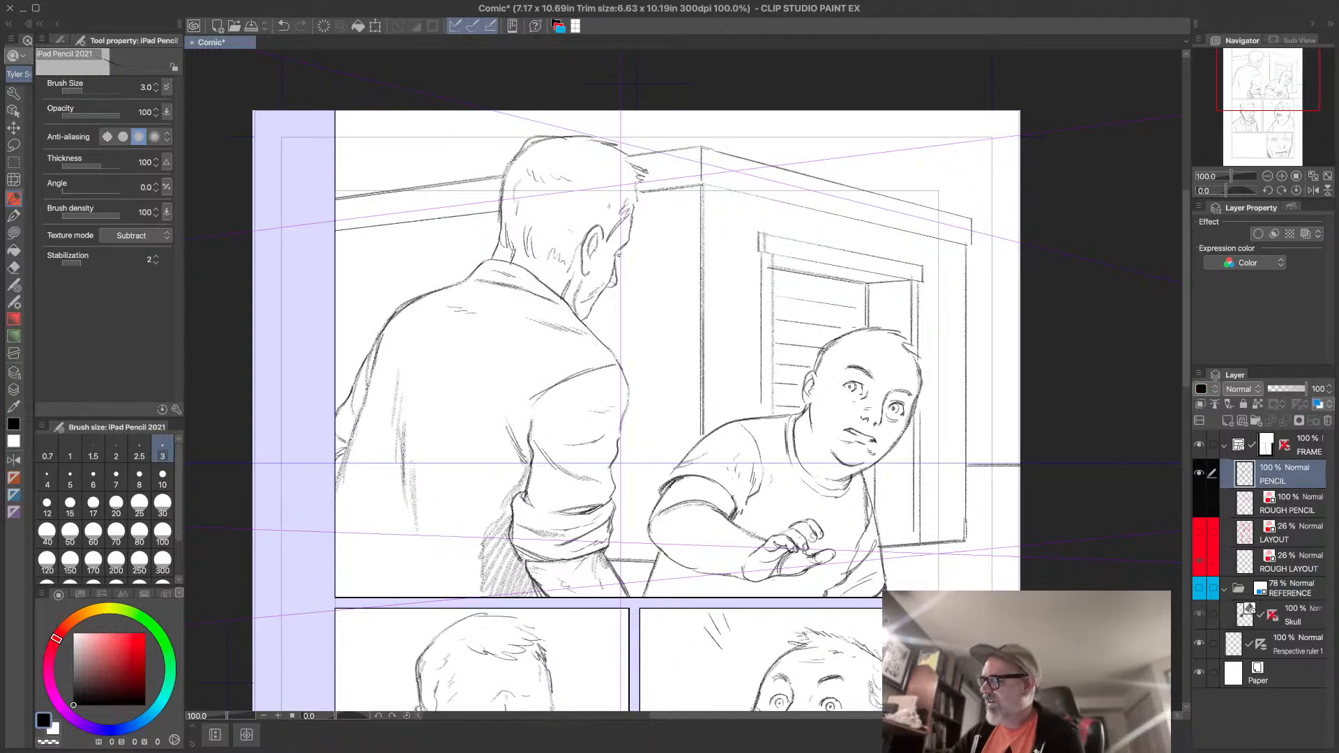
{"action": "left_click_drag", "start_coordinate": [602, 338], "coordinate": [623, 341]}
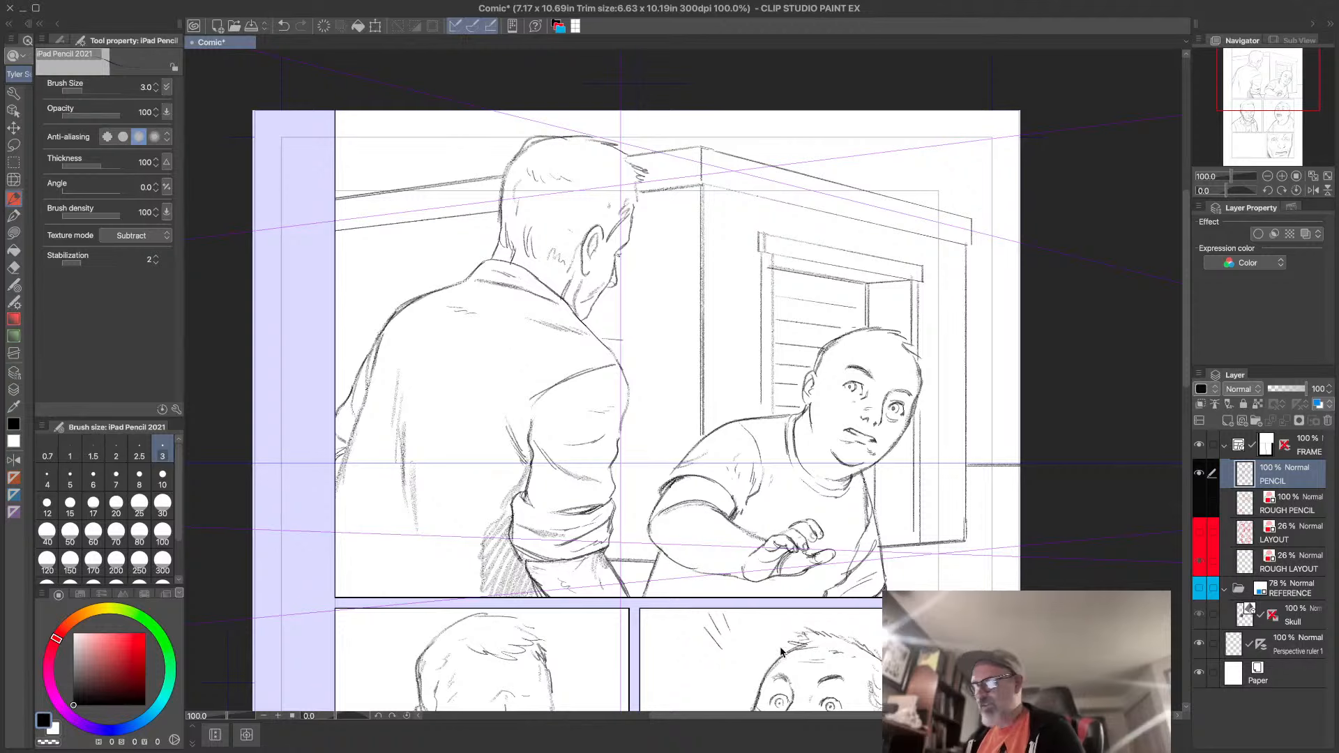
{"action": "key", "text": "ctrl+z"}
{"action": "left_click", "coordinate": [1199, 642]}
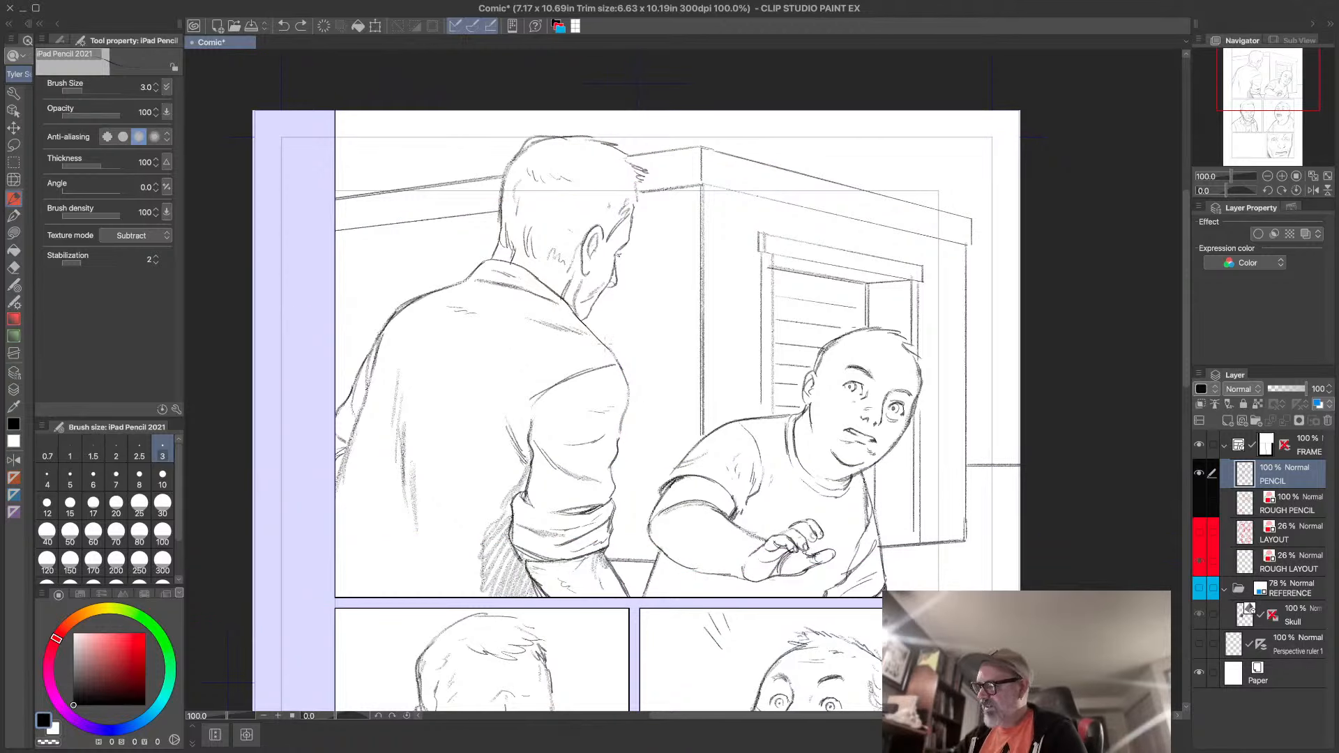
- Reinforce the standing man's shoulder and upper sleeve outline with darker pencil strokes in the top panel
{"action": "mouse_move", "coordinate": [604, 343]}
{"action": "left_mouse_down"}
{"action": "mouse_move", "coordinate": [629, 388]}
{"action": "mouse_move", "coordinate": [616, 446]}
{"action": "left_mouse_up"}
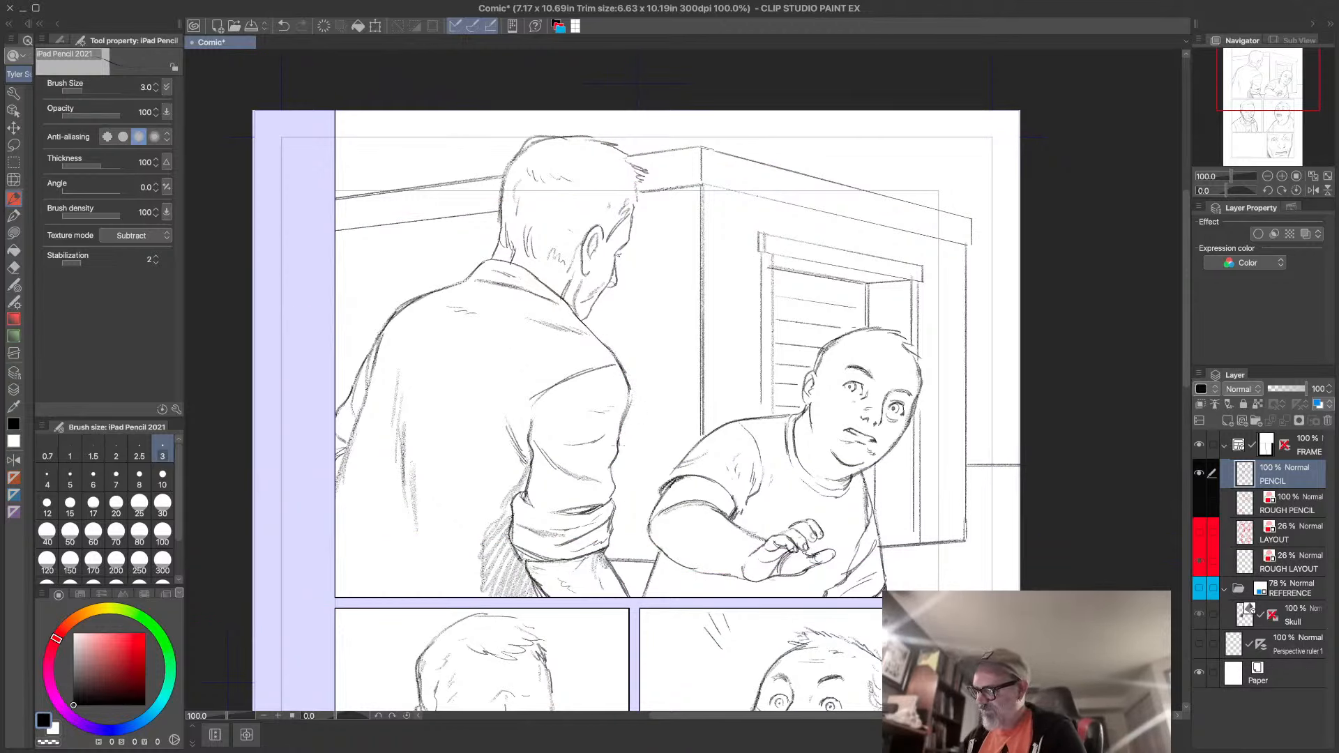
{"action": "mouse_move", "coordinate": [626, 389]}
{"action": "left_mouse_down"}
{"action": "mouse_move", "coordinate": [637, 417]}
{"action": "mouse_move", "coordinate": [632, 399]}
{"action": "left_mouse_up"}
{"action": "mouse_move", "coordinate": [589, 329]}
{"action": "left_mouse_down"}
{"action": "mouse_move", "coordinate": [617, 361]}
{"action": "mouse_move", "coordinate": [607, 352]}
{"action": "left_mouse_up"}
{"action": "left_click_drag", "start_coordinate": [571, 313], "coordinate": [583, 331]}
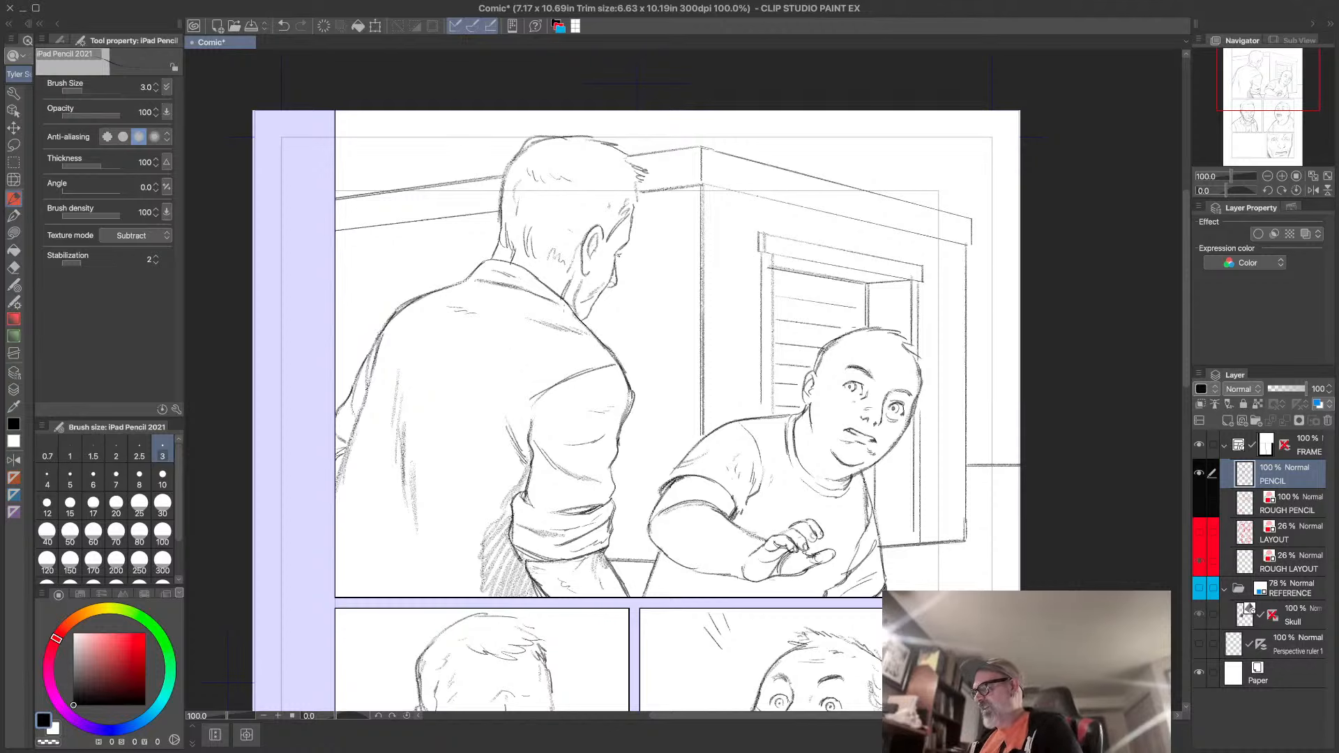
- Fill the gap between the two figures in the top panel with diagonal pencil hatching down to the panel border
{"action": "mouse_move", "coordinate": [628, 456]}
{"action": "left_mouse_down"}
{"action": "mouse_move", "coordinate": [612, 476]}
{"action": "mouse_move", "coordinate": [631, 474]}
{"action": "mouse_move", "coordinate": [609, 495]}
{"action": "mouse_move", "coordinate": [606, 557]}
{"action": "left_mouse_up"}
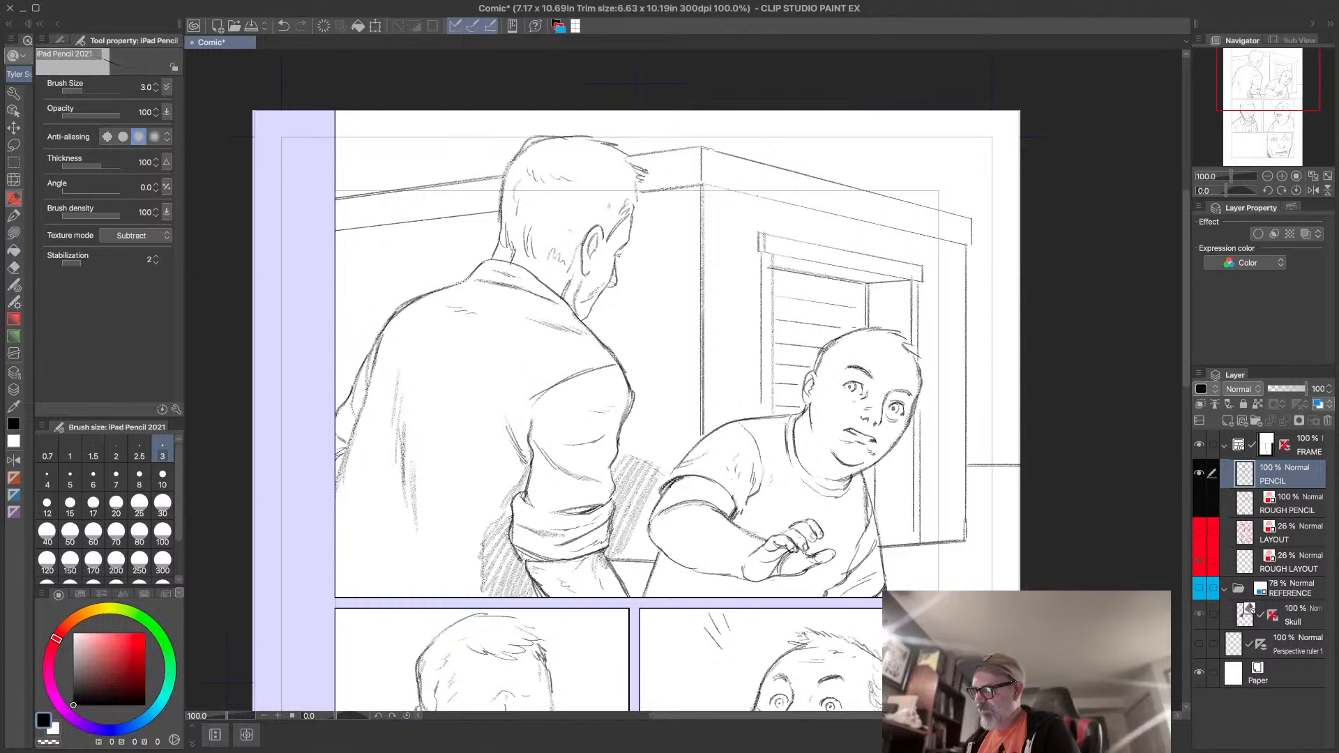
{"action": "mouse_move", "coordinate": [659, 488]}
{"action": "left_mouse_down"}
{"action": "mouse_move", "coordinate": [630, 558]}
{"action": "mouse_move", "coordinate": [639, 576]}
{"action": "mouse_move", "coordinate": [613, 586]}
{"action": "left_mouse_up"}
{"action": "left_click_drag", "start_coordinate": [655, 536], "coordinate": [628, 594]}
{"action": "left_click_drag", "start_coordinate": [659, 543], "coordinate": [640, 598]}
{"action": "left_click_drag", "start_coordinate": [652, 582], "coordinate": [647, 596]}
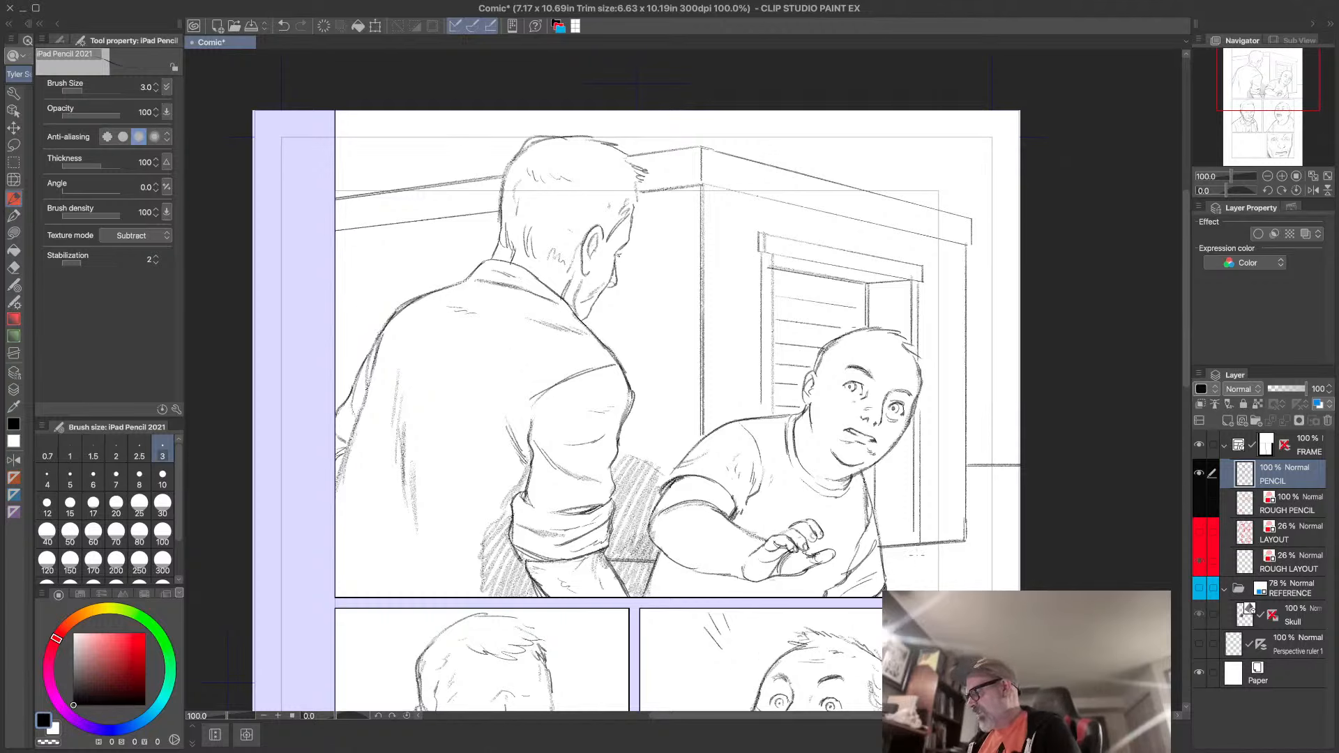
- Sketch a tuft of grass at the base of the building's far corner in the top panel
{"action": "mouse_move", "coordinate": [979, 491]}
{"action": "left_mouse_down"}
{"action": "mouse_move", "coordinate": [969, 530]}
{"action": "mouse_move", "coordinate": [966, 514]}
{"action": "left_mouse_up"}
{"action": "mouse_move", "coordinate": [985, 523]}
{"action": "left_mouse_down"}
{"action": "mouse_move", "coordinate": [975, 540]}
{"action": "mouse_move", "coordinate": [981, 527]}
{"action": "left_mouse_up"}
{"action": "left_click_drag", "start_coordinate": [1001, 519], "coordinate": [967, 542]}
{"action": "left_click_drag", "start_coordinate": [992, 478], "coordinate": [983, 494]}
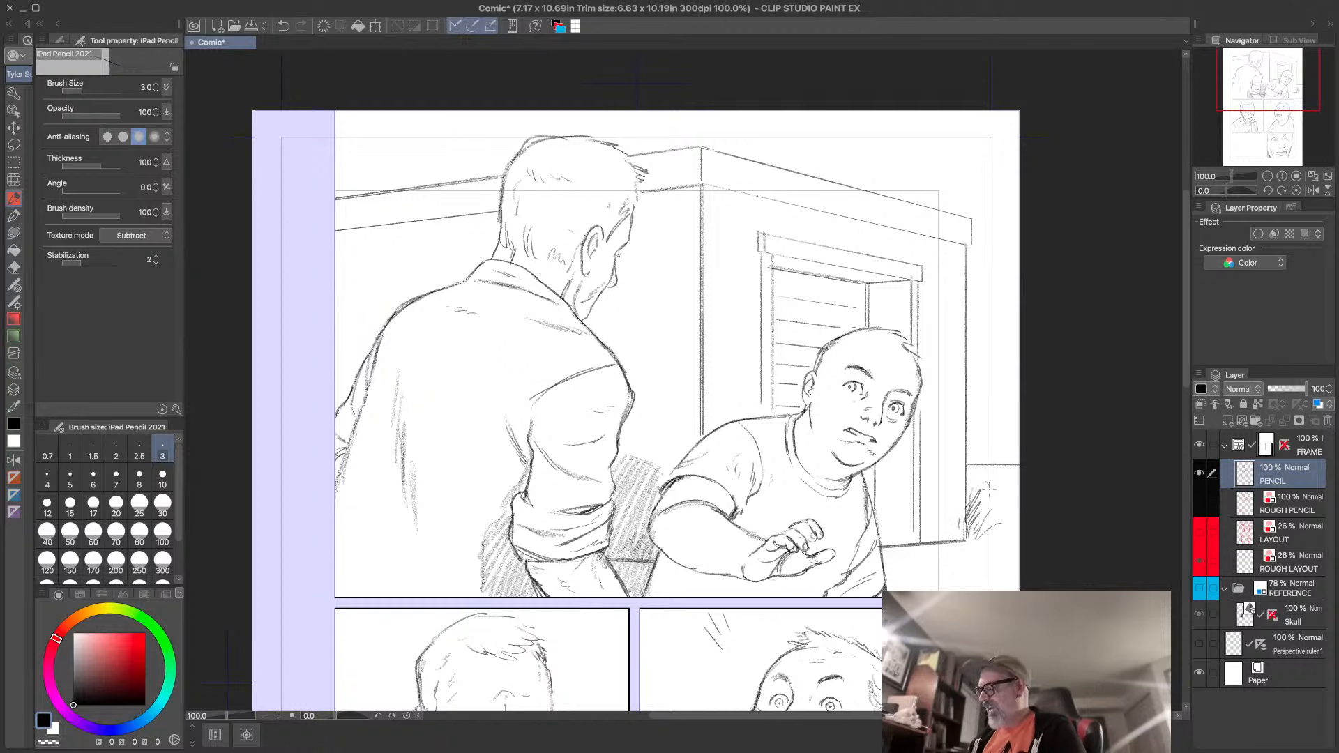
{"action": "scroll", "coordinate": [965, 596], "scroll_direction": "up", "scroll_amount": 5}
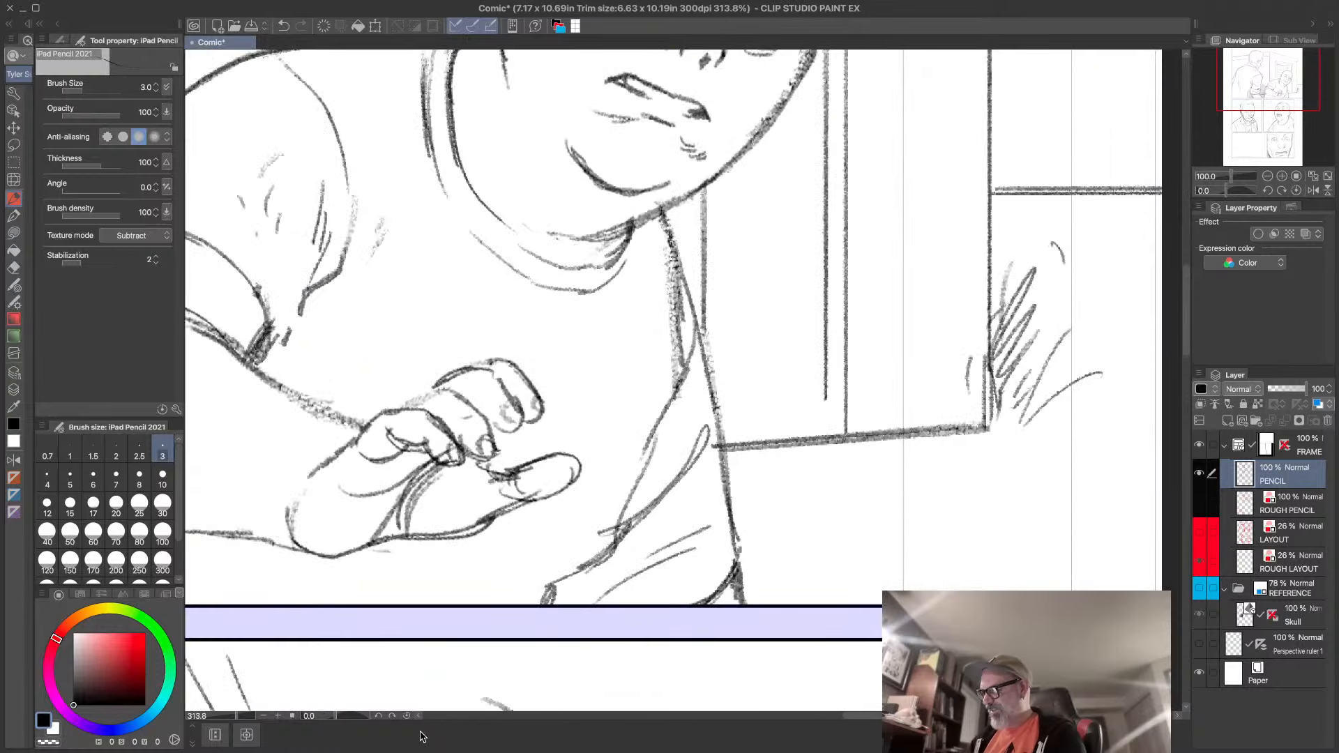
- View the whole page and toggle the LAYOUT and ROUGH PENCIL layers to compare them with the finished pencils
{"action": "key", "text": "super+0"}
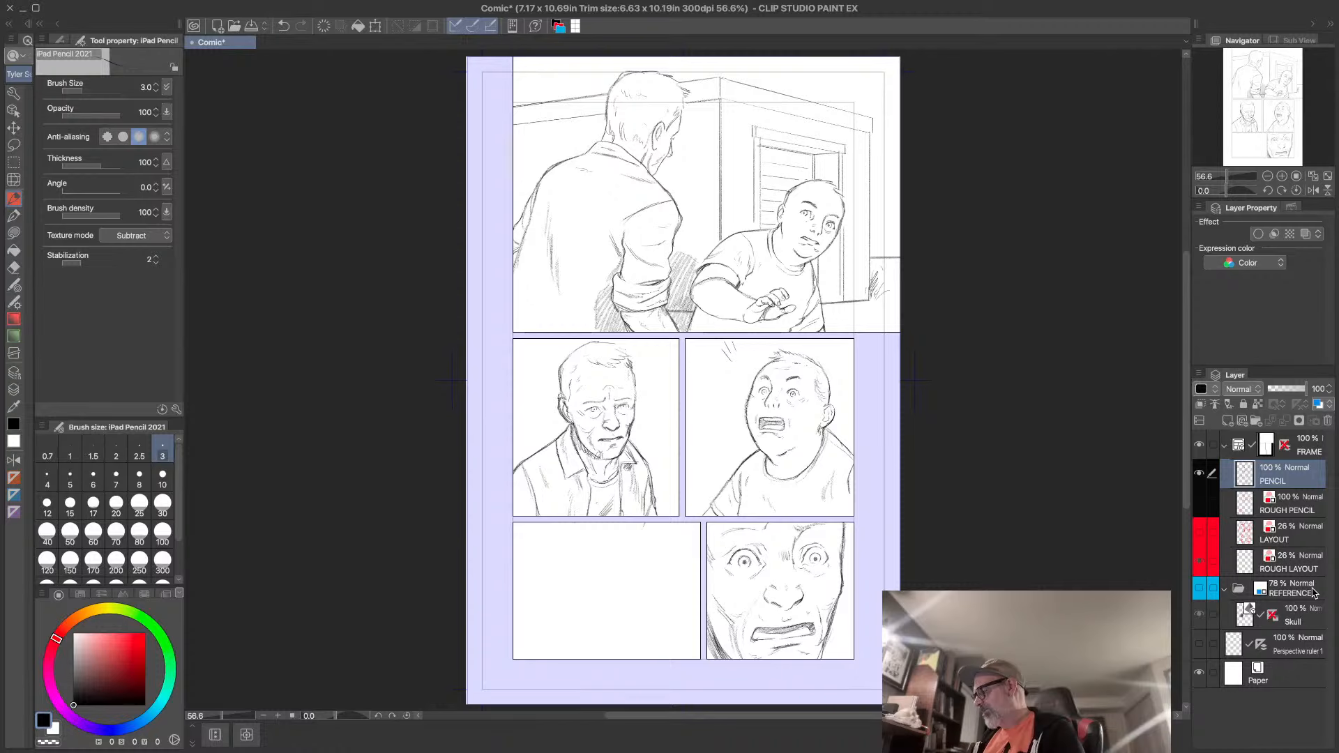
{"action": "left_click", "coordinate": [1199, 533]}
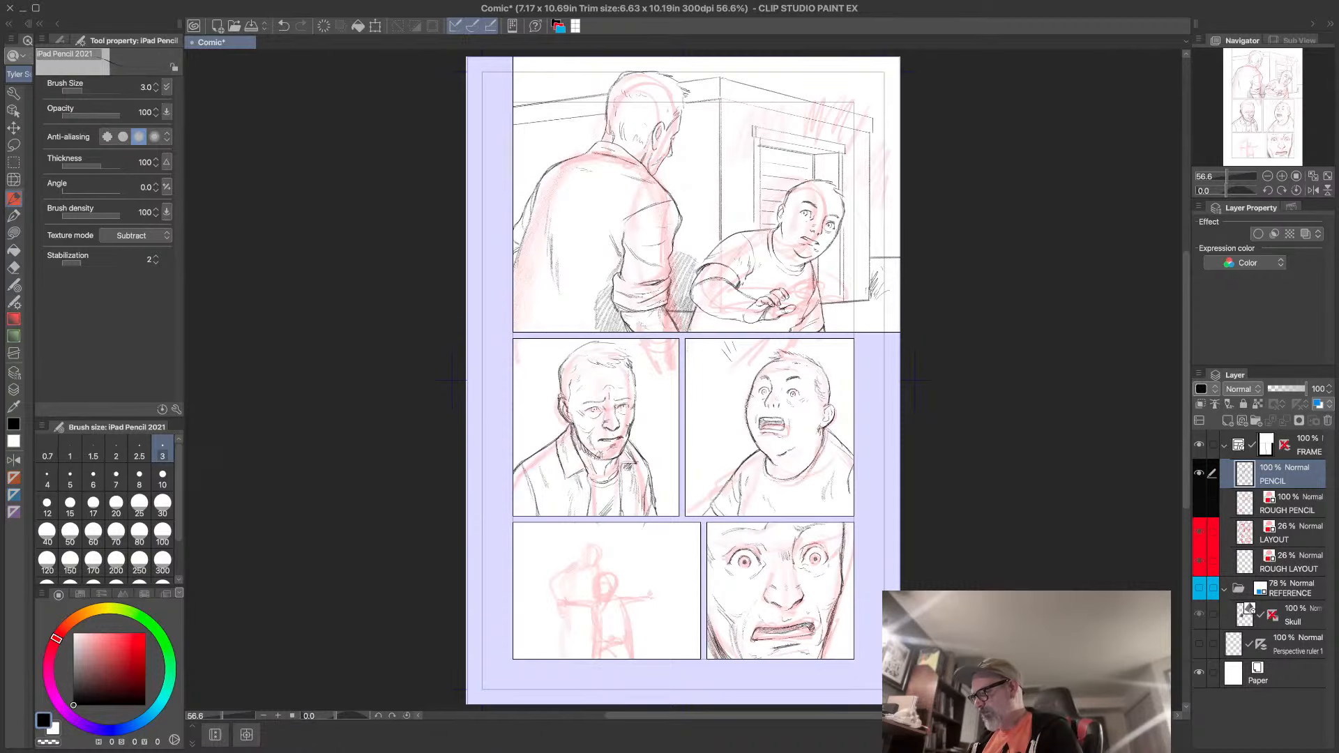
{"action": "left_click", "coordinate": [1198, 503]}
{"action": "left_click", "coordinate": [1199, 532]}
{"action": "left_click", "coordinate": [1198, 561]}
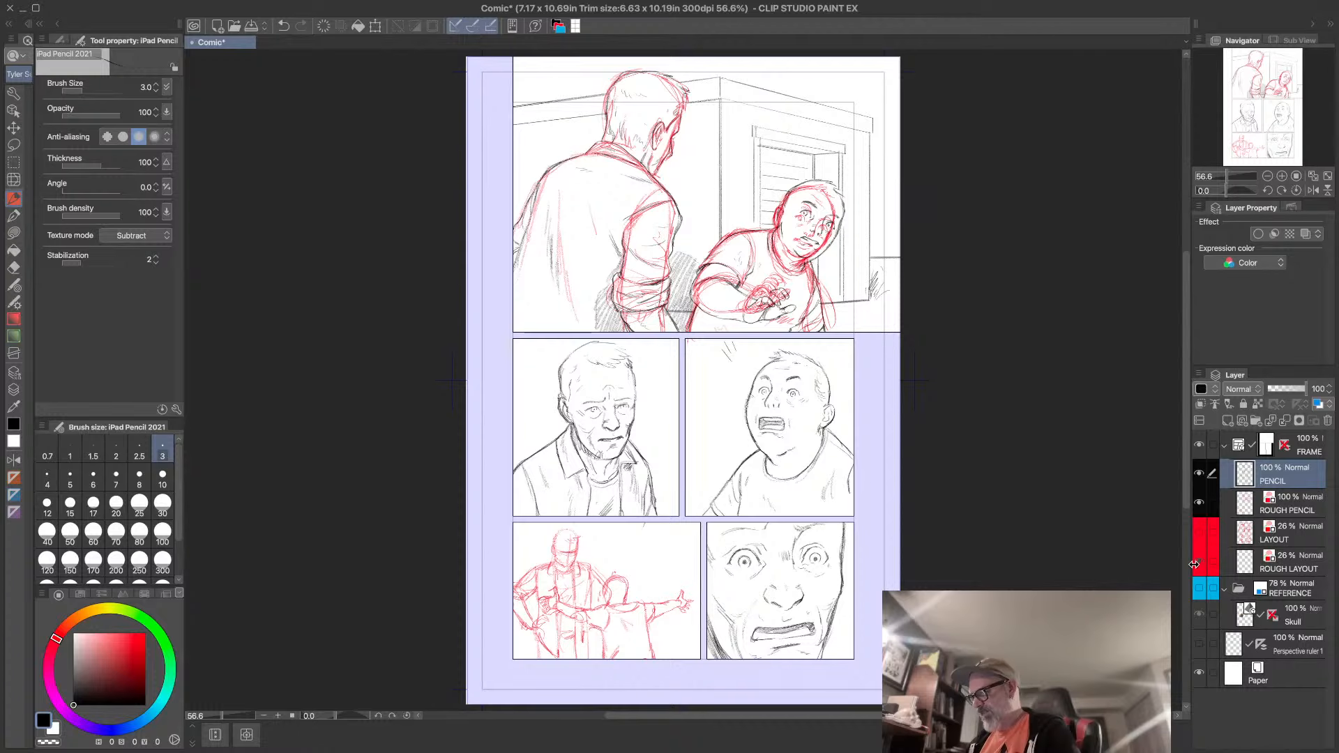
{"action": "left_click", "coordinate": [1199, 502]}
{"action": "left_click", "coordinate": [1199, 504]}
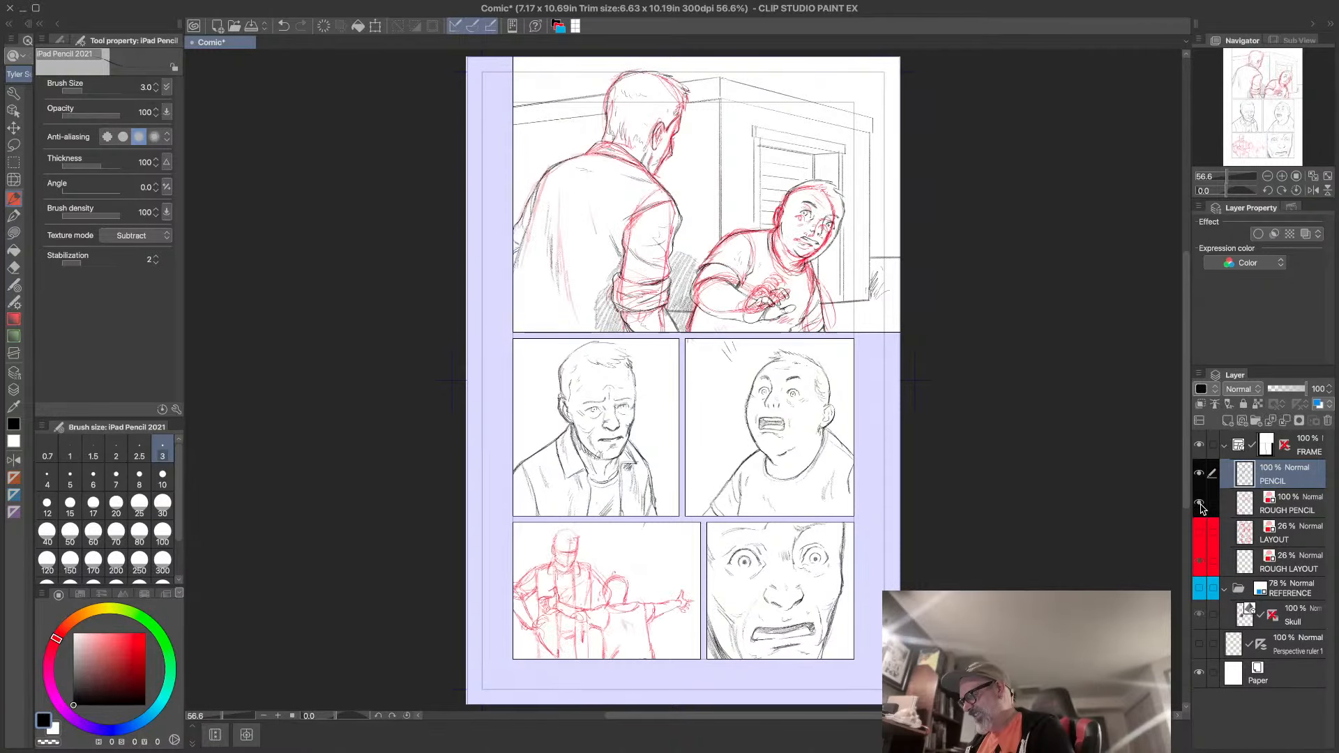
{"action": "left_click", "coordinate": [1199, 504]}
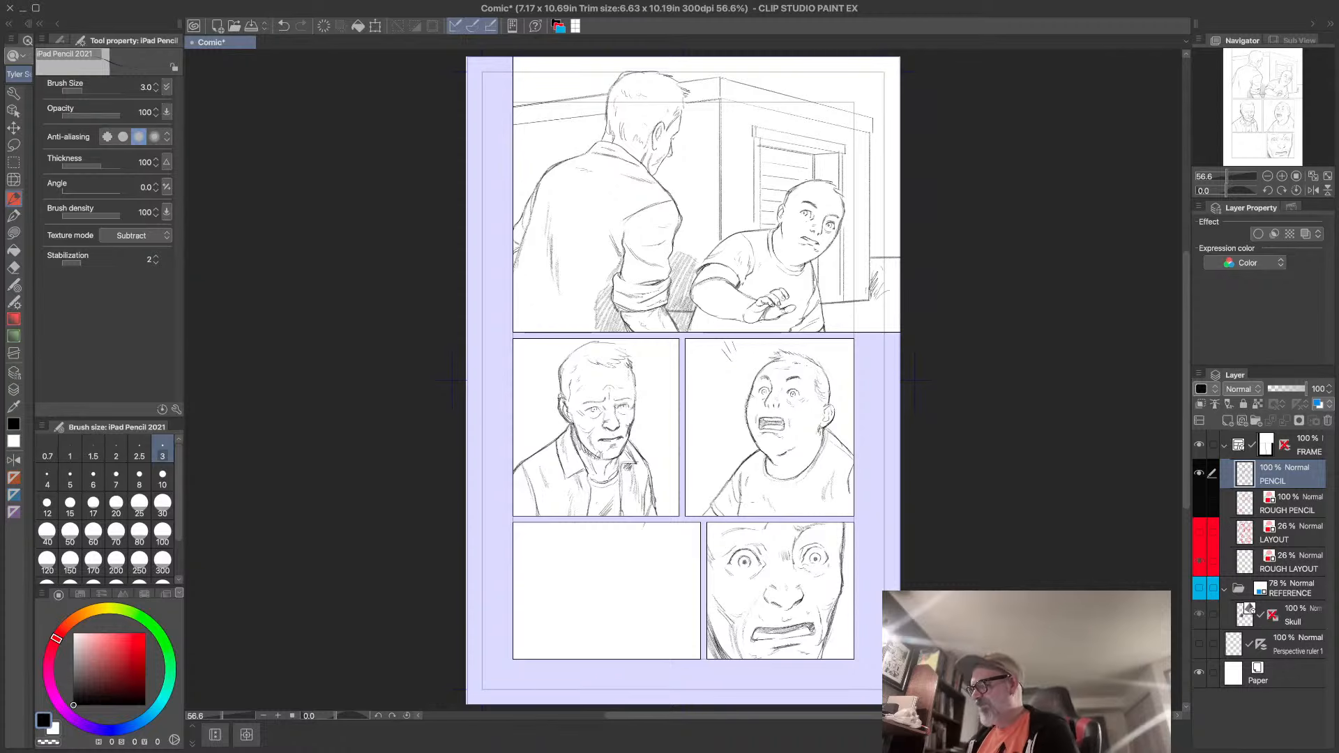
- Darken the seated man's chin and jawline in the top panel with heavier pencil strokes
{"action": "scroll", "coordinate": [820, 428], "scroll_direction": "up", "scroll_amount": 2}
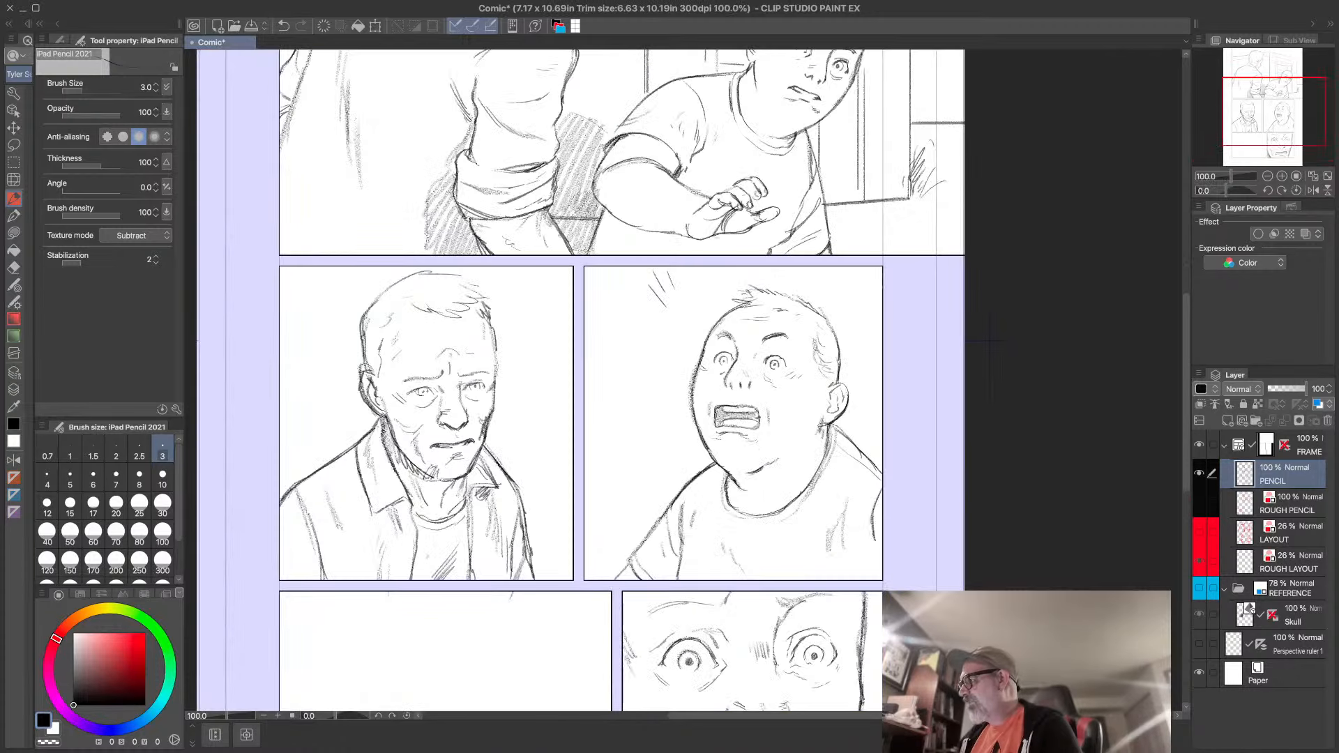
{"action": "left_click_drag", "start_coordinate": [876, 233], "coordinate": [882, 421]}
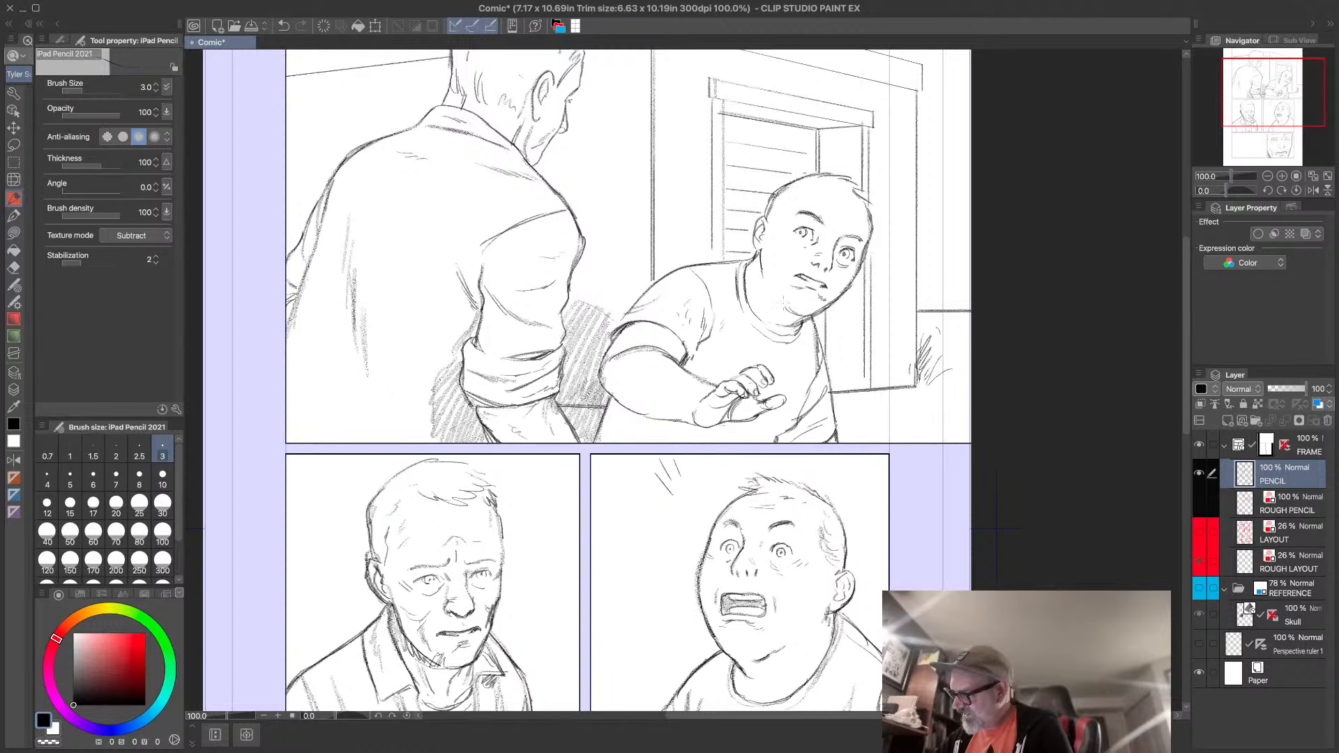
{"action": "left_click_drag", "start_coordinate": [794, 315], "coordinate": [783, 293]}
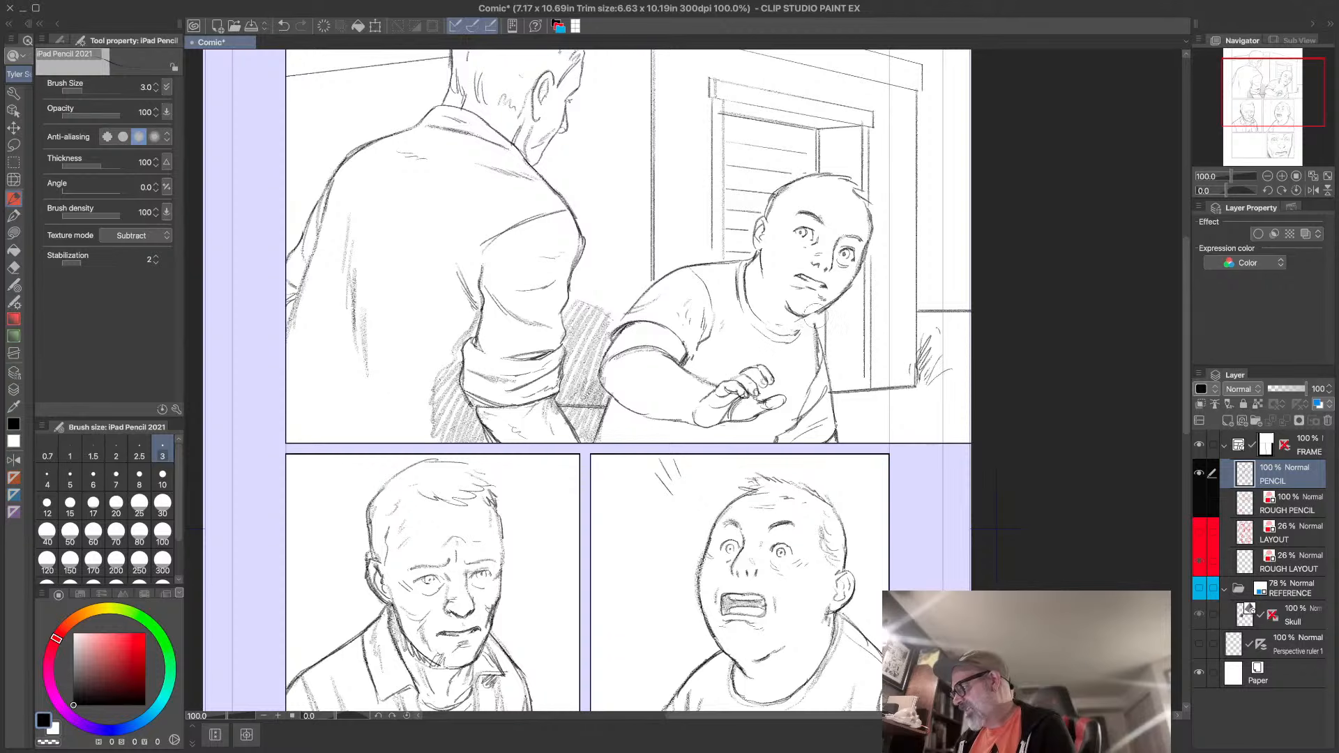
{"action": "mouse_move", "coordinate": [842, 292]}
{"action": "left_mouse_down"}
{"action": "mouse_move", "coordinate": [806, 323]}
{"action": "mouse_move", "coordinate": [852, 288]}
{"action": "mouse_move", "coordinate": [799, 326]}
{"action": "left_mouse_up"}
{"action": "left_click_drag", "start_coordinate": [844, 296], "coordinate": [831, 307]}
{"action": "left_click_drag", "start_coordinate": [851, 285], "coordinate": [799, 326]}
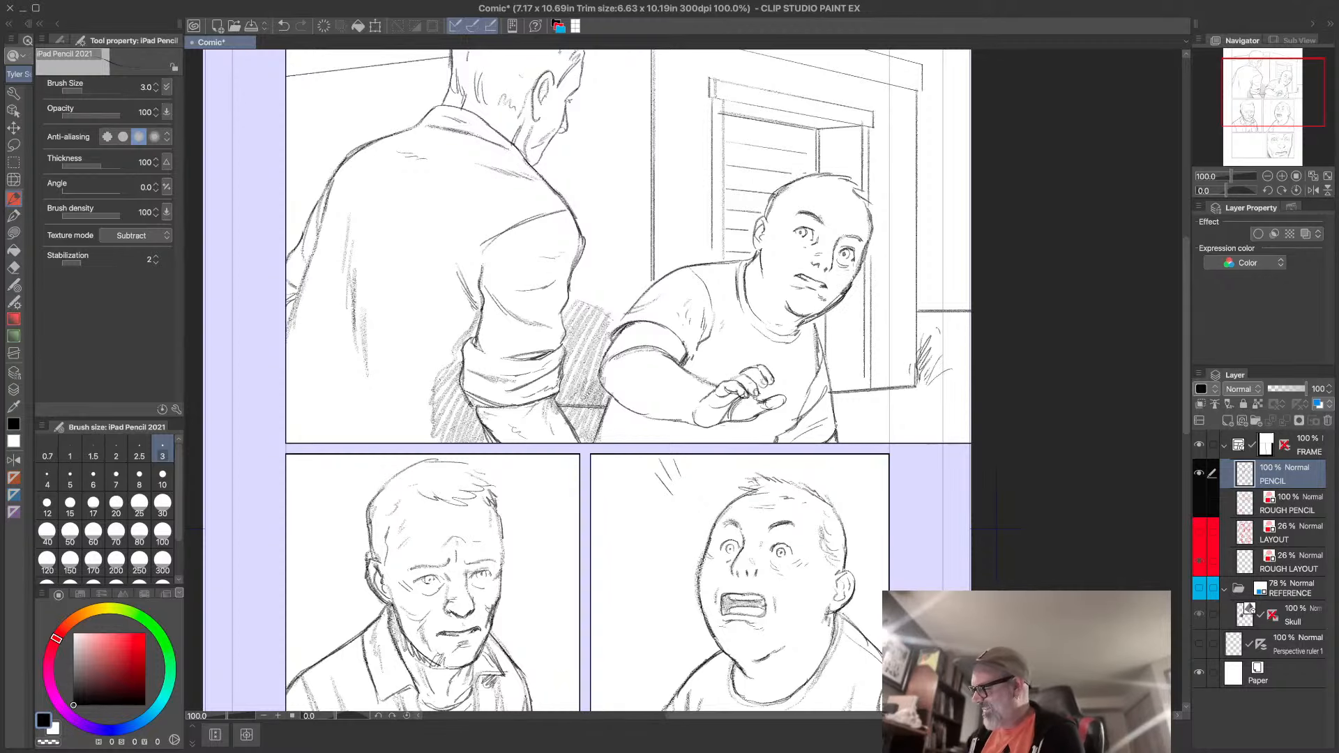
- Examine the pencils across the page's panels up close
{"action": "left_click_drag", "start_coordinate": [825, 562], "coordinate": [948, 354]}
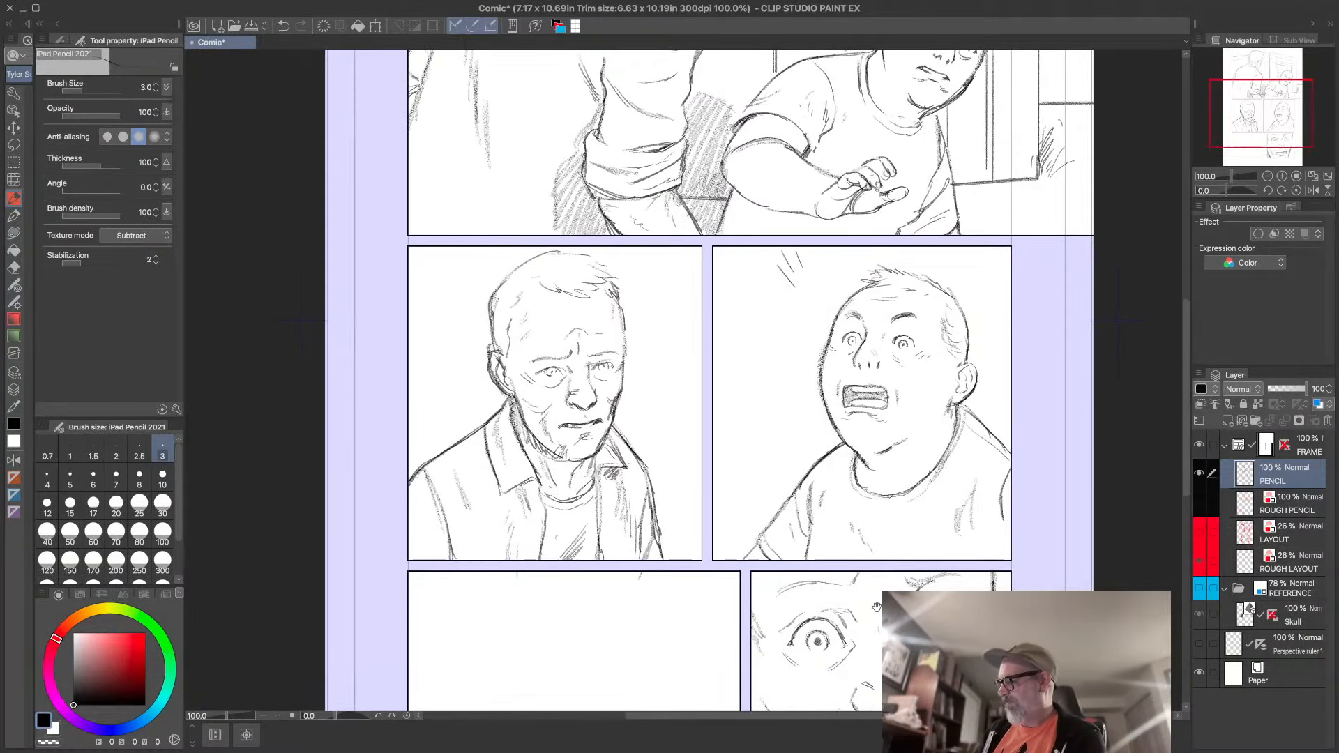
{"action": "left_click_drag", "start_coordinate": [915, 460], "coordinate": [801, 752]}
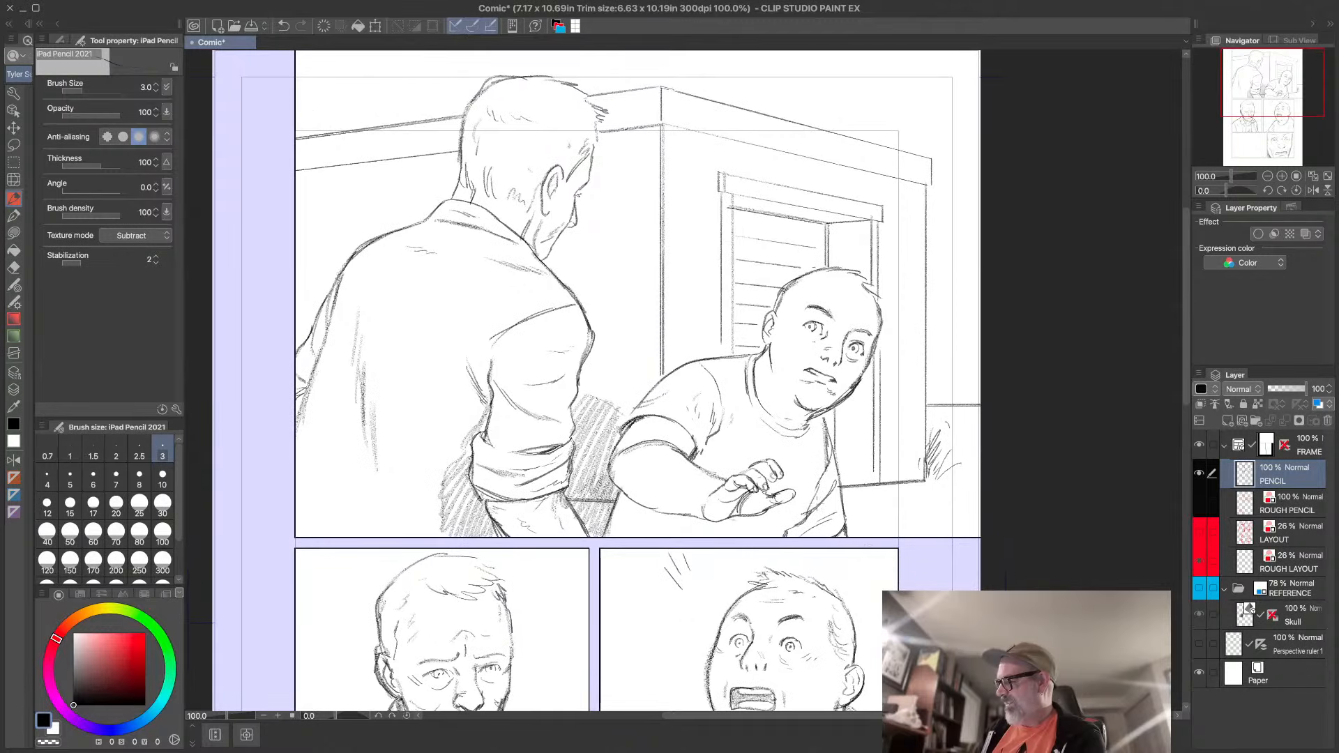
{"action": "left_click_drag", "start_coordinate": [556, 380], "coordinate": [545, 484]}
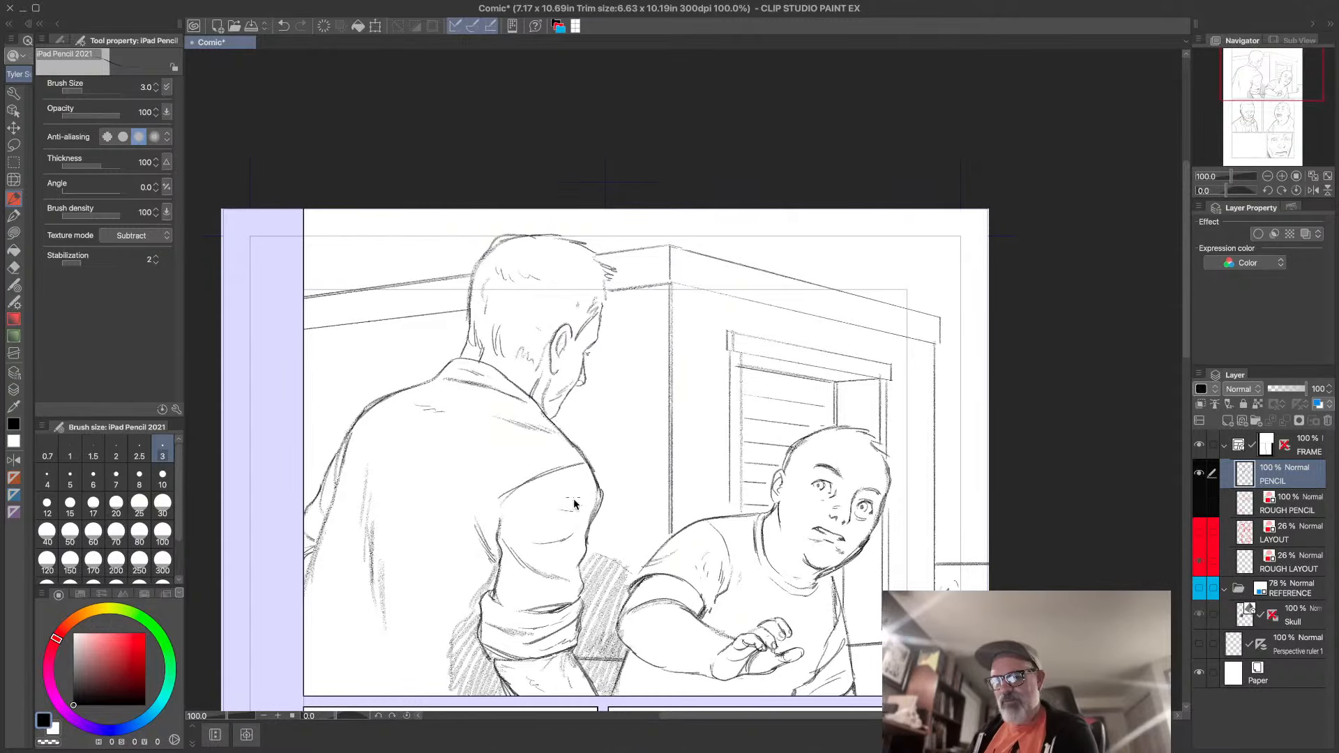
{"action": "scroll", "coordinate": [729, 513], "scroll_direction": "up", "scroll_amount": 1}
{"action": "left_click_drag", "start_coordinate": [729, 512], "coordinate": [900, 174]}
{"action": "left_click_drag", "start_coordinate": [704, 569], "coordinate": [821, 350]}
{"action": "left_click_drag", "start_coordinate": [723, 466], "coordinate": [502, 492]}
{"action": "mouse_move", "coordinate": [1016, 412]}
{"action": "left_mouse_down"}
{"action": "mouse_move", "coordinate": [965, 445]}
{"action": "mouse_move", "coordinate": [956, 429]}
{"action": "mouse_move", "coordinate": [952, 457]}
{"action": "mouse_move", "coordinate": [944, 440]}
{"action": "mouse_move", "coordinate": [931, 460]}
{"action": "mouse_move", "coordinate": [940, 441]}
{"action": "mouse_move", "coordinate": [969, 544]}
{"action": "mouse_move", "coordinate": [844, 580]}
{"action": "mouse_move", "coordinate": [839, 486]}
{"action": "mouse_move", "coordinate": [845, 511]}
{"action": "mouse_move", "coordinate": [613, 533]}
{"action": "left_mouse_up"}
- Show the ROUGH PENCIL layer at 63% opacity as the lower wide panel's guide, save the comic, and reactivate the PENCIL layer
{"action": "left_click", "coordinate": [1198, 502]}
{"action": "left_click_drag", "start_coordinate": [1113, 509], "coordinate": [896, 548]}
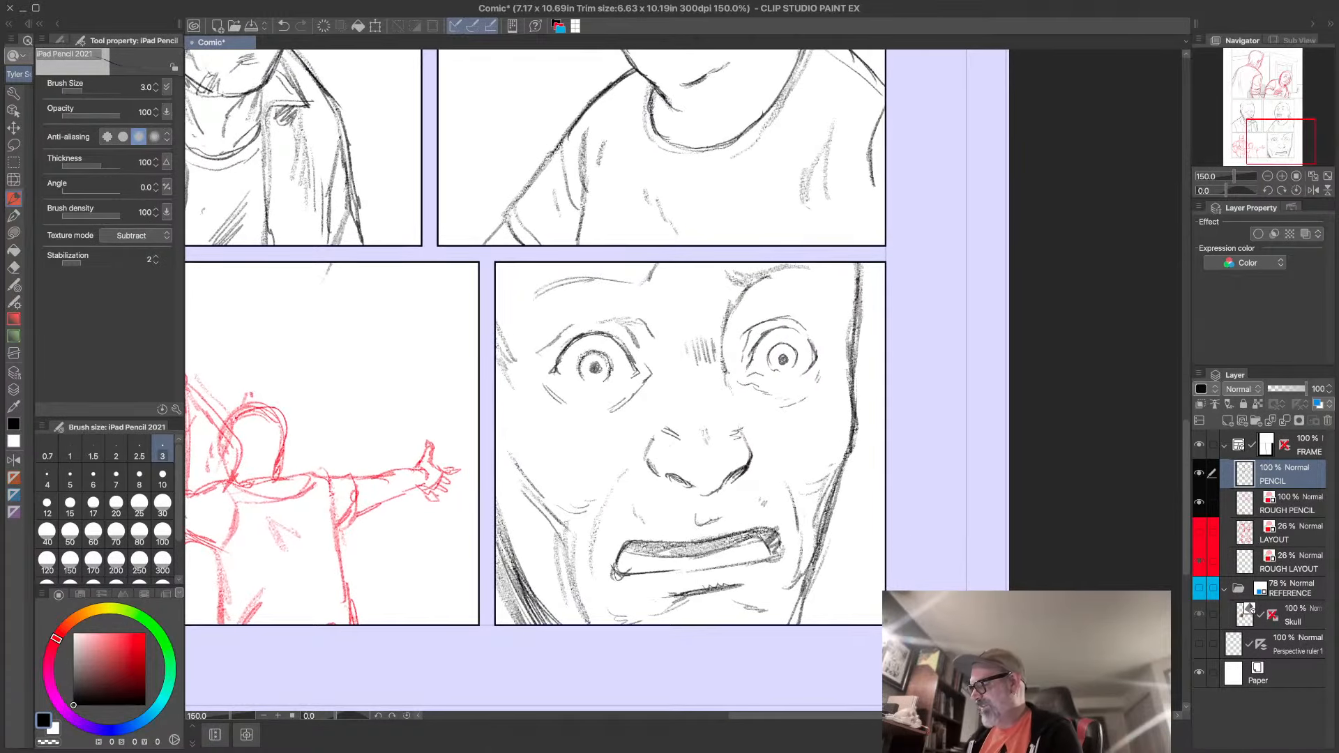
{"action": "mouse_move", "coordinate": [498, 596]}
{"action": "left_mouse_down"}
{"action": "mouse_move", "coordinate": [930, 520]}
{"action": "mouse_move", "coordinate": [899, 560]}
{"action": "left_mouse_up"}
{"action": "key", "text": "ctrl+s"}
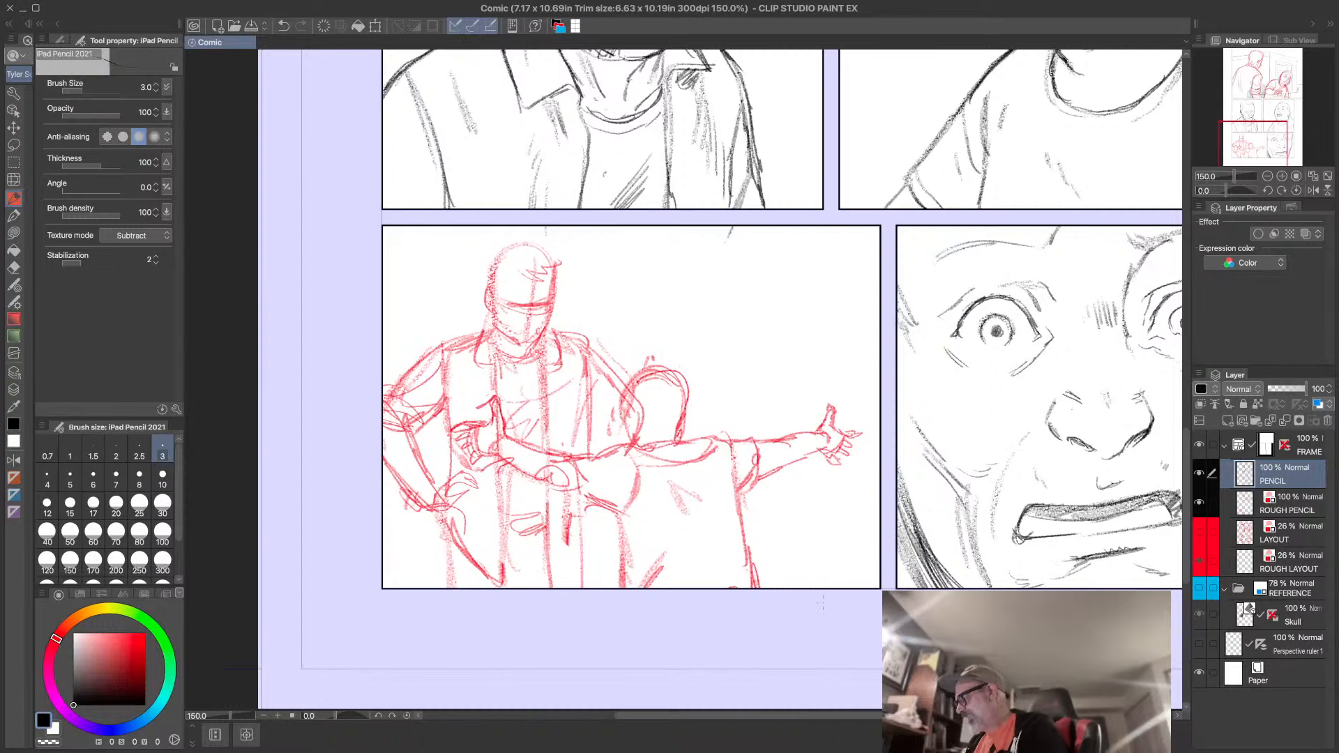
{"action": "left_click", "coordinate": [1303, 502]}
{"action": "left_click", "coordinate": [1292, 388]}
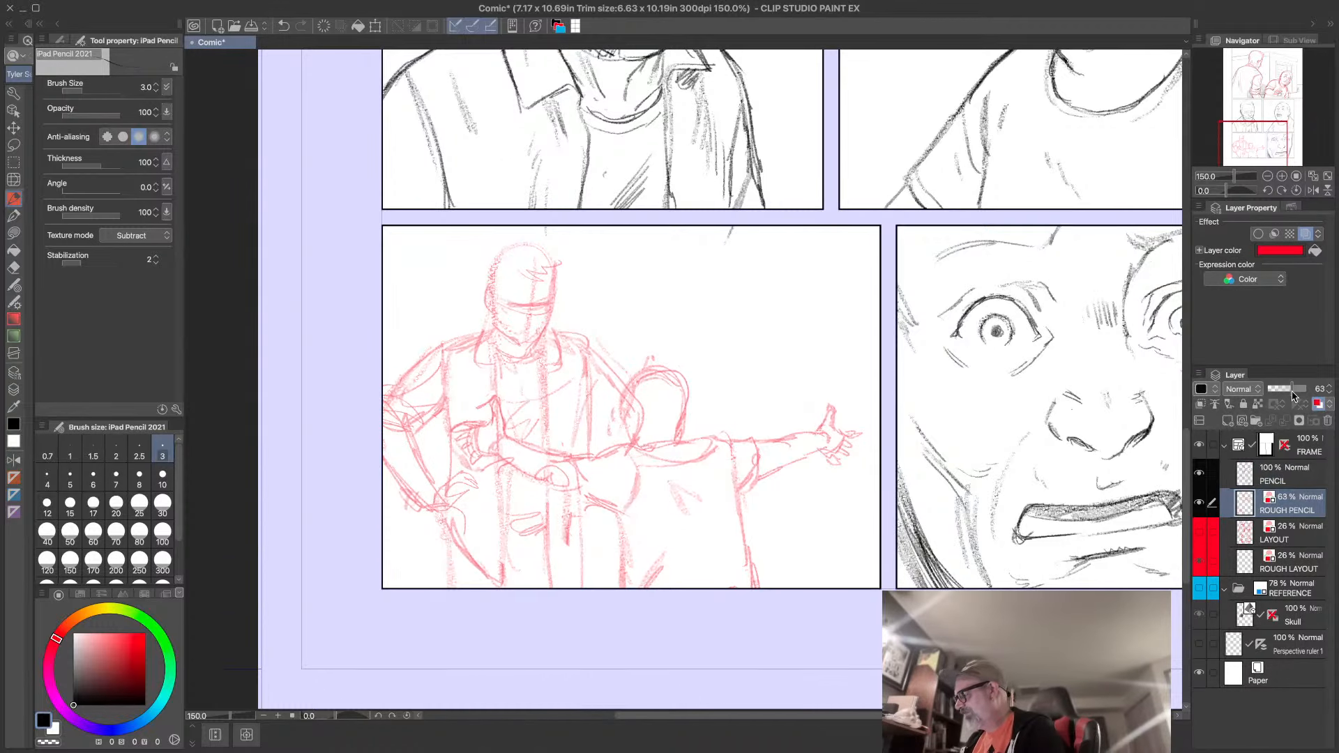
{"action": "left_click", "coordinate": [1295, 487]}
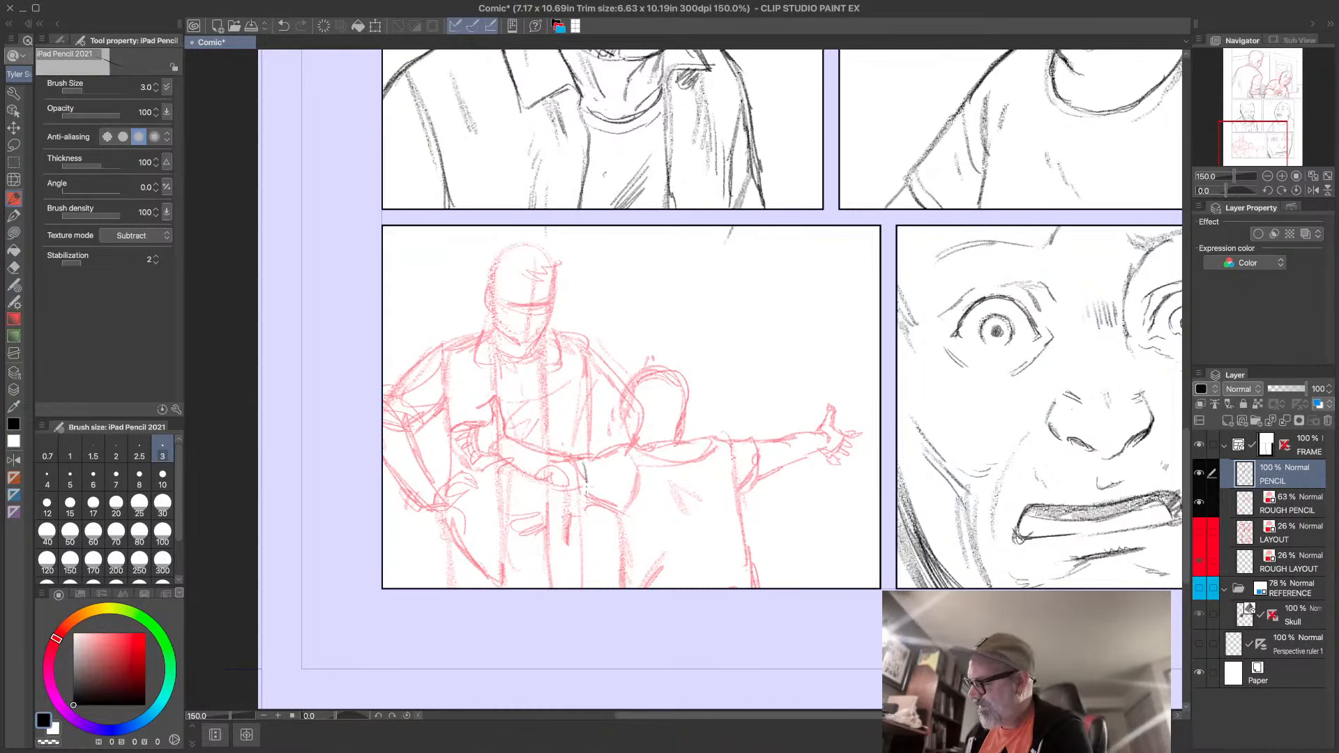
- Pencil the back-turned figure's T-shirt over the rough in the lower wide panel, drawing its shoulders, sleeves, sides, collar and folds
{"action": "mouse_move", "coordinate": [582, 460]}
{"action": "left_mouse_down"}
{"action": "mouse_move", "coordinate": [588, 499]}
{"action": "mouse_move", "coordinate": [611, 450]}
{"action": "mouse_move", "coordinate": [632, 503]}
{"action": "mouse_move", "coordinate": [619, 513]}
{"action": "left_mouse_up"}
{"action": "mouse_move", "coordinate": [589, 497]}
{"action": "left_mouse_down"}
{"action": "mouse_move", "coordinate": [614, 514]}
{"action": "mouse_move", "coordinate": [624, 568]}
{"action": "left_mouse_up"}
{"action": "mouse_move", "coordinate": [629, 449]}
{"action": "left_mouse_down"}
{"action": "mouse_move", "coordinate": [716, 435]}
{"action": "mouse_move", "coordinate": [741, 483]}
{"action": "left_mouse_up"}
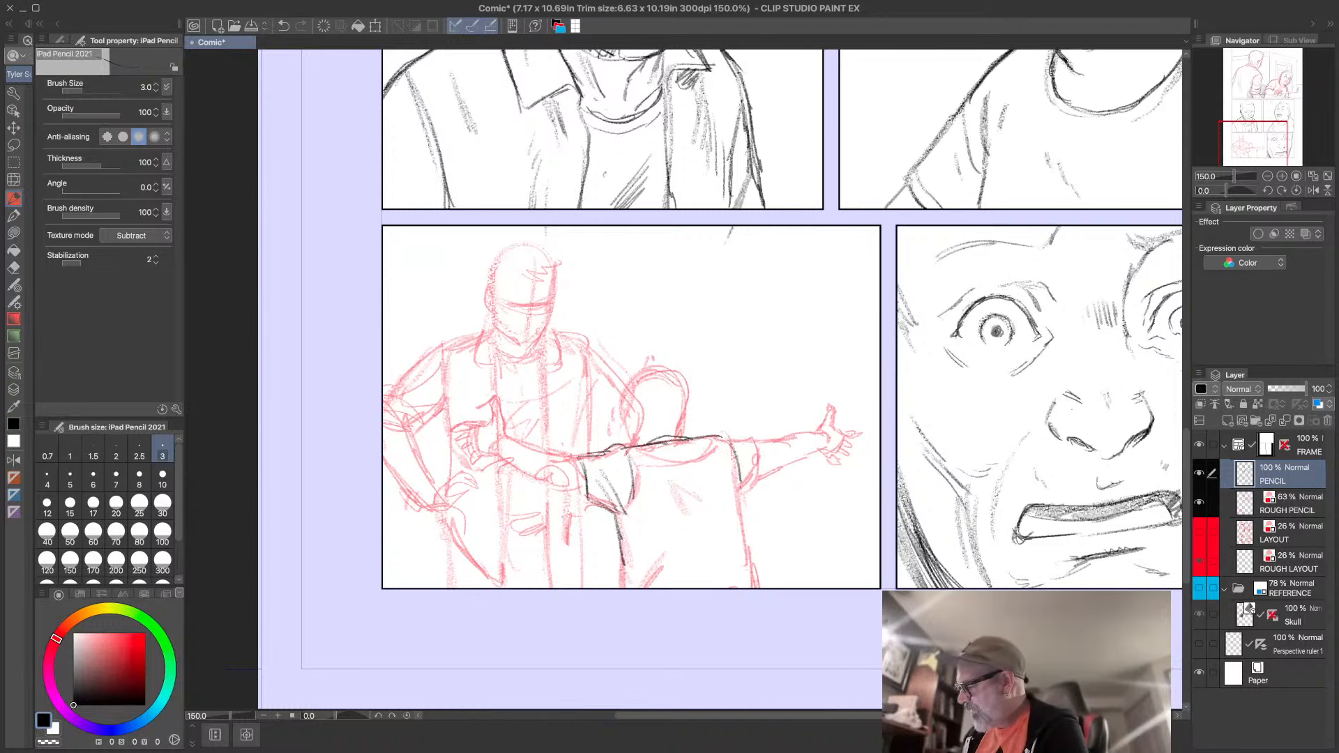
{"action": "left_click_drag", "start_coordinate": [722, 437], "coordinate": [758, 585]}
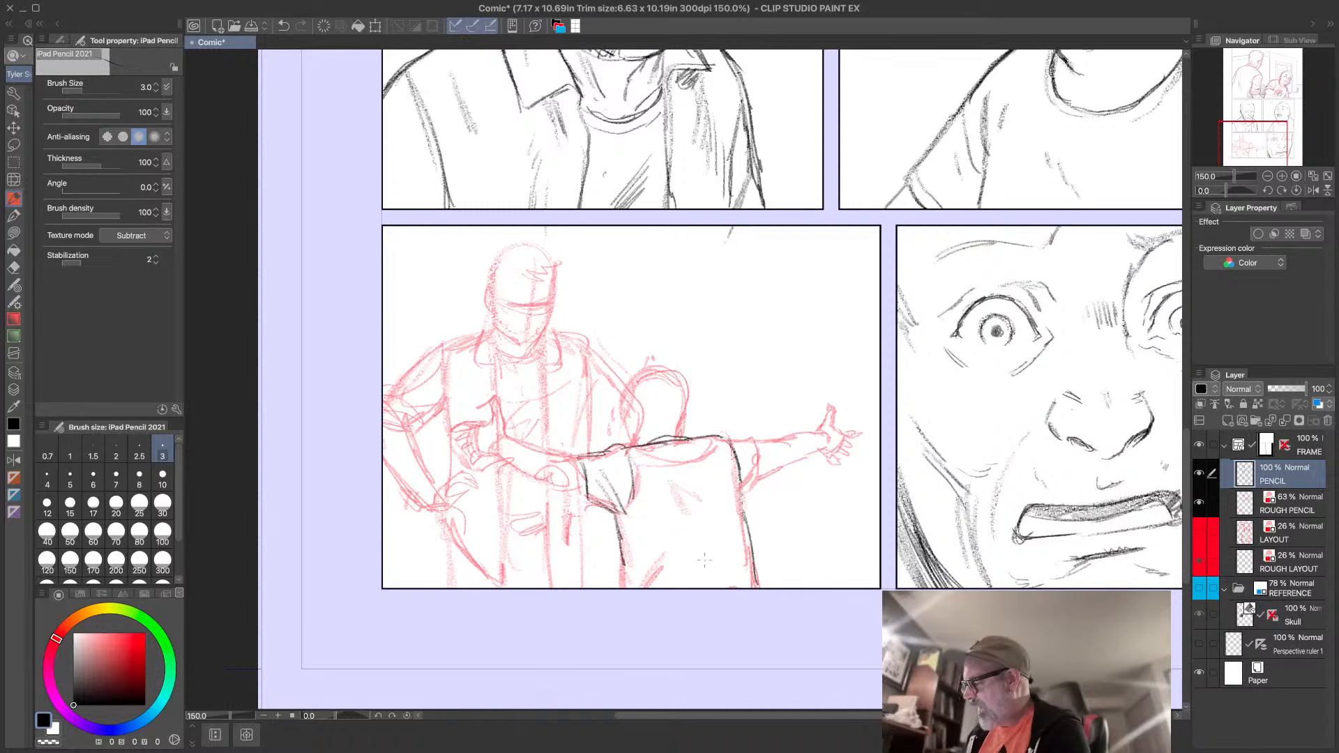
{"action": "mouse_move", "coordinate": [659, 463]}
{"action": "left_mouse_down"}
{"action": "mouse_move", "coordinate": [714, 454]}
{"action": "mouse_move", "coordinate": [723, 500]}
{"action": "mouse_move", "coordinate": [652, 539]}
{"action": "mouse_move", "coordinate": [620, 578]}
{"action": "left_mouse_up"}
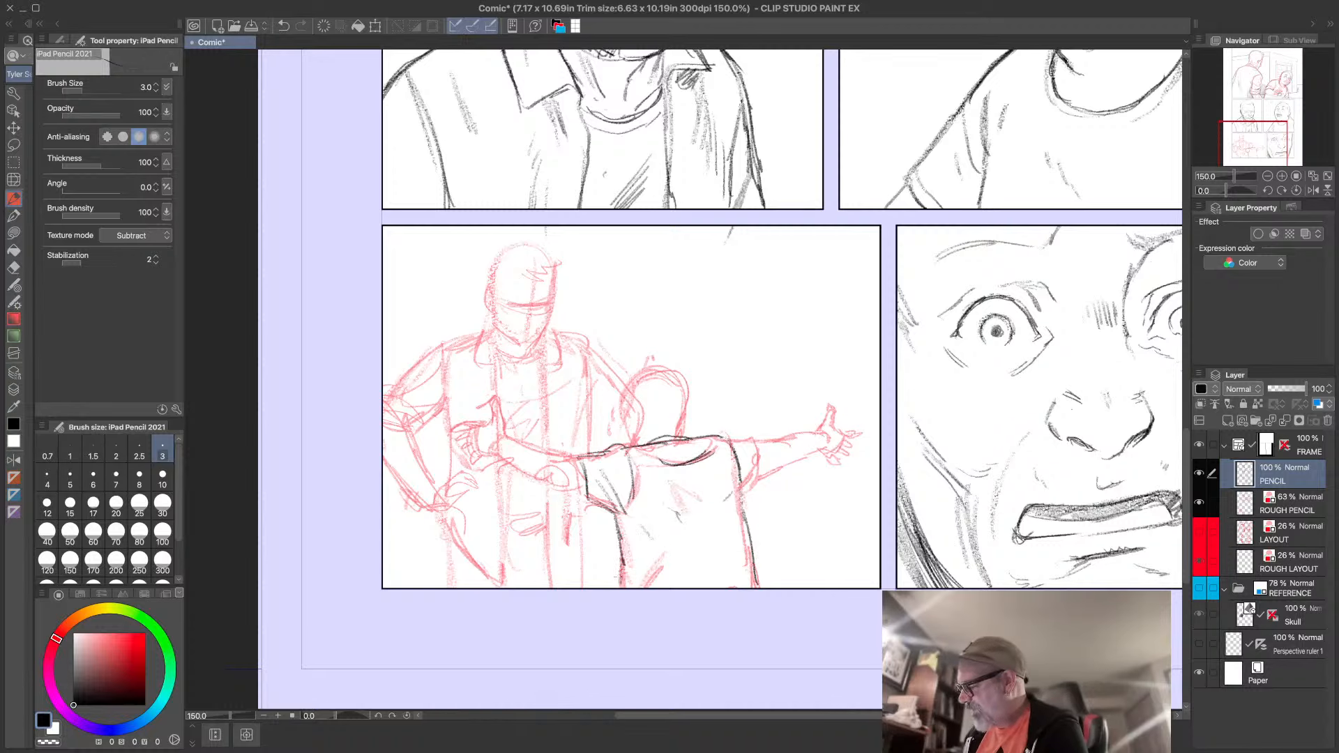
{"action": "left_click_drag", "start_coordinate": [752, 560], "coordinate": [757, 587]}
{"action": "mouse_move", "coordinate": [728, 439]}
{"action": "left_mouse_down"}
{"action": "mouse_move", "coordinate": [759, 440]}
{"action": "mouse_move", "coordinate": [767, 481]}
{"action": "mouse_move", "coordinate": [750, 492]}
{"action": "left_mouse_up"}
- Pencil the back-turned figure's outstretched right arm and open hand over the rough sketch
{"action": "mouse_move", "coordinate": [750, 440]}
{"action": "left_mouse_down"}
{"action": "mouse_move", "coordinate": [736, 463]}
{"action": "mouse_move", "coordinate": [744, 497]}
{"action": "mouse_move", "coordinate": [781, 438]}
{"action": "mouse_move", "coordinate": [819, 429]}
{"action": "left_mouse_up"}
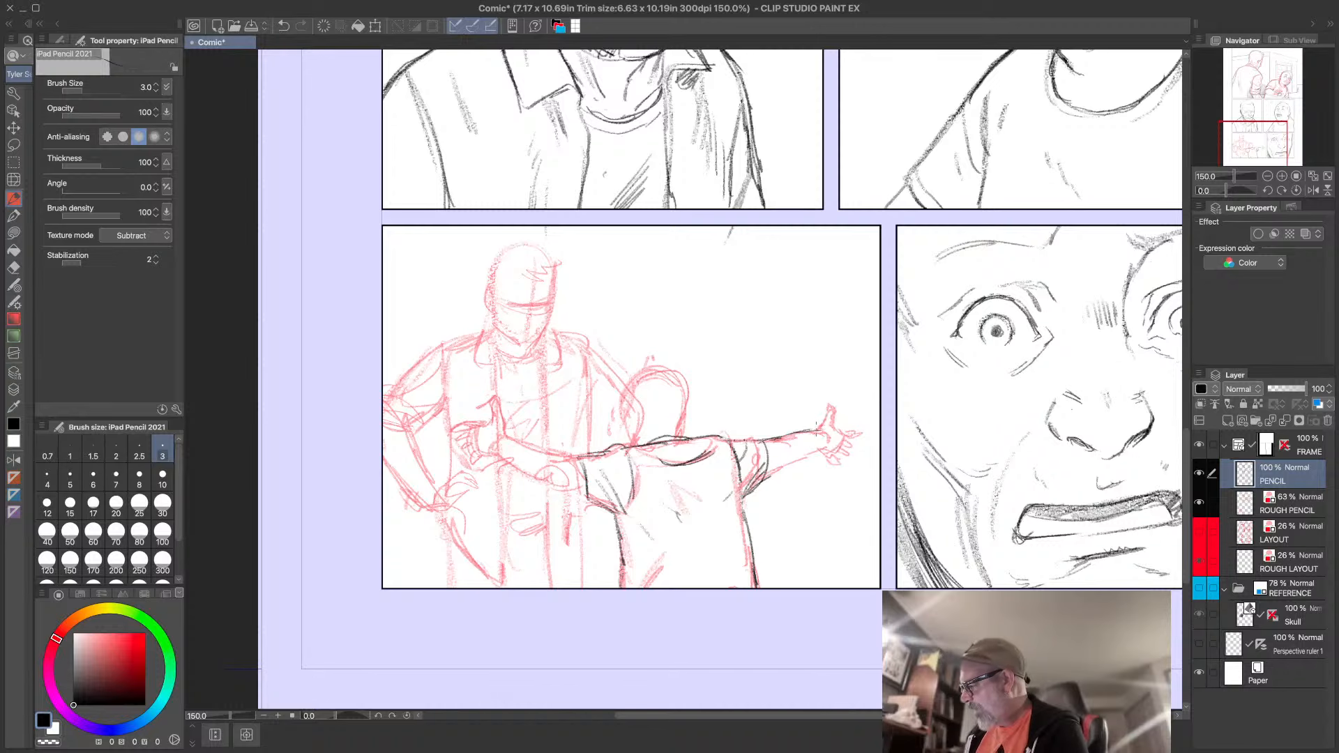
{"action": "mouse_move", "coordinate": [772, 471]}
{"action": "left_mouse_down"}
{"action": "mouse_move", "coordinate": [814, 449]}
{"action": "mouse_move", "coordinate": [828, 408]}
{"action": "mouse_move", "coordinate": [854, 451]}
{"action": "left_mouse_up"}
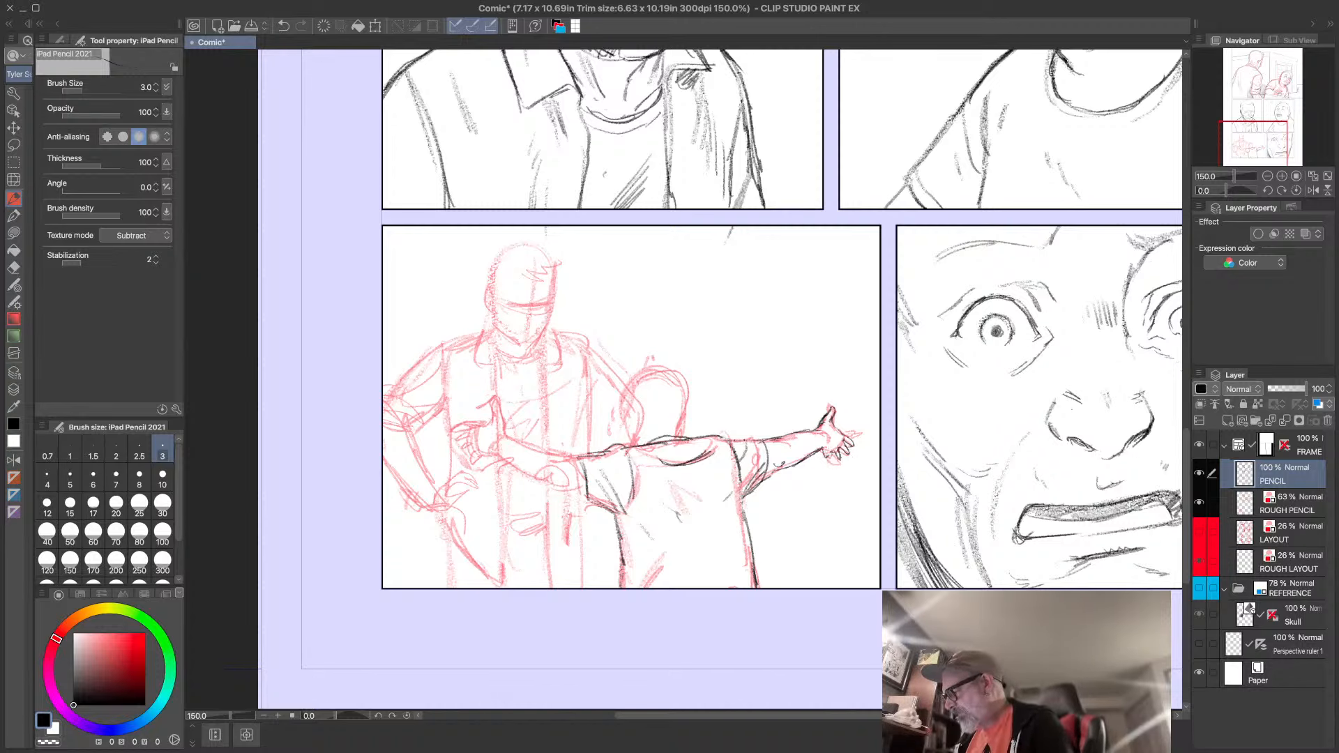
{"action": "left_click_drag", "start_coordinate": [832, 438], "coordinate": [823, 443]}
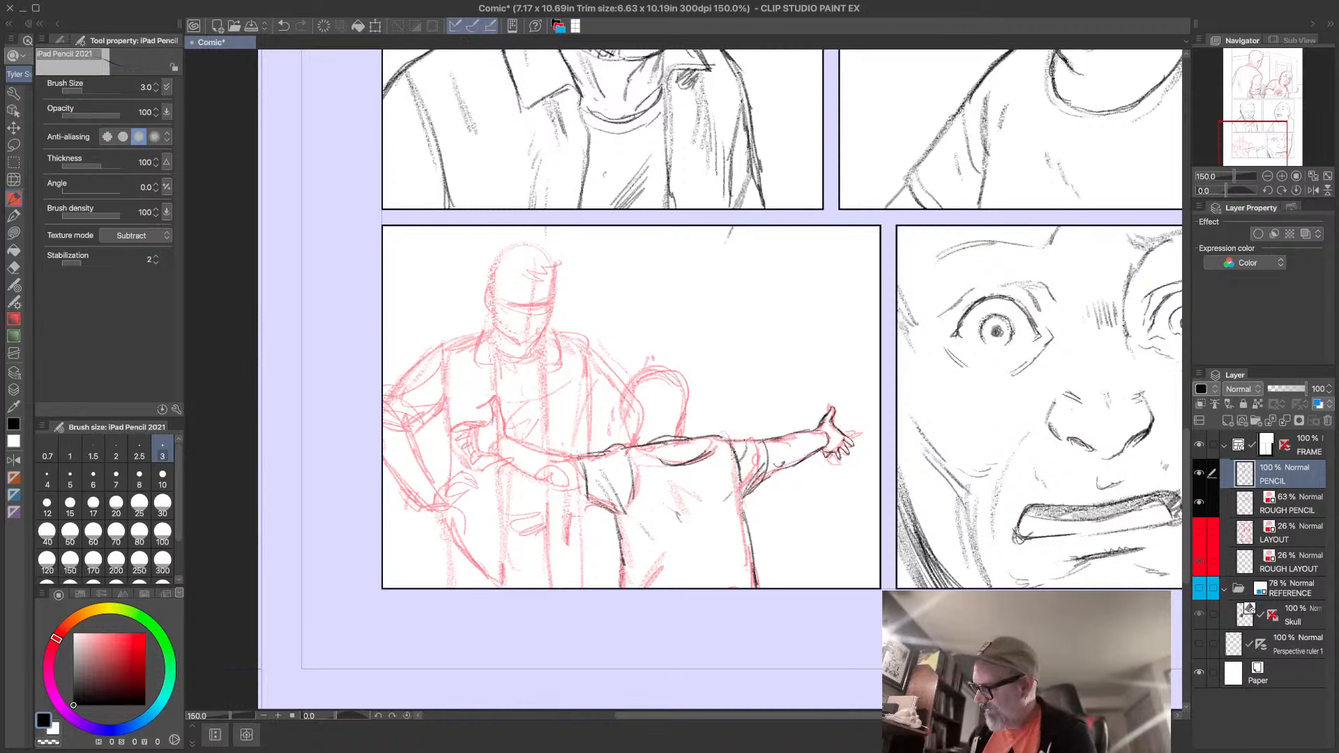
- Pencil the back-turned figure's left arm reaching across the standing man, including the thumb and spread fingers
{"action": "mouse_move", "coordinate": [504, 433]}
{"action": "left_mouse_down"}
{"action": "mouse_move", "coordinate": [558, 460]}
{"action": "mouse_move", "coordinate": [511, 436]}
{"action": "left_mouse_up"}
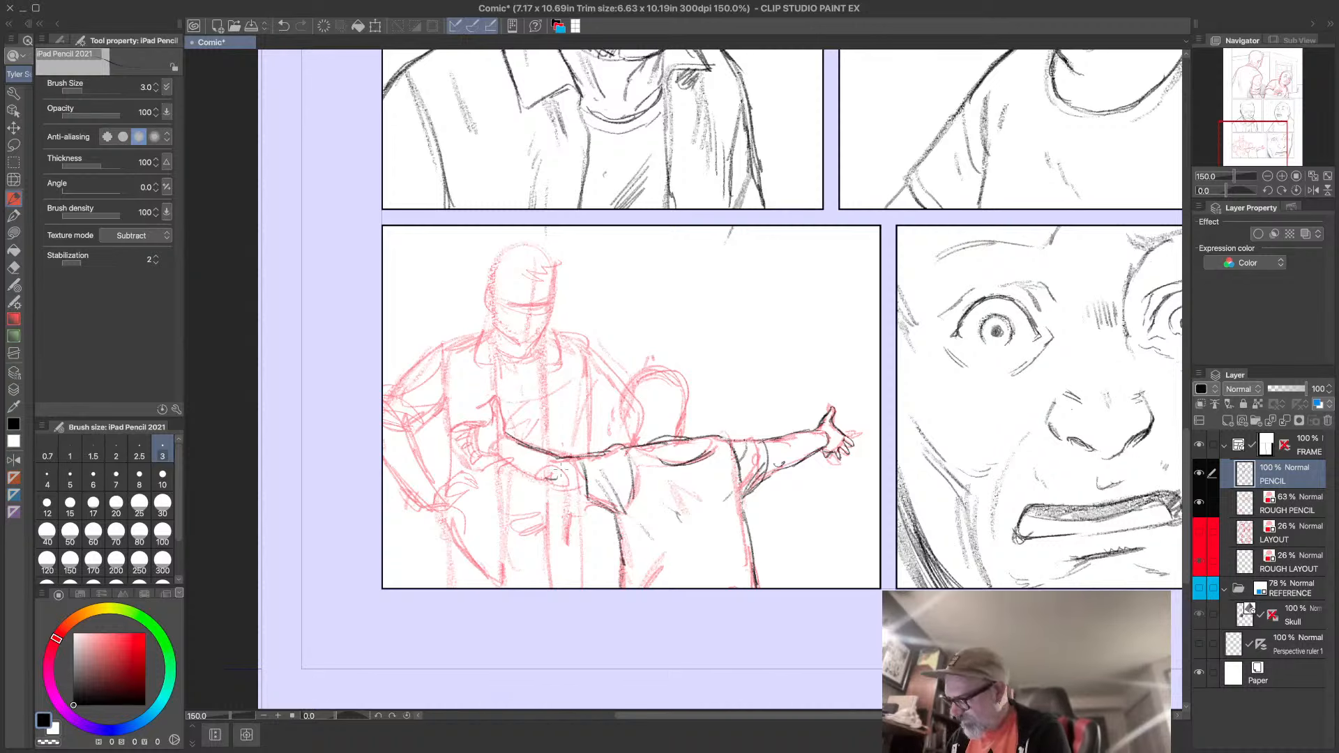
{"action": "left_click_drag", "start_coordinate": [585, 497], "coordinate": [493, 448]}
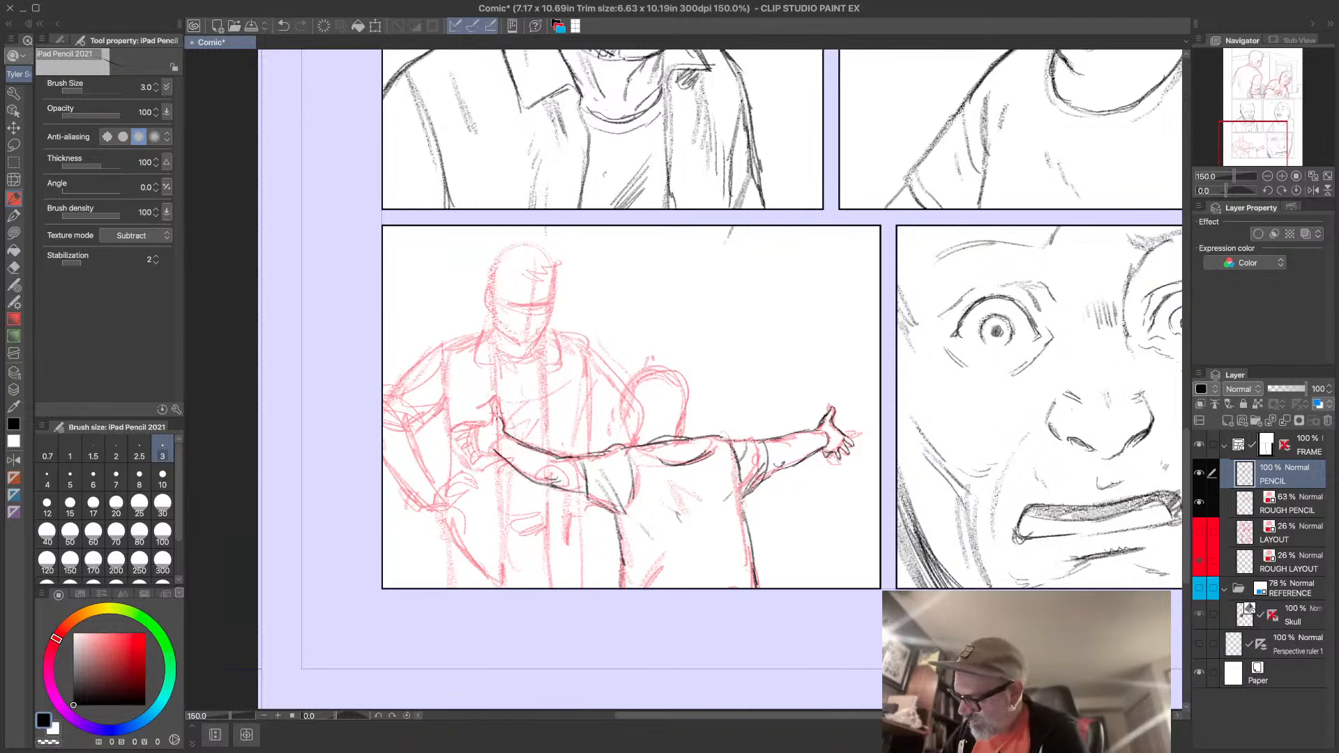
{"action": "left_click_drag", "start_coordinate": [502, 427], "coordinate": [478, 405]}
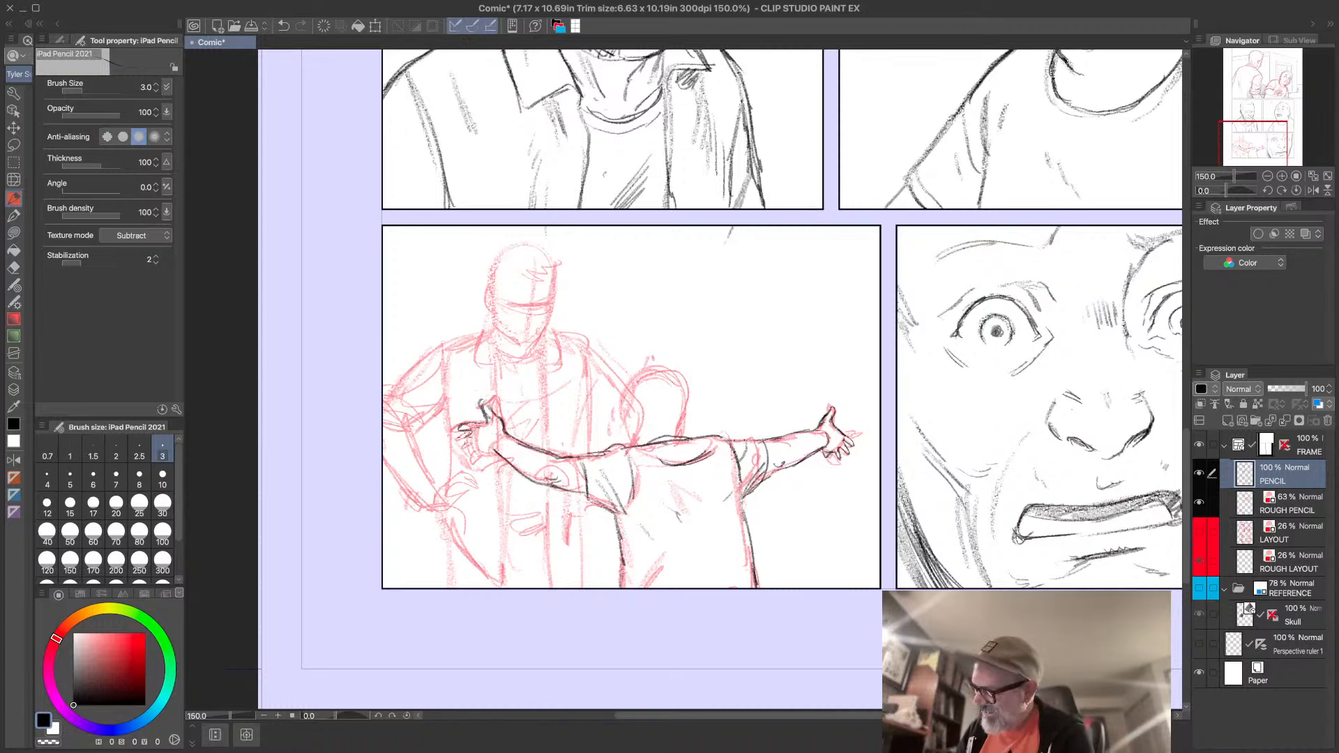
{"action": "left_click_drag", "start_coordinate": [459, 435], "coordinate": [471, 442]}
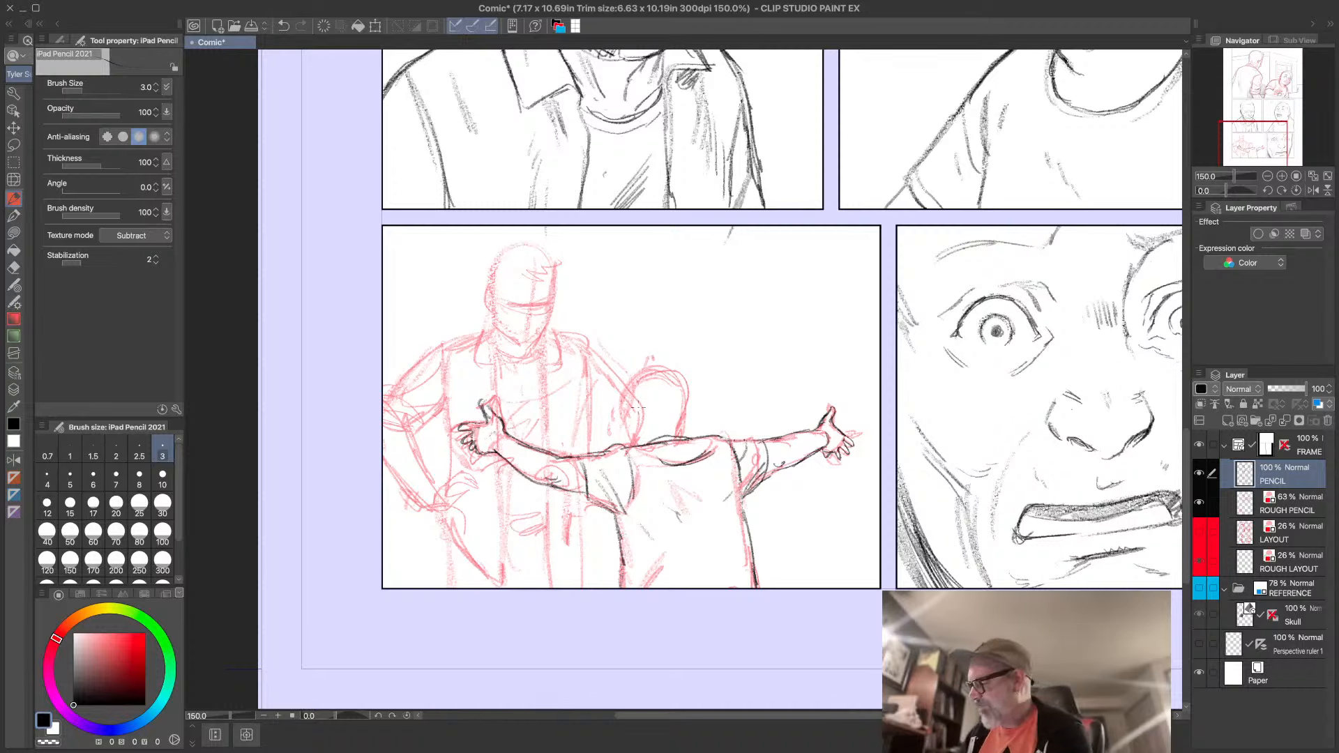
- Outline the back-turned figure's head, ear side and neck, with short hair strokes along the crown
{"action": "left_click_drag", "start_coordinate": [621, 415], "coordinate": [632, 428]}
{"action": "mouse_move", "coordinate": [620, 411]}
{"action": "left_mouse_down"}
{"action": "mouse_move", "coordinate": [634, 428]}
{"action": "mouse_move", "coordinate": [626, 387]}
{"action": "mouse_move", "coordinate": [654, 370]}
{"action": "mouse_move", "coordinate": [686, 426]}
{"action": "left_mouse_up"}
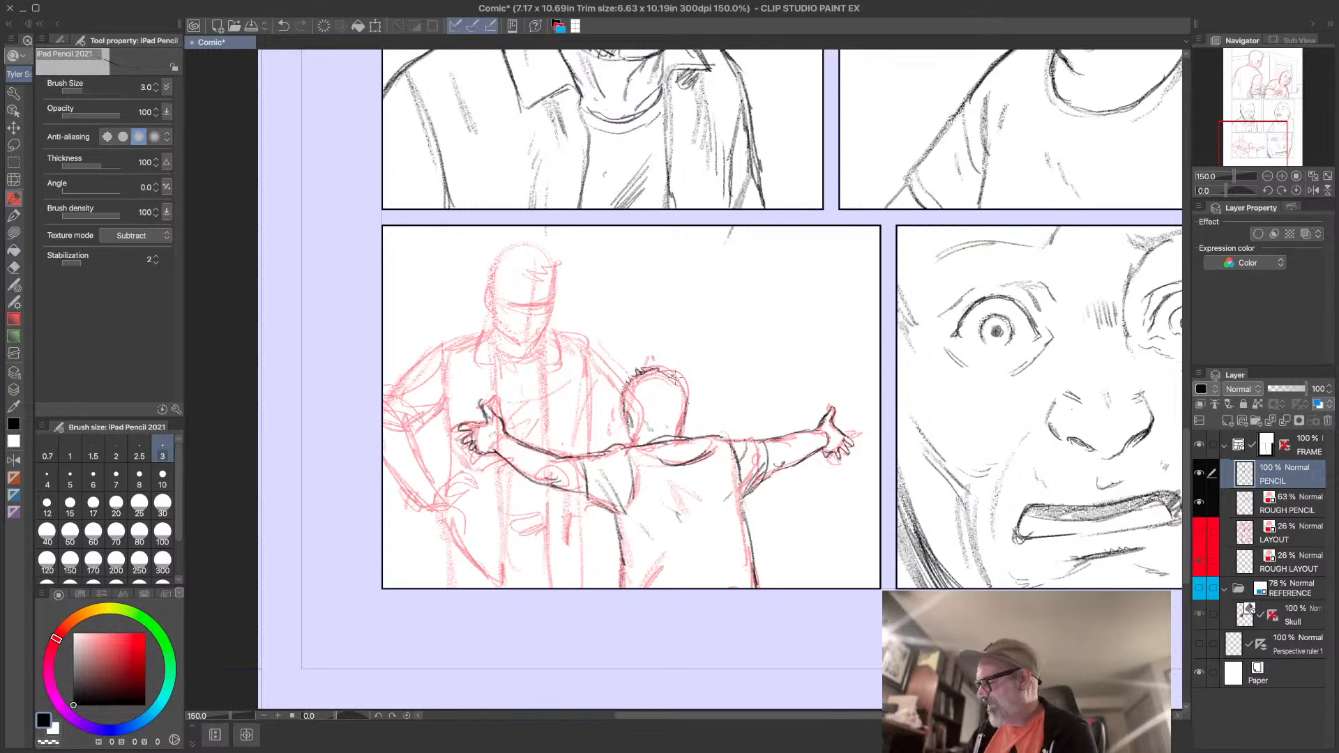
{"action": "left_click_drag", "start_coordinate": [676, 378], "coordinate": [684, 431]}
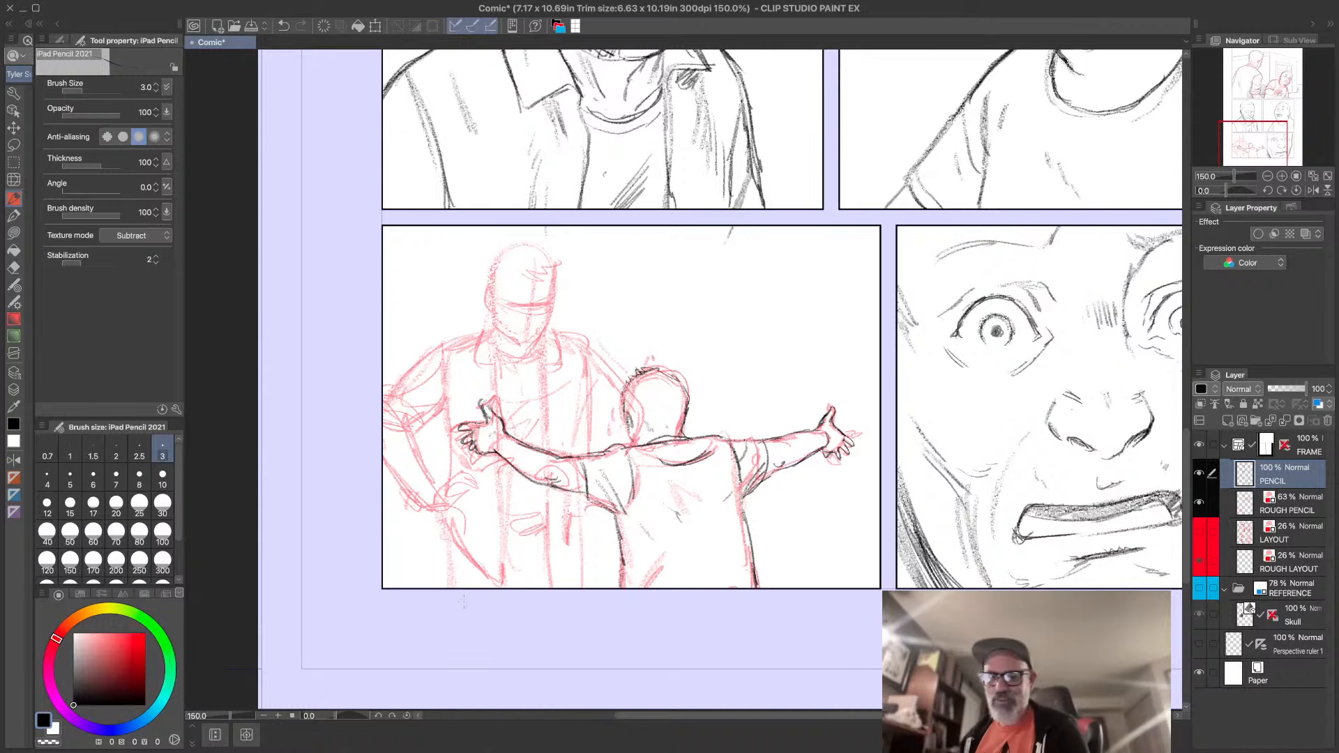
- Pencil the standing man's open shirt over the rough, covering the collar, shoulders, upper sleeve and front edges
{"action": "left_click_drag", "start_coordinate": [849, 430], "coordinate": [943, 411]}
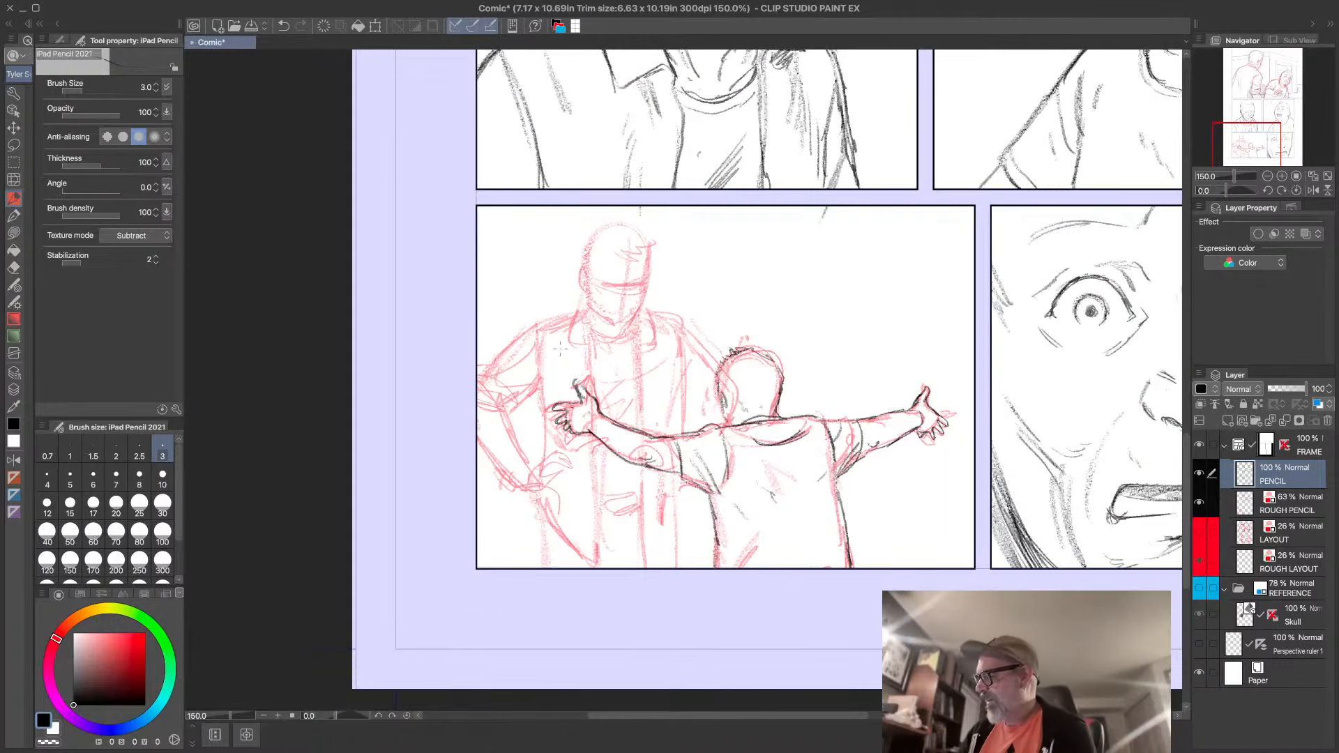
{"action": "left_click_drag", "start_coordinate": [588, 317], "coordinate": [597, 389]}
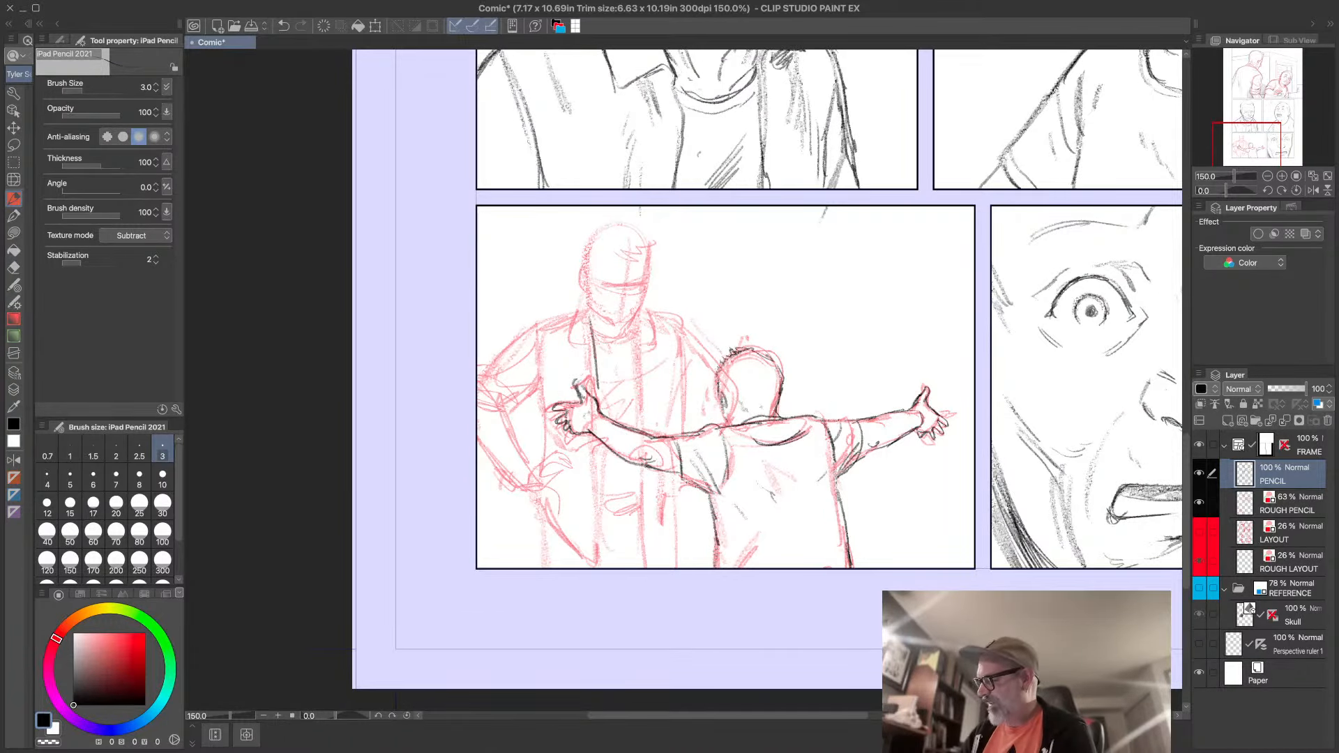
{"action": "mouse_move", "coordinate": [575, 316]}
{"action": "left_mouse_down"}
{"action": "mouse_move", "coordinate": [568, 339]}
{"action": "mouse_move", "coordinate": [554, 314]}
{"action": "mouse_move", "coordinate": [482, 360]}
{"action": "mouse_move", "coordinate": [540, 374]}
{"action": "mouse_move", "coordinate": [506, 409]}
{"action": "mouse_move", "coordinate": [539, 383]}
{"action": "mouse_move", "coordinate": [518, 358]}
{"action": "mouse_move", "coordinate": [540, 444]}
{"action": "left_mouse_up"}
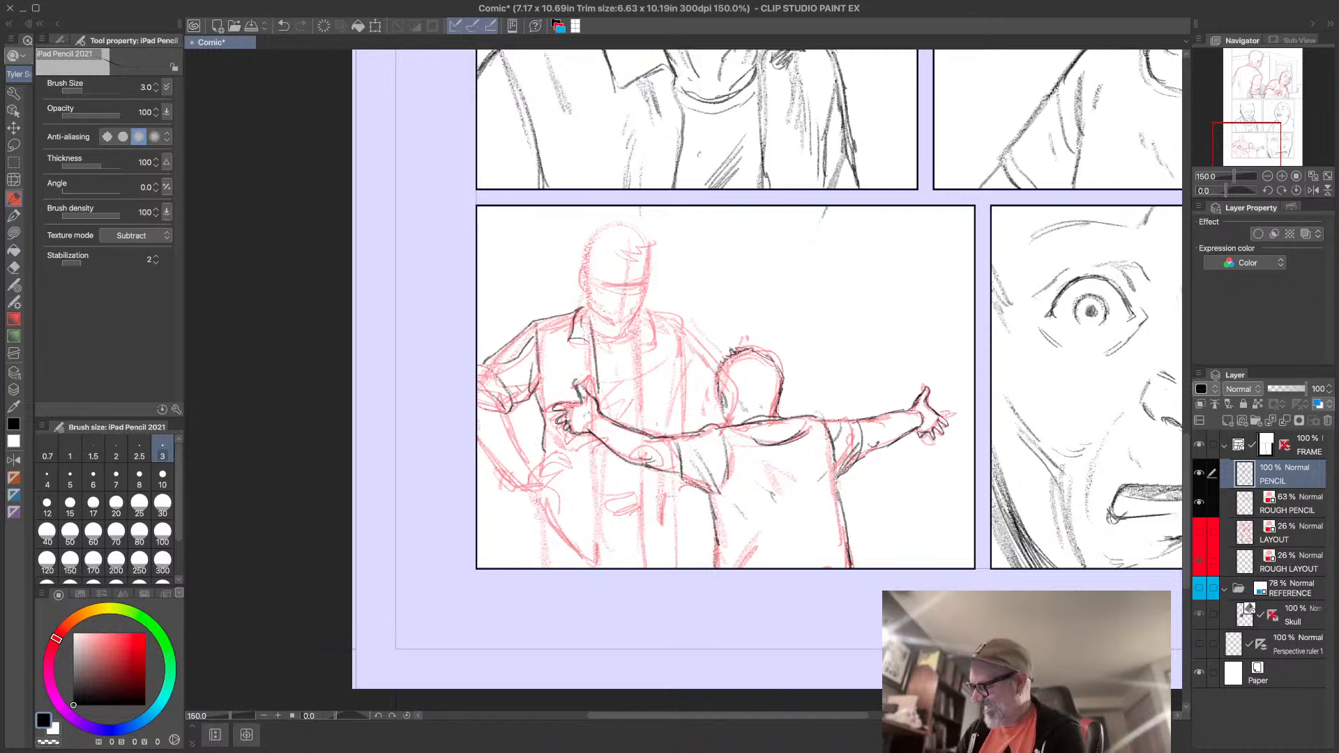
{"action": "left_click_drag", "start_coordinate": [641, 324], "coordinate": [643, 431]}
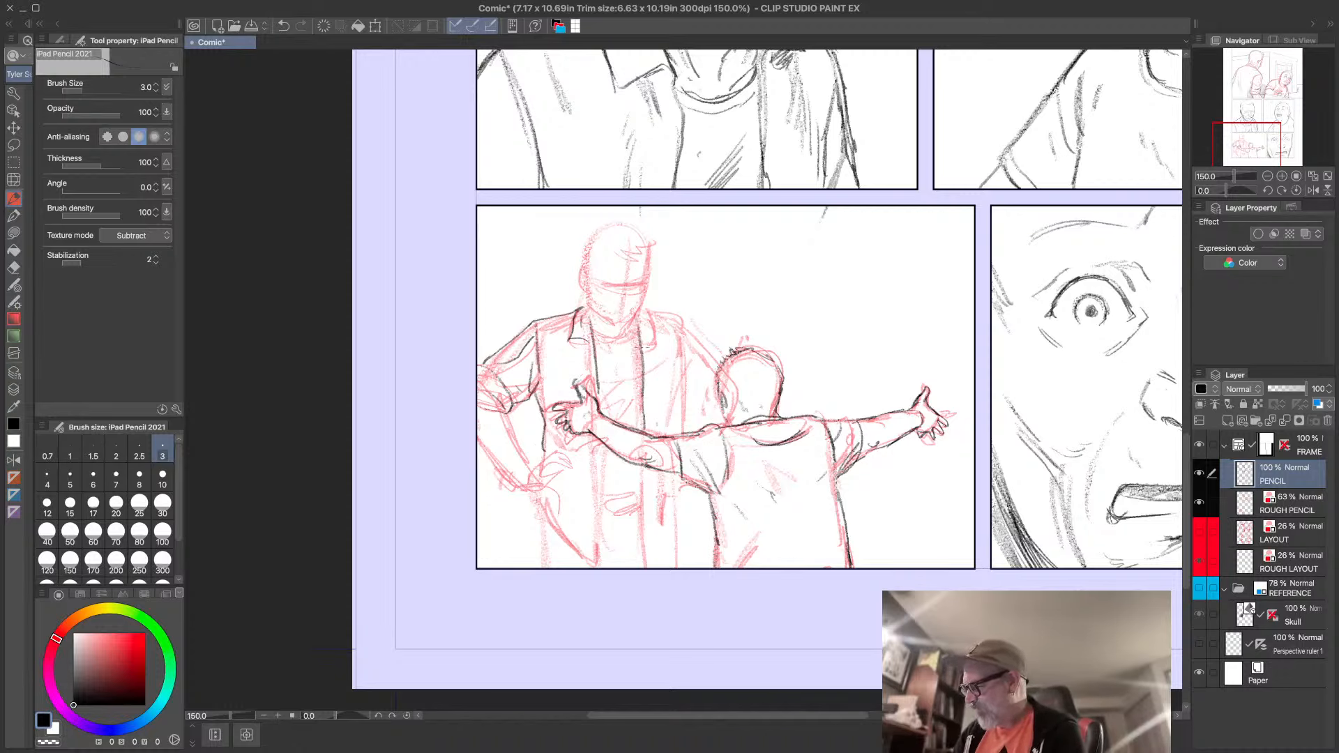
{"action": "mouse_move", "coordinate": [642, 349]}
{"action": "left_mouse_down"}
{"action": "mouse_move", "coordinate": [680, 325]}
{"action": "mouse_move", "coordinate": [679, 420]}
{"action": "left_mouse_up"}
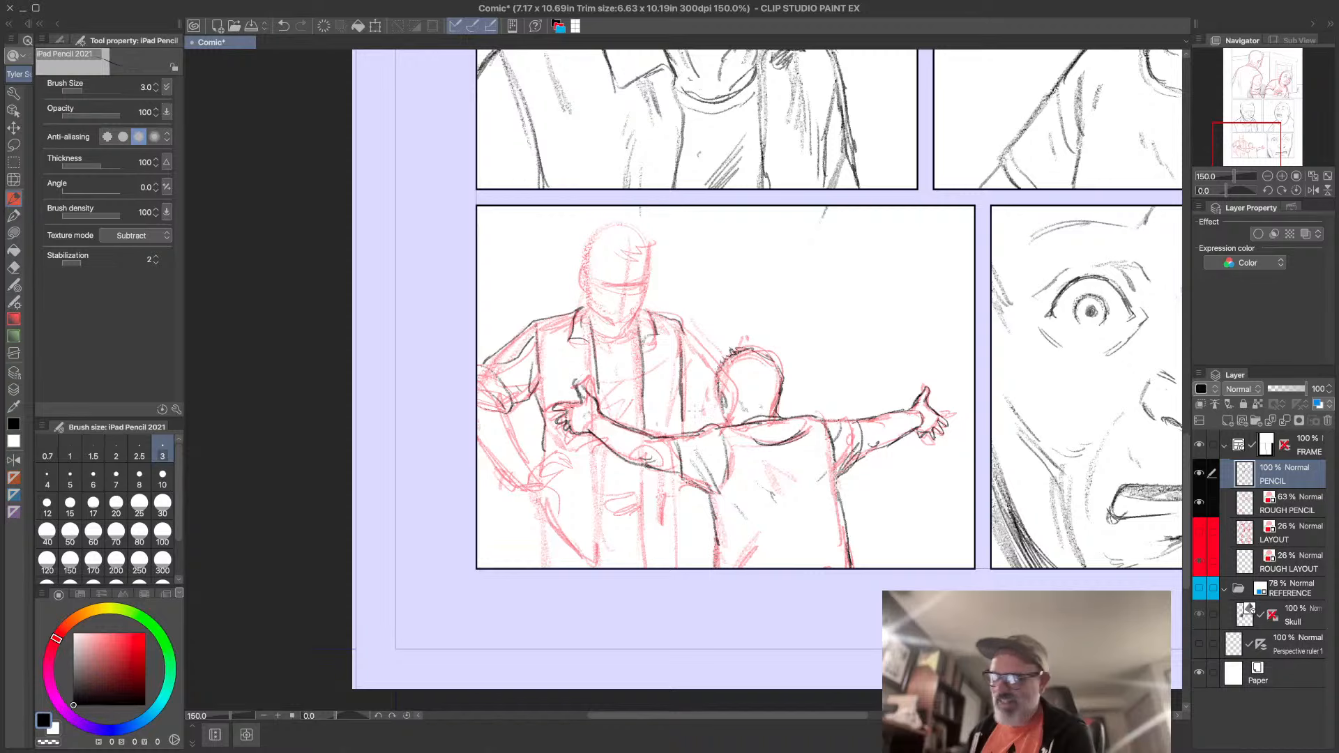
- Add fold shading to the standing man's open shirt and draw its lower front flaps beneath the outstretched arm
{"action": "left_click_drag", "start_coordinate": [677, 391], "coordinate": [662, 422]}
{"action": "mouse_move", "coordinate": [674, 402]}
{"action": "left_mouse_down"}
{"action": "mouse_move", "coordinate": [666, 428]}
{"action": "mouse_move", "coordinate": [593, 488]}
{"action": "left_mouse_up"}
{"action": "left_click_drag", "start_coordinate": [589, 501], "coordinate": [586, 547]}
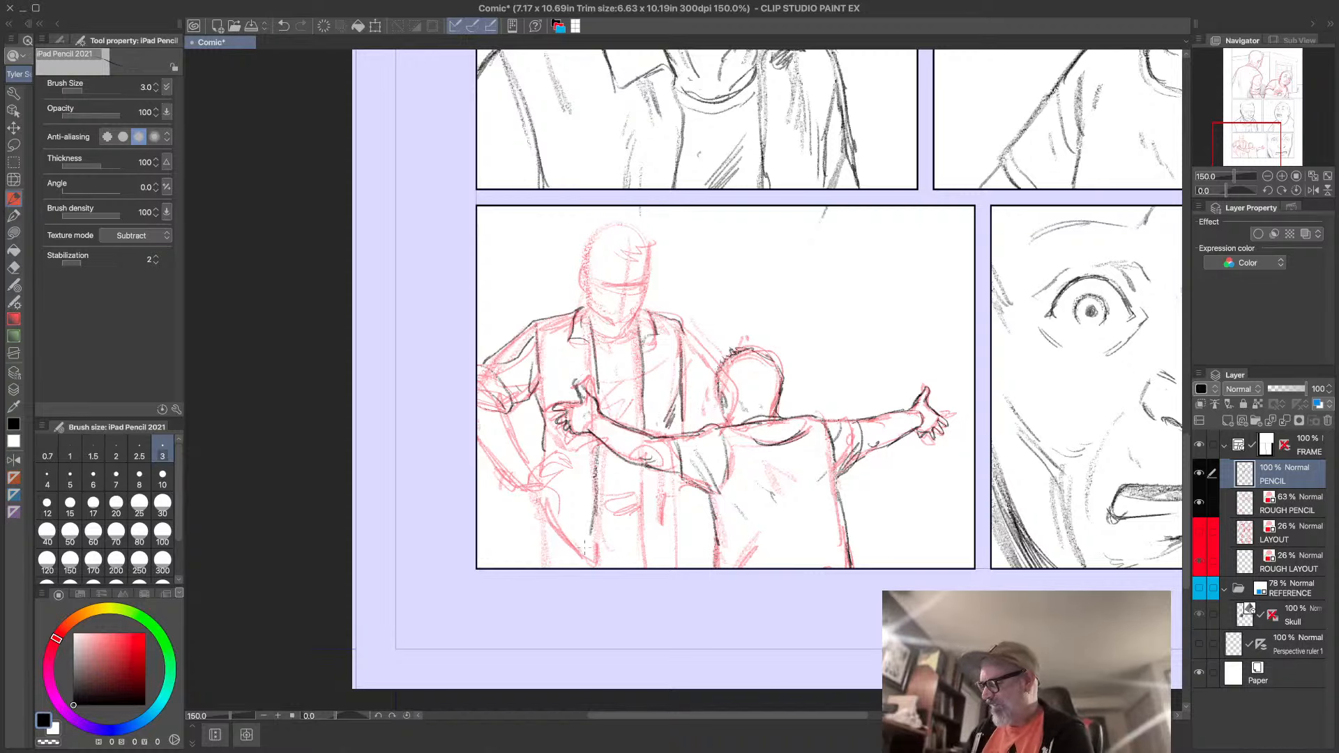
{"action": "left_click_drag", "start_coordinate": [541, 499], "coordinate": [593, 547]}
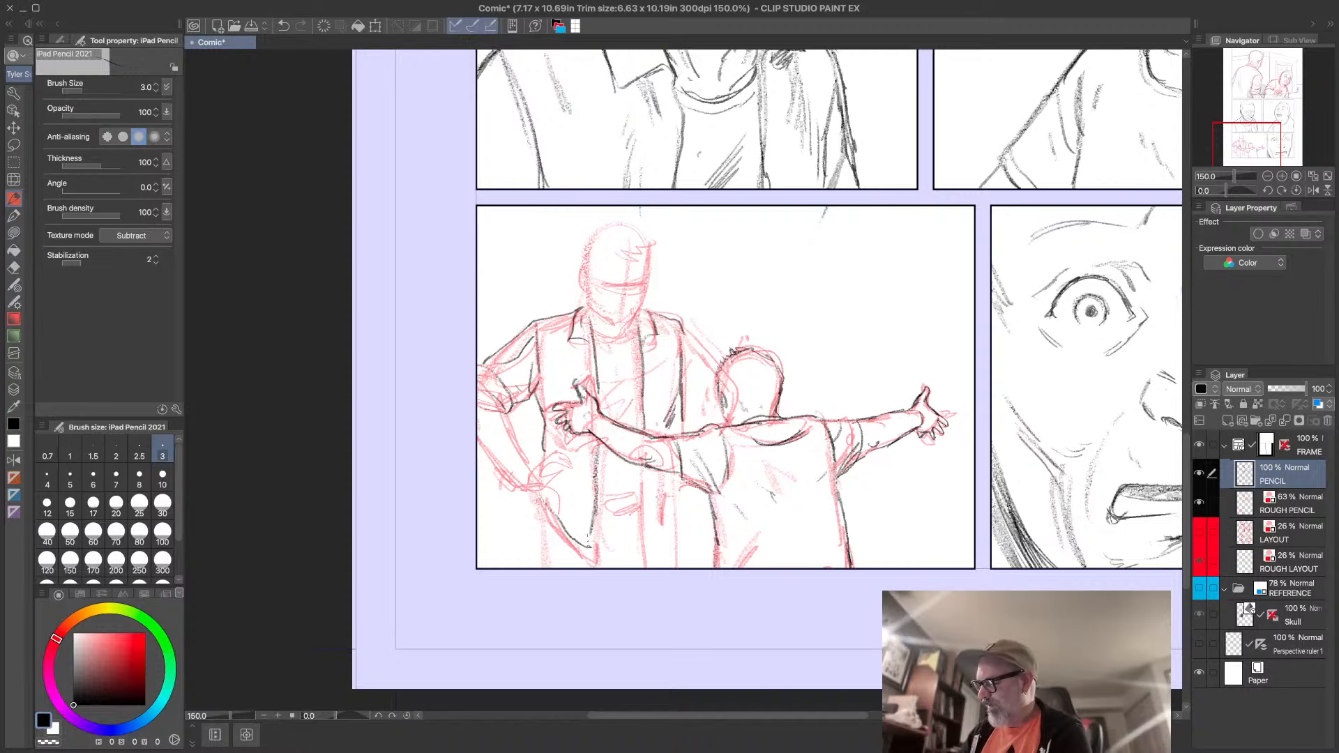
{"action": "left_click_drag", "start_coordinate": [641, 467], "coordinate": [662, 537]}
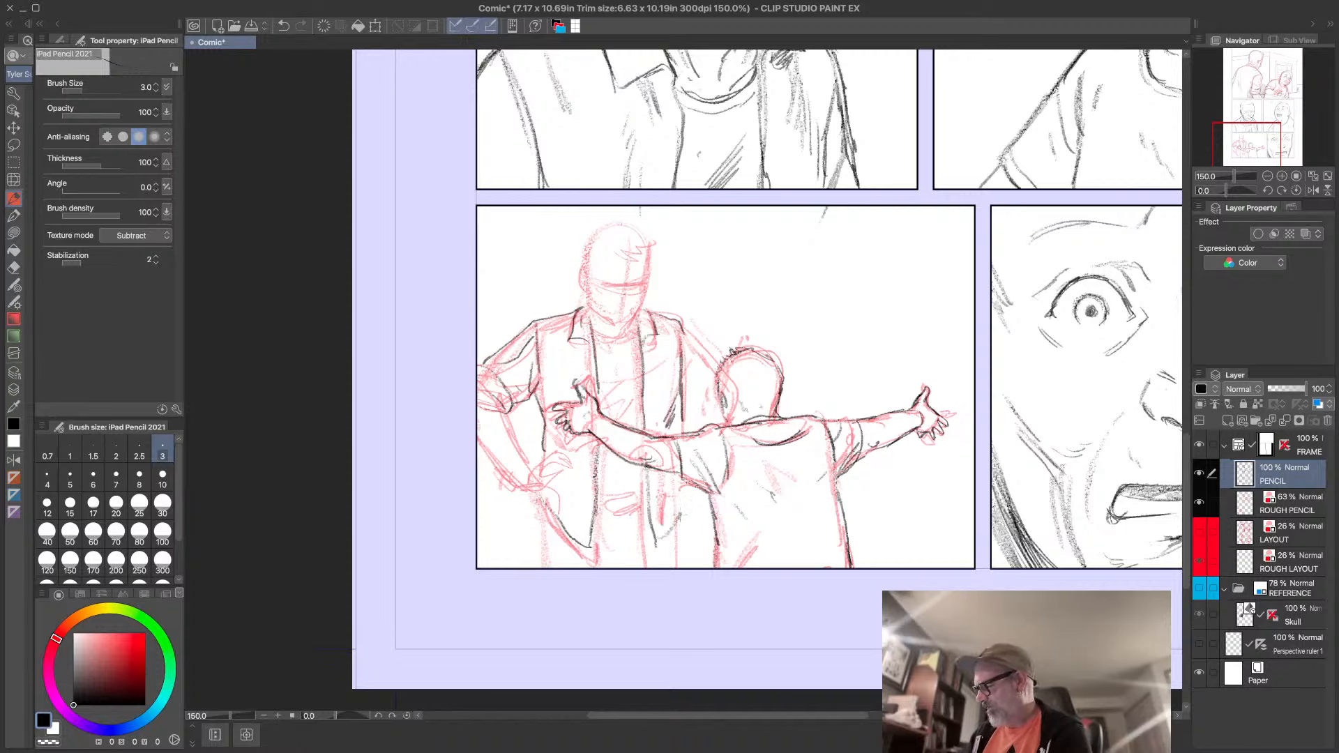
{"action": "mouse_move", "coordinate": [690, 482]}
{"action": "left_mouse_down"}
{"action": "mouse_move", "coordinate": [659, 546]}
{"action": "mouse_move", "coordinate": [629, 504]}
{"action": "mouse_move", "coordinate": [646, 509]}
{"action": "mouse_move", "coordinate": [642, 483]}
{"action": "mouse_move", "coordinate": [647, 543]}
{"action": "left_mouse_up"}
- Pencil the standing man's sleeve beside the back-turned figure's head, with its outer edge and fold strokes
{"action": "mouse_move", "coordinate": [680, 324]}
{"action": "left_mouse_down"}
{"action": "mouse_move", "coordinate": [703, 356]}
{"action": "mouse_move", "coordinate": [681, 383]}
{"action": "left_mouse_up"}
{"action": "left_click_drag", "start_coordinate": [697, 369], "coordinate": [689, 401]}
{"action": "left_click_drag", "start_coordinate": [708, 387], "coordinate": [692, 430]}
{"action": "left_click_drag", "start_coordinate": [705, 415], "coordinate": [676, 435]}
{"action": "left_click_drag", "start_coordinate": [687, 408], "coordinate": [682, 424]}
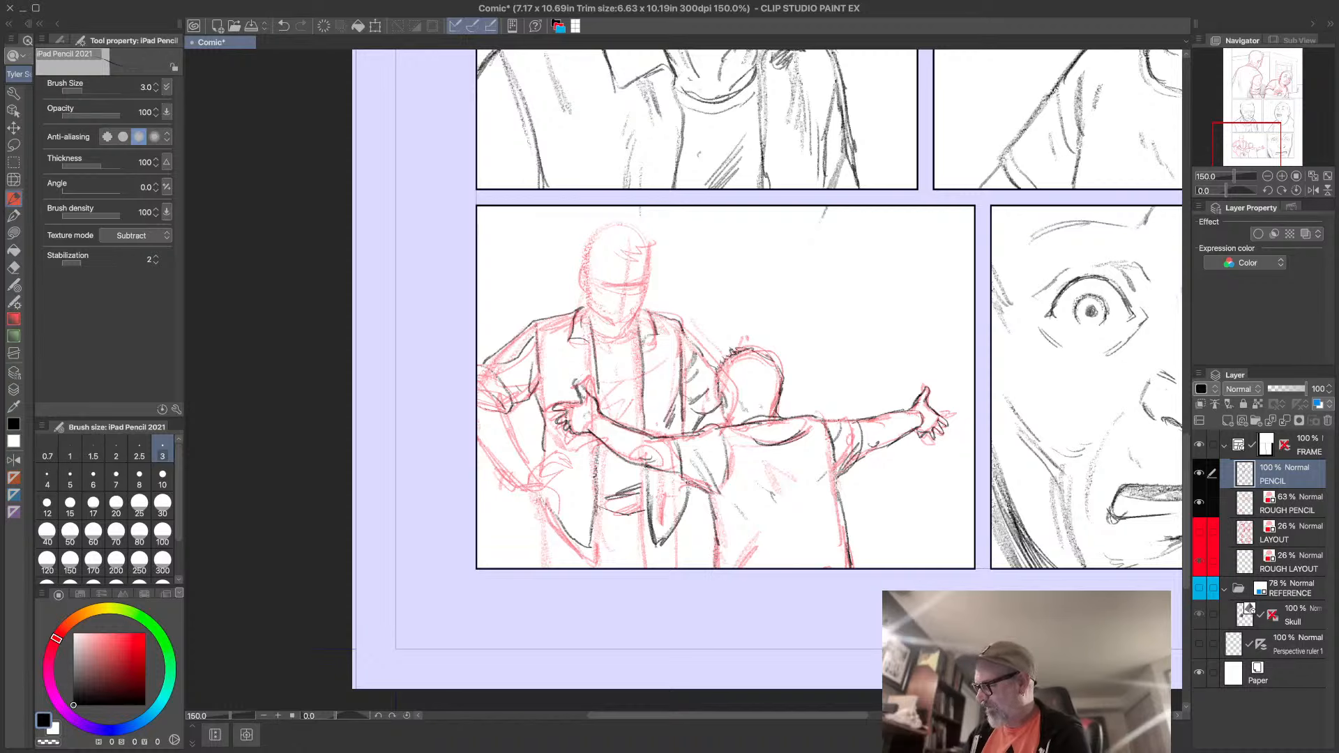
{"action": "left_click_drag", "start_coordinate": [683, 328], "coordinate": [677, 358]}
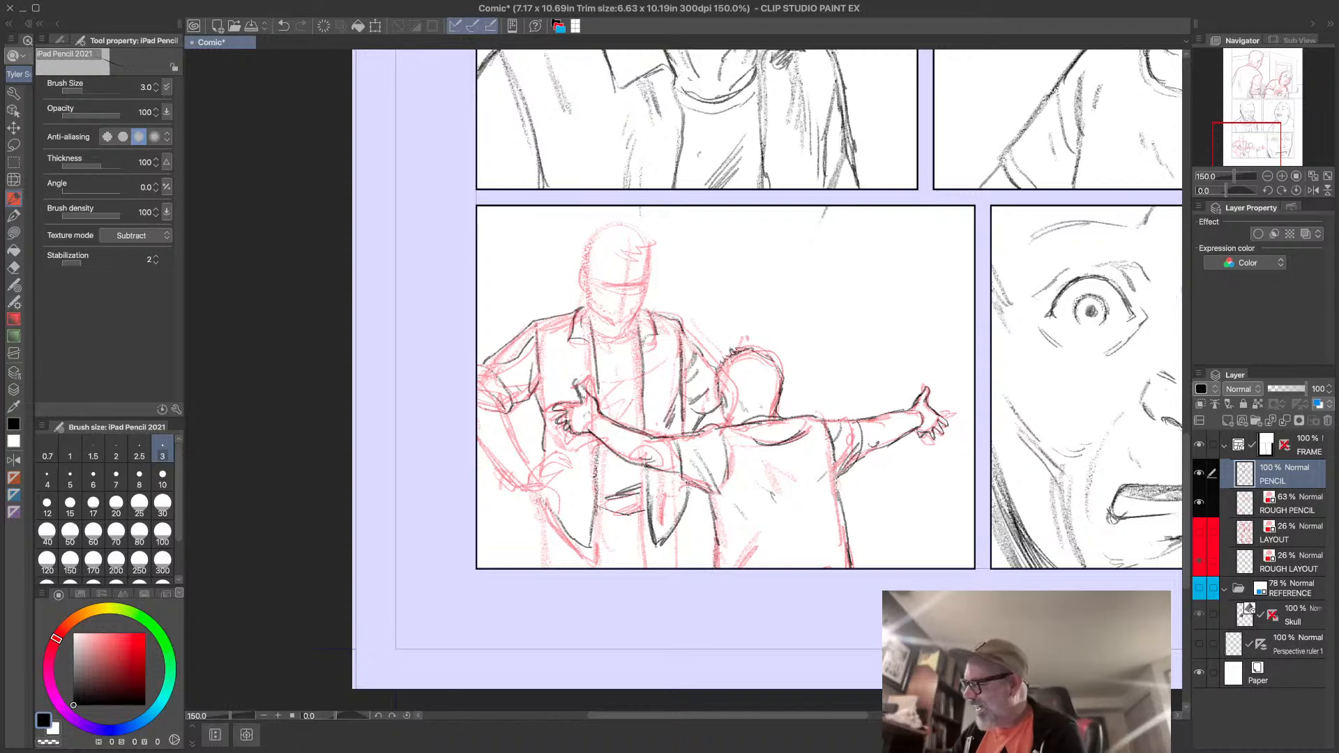
- Pencil the standing man's head over the rough, with jaw, brow, eyes, nose, mouth, neckline, ear and skull outline
{"action": "mouse_move", "coordinate": [643, 309]}
{"action": "left_mouse_down"}
{"action": "mouse_move", "coordinate": [656, 333]}
{"action": "mouse_move", "coordinate": [640, 338]}
{"action": "left_mouse_up"}
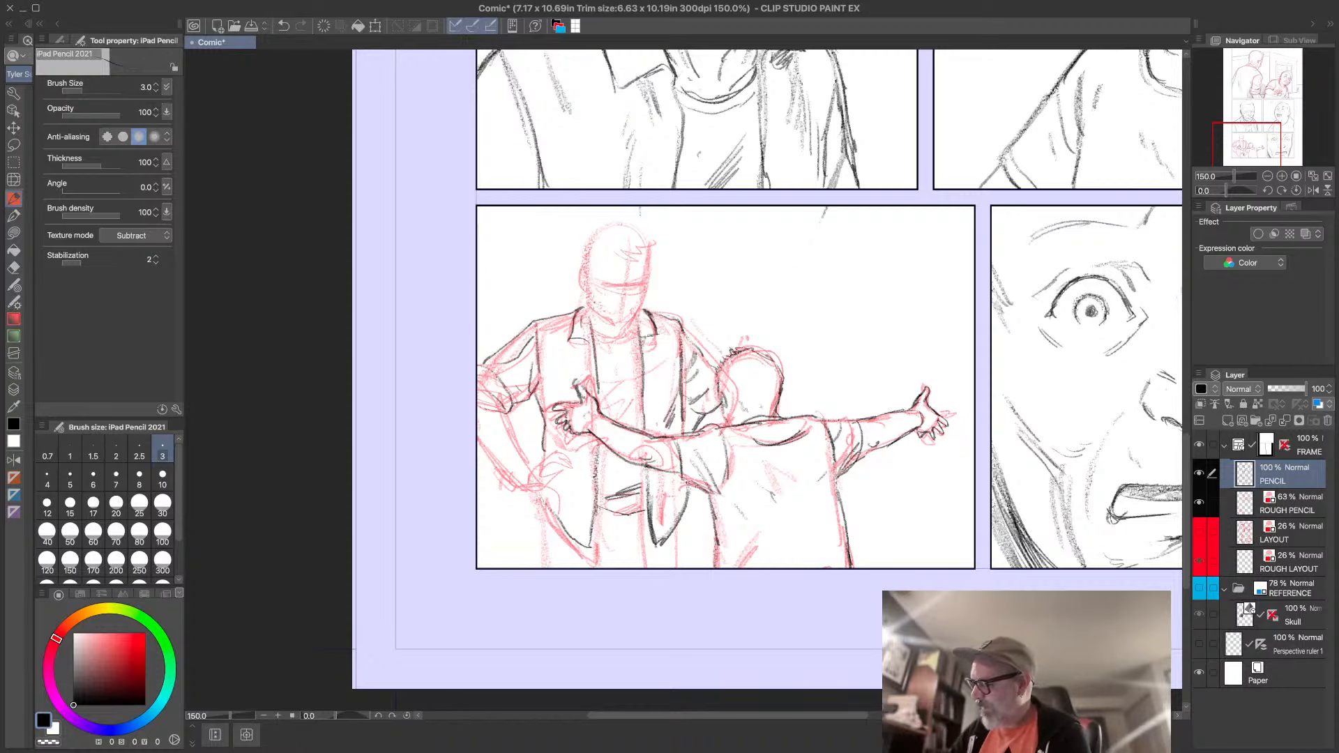
{"action": "mouse_move", "coordinate": [583, 282]}
{"action": "left_mouse_down"}
{"action": "mouse_move", "coordinate": [594, 317]}
{"action": "mouse_move", "coordinate": [645, 315]}
{"action": "mouse_move", "coordinate": [616, 281]}
{"action": "mouse_move", "coordinate": [648, 282]}
{"action": "mouse_move", "coordinate": [647, 298]}
{"action": "left_mouse_up"}
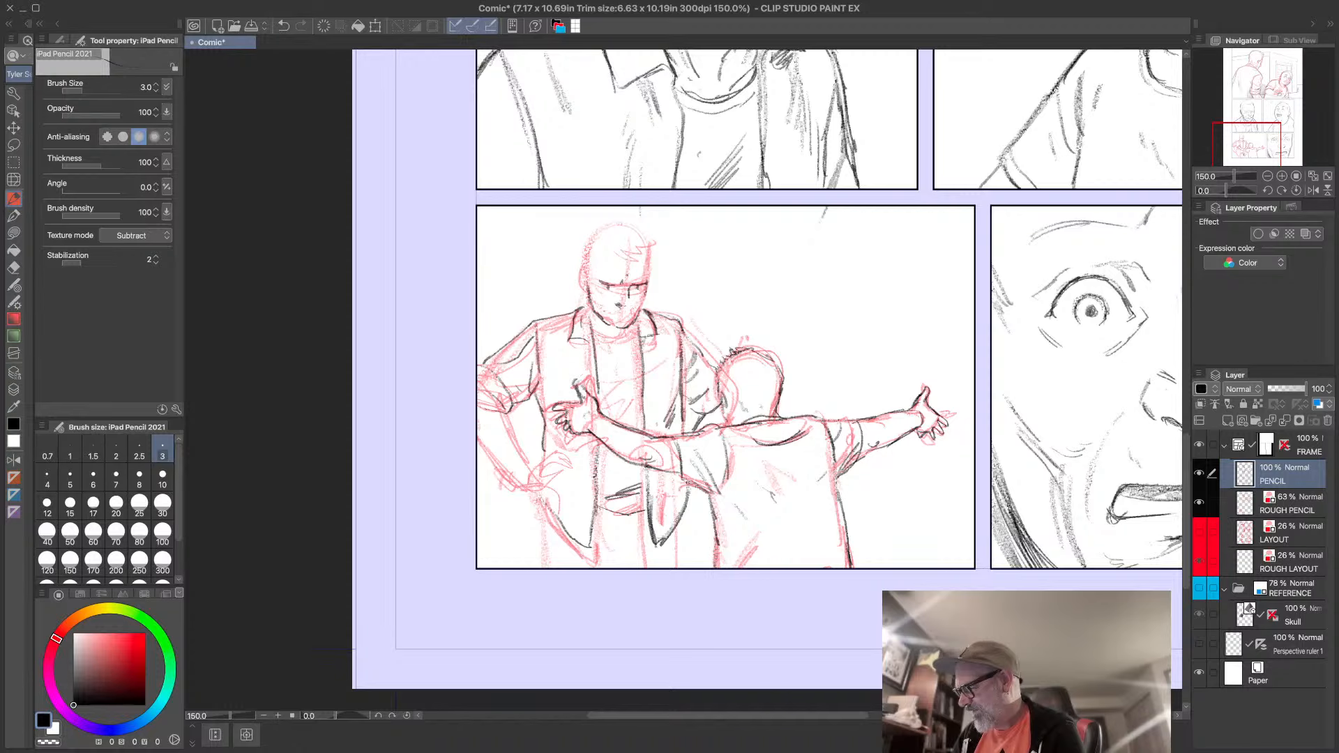
{"action": "mouse_move", "coordinate": [597, 293]}
{"action": "left_mouse_down"}
{"action": "mouse_move", "coordinate": [629, 313]}
{"action": "mouse_move", "coordinate": [601, 314]}
{"action": "mouse_move", "coordinate": [635, 315]}
{"action": "left_mouse_up"}
{"action": "mouse_move", "coordinate": [636, 308]}
{"action": "left_mouse_down"}
{"action": "mouse_move", "coordinate": [649, 293]}
{"action": "mouse_move", "coordinate": [612, 329]}
{"action": "mouse_move", "coordinate": [619, 346]}
{"action": "mouse_move", "coordinate": [637, 325]}
{"action": "mouse_move", "coordinate": [594, 335]}
{"action": "mouse_move", "coordinate": [631, 342]}
{"action": "left_mouse_up"}
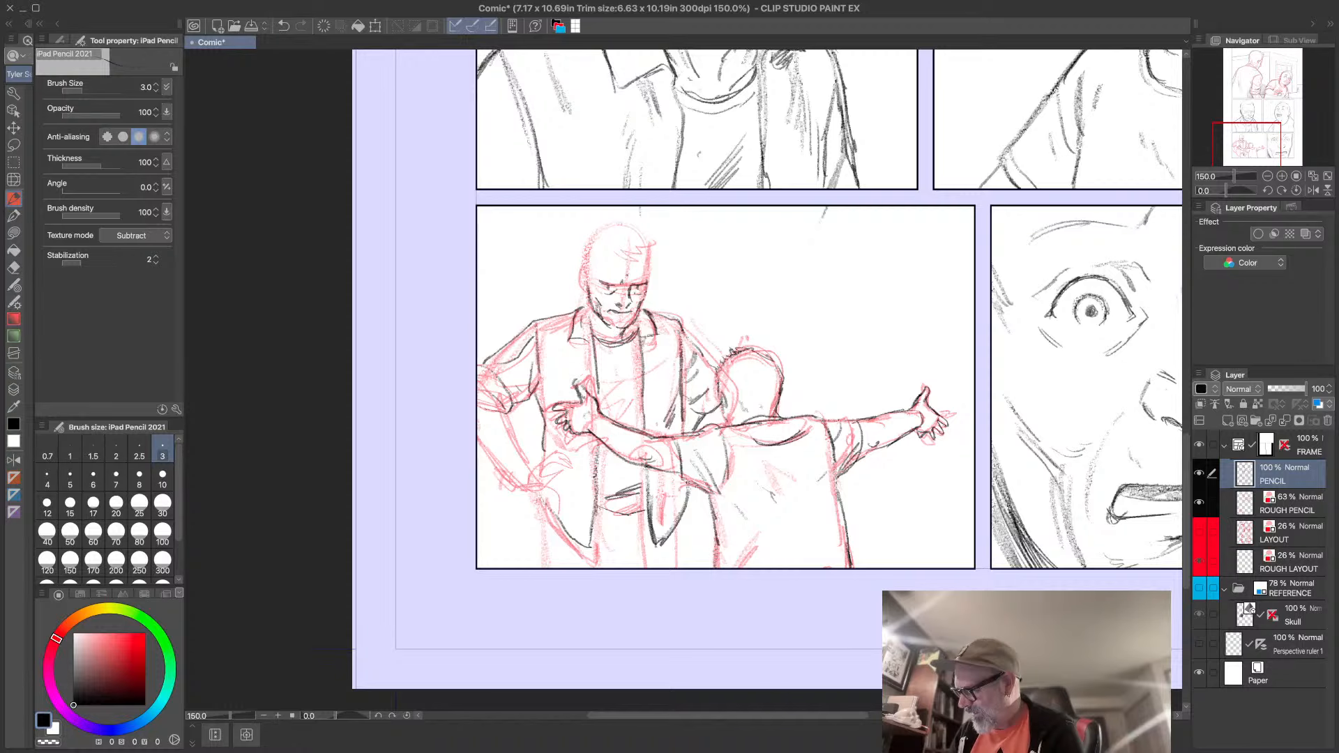
{"action": "left_click_drag", "start_coordinate": [594, 304], "coordinate": [585, 326]}
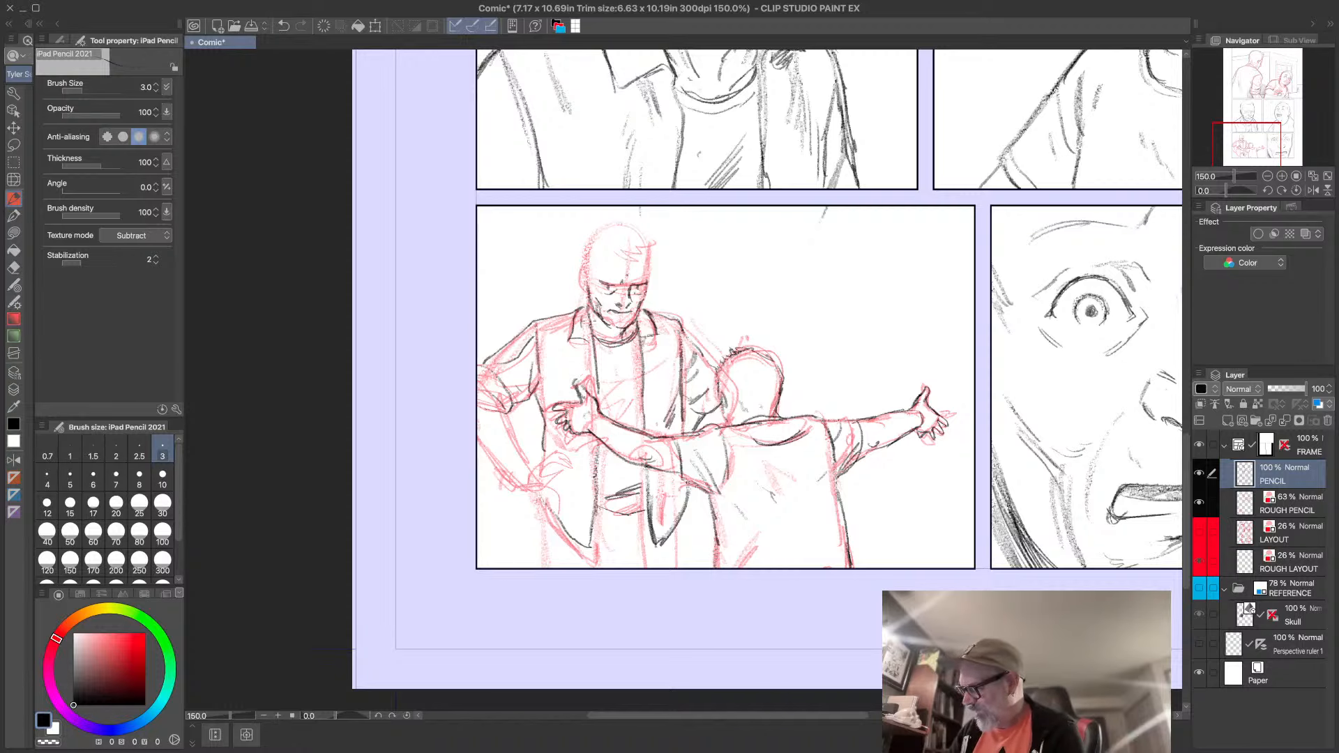
{"action": "mouse_move", "coordinate": [588, 263]}
{"action": "left_mouse_down"}
{"action": "mouse_move", "coordinate": [582, 298]}
{"action": "mouse_move", "coordinate": [583, 242]}
{"action": "mouse_move", "coordinate": [626, 223]}
{"action": "mouse_move", "coordinate": [611, 225]}
{"action": "mouse_move", "coordinate": [585, 271]}
{"action": "mouse_move", "coordinate": [627, 222]}
{"action": "mouse_move", "coordinate": [651, 239]}
{"action": "mouse_move", "coordinate": [653, 269]}
{"action": "mouse_move", "coordinate": [639, 283]}
{"action": "mouse_move", "coordinate": [633, 274]}
{"action": "left_mouse_up"}
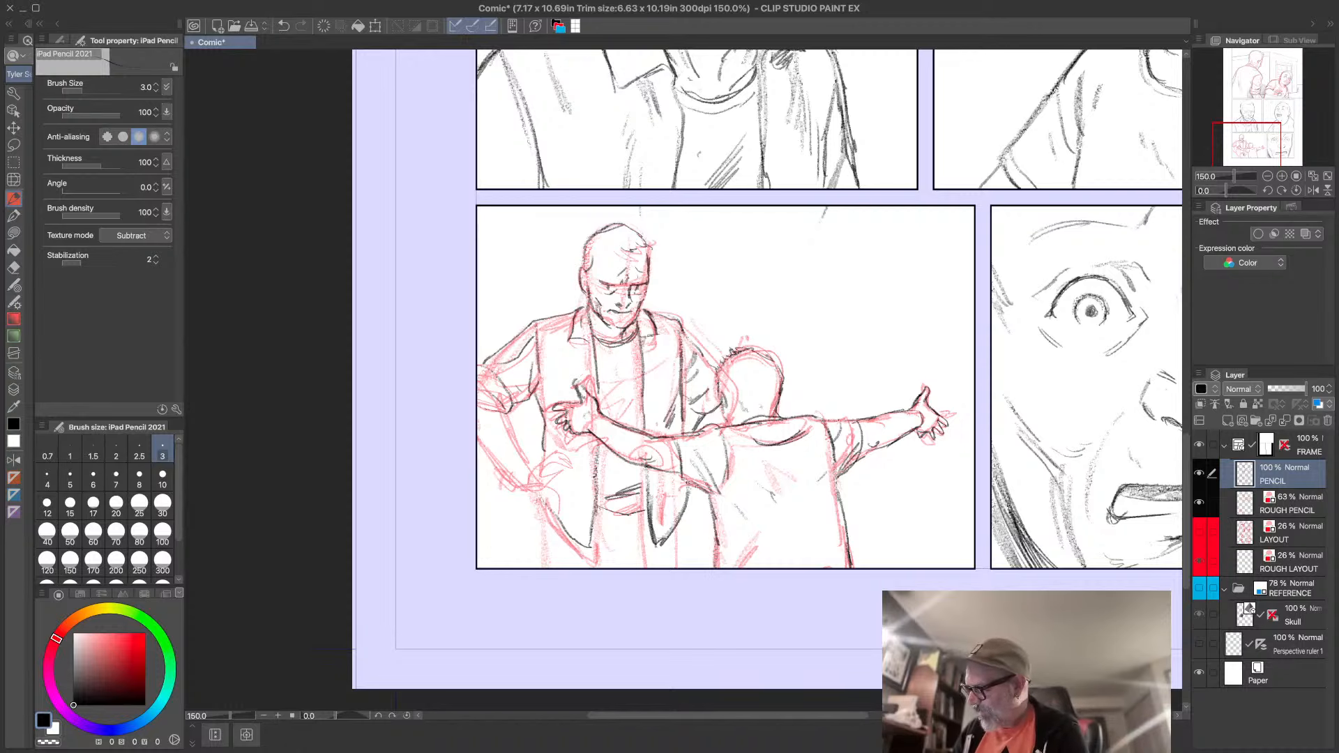
- Hatch folds on the standing man's undershirt and pencil his bent forearm with the hand resting on his hip
{"action": "mouse_move", "coordinate": [598, 316]}
{"action": "left_mouse_down"}
{"action": "mouse_move", "coordinate": [589, 336]}
{"action": "mouse_move", "coordinate": [622, 400]}
{"action": "left_mouse_up"}
{"action": "mouse_move", "coordinate": [641, 390]}
{"action": "left_mouse_down"}
{"action": "mouse_move", "coordinate": [619, 411]}
{"action": "mouse_move", "coordinate": [605, 481]}
{"action": "left_mouse_up"}
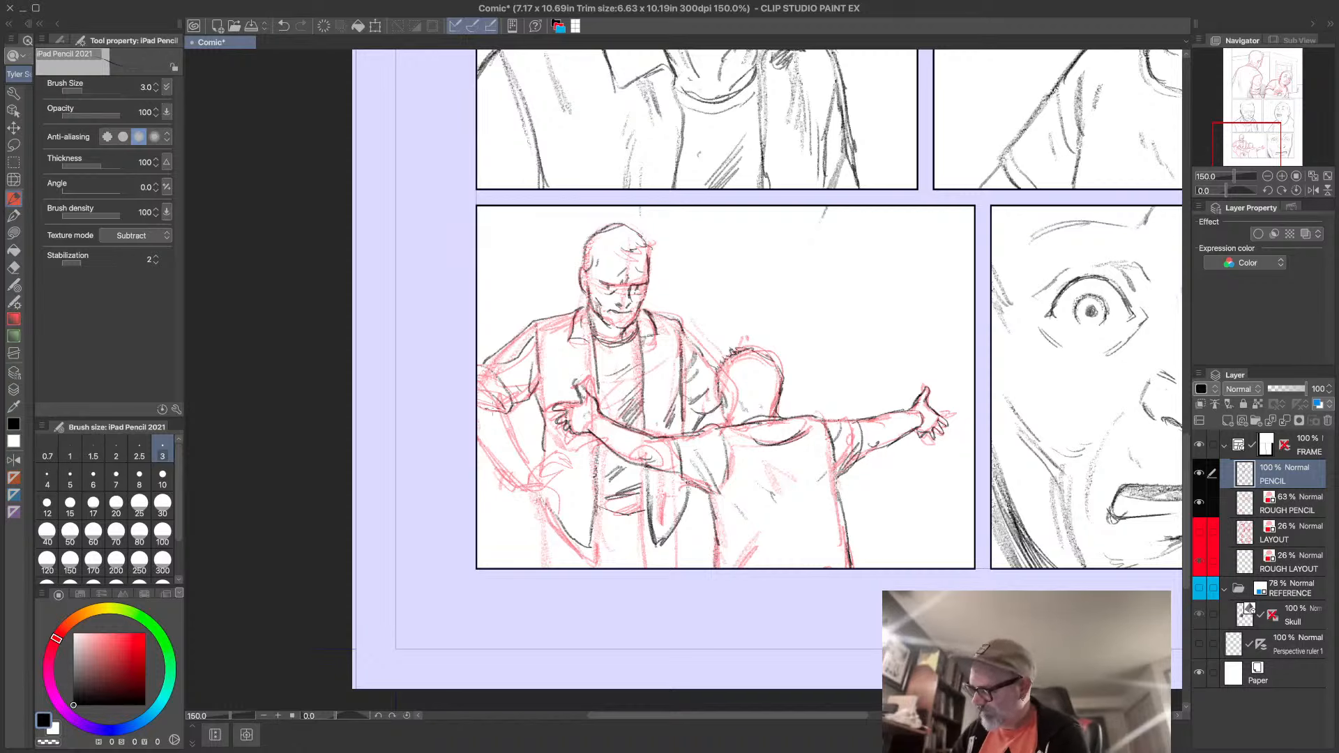
{"action": "mouse_move", "coordinate": [493, 407]}
{"action": "left_mouse_down"}
{"action": "mouse_move", "coordinate": [531, 466]}
{"action": "mouse_move", "coordinate": [518, 490]}
{"action": "mouse_move", "coordinate": [549, 456]}
{"action": "mouse_move", "coordinate": [538, 464]}
{"action": "mouse_move", "coordinate": [554, 495]}
{"action": "mouse_move", "coordinate": [538, 497]}
{"action": "mouse_move", "coordinate": [541, 465]}
{"action": "mouse_move", "coordinate": [551, 472]}
{"action": "mouse_move", "coordinate": [520, 484]}
{"action": "left_mouse_up"}
{"action": "left_click_drag", "start_coordinate": [478, 428], "coordinate": [498, 446]}
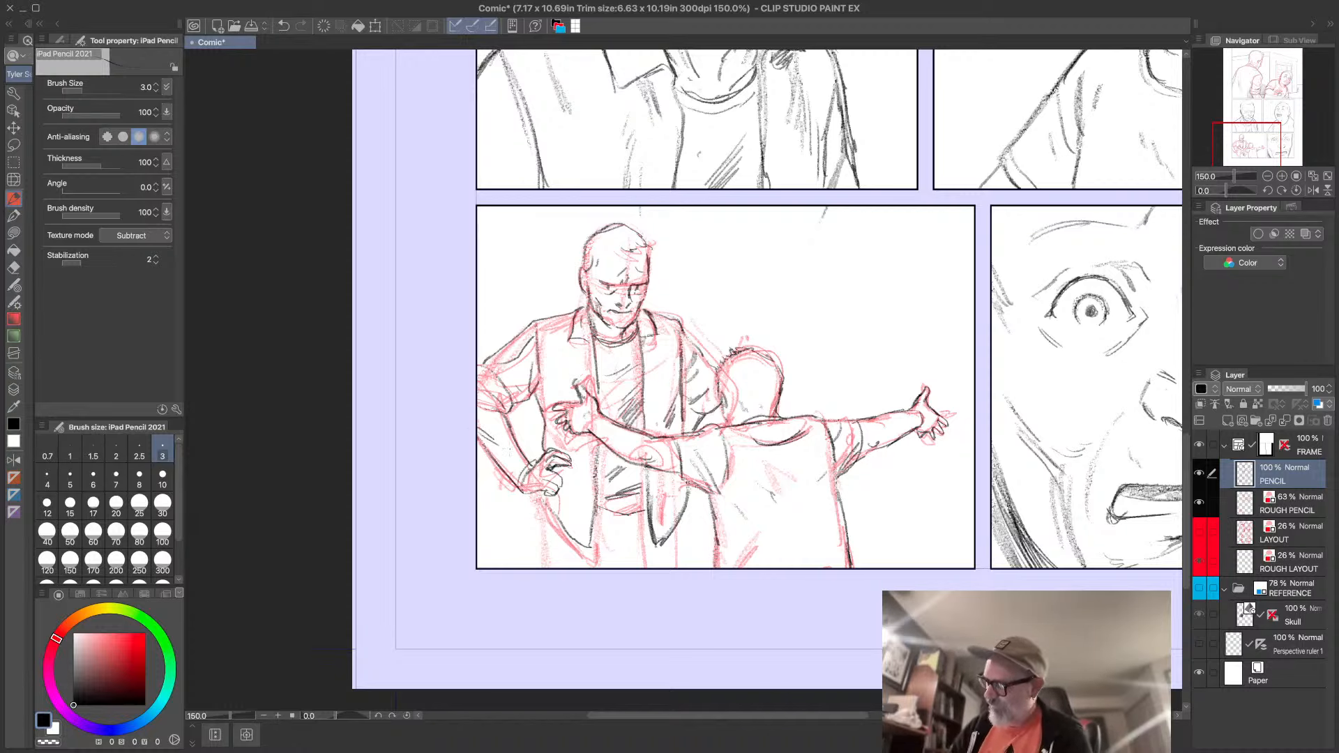
{"action": "left_click_drag", "start_coordinate": [587, 467], "coordinate": [570, 476]}
{"action": "left_click_drag", "start_coordinate": [588, 473], "coordinate": [572, 479]}
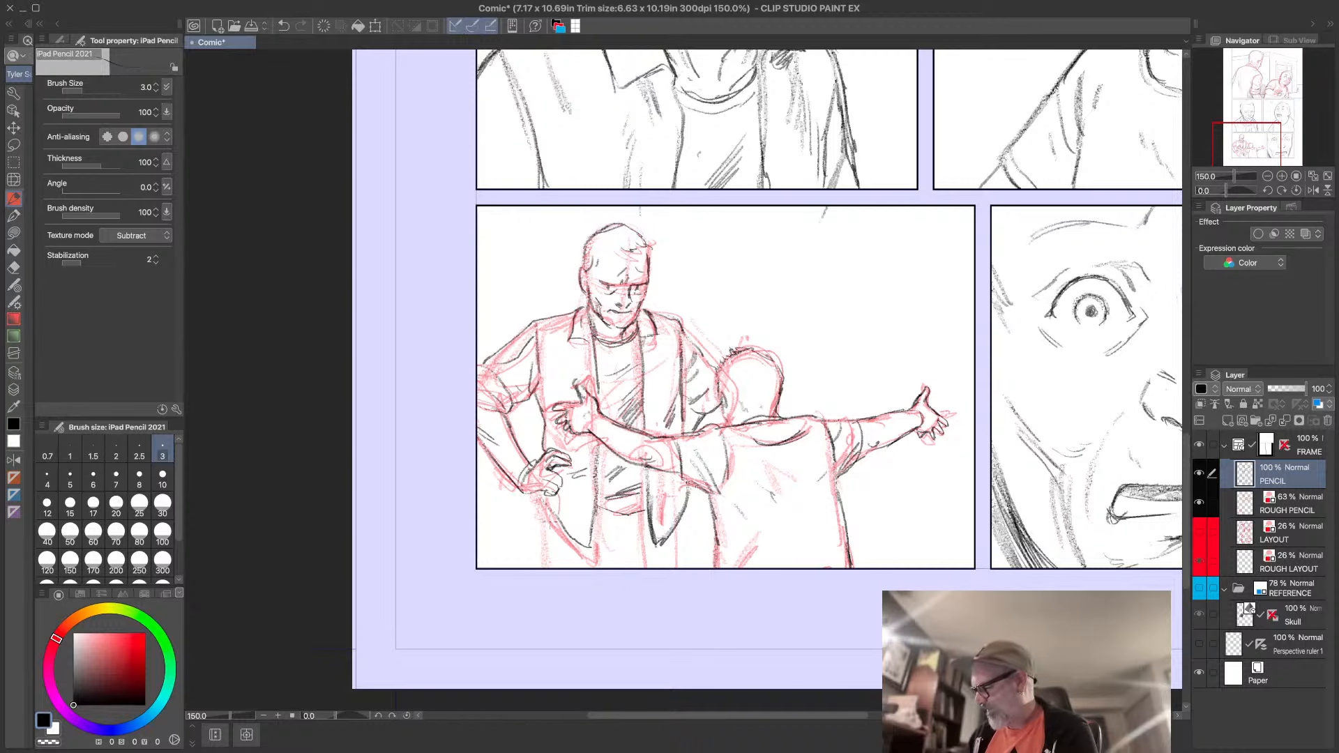
- Pencil the standing man's trousers down to the panel border, with waist, fly folds, outer leg edges and dark shading
{"action": "mouse_move", "coordinate": [543, 515]}
{"action": "left_mouse_down"}
{"action": "mouse_move", "coordinate": [546, 562]}
{"action": "mouse_move", "coordinate": [546, 548]}
{"action": "left_mouse_up"}
{"action": "mouse_move", "coordinate": [626, 515]}
{"action": "left_mouse_down"}
{"action": "mouse_move", "coordinate": [627, 549]}
{"action": "mouse_move", "coordinate": [644, 527]}
{"action": "left_mouse_up"}
{"action": "mouse_move", "coordinate": [610, 533]}
{"action": "left_mouse_down"}
{"action": "mouse_move", "coordinate": [642, 529]}
{"action": "mouse_move", "coordinate": [640, 544]}
{"action": "mouse_move", "coordinate": [680, 568]}
{"action": "mouse_move", "coordinate": [618, 556]}
{"action": "left_mouse_up"}
{"action": "left_click_drag", "start_coordinate": [618, 534], "coordinate": [621, 568]}
{"action": "left_click_drag", "start_coordinate": [618, 532], "coordinate": [615, 568]}
{"action": "left_click_drag", "start_coordinate": [552, 509], "coordinate": [545, 566]}
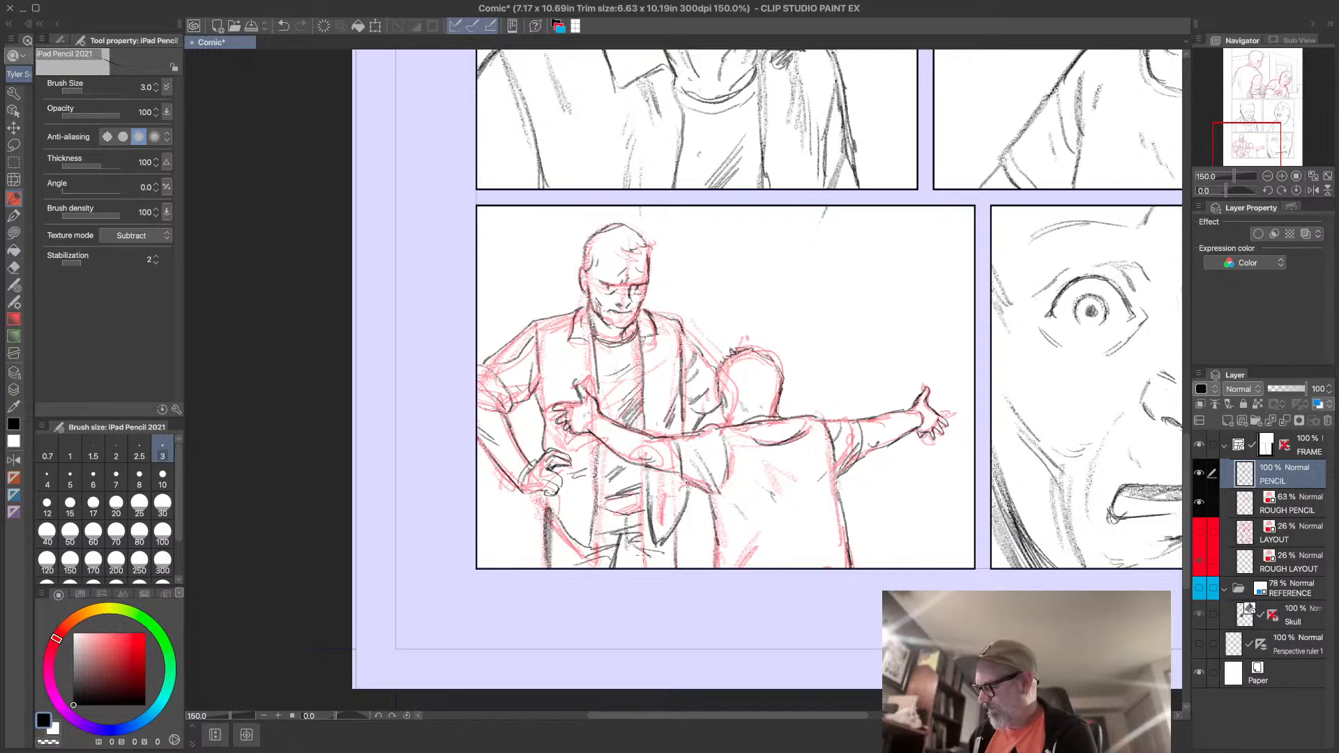
{"action": "left_click_drag", "start_coordinate": [621, 543], "coordinate": [619, 570]}
{"action": "left_click_drag", "start_coordinate": [617, 536], "coordinate": [618, 568]}
{"action": "mouse_move", "coordinate": [674, 534]}
{"action": "left_mouse_down"}
{"action": "mouse_move", "coordinate": [675, 568]}
{"action": "mouse_move", "coordinate": [646, 565]}
{"action": "mouse_move", "coordinate": [664, 568]}
{"action": "mouse_move", "coordinate": [674, 536]}
{"action": "left_mouse_up"}
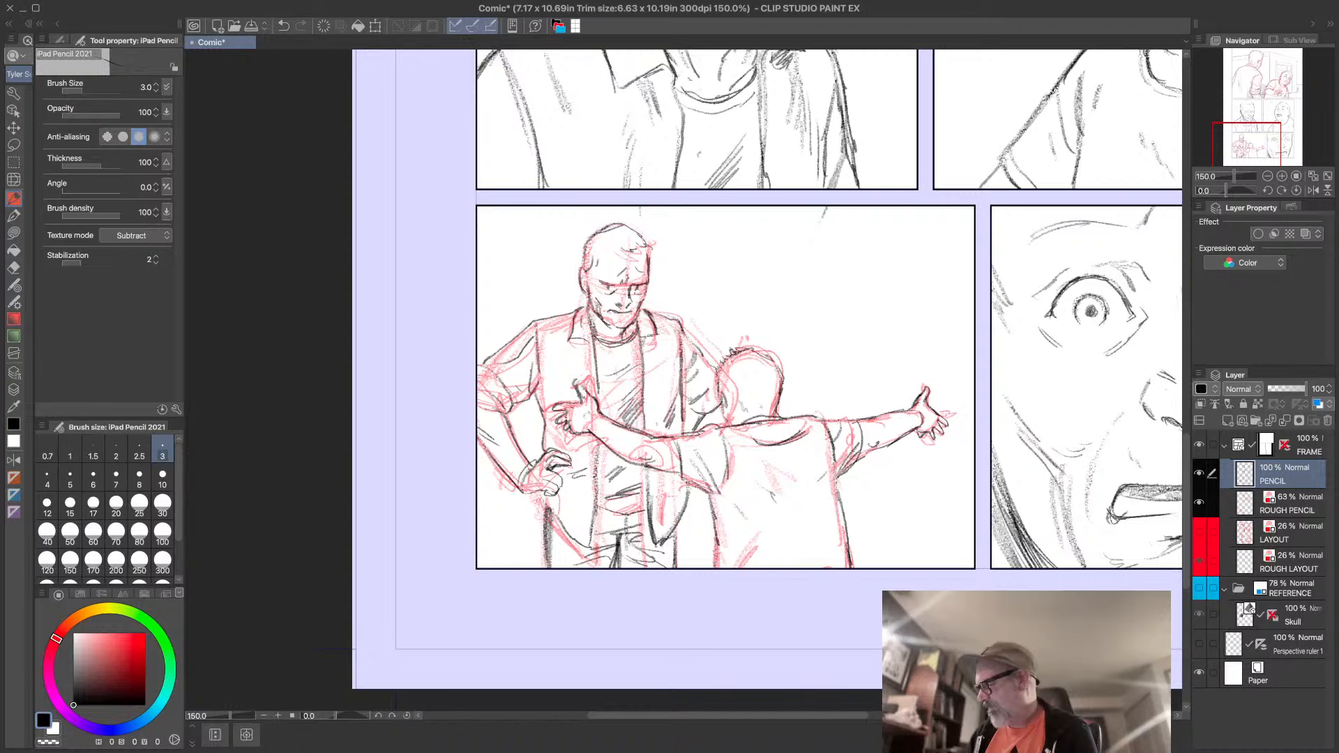
- Darken the lower corner and edge of the standing man's open shirt below the outstretched arm
{"action": "mouse_move", "coordinate": [688, 480]}
{"action": "left_mouse_down"}
{"action": "mouse_move", "coordinate": [687, 511]}
{"action": "mouse_move", "coordinate": [716, 550]}
{"action": "mouse_move", "coordinate": [687, 497]}
{"action": "mouse_move", "coordinate": [671, 531]}
{"action": "mouse_move", "coordinate": [670, 519]}
{"action": "mouse_move", "coordinate": [677, 541]}
{"action": "left_mouse_up"}
{"action": "left_click_drag", "start_coordinate": [685, 531], "coordinate": [678, 549]}
{"action": "mouse_move", "coordinate": [684, 496]}
{"action": "left_mouse_down"}
{"action": "mouse_move", "coordinate": [677, 543]}
{"action": "mouse_move", "coordinate": [686, 535]}
{"action": "mouse_move", "coordinate": [662, 545]}
{"action": "left_mouse_up"}
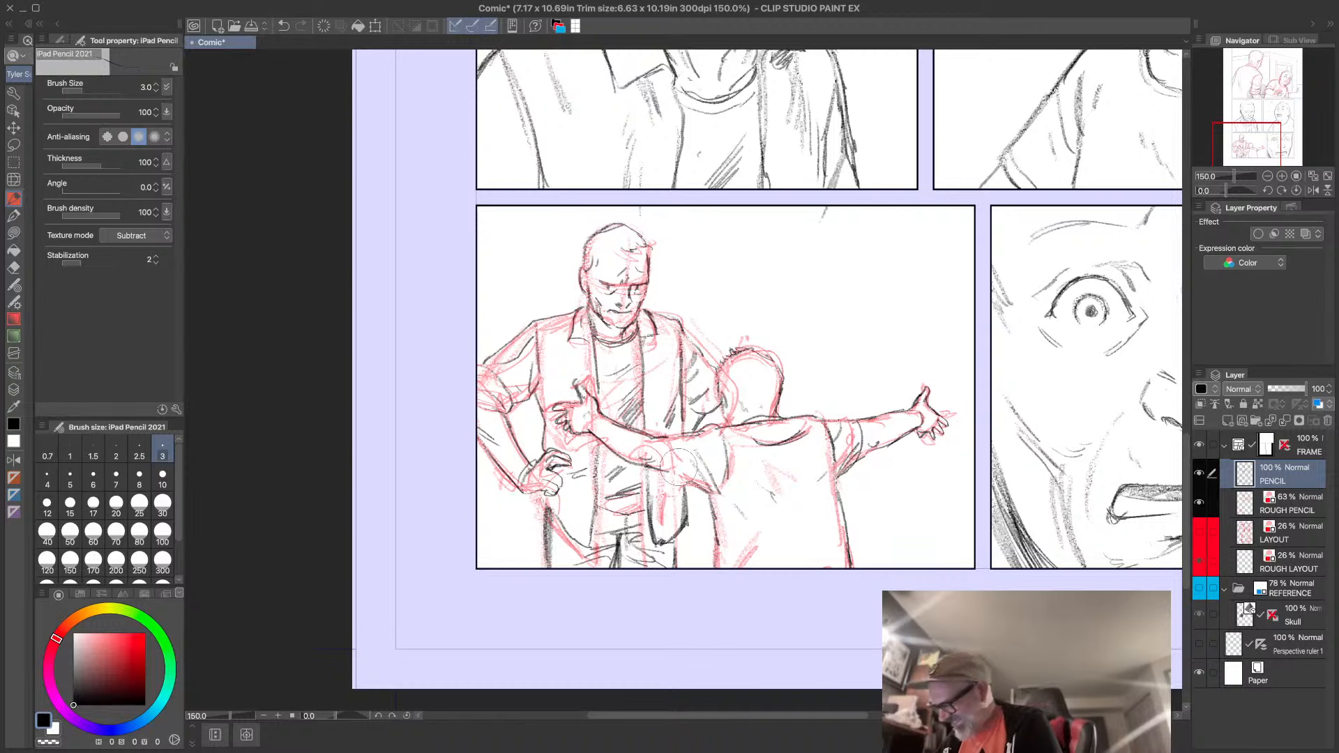
- Pencil fold lines on the back-turned figure's sleeve and shirt, and add short emphasis marks beside his head
{"action": "mouse_move", "coordinate": [677, 434]}
{"action": "left_mouse_down"}
{"action": "mouse_move", "coordinate": [672, 474]}
{"action": "mouse_move", "coordinate": [689, 487]}
{"action": "mouse_move", "coordinate": [668, 438]}
{"action": "mouse_move", "coordinate": [687, 435]}
{"action": "mouse_move", "coordinate": [669, 487]}
{"action": "left_mouse_up"}
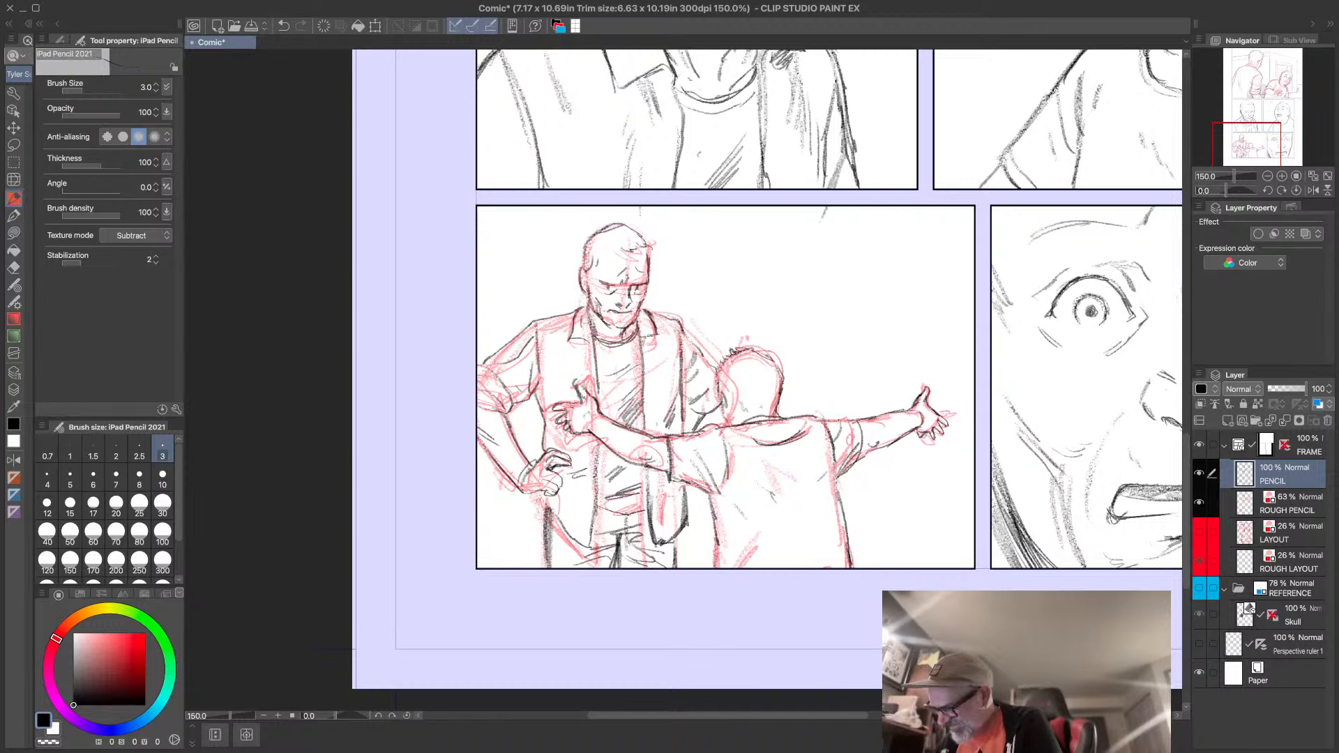
{"action": "left_click_drag", "start_coordinate": [704, 445], "coordinate": [716, 455]}
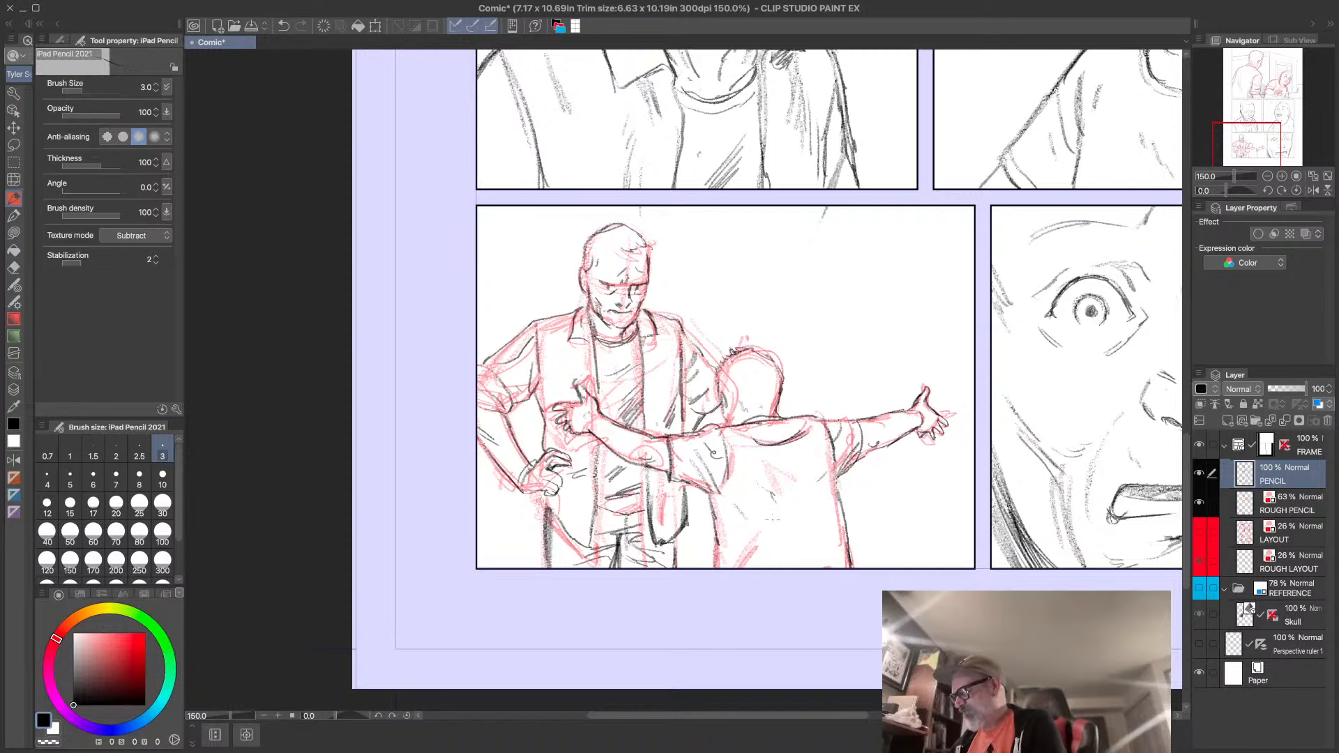
{"action": "left_click_drag", "start_coordinate": [779, 530], "coordinate": [800, 526]}
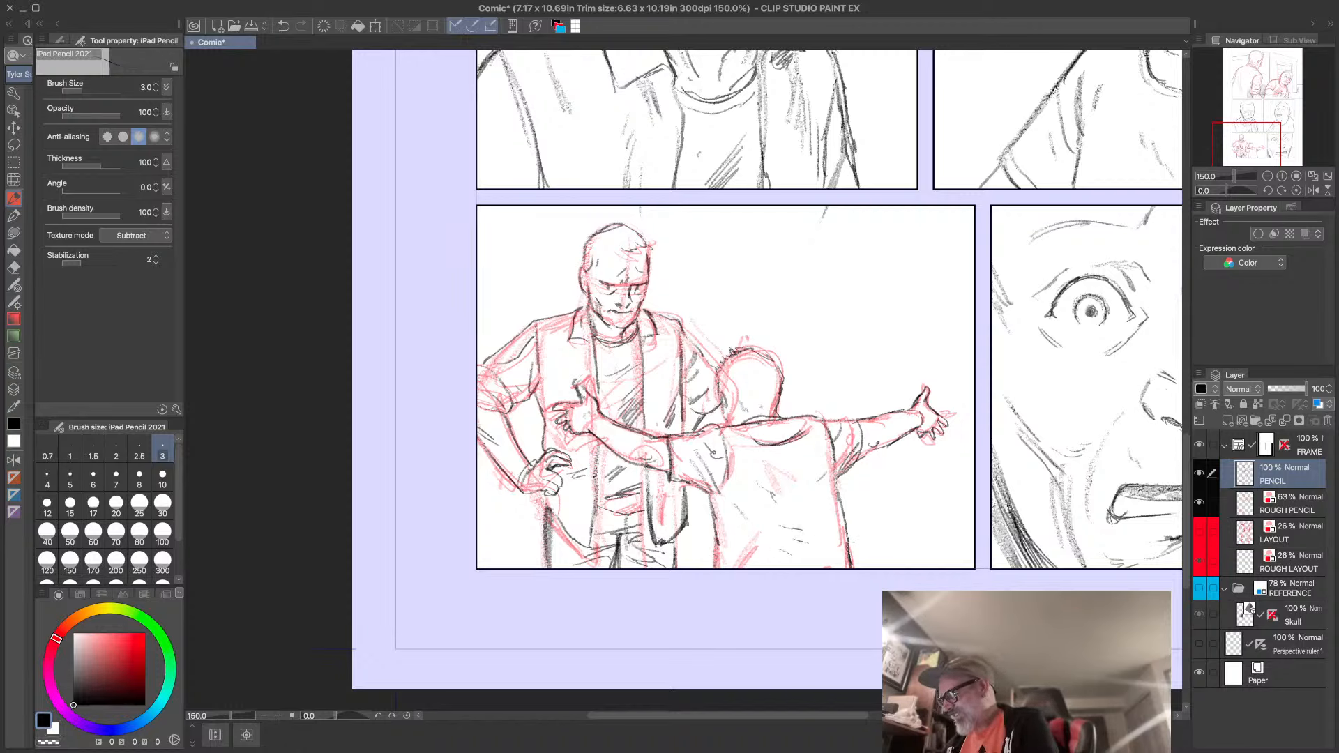
{"action": "mouse_move", "coordinate": [850, 563]}
{"action": "left_mouse_down"}
{"action": "mouse_move", "coordinate": [838, 474]}
{"action": "mouse_move", "coordinate": [808, 416]}
{"action": "left_mouse_up"}
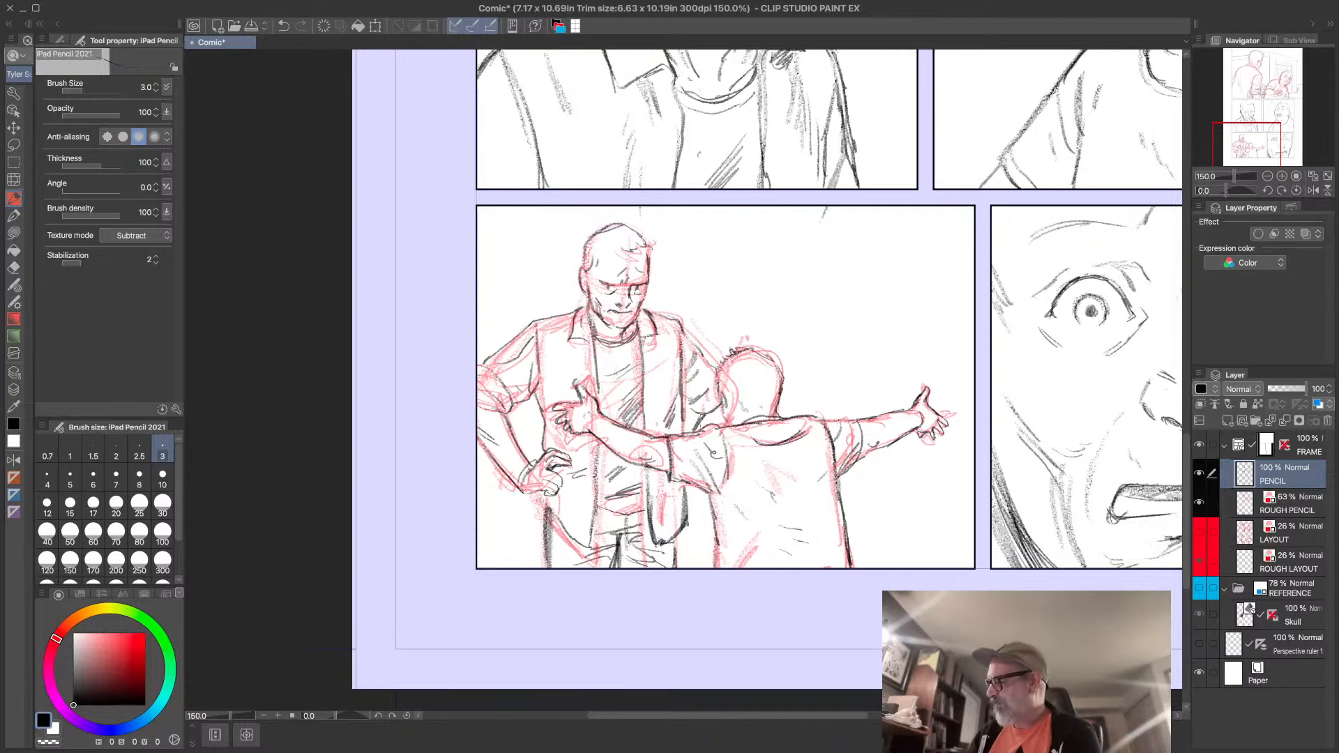
{"action": "left_click_drag", "start_coordinate": [698, 421], "coordinate": [712, 412]}
{"action": "left_click_drag", "start_coordinate": [724, 361], "coordinate": [717, 390]}
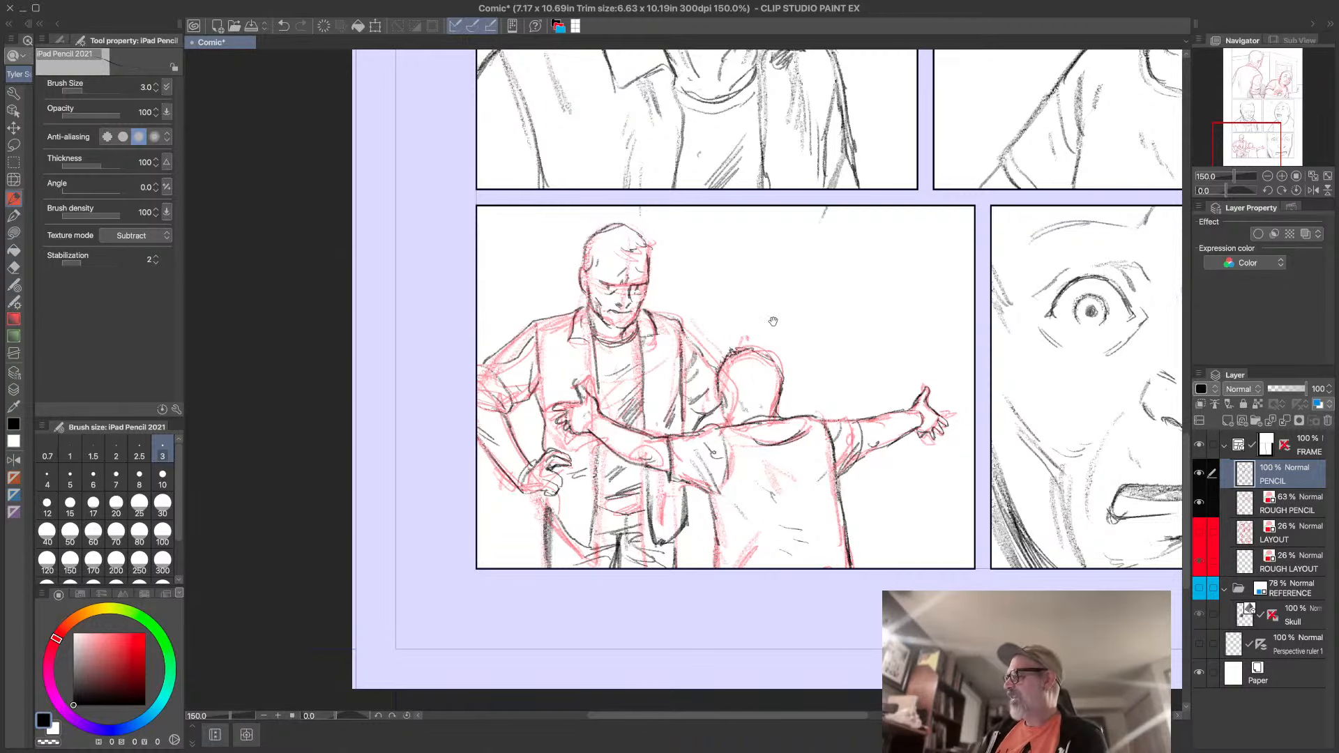
{"action": "left_click_drag", "start_coordinate": [935, 552], "coordinate": [801, 632]}
{"action": "left_click_drag", "start_coordinate": [680, 427], "coordinate": [671, 451]}
- Show the whole page and hide the ROUGH PENCIL layer
{"action": "key", "text": "super+0"}
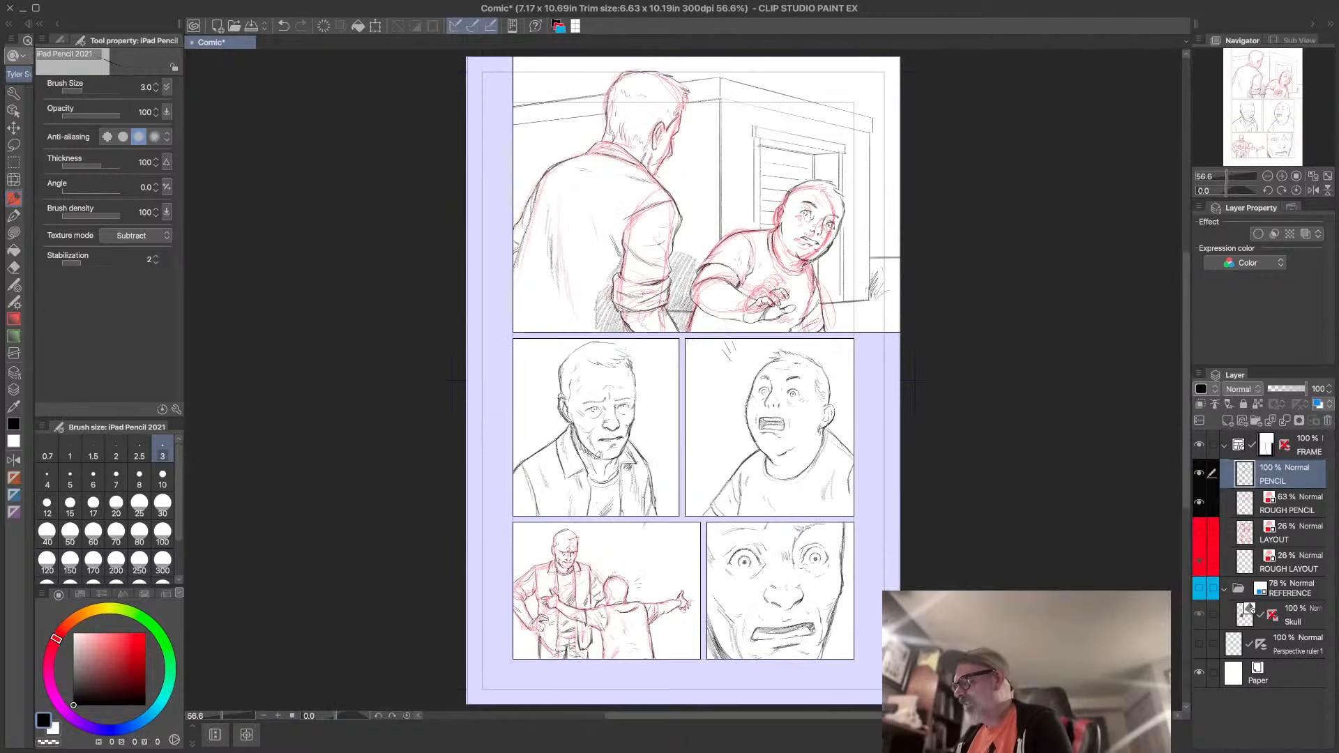
{"action": "left_click", "coordinate": [1201, 503]}
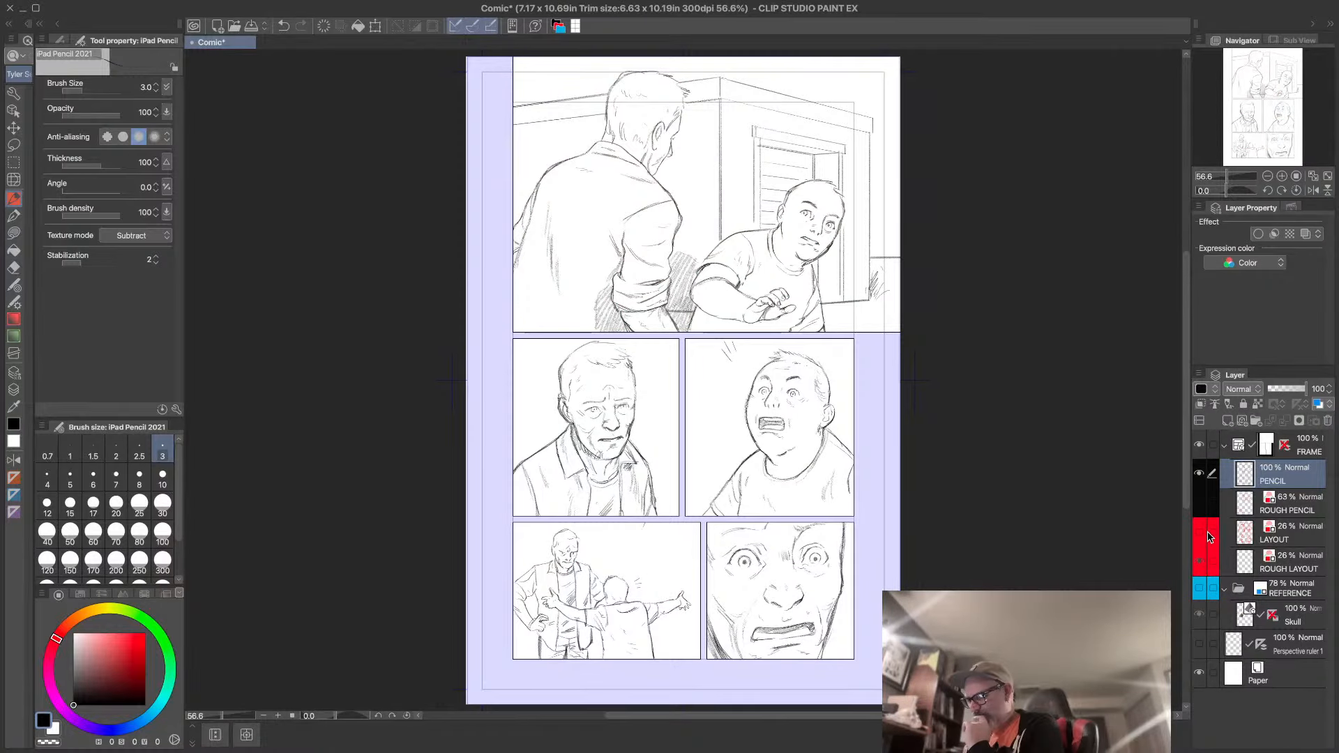
{"action": "mouse_move", "coordinate": [829, 635]}
{"action": "left_mouse_down"}
{"action": "mouse_move", "coordinate": [852, 658]}
{"action": "mouse_move", "coordinate": [828, 657]}
{"action": "left_mouse_up"}
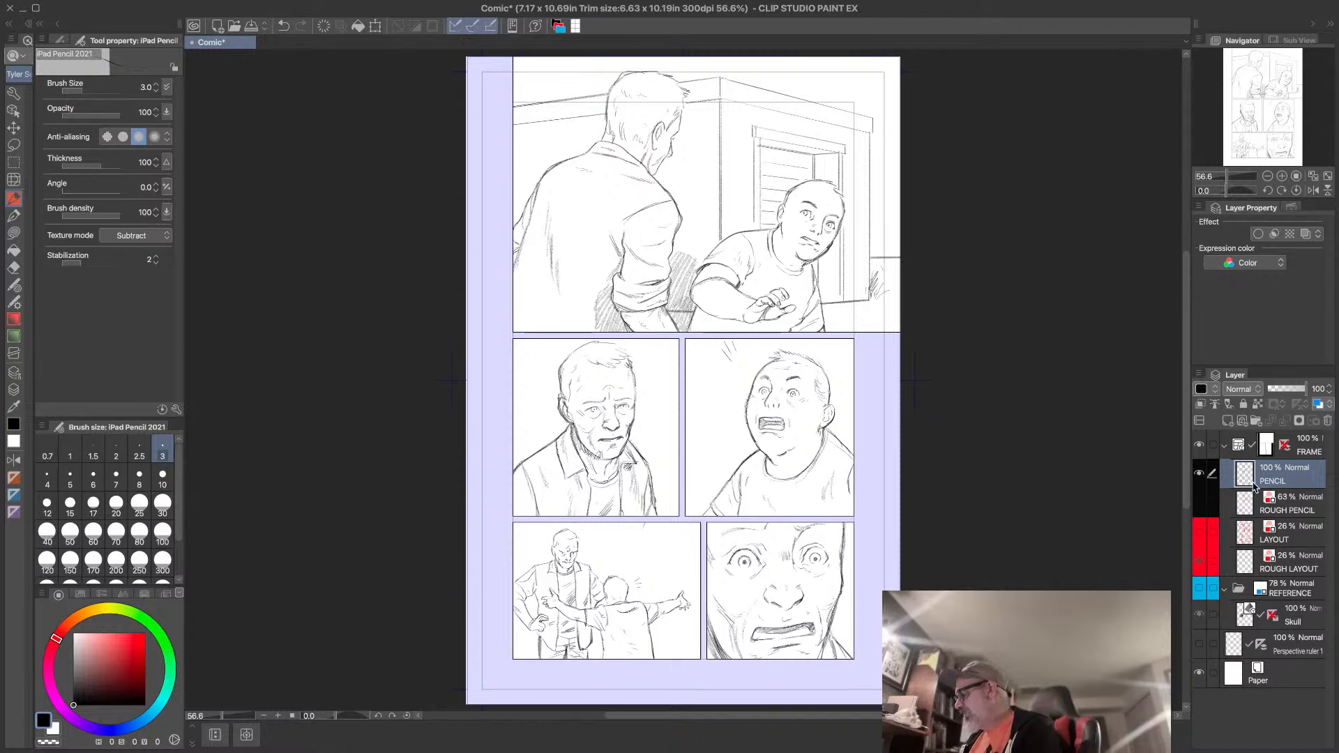
- Create a new layer above the FRAME folder and set its blending mode to Multiply
{"action": "left_click", "coordinate": [1227, 420]}
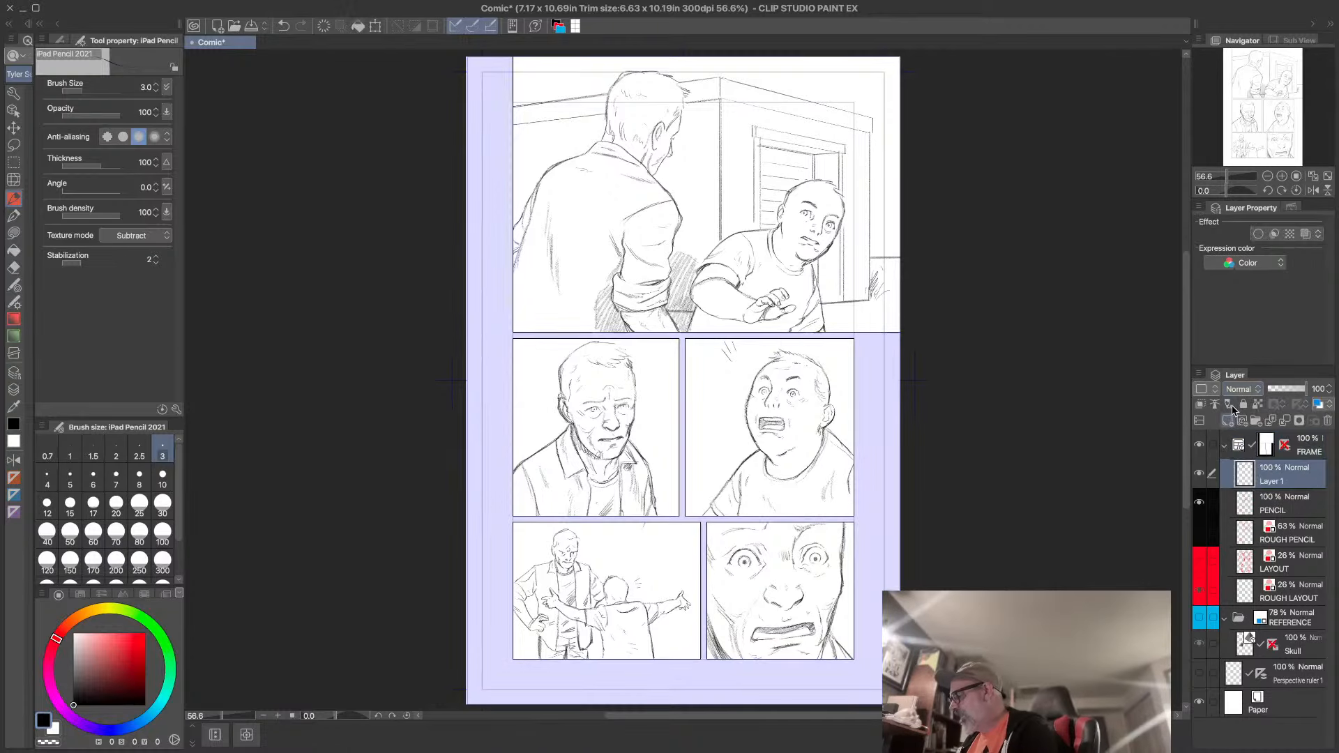
{"action": "mouse_move", "coordinate": [1289, 477]}
{"action": "left_mouse_down"}
{"action": "mouse_move", "coordinate": [1290, 442]}
{"action": "mouse_move", "coordinate": [1291, 458]}
{"action": "left_mouse_up"}
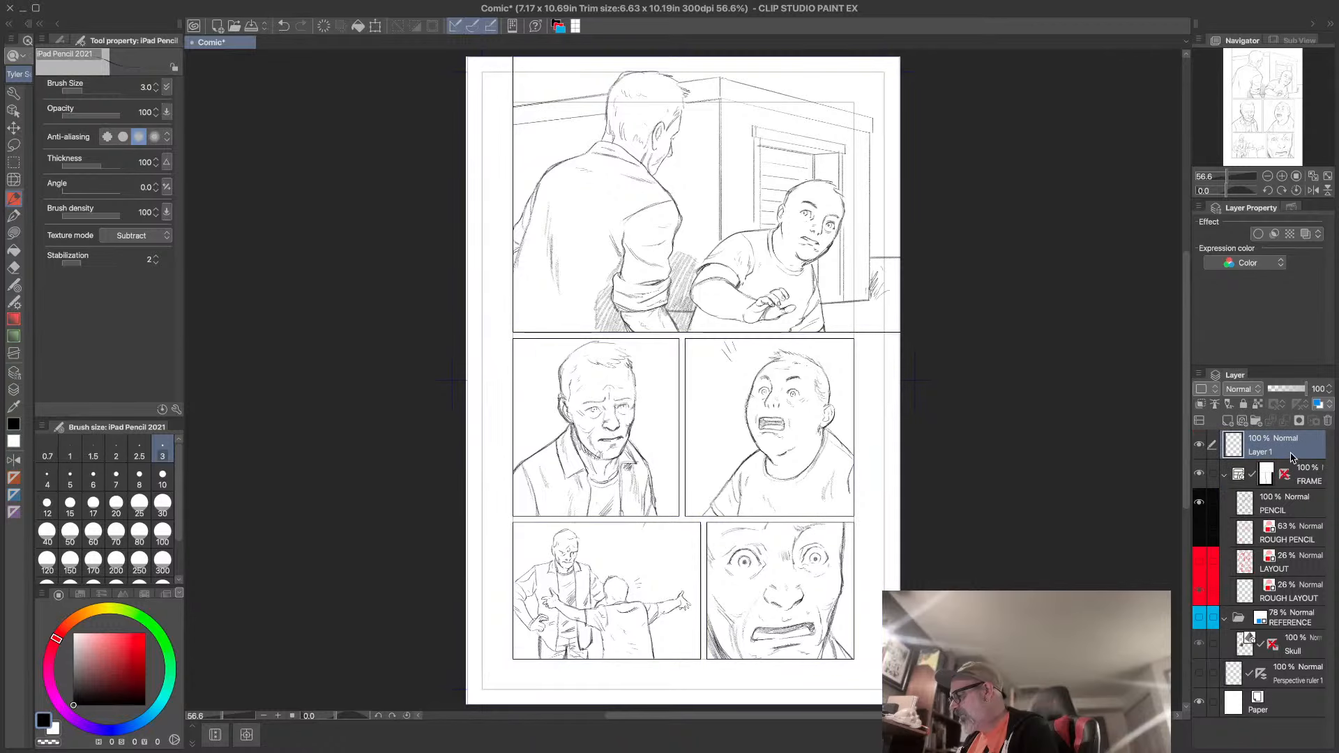
{"action": "left_click", "coordinate": [1247, 389]}
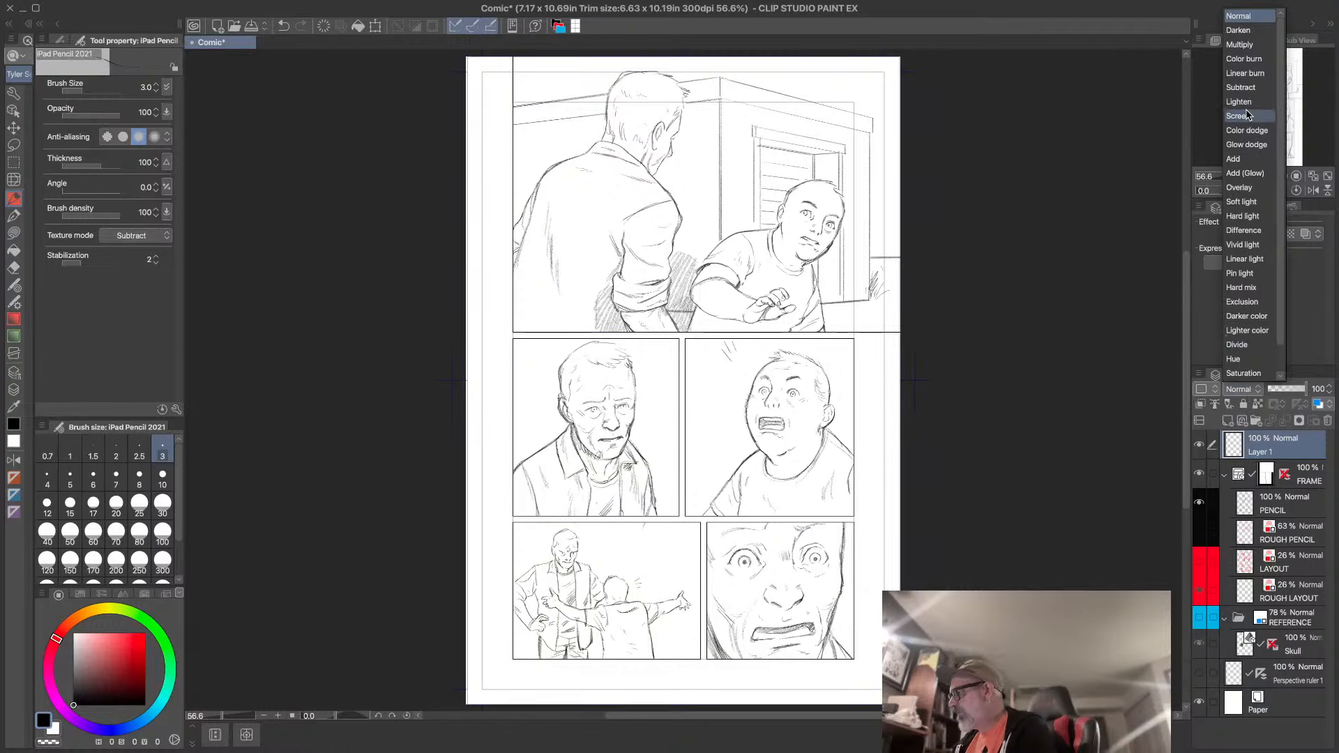
{"action": "left_click", "coordinate": [1240, 45]}
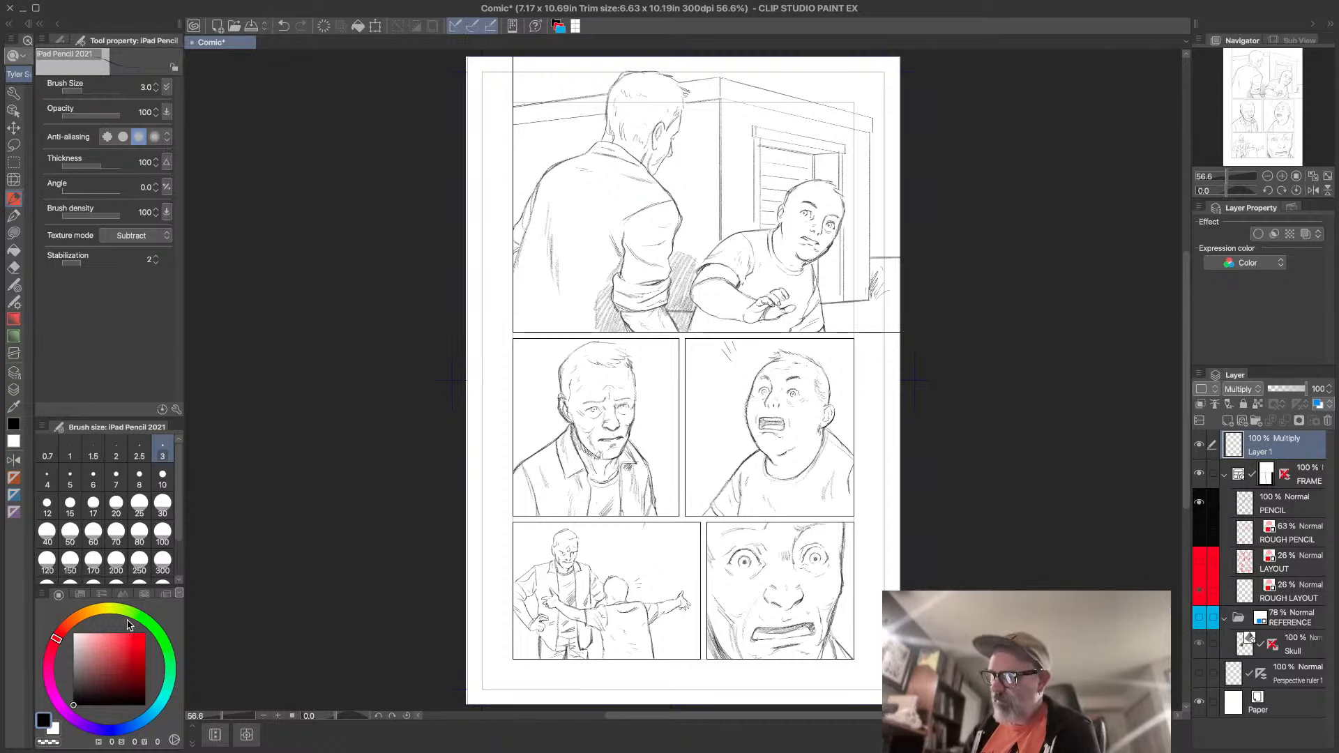
- Fill the older man's silhouette with muted red in the large upper panel and the middle panel using Lasso fill
{"action": "left_click", "coordinate": [13, 235]}
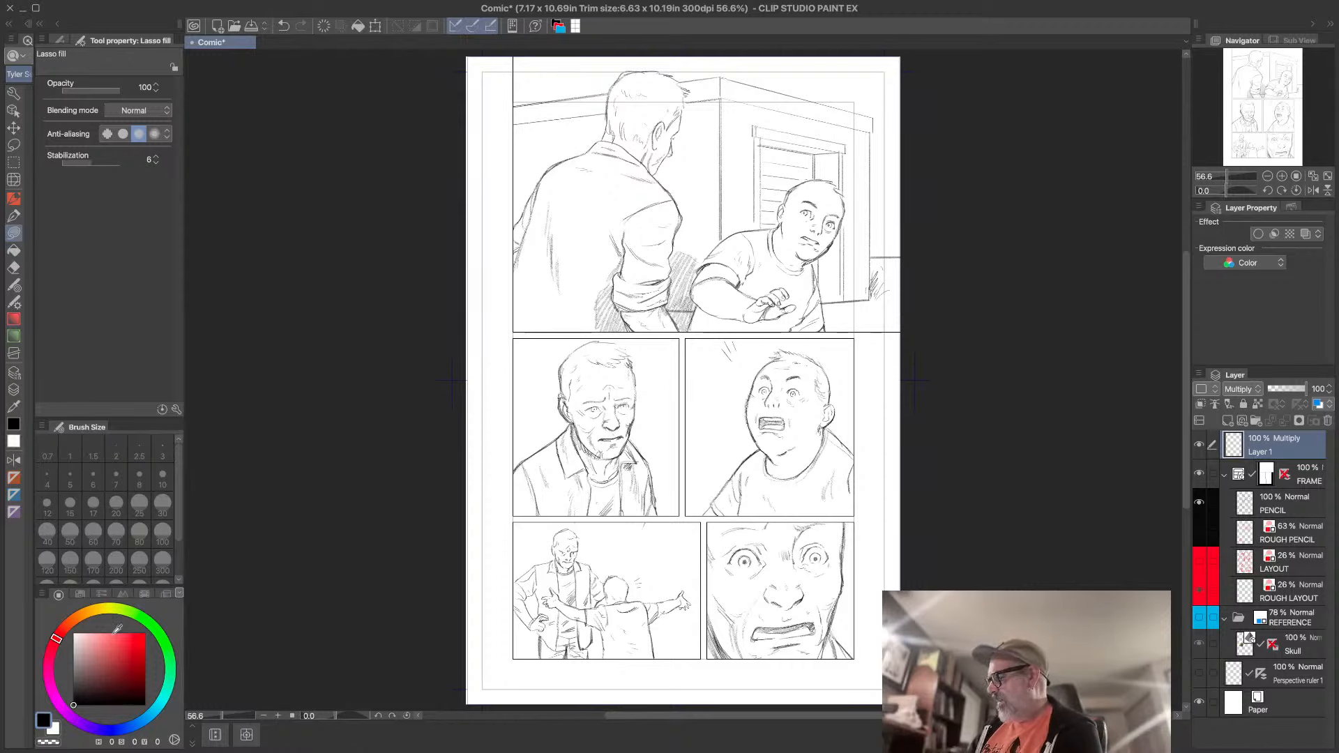
{"action": "left_click", "coordinate": [85, 614]}
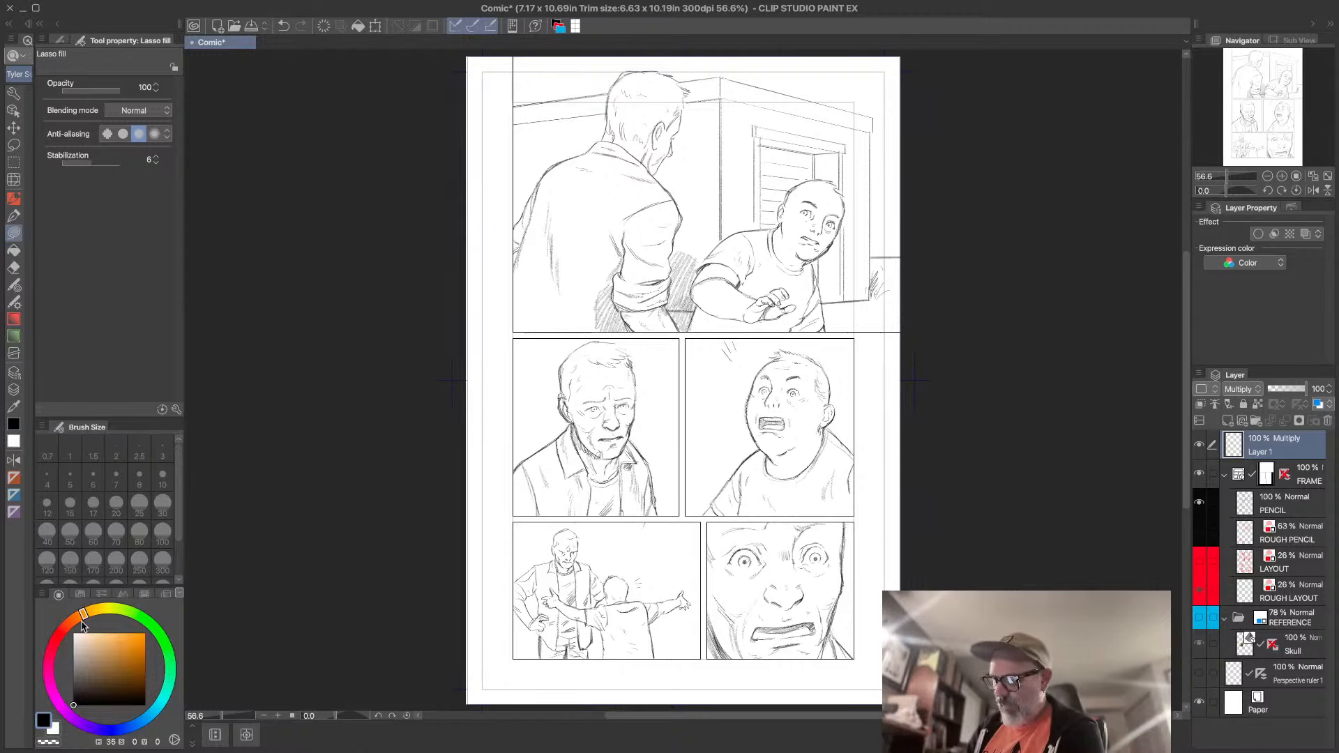
{"action": "mouse_move", "coordinate": [125, 654]}
{"action": "left_mouse_down"}
{"action": "mouse_move", "coordinate": [137, 642]}
{"action": "mouse_move", "coordinate": [64, 625]}
{"action": "mouse_move", "coordinate": [109, 654]}
{"action": "mouse_move", "coordinate": [62, 631]}
{"action": "left_mouse_up"}
{"action": "left_click", "coordinate": [112, 646]}
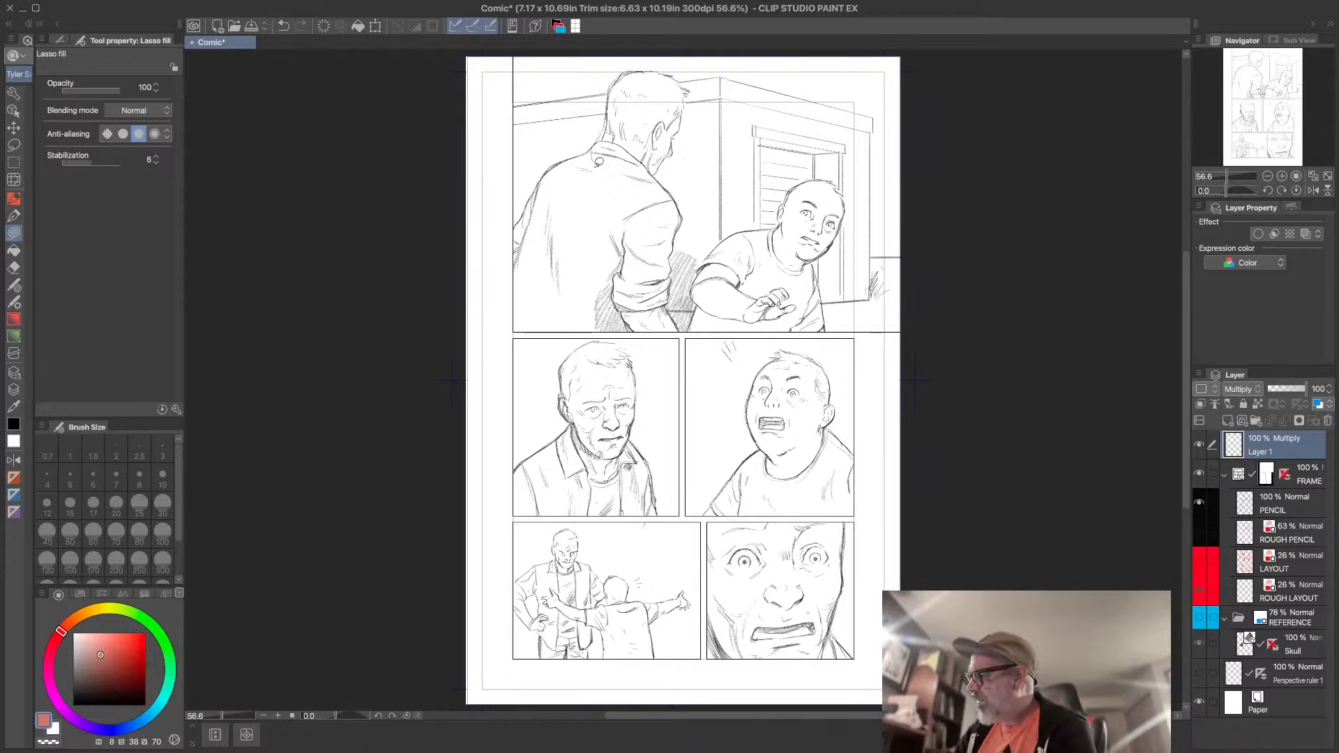
{"action": "mouse_move", "coordinate": [598, 161]}
{"action": "left_mouse_down"}
{"action": "mouse_move", "coordinate": [631, 189]}
{"action": "mouse_move", "coordinate": [655, 174]}
{"action": "mouse_move", "coordinate": [690, 79]}
{"action": "mouse_move", "coordinate": [536, 185]}
{"action": "mouse_move", "coordinate": [515, 225]}
{"action": "mouse_move", "coordinate": [516, 328]}
{"action": "mouse_move", "coordinate": [688, 326]}
{"action": "left_mouse_up"}
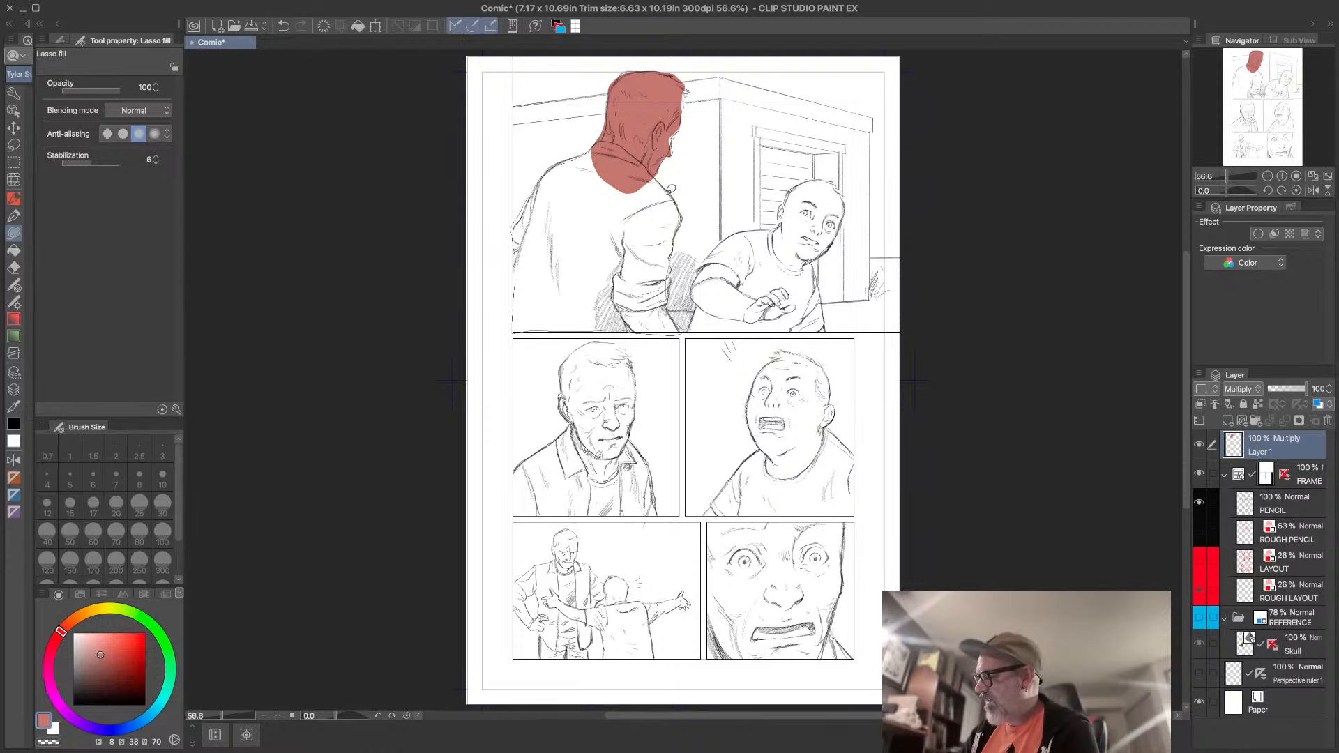
{"action": "left_click_drag", "start_coordinate": [670, 188], "coordinate": [652, 169]}
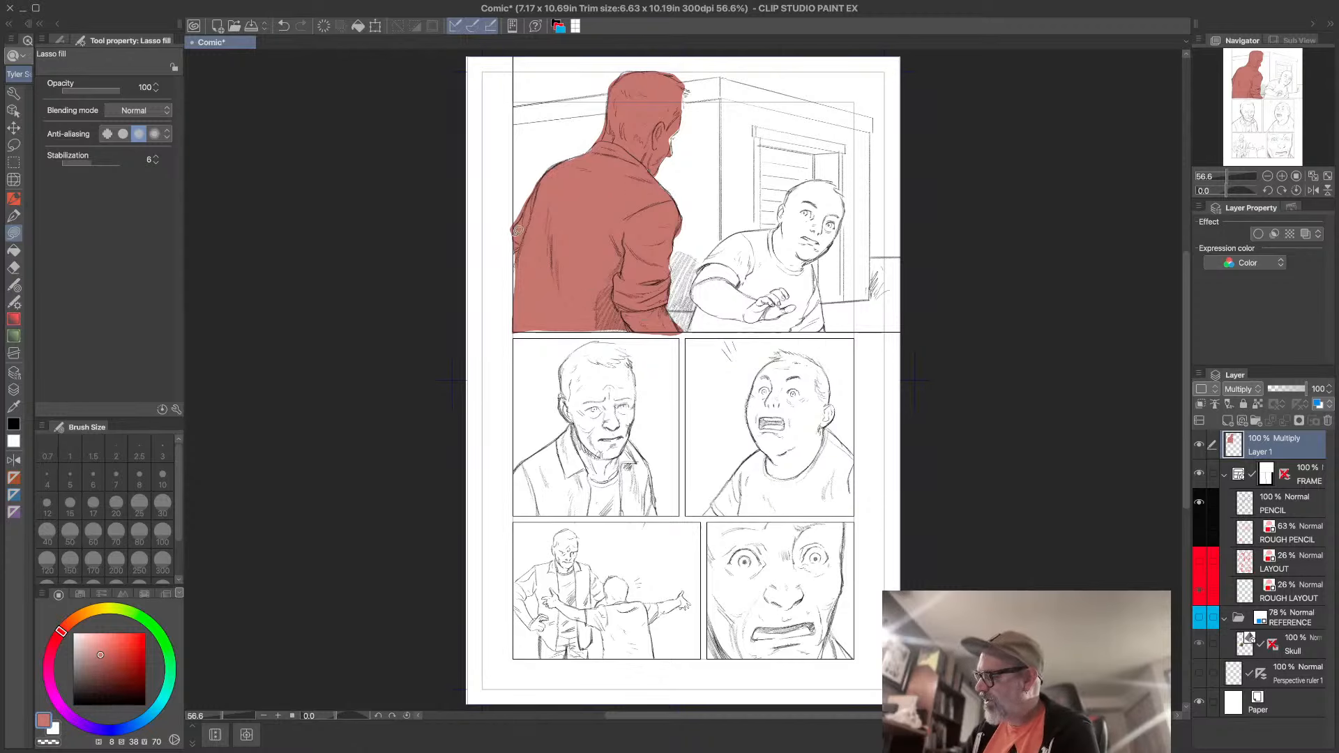
{"action": "mouse_move", "coordinate": [520, 328]}
{"action": "left_mouse_down"}
{"action": "mouse_move", "coordinate": [536, 301]}
{"action": "mouse_move", "coordinate": [675, 332]}
{"action": "left_mouse_up"}
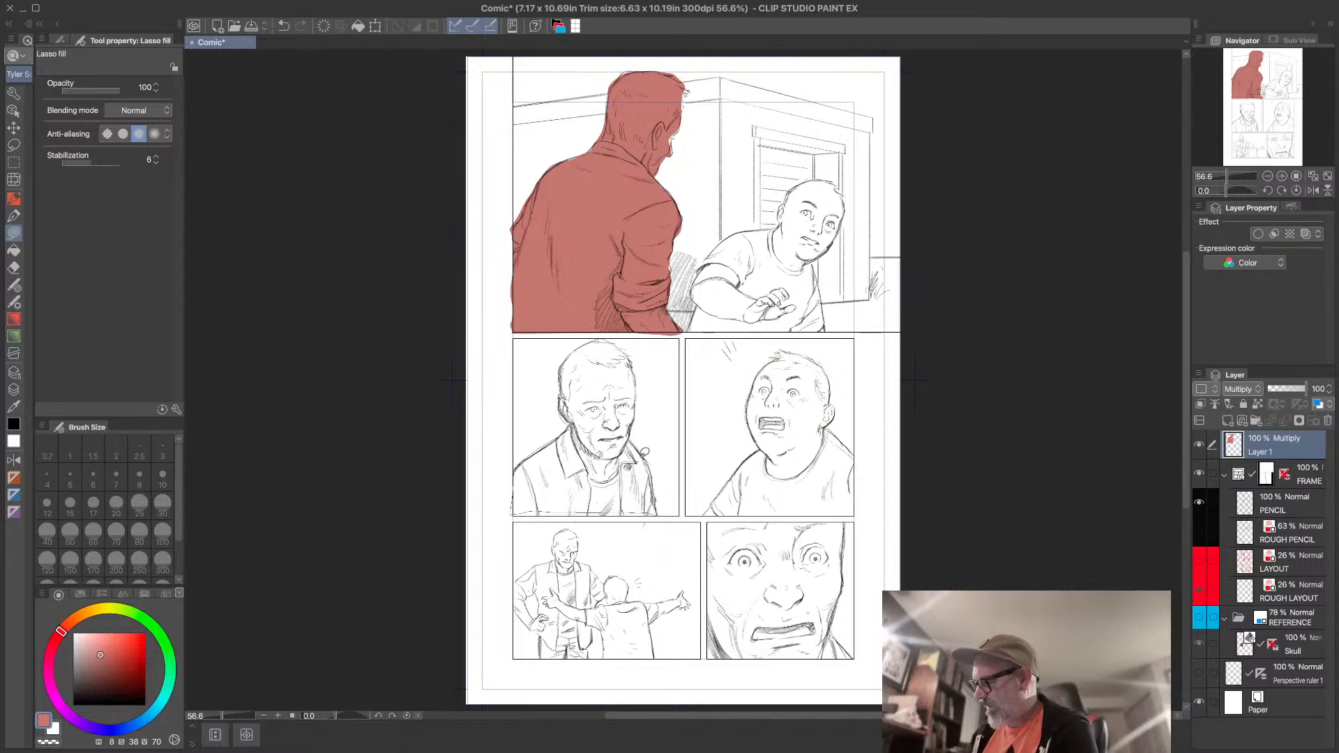
{"action": "left_click_drag", "start_coordinate": [638, 398], "coordinate": [625, 351]}
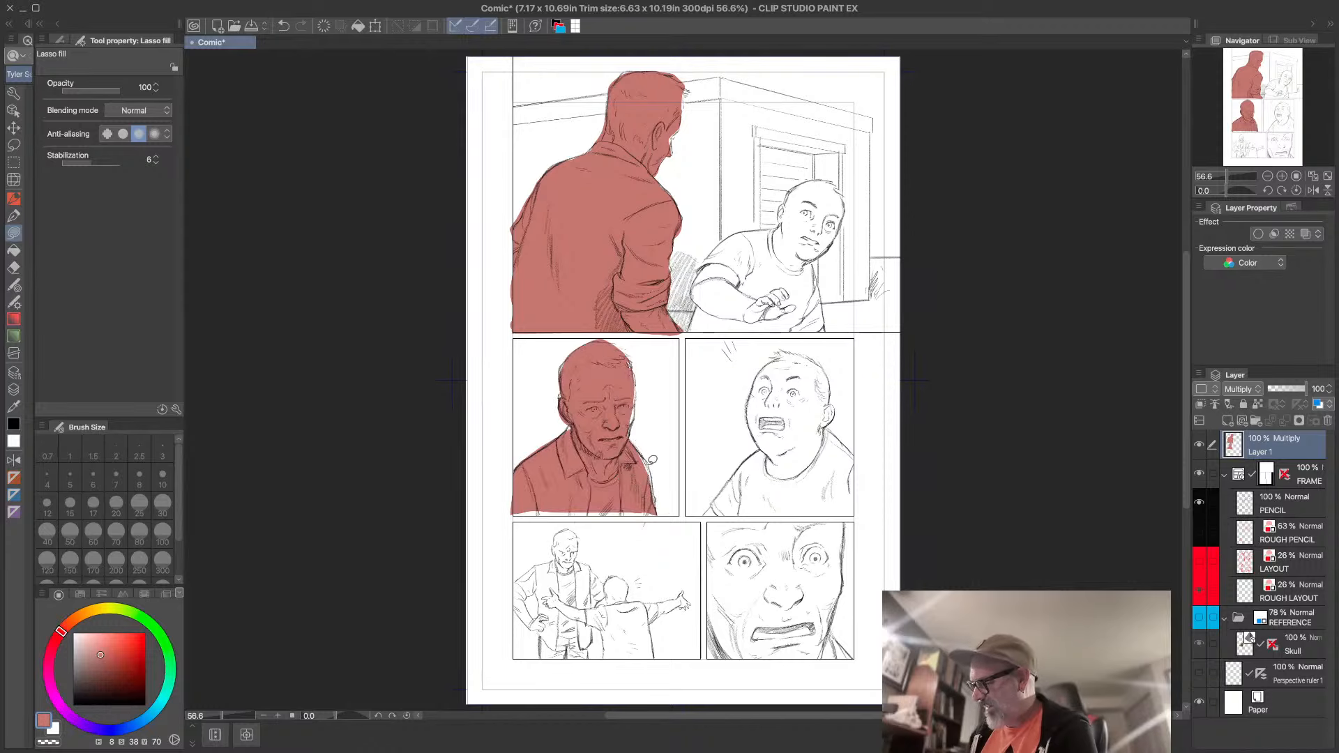
{"action": "mouse_move", "coordinate": [660, 512]}
{"action": "left_mouse_down"}
{"action": "mouse_move", "coordinate": [602, 481]}
{"action": "mouse_move", "coordinate": [524, 489]}
{"action": "mouse_move", "coordinate": [515, 516]}
{"action": "left_mouse_up"}
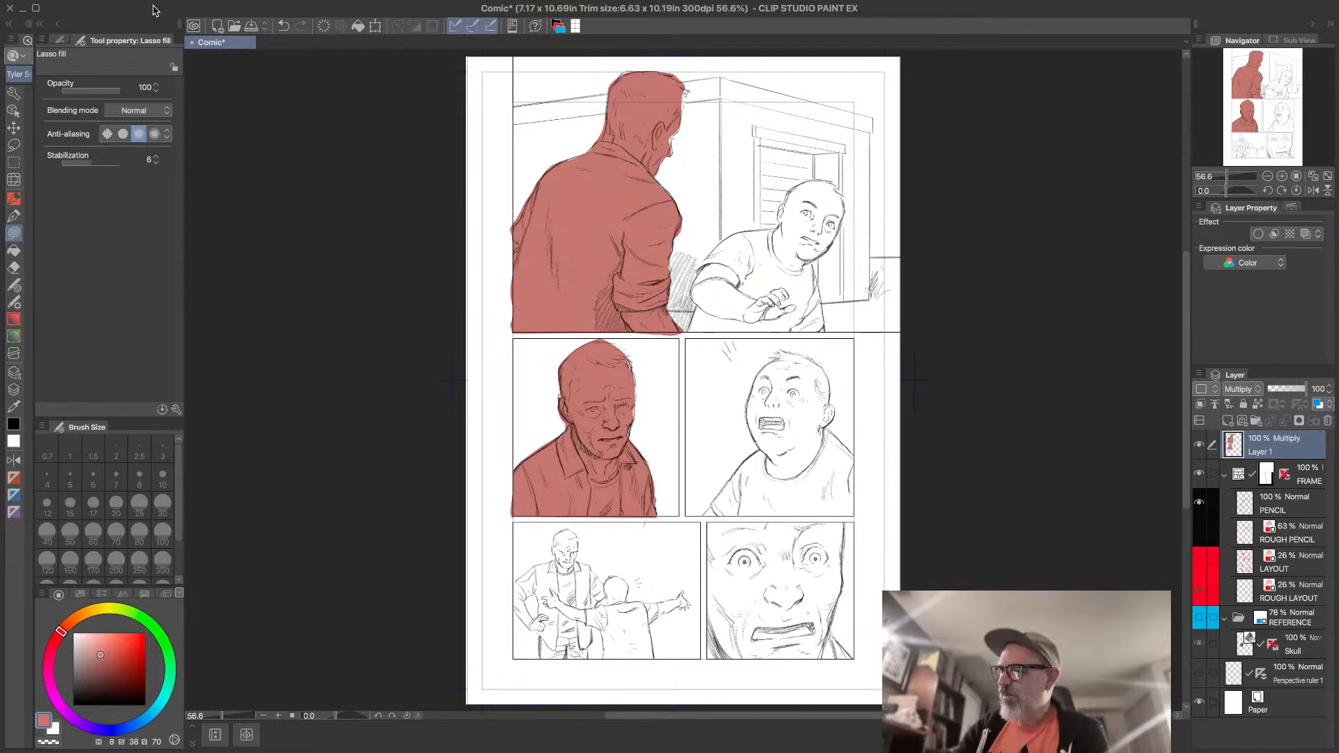
- Set the Lasso fill opacity to 25 and fill the frightened man in the middle panel with teal
{"action": "left_click_drag", "start_coordinate": [108, 94], "coordinate": [79, 97]}
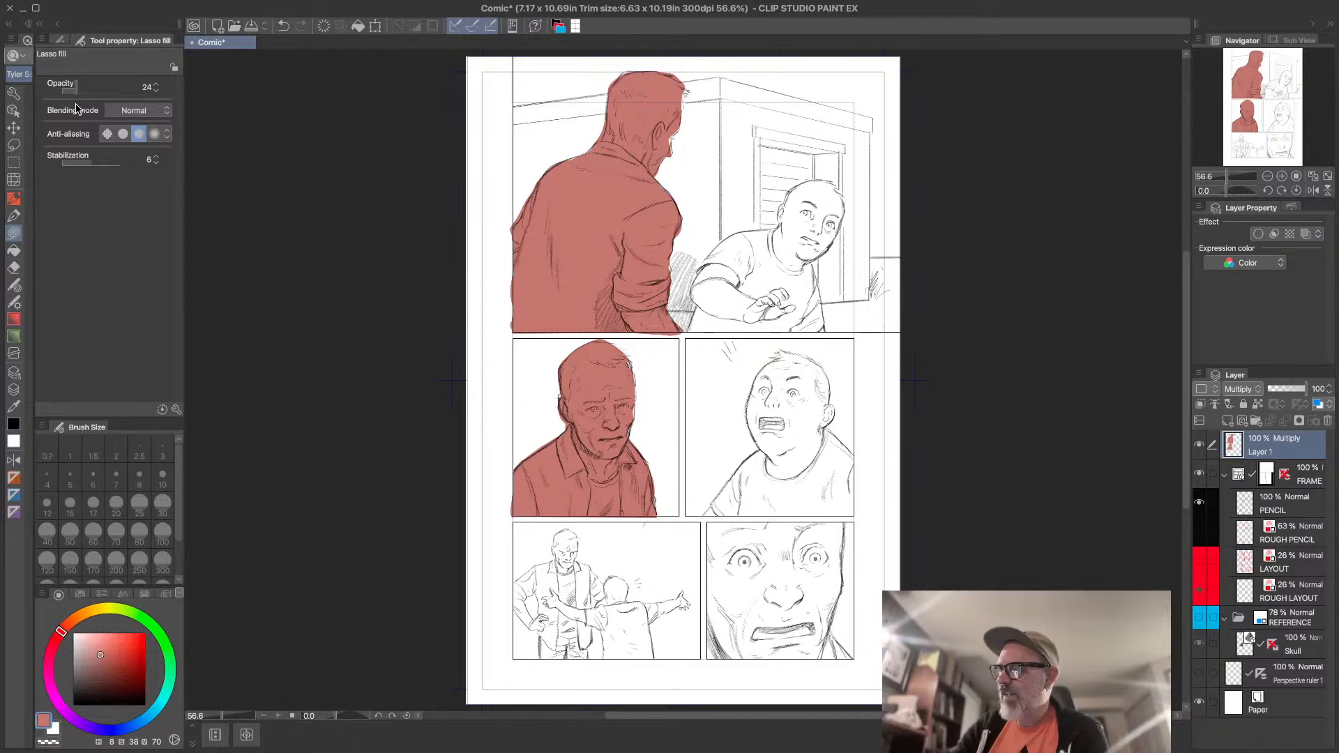
{"action": "left_click_drag", "start_coordinate": [76, 110], "coordinate": [77, 110]}
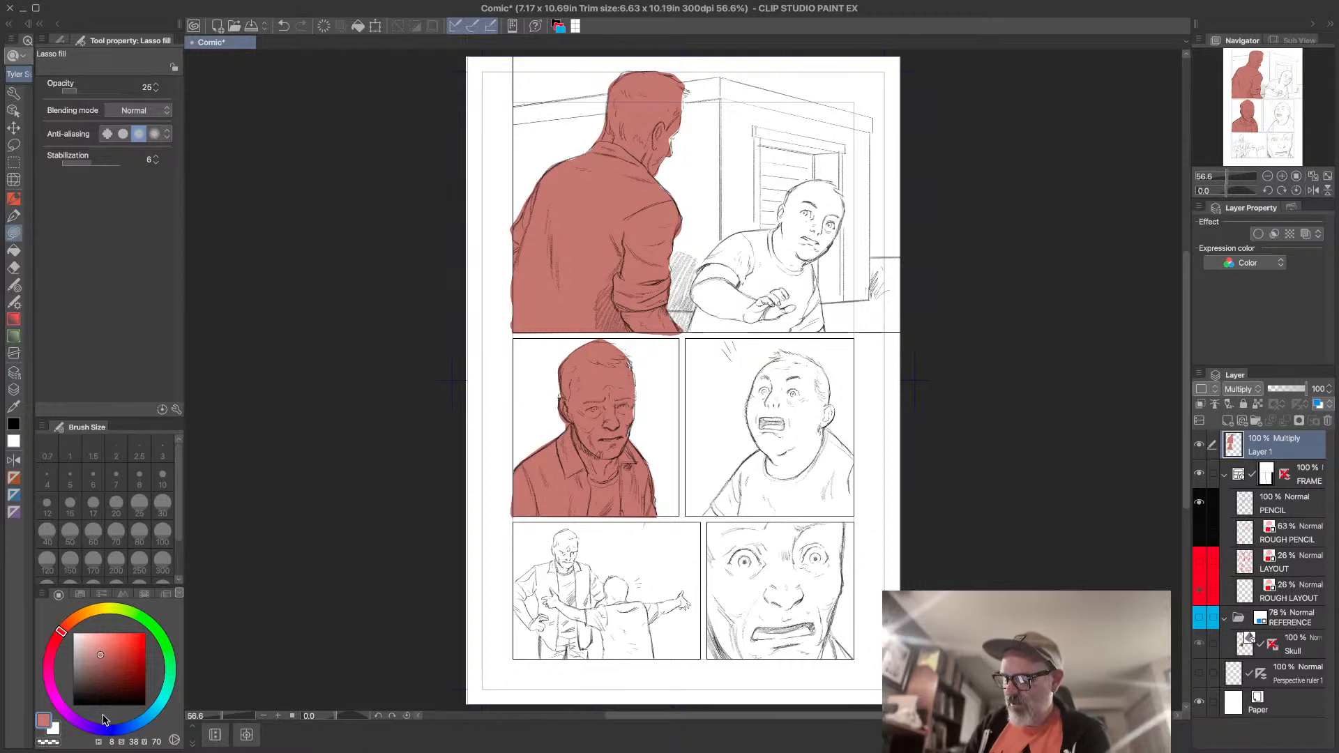
{"action": "left_click", "coordinate": [161, 703]}
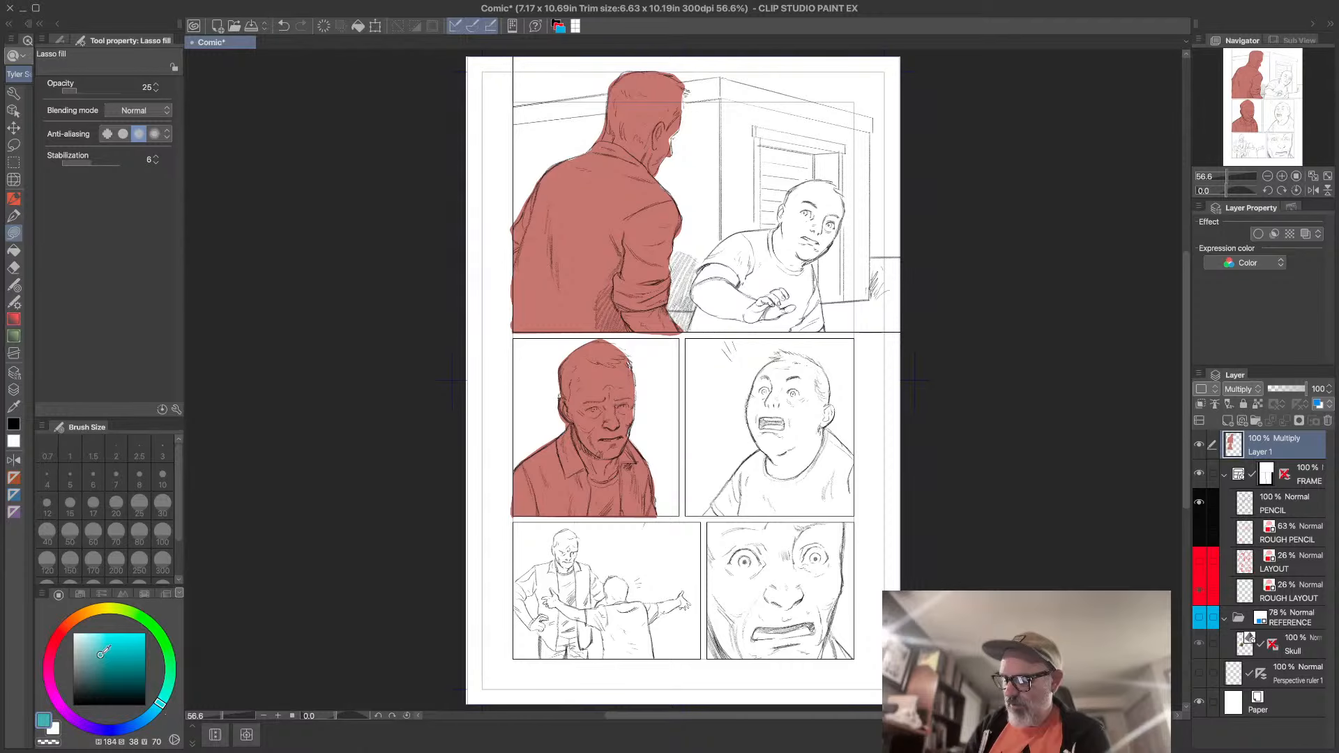
{"action": "left_click_drag", "start_coordinate": [104, 651], "coordinate": [104, 662]}
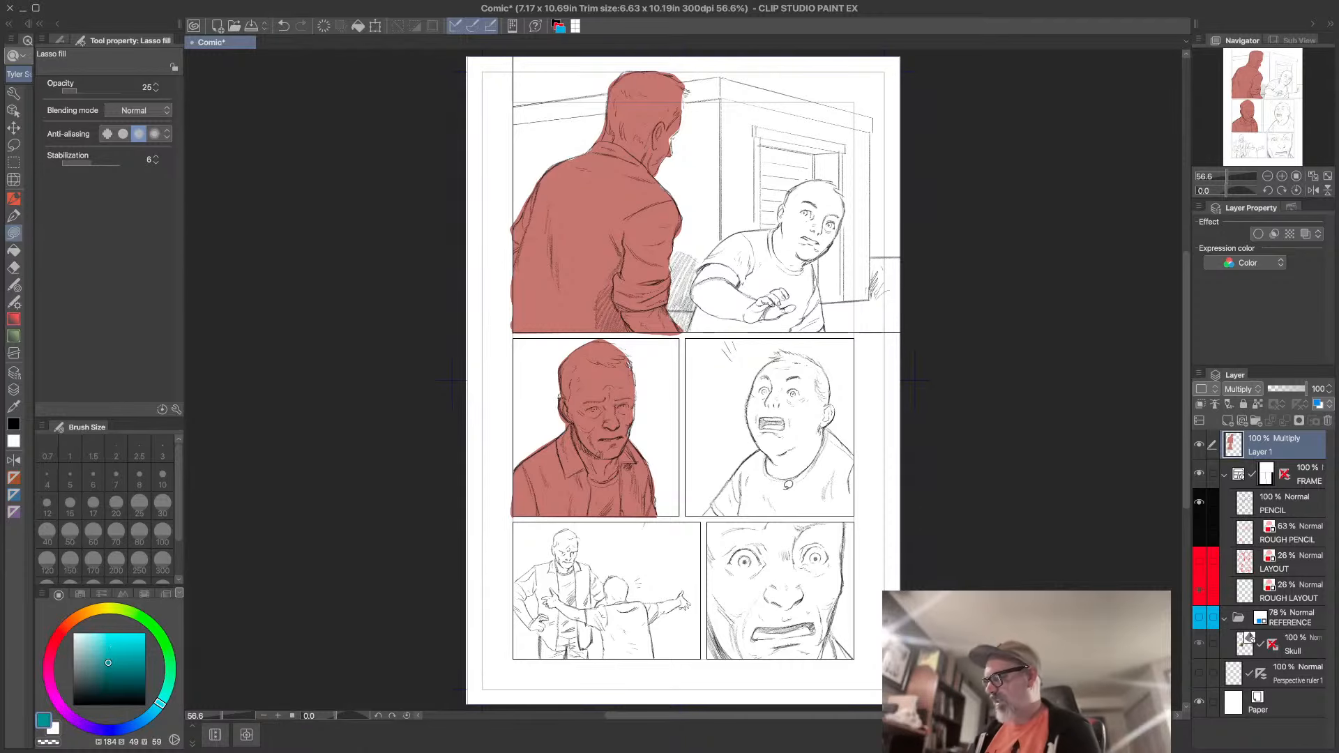
{"action": "scroll", "coordinate": [828, 554], "scroll_direction": "up", "scroll_amount": 1}
{"action": "scroll", "coordinate": [828, 554], "scroll_direction": "up", "scroll_amount": 1}
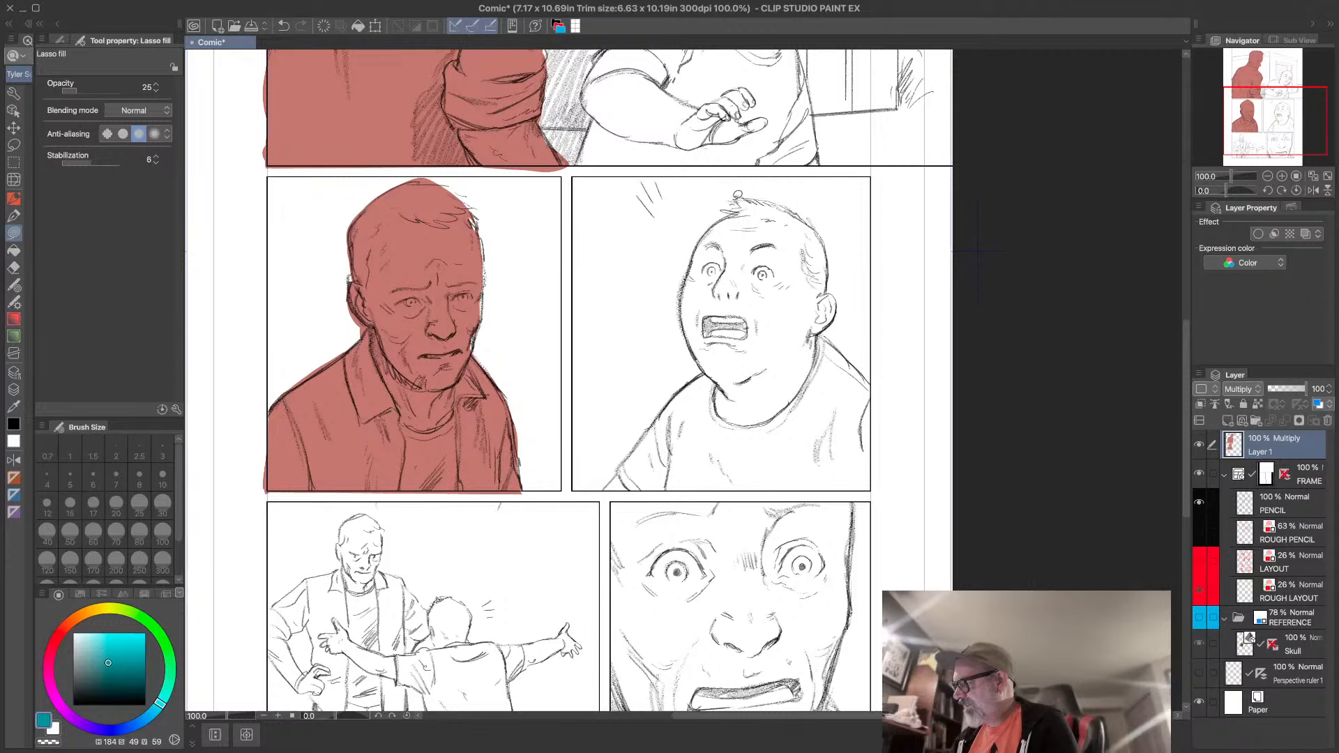
{"action": "mouse_move", "coordinate": [692, 247]}
{"action": "left_mouse_down"}
{"action": "mouse_move", "coordinate": [694, 339]}
{"action": "mouse_move", "coordinate": [673, 397]}
{"action": "mouse_move", "coordinate": [613, 477]}
{"action": "mouse_move", "coordinate": [870, 487]}
{"action": "mouse_move", "coordinate": [877, 406]}
{"action": "mouse_move", "coordinate": [835, 337]}
{"action": "mouse_move", "coordinate": [833, 251]}
{"action": "left_mouse_up"}
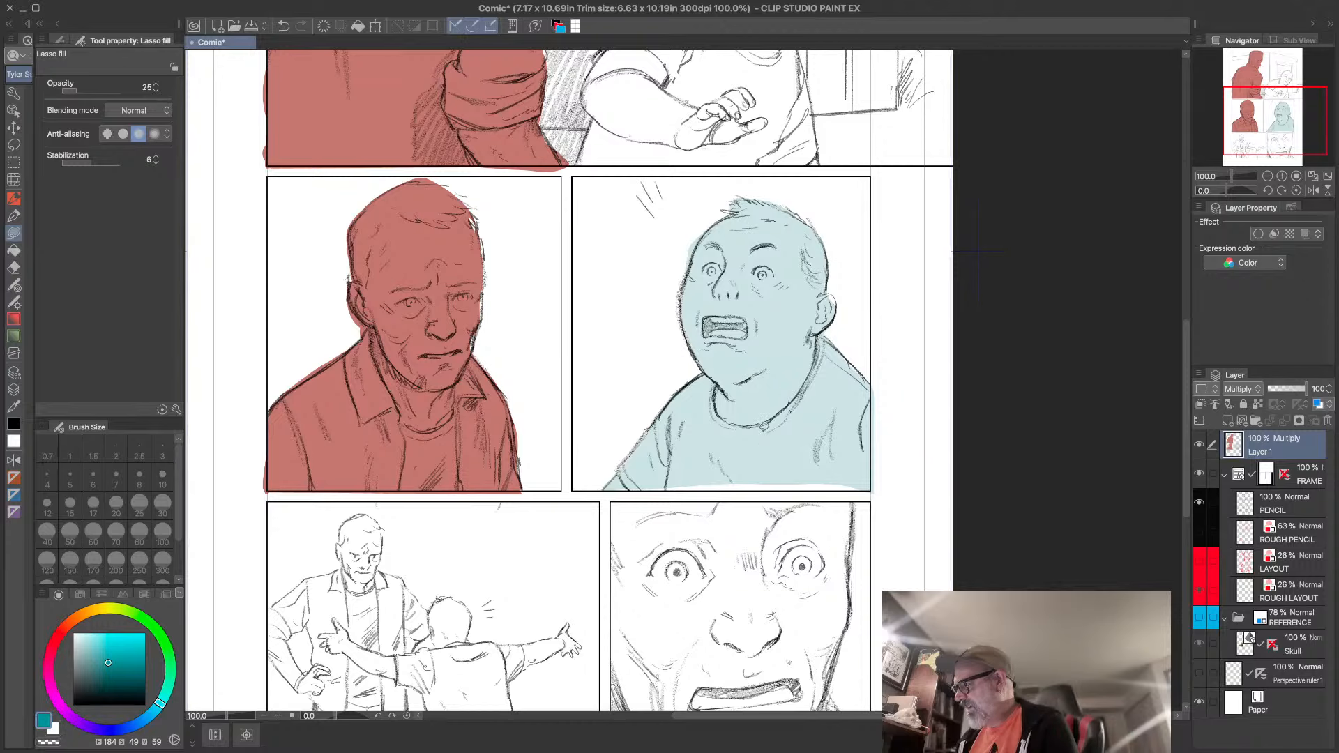
- Layer teal shadow shapes on the frightened man's neck, shoulders, lower shirt and around his eyes
{"action": "mouse_move", "coordinate": [704, 373]}
{"action": "left_mouse_down"}
{"action": "mouse_move", "coordinate": [779, 390]}
{"action": "mouse_move", "coordinate": [725, 410]}
{"action": "mouse_move", "coordinate": [704, 374]}
{"action": "mouse_move", "coordinate": [656, 442]}
{"action": "mouse_move", "coordinate": [694, 367]}
{"action": "left_mouse_up"}
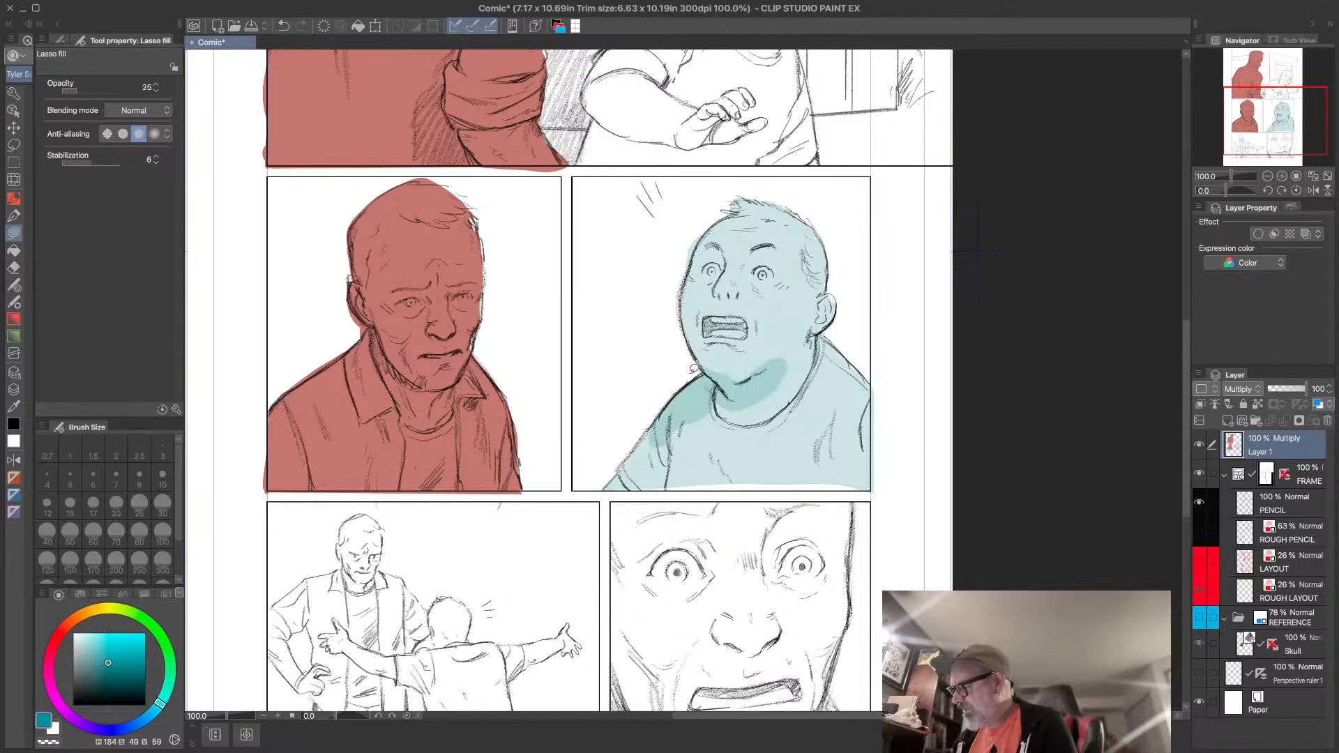
{"action": "left_click_drag", "start_coordinate": [675, 437], "coordinate": [681, 401]}
{"action": "mouse_move", "coordinate": [619, 468]}
{"action": "left_mouse_down"}
{"action": "mouse_move", "coordinate": [641, 448]}
{"action": "mouse_move", "coordinate": [683, 444]}
{"action": "mouse_move", "coordinate": [668, 484]}
{"action": "mouse_move", "coordinate": [687, 454]}
{"action": "mouse_move", "coordinate": [748, 440]}
{"action": "mouse_move", "coordinate": [699, 413]}
{"action": "mouse_move", "coordinate": [770, 392]}
{"action": "mouse_move", "coordinate": [717, 377]}
{"action": "mouse_move", "coordinate": [760, 398]}
{"action": "mouse_move", "coordinate": [743, 339]}
{"action": "mouse_move", "coordinate": [729, 374]}
{"action": "mouse_move", "coordinate": [697, 349]}
{"action": "mouse_move", "coordinate": [742, 368]}
{"action": "mouse_move", "coordinate": [738, 380]}
{"action": "mouse_move", "coordinate": [694, 332]}
{"action": "mouse_move", "coordinate": [723, 379]}
{"action": "mouse_move", "coordinate": [817, 348]}
{"action": "mouse_move", "coordinate": [792, 350]}
{"action": "mouse_move", "coordinate": [854, 315]}
{"action": "mouse_move", "coordinate": [813, 331]}
{"action": "mouse_move", "coordinate": [831, 306]}
{"action": "mouse_move", "coordinate": [812, 329]}
{"action": "mouse_move", "coordinate": [865, 350]}
{"action": "mouse_move", "coordinate": [835, 341]}
{"action": "mouse_move", "coordinate": [879, 390]}
{"action": "mouse_move", "coordinate": [835, 340]}
{"action": "left_mouse_up"}
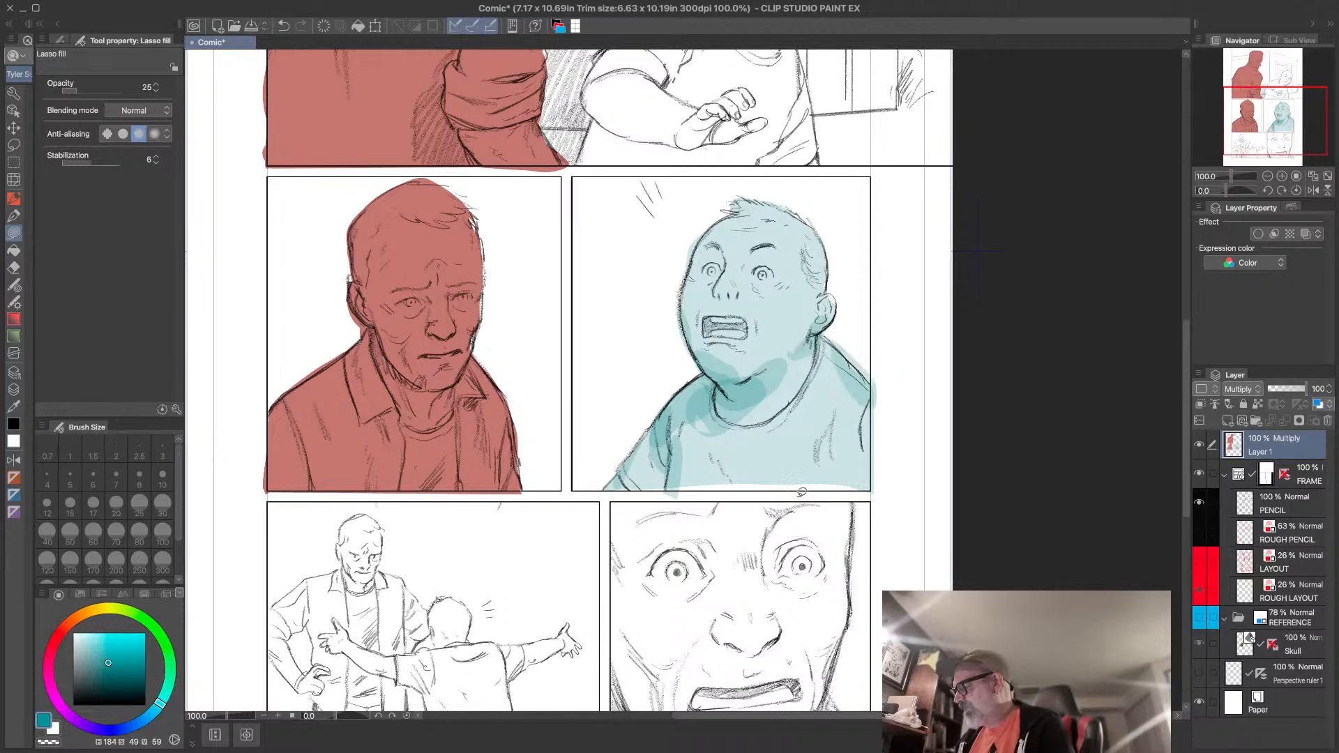
{"action": "mouse_move", "coordinate": [724, 484]}
{"action": "left_mouse_down"}
{"action": "mouse_move", "coordinate": [809, 441]}
{"action": "mouse_move", "coordinate": [877, 481]}
{"action": "mouse_move", "coordinate": [722, 488]}
{"action": "left_mouse_up"}
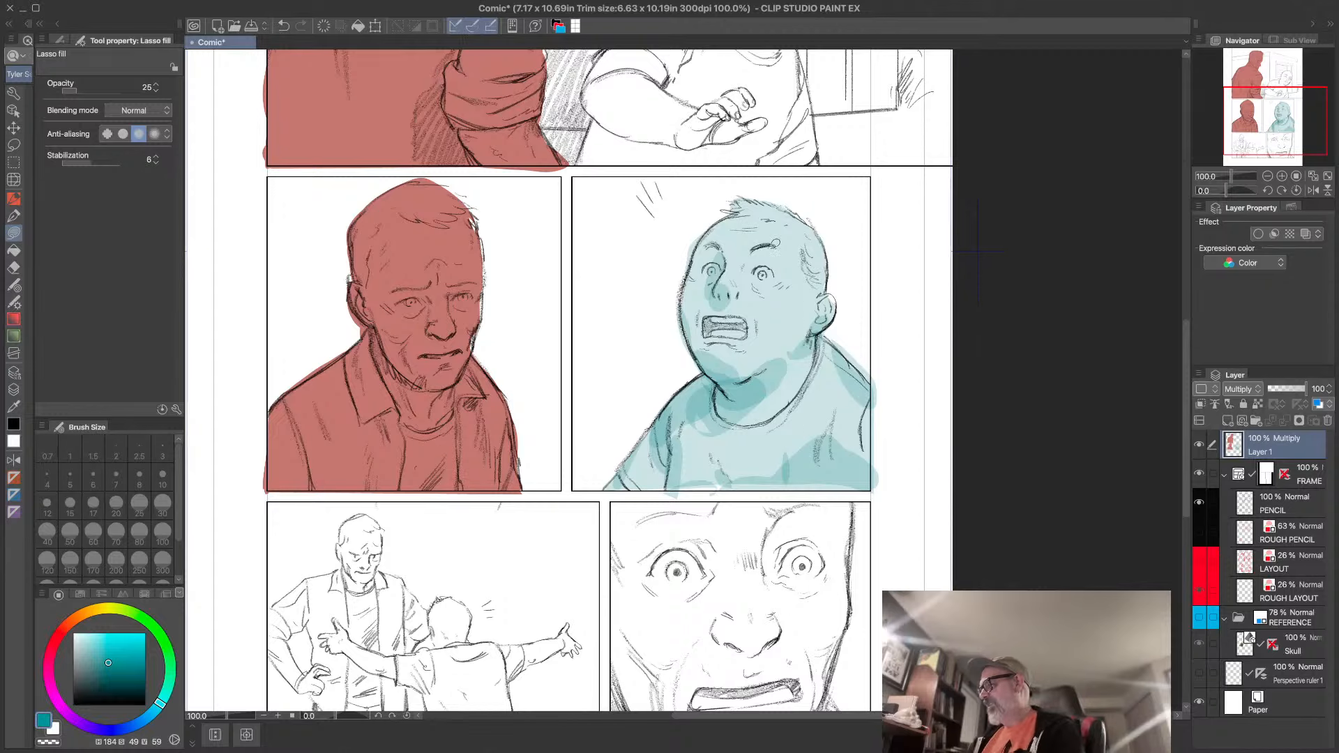
{"action": "left_click_drag", "start_coordinate": [754, 252], "coordinate": [719, 249]}
{"action": "mouse_move", "coordinate": [780, 350]}
{"action": "left_mouse_down"}
{"action": "mouse_move", "coordinate": [805, 371]}
{"action": "mouse_move", "coordinate": [781, 359]}
{"action": "mouse_move", "coordinate": [771, 372]}
{"action": "mouse_move", "coordinate": [734, 370]}
{"action": "mouse_move", "coordinate": [695, 413]}
{"action": "left_mouse_up"}
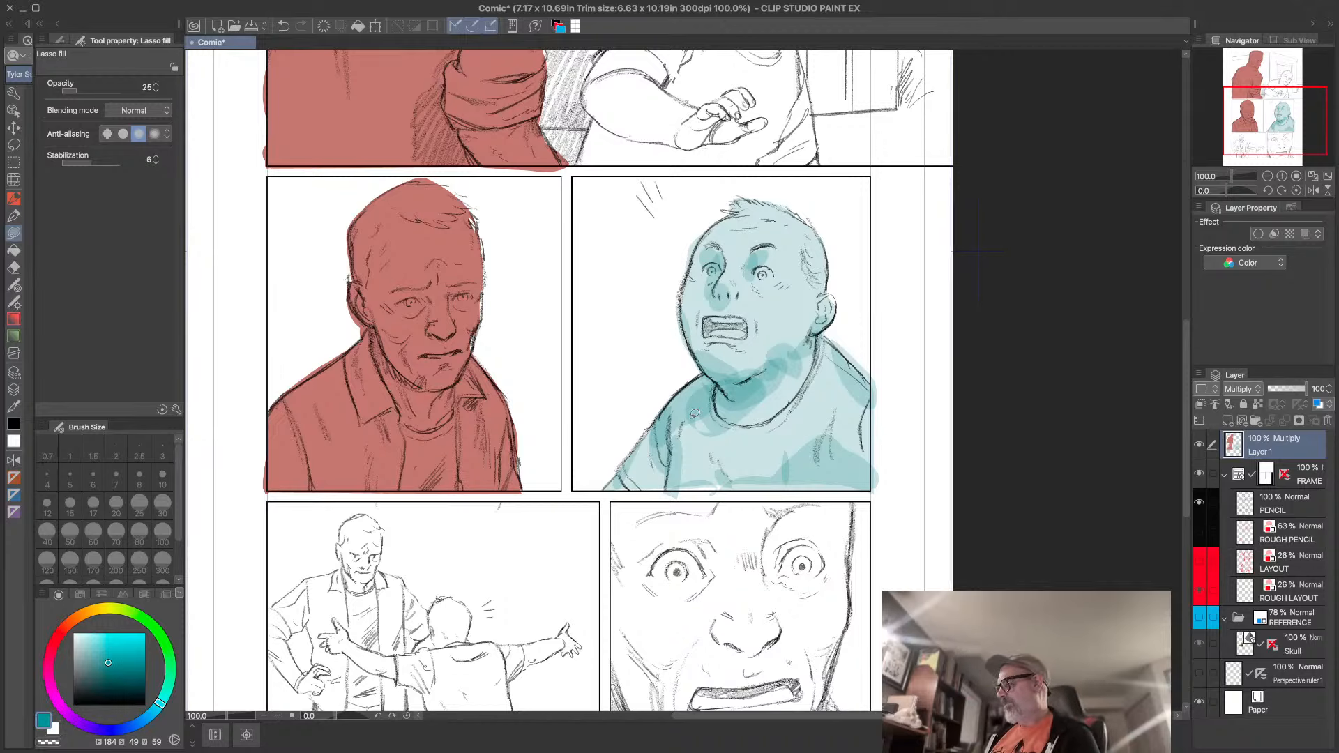
- Switch the drawing colour to white and fill soft highlights on the frightened man's cheek and forehead
{"action": "key", "text": "x"}
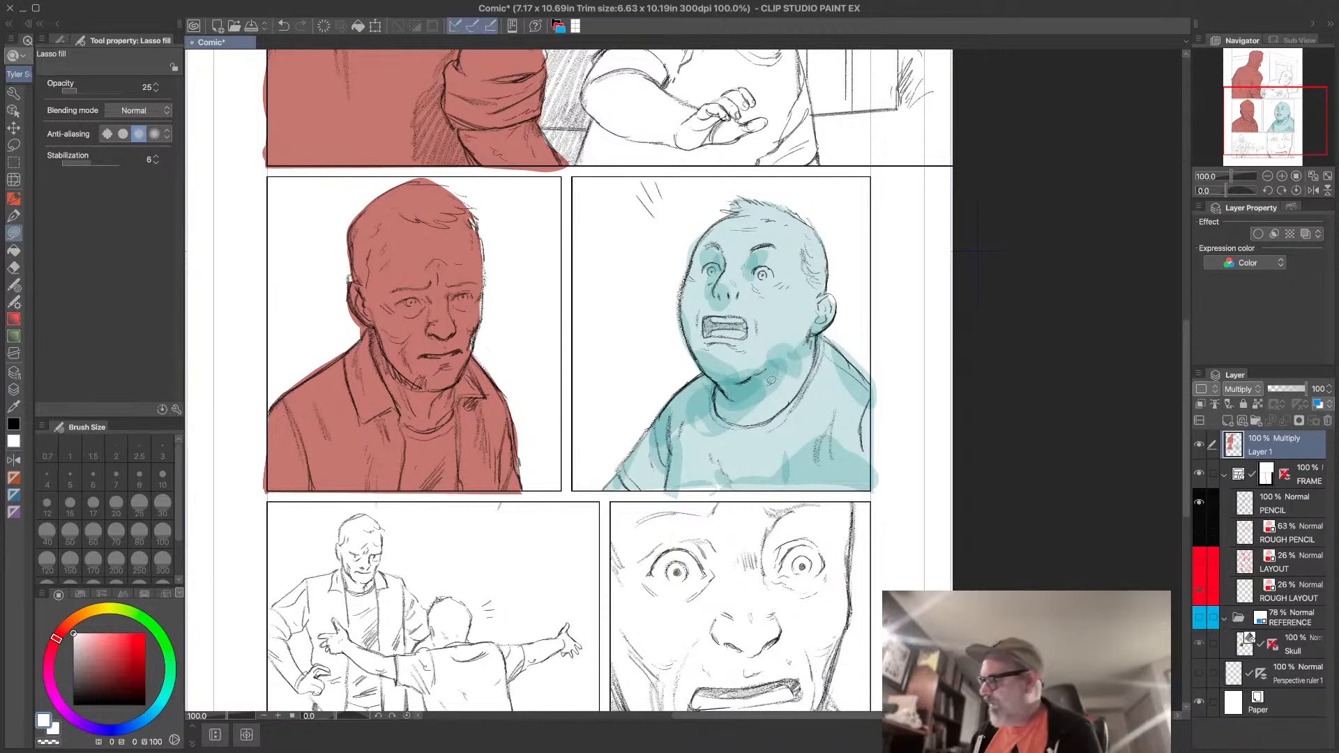
{"action": "left_click_drag", "start_coordinate": [772, 288], "coordinate": [818, 294]}
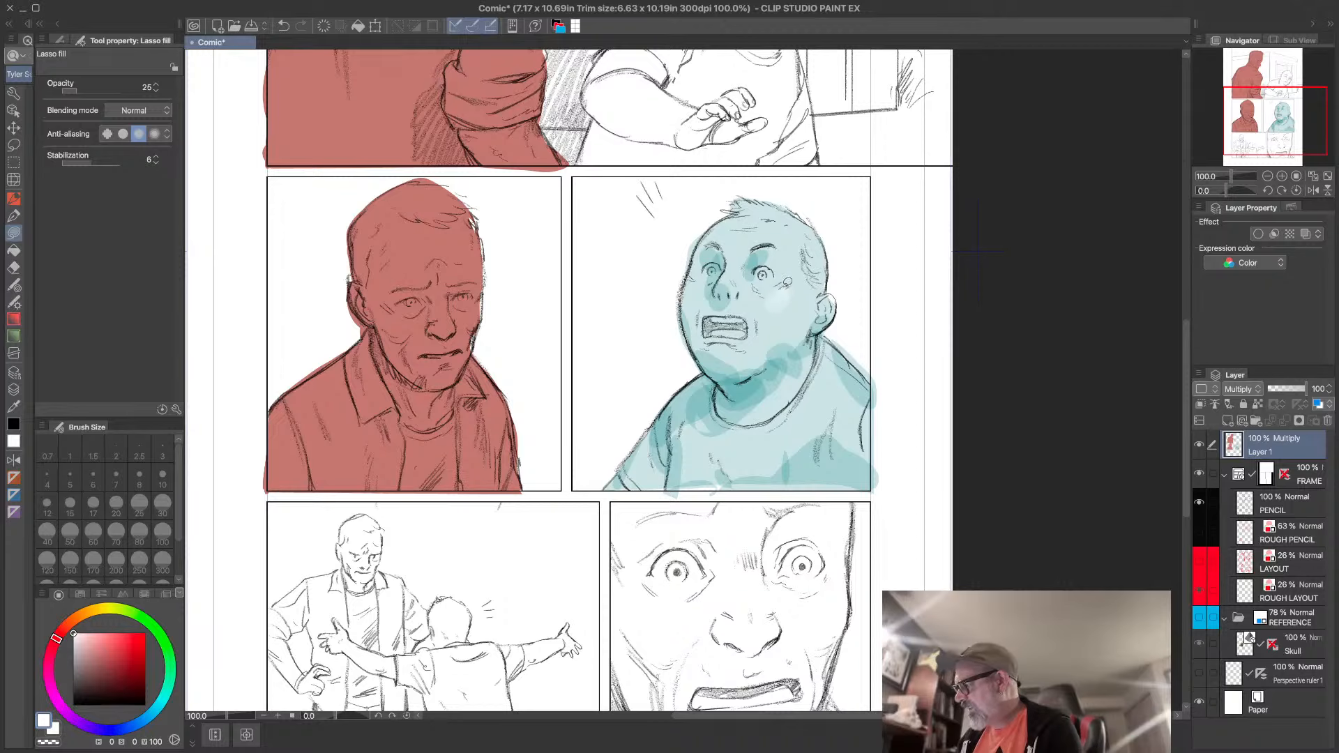
{"action": "left_click_drag", "start_coordinate": [757, 231], "coordinate": [745, 234]}
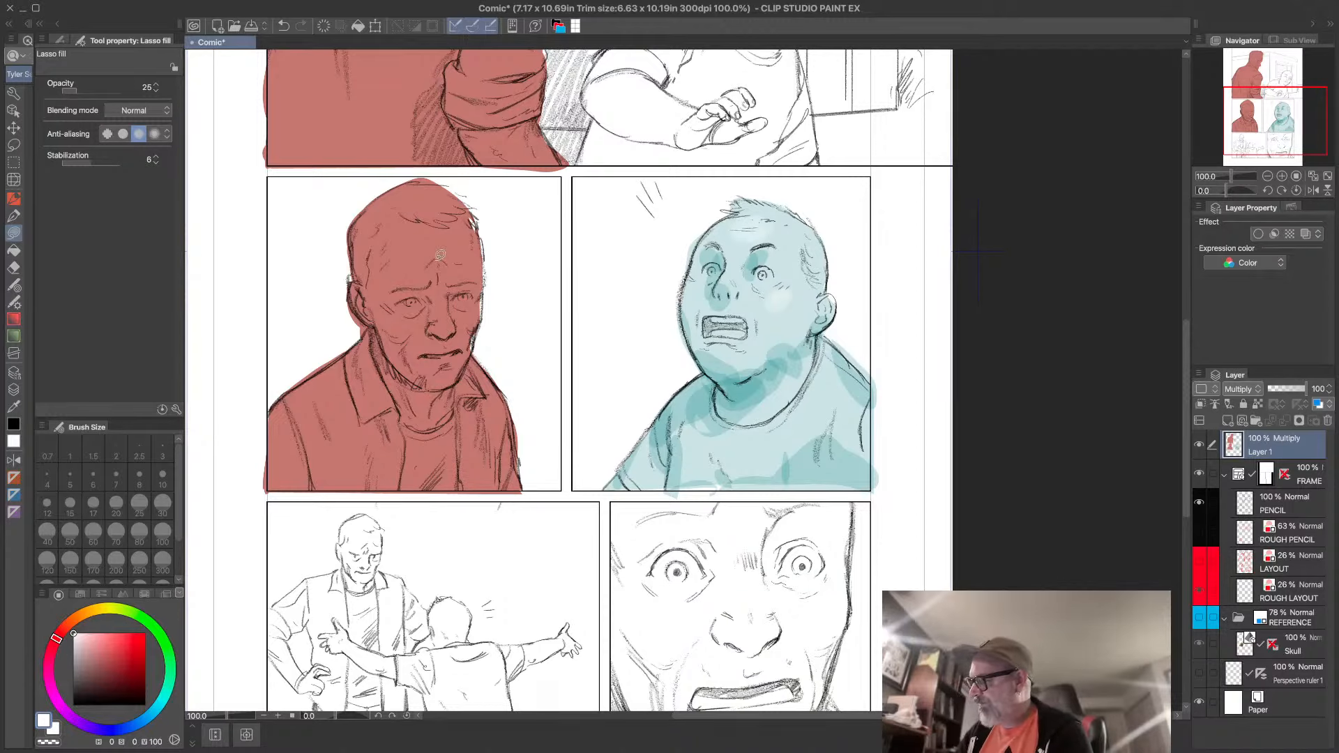
- Lighten the red-filled man's forehead with overlapping white shapes and scrub a white patch on his jacket
{"action": "mouse_move", "coordinate": [404, 230]}
{"action": "left_mouse_down"}
{"action": "mouse_move", "coordinate": [461, 274]}
{"action": "mouse_move", "coordinate": [445, 213]}
{"action": "mouse_move", "coordinate": [467, 214]}
{"action": "mouse_move", "coordinate": [446, 238]}
{"action": "mouse_move", "coordinate": [423, 238]}
{"action": "mouse_move", "coordinate": [452, 217]}
{"action": "mouse_move", "coordinate": [439, 212]}
{"action": "mouse_move", "coordinate": [419, 275]}
{"action": "mouse_move", "coordinate": [396, 251]}
{"action": "mouse_move", "coordinate": [407, 235]}
{"action": "mouse_move", "coordinate": [441, 253]}
{"action": "mouse_move", "coordinate": [422, 286]}
{"action": "left_mouse_up"}
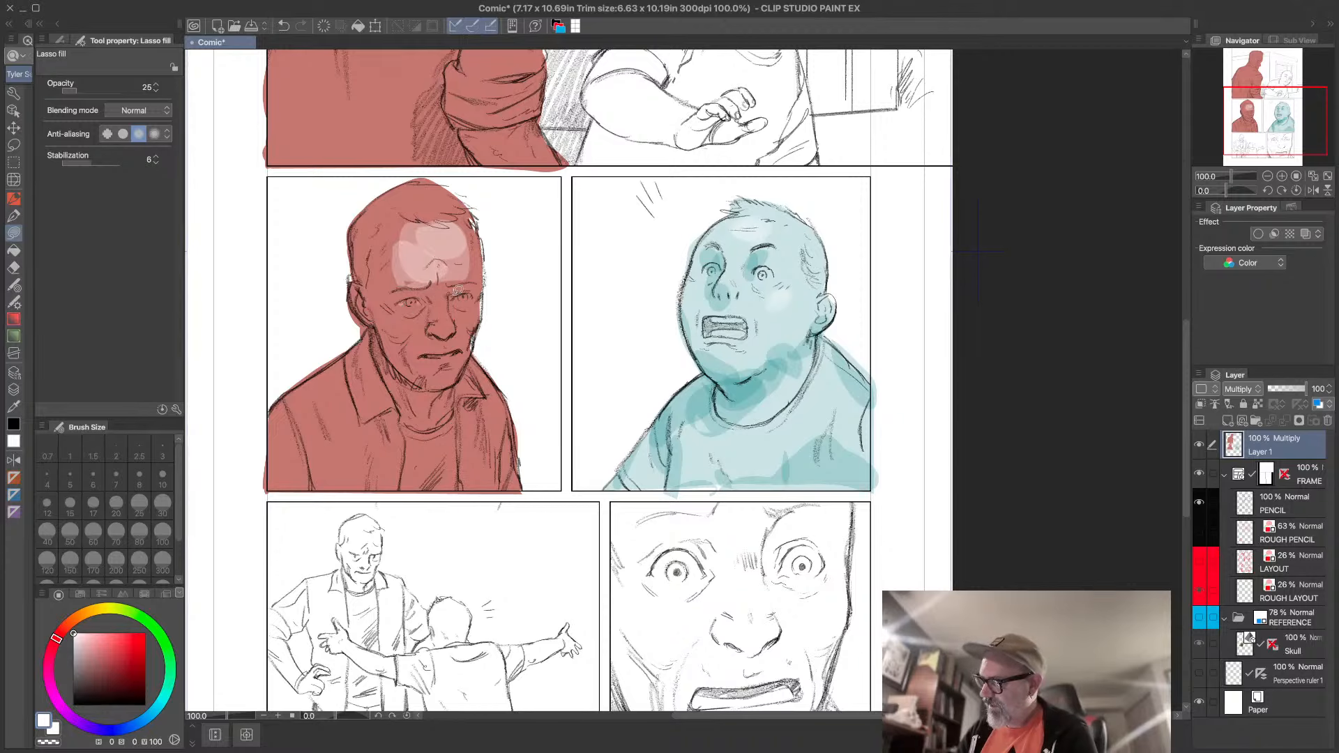
{"action": "mouse_move", "coordinate": [437, 289]}
{"action": "left_mouse_down"}
{"action": "mouse_move", "coordinate": [448, 332]}
{"action": "mouse_move", "coordinate": [437, 284]}
{"action": "left_mouse_up"}
{"action": "mouse_move", "coordinate": [345, 394]}
{"action": "left_mouse_down"}
{"action": "mouse_move", "coordinate": [343, 418]}
{"action": "mouse_move", "coordinate": [366, 397]}
{"action": "mouse_move", "coordinate": [375, 425]}
{"action": "left_mouse_up"}
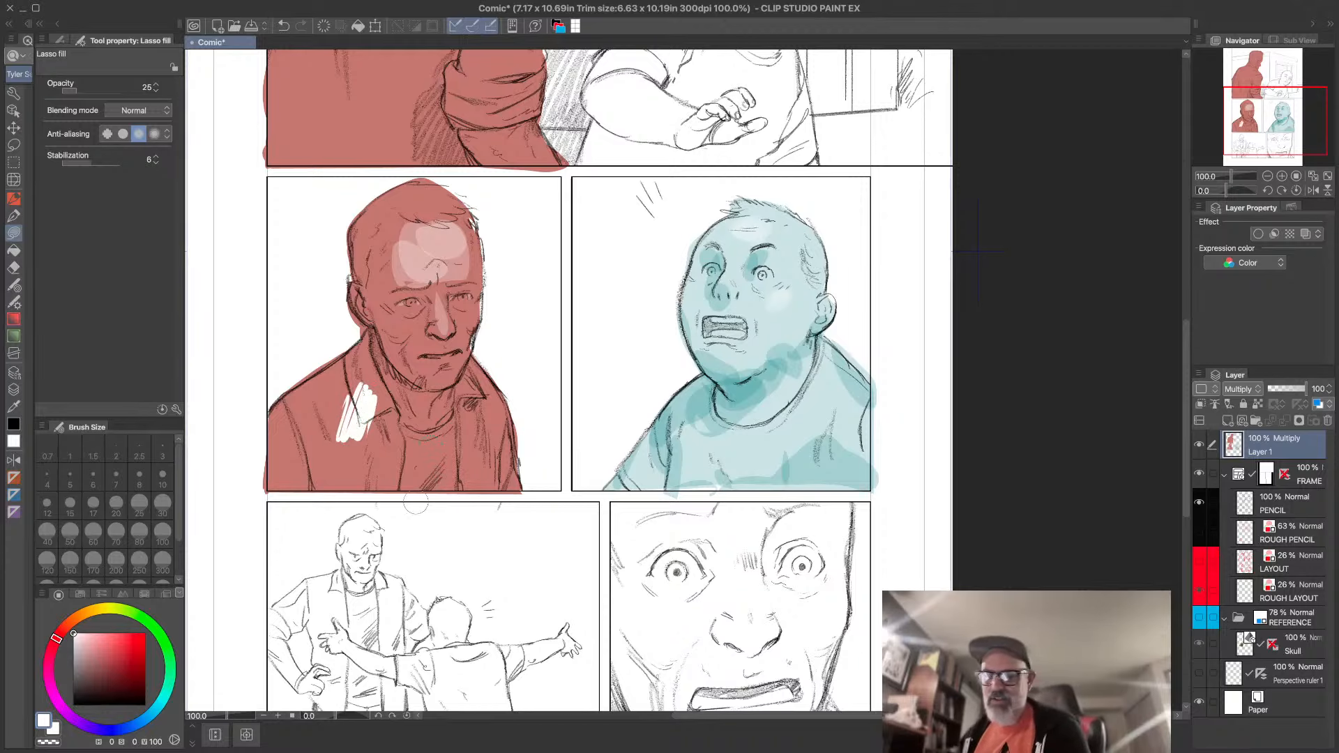
- Undo the white jacket patch and lighten the red man's forehead, nose and jacket using the Kneaded eraser
{"action": "key", "text": "ctrl+z"}
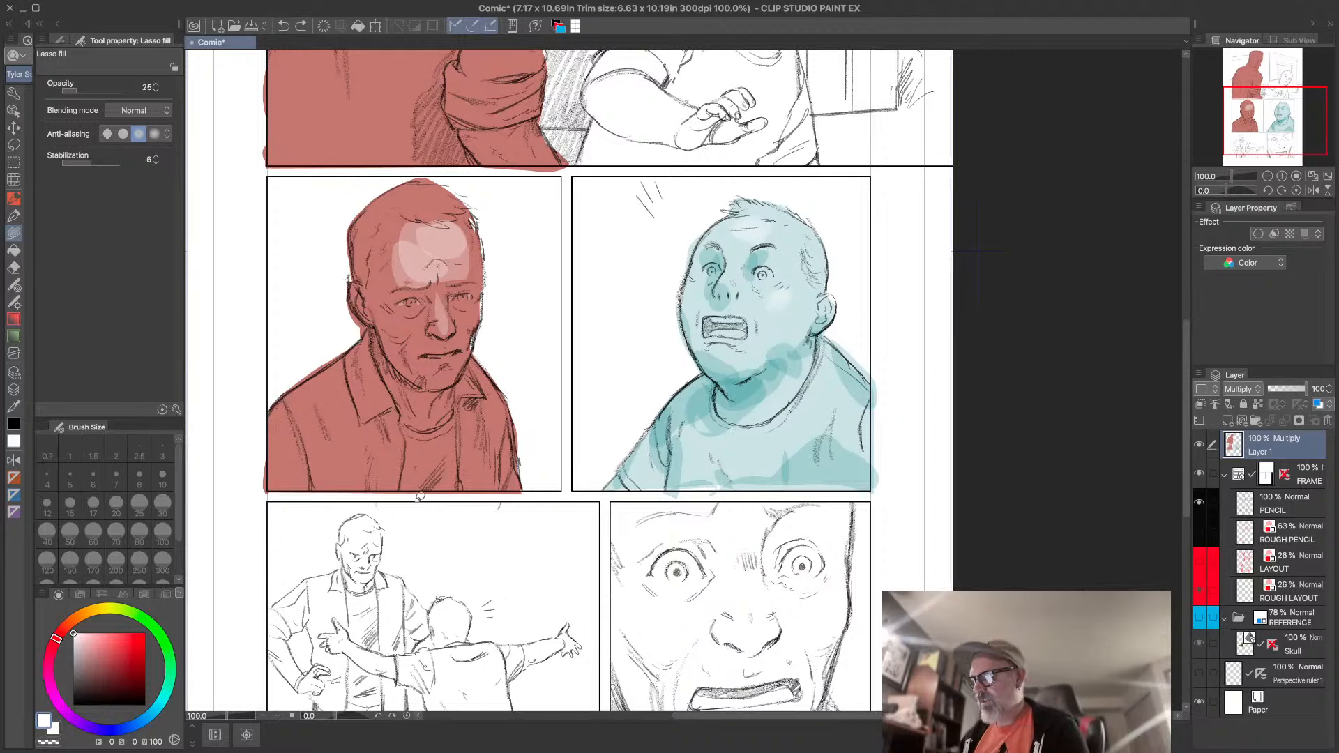
{"action": "left_click", "coordinate": [13, 267]}
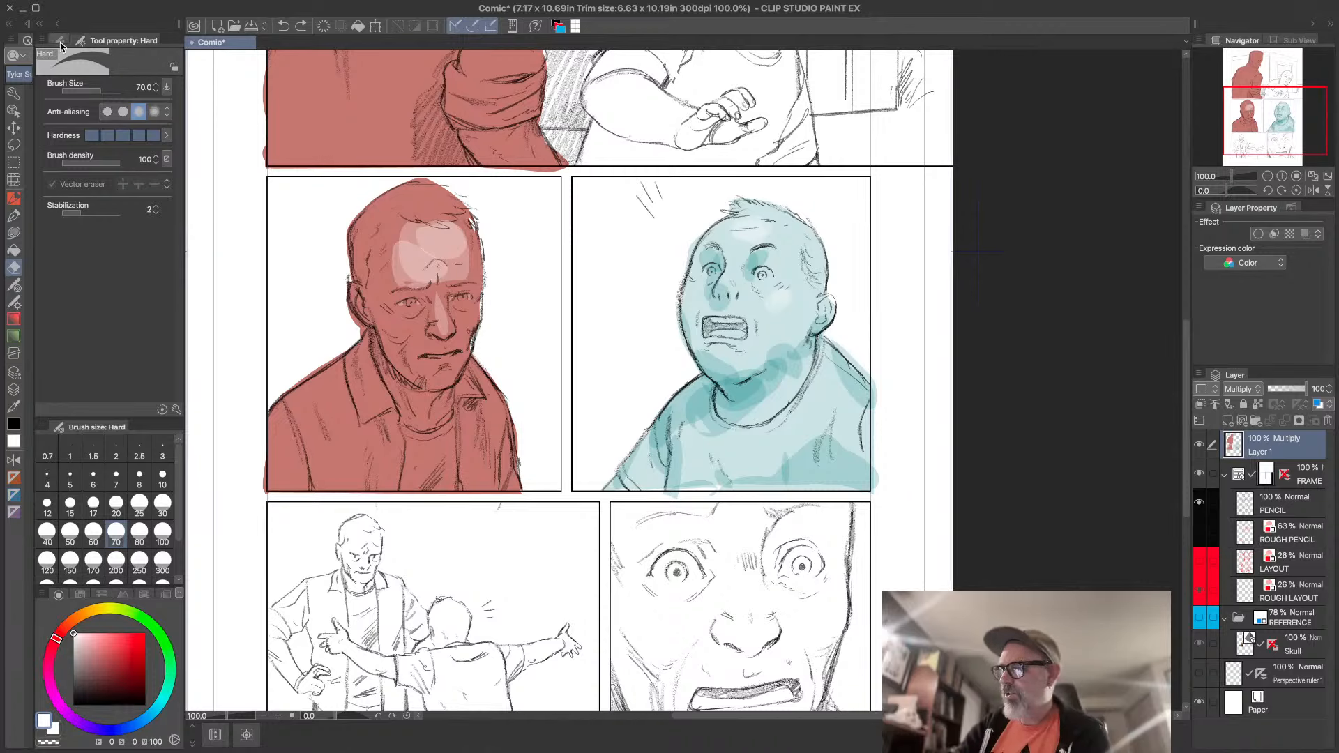
{"action": "left_click", "coordinate": [61, 39]}
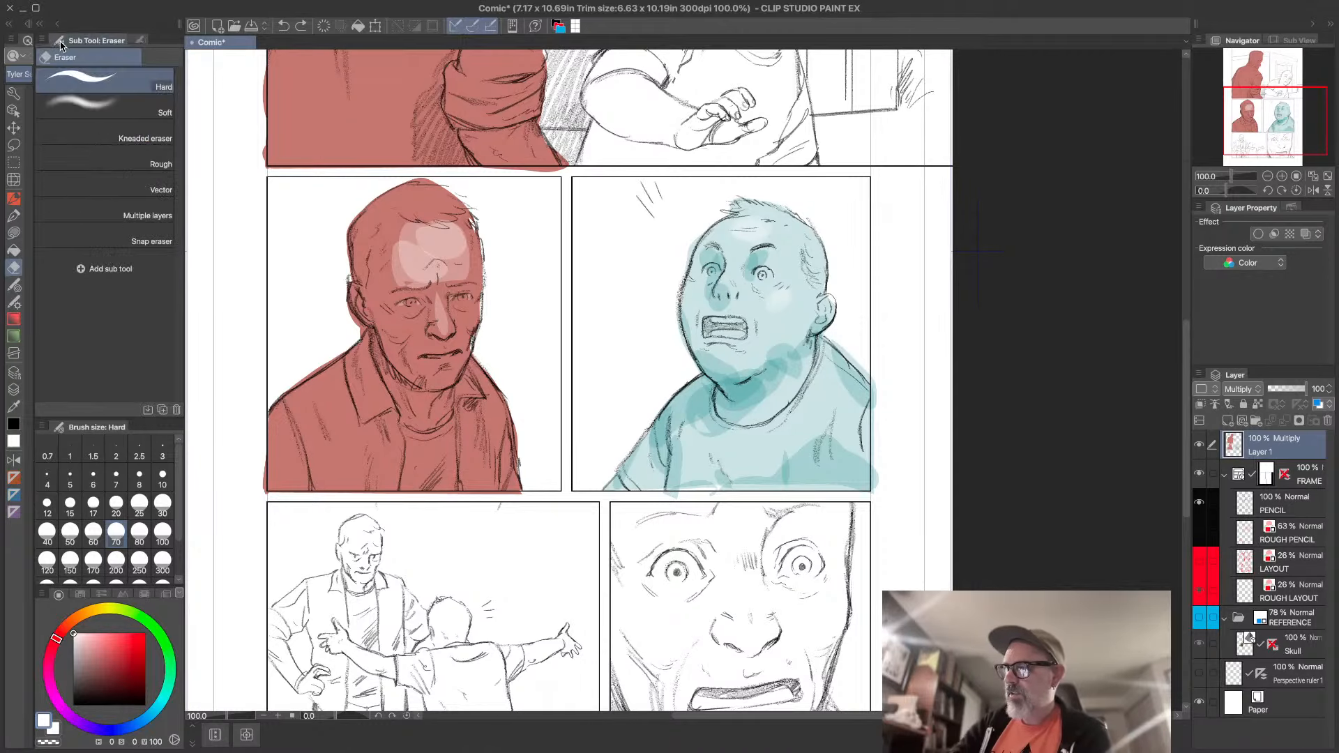
{"action": "left_click", "coordinate": [121, 134]}
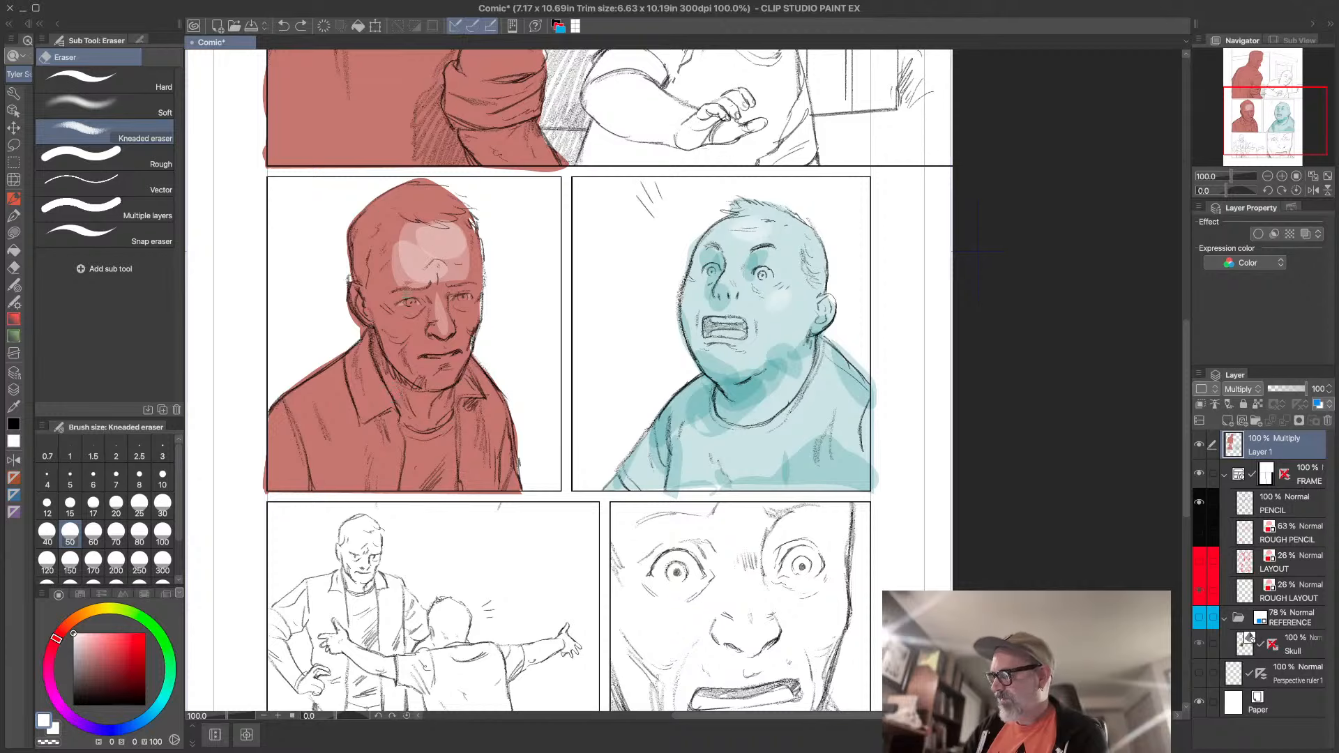
{"action": "mouse_move", "coordinate": [369, 409]}
{"action": "left_mouse_down"}
{"action": "mouse_move", "coordinate": [366, 373]}
{"action": "mouse_move", "coordinate": [371, 423]}
{"action": "mouse_move", "coordinate": [352, 437]}
{"action": "mouse_move", "coordinate": [330, 410]}
{"action": "mouse_move", "coordinate": [311, 450]}
{"action": "mouse_move", "coordinate": [324, 456]}
{"action": "mouse_move", "coordinate": [325, 413]}
{"action": "mouse_move", "coordinate": [339, 459]}
{"action": "mouse_move", "coordinate": [384, 472]}
{"action": "mouse_move", "coordinate": [380, 437]}
{"action": "mouse_move", "coordinate": [411, 469]}
{"action": "mouse_move", "coordinate": [460, 431]}
{"action": "left_mouse_up"}
{"action": "left_click_drag", "start_coordinate": [440, 326], "coordinate": [446, 315]}
{"action": "mouse_move", "coordinate": [427, 236]}
{"action": "left_mouse_down"}
{"action": "mouse_move", "coordinate": [438, 269]}
{"action": "mouse_move", "coordinate": [441, 236]}
{"action": "mouse_move", "coordinate": [419, 255]}
{"action": "mouse_move", "coordinate": [432, 228]}
{"action": "left_mouse_up"}
{"action": "mouse_move", "coordinate": [514, 408]}
{"action": "left_mouse_down"}
{"action": "mouse_move", "coordinate": [485, 434]}
{"action": "mouse_move", "coordinate": [485, 474]}
{"action": "left_mouse_up"}
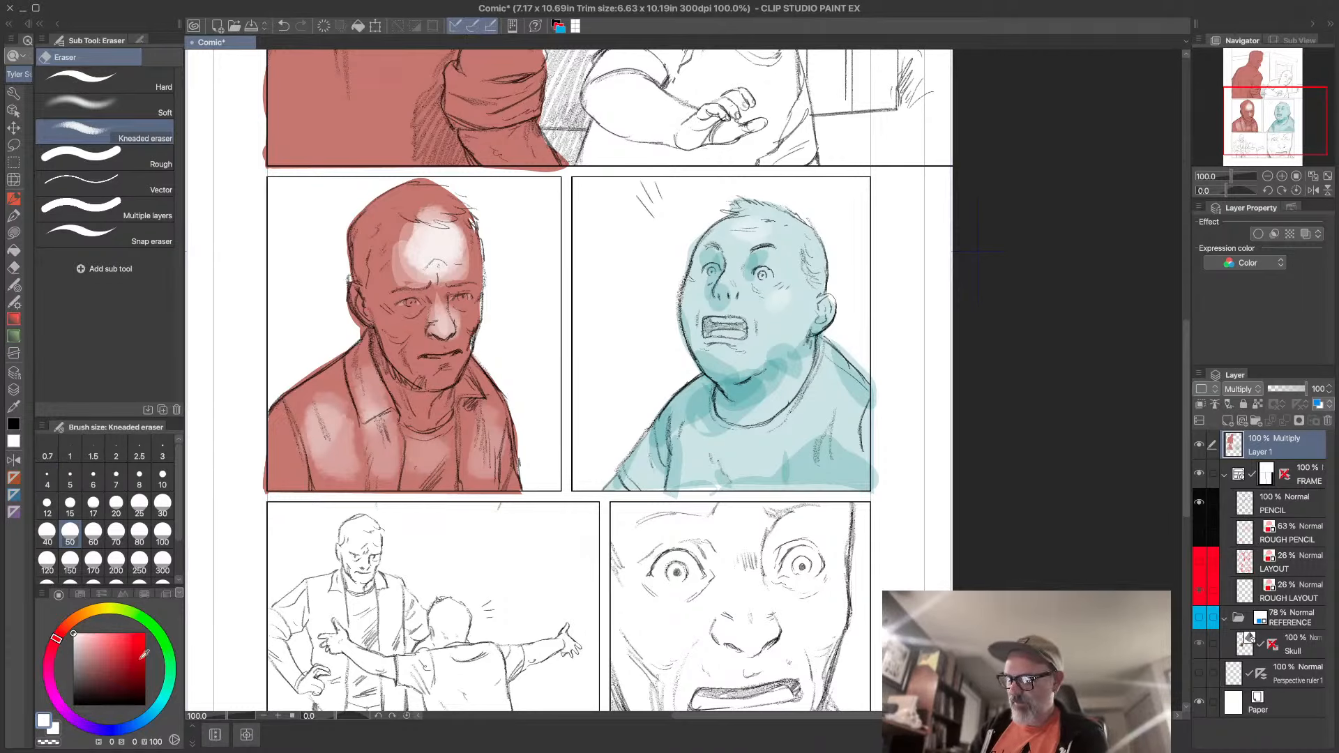
- Fill muted teal shadow shapes over the red man's eyes, neck, jacket and shirt with Lasso fill, keeping the layer on Multiply
{"action": "left_click", "coordinate": [157, 709]}
{"action": "left_click", "coordinate": [101, 661]}
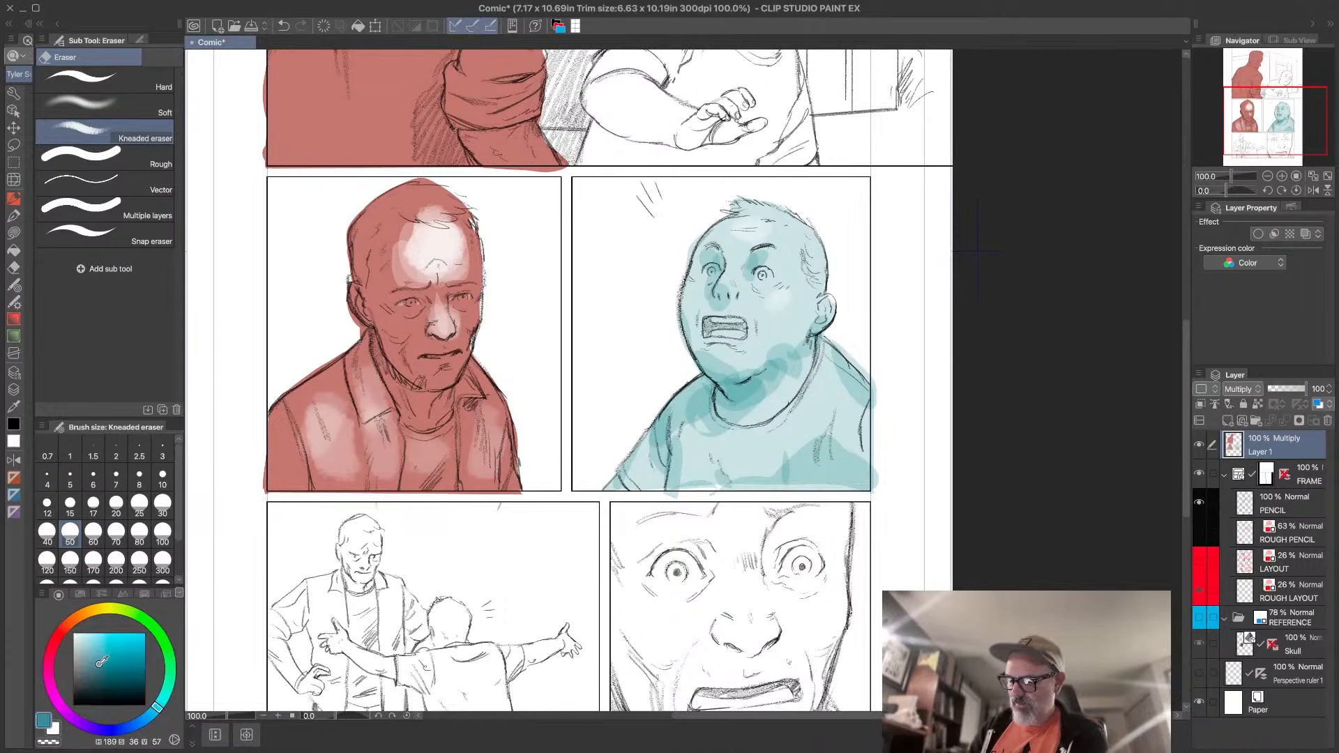
{"action": "left_click", "coordinate": [13, 232]}
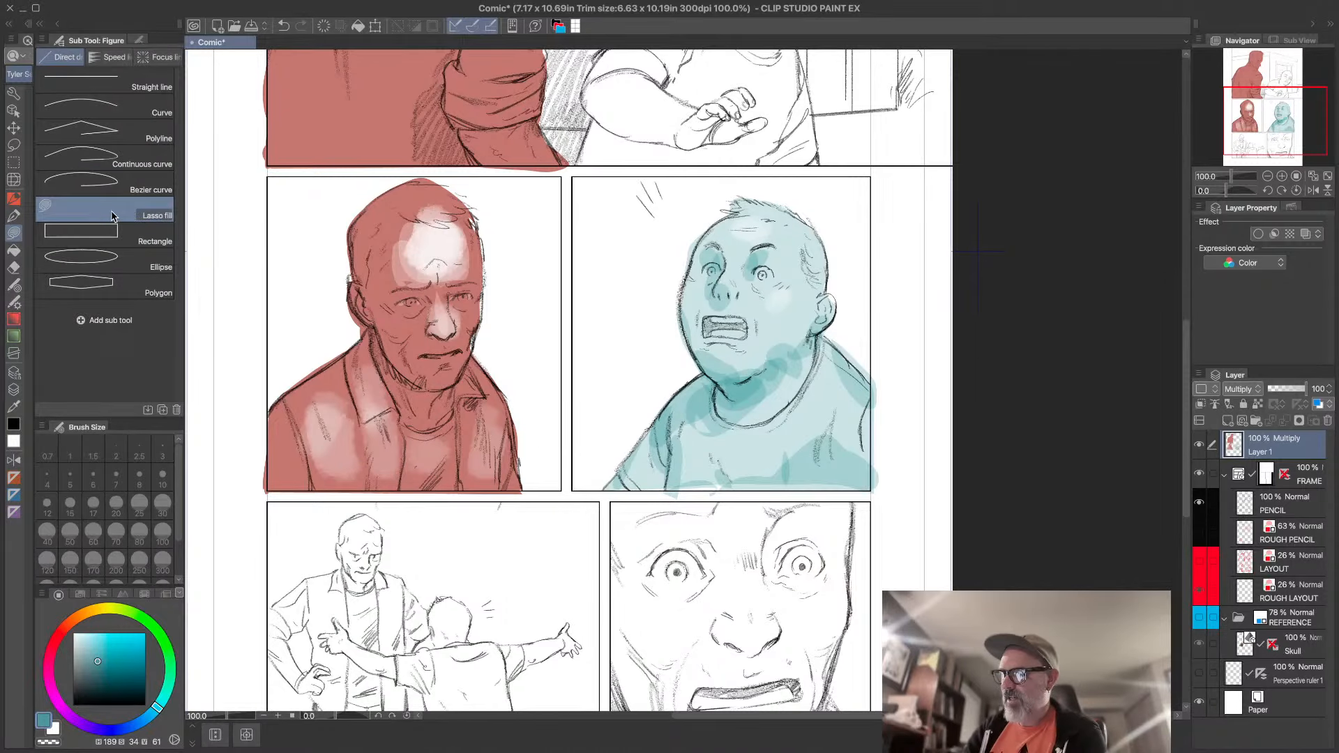
{"action": "left_click_drag", "start_coordinate": [85, 62], "coordinate": [112, 64]}
{"action": "left_click", "coordinate": [83, 61]}
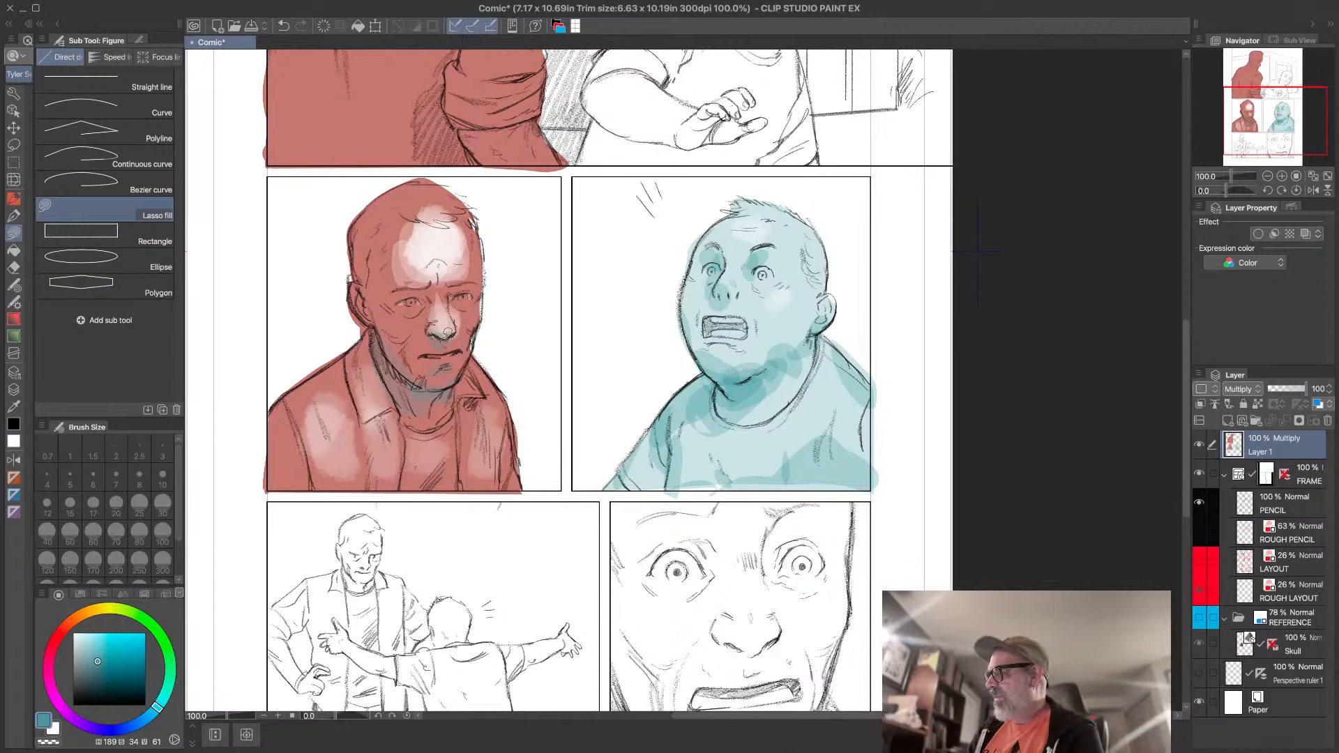
{"action": "left_click", "coordinate": [1199, 444]}
{"action": "left_click", "coordinate": [1198, 444]}
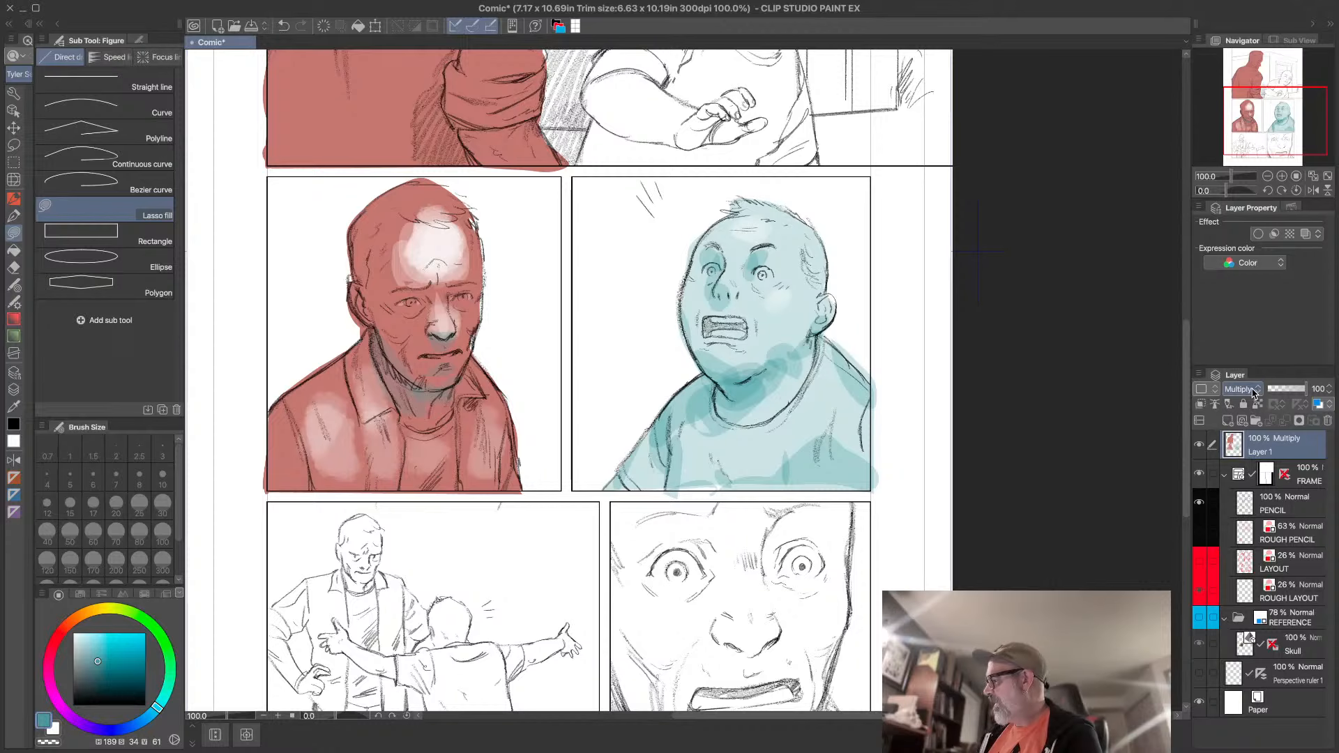
{"action": "left_click", "coordinate": [1255, 391]}
{"action": "left_click", "coordinate": [1244, 44]}
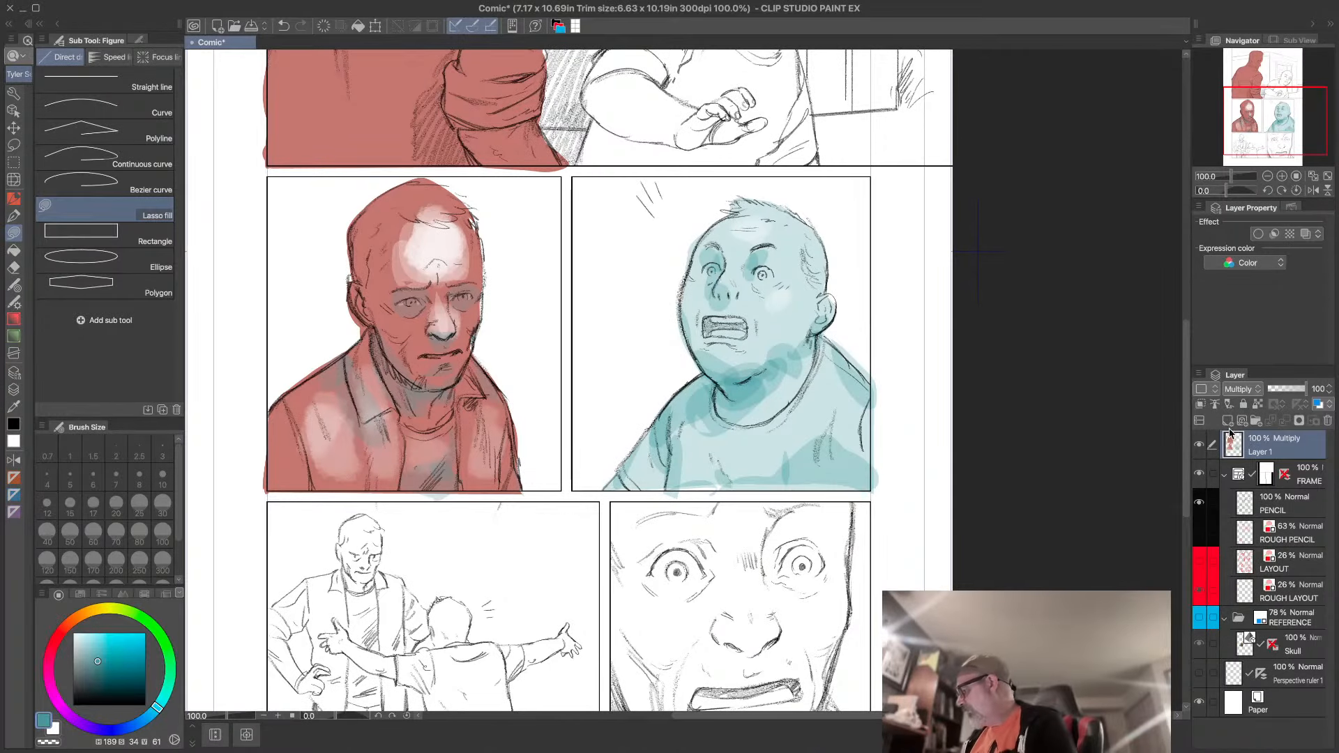
{"action": "left_click", "coordinate": [14, 145]}
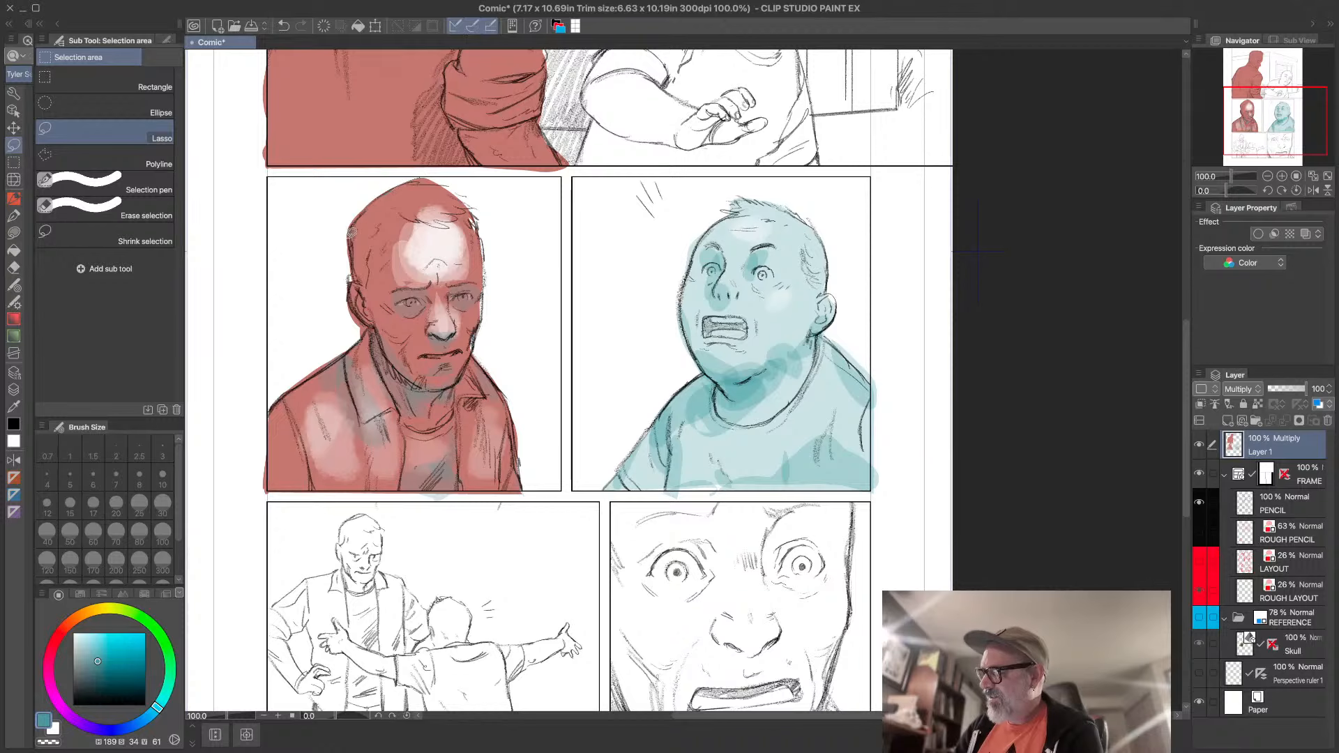
{"action": "left_click_drag", "start_coordinate": [350, 288], "coordinate": [348, 332]}
{"action": "left_click", "coordinate": [1006, 509]}
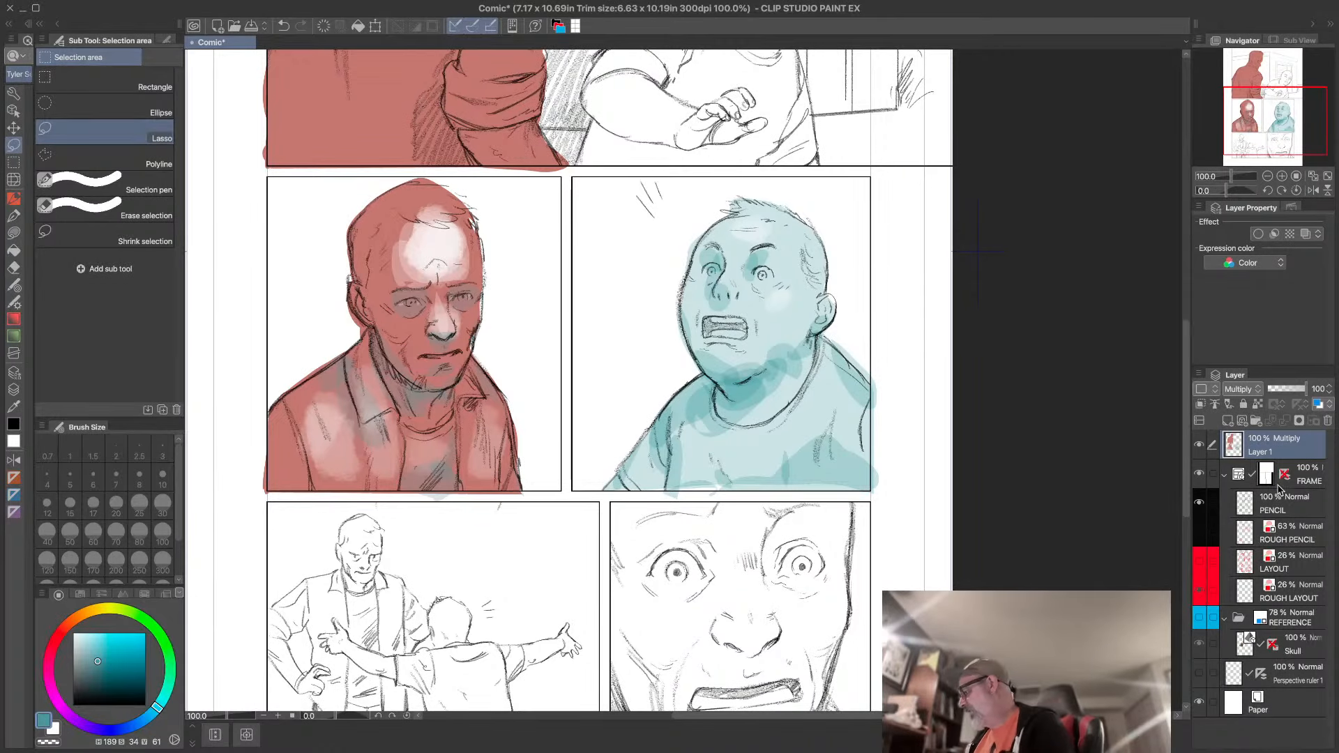
- Create a new layer and place it directly below Layer 1
{"action": "left_click", "coordinate": [1229, 421]}
{"action": "left_click_drag", "start_coordinate": [1308, 449], "coordinate": [1305, 481]}
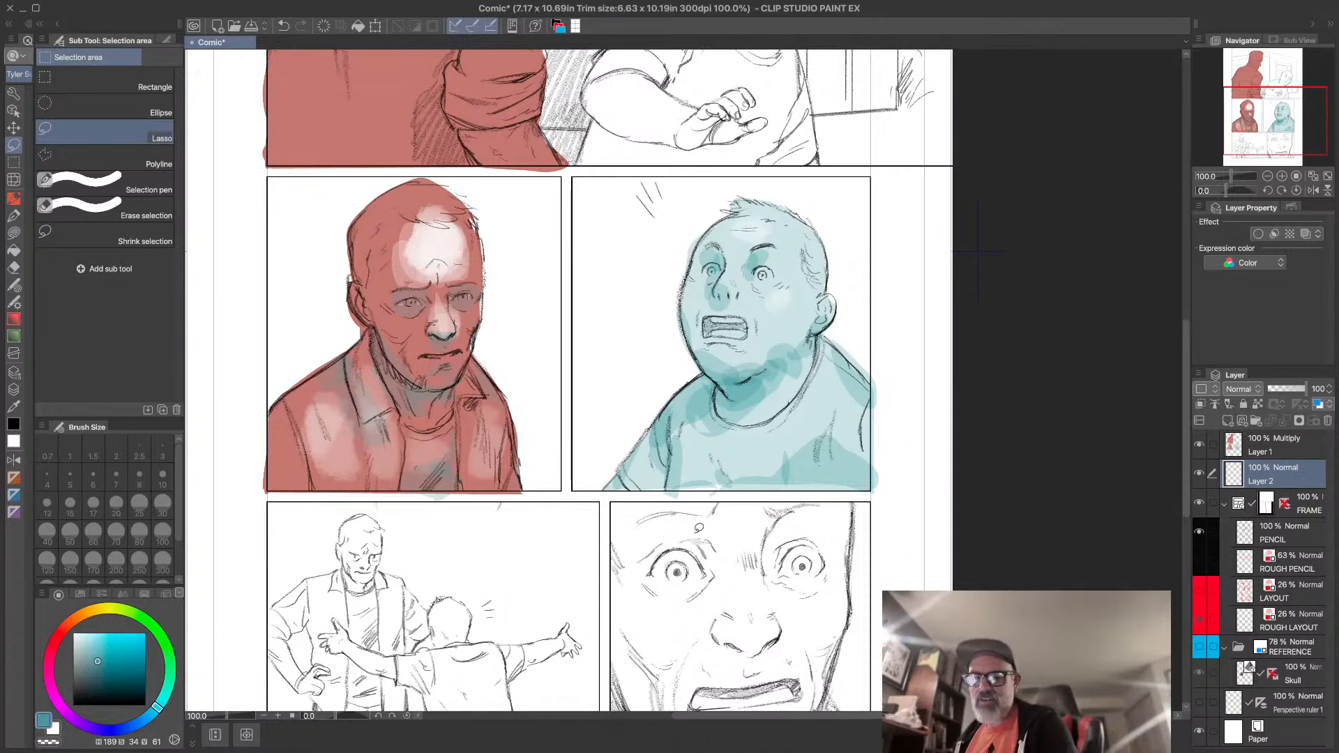
{"action": "scroll", "coordinate": [698, 528], "scroll_direction": "down", "scroll_amount": 3}
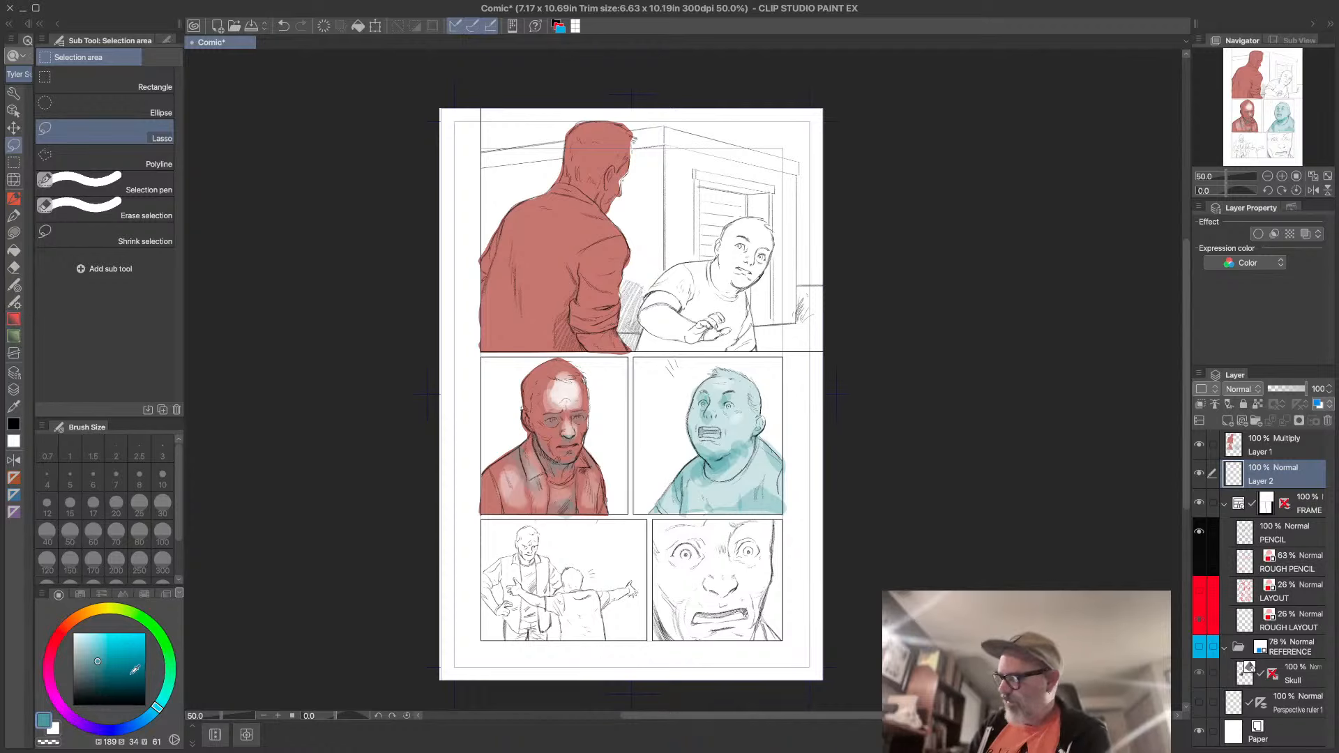
- Set the main colour to a yellowish green (HSV 75, 53, 68) and the sub colour to a dark muted blue
{"action": "left_click", "coordinate": [118, 605]}
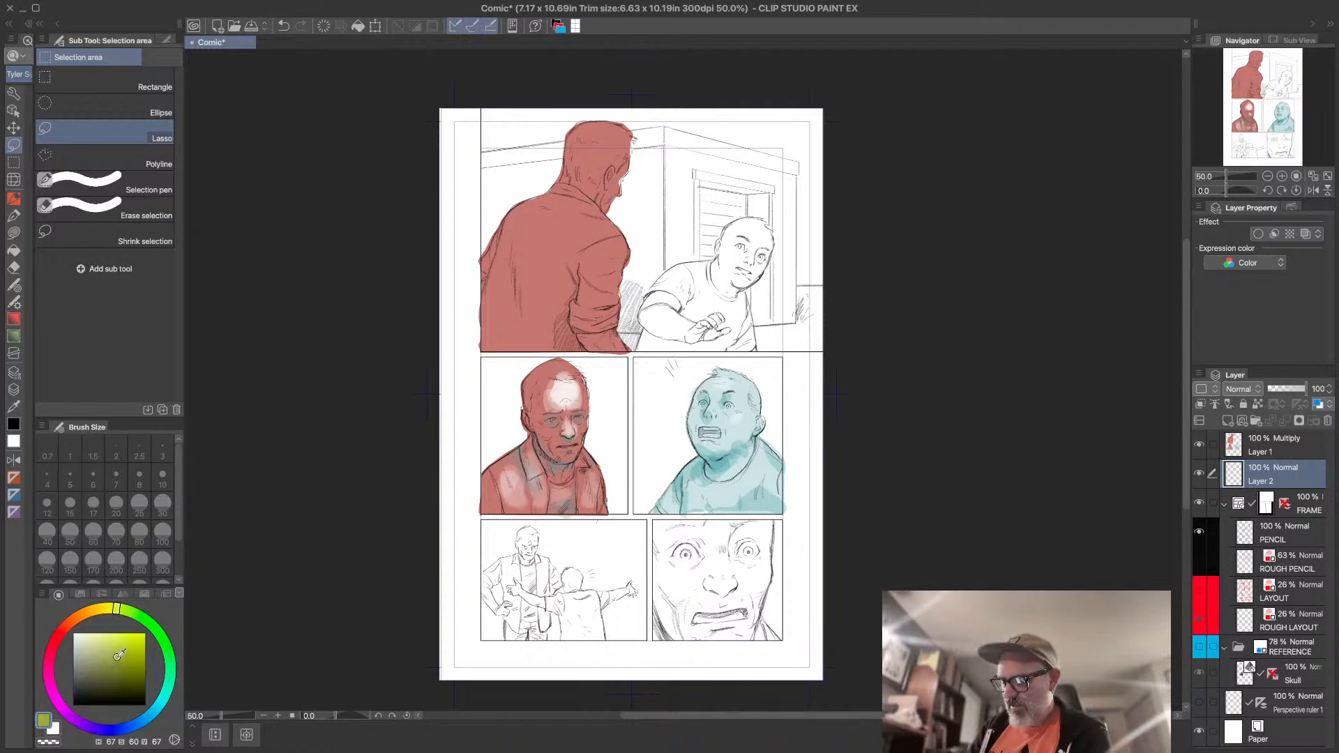
{"action": "left_click", "coordinate": [14, 442]}
{"action": "left_click", "coordinate": [125, 613]}
{"action": "mouse_move", "coordinate": [107, 657]}
{"action": "left_mouse_down"}
{"action": "mouse_move", "coordinate": [112, 646]}
{"action": "mouse_move", "coordinate": [101, 674]}
{"action": "left_mouse_up"}
{"action": "left_click", "coordinate": [56, 731]}
{"action": "left_click", "coordinate": [154, 713]}
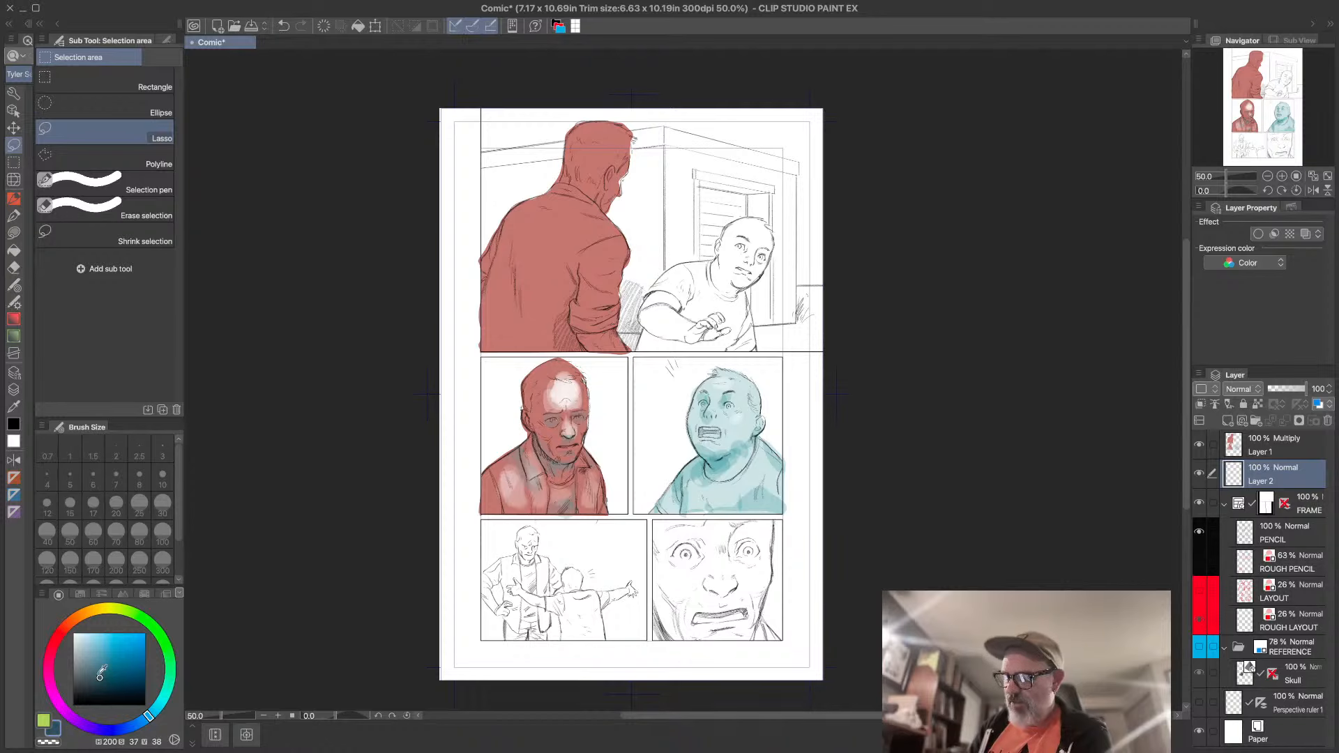
{"action": "left_click", "coordinate": [43, 719]}
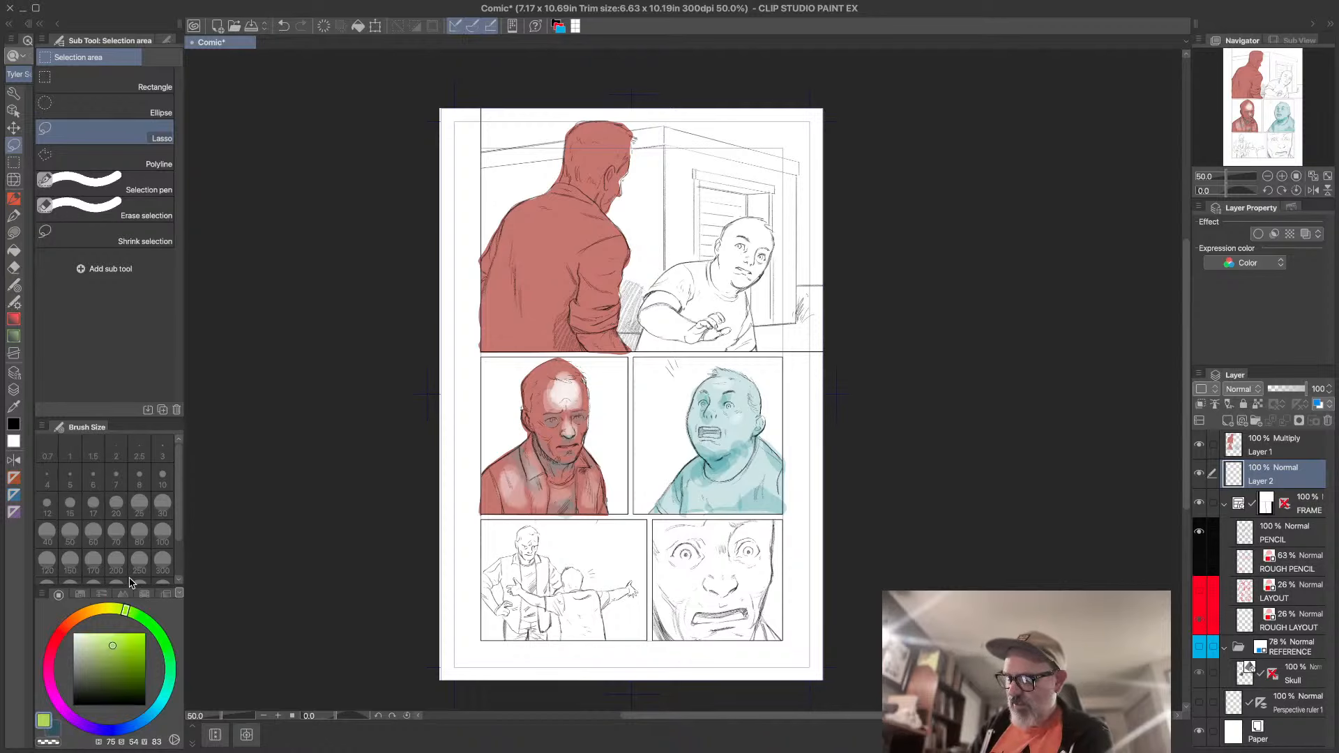
{"action": "left_click_drag", "start_coordinate": [113, 647], "coordinate": [102, 652]}
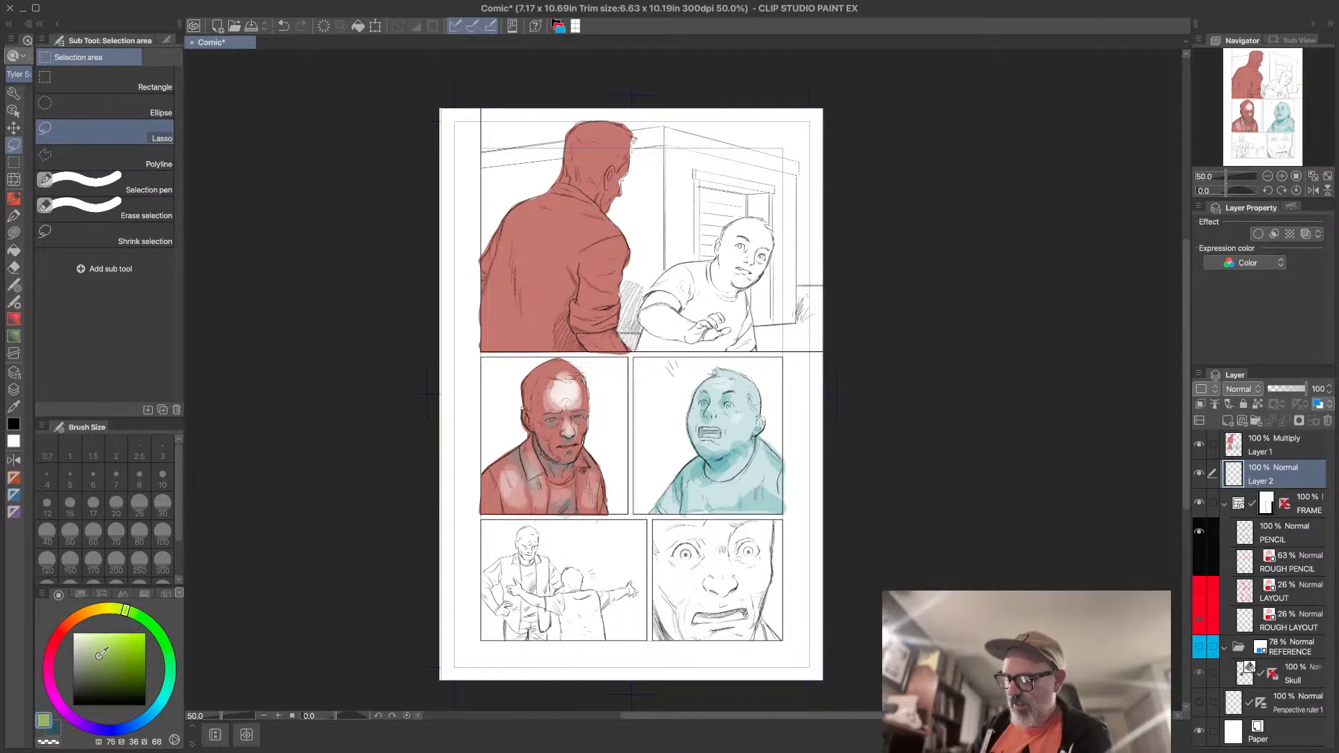
{"action": "left_click_drag", "start_coordinate": [114, 651], "coordinate": [112, 656]}
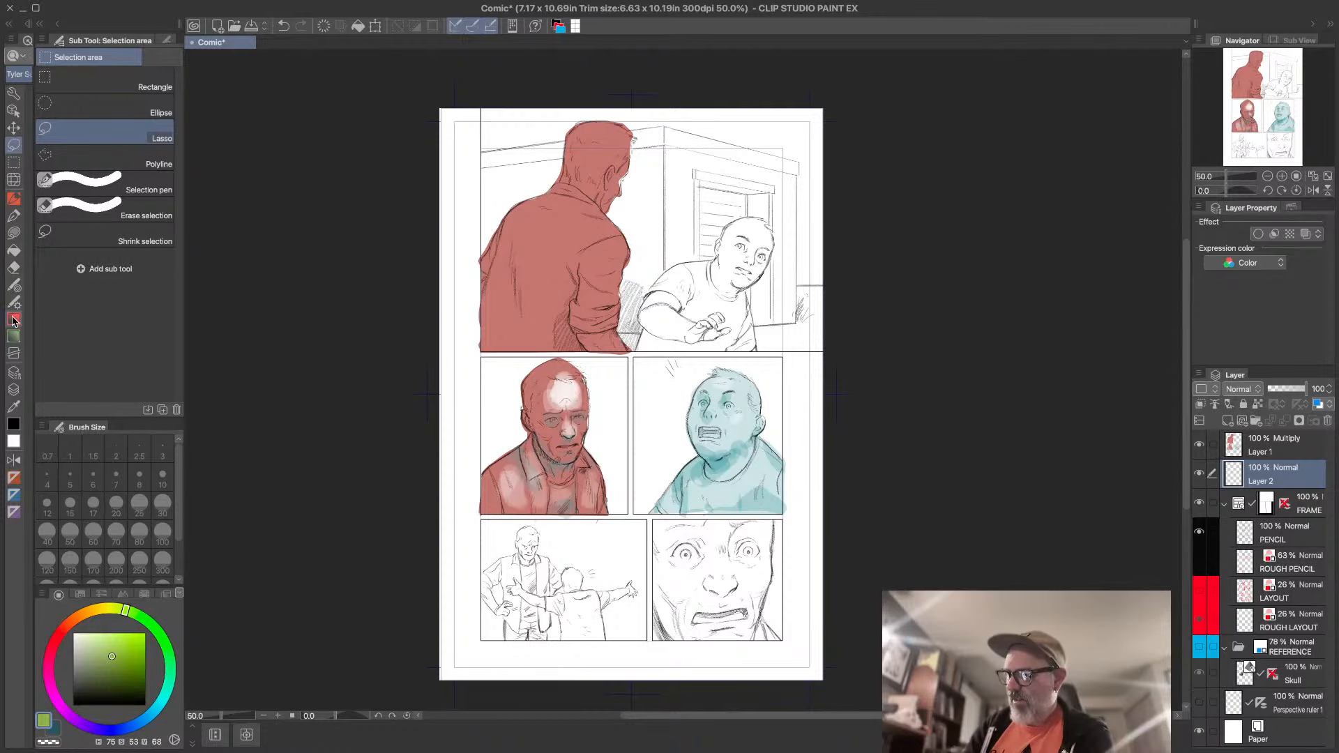
- Fill Layer 2 with a green-to-blue gradient running down the page and set its blending mode to Multiply
{"action": "left_click", "coordinate": [13, 318]}
{"action": "left_click_drag", "start_coordinate": [642, 432], "coordinate": [616, 596]}
{"action": "left_click", "coordinate": [1240, 389]}
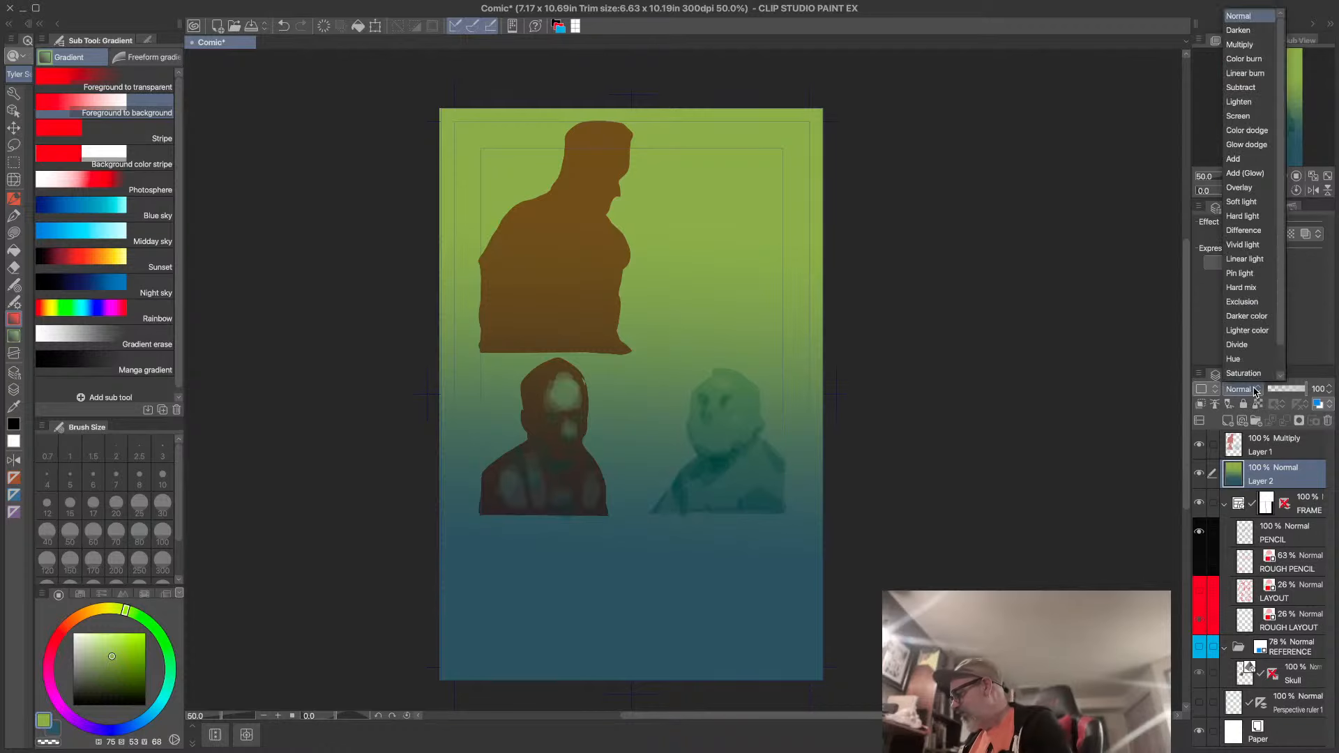
{"action": "left_click", "coordinate": [1241, 45]}
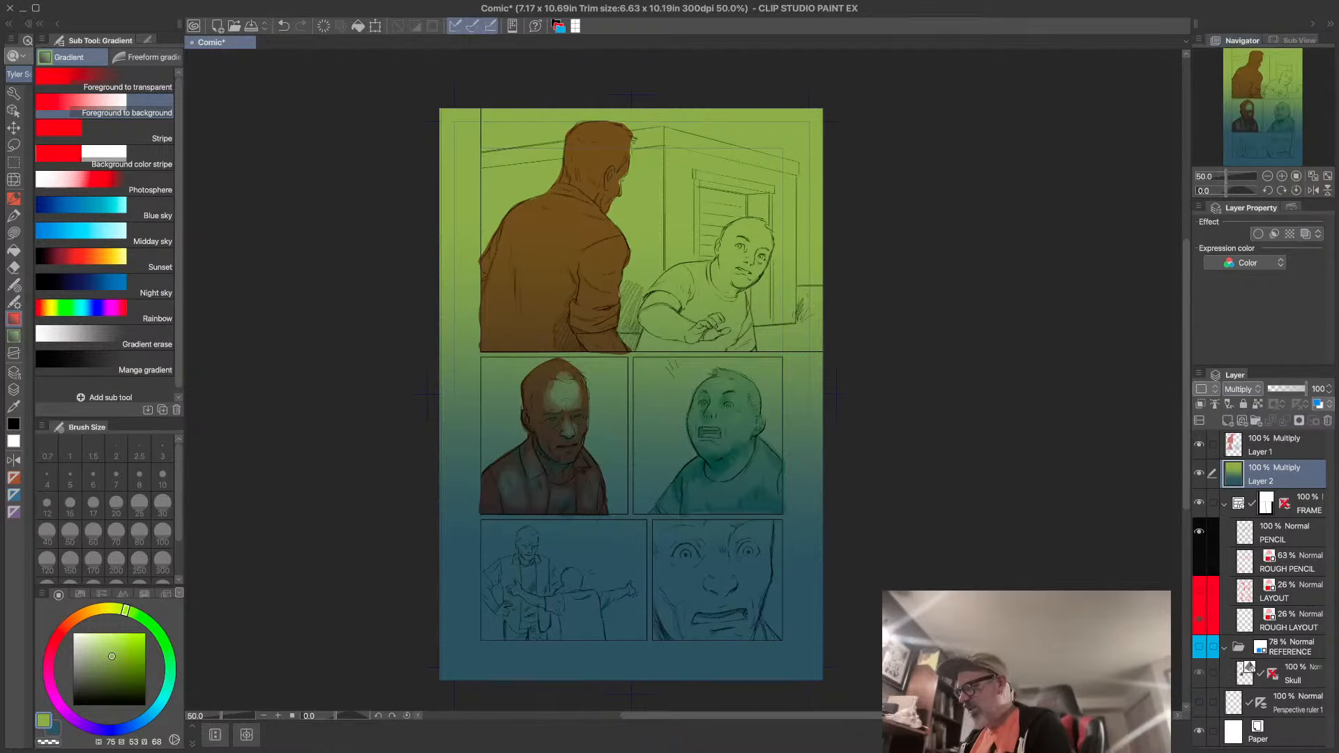
- Set Layer 1's blending mode to Normal, hide that layer, and make the gradient layer active
{"action": "left_click", "coordinate": [1268, 440]}
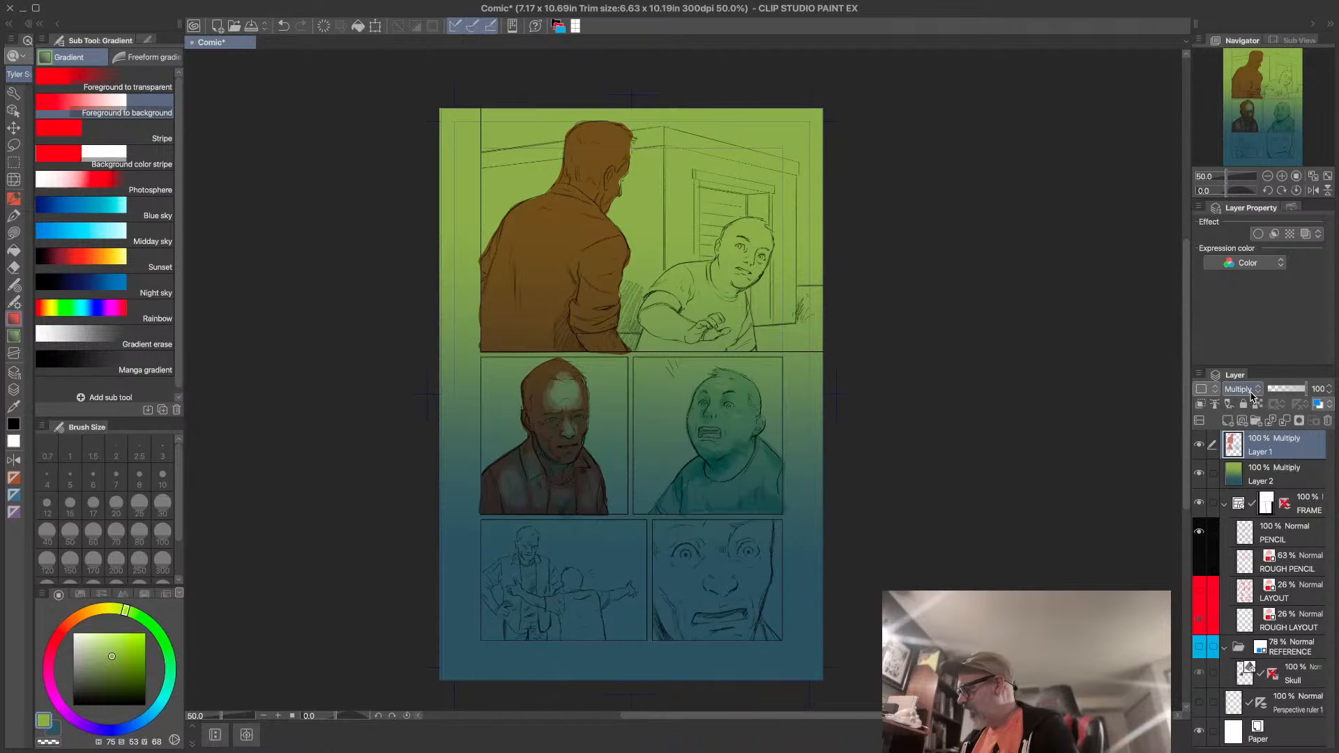
{"action": "left_click", "coordinate": [1240, 389]}
{"action": "left_click", "coordinate": [1255, 35]}
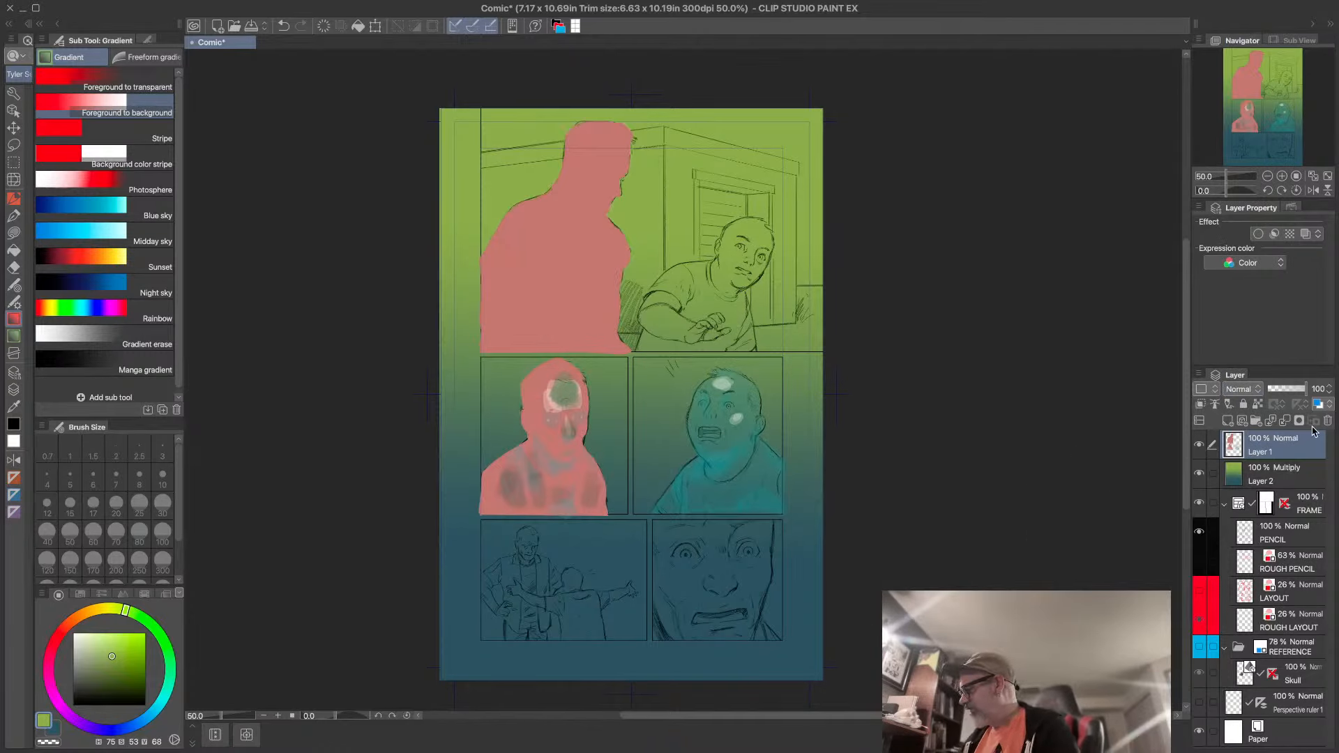
{"action": "left_click", "coordinate": [1200, 444]}
{"action": "left_click", "coordinate": [1227, 474]}
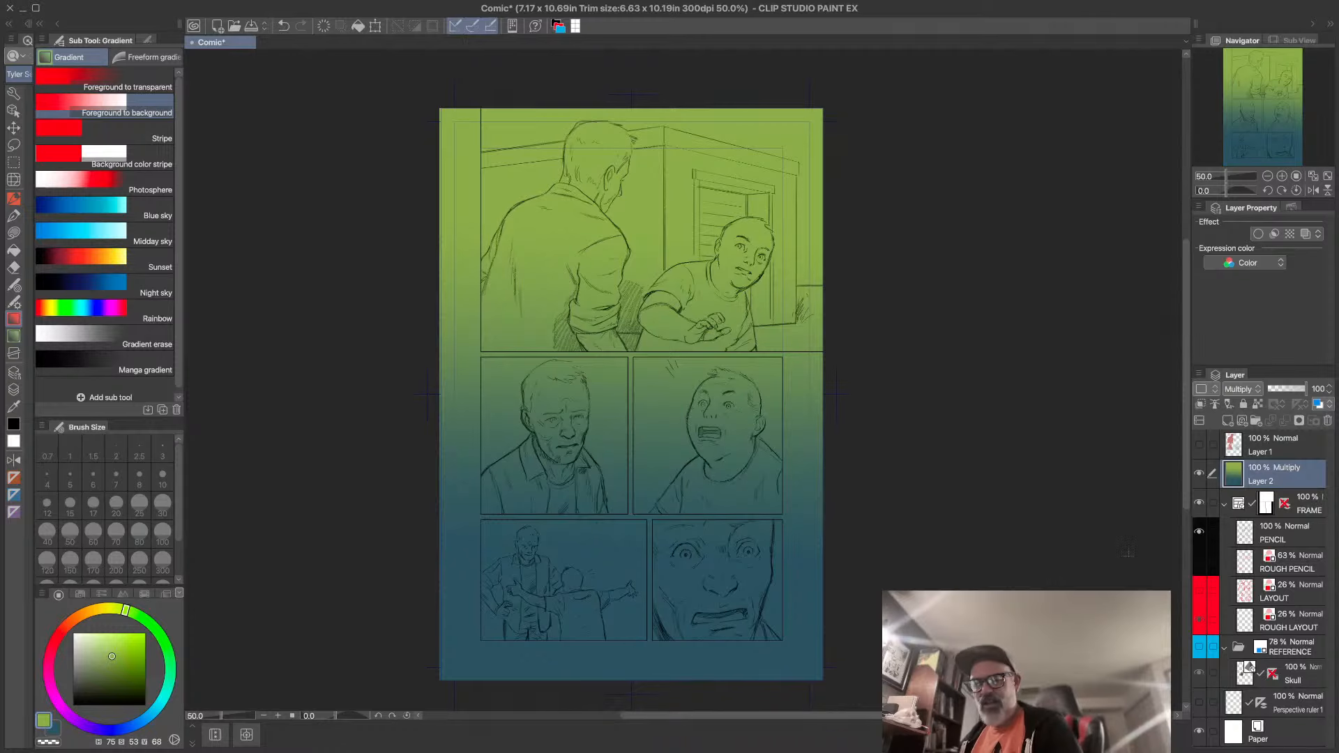
- Sample the gradient colour on the stern man's face, lighten it, and fill a soft forehead highlight with Lasso fill
{"action": "scroll", "coordinate": [709, 652], "scroll_direction": "up", "scroll_amount": 2}
{"action": "left_click_drag", "start_coordinate": [721, 400], "coordinate": [825, 511]}
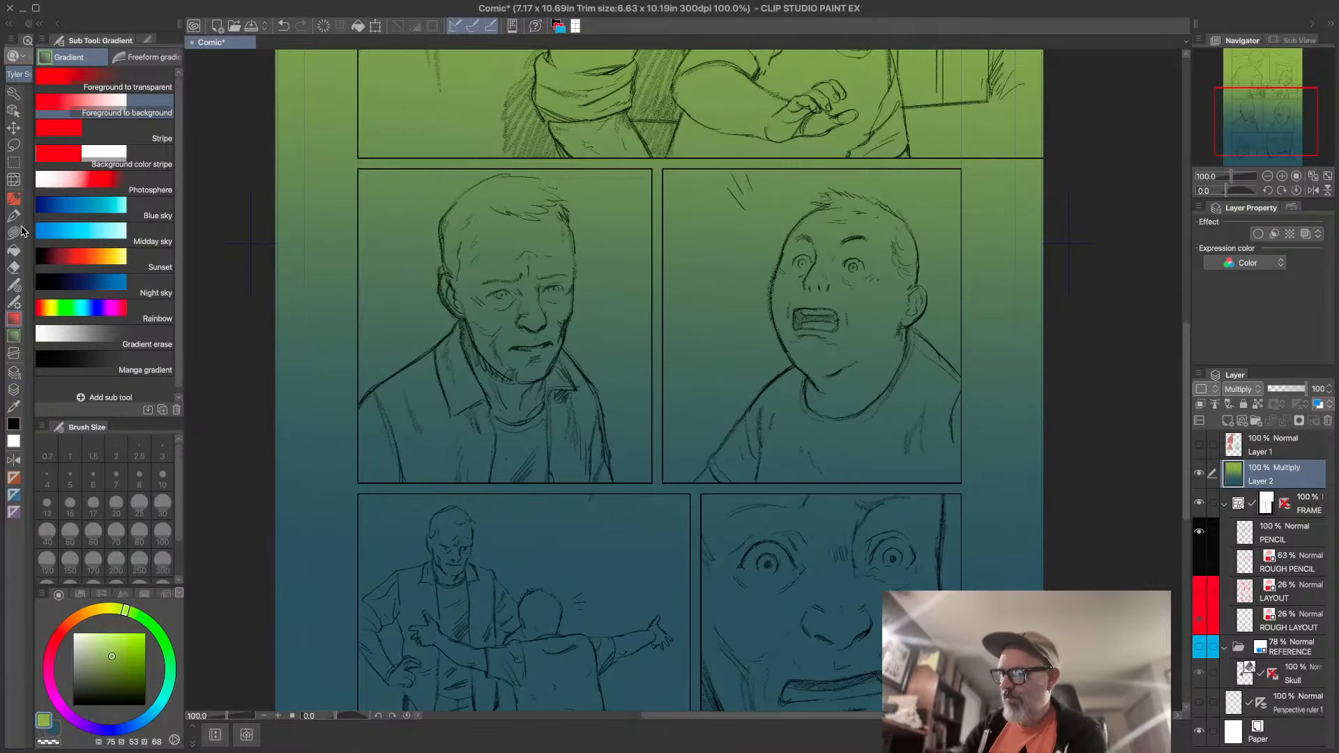
{"action": "left_click", "coordinate": [14, 406]}
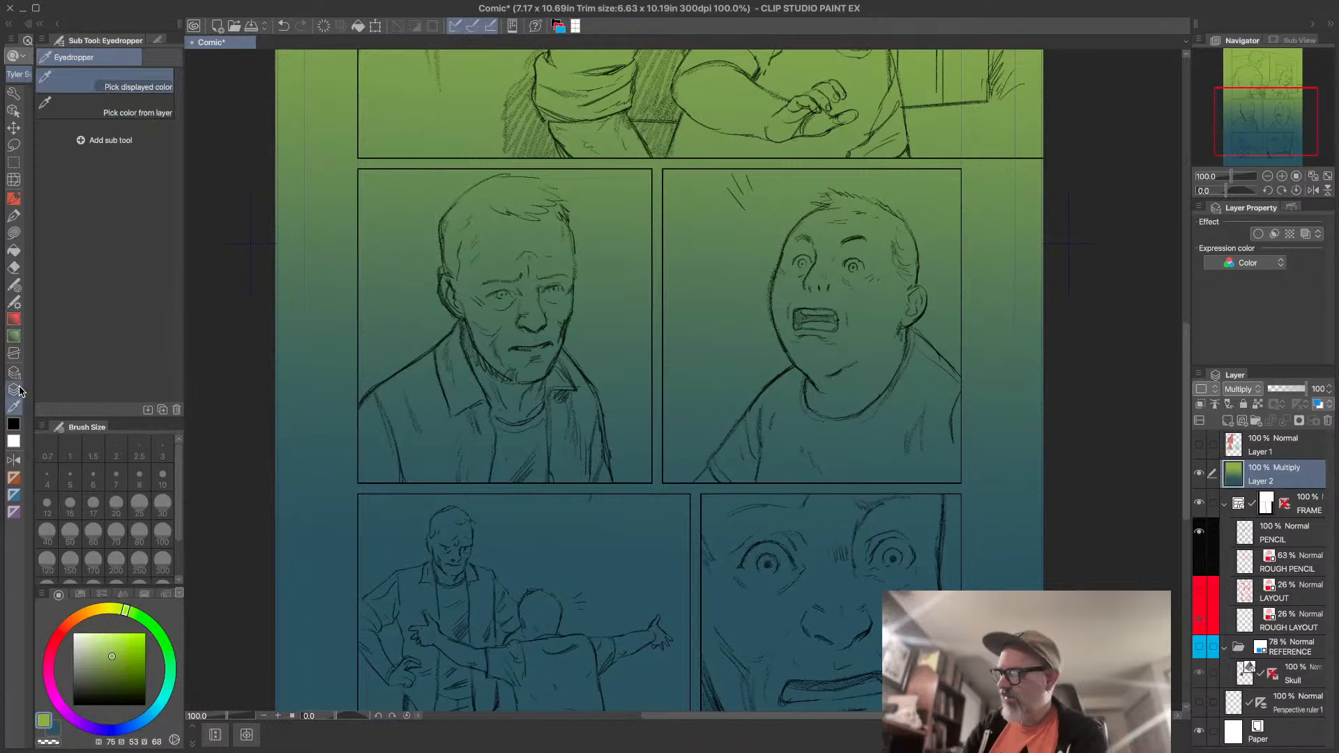
{"action": "left_click", "coordinate": [541, 311]}
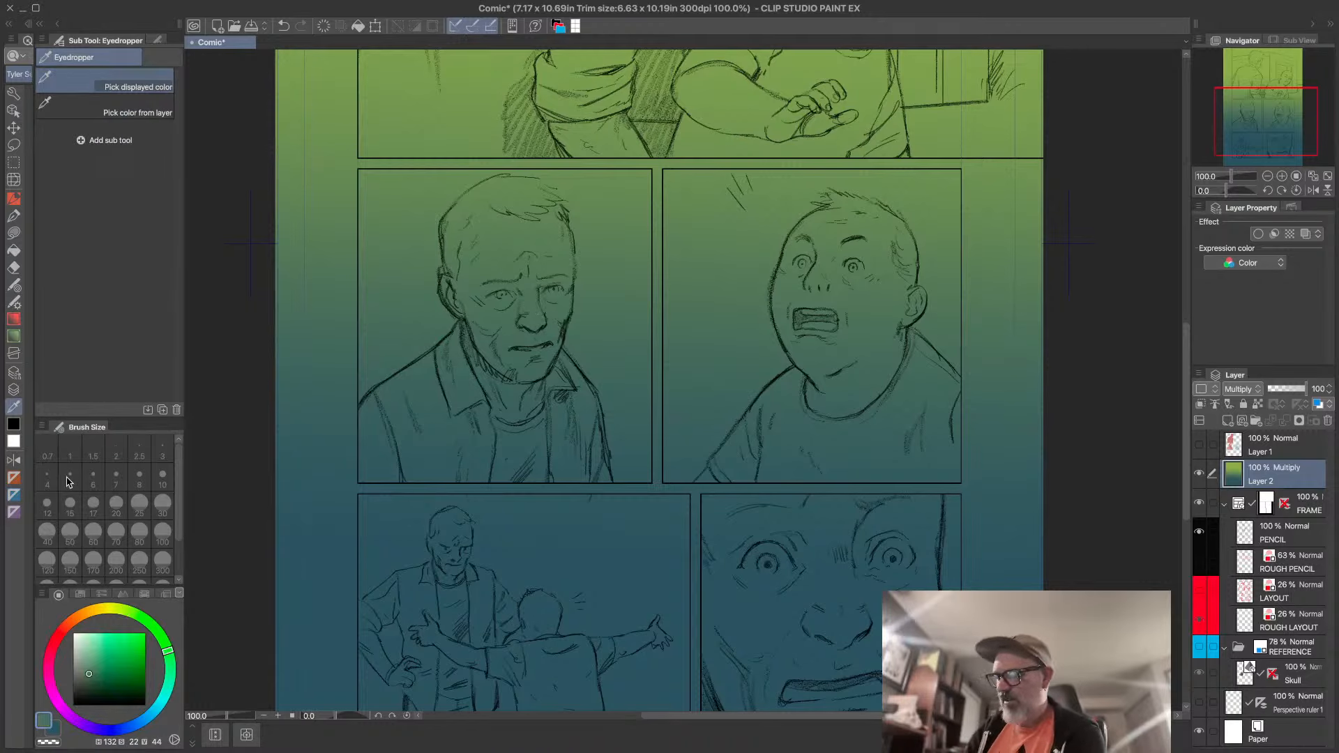
{"action": "left_click_drag", "start_coordinate": [89, 670], "coordinate": [88, 661]}
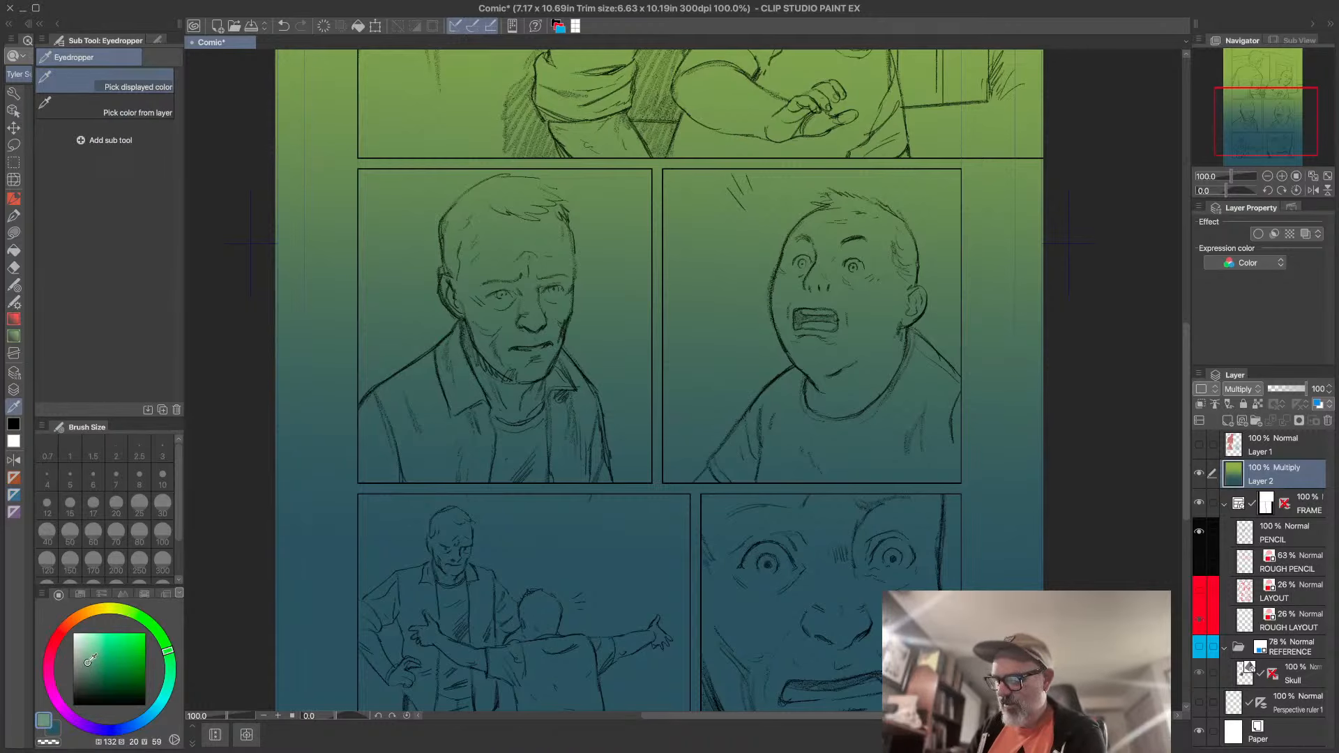
{"action": "left_click", "coordinate": [13, 232]}
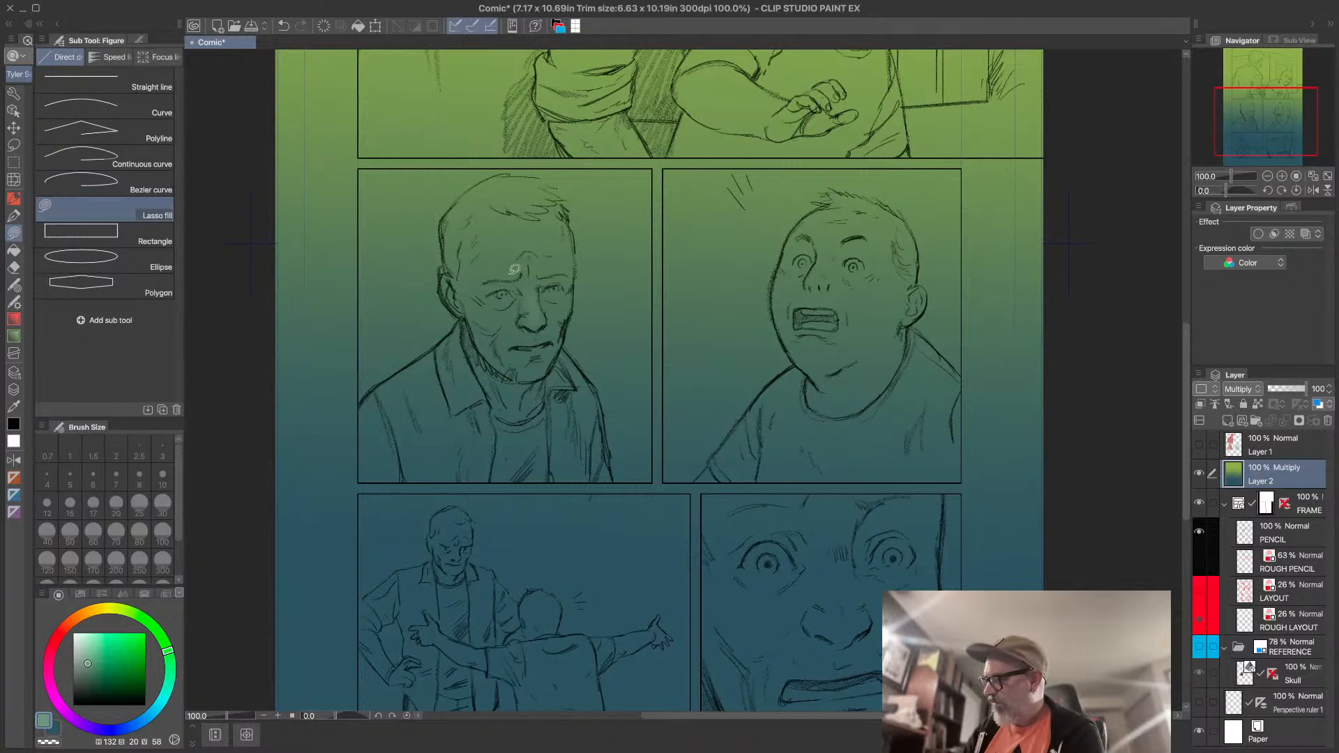
{"action": "mouse_move", "coordinate": [514, 276]}
{"action": "left_mouse_down"}
{"action": "mouse_move", "coordinate": [523, 207]}
{"action": "mouse_move", "coordinate": [563, 269]}
{"action": "mouse_move", "coordinate": [508, 274]}
{"action": "left_mouse_up"}
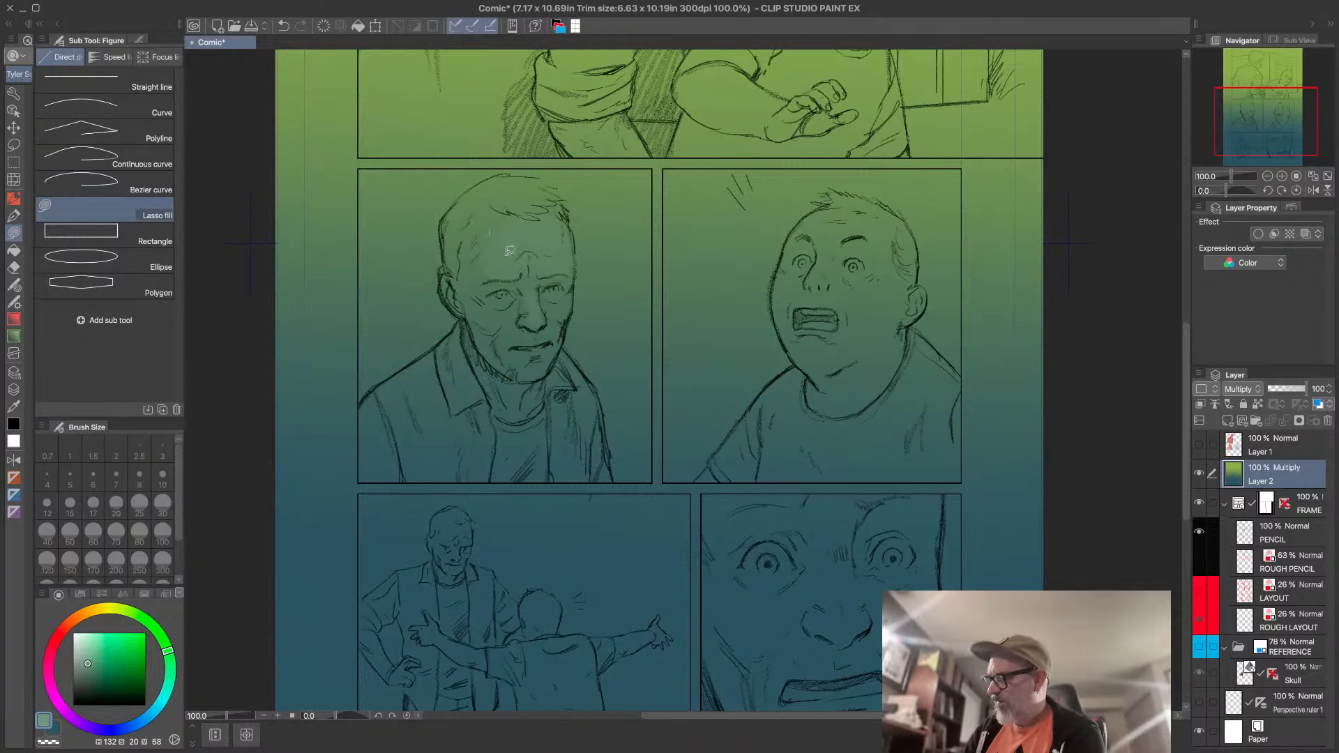
- Layer pale mint highlight shapes (HSV 132, 23, 83) on the stern man's forehead, cheeks, nose and chin, and switch to the iPad Pencil 2021
{"action": "left_click_drag", "start_coordinate": [88, 661], "coordinate": [90, 643]}
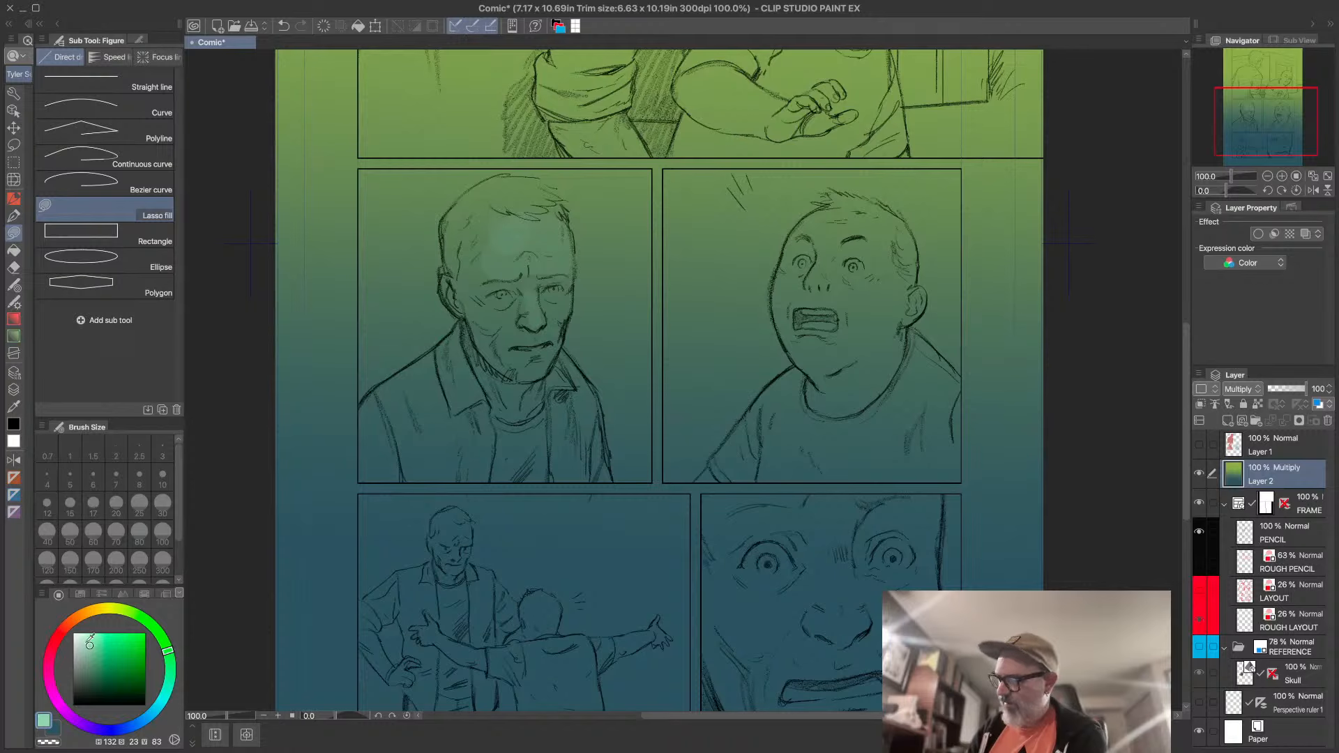
{"action": "mouse_move", "coordinate": [527, 222]}
{"action": "left_mouse_down"}
{"action": "mouse_move", "coordinate": [554, 252]}
{"action": "mouse_move", "coordinate": [523, 210]}
{"action": "left_mouse_up"}
{"action": "mouse_move", "coordinate": [527, 266]}
{"action": "left_mouse_down"}
{"action": "mouse_move", "coordinate": [507, 270]}
{"action": "mouse_move", "coordinate": [566, 261]}
{"action": "mouse_move", "coordinate": [537, 325]}
{"action": "mouse_move", "coordinate": [522, 336]}
{"action": "mouse_move", "coordinate": [481, 305]}
{"action": "mouse_move", "coordinate": [493, 323]}
{"action": "left_mouse_up"}
{"action": "mouse_move", "coordinate": [565, 305]}
{"action": "left_mouse_down"}
{"action": "mouse_move", "coordinate": [550, 303]}
{"action": "mouse_move", "coordinate": [566, 308]}
{"action": "mouse_move", "coordinate": [542, 340]}
{"action": "mouse_move", "coordinate": [517, 339]}
{"action": "mouse_move", "coordinate": [546, 364]}
{"action": "mouse_move", "coordinate": [530, 370]}
{"action": "mouse_move", "coordinate": [547, 357]}
{"action": "mouse_move", "coordinate": [523, 354]}
{"action": "left_mouse_up"}
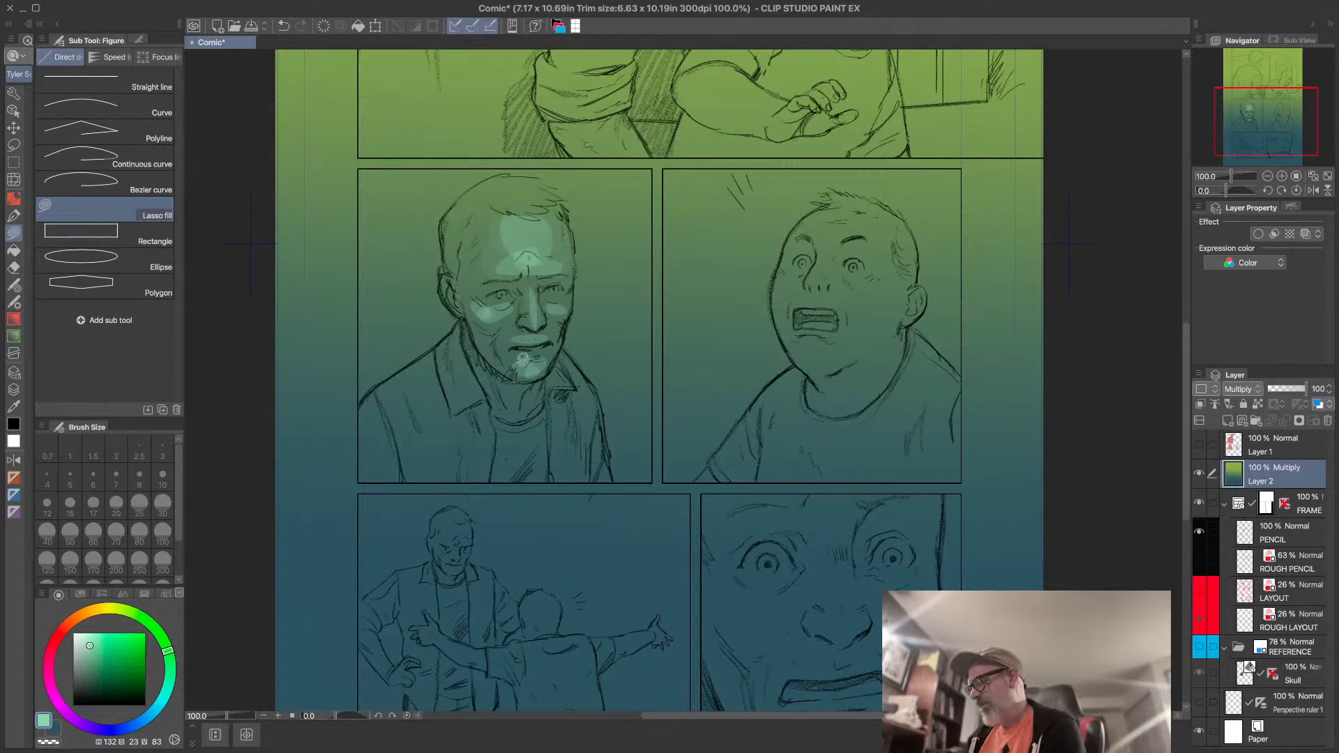
{"action": "mouse_move", "coordinate": [518, 296]}
{"action": "left_mouse_down"}
{"action": "mouse_move", "coordinate": [484, 323]}
{"action": "mouse_move", "coordinate": [489, 297]}
{"action": "mouse_move", "coordinate": [560, 334]}
{"action": "mouse_move", "coordinate": [565, 299]}
{"action": "left_mouse_up"}
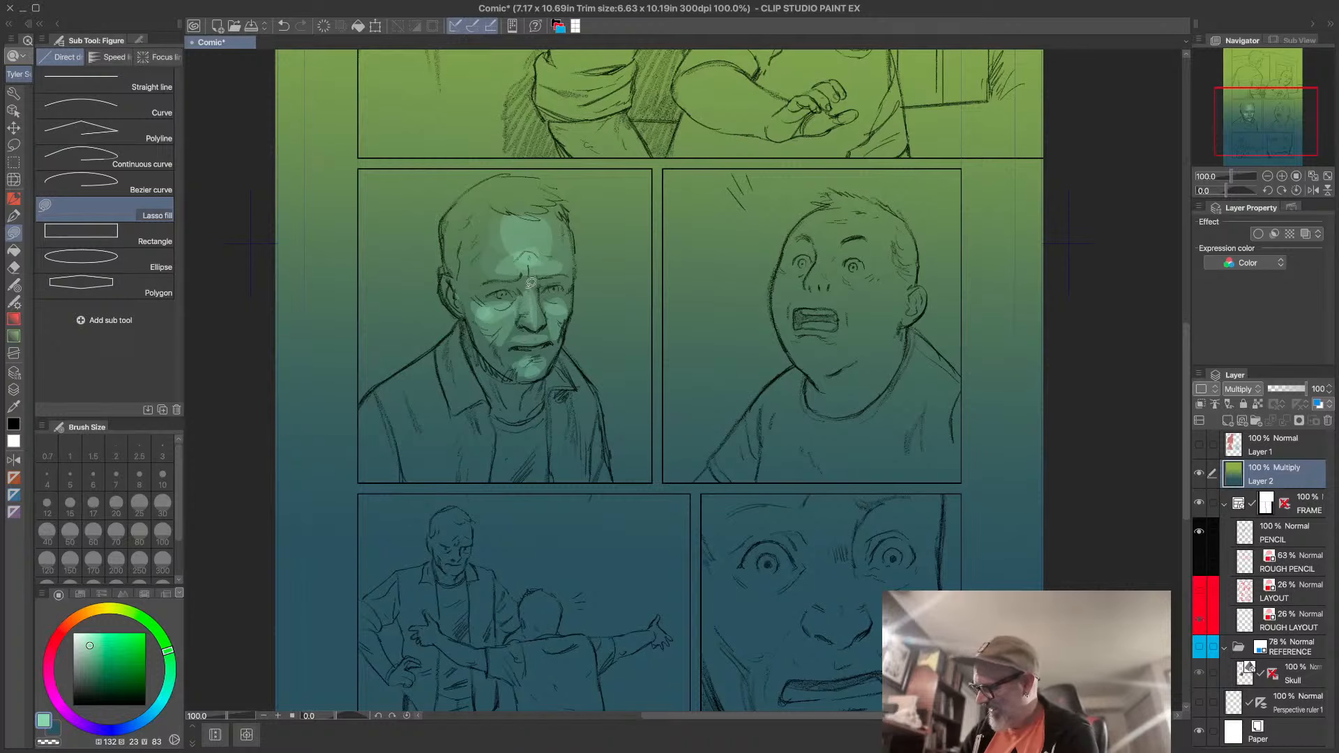
{"action": "mouse_move", "coordinate": [482, 262]}
{"action": "left_mouse_down"}
{"action": "mouse_move", "coordinate": [474, 232]}
{"action": "mouse_move", "coordinate": [528, 228]}
{"action": "mouse_move", "coordinate": [520, 263]}
{"action": "mouse_move", "coordinate": [505, 222]}
{"action": "mouse_move", "coordinate": [538, 226]}
{"action": "mouse_move", "coordinate": [523, 269]}
{"action": "mouse_move", "coordinate": [519, 223]}
{"action": "left_mouse_up"}
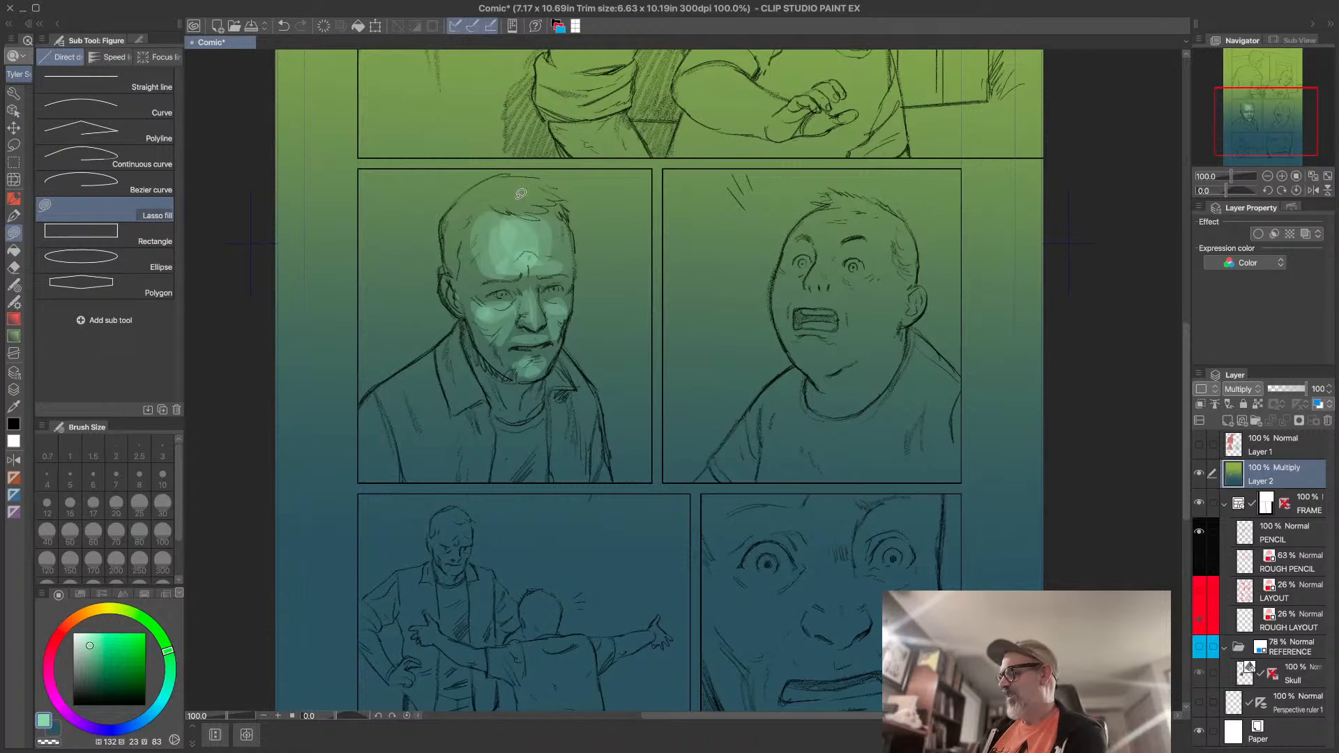
{"action": "key", "text": "p"}
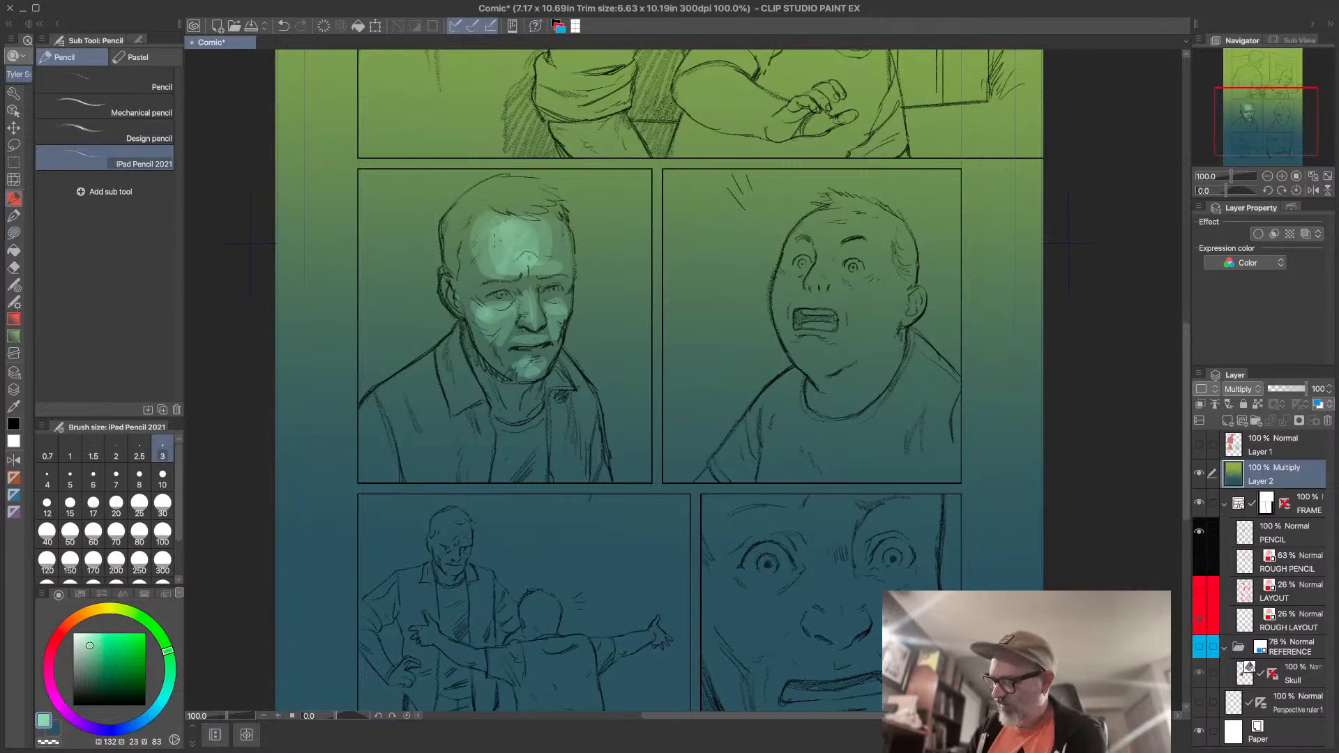
- Blend the mint highlights on the stern man's forehead and cheeks with iPad Pencil 2021 strokes at brush size 15
{"action": "left_click", "coordinate": [71, 504]}
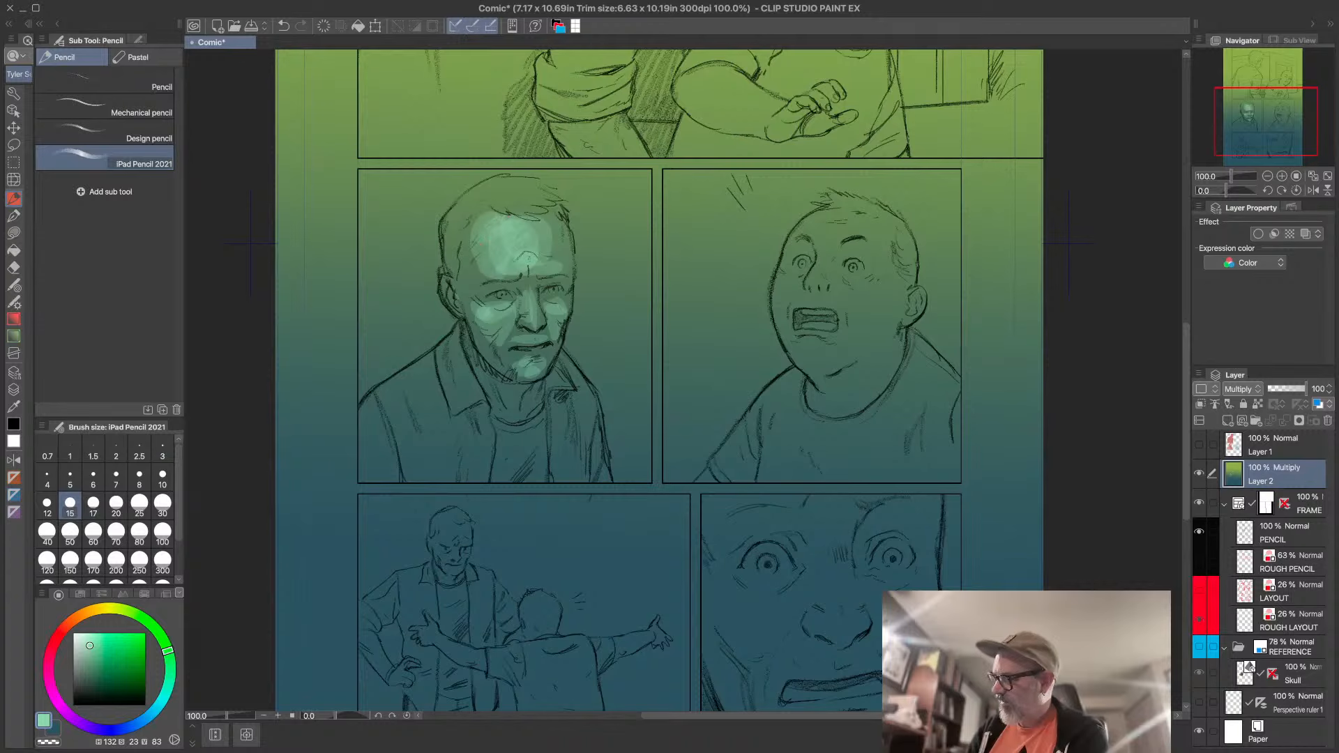
{"action": "mouse_move", "coordinate": [535, 228]}
{"action": "left_mouse_down"}
{"action": "mouse_move", "coordinate": [516, 265]}
{"action": "mouse_move", "coordinate": [552, 268]}
{"action": "left_mouse_up"}
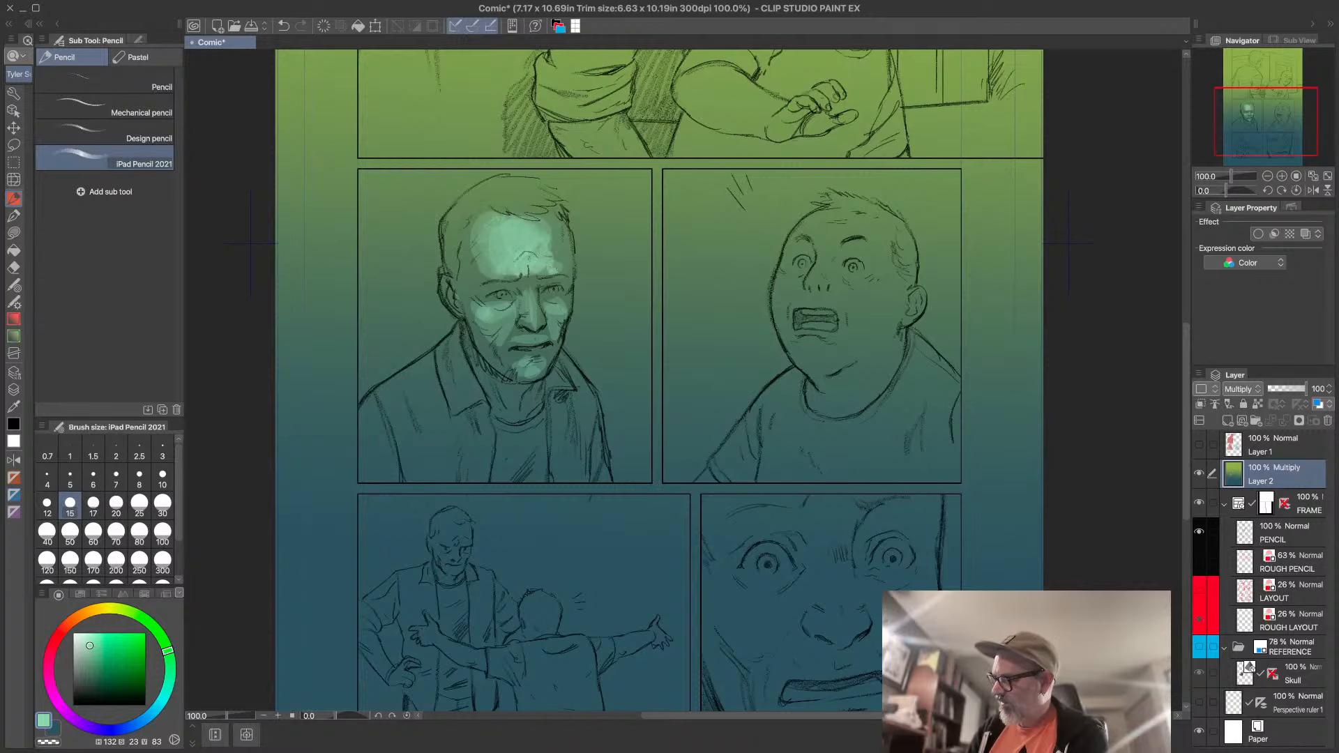
{"action": "mouse_move", "coordinate": [511, 313]}
{"action": "left_mouse_down"}
{"action": "mouse_move", "coordinate": [467, 310]}
{"action": "mouse_move", "coordinate": [562, 324]}
{"action": "mouse_move", "coordinate": [506, 372]}
{"action": "left_mouse_up"}
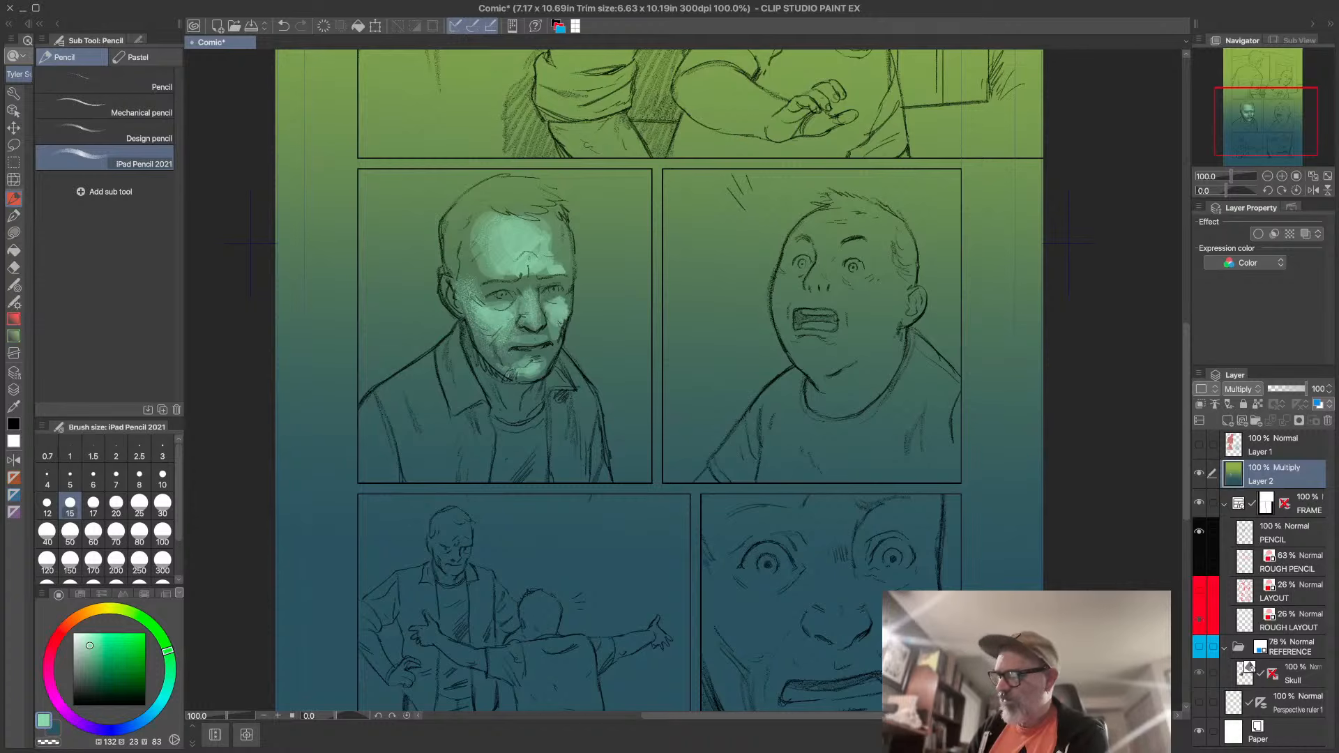
- Lasso the shouting man's head and neck, fill the selection with the pale mint colour, and deselect
{"action": "key", "text": "m"}
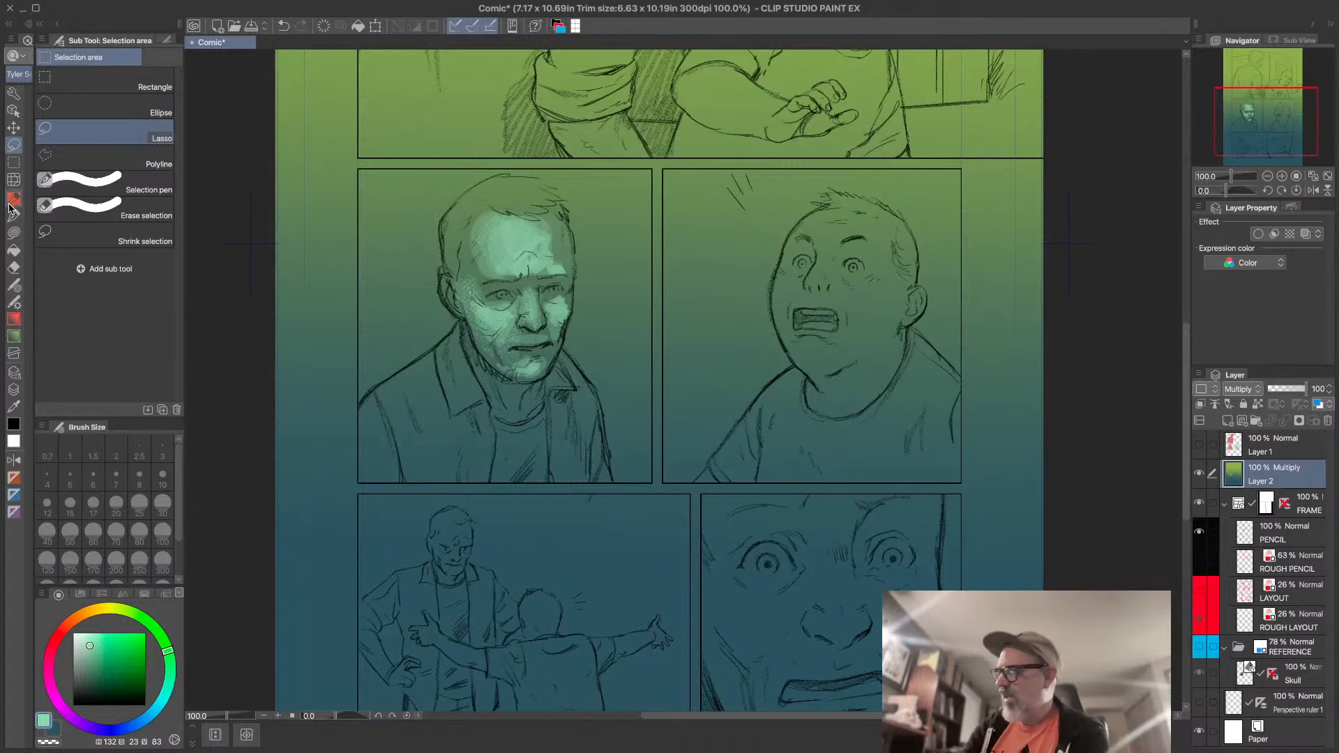
{"action": "mouse_move", "coordinate": [841, 208]}
{"action": "left_mouse_down"}
{"action": "mouse_move", "coordinate": [789, 245]}
{"action": "mouse_move", "coordinate": [788, 324]}
{"action": "mouse_move", "coordinate": [812, 398]}
{"action": "mouse_move", "coordinate": [849, 410]}
{"action": "mouse_move", "coordinate": [894, 380]}
{"action": "mouse_move", "coordinate": [927, 279]}
{"action": "mouse_move", "coordinate": [899, 203]}
{"action": "mouse_move", "coordinate": [832, 189]}
{"action": "left_mouse_up"}
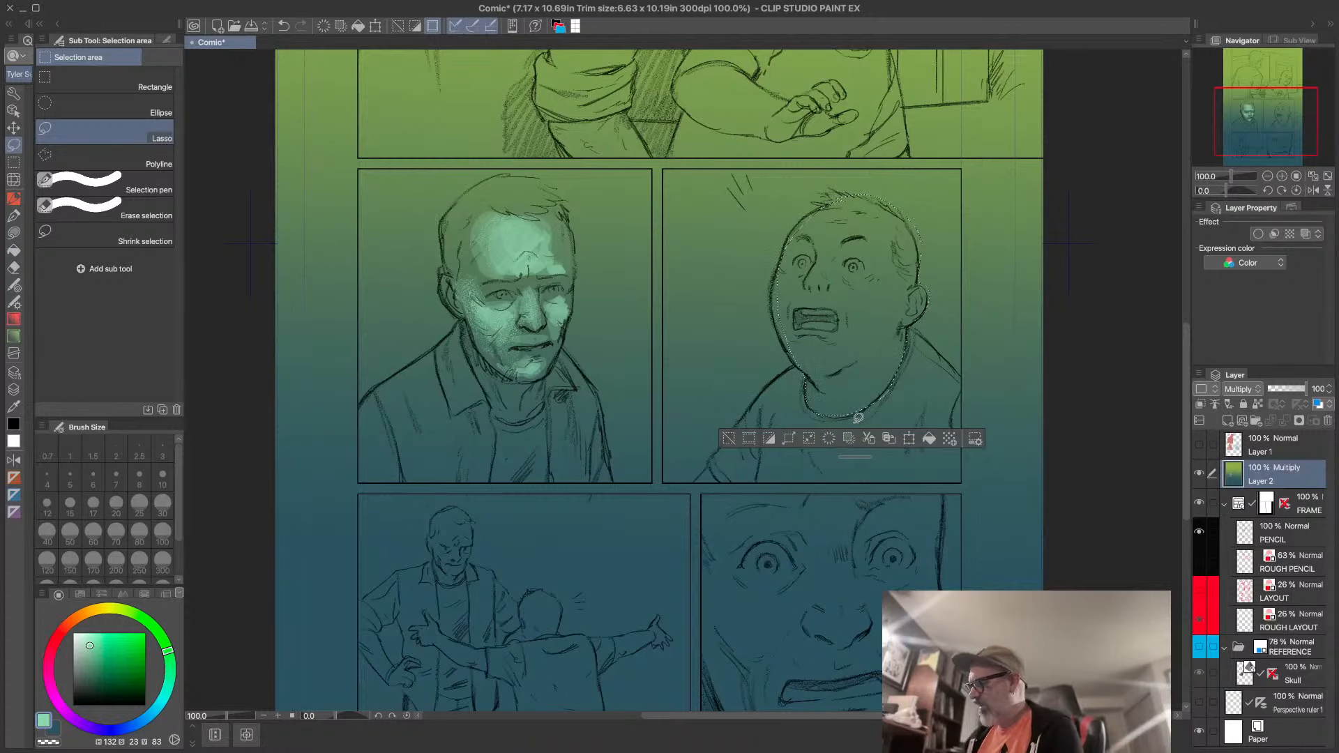
{"action": "left_click", "coordinate": [928, 440]}
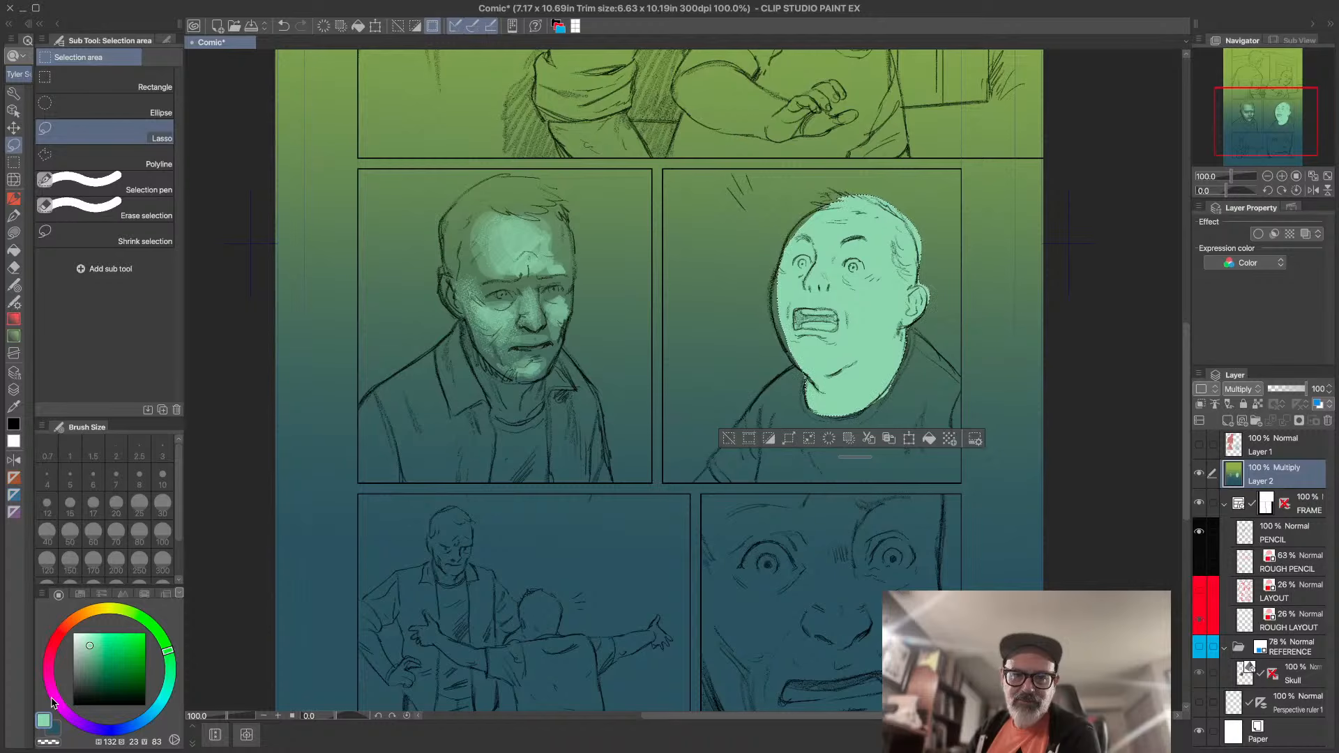
{"action": "left_click", "coordinate": [729, 439]}
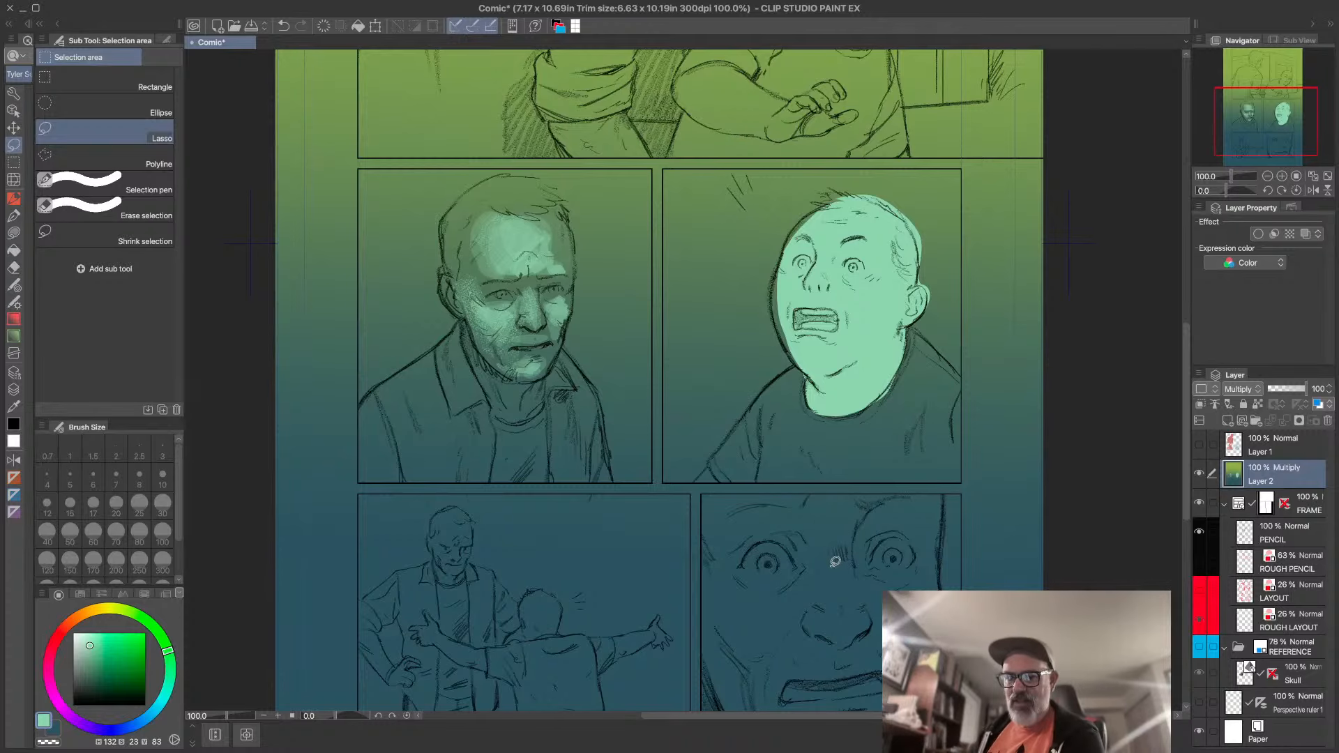
- Hide the Layer 2 gradient across the whole page and briefly toggle the FRAME folder's visibility
{"action": "scroll", "coordinate": [598, 479], "scroll_direction": "down", "scroll_amount": 3}
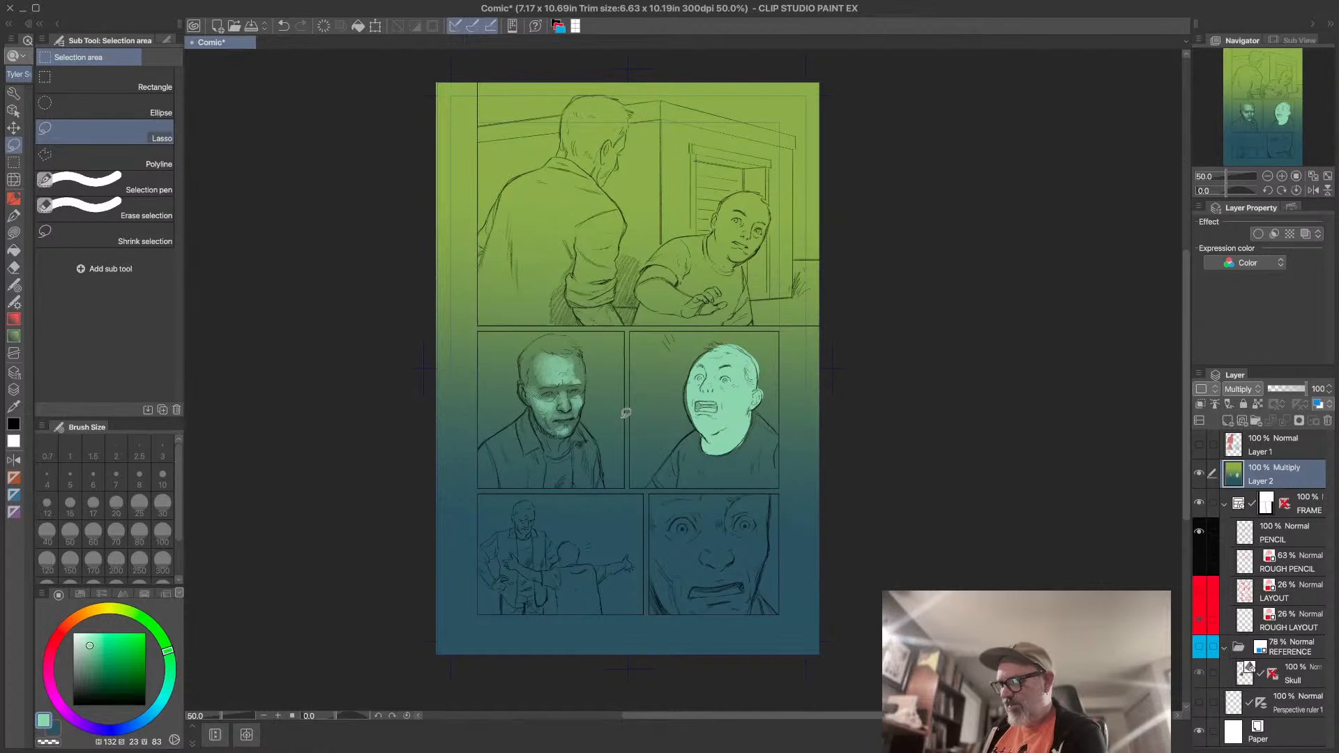
{"action": "left_click", "coordinate": [1198, 474]}
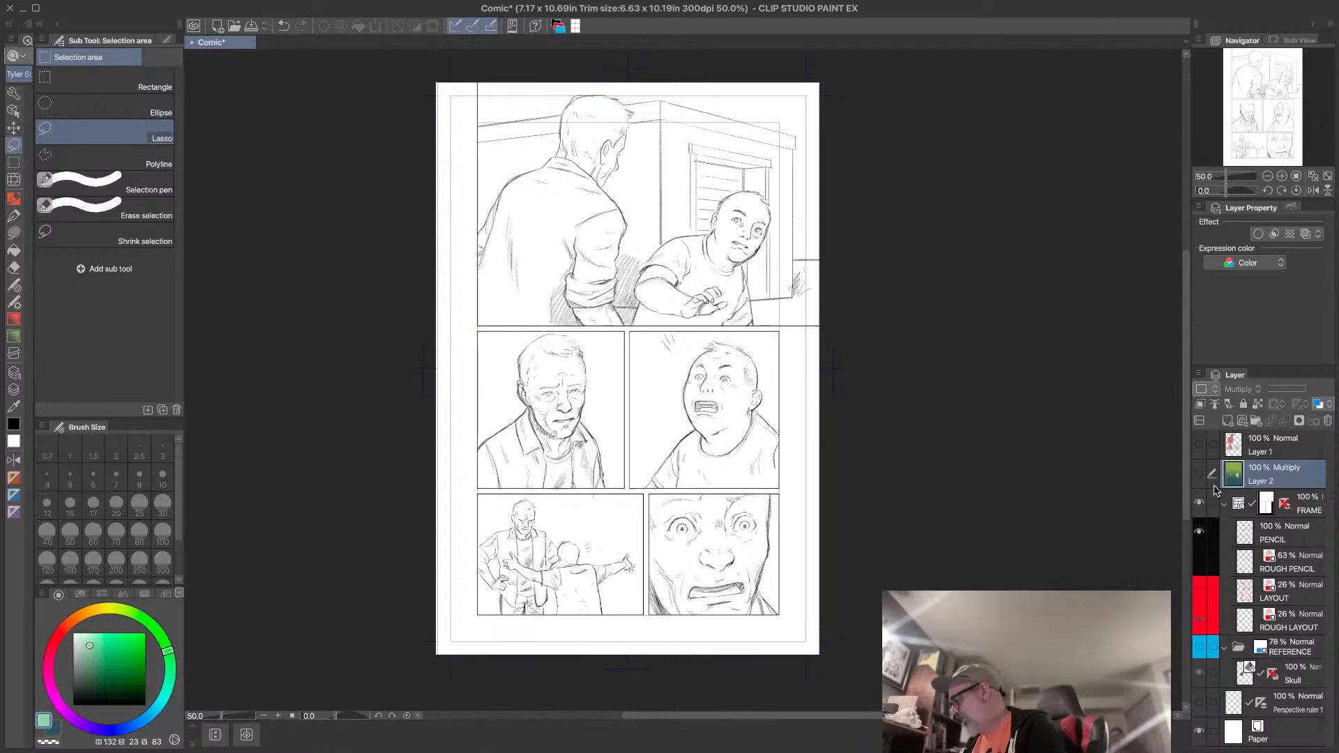
{"action": "left_click", "coordinate": [1199, 503]}
{"action": "left_click", "coordinate": [1199, 503]}
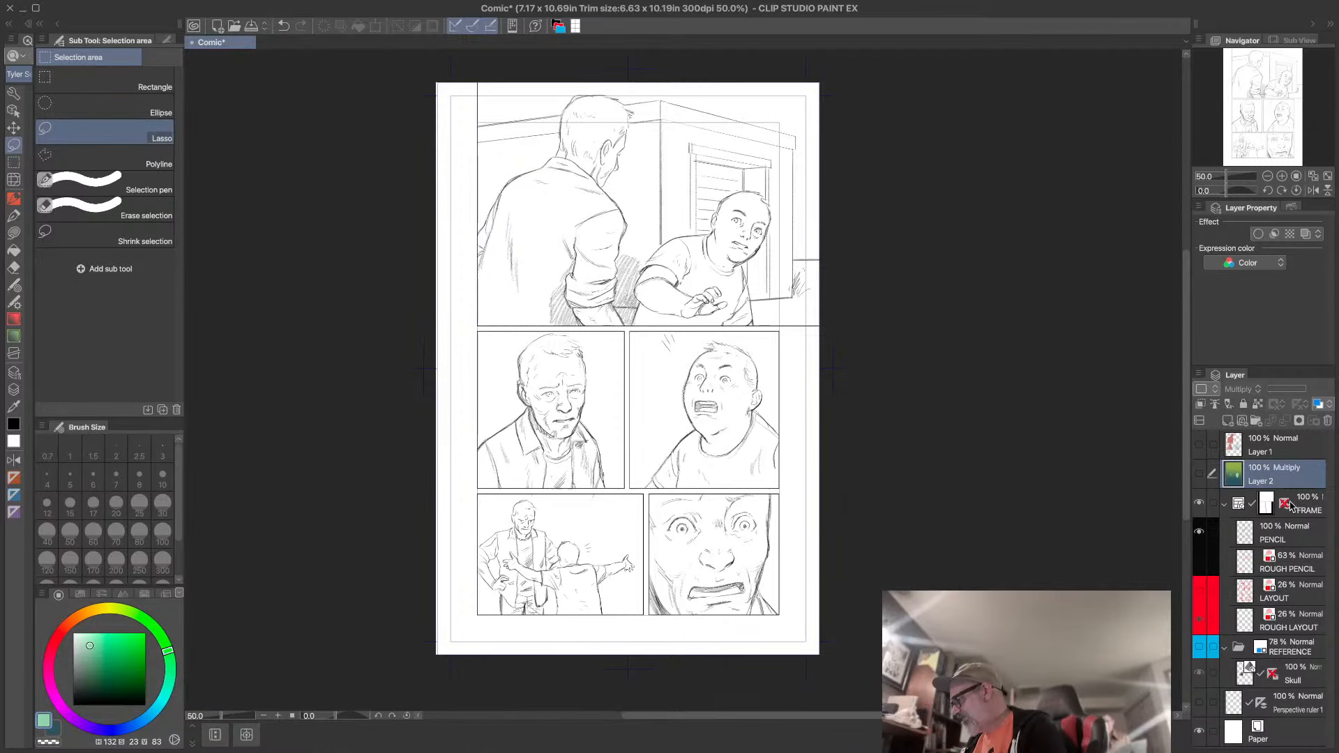
- Move the PENCIL layer out of the FRAME folder, toggle the folder's visibility, and return the layer inside it below ROUGH LAYOUT
{"action": "left_click", "coordinate": [1299, 522]}
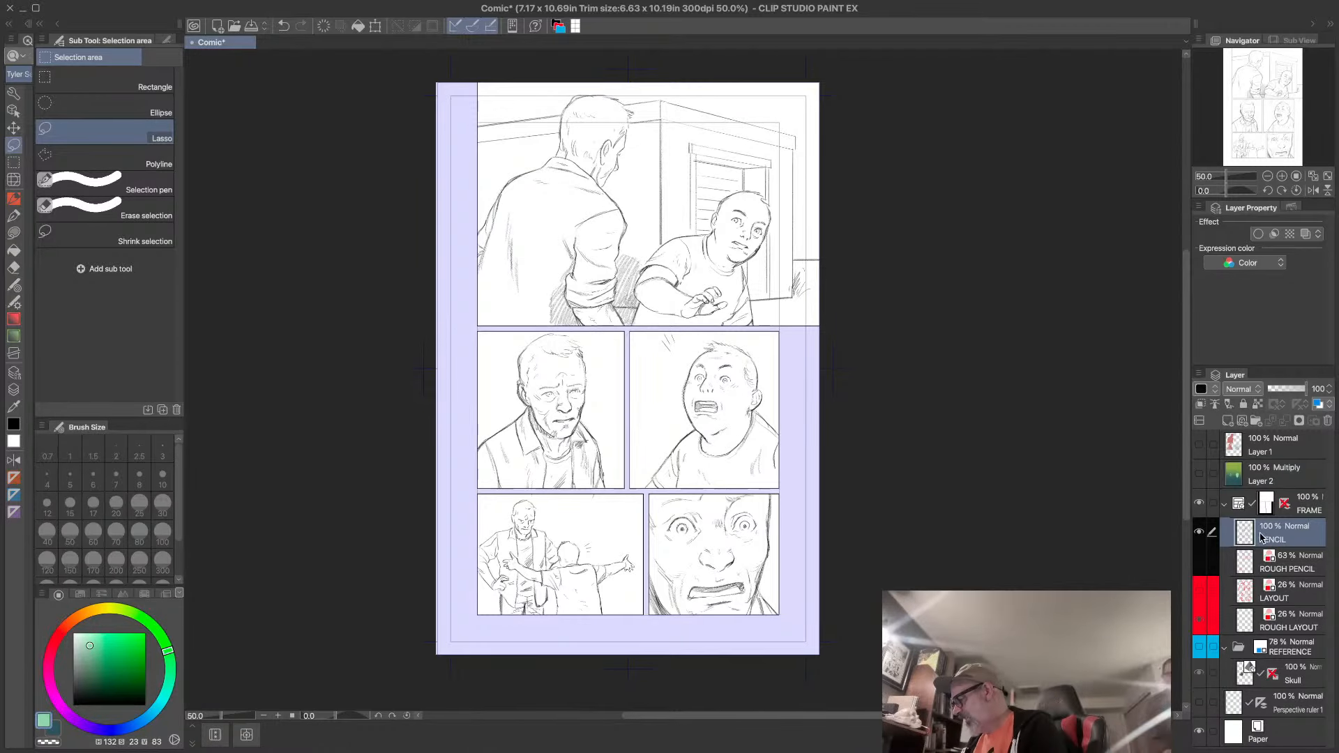
{"action": "left_click_drag", "start_coordinate": [1253, 539], "coordinate": [1259, 497]}
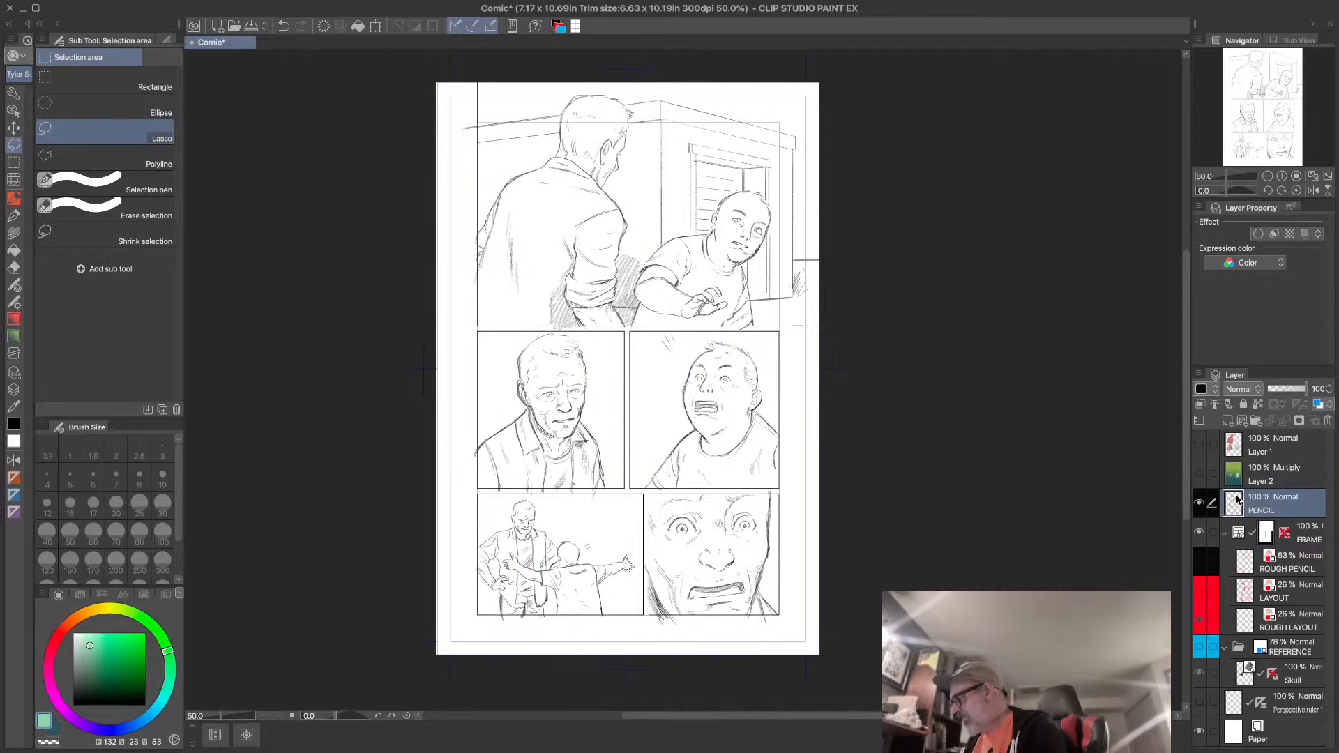
{"action": "left_click", "coordinate": [1198, 532]}
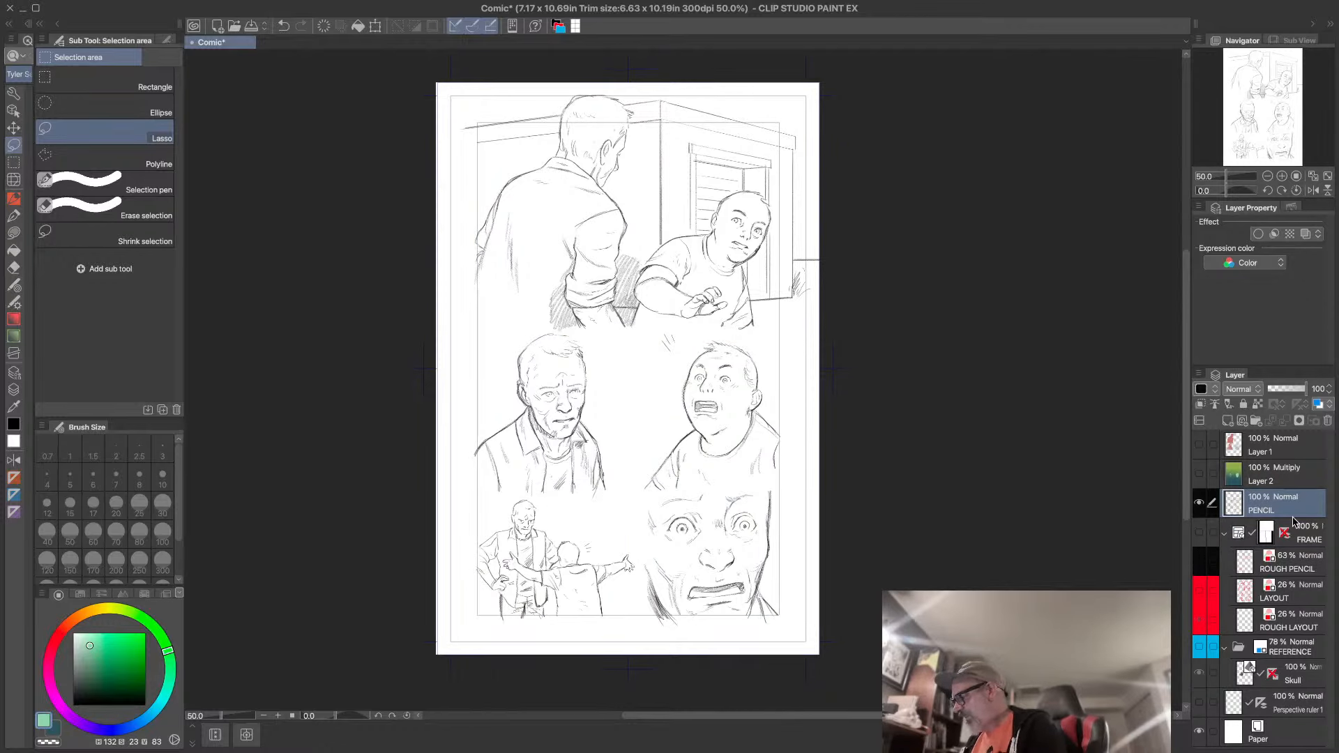
{"action": "left_click", "coordinate": [1199, 532]}
{"action": "left_click_drag", "start_coordinate": [1265, 502], "coordinate": [1277, 543]}
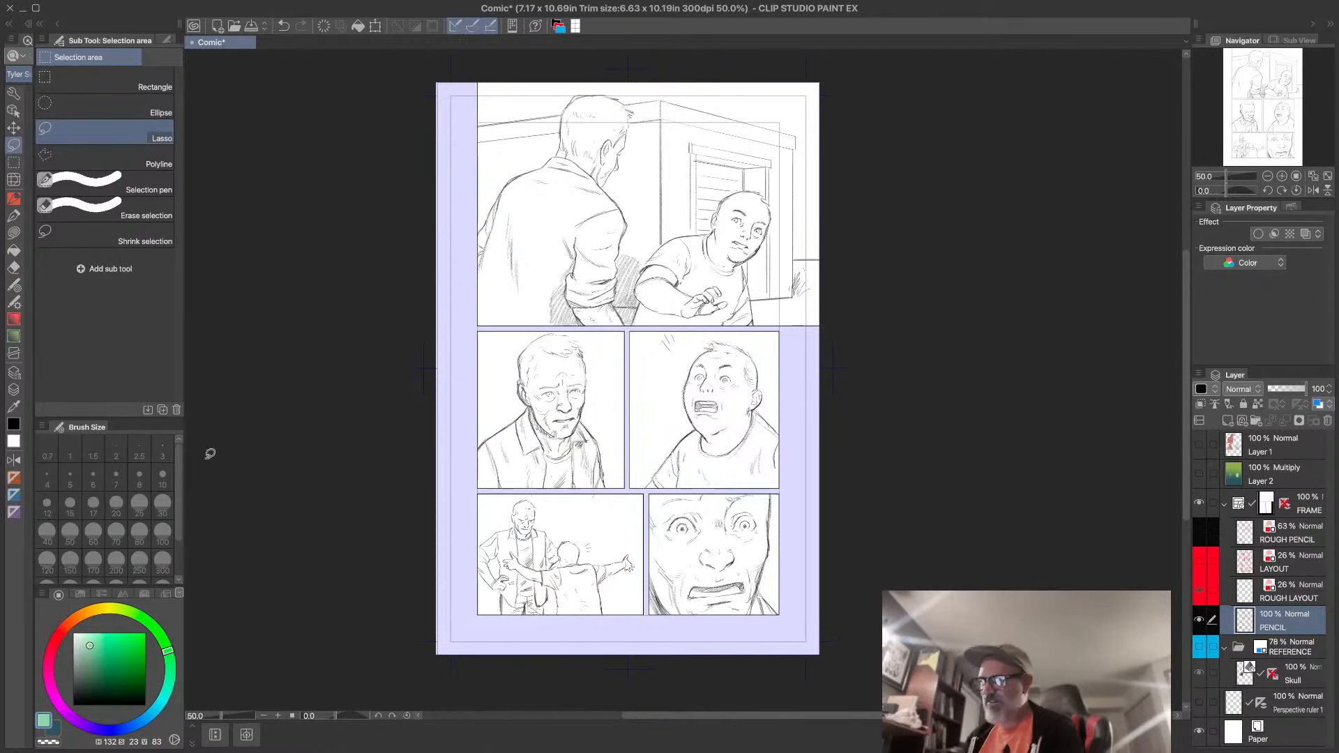
- Switch to the Object tool and save the comic file
{"action": "left_click", "coordinate": [14, 110]}
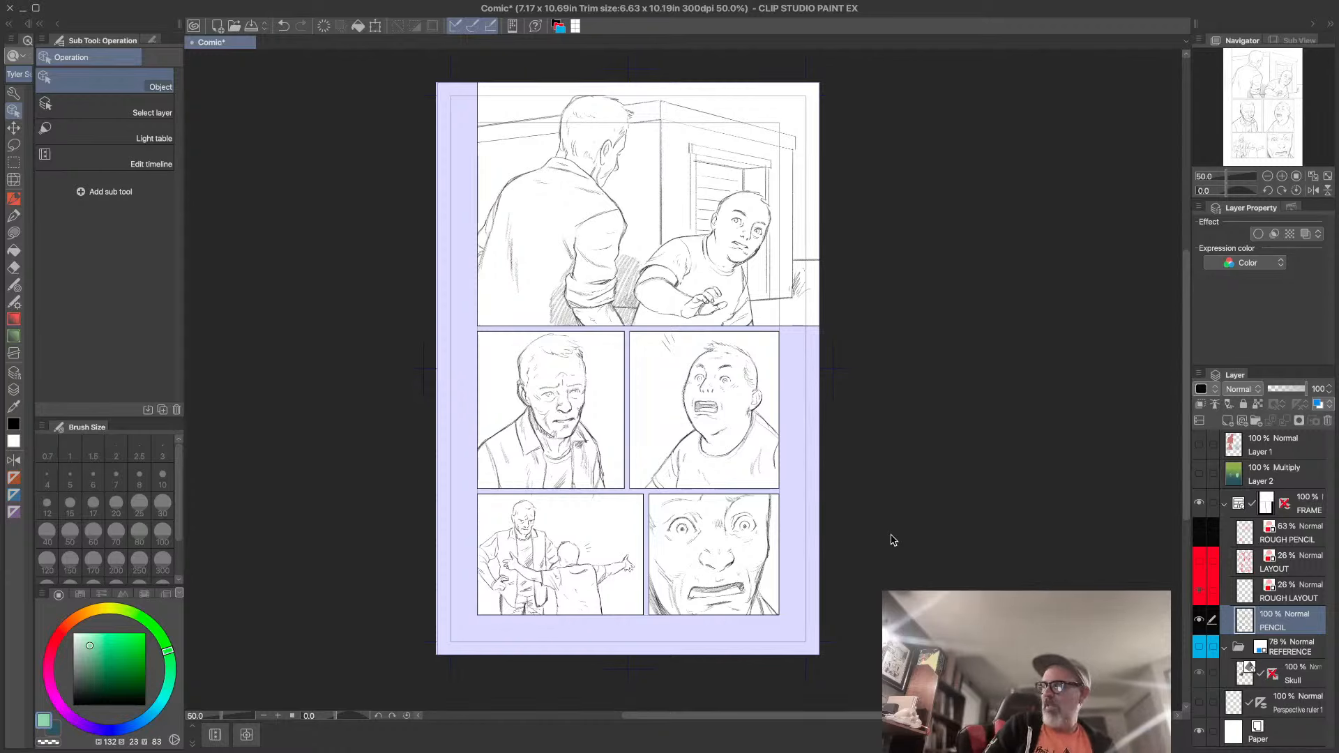
{"action": "key", "text": "ctrl+s"}
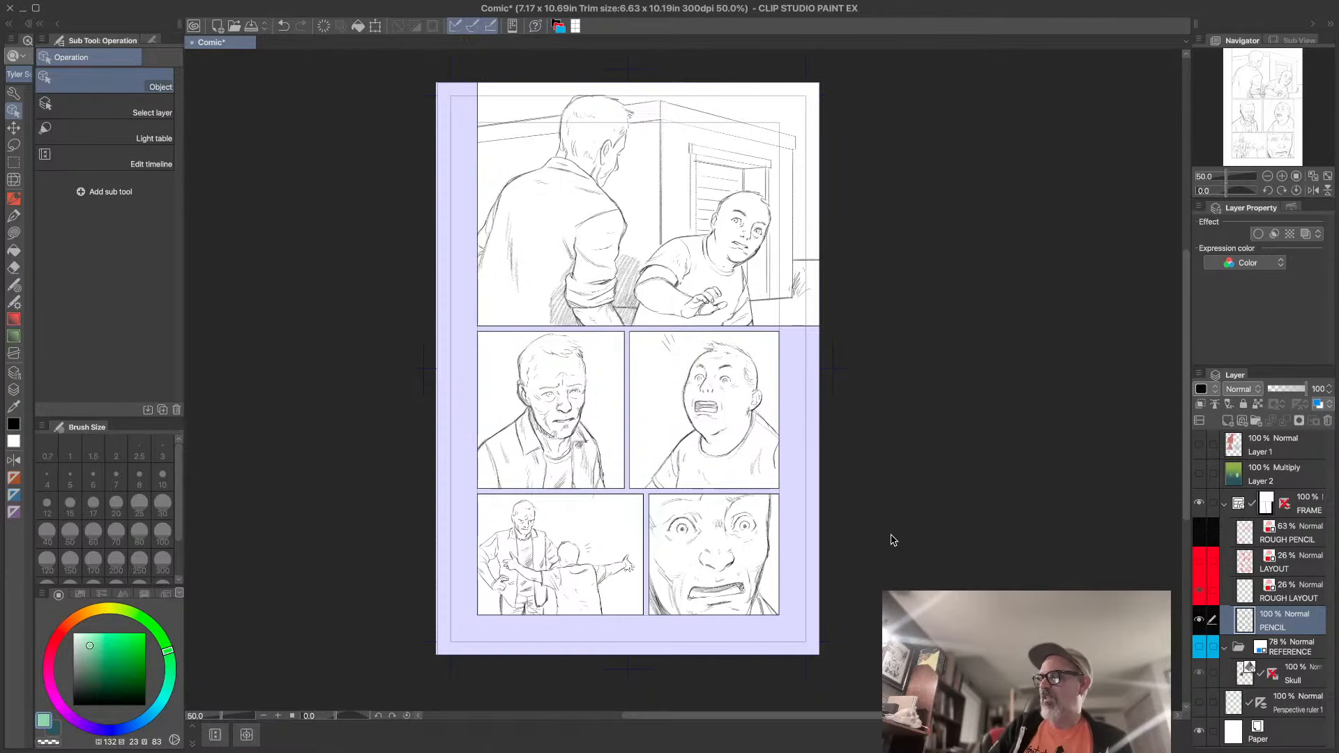